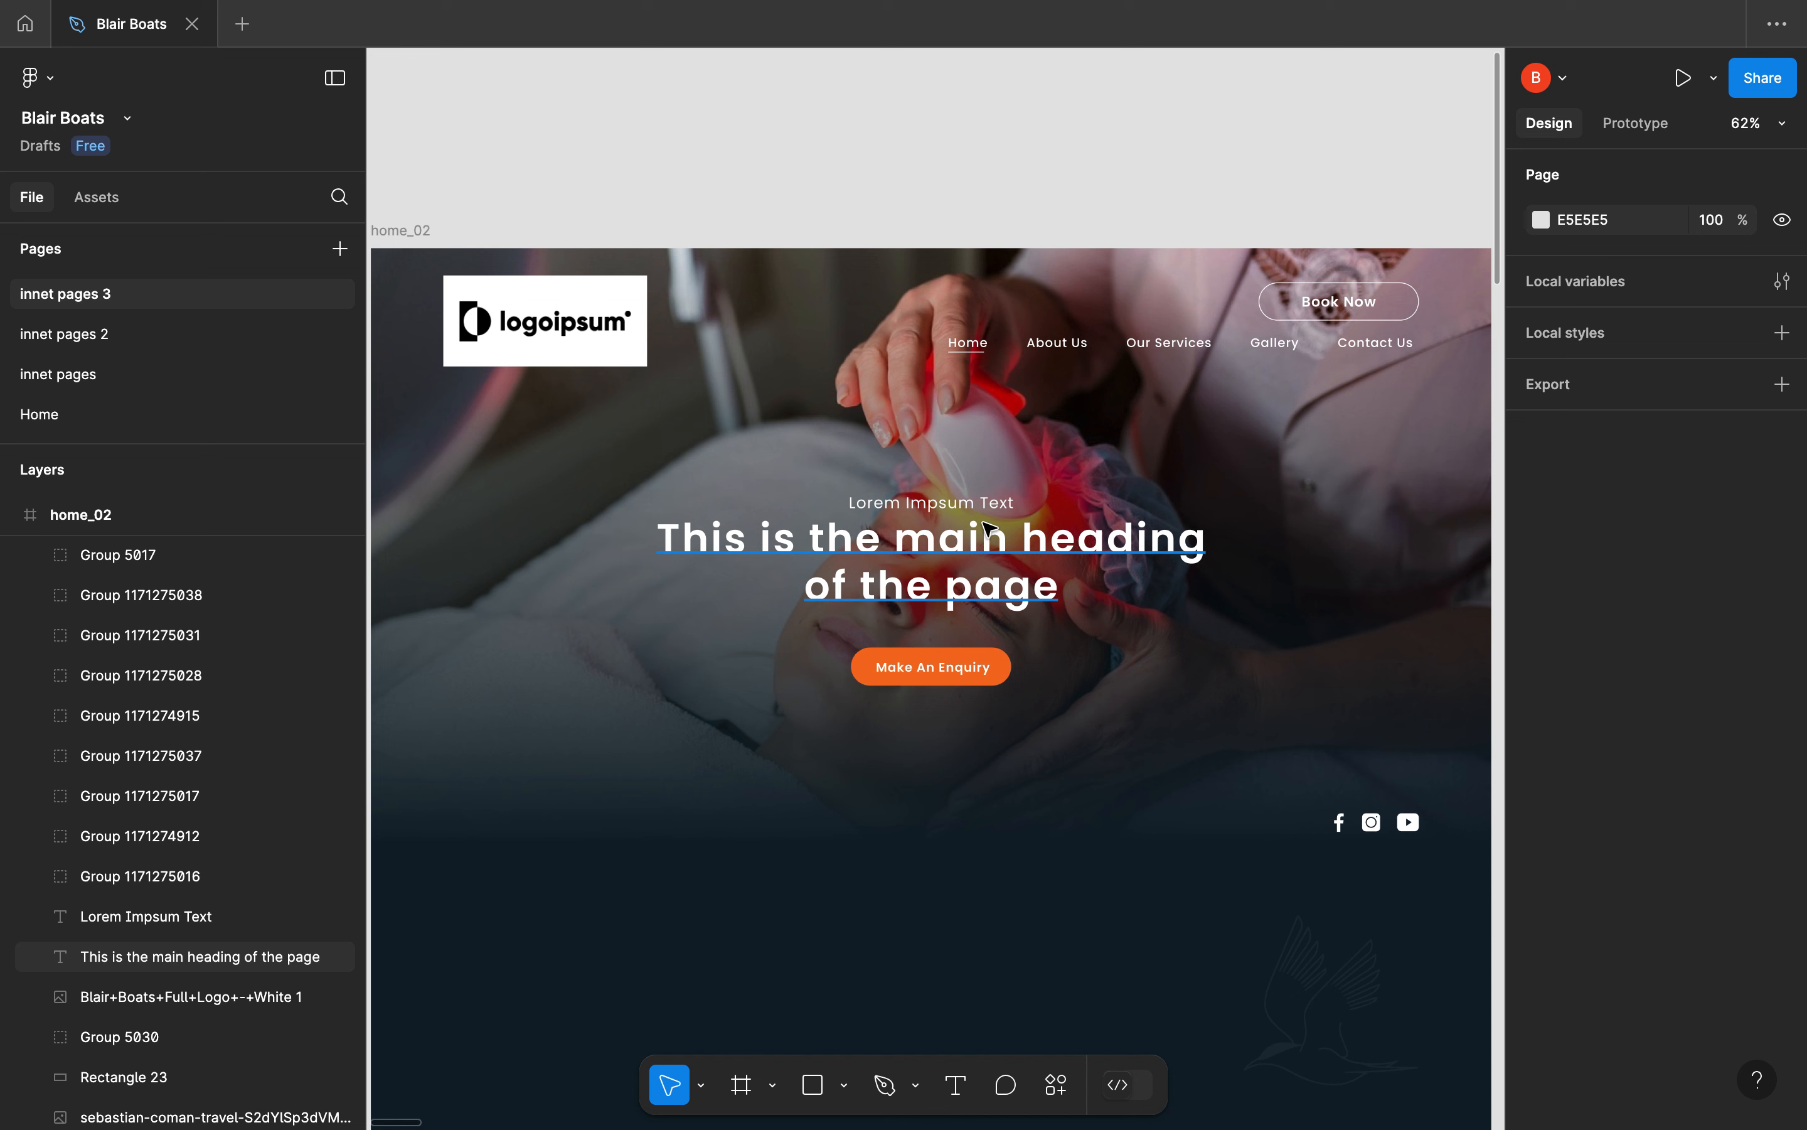
Switch to Local, look over the local sites list, and view the site creation screen without creating a site
key("ctrl+Right")
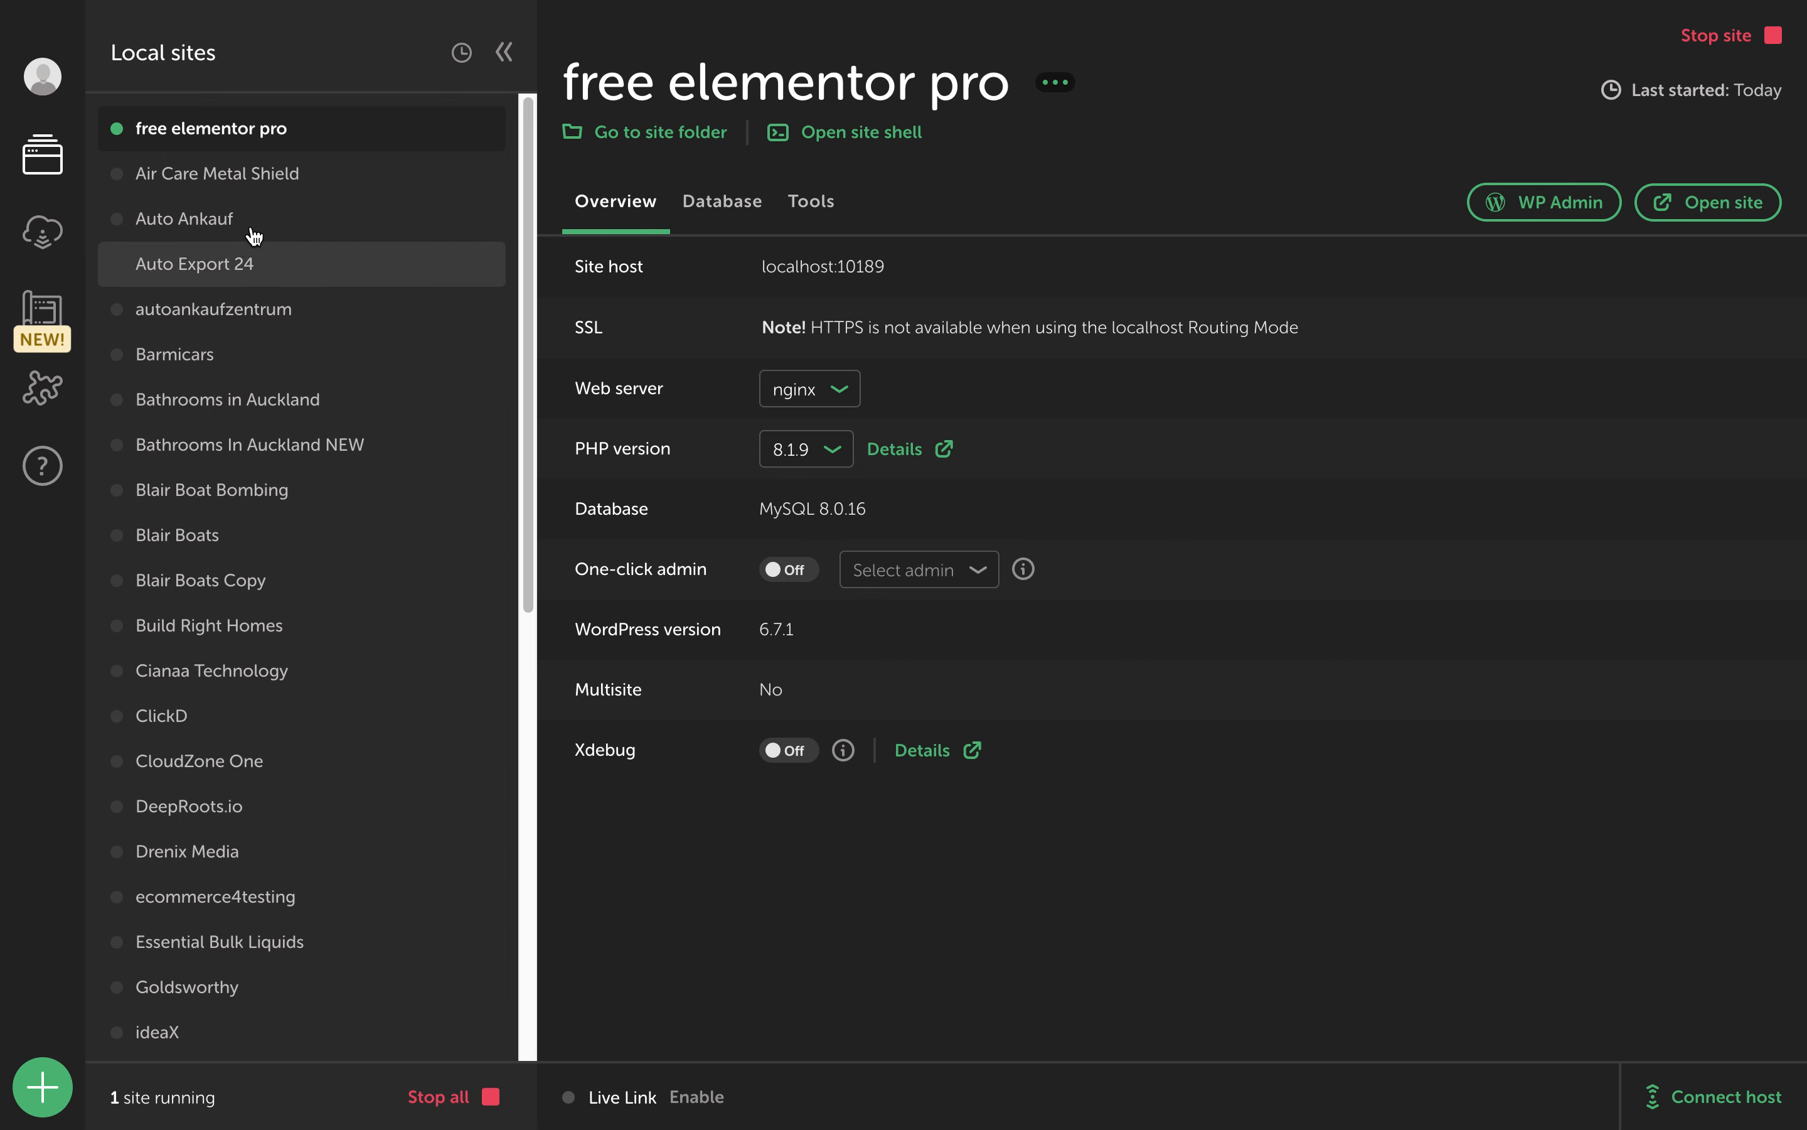
scroll(260, 431, "down", 2)
scroll(260, 432, "up", 2)
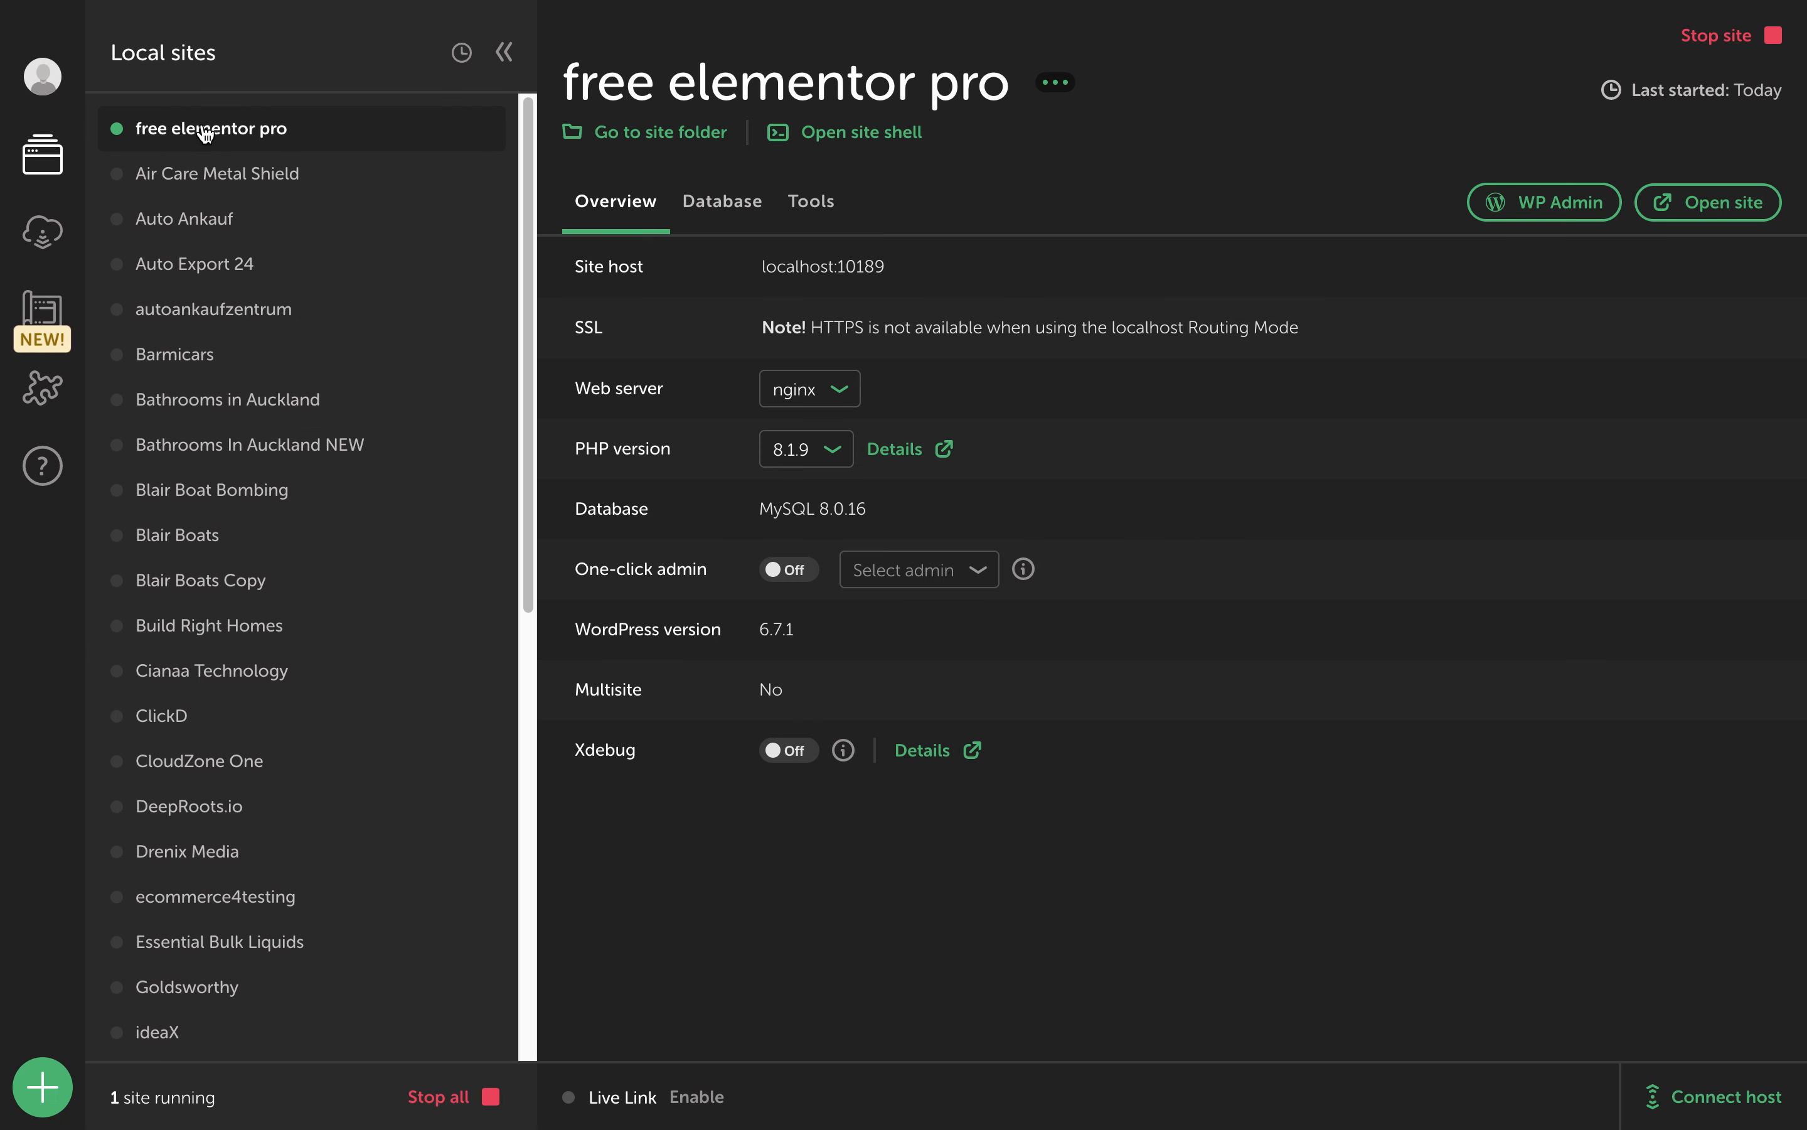
left_click(43, 1082)
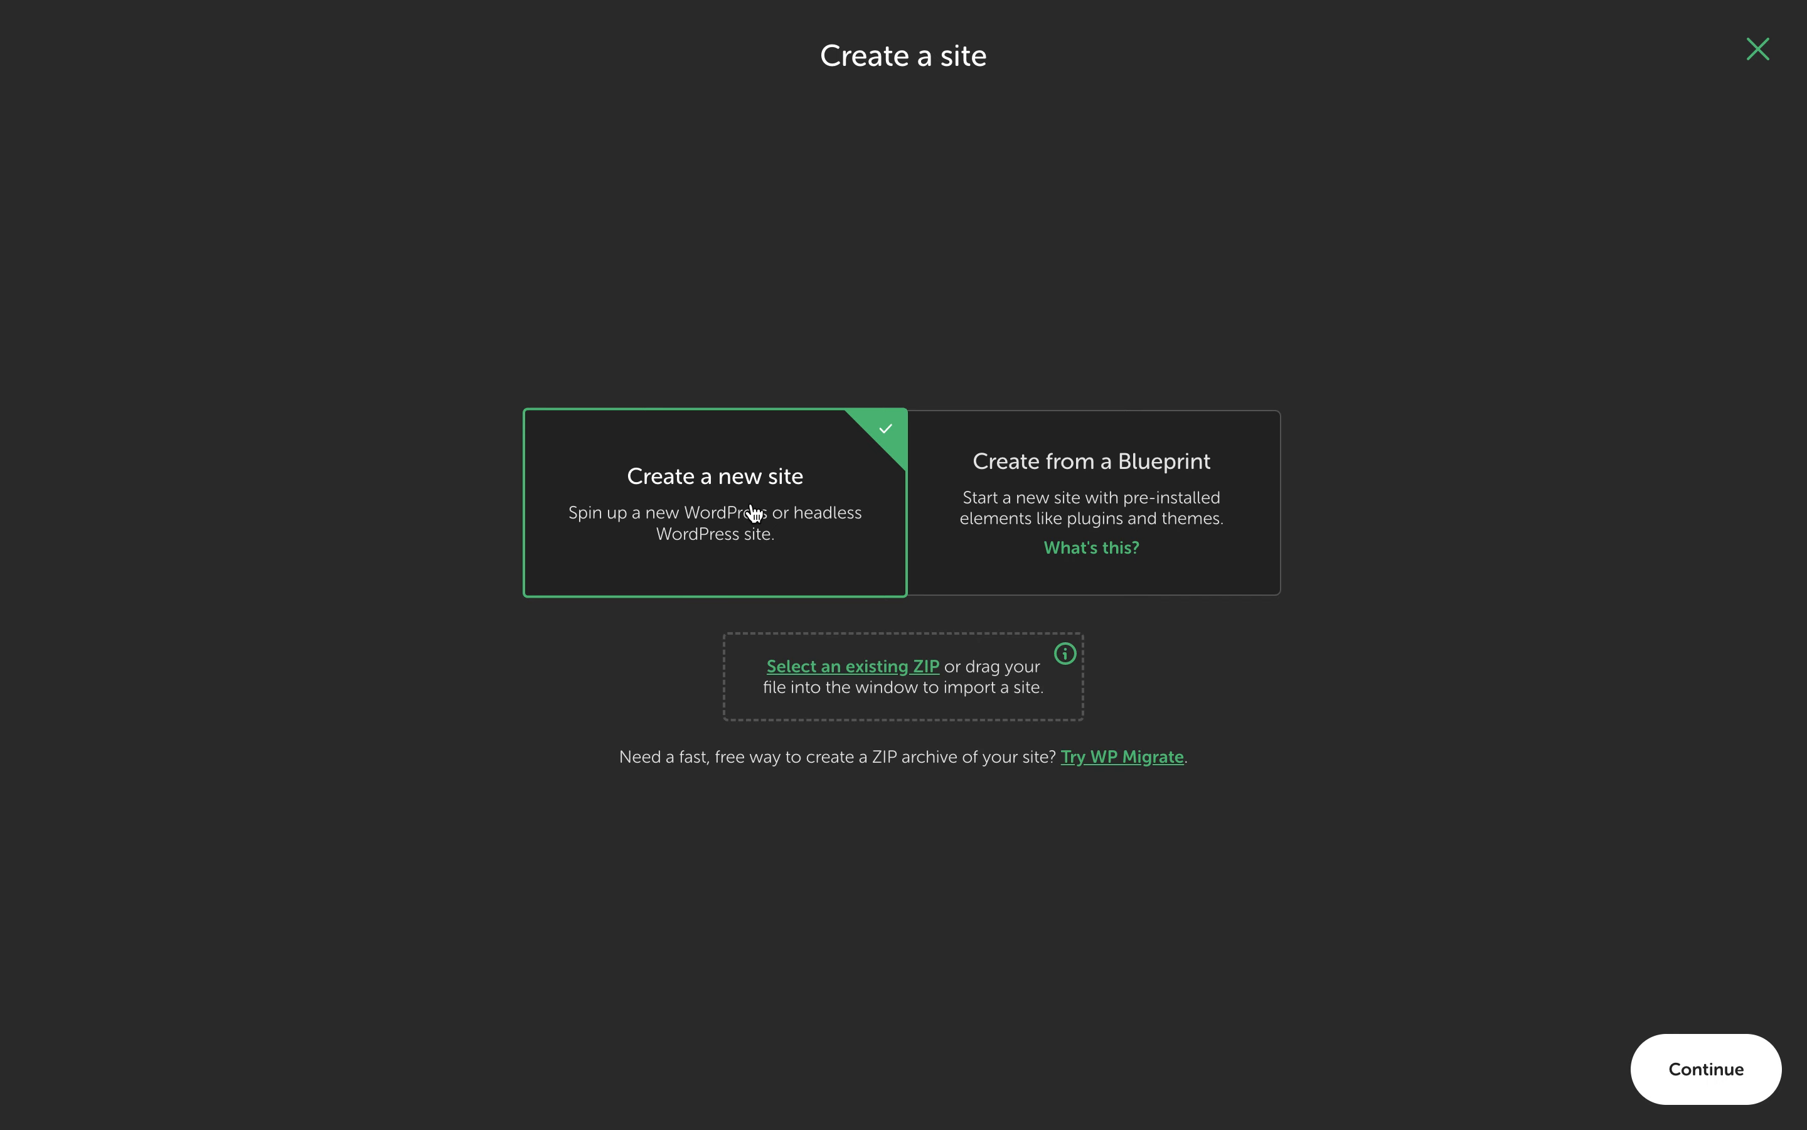
left_click(1760, 54)
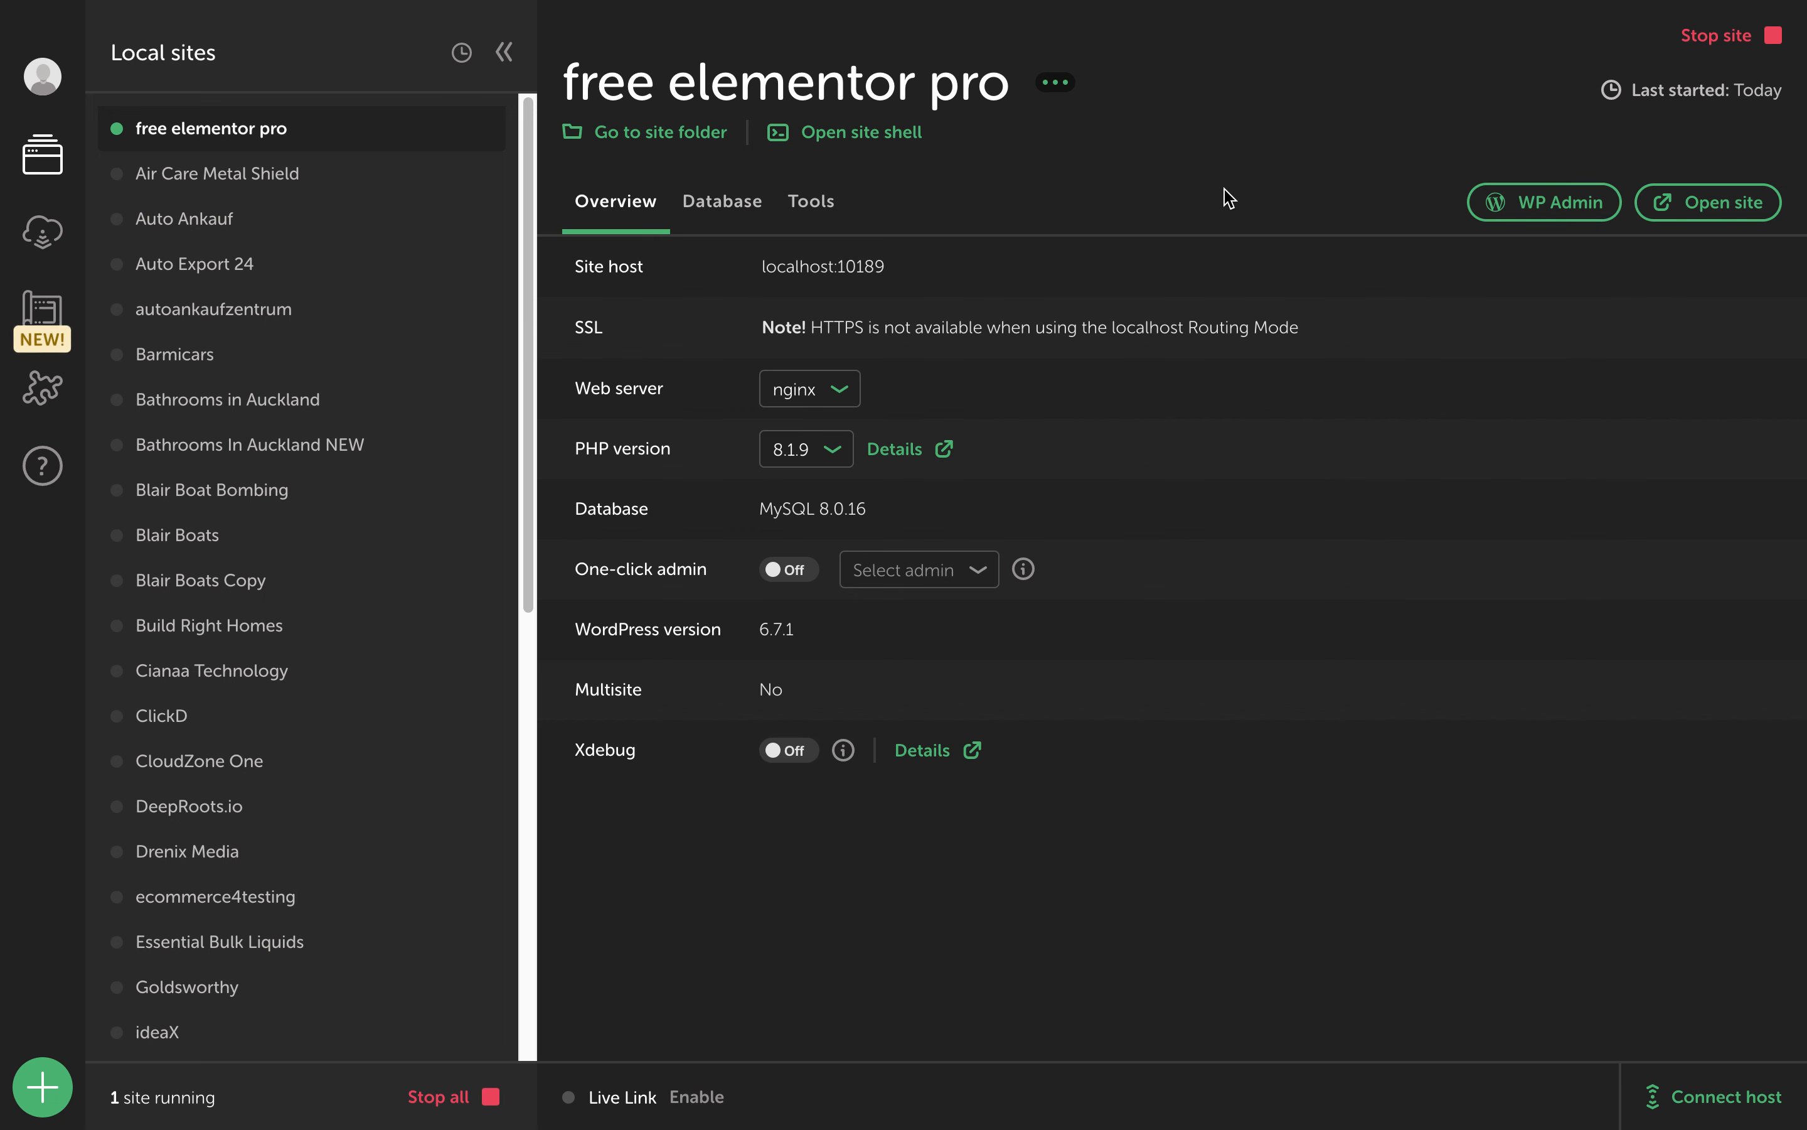
Switch to Chrome and check the installed themes and plugins in the WordPress admin of the free elementor pro site
key("ctrl+Left")
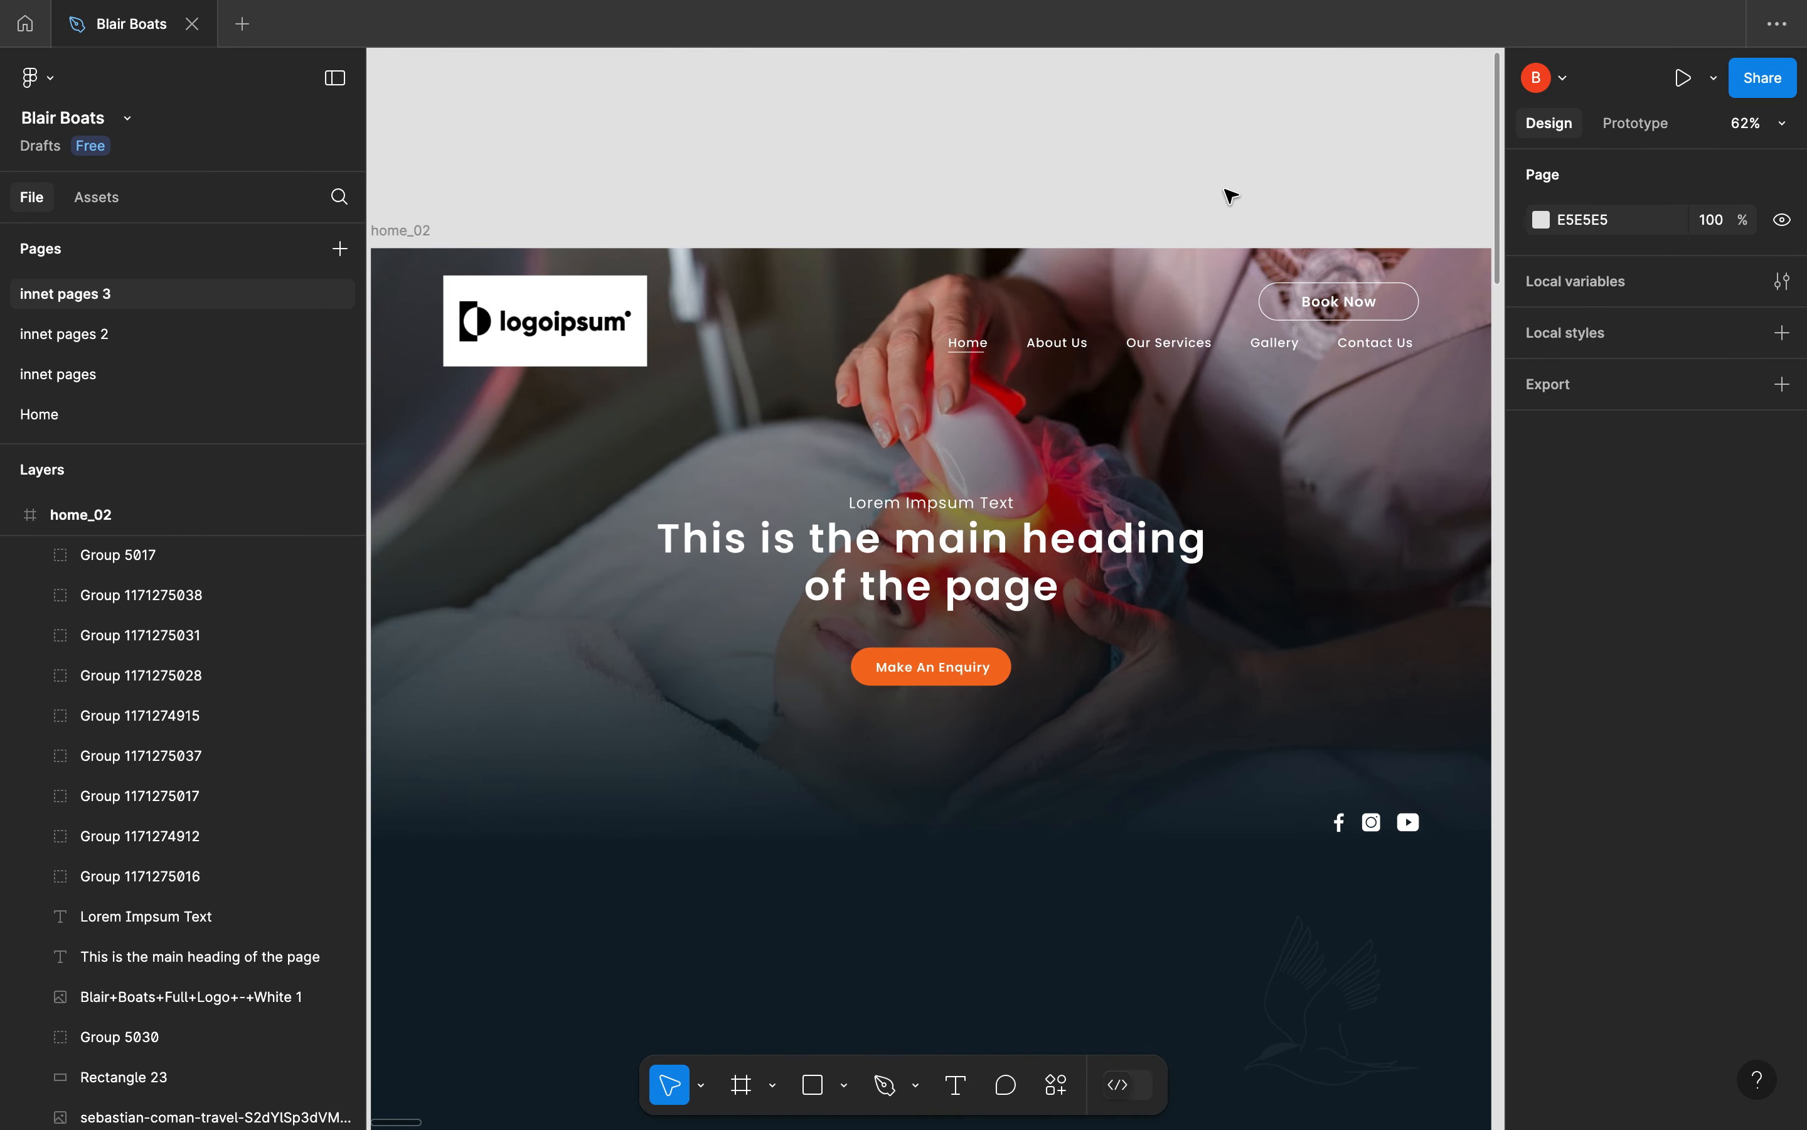
key("ctrl+Left")
left_click(118, 79)
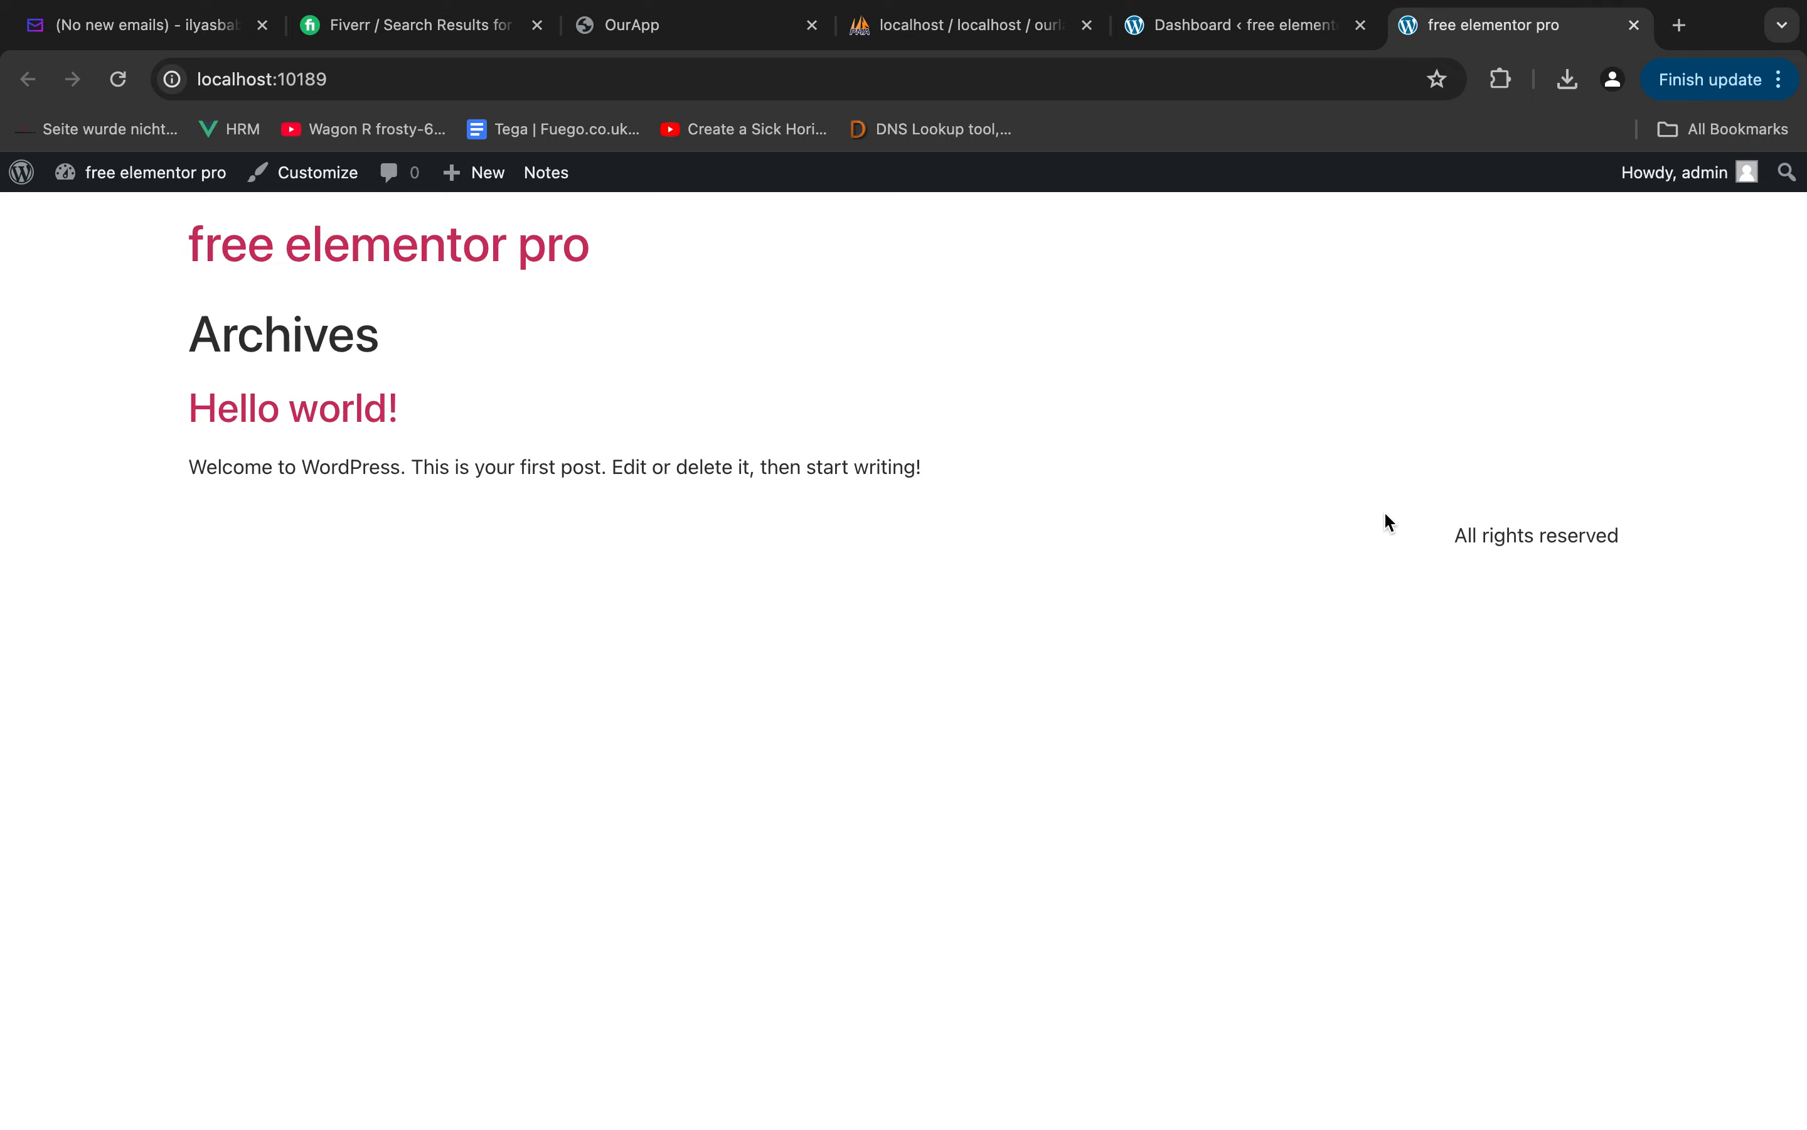
left_click(1225, 28)
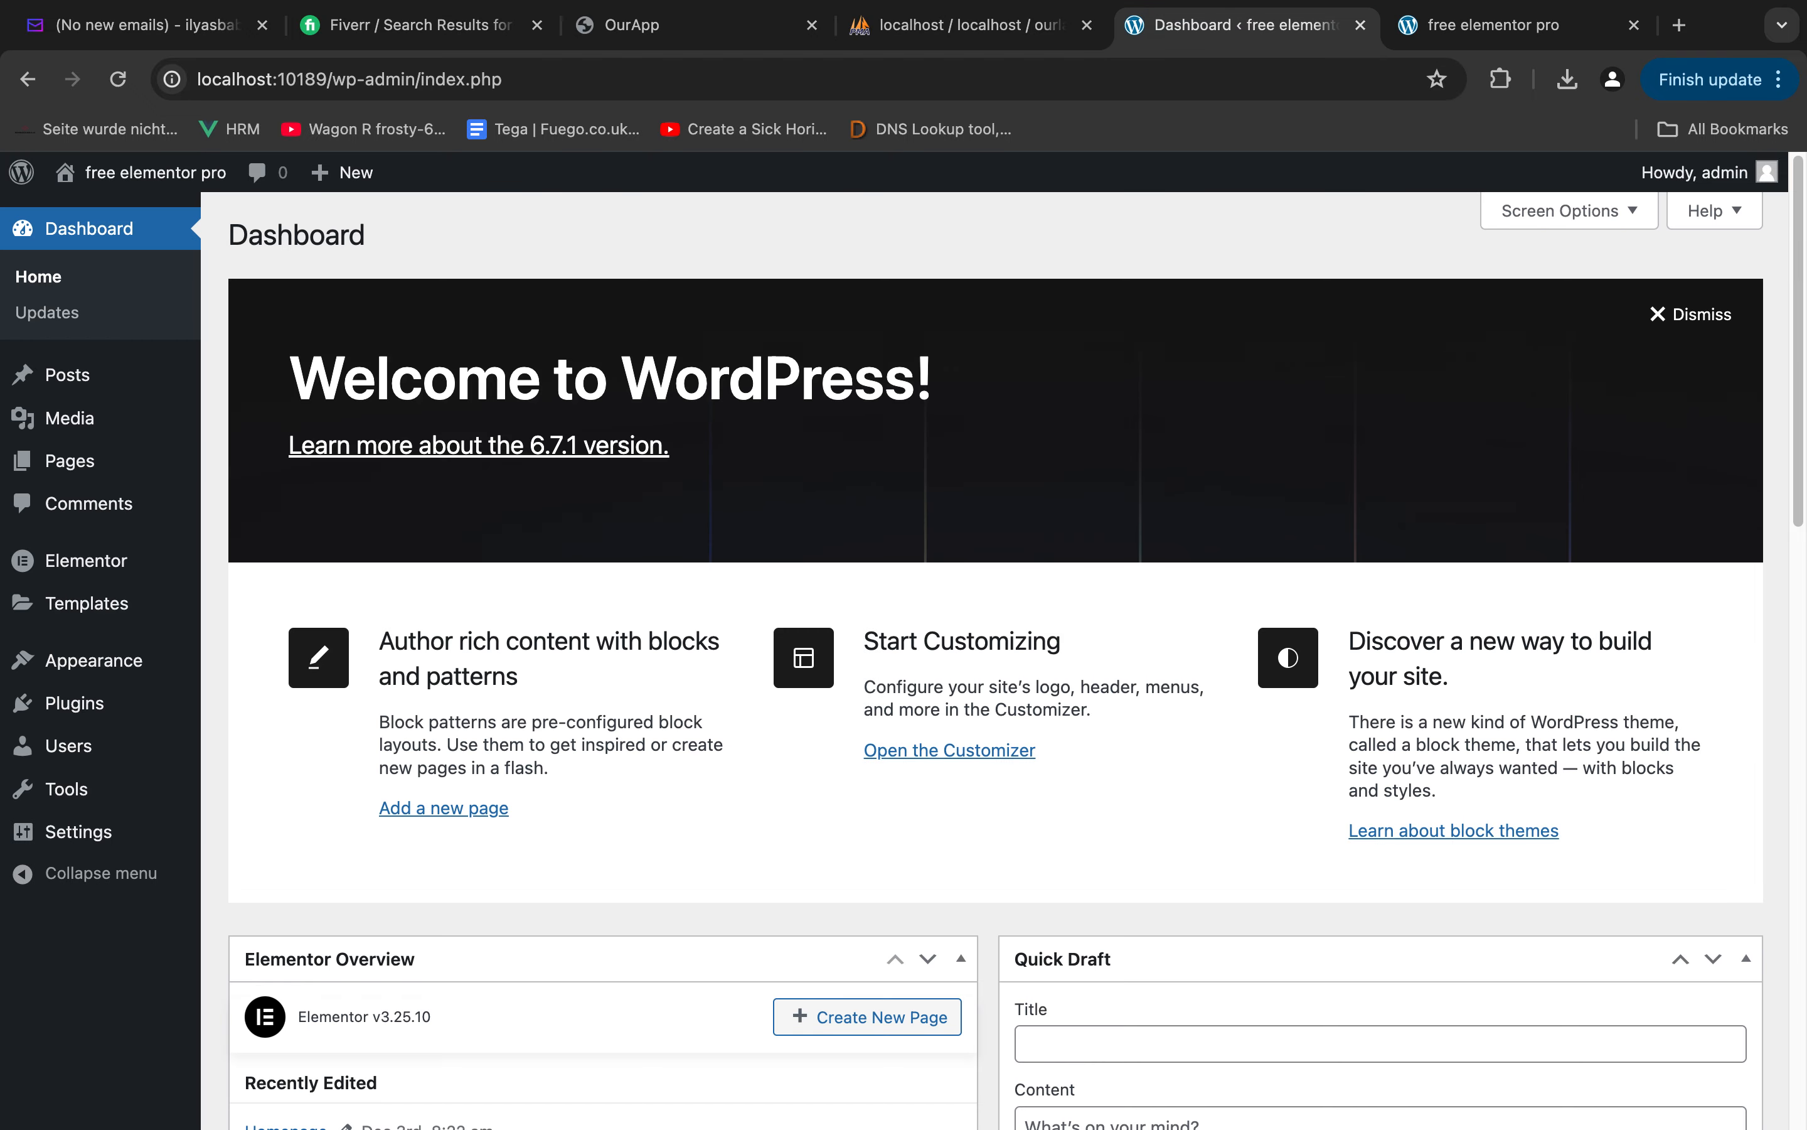
scroll(814, 616, "down", 3)
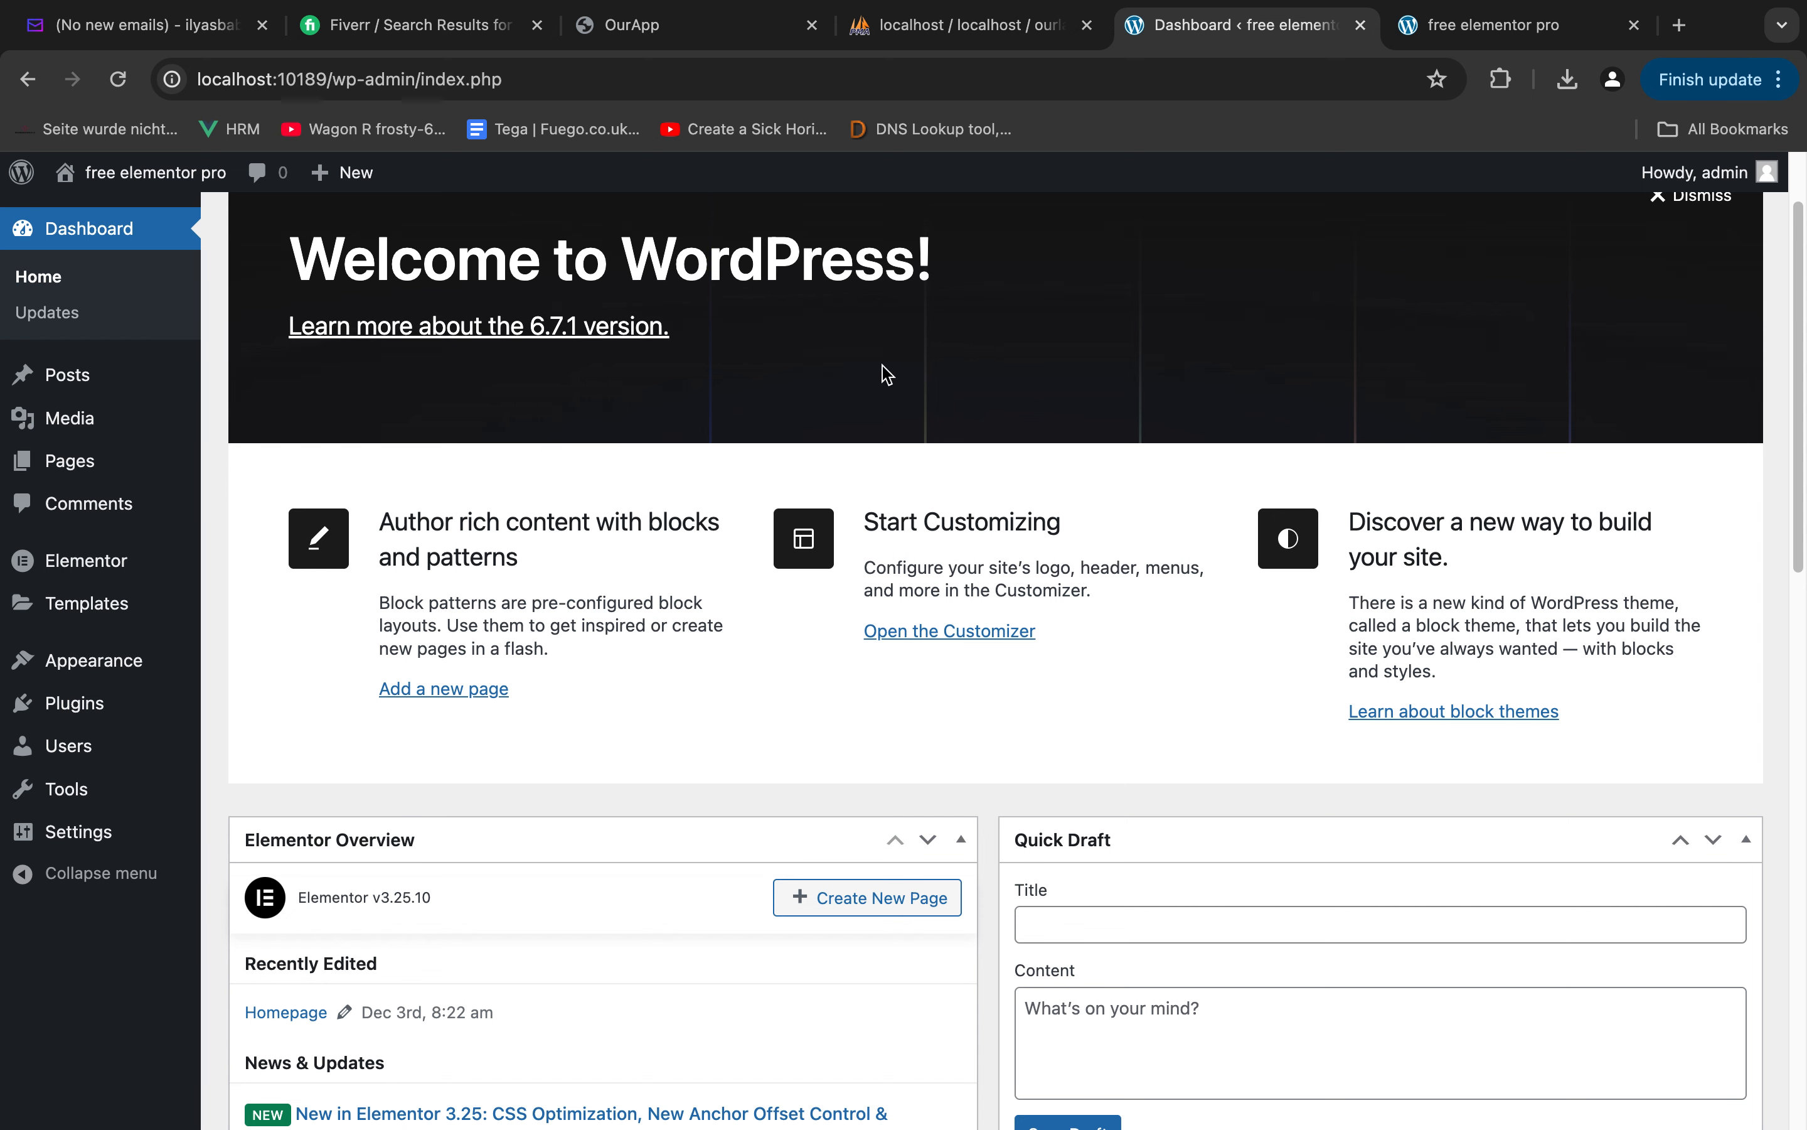
left_click(81, 672)
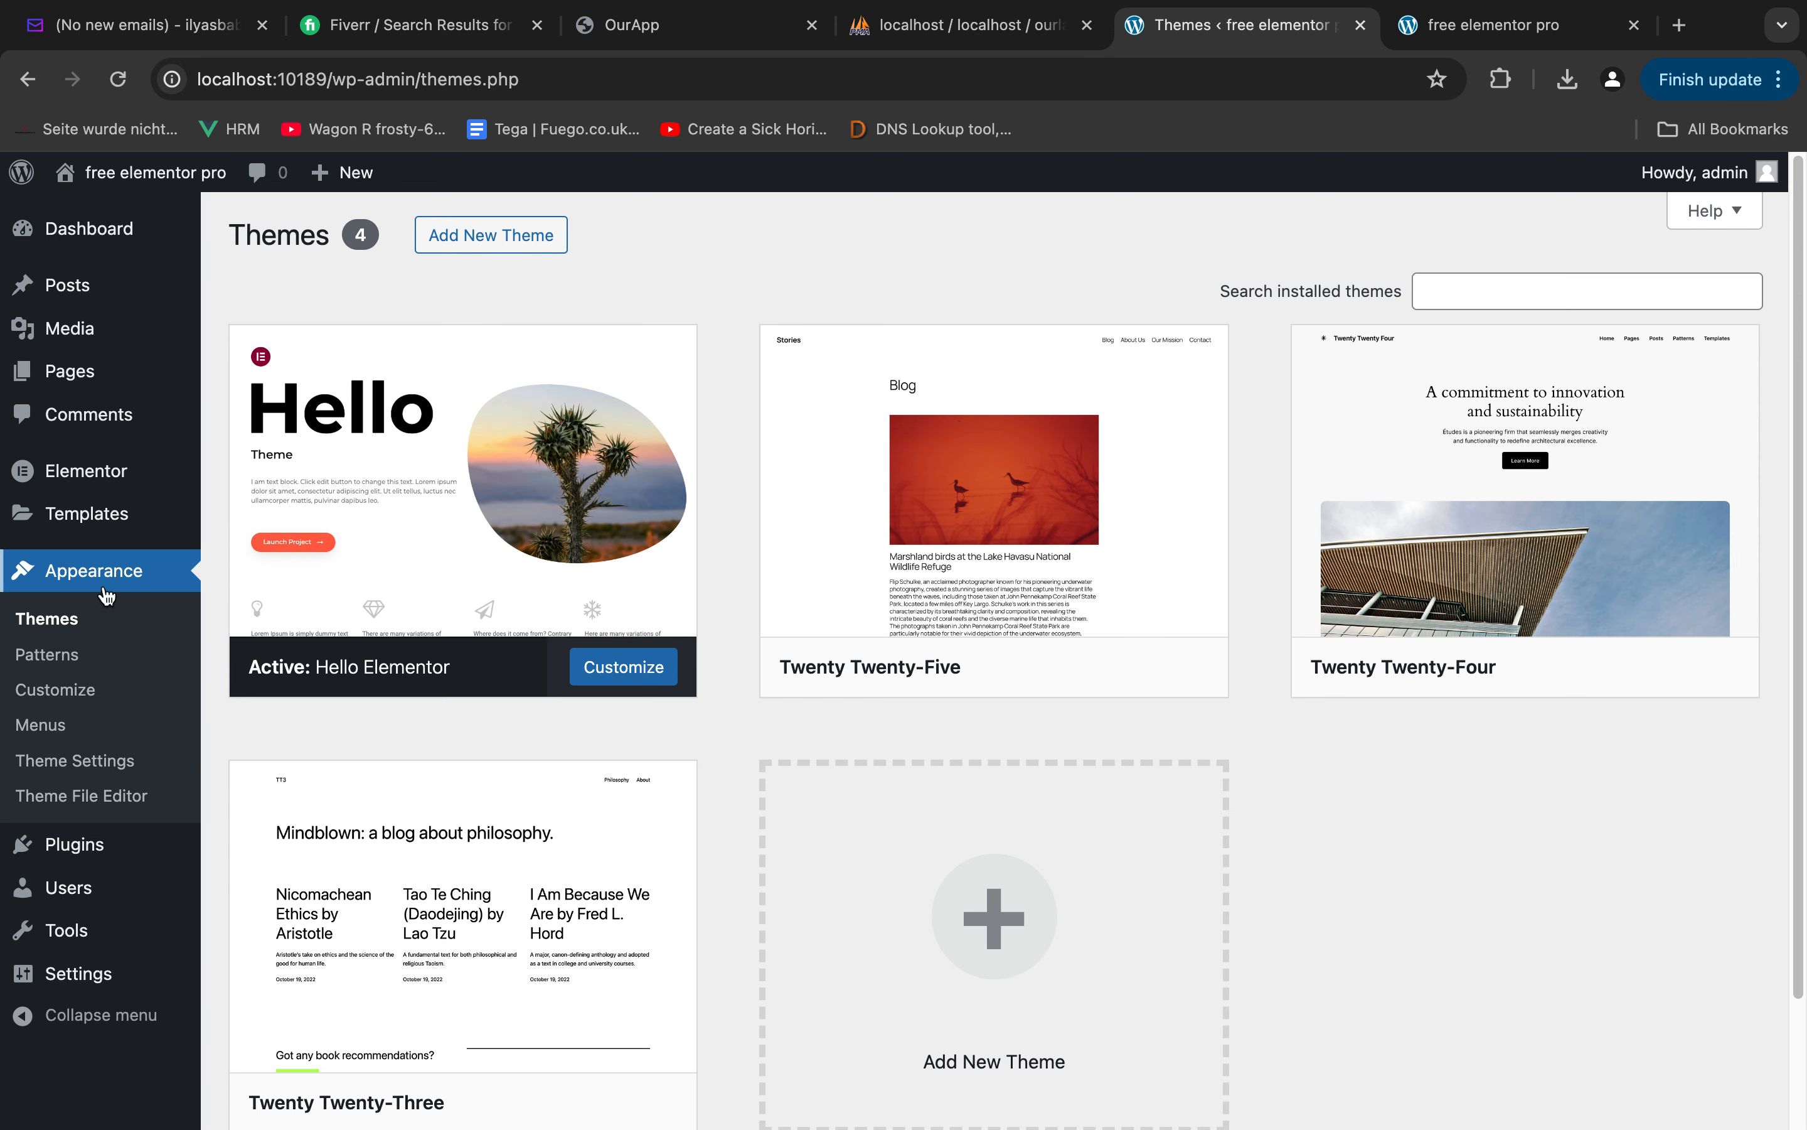
left_click(83, 841)
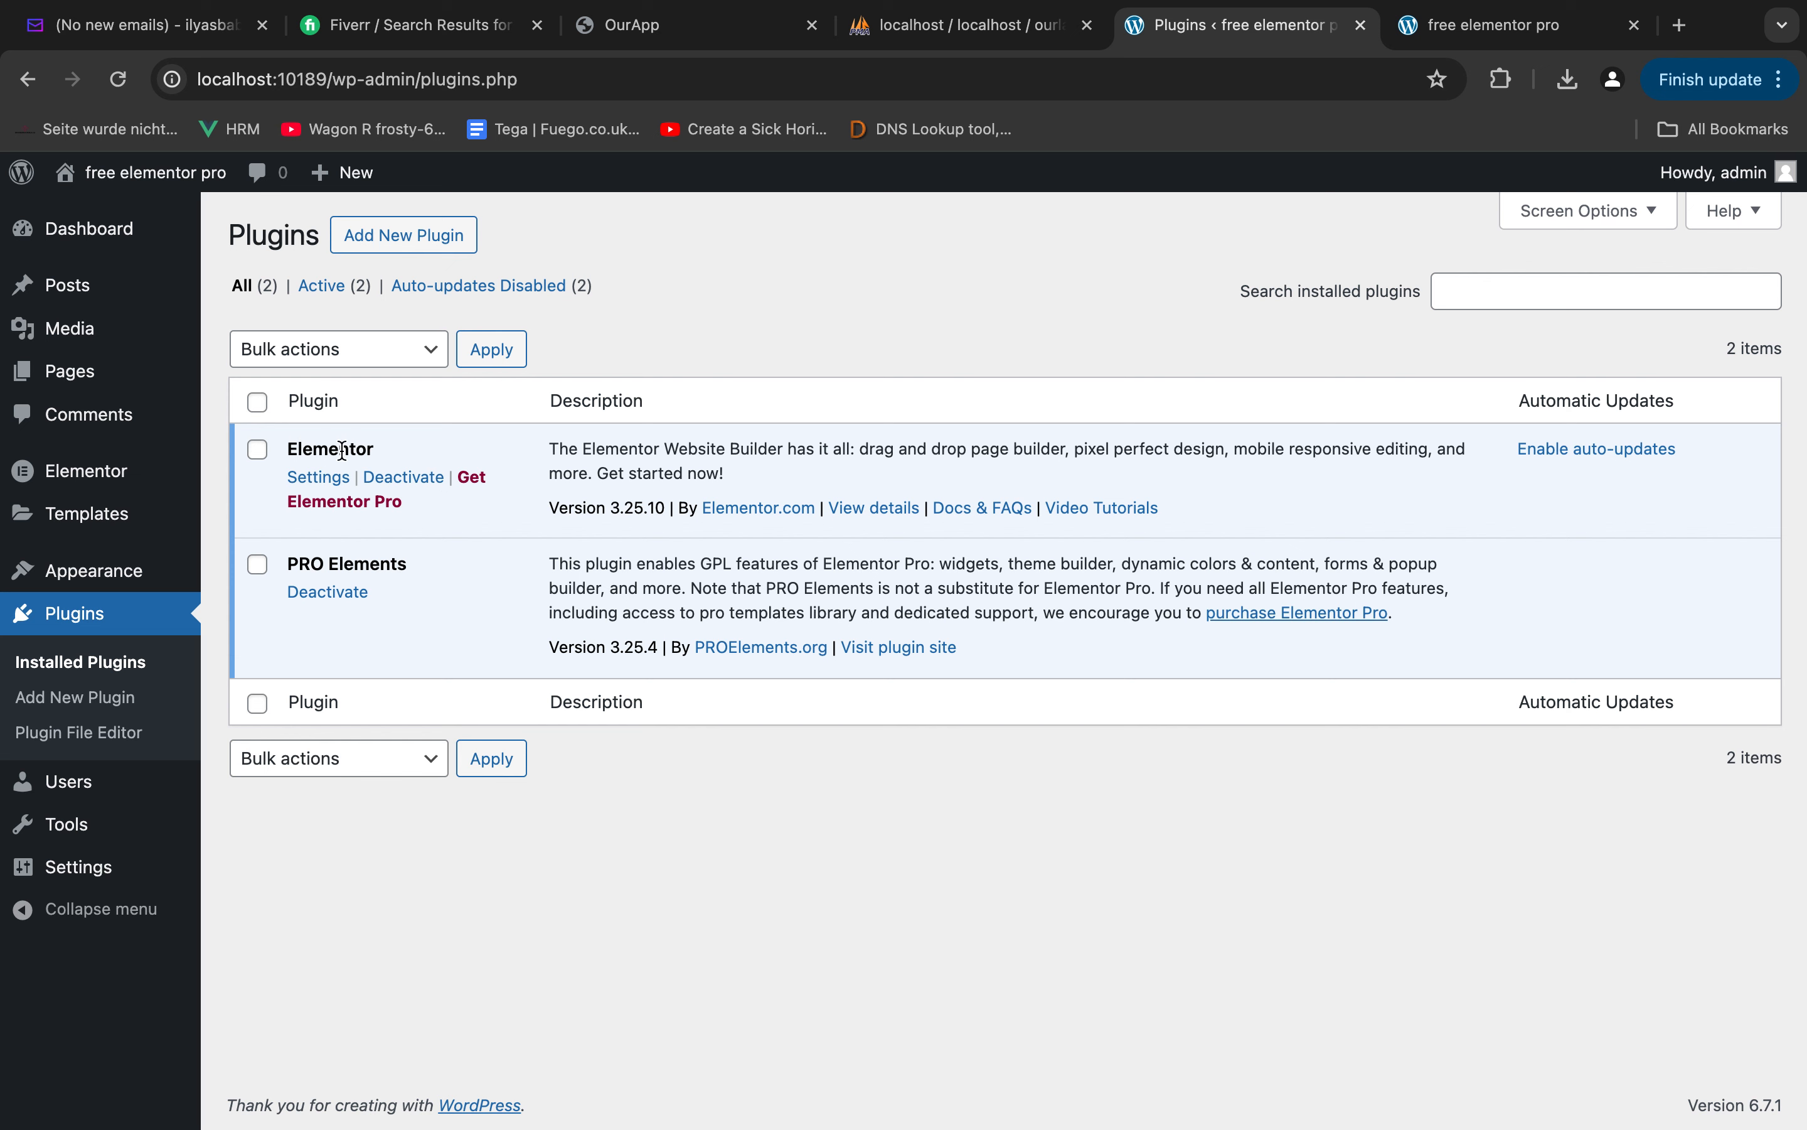
Search the web for PRO Elements, view its proelements.org site, and return to the WordPress plugins list
triple_click(334, 557)
key("super+c")
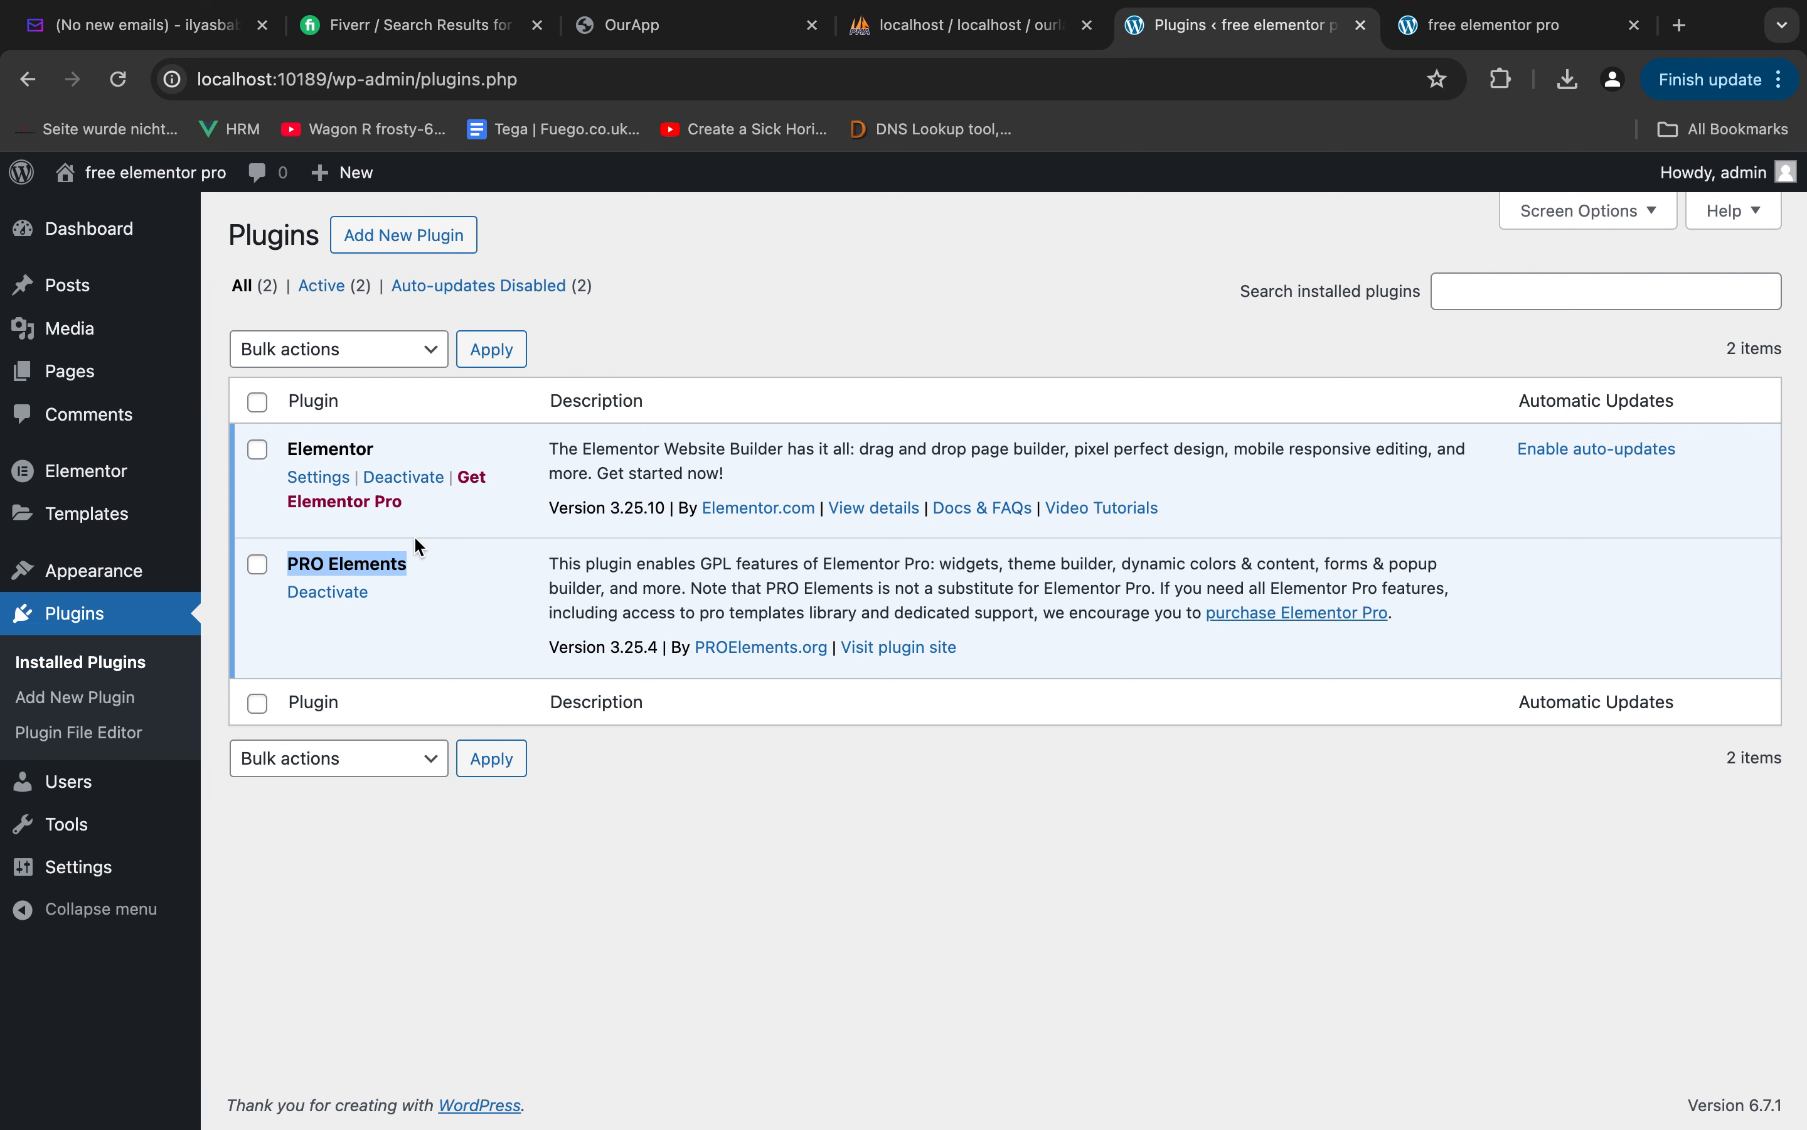
left_click(1679, 25)
key("super+v")
key("Return")
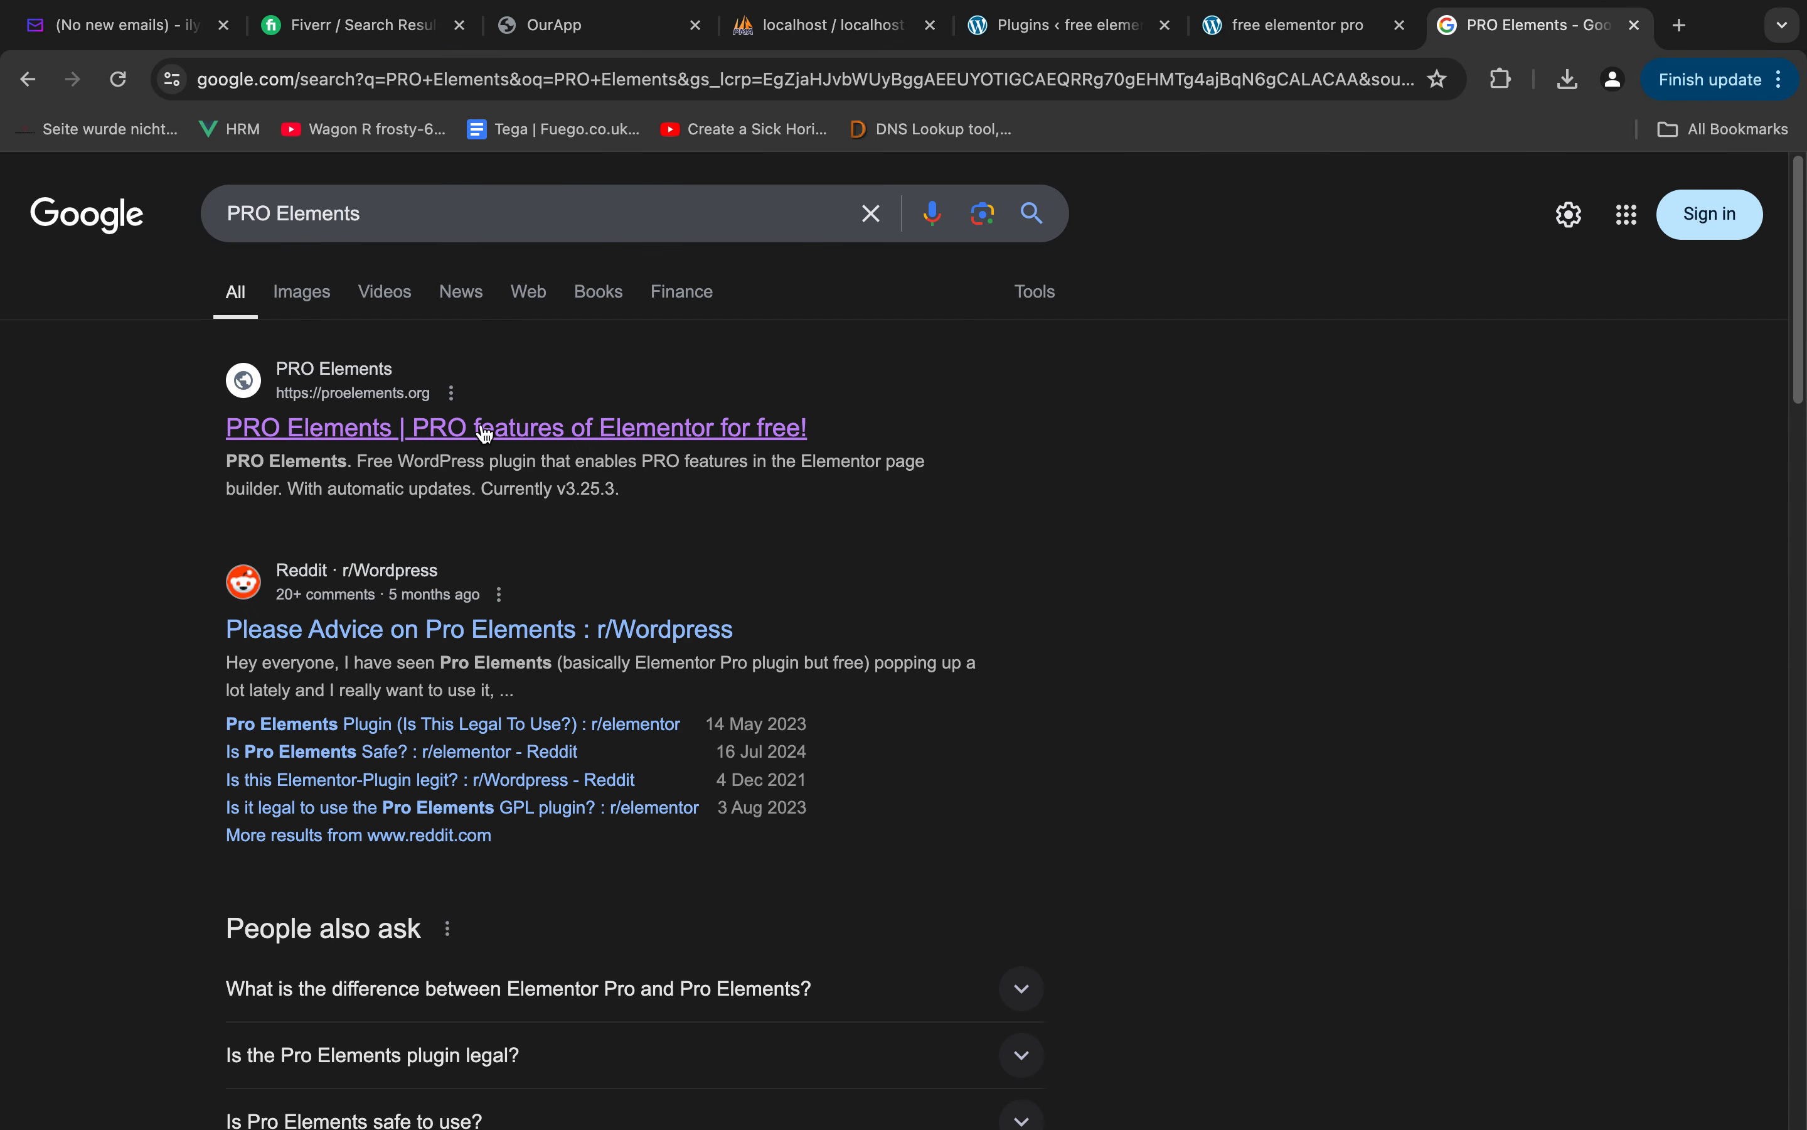
left_click(471, 436)
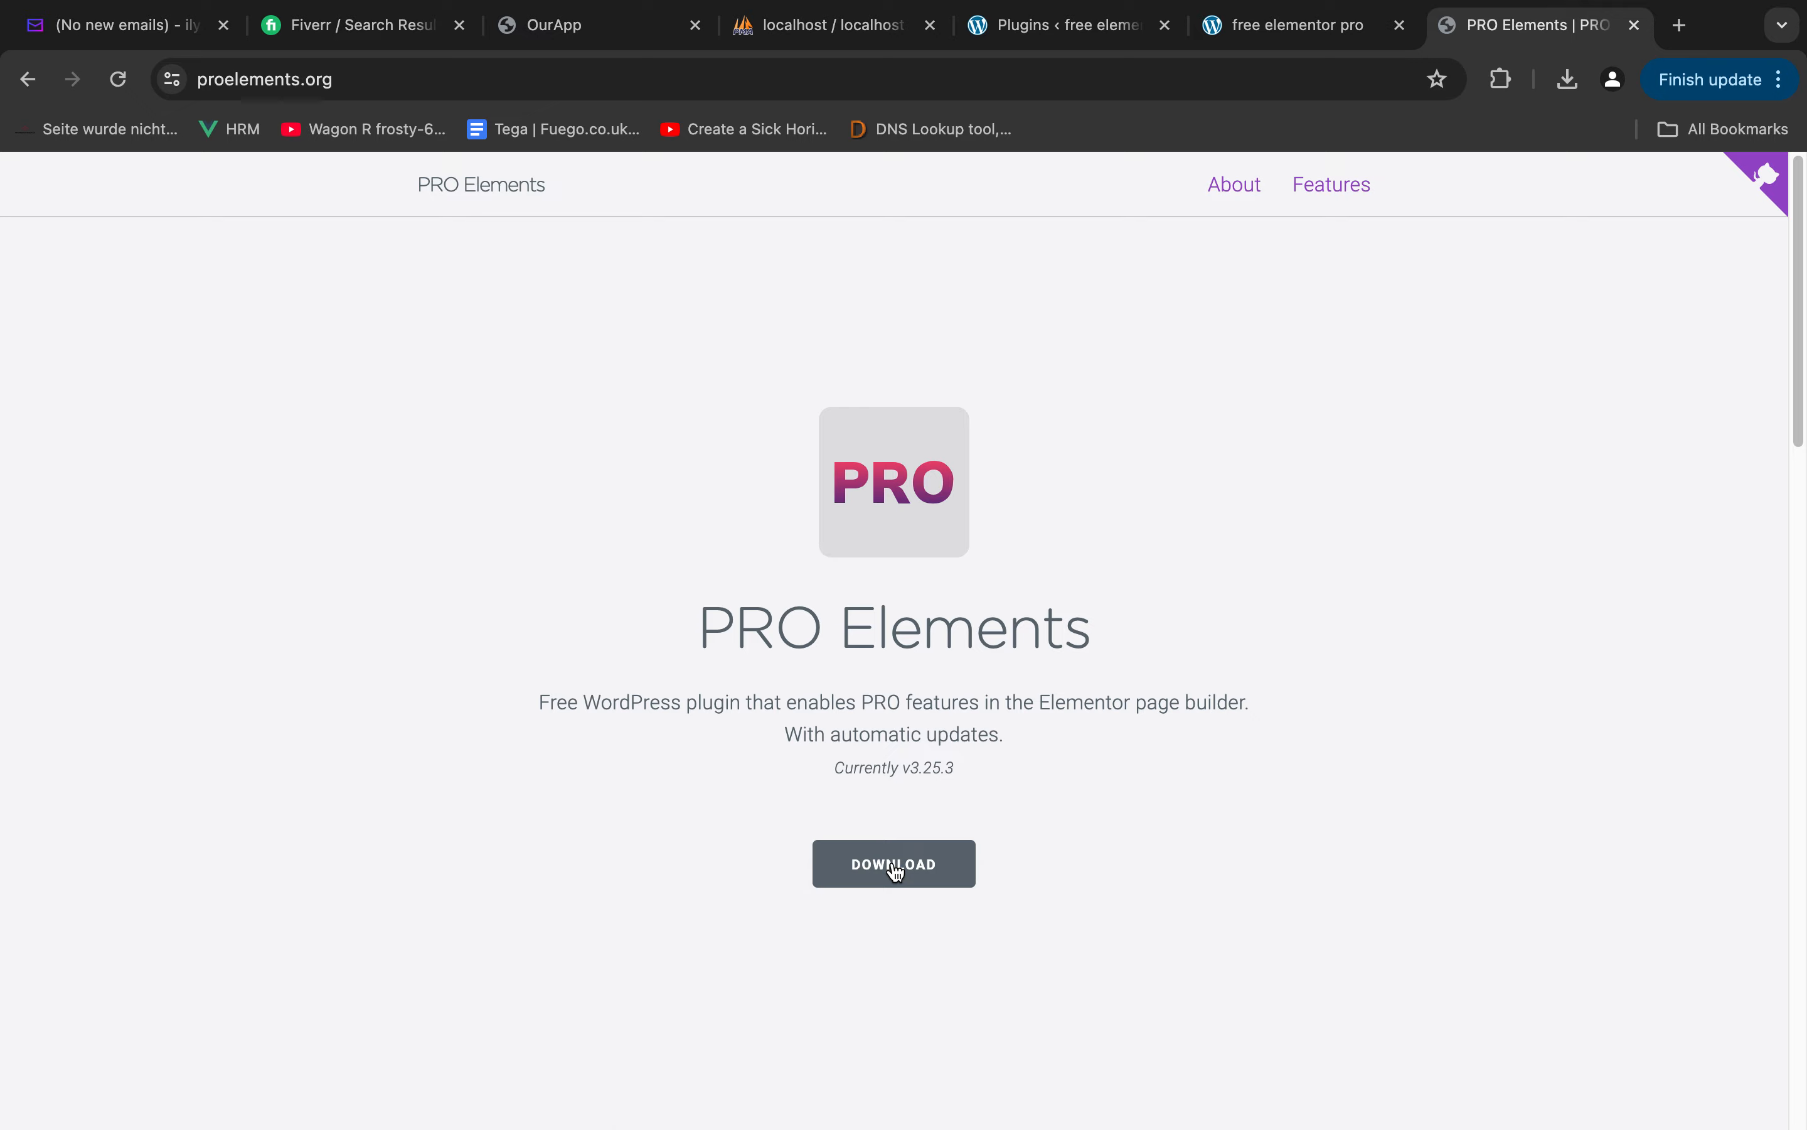
left_click(1299, 25)
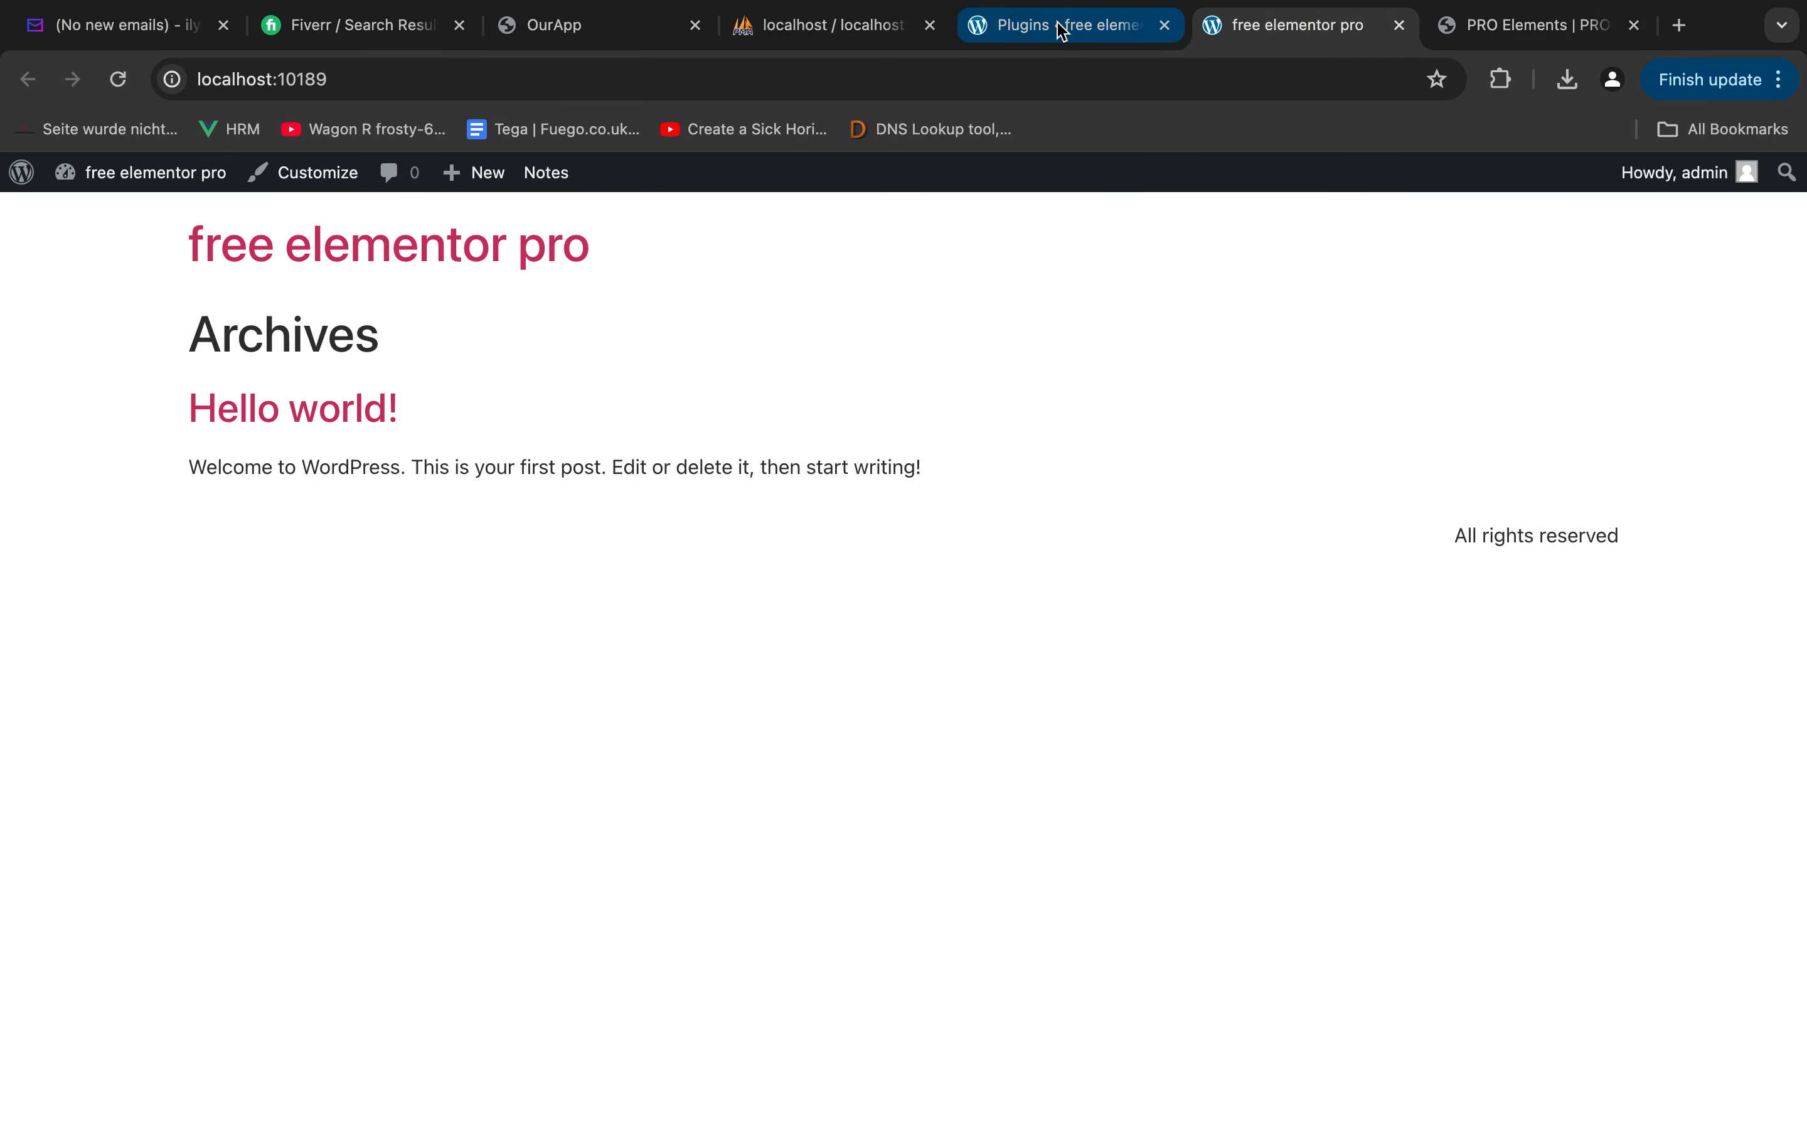
left_click(1060, 27)
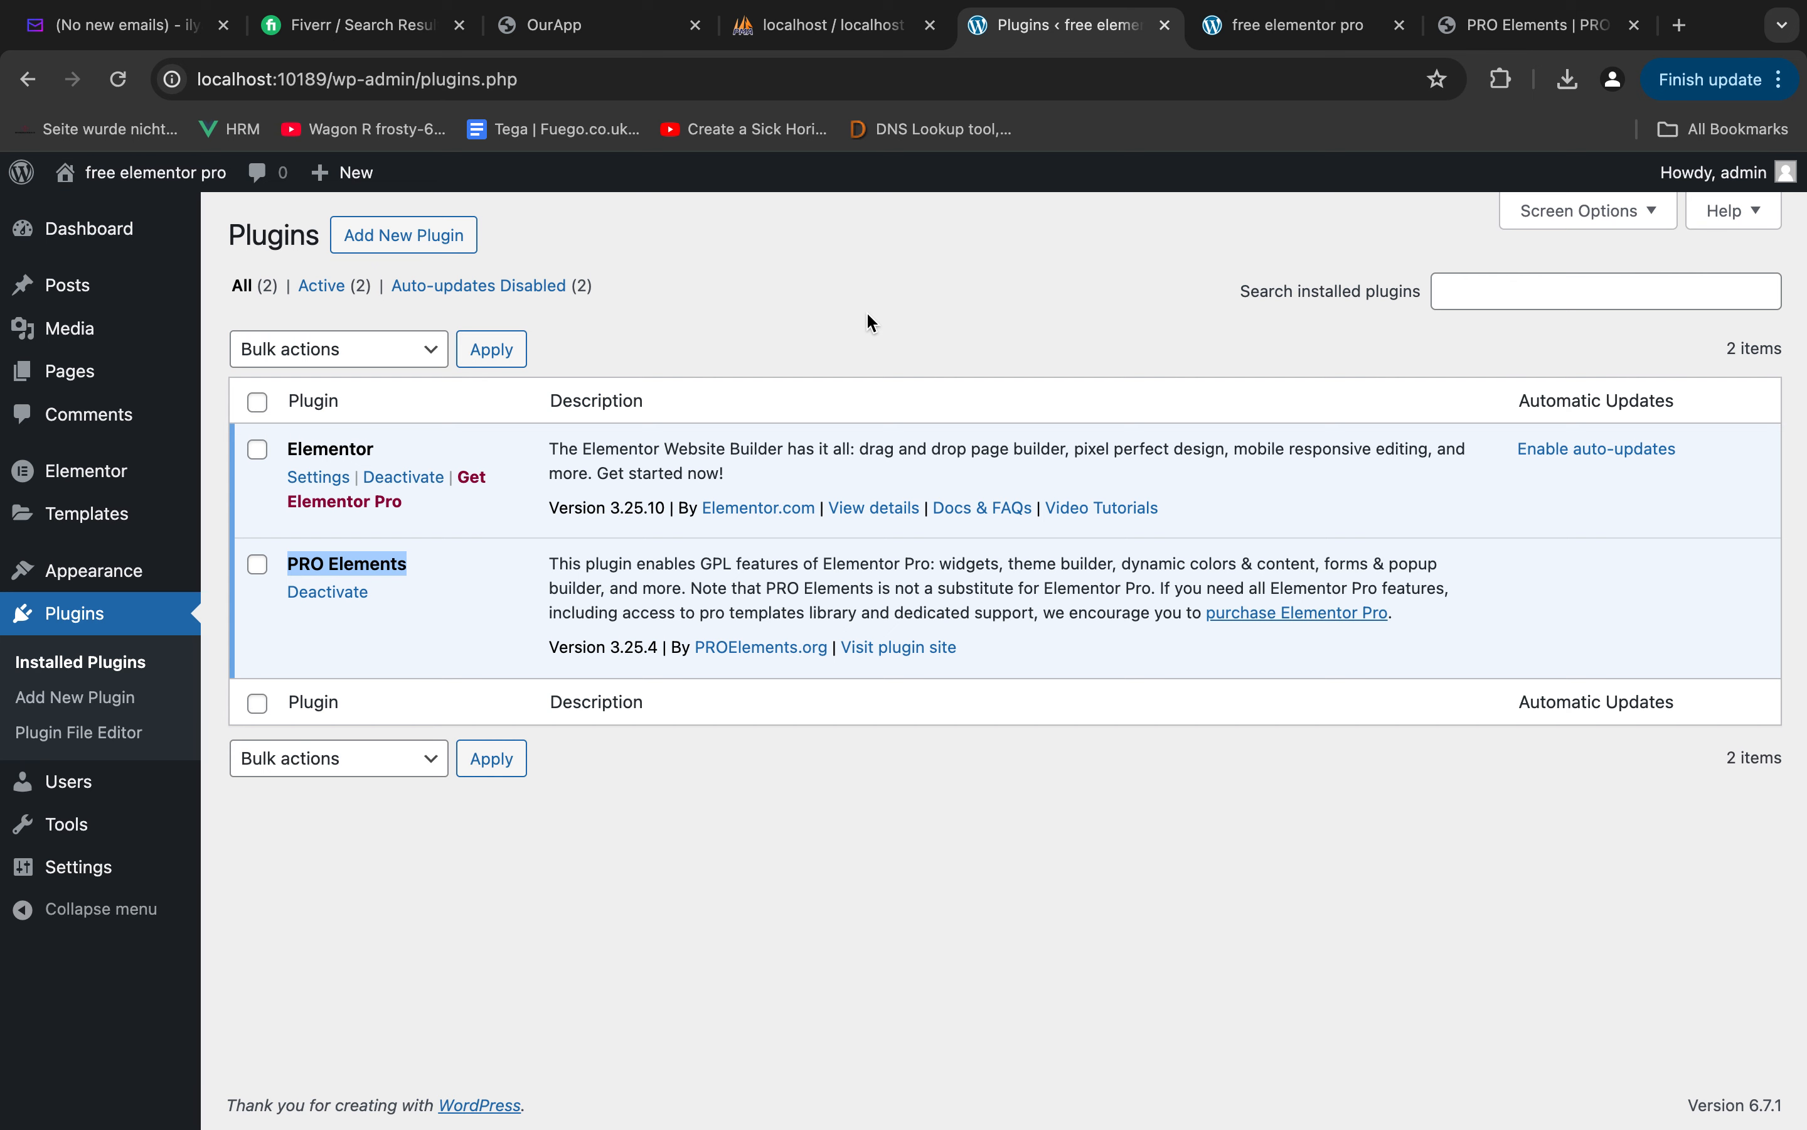
Switch to Figma to examine the hero section of the home_02 frame, and return to the plugins list in Chrome
key("ctrl+Right")
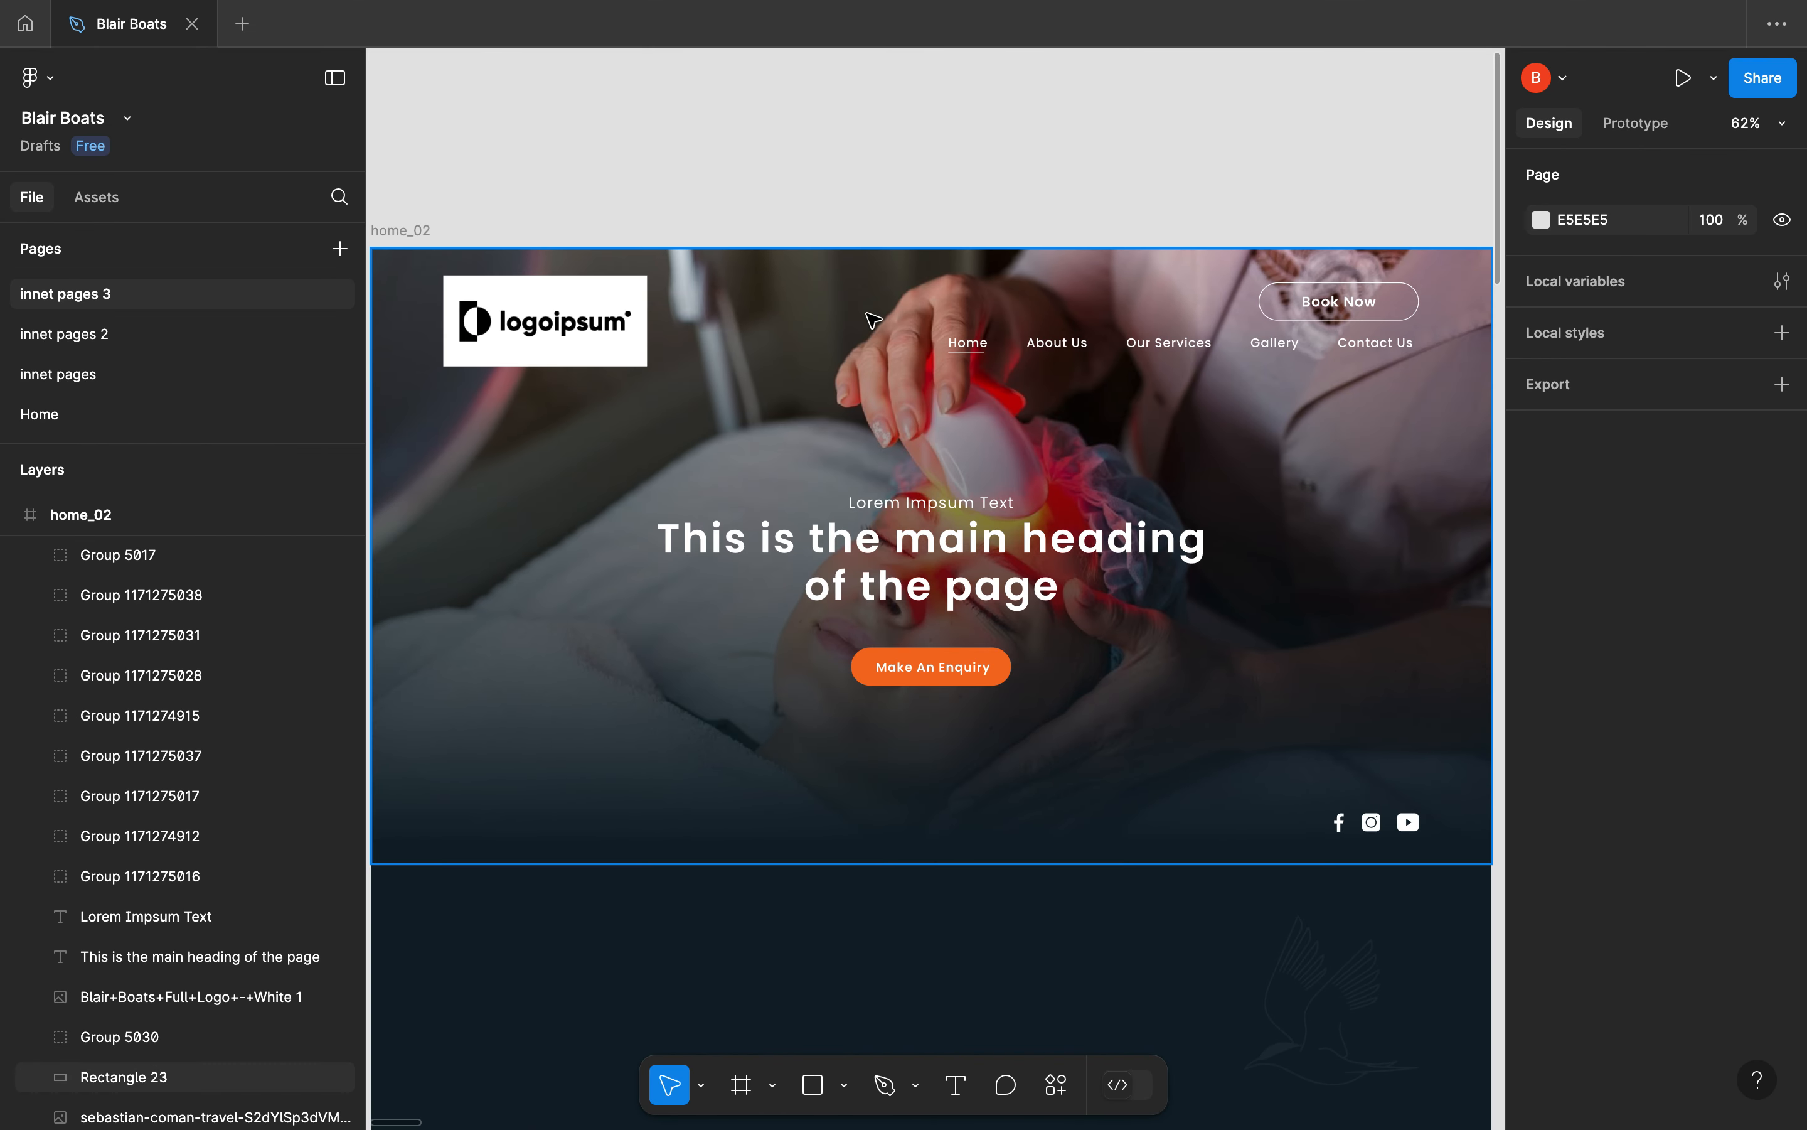
scroll(700, 472, "down", 2)
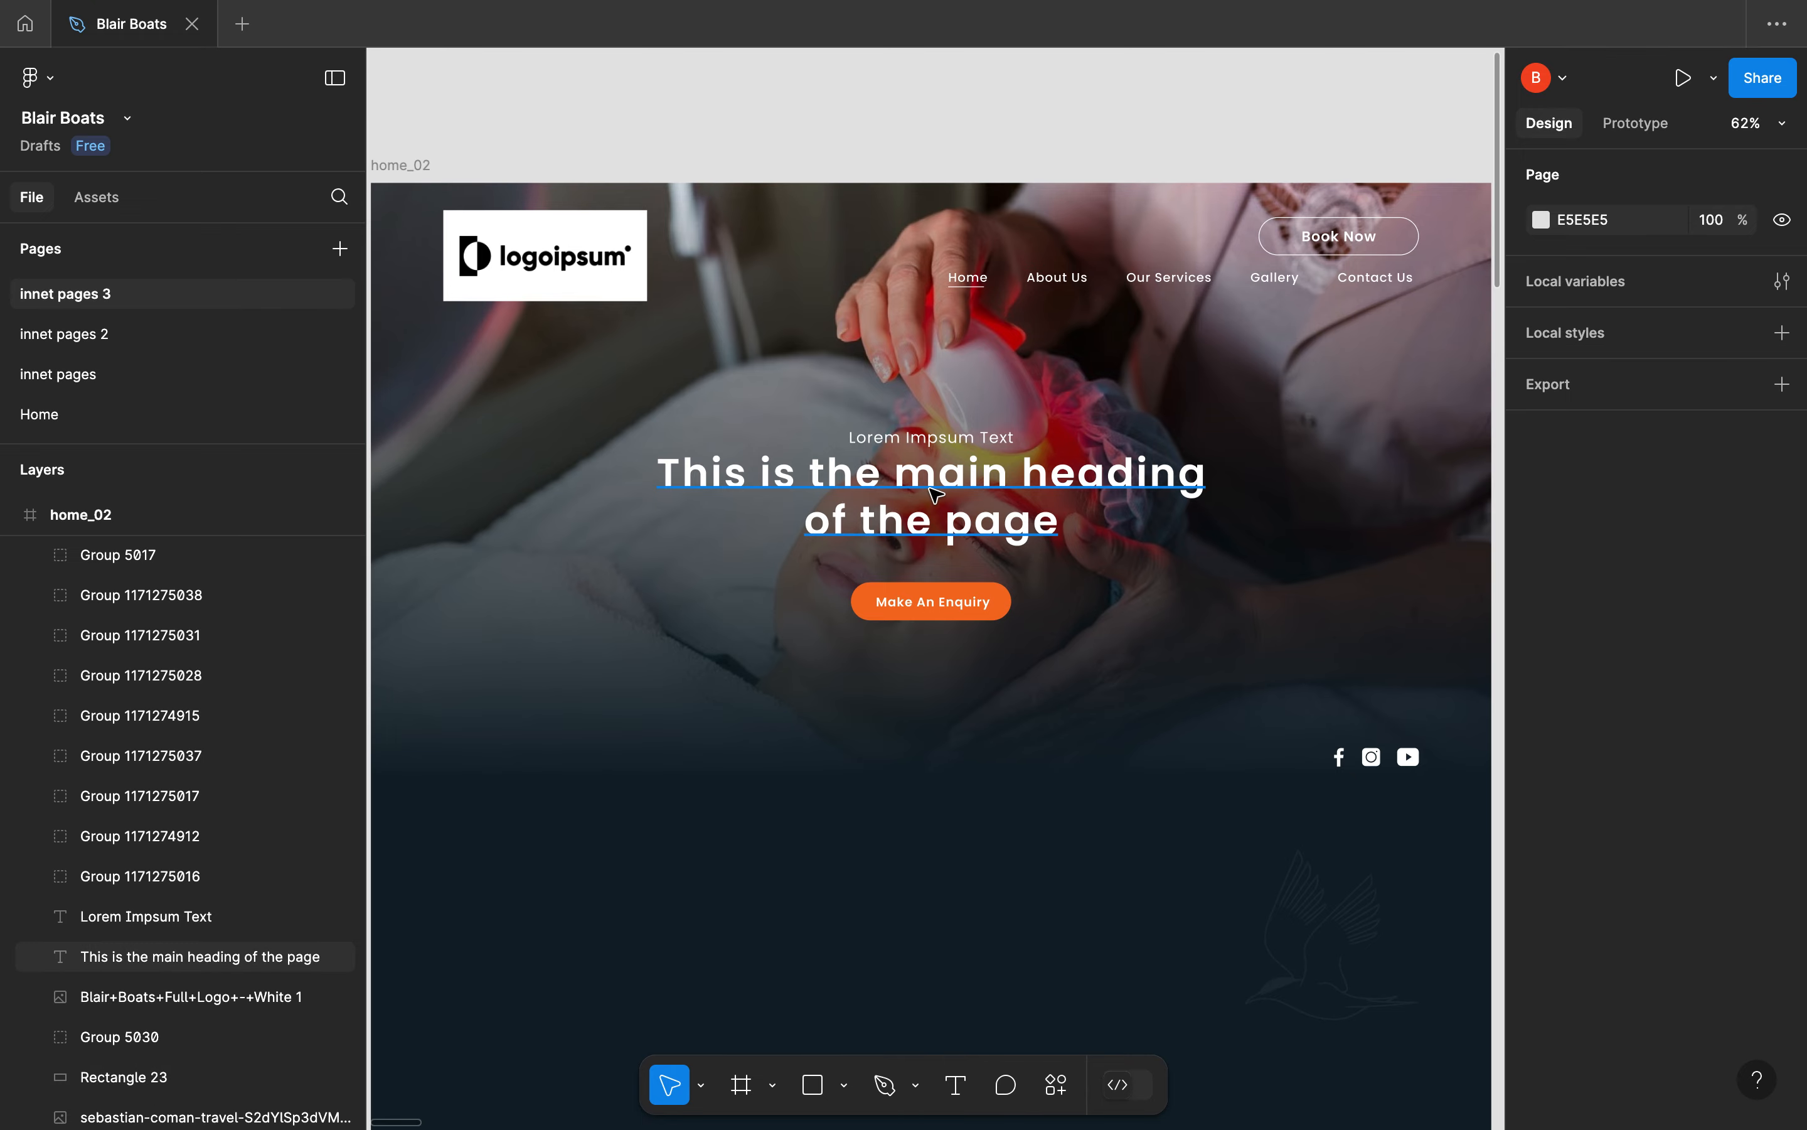
key("ctrl+Left")
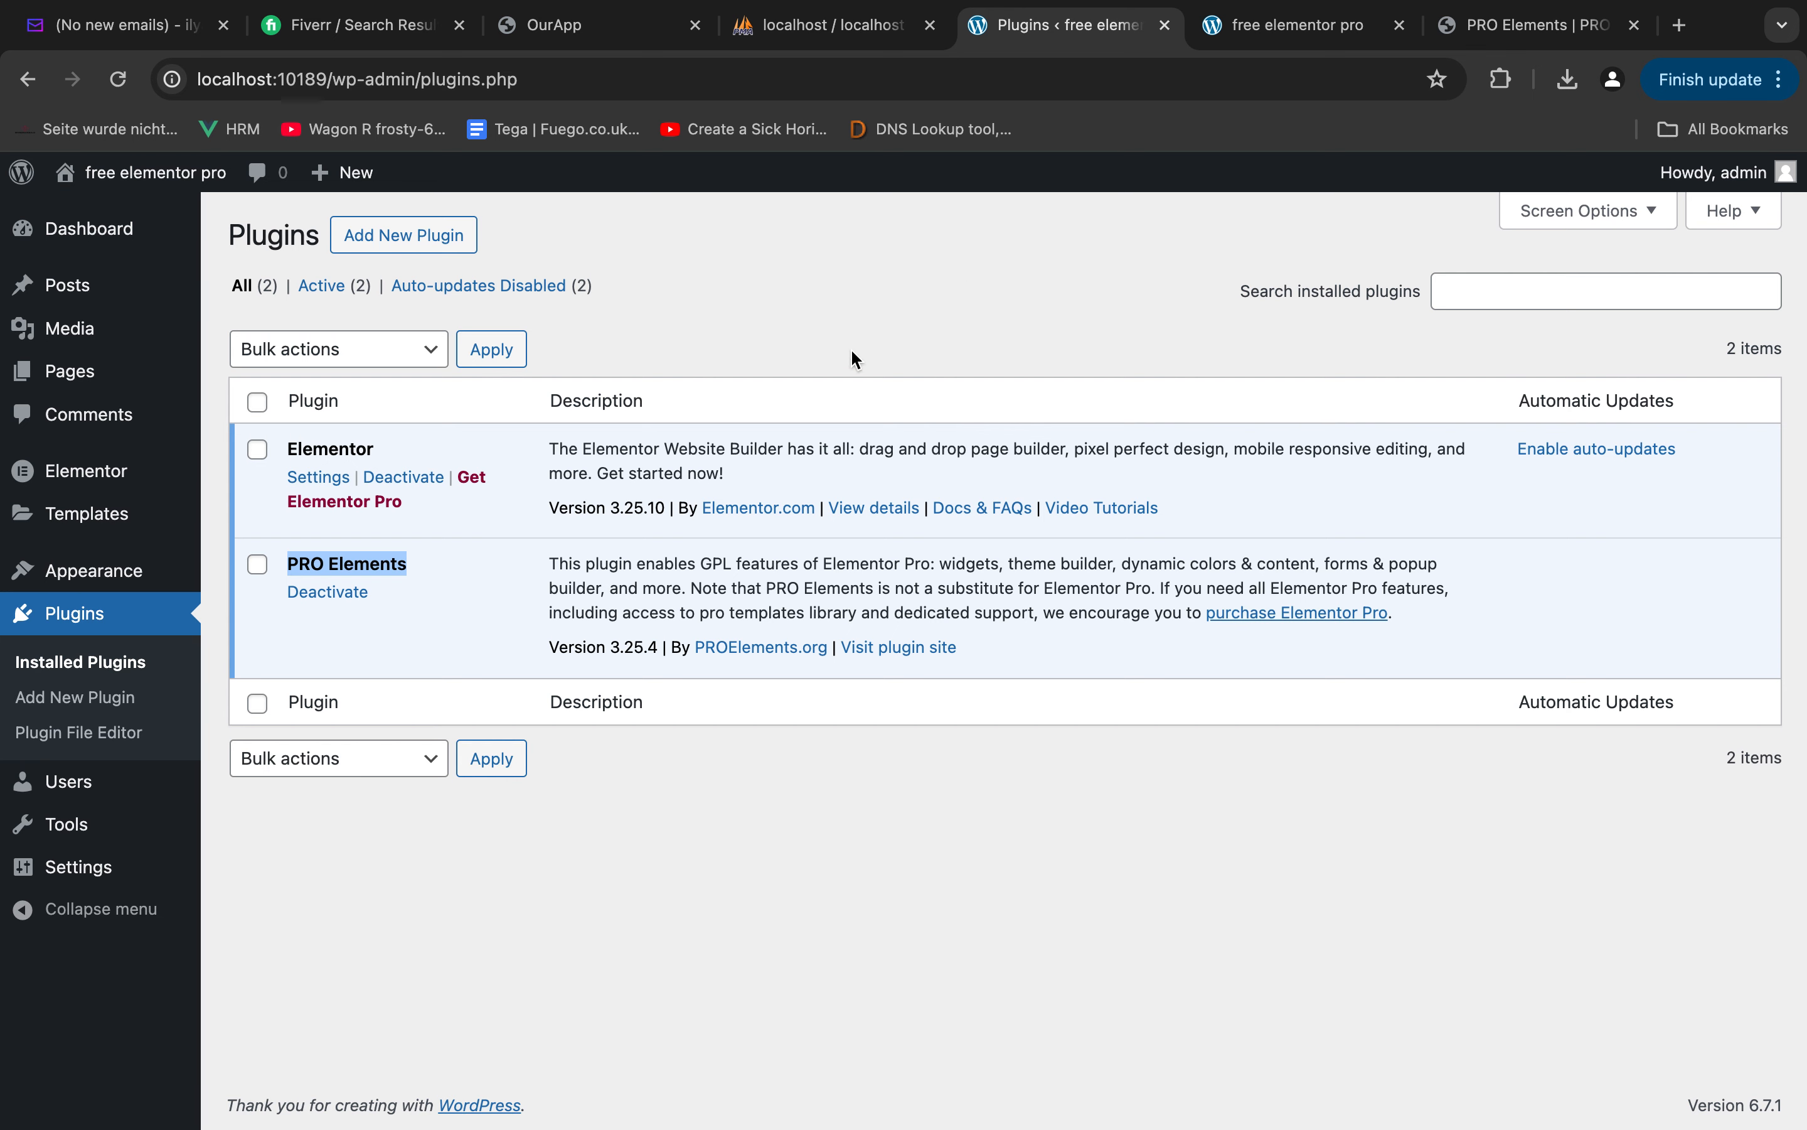
left_click(920, 322)
key("ctrl+Right")
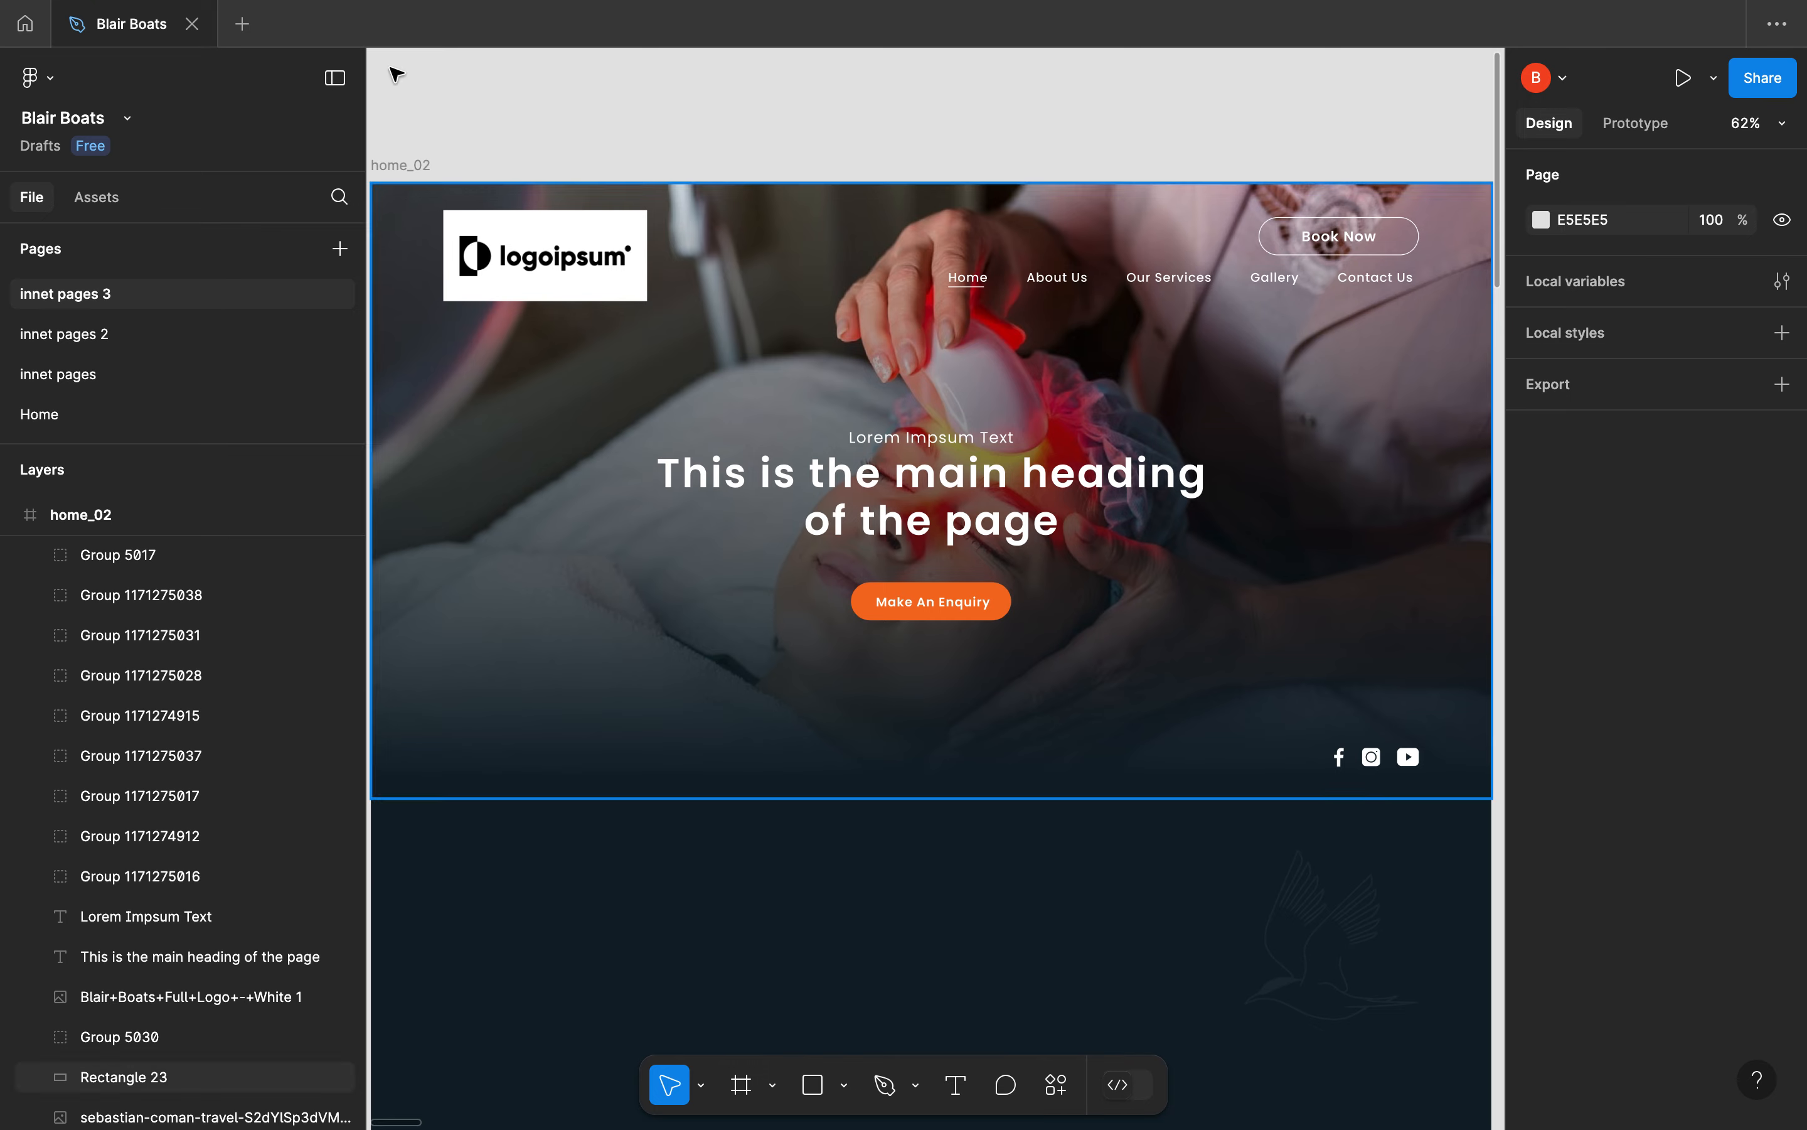
mouse_move(110, 6)
left_click(69, 50)
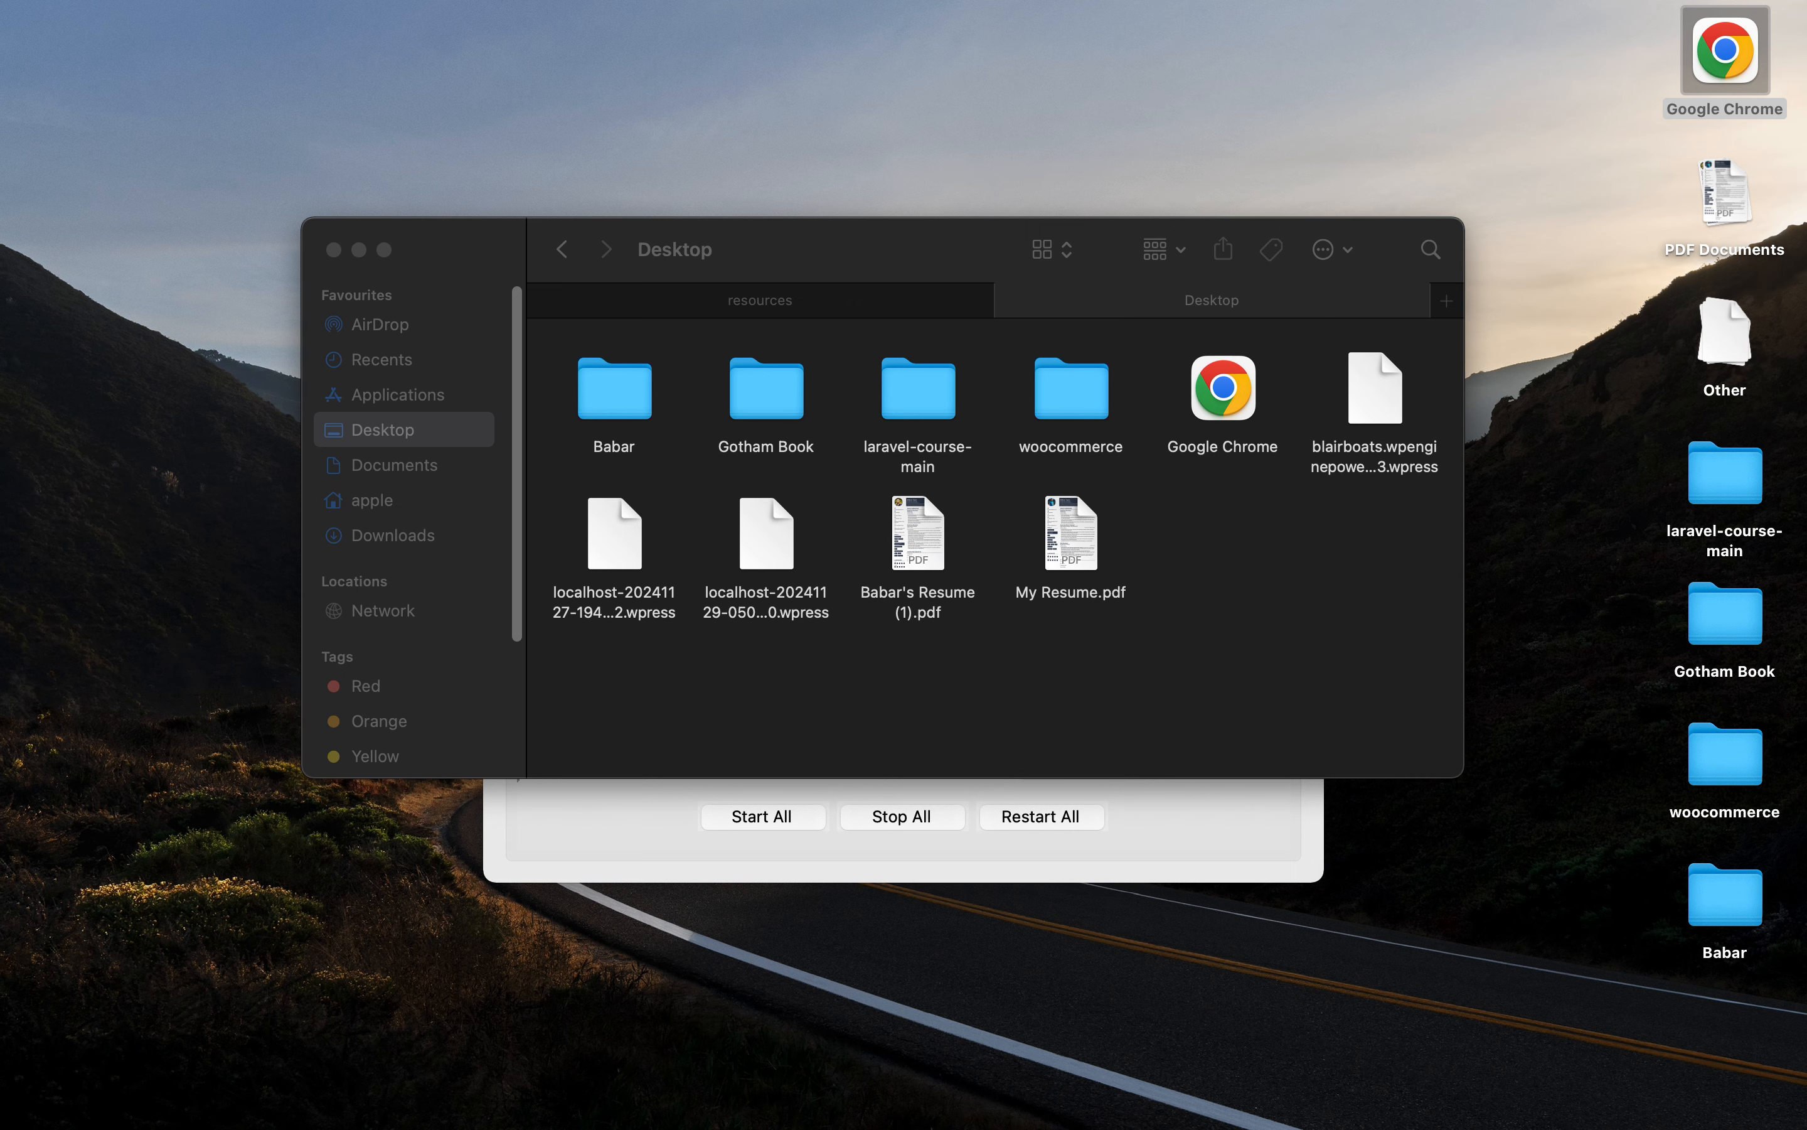
key("ctrl+Right")
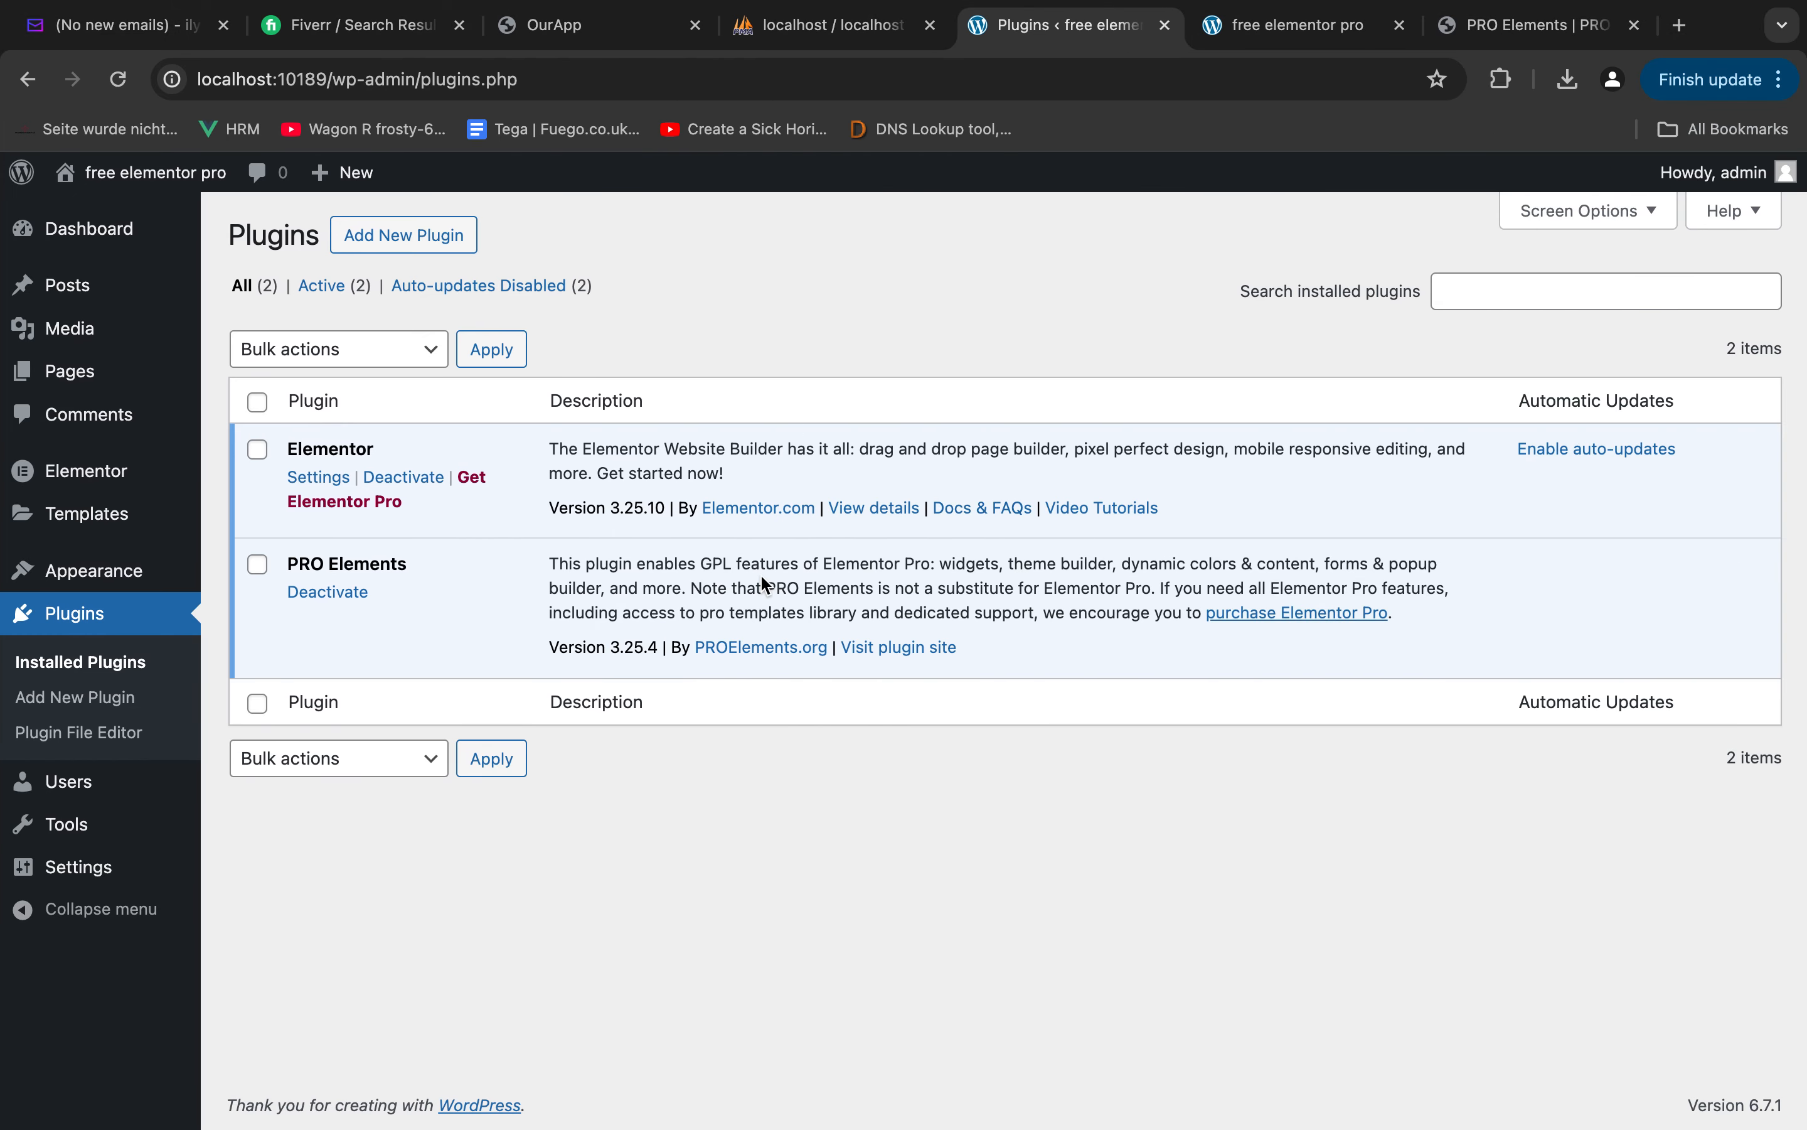
Open the list of all WordPress pages and move the existing Homepage page to the trash
left_click(1214, 34)
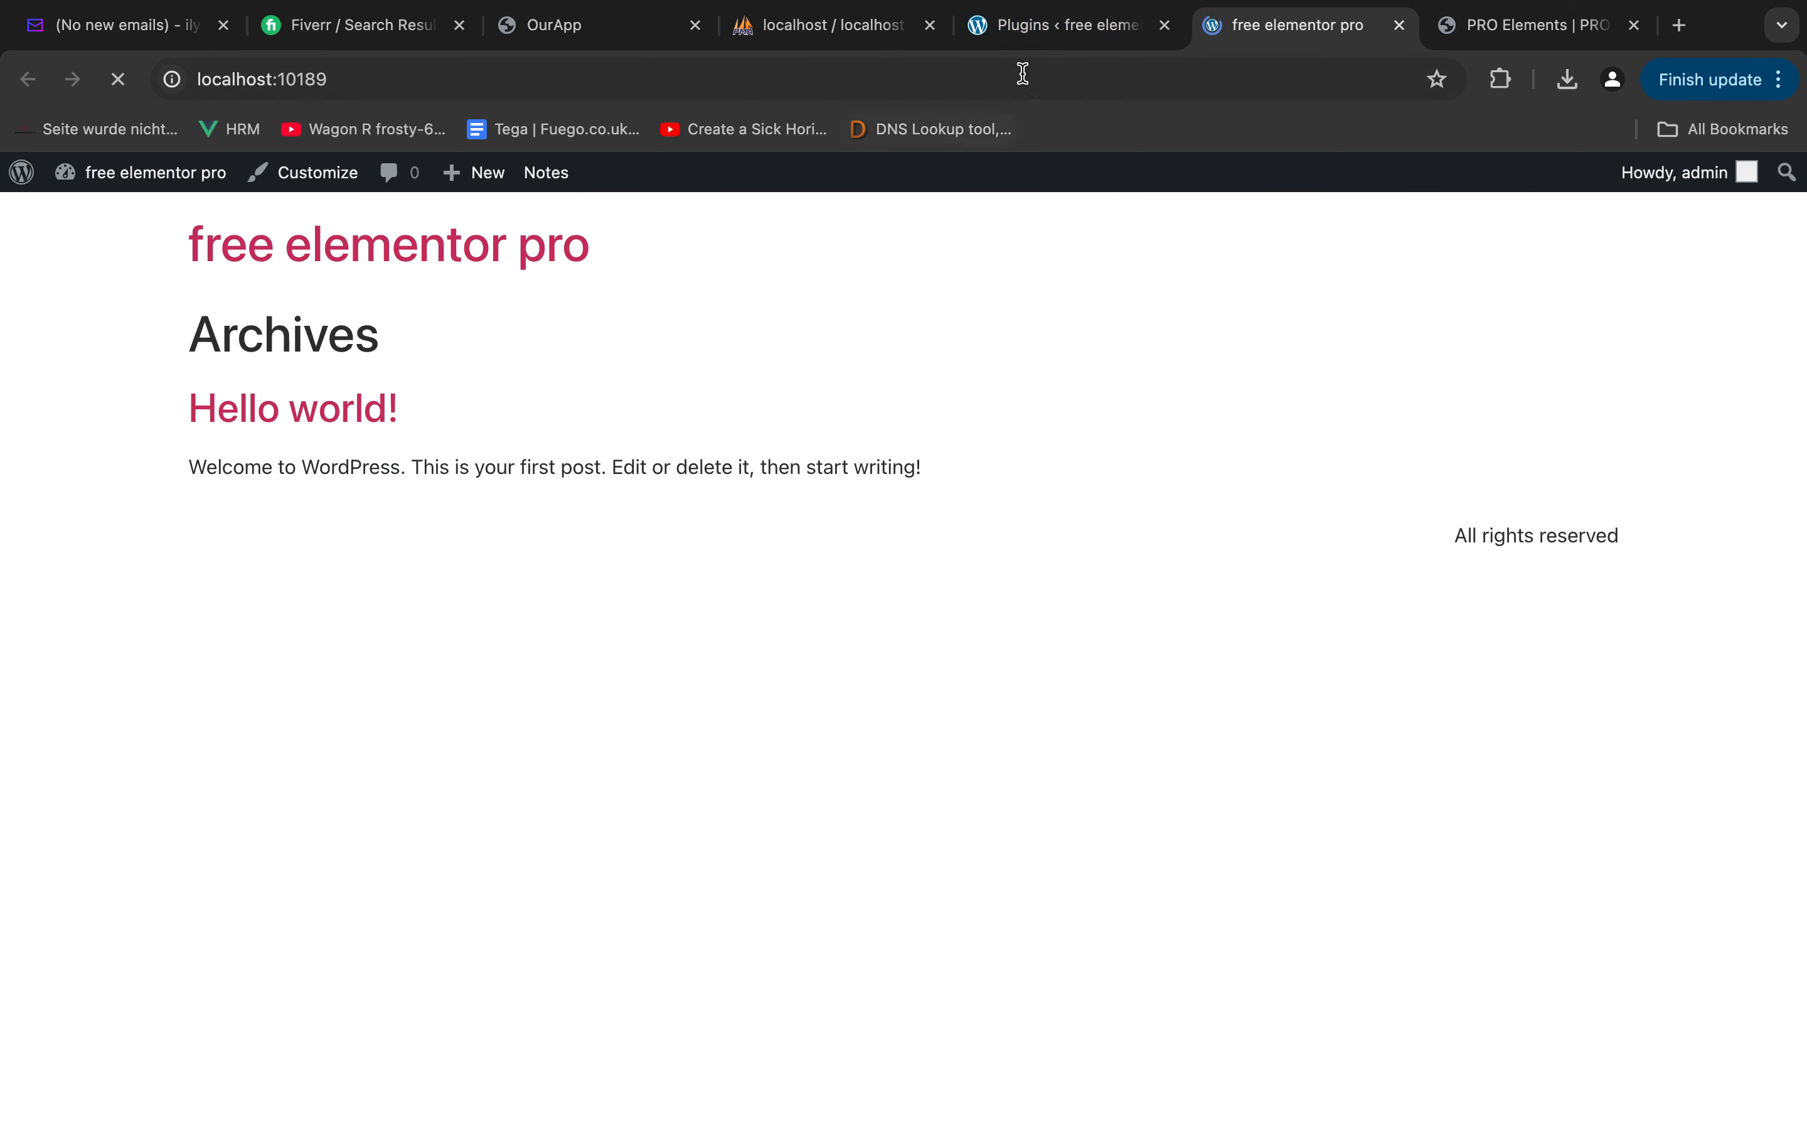
left_click(1060, 38)
mouse_move(72, 373)
left_click(265, 377)
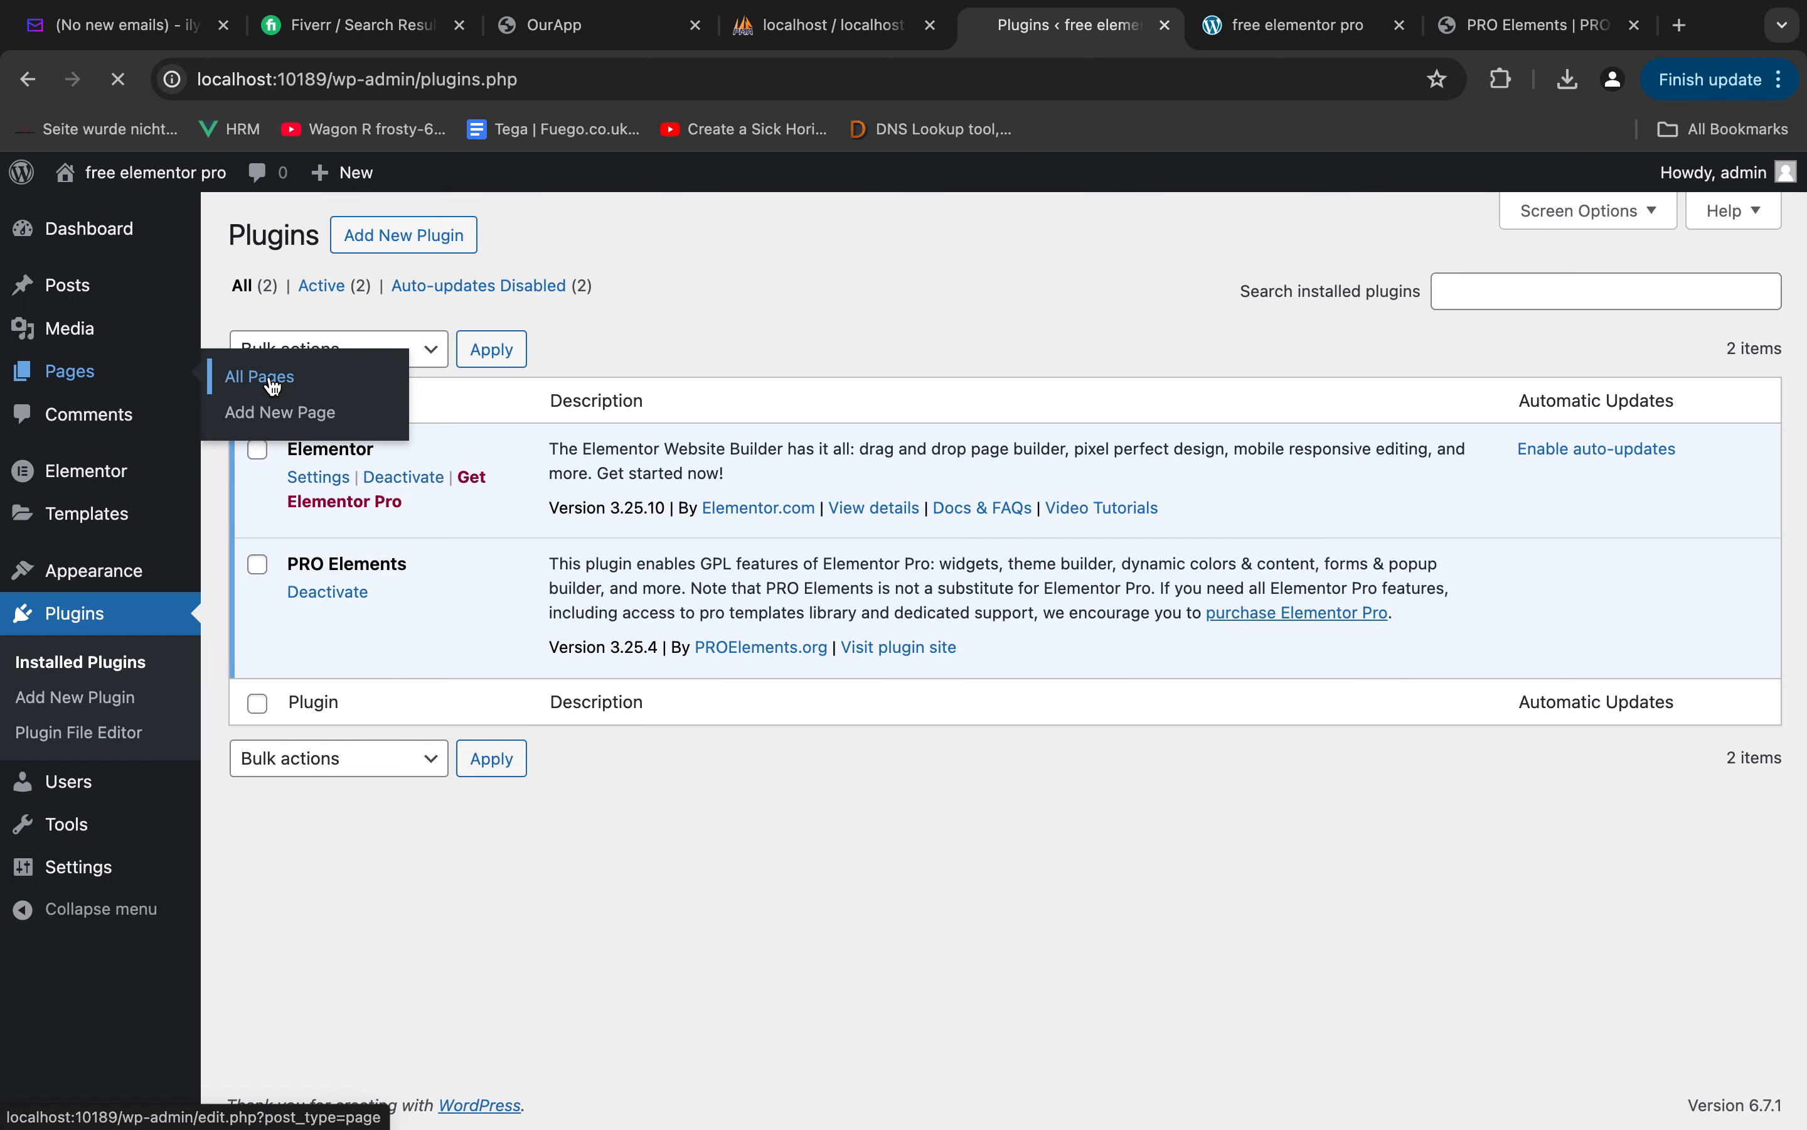
left_click(439, 480)
Create a new page titled "Homepage" and publish it
left_click(396, 239, "super")
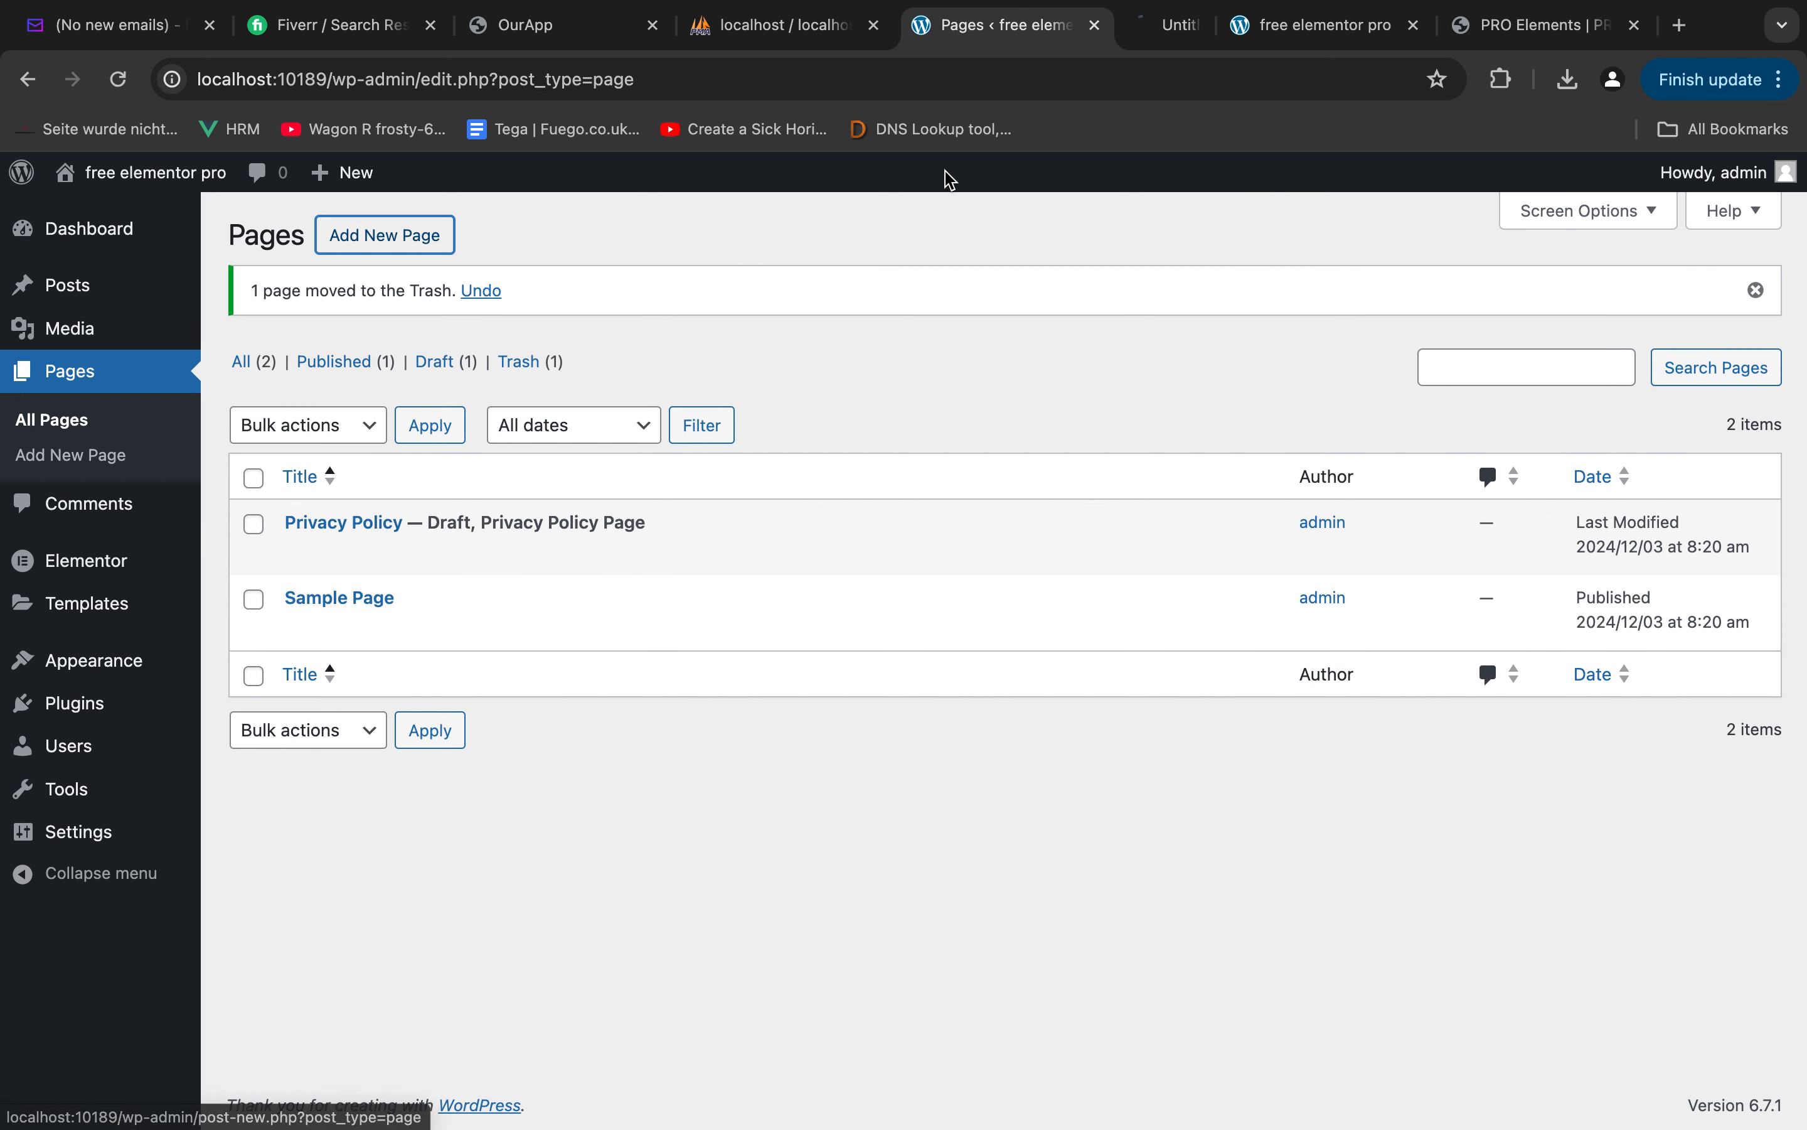
left_click(1131, 30)
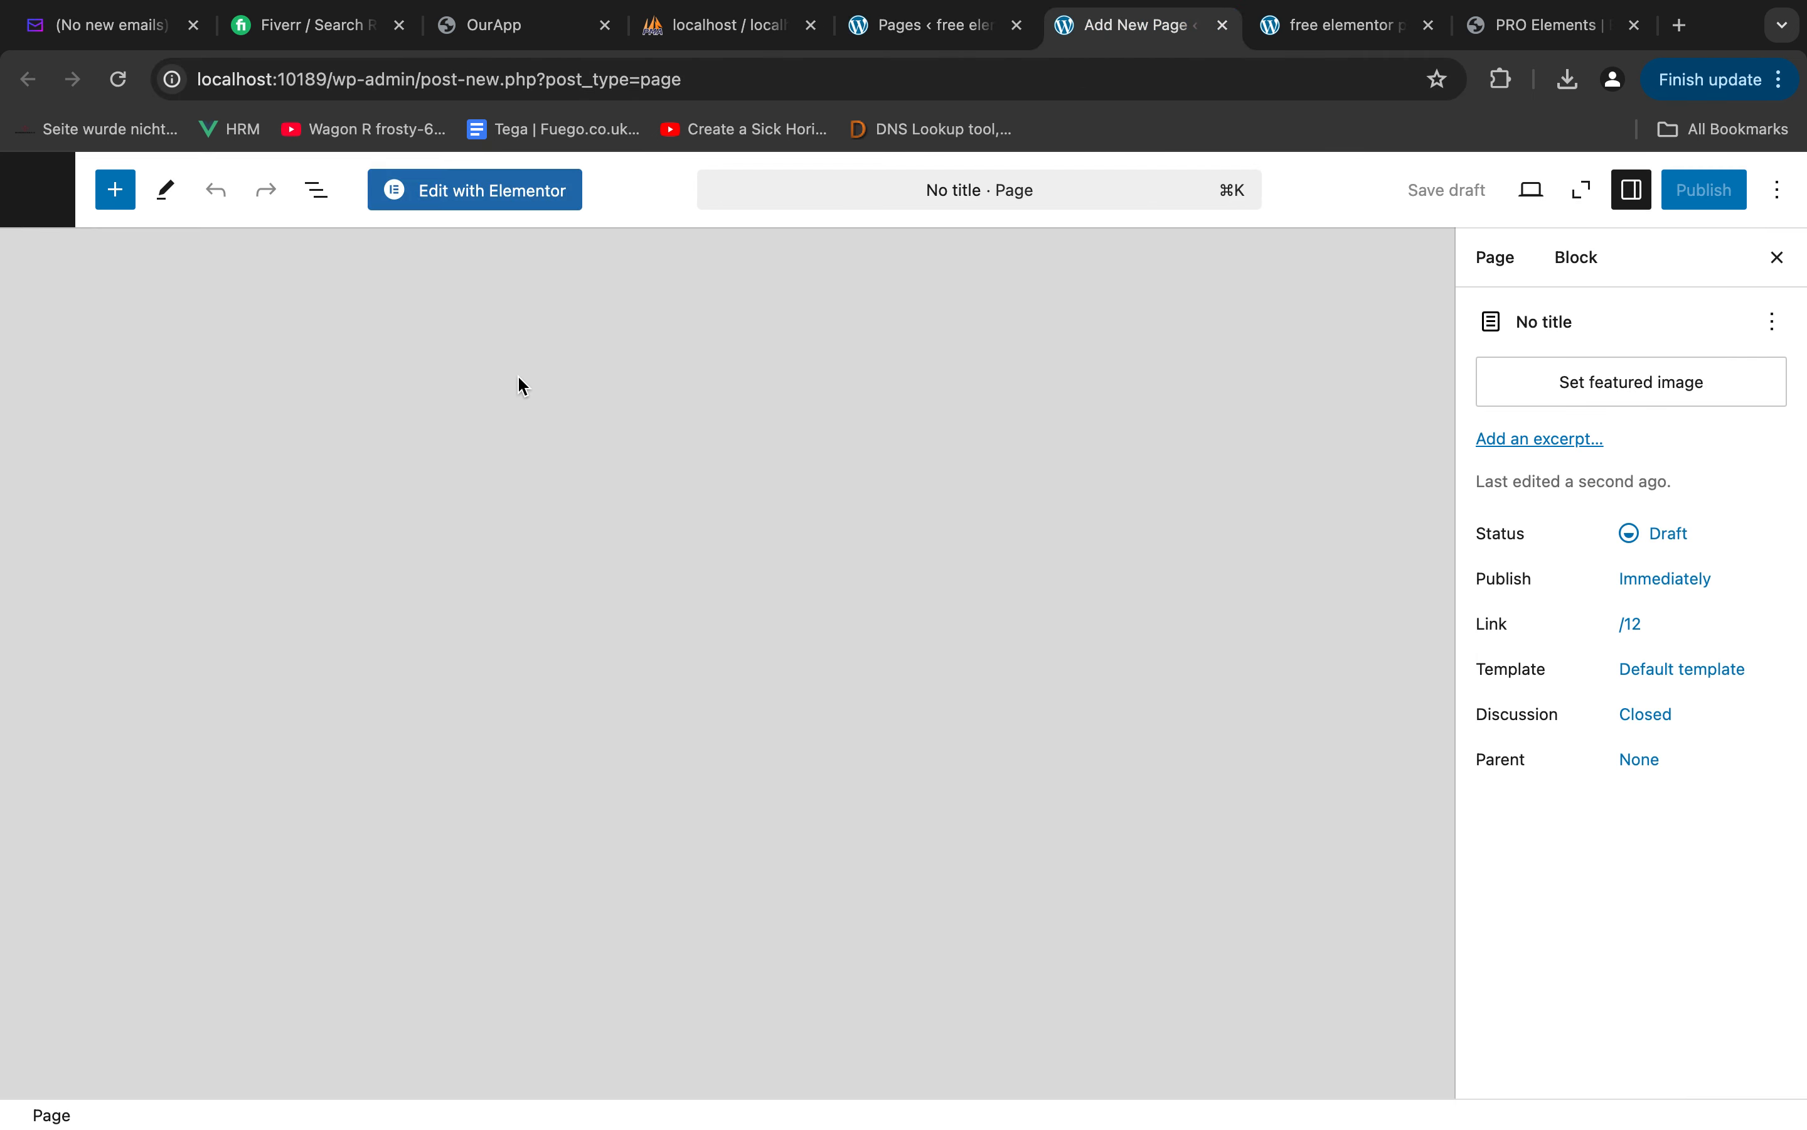
type("Hom")
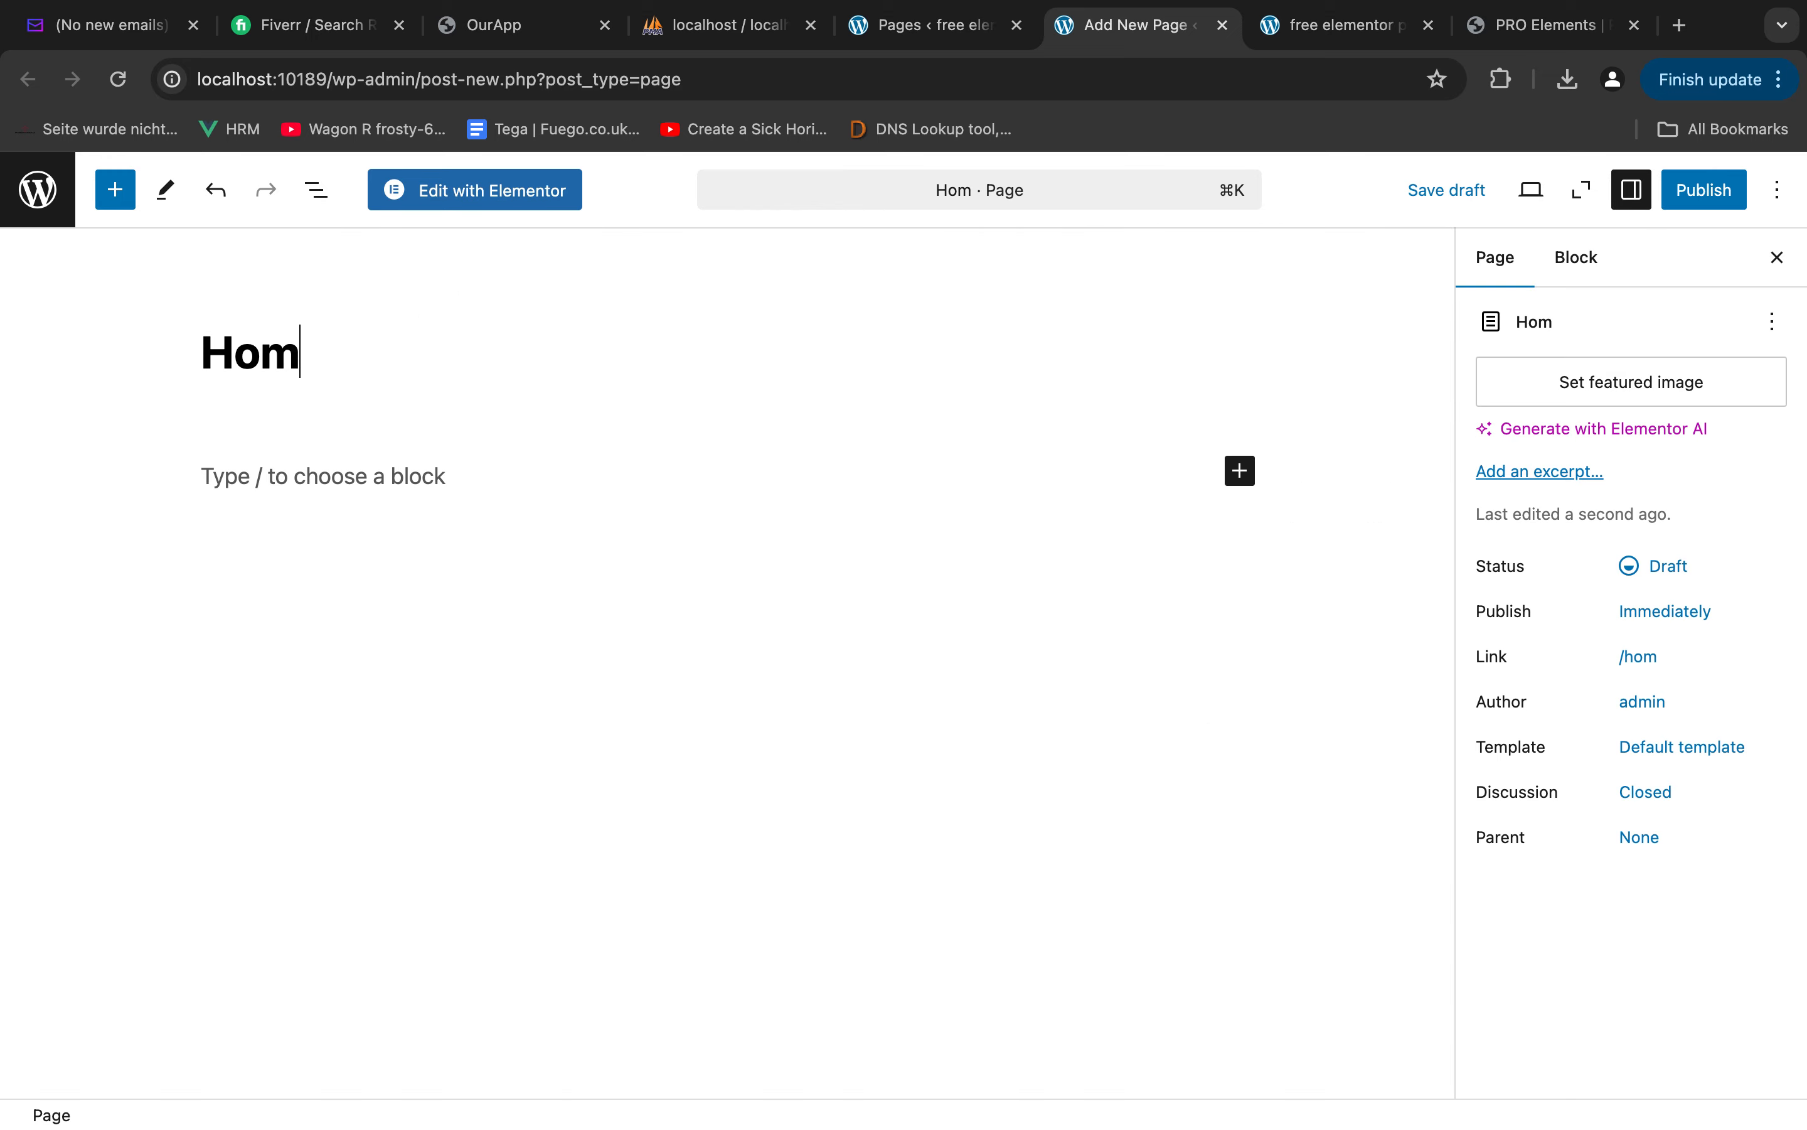
type("epage")
key("BackSpace")
type("ge")
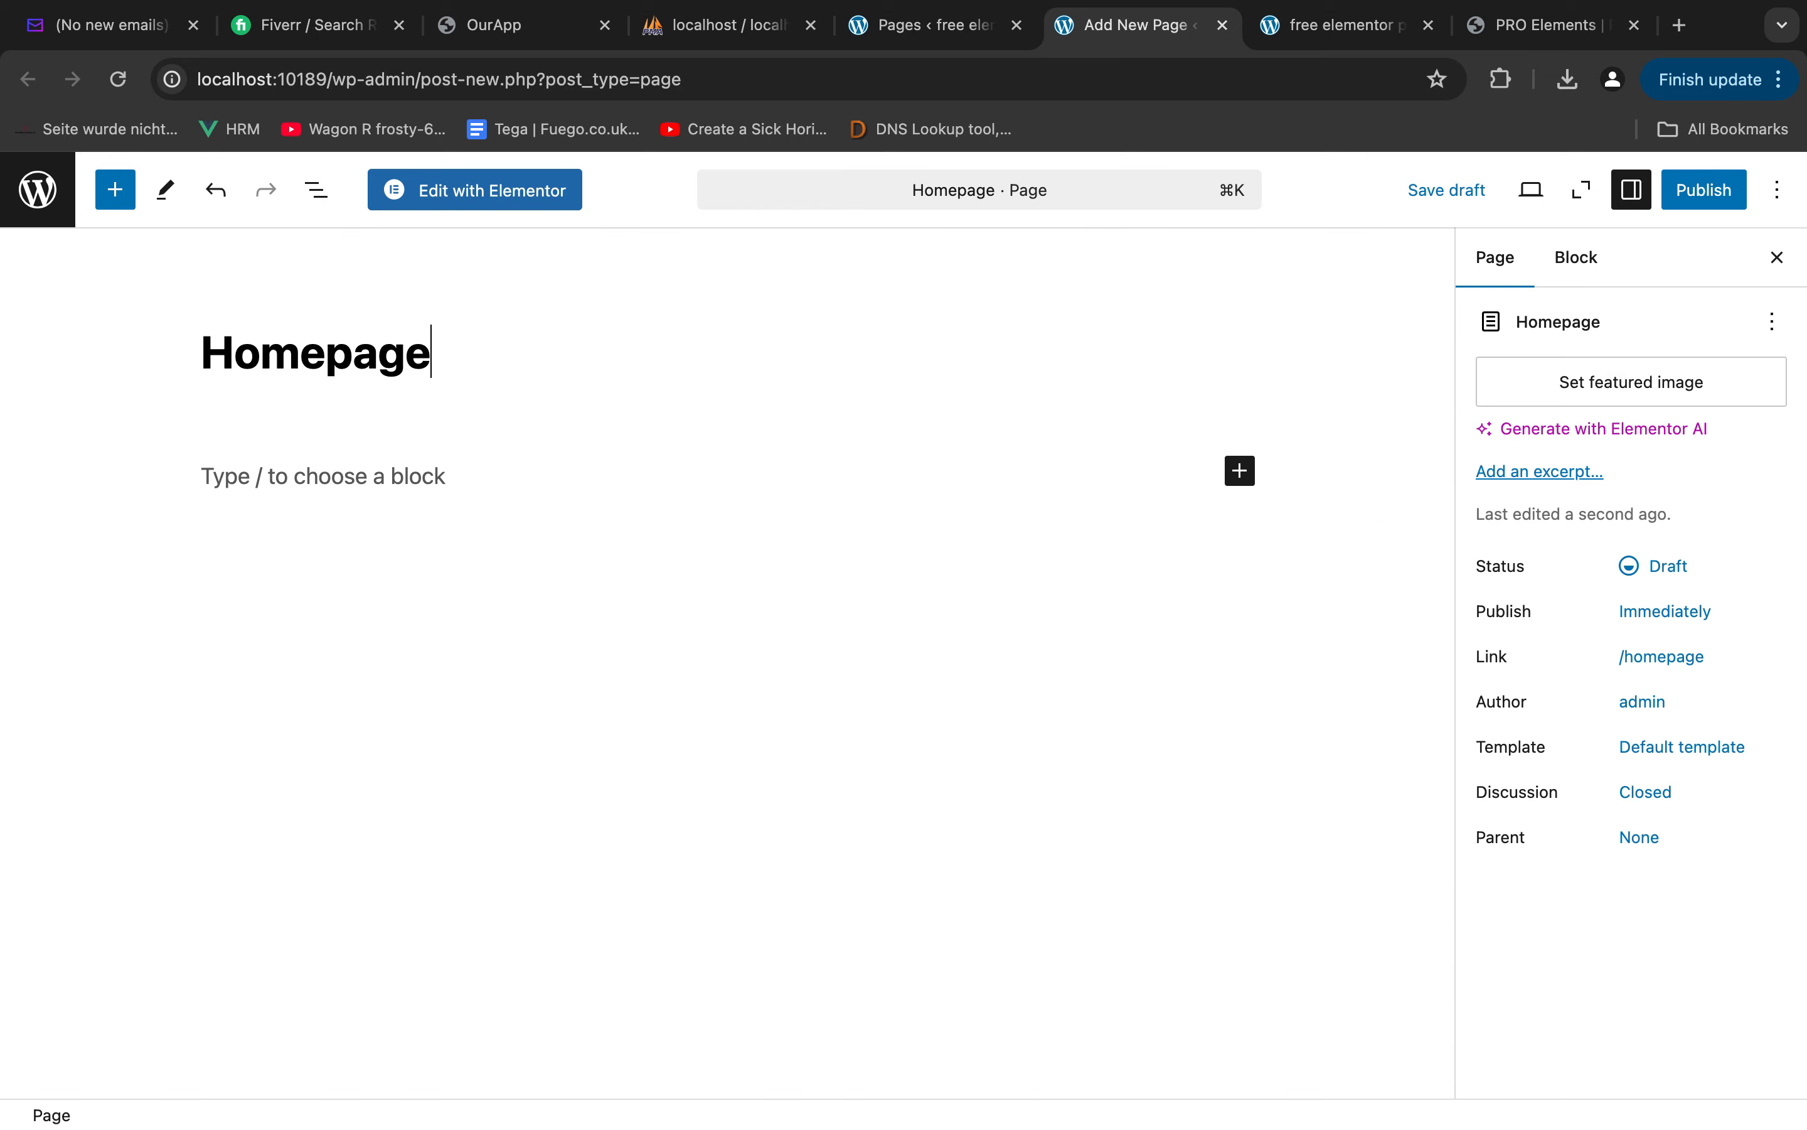
left_click(1694, 177)
left_click(1661, 191)
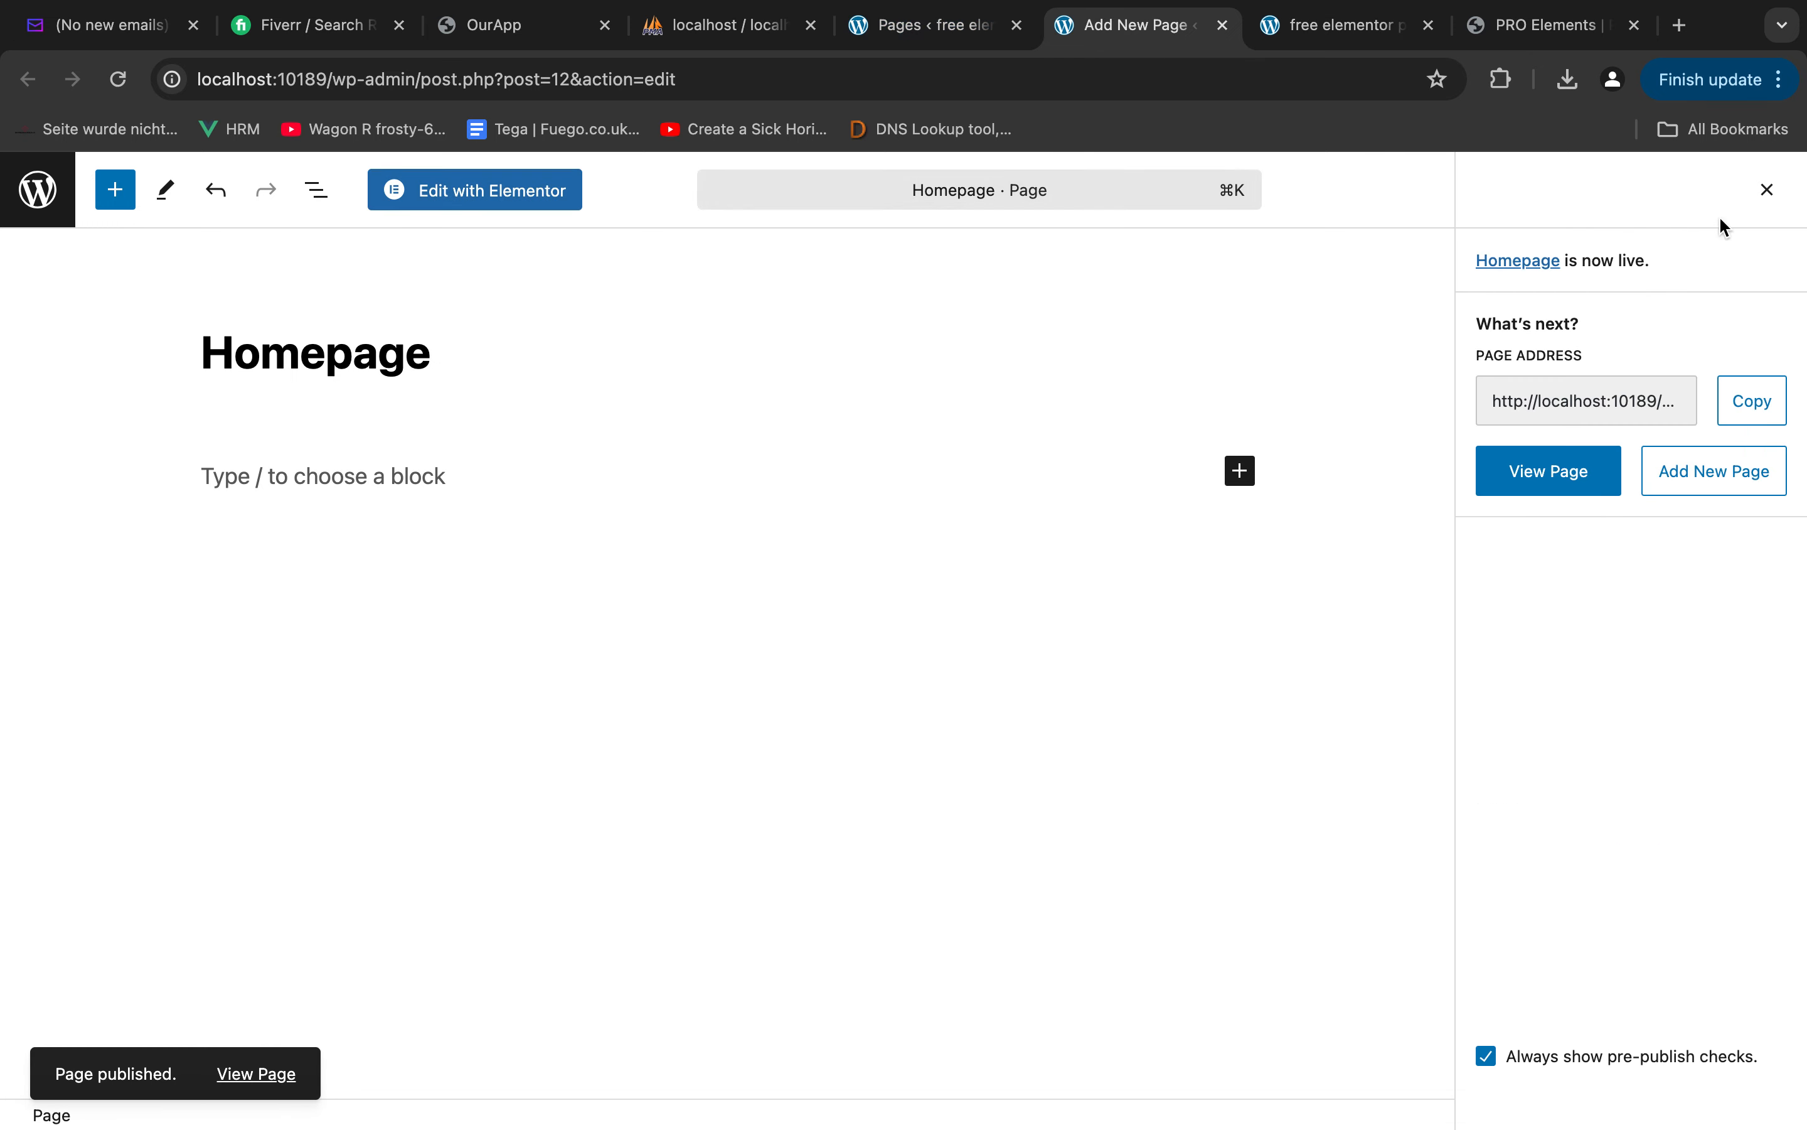
left_click(1223, 25)
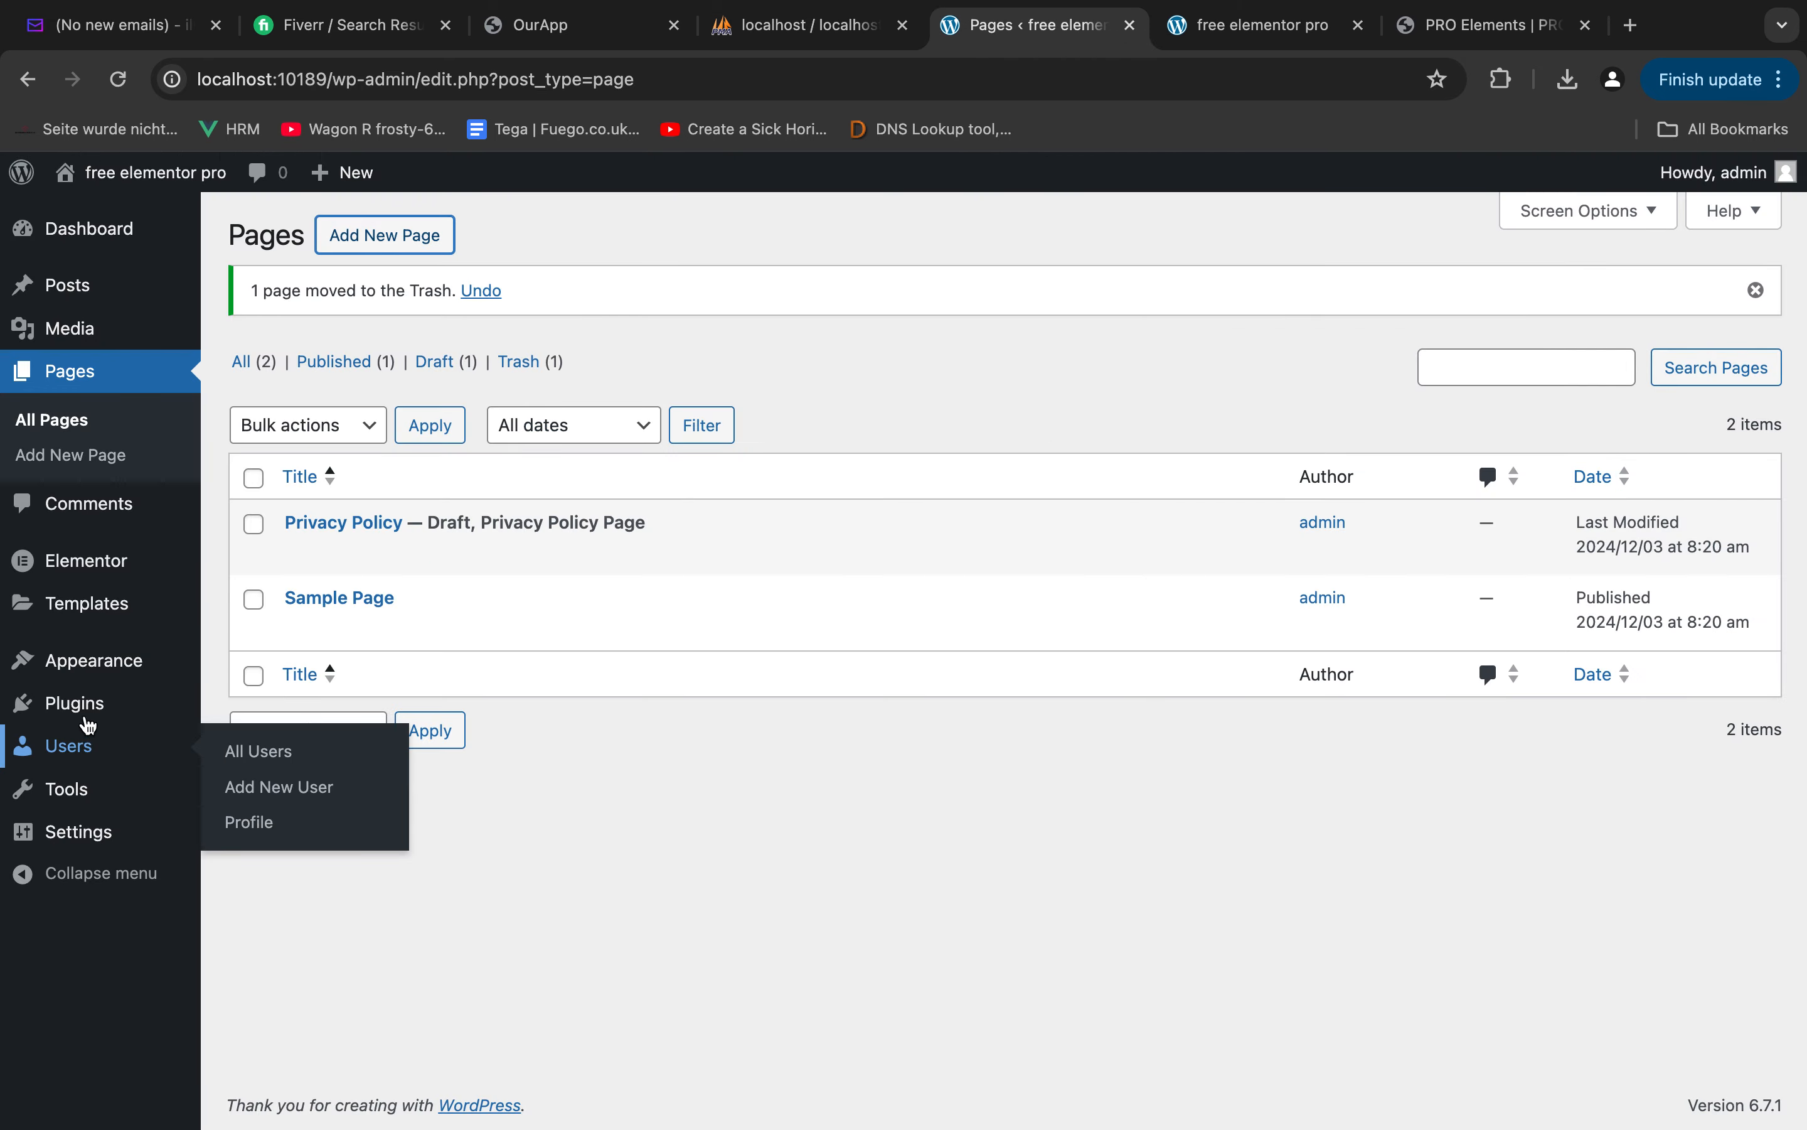
Set the site's homepage display to the static page Homepage in the reading settings, save, and reload the site's front page
mouse_move(97, 829)
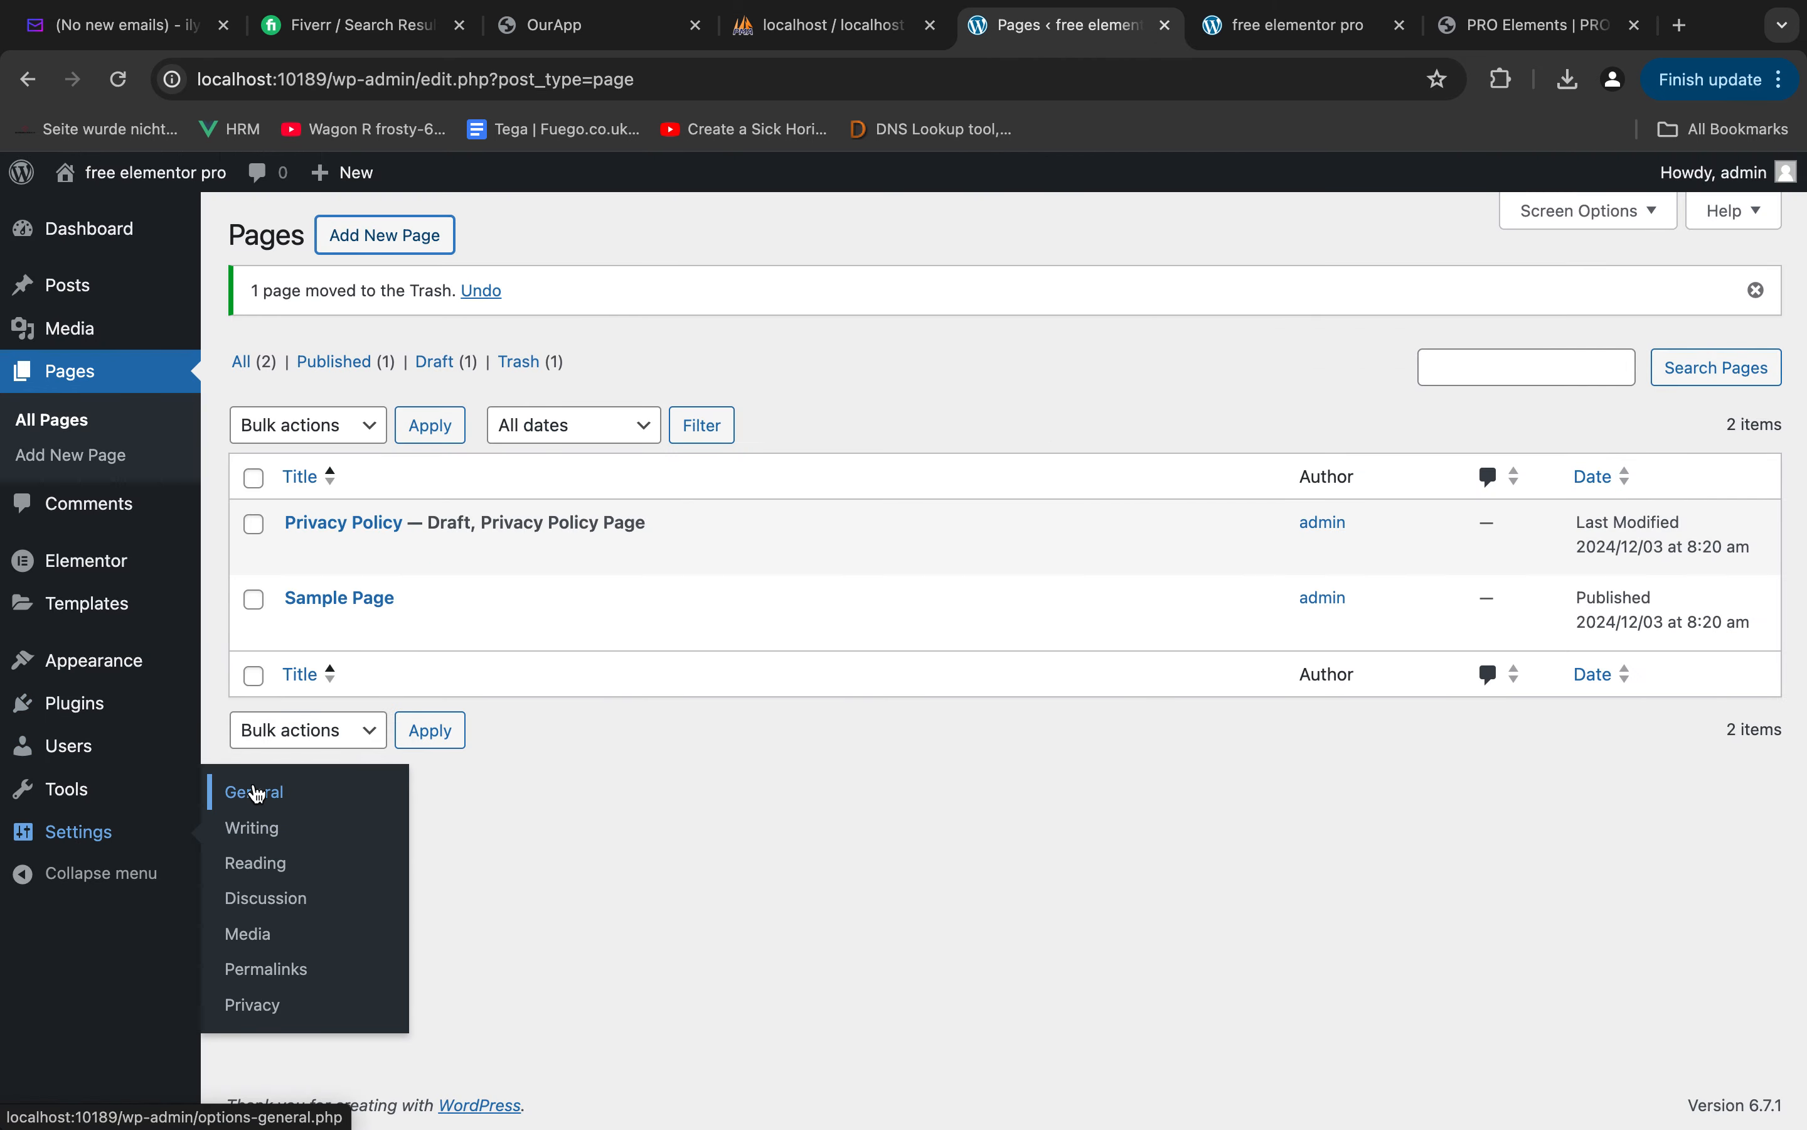
left_click(253, 791)
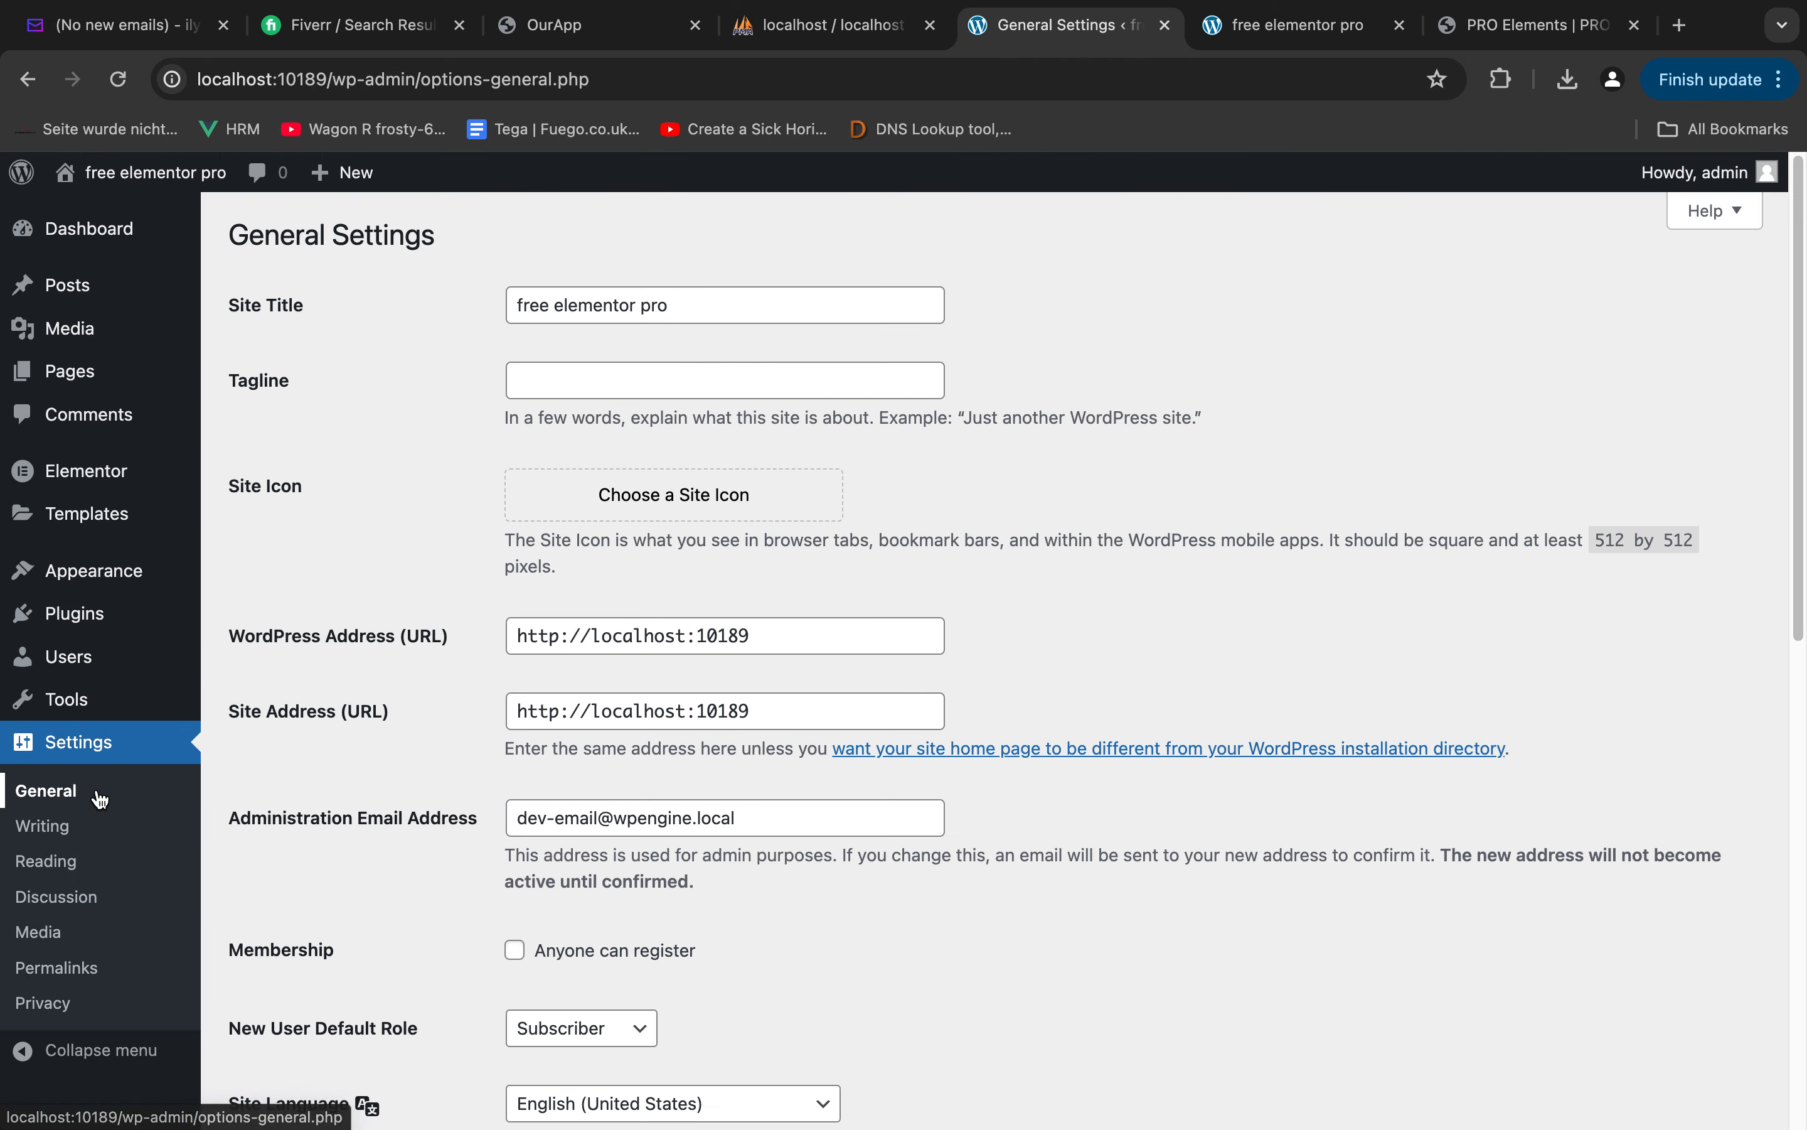
left_click(48, 974)
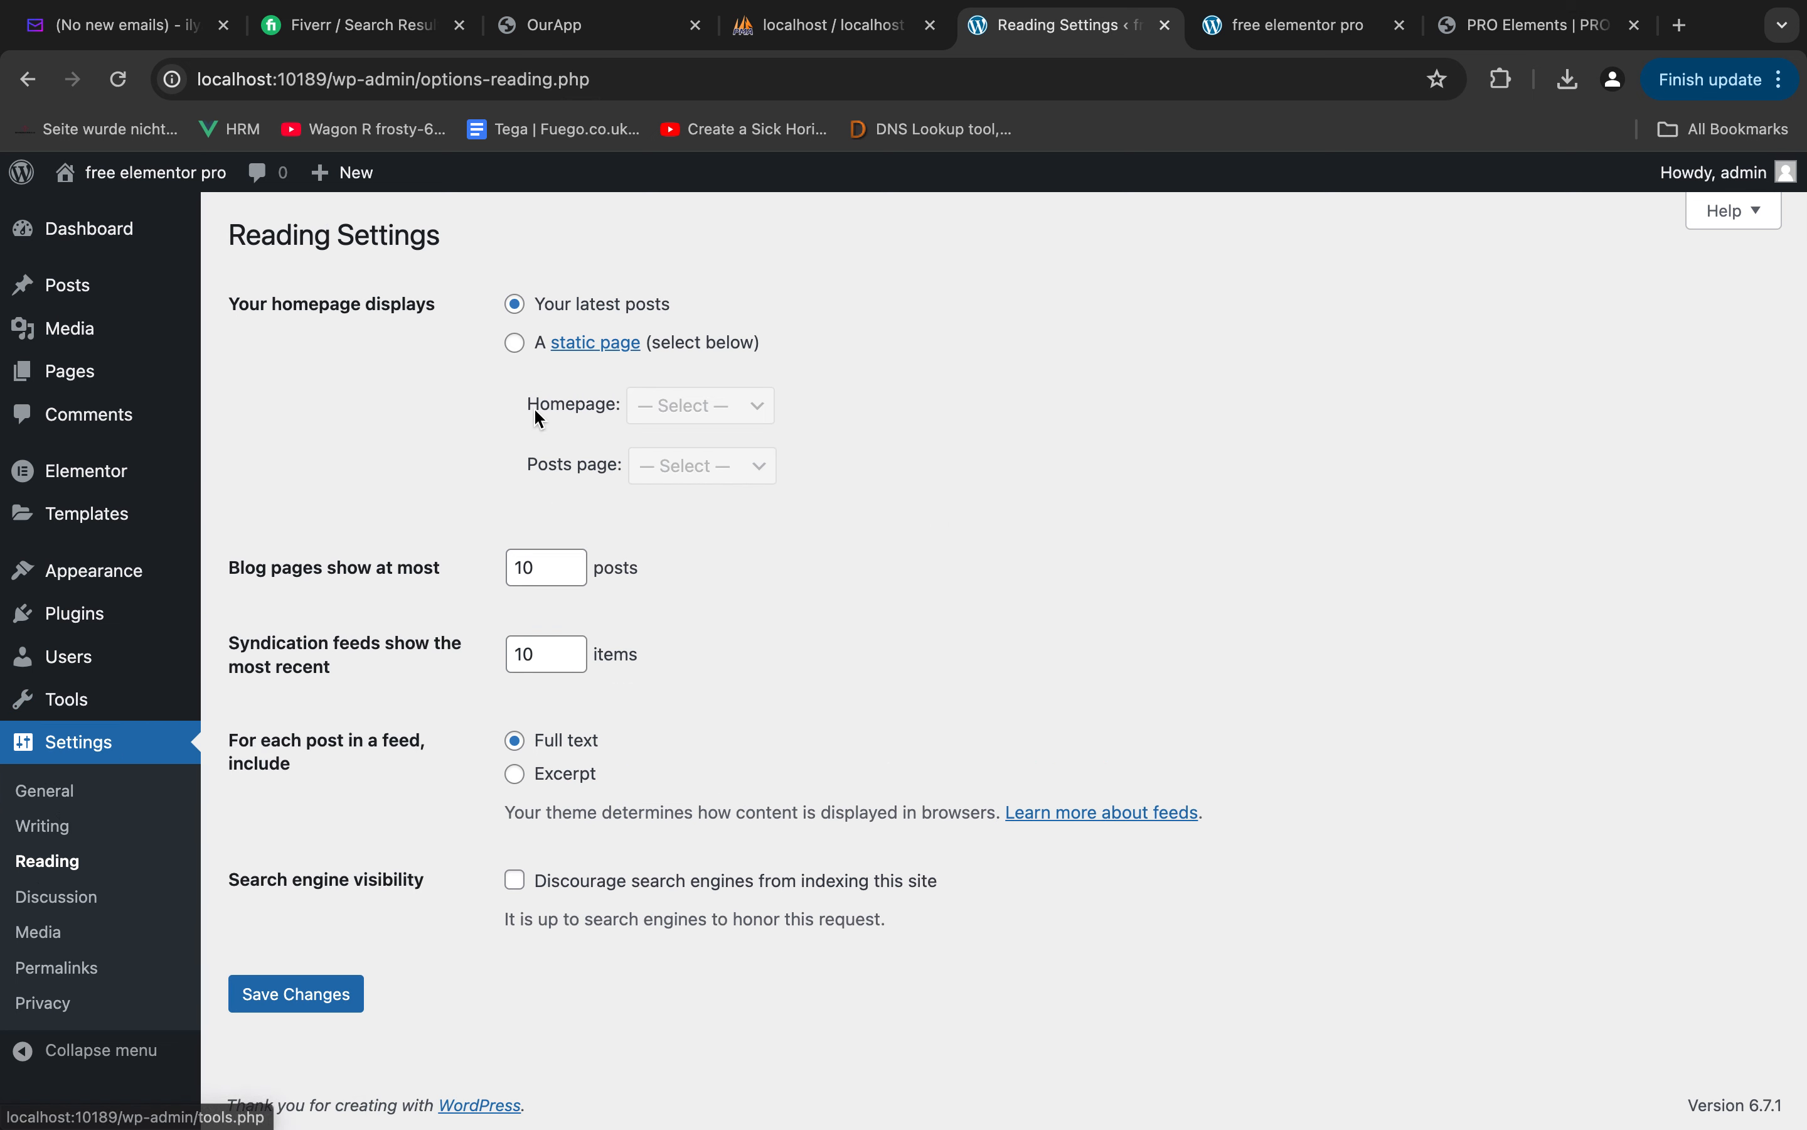
left_click(516, 345)
left_click(682, 408)
left_click(683, 446)
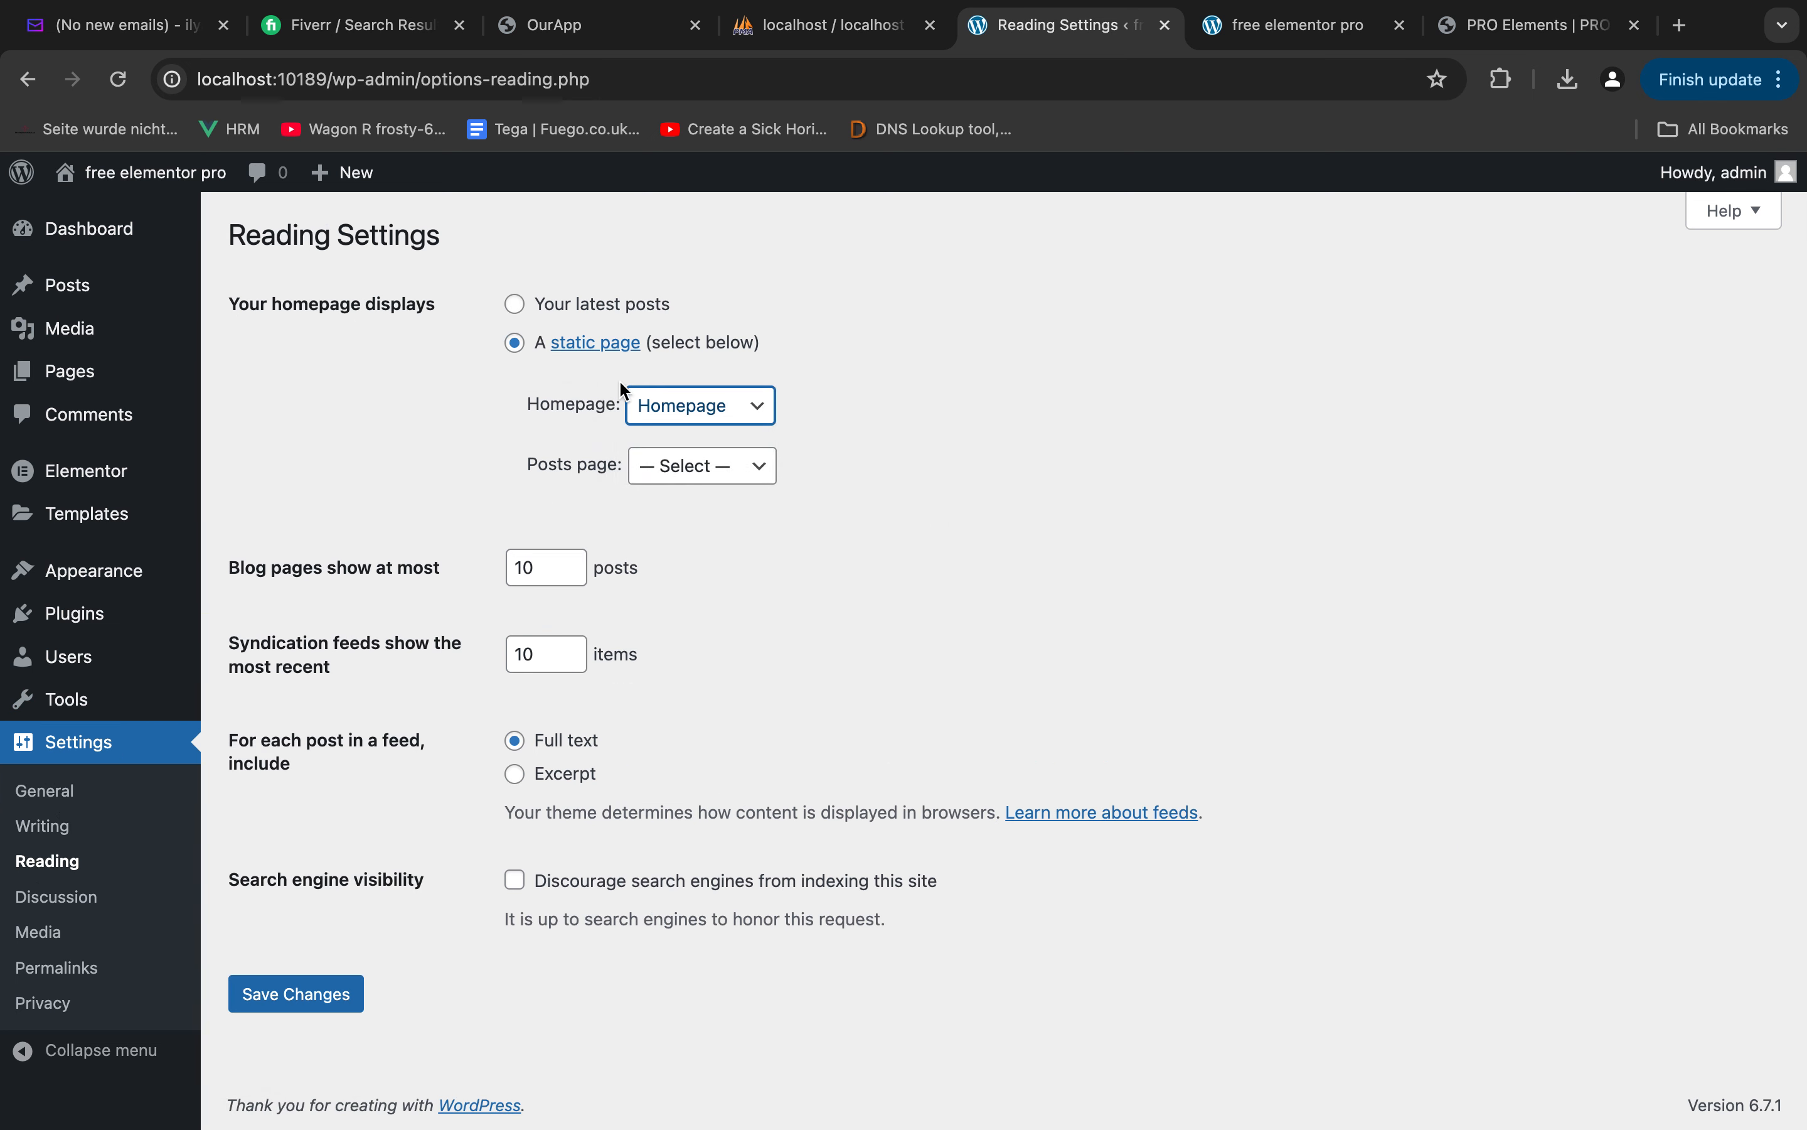
left_click(272, 997)
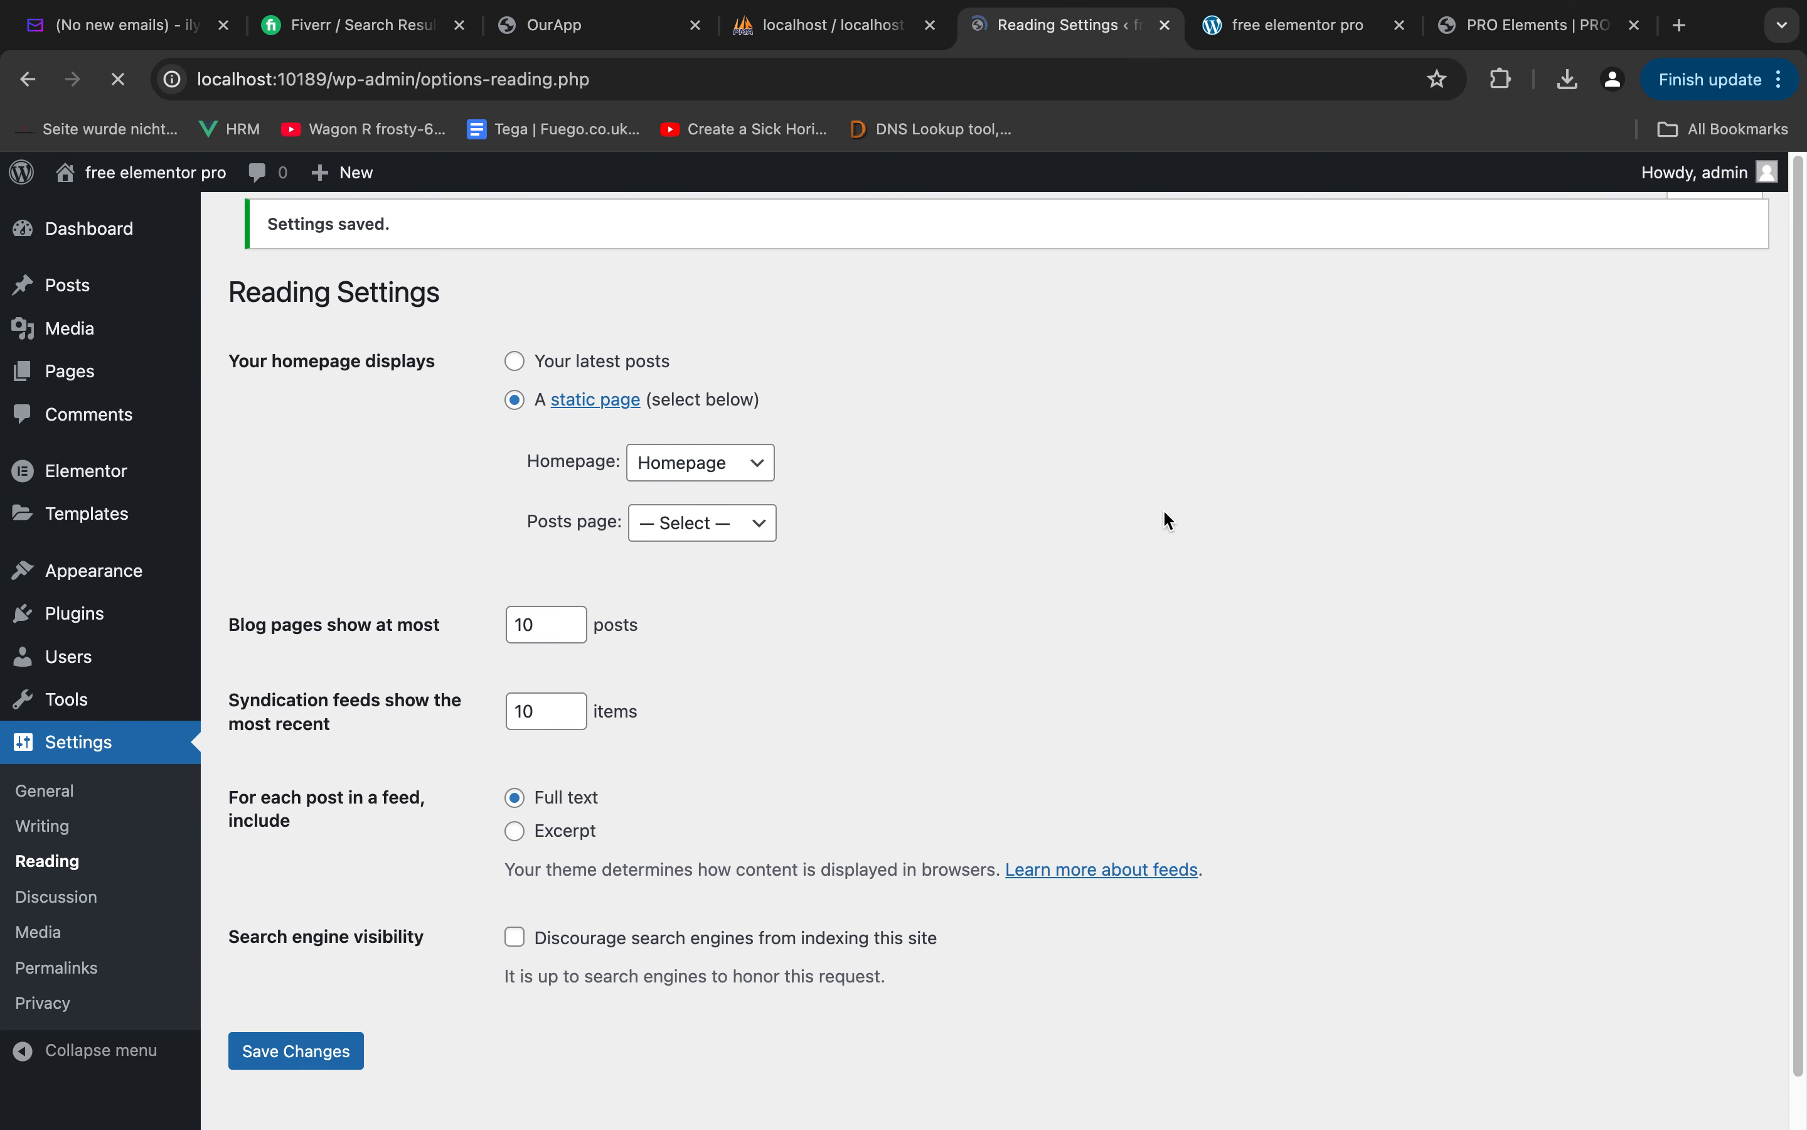
left_click(1304, 27)
key("super+r")
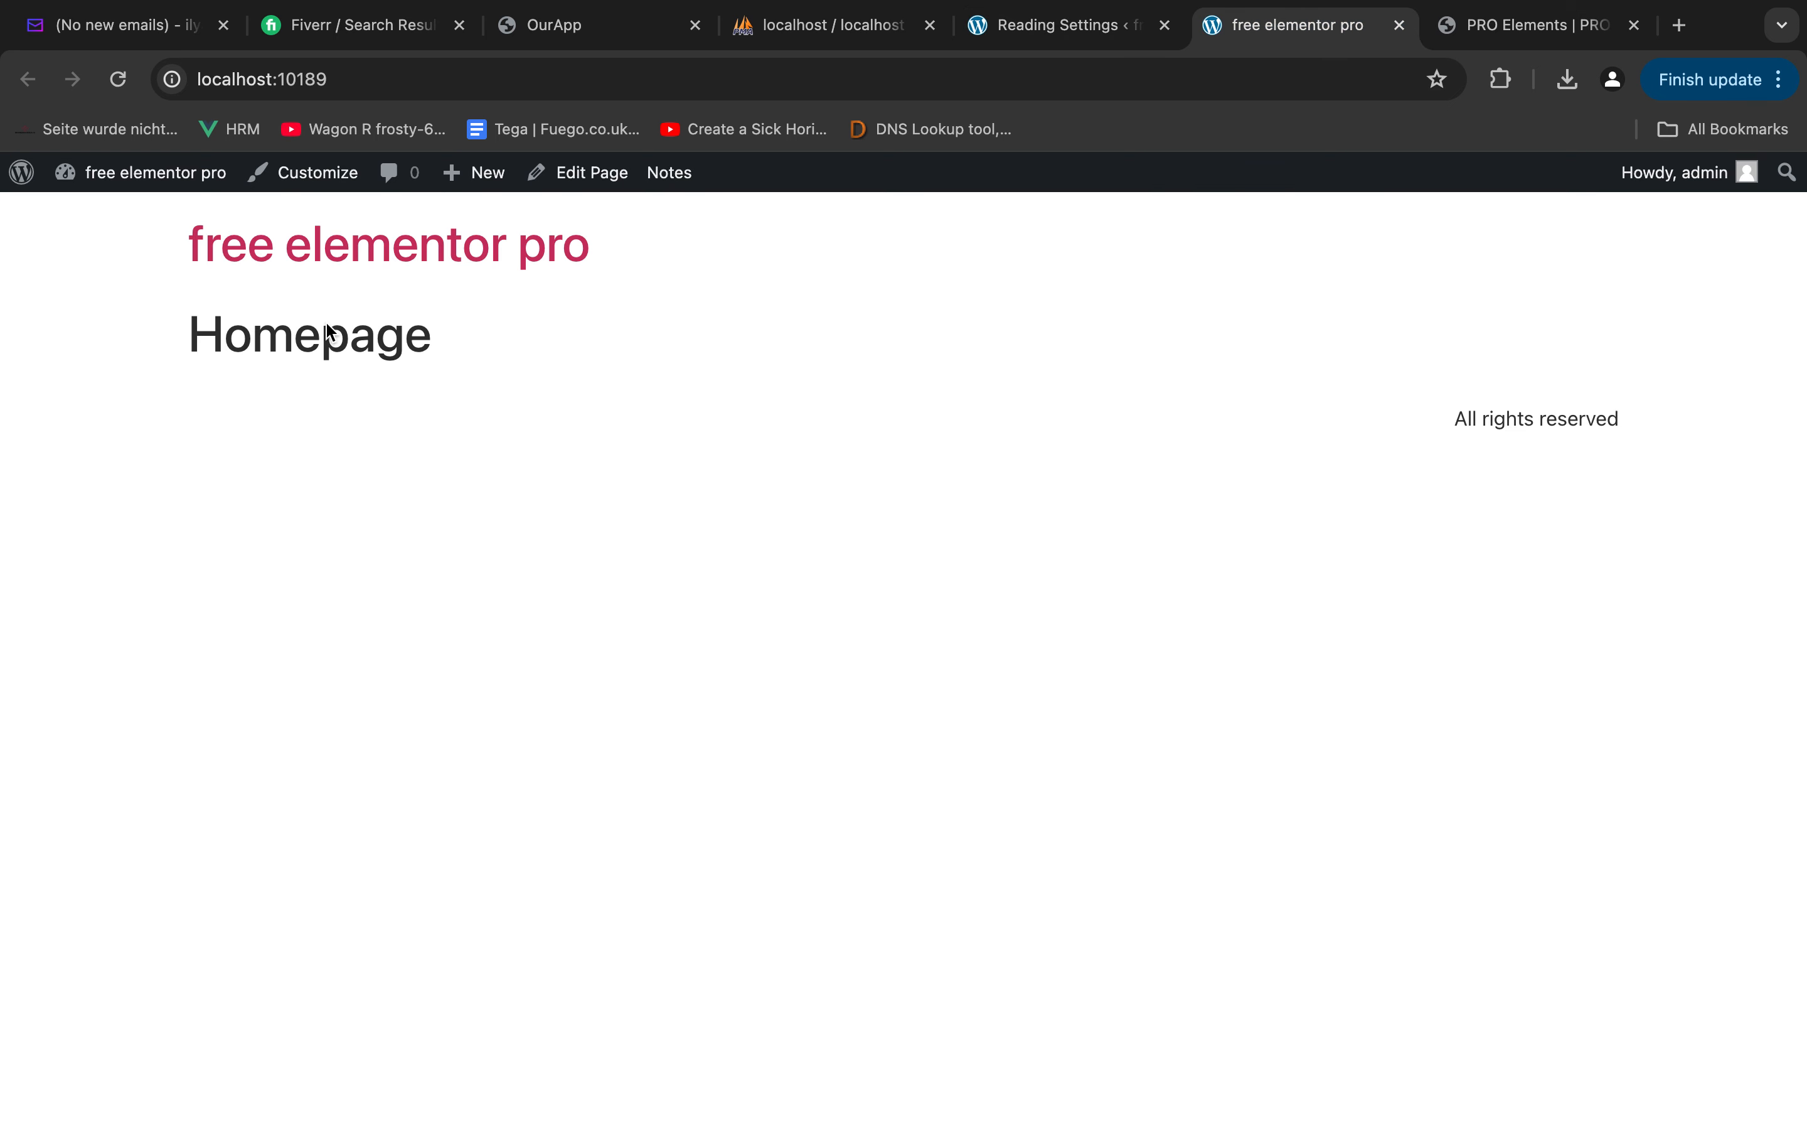
Open the list of all WordPress pages, and open Elementor's Theme Builder in a separate browser tab
left_click(1020, 22)
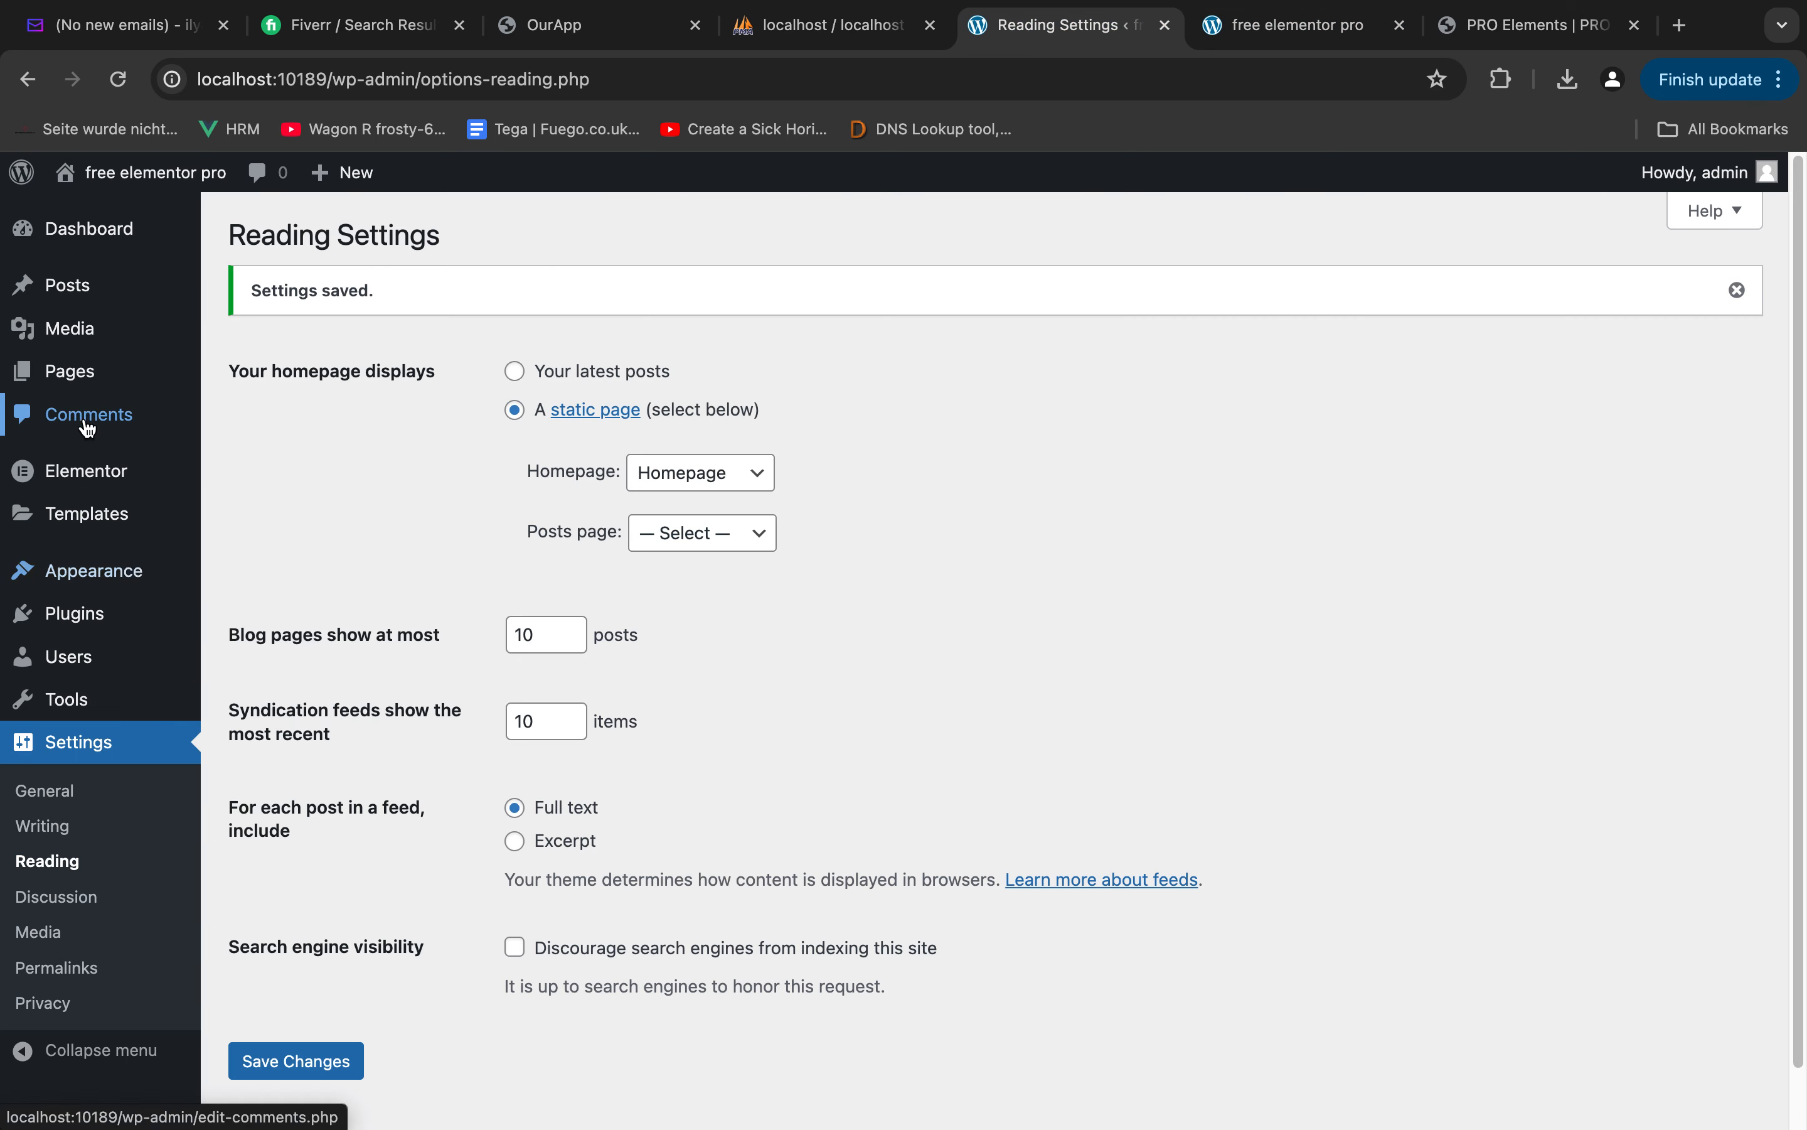
left_click(83, 371)
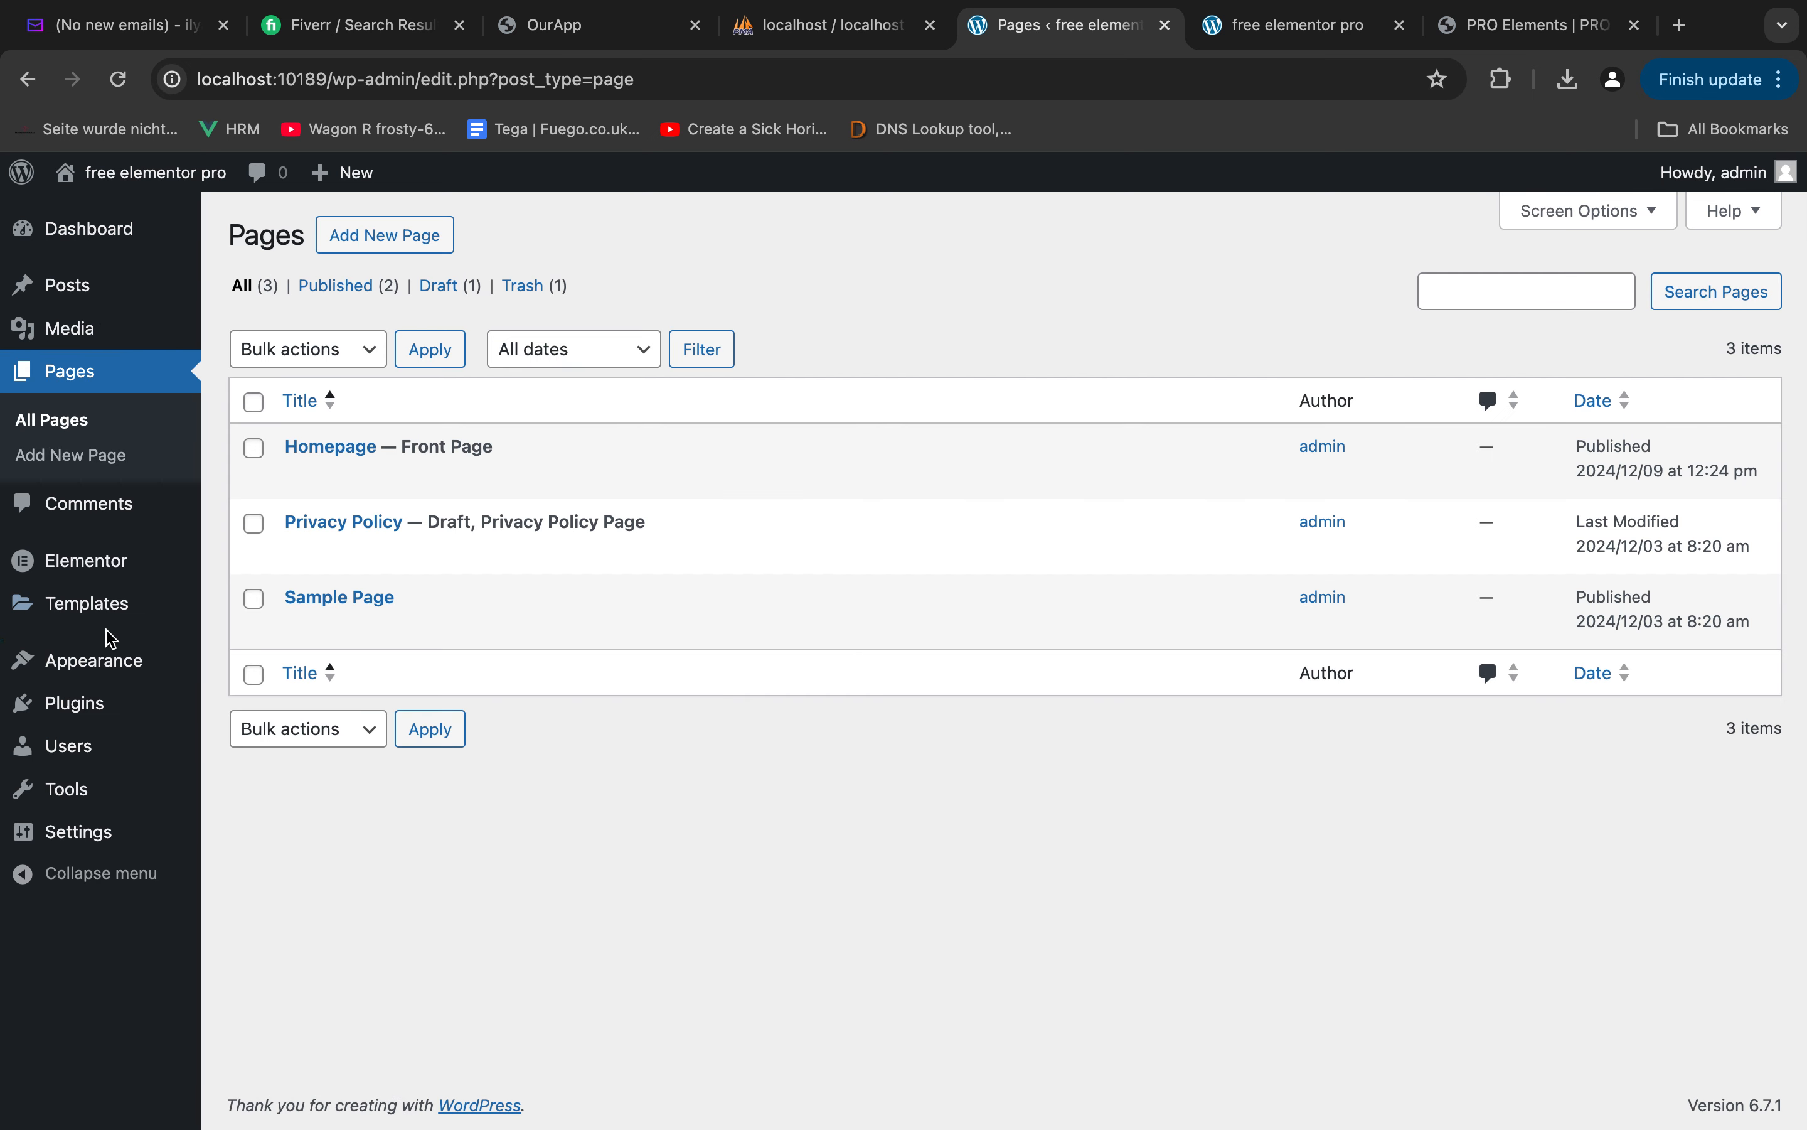
mouse_move(99, 621)
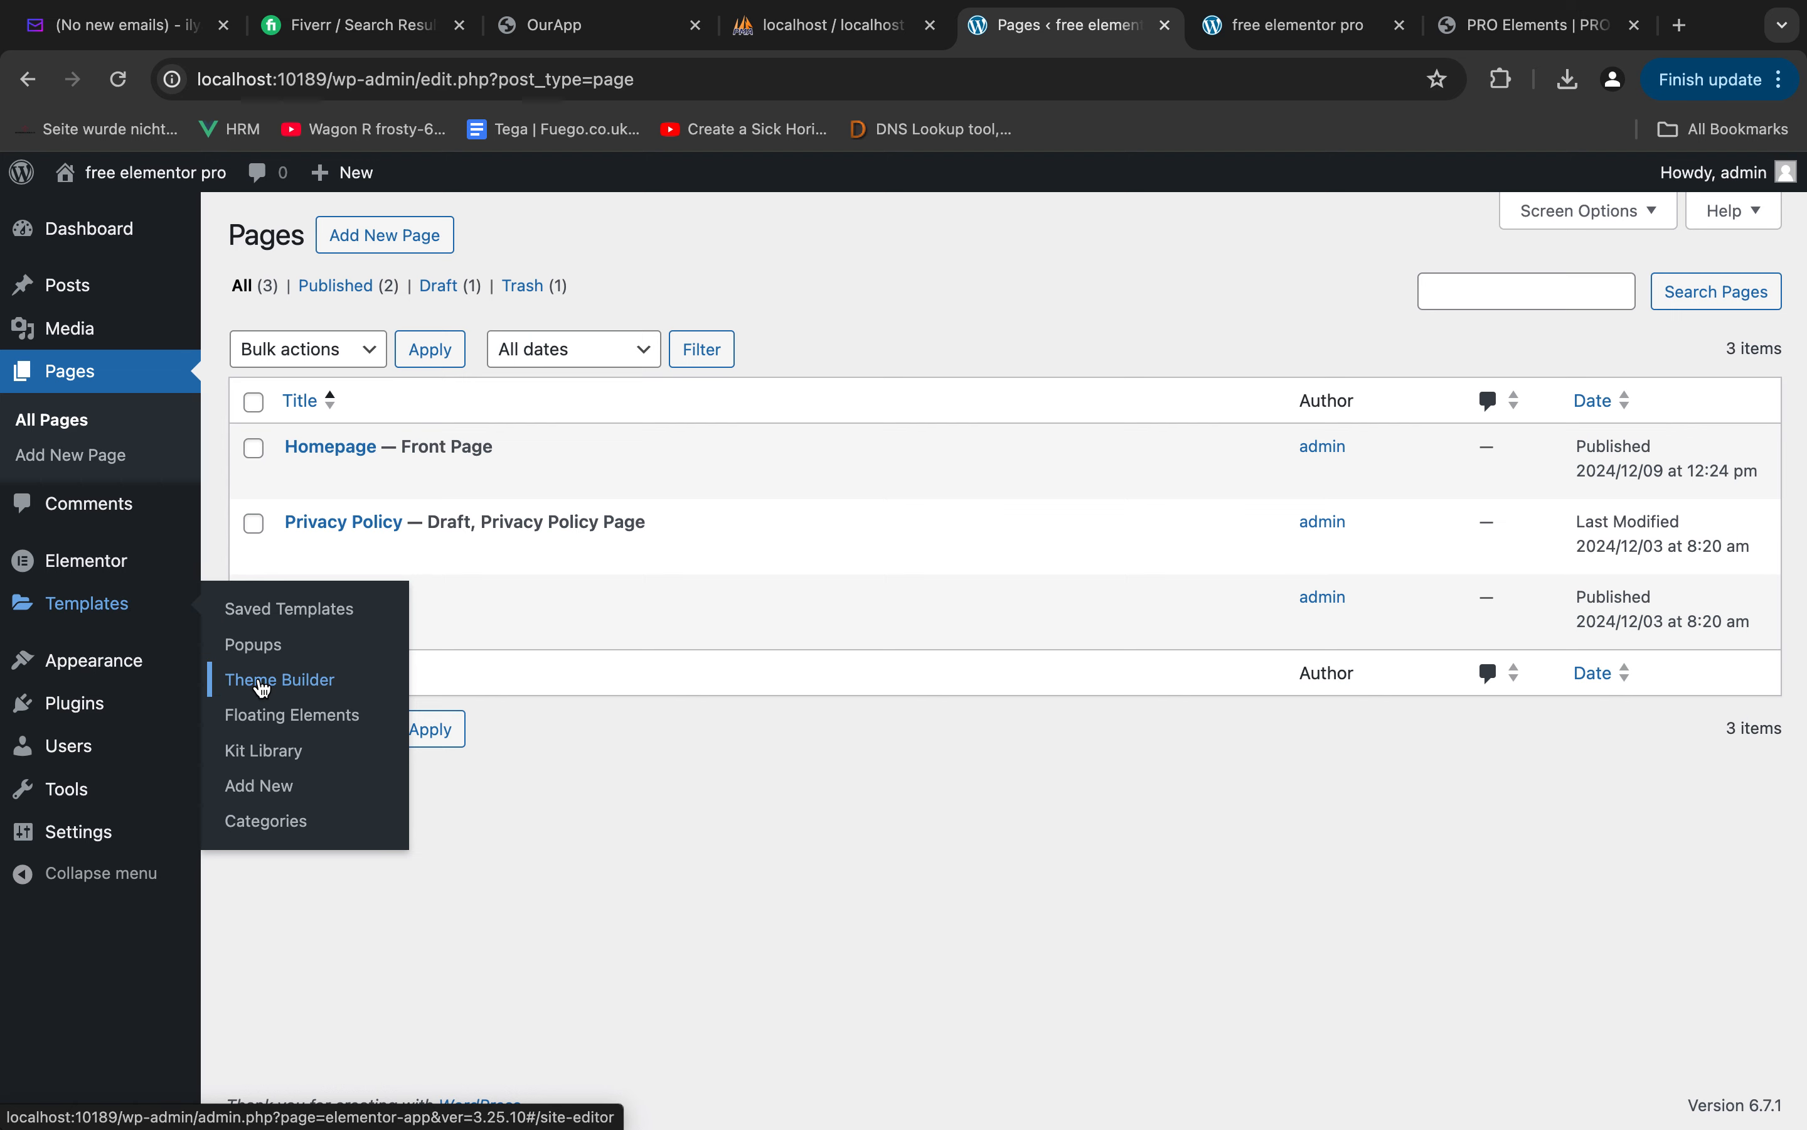
left_click(239, 679, "super")
left_click(1143, 26)
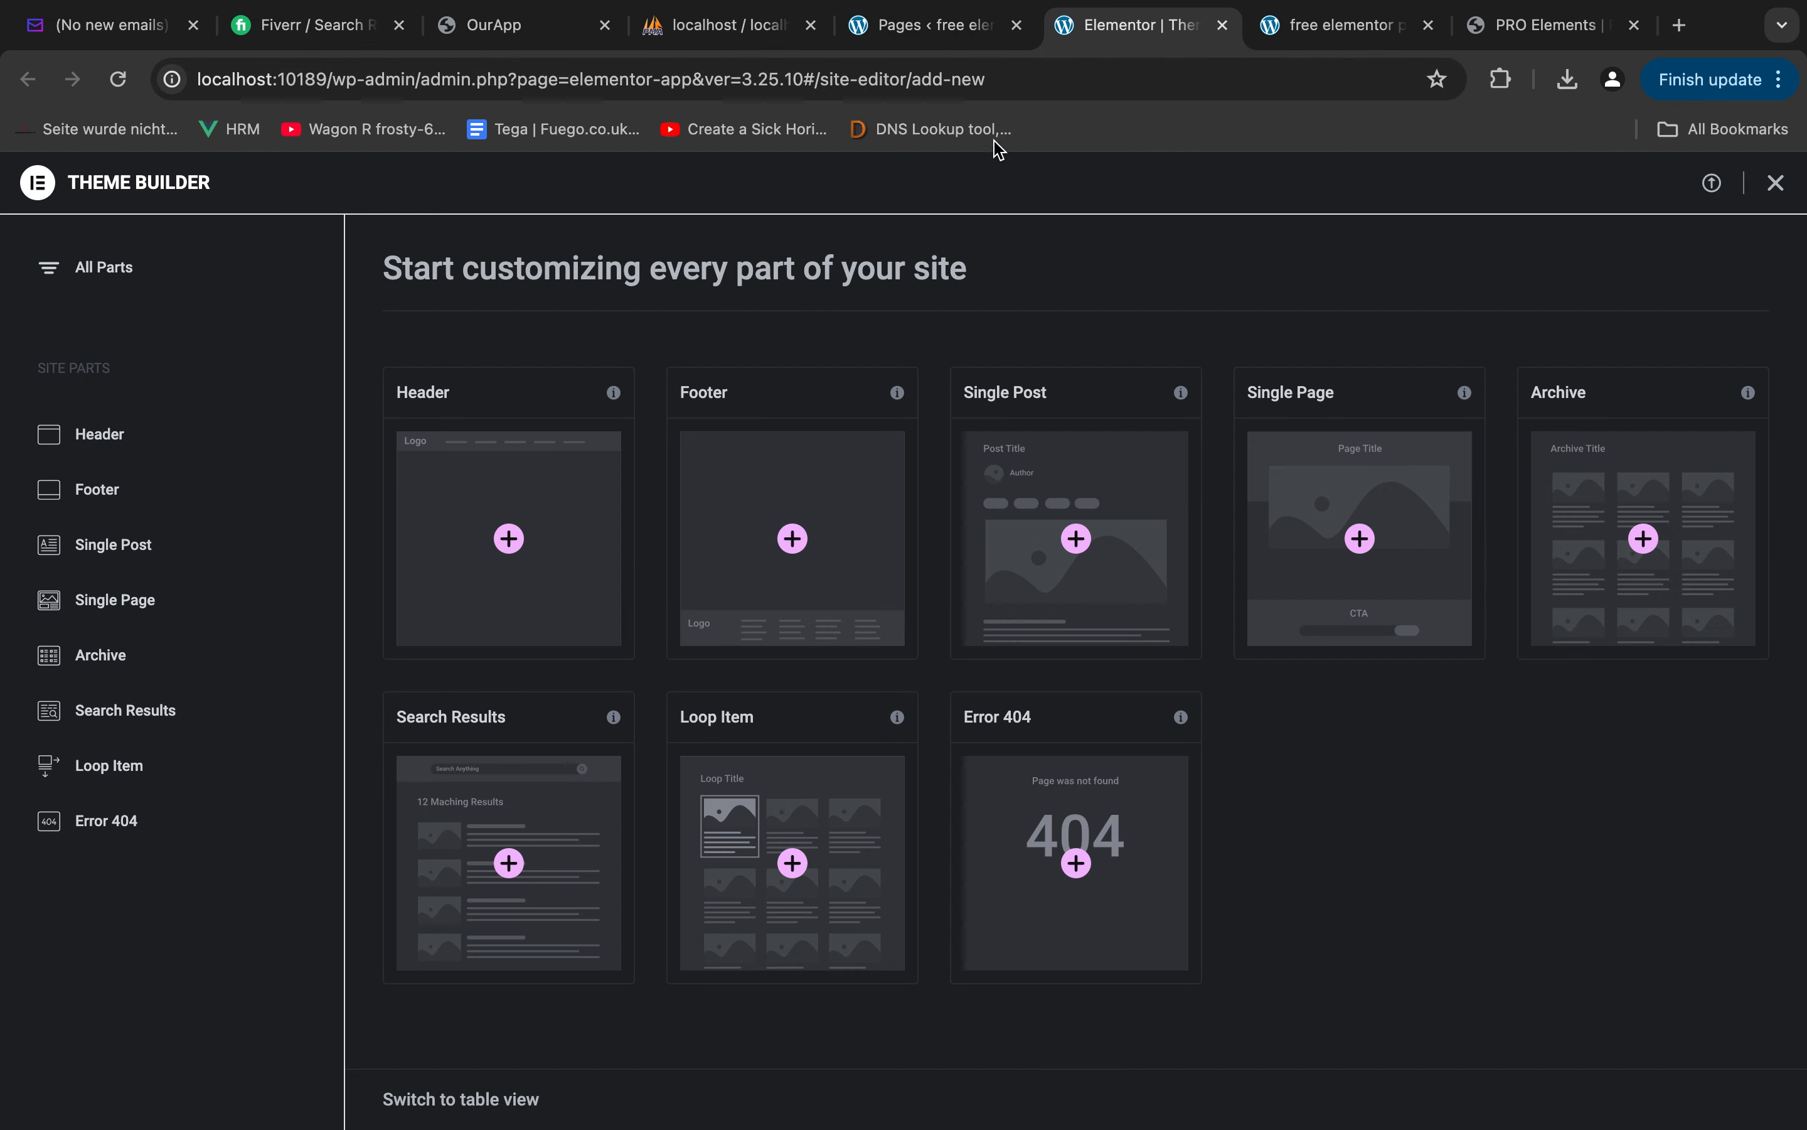
Create a WordPress navigation menu named "Main Menu" assigned to the Header display location, and save it
left_click(934, 31)
mouse_move(97, 654)
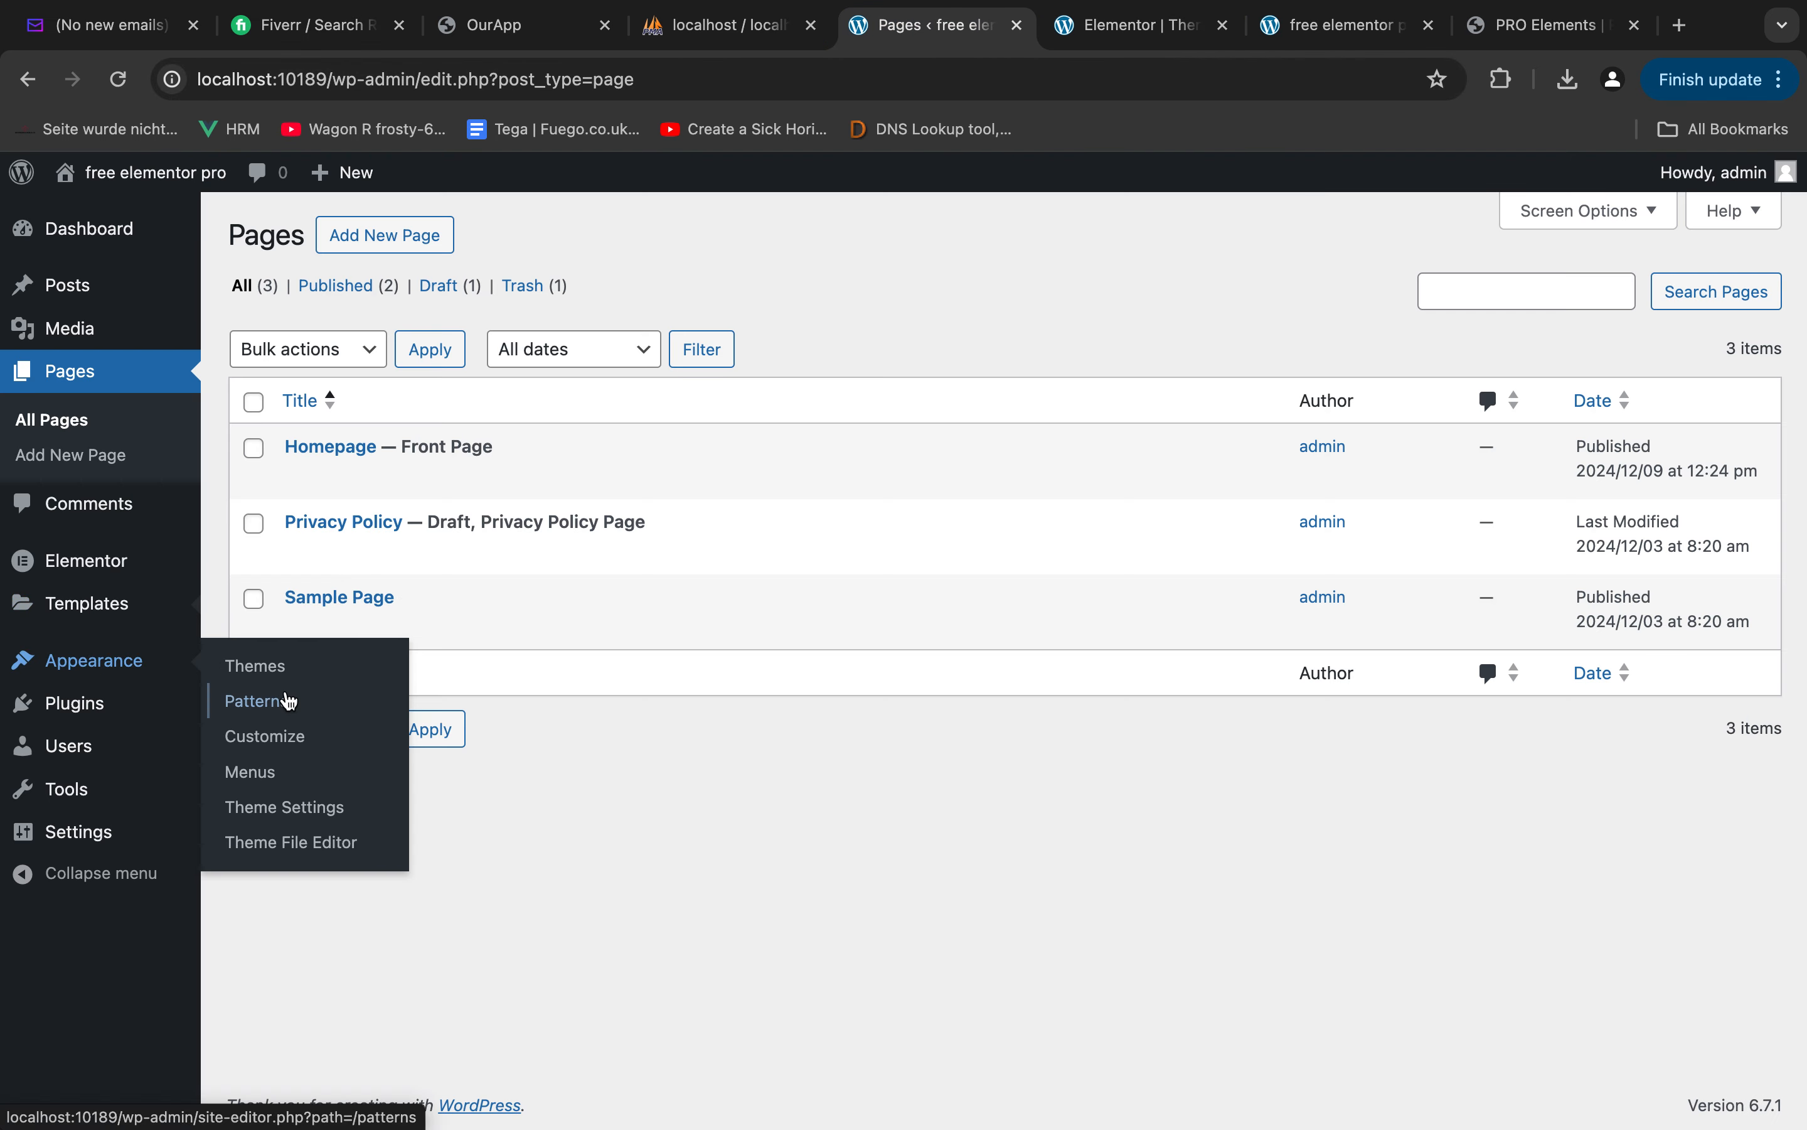
left_click(262, 772)
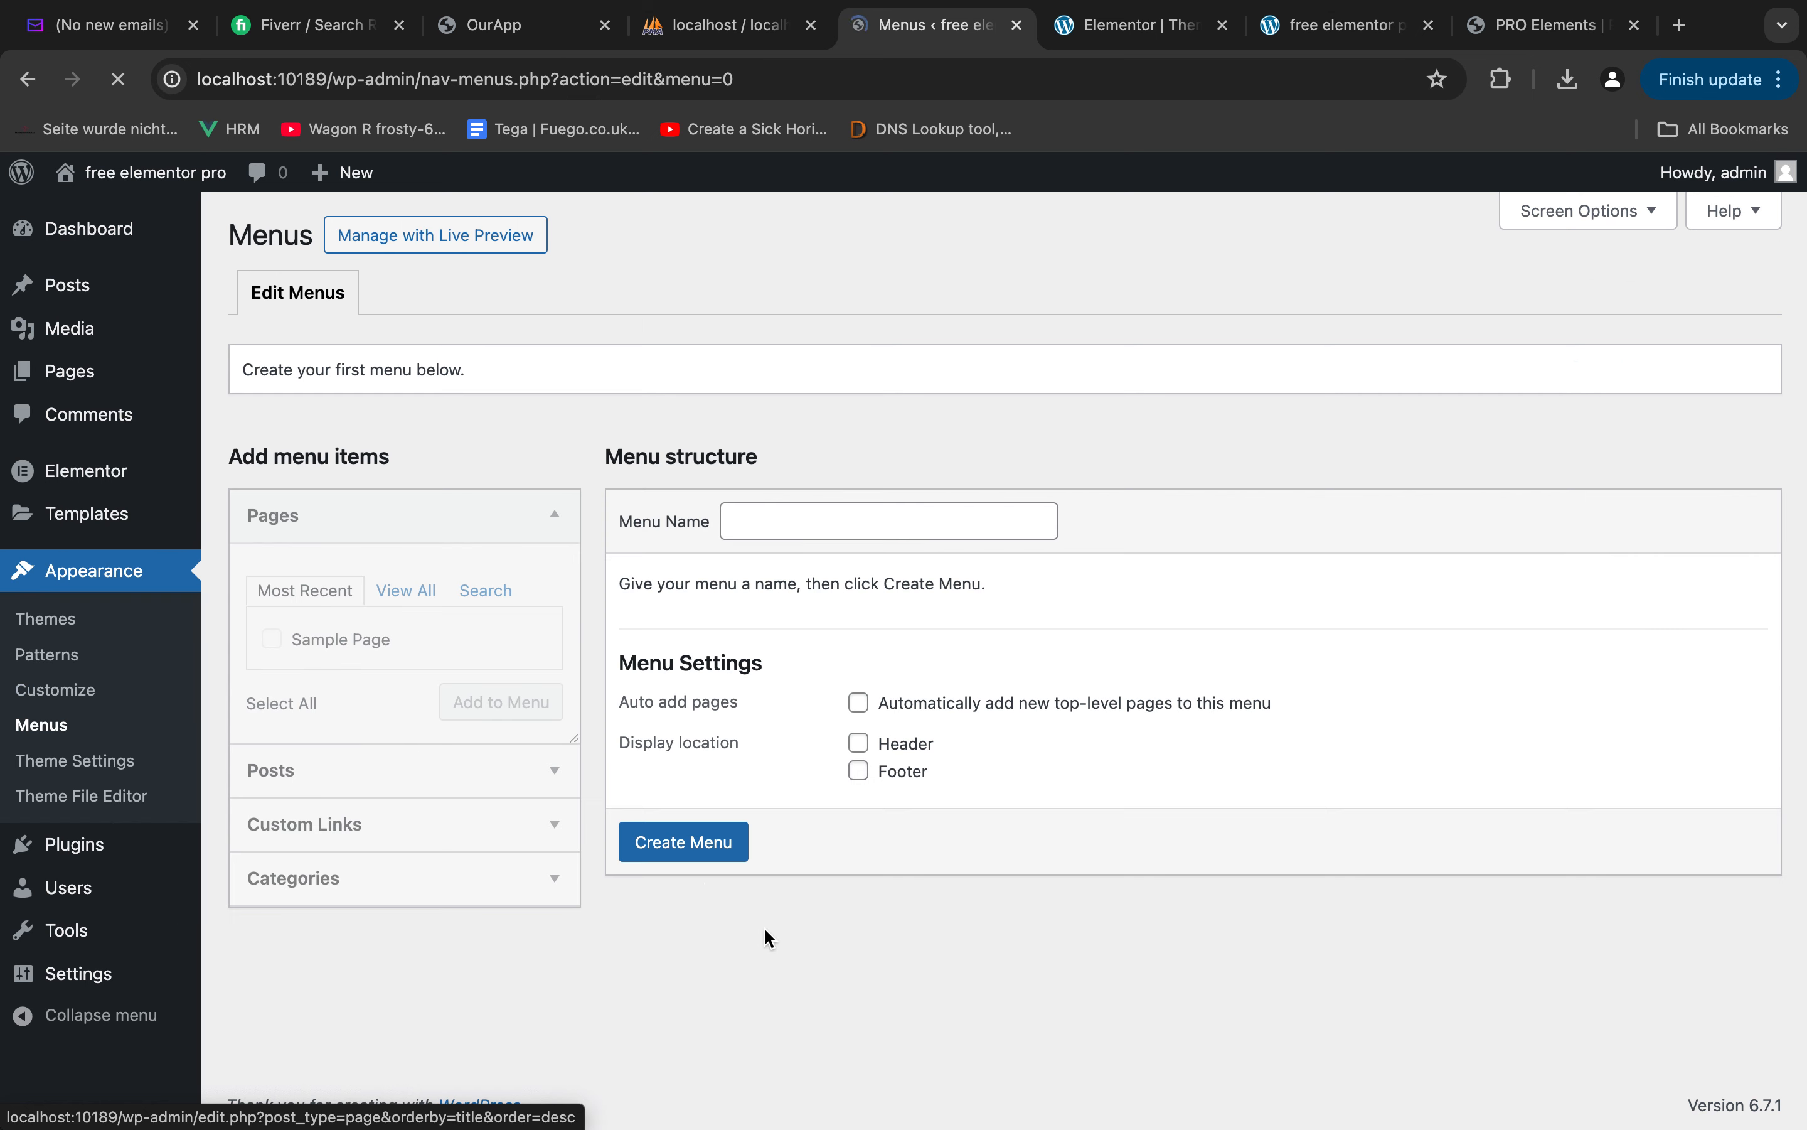
left_click(795, 515)
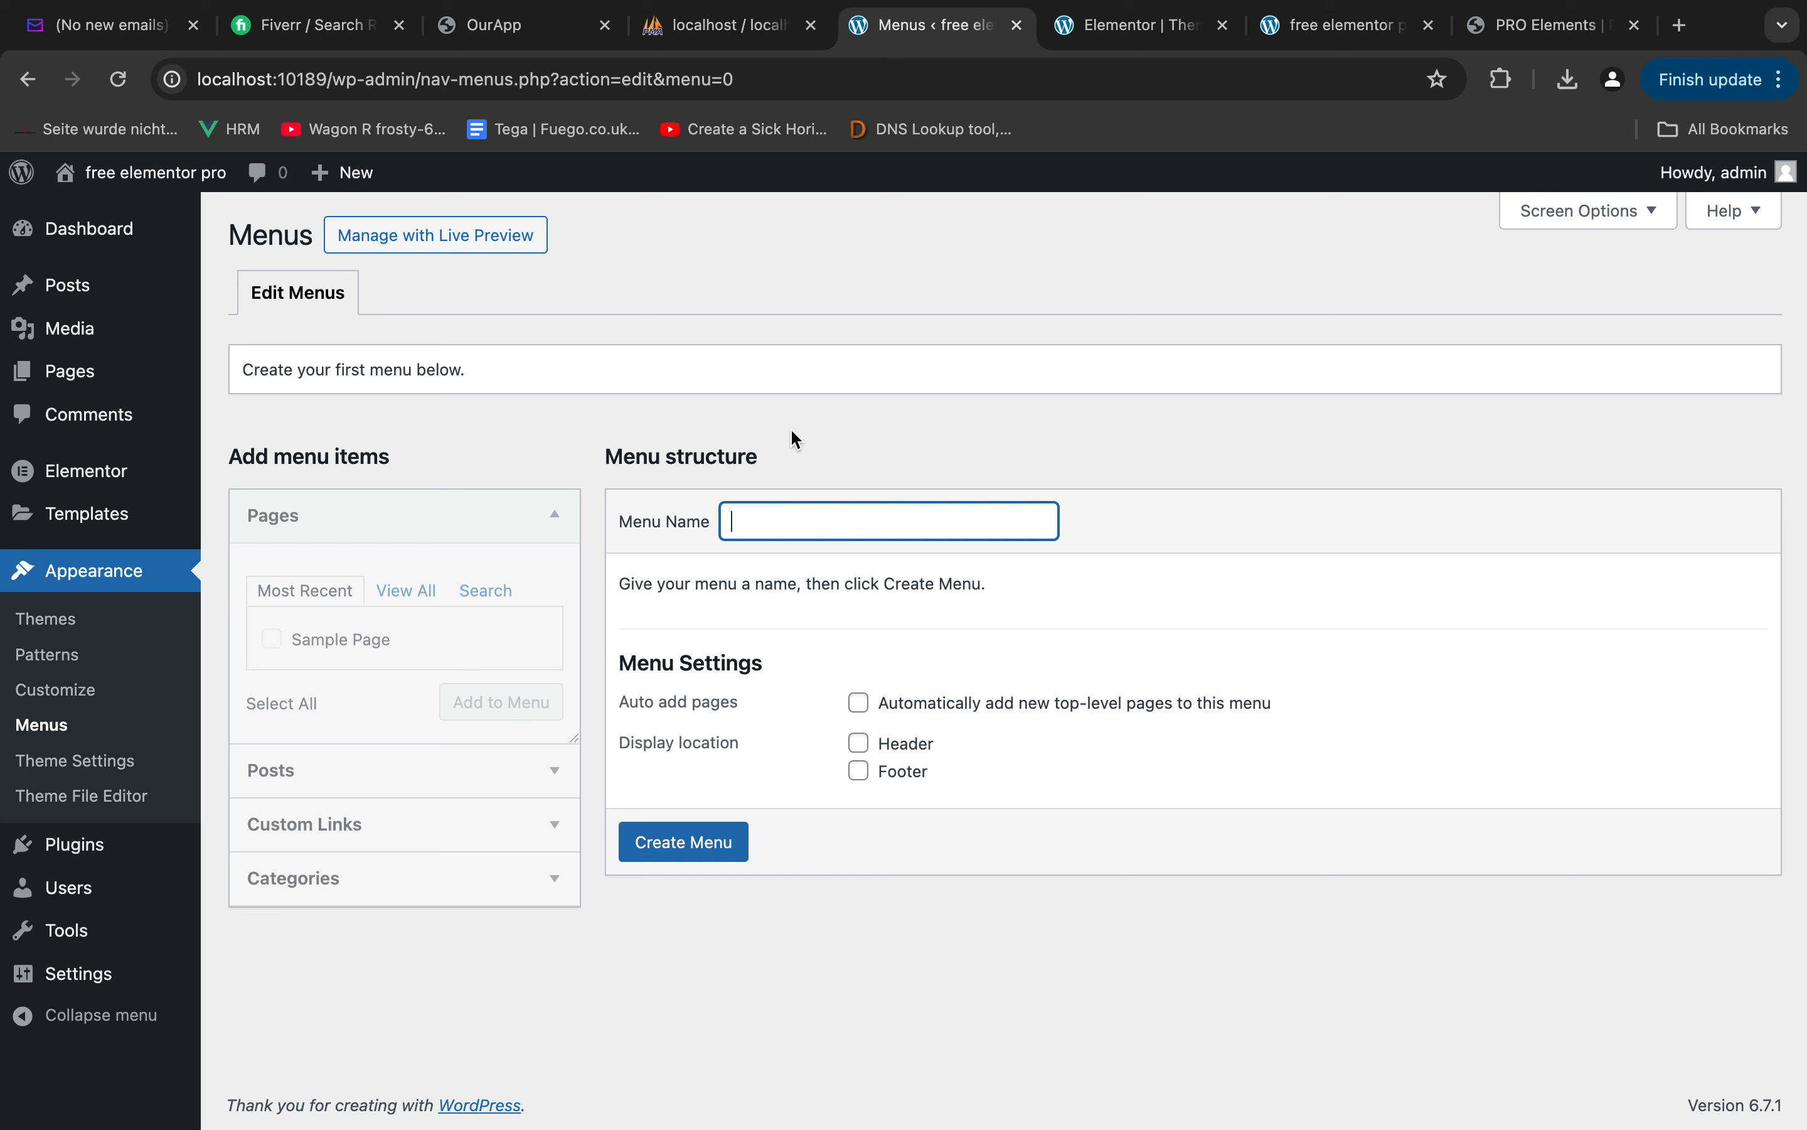
type("Main Menu")
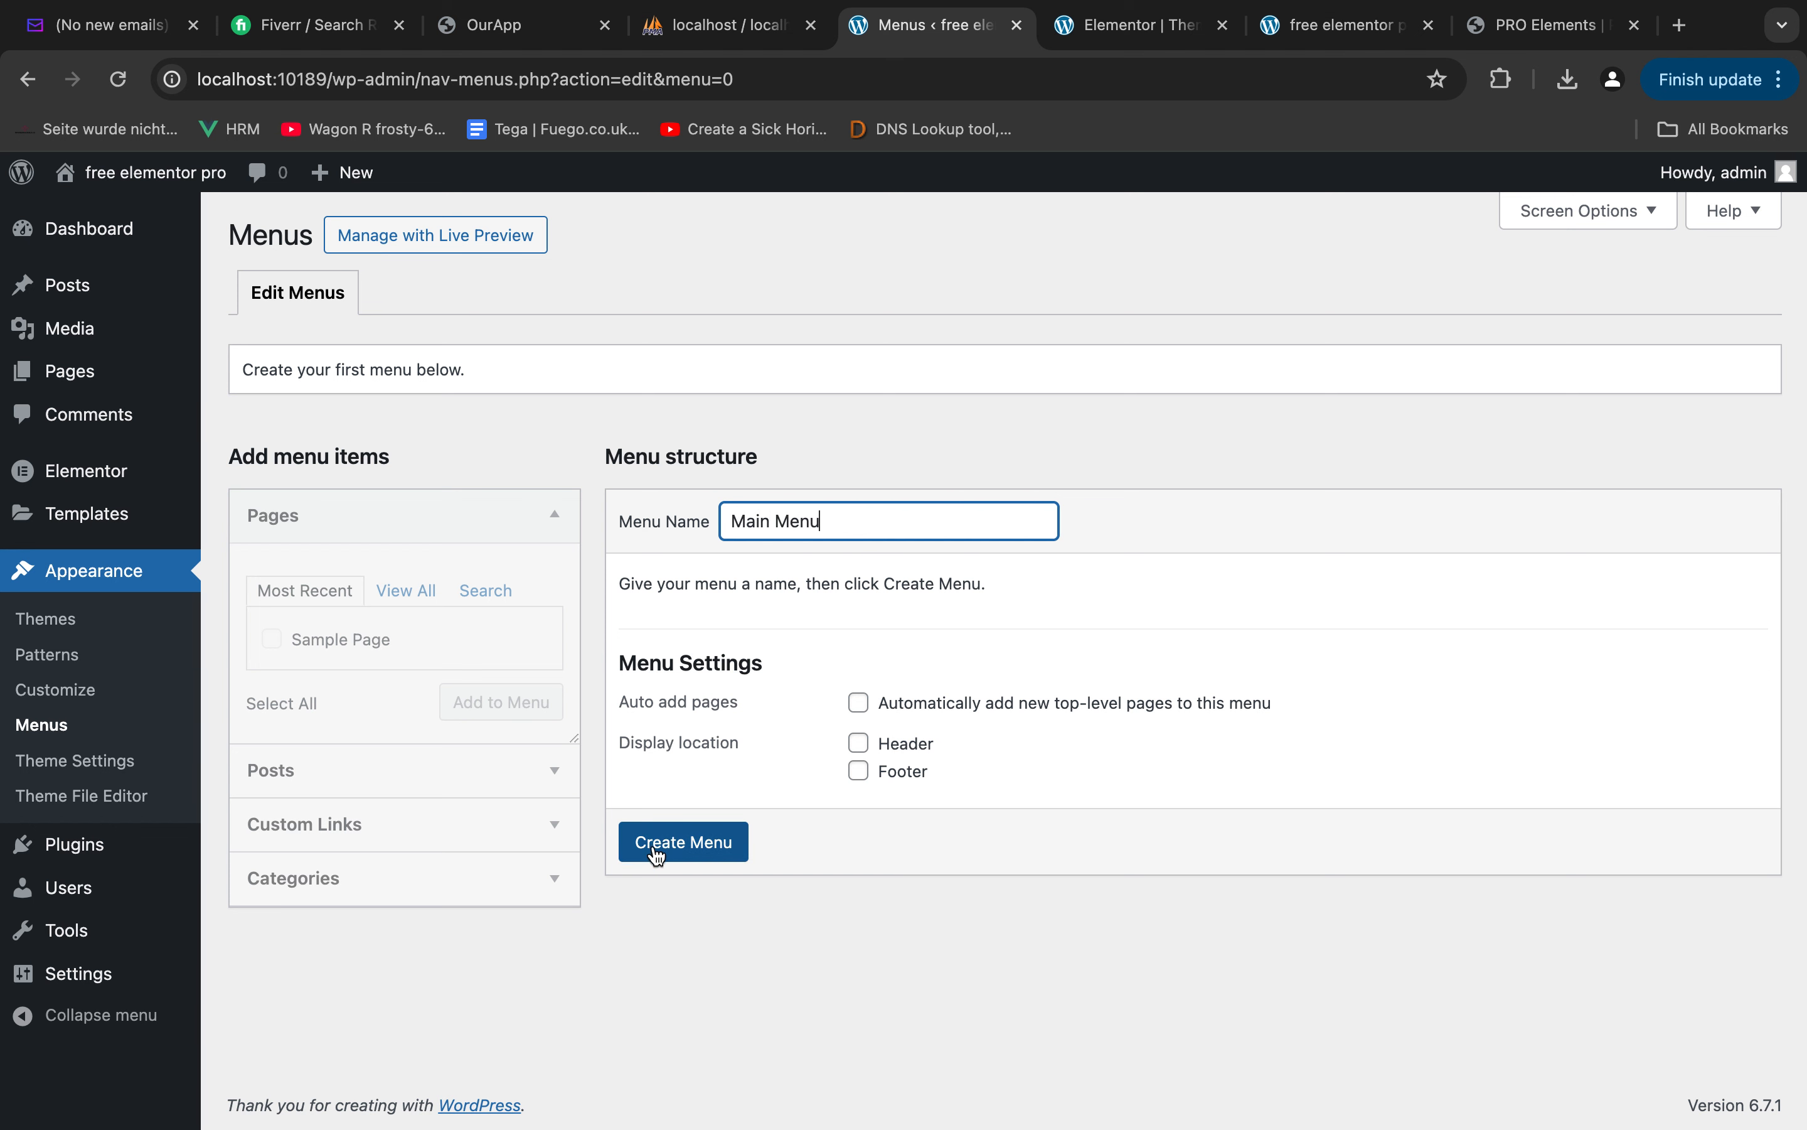
left_click(860, 742)
left_click(683, 842)
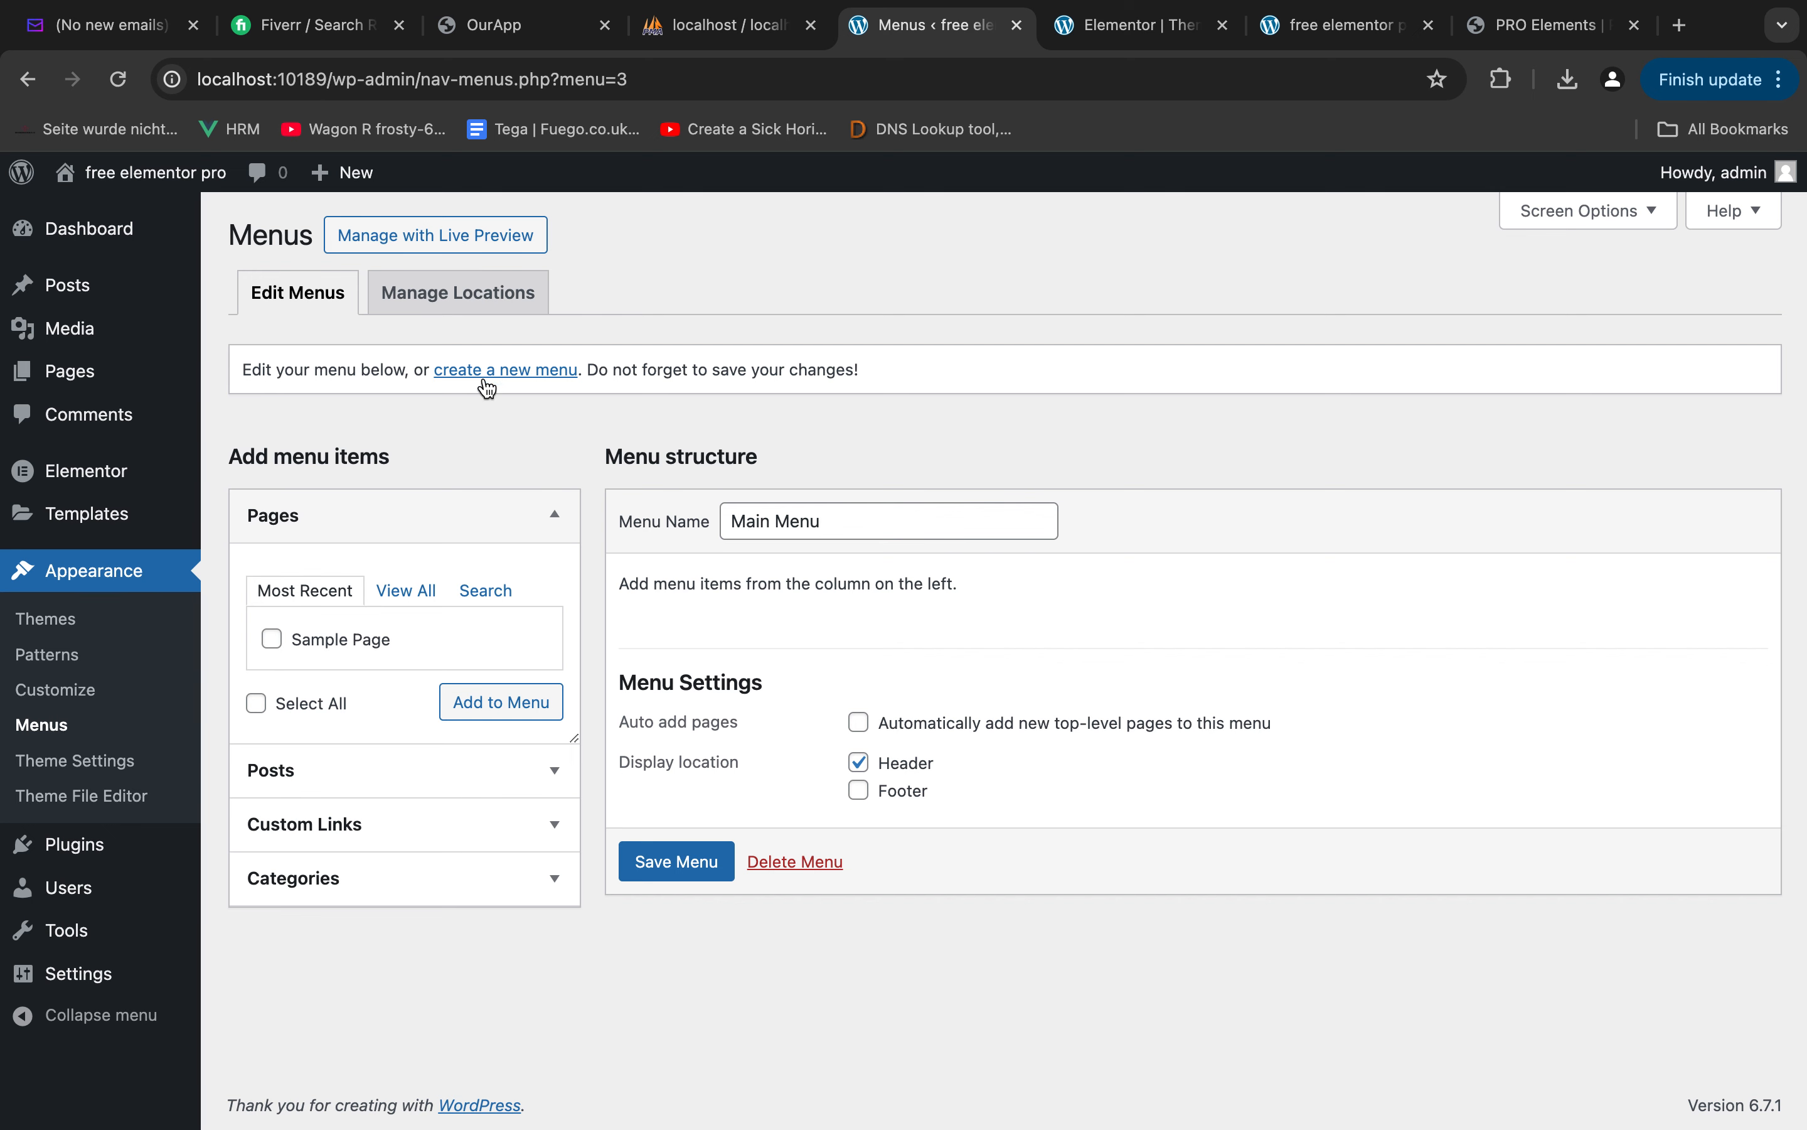
left_click(669, 871)
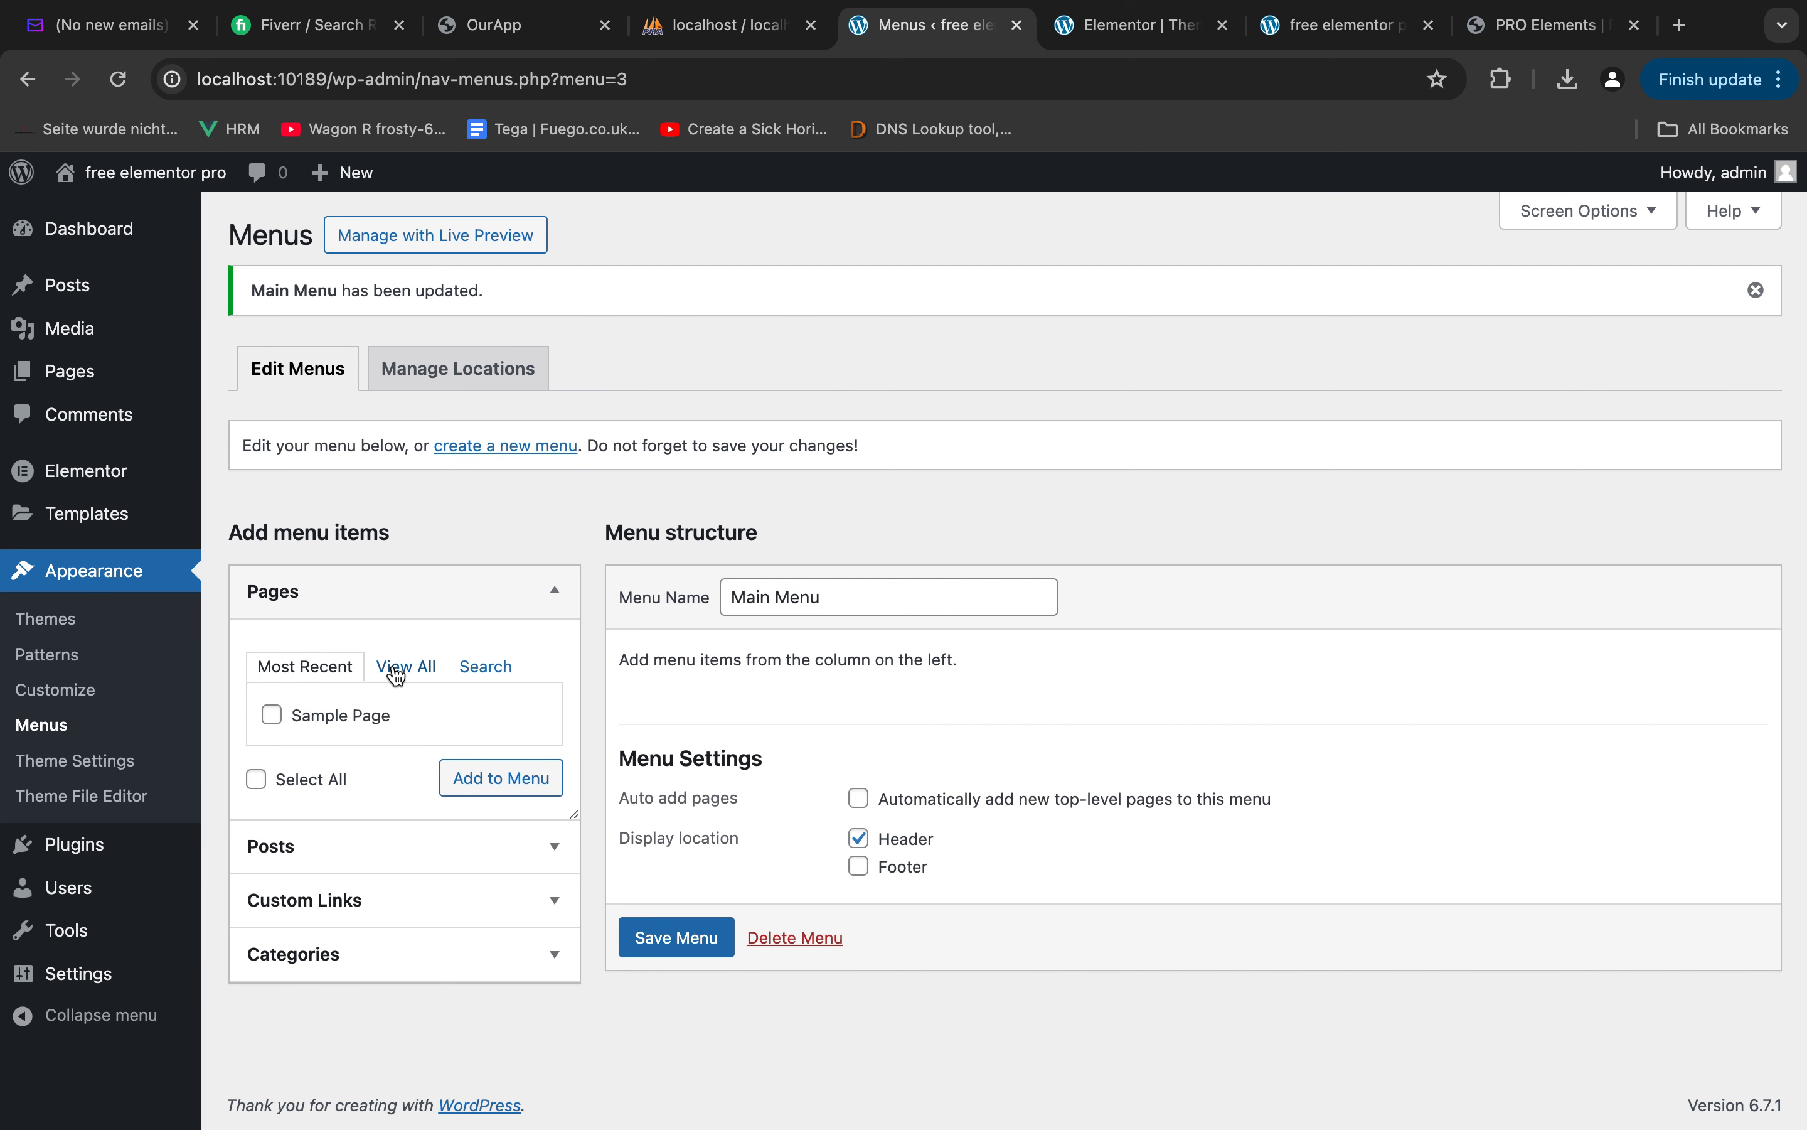
Add the custom links "Home" and "About us" to Main Menu, each with the URL #
left_click(329, 896)
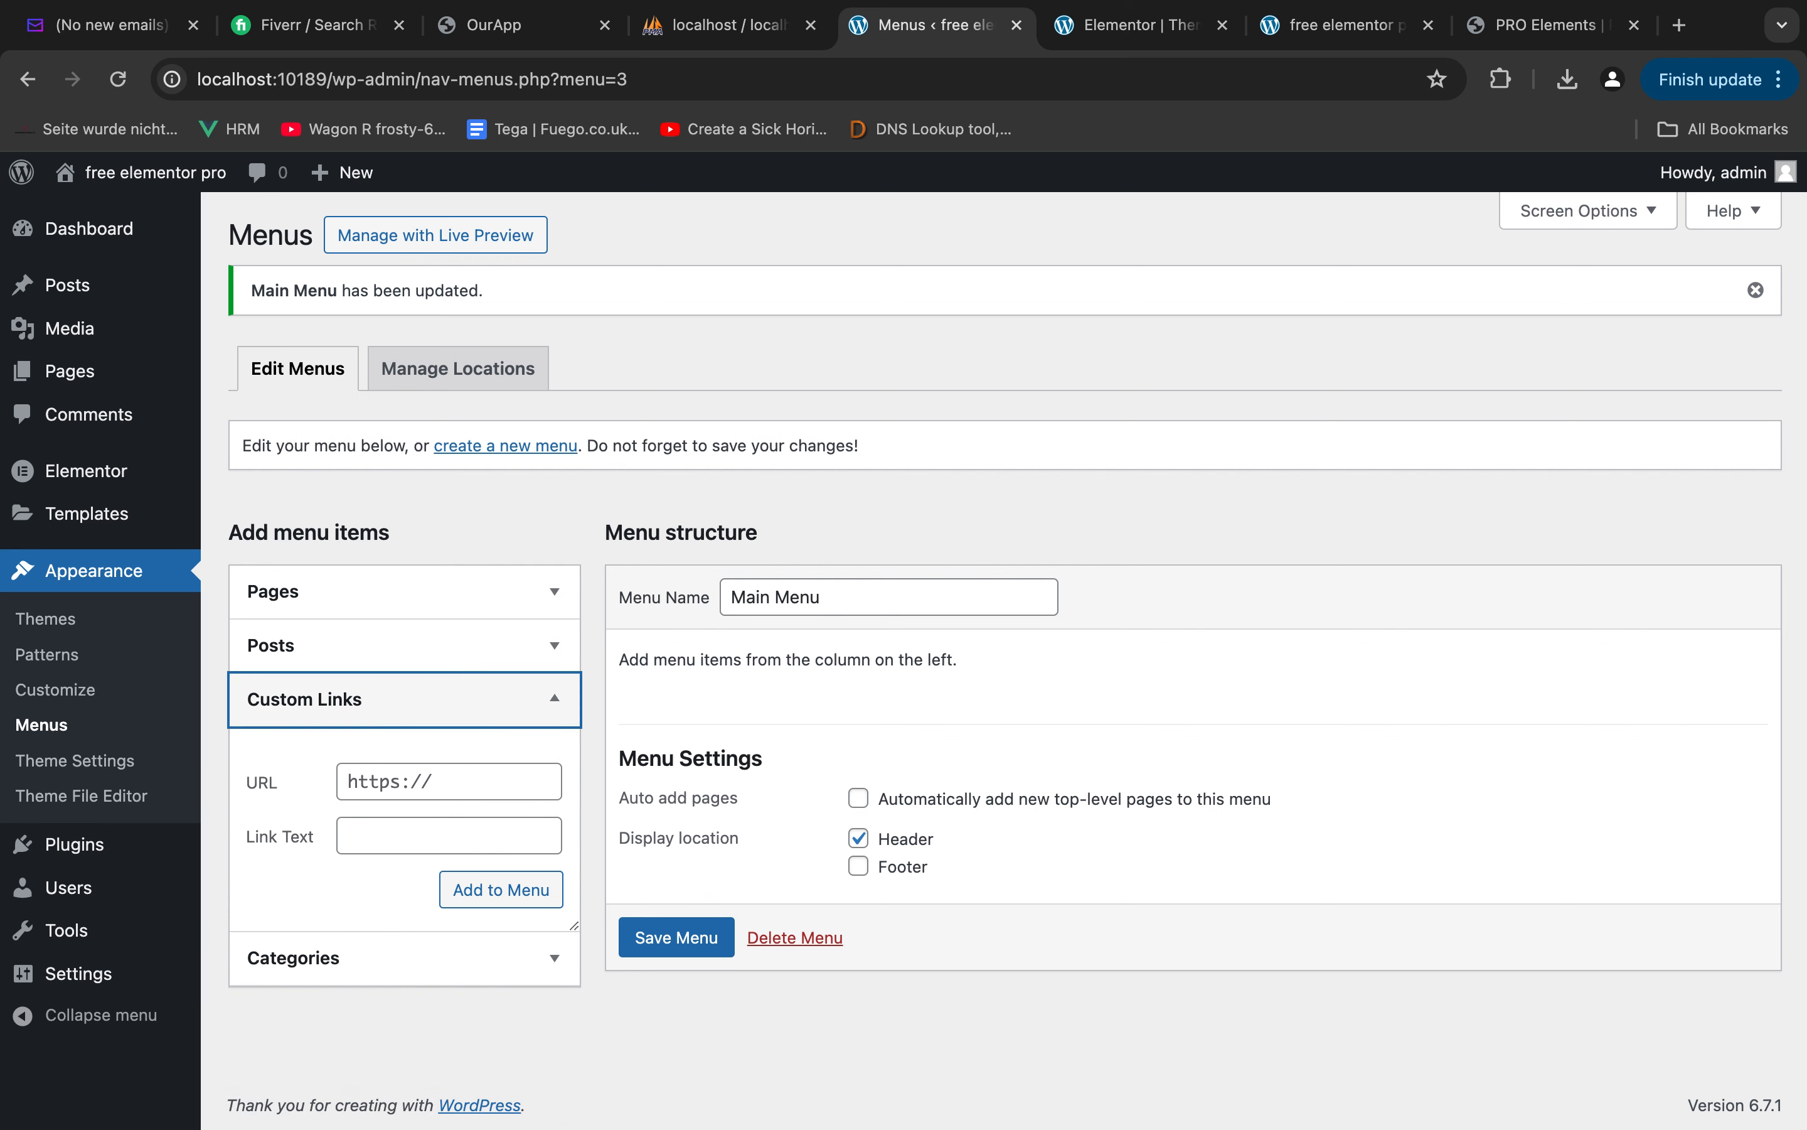
left_click(401, 794)
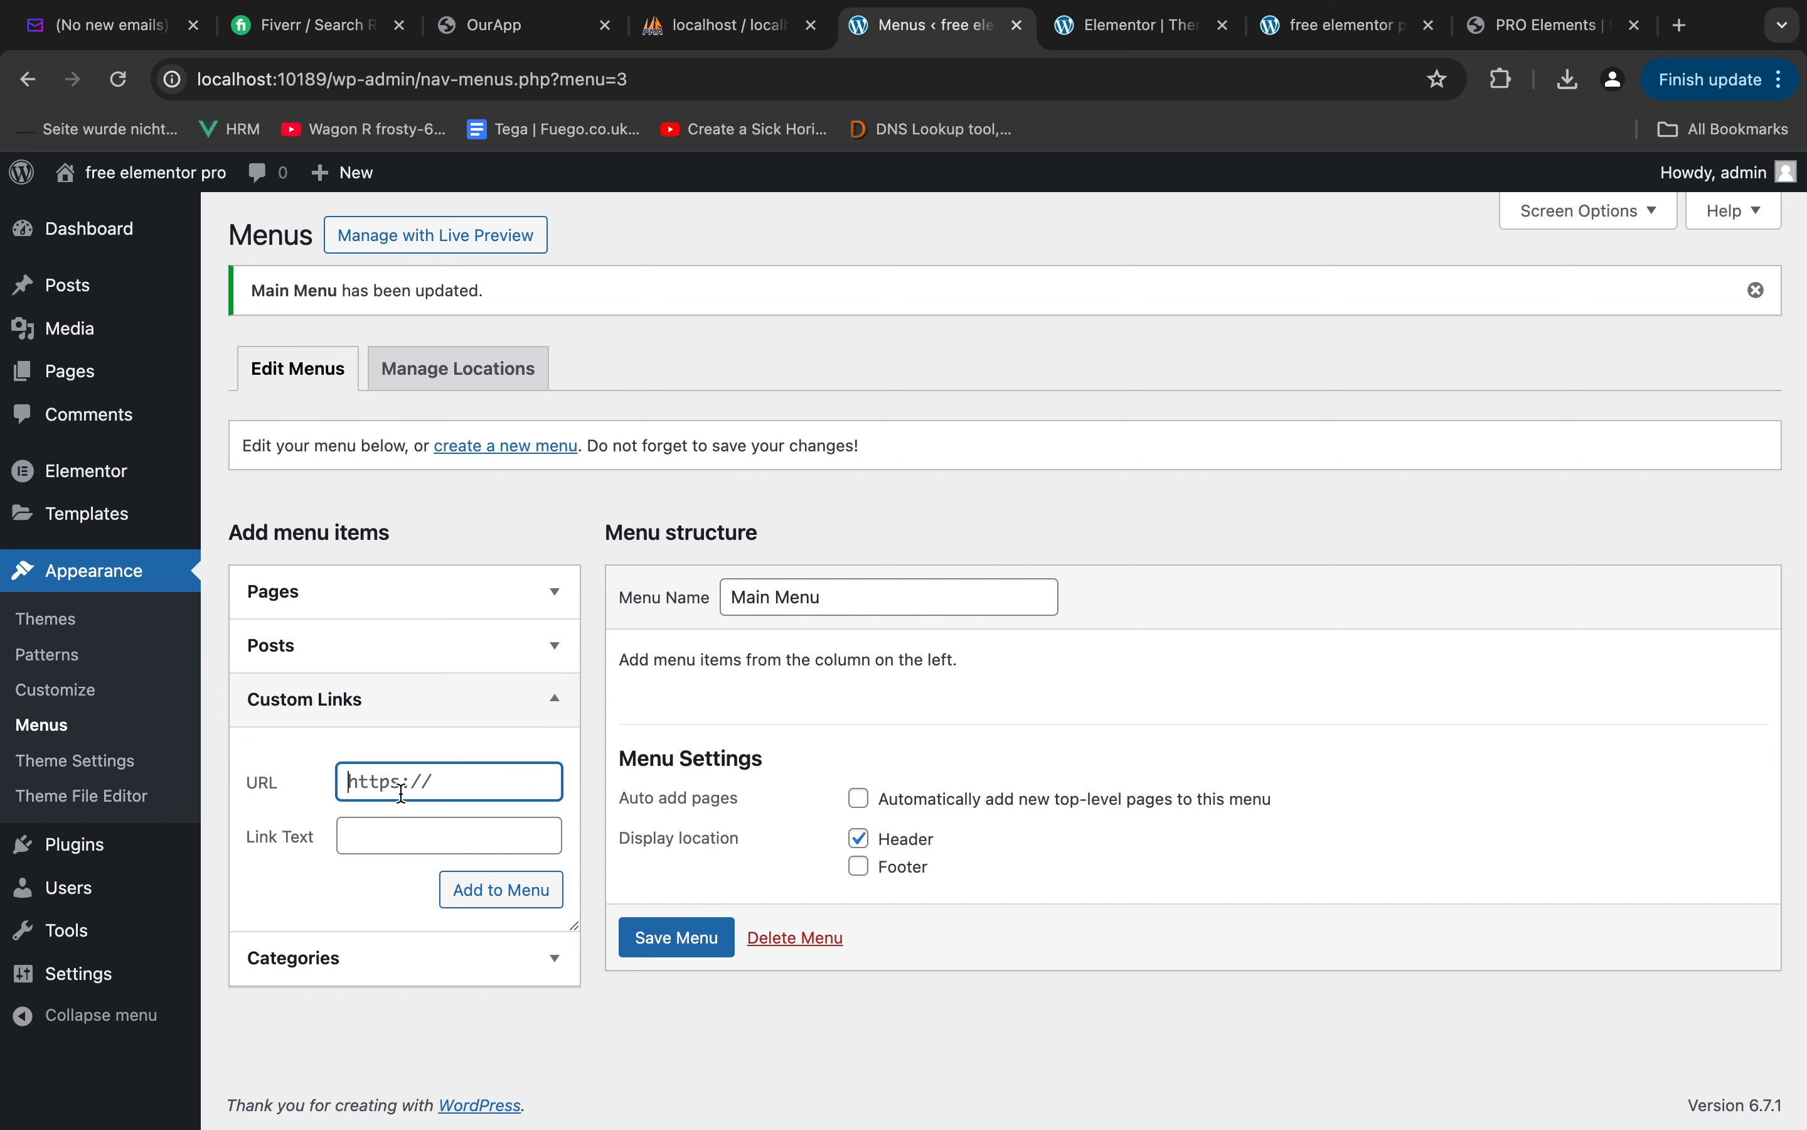
type("#")
key("Tab")
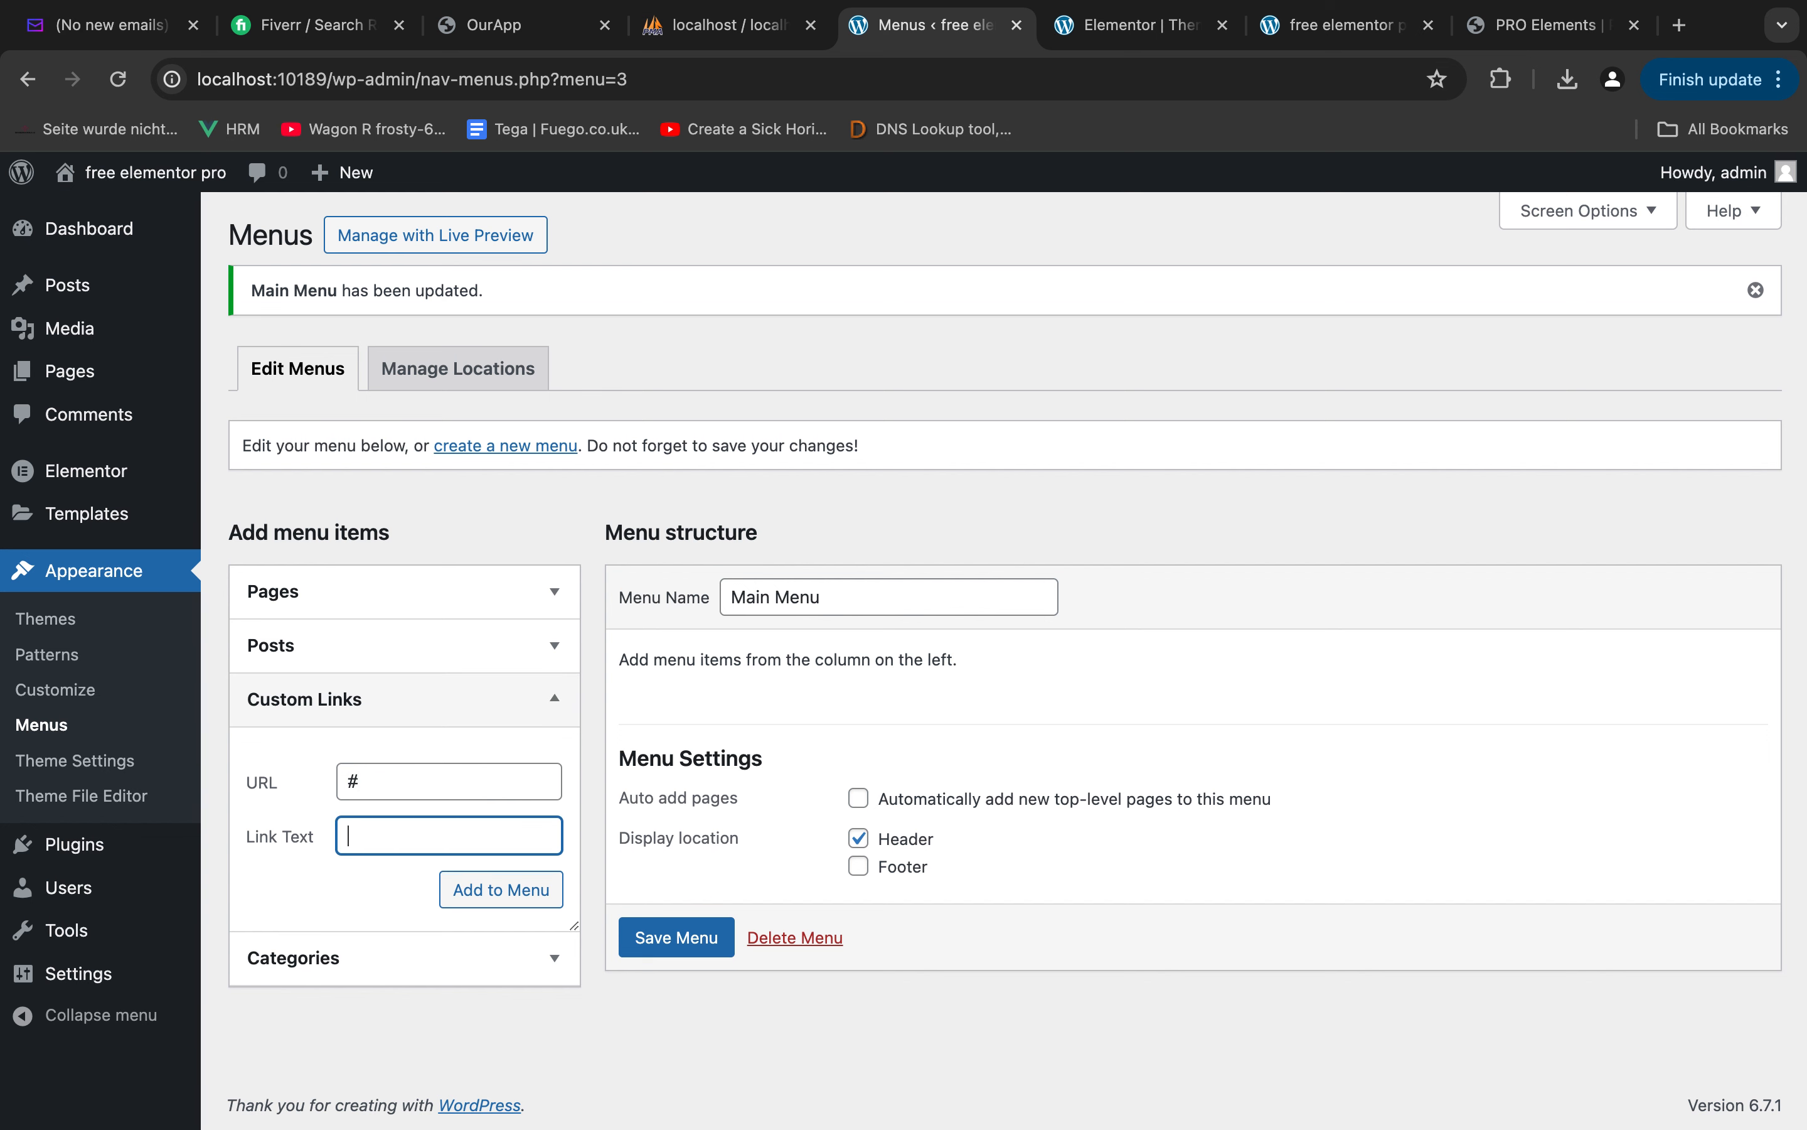
left_click(513, 896)
left_click(420, 781)
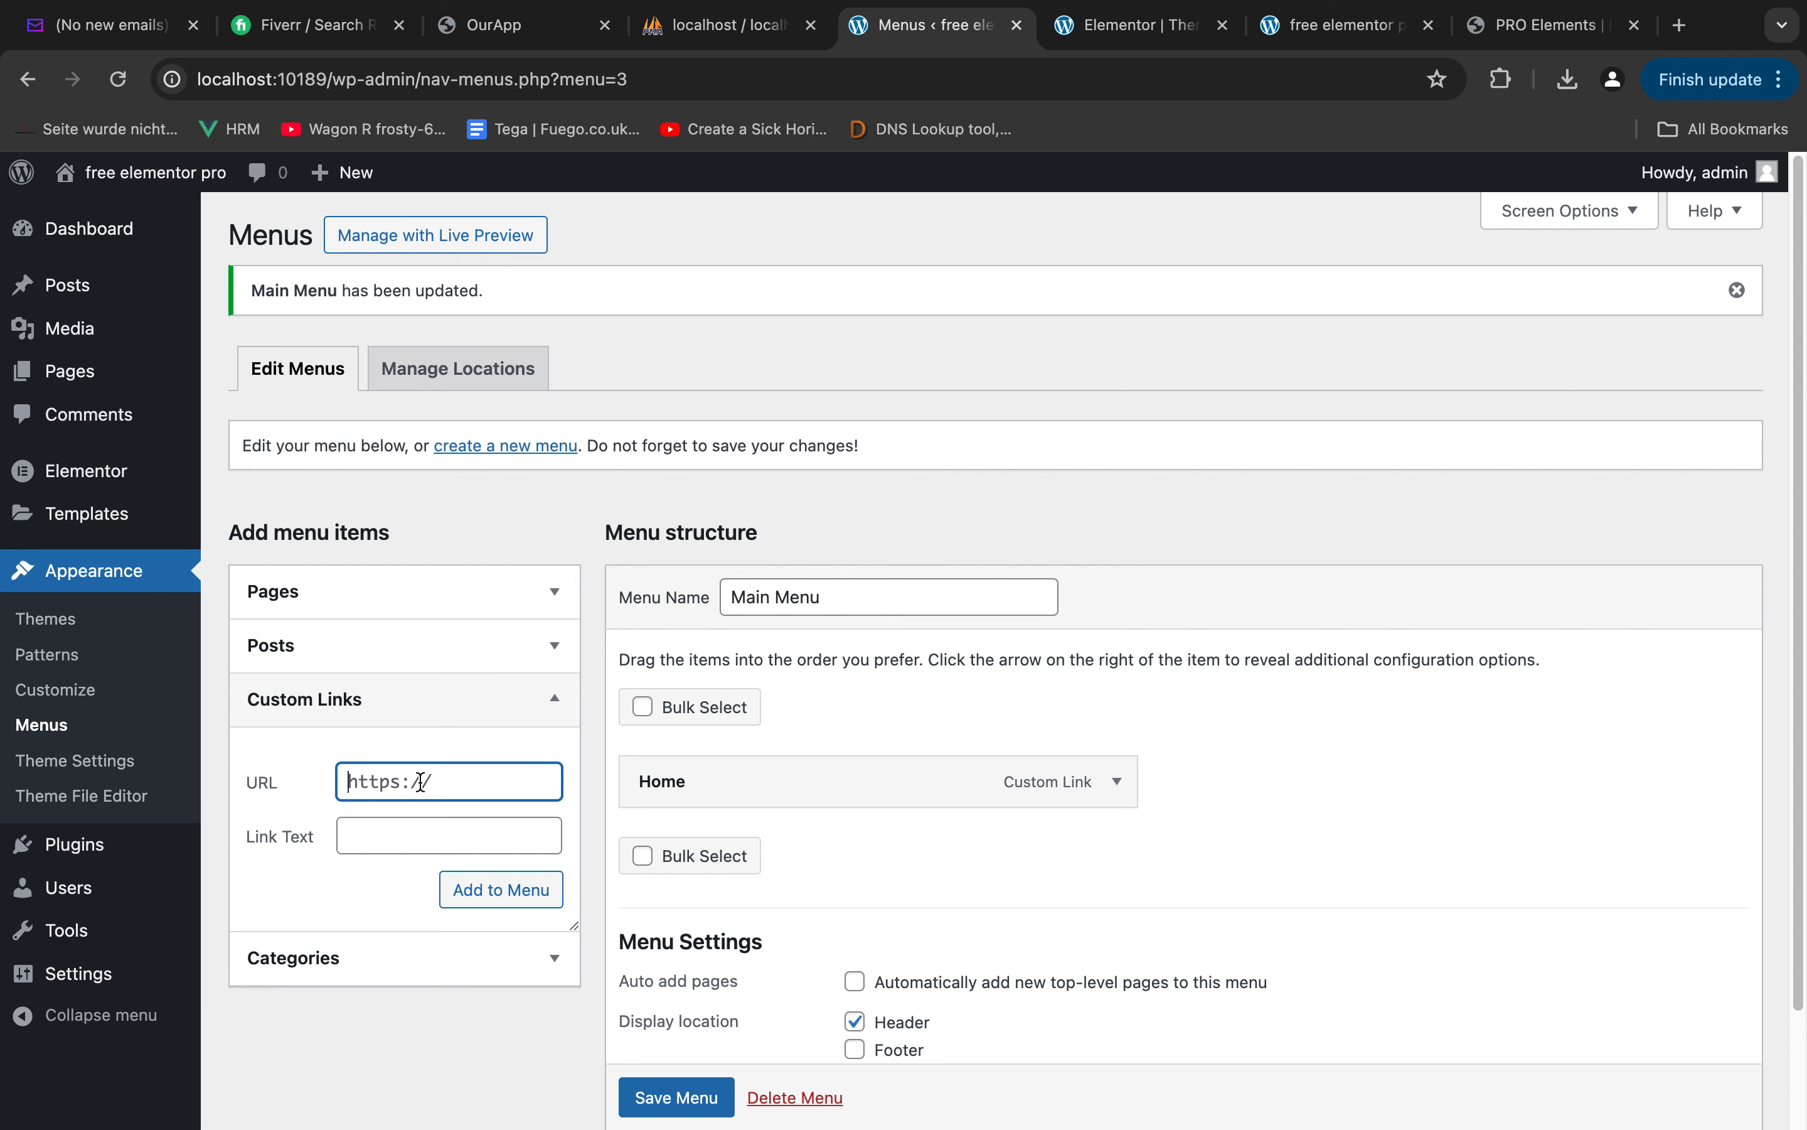
type("#")
key("Tab")
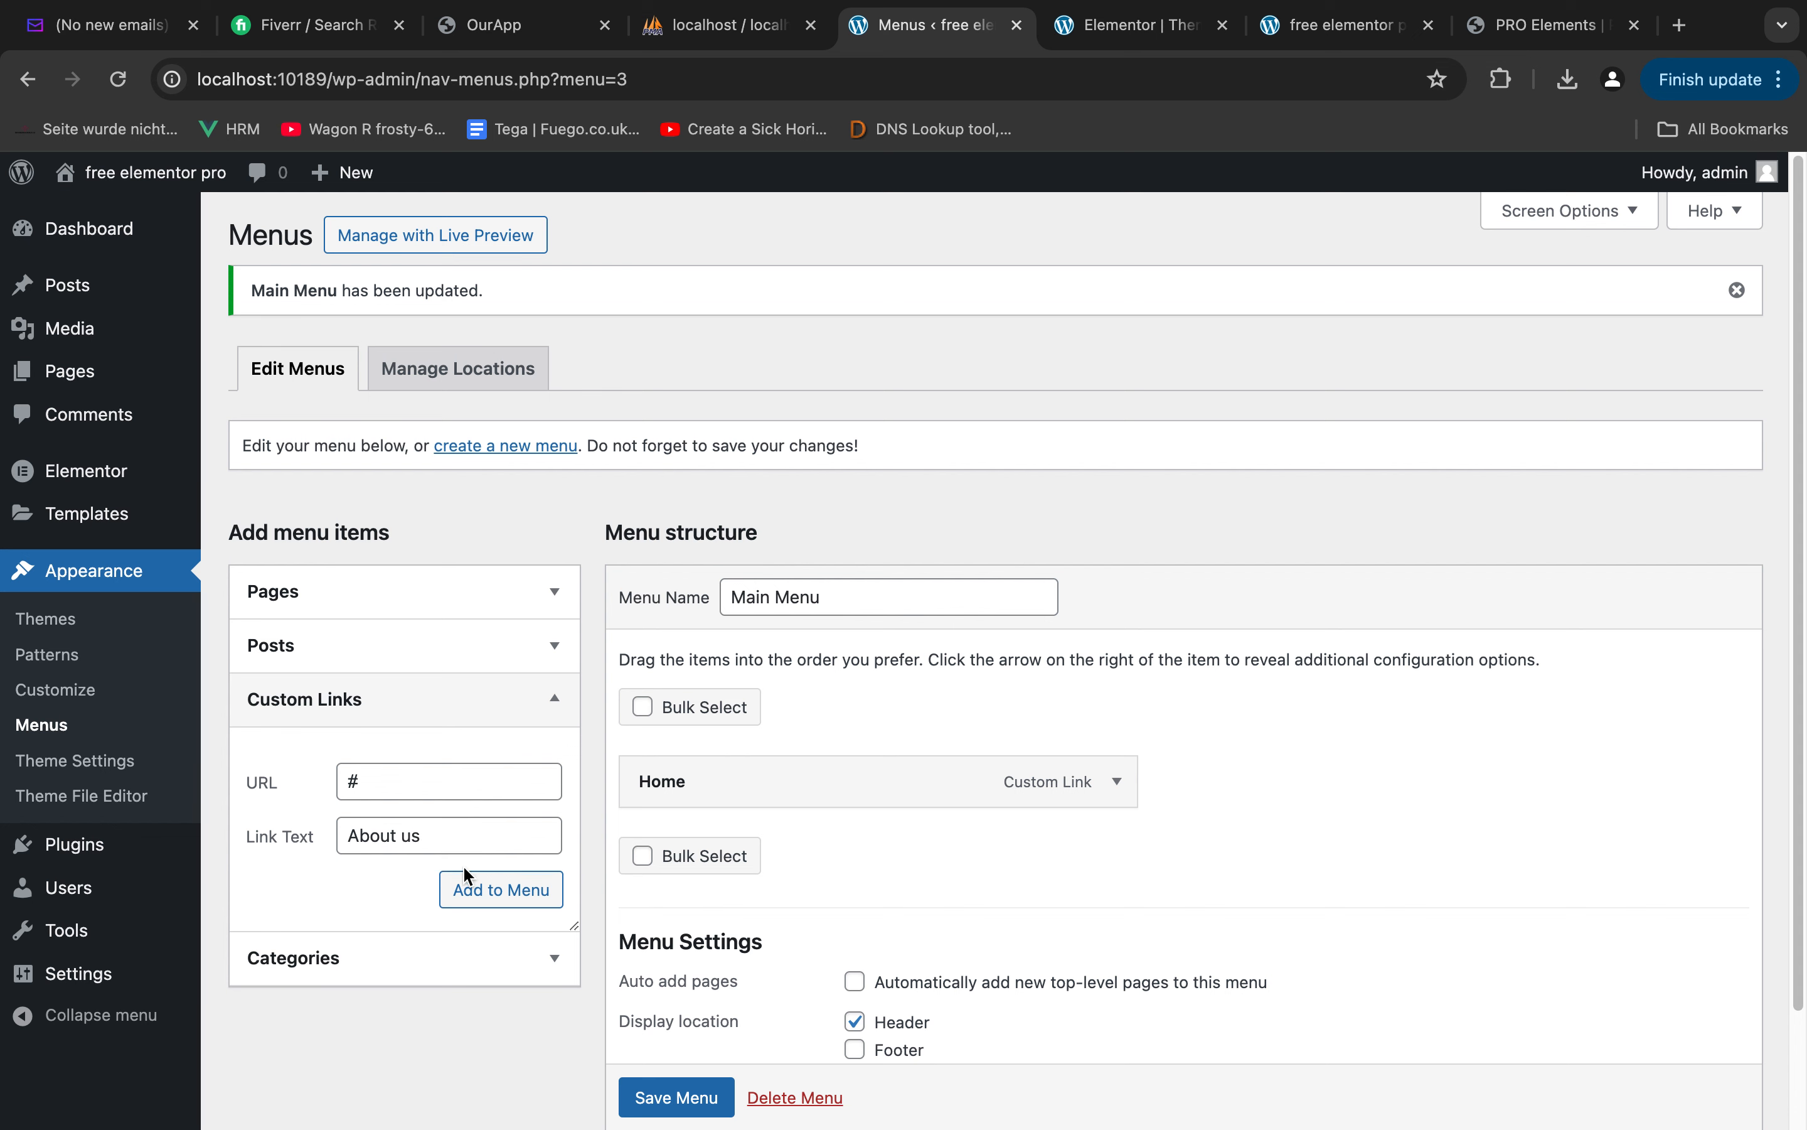
left_click(491, 893)
Add the custom links "Our Services" and "Gallery" to Main Menu, each with the URL #
left_click(443, 784)
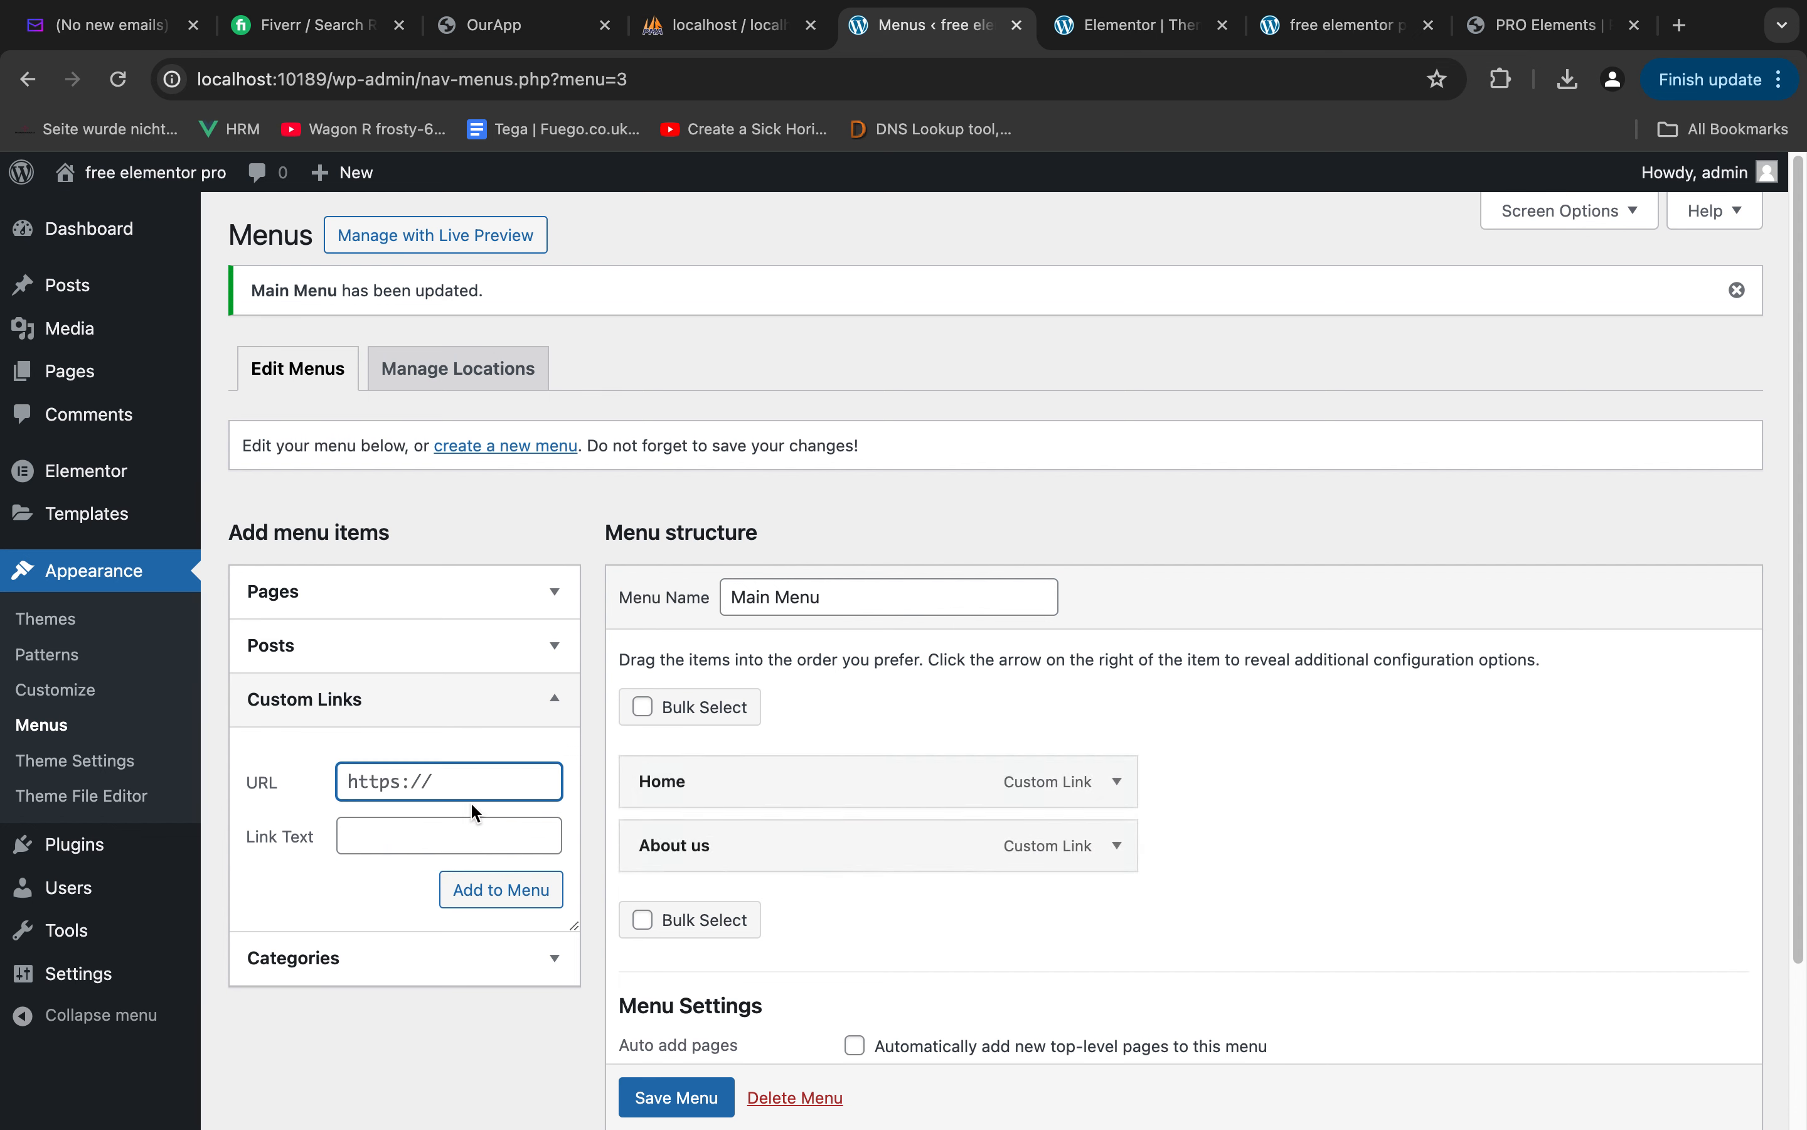
type("#")
key("Tab")
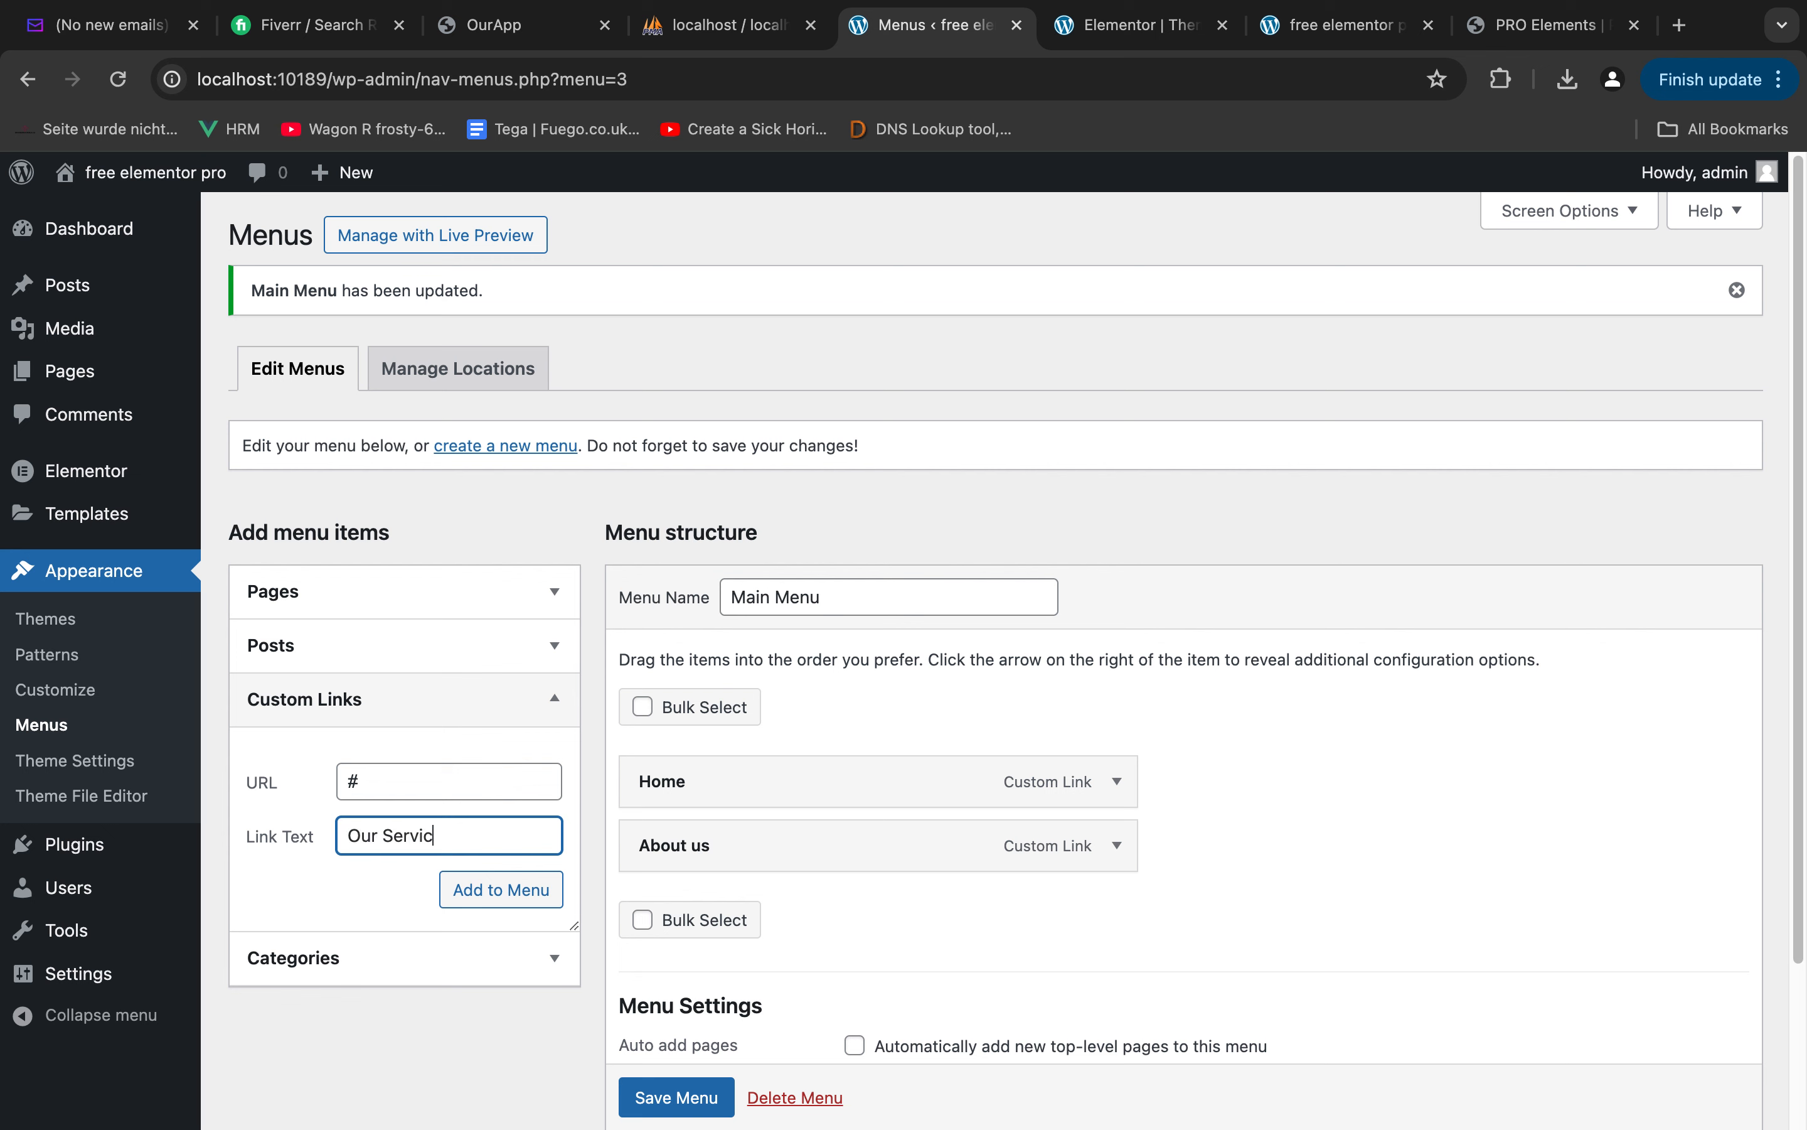
left_click(484, 889)
left_click(561, 777)
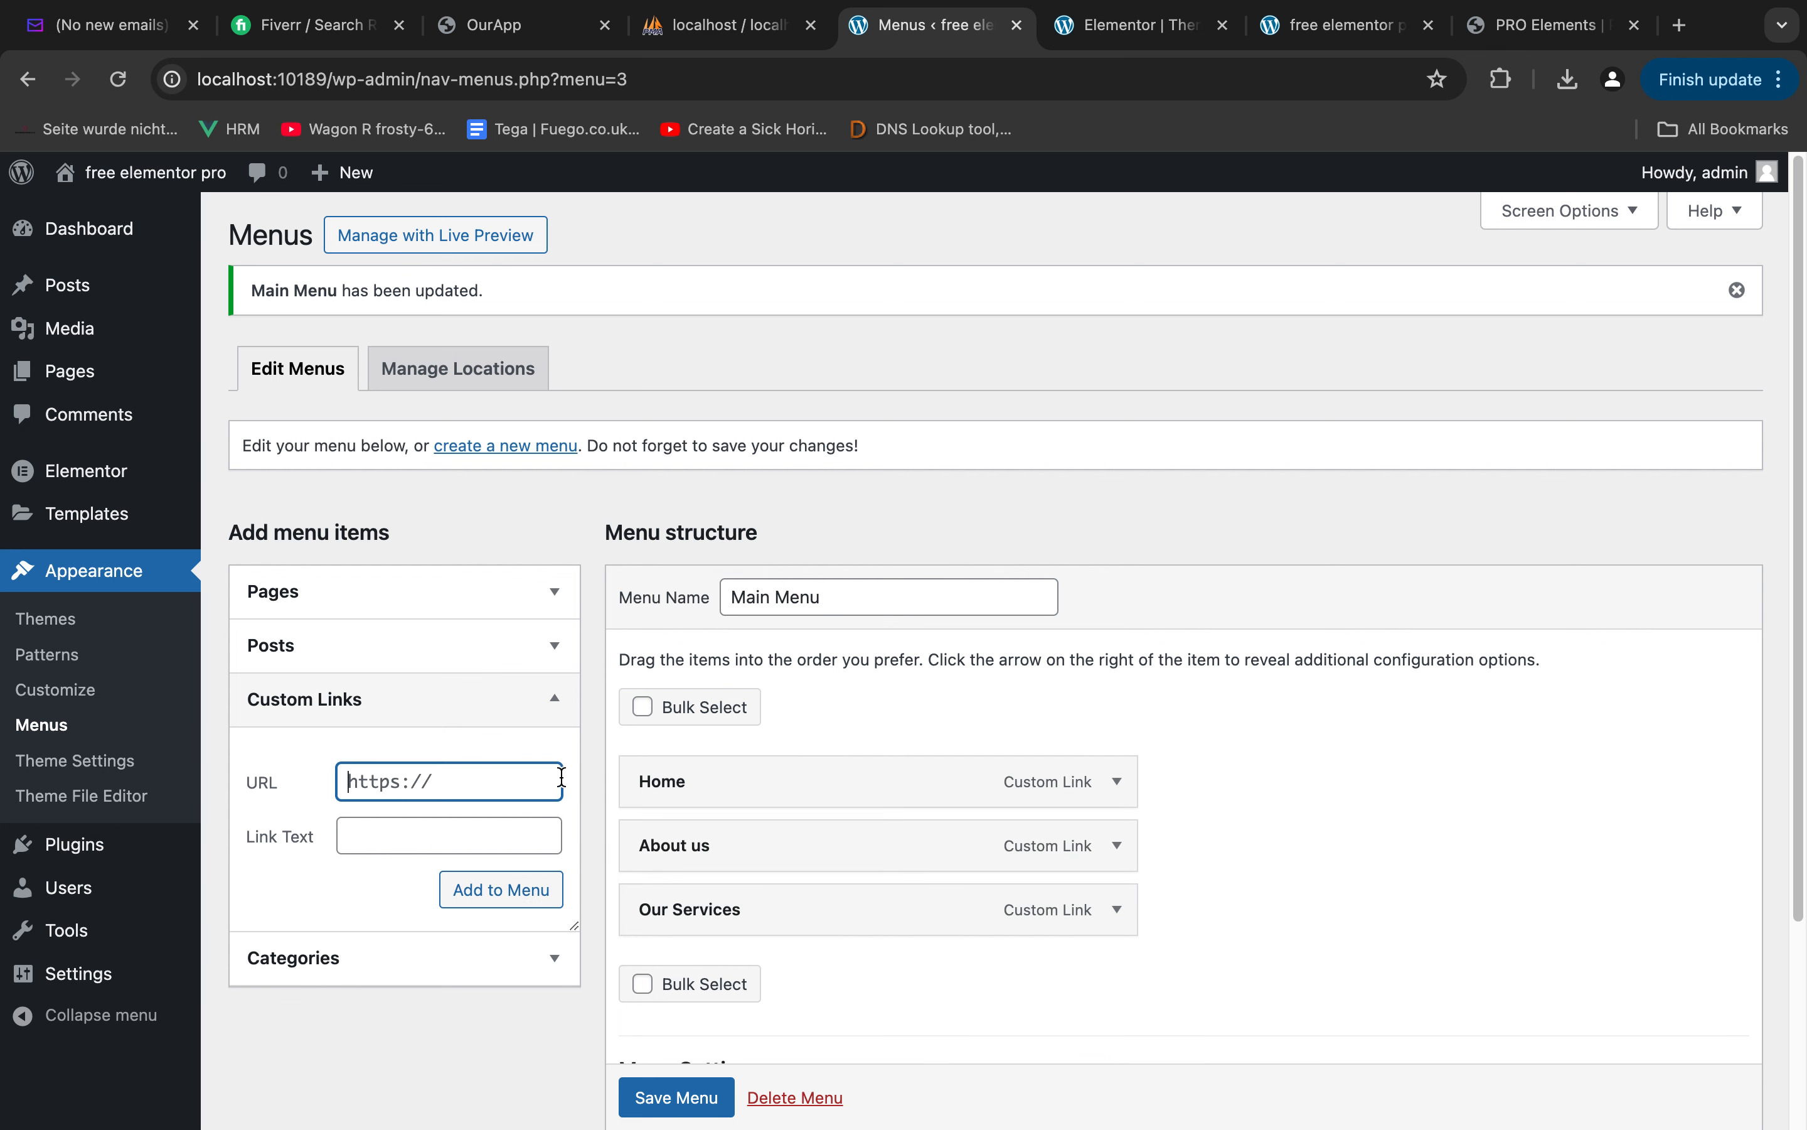
type("#")
key("Tab")
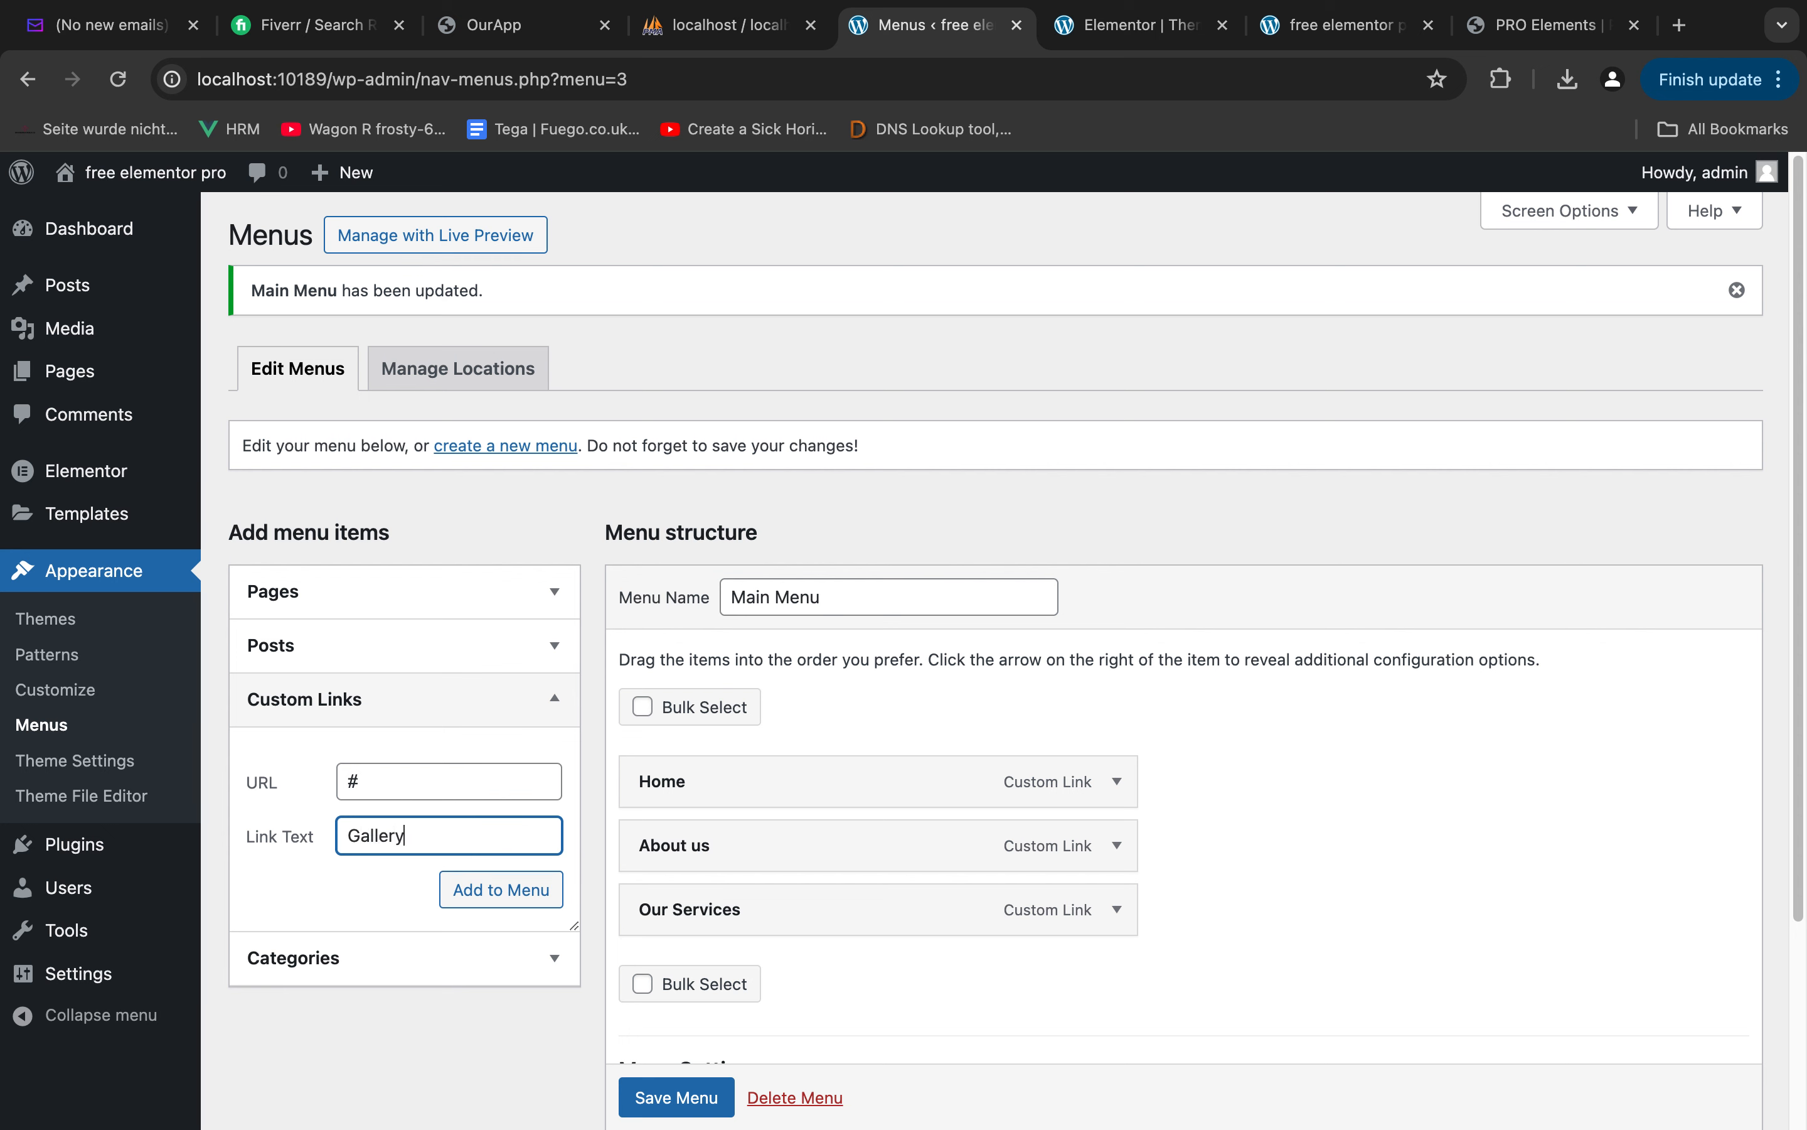
key("Return")
Add the custom link "Contact Us" with the URL # to Main Menu
left_click(402, 780)
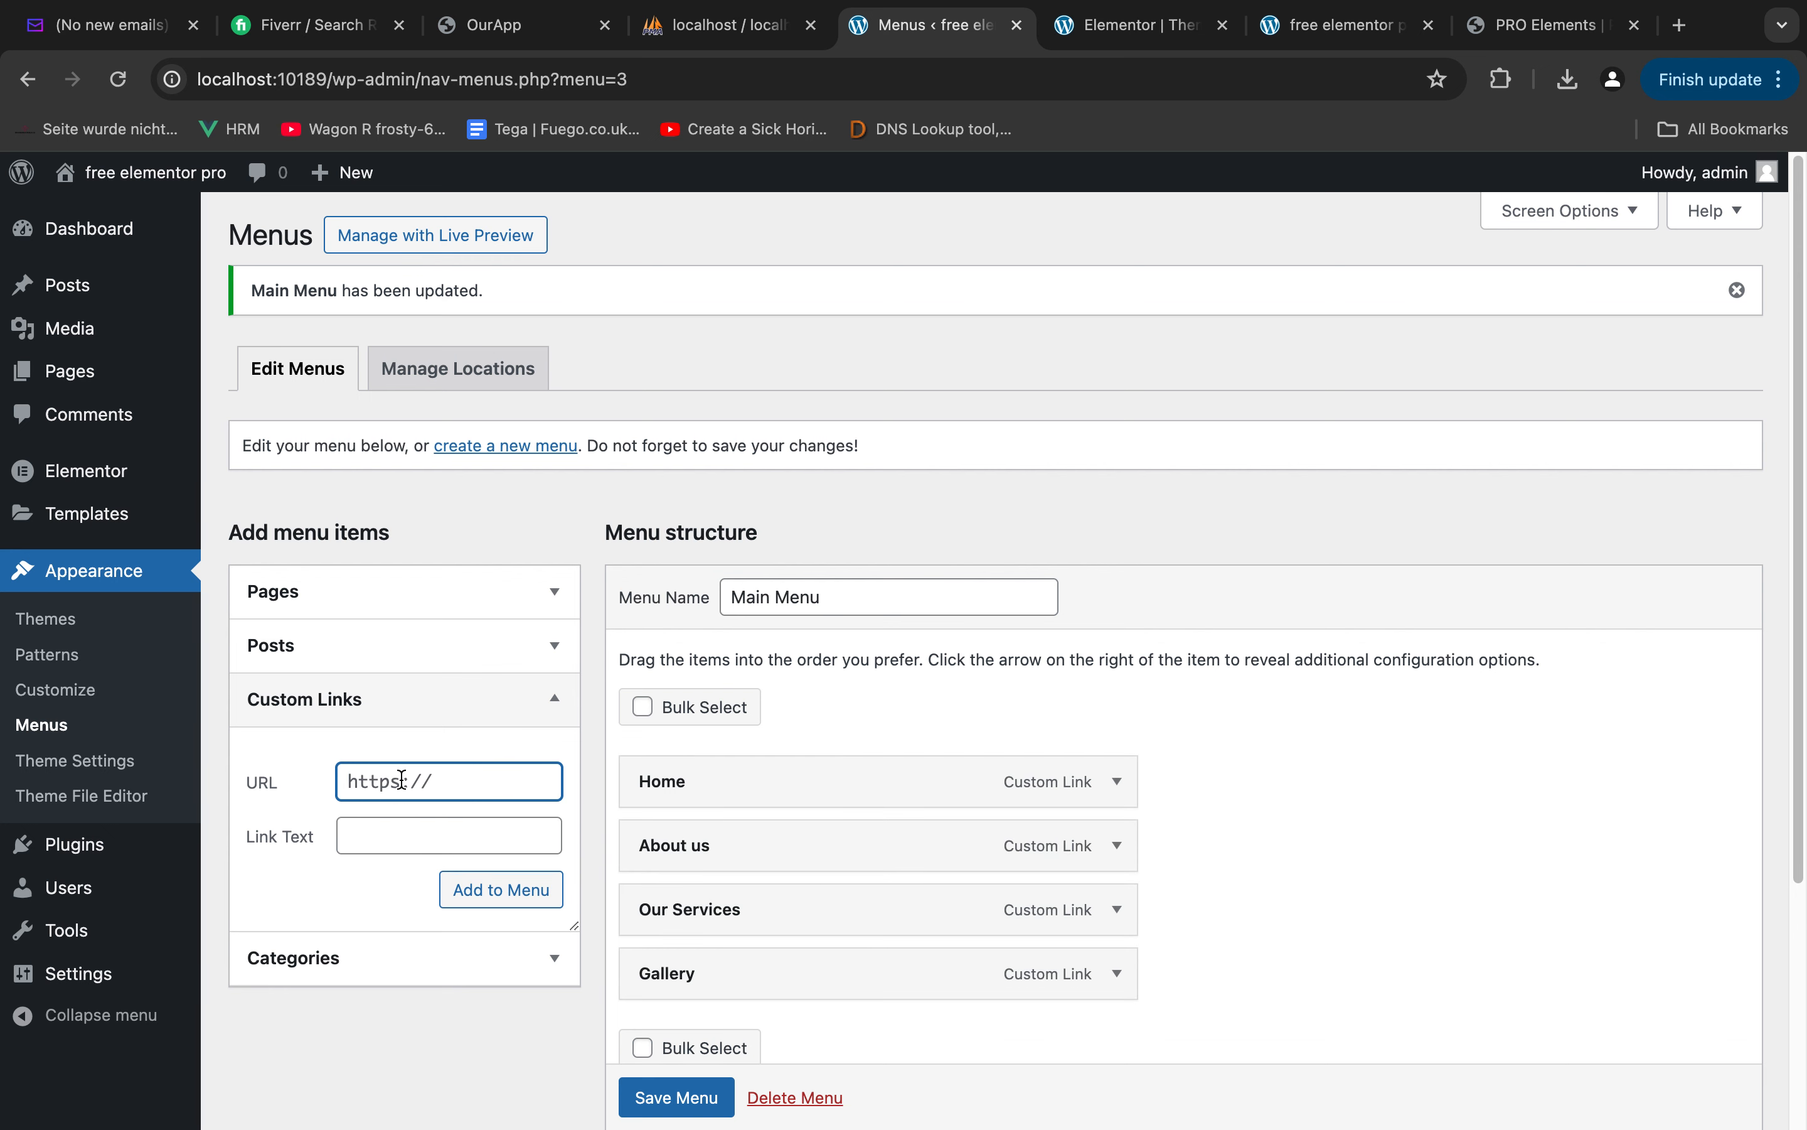
type("#")
key("Tab")
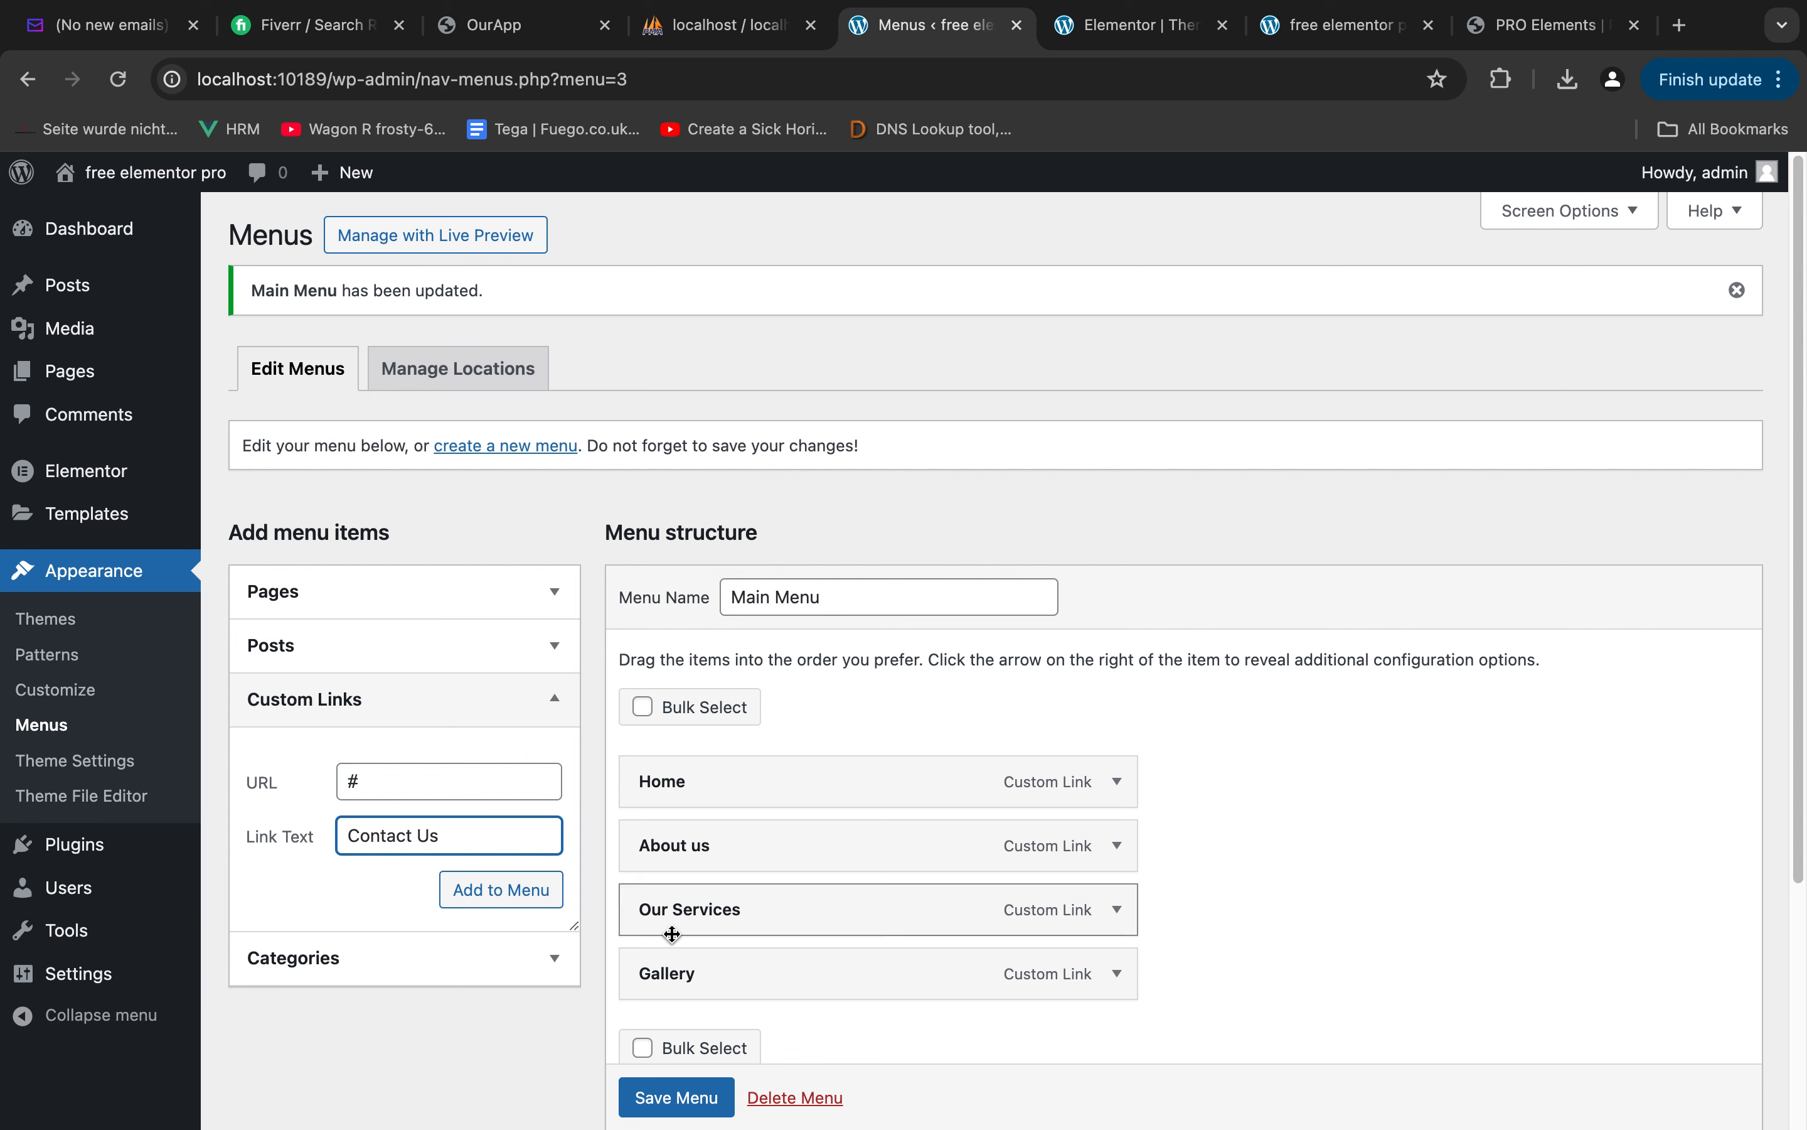
left_click(512, 889)
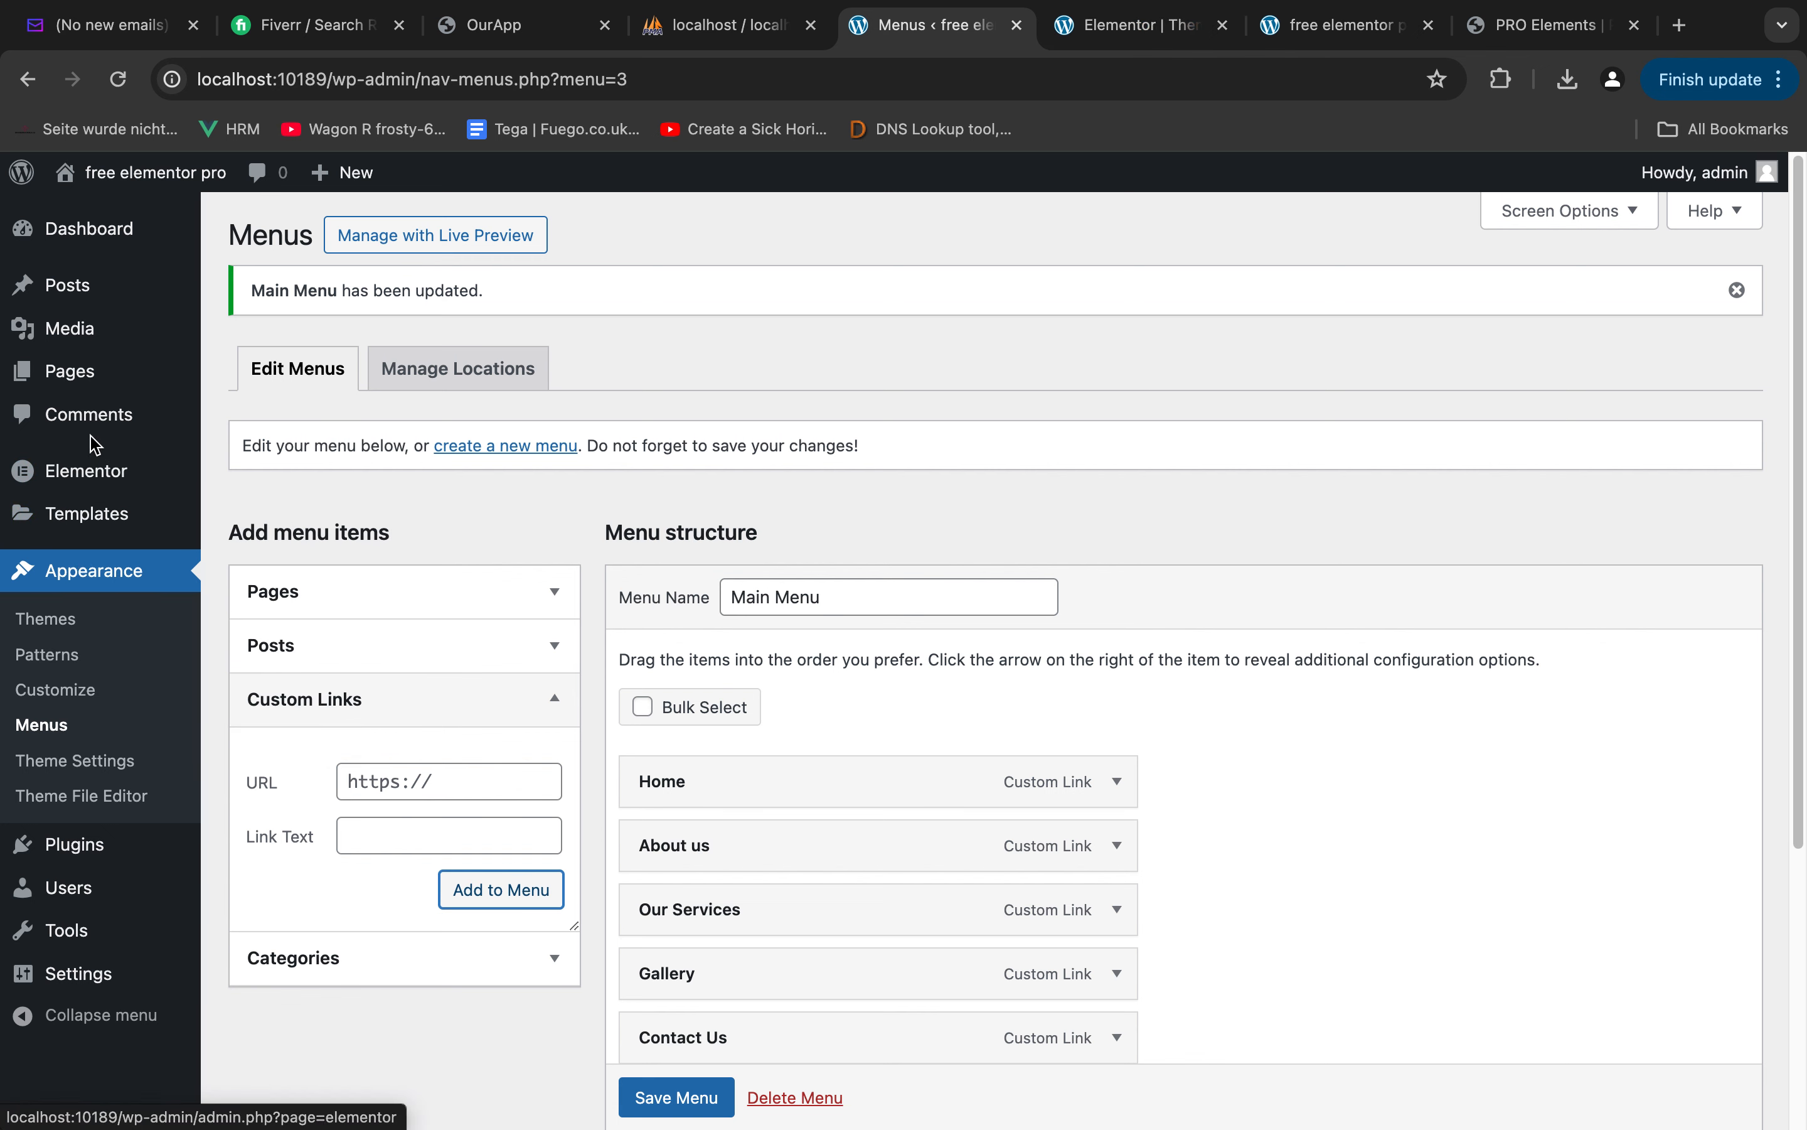
Start a new Header template in Elementor's Theme Builder and dismiss the block library without choosing a block
mouse_move(95, 515)
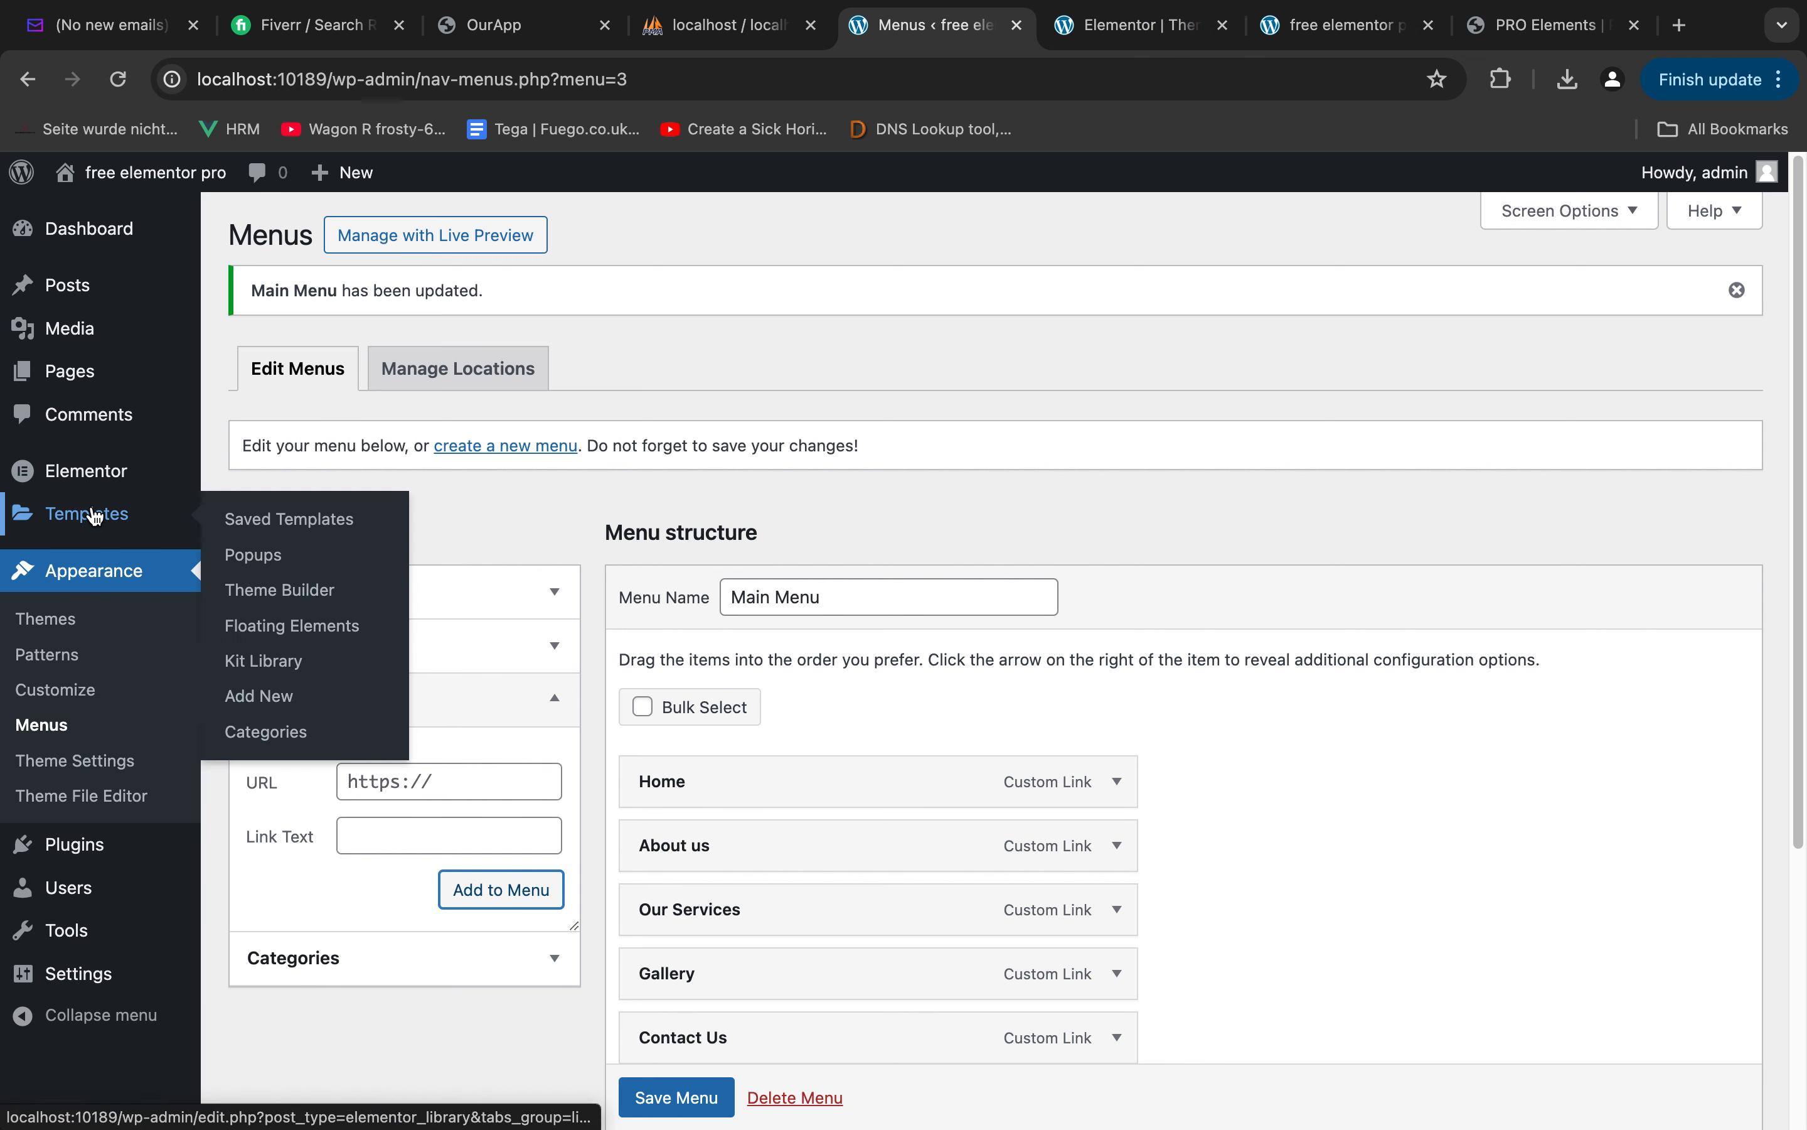
left_click(258, 590, "super")
left_click(1025, 41)
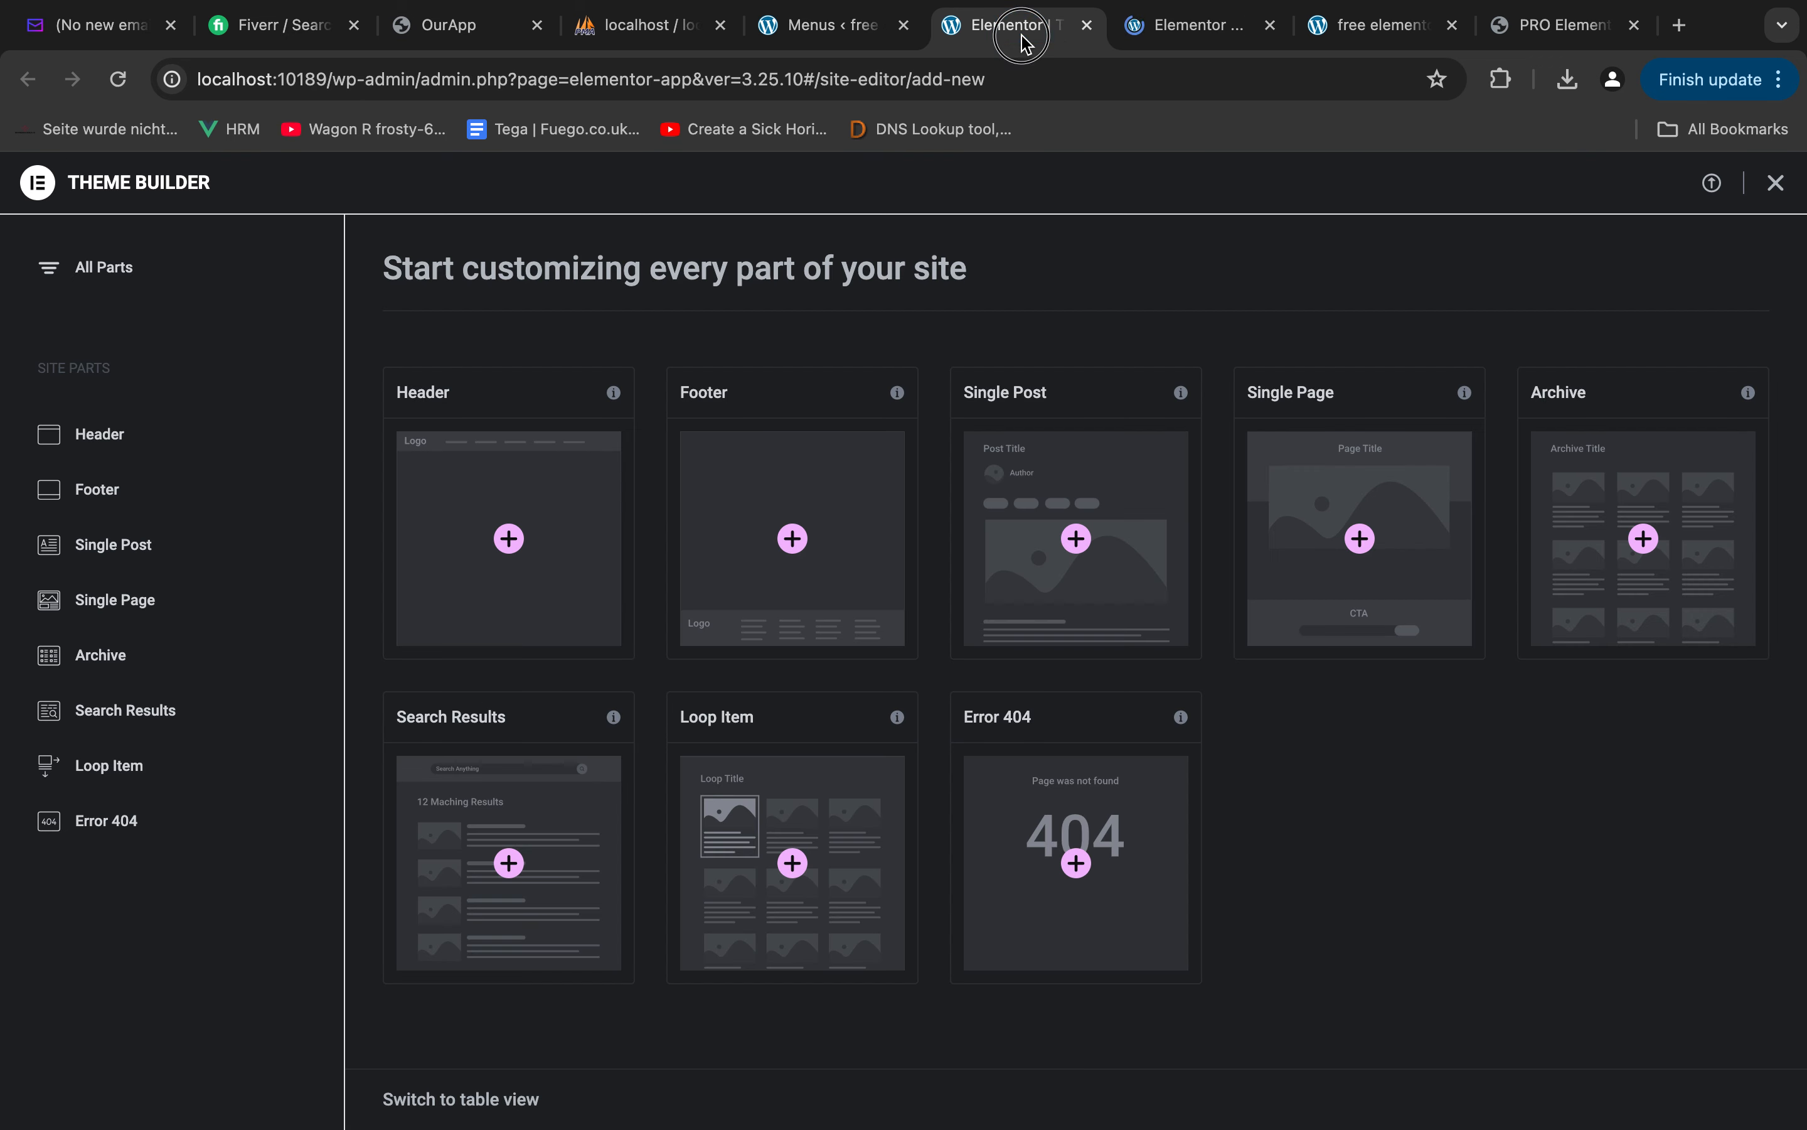
left_click(1270, 24)
left_click(497, 440)
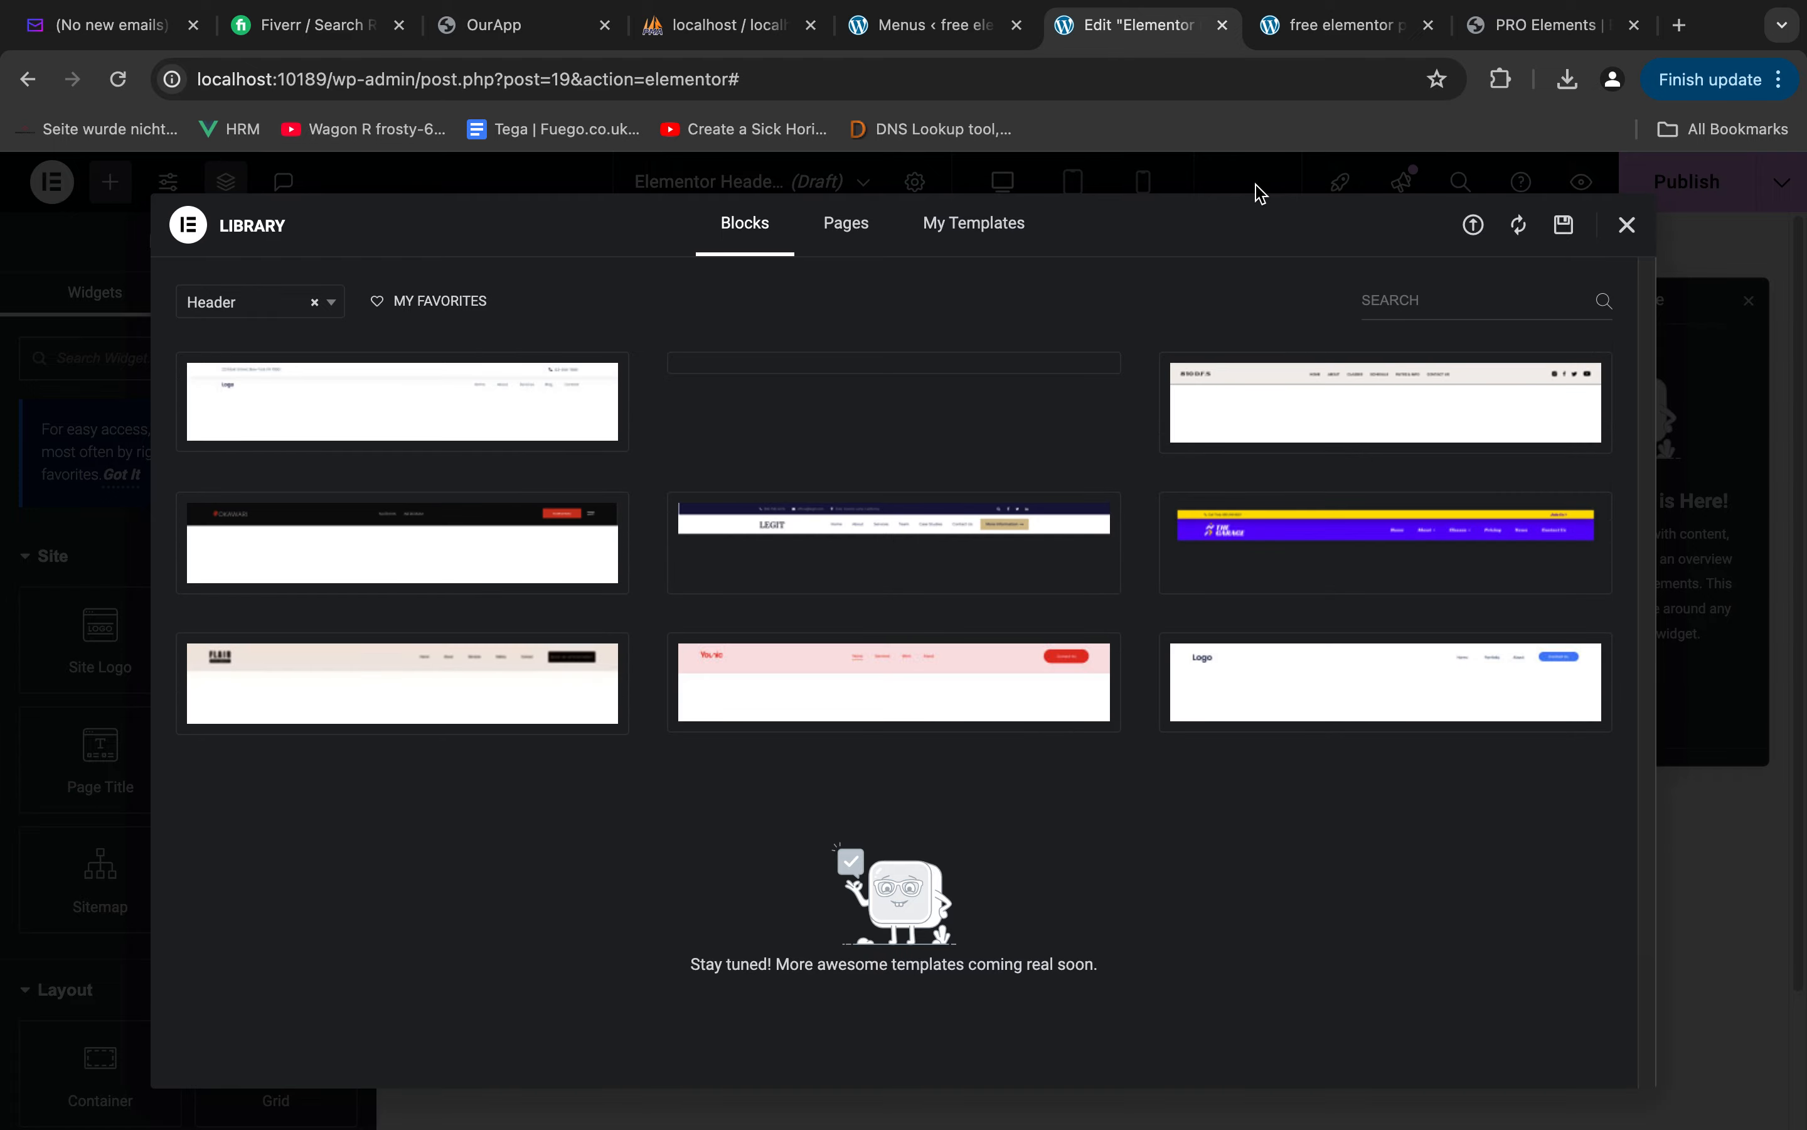
left_click(1625, 226)
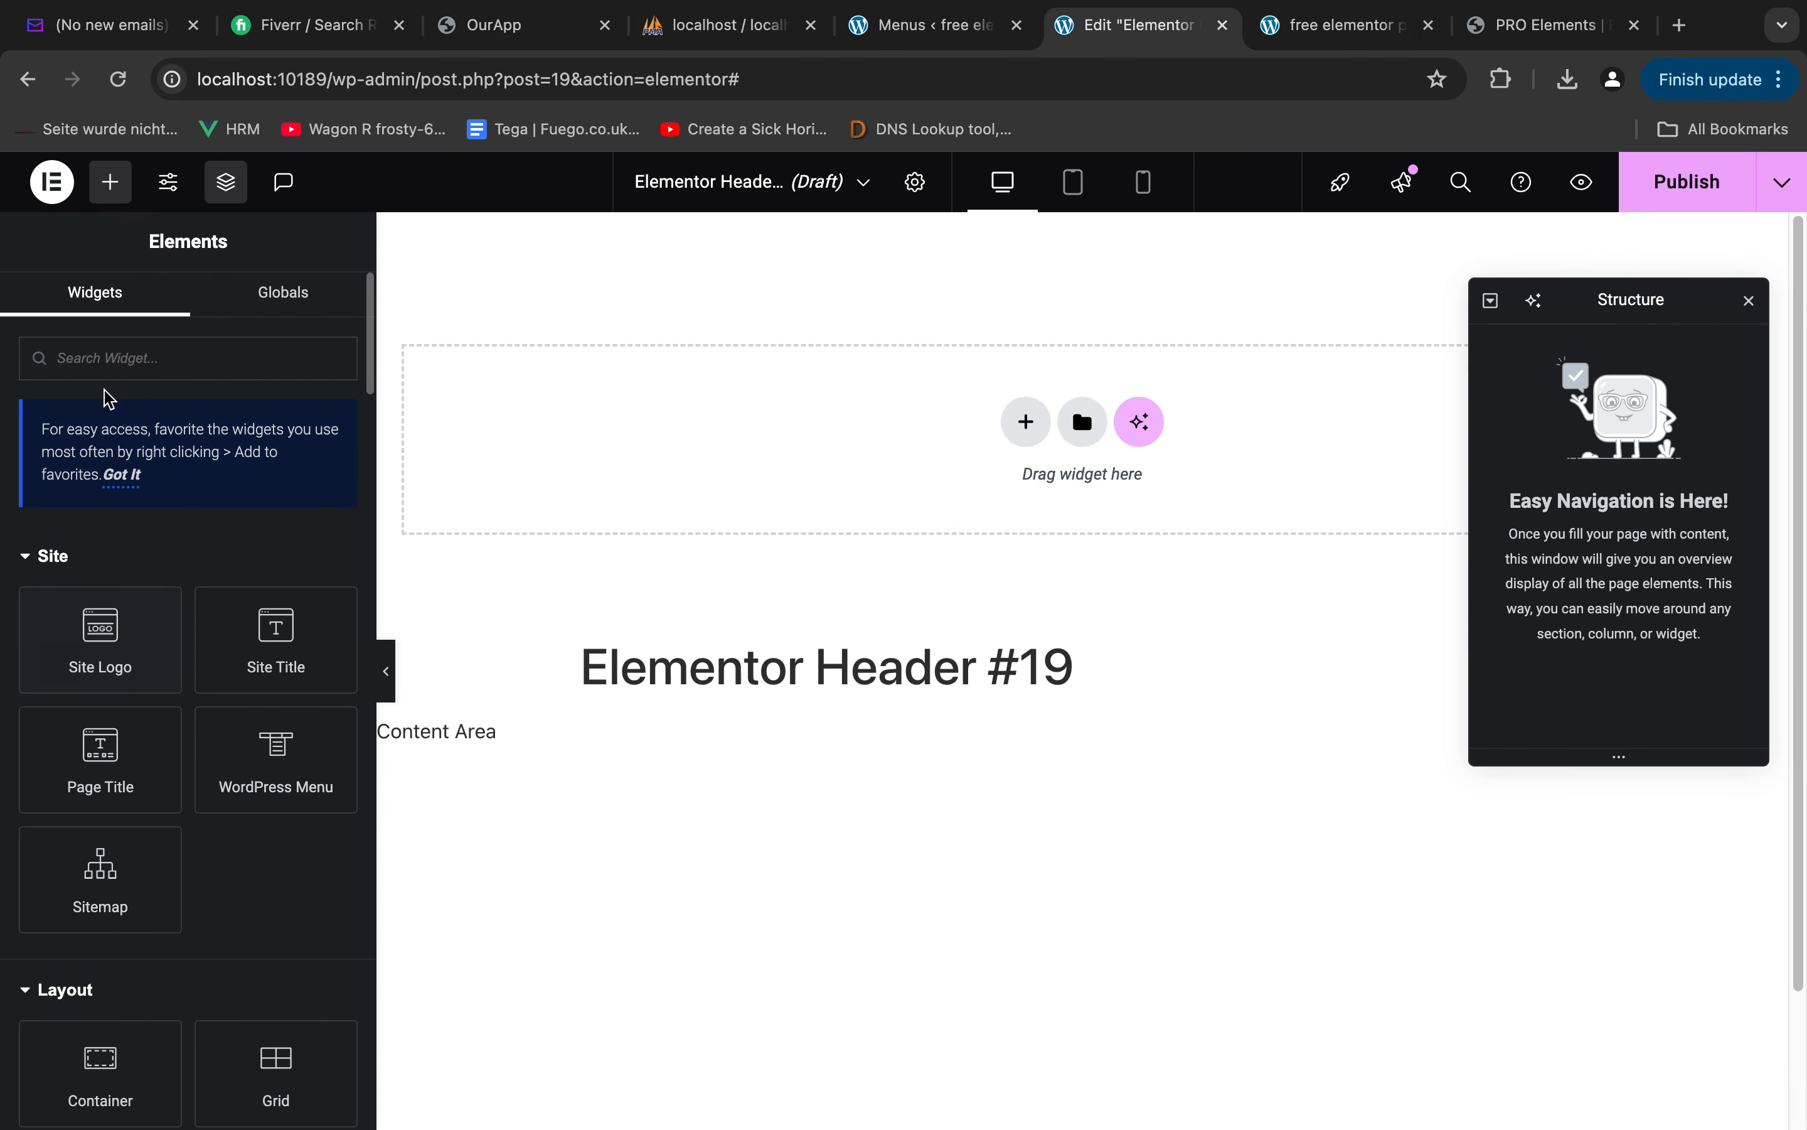
type("cou")
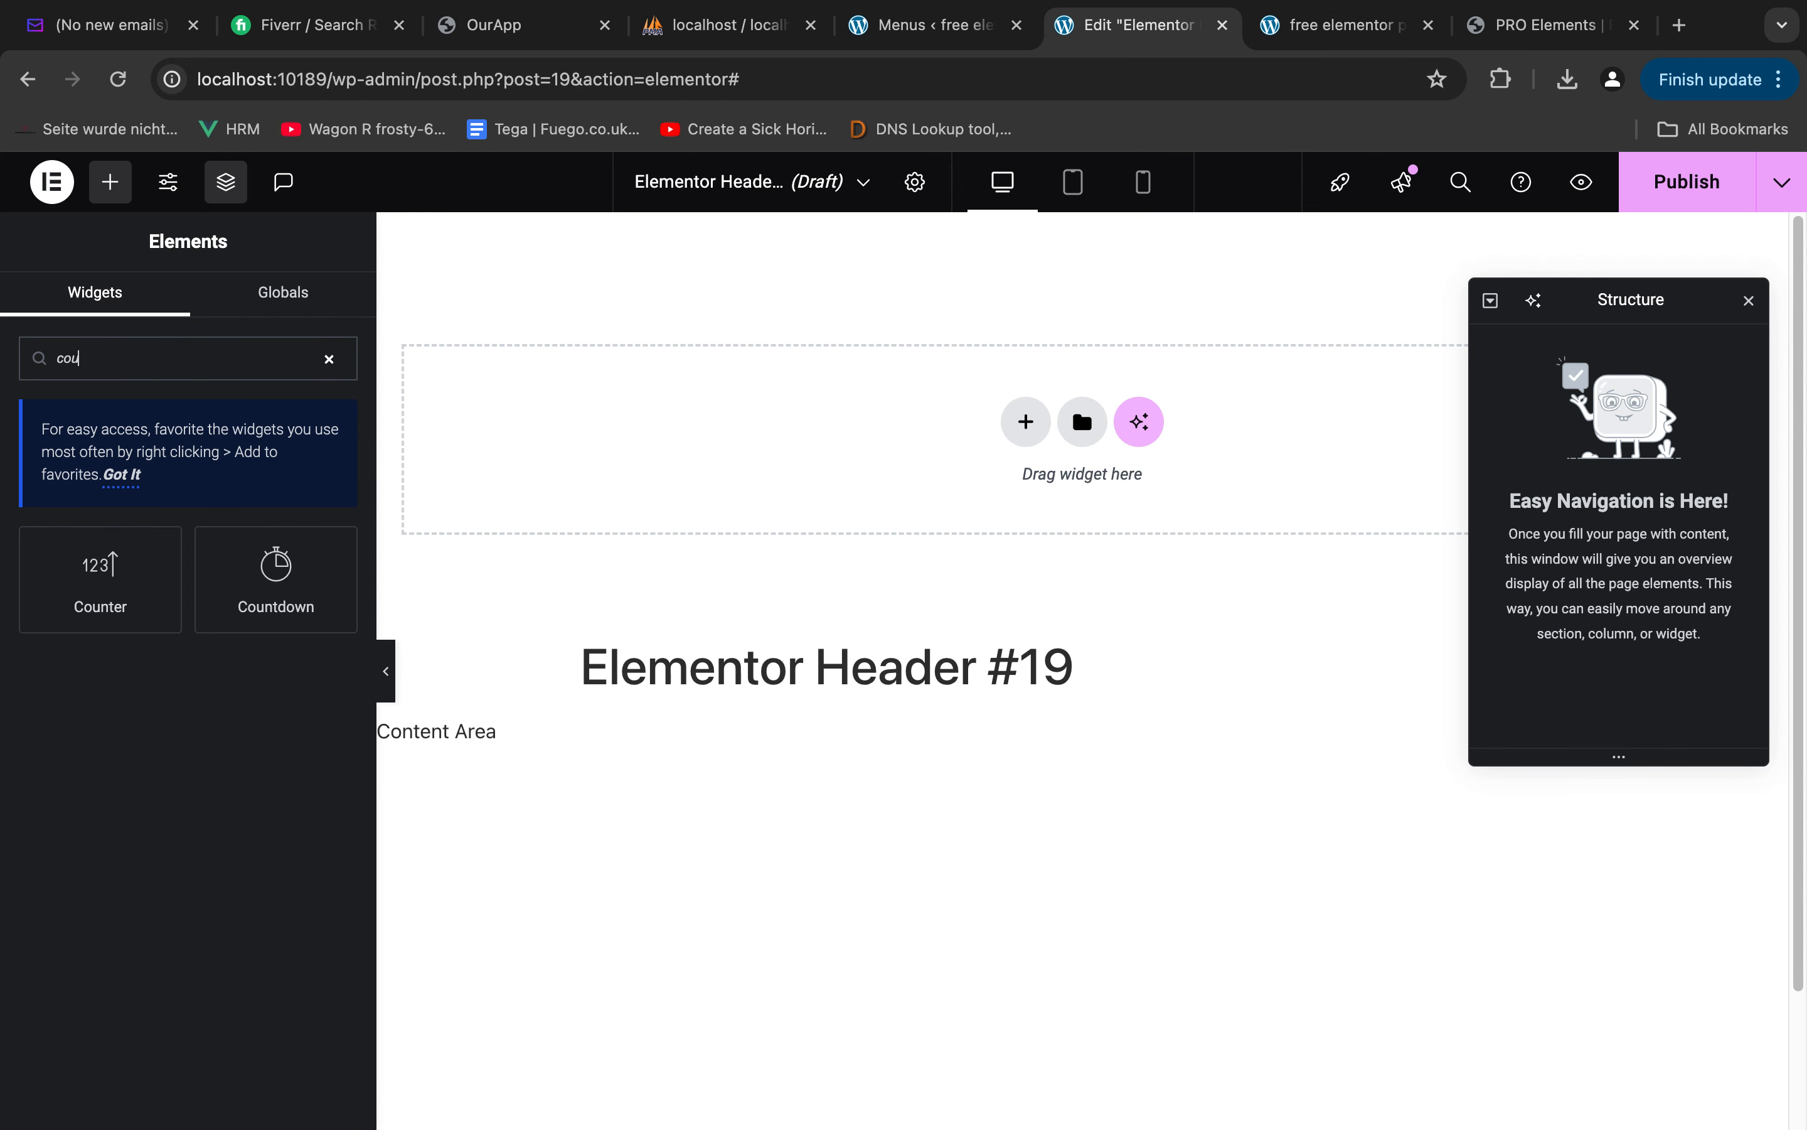
key("BackSpace")
type("n")
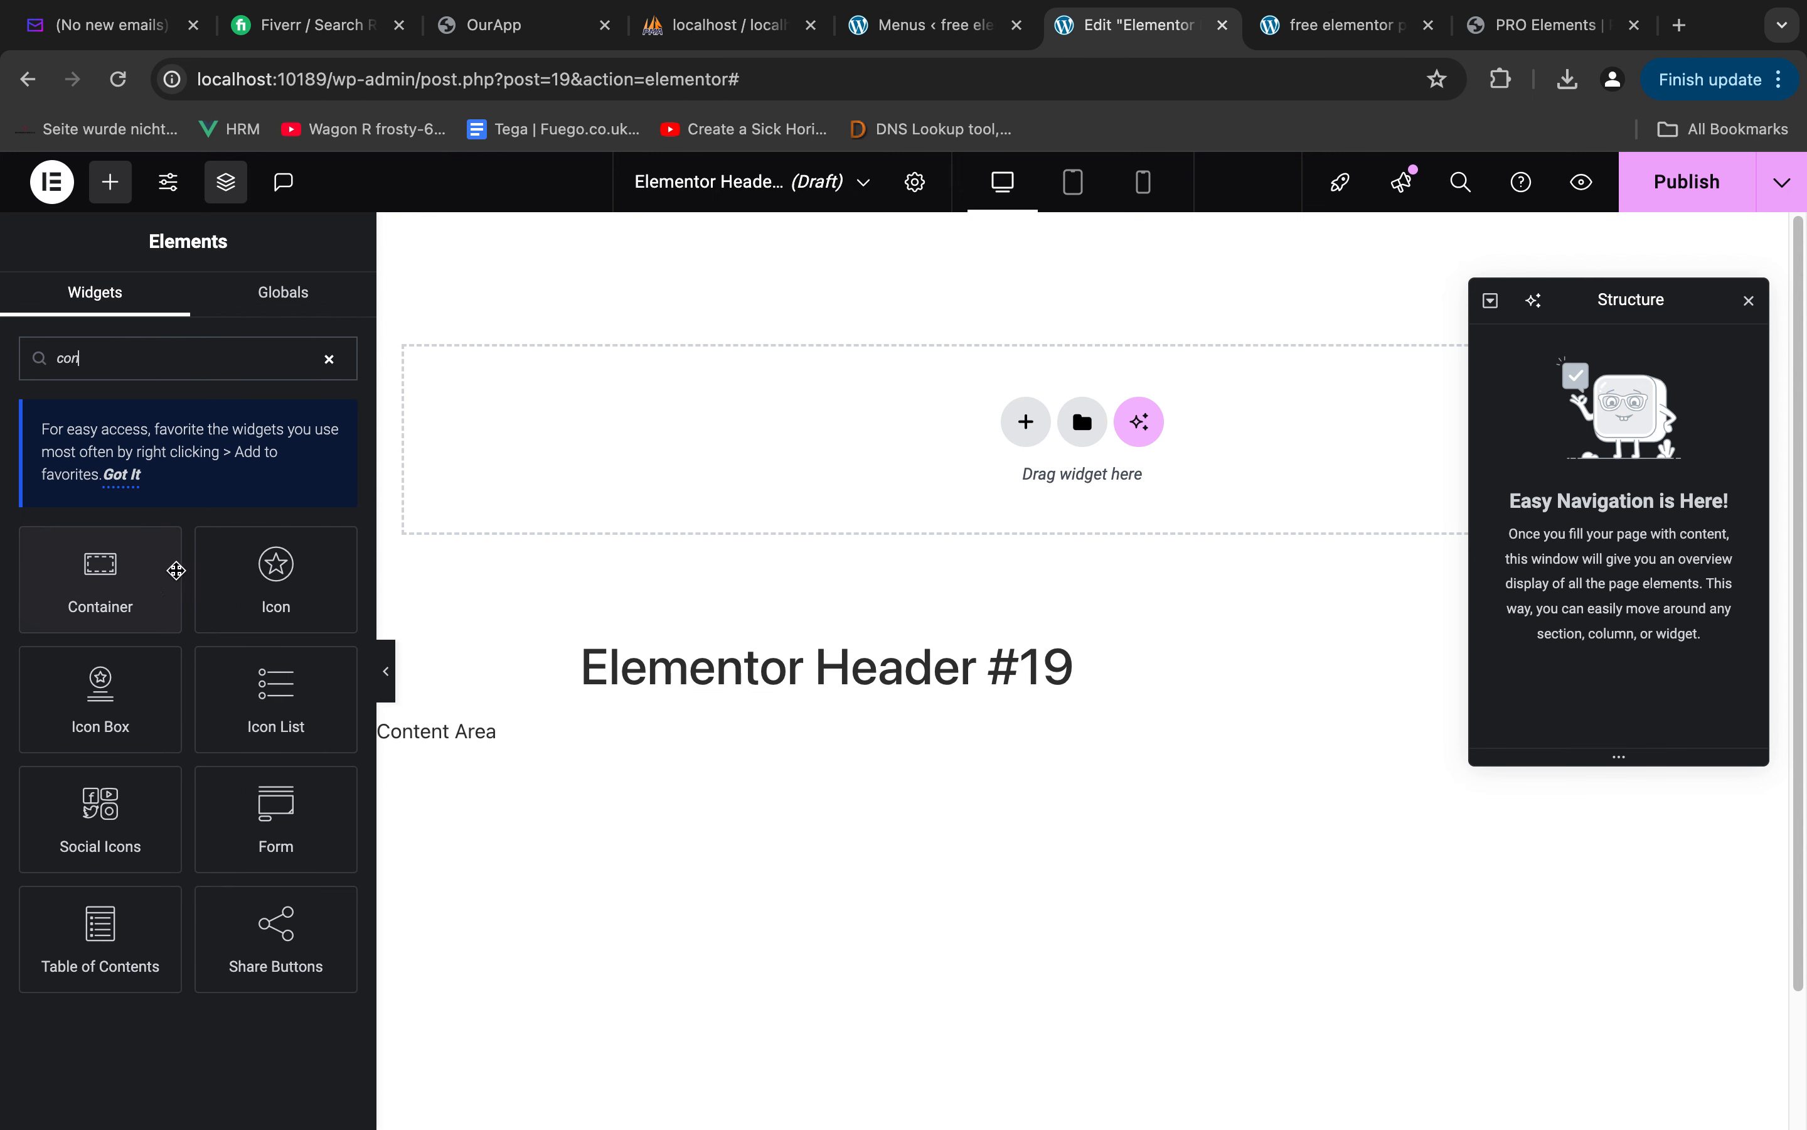
left_click(1034, 407)
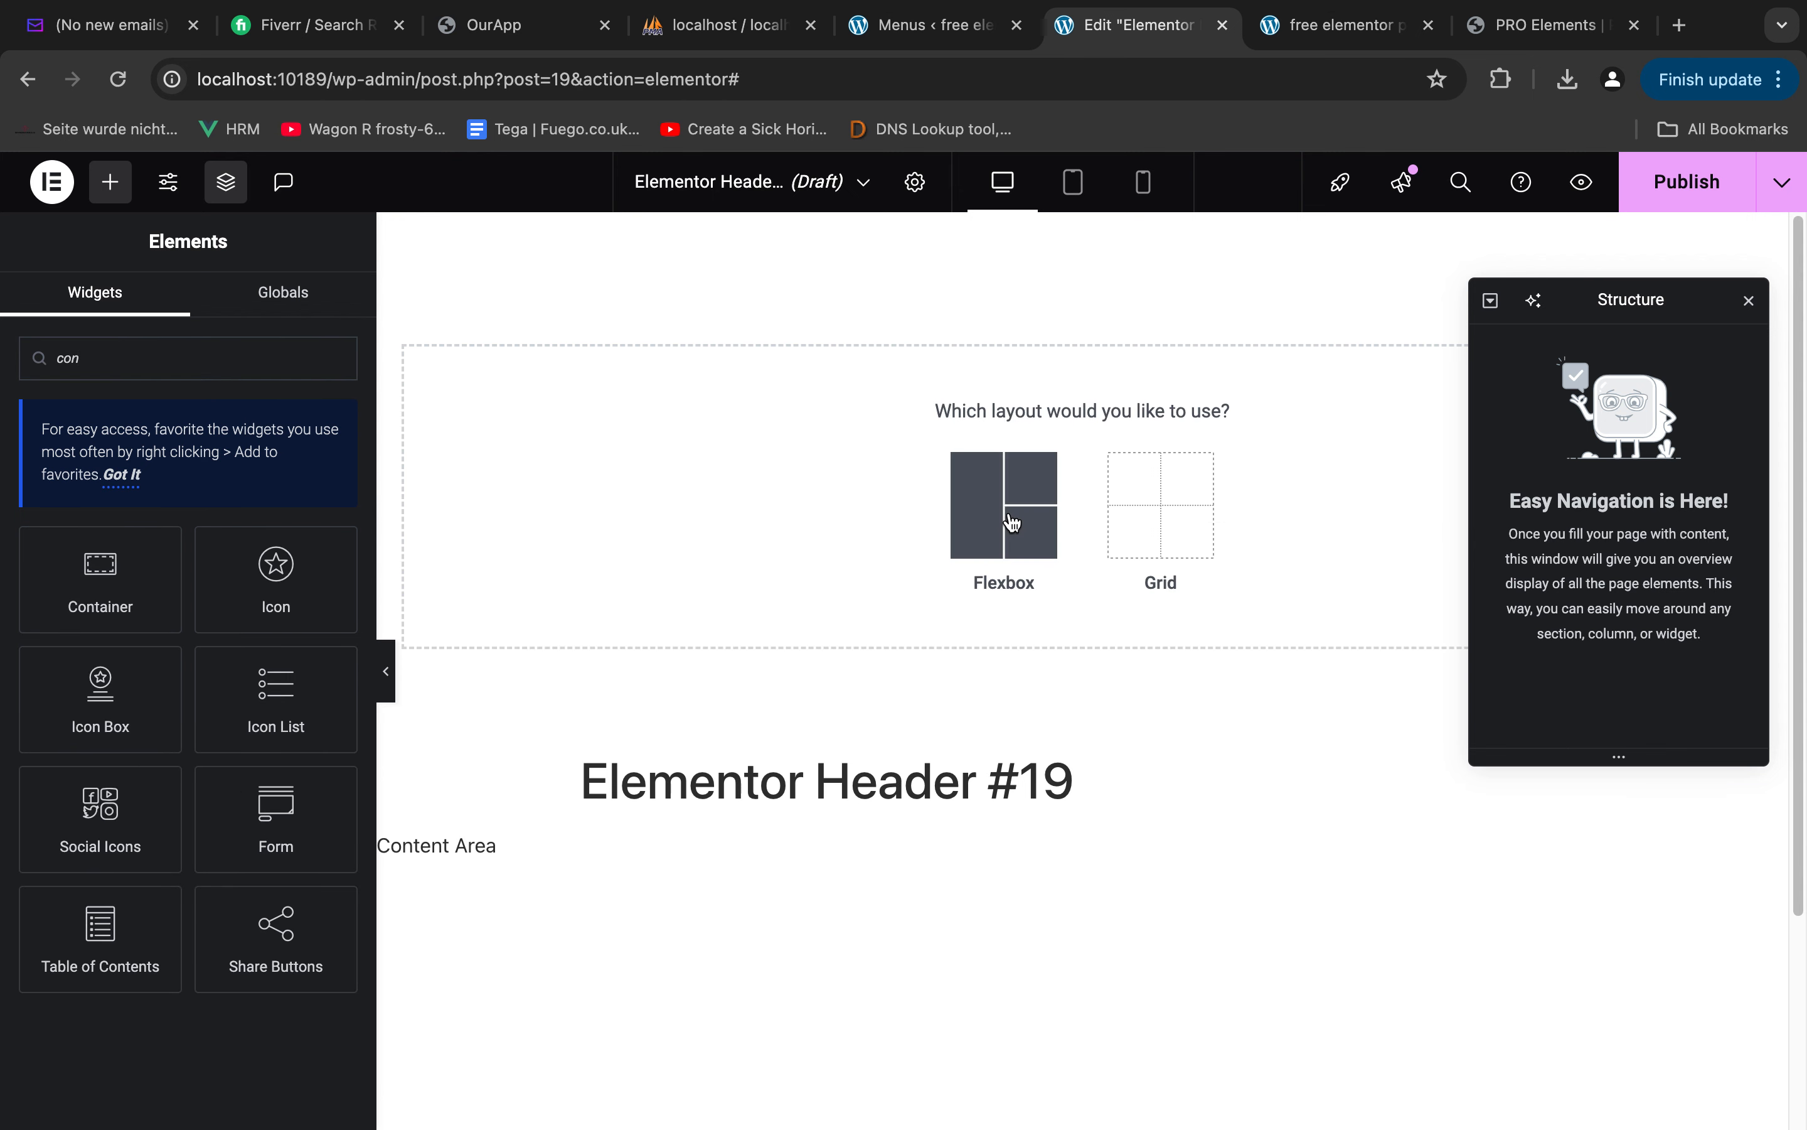
left_click(1003, 502)
left_click(762, 487)
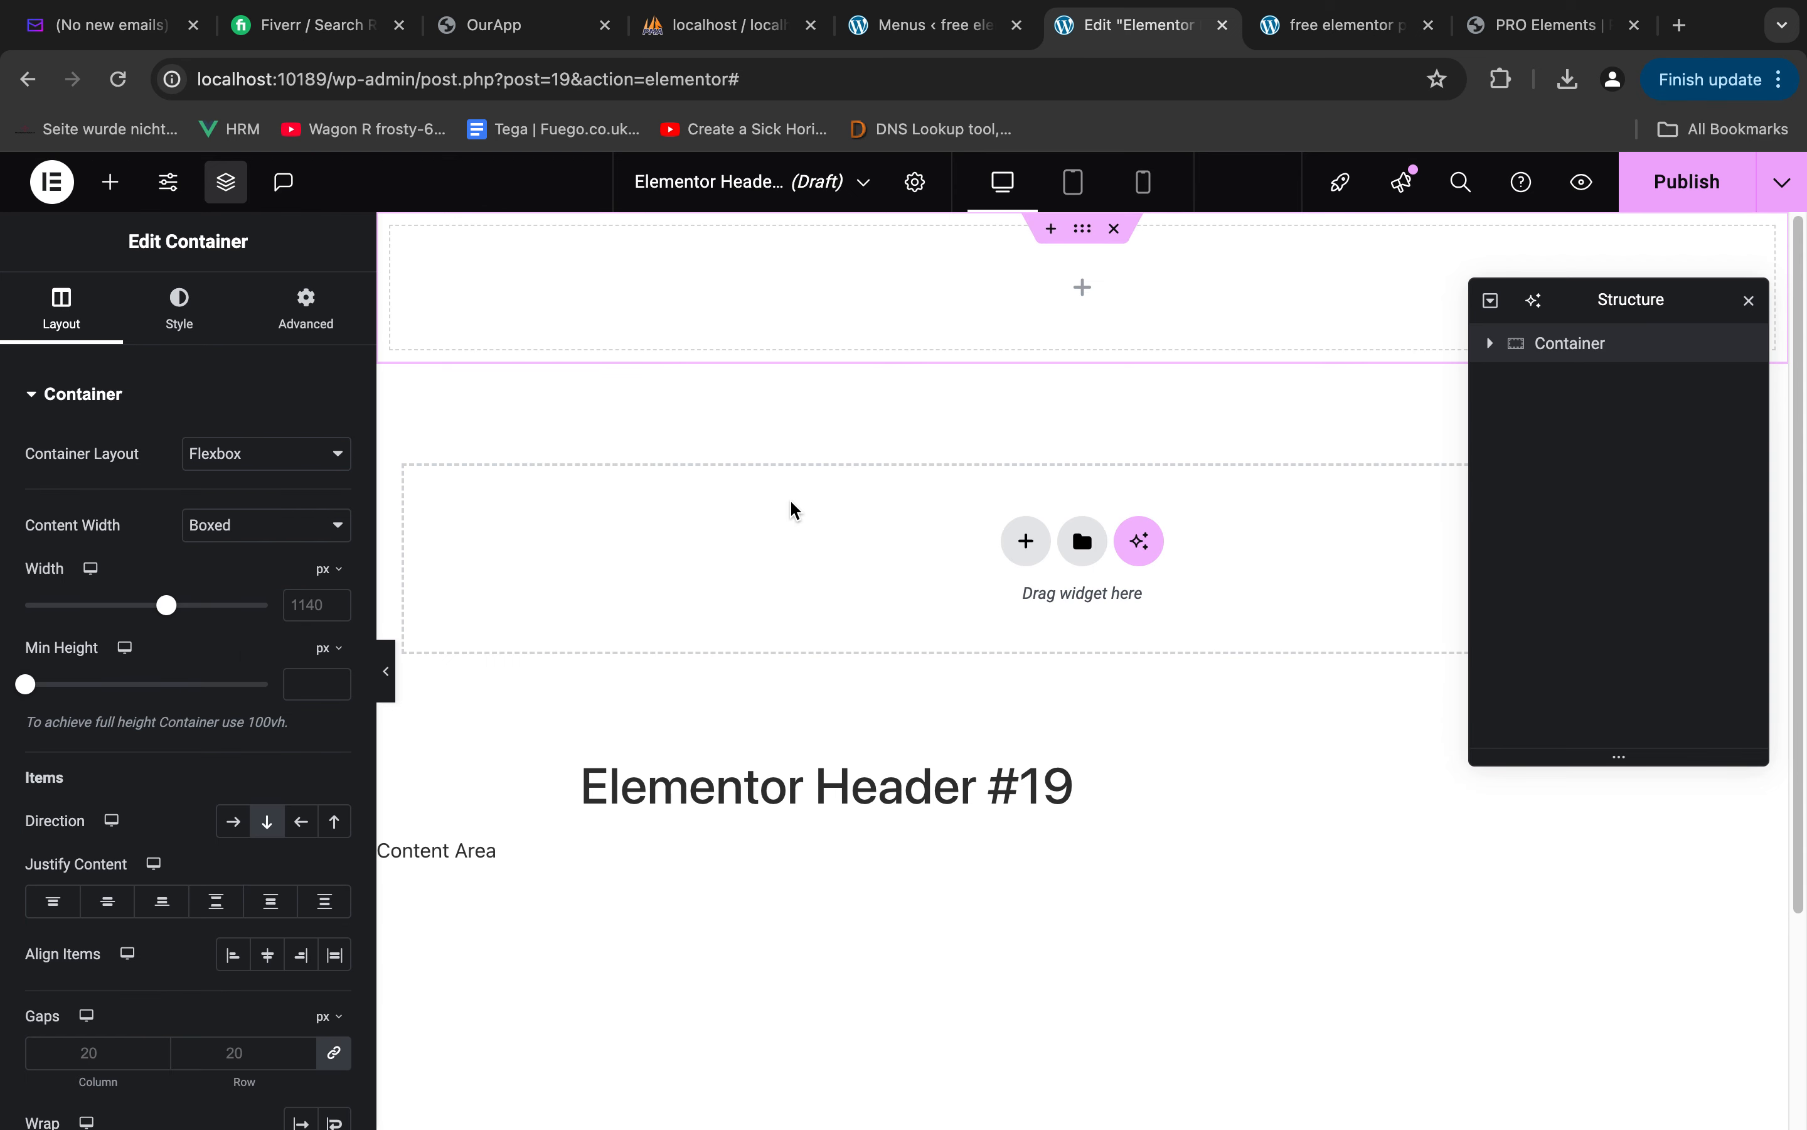
left_click(1111, 236)
Add a flexbox container to the header with a narrow first column and a wide second column
left_click(1026, 421)
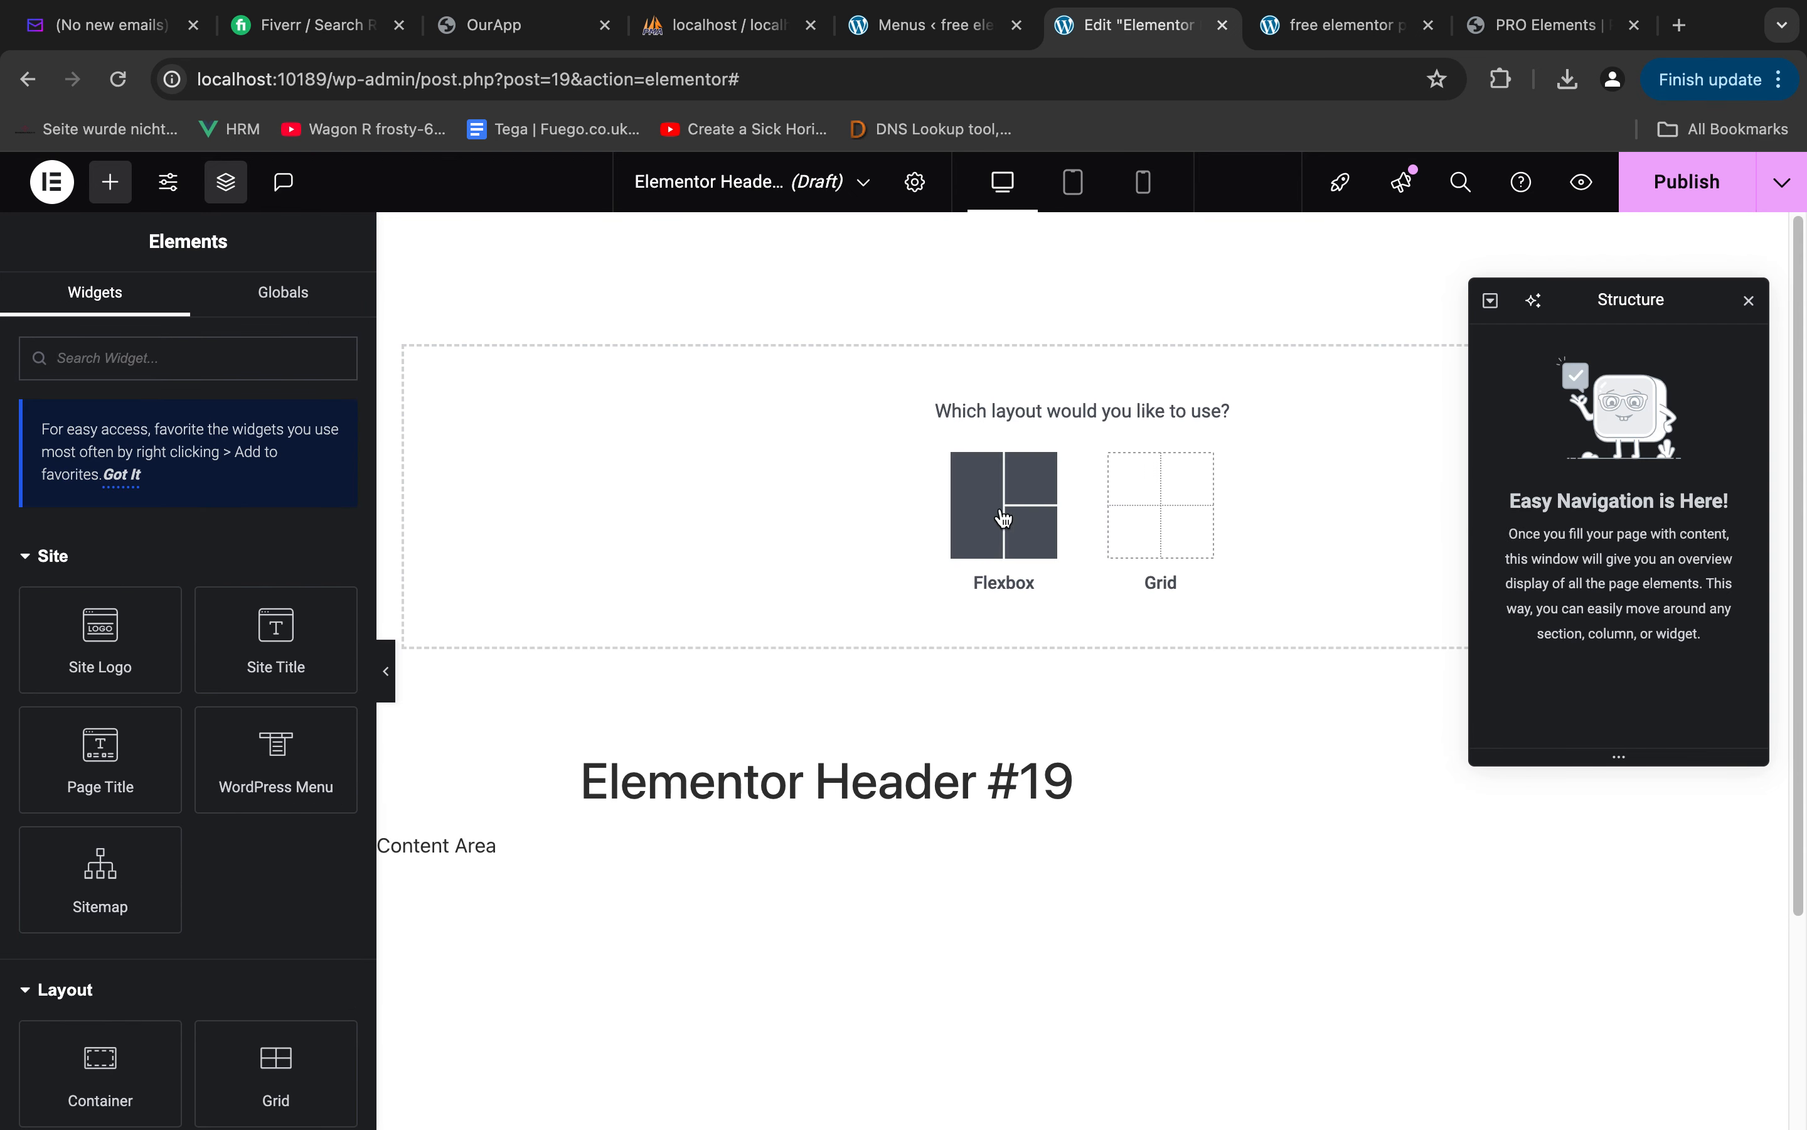
left_click(1003, 502)
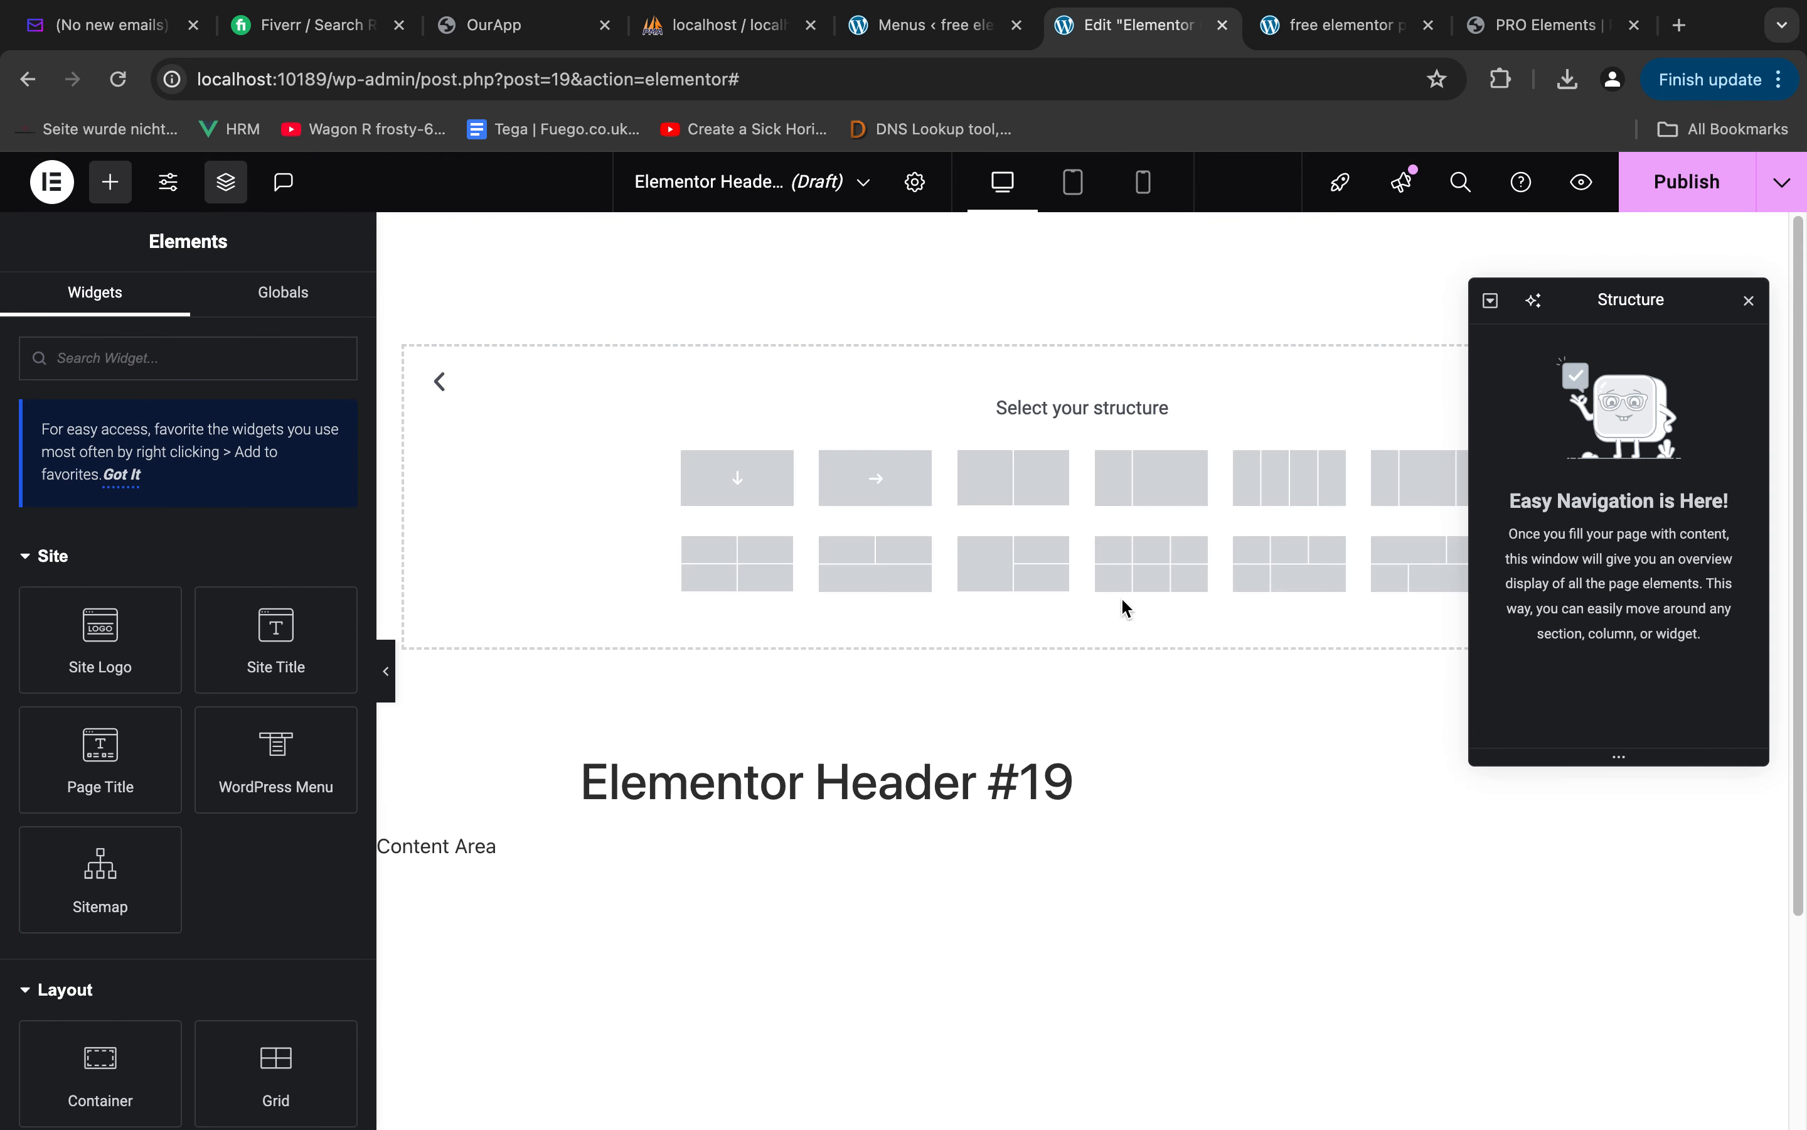
left_click(1171, 487)
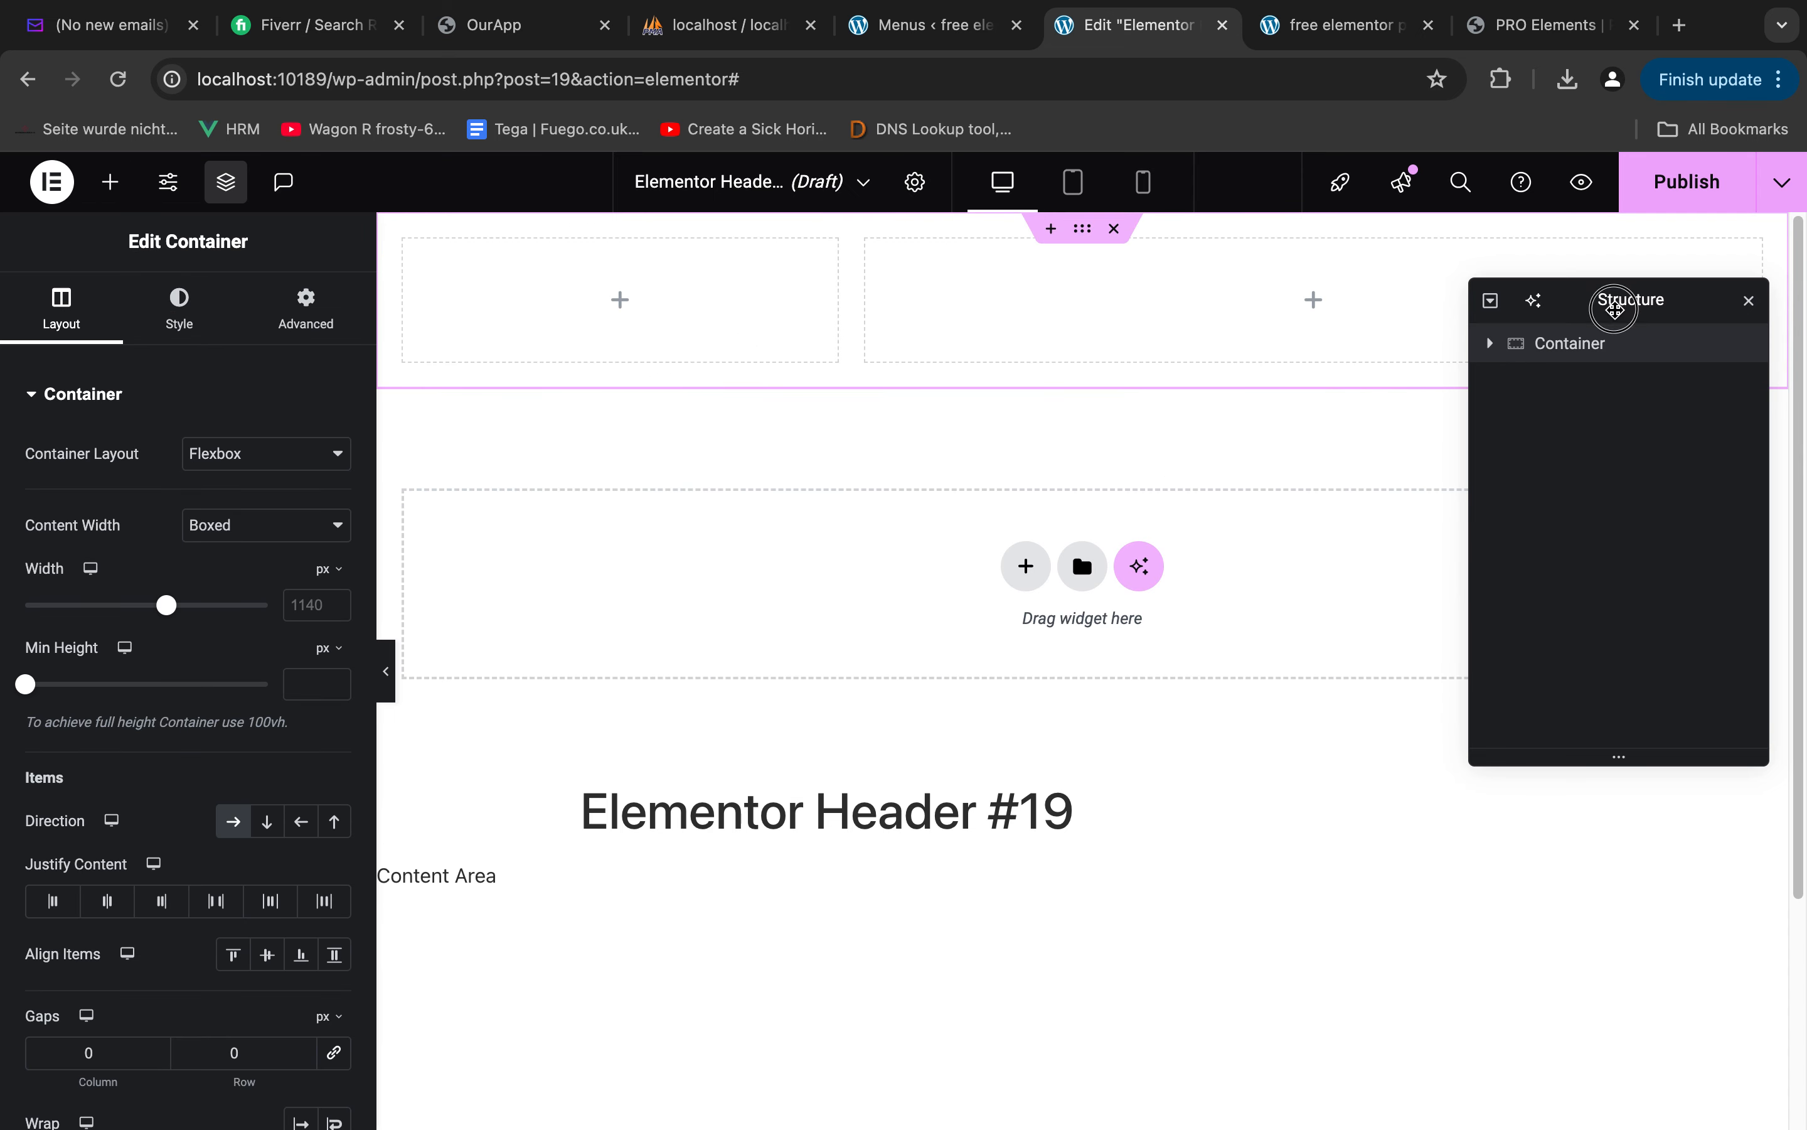
Move the Structure window clear of the header and place a Site Logo widget in the container's narrow column
left_click_drag(1615, 306, 1581, 493)
left_click(109, 182)
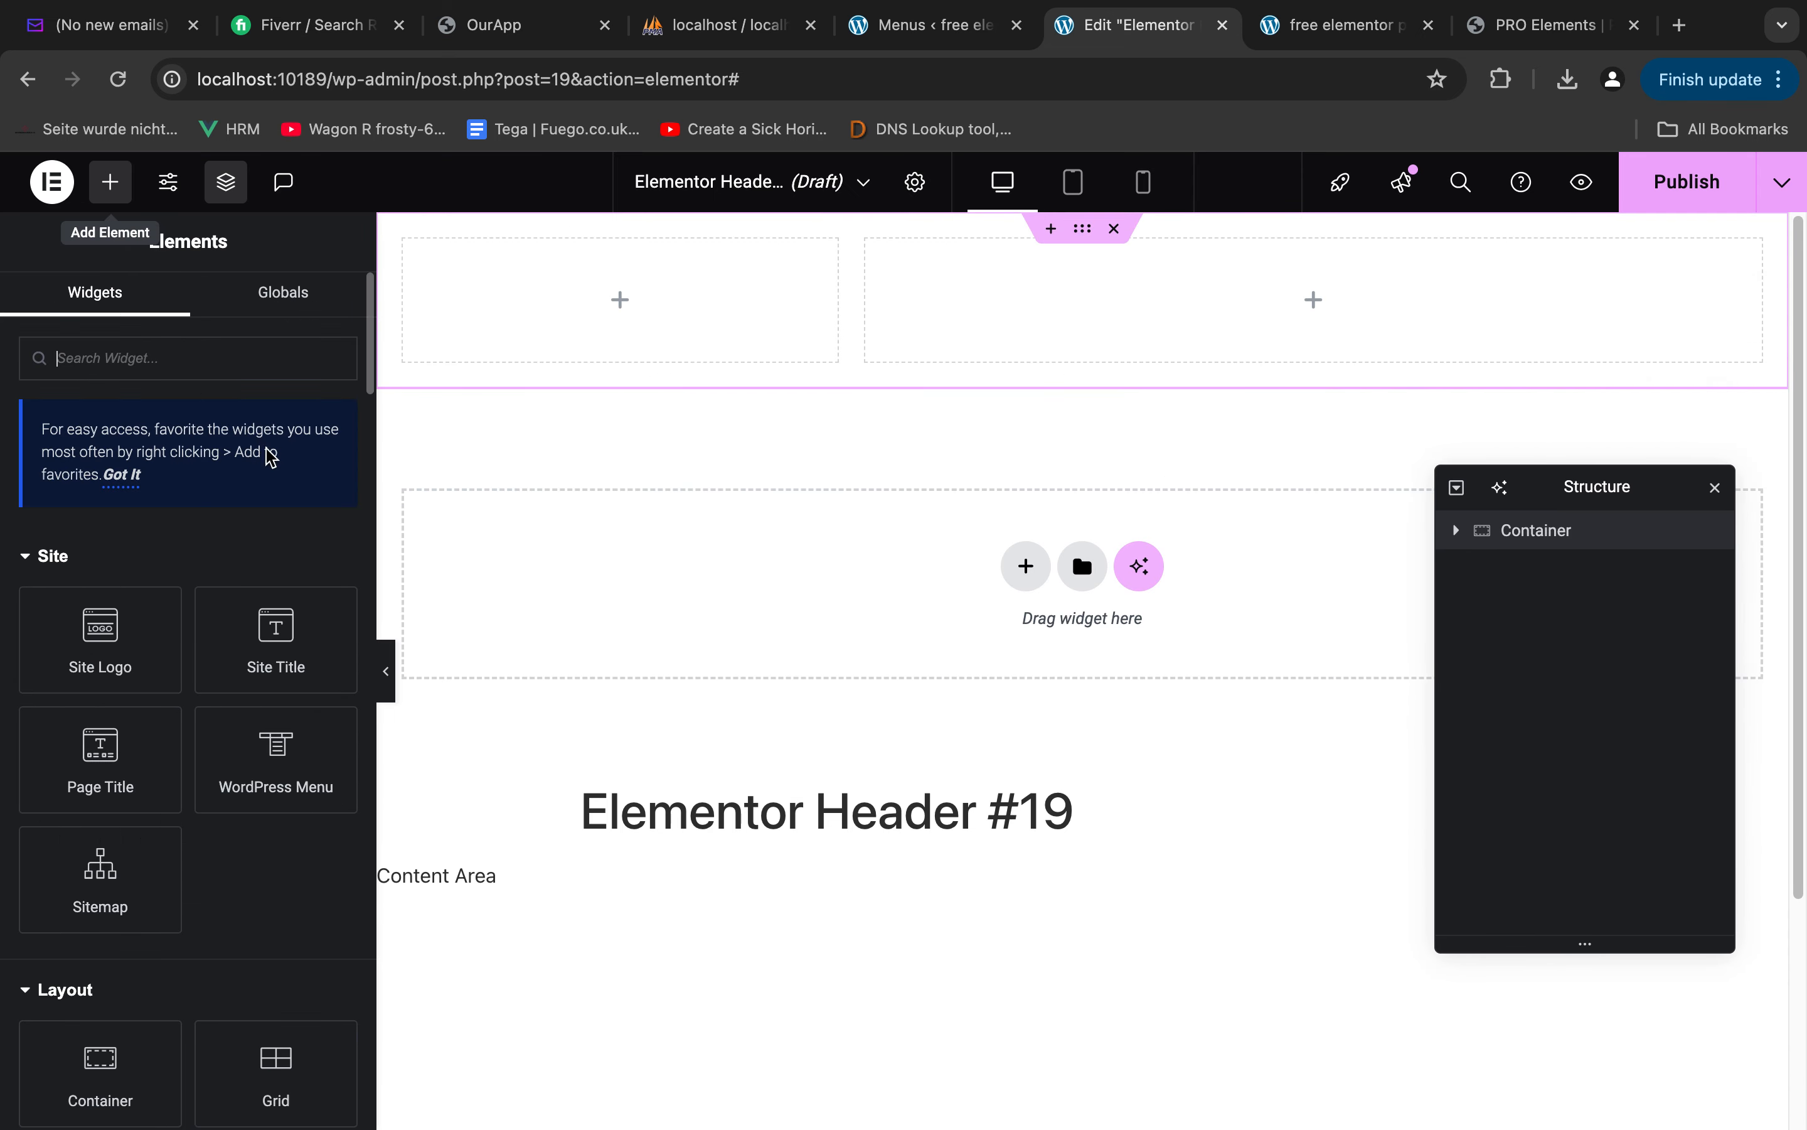
left_click_drag(126, 619, 567, 329)
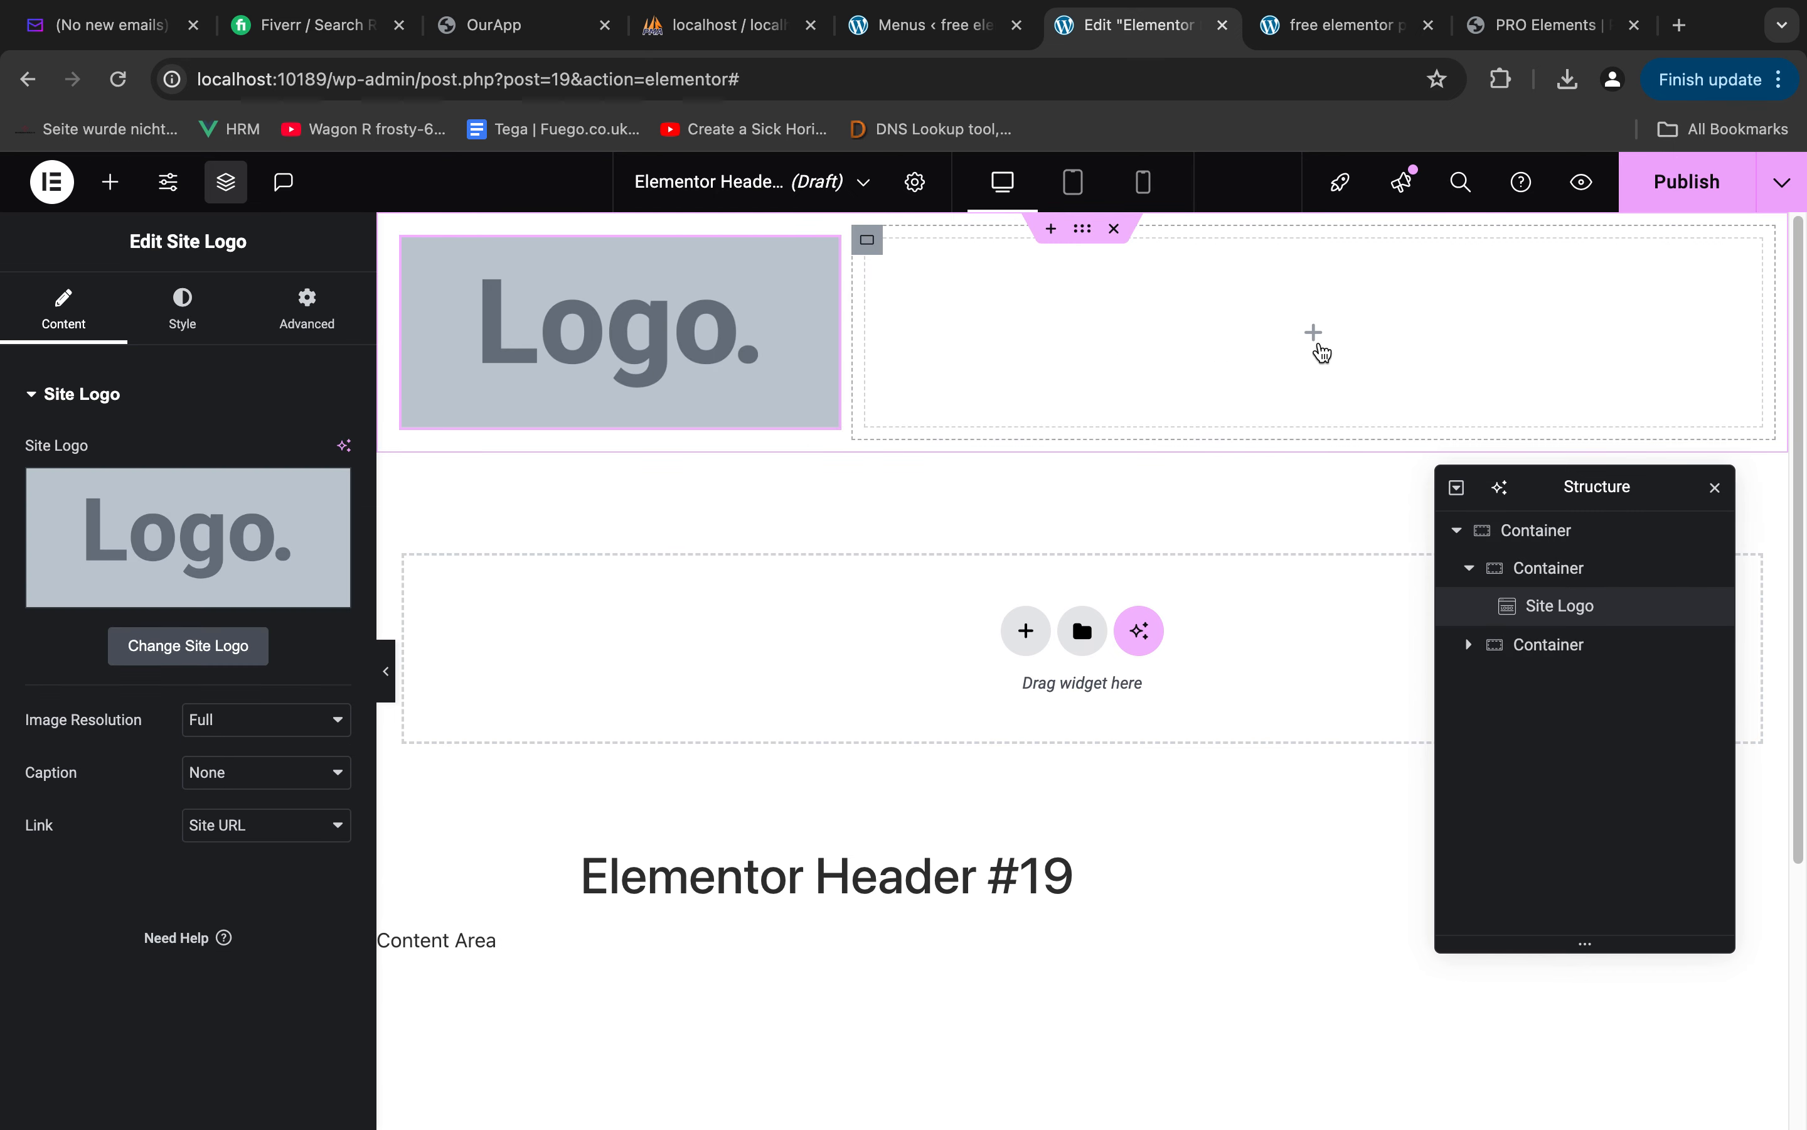
Switch to Figma and examine how the logo, Book Now button and menu are arranged in the home_02 header
left_click(1314, 332)
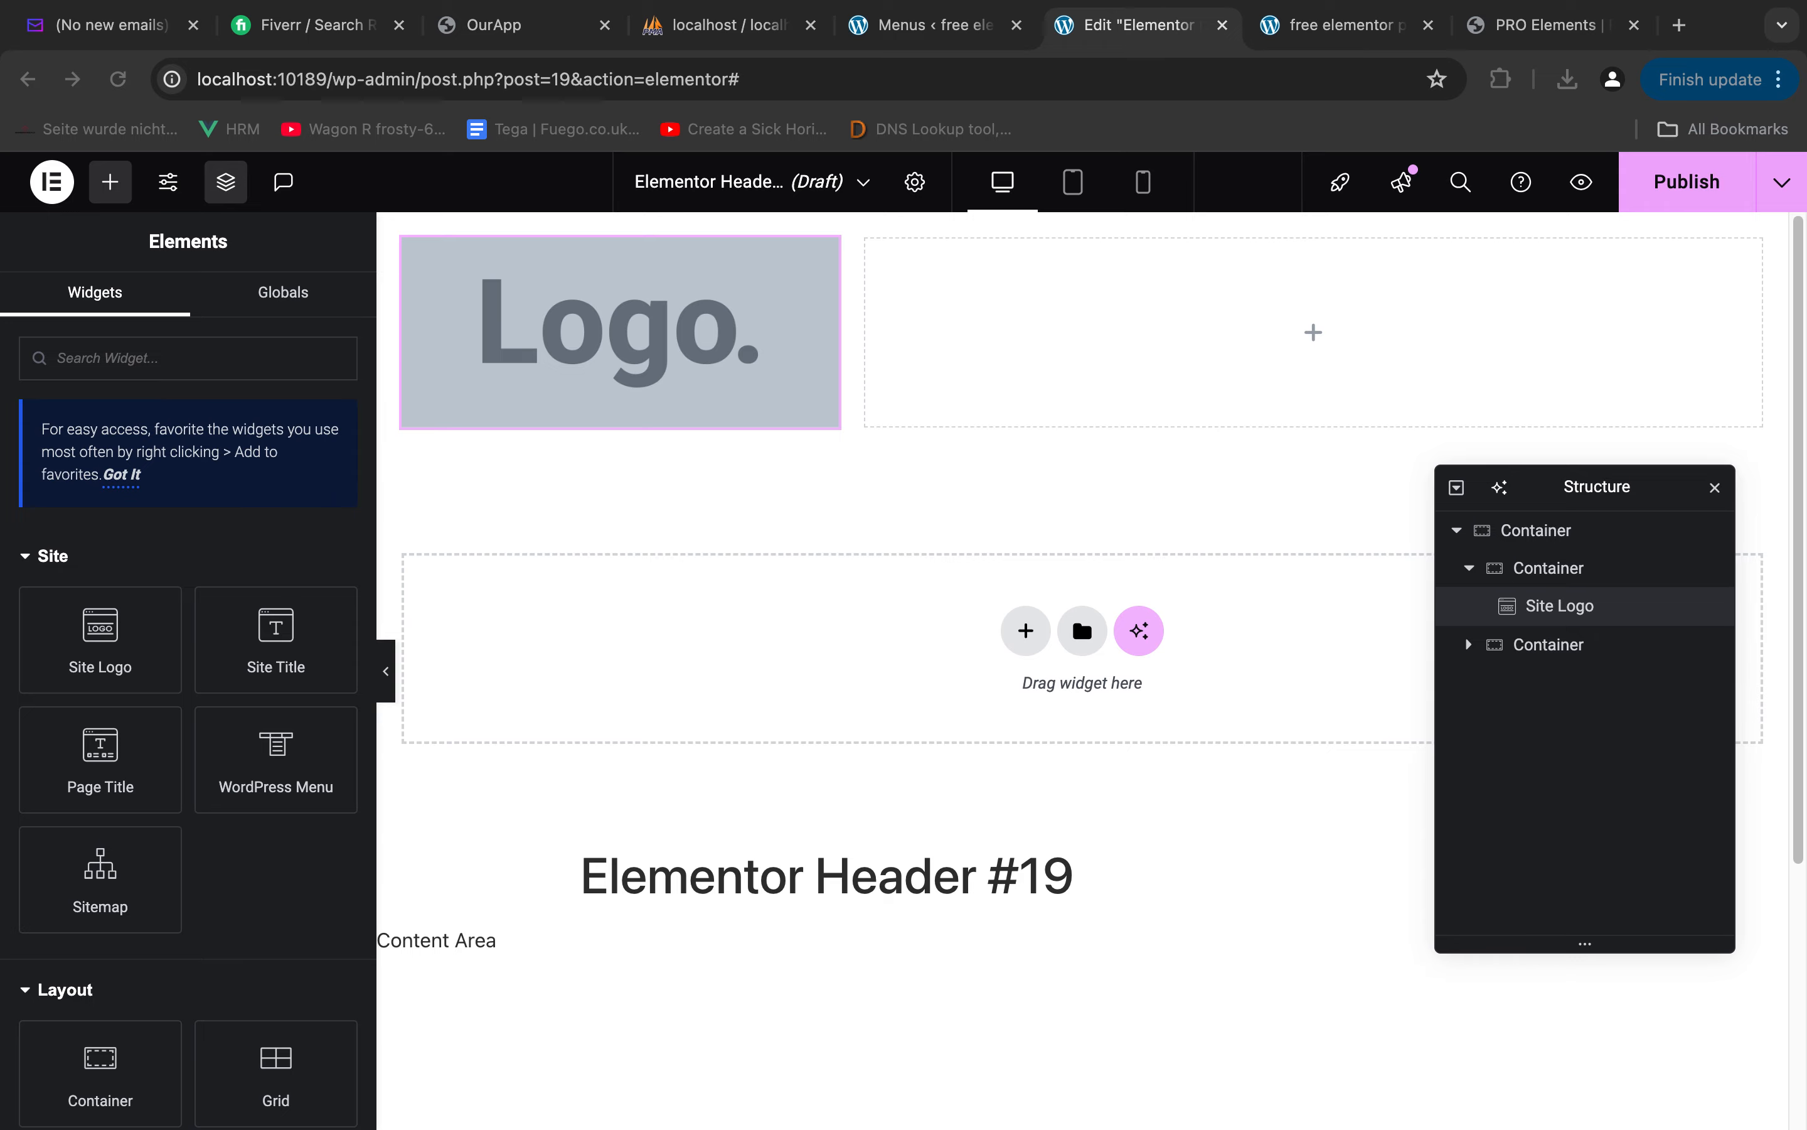
key("ctrl+Left")
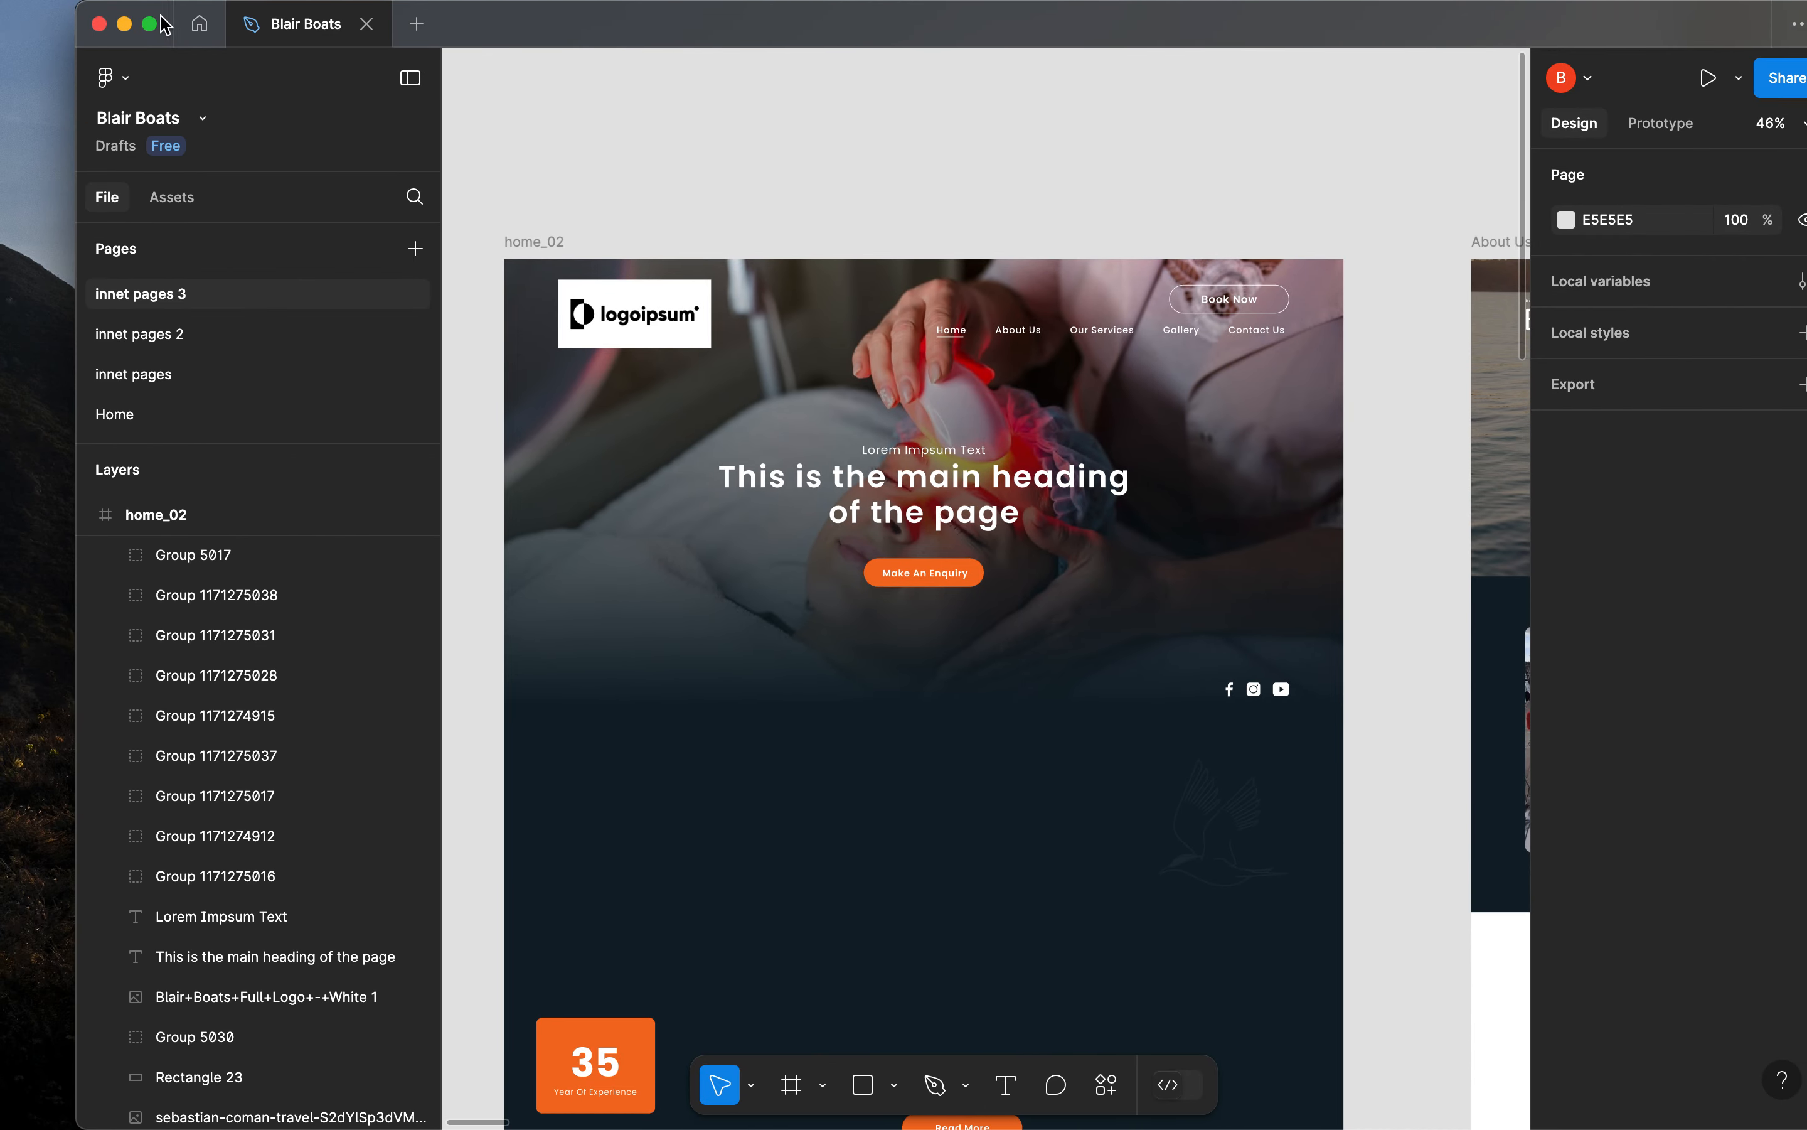
left_click(150, 25)
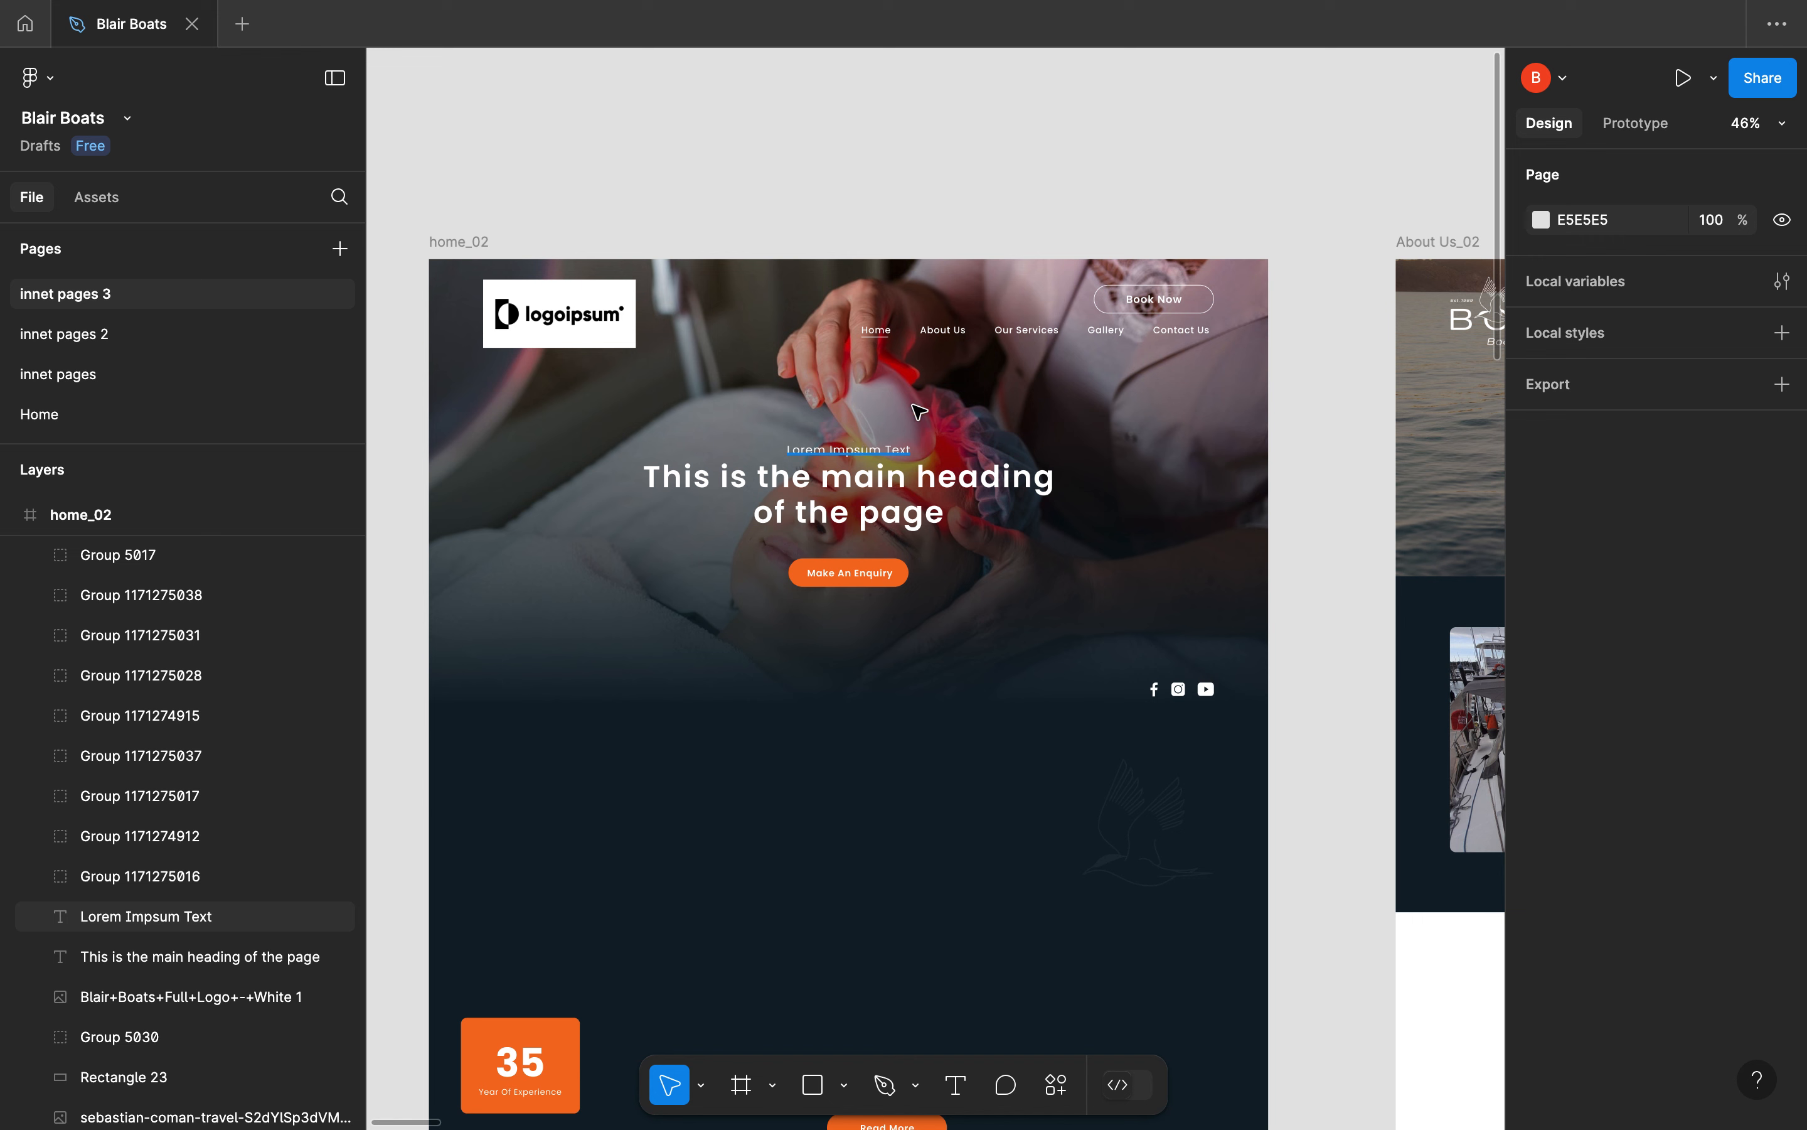
scroll(789, 365, "up", 2)
left_click_drag(827, 432, 852, 392)
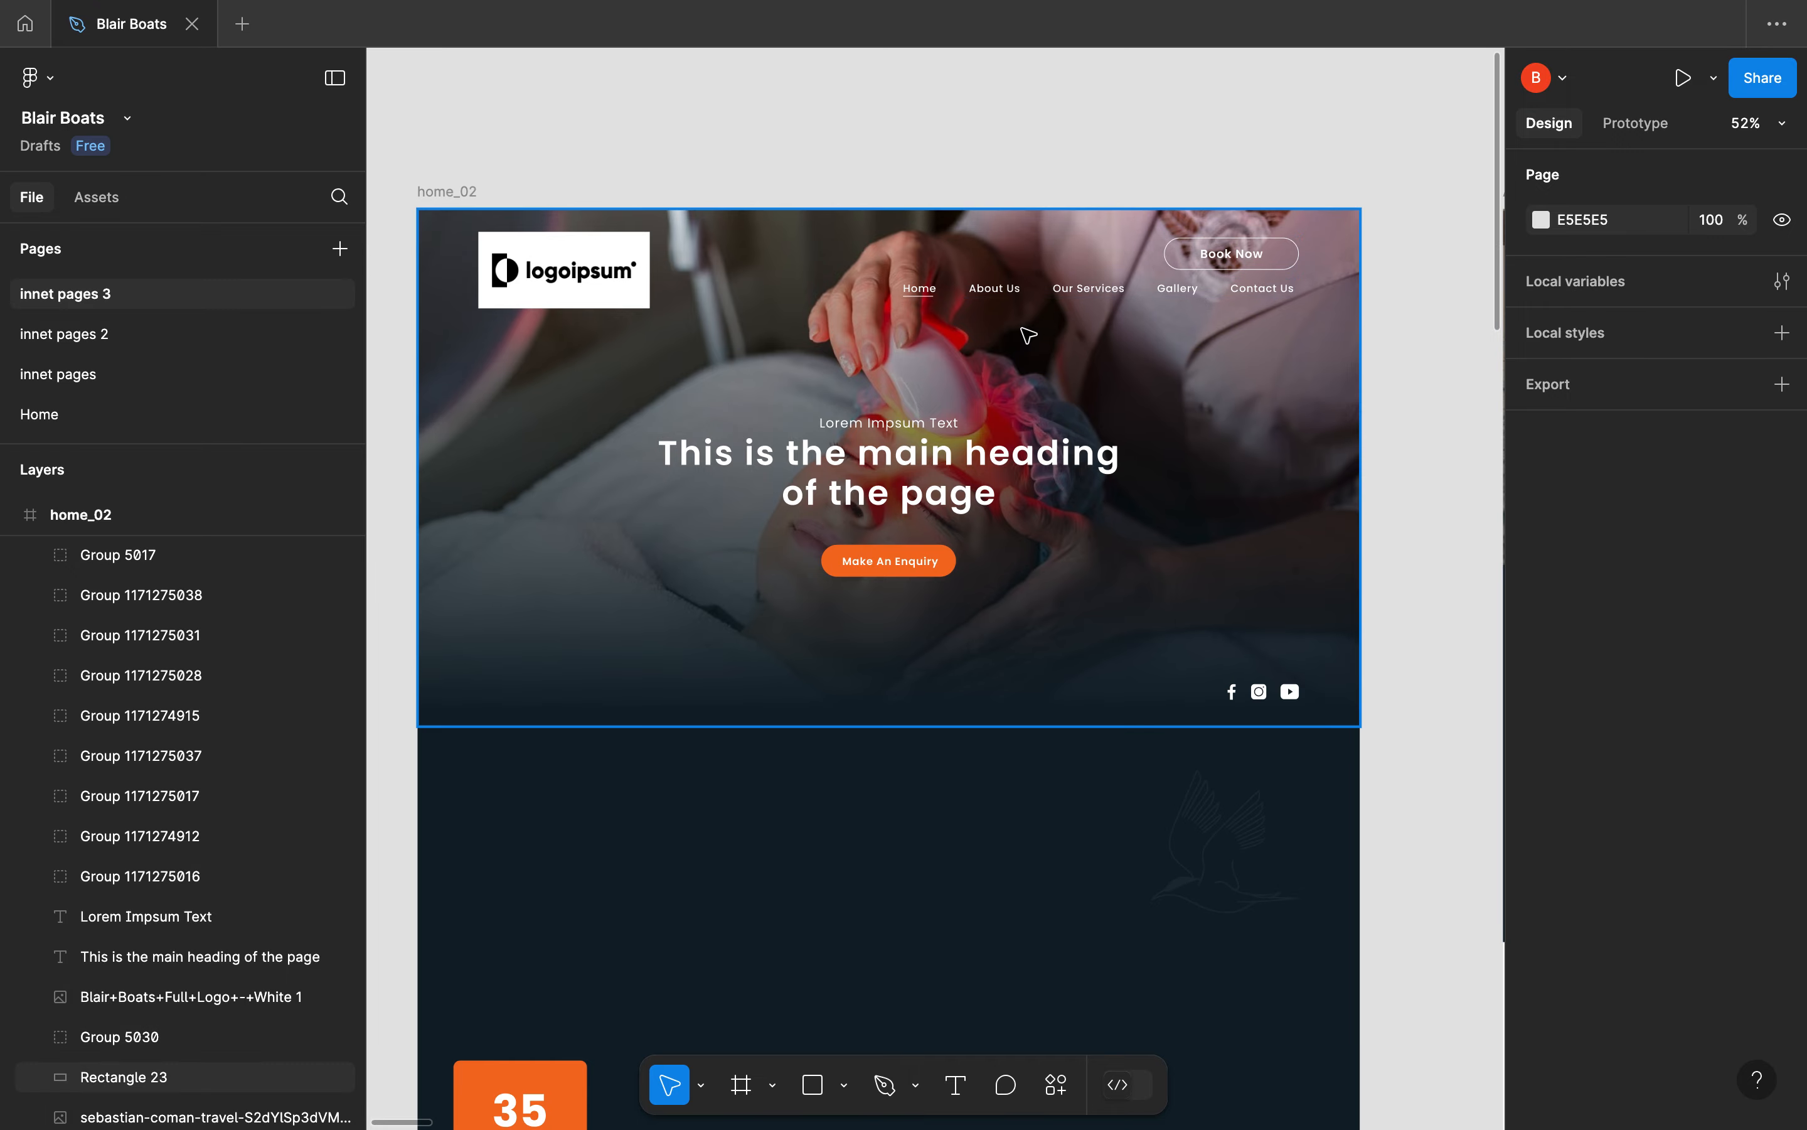
key("ctrl+Right")
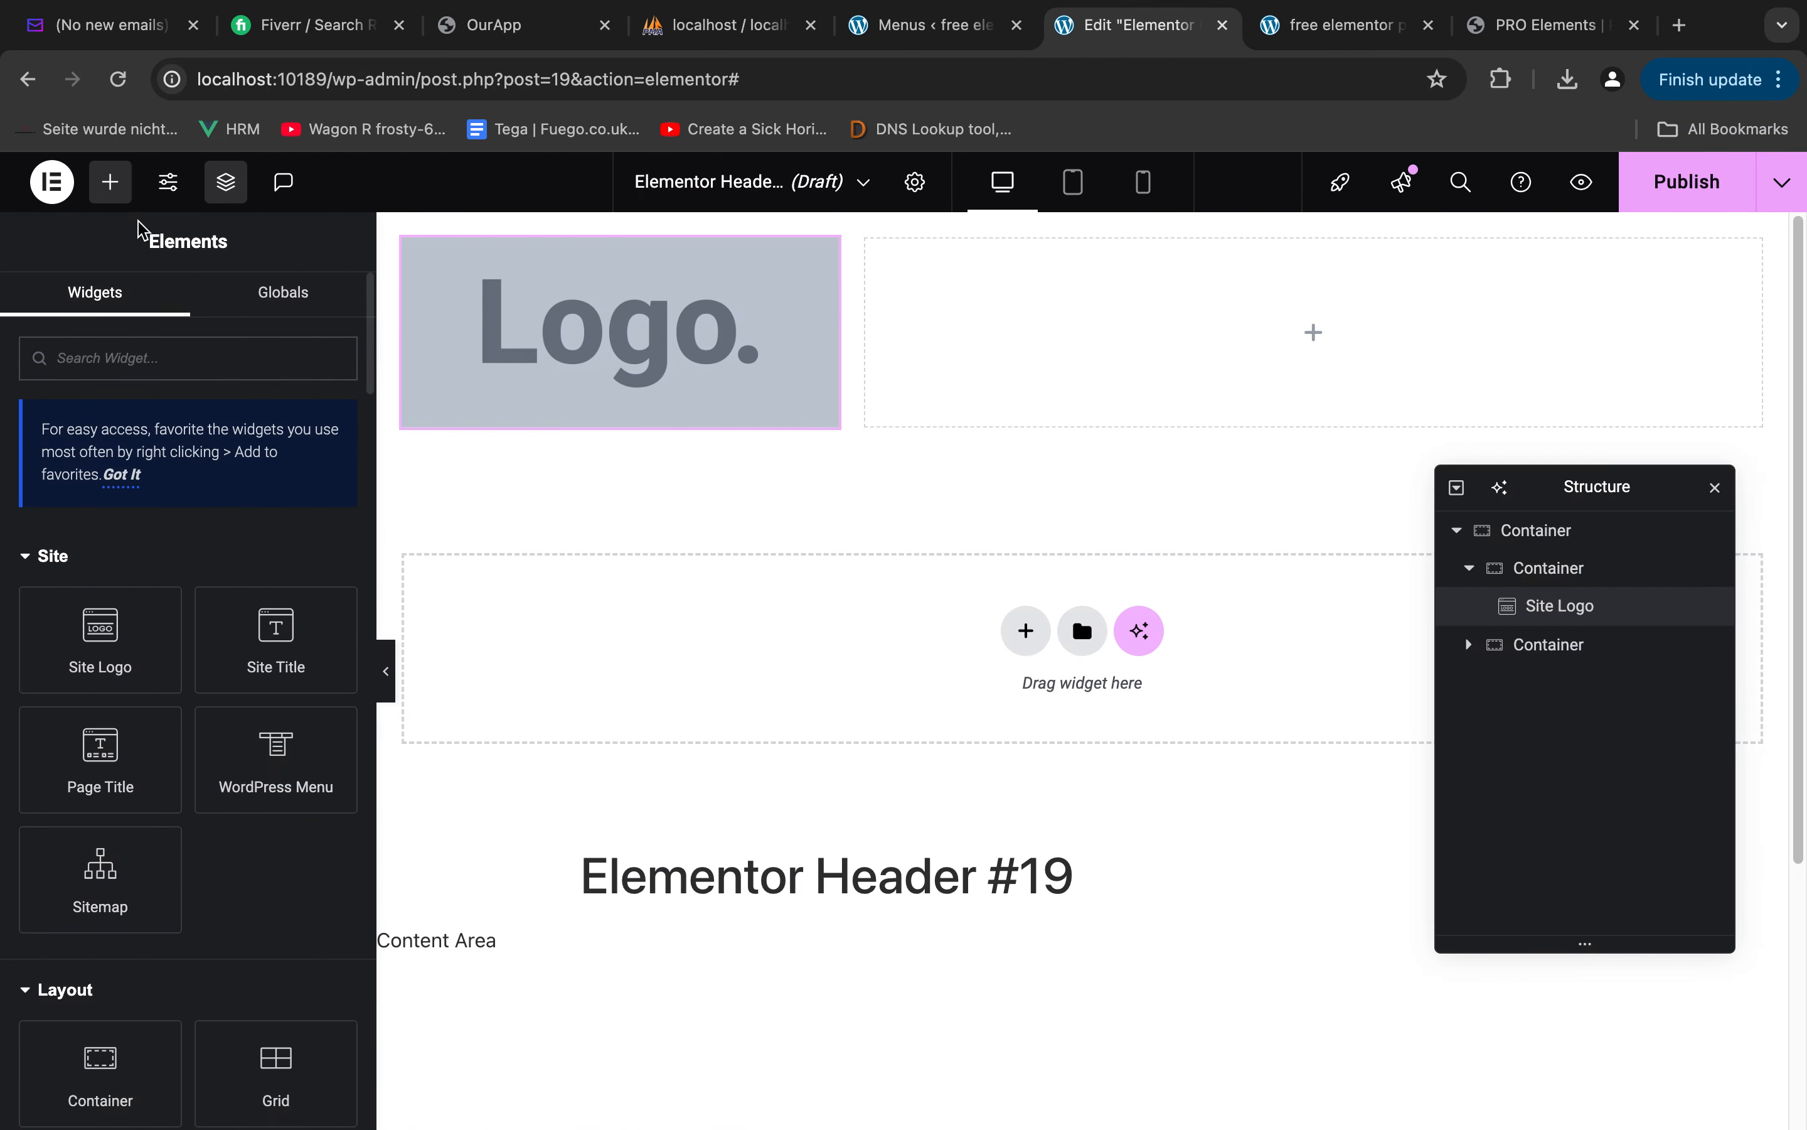
Place a nested container in the header's wide column with a Button widget above it, and align the column's items to End
left_click_drag(102, 1039, 1236, 352)
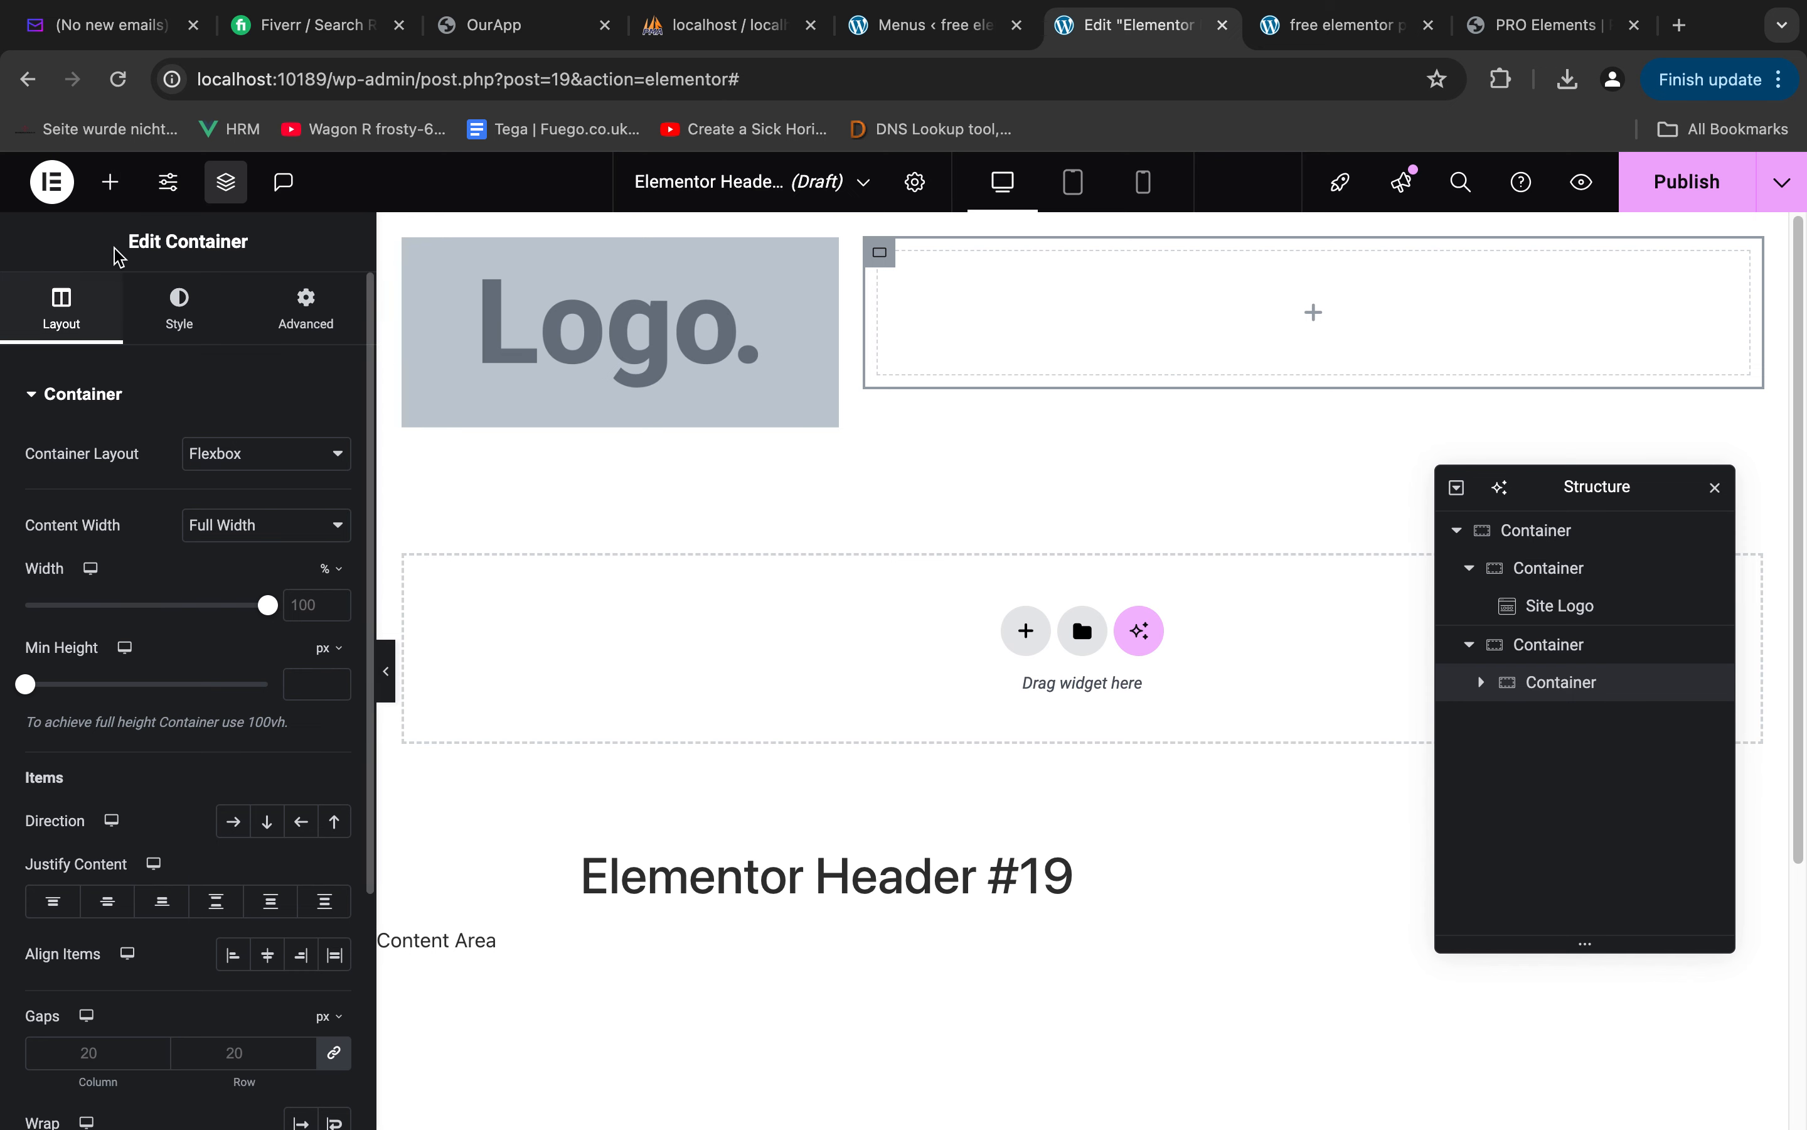
left_click(112, 183)
type("but")
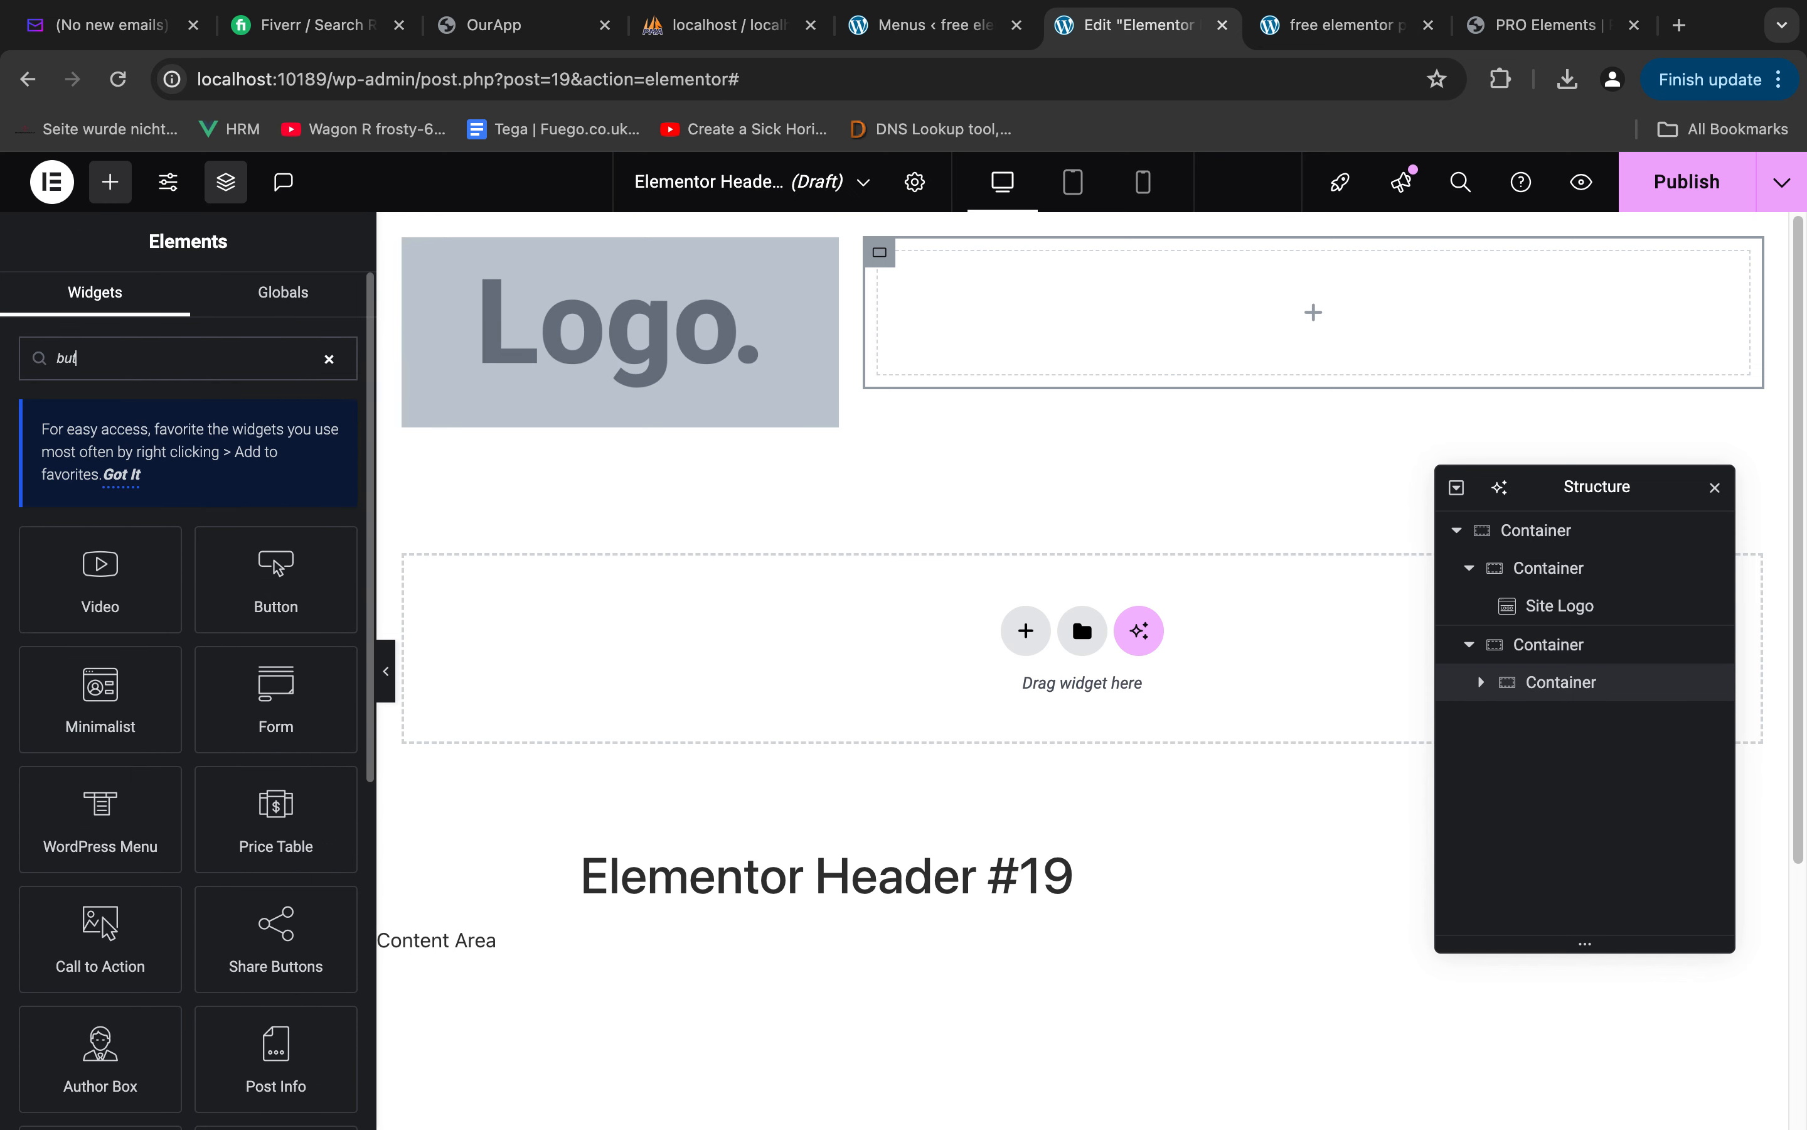
type("on")
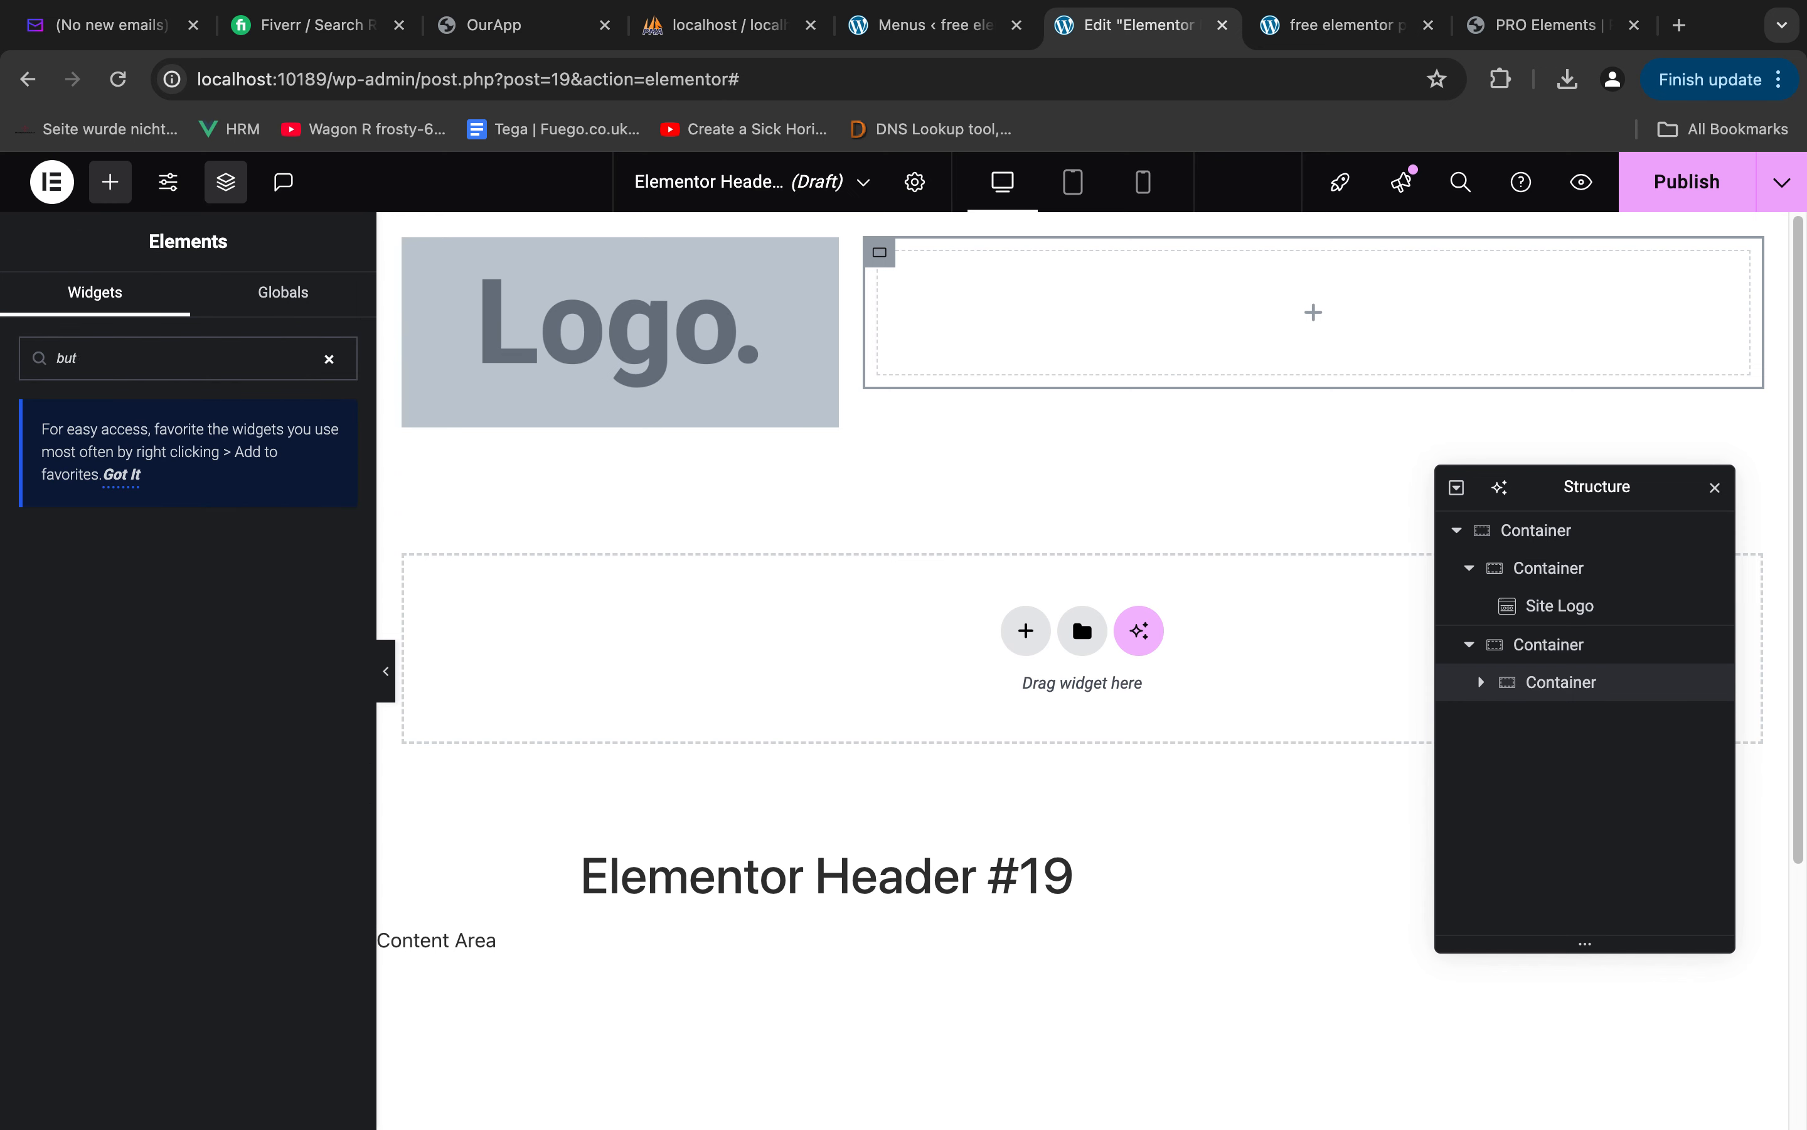
type("t")
left_click_drag(100, 583, 1329, 247)
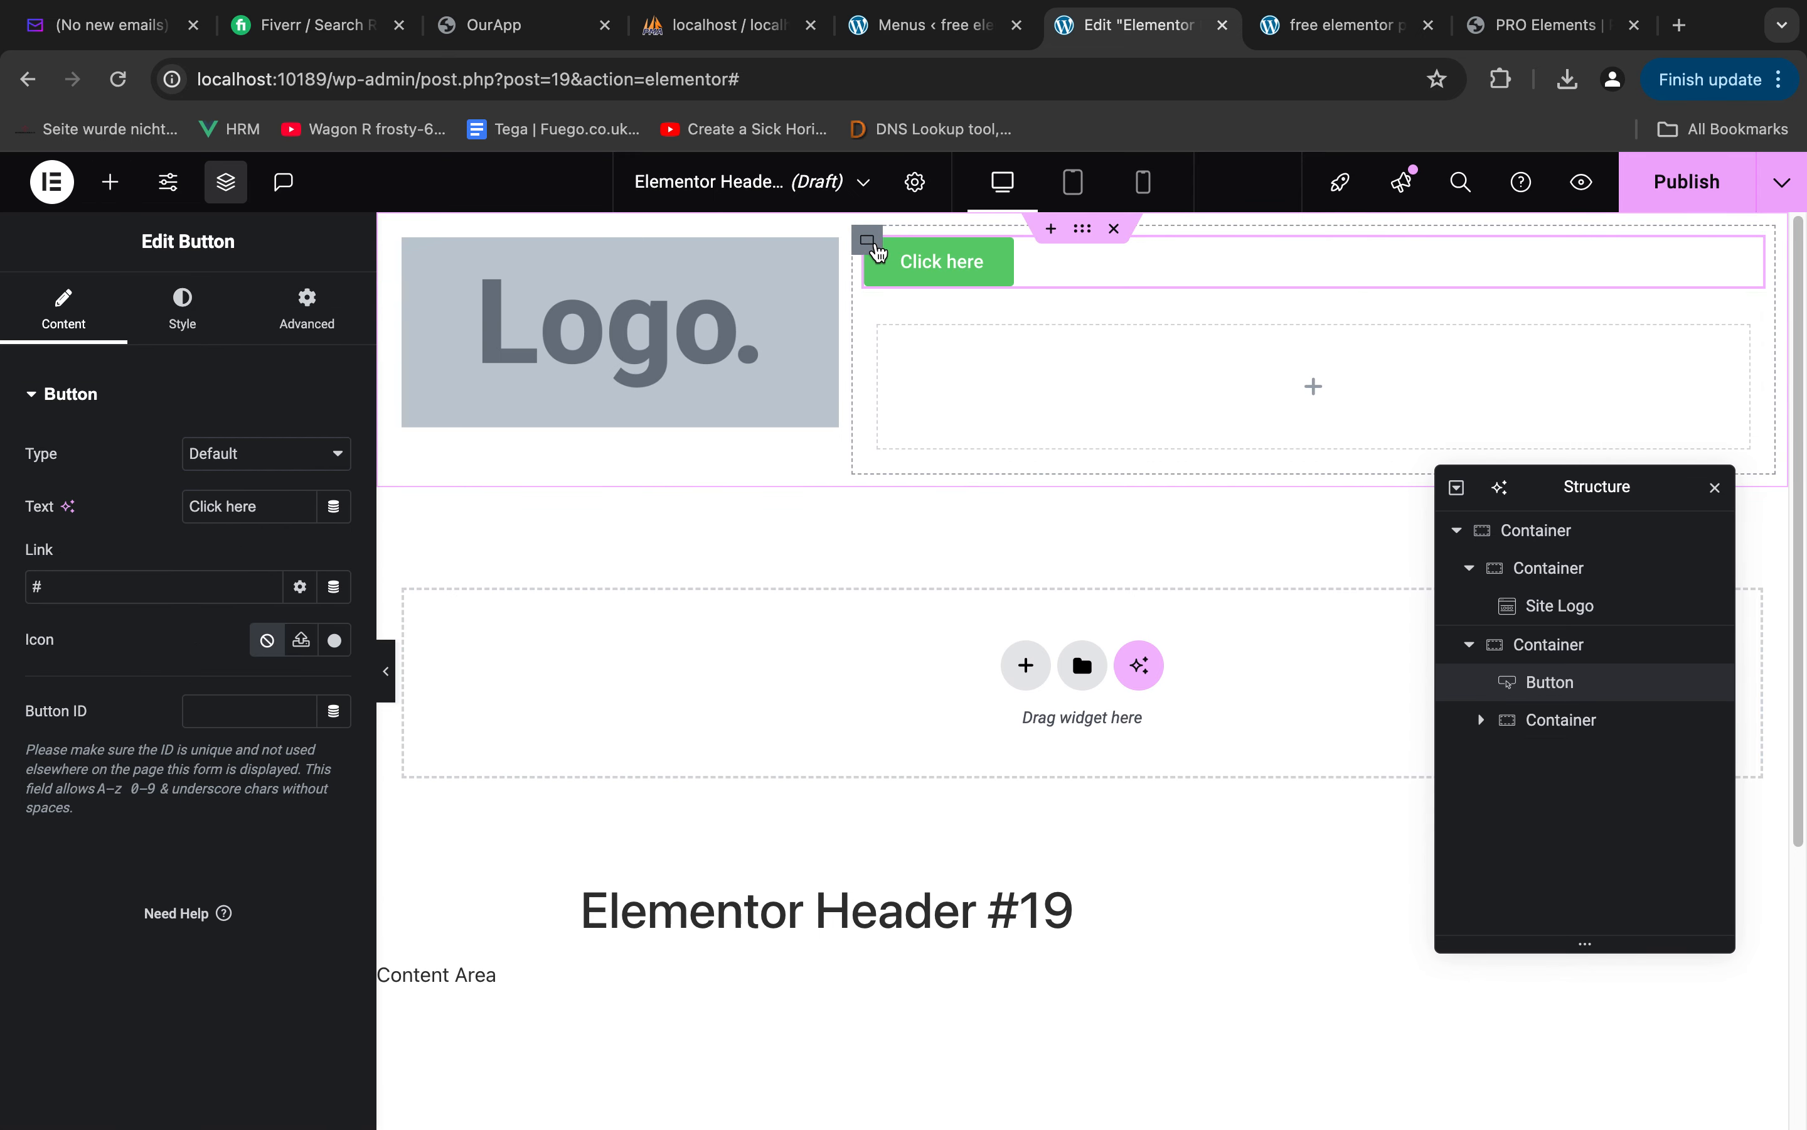
left_click(872, 245)
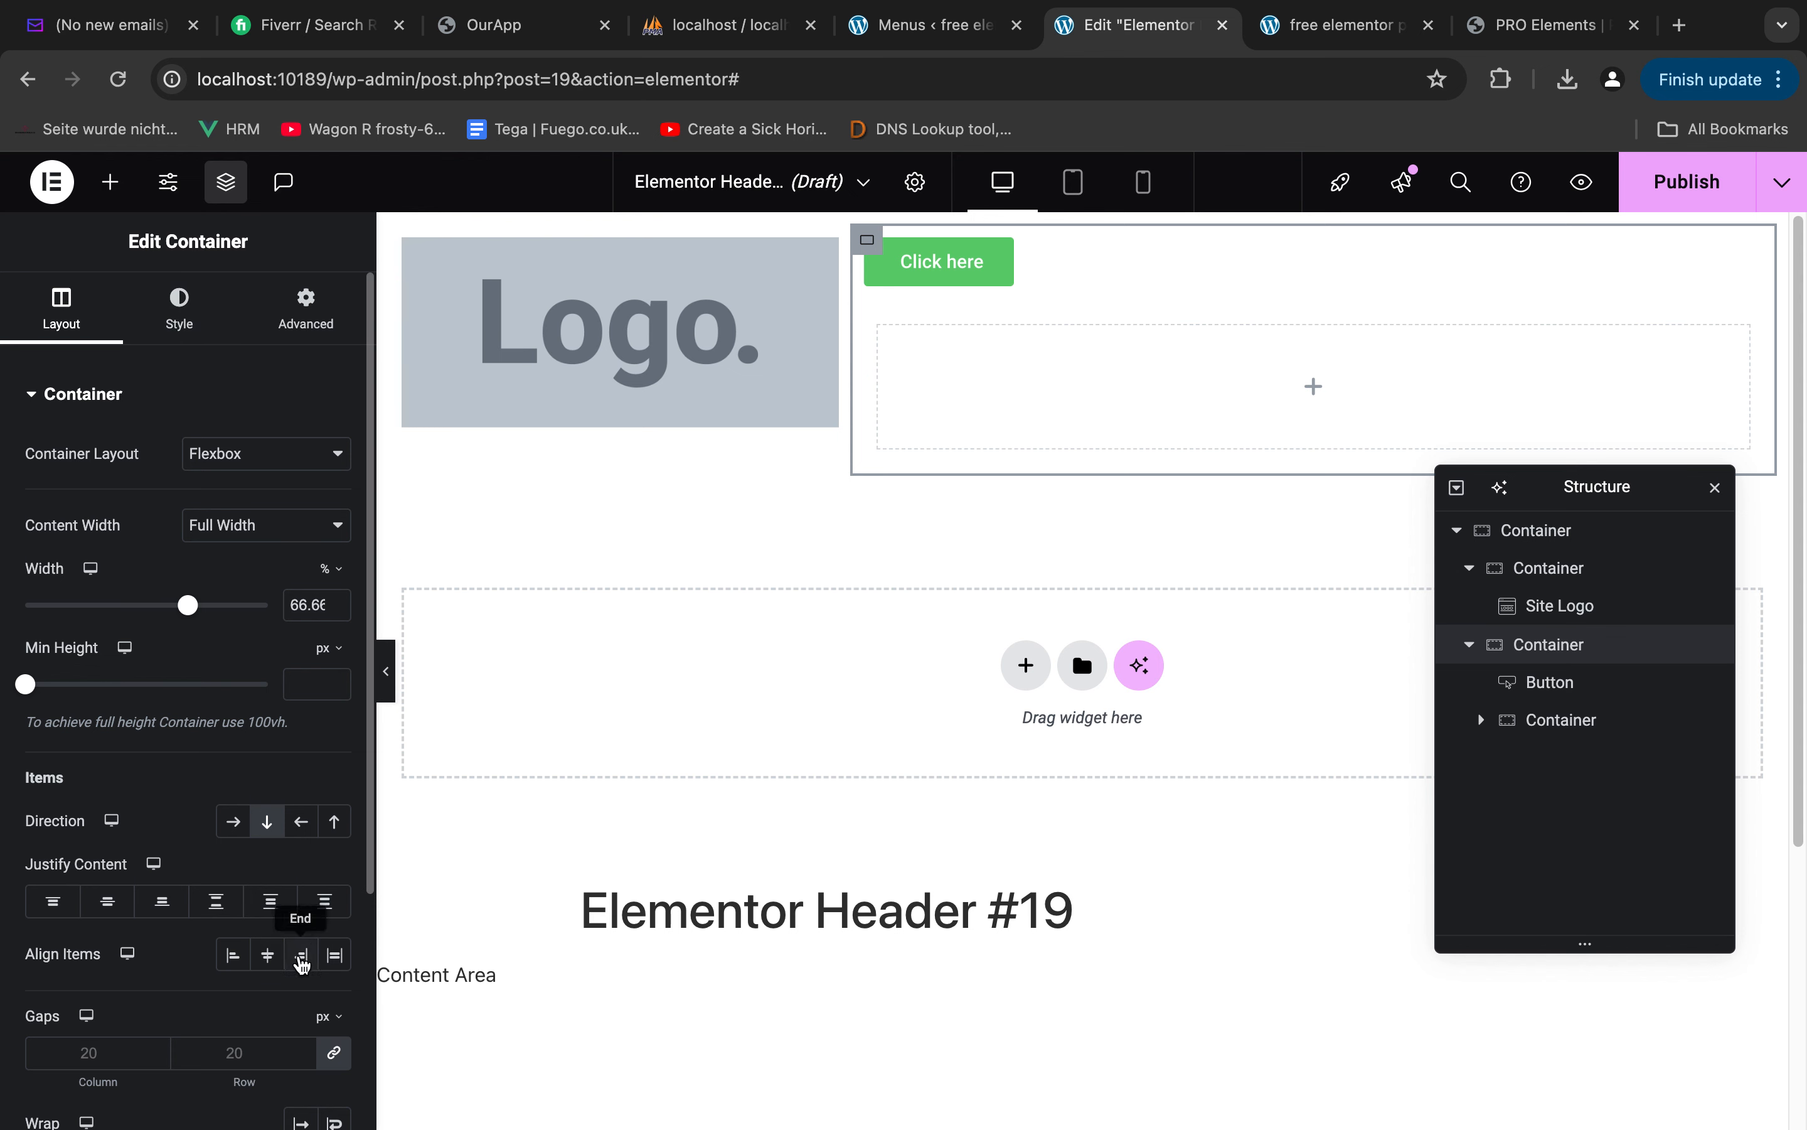
left_click(301, 954)
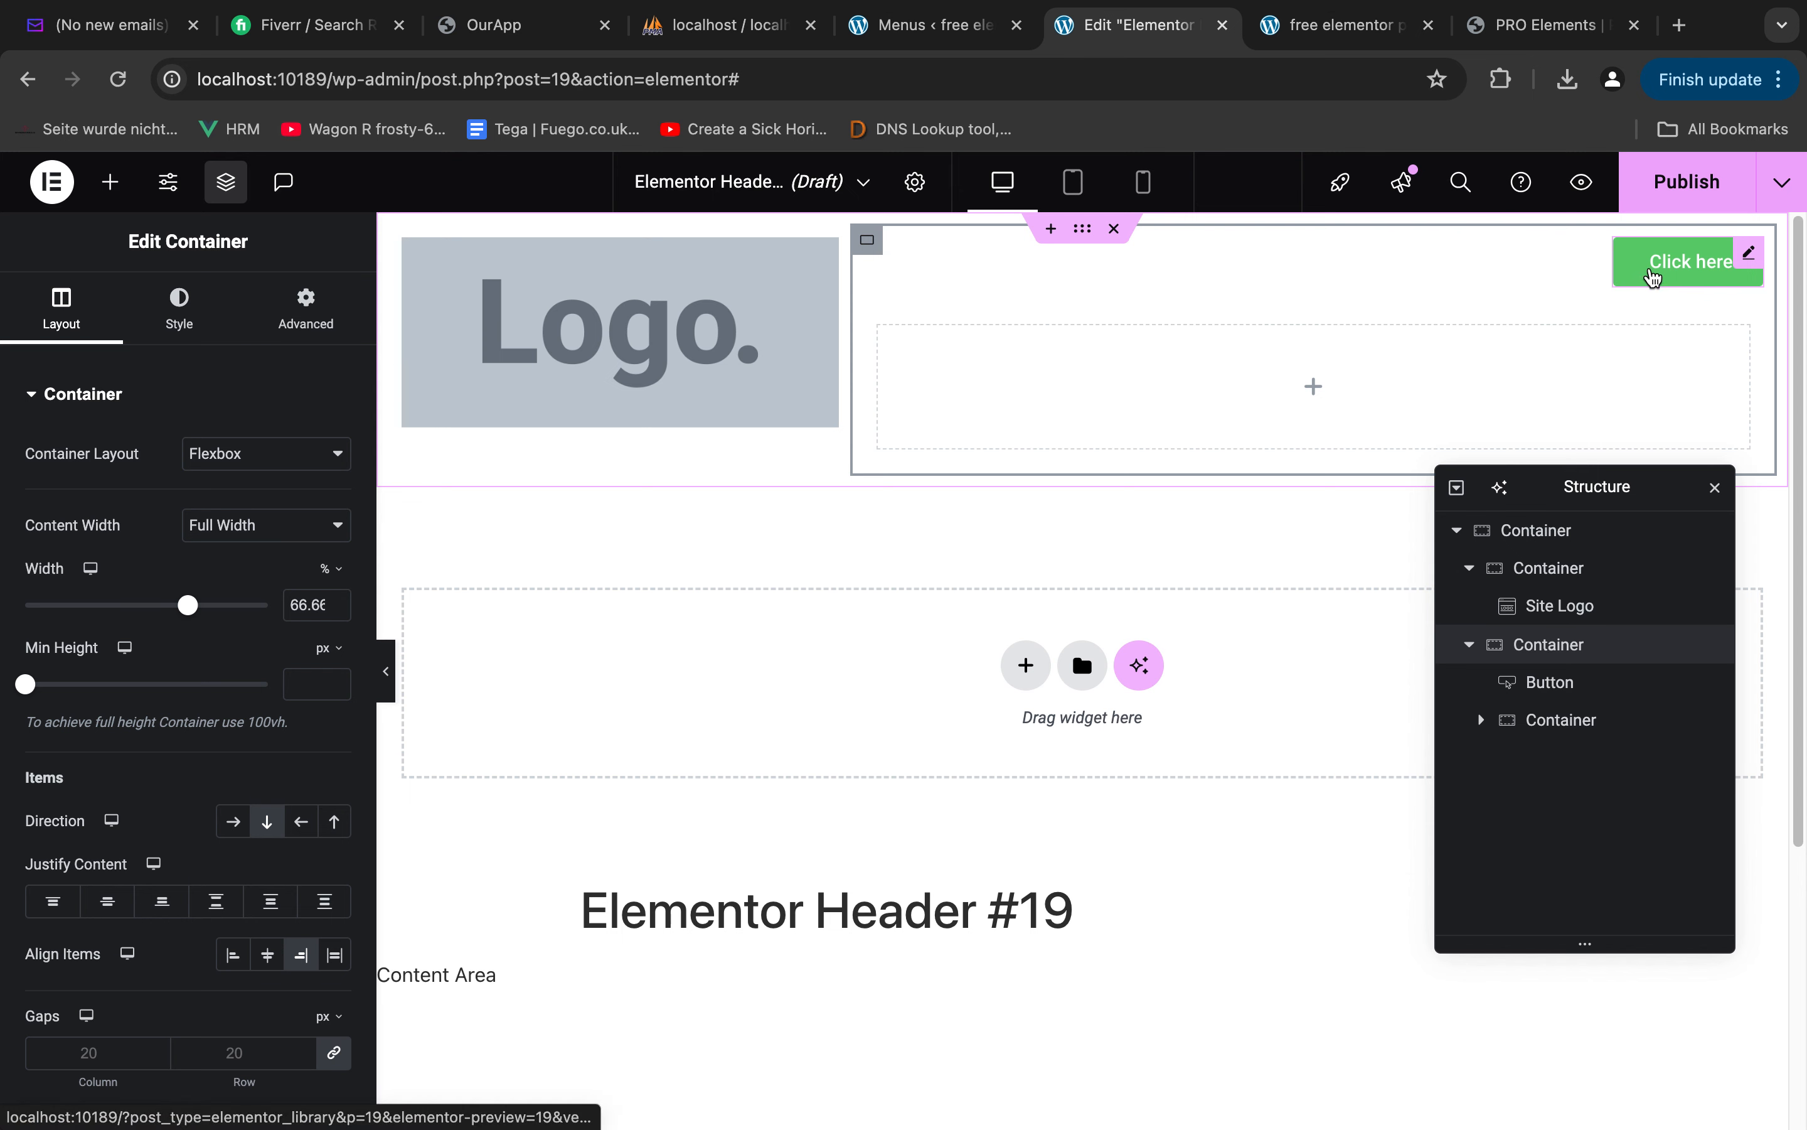
Find the WordPress Menu widget and place it in the nested container below the button, keeping Main Menu as its menu
left_click(1316, 390)
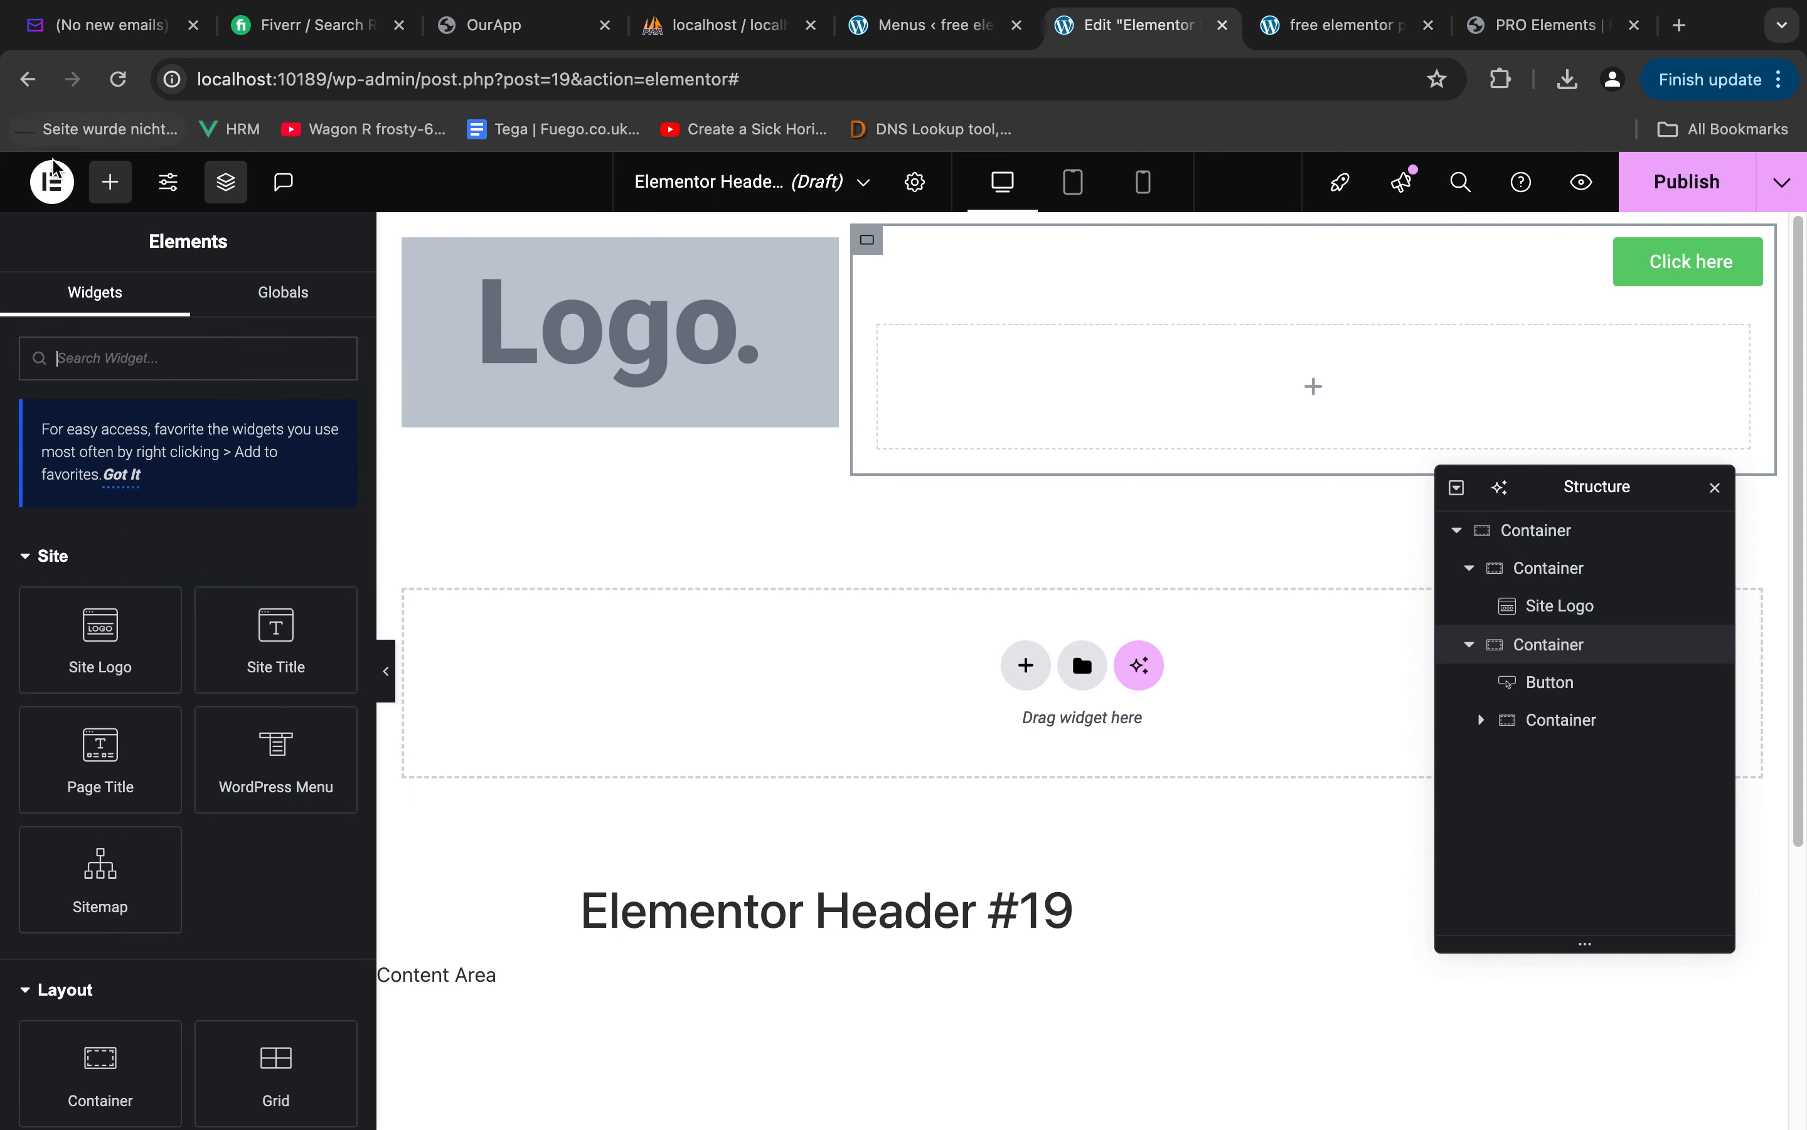
scroll(187, 709, "down", 5)
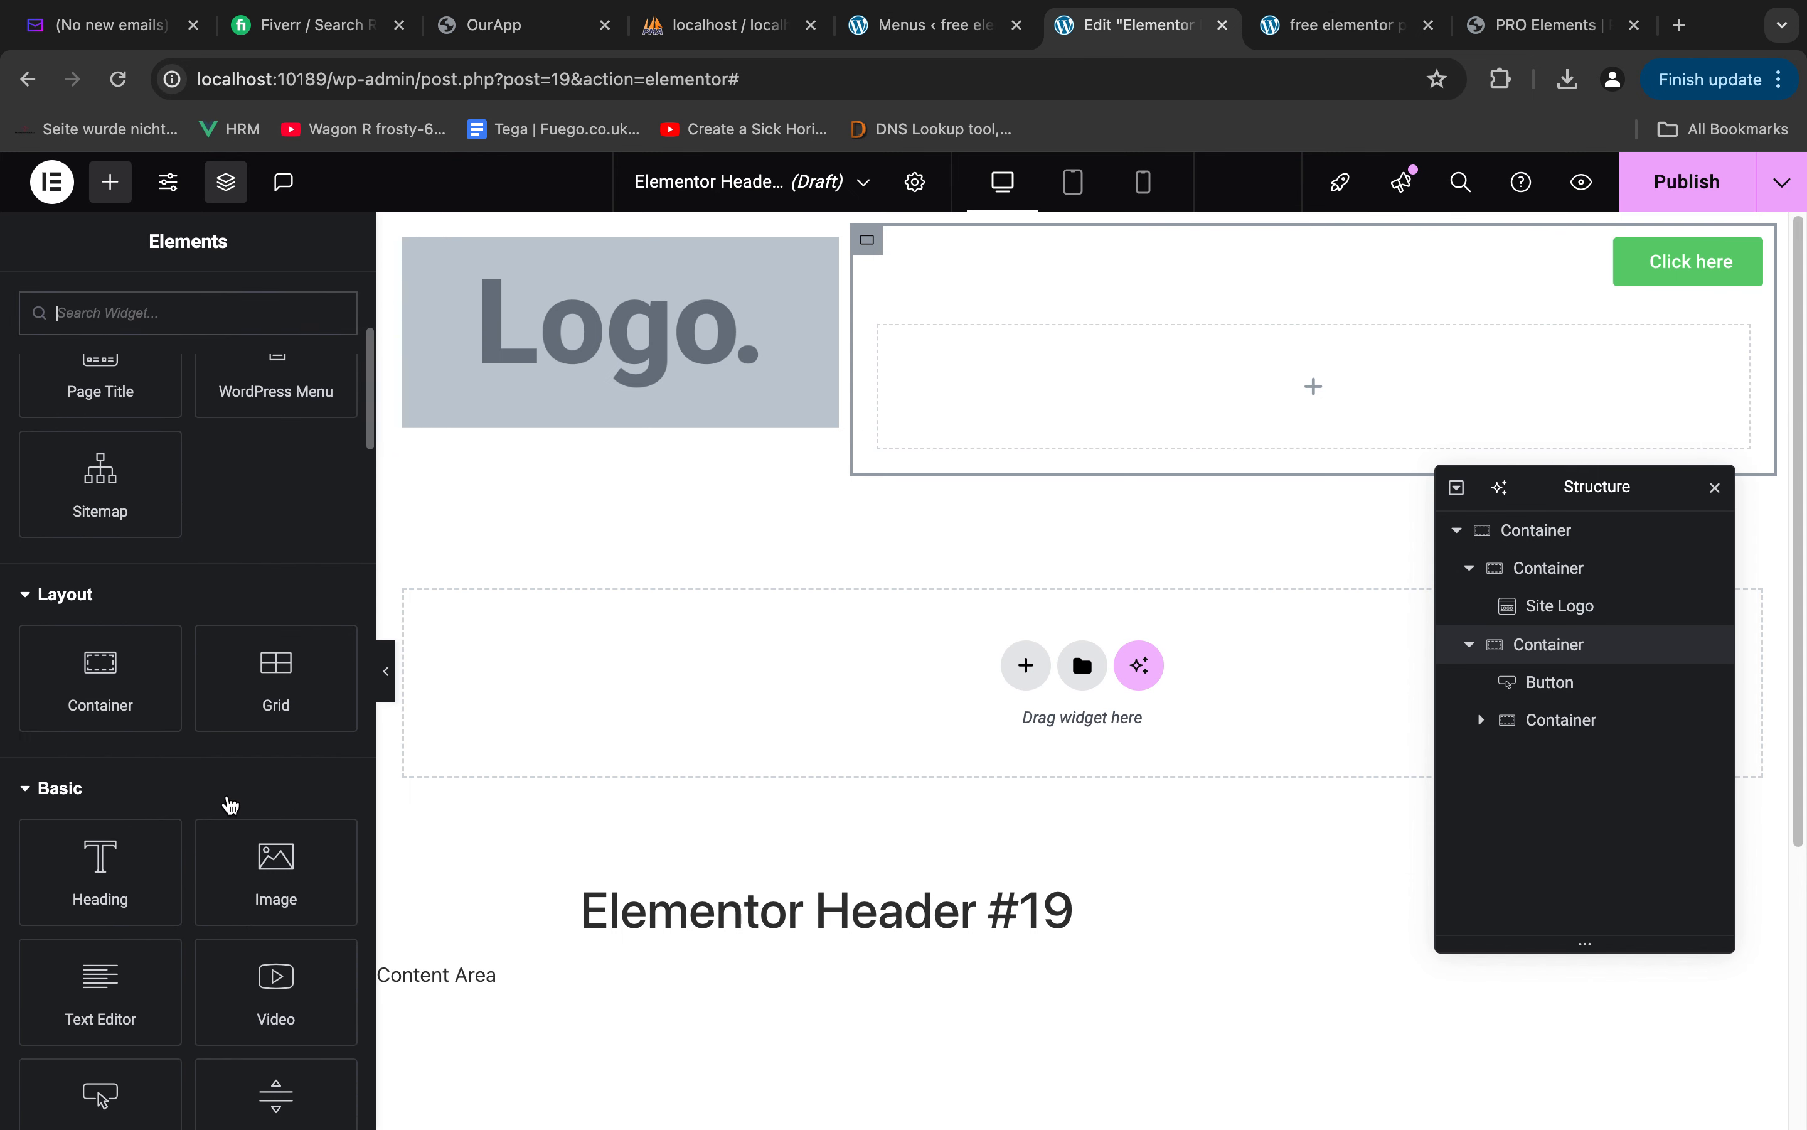
scroll(135, 389, "up", 8)
left_click(124, 338)
type("menu")
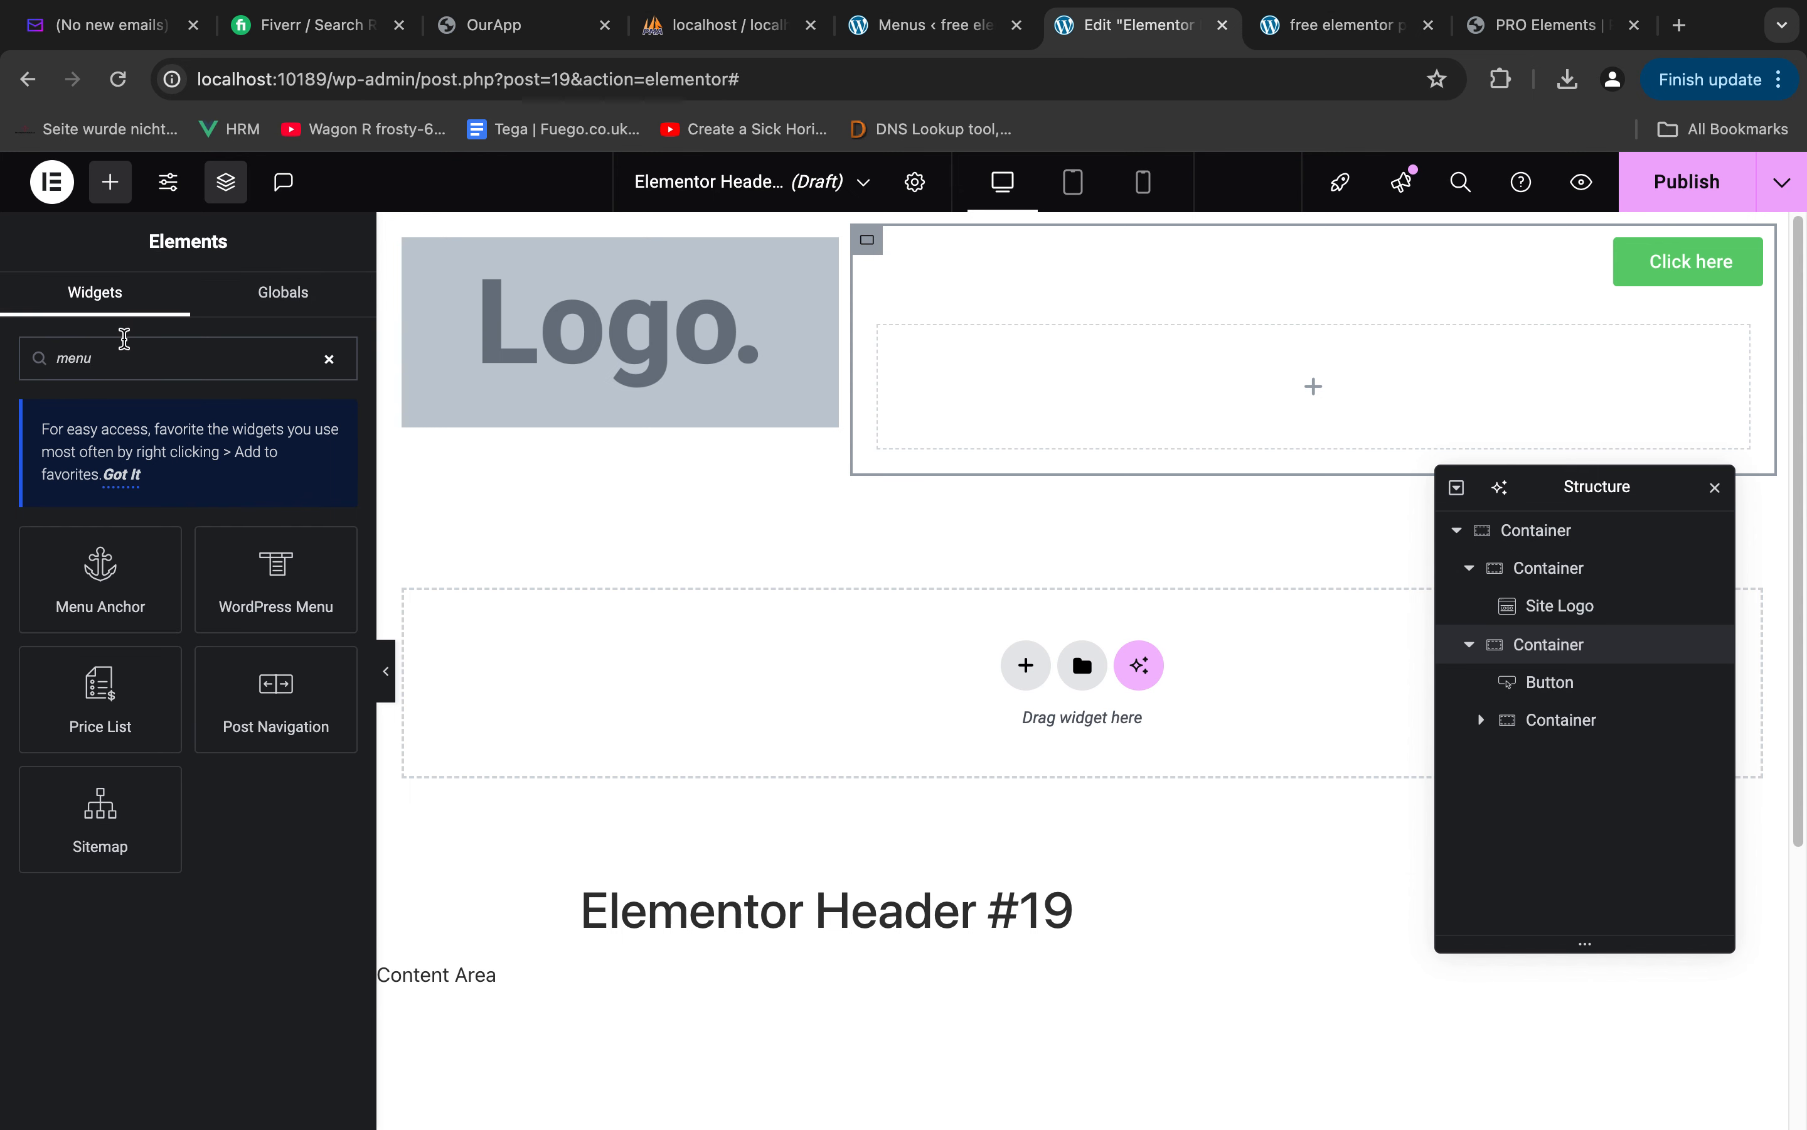
left_click_drag(285, 586, 1389, 366)
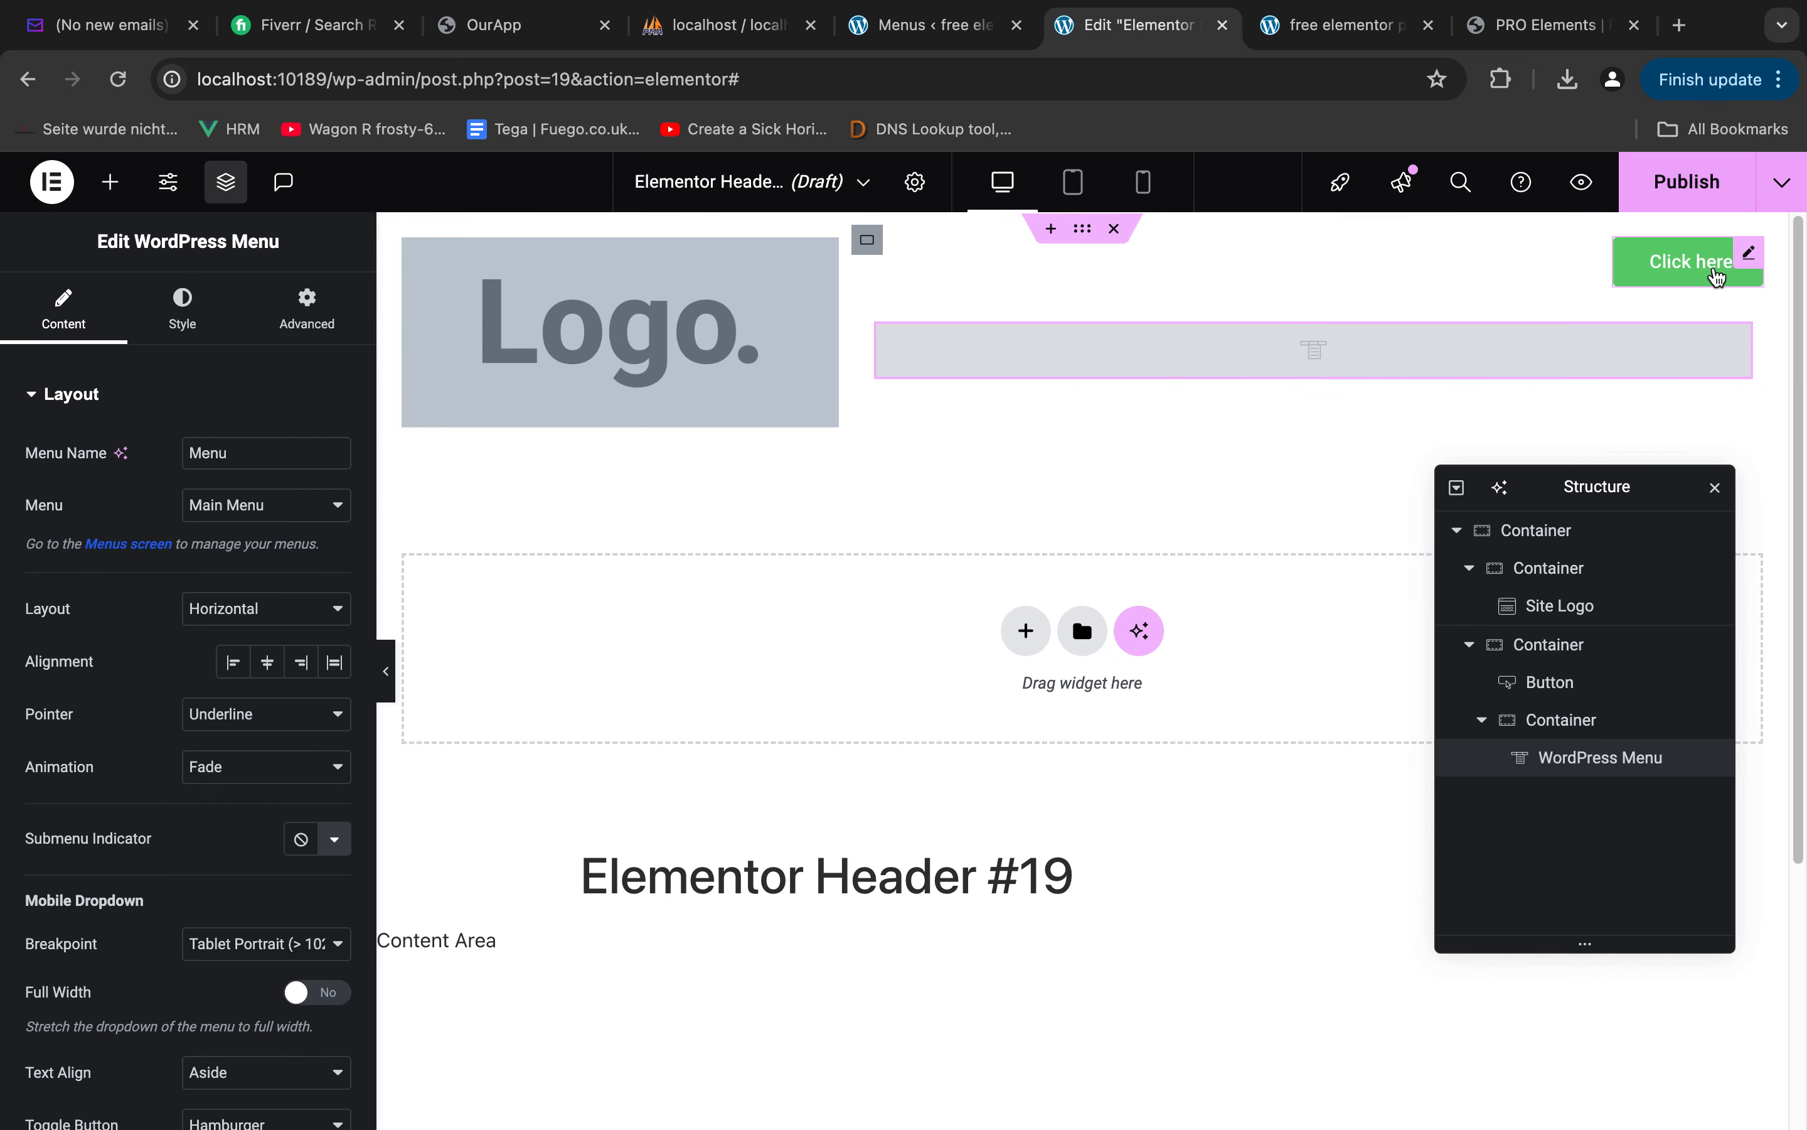
left_click(249, 515)
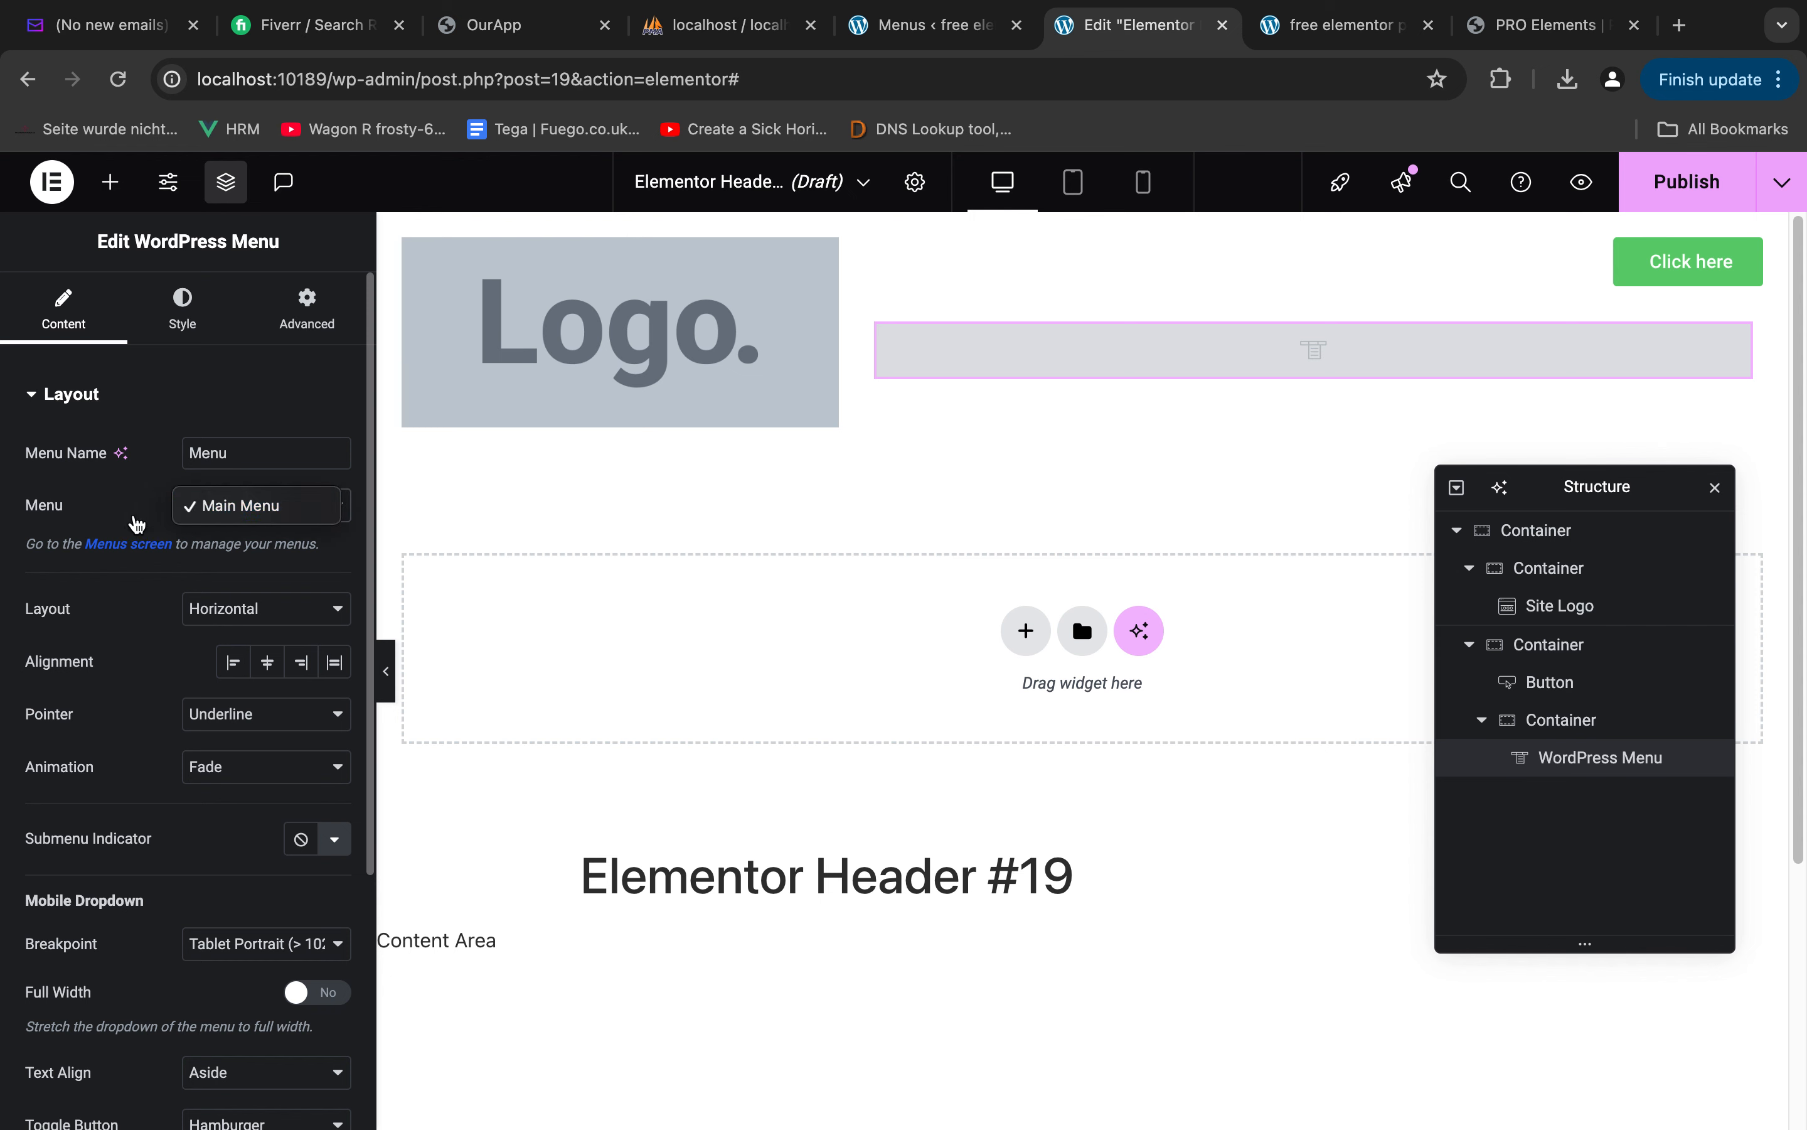
left_click(119, 514)
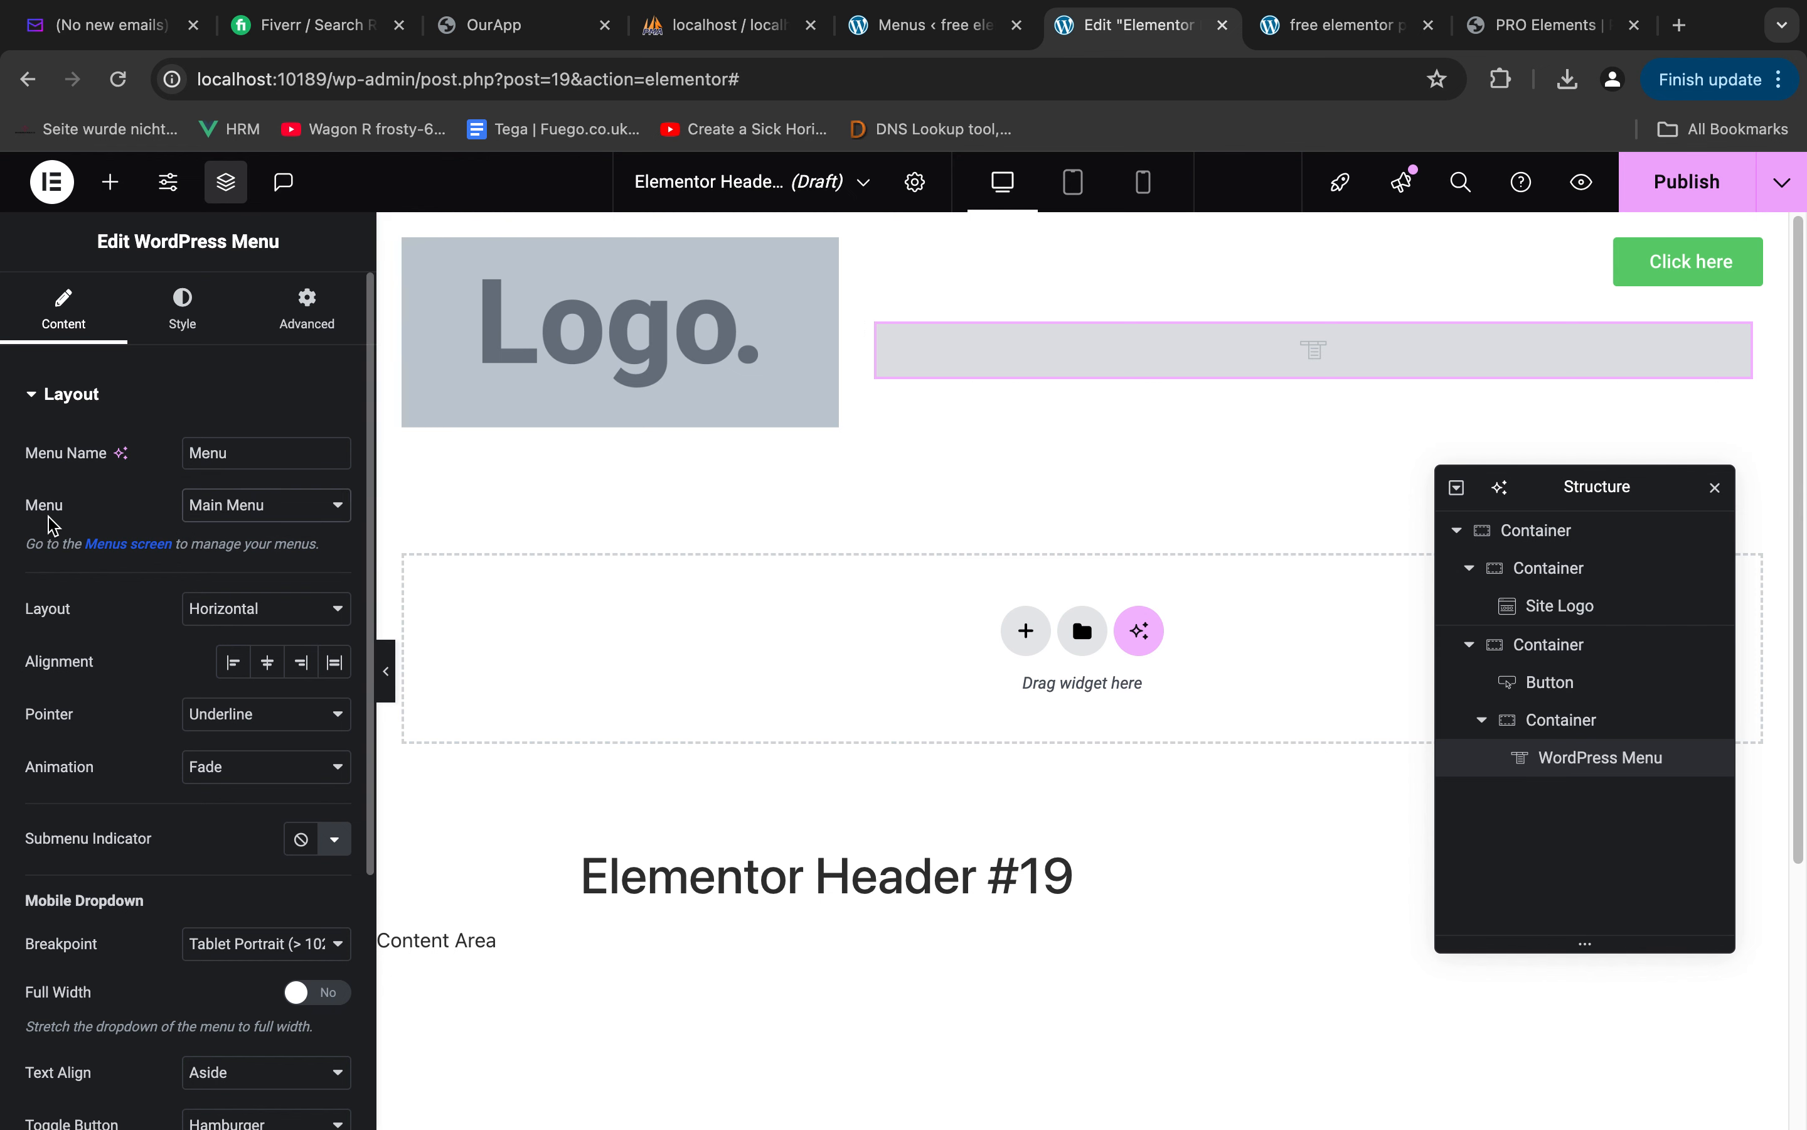
left_click(252, 514)
left_click(127, 513)
Set the wide column's Justify Content to Center
left_click(1657, 279)
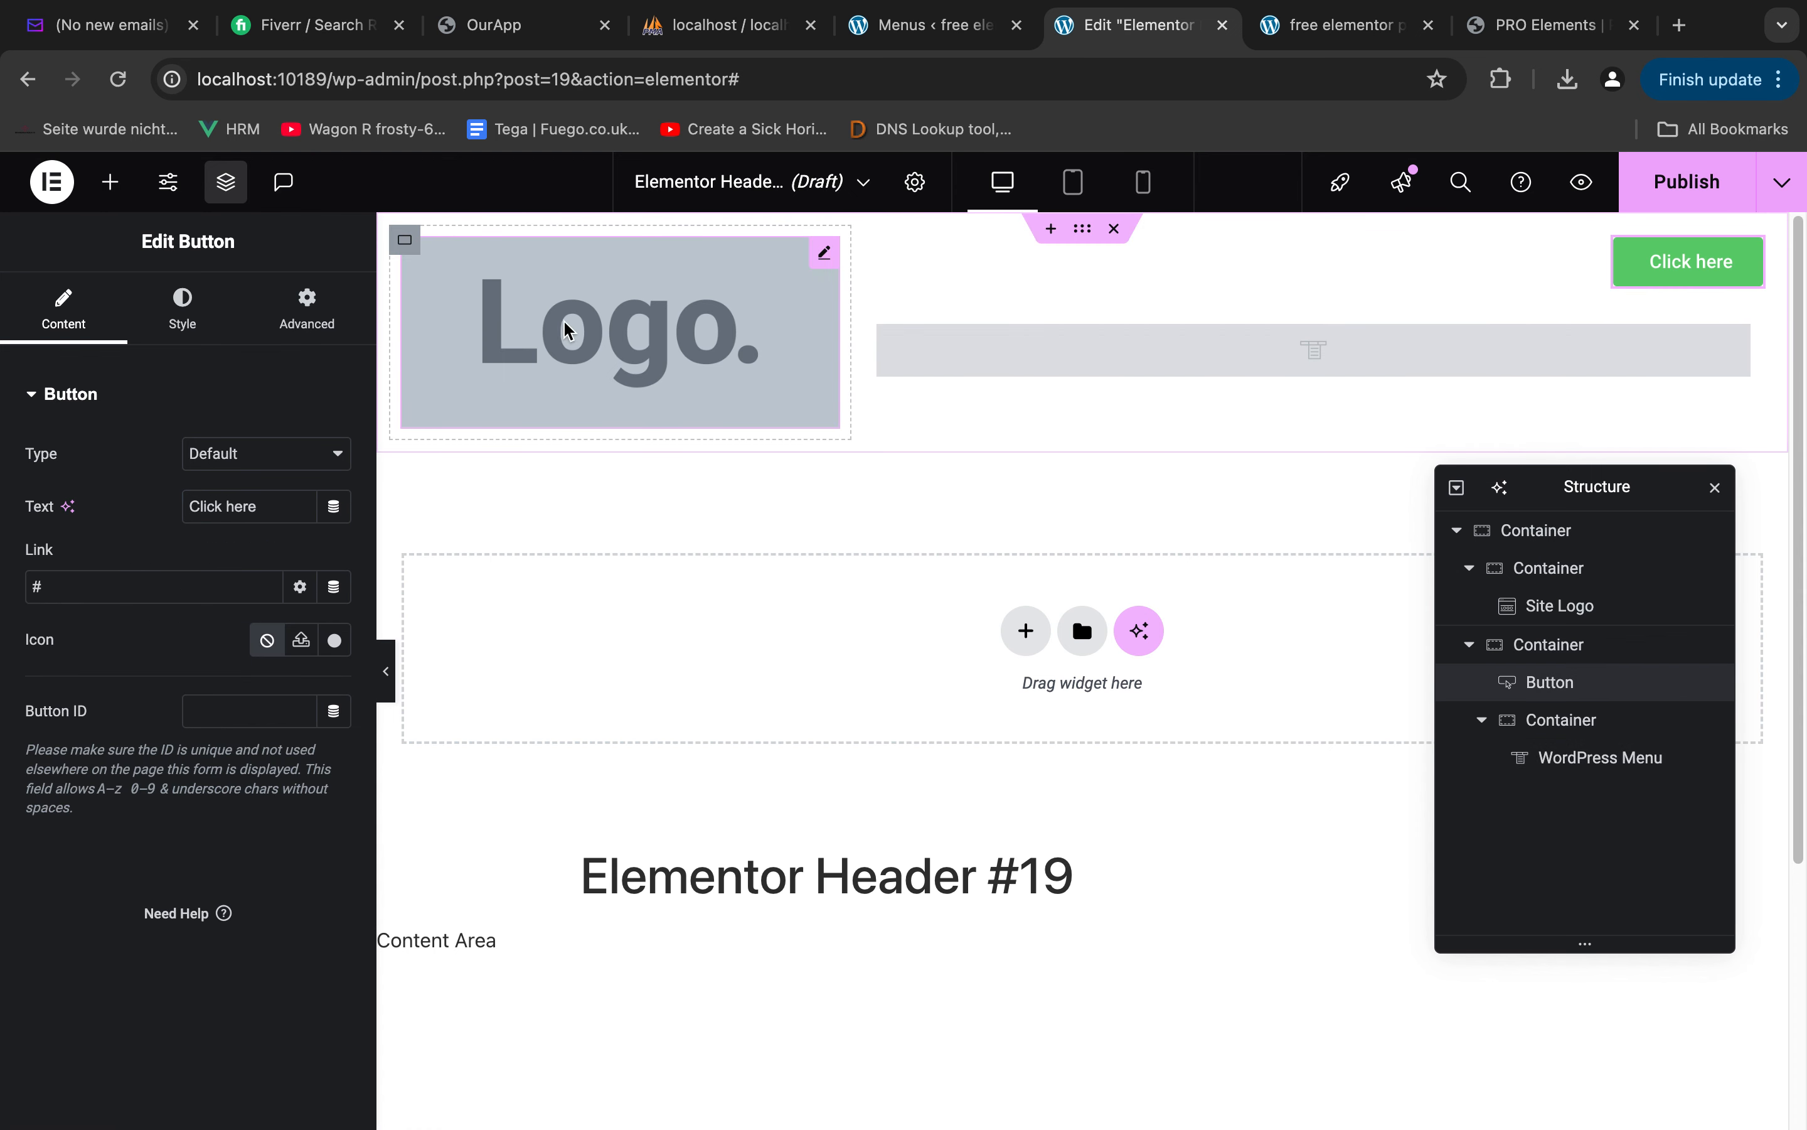
left_click(868, 240)
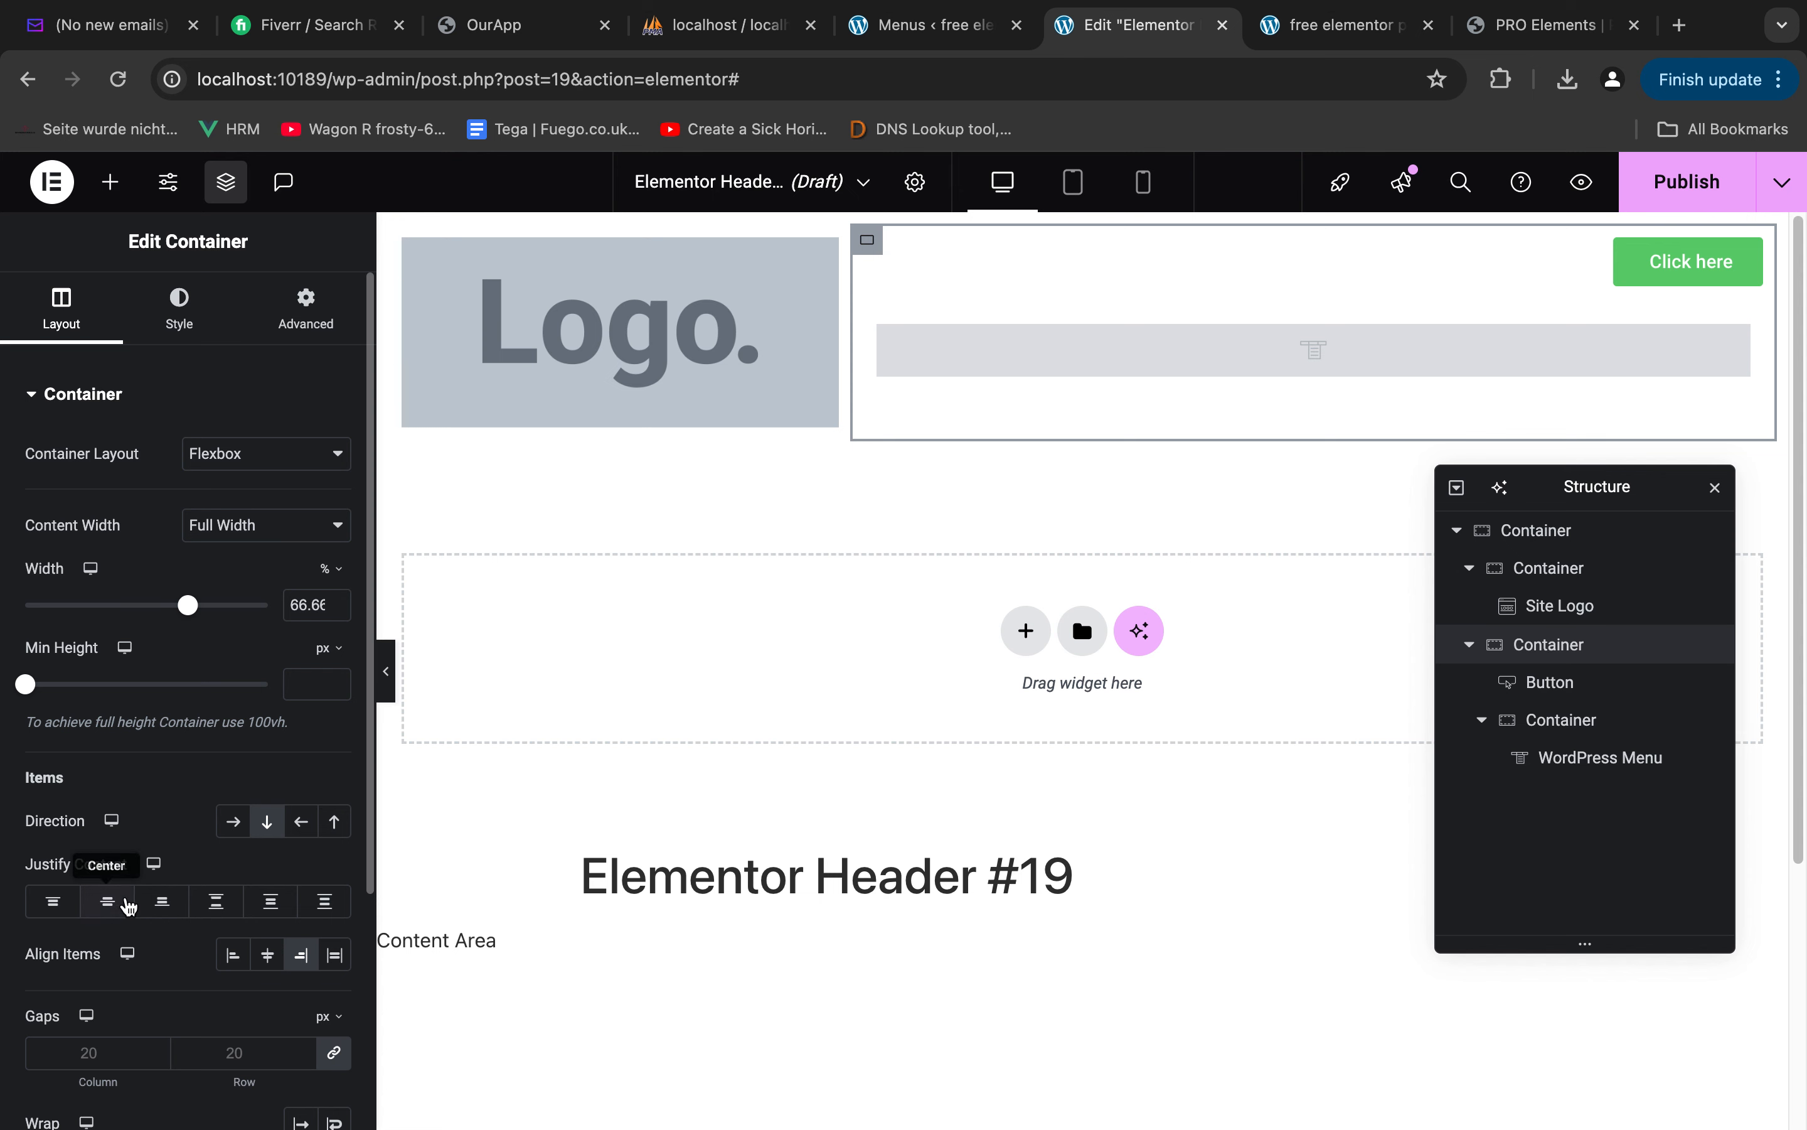
left_click(112, 905)
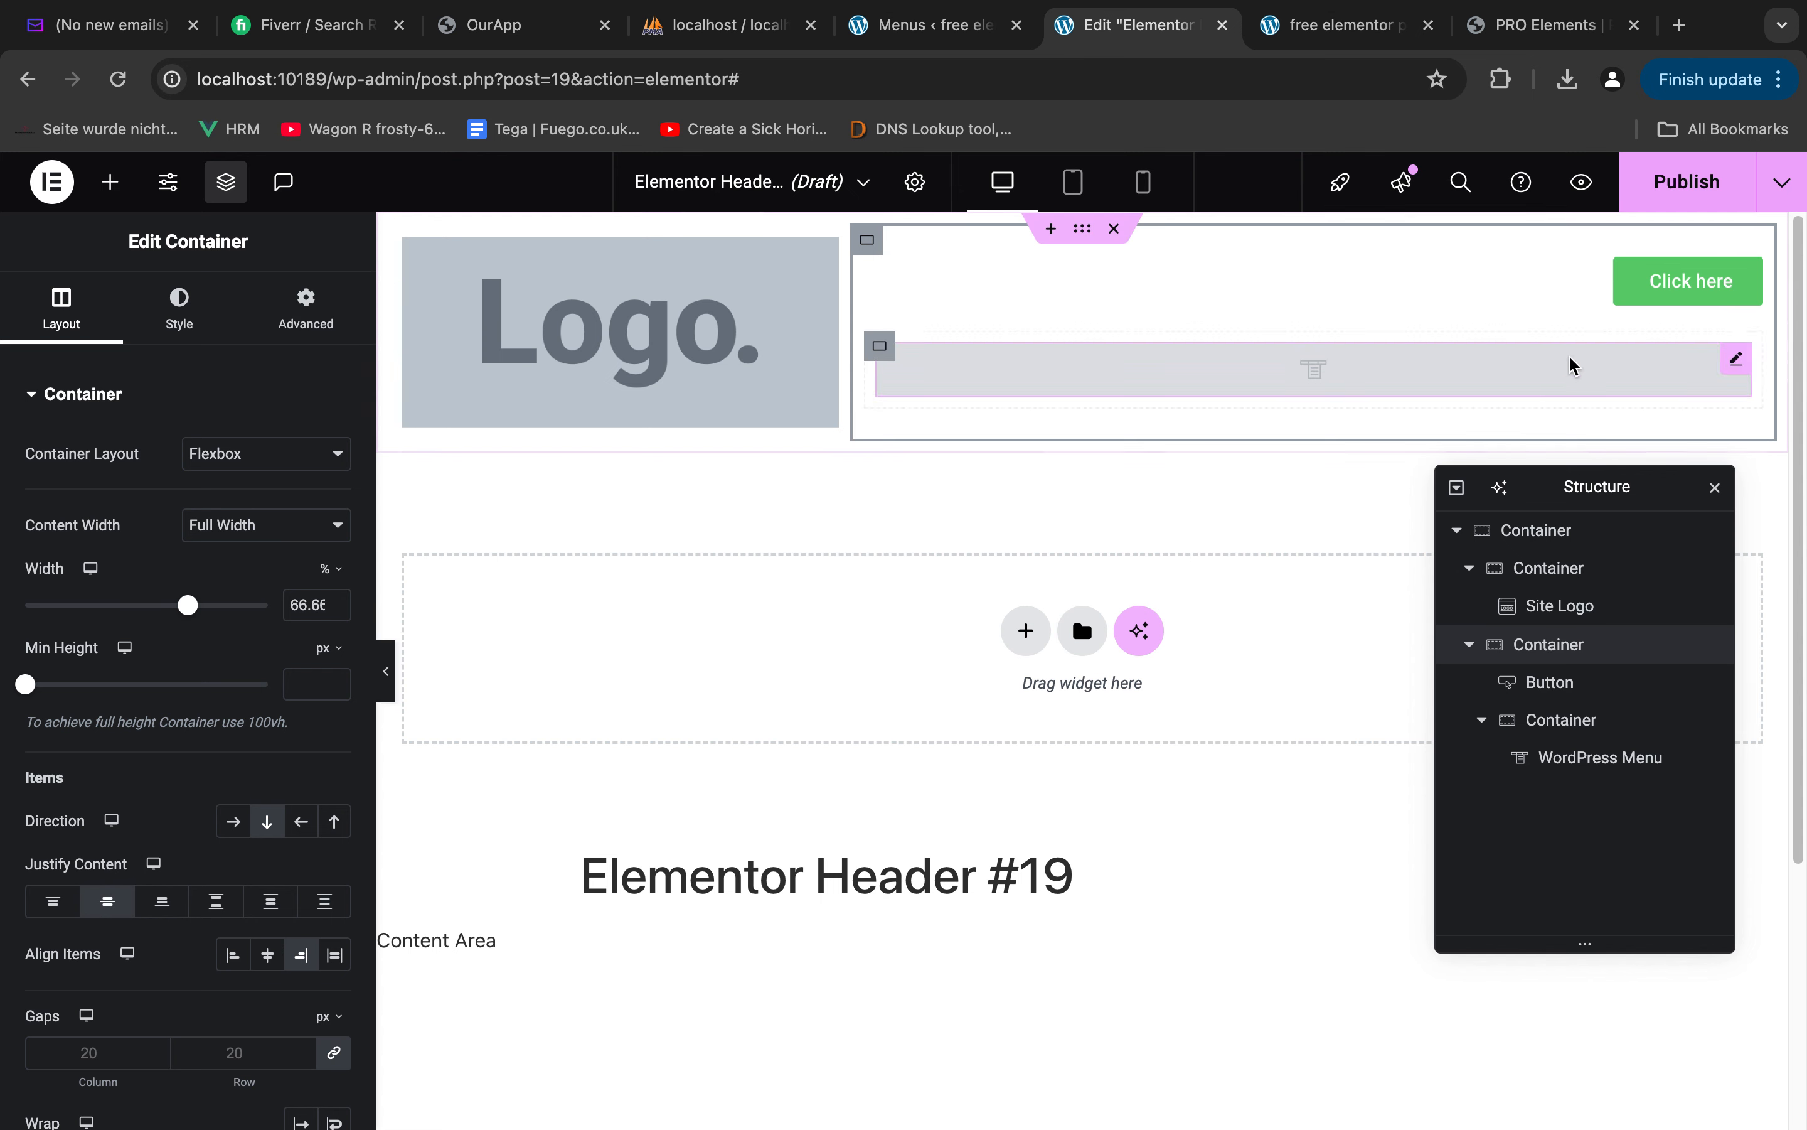
Select the header button, and in Figma measure the spacing between the Book Now text and its button outline
left_click(1717, 281)
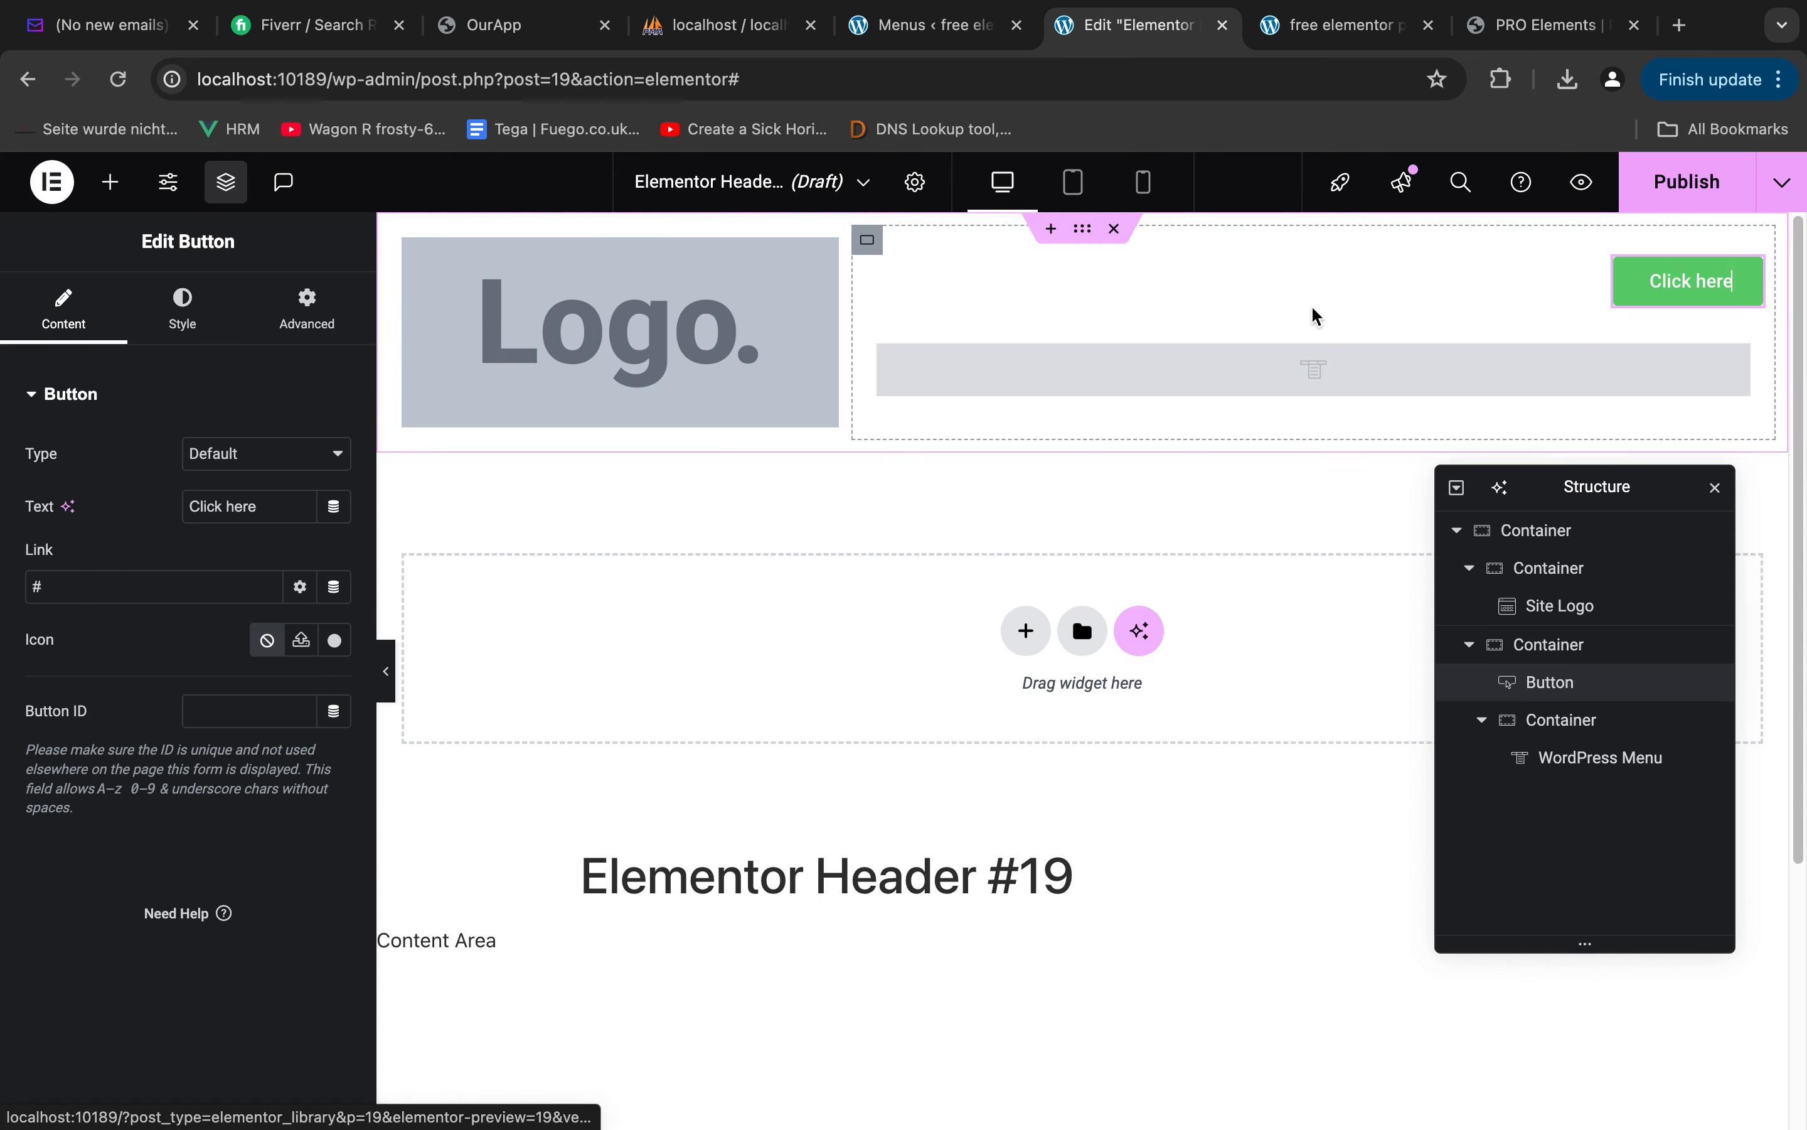
key("ctrl+Left")
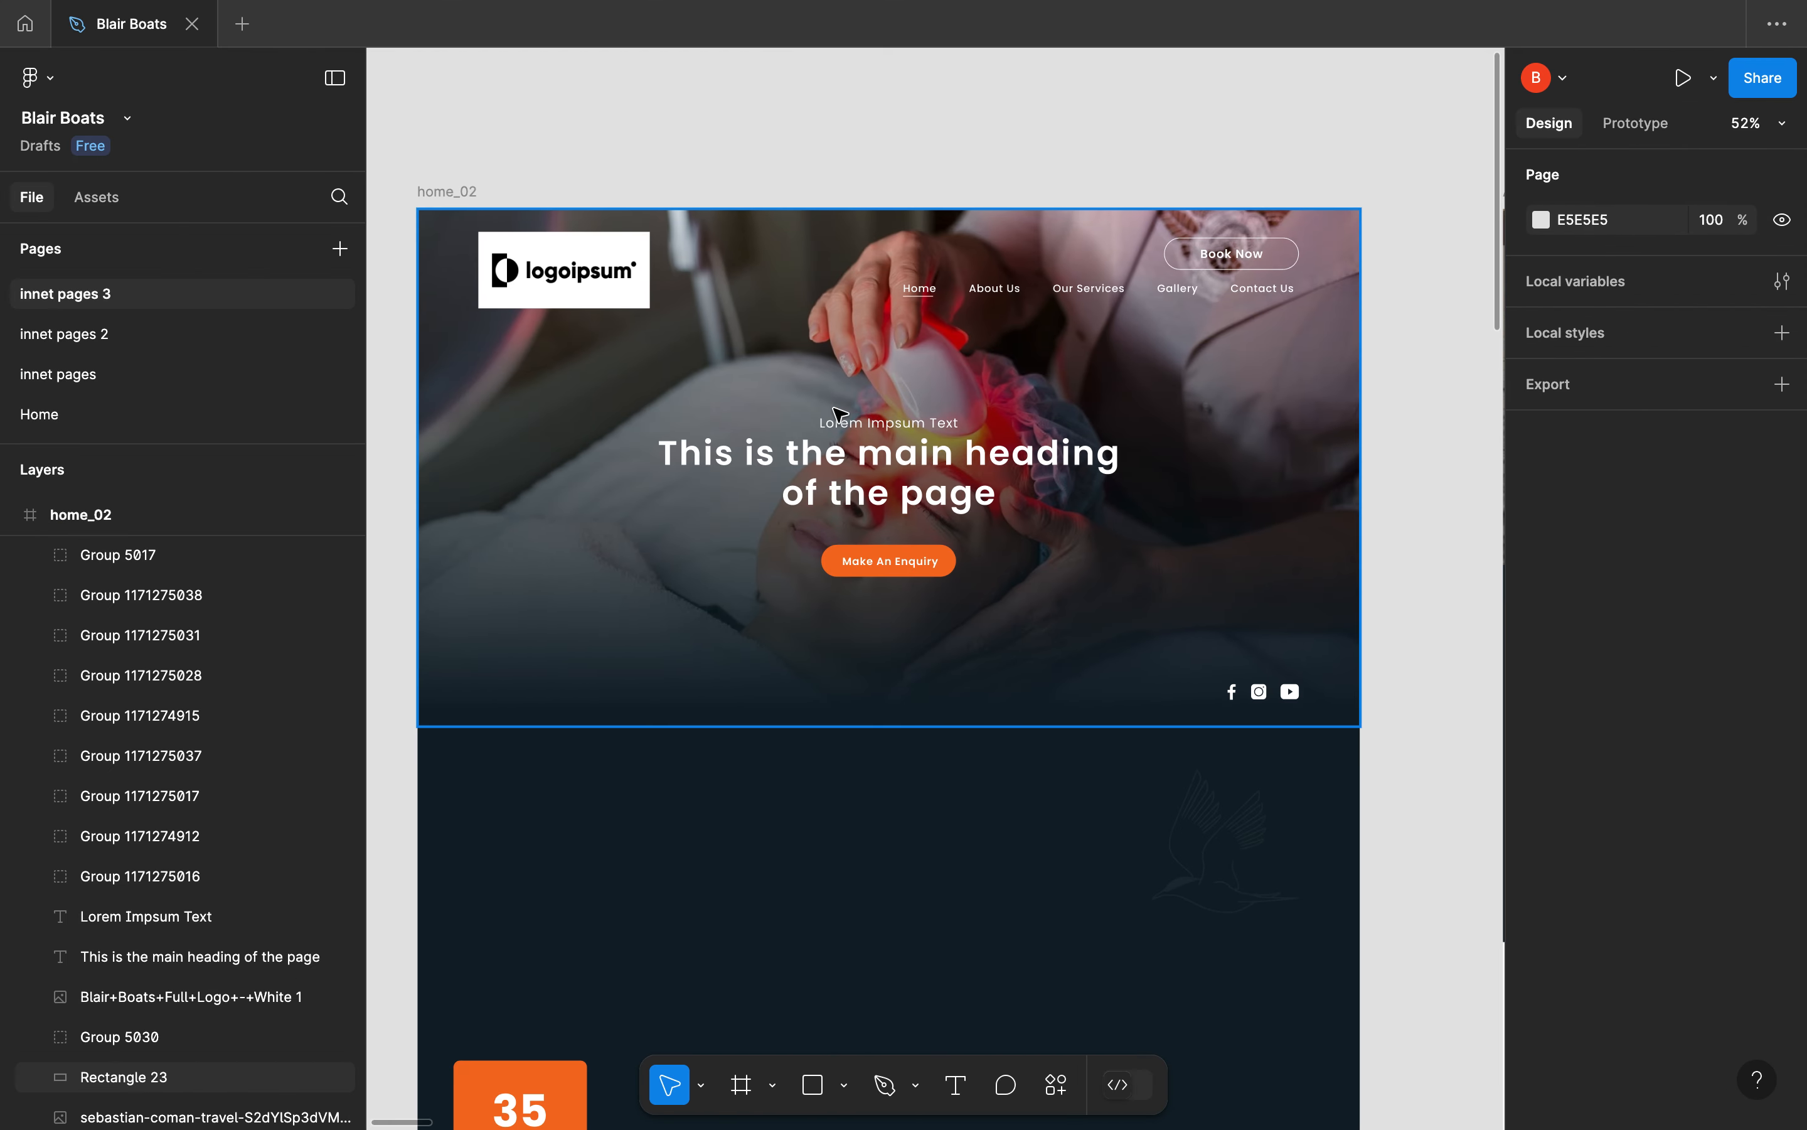
double_click(1245, 264)
double_click(1245, 263)
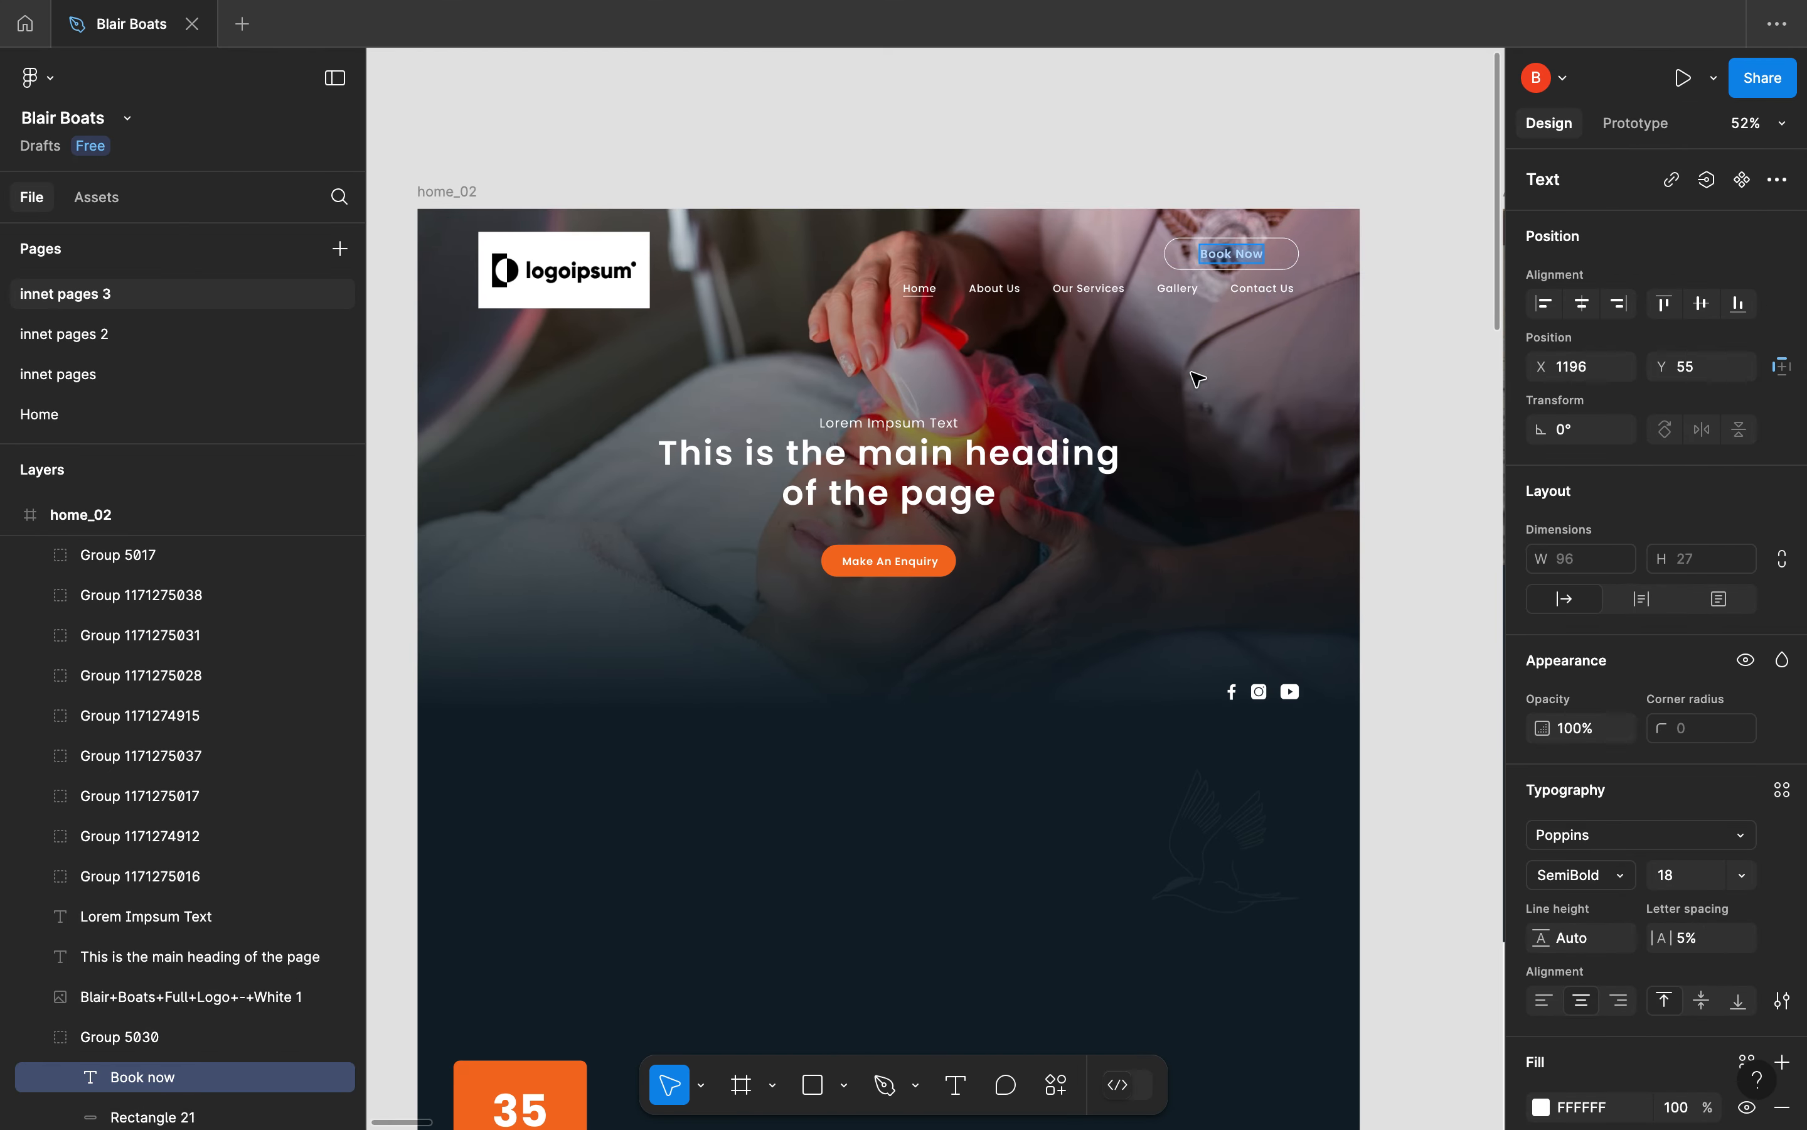
key("Escape")
key("alt")
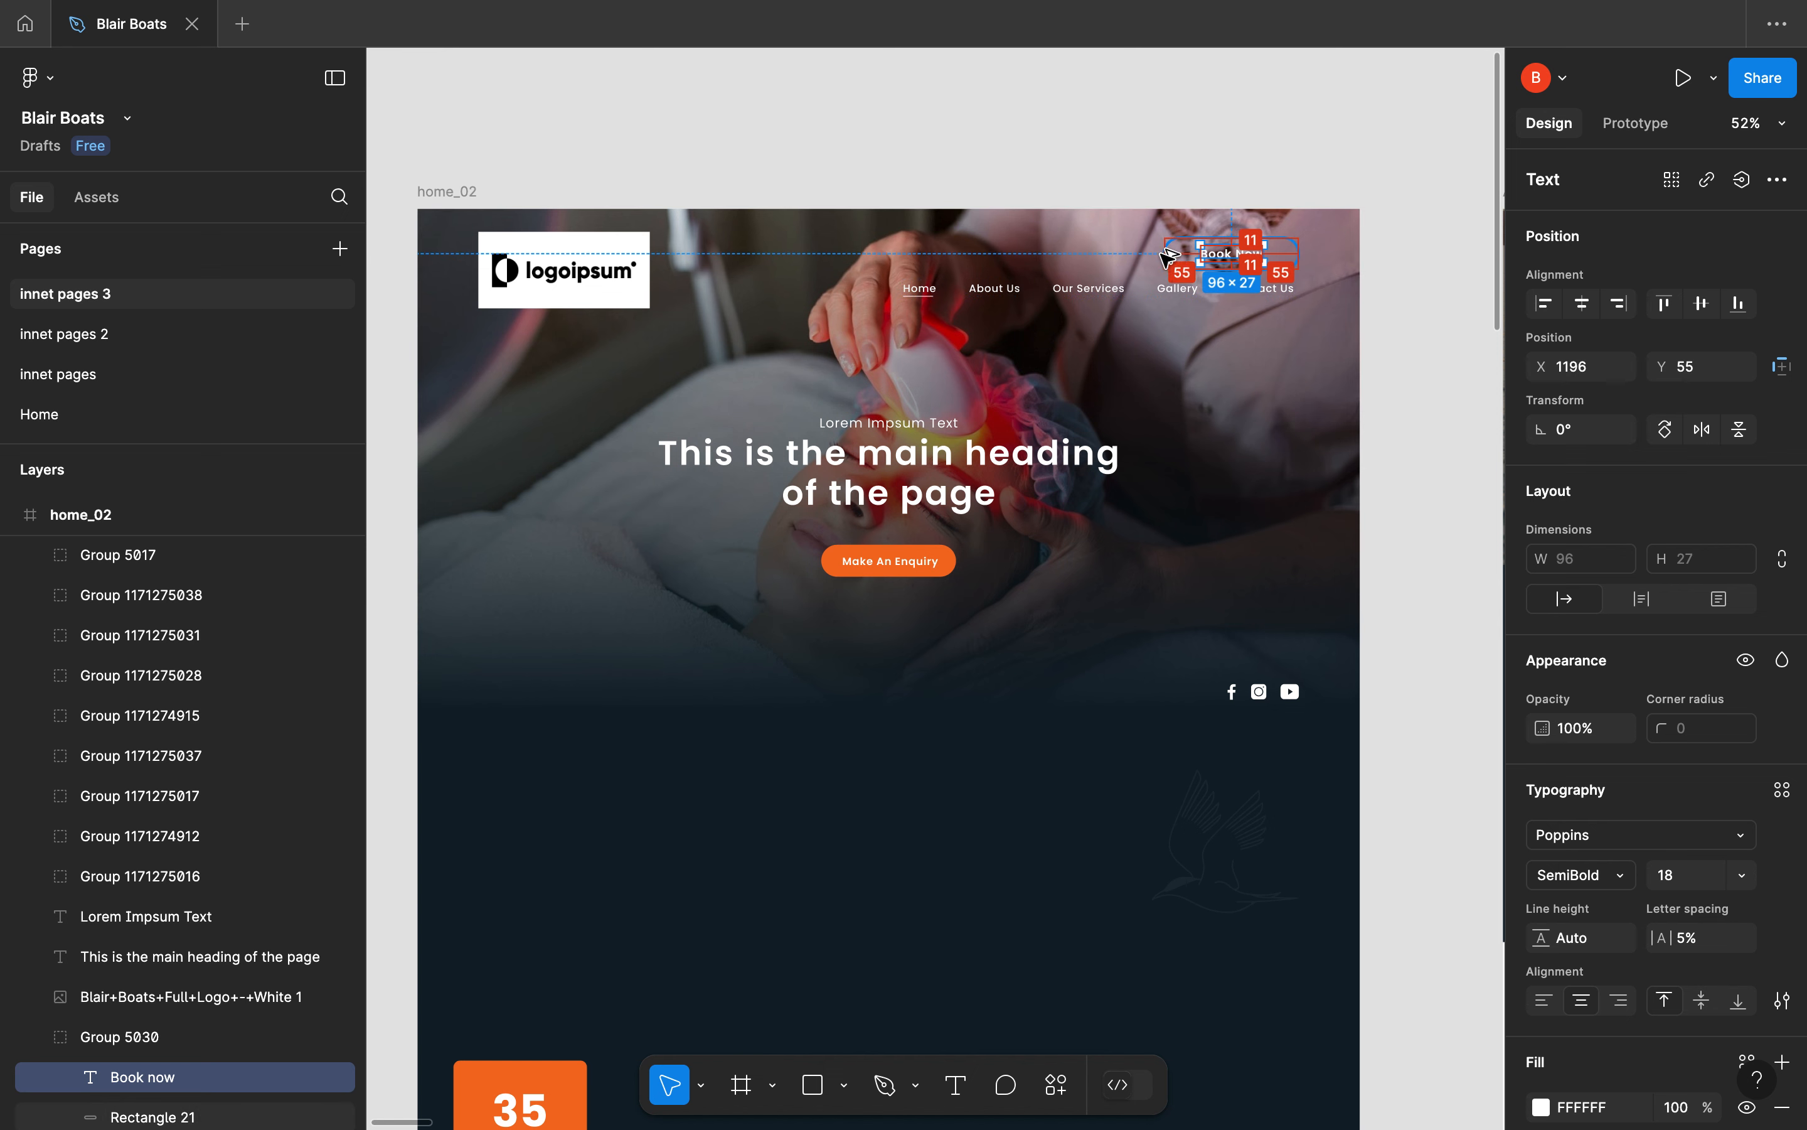
key("ctrl+Right")
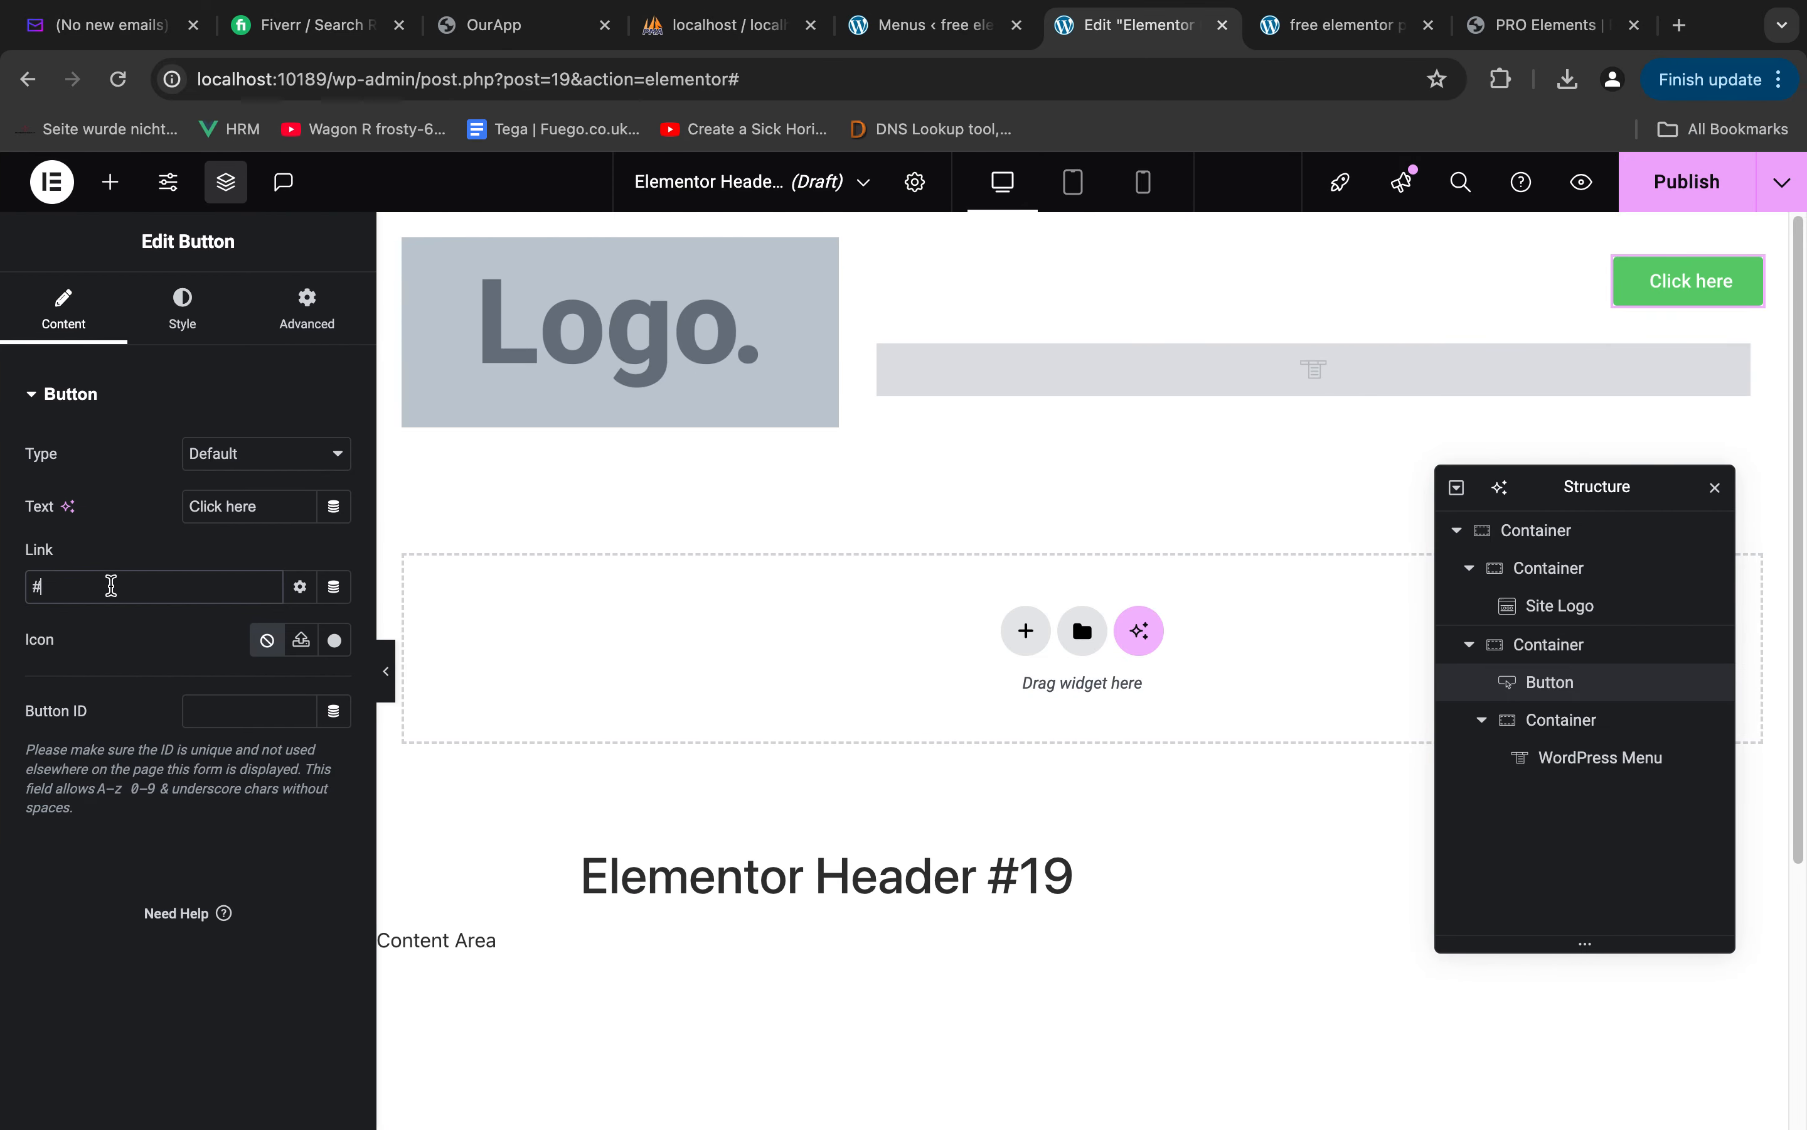
key("super+a")
type("Book now")
Set the header button's padding individually to 11 px top and bottom and 55 px right and left
left_click(179, 318)
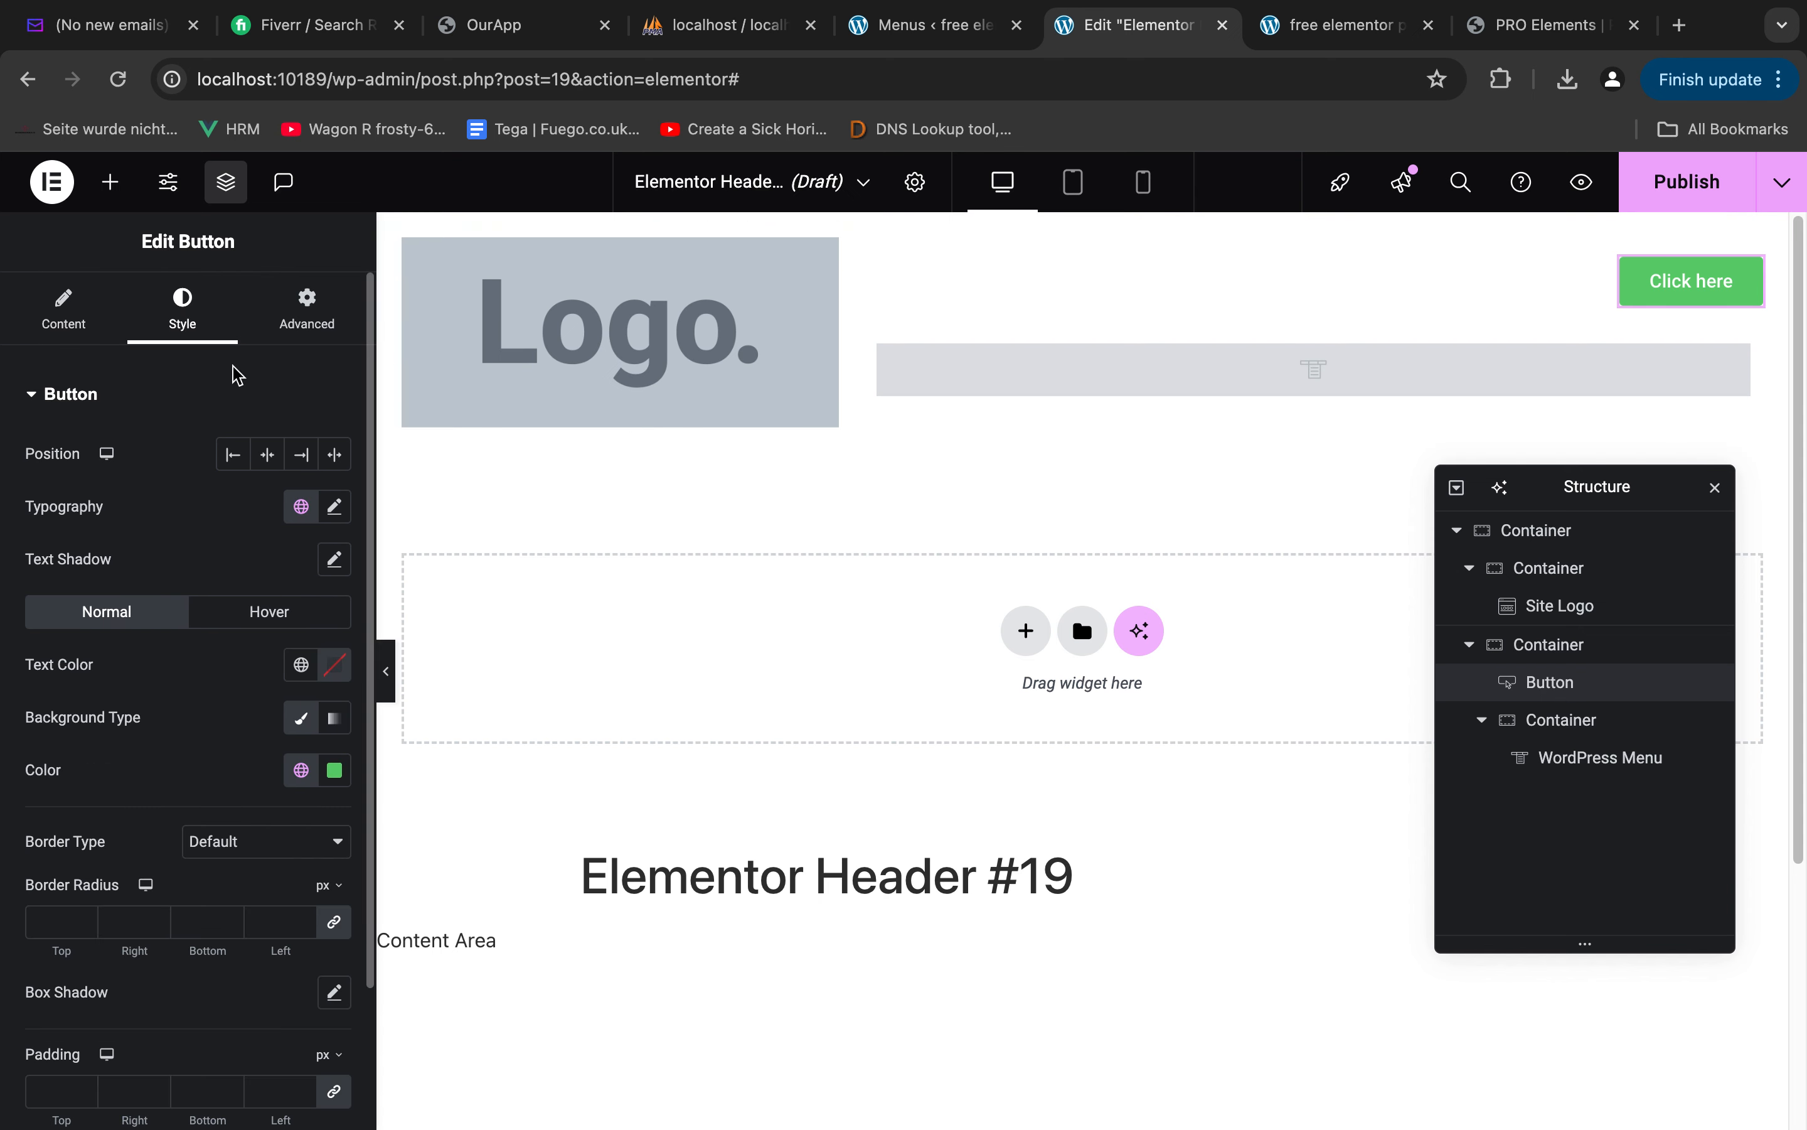
scroll(202, 724, "down", 3)
left_click(60, 924)
type("0")
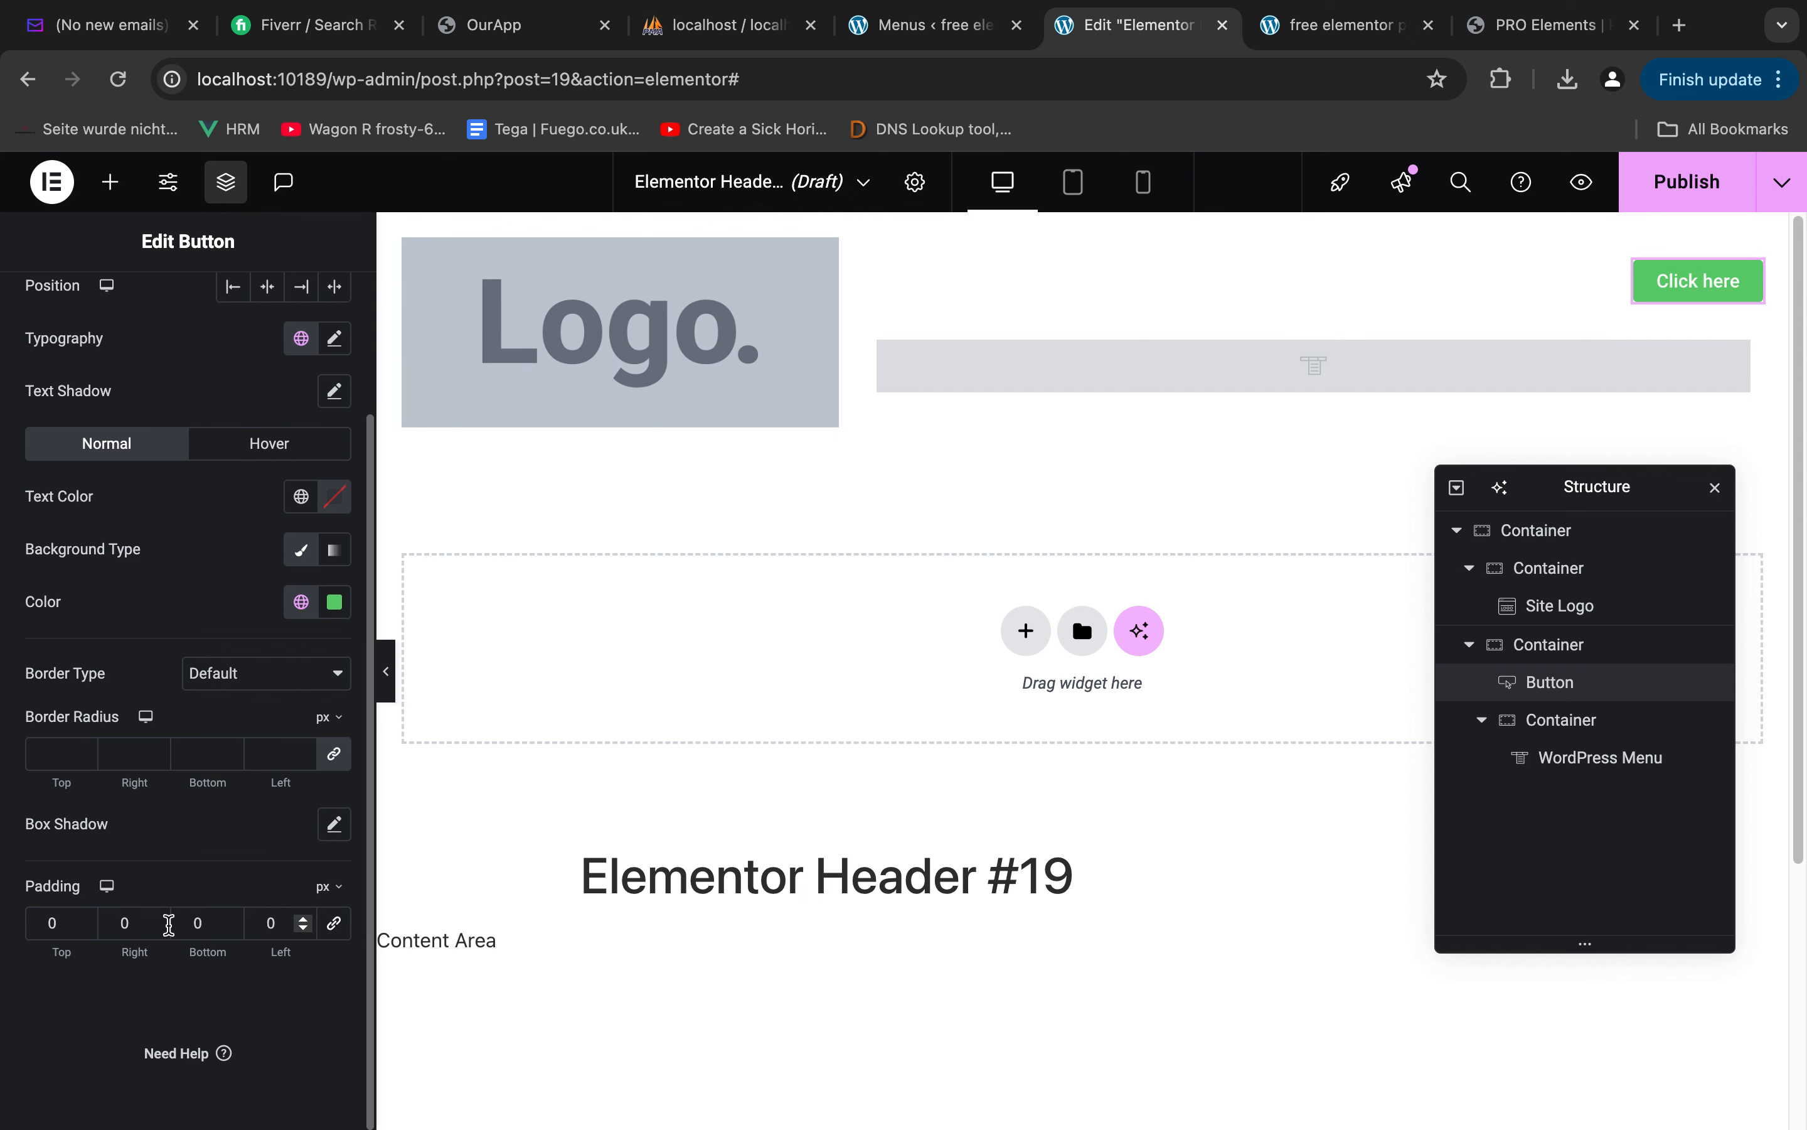
type("11")
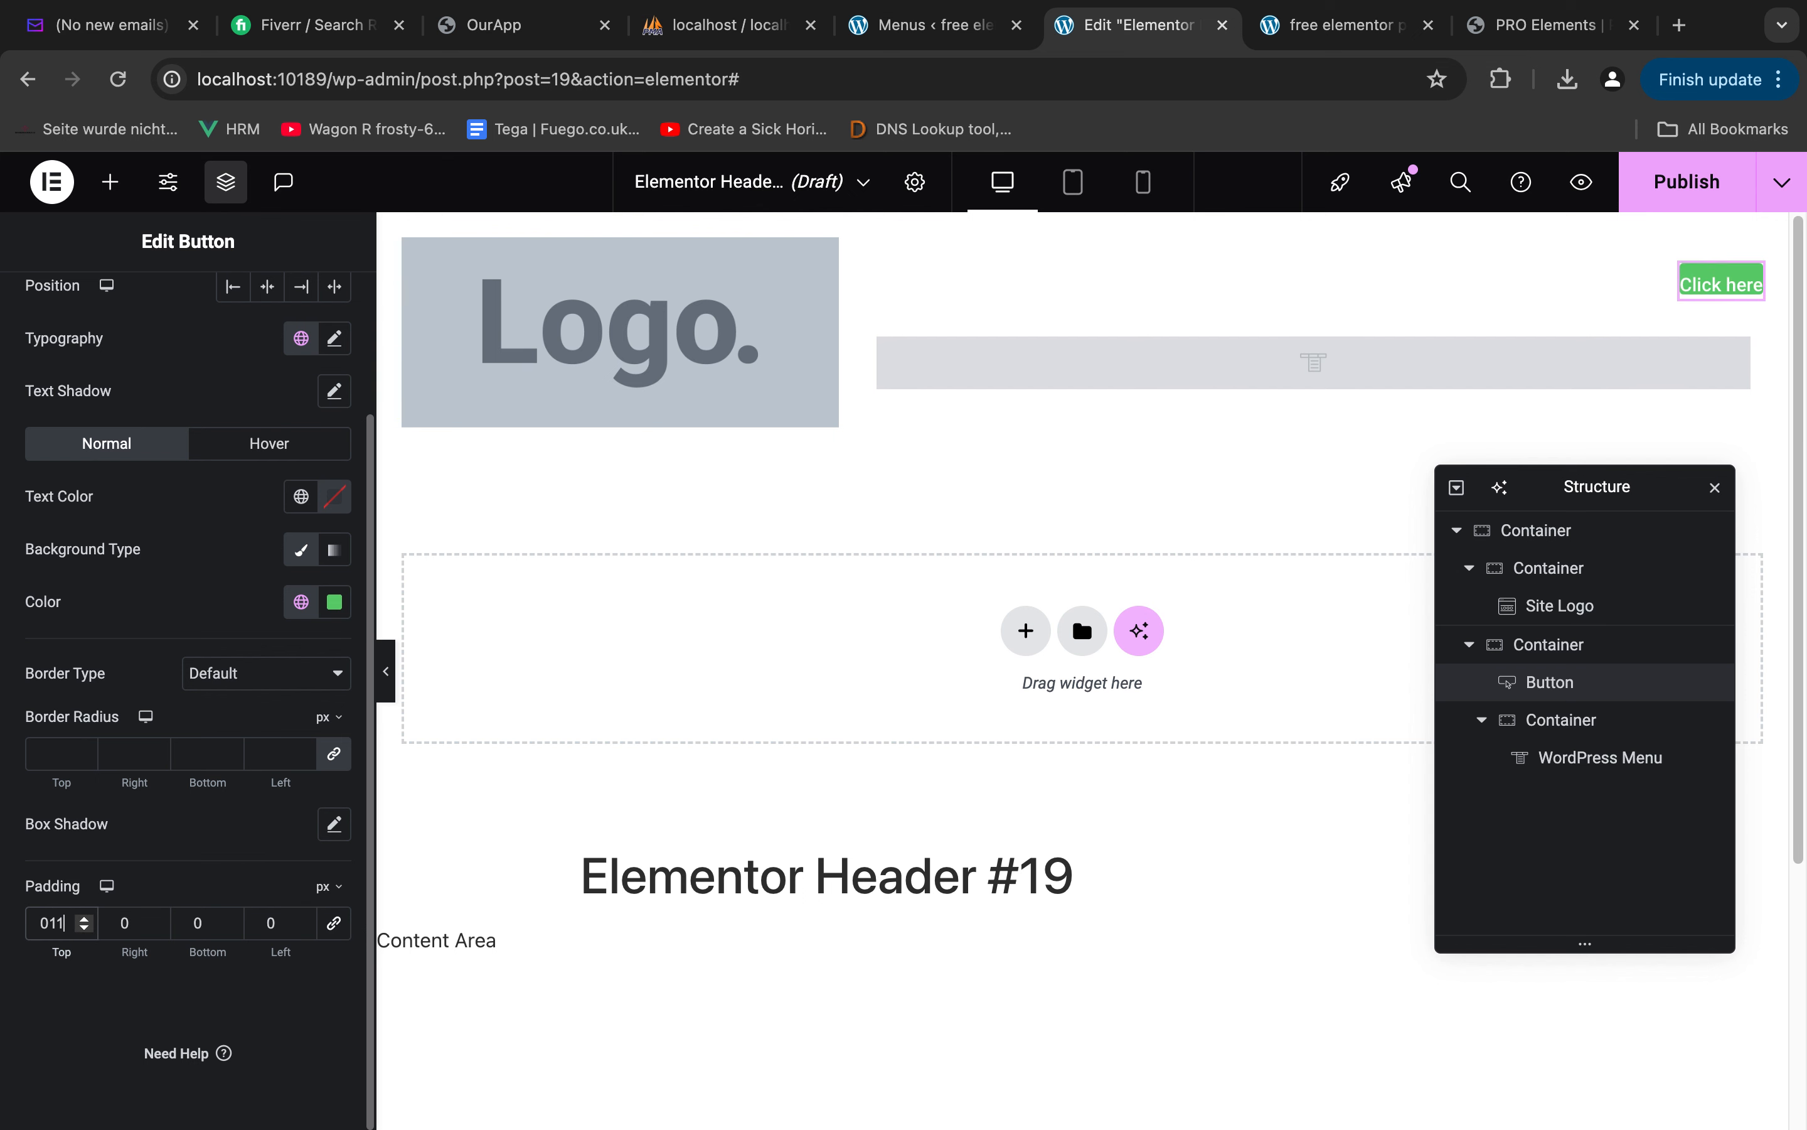
left_click(205, 925)
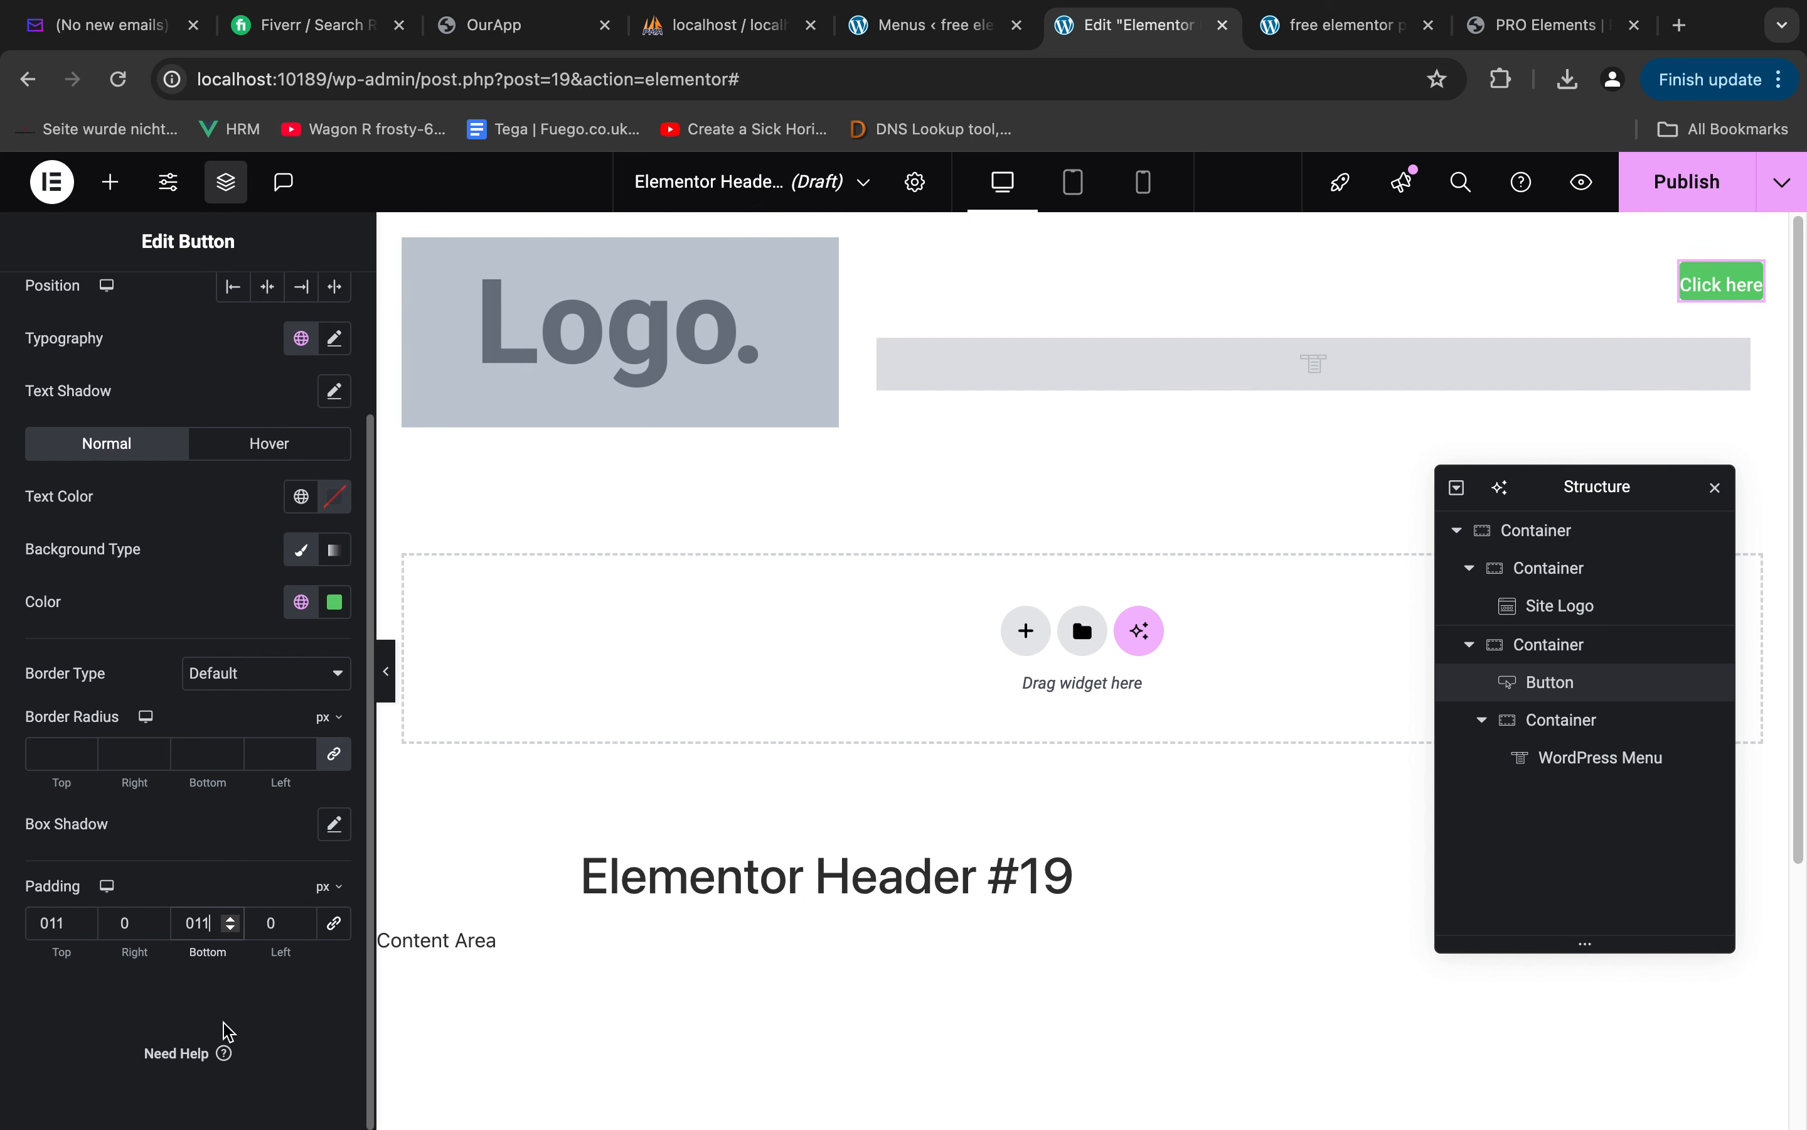
left_click(118, 923)
type("5")
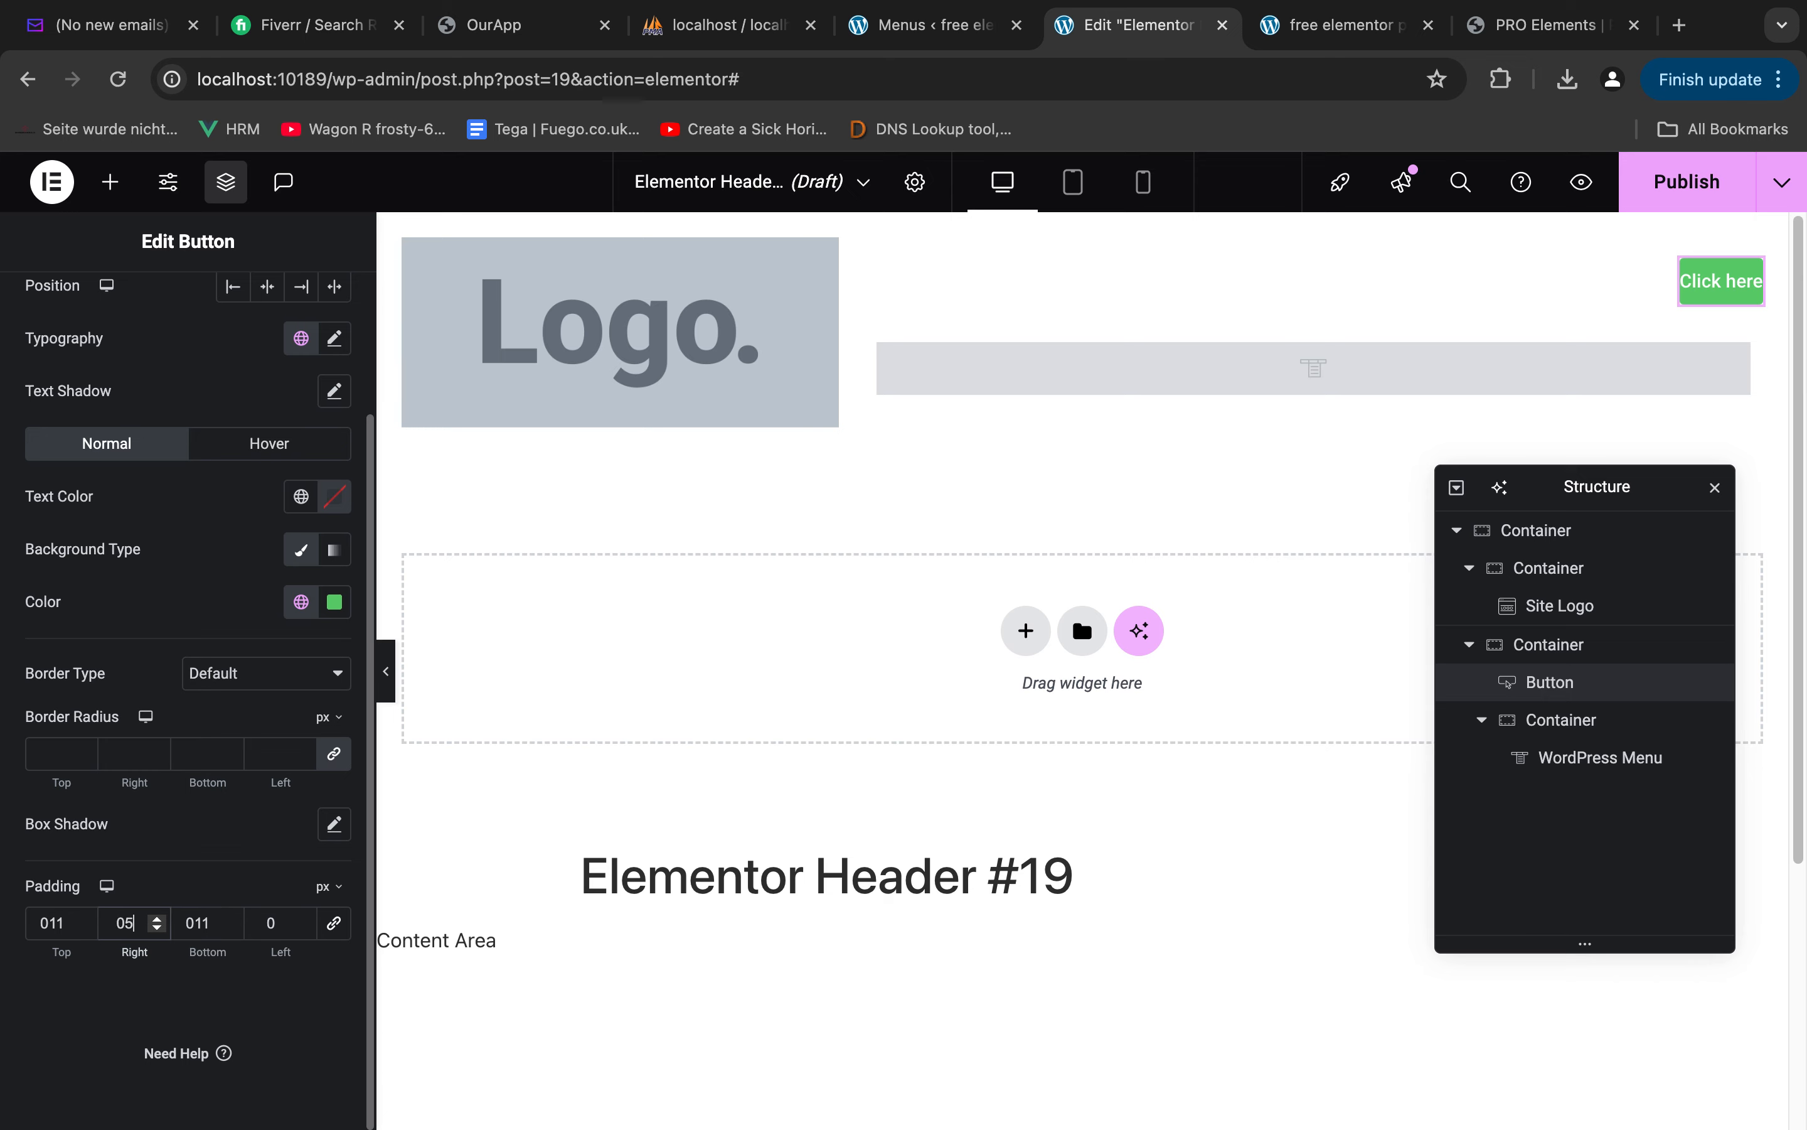
type("5")
left_click(270, 926)
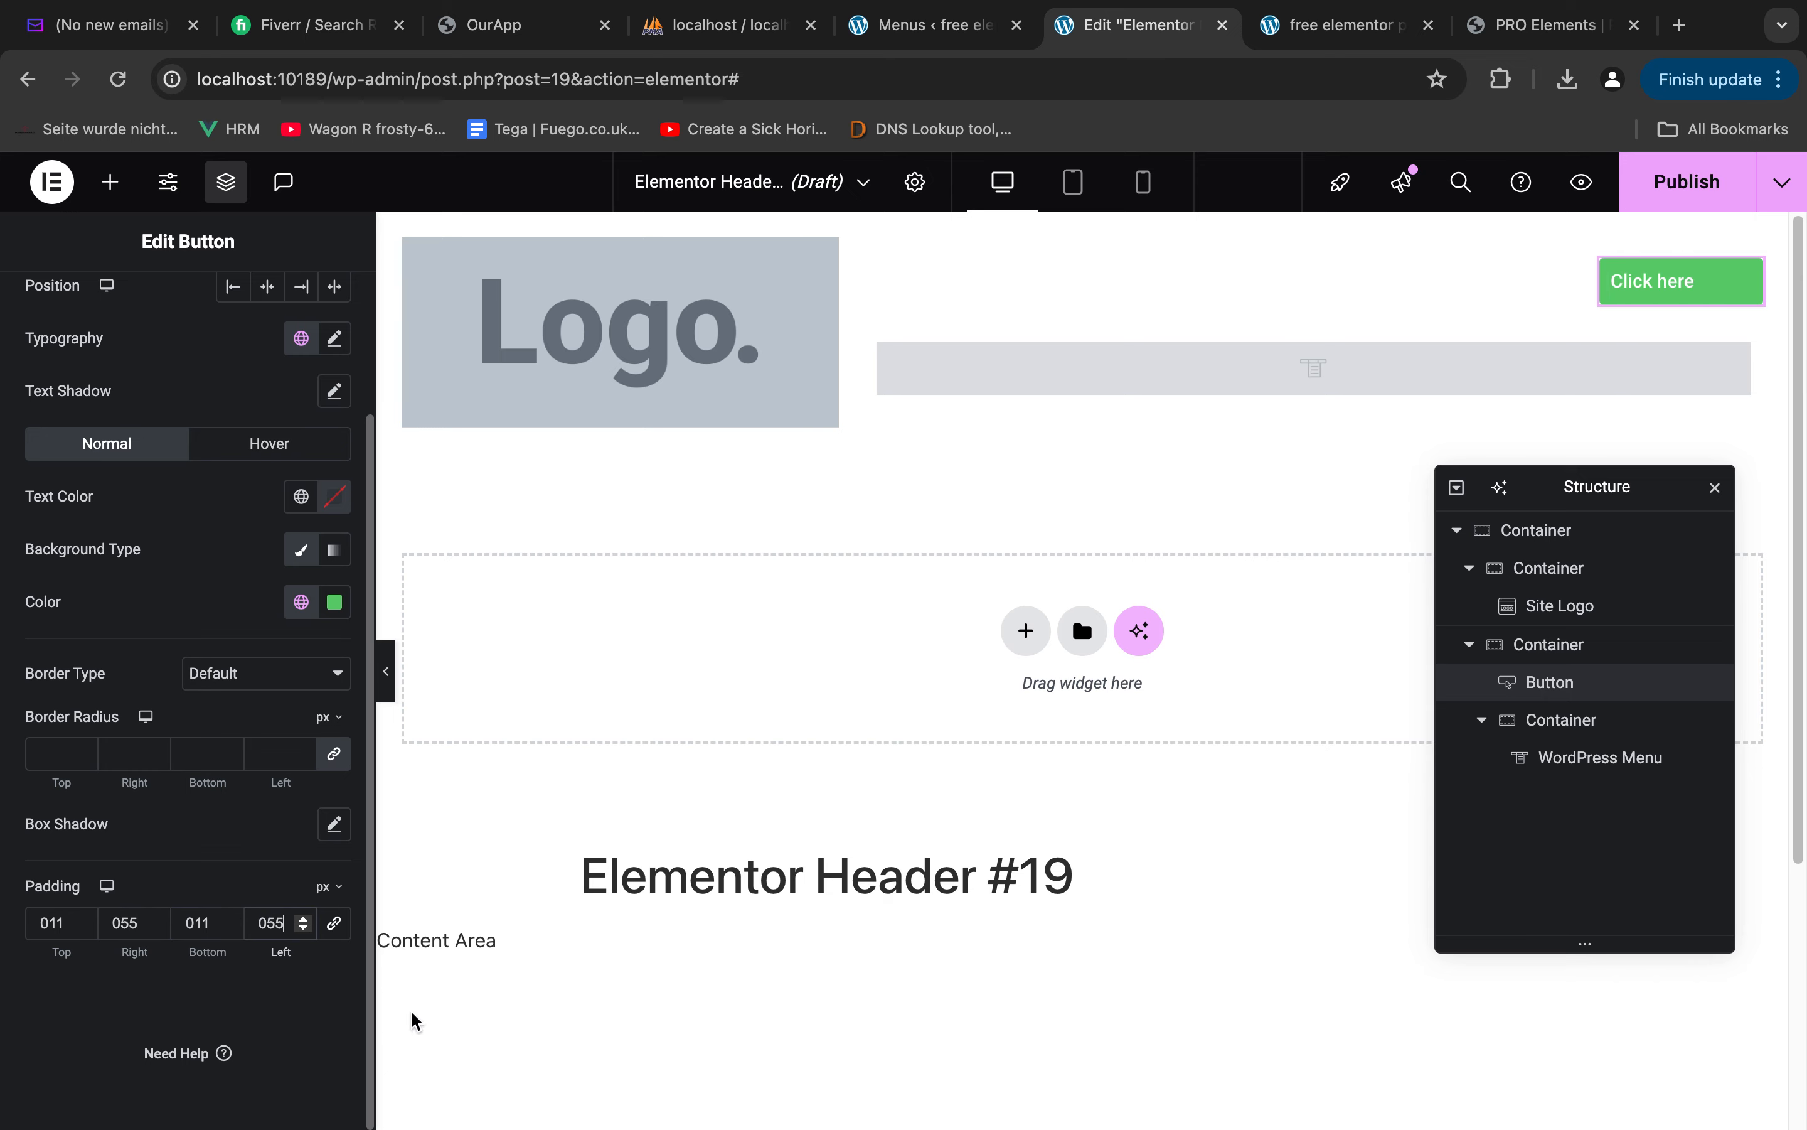
Check the Book Now text style in Figma, and set the header button's font family to Poppins in Elementor
key("ctrl+Left")
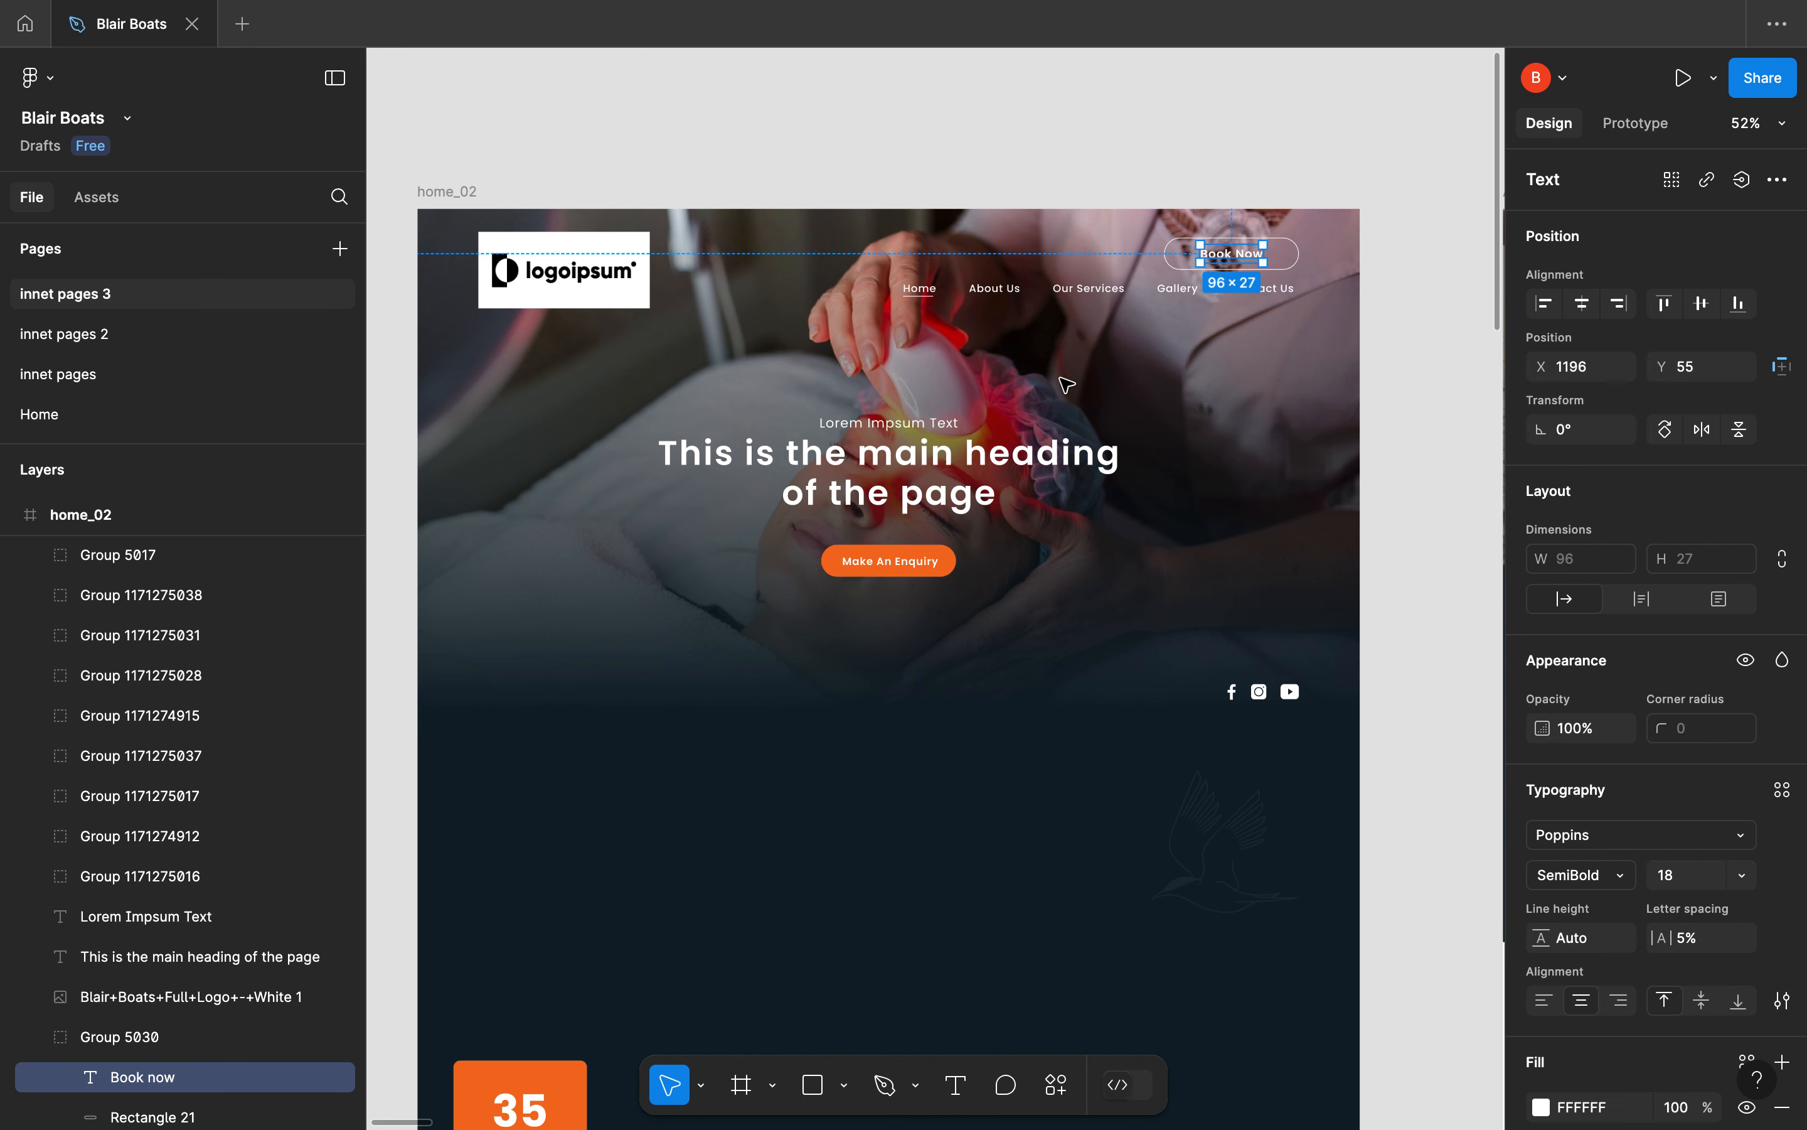
key("ctrl+Right")
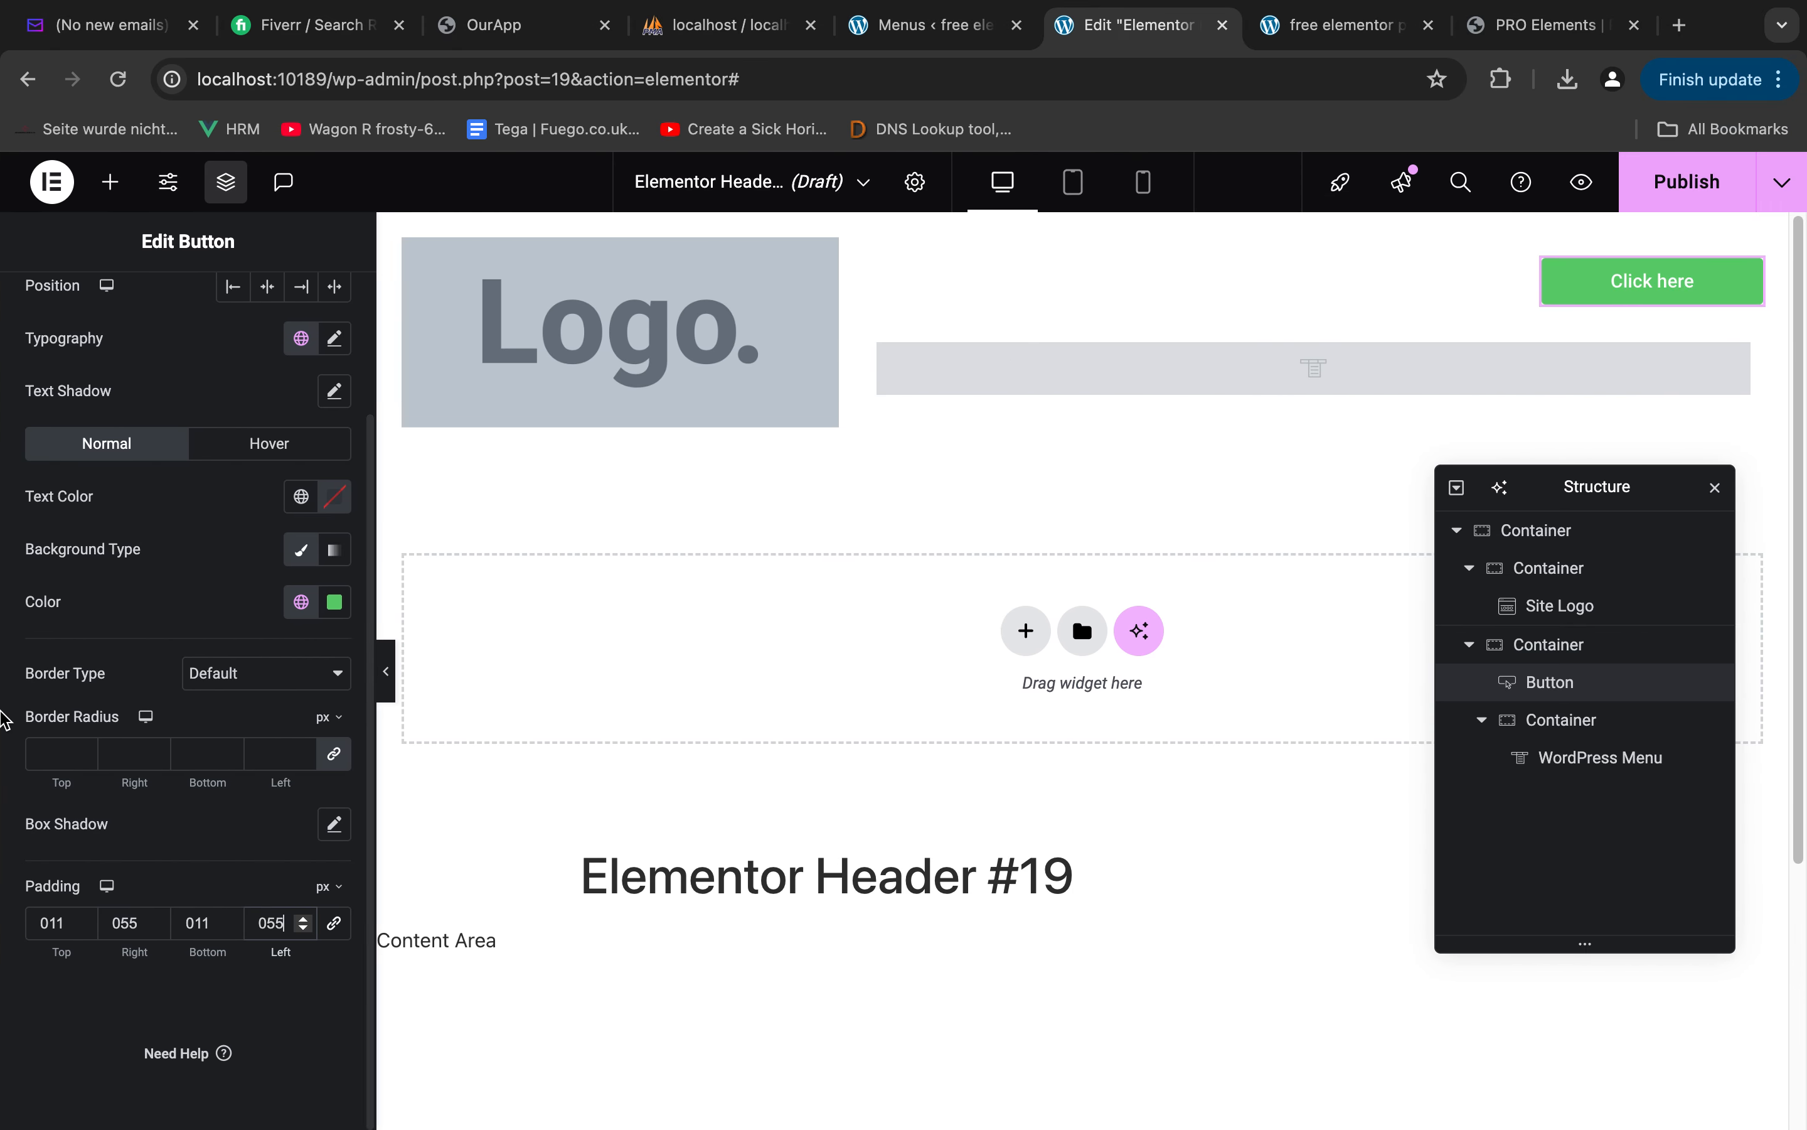
scroll(224, 553, "up", 3)
left_click(340, 571)
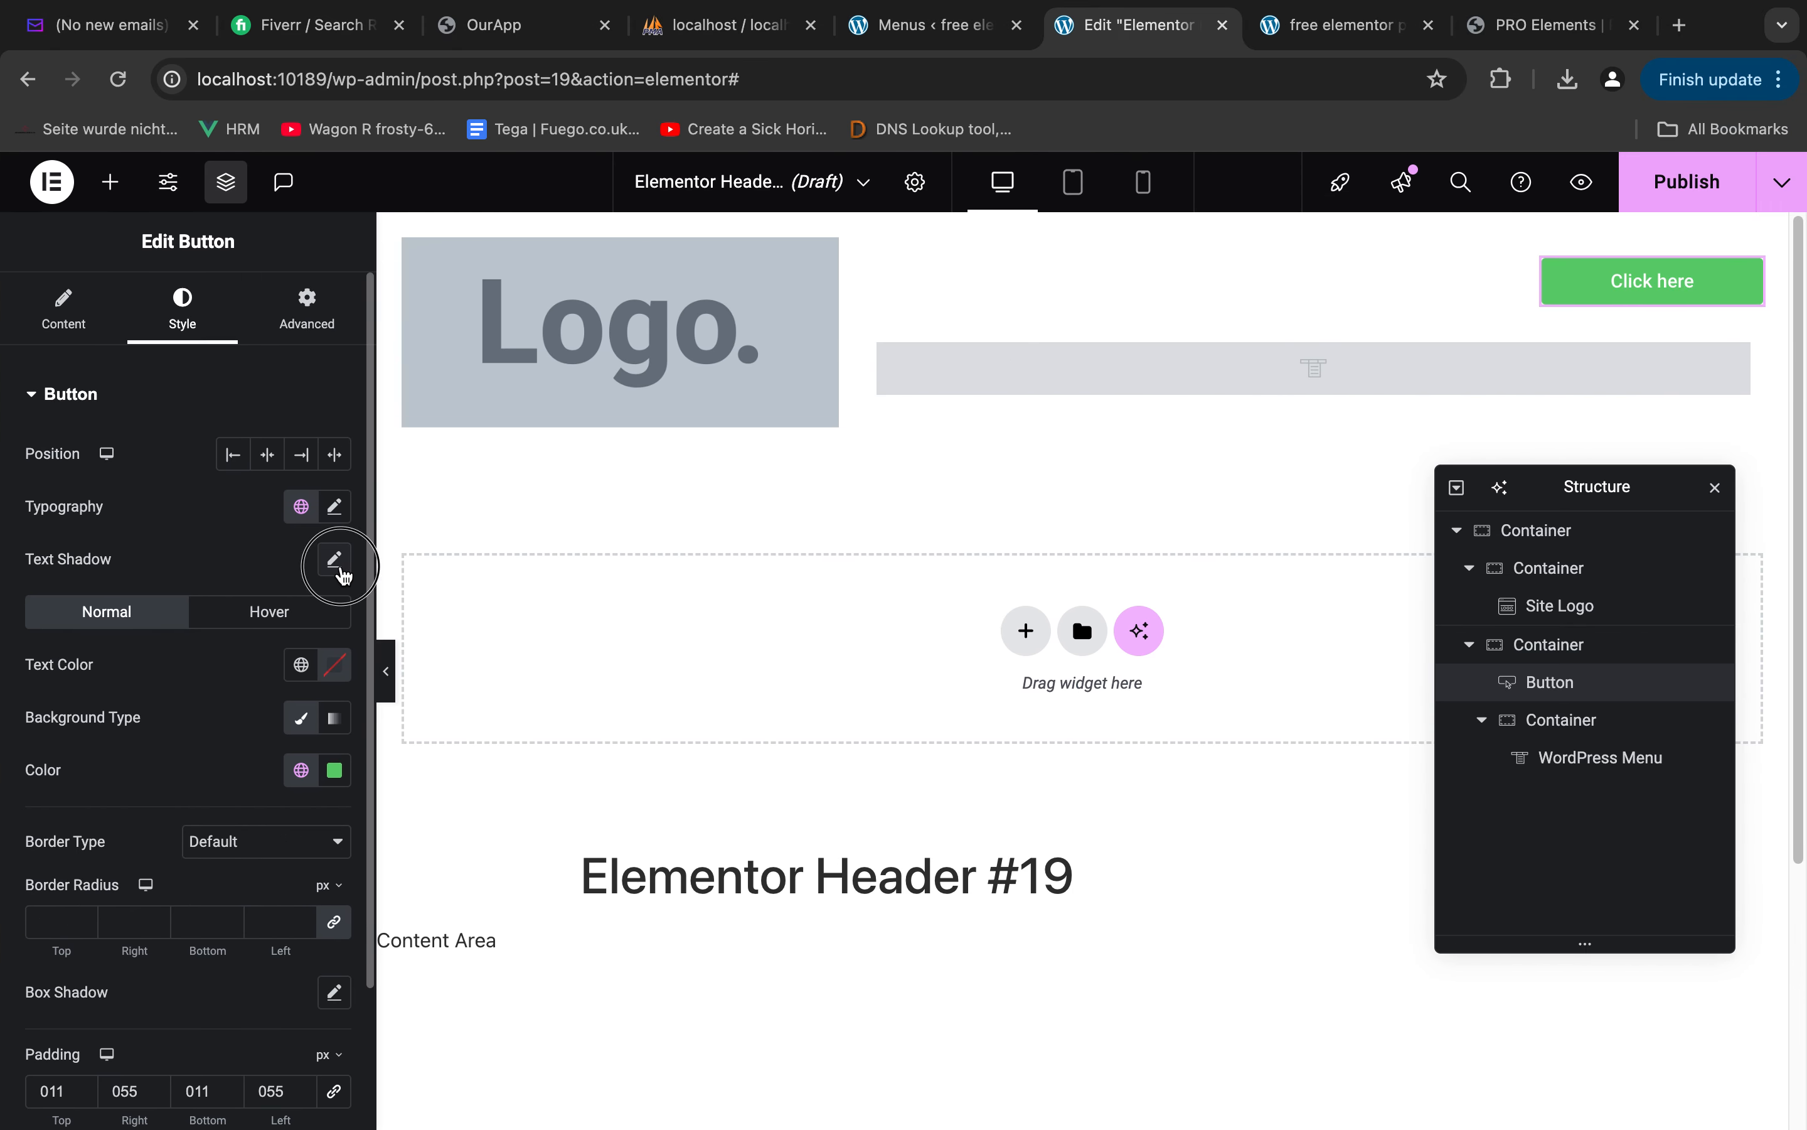
left_click(335, 561)
left_click(335, 506)
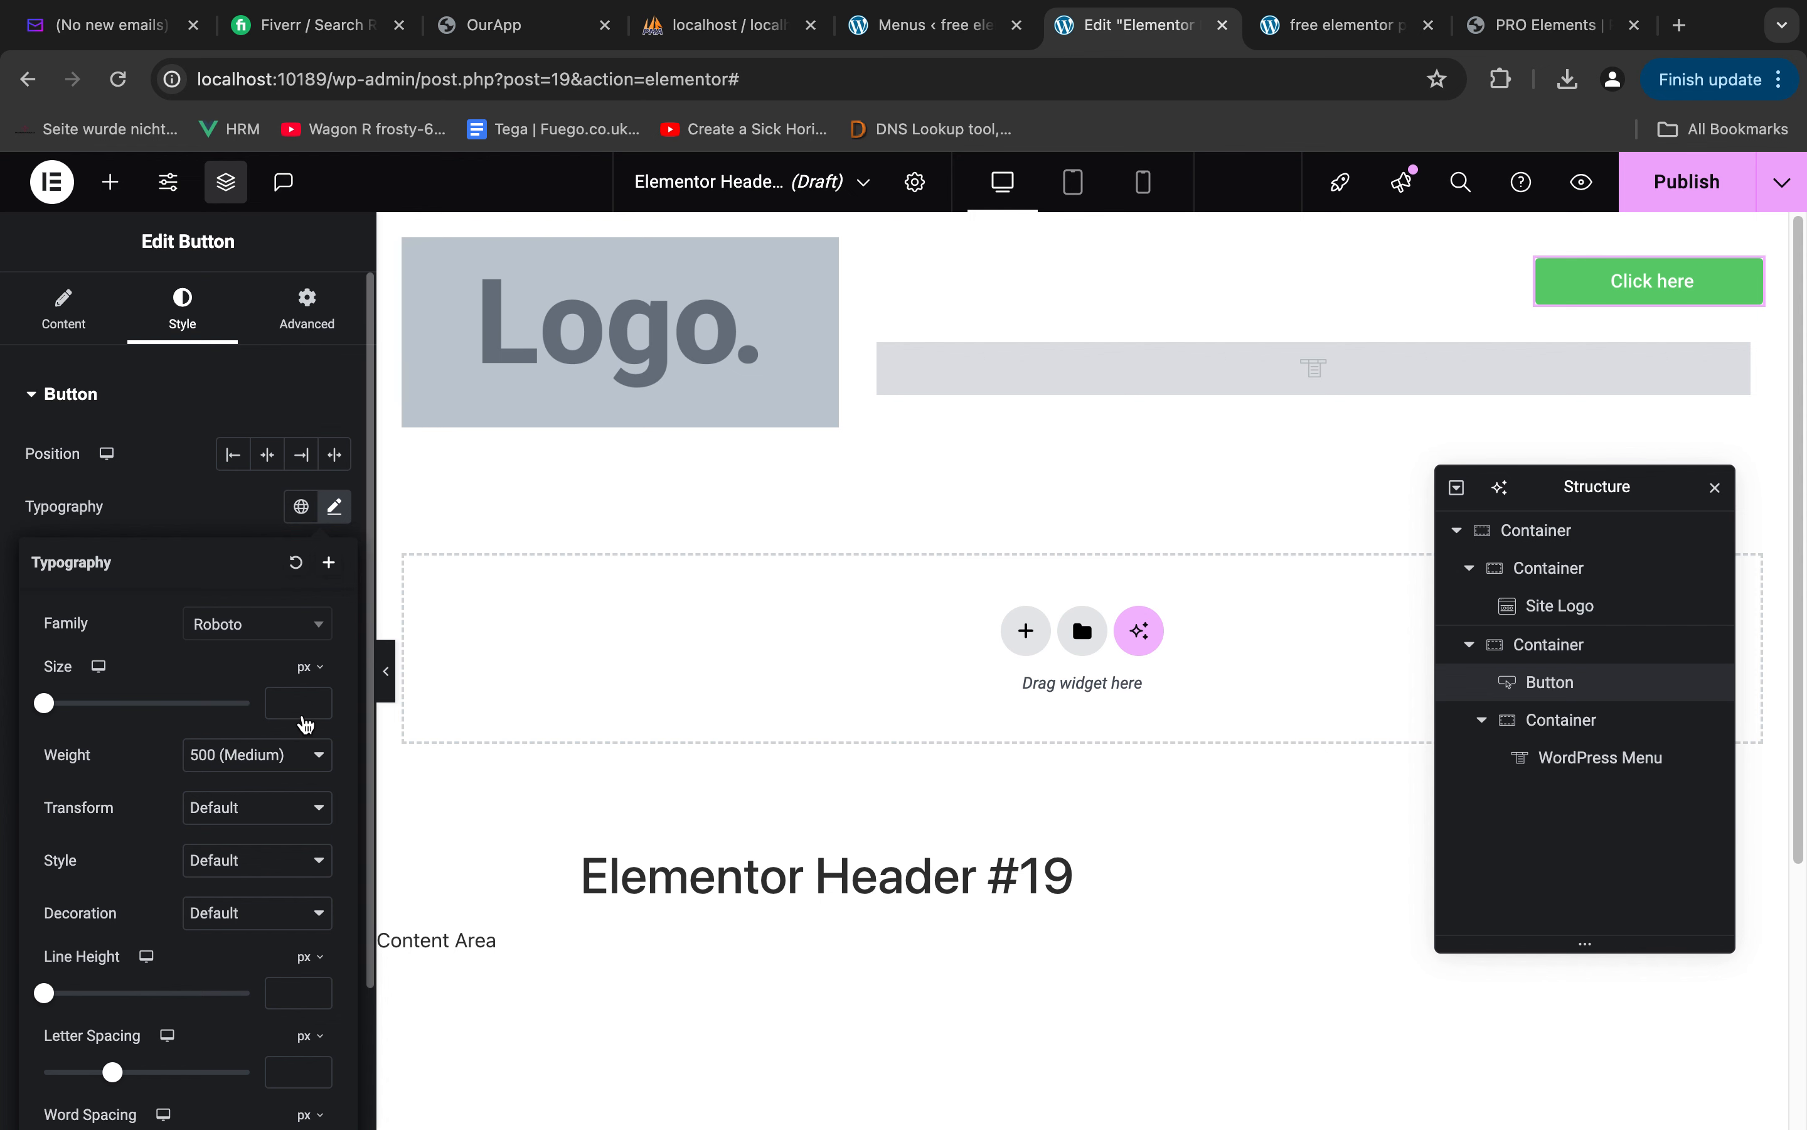
left_click(258, 624)
type("popp")
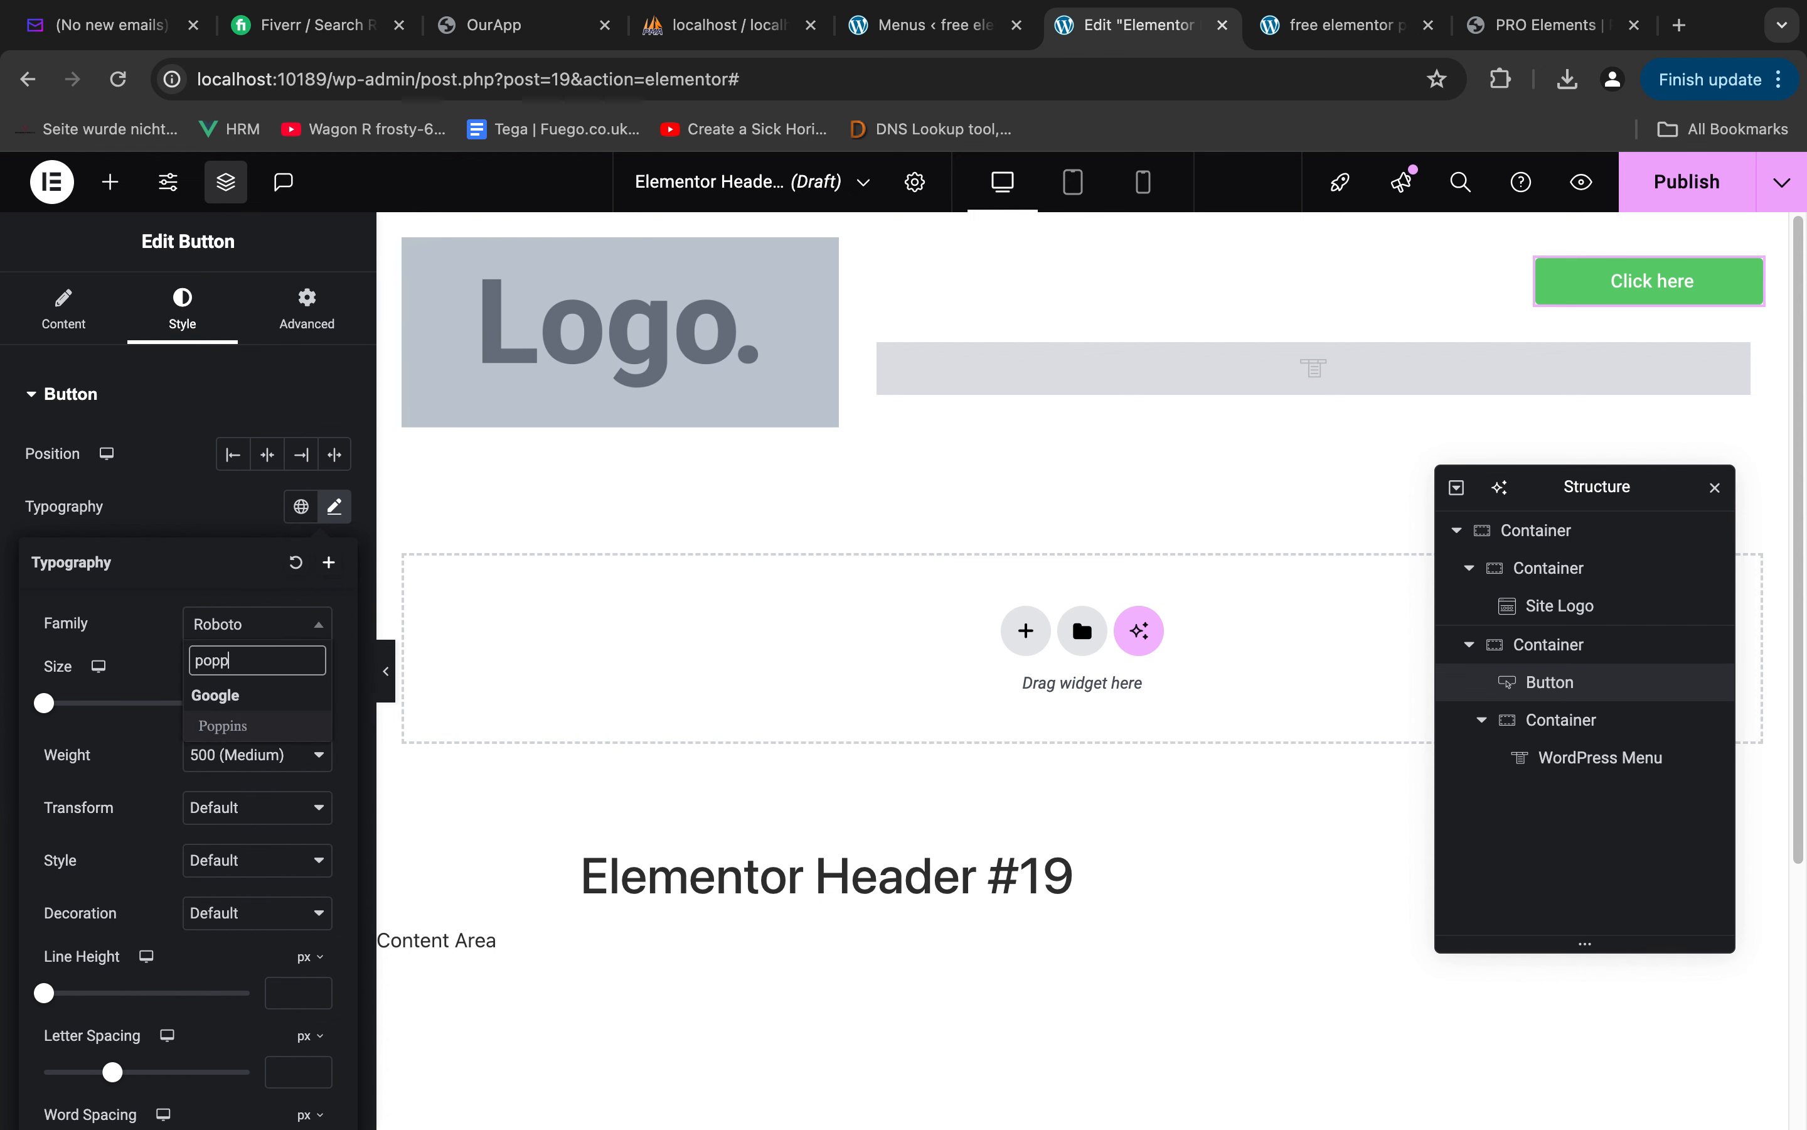
left_click(265, 727)
Set the header button's font size to 18 px and its weight to 600 (Semi Bold)
left_click(293, 710)
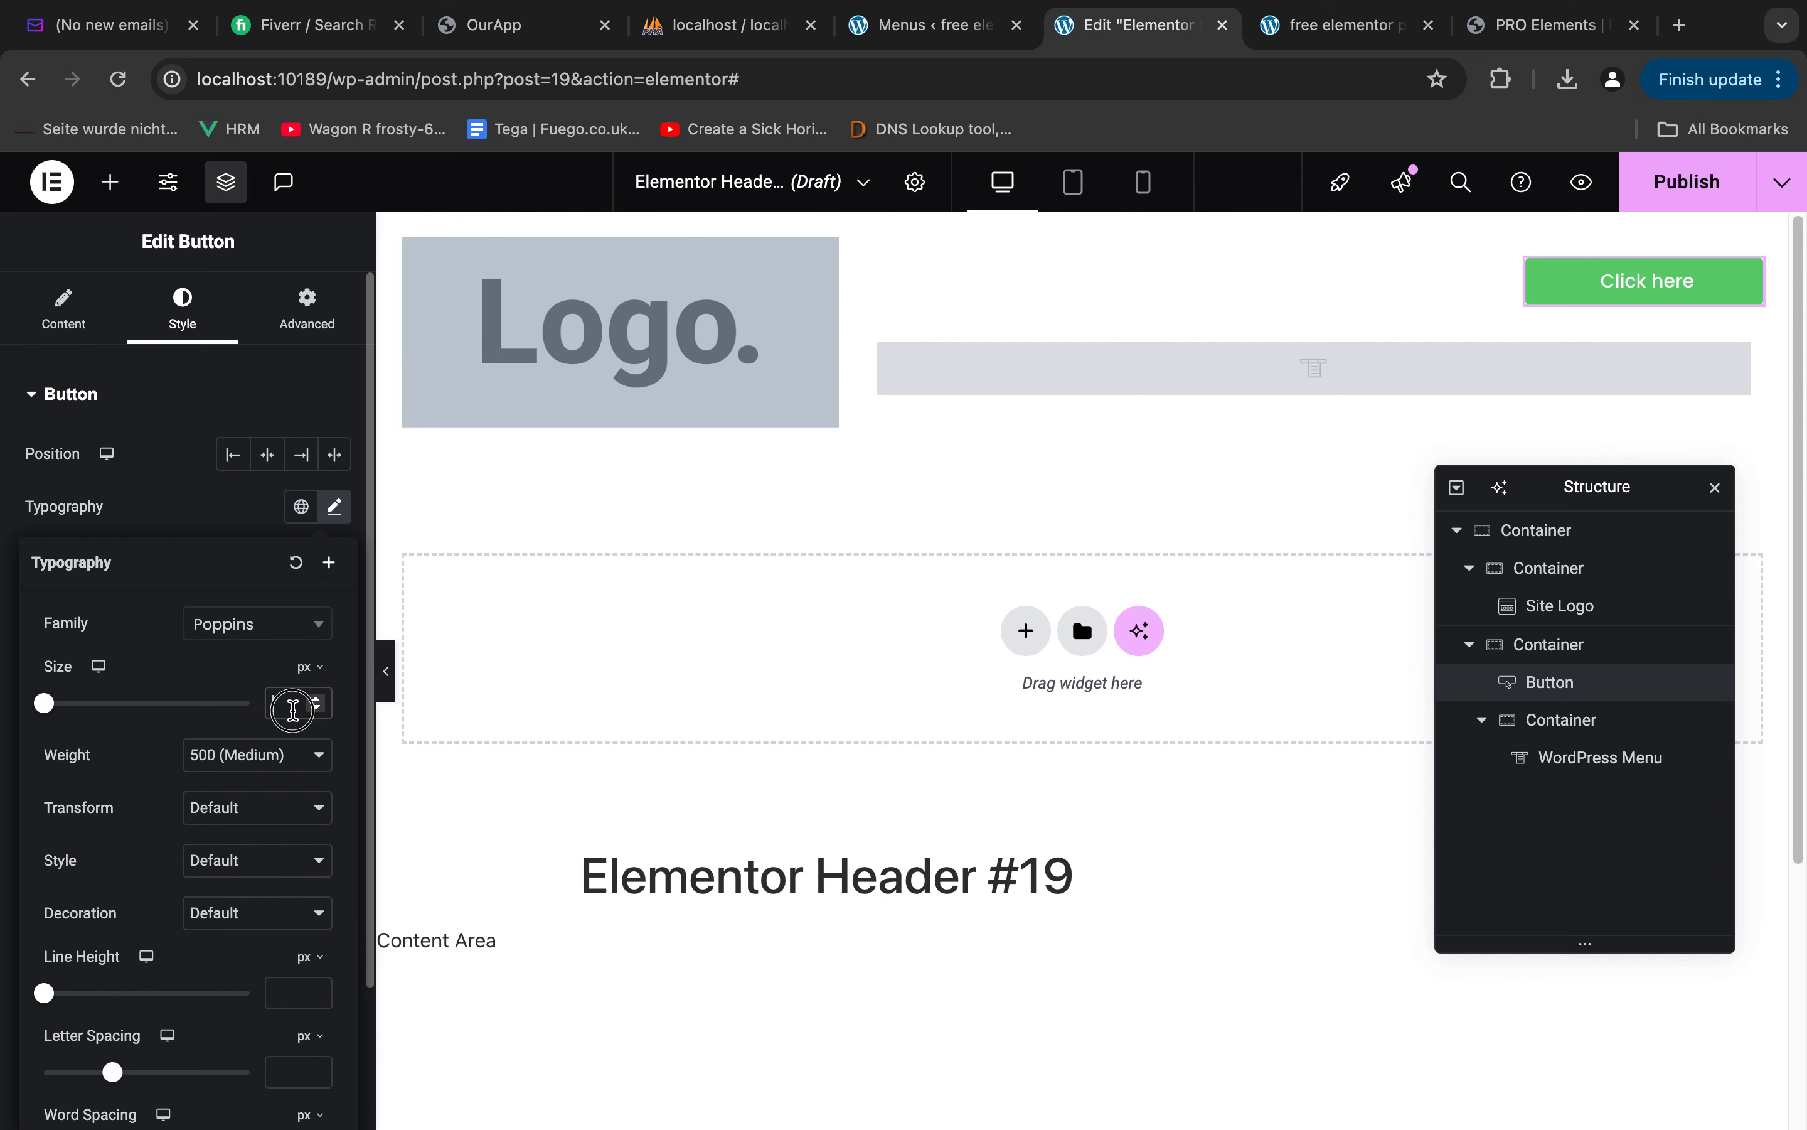
type("18")
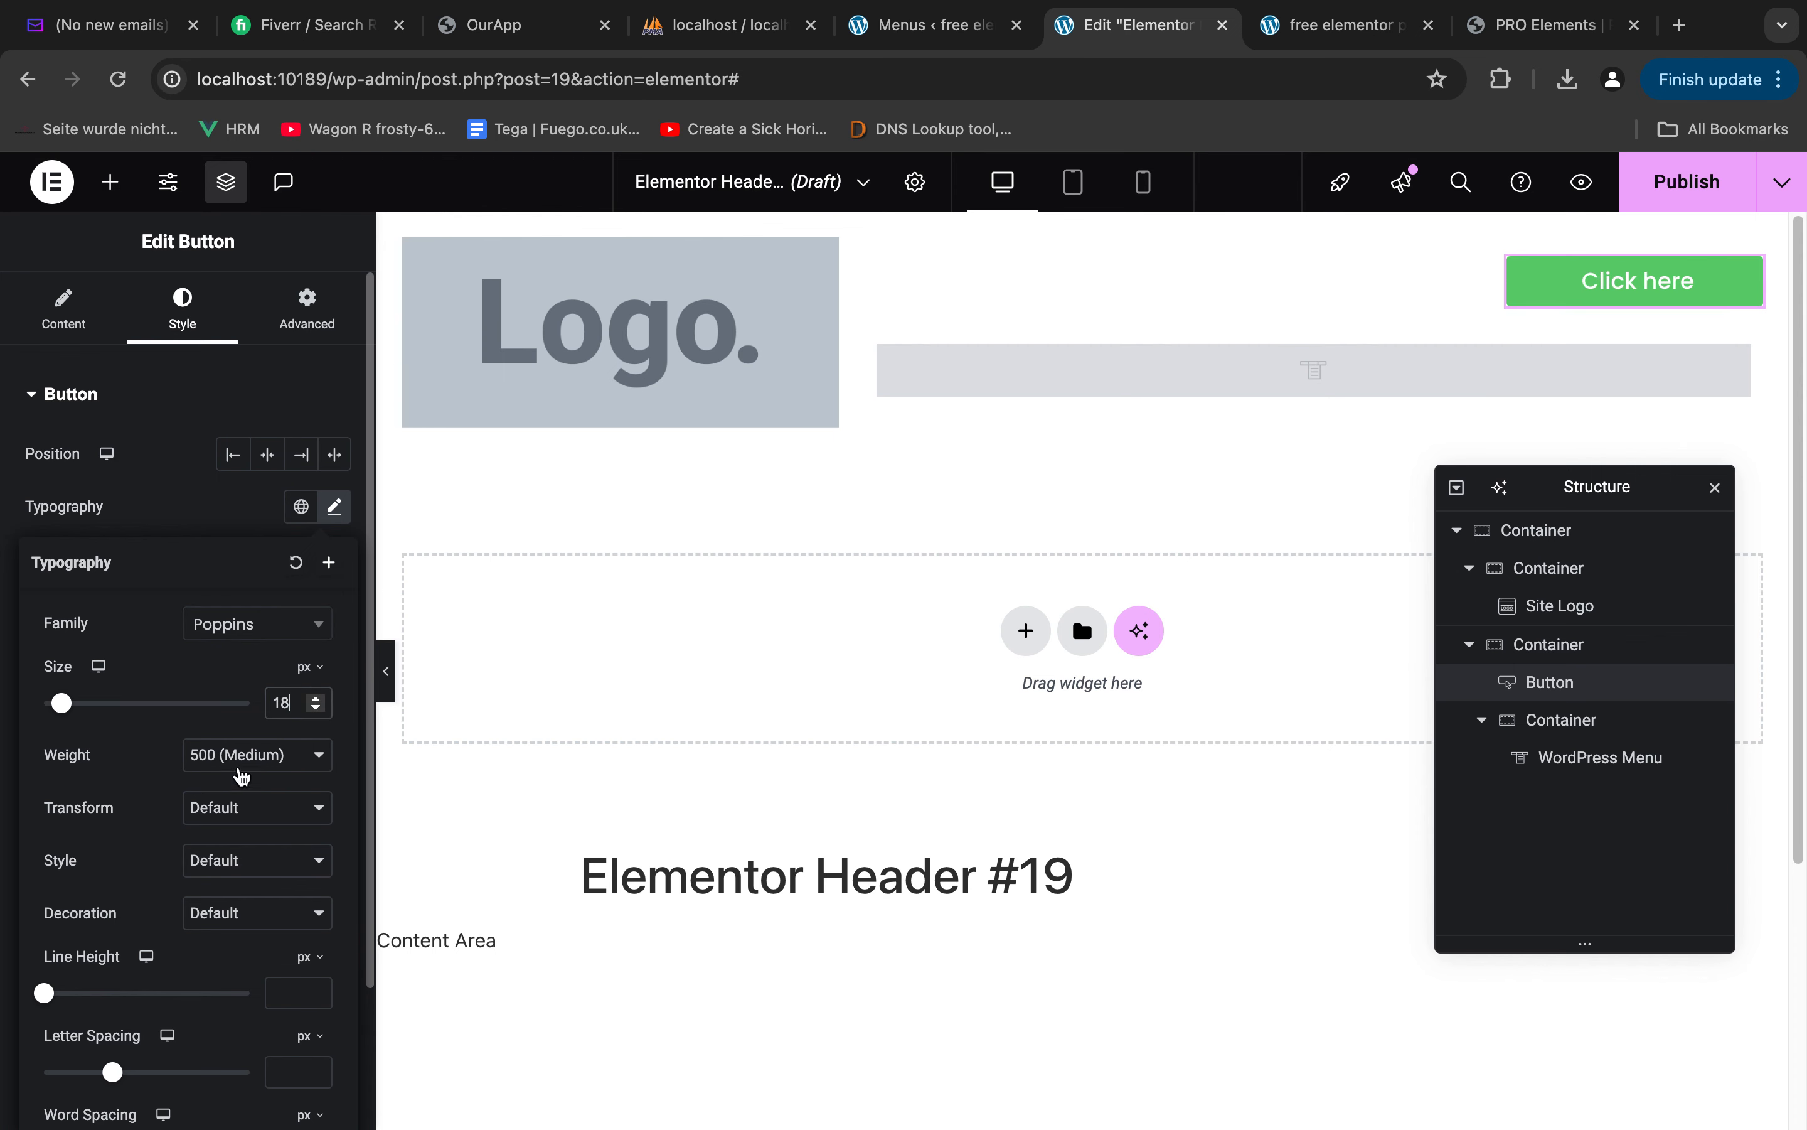
left_click(246, 768)
left_click(180, 777)
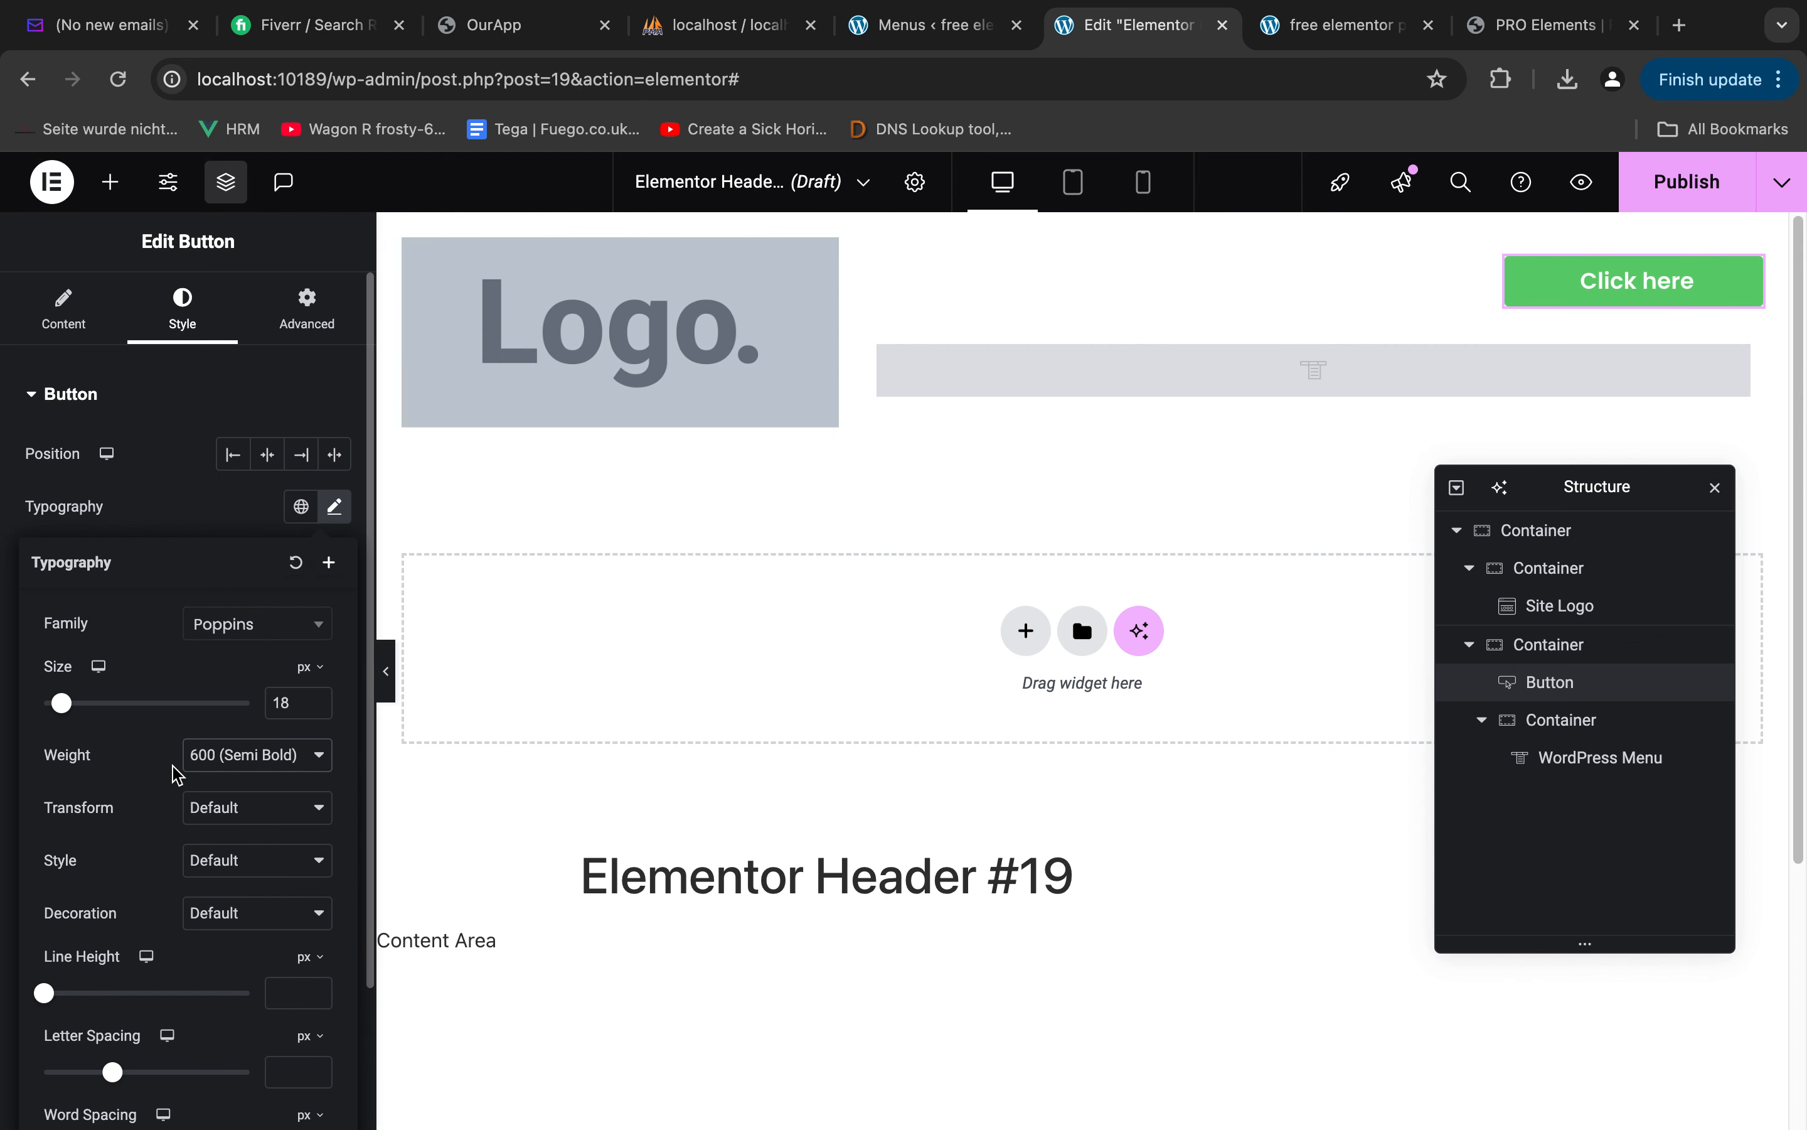
Inspect the Book Now button group's corner radius in Figma, and set the Elementor header button's border radius to 27 px on all corners
key("ctrl+Left")
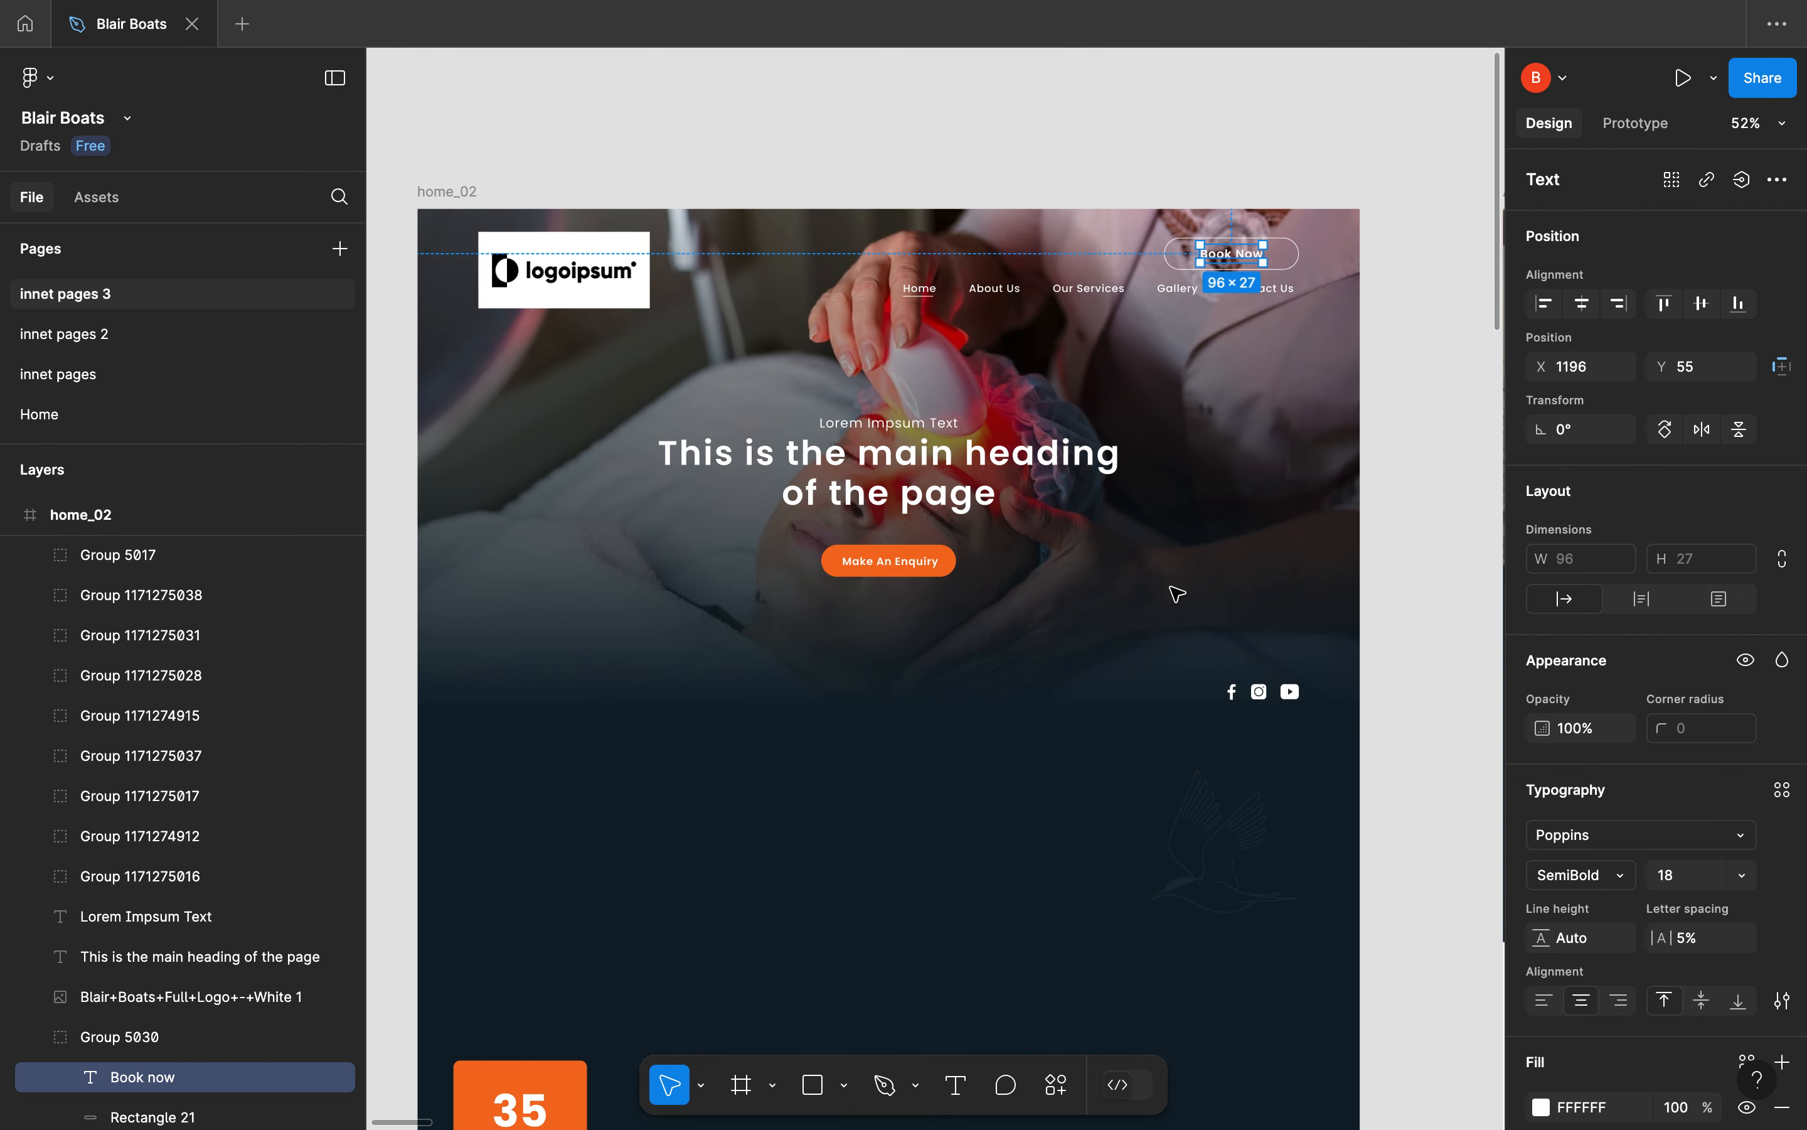
left_click(1179, 244)
left_click(1177, 242)
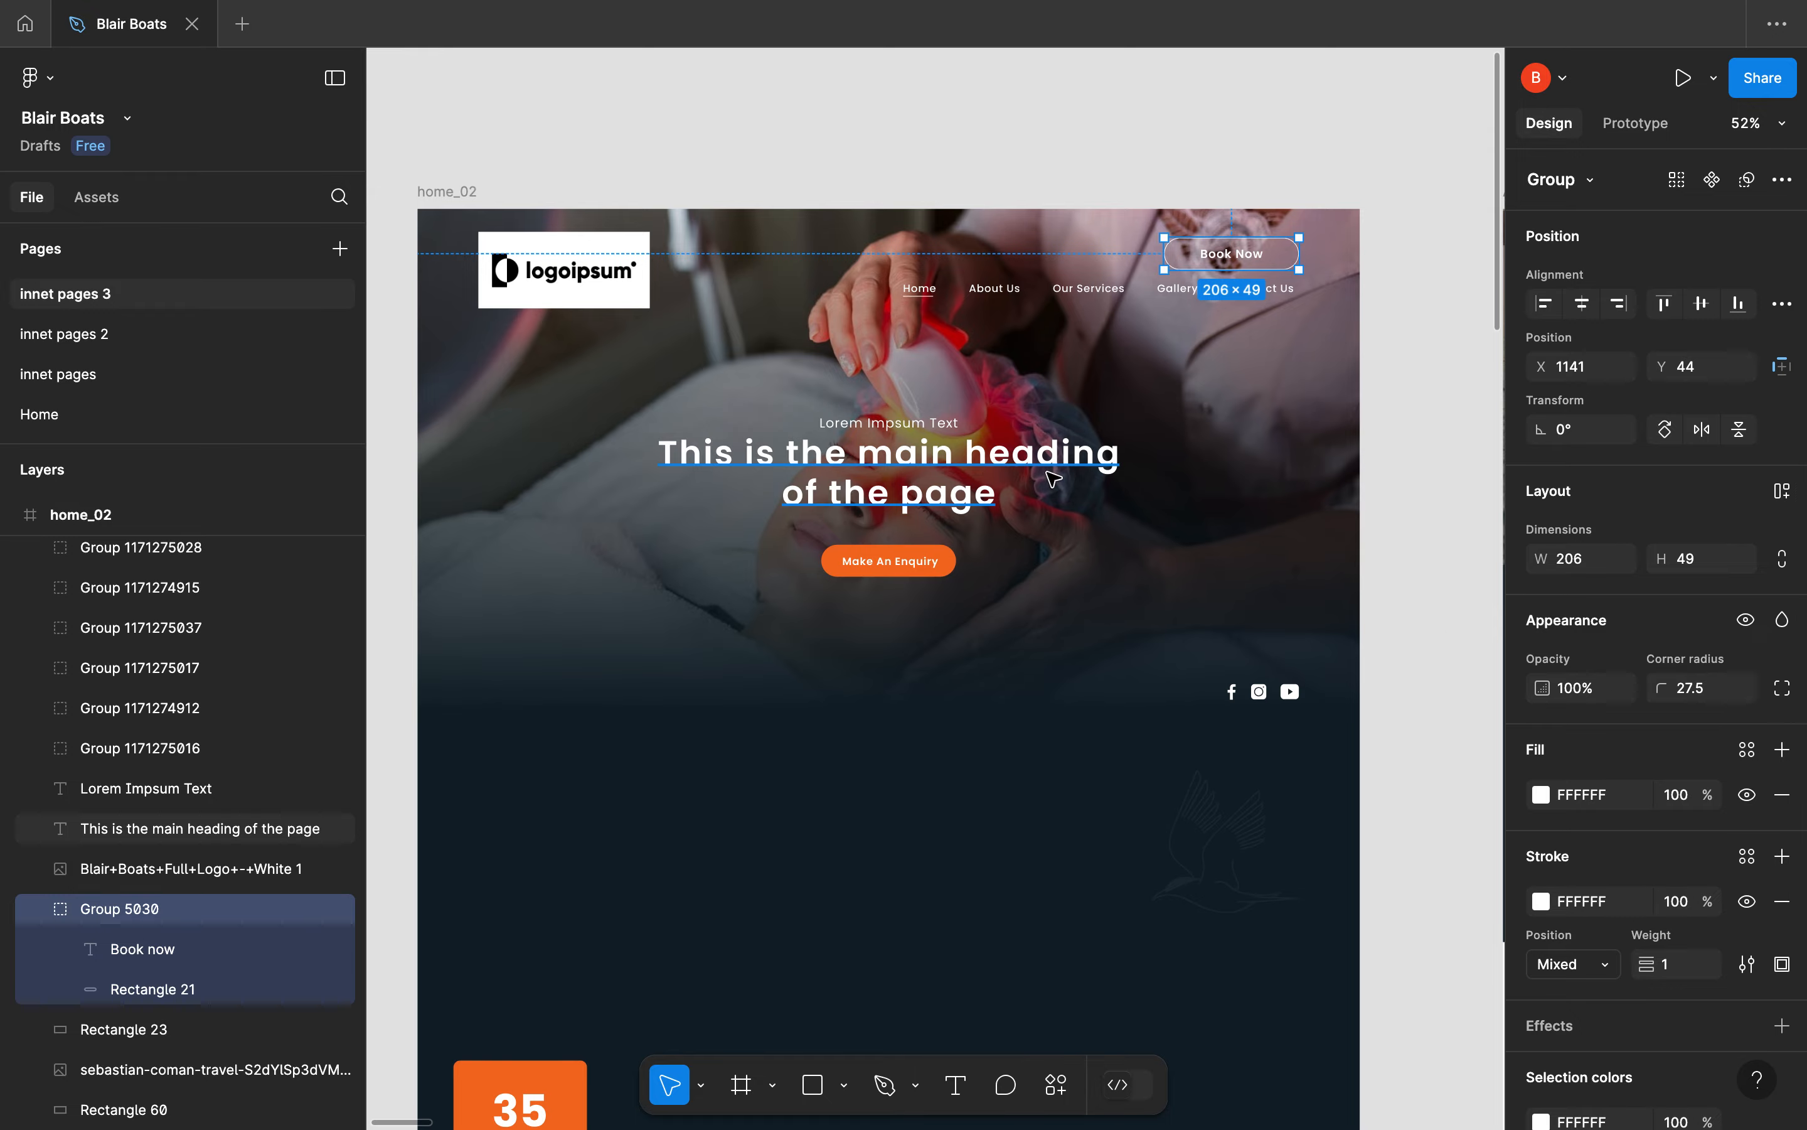
key("ctrl+Left")
key("ctrl+Right")
key("ctrl+Right")
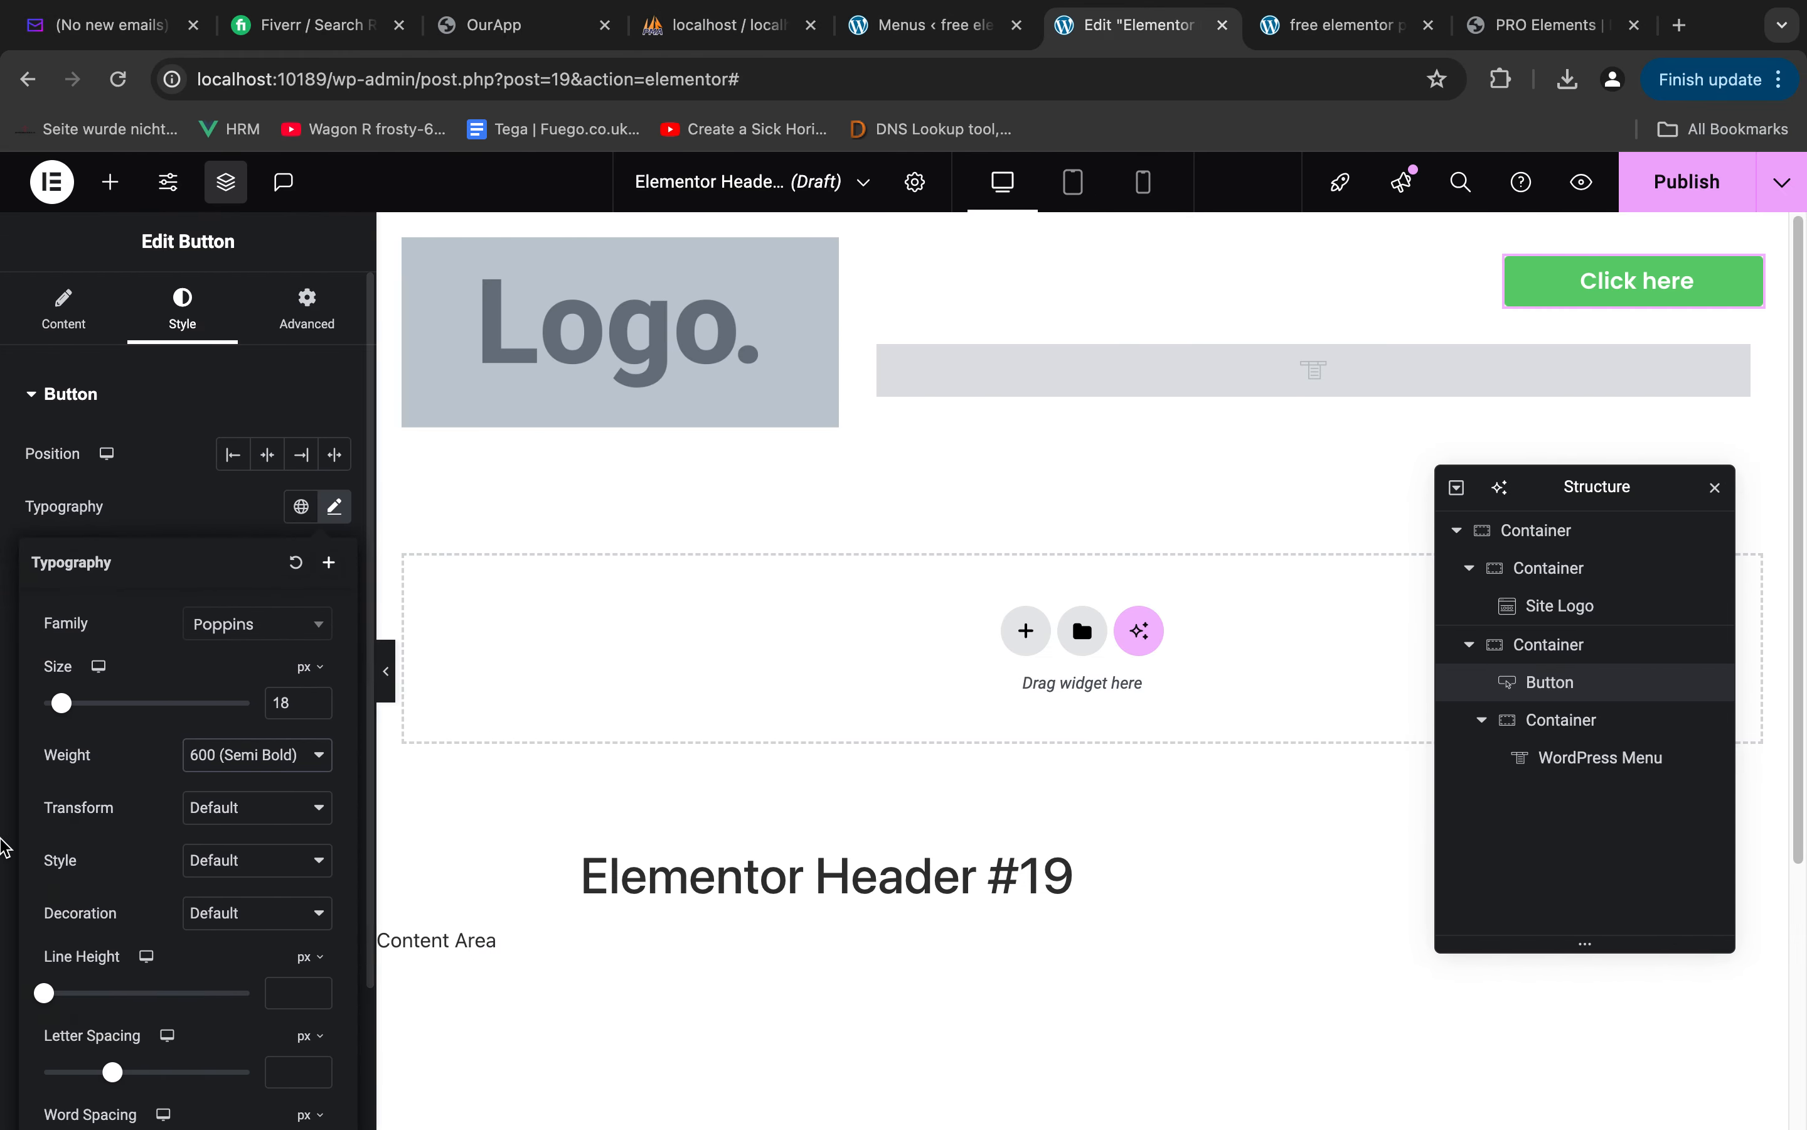
scroll(150, 883, "down", 3)
scroll(159, 679, "up", 3)
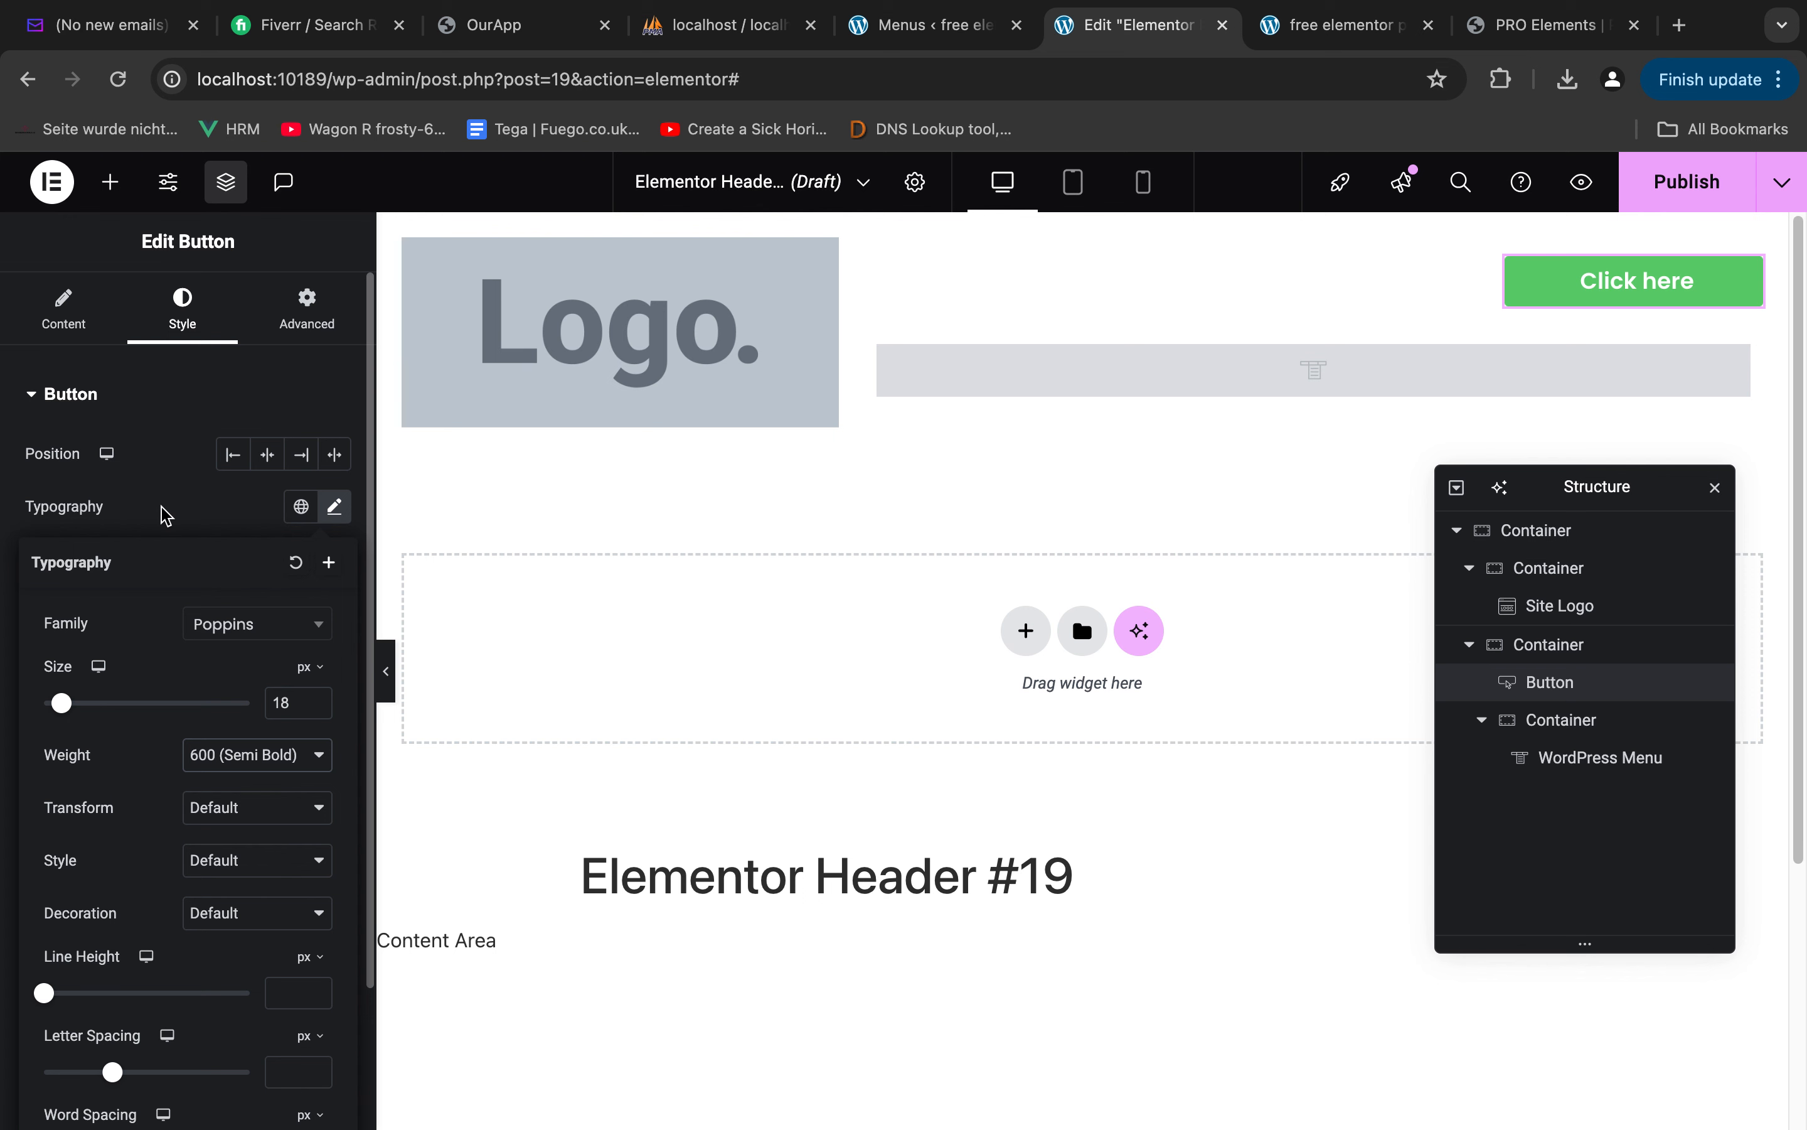
left_click(160, 510)
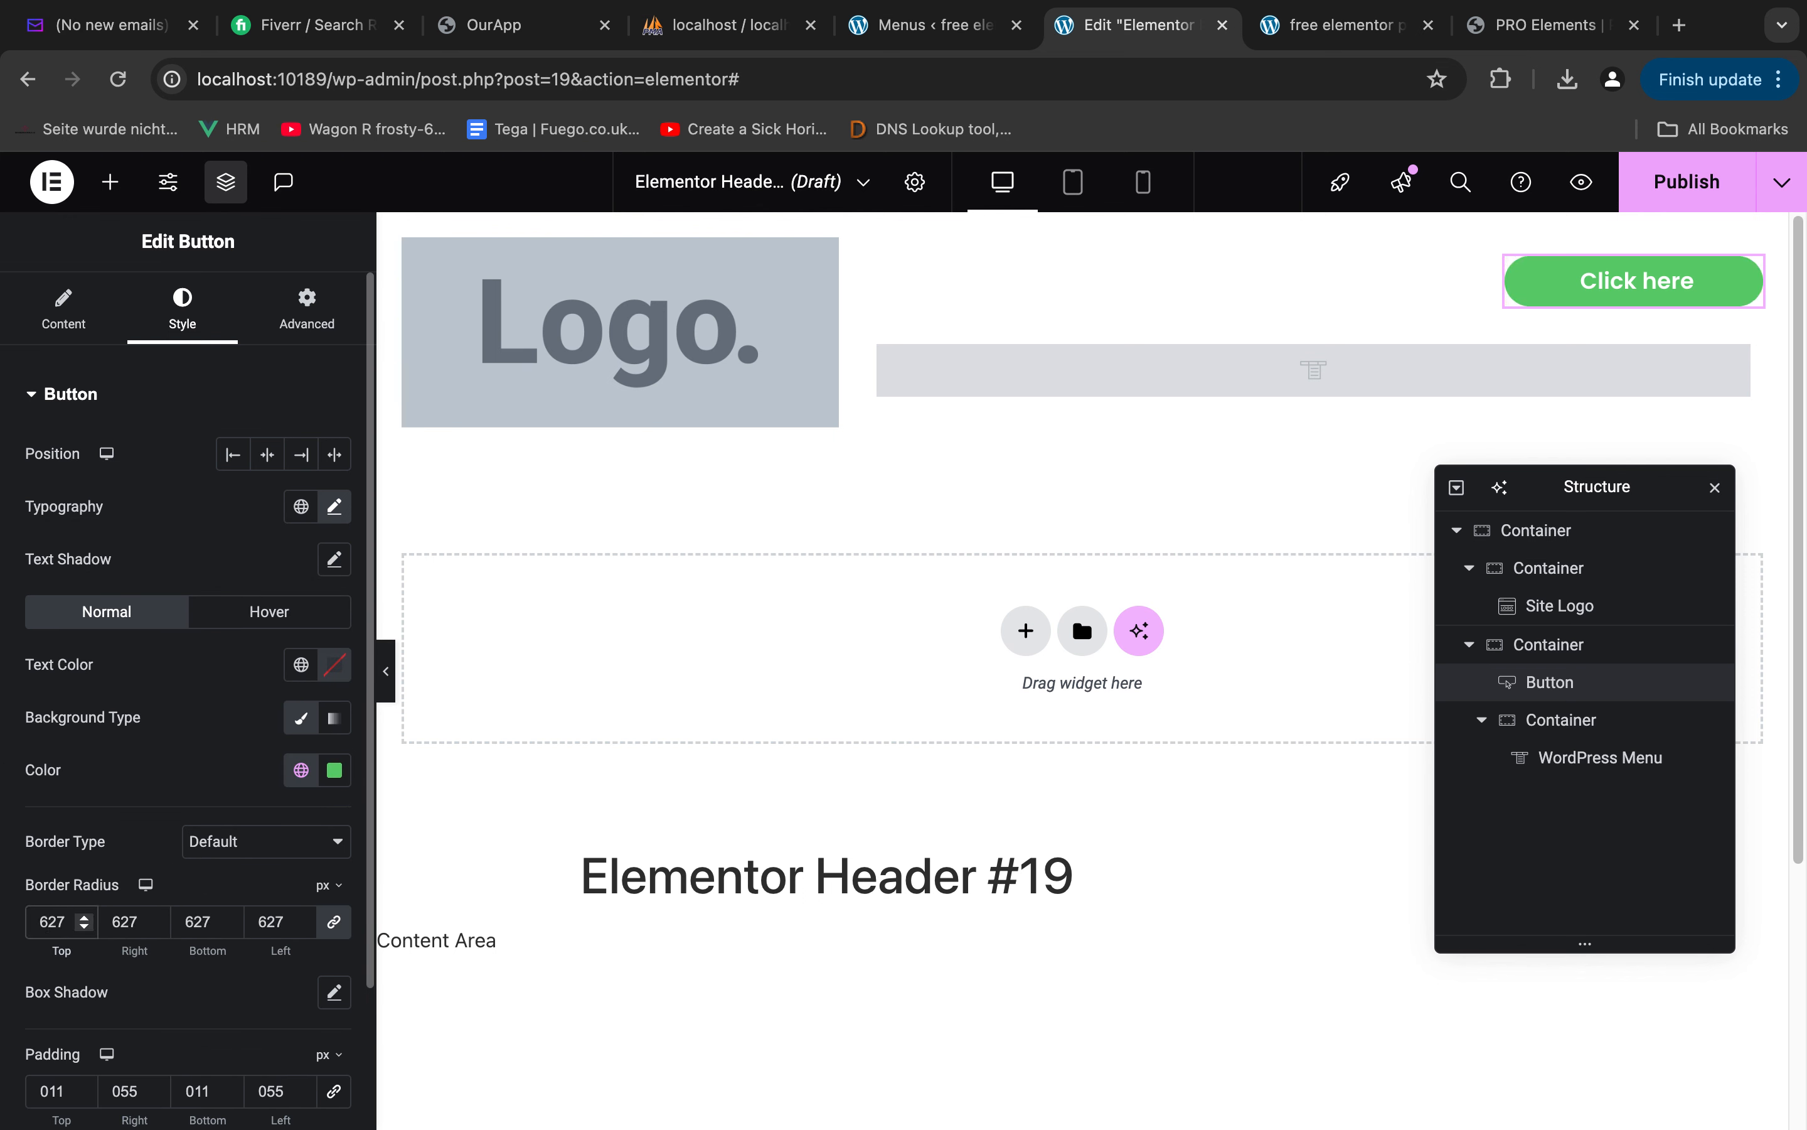
type("27")
Make the header button's background color fully transparent by reducing its opacity to zero
left_click(333, 769)
left_click_drag(475, 675, 141, 658)
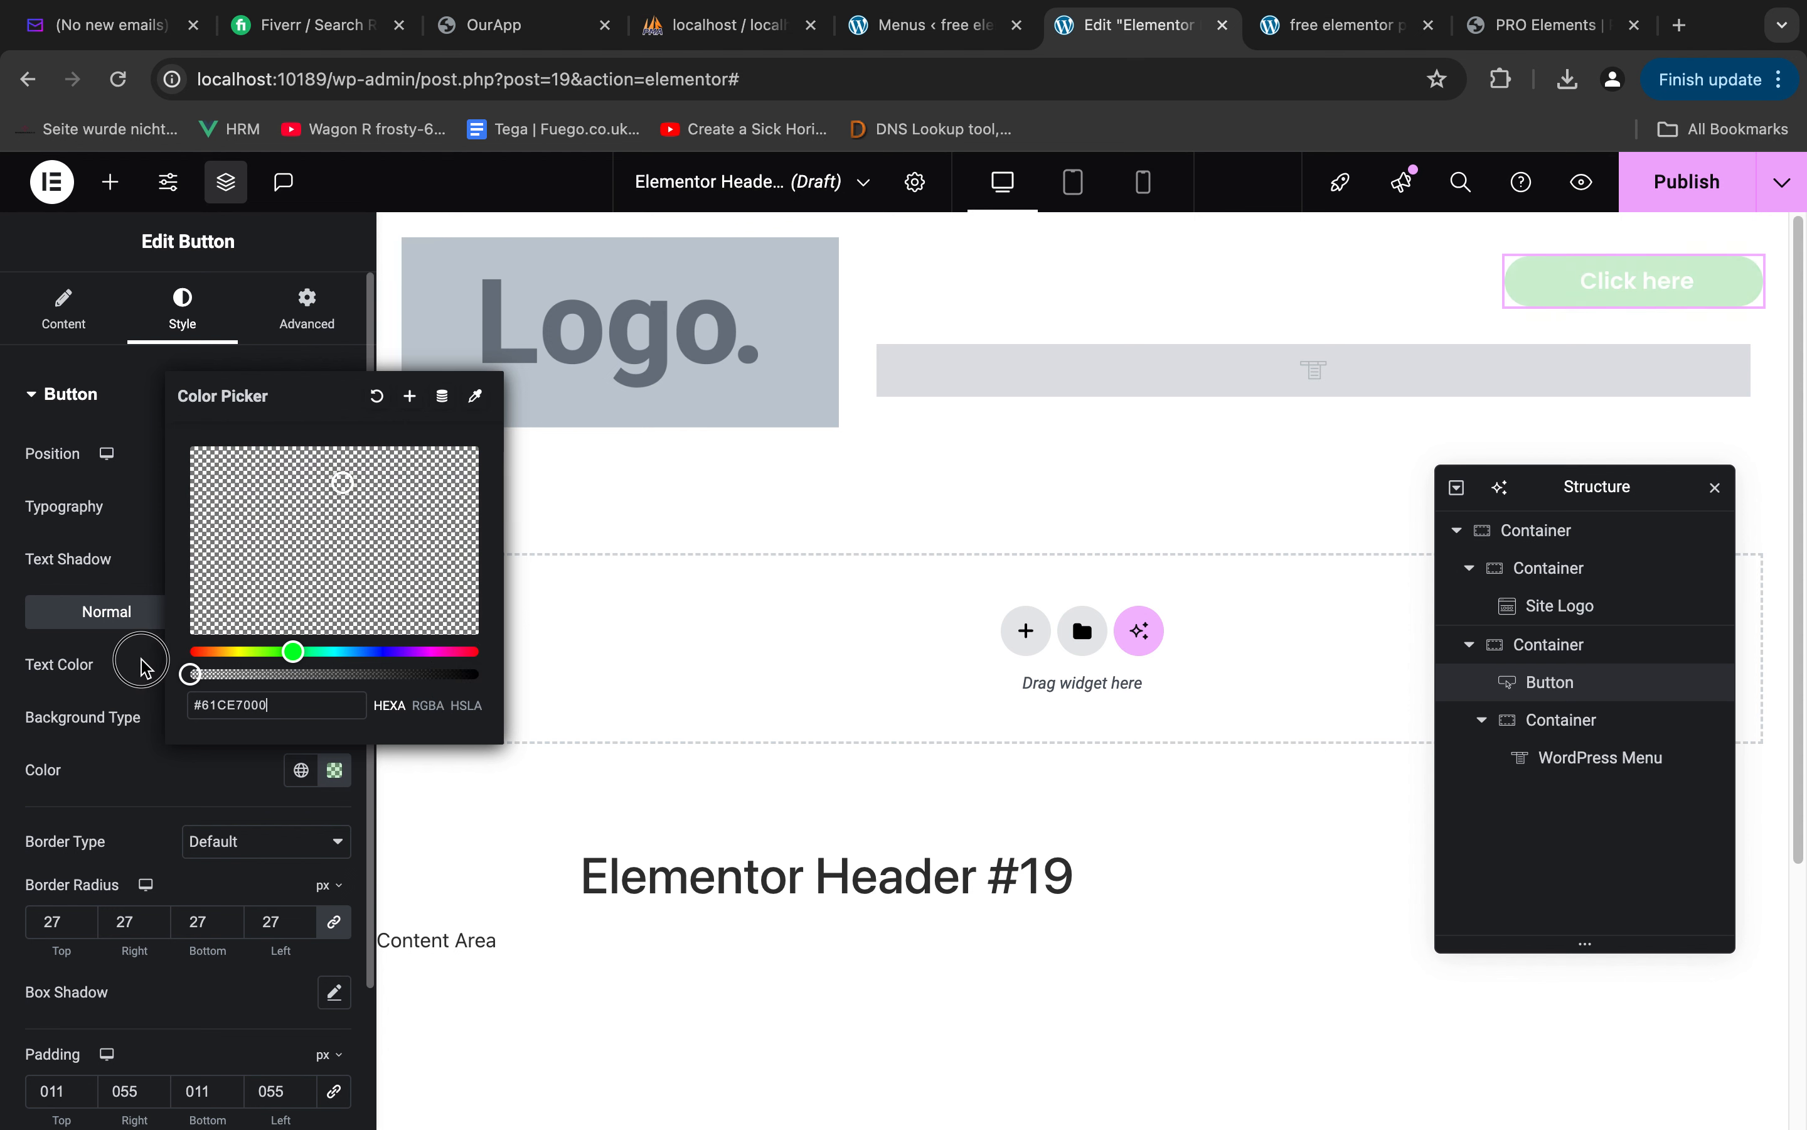
left_click(207, 798)
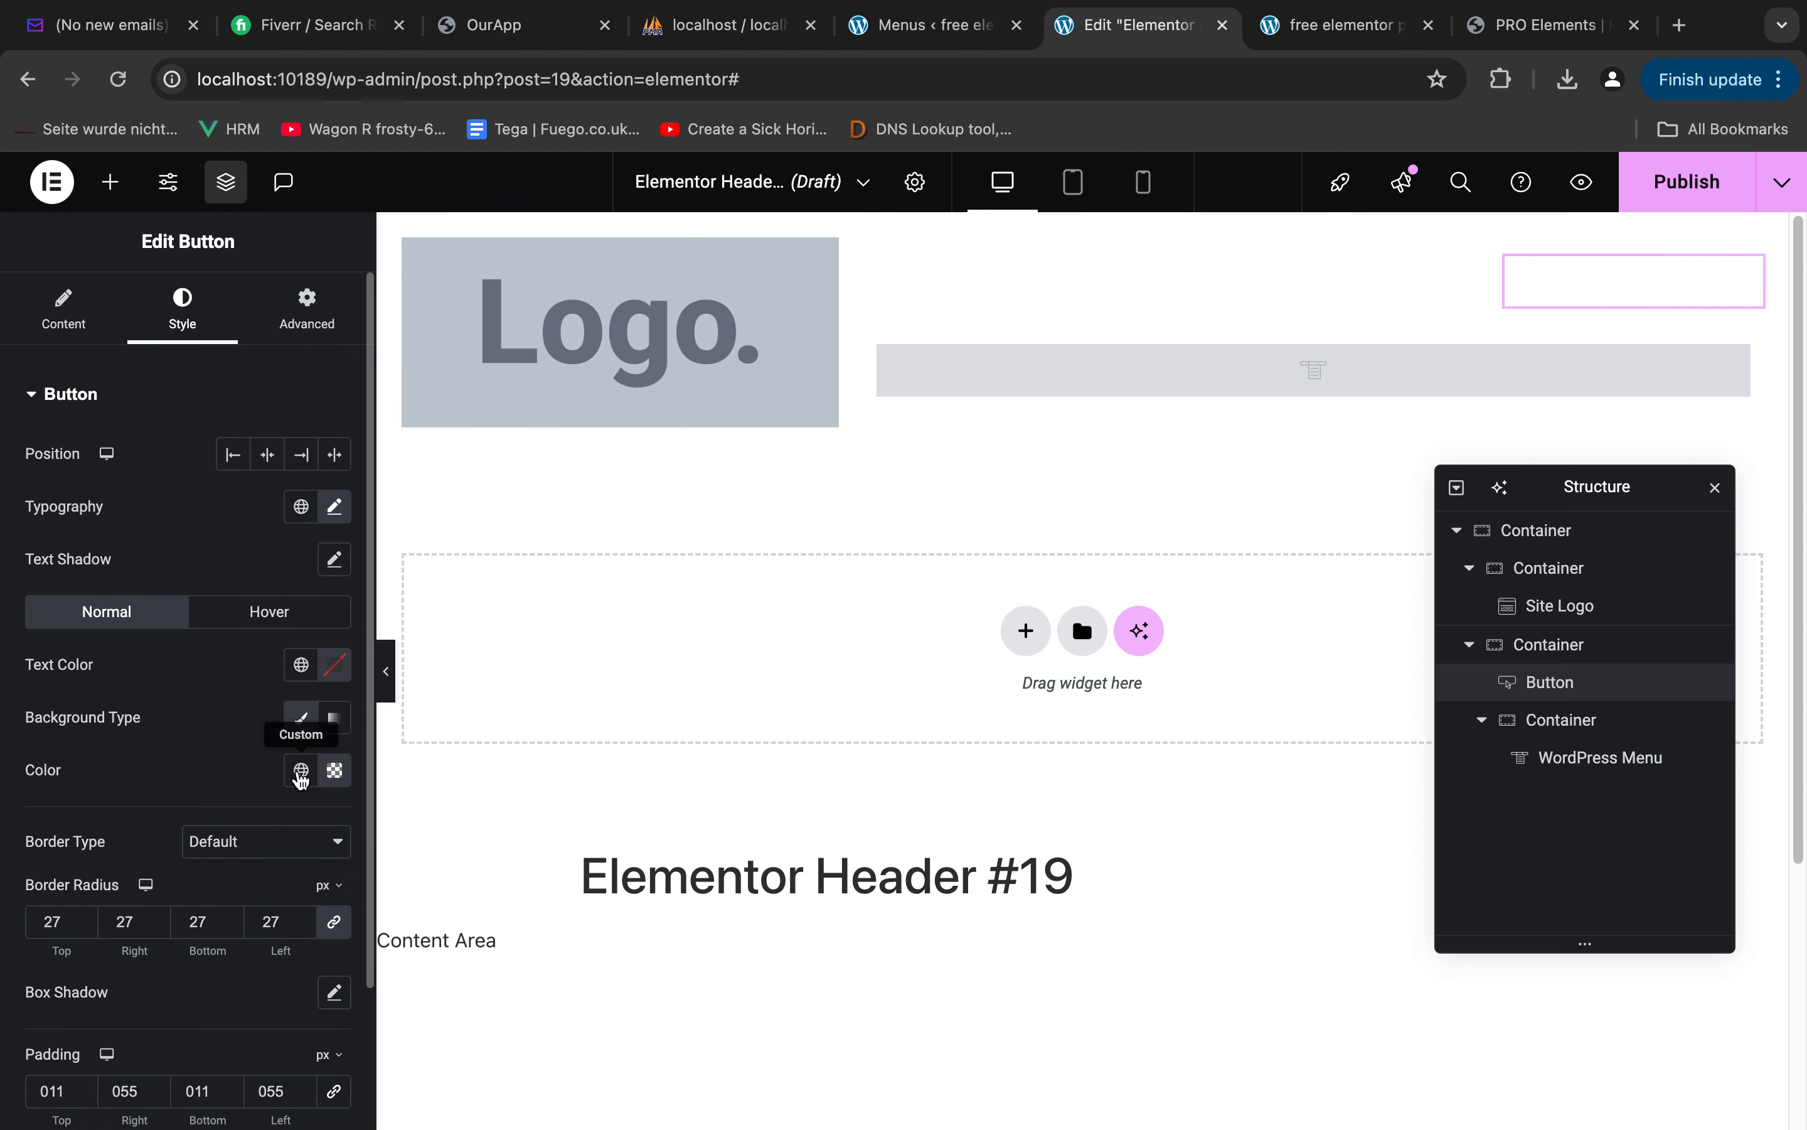
left_click(334, 772)
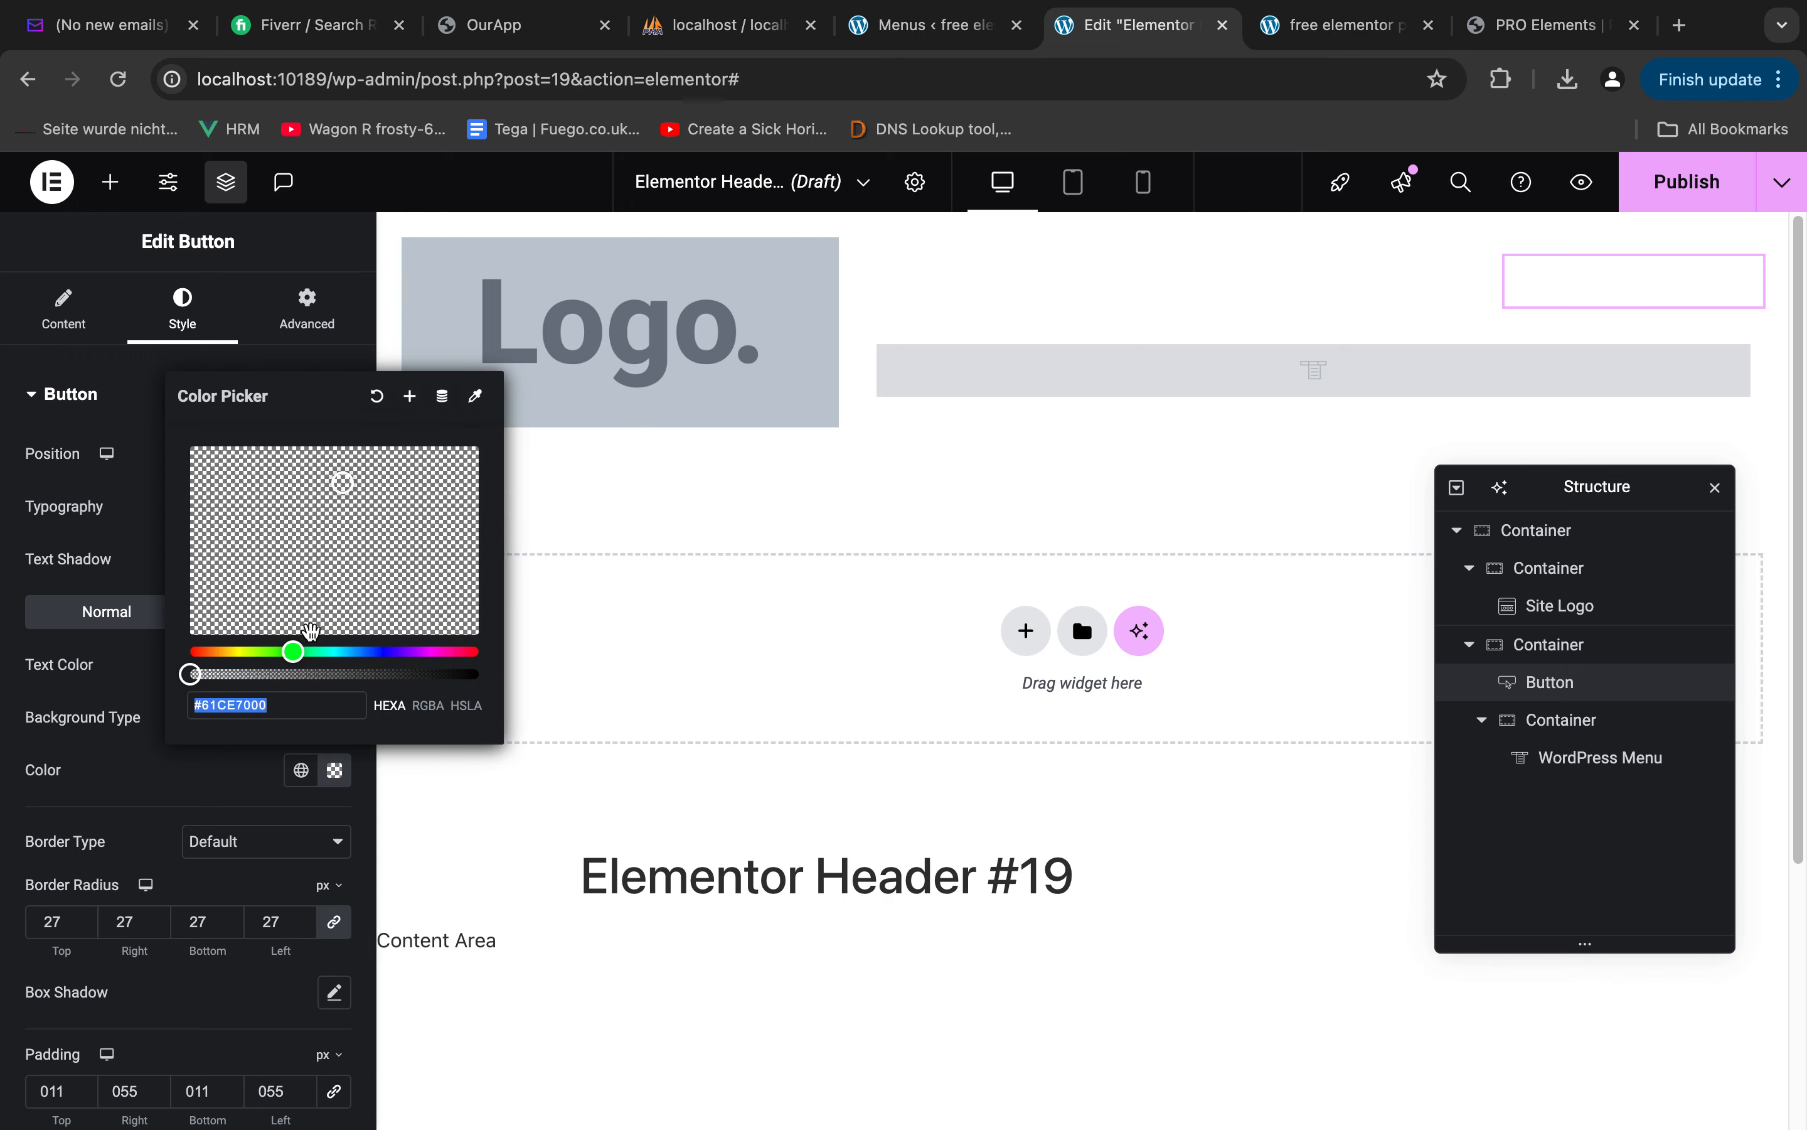
mouse_move(196, 676)
left_mouse_down()
mouse_move(463, 674)
mouse_move(170, 694)
left_mouse_up()
left_click(161, 795)
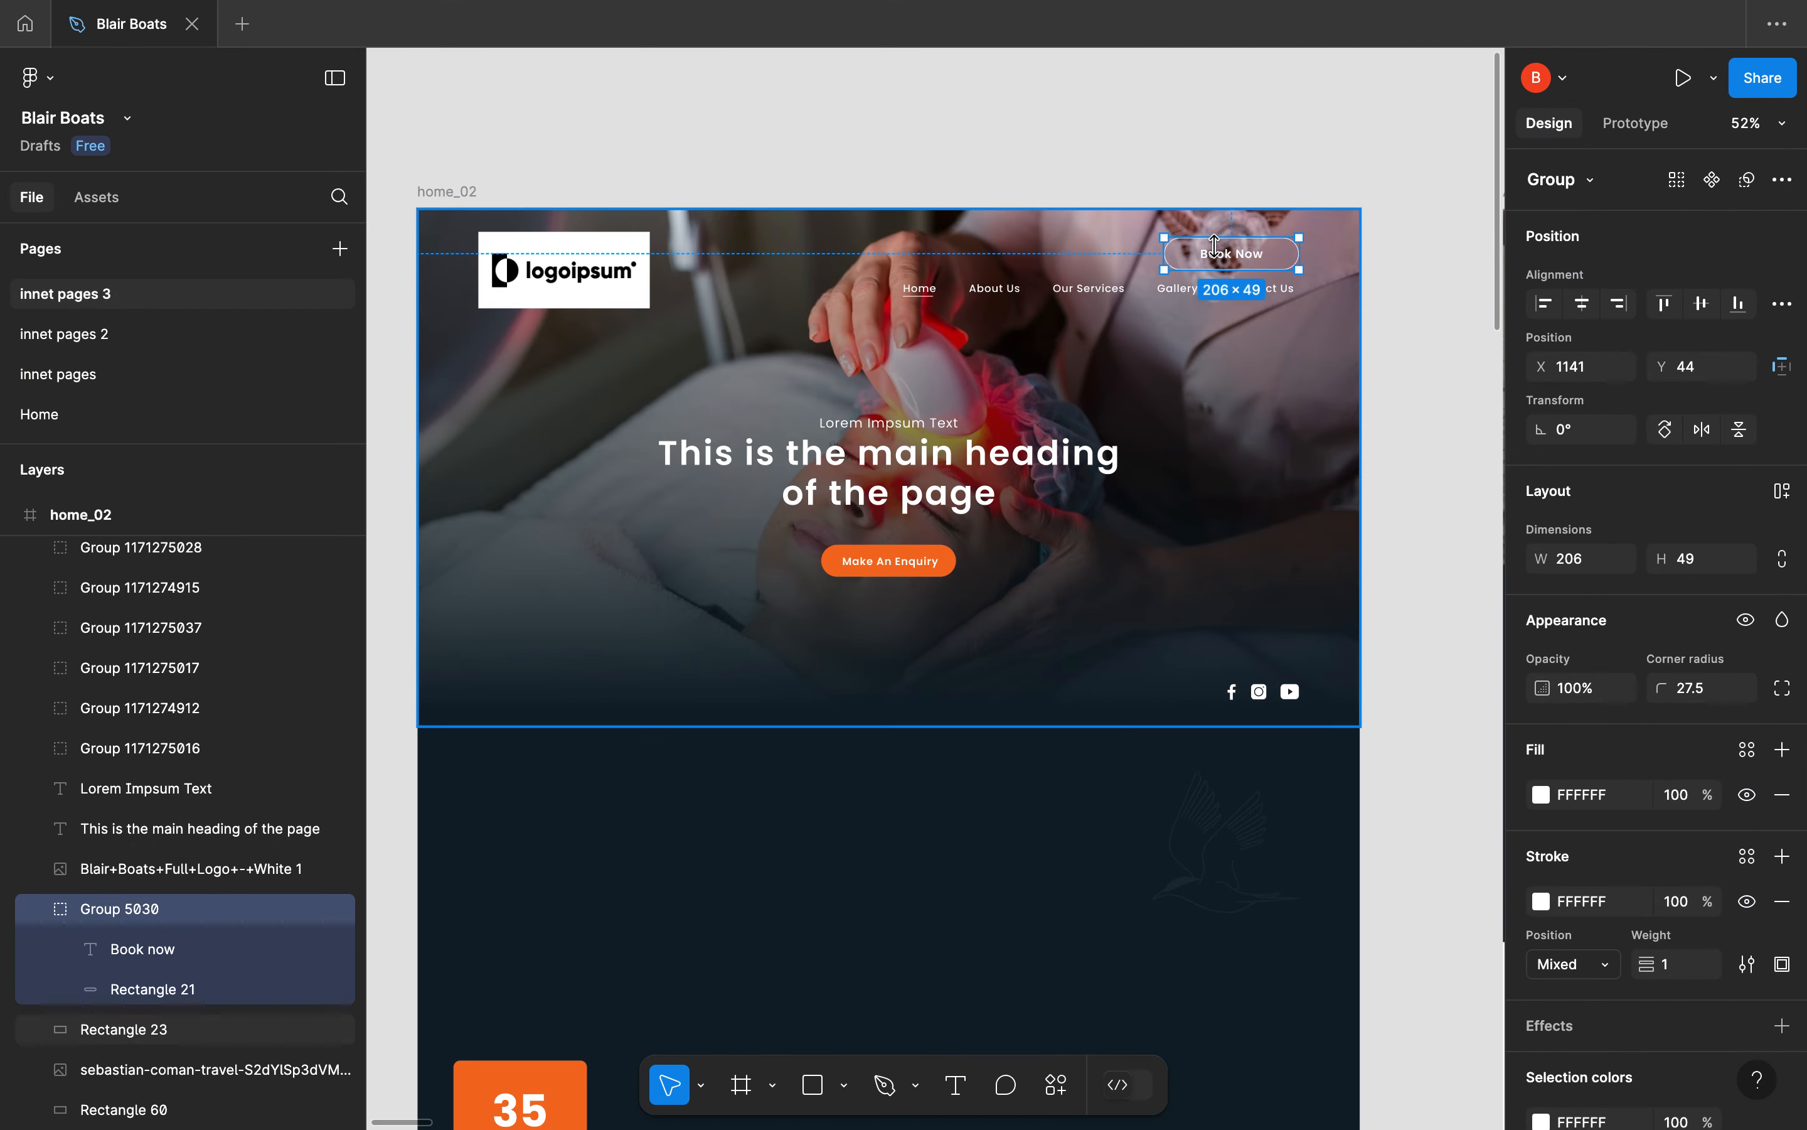
Check the Book Now button's stroke in Figma, and give the Elementor header button a solid border 1 px wide on all sides
left_click(1183, 254)
left_click(1204, 254)
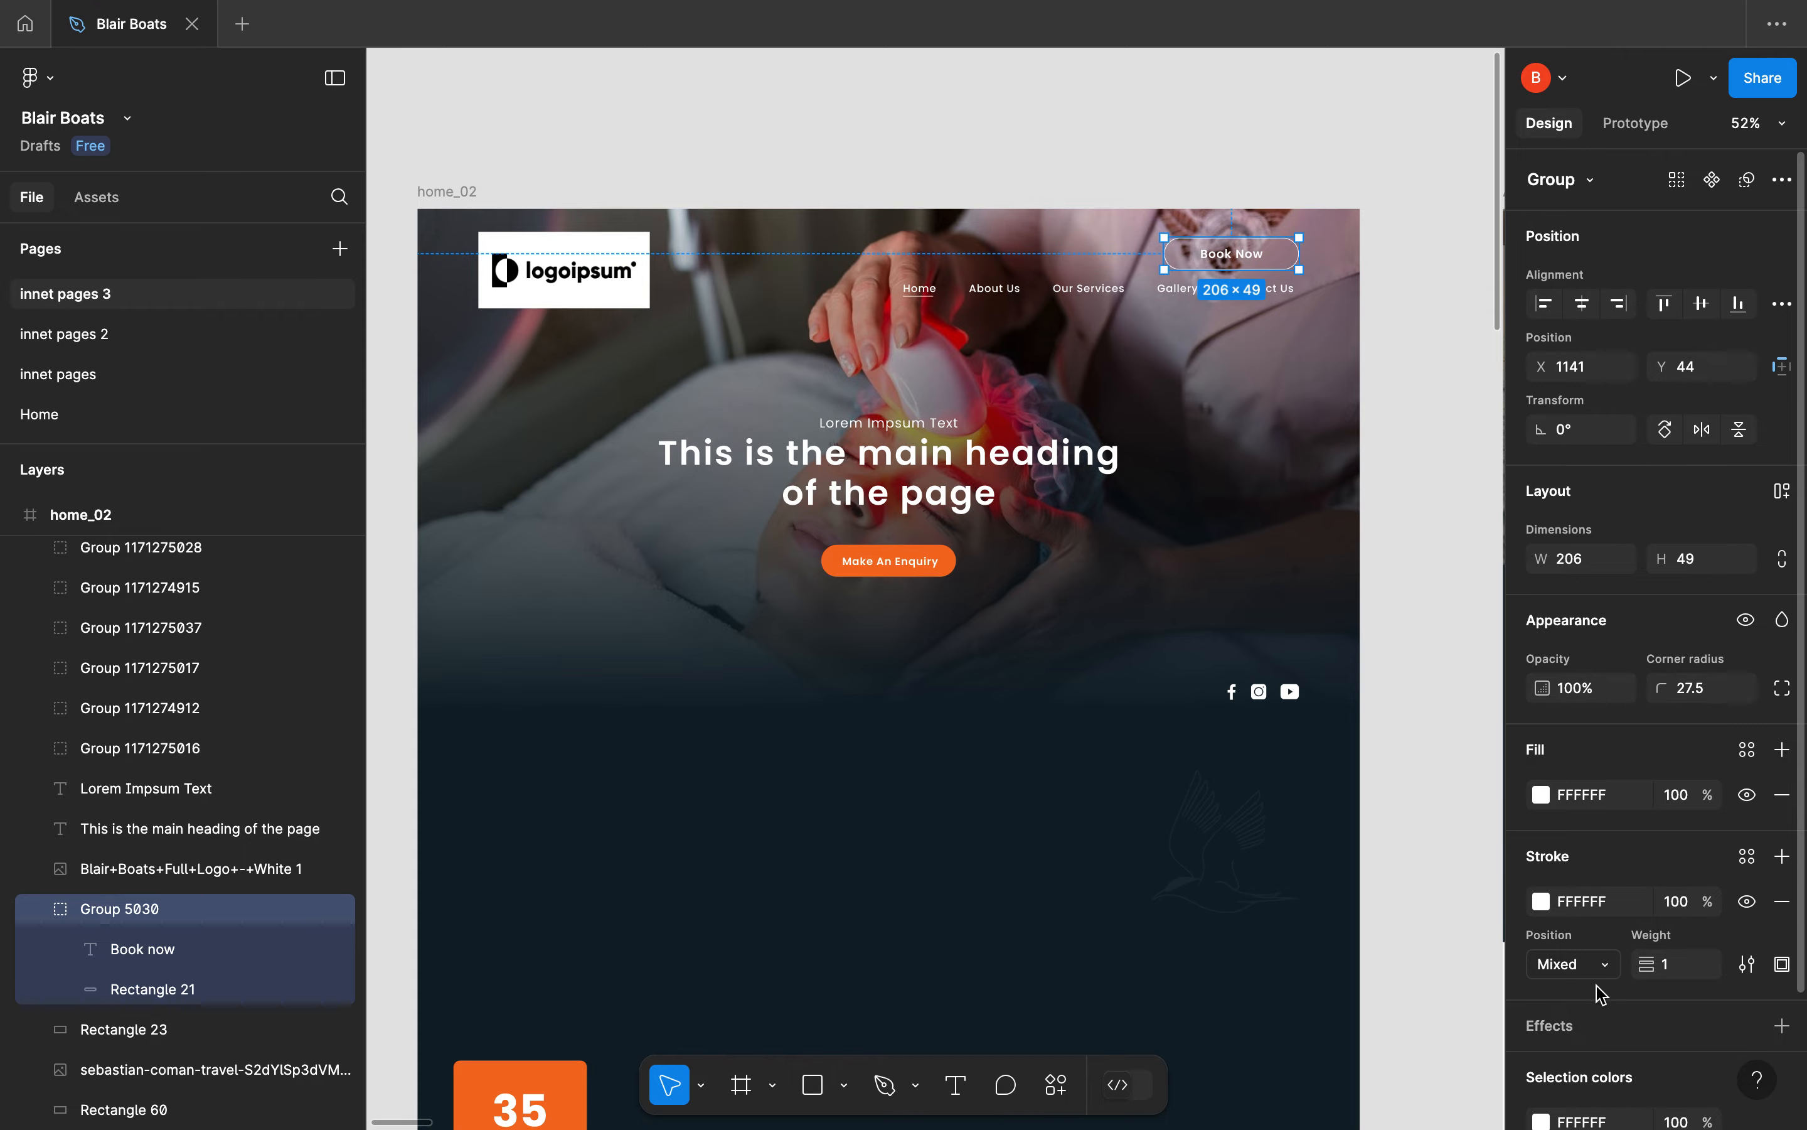
key("ctrl+Left")
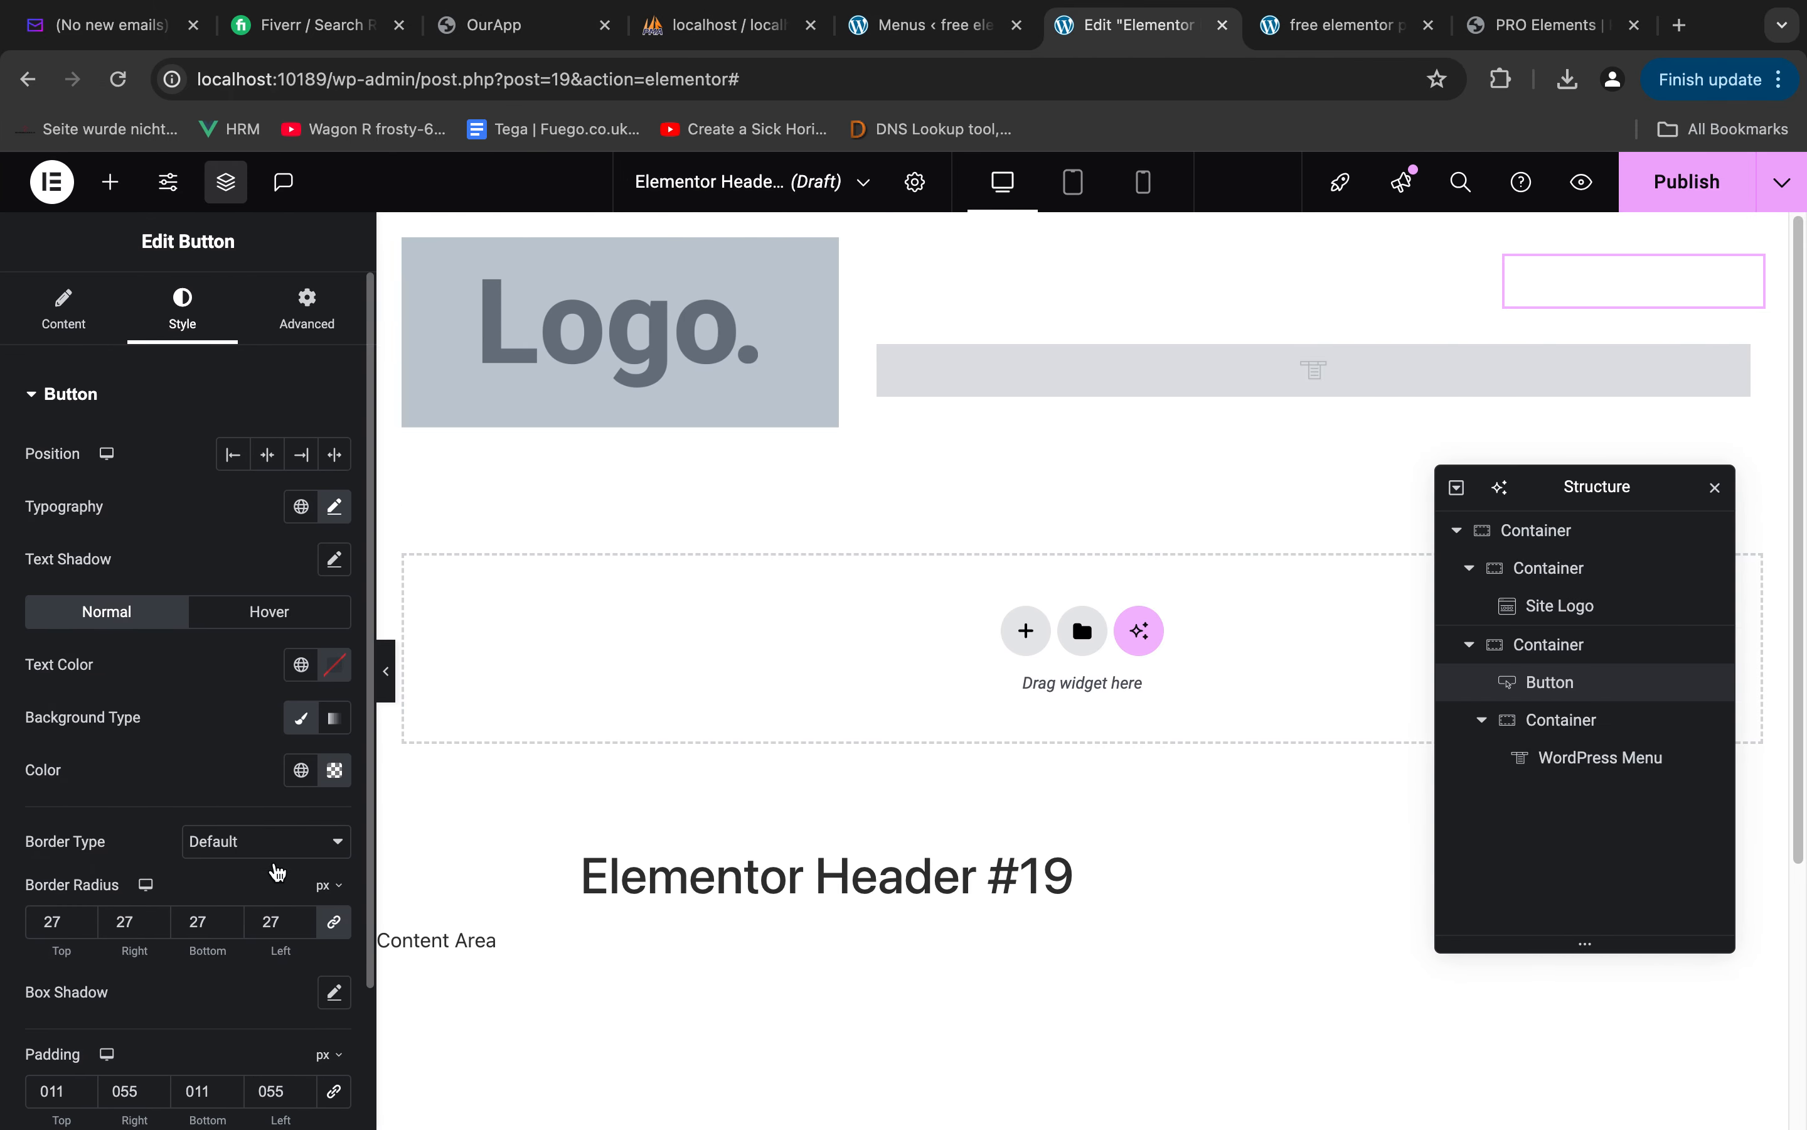
left_click(258, 849)
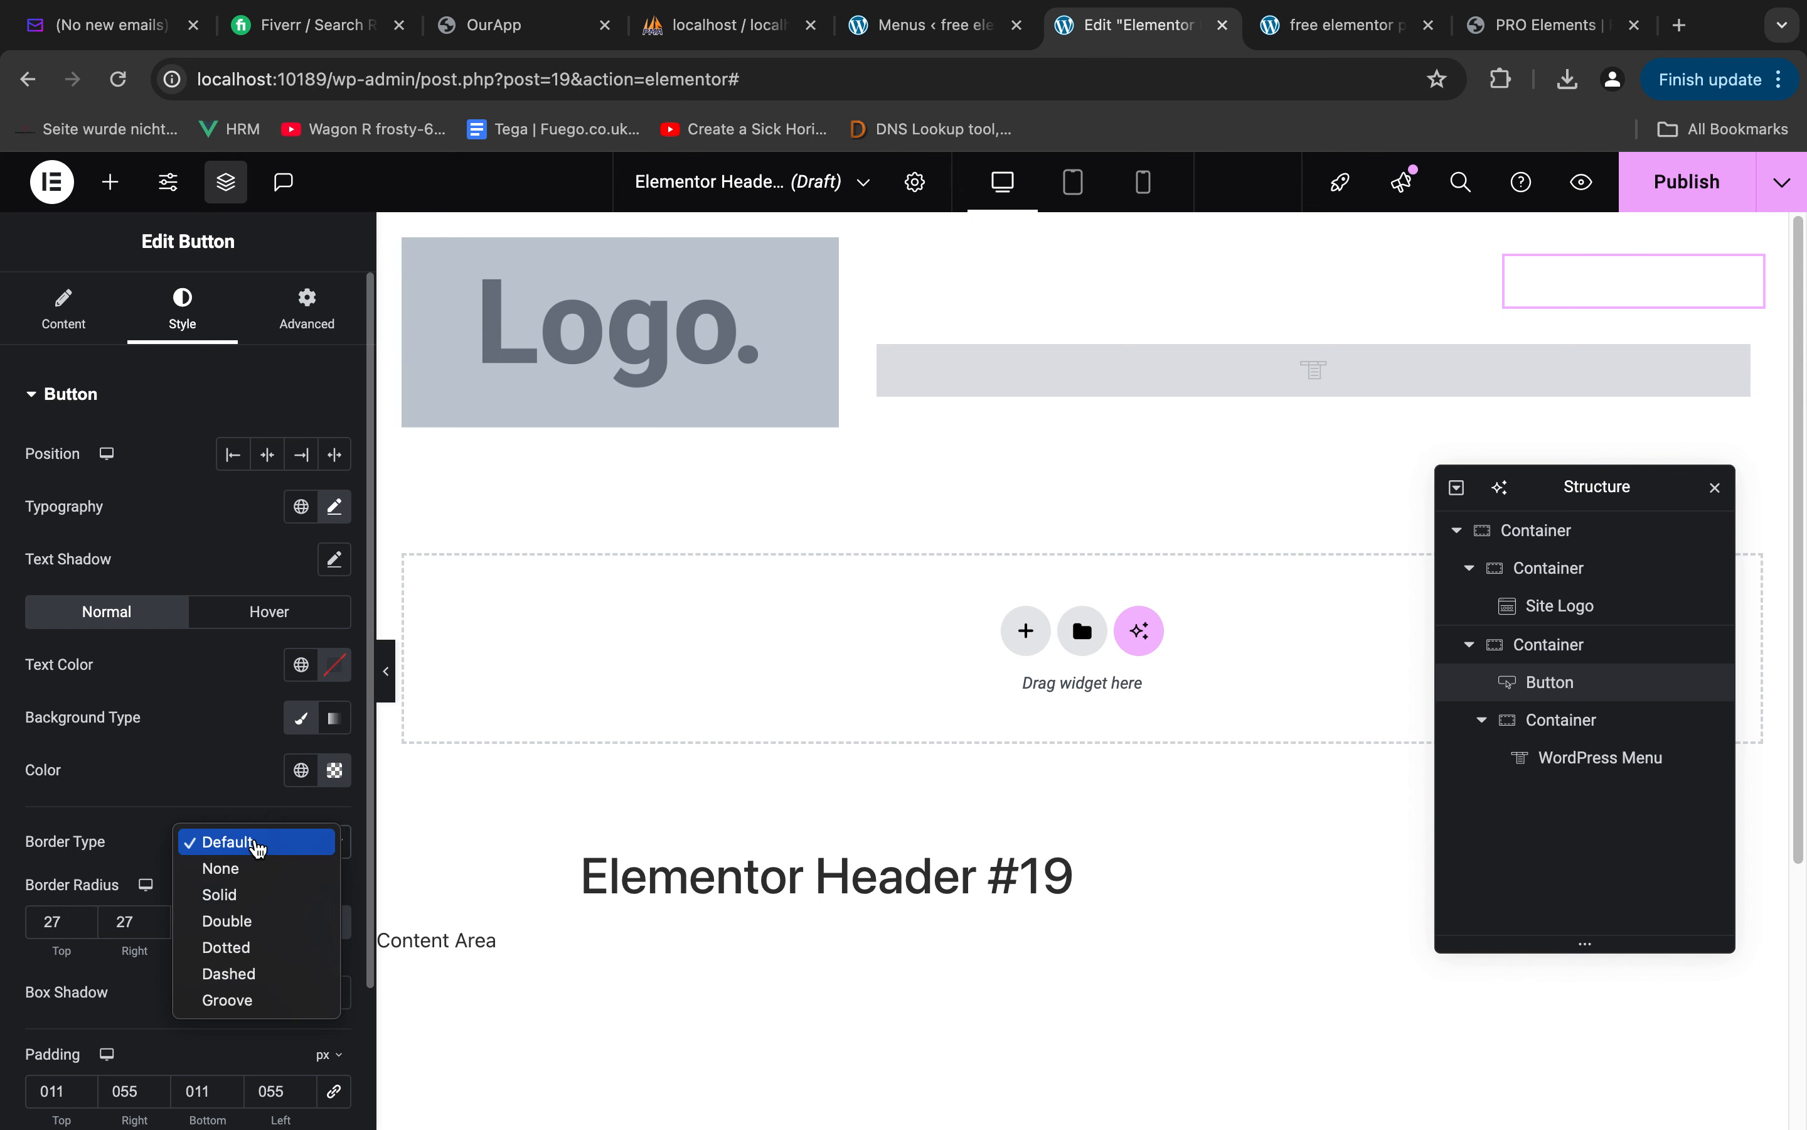
left_click(224, 891)
left_click(73, 933)
type("1")
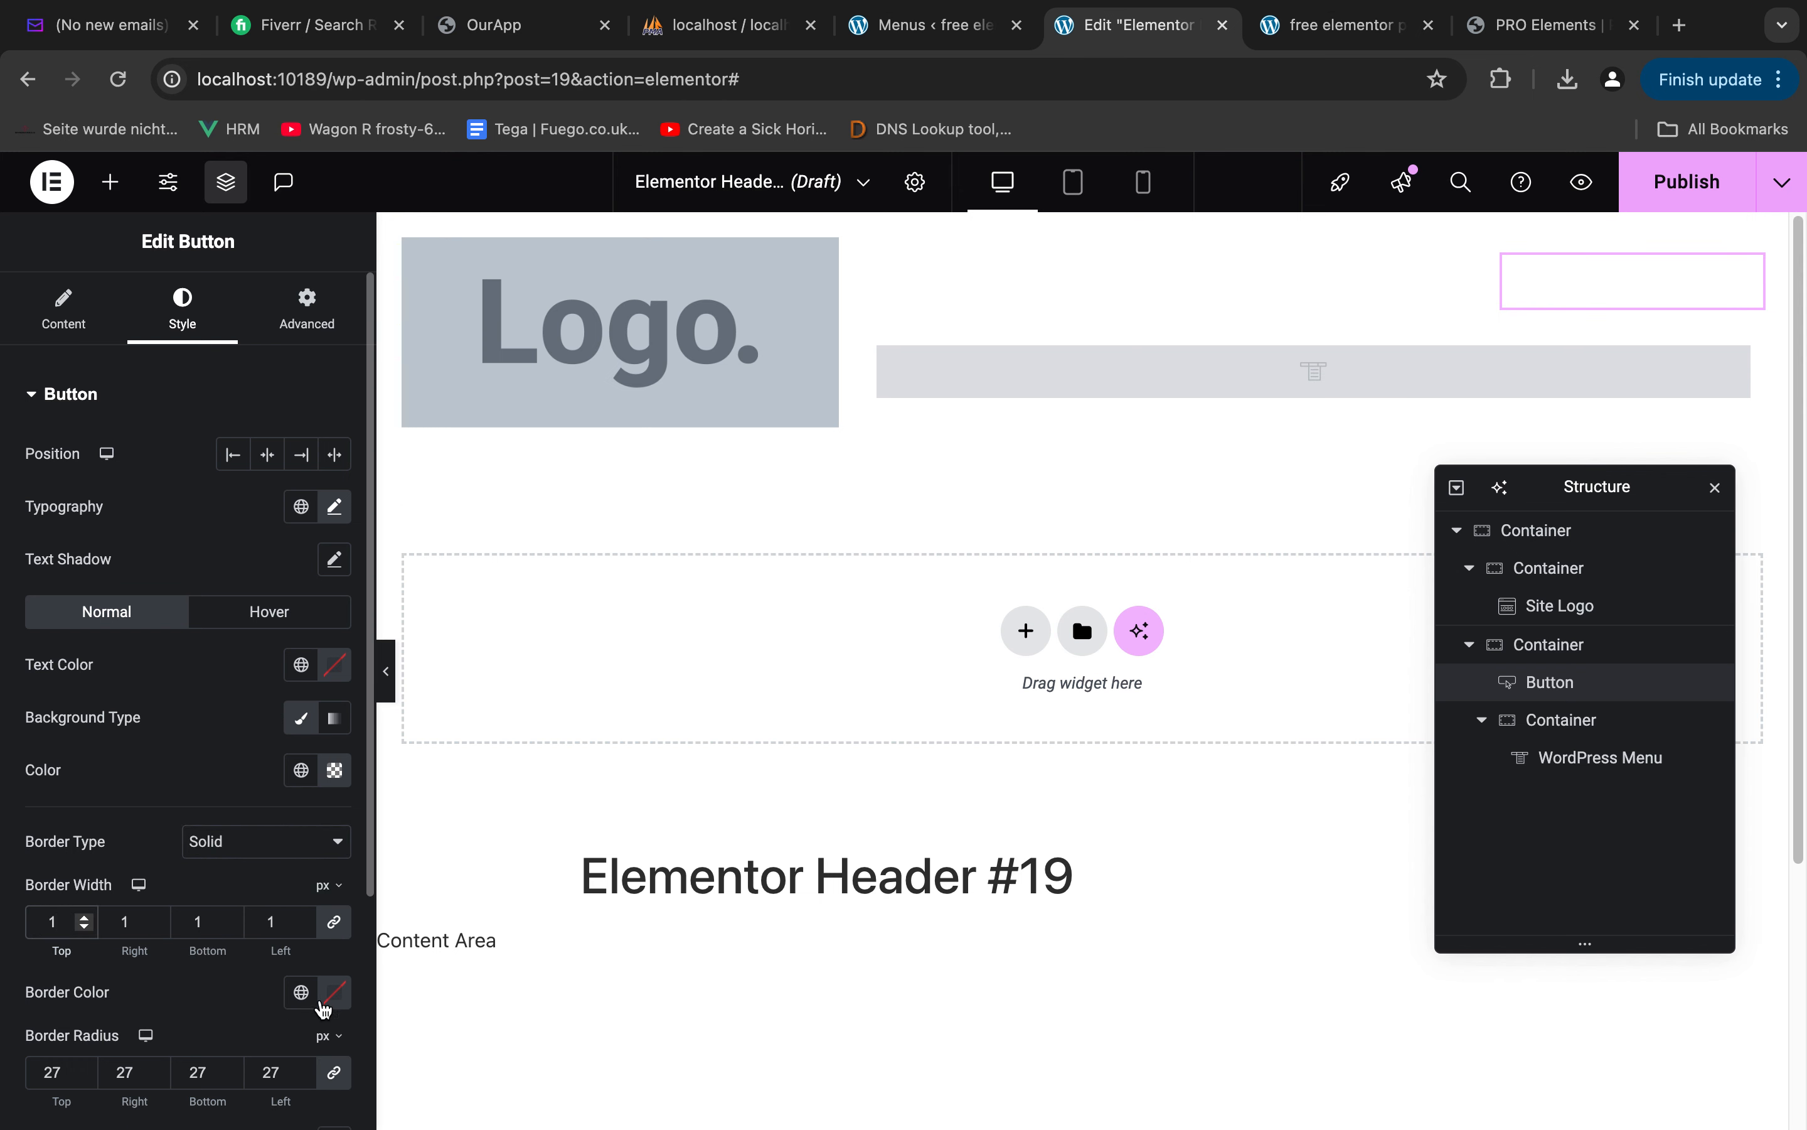
Set the header button's border color to white
left_click(324, 1001)
left_click_drag(324, 787, 101, 577)
left_click(130, 667)
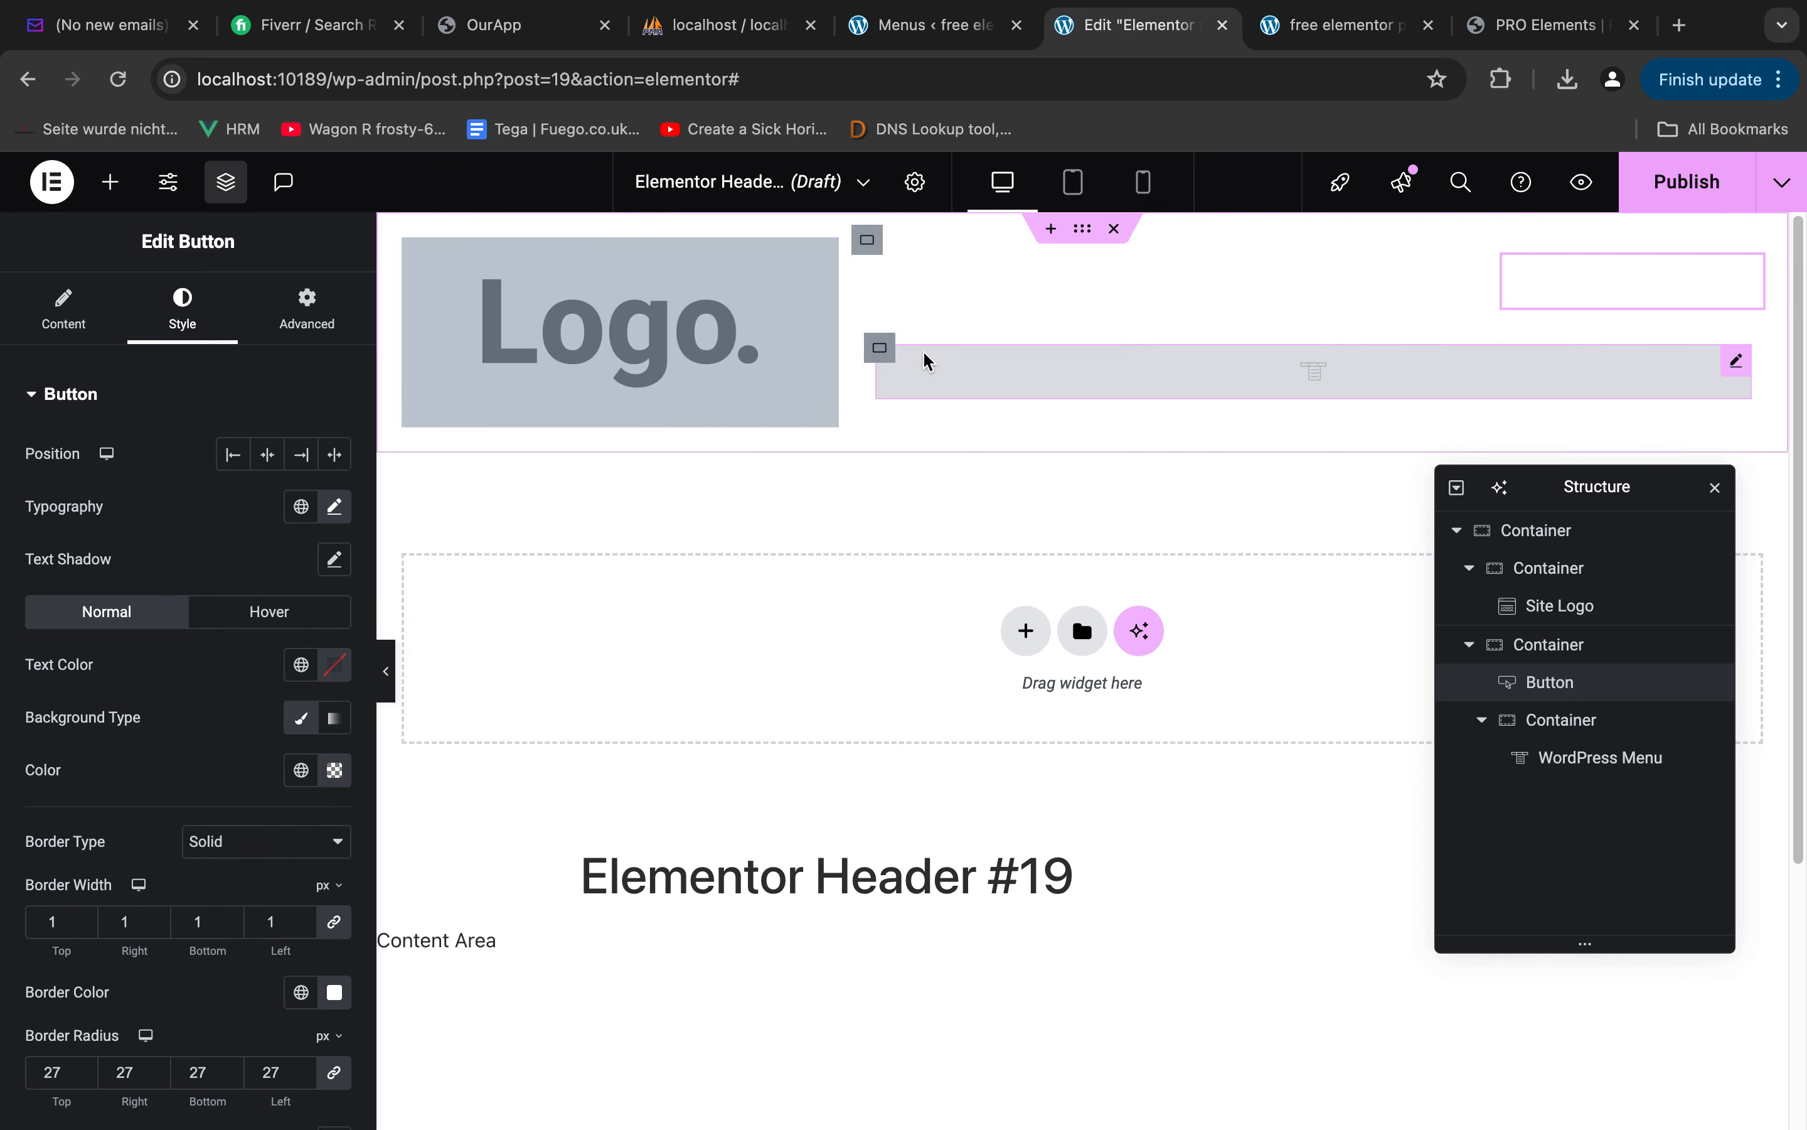
Publish the header template with the display condition Include Entire Site, and look at the site's home page
left_click(959, 373)
left_click(1671, 185)
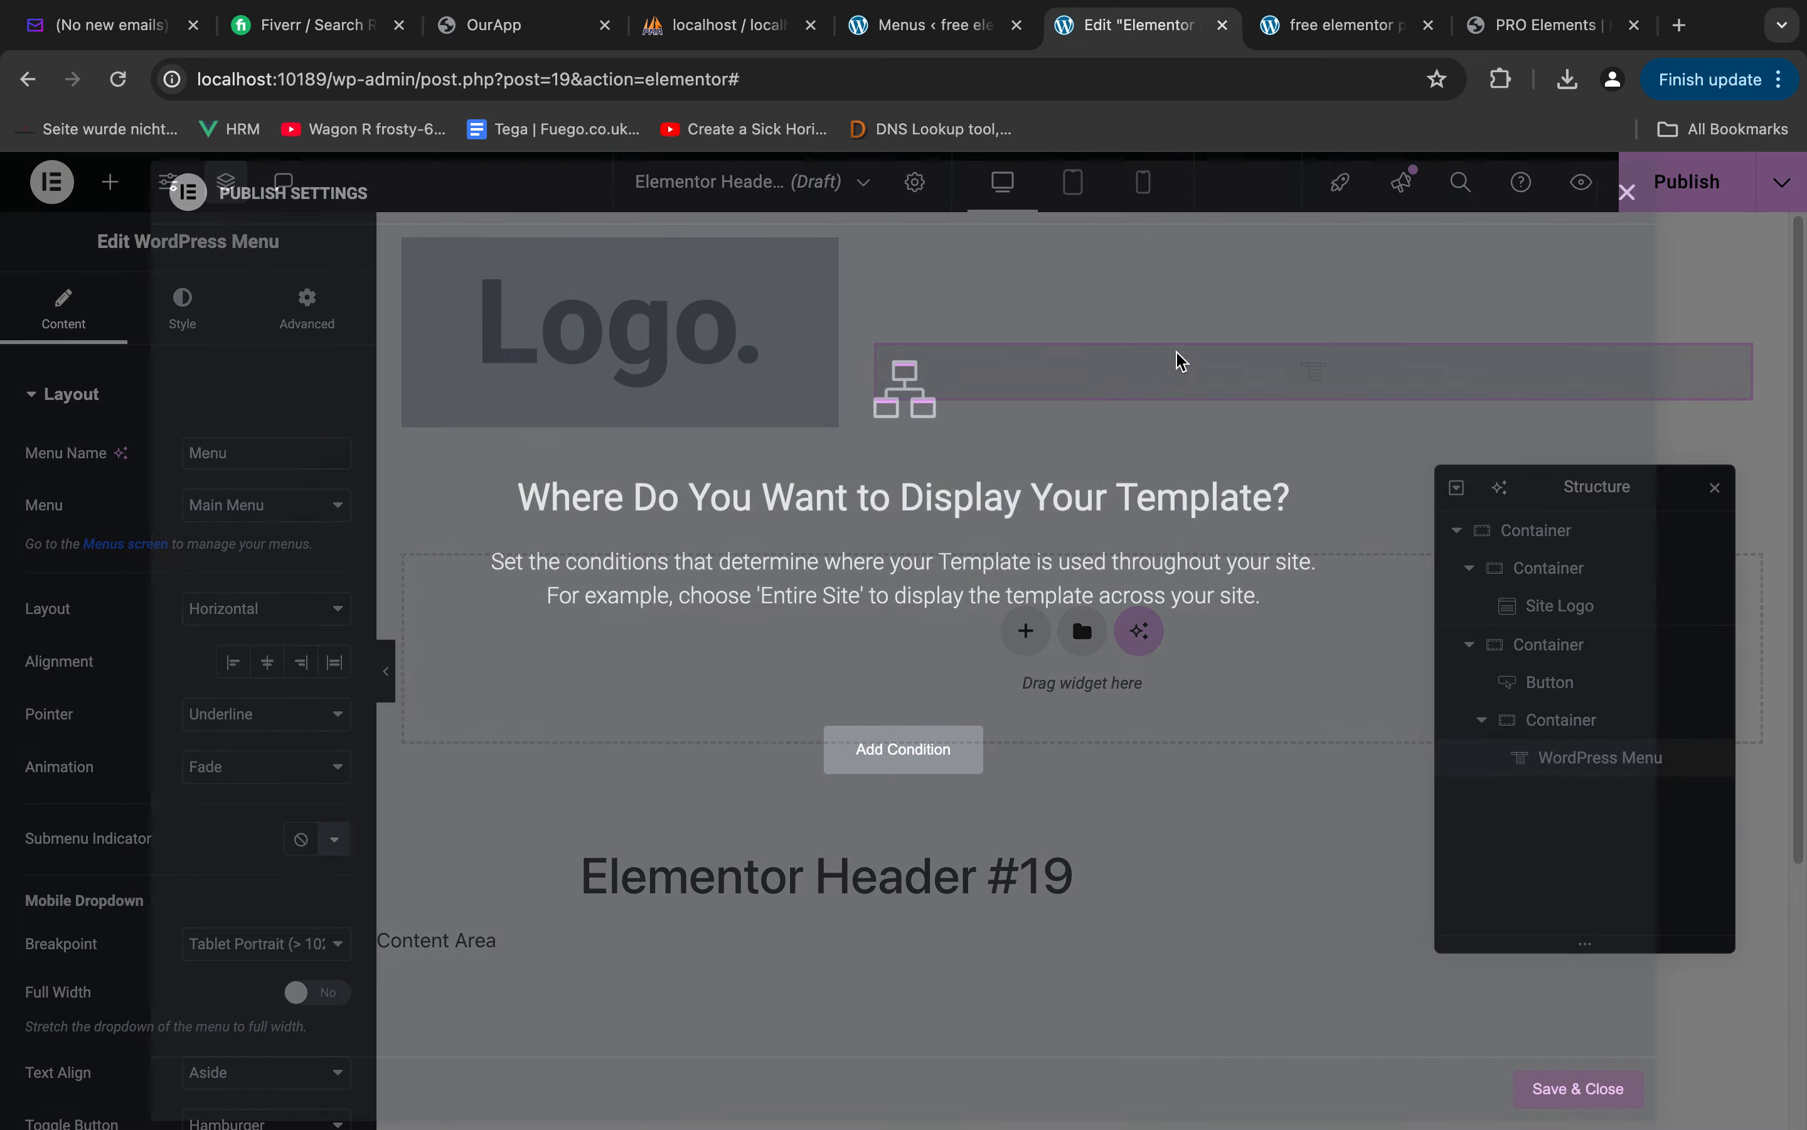
left_click(915, 758)
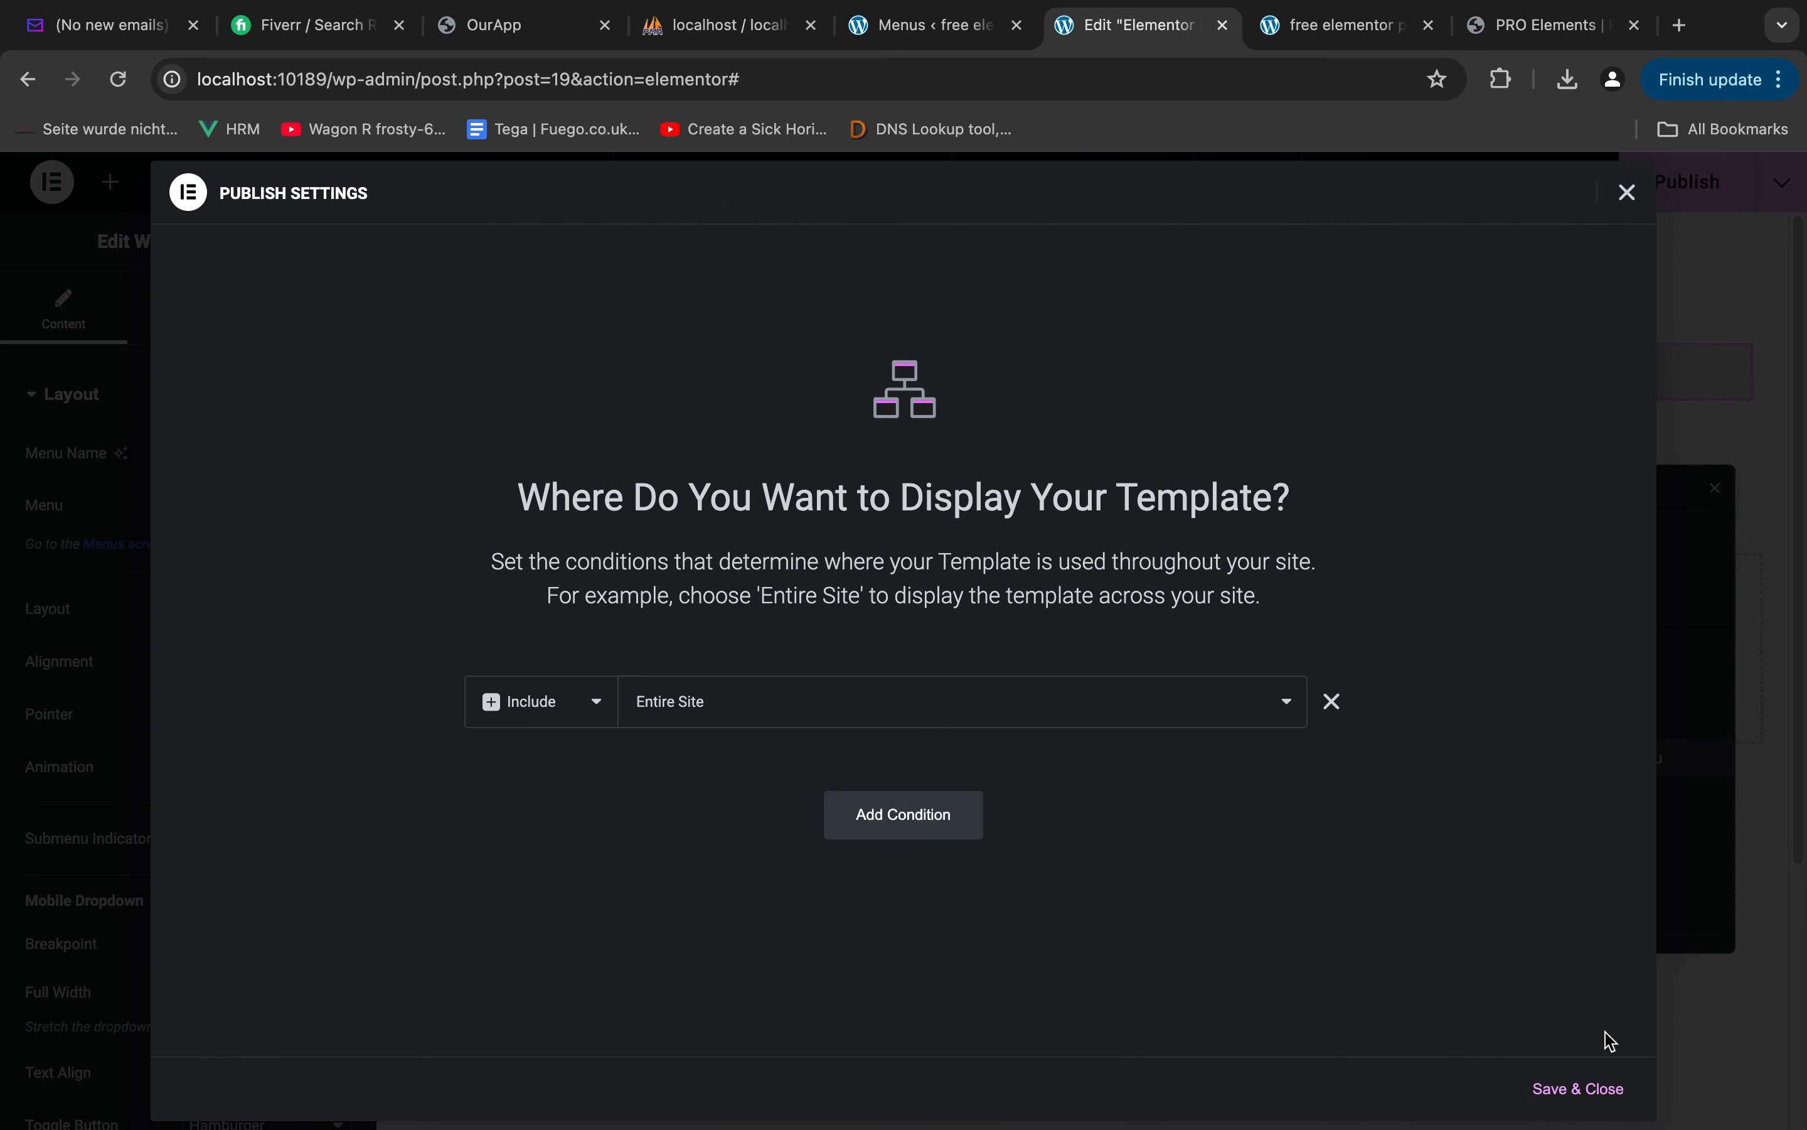
left_click(1569, 1088)
key("ctrl+Tab")
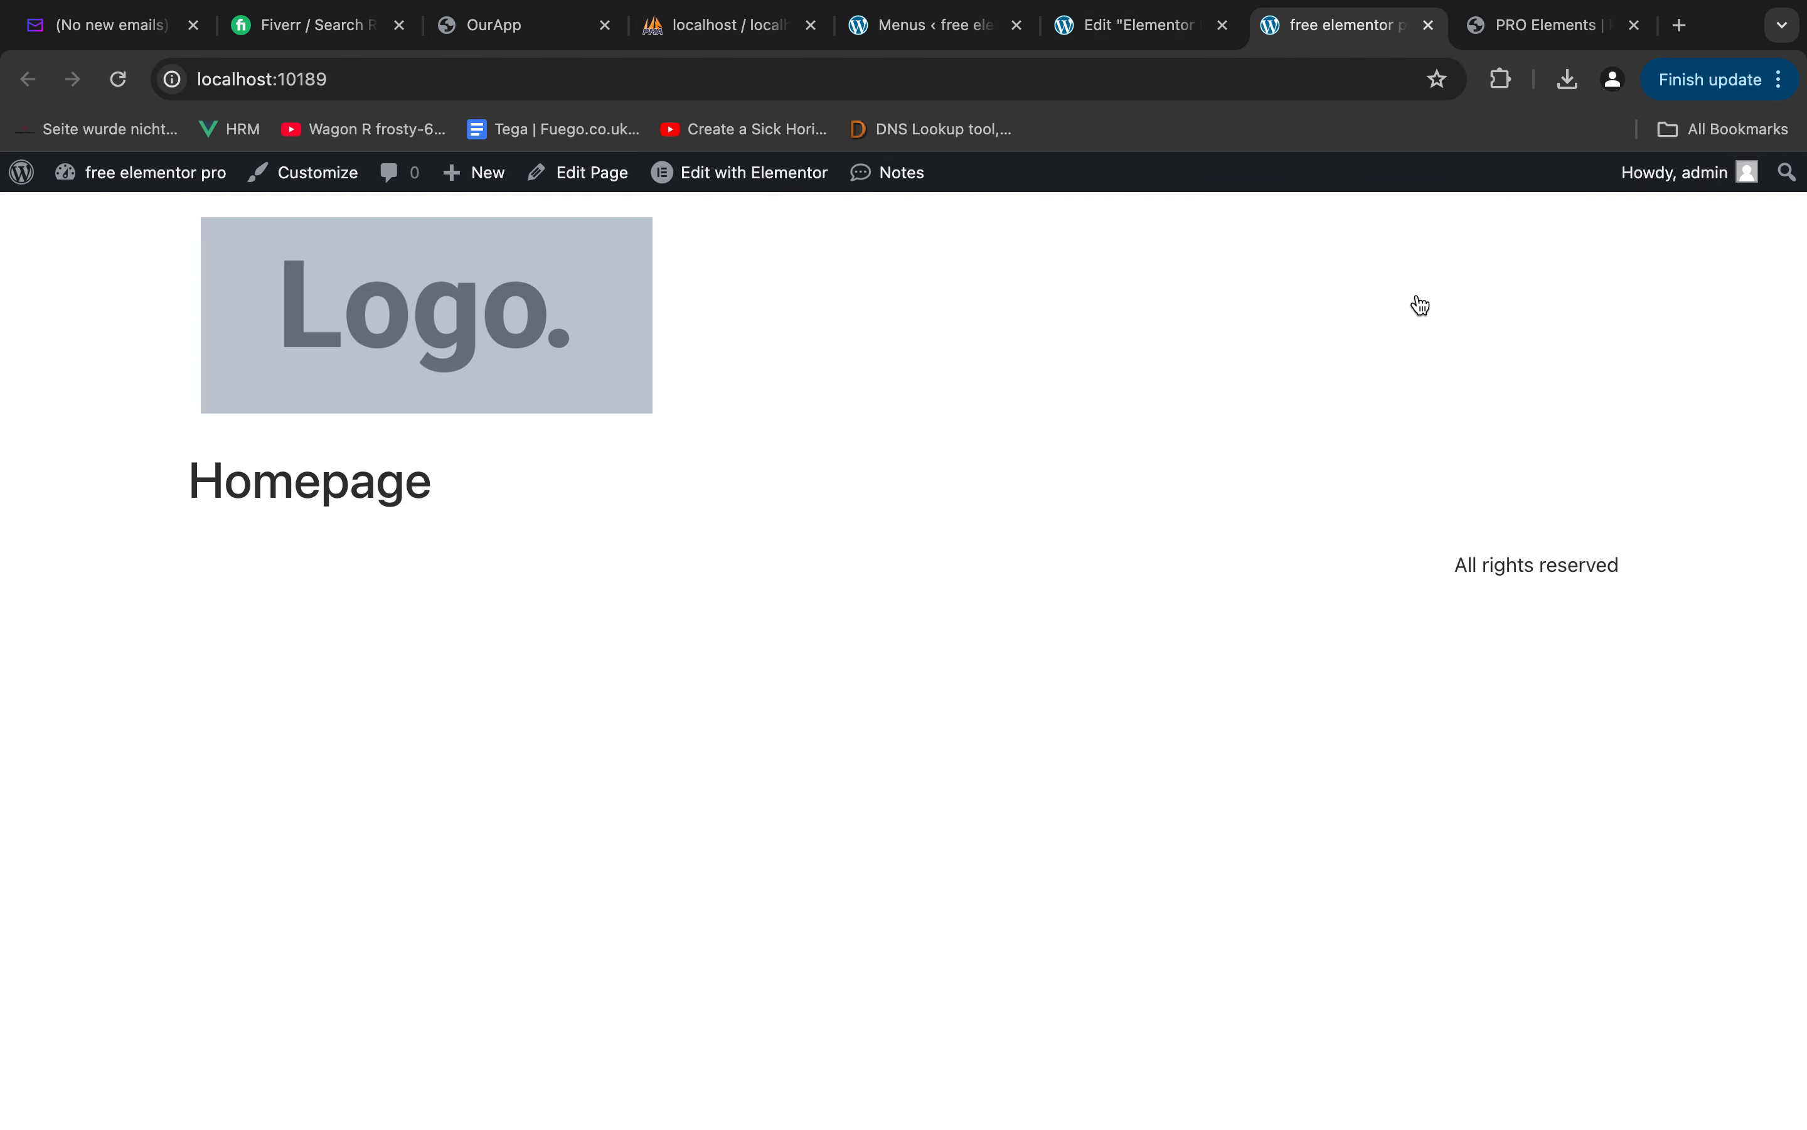
left_click(1098, 25)
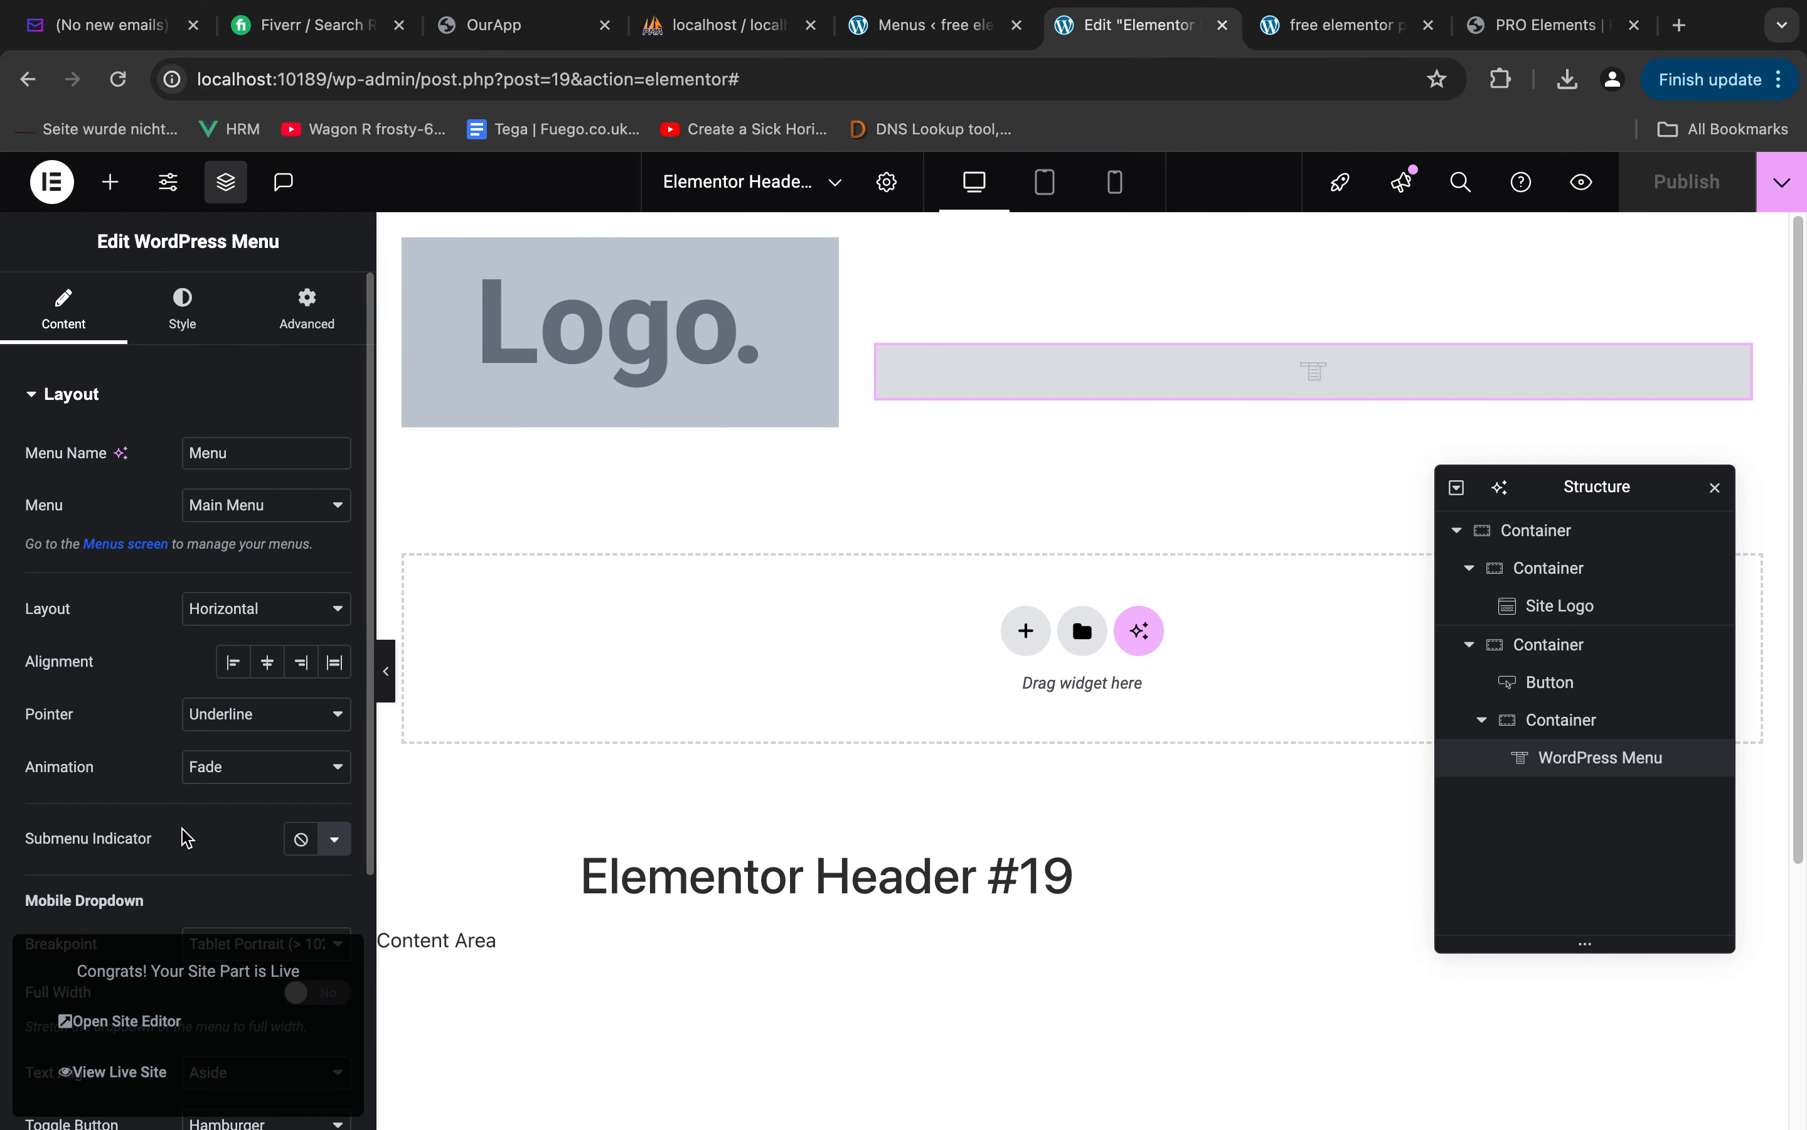
Look through the WordPress Menu's mobile dropdown breakpoint choices and try its Full Width option
scroll(110, 764, "down", 5)
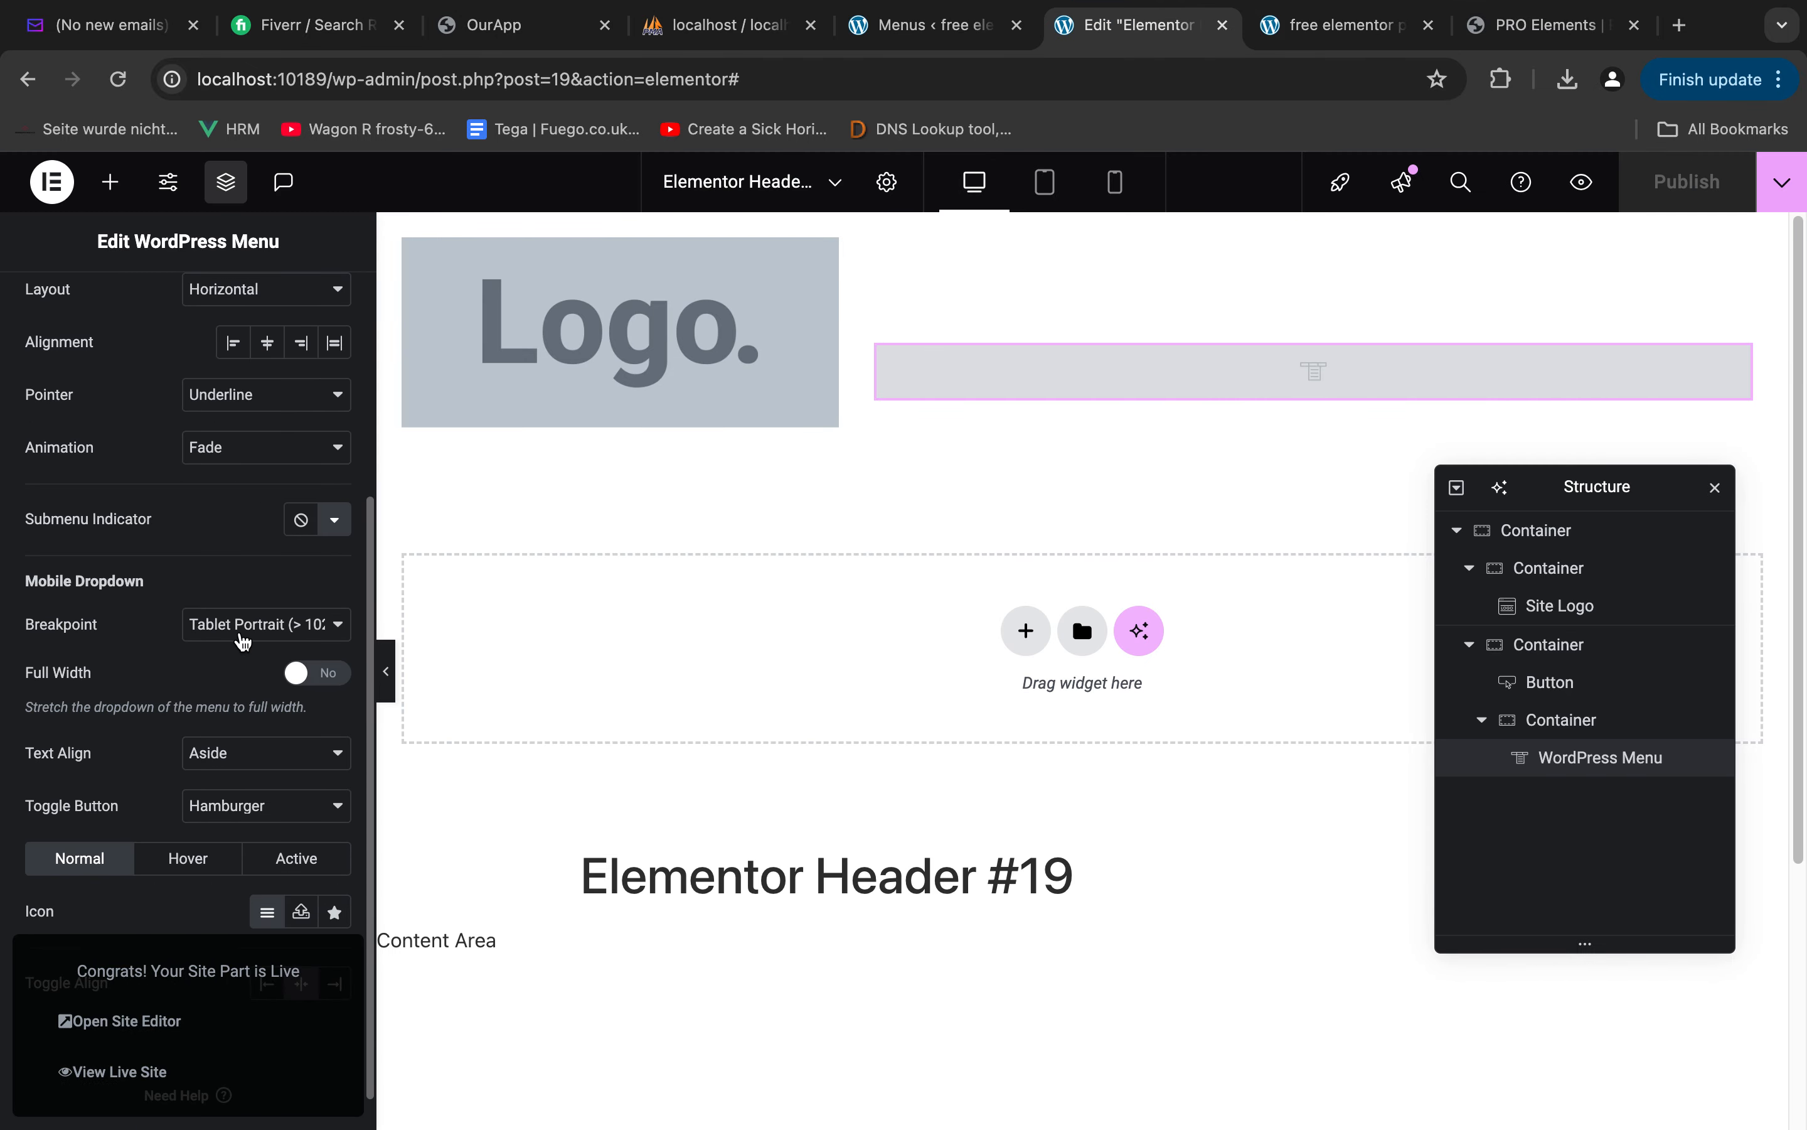
left_click(248, 636)
left_click(142, 648)
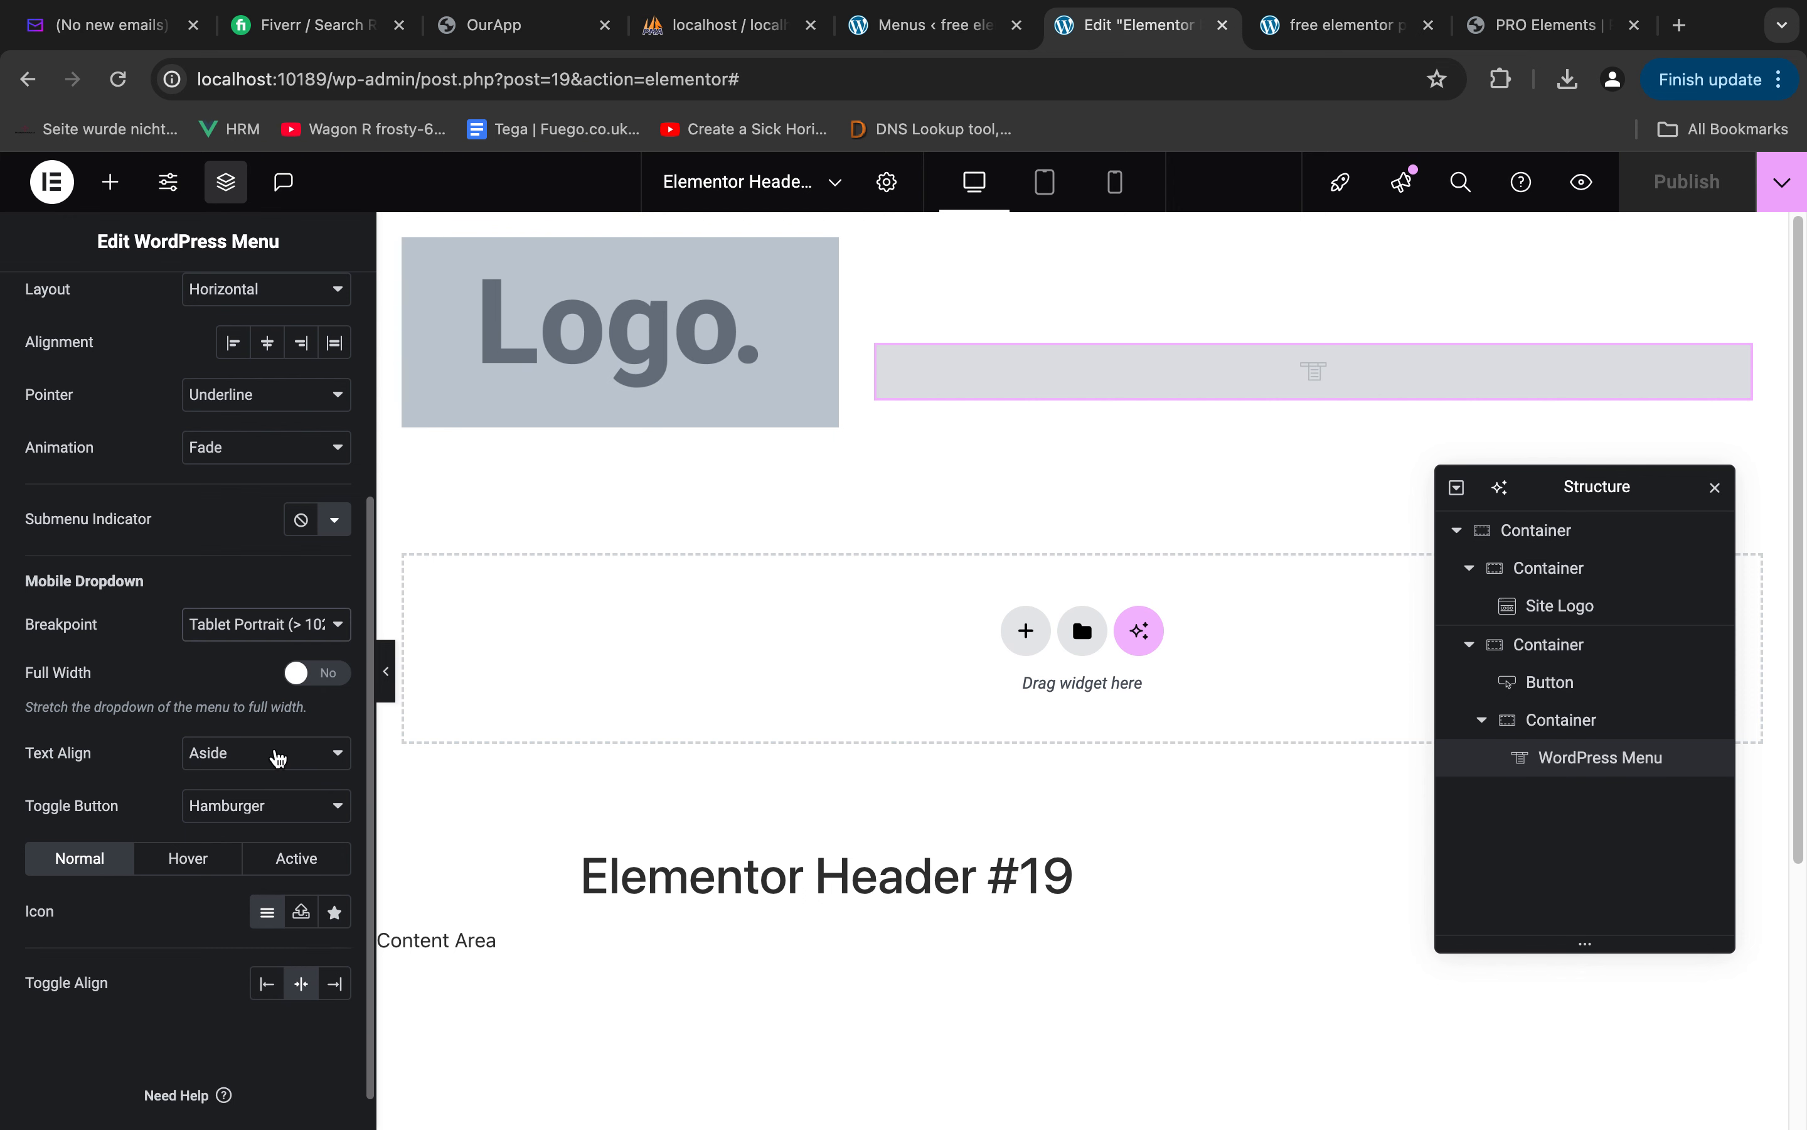
left_click(337, 675)
left_click(338, 674)
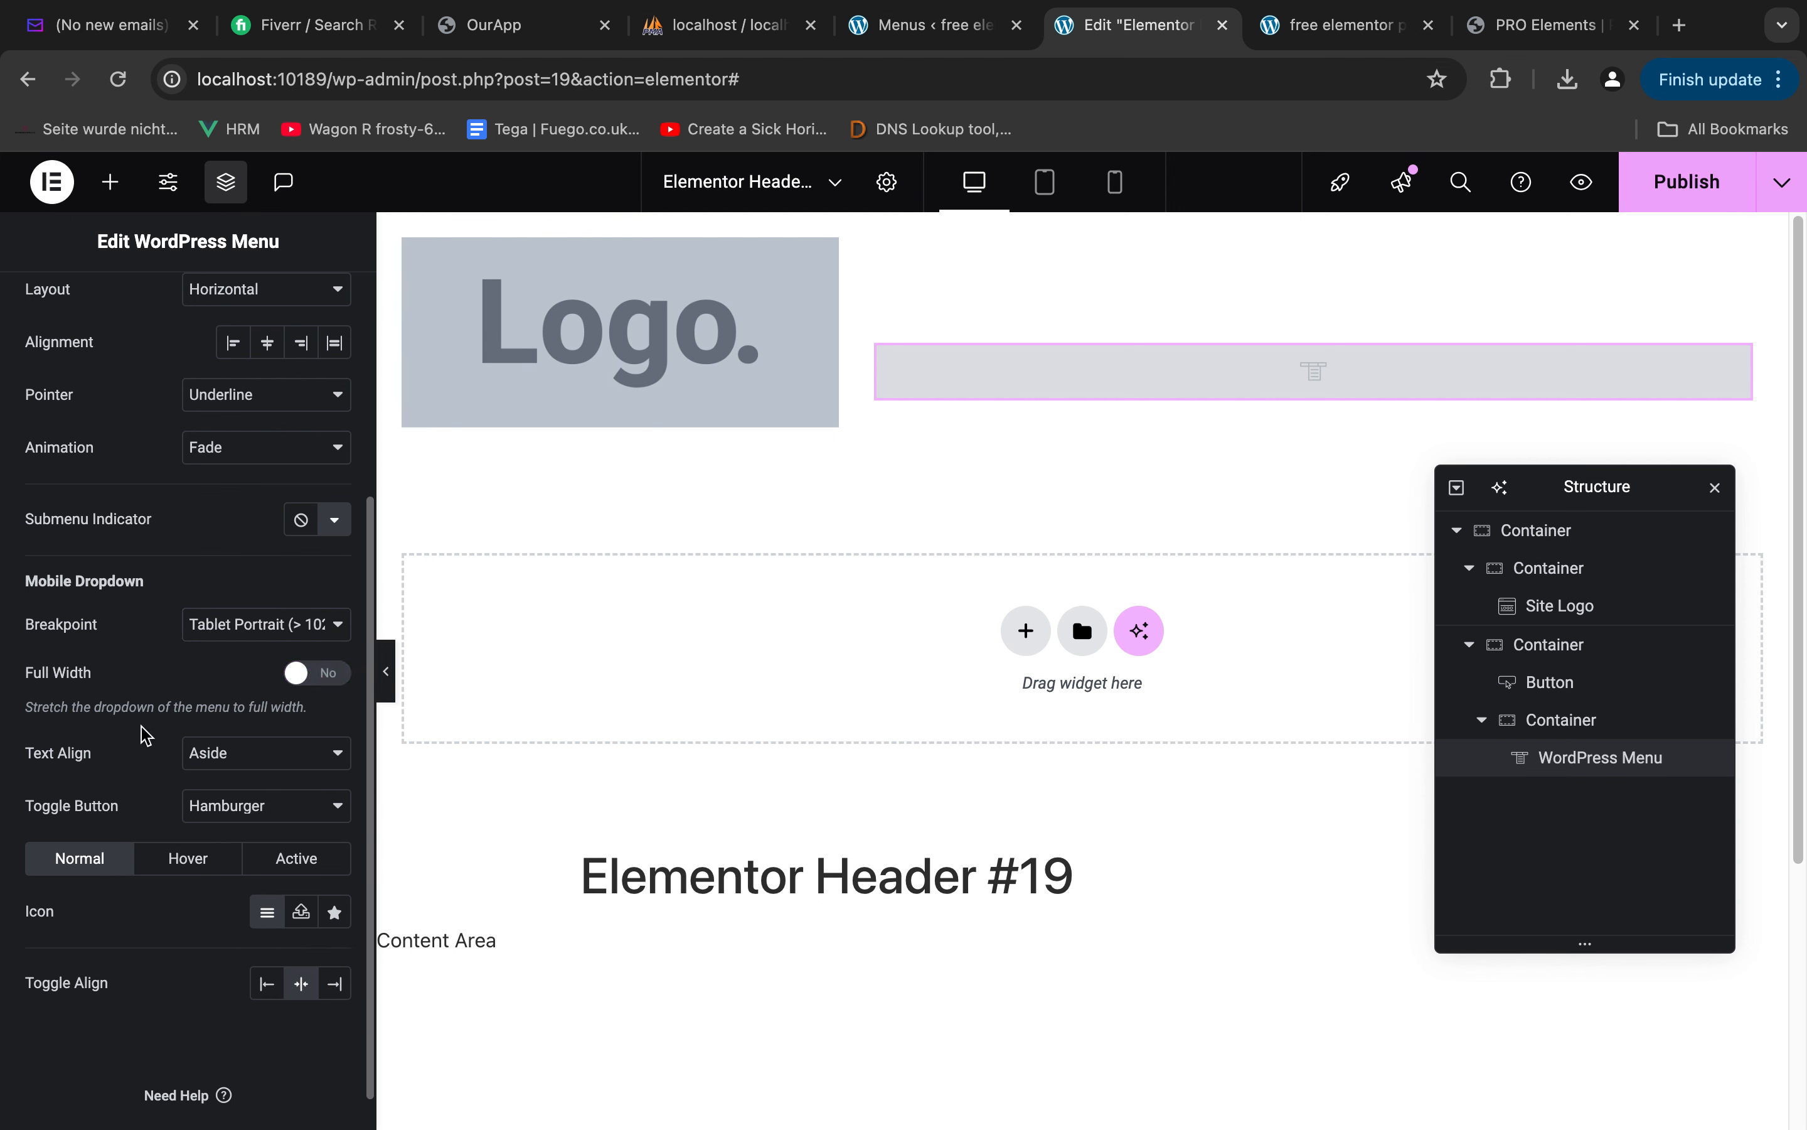
scroll(145, 723, "up", 5)
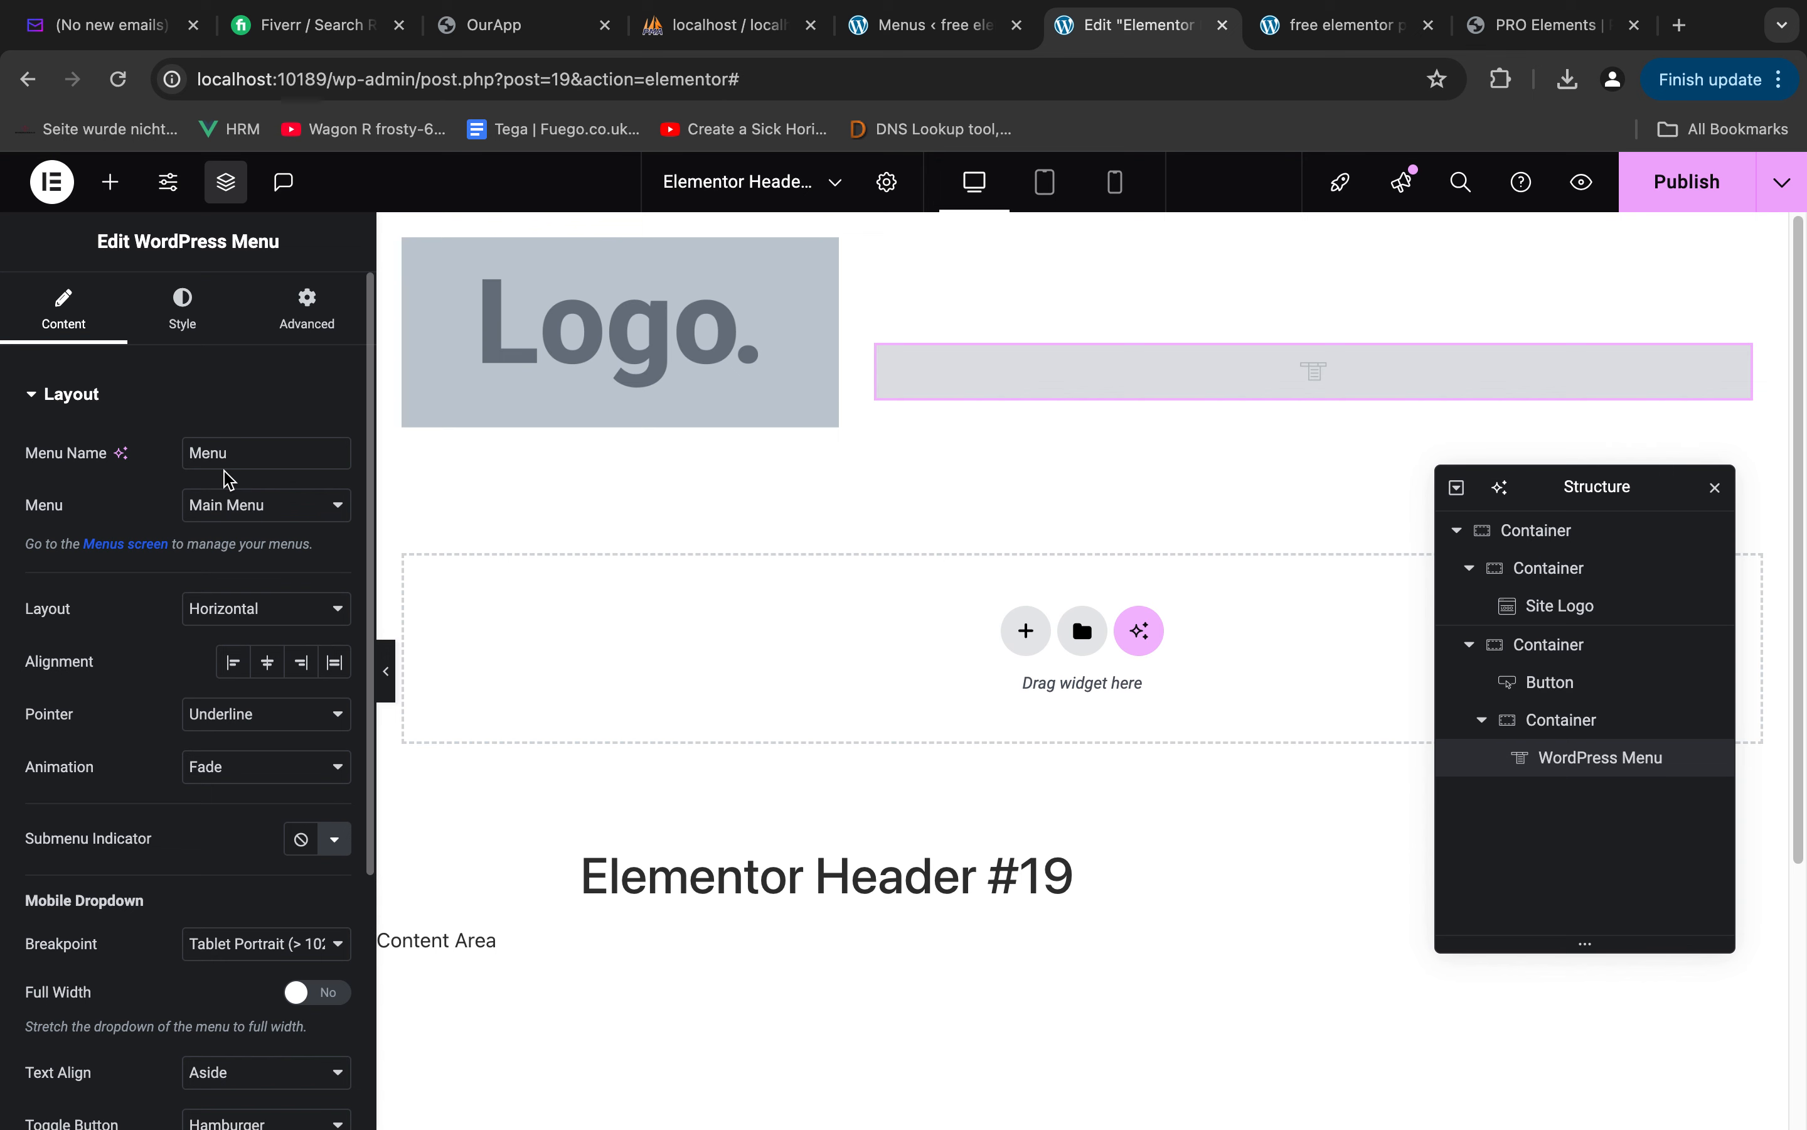
Set the WordPress Menu's normal text color to black (#000000)
left_click(204, 329)
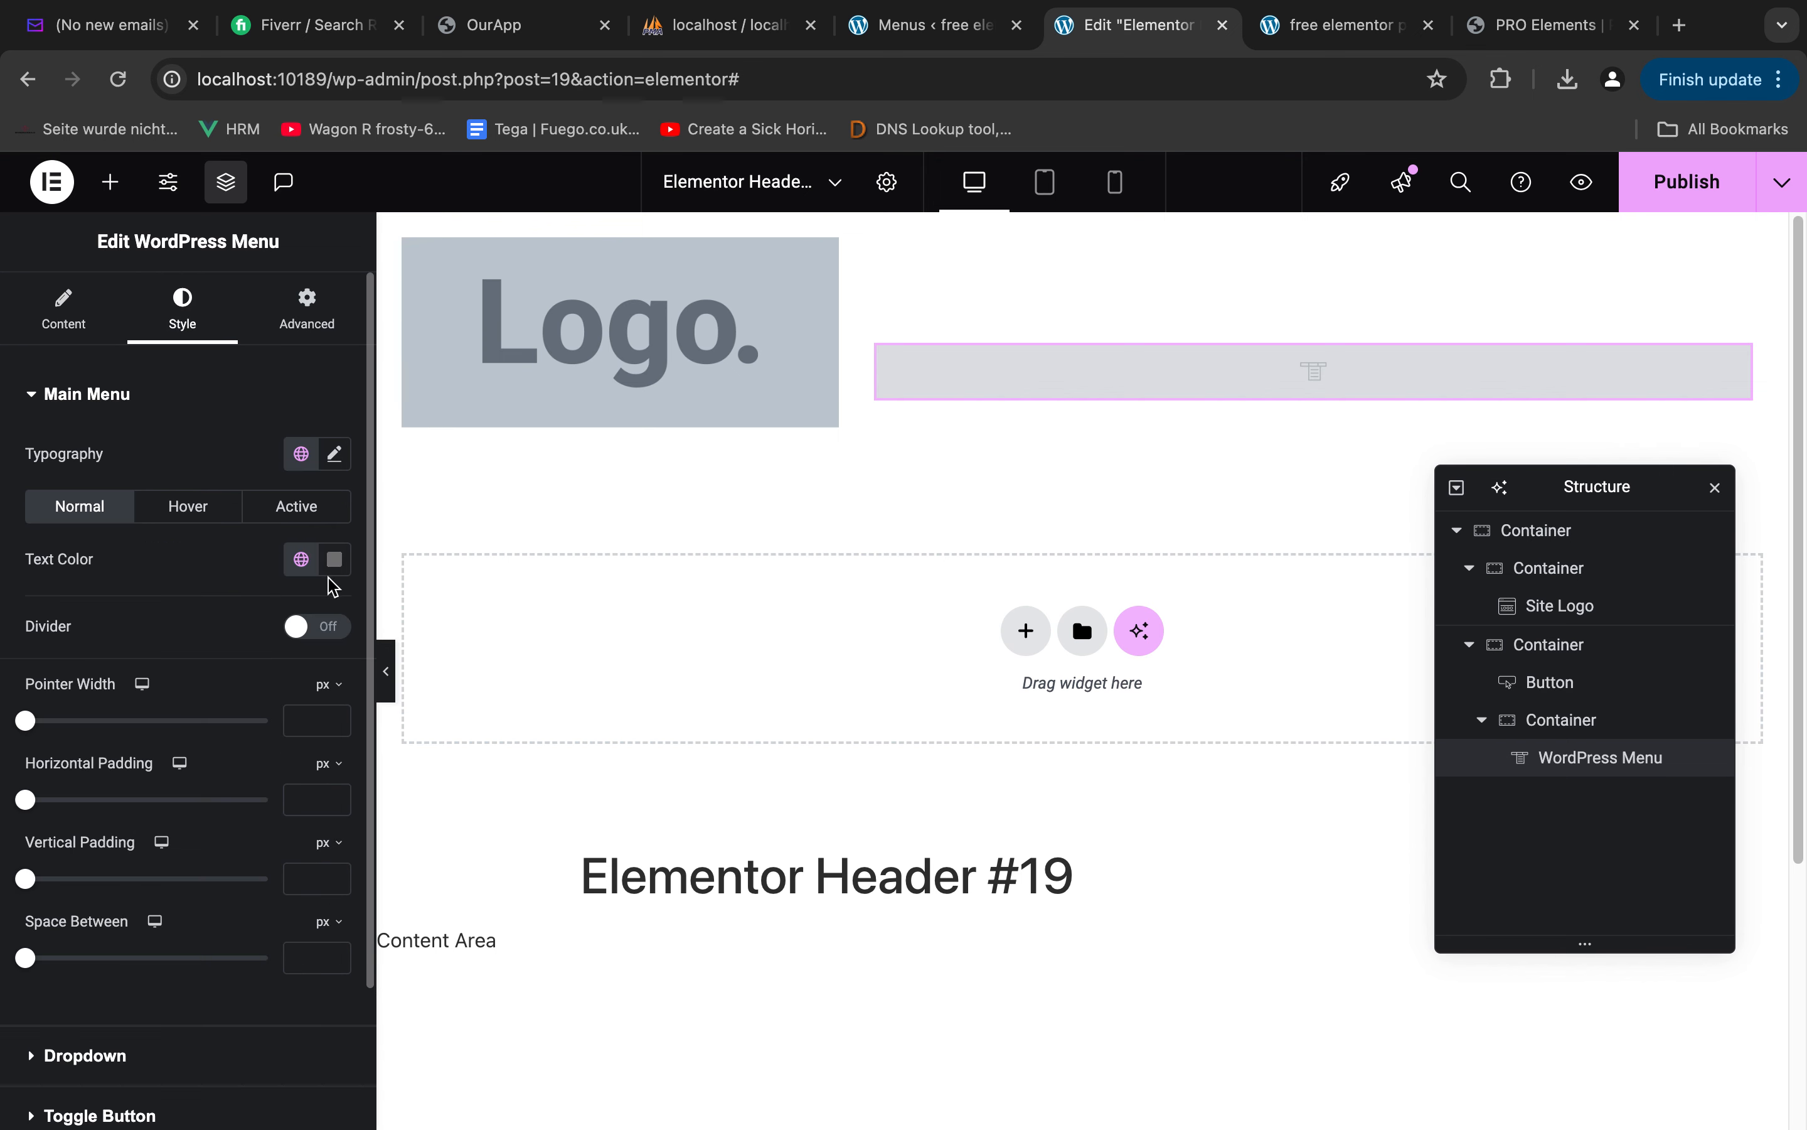
left_click(334, 558)
left_click_drag(221, 686, 59, 1010)
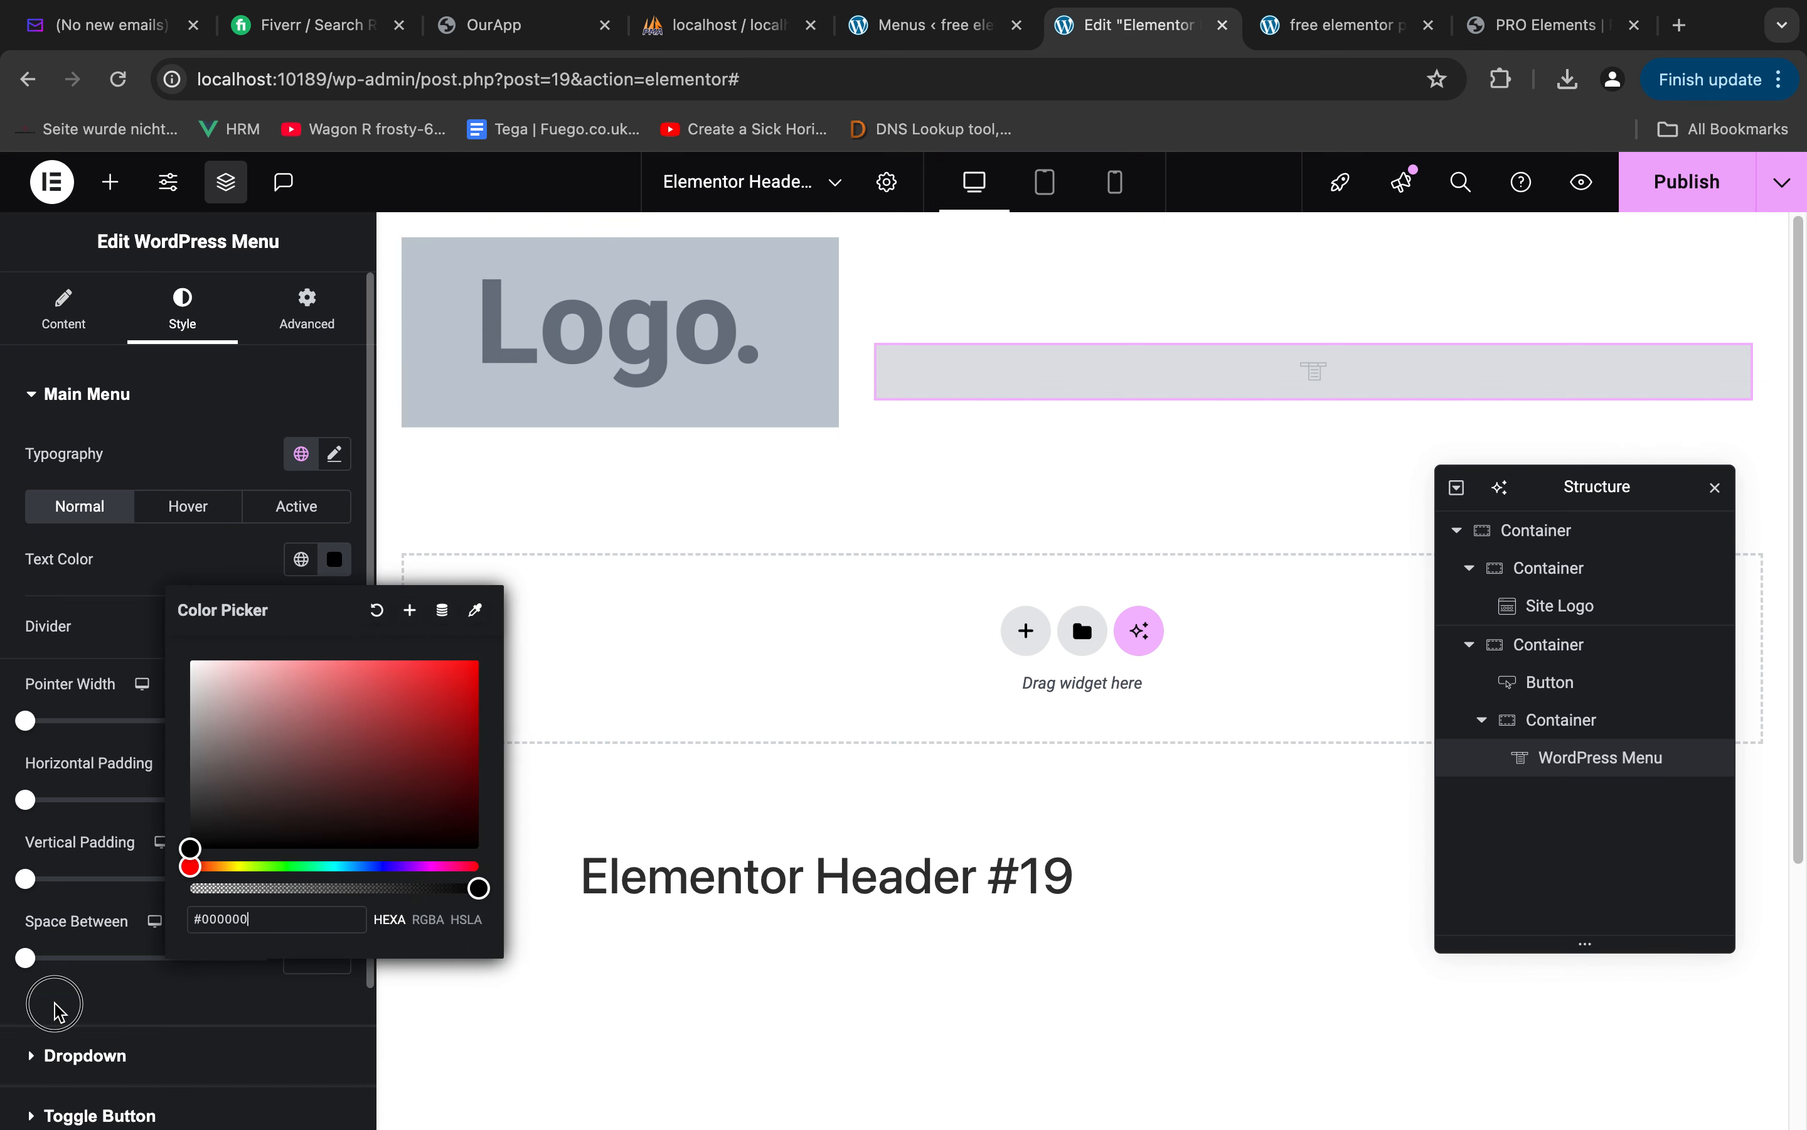
left_click(105, 695)
Check the menu assigned to the WordPress Menu widget and reload the header editor, discarding its unsaved changes
left_click(63, 312)
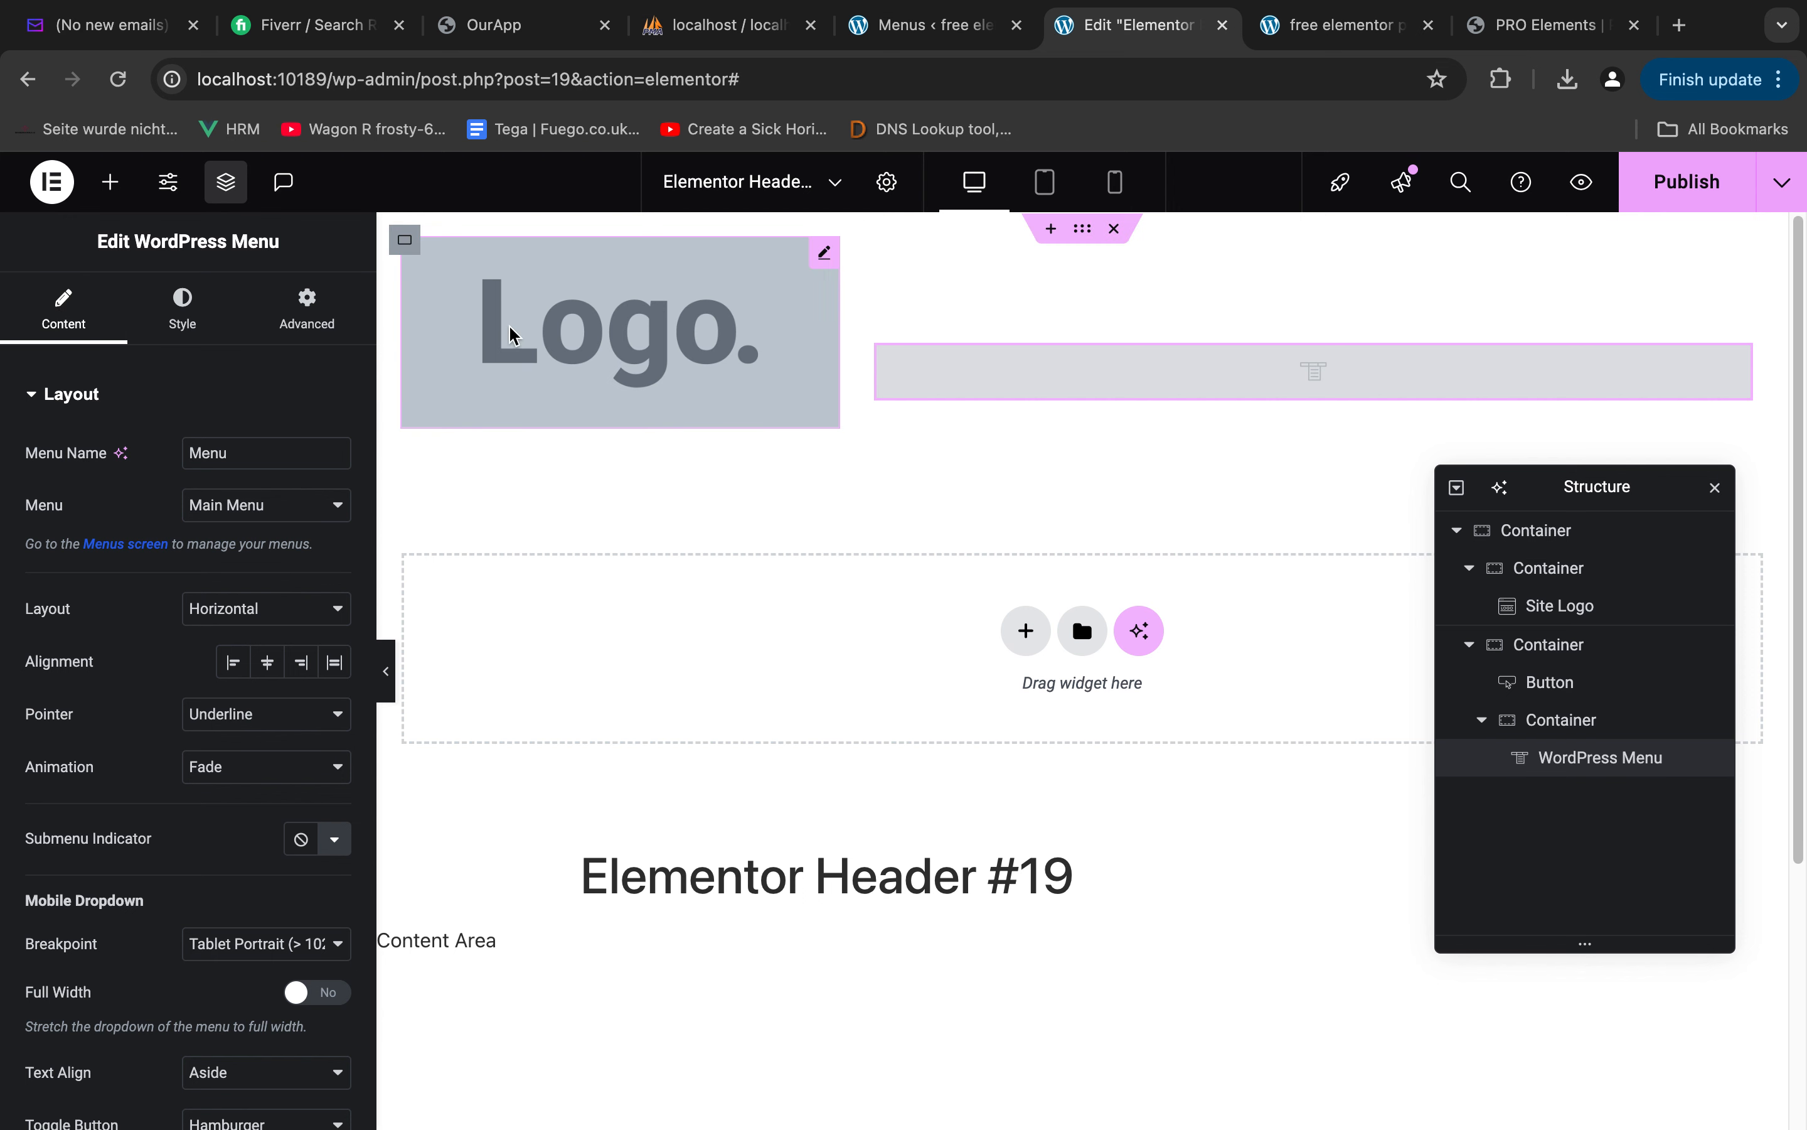
left_click(260, 515)
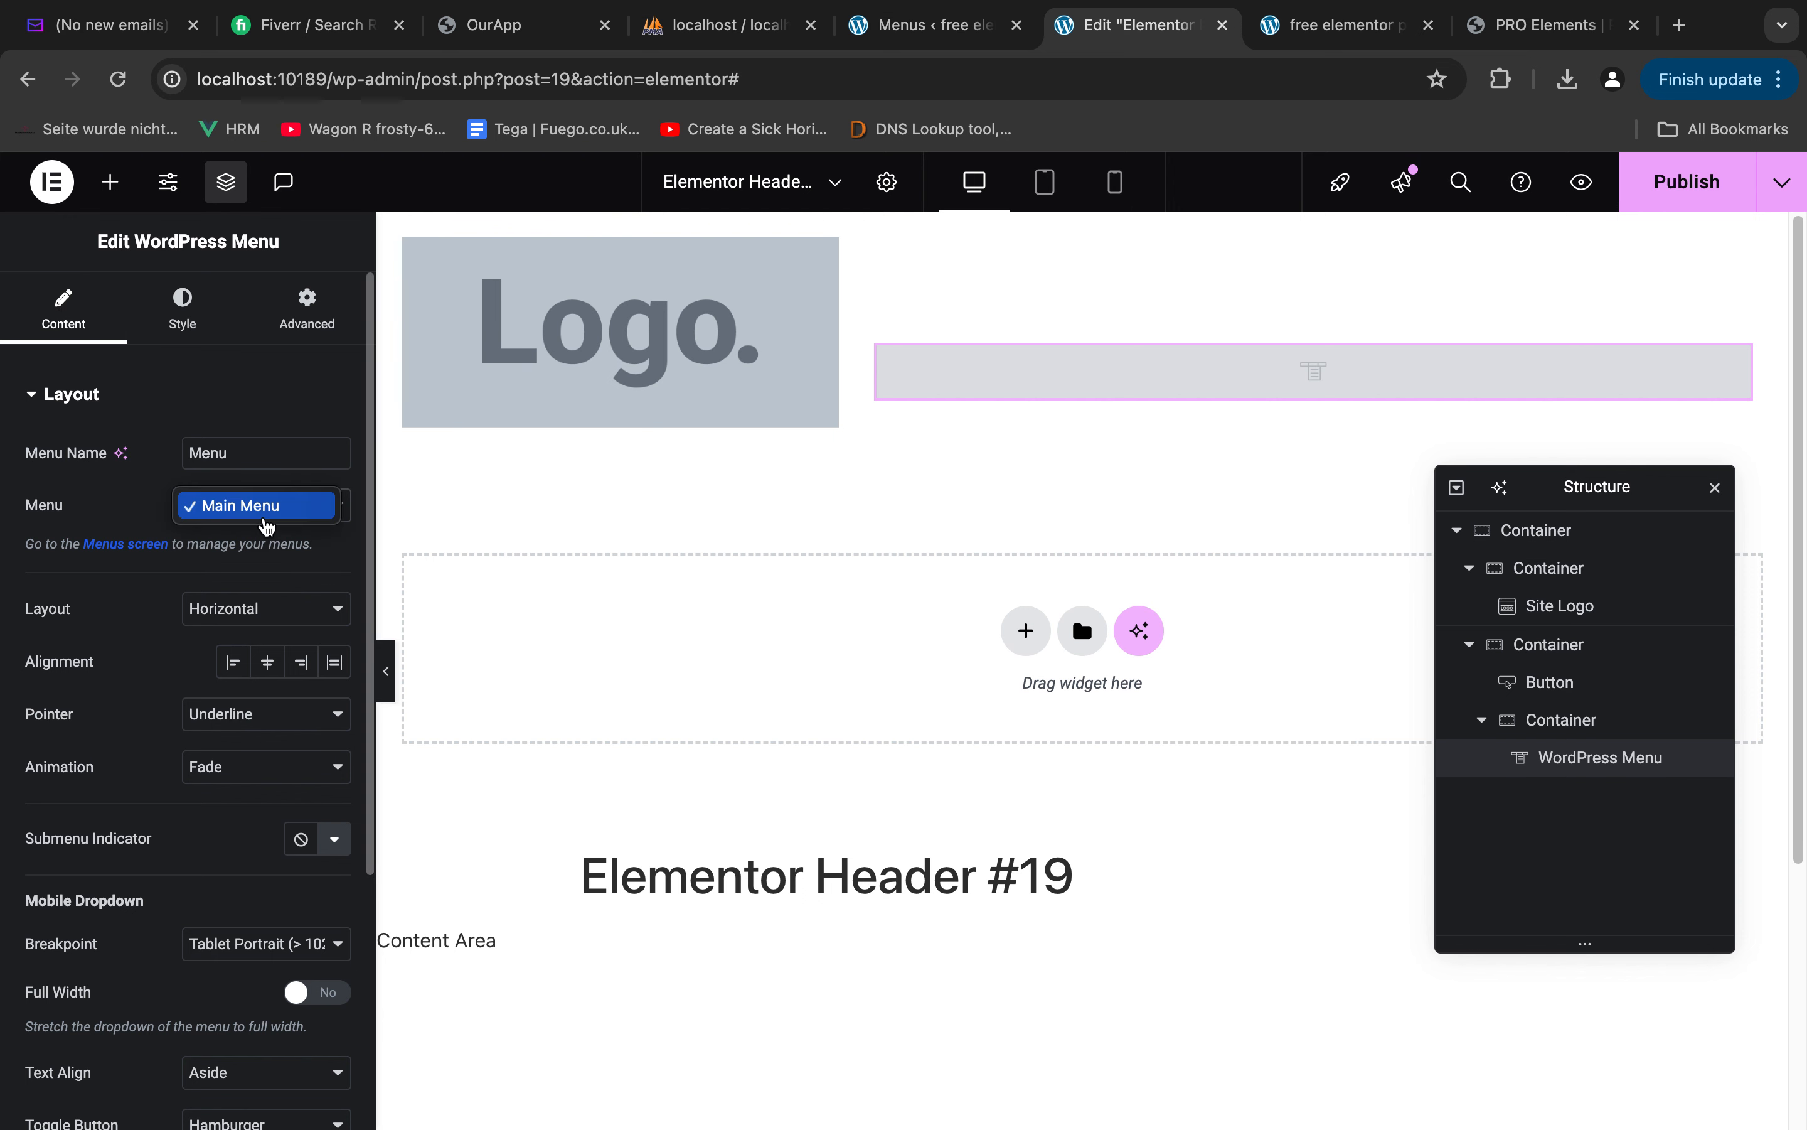
left_click(123, 549)
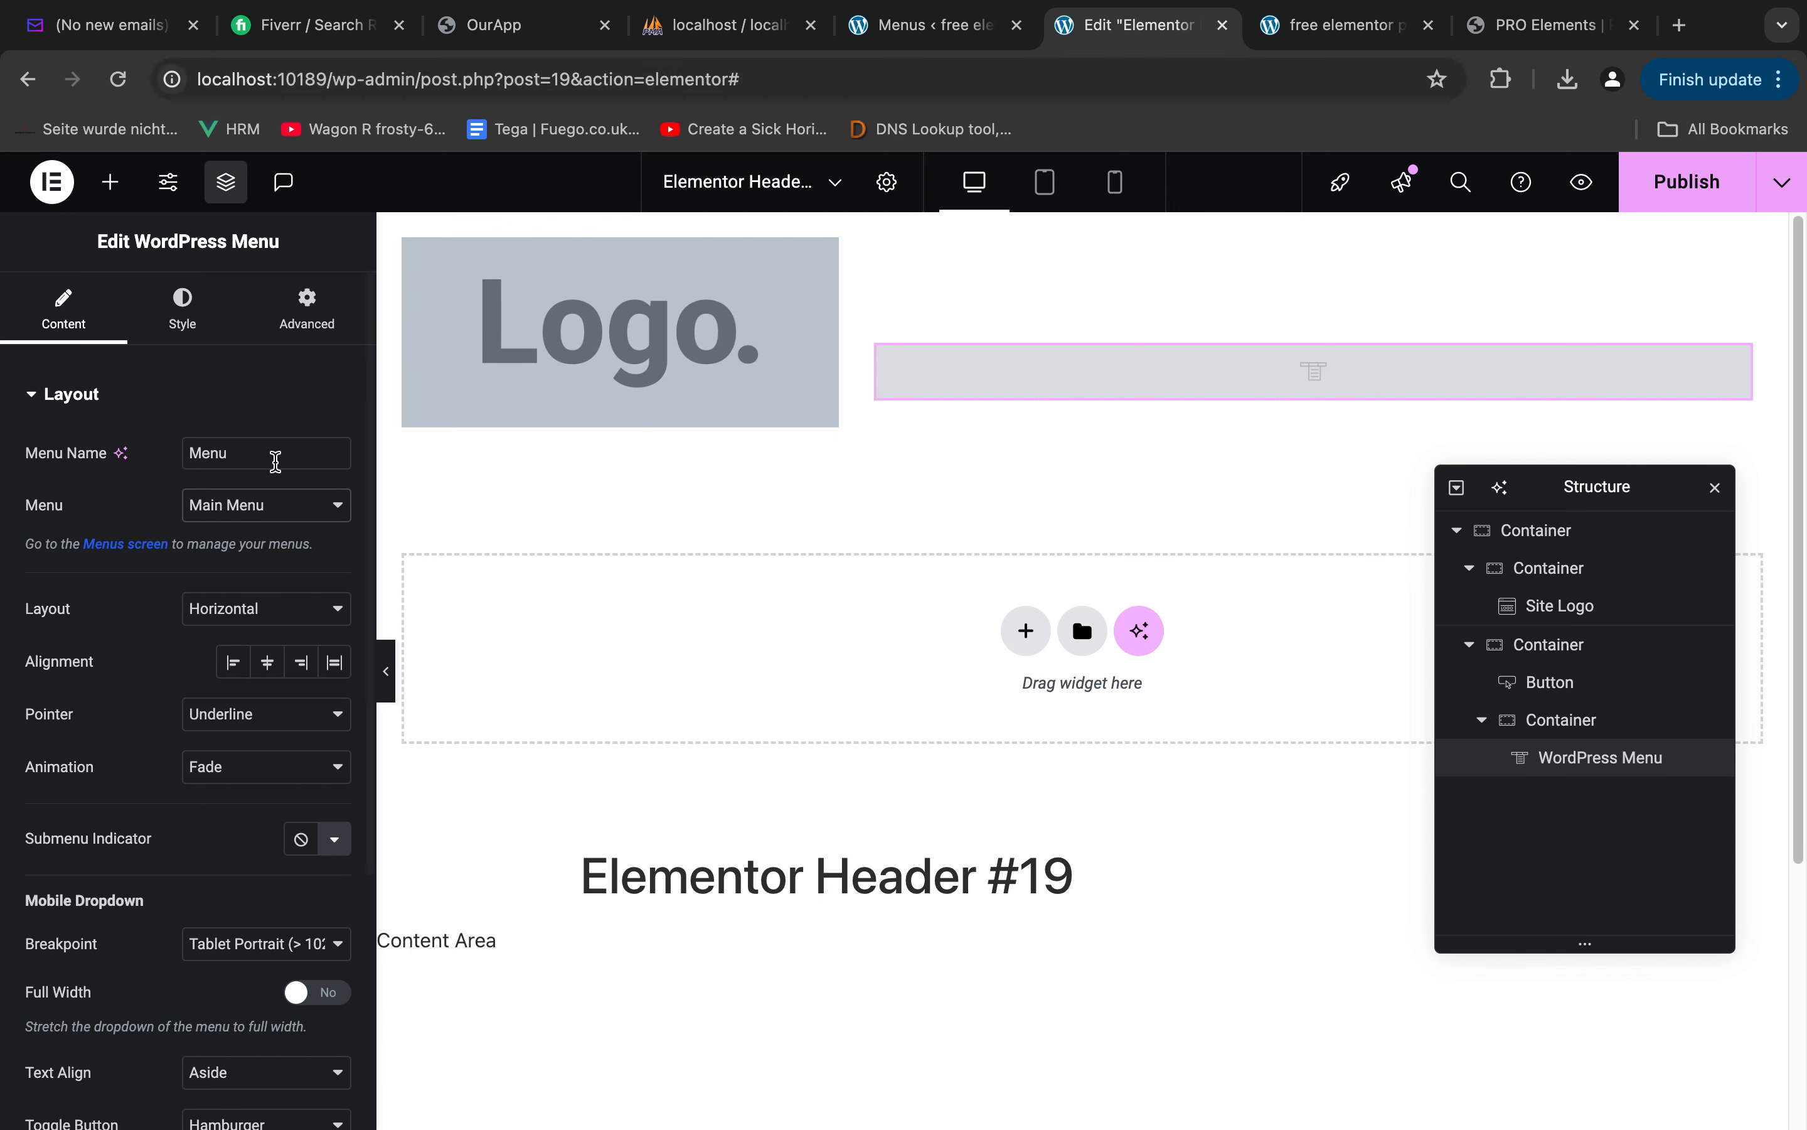
key("super+r")
left_click(969, 447)
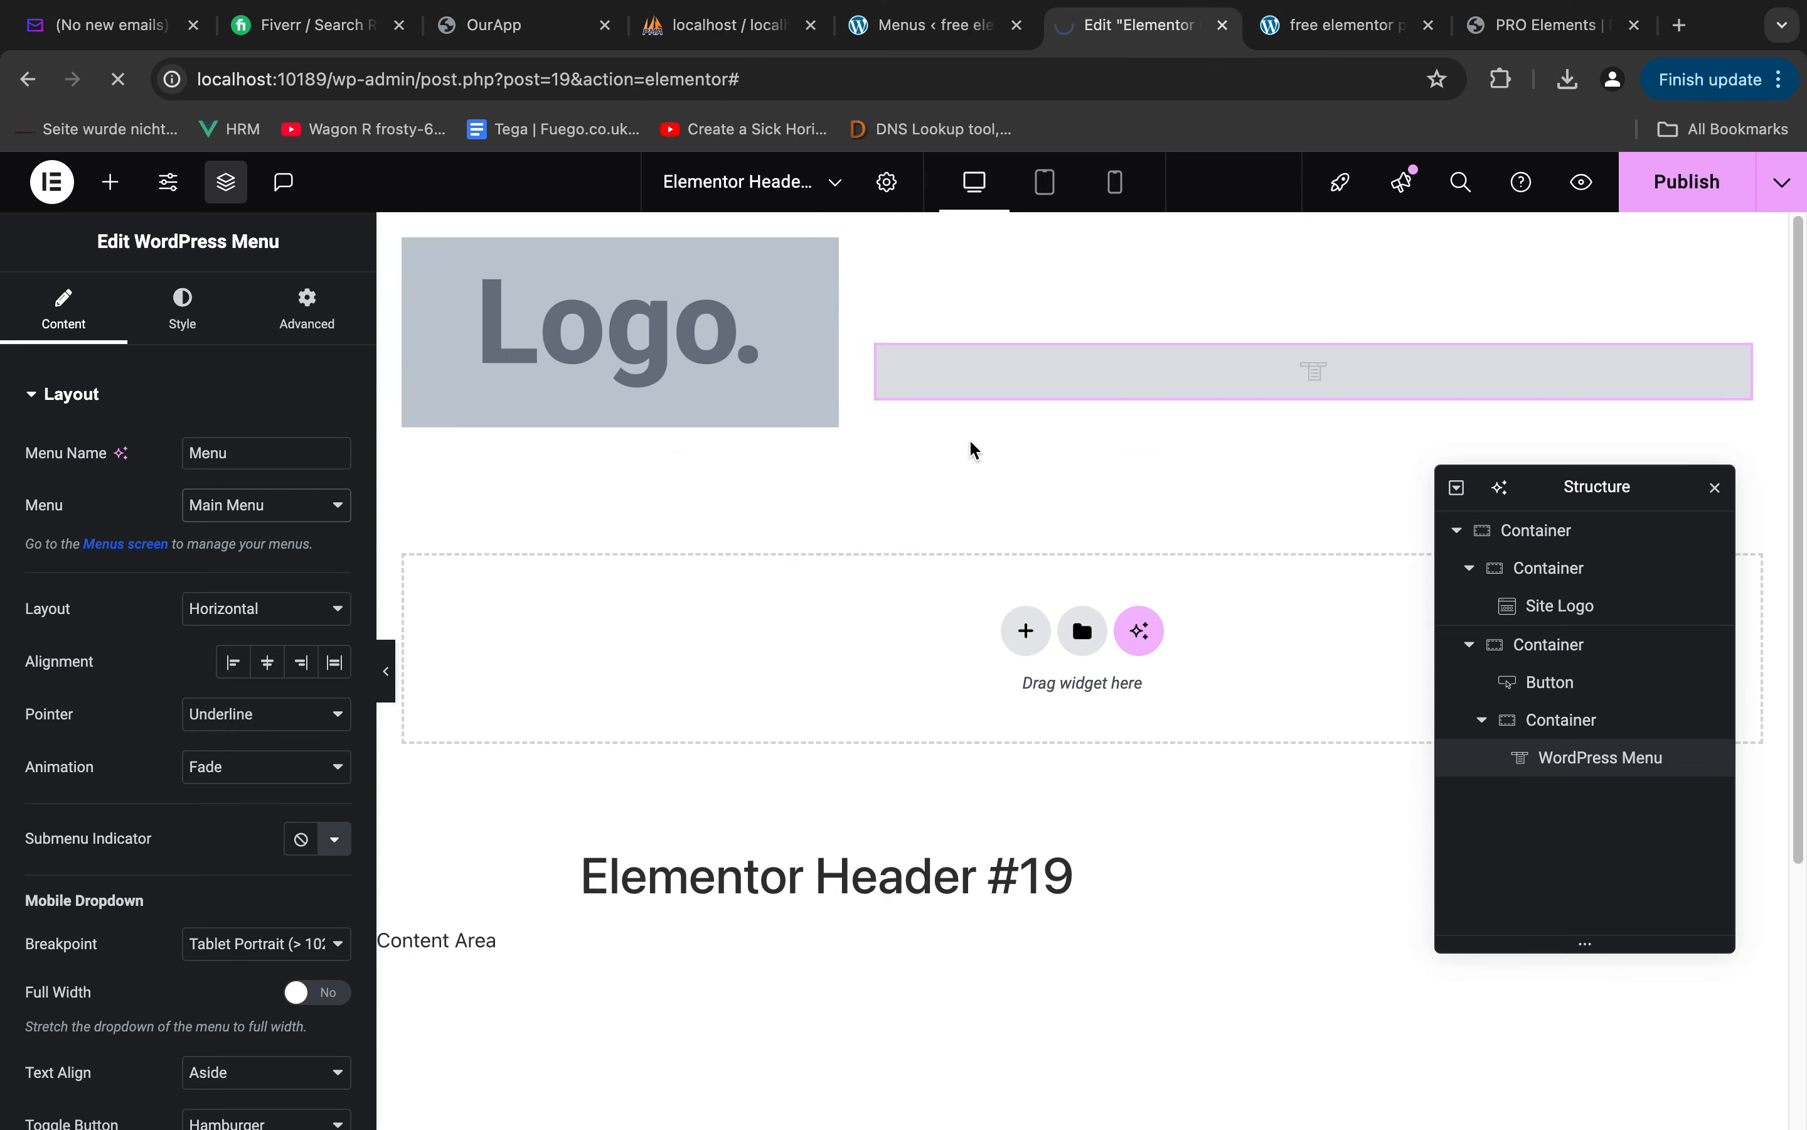
Review the Main Menu's items in the WordPress menu administration and save the menu again
left_click(944, 13)
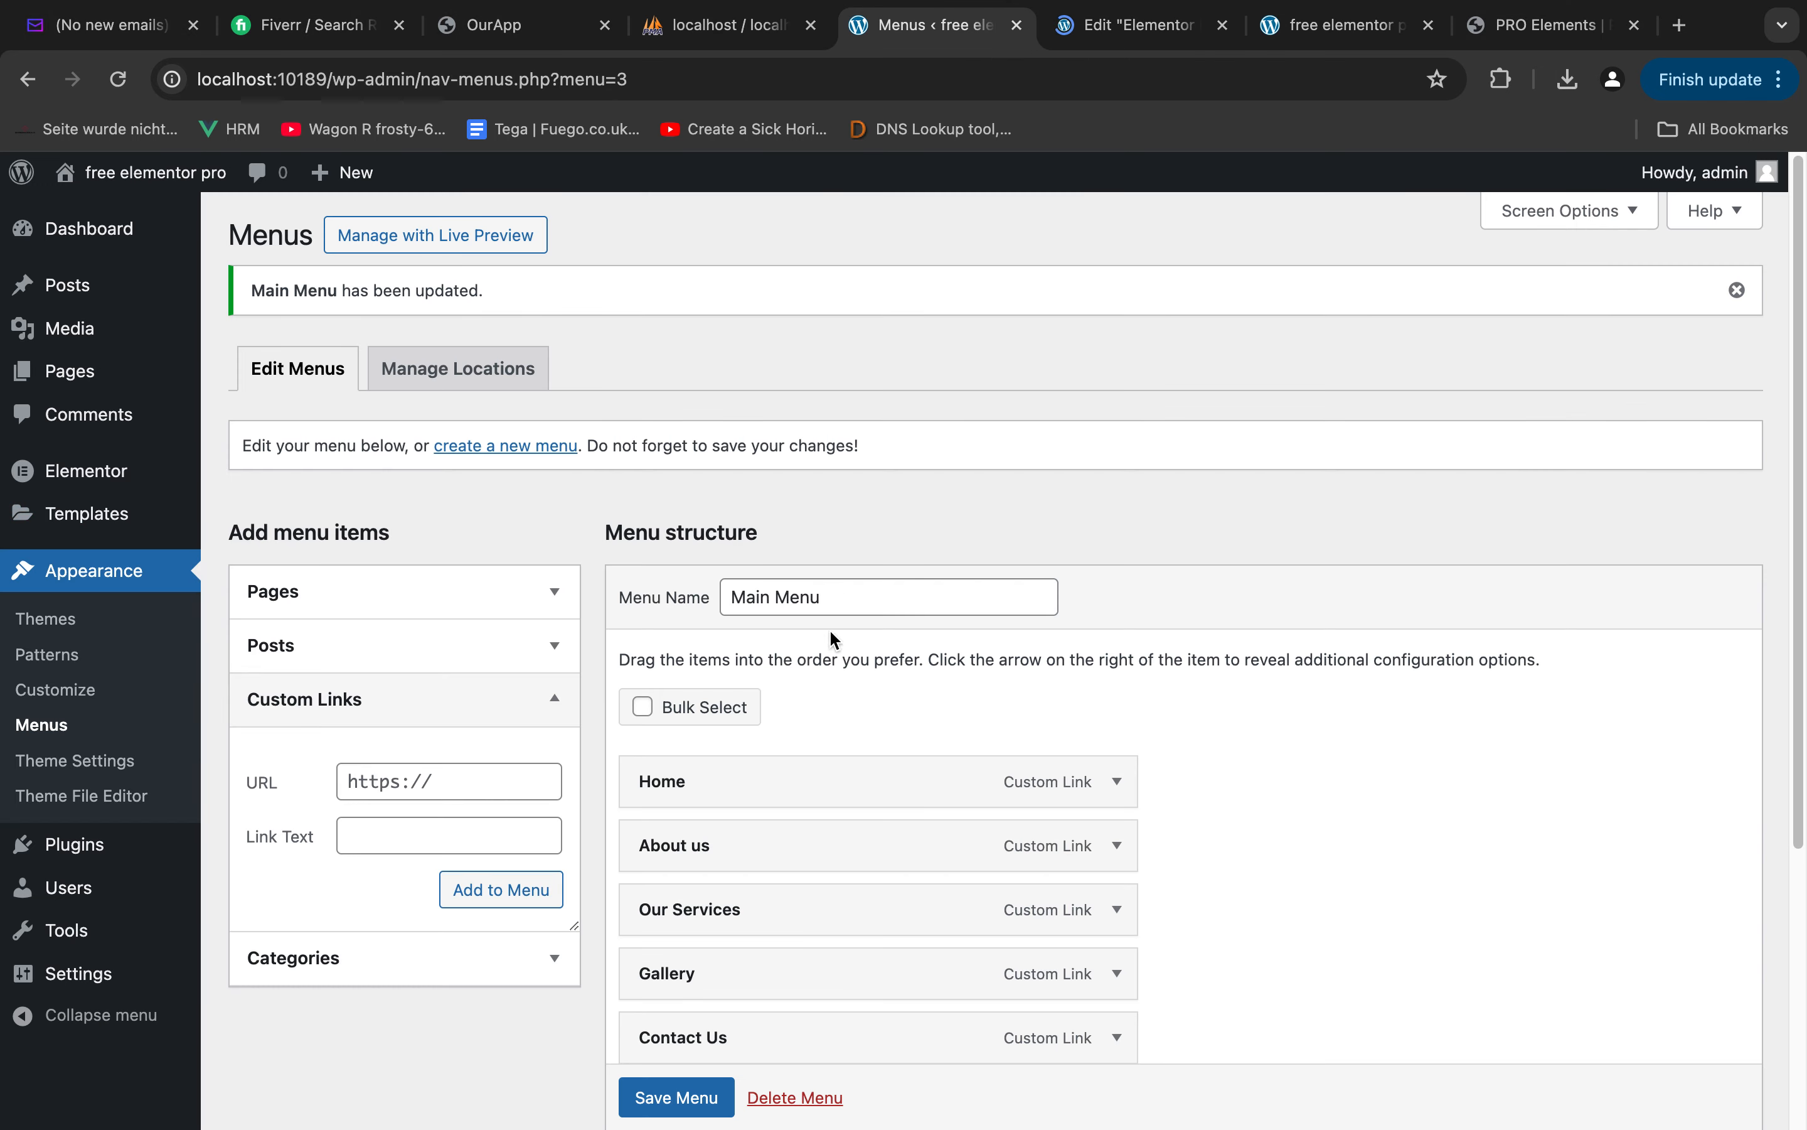
scroll(683, 856, "down", 3)
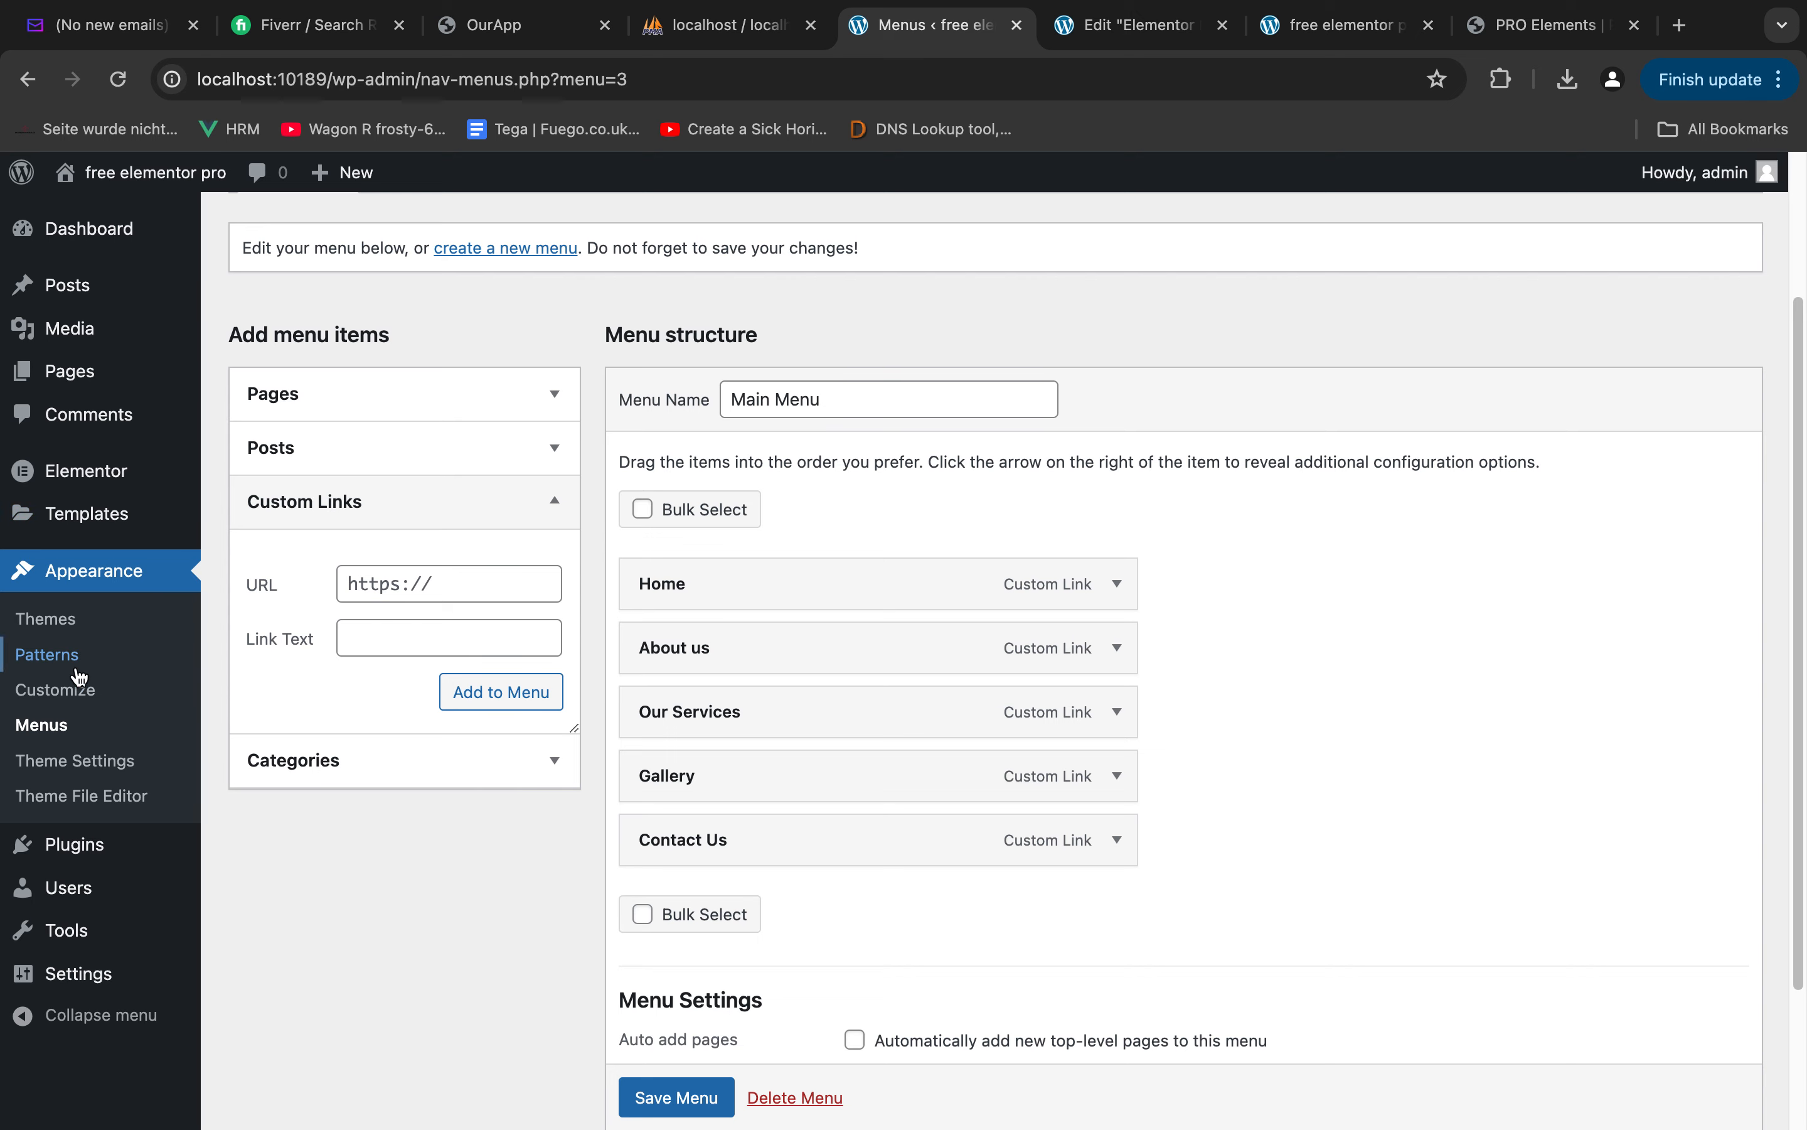
left_click(54, 726)
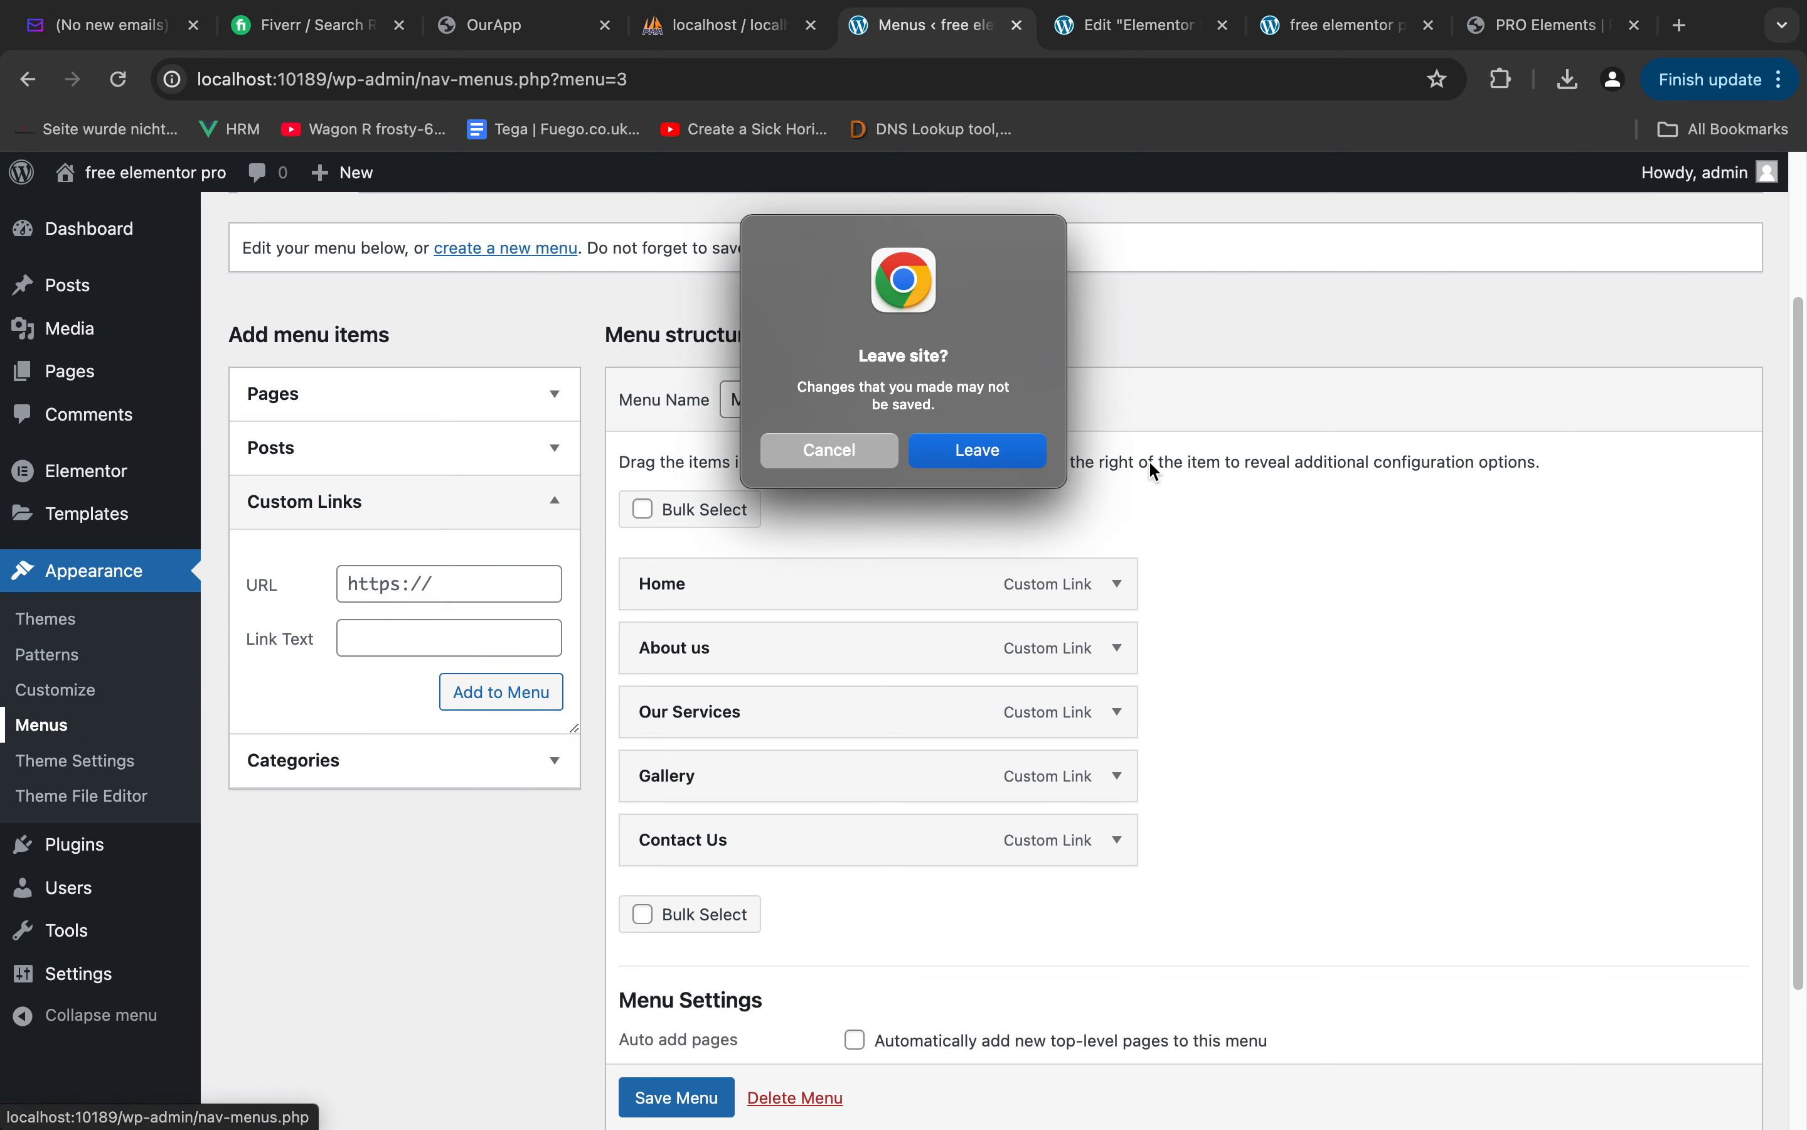
left_click(829, 450)
left_click(675, 1097)
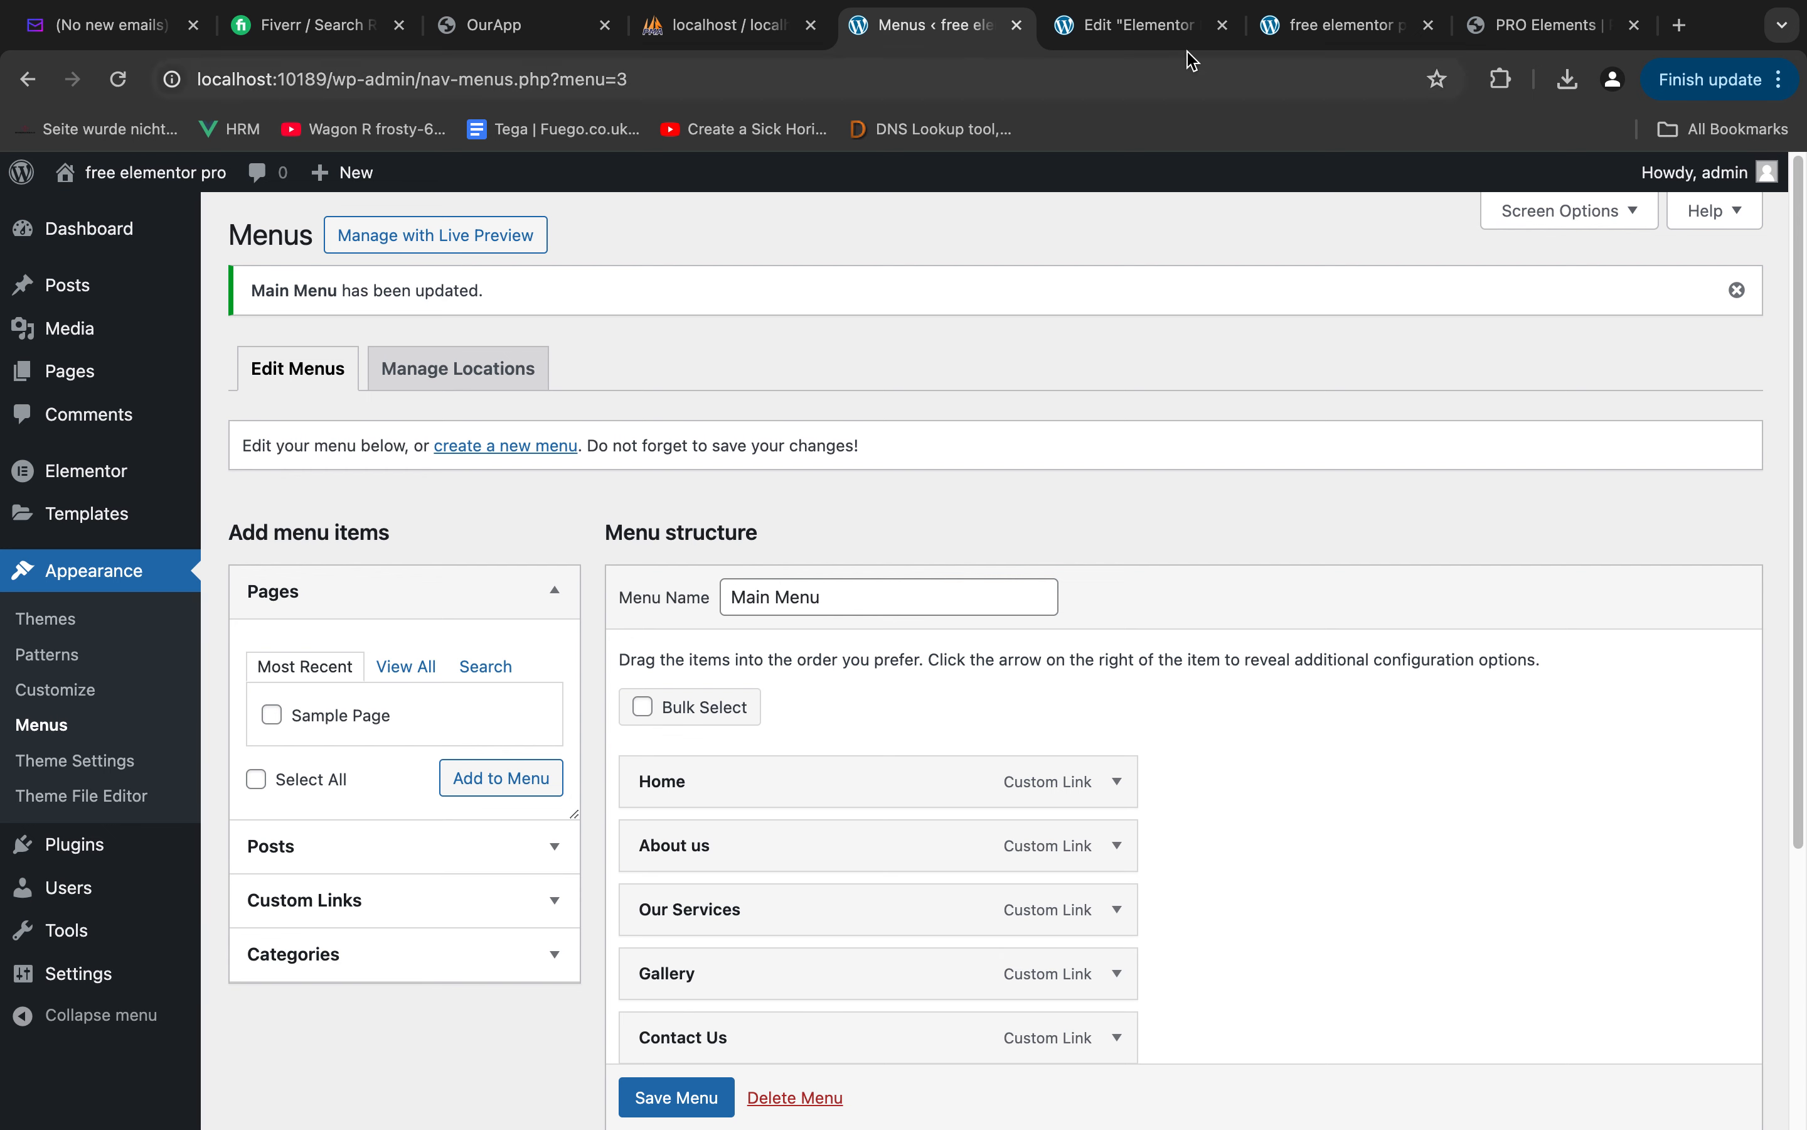
Check the menu in the reloaded header editor and refresh the site's home page to view its header
left_click(1165, 25)
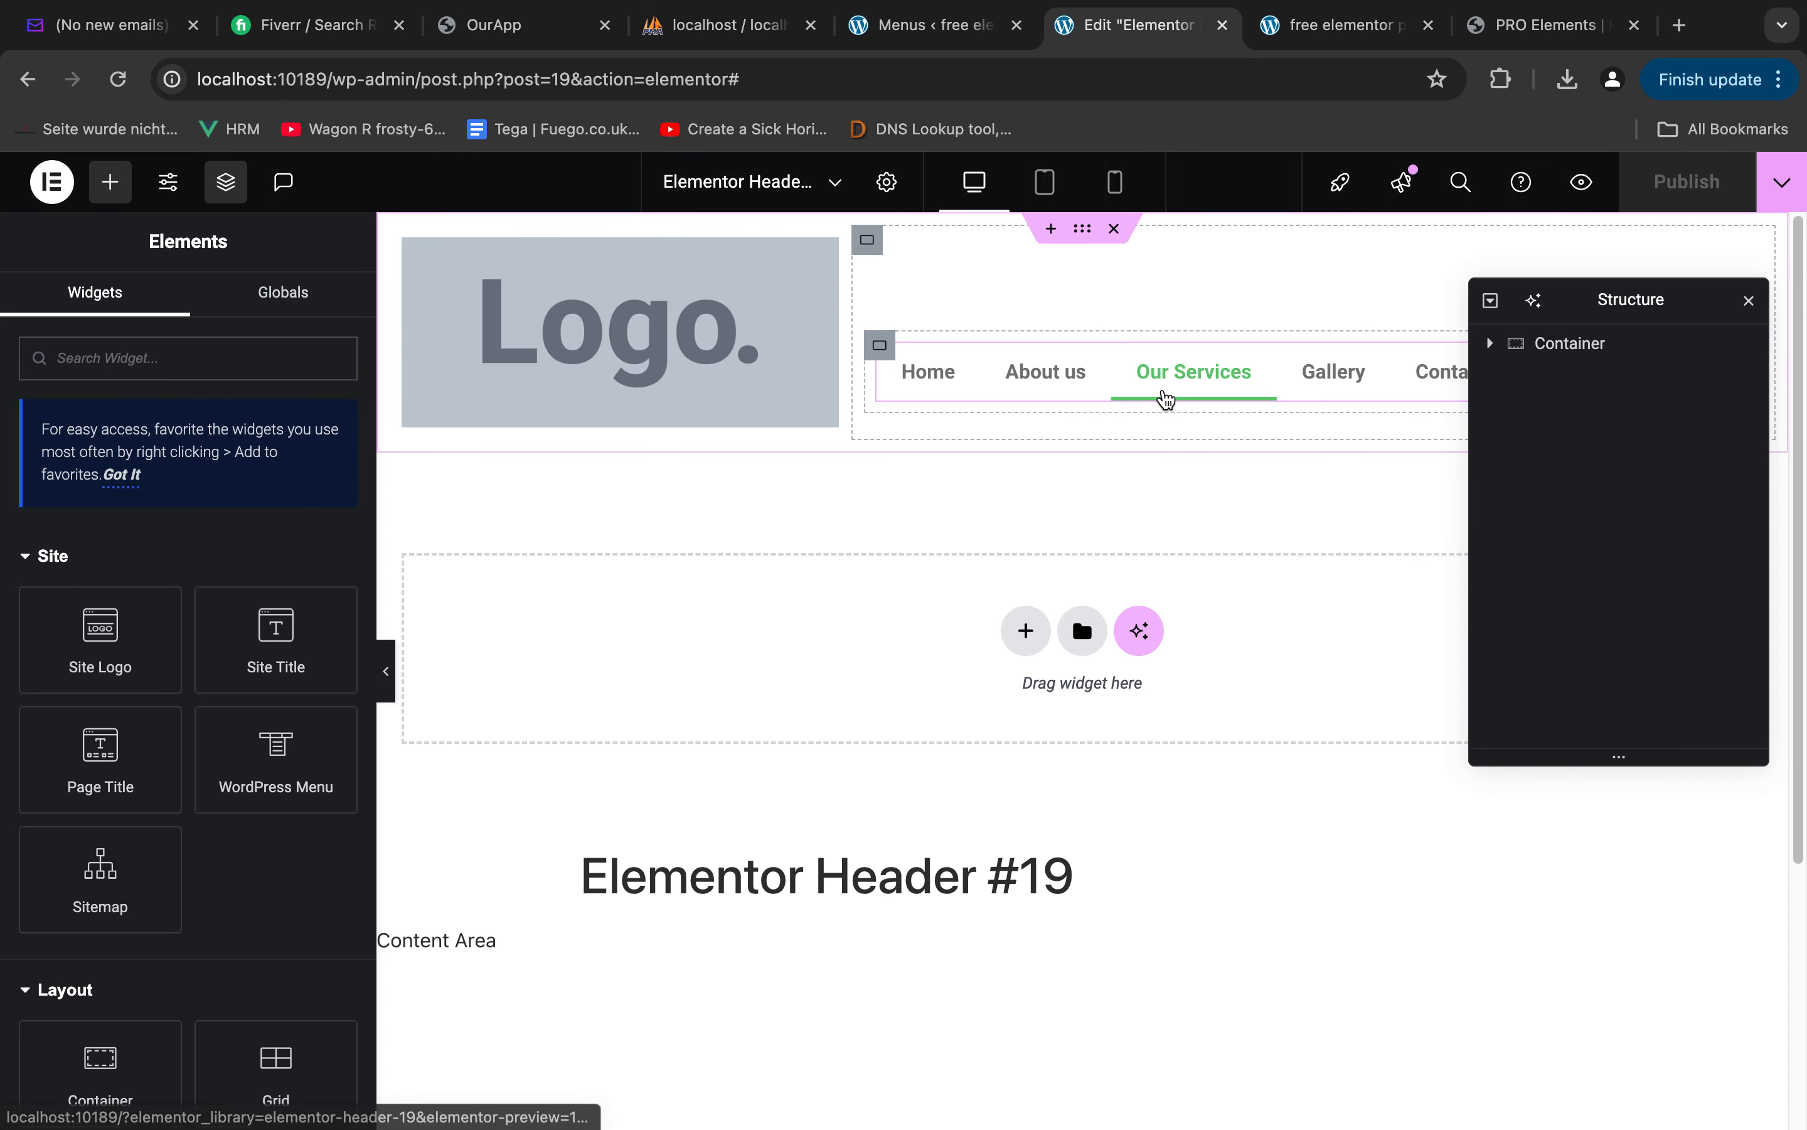
left_click(1360, 34)
key("super+r")
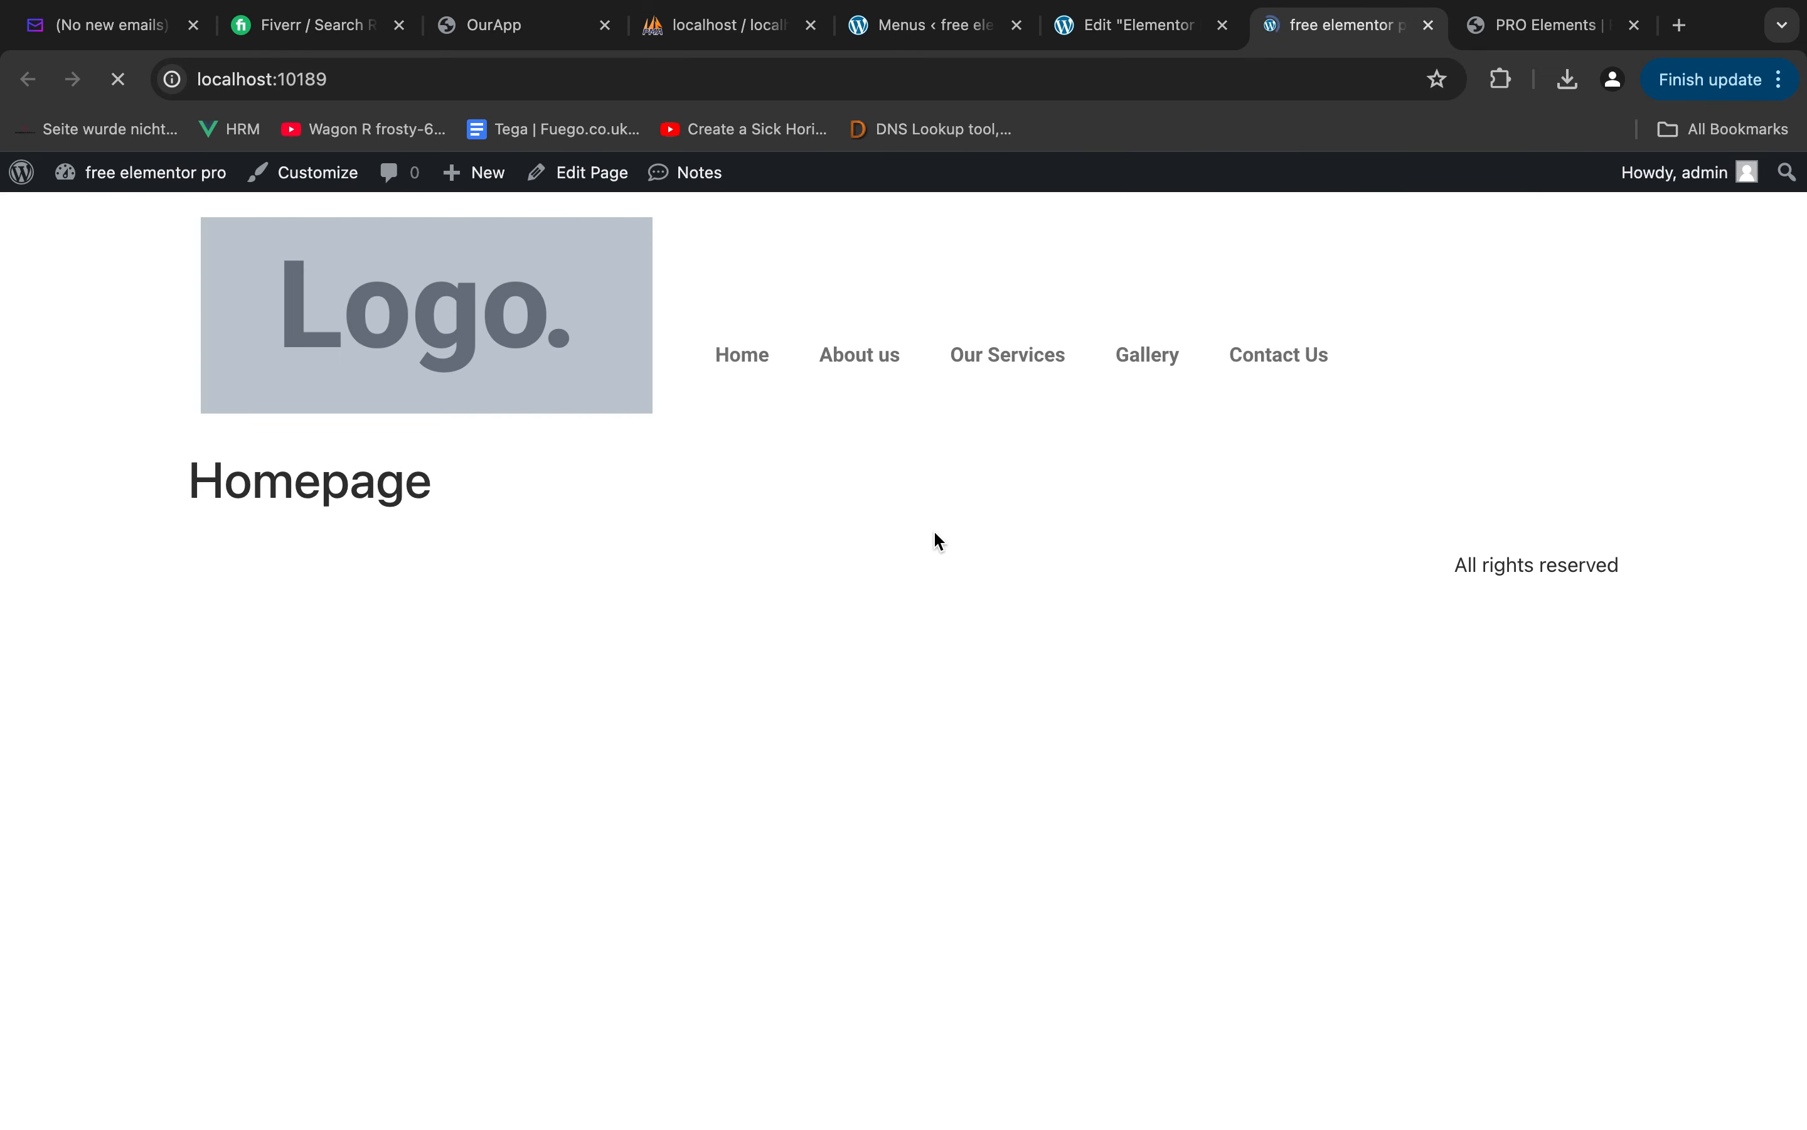
In the header editor, align the items of the inner container holding the WordPress Menu to the end
left_click(1147, 34)
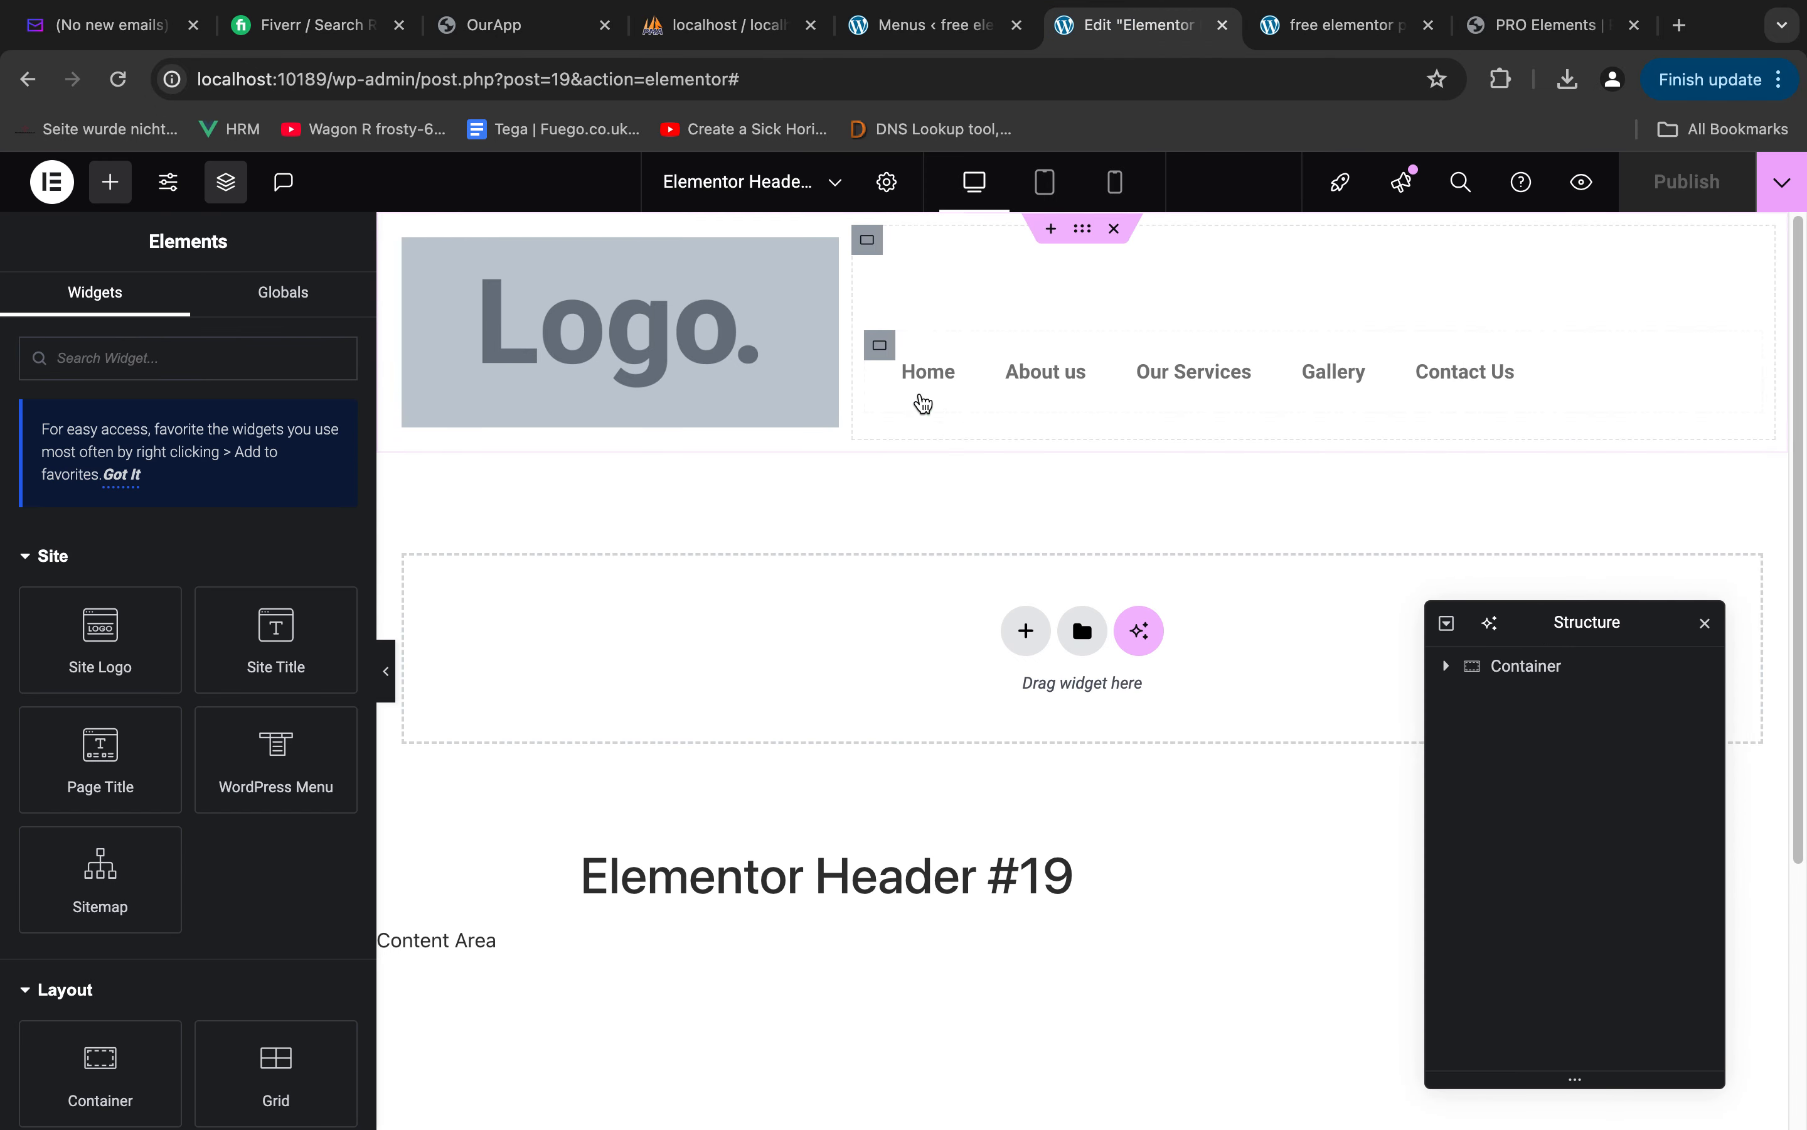
left_click(880, 348)
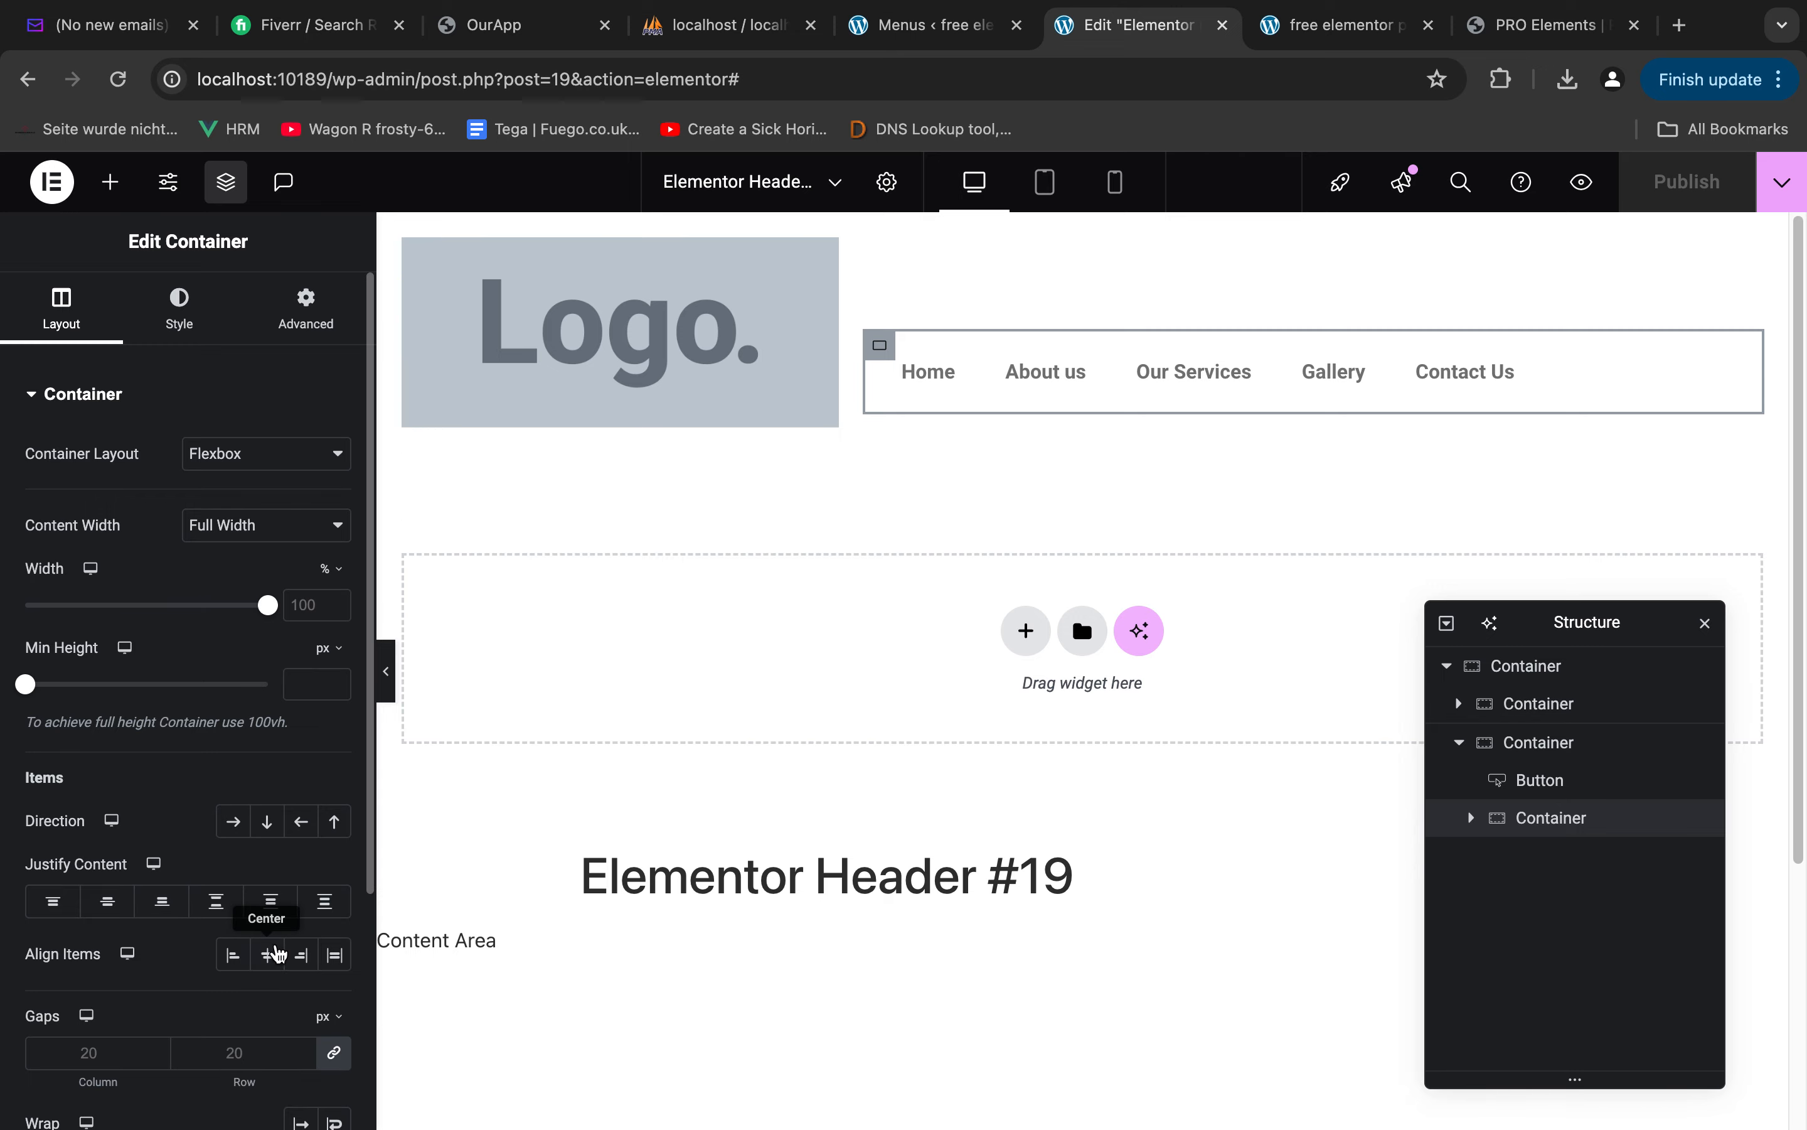
left_click(305, 959)
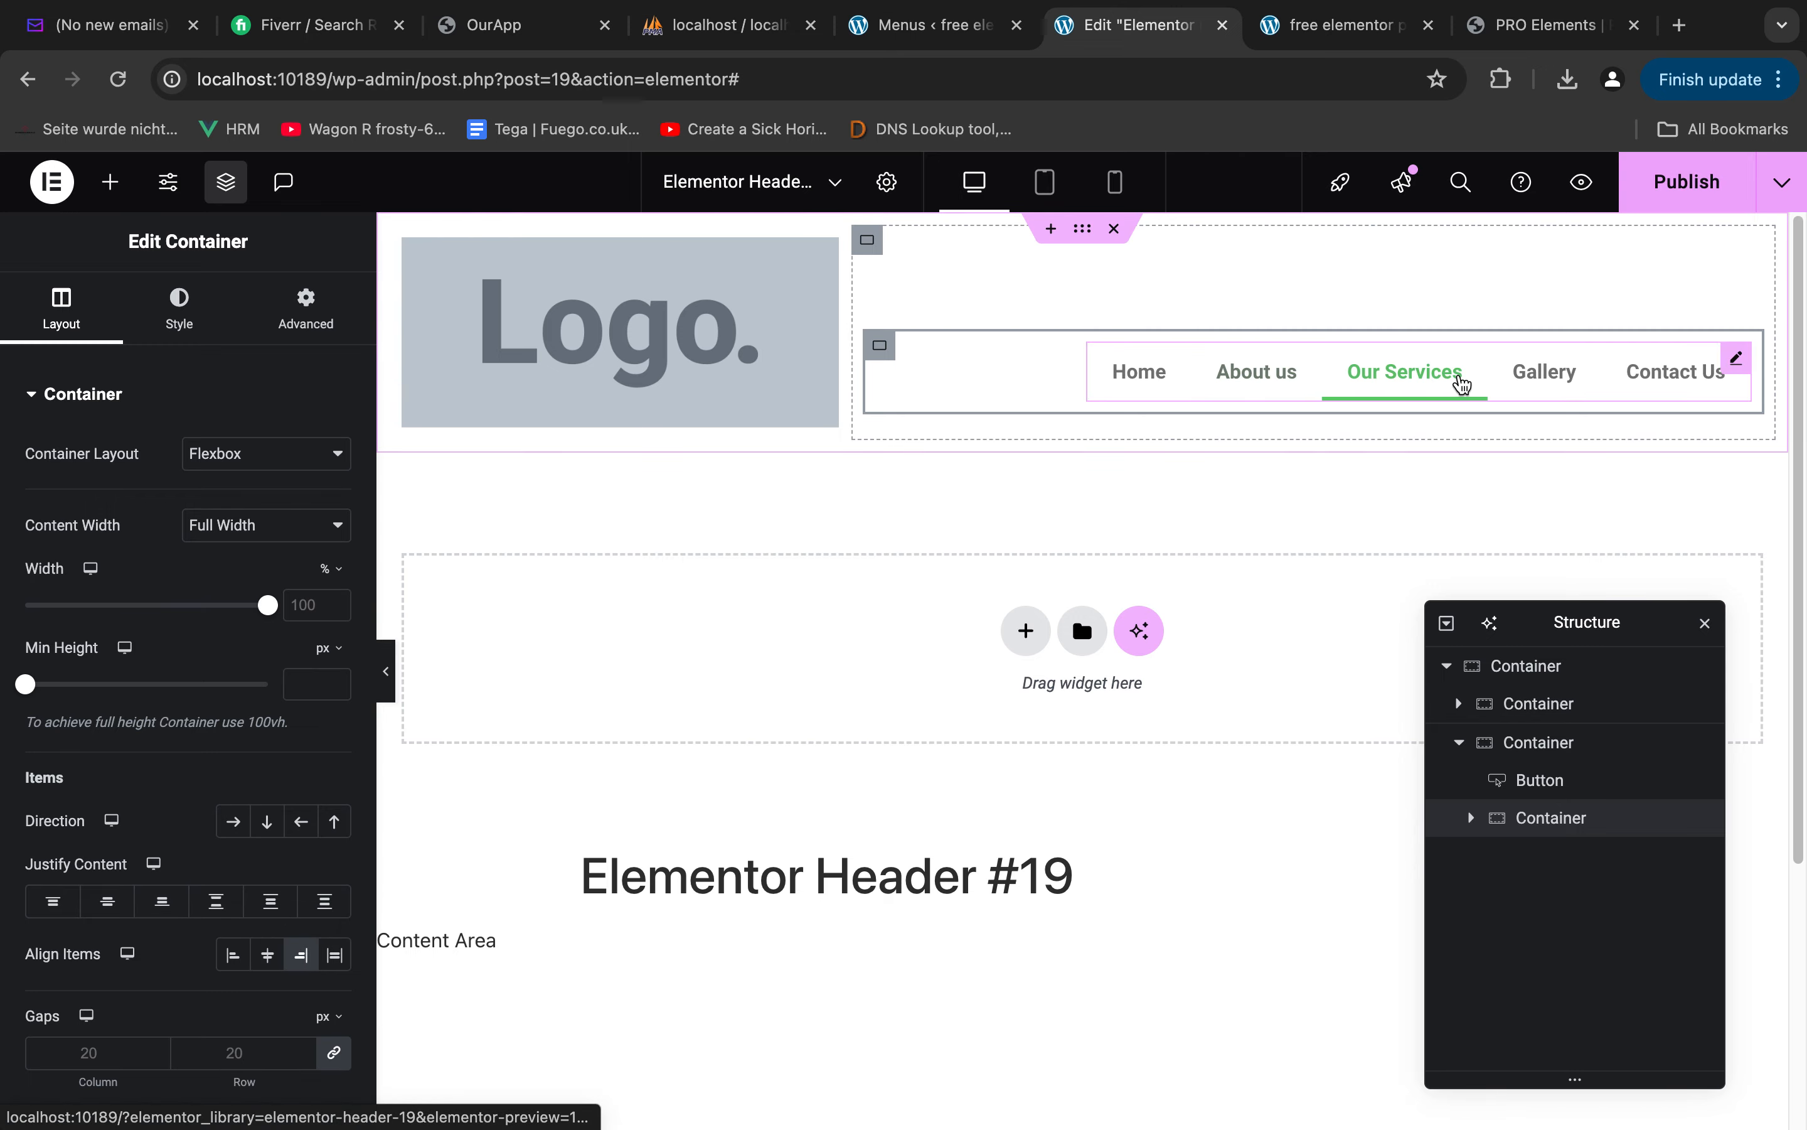
Switch to Figma and inspect the typography of the navigation text in the home_02 frame
key("ctrl+Left")
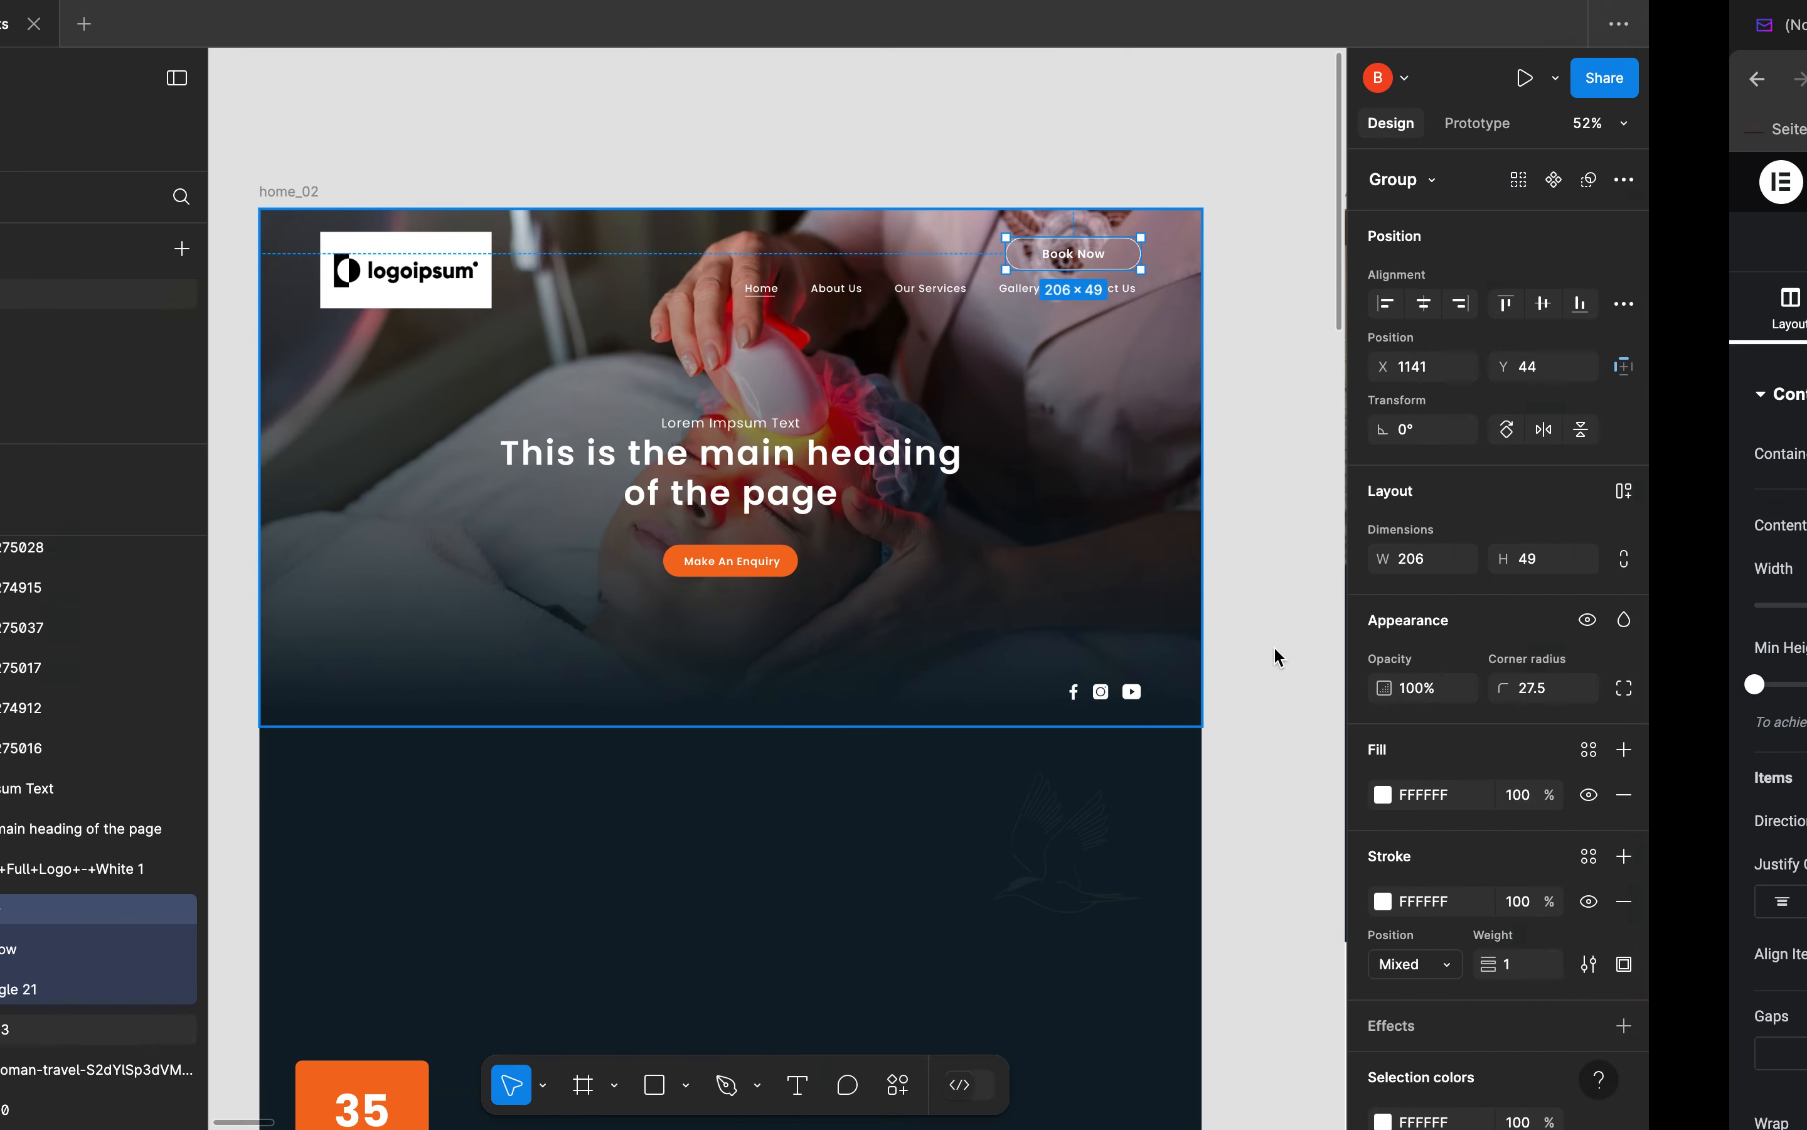
scroll(904, 313, "up", 2)
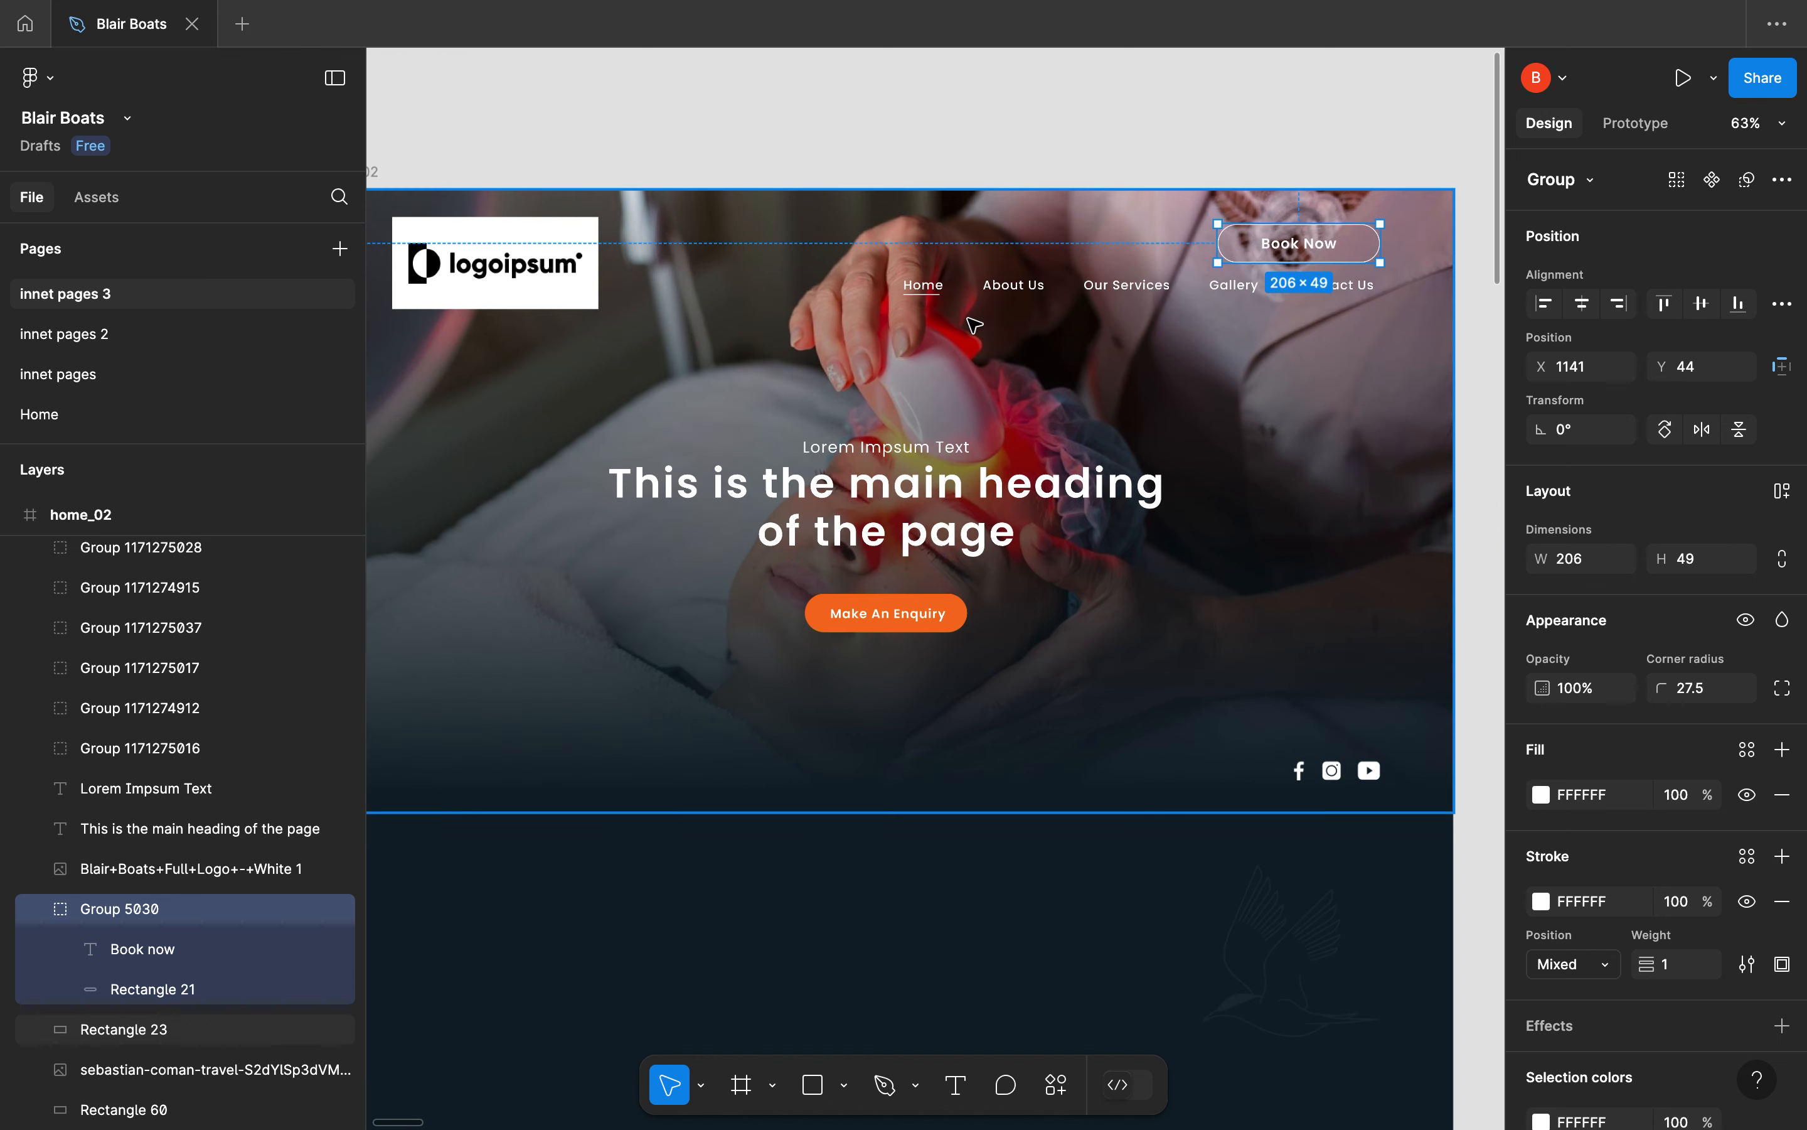
double_click(1014, 287)
double_click(1011, 285)
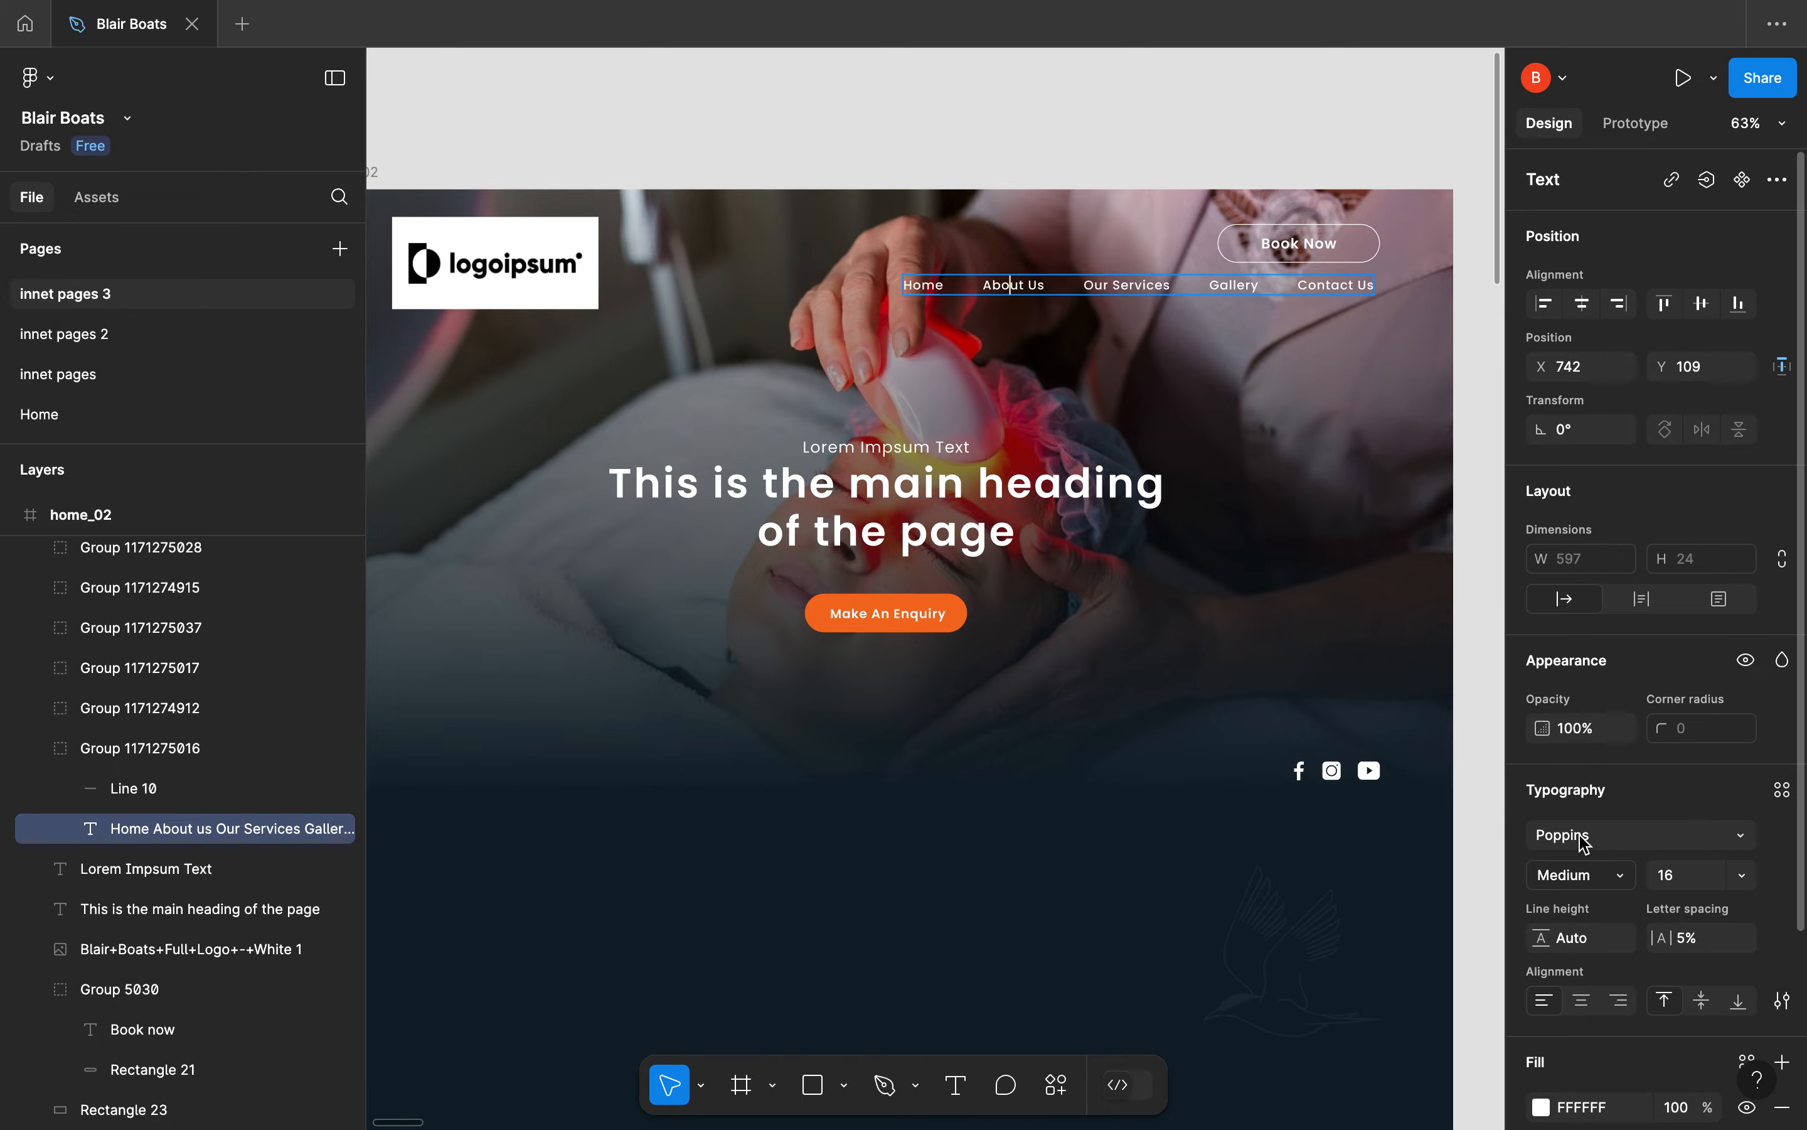
key("ctrl+Left")
key("ctrl+Right")
key("ctrl+Right")
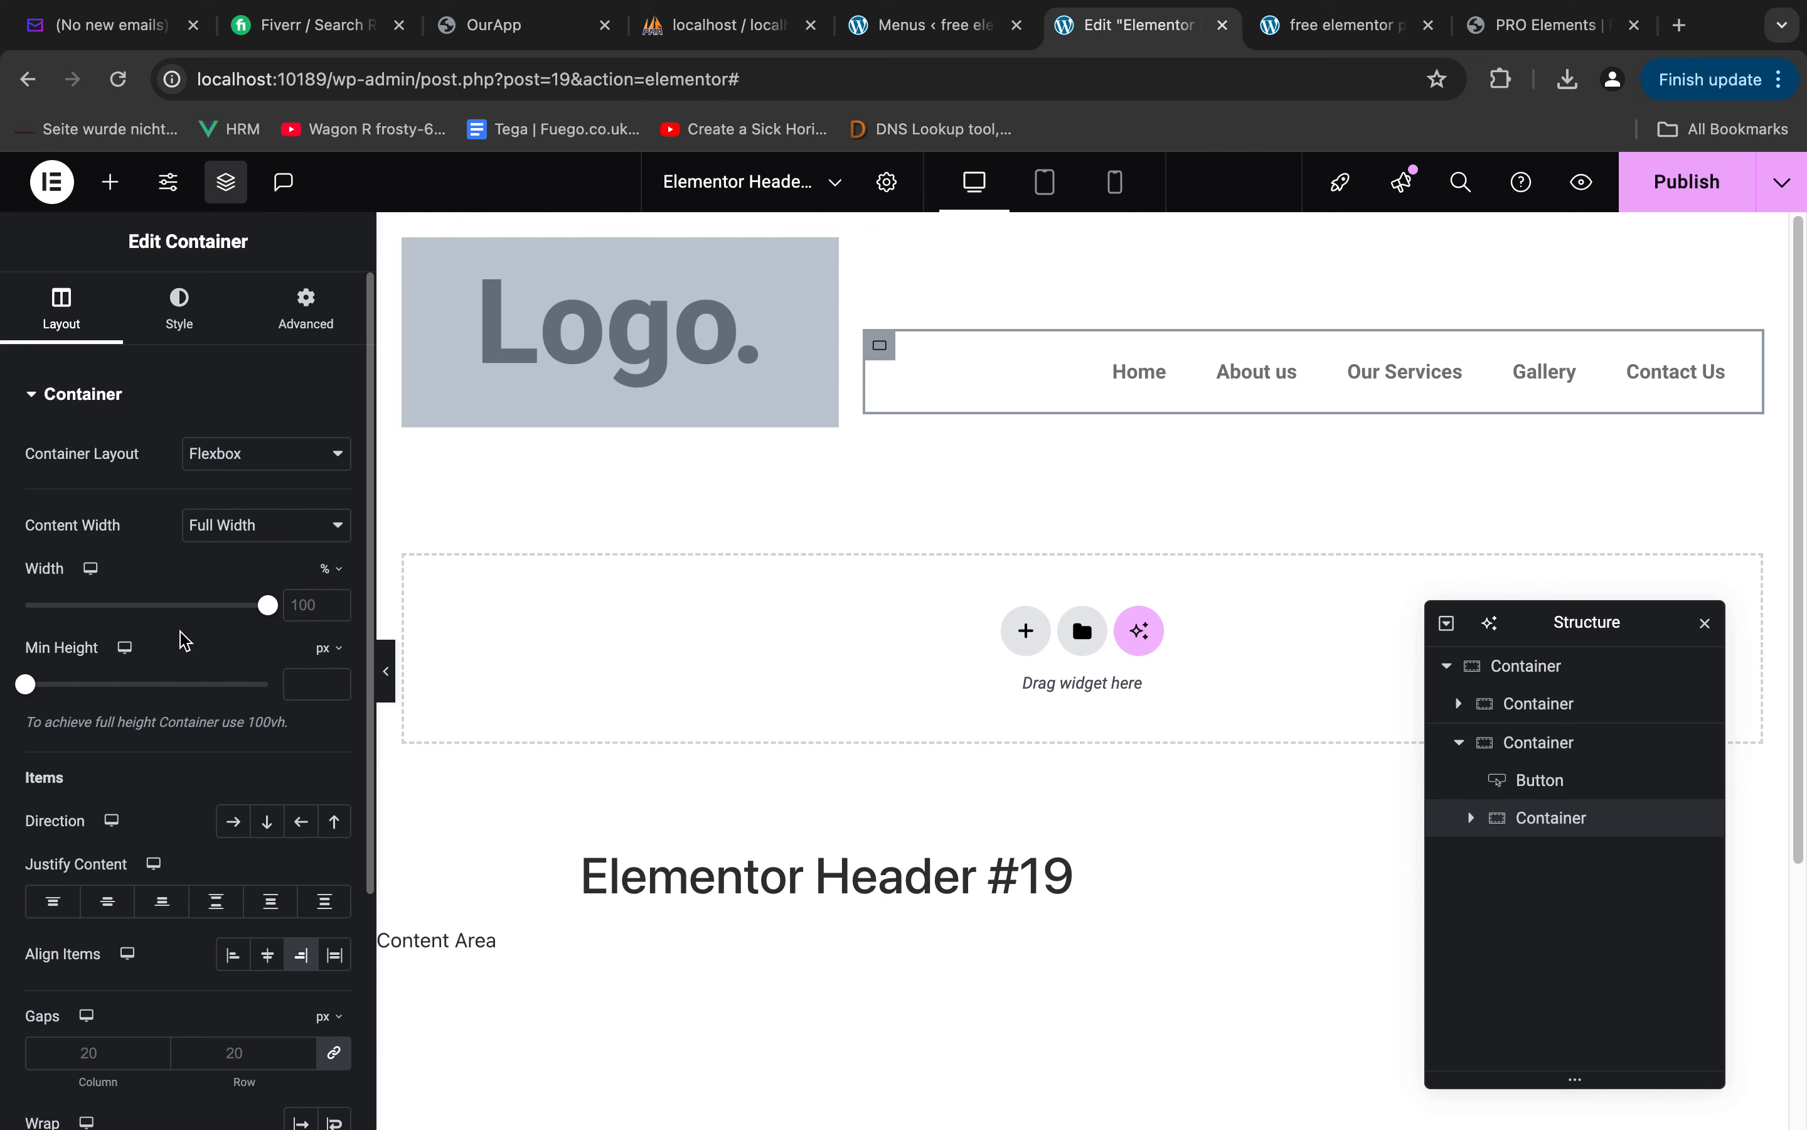
In the header editor, set the WordPress Menu's main menu font family to Poppins
left_click(172, 326)
left_click(1140, 372)
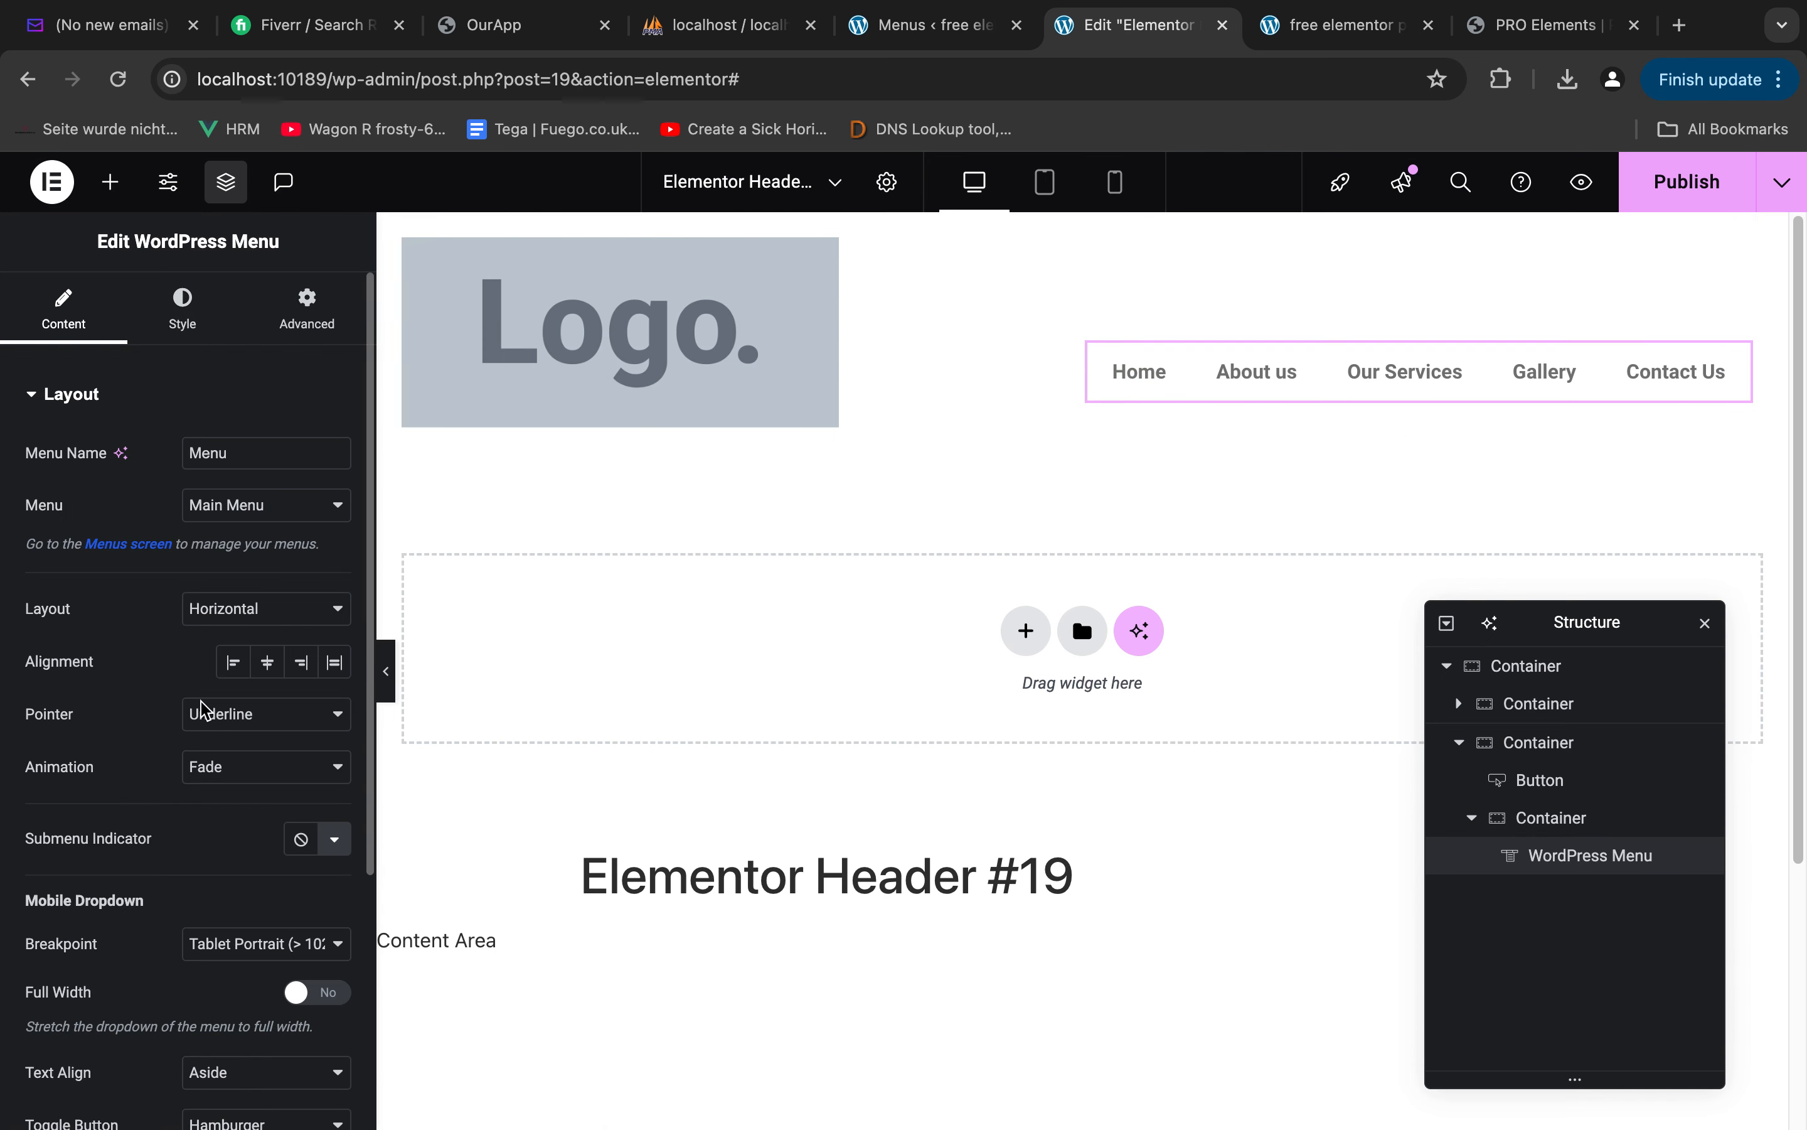
scroll(218, 676, "down", 3)
scroll(252, 970, "up", 5)
left_click(182, 318)
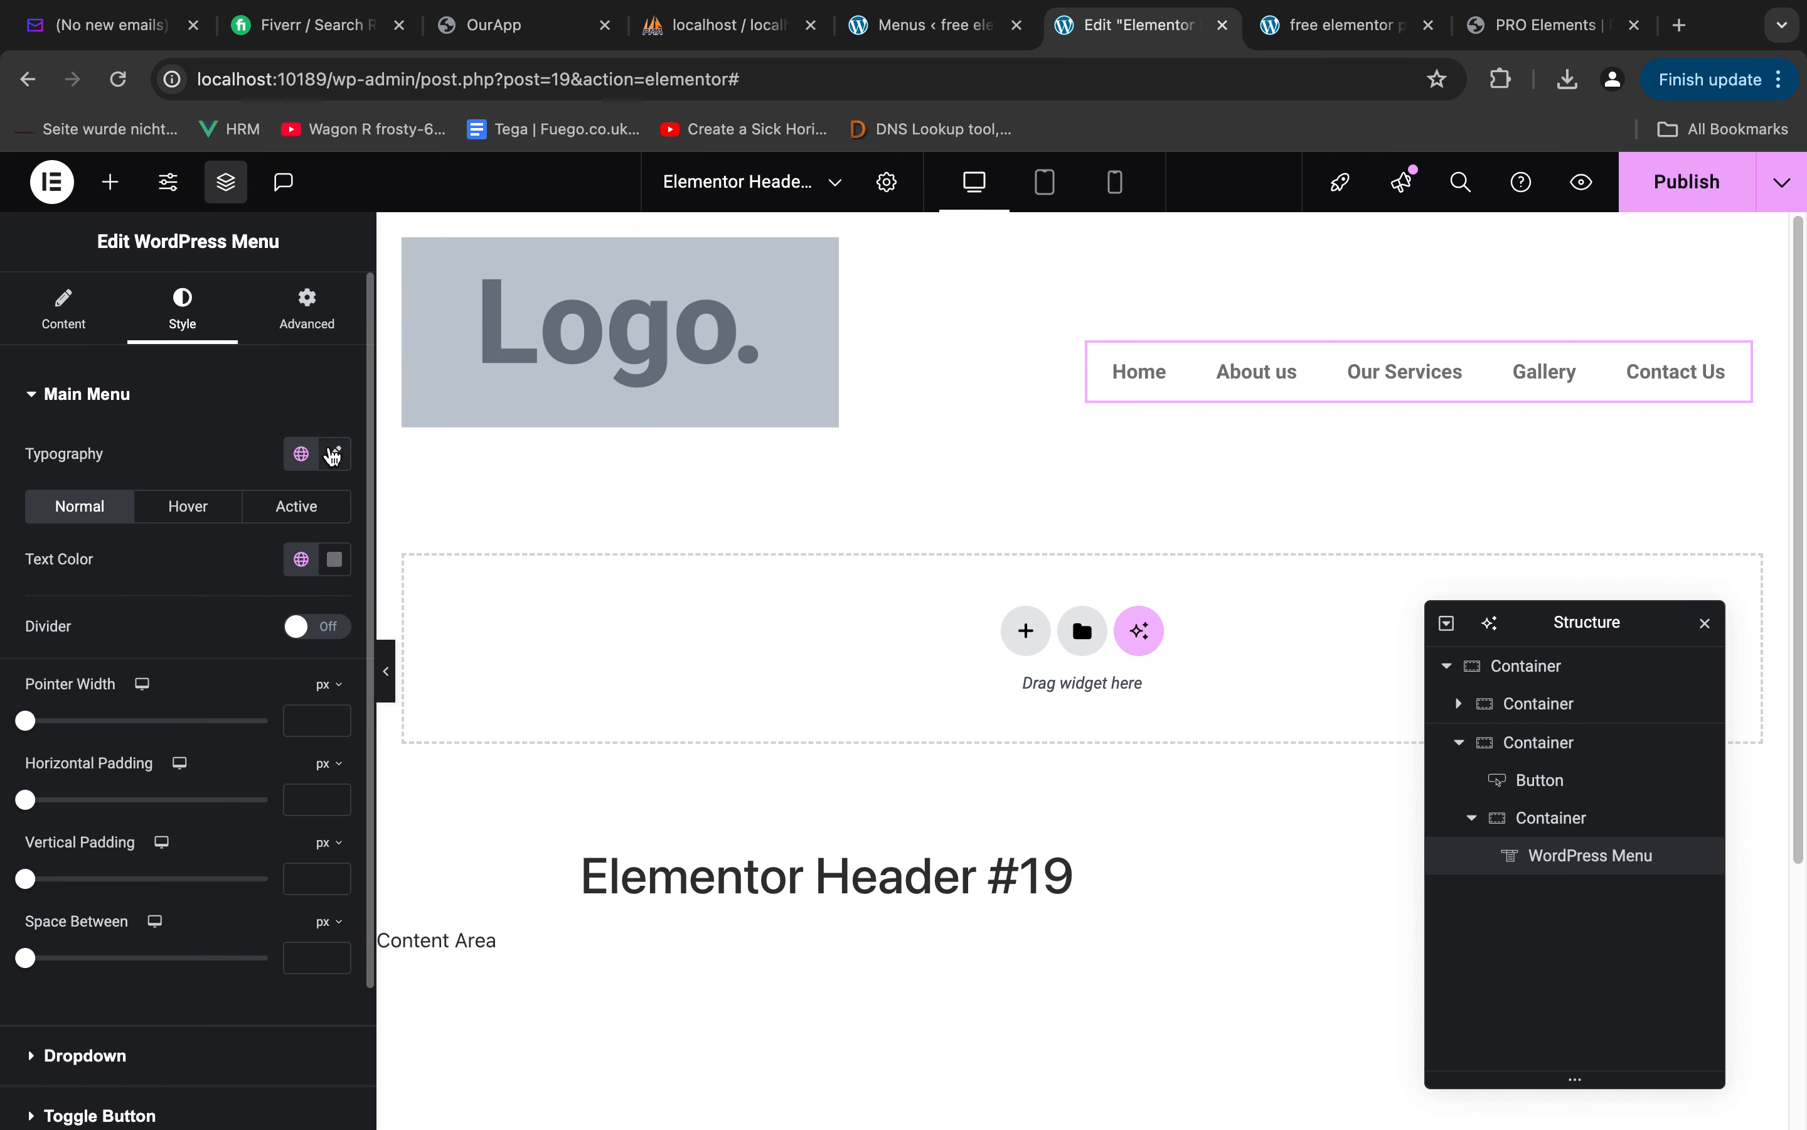
left_click(333, 454)
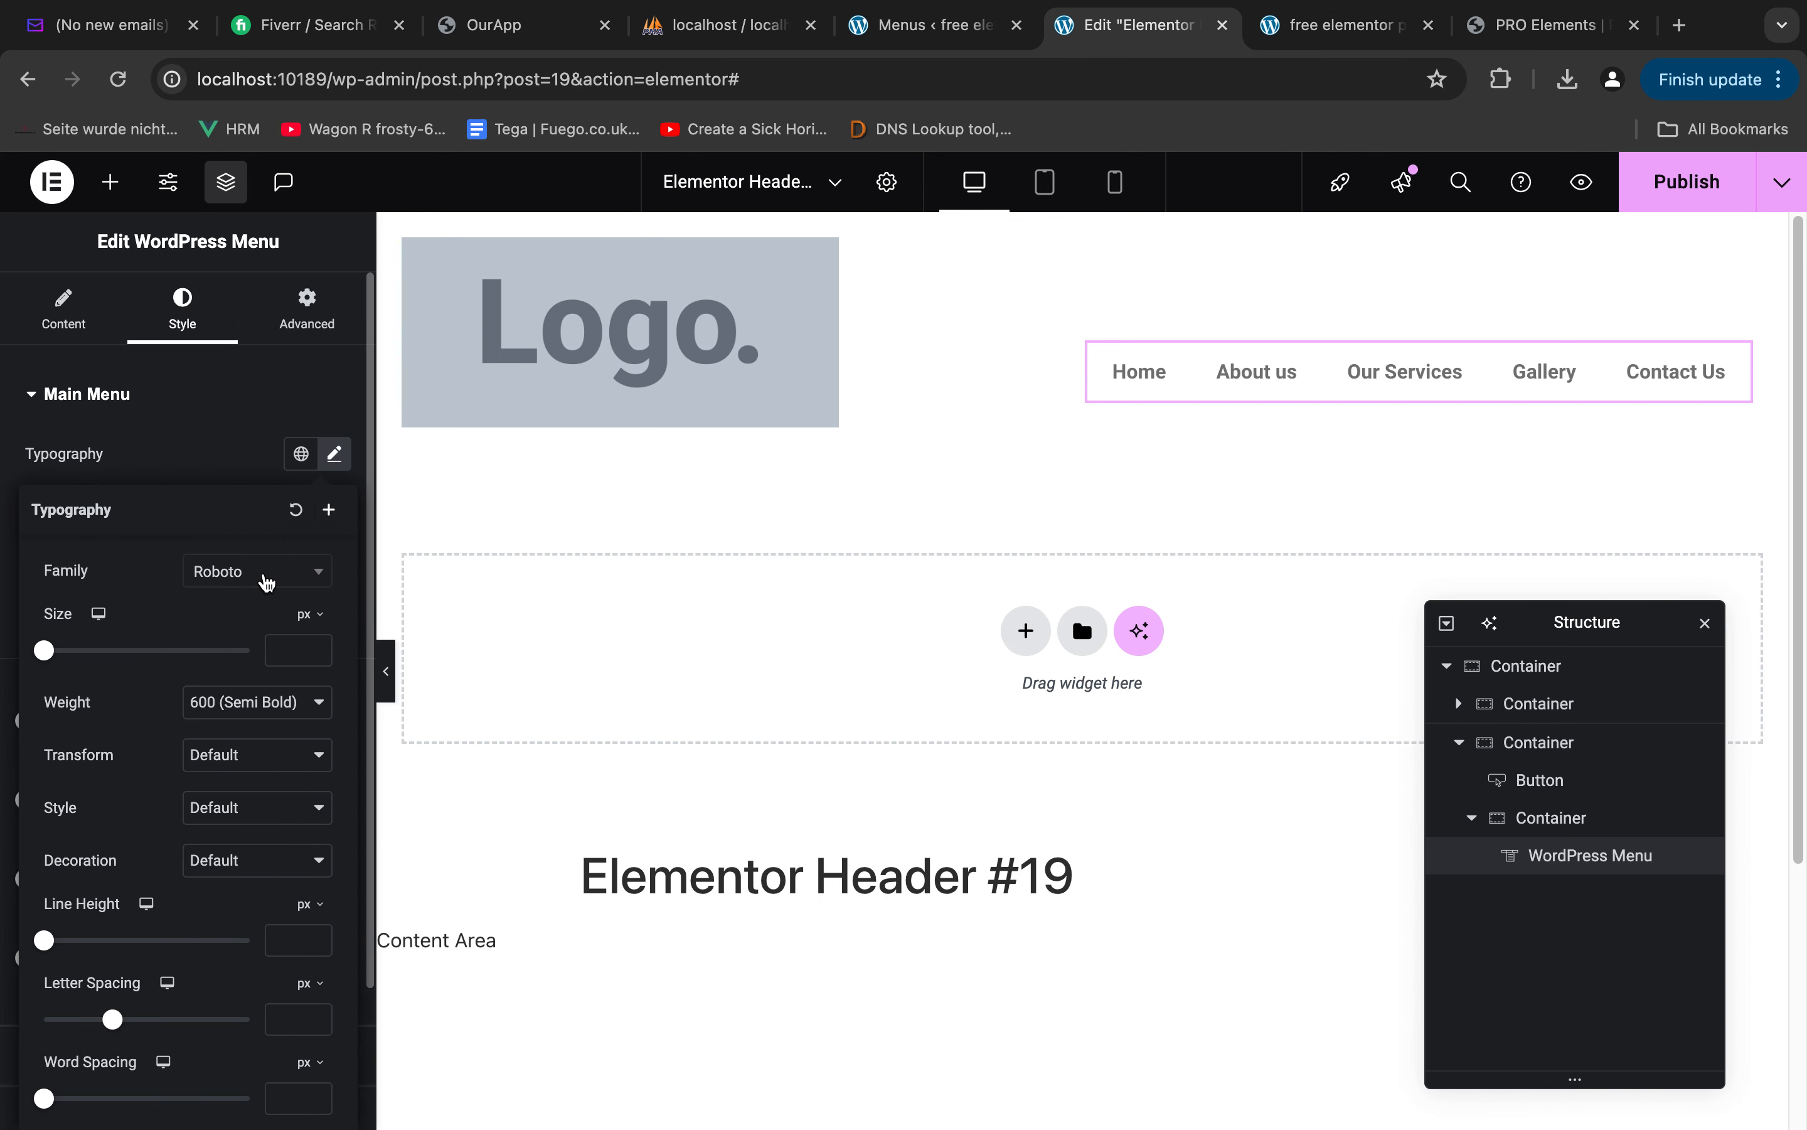
left_click(266, 581)
type("popp")
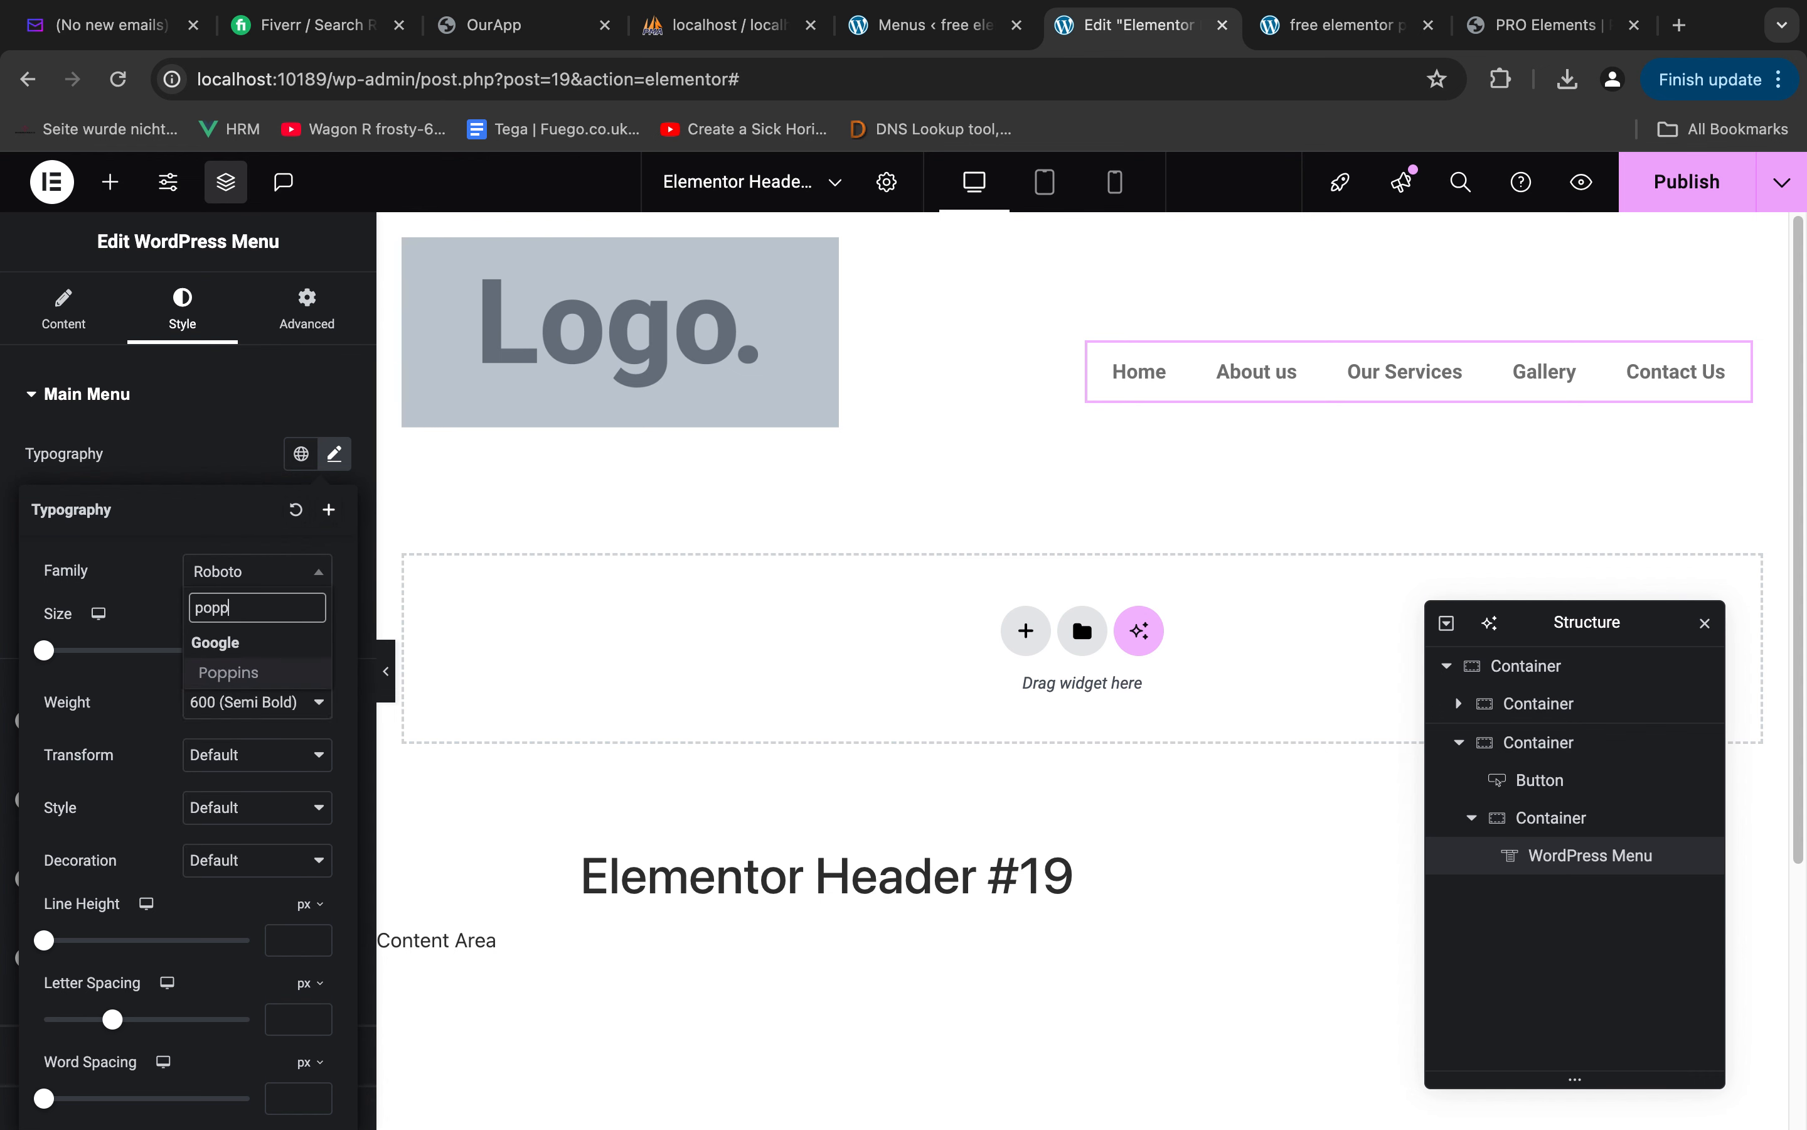
left_click(224, 672)
Set the main menu's font size to 16 px and its weight to 500 (Medium)
left_click(291, 650)
type("156")
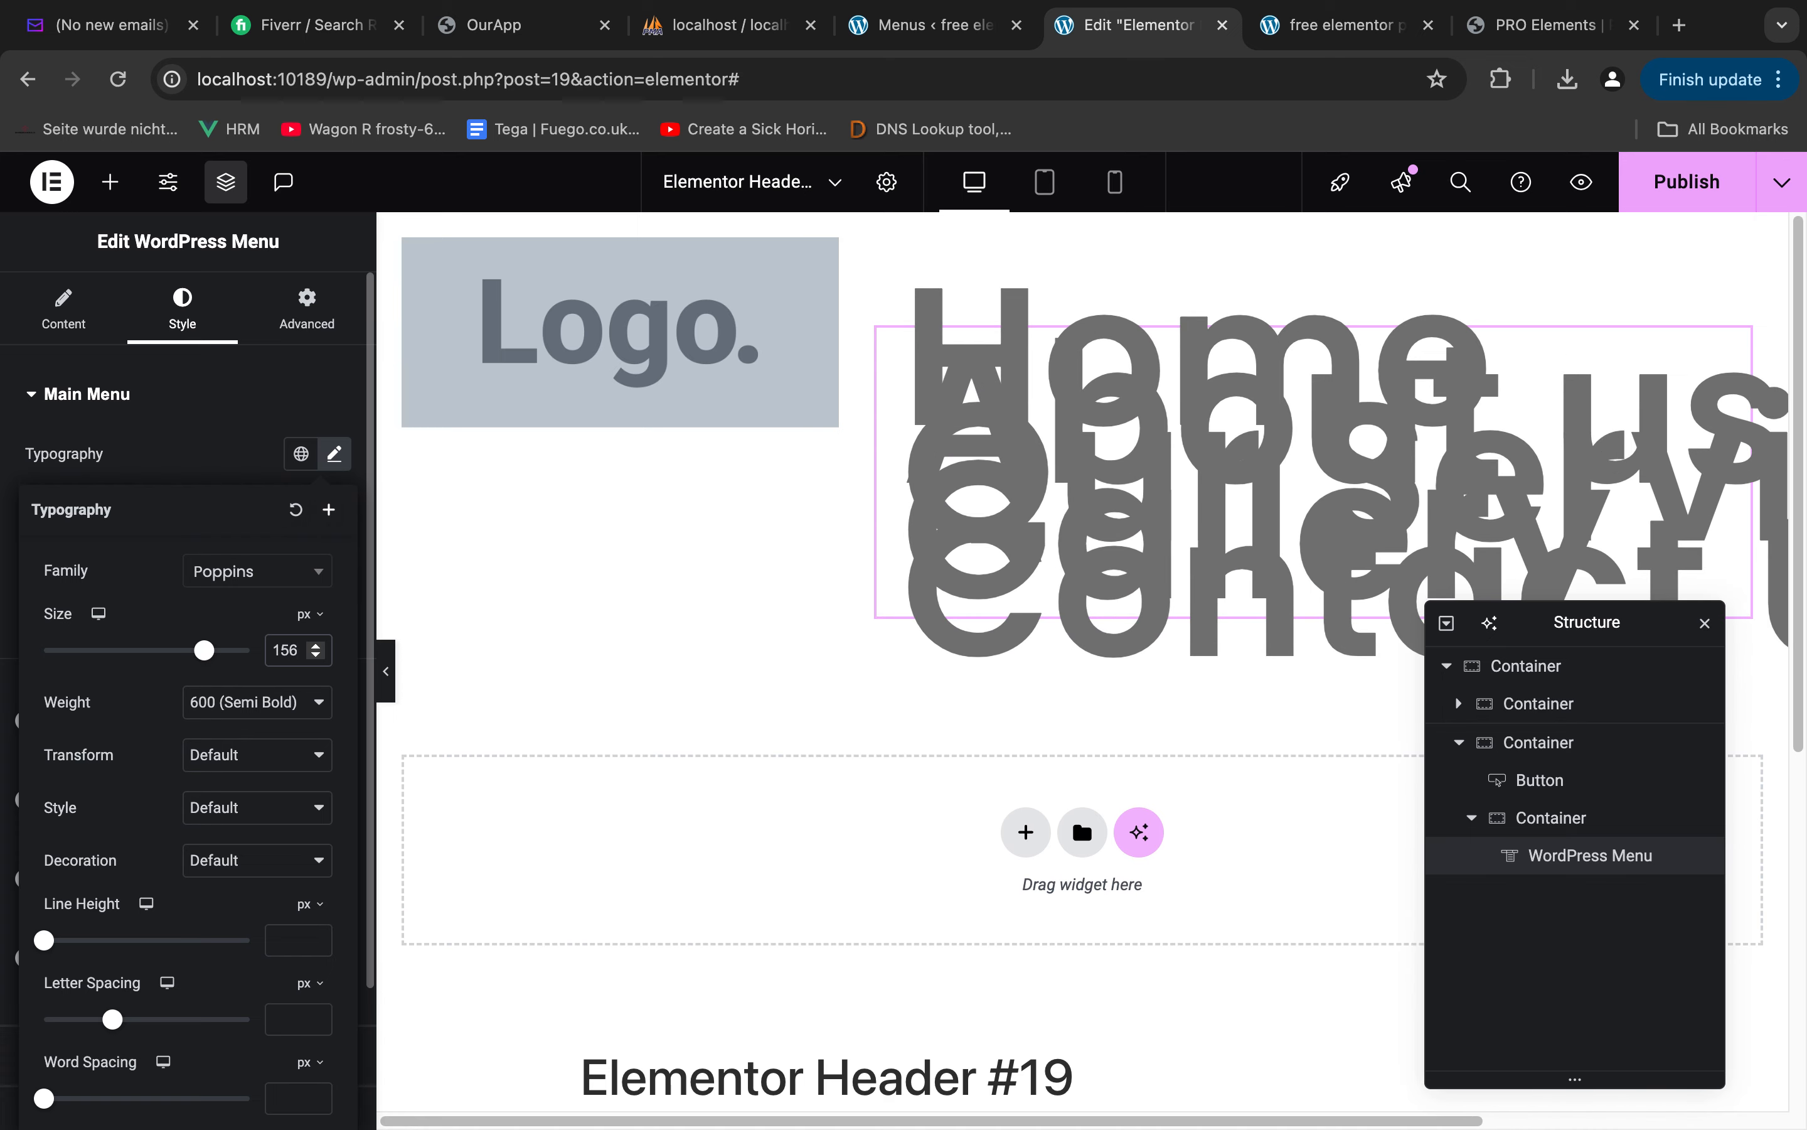
key("BackSpace")
key("BackSpace")
type("6")
left_click(247, 702)
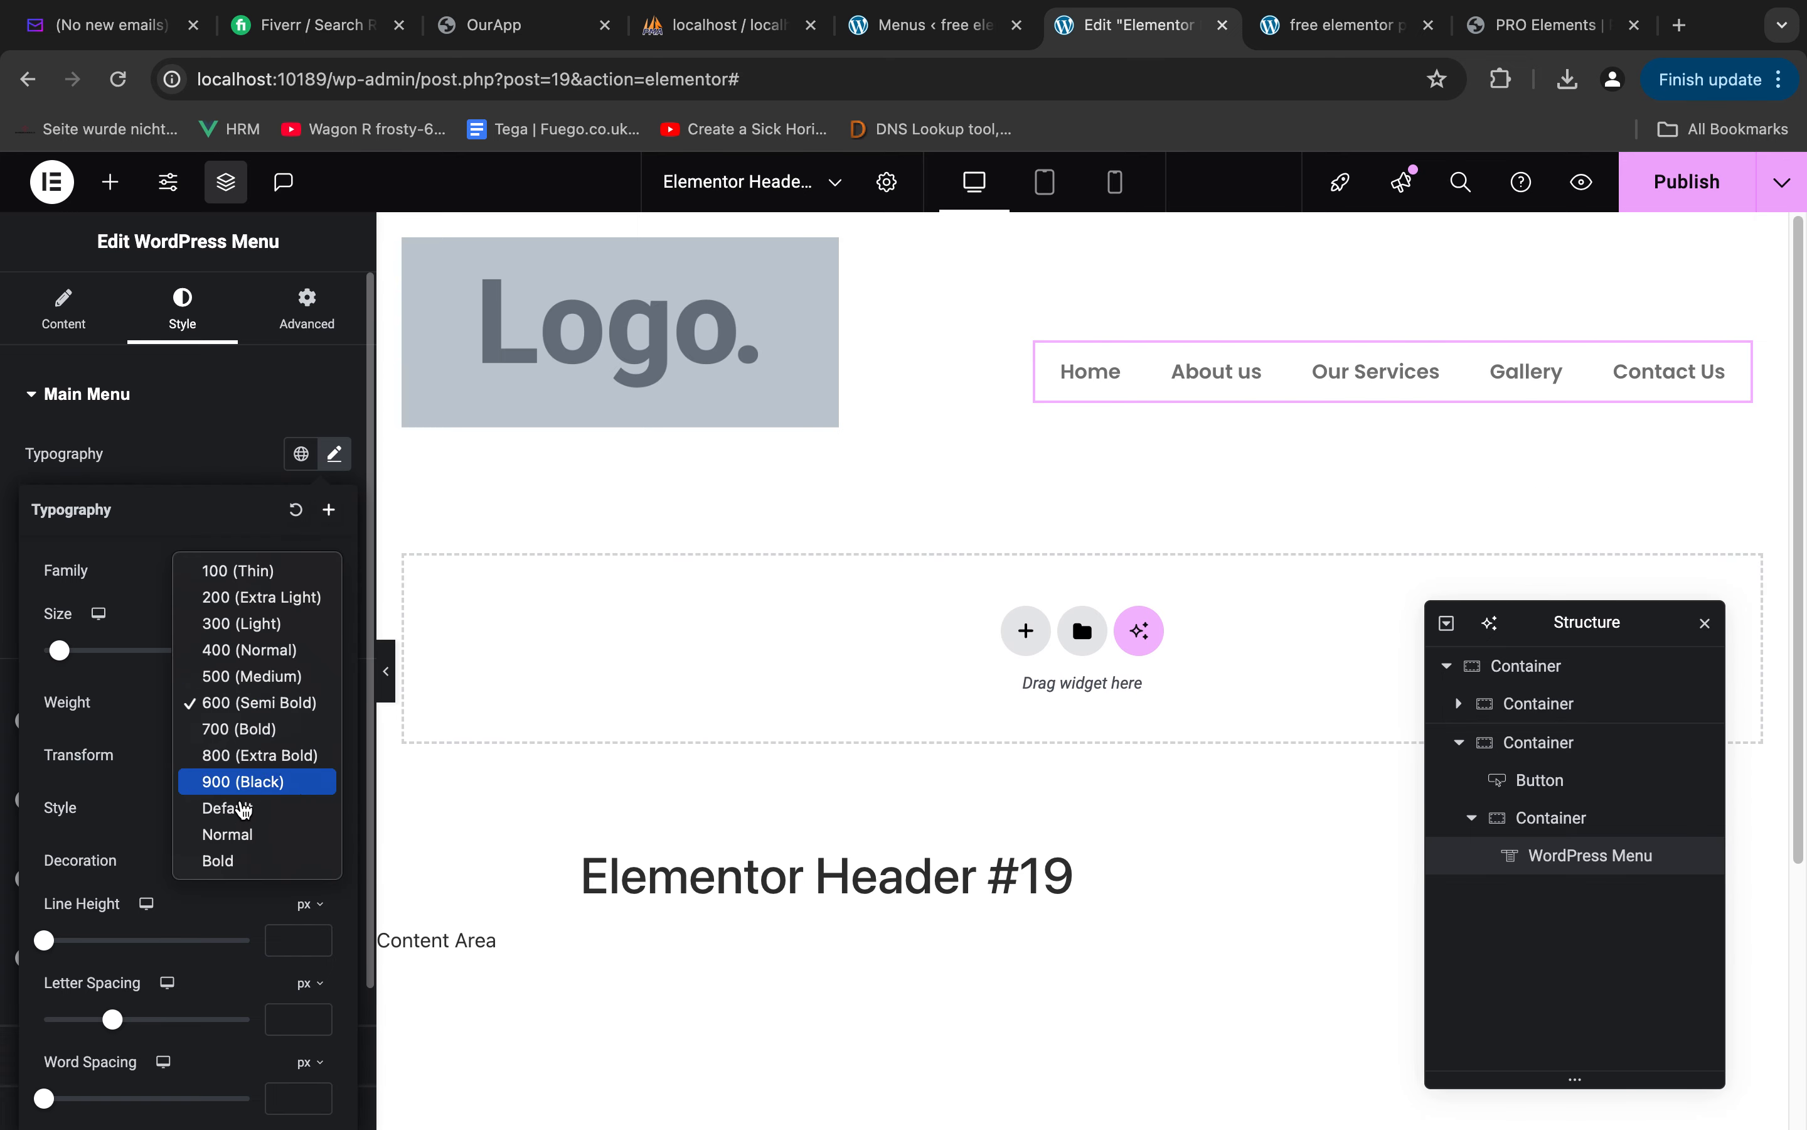
left_click(250, 675)
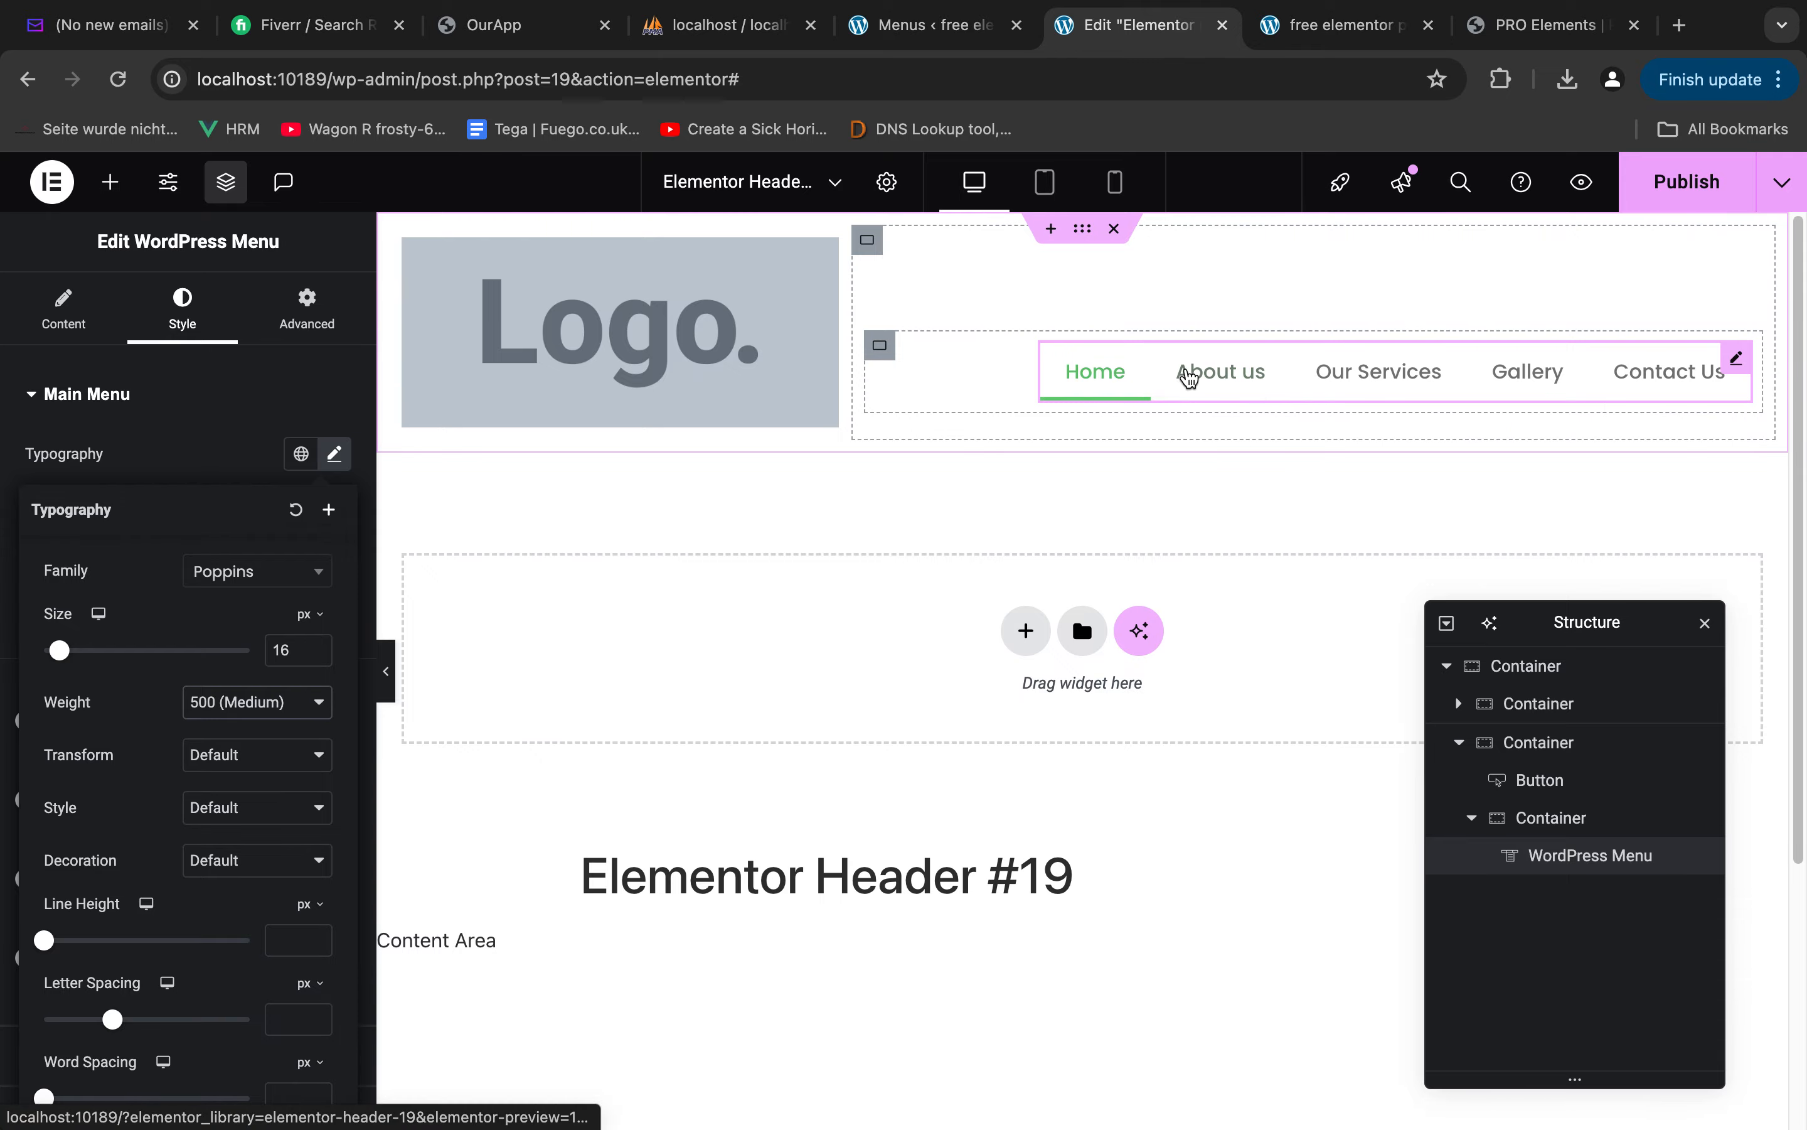
Compare the restyled menu with the navigation text in the Figma design
key("ctrl+Left")
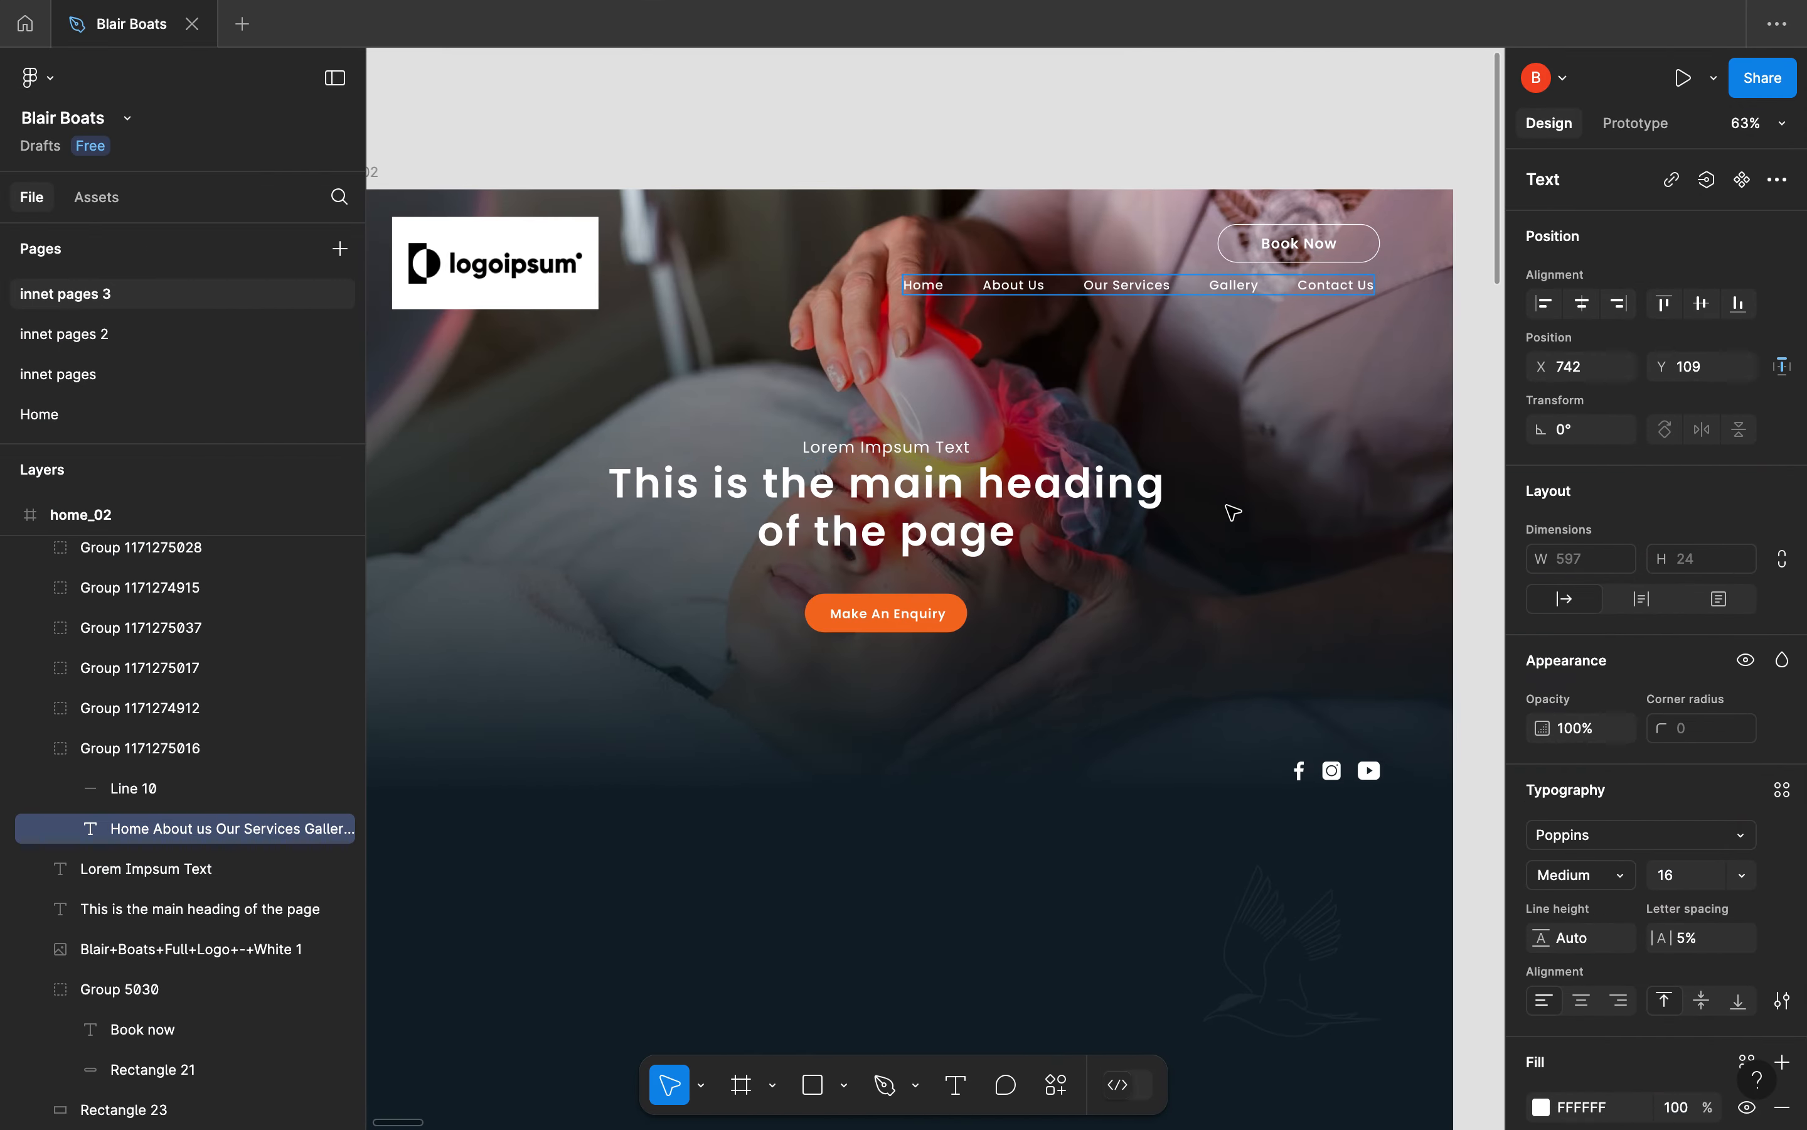
key("ctrl+Left")
key("ctrl+Right")
key("ctrl+Right")
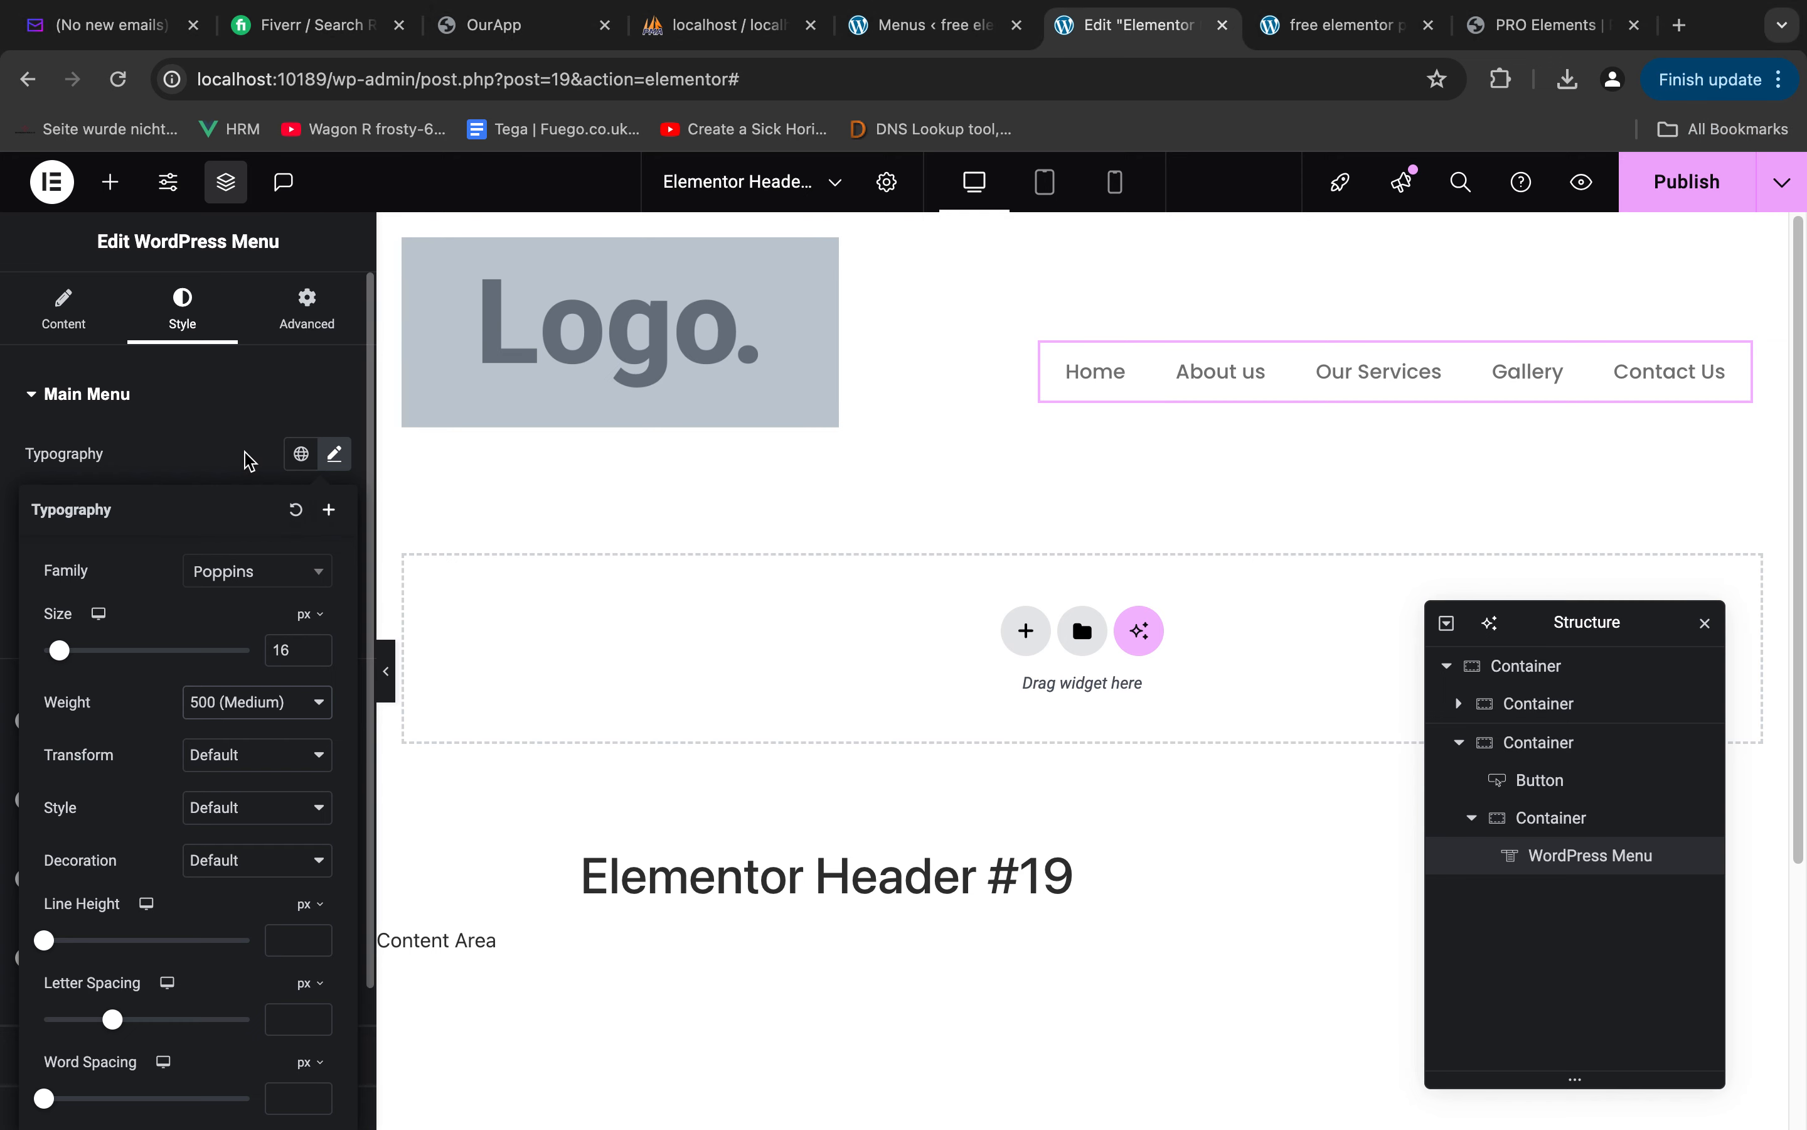
Set the WordPress Menu's normal text color to white
left_click(249, 461)
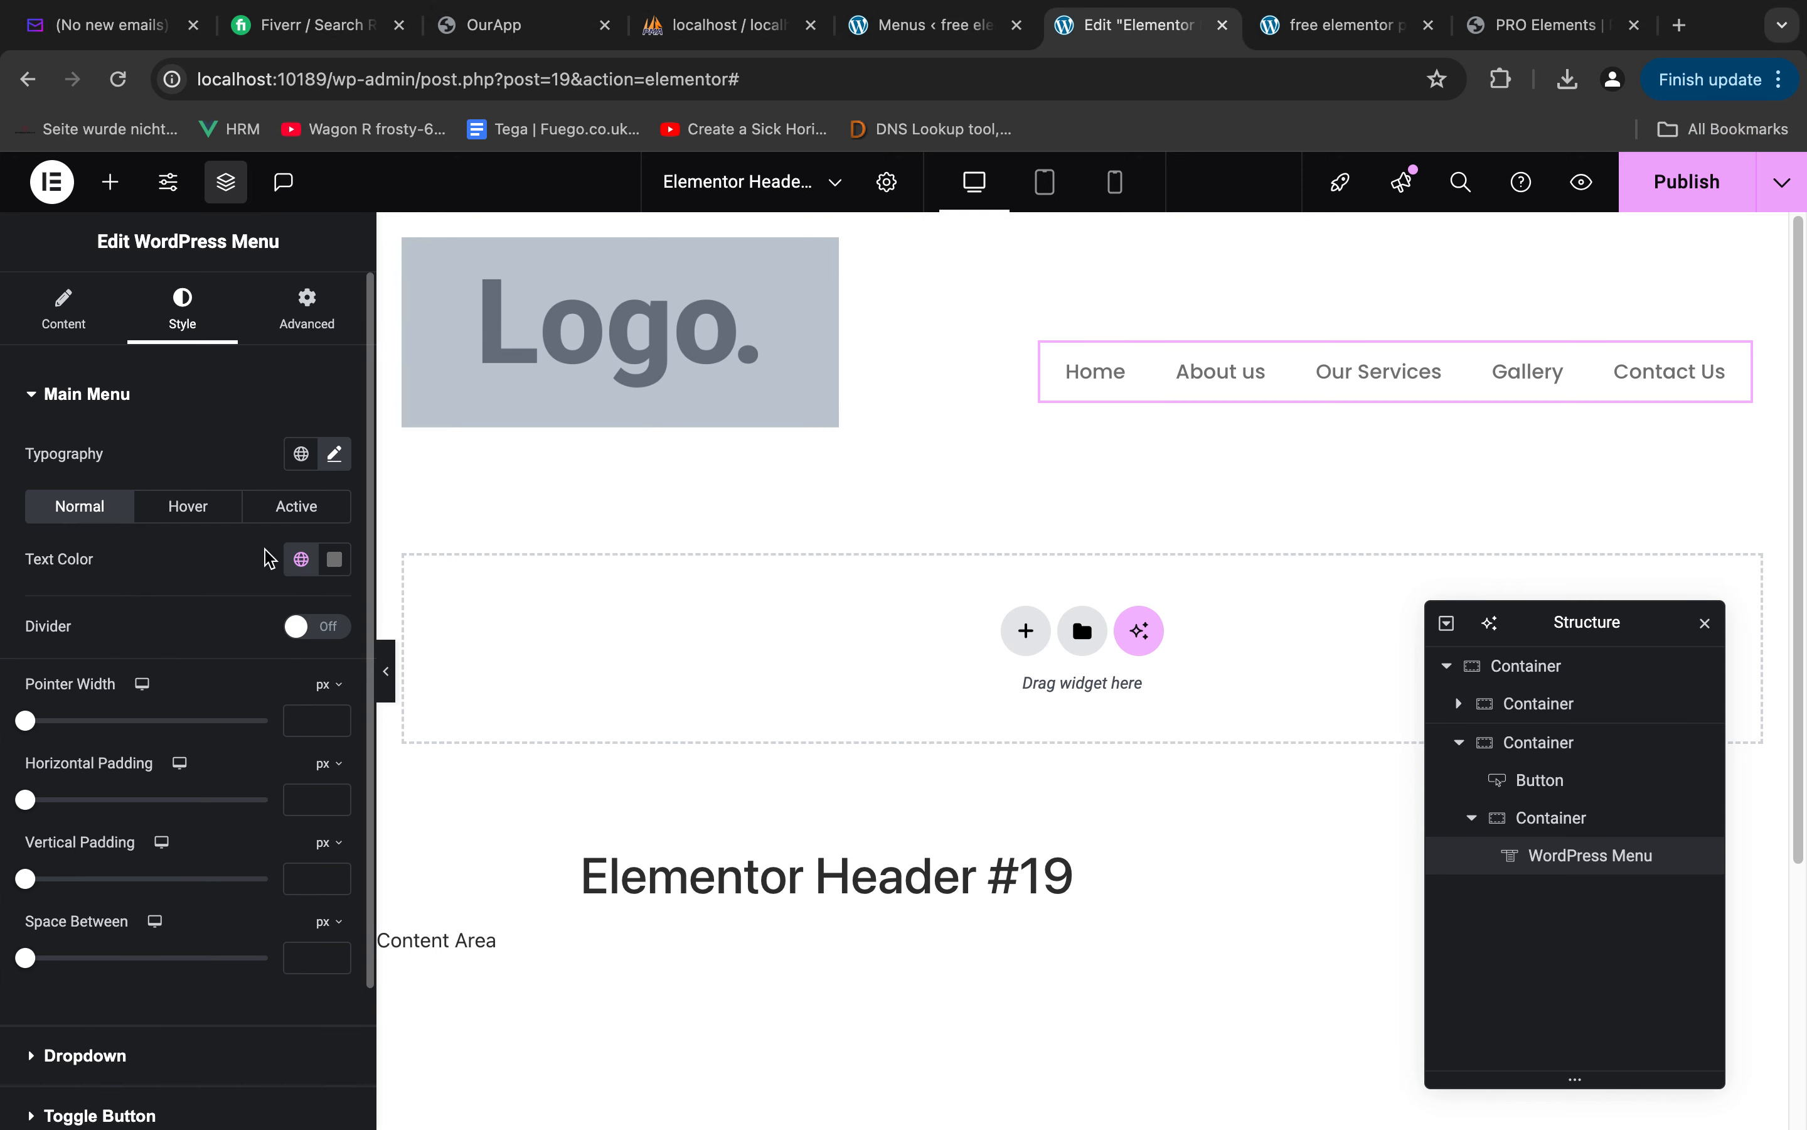
left_click(334, 558)
left_click(63, 609)
left_click(182, 568)
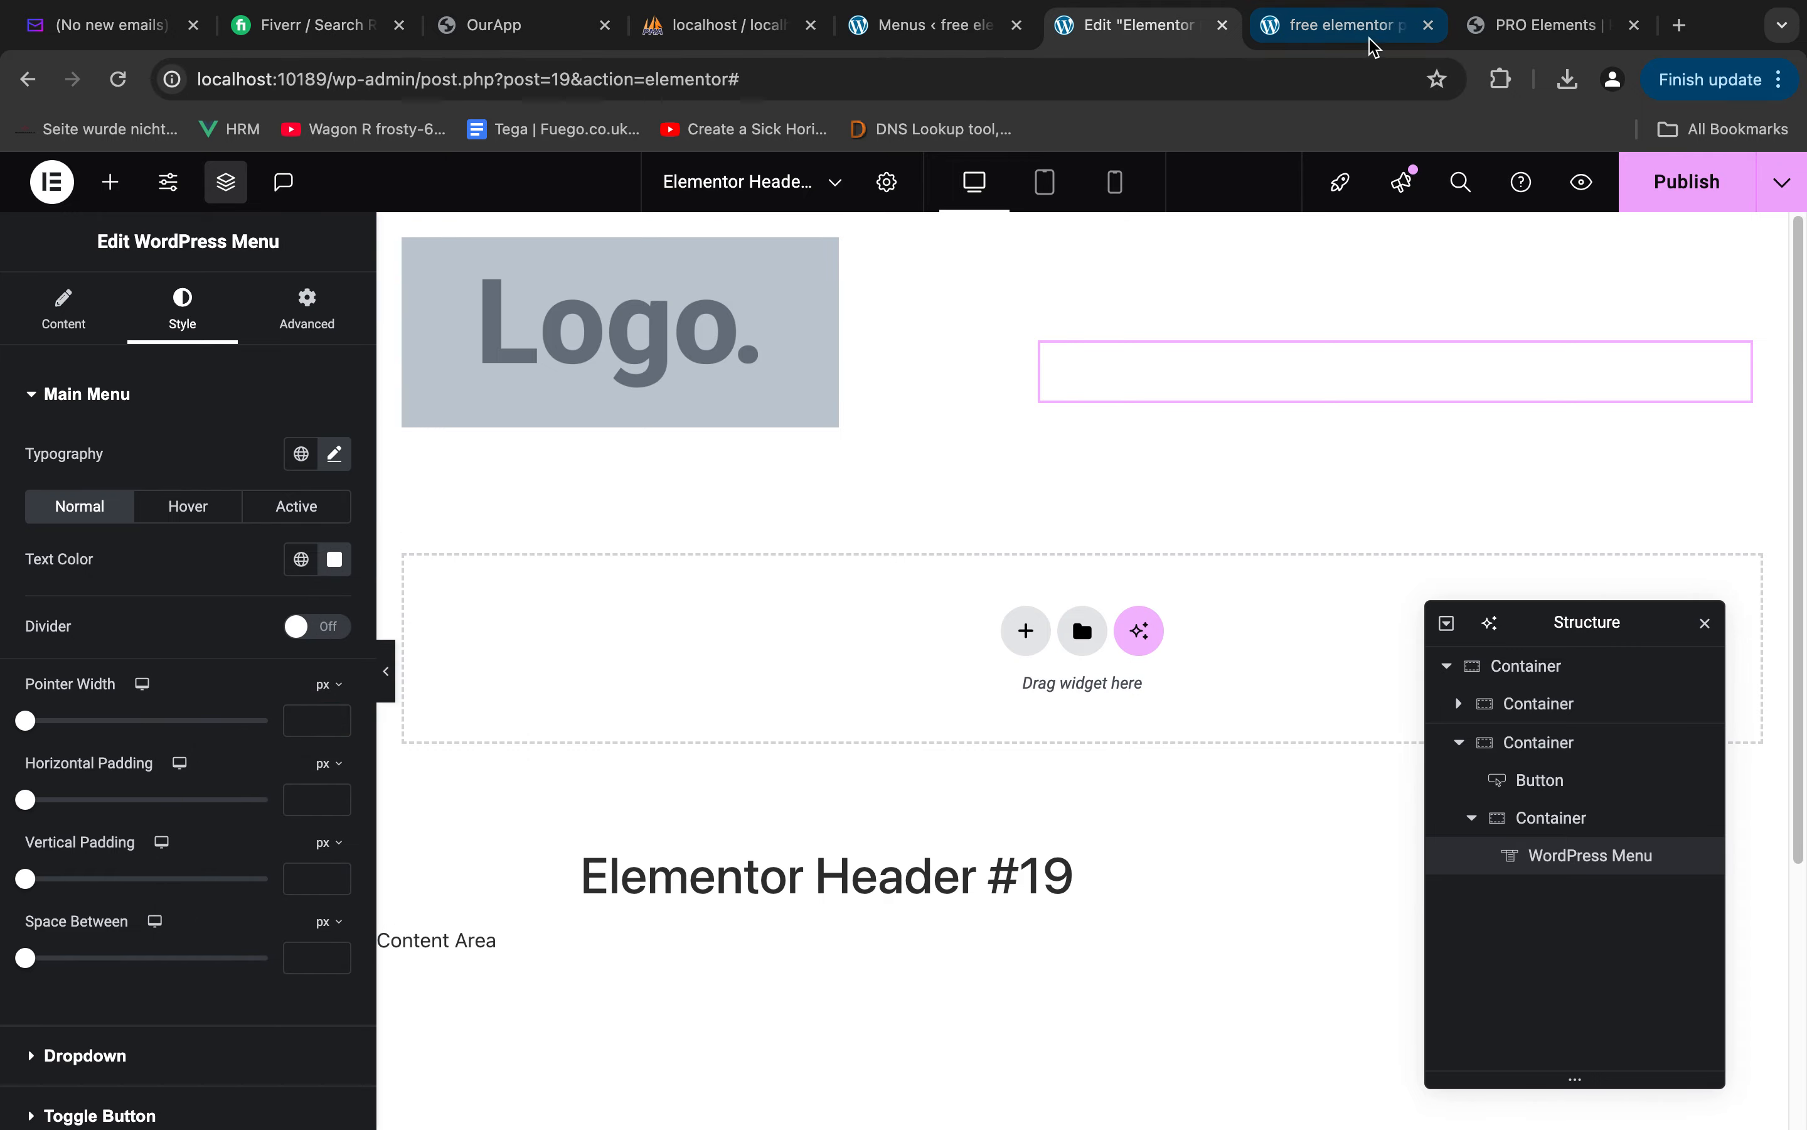
Examine the header's placement over the hero image in the Figma design and return to the header editor
key("ctrl+Right")
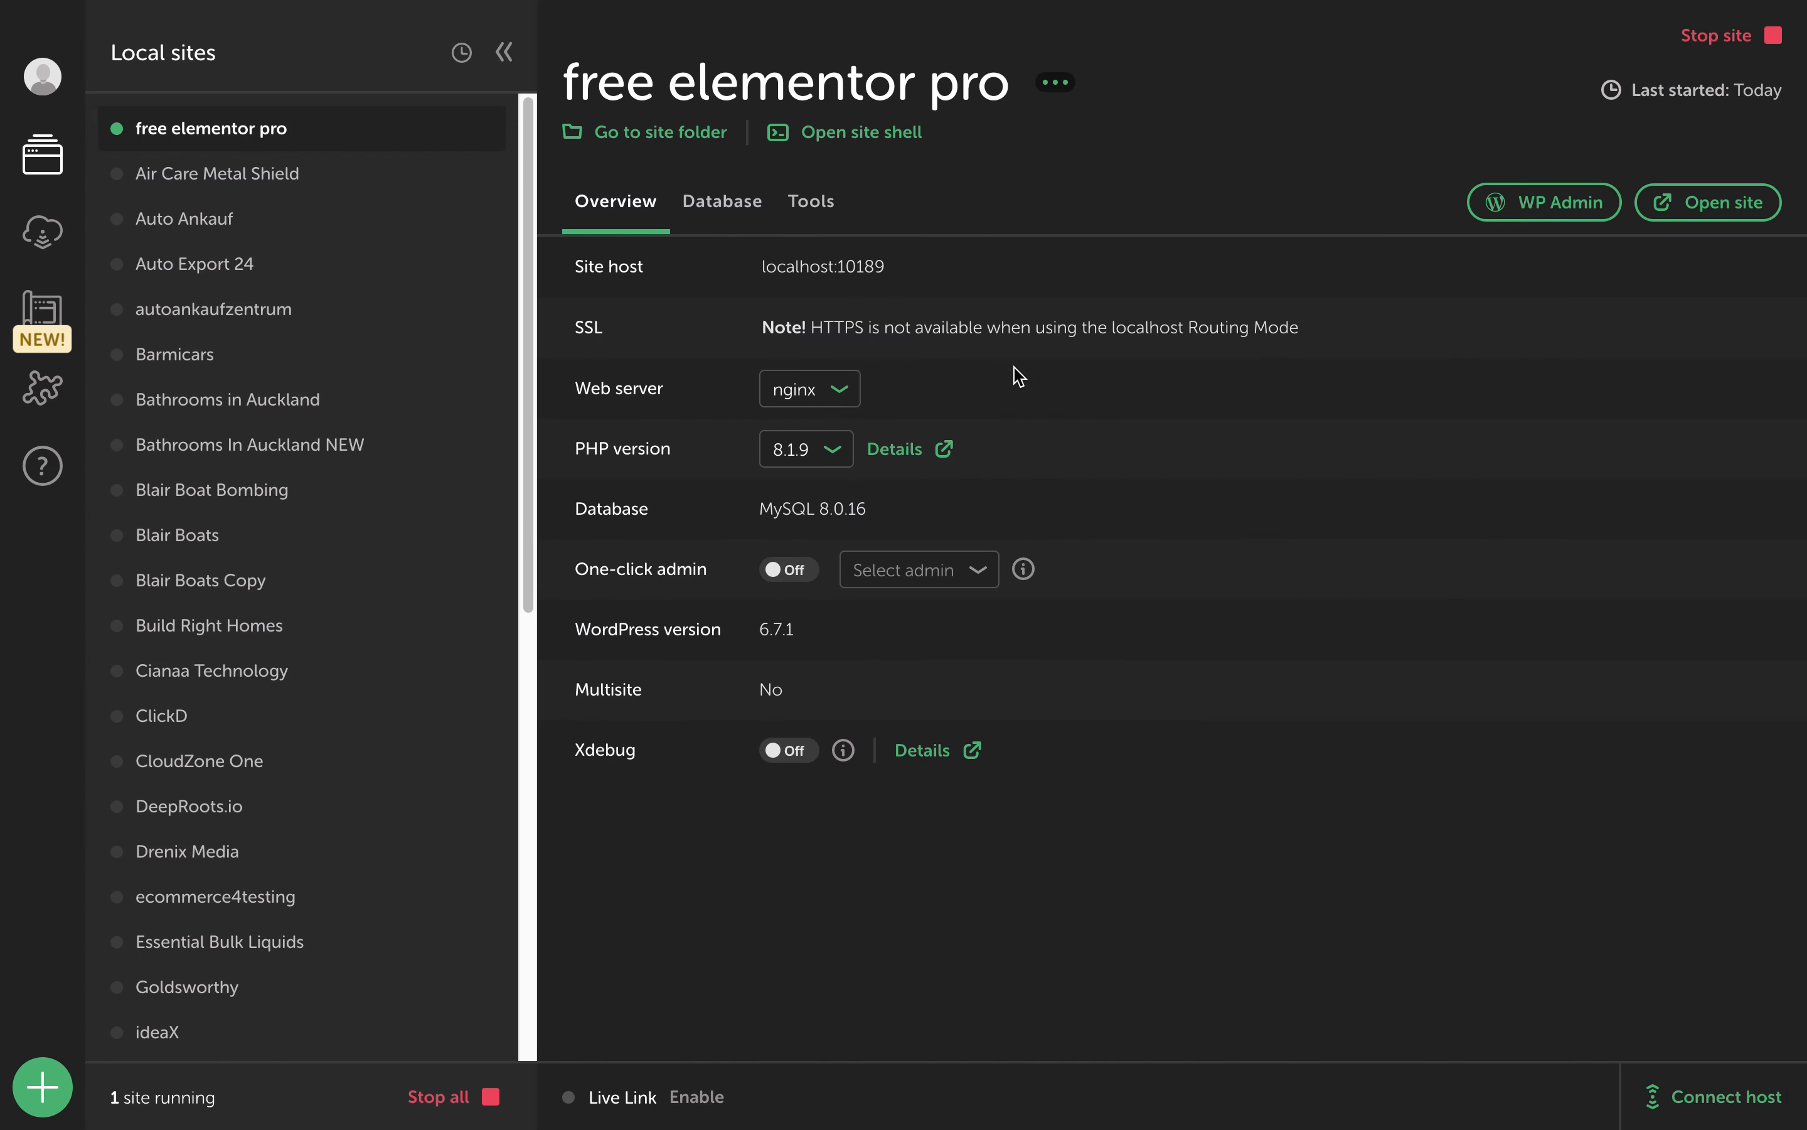
key("ctrl+Left")
key("ctrl+Left")
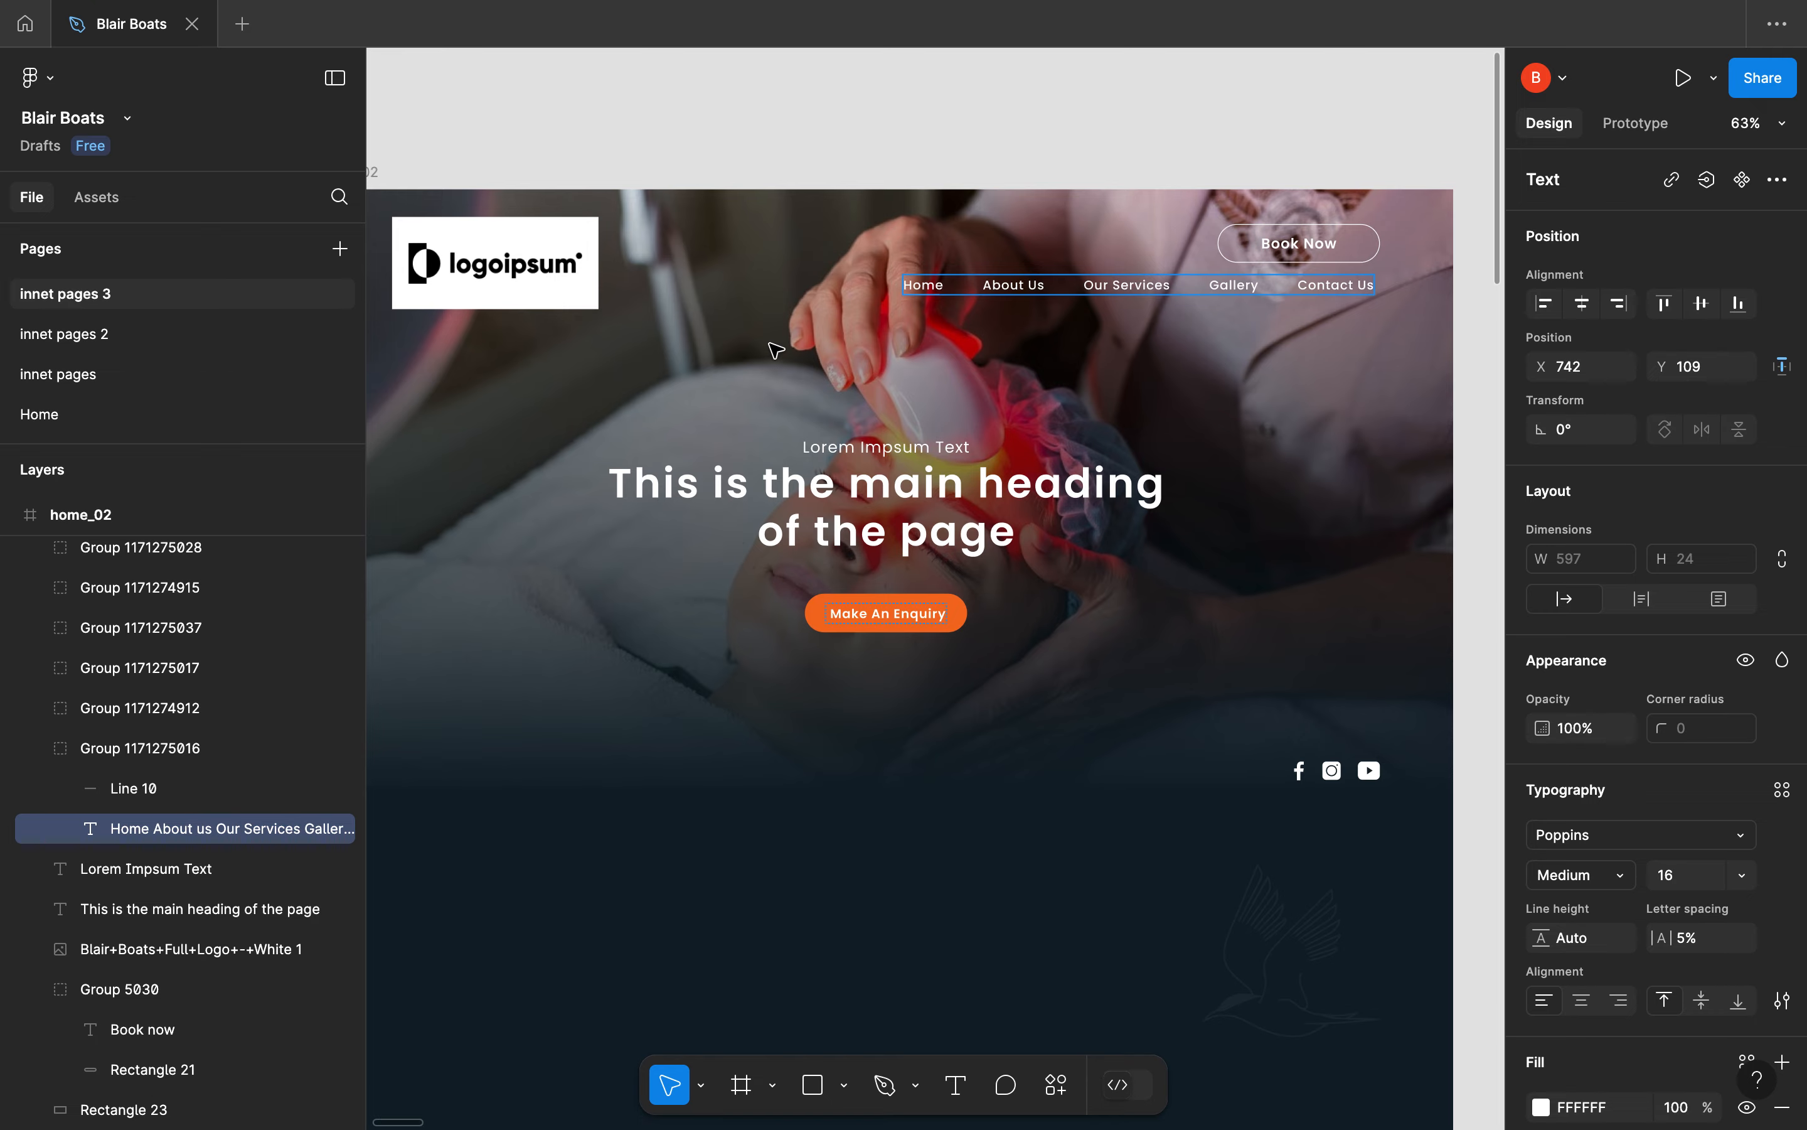
key("ctrl+Left")
key("ctrl+Right")
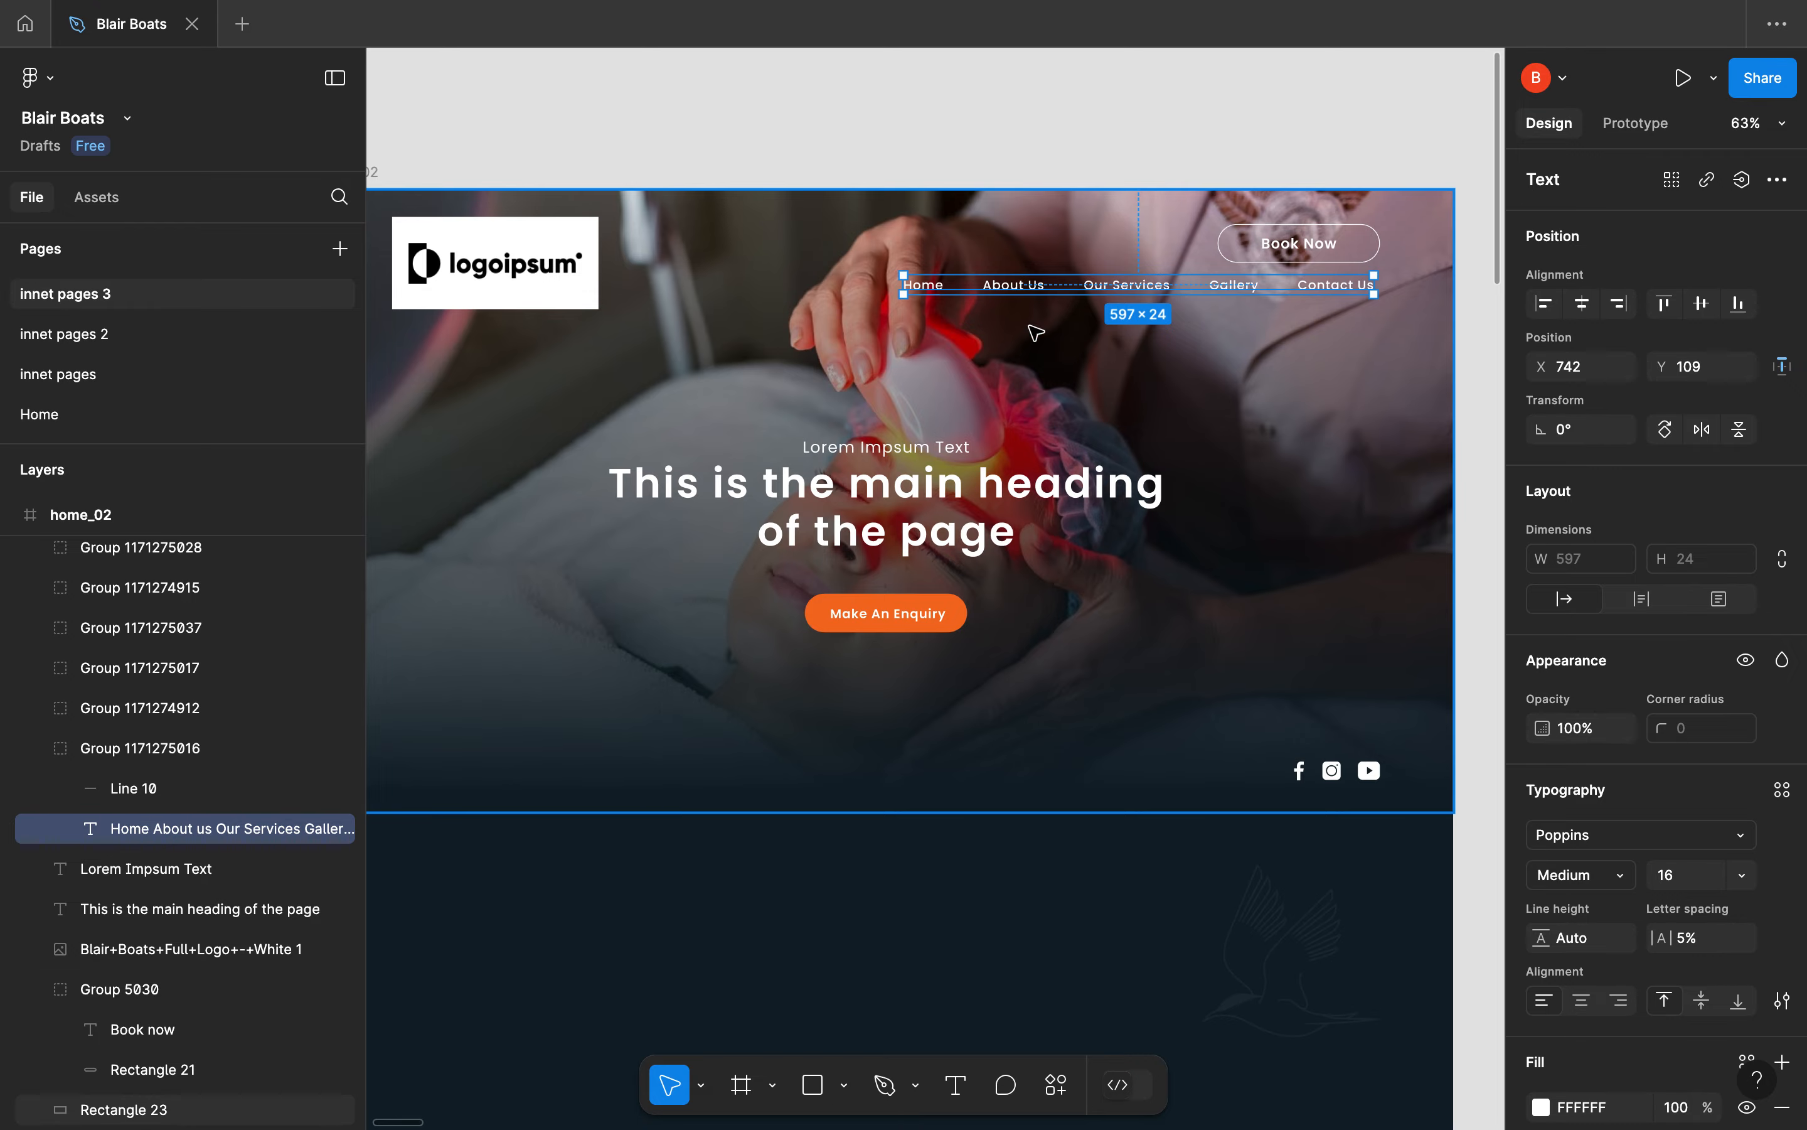
key("ctrl+Left")
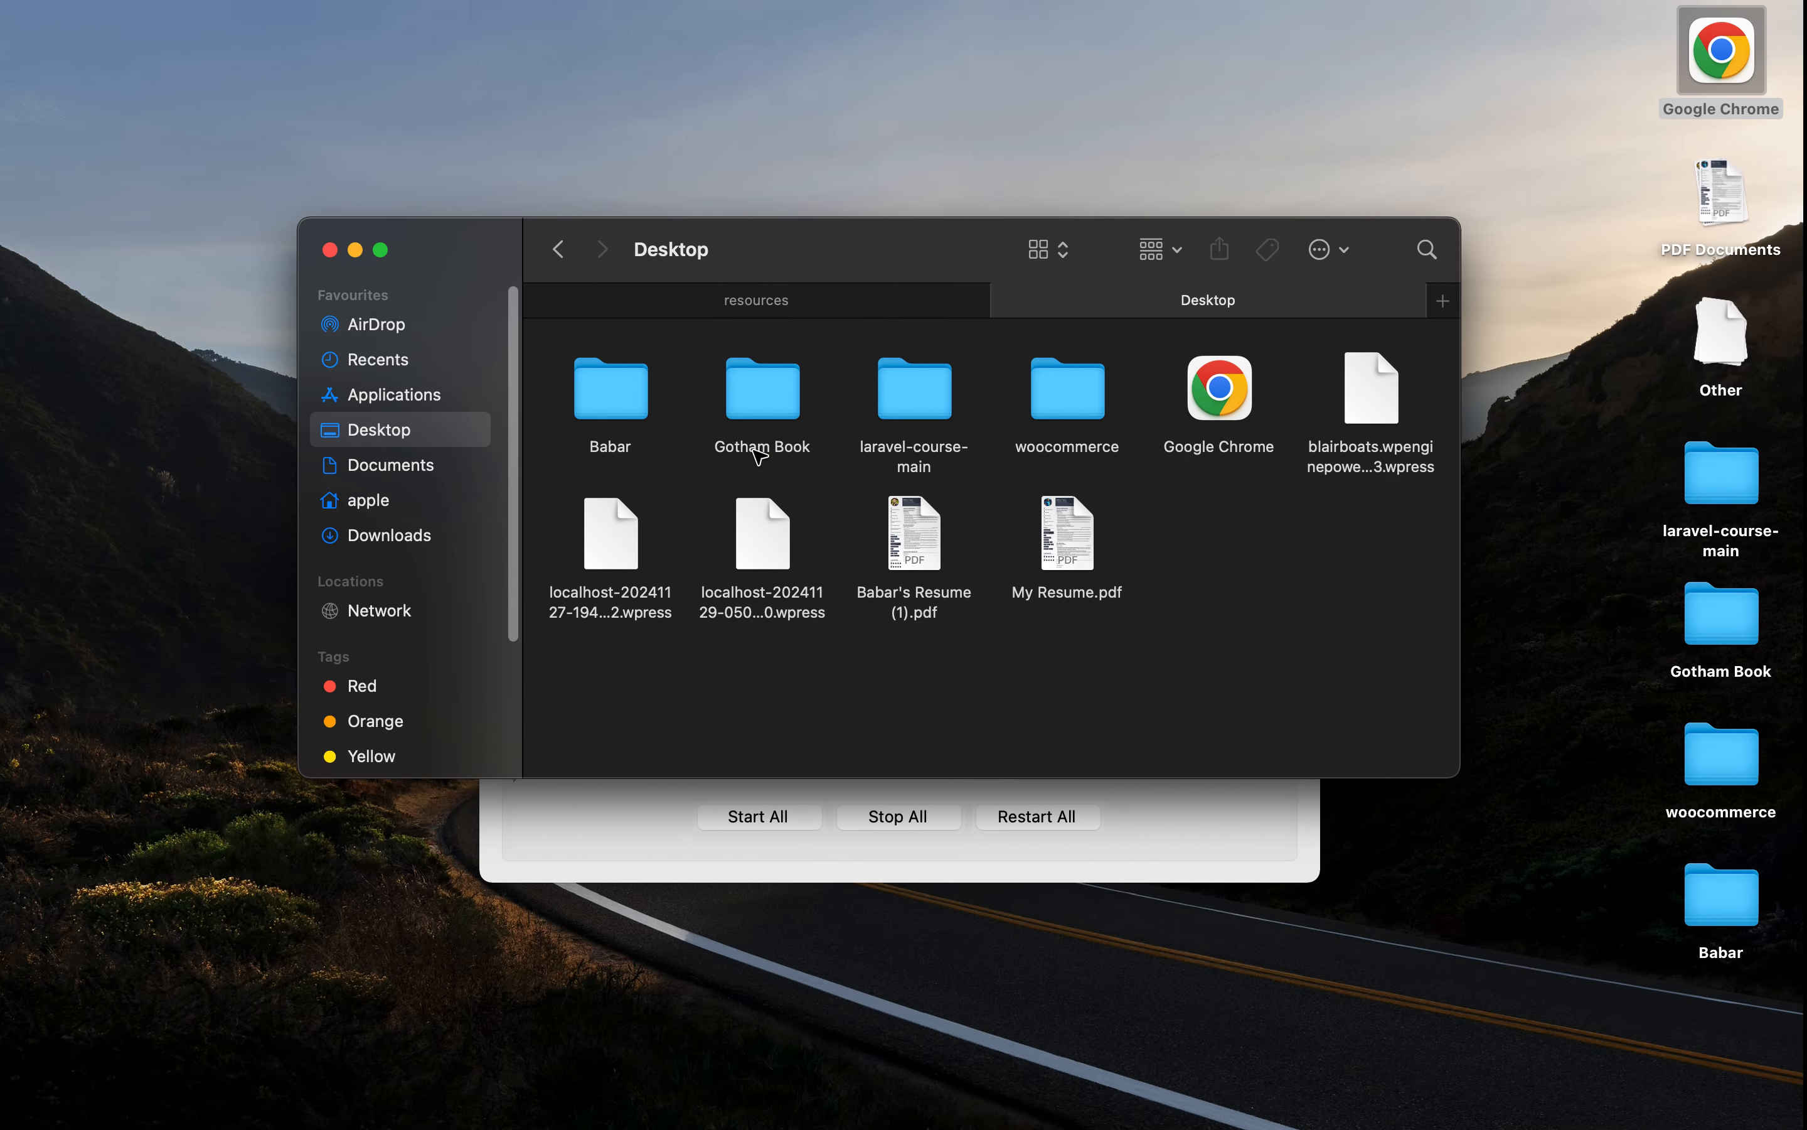
key("ctrl+Right")
key("ctrl+Right")
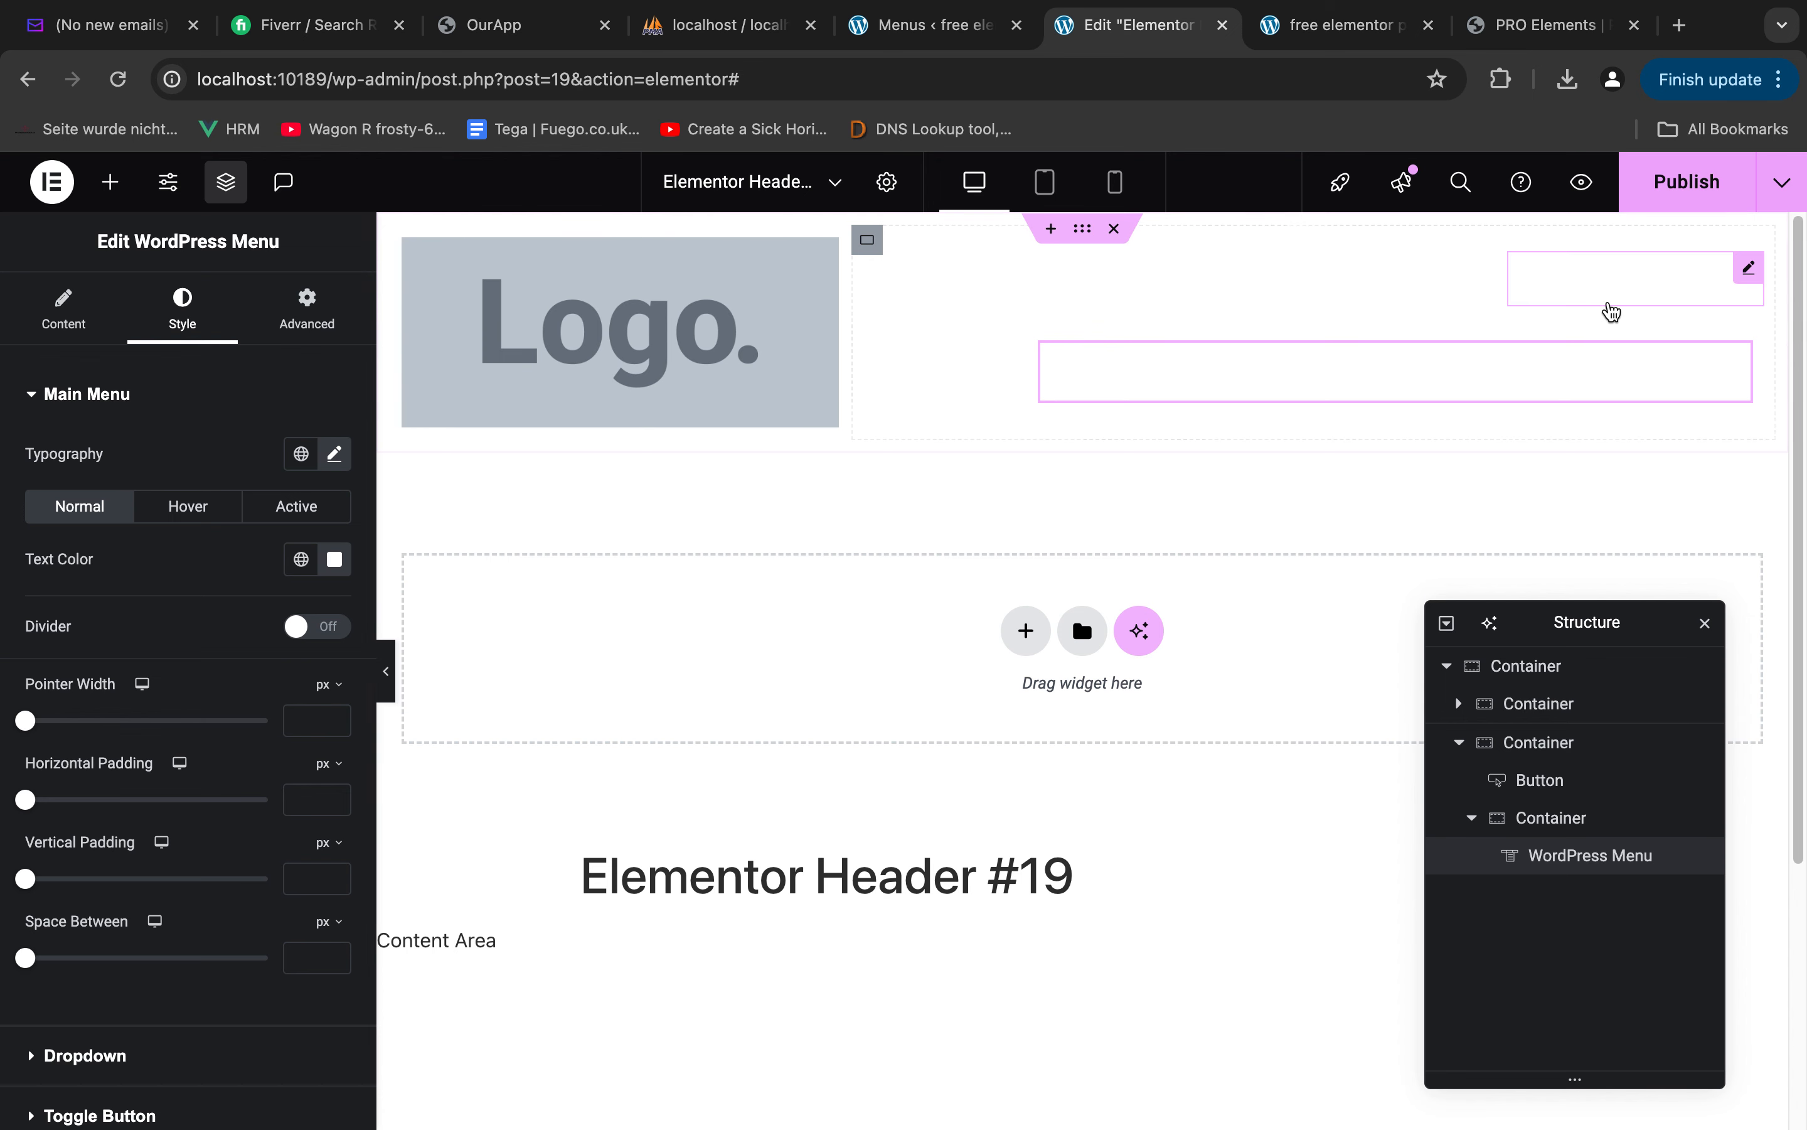
Set the position of the header's outermost container to Absolute
left_click(1520, 669)
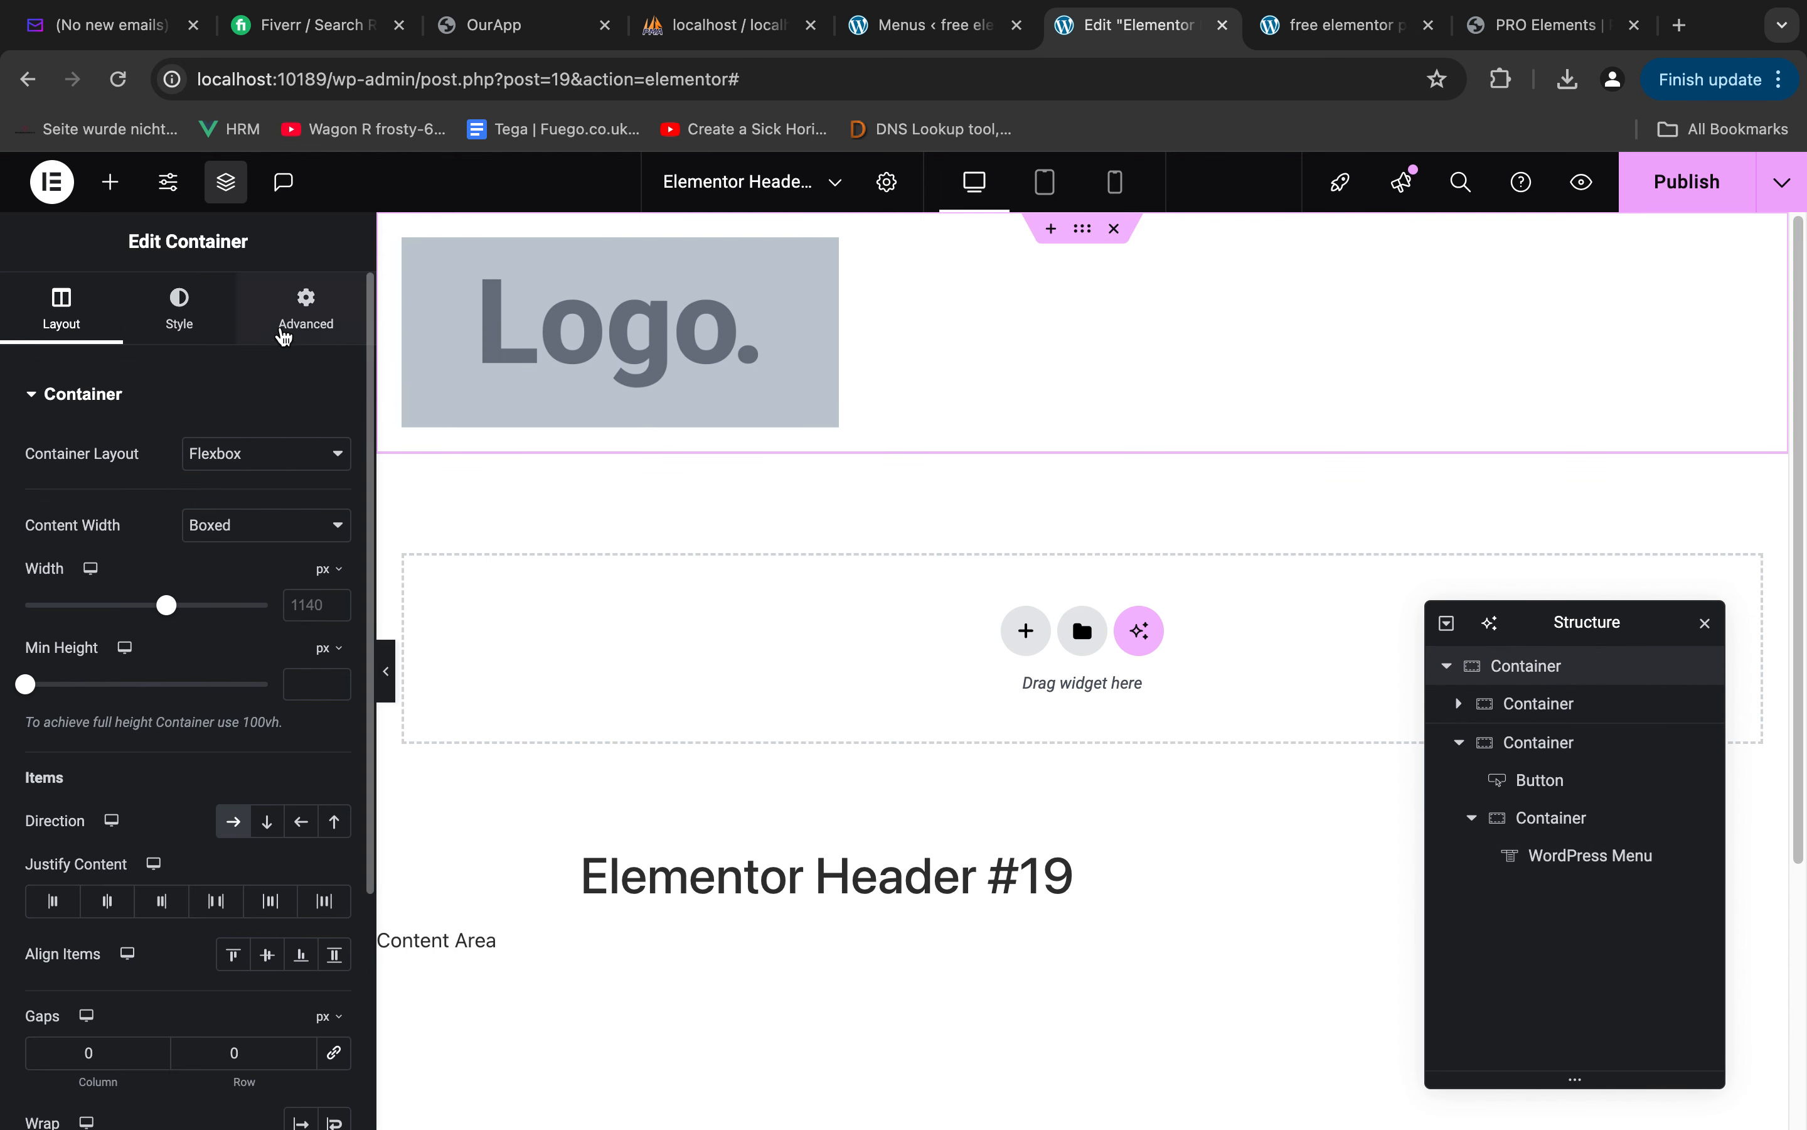
left_click(317, 323)
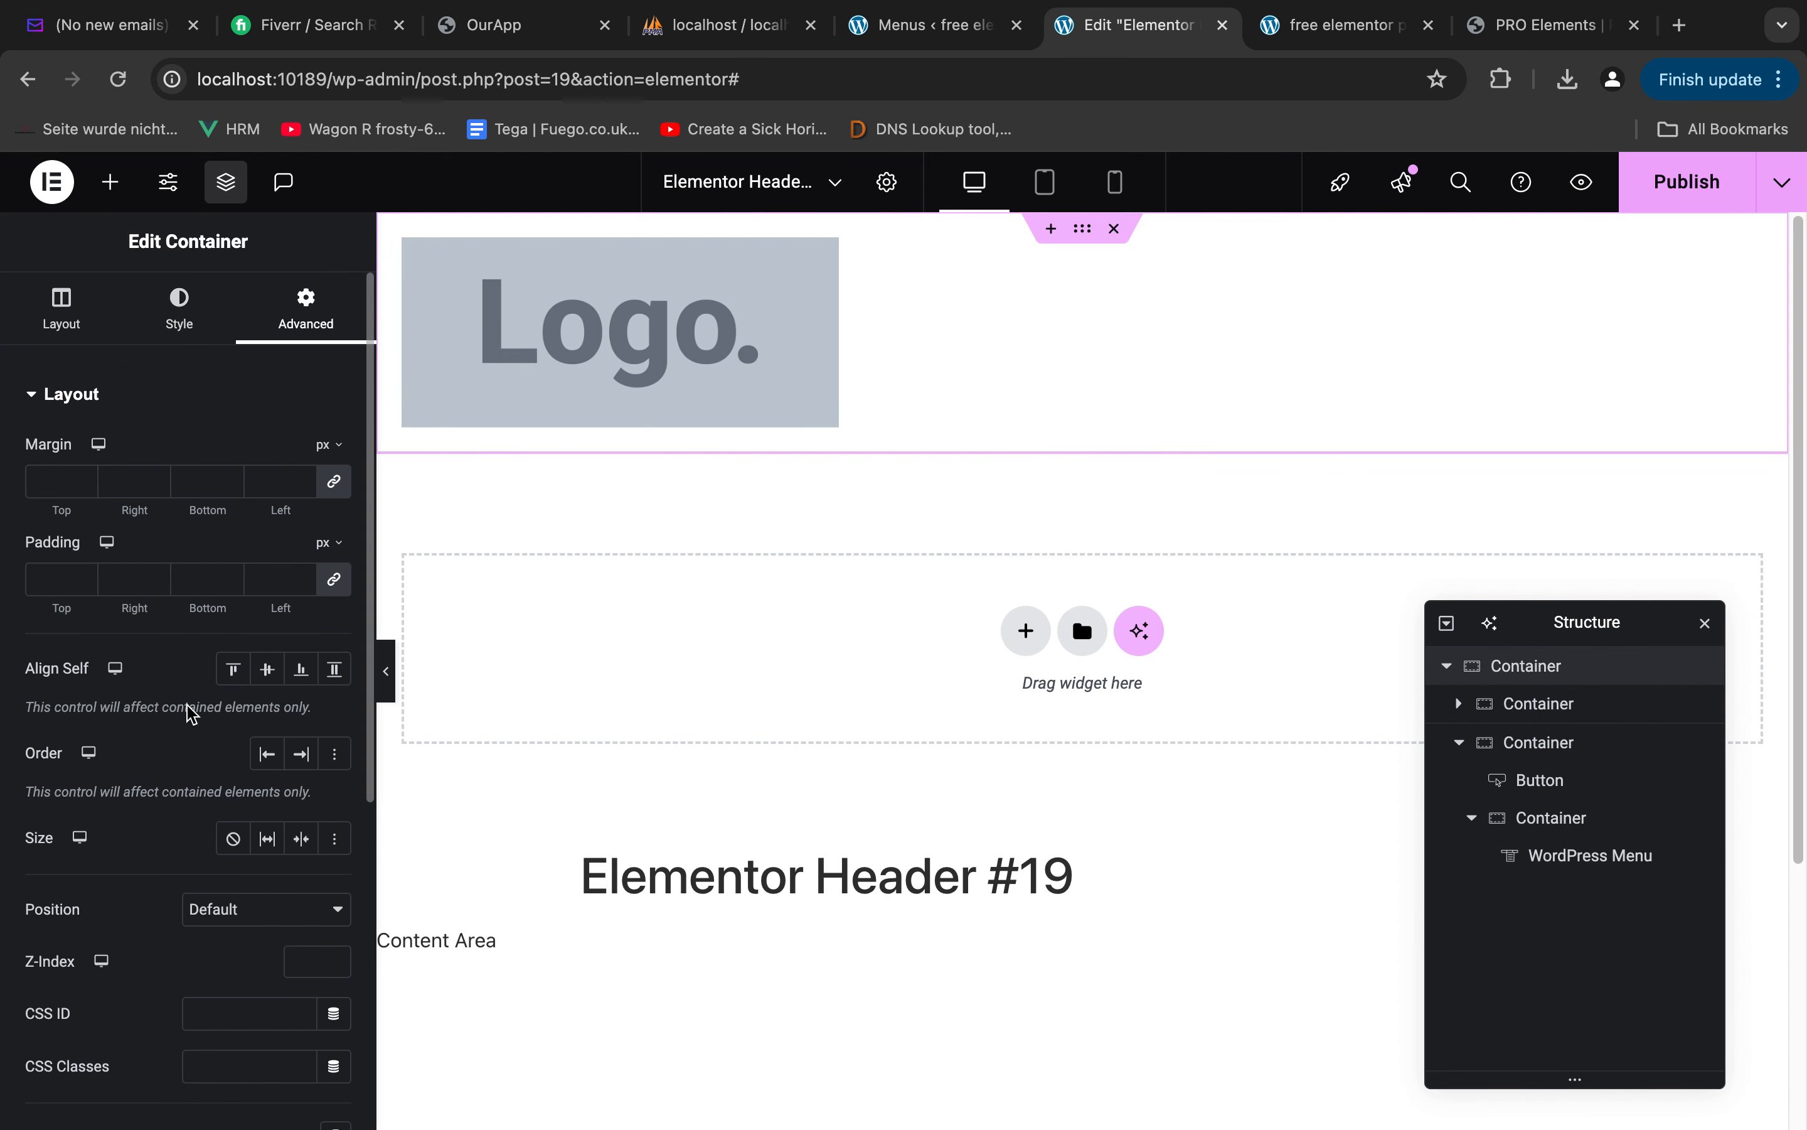
scroll(149, 772, "down", 5)
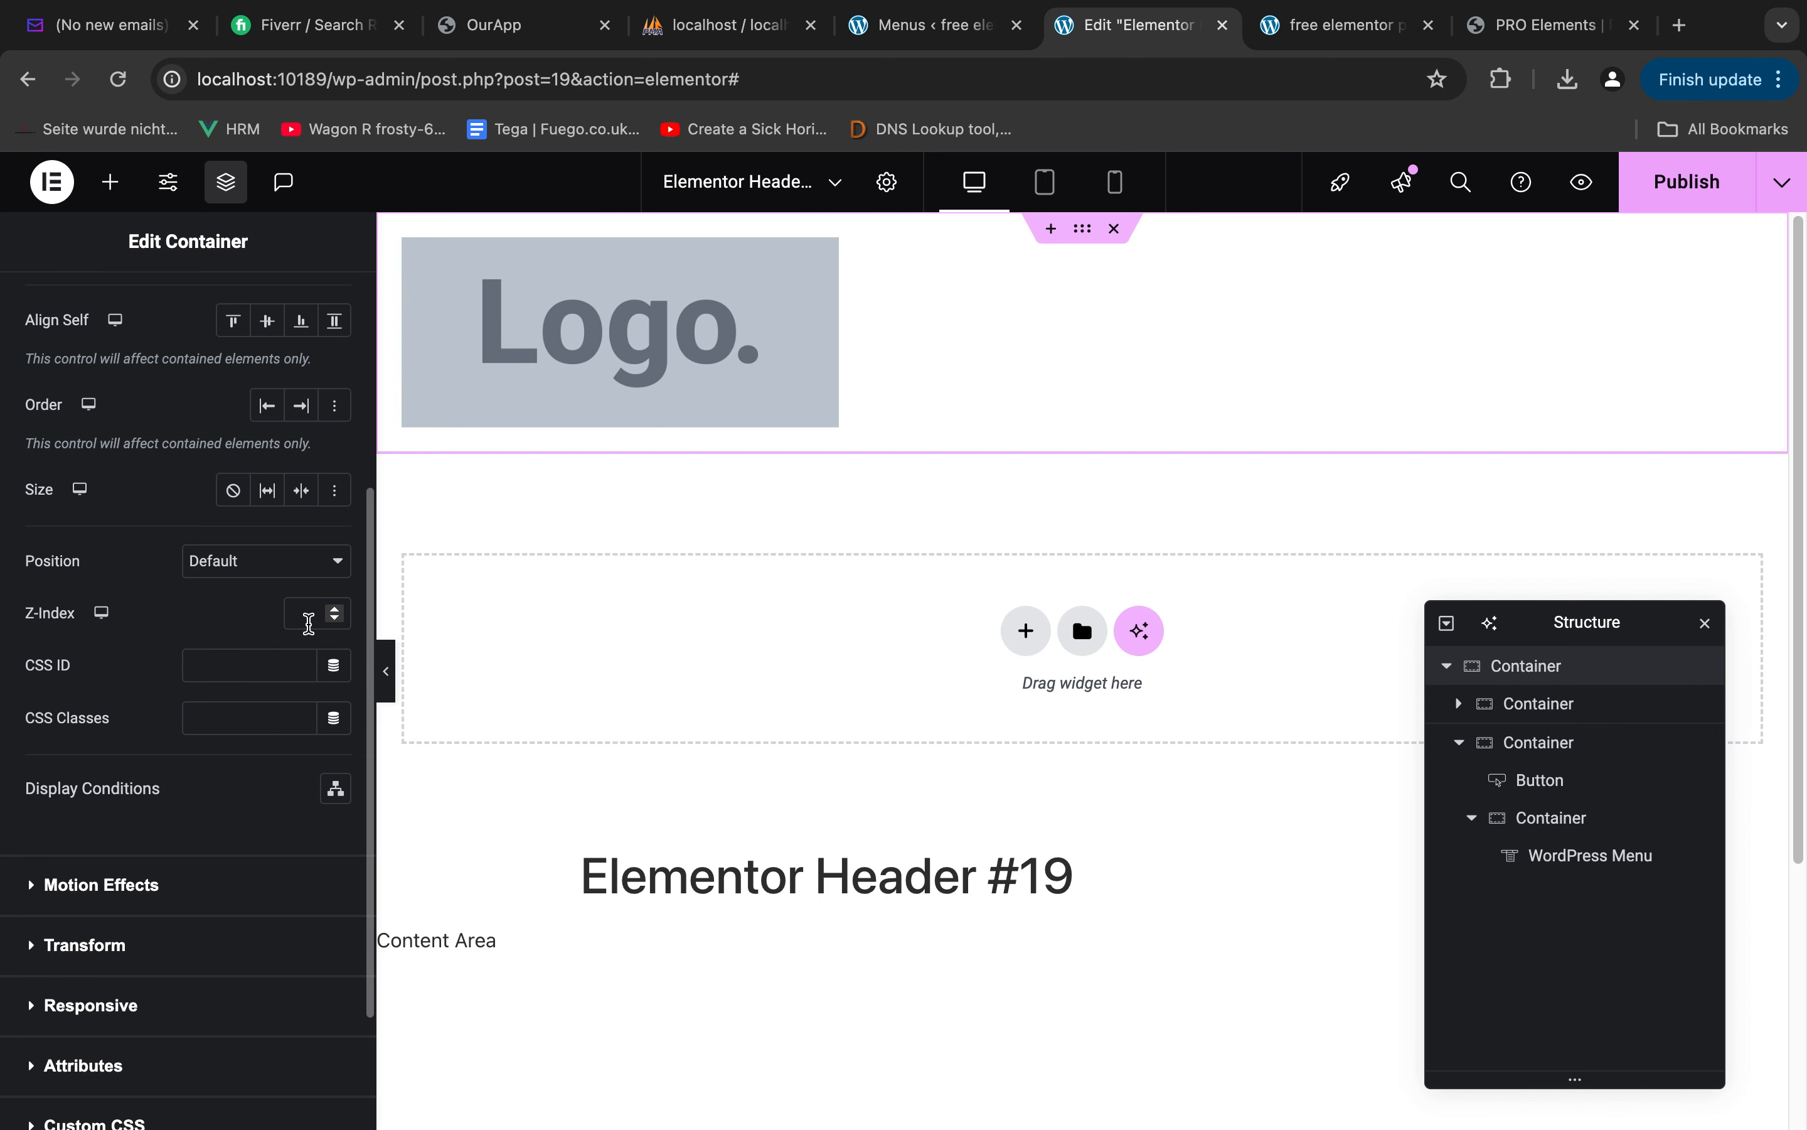
left_click(278, 580)
left_click(247, 590)
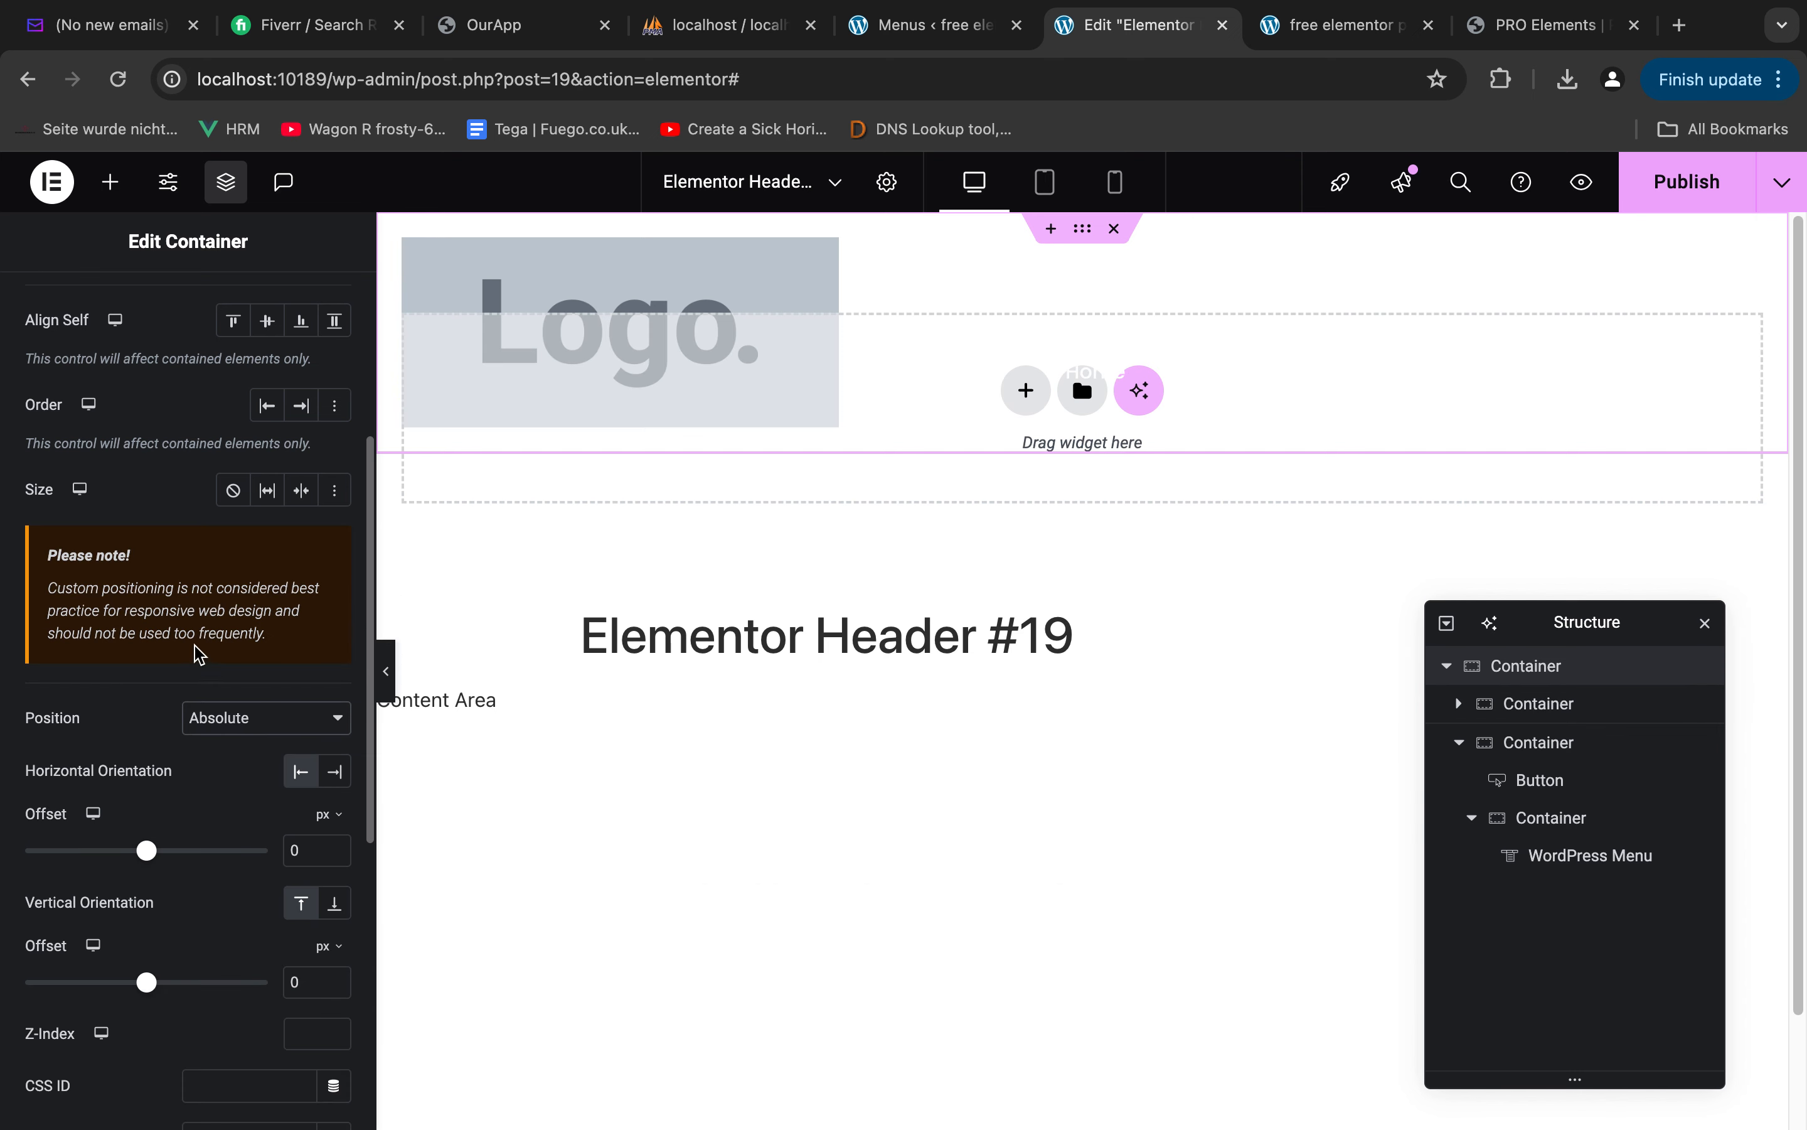
scroll(200, 824, "up", 5)
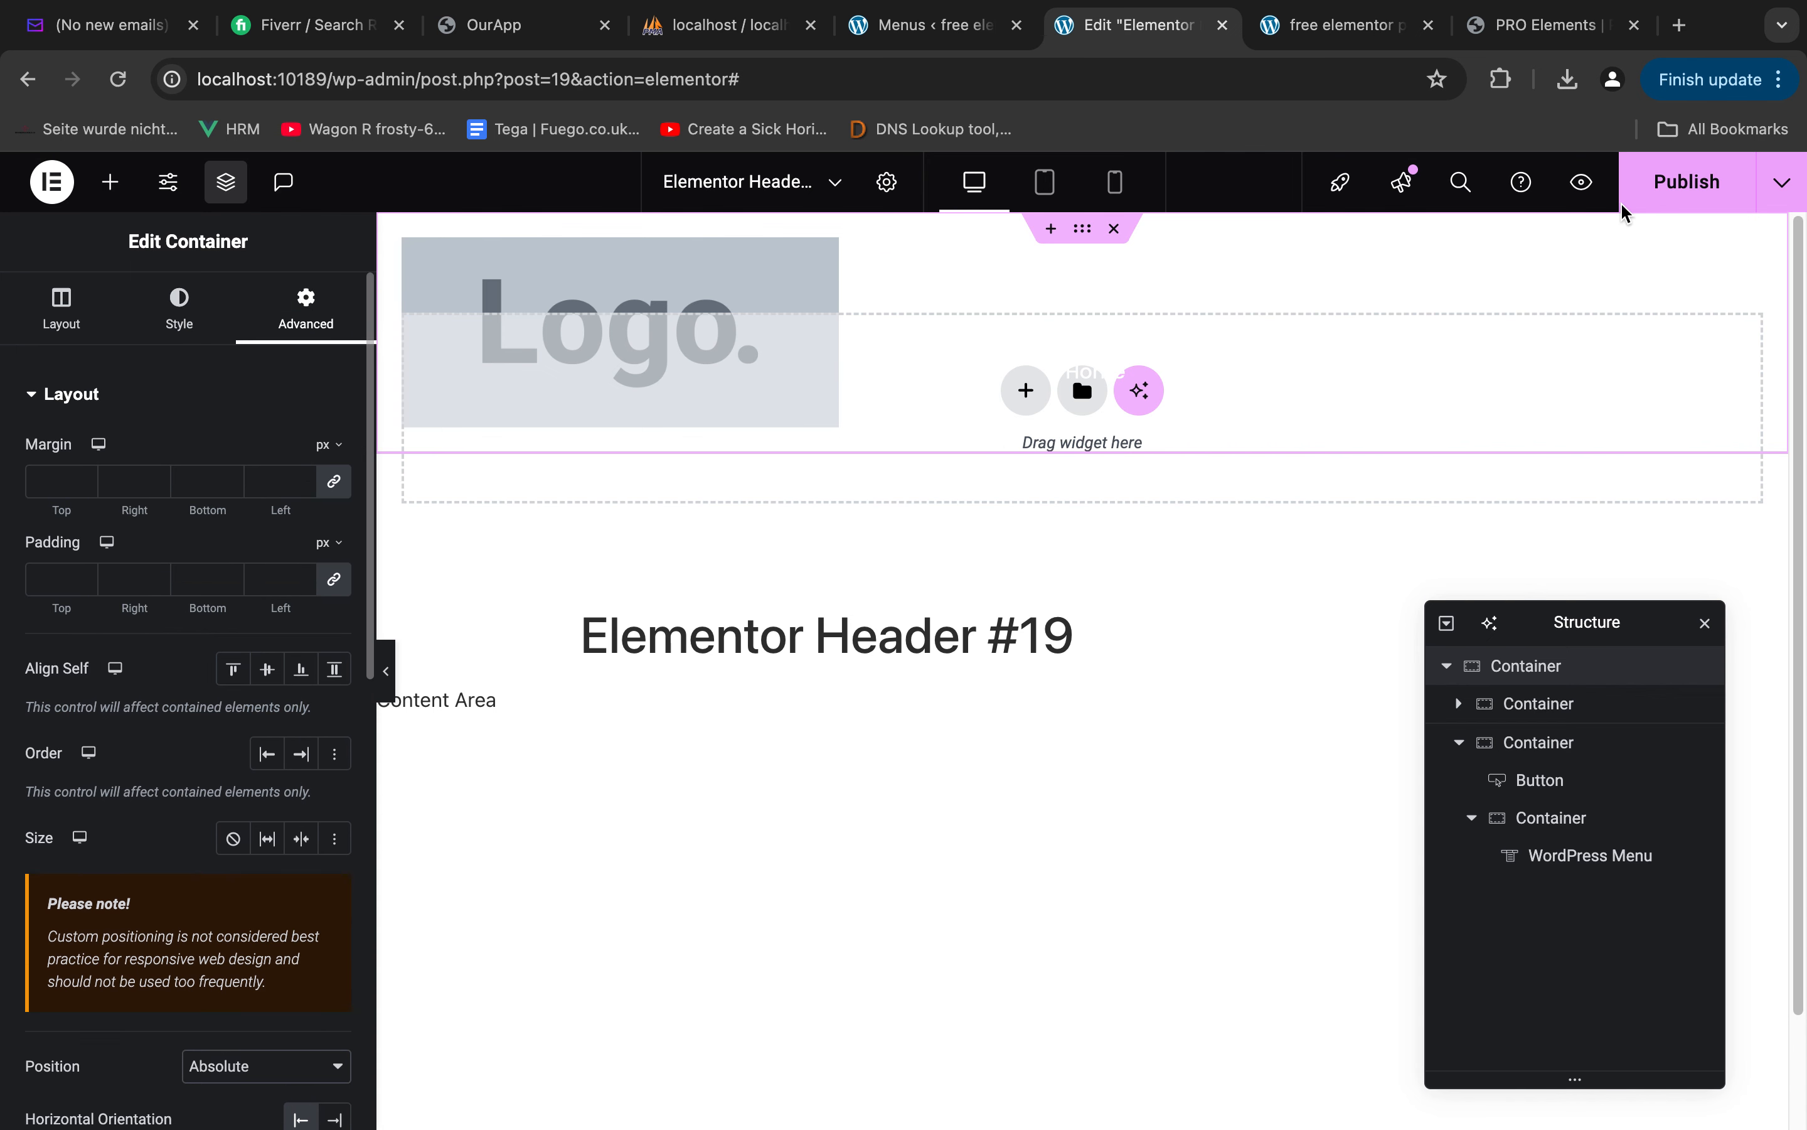
Publish the header and reload the live home page to check its placement
left_click(1673, 195)
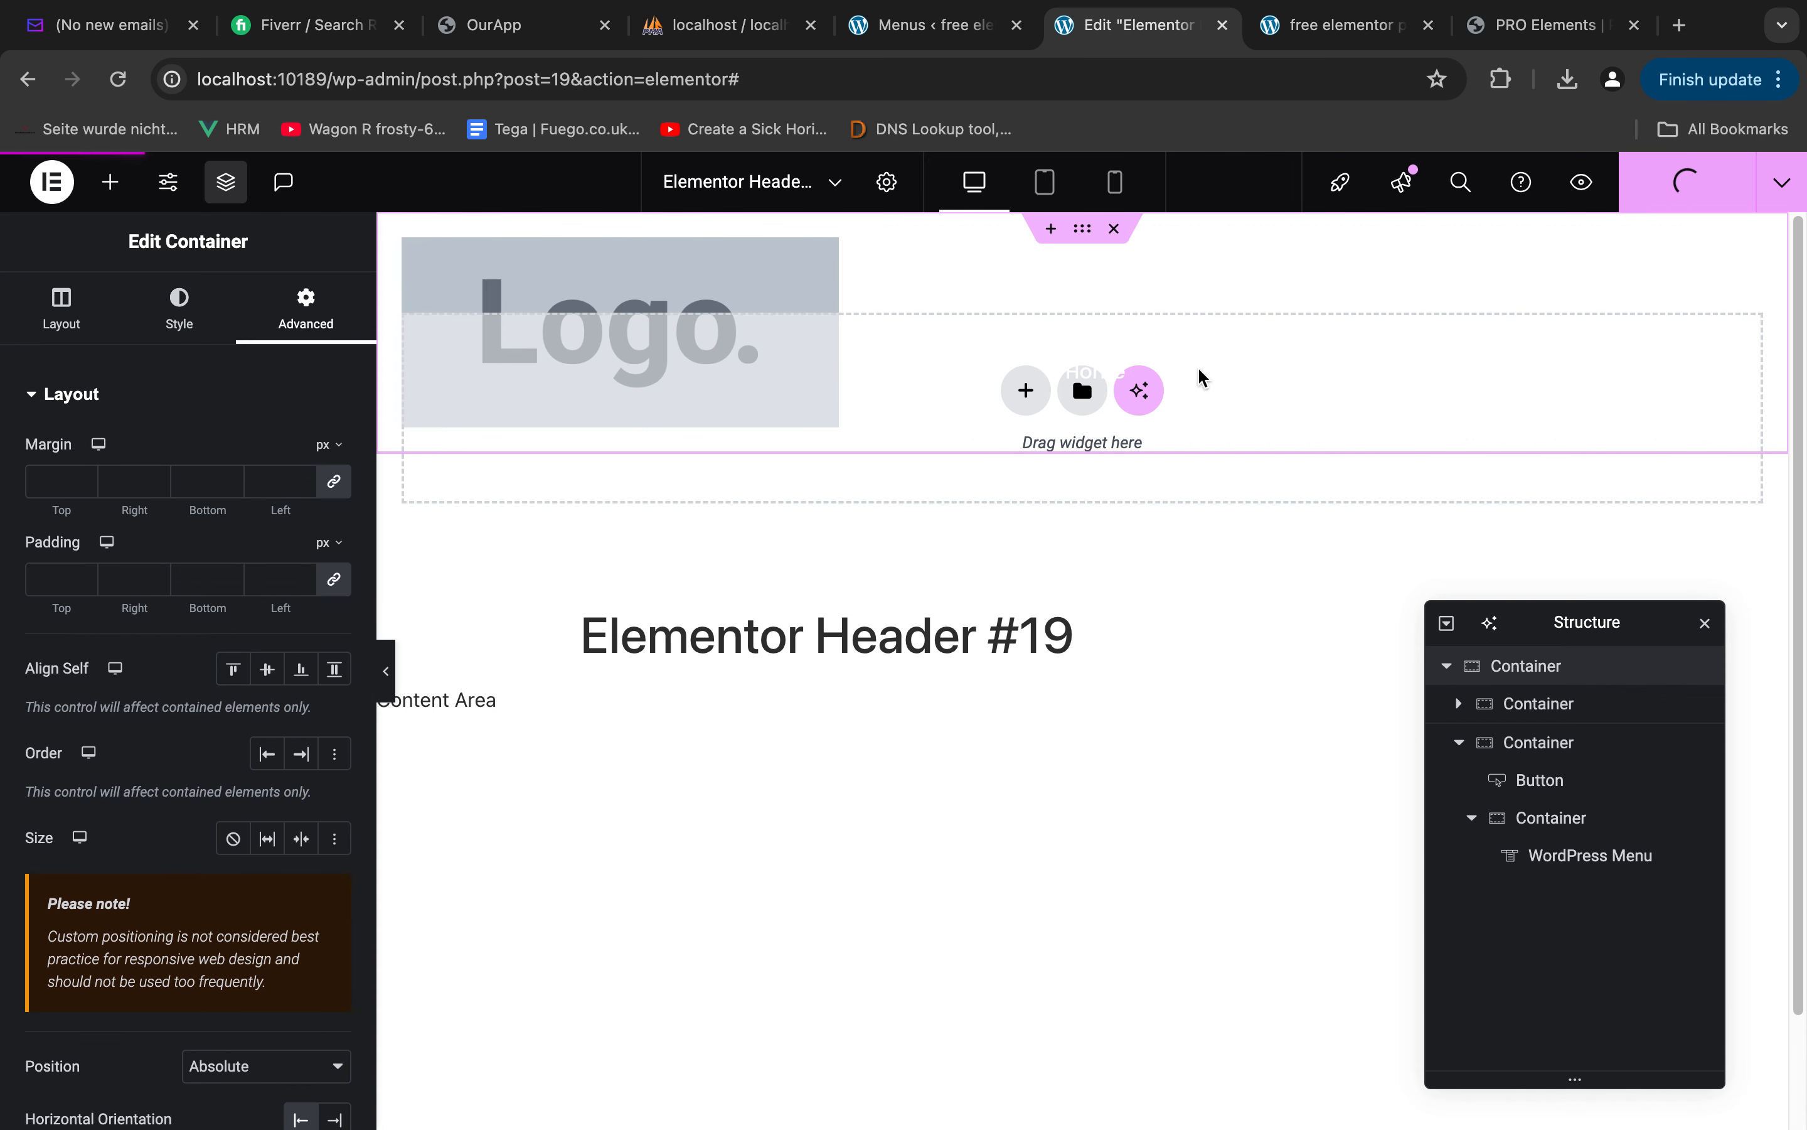
left_click(1319, 16)
key("super+r")
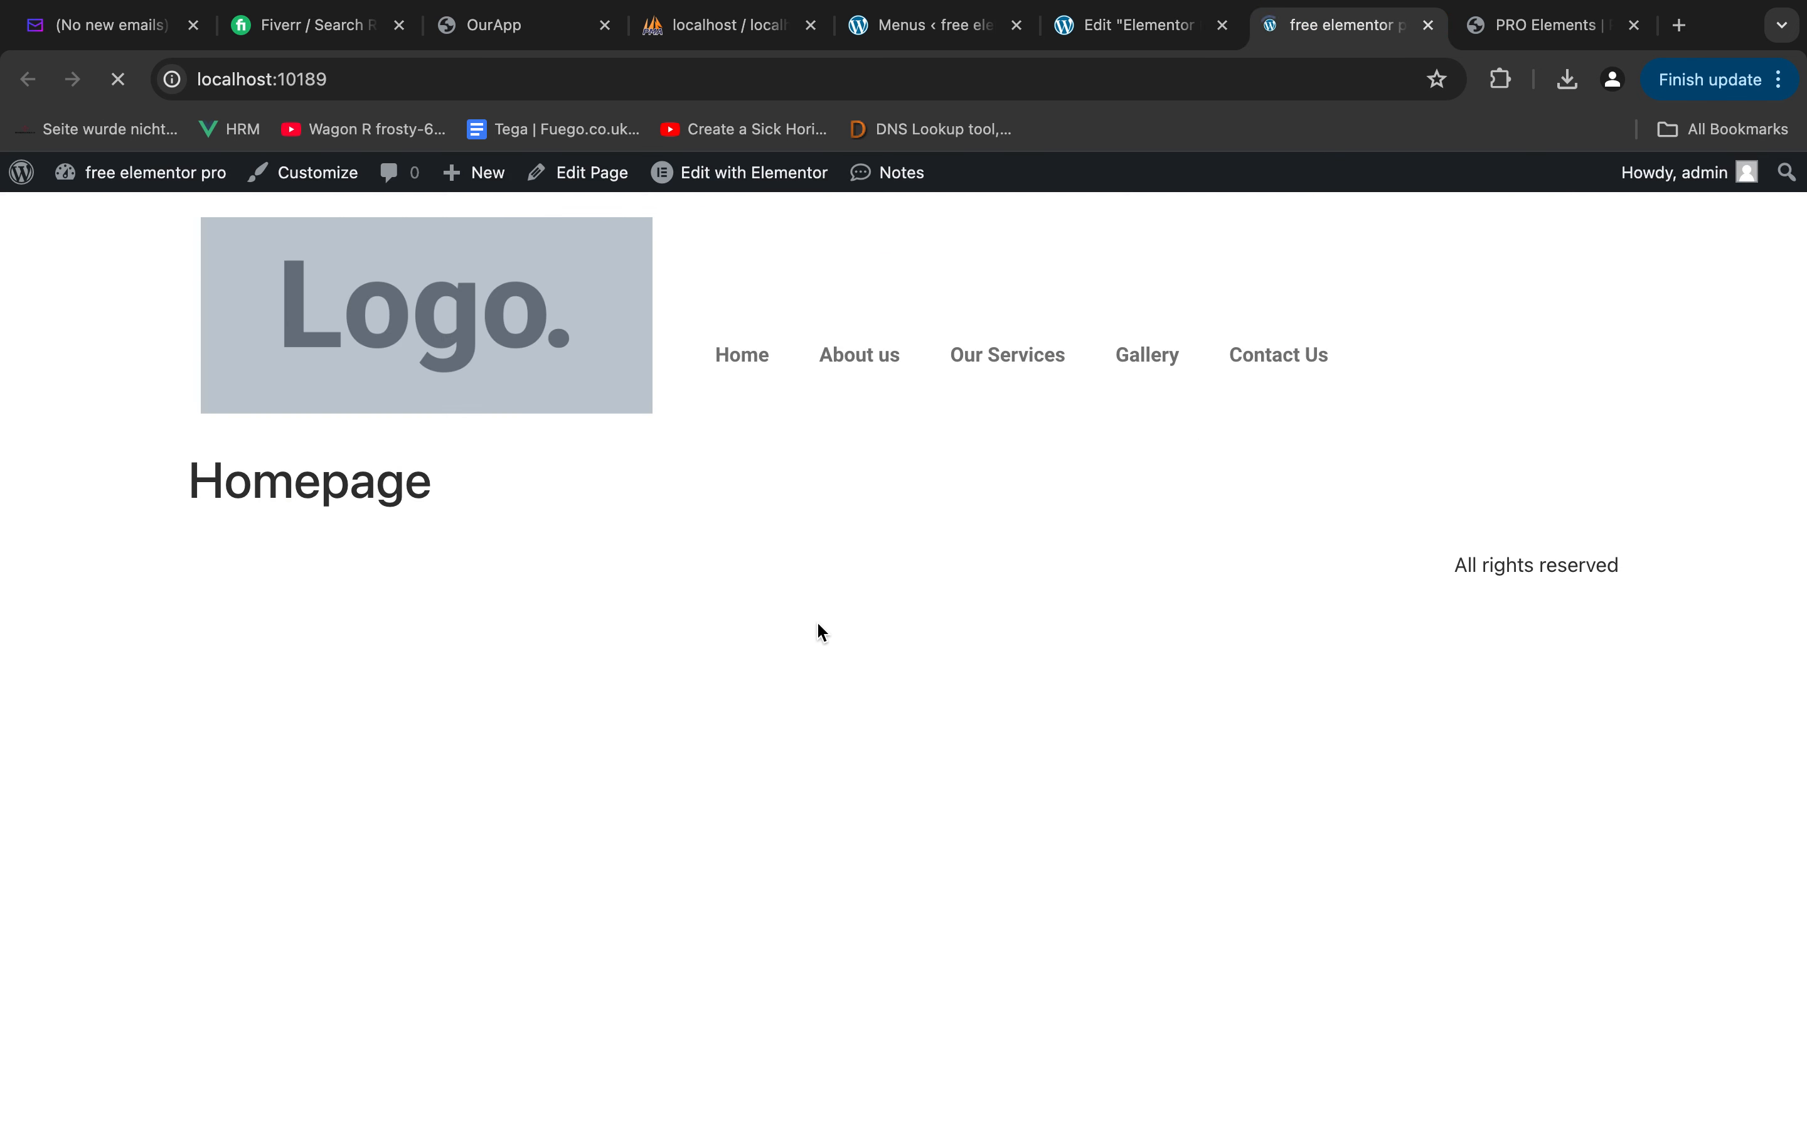
left_click(1143, 26)
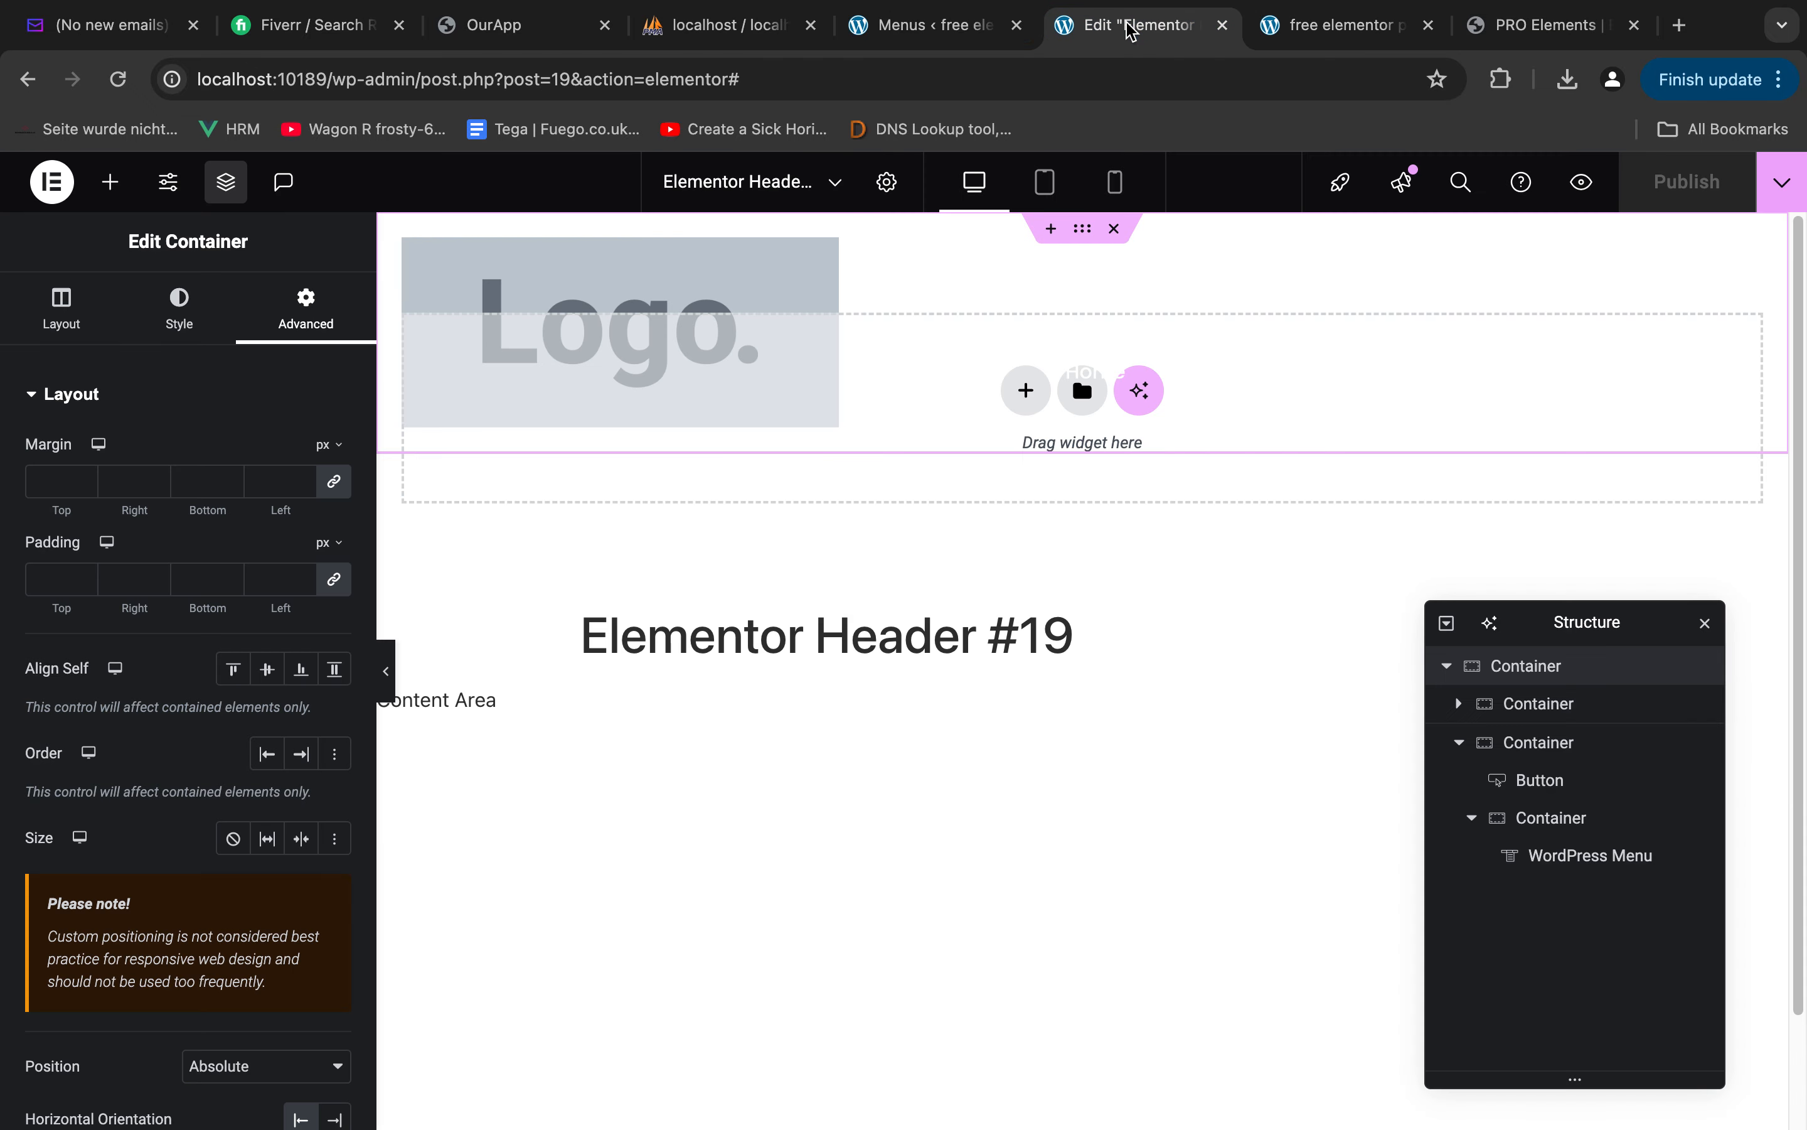
Open the Homepage from the WordPress pages list for editing with Elementor
left_click(939, 26)
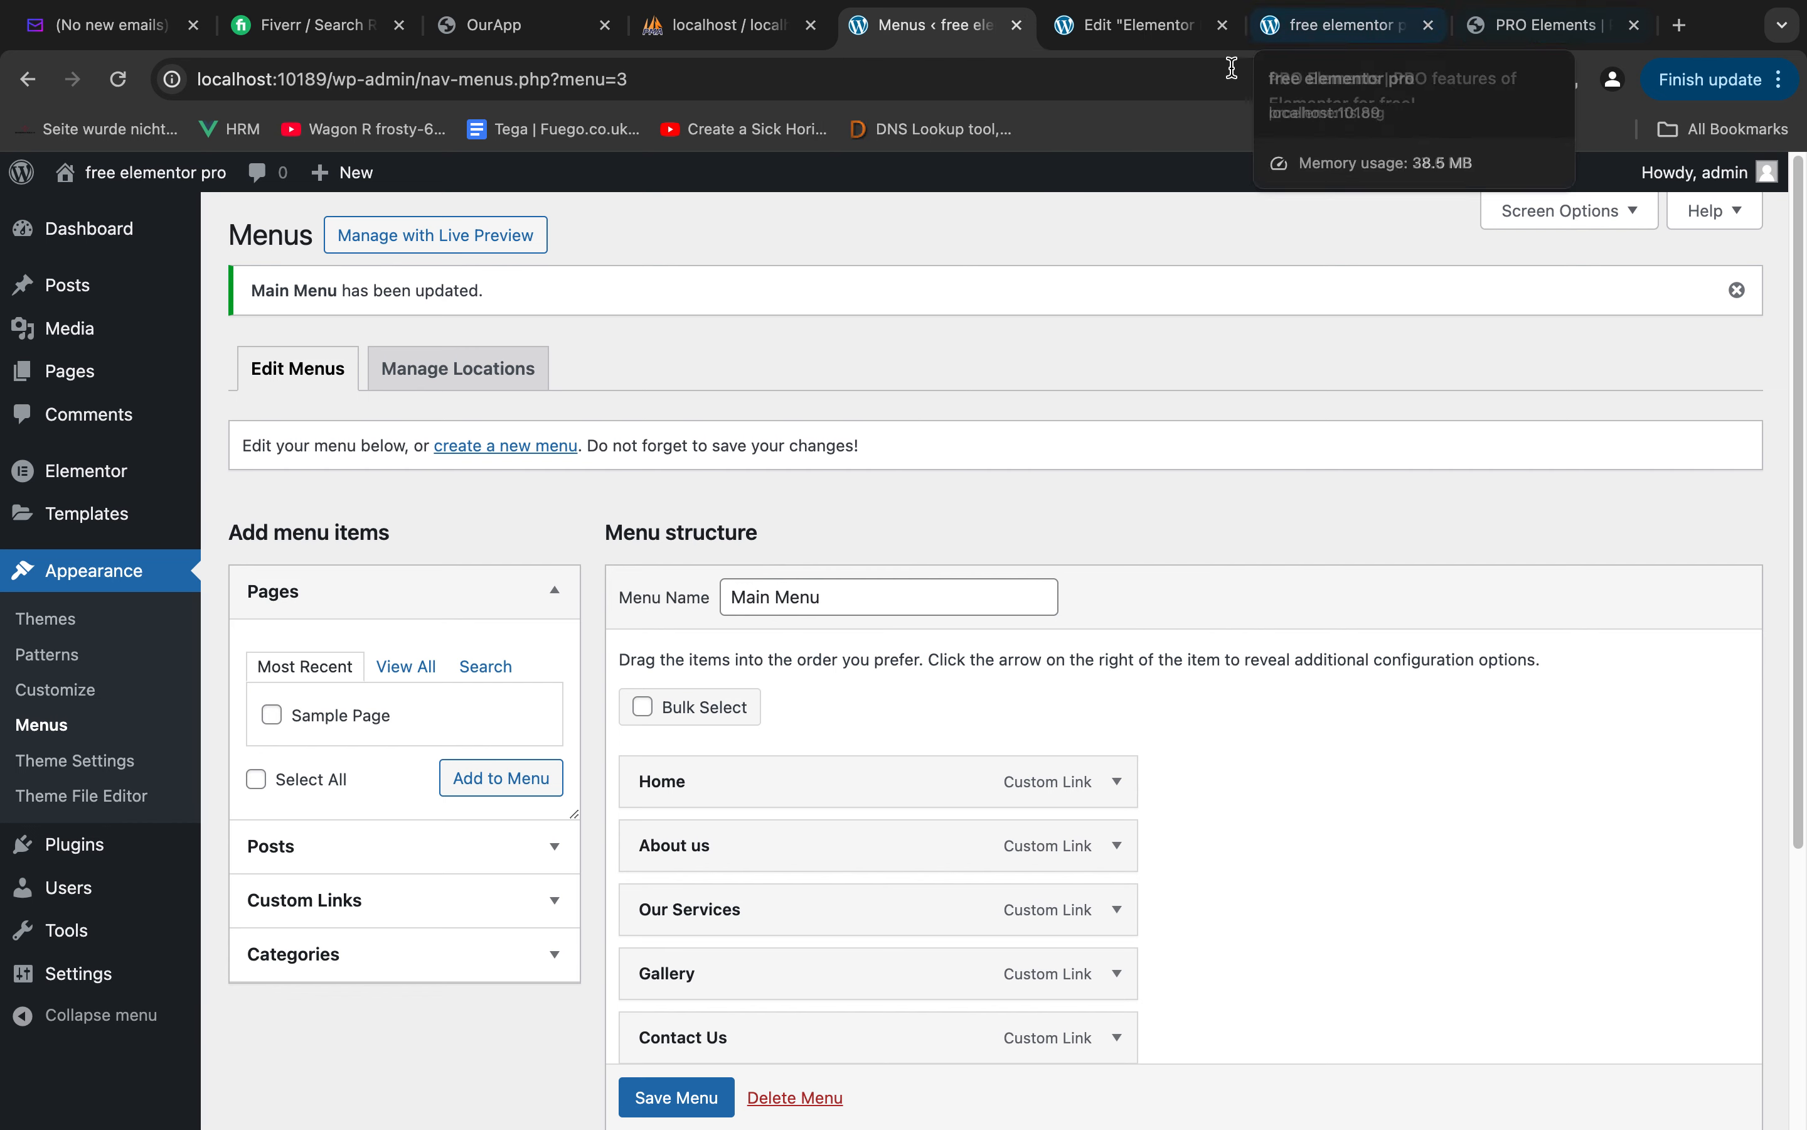
left_click(67, 371)
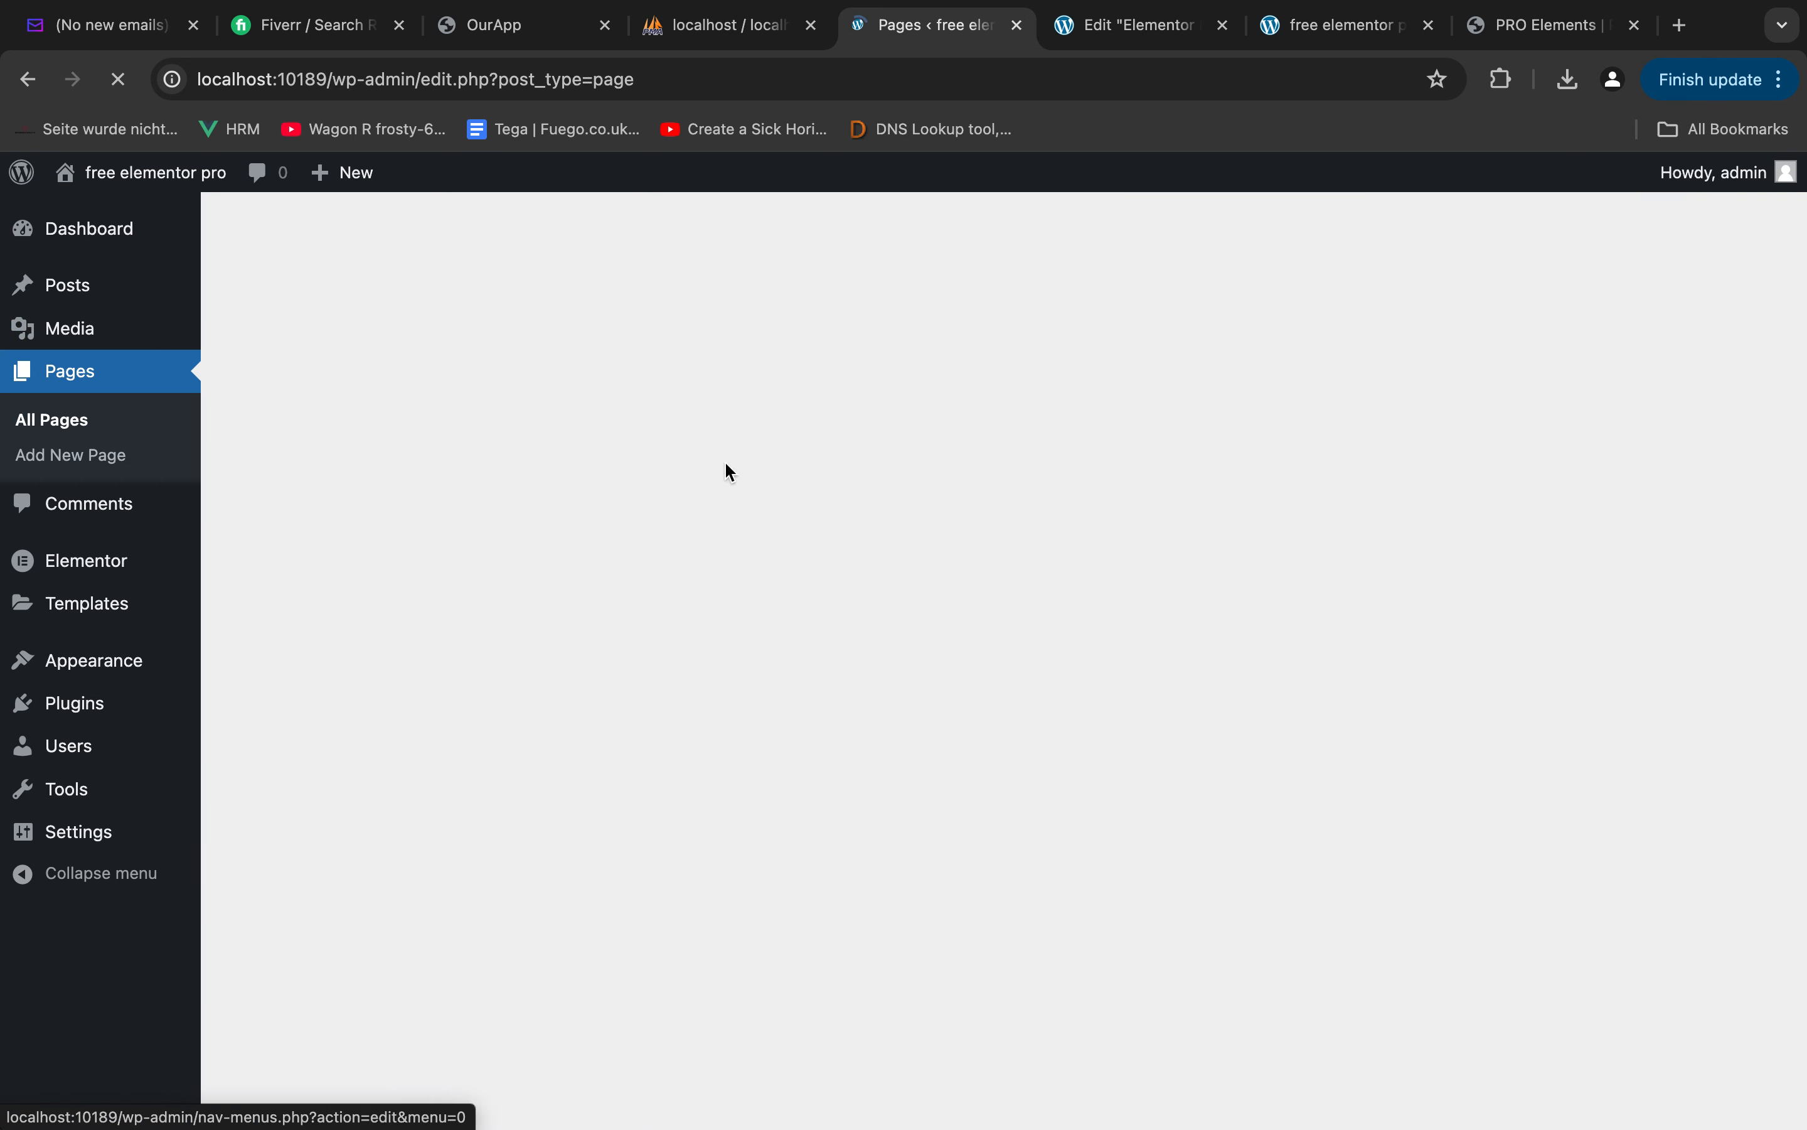
left_click(302, 477, "super")
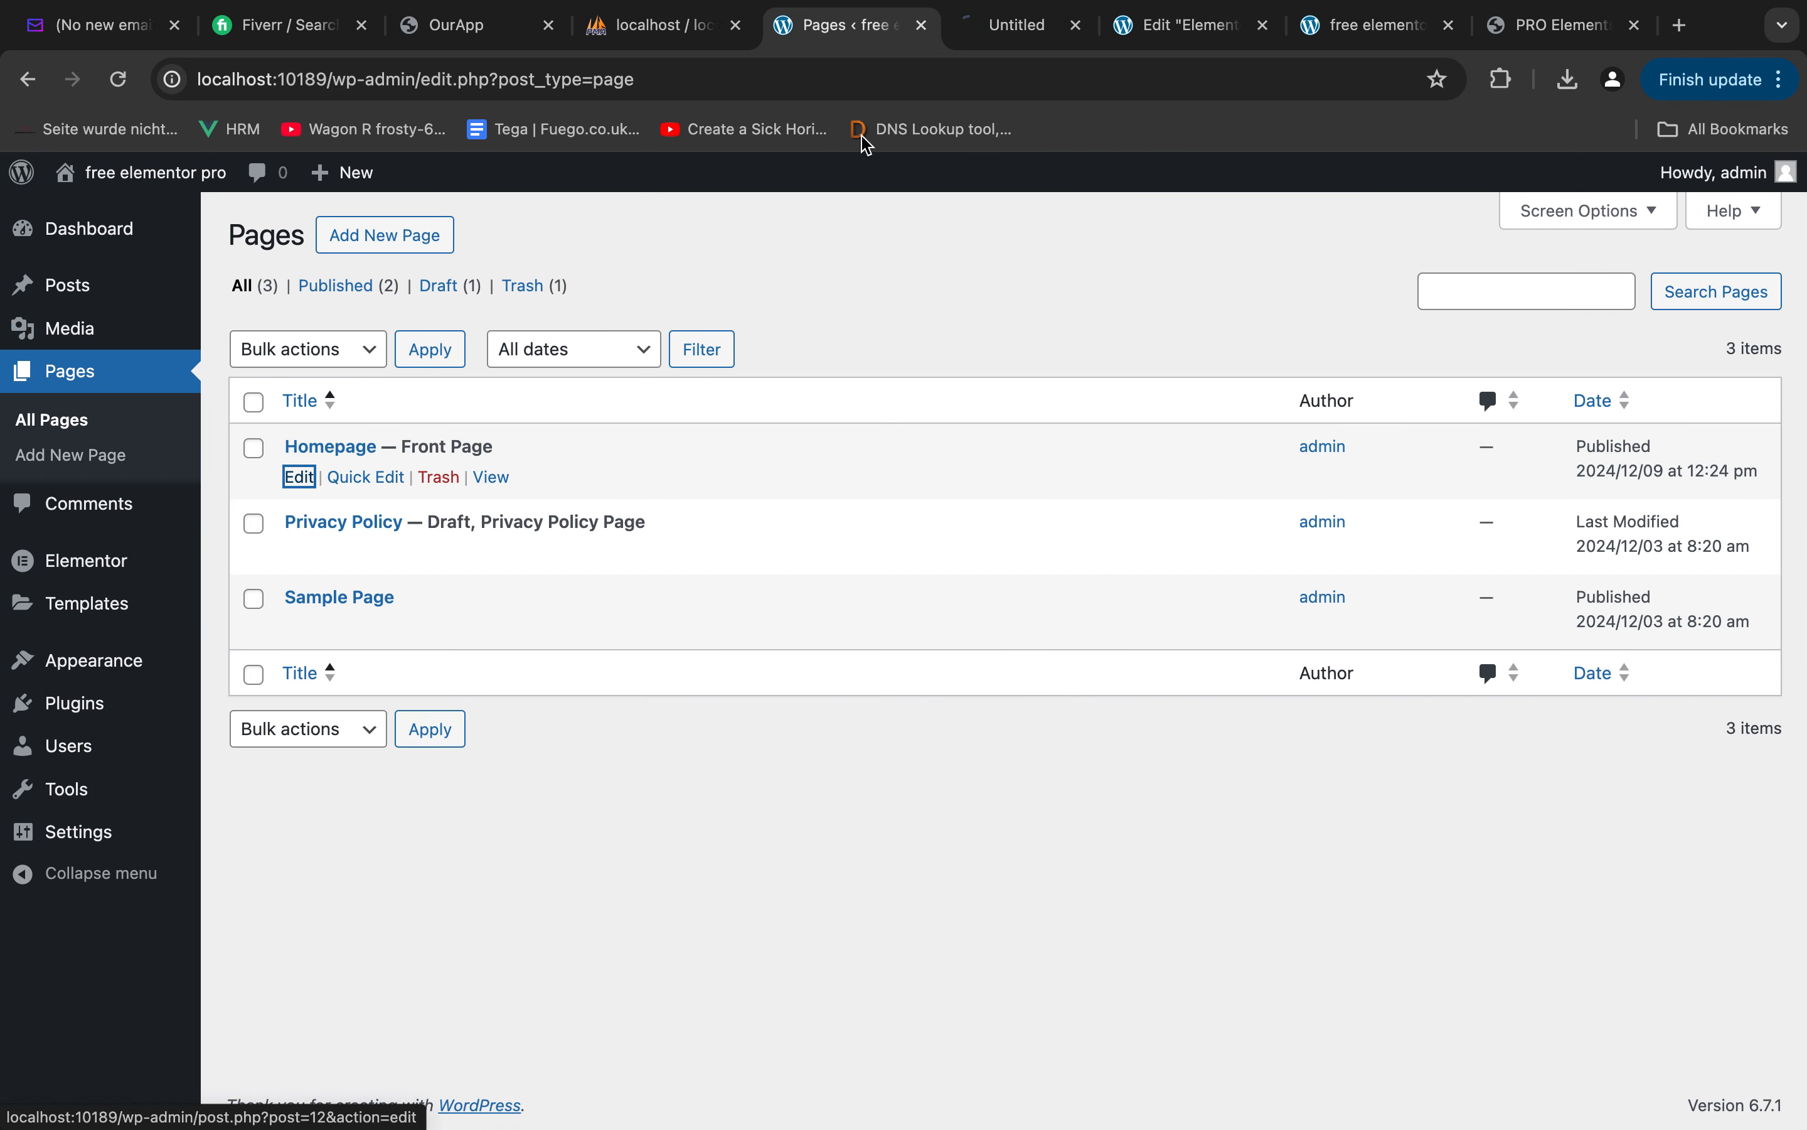
left_click(1009, 27)
left_click(475, 196)
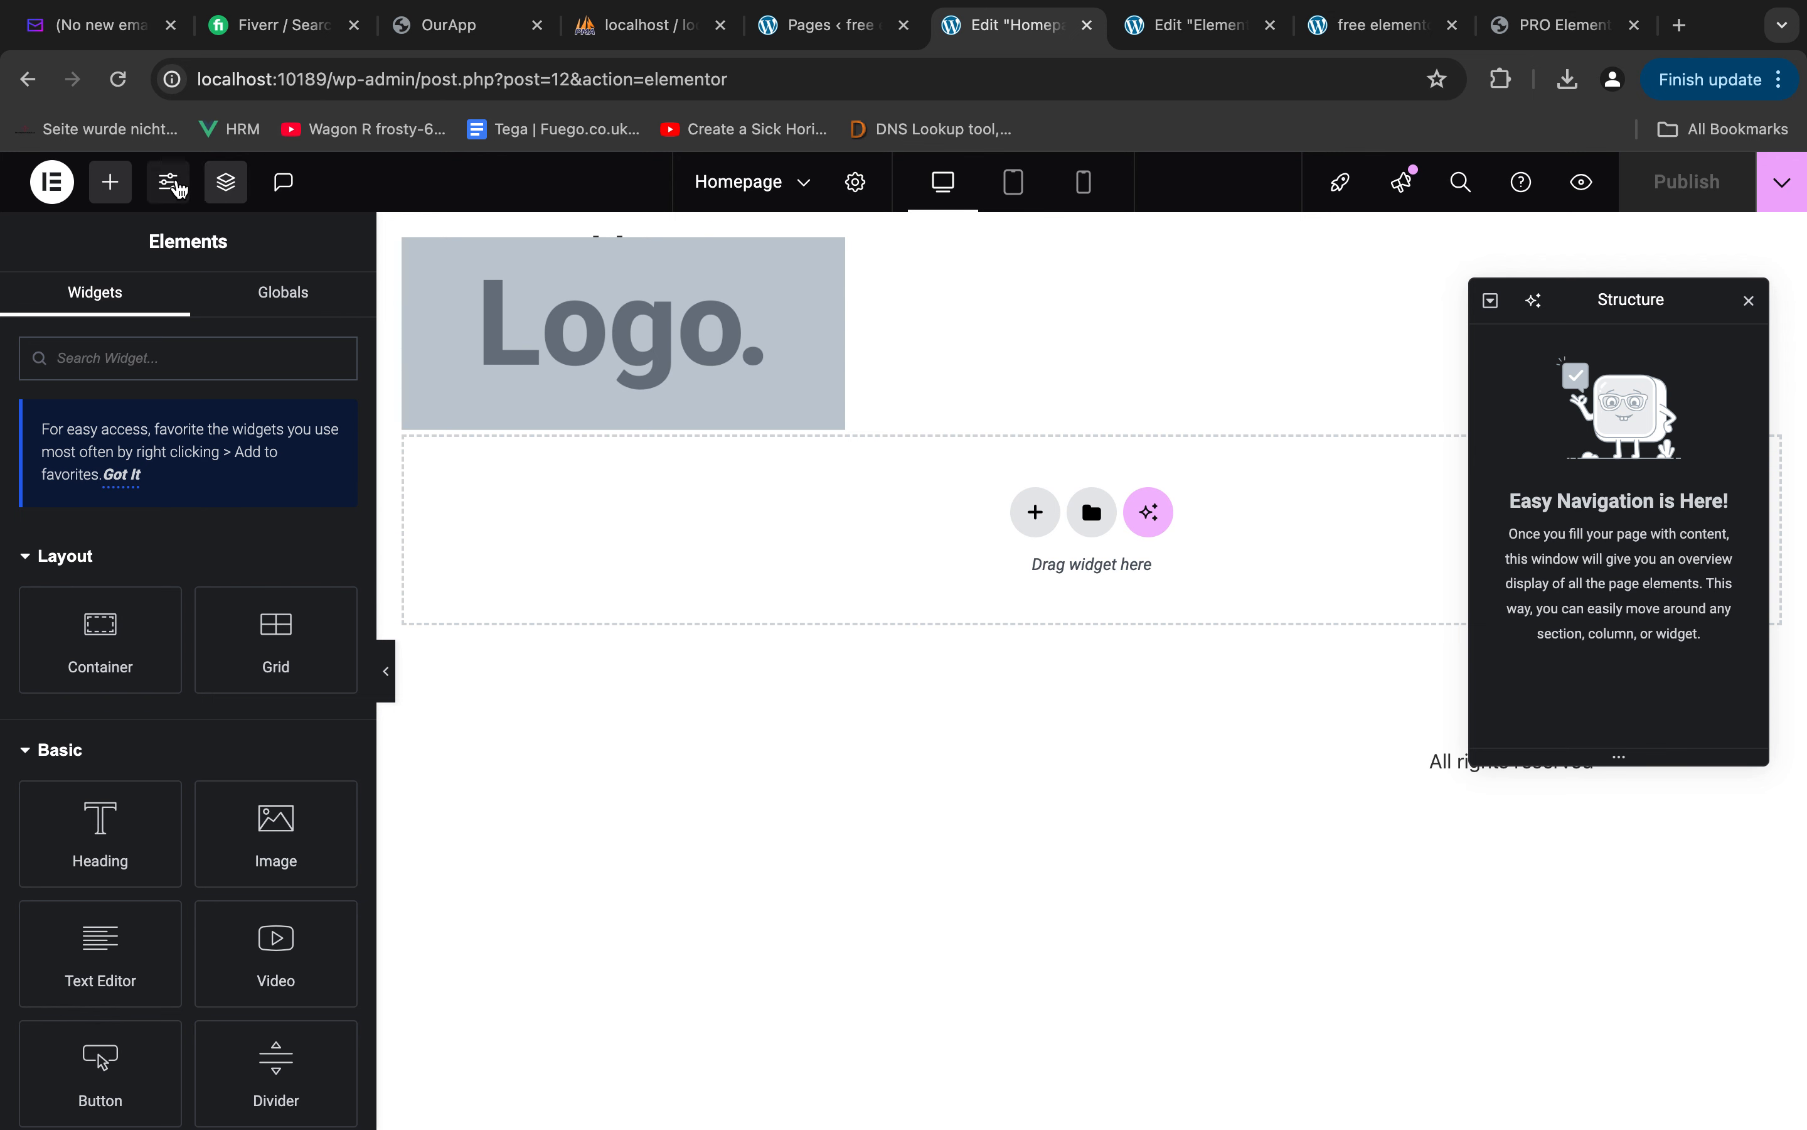
Set the Homepage's page layout to Elementor Full Width
left_click(169, 182)
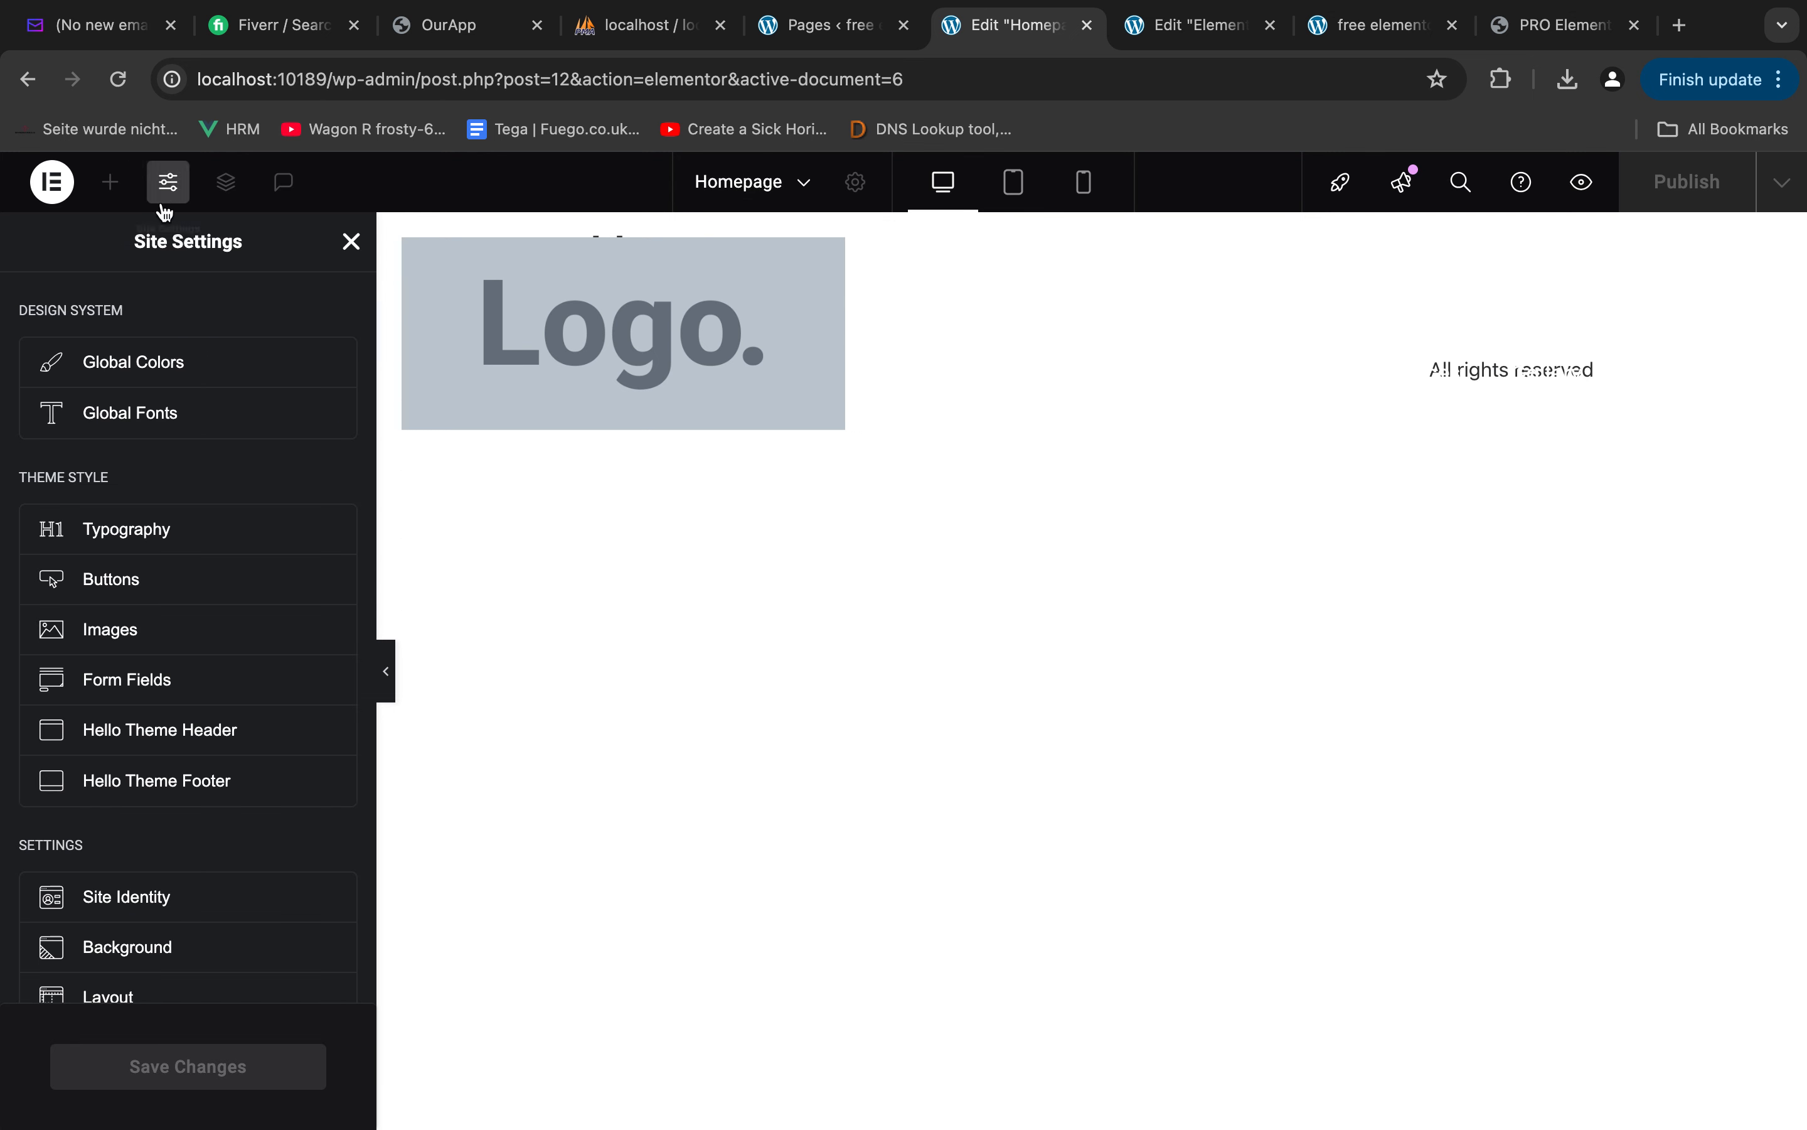
left_click(350, 242)
left_click(856, 181)
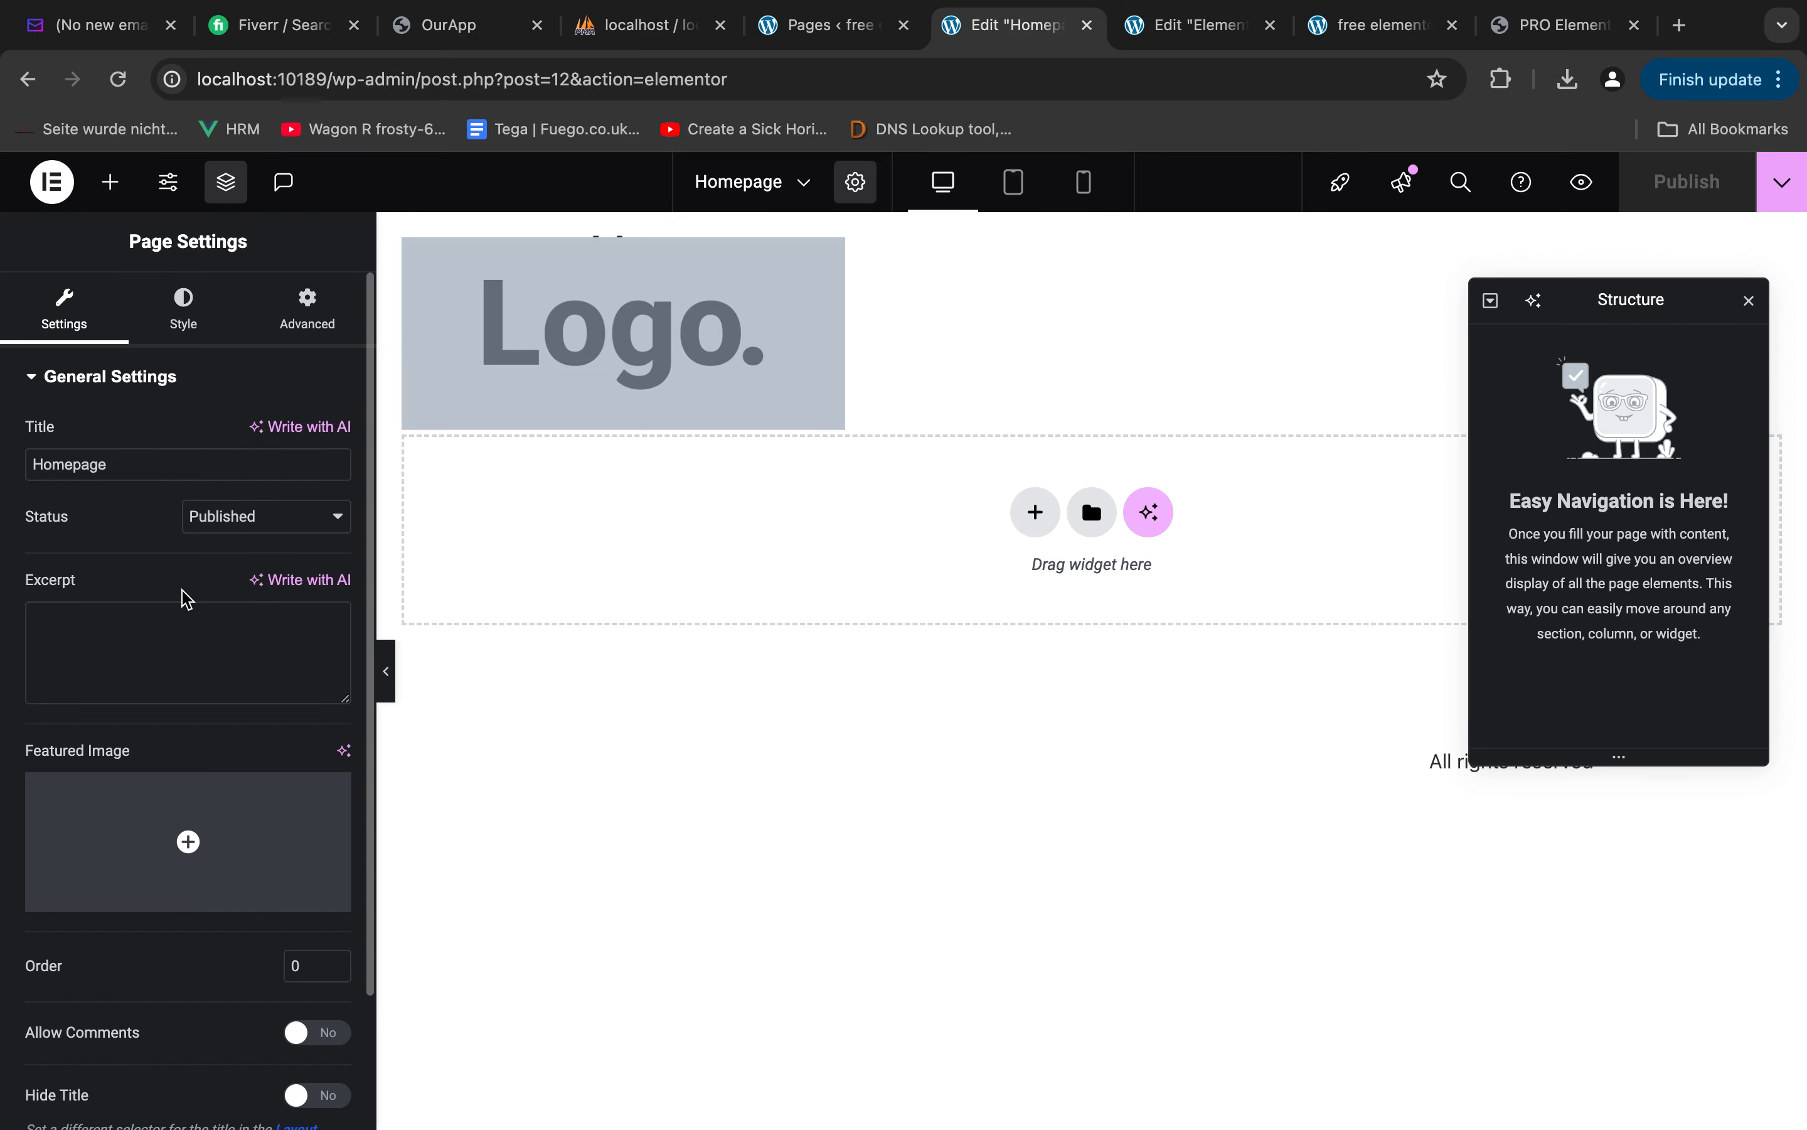
scroll(202, 807, "down", 3)
scroll(178, 593, "up", 3)
scroll(172, 485, "down", 2)
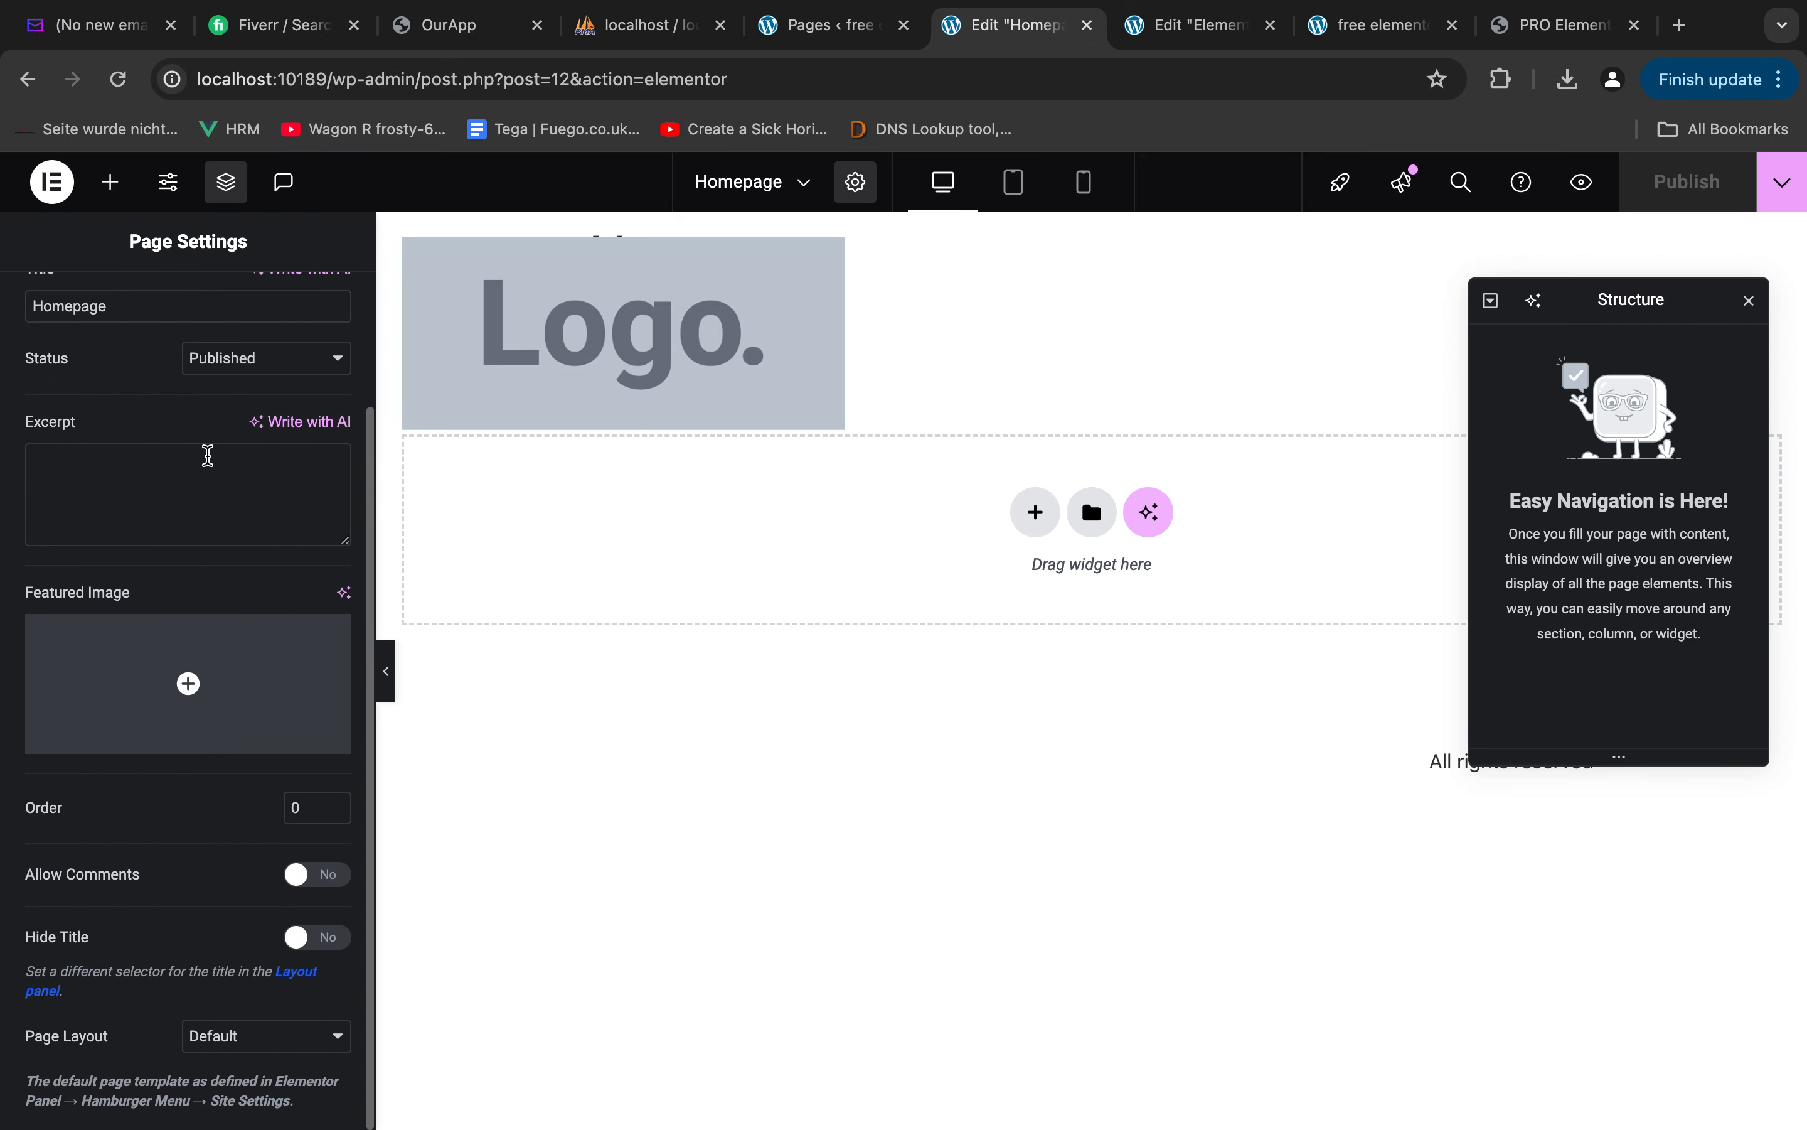
left_click(232, 1043)
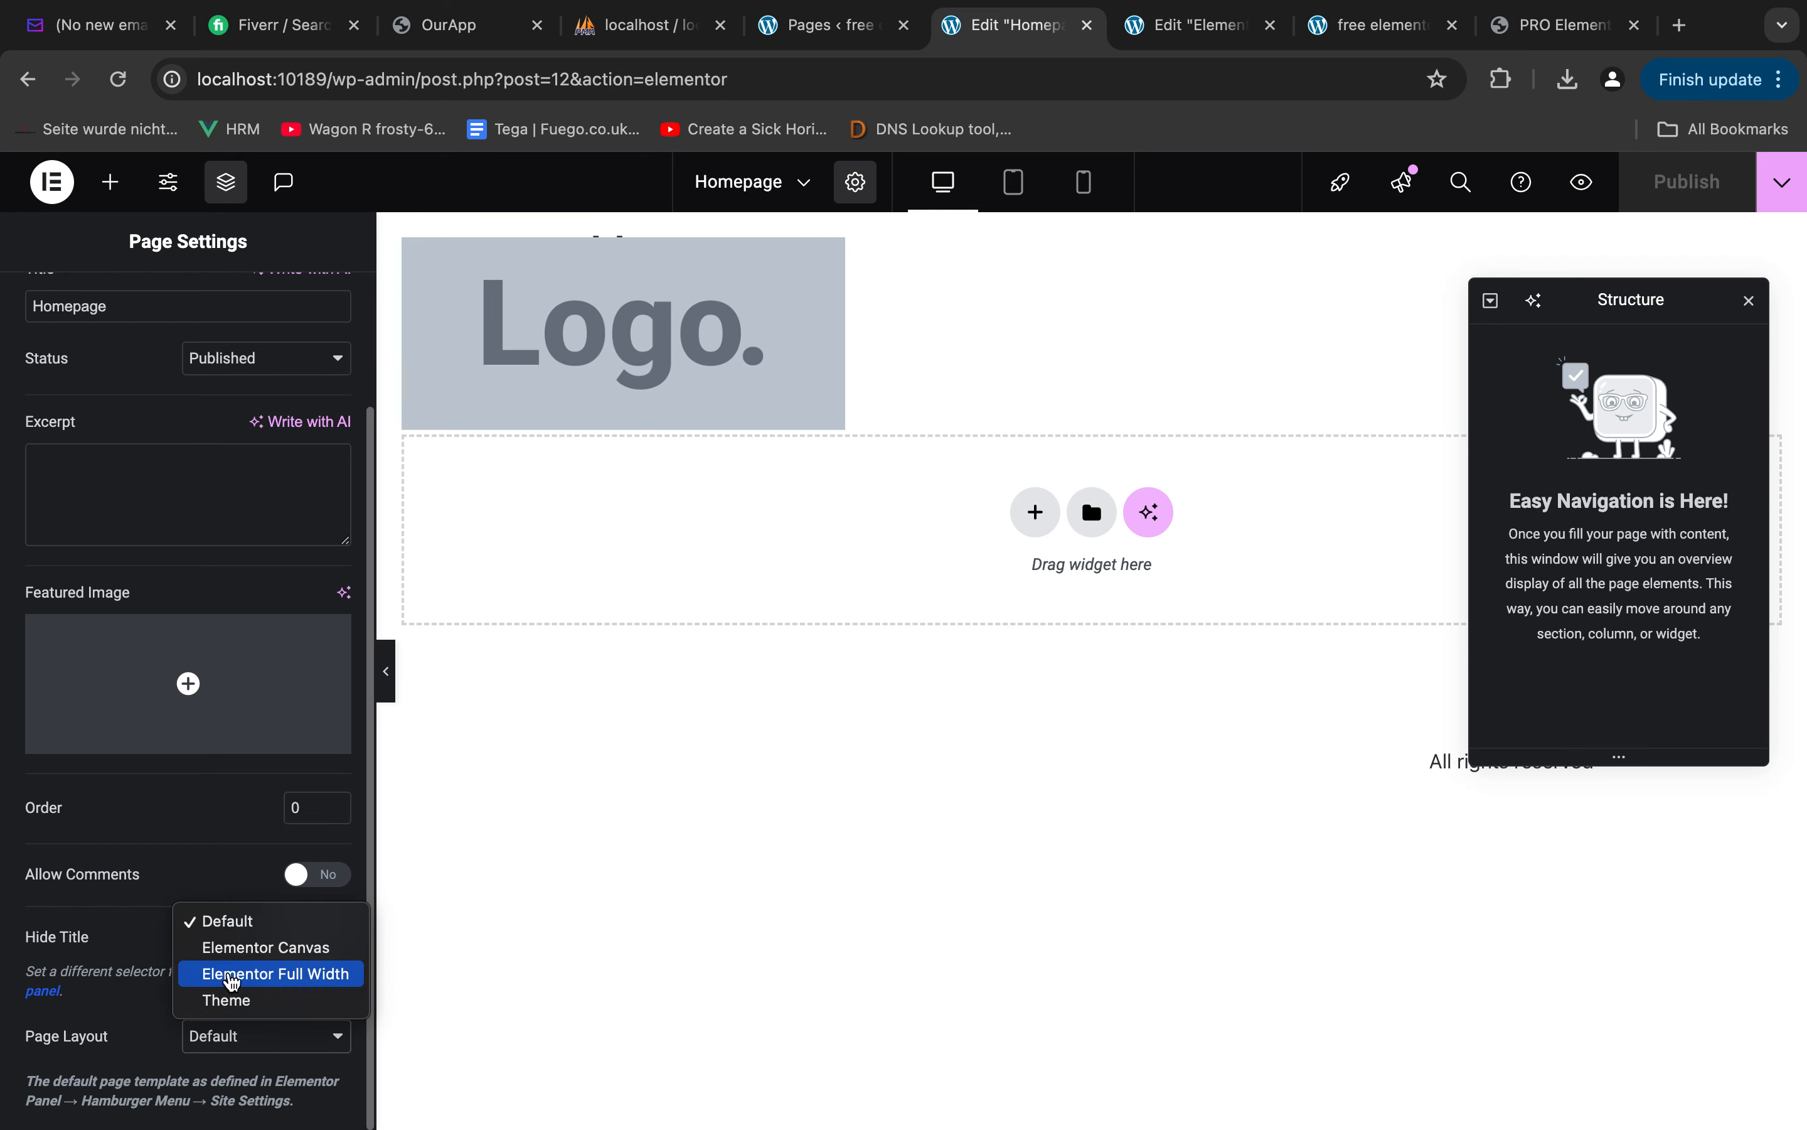
left_click(263, 976)
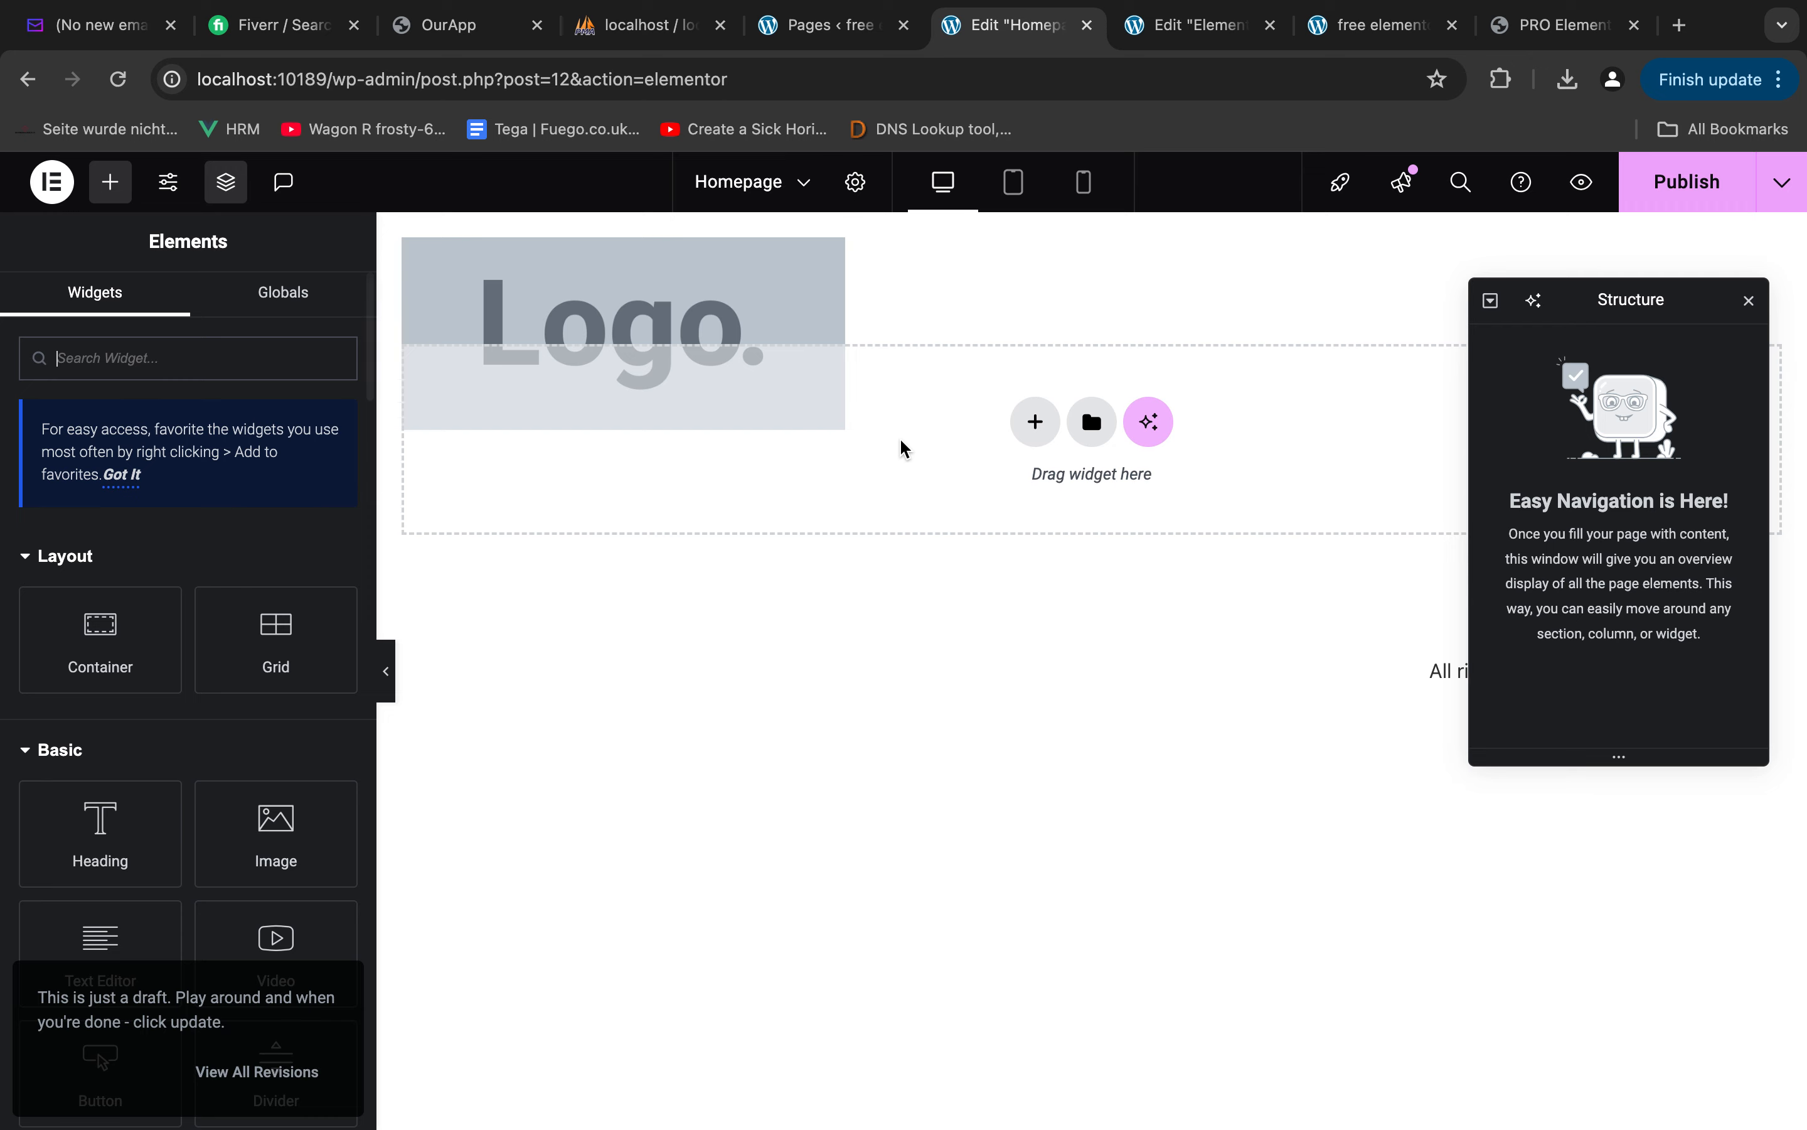
Add a single Flexbox container with a downward column direction to the Homepage for the hero section
left_click(1017, 424)
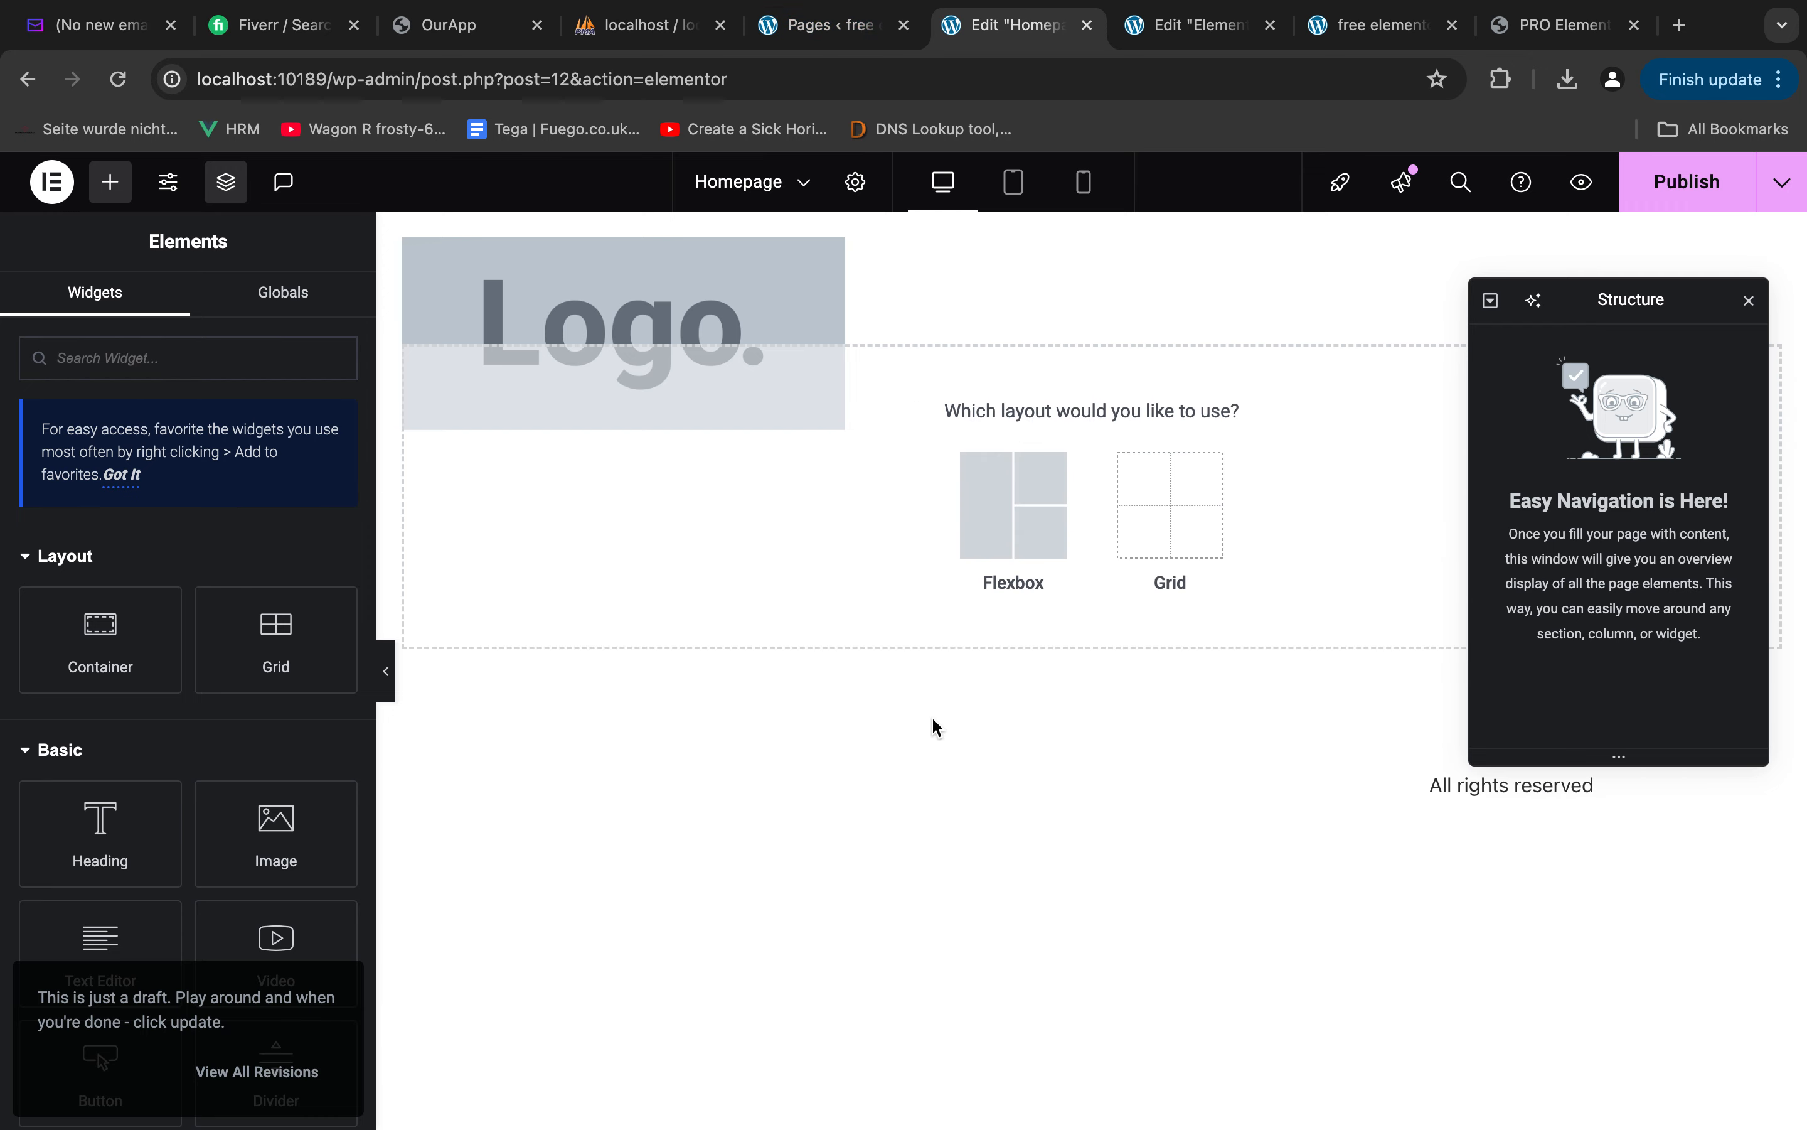
left_click(1020, 503)
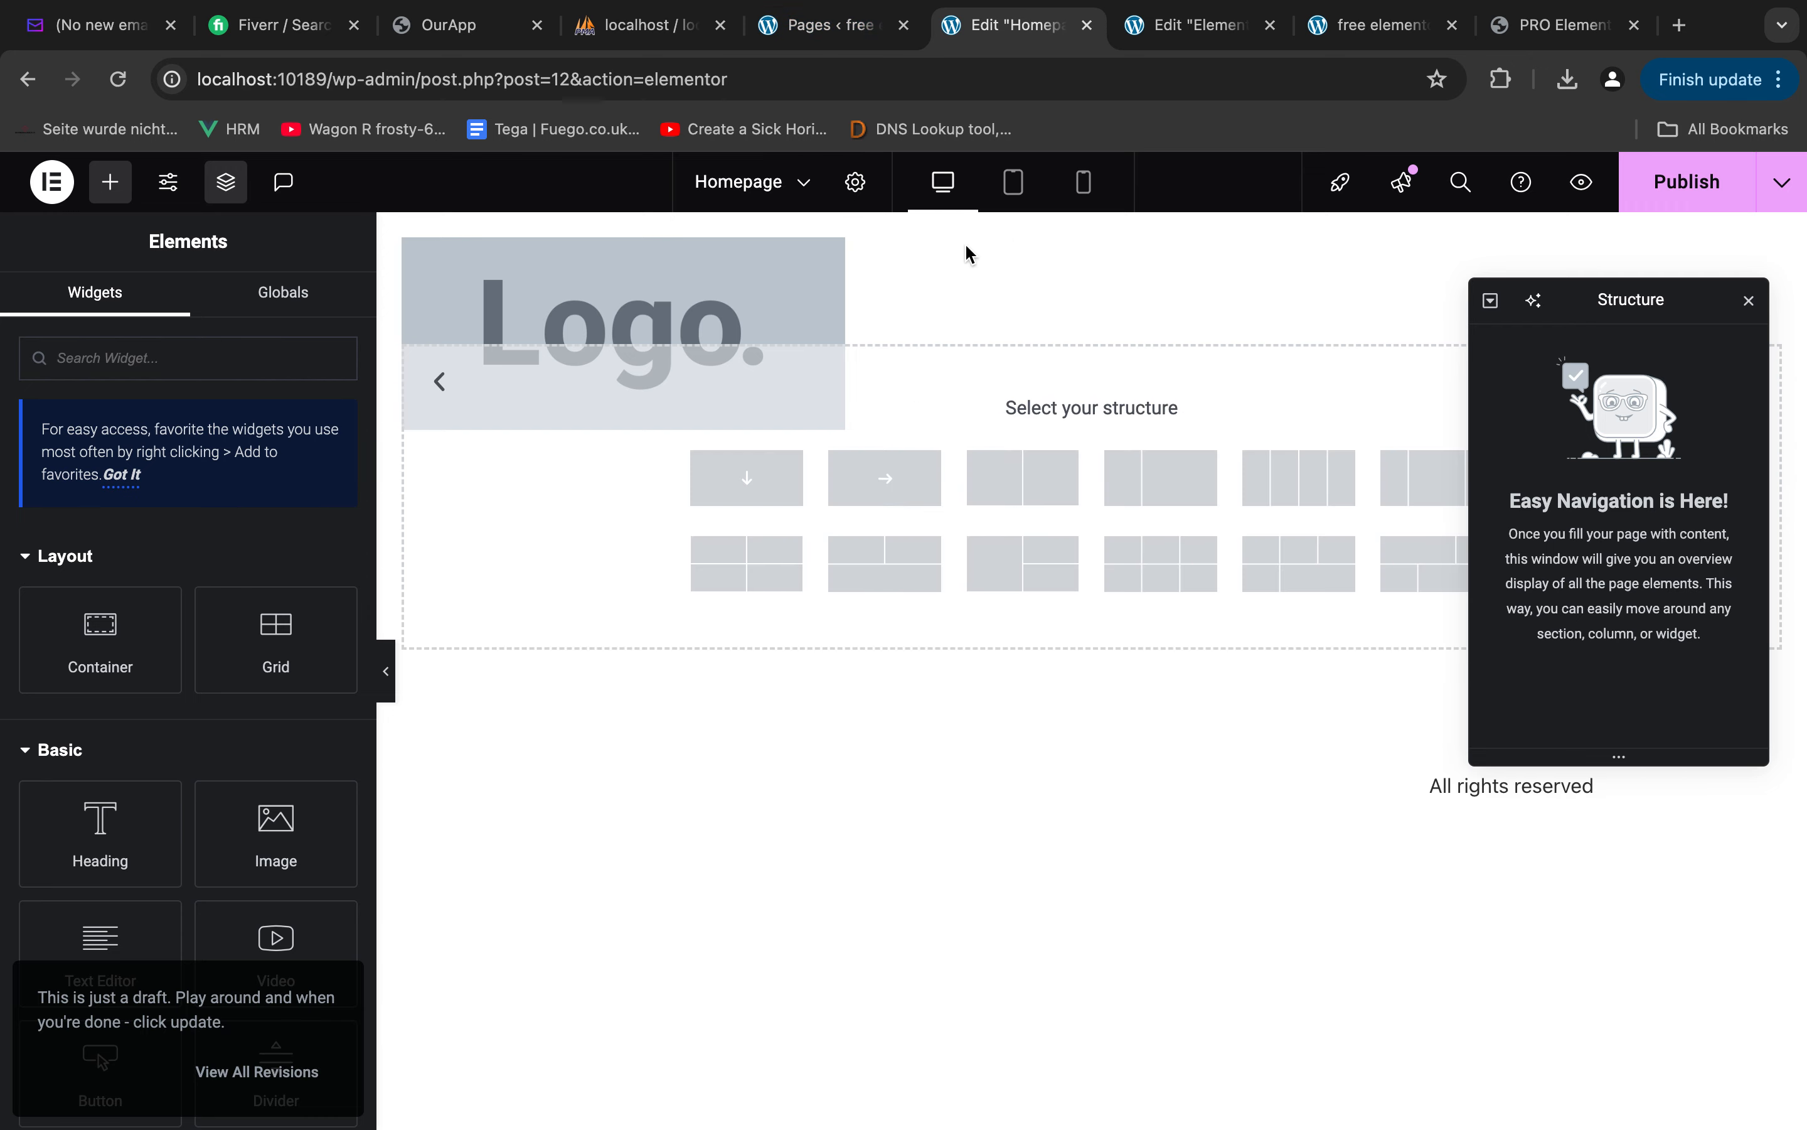
key("ctrl+Right")
key("ctrl+Left")
key("ctrl+Left")
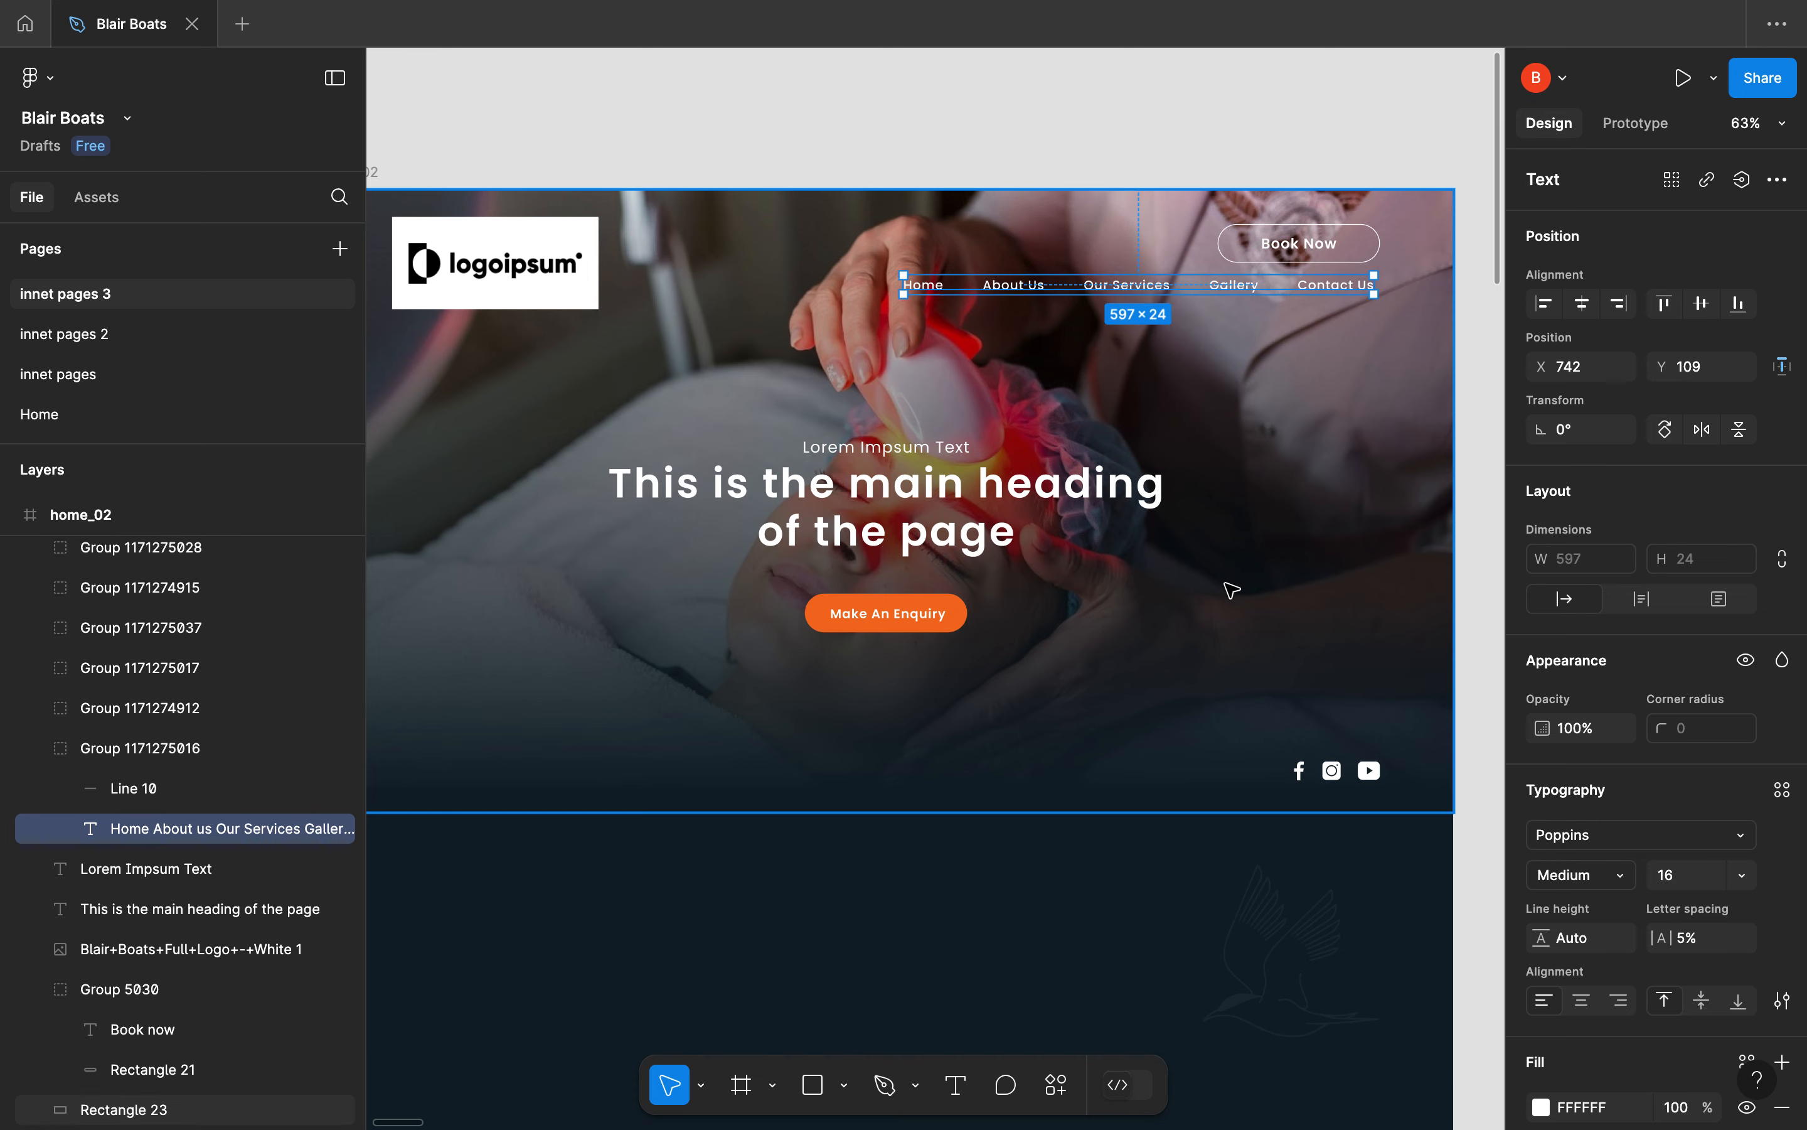
key("ctrl+Right")
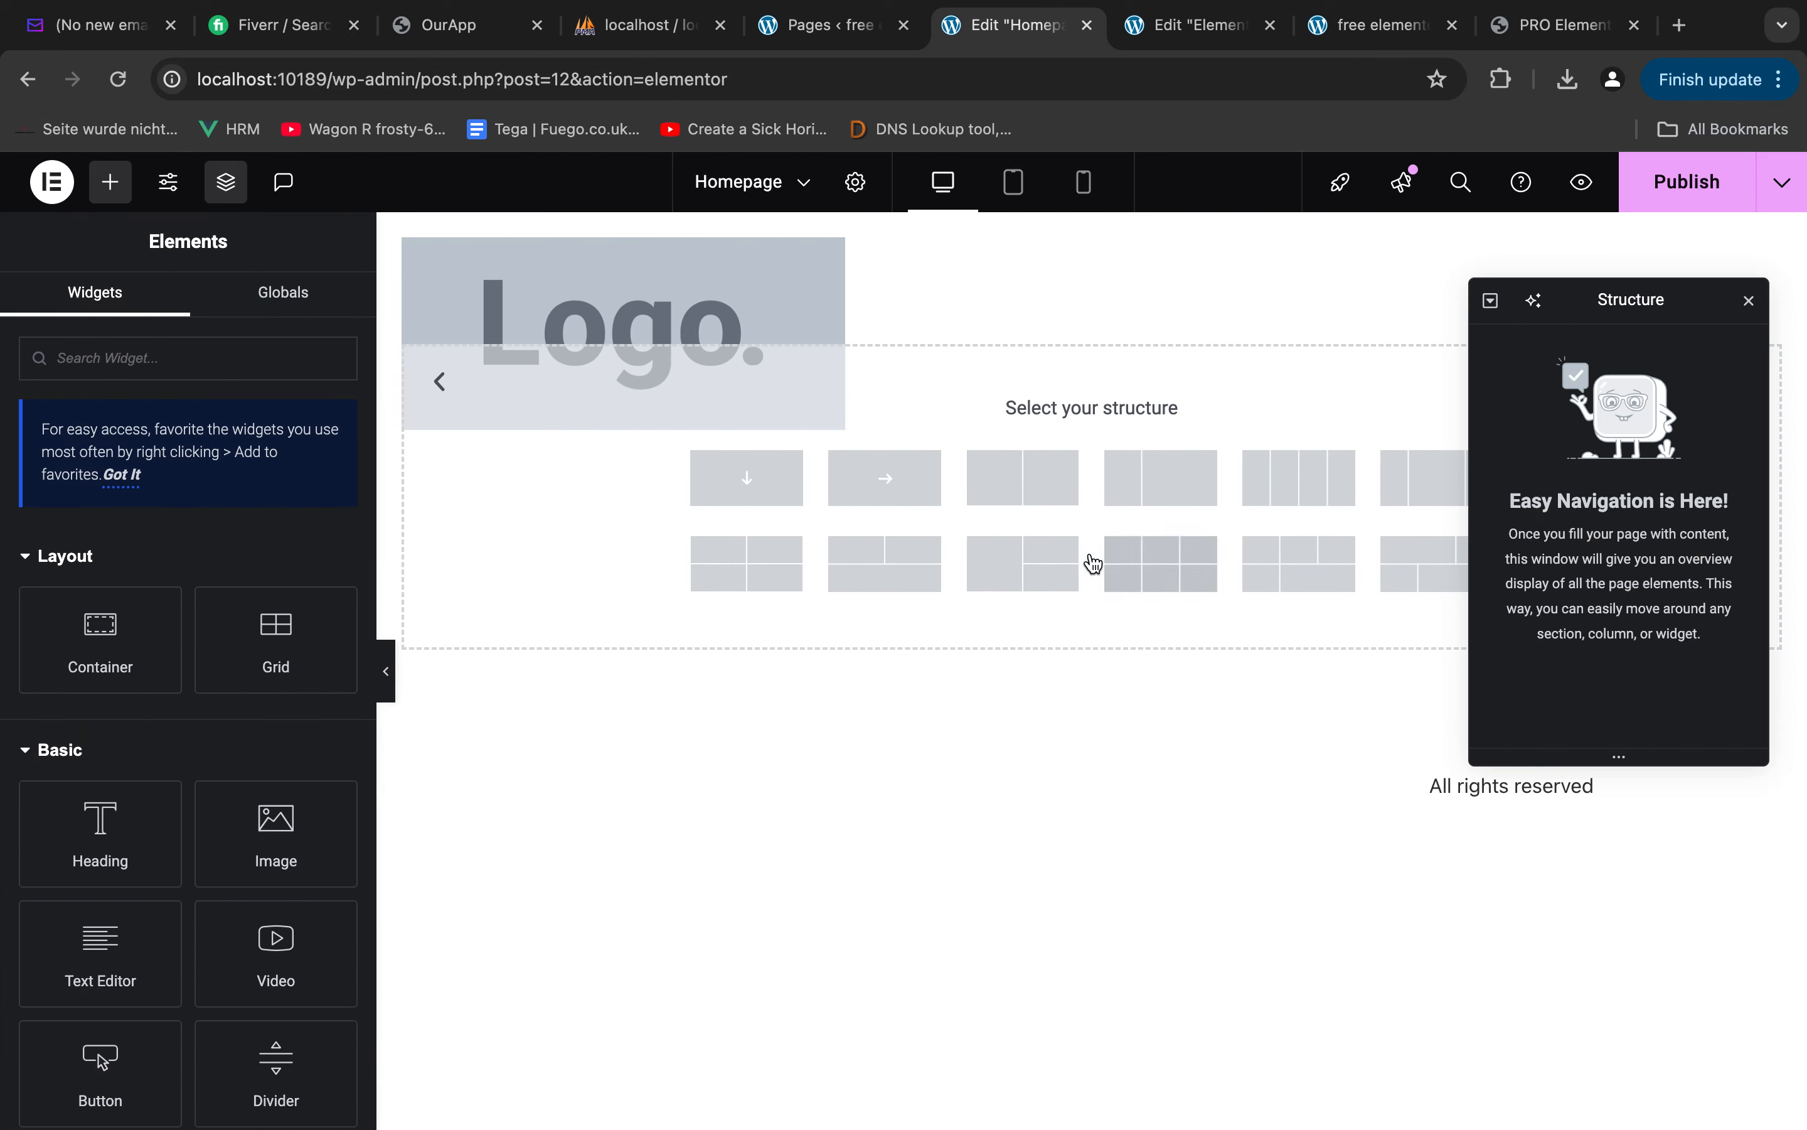
left_click(737, 493)
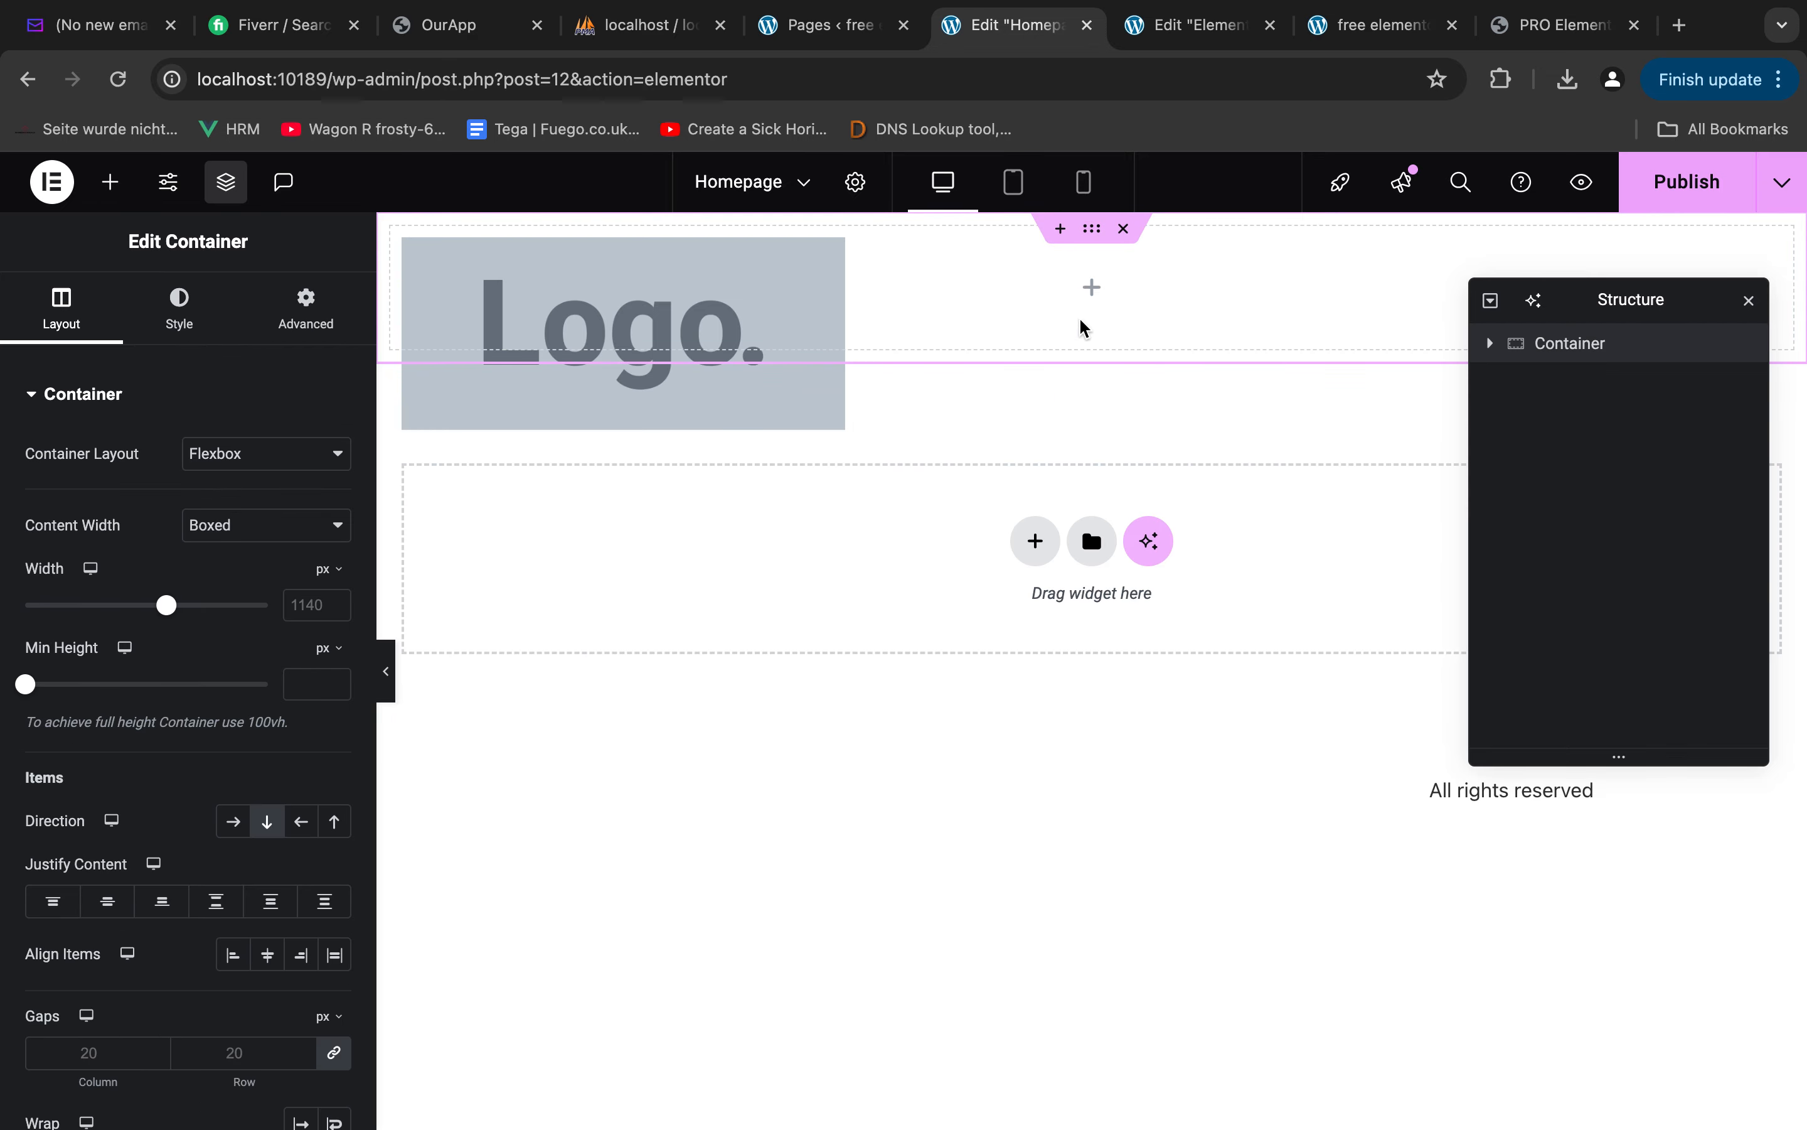
Examine the hero's small text and enquiry button in the Figma design, including the text's distance from the section's upper edge
key("ctrl+Left")
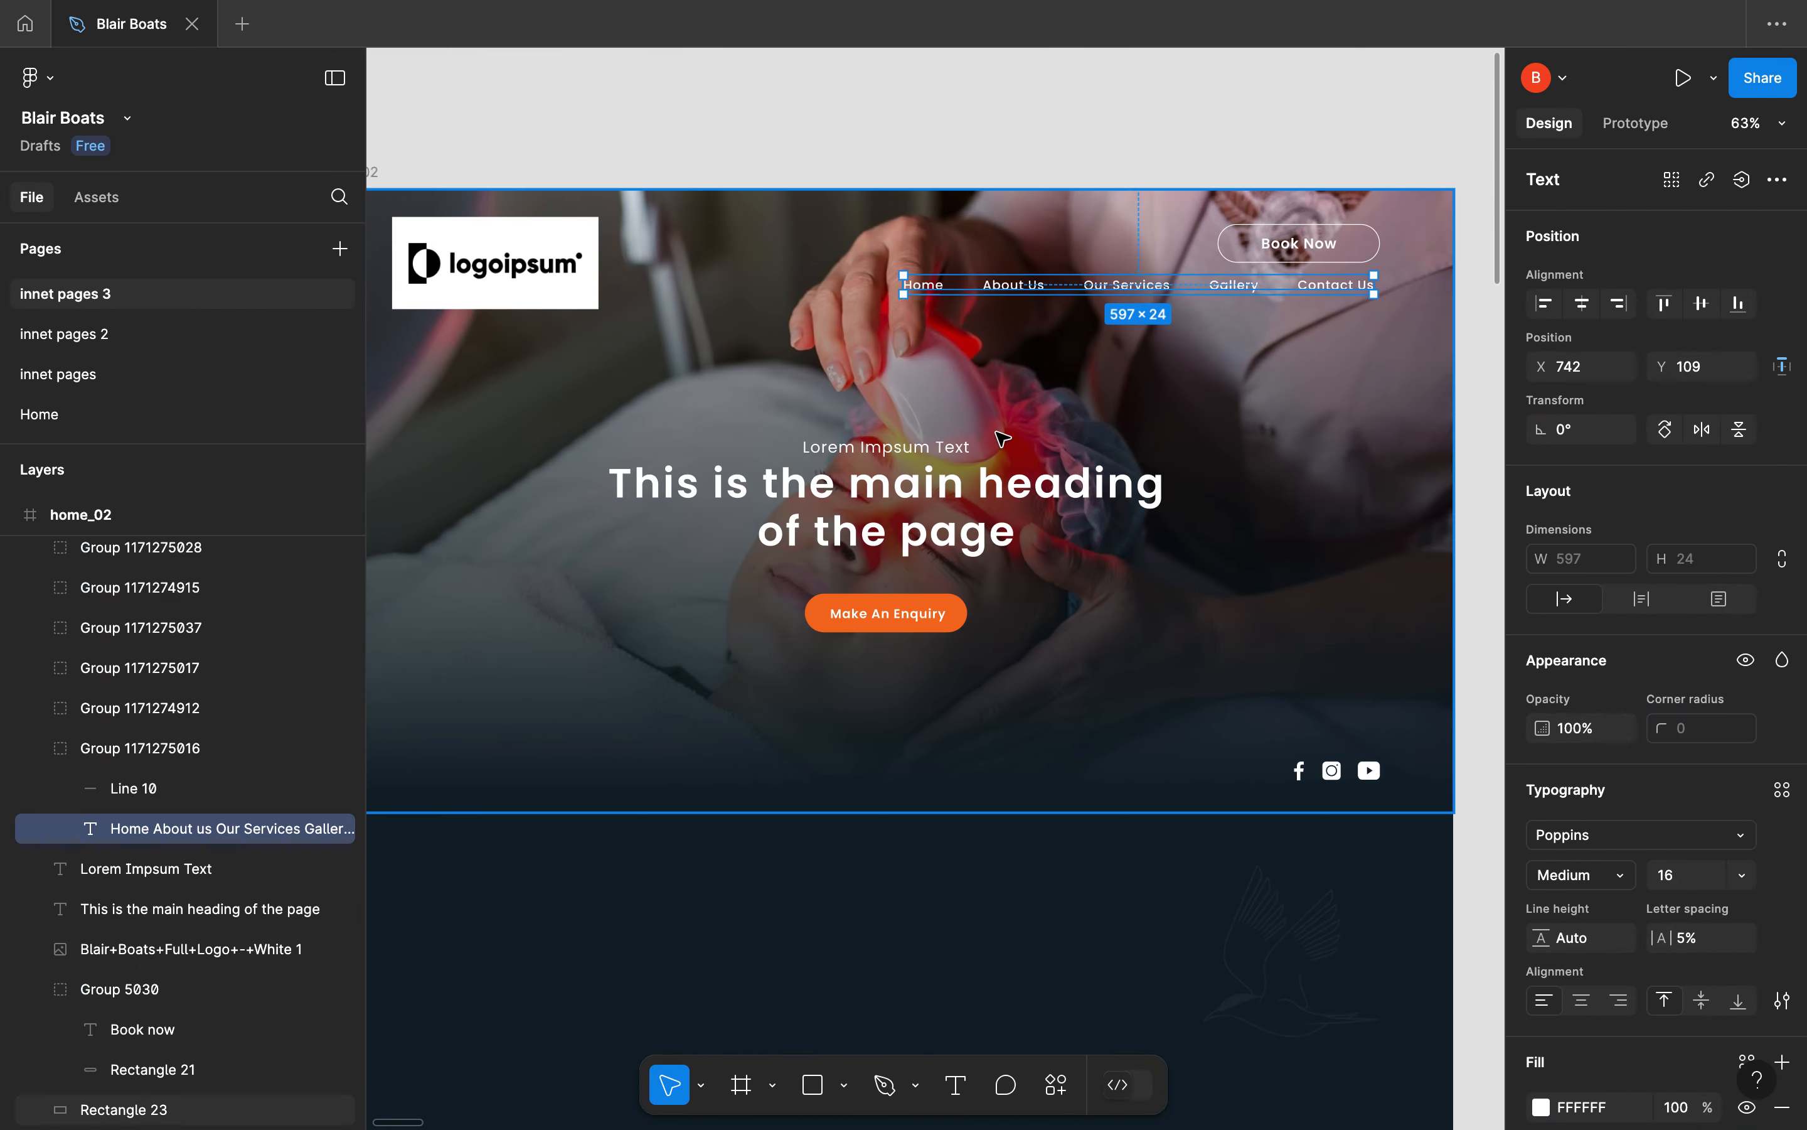
left_click(891, 472)
left_click(885, 448)
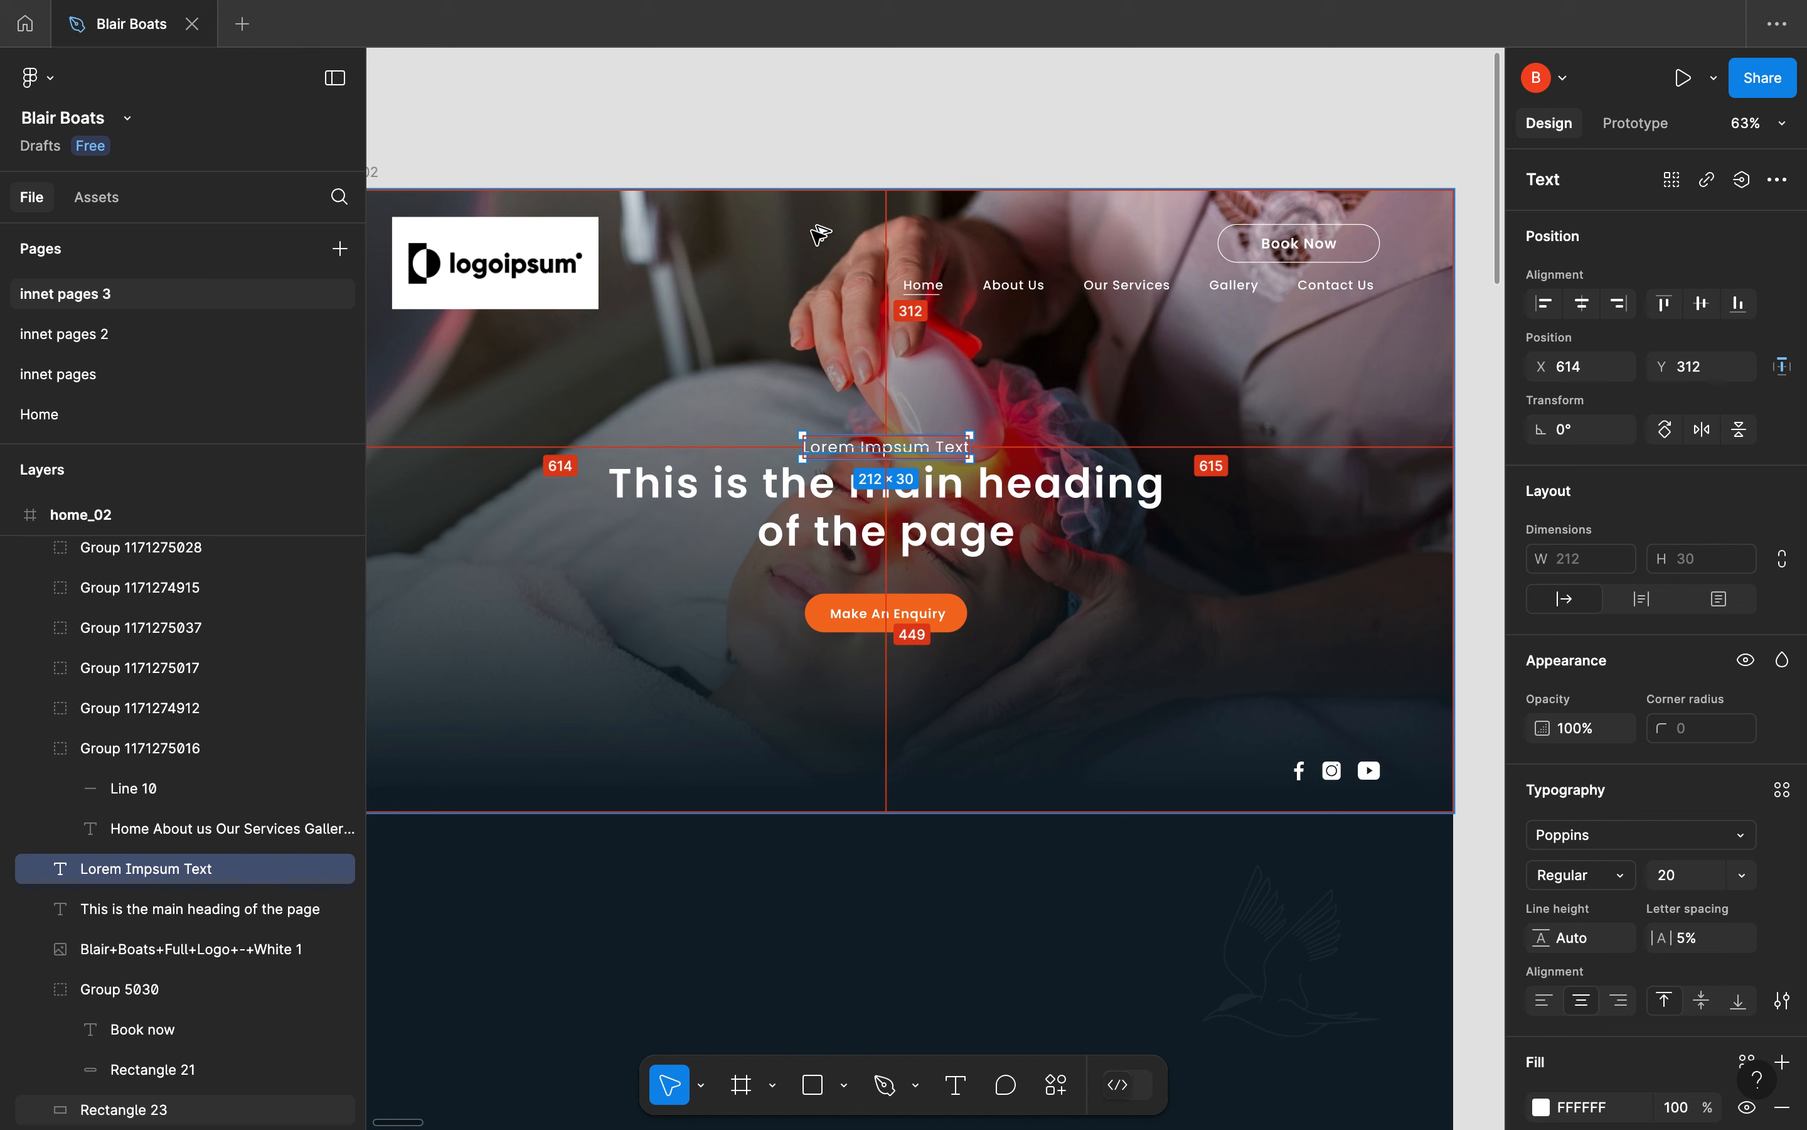
left_click(850, 615)
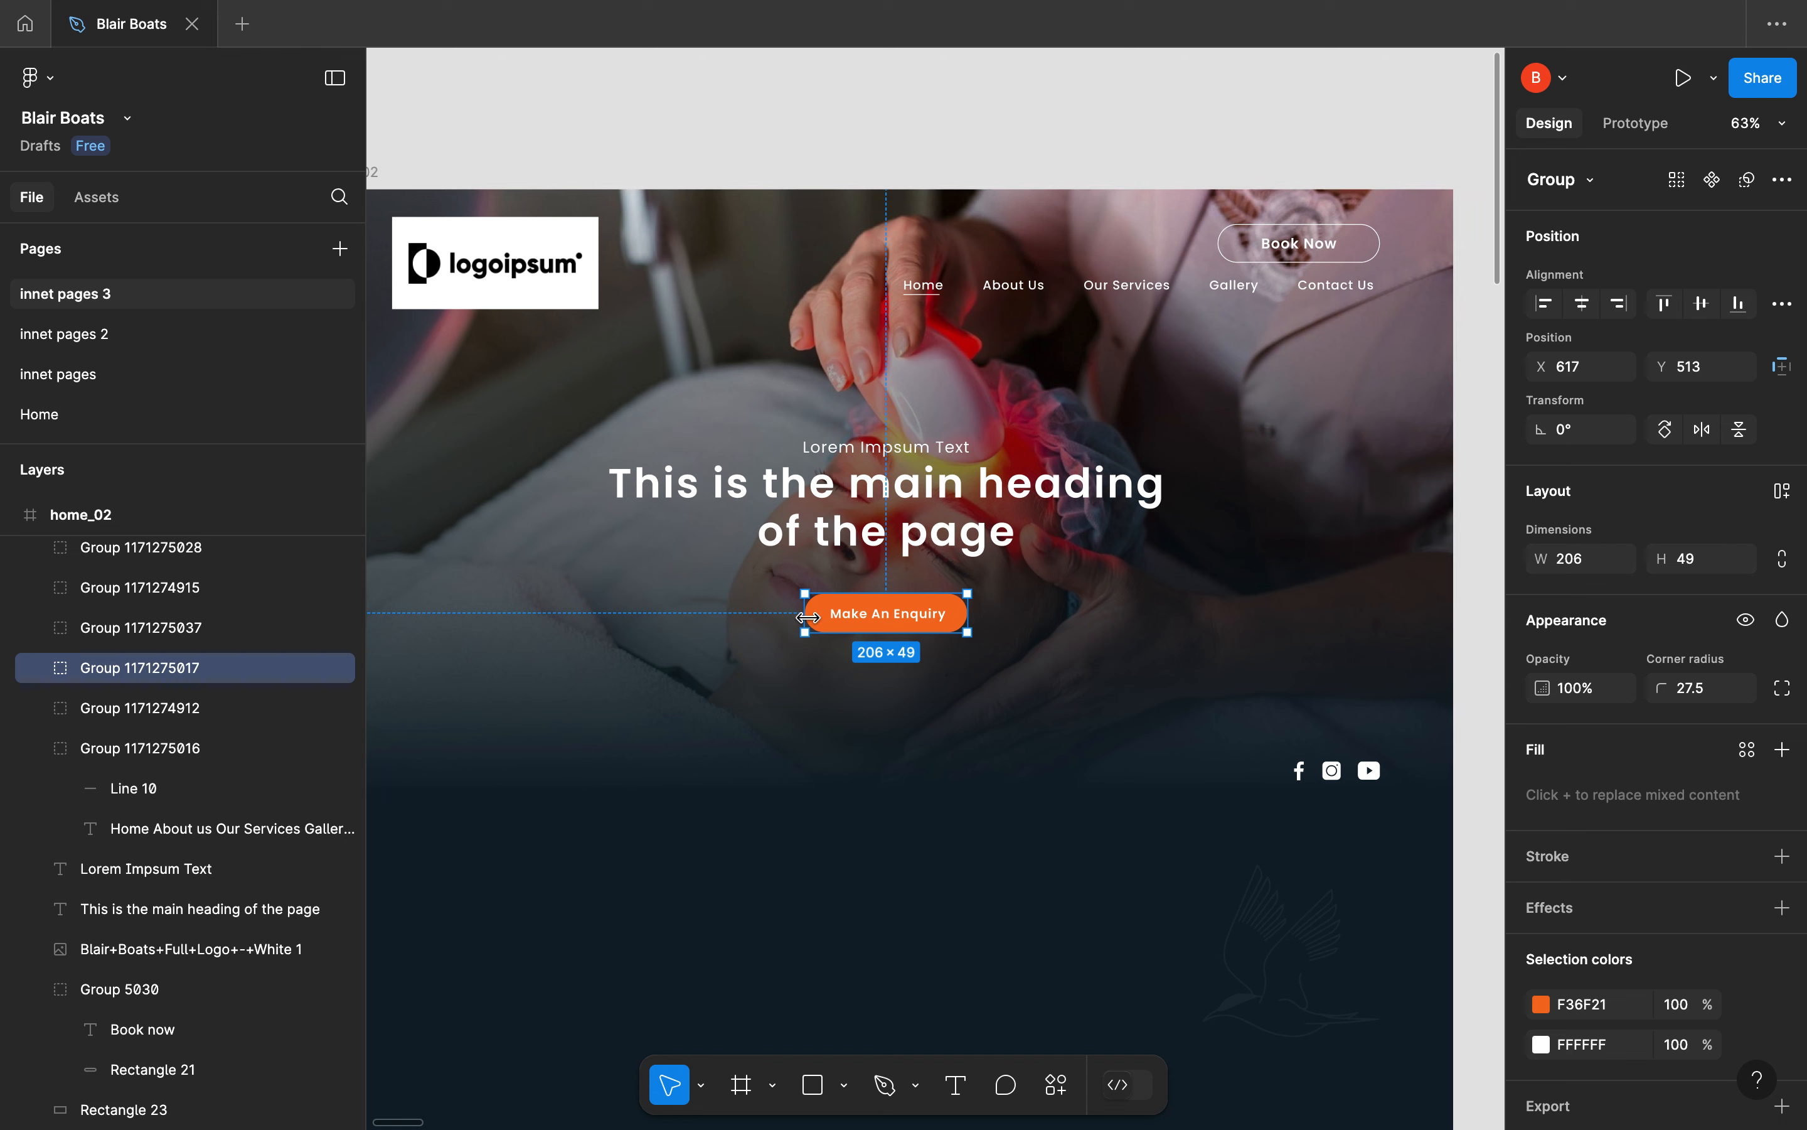
left_click(827, 462)
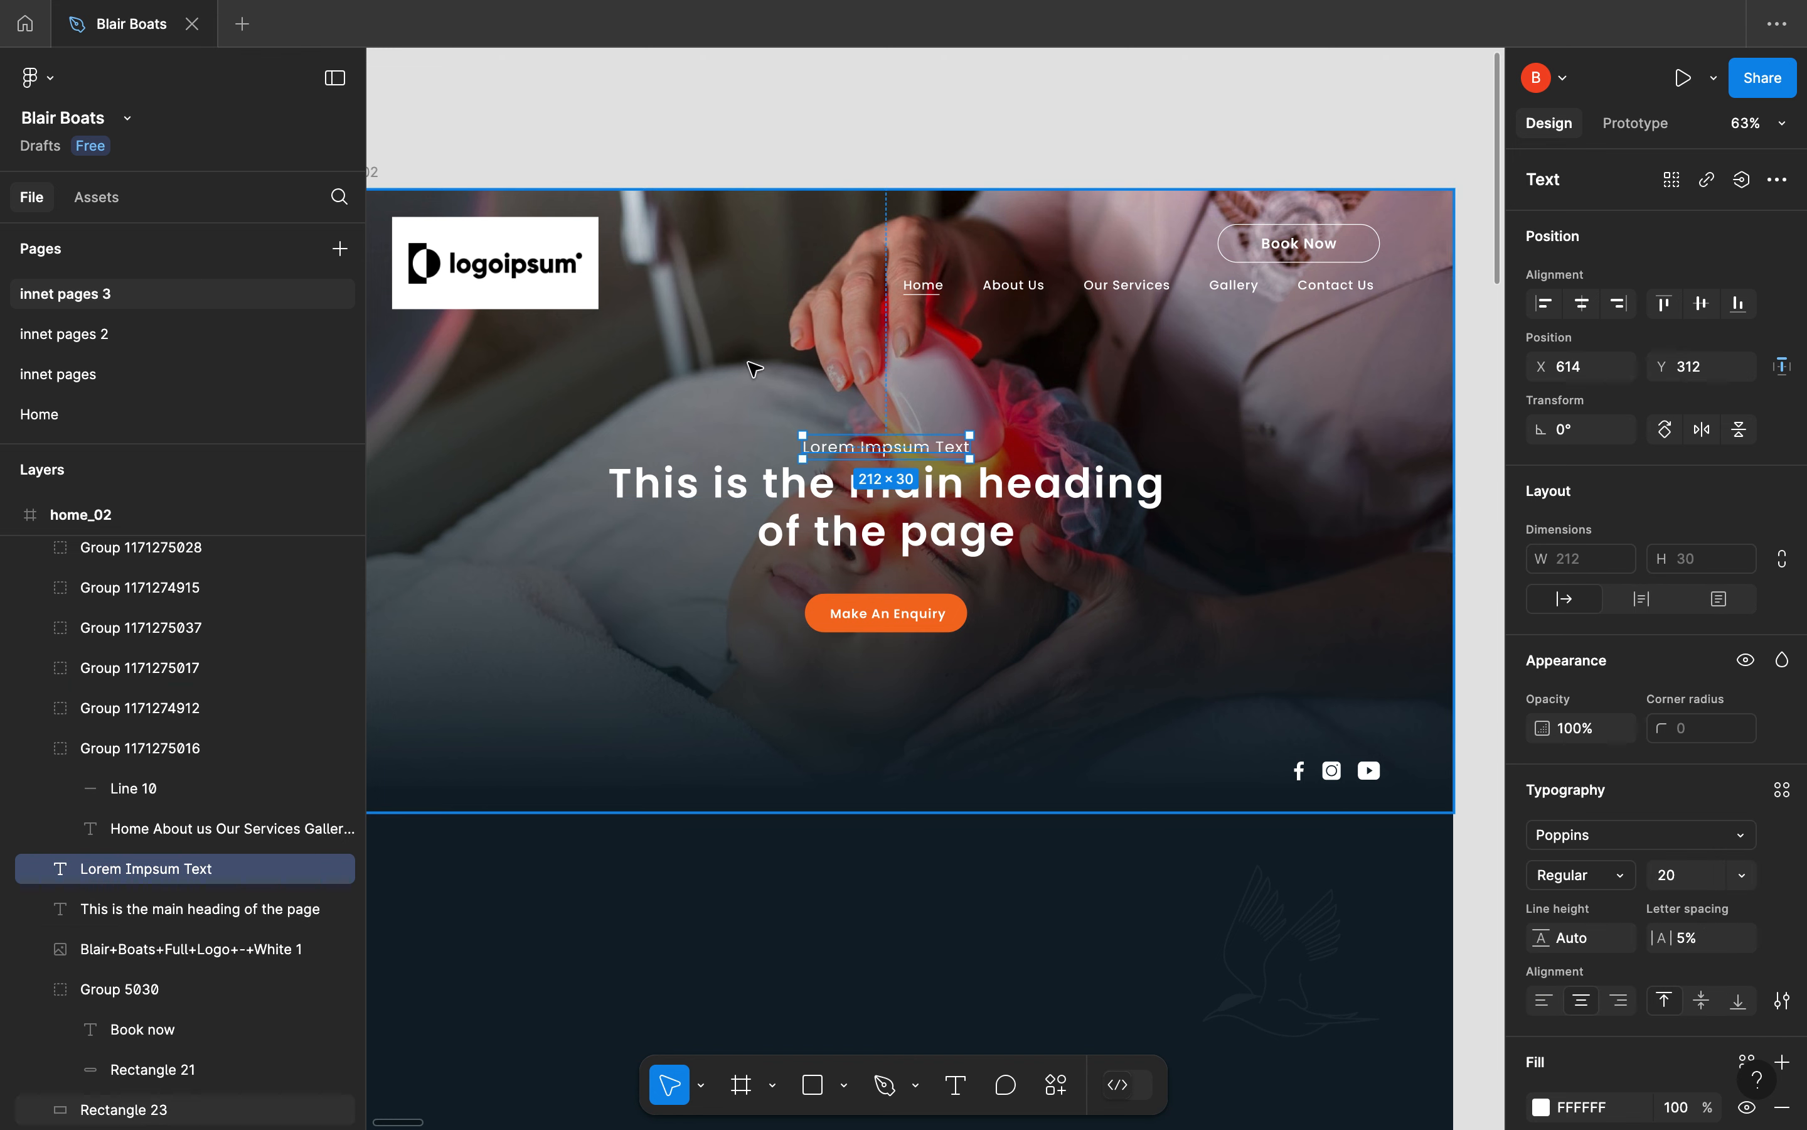
left_click(849, 455)
left_click(876, 446)
key("alt")
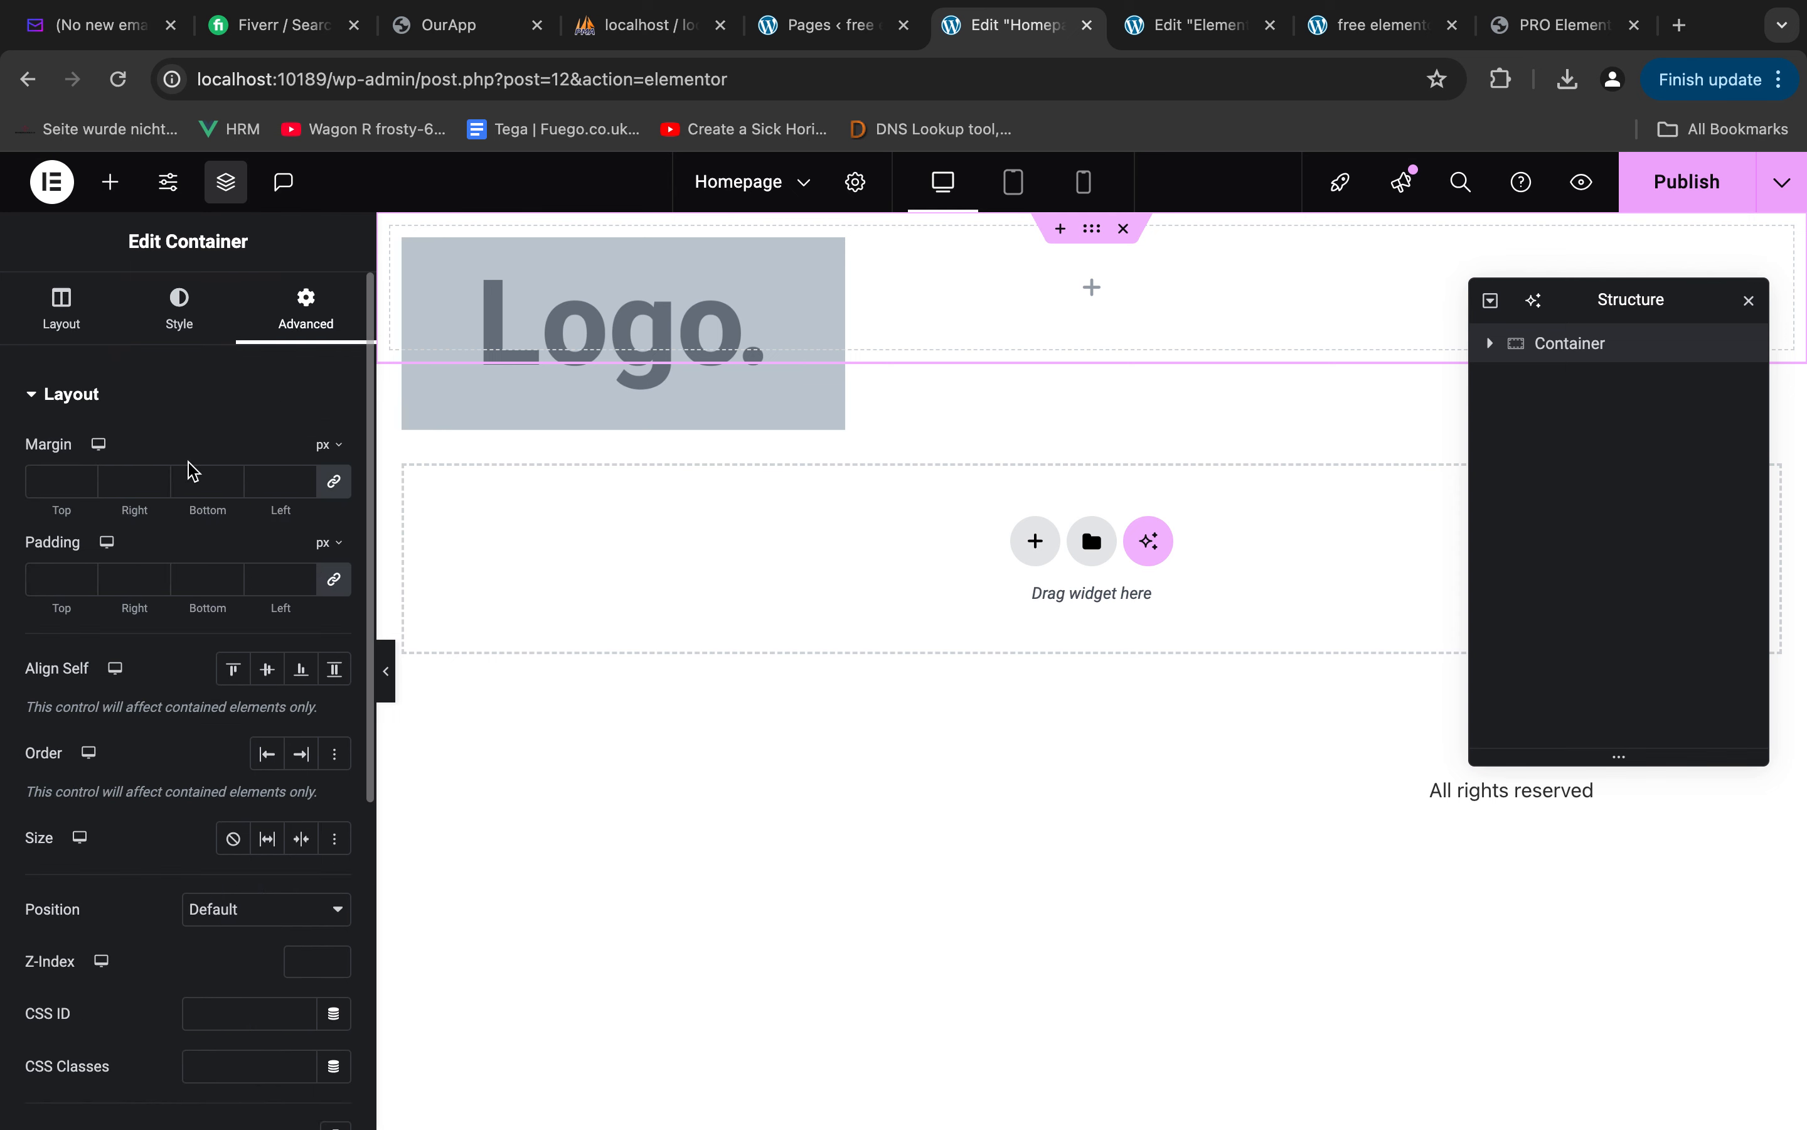
Set the hero container's padding to 312 px top and 41 px bottom, using the text and social icon distances in Figma
left_click(52, 580)
type("312")
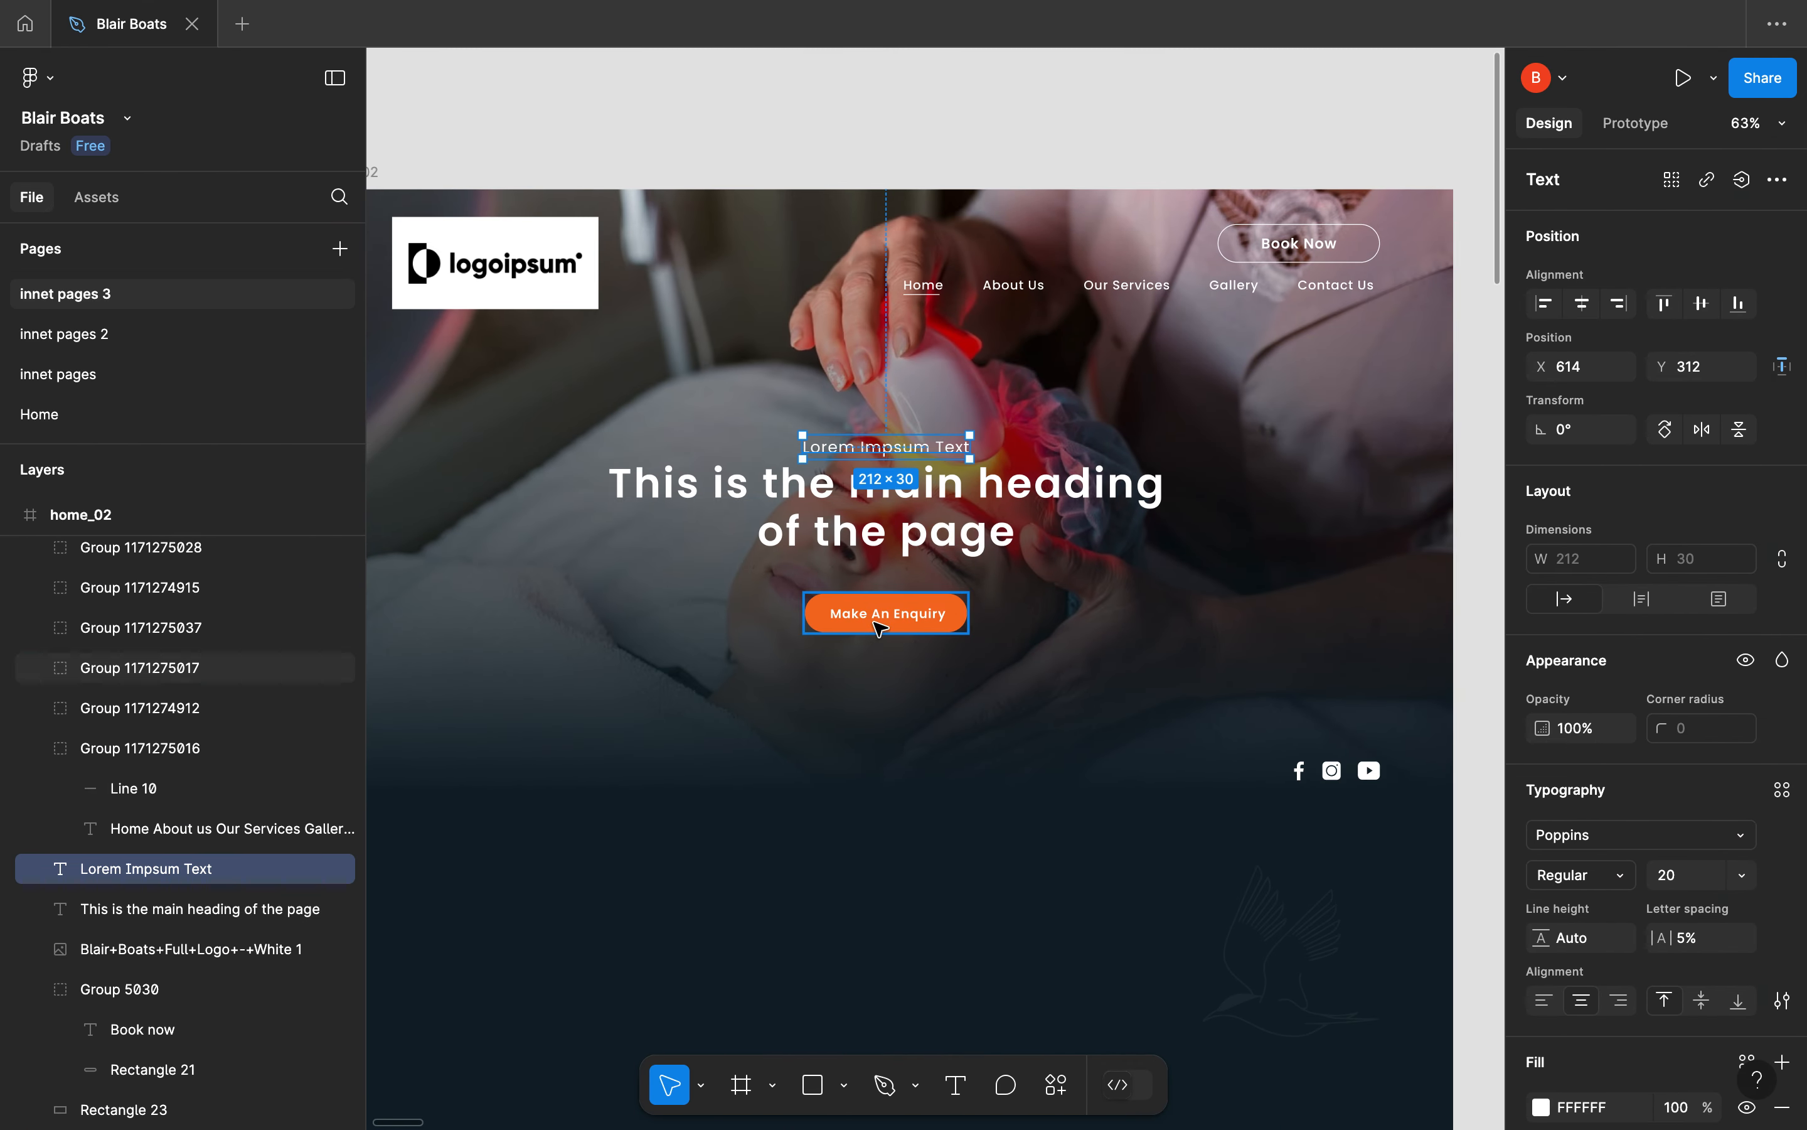
left_click(879, 620)
left_click(1309, 786)
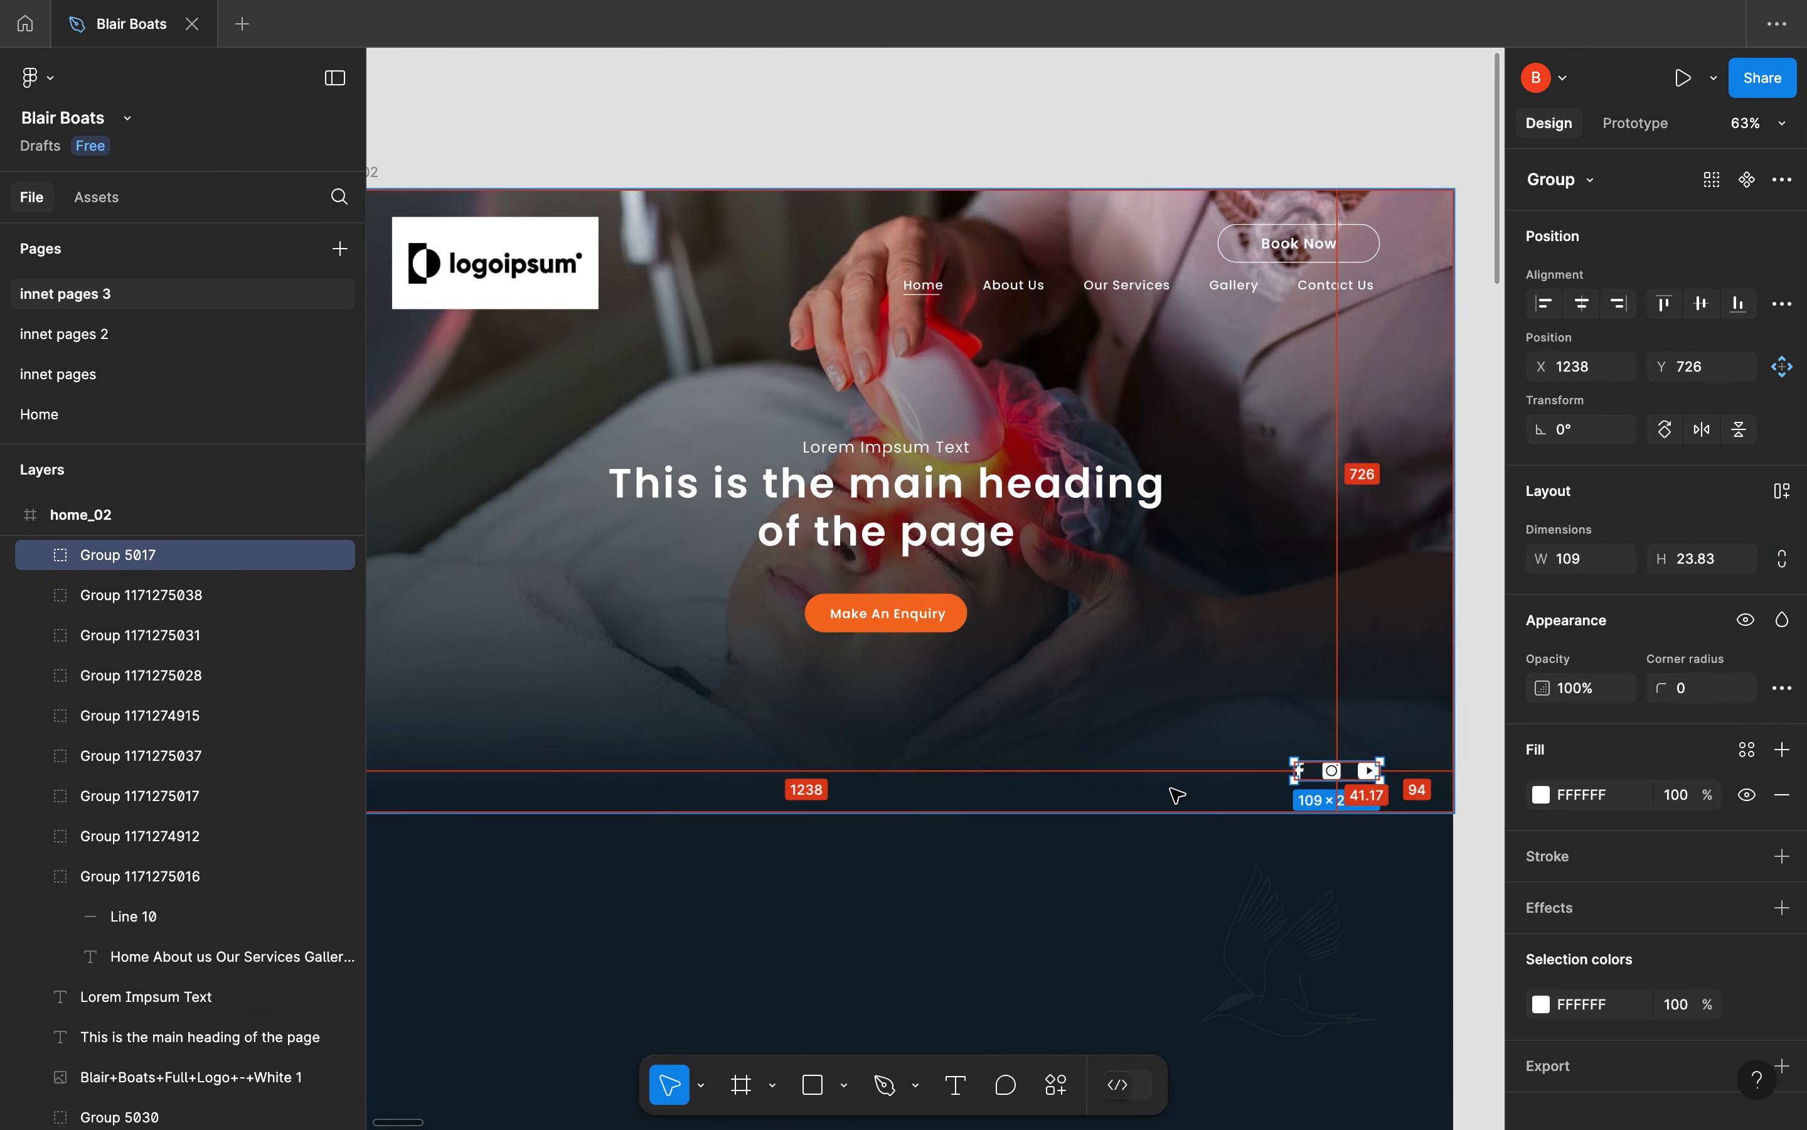
key("ctrl+Left")
key("ctrl+Left")
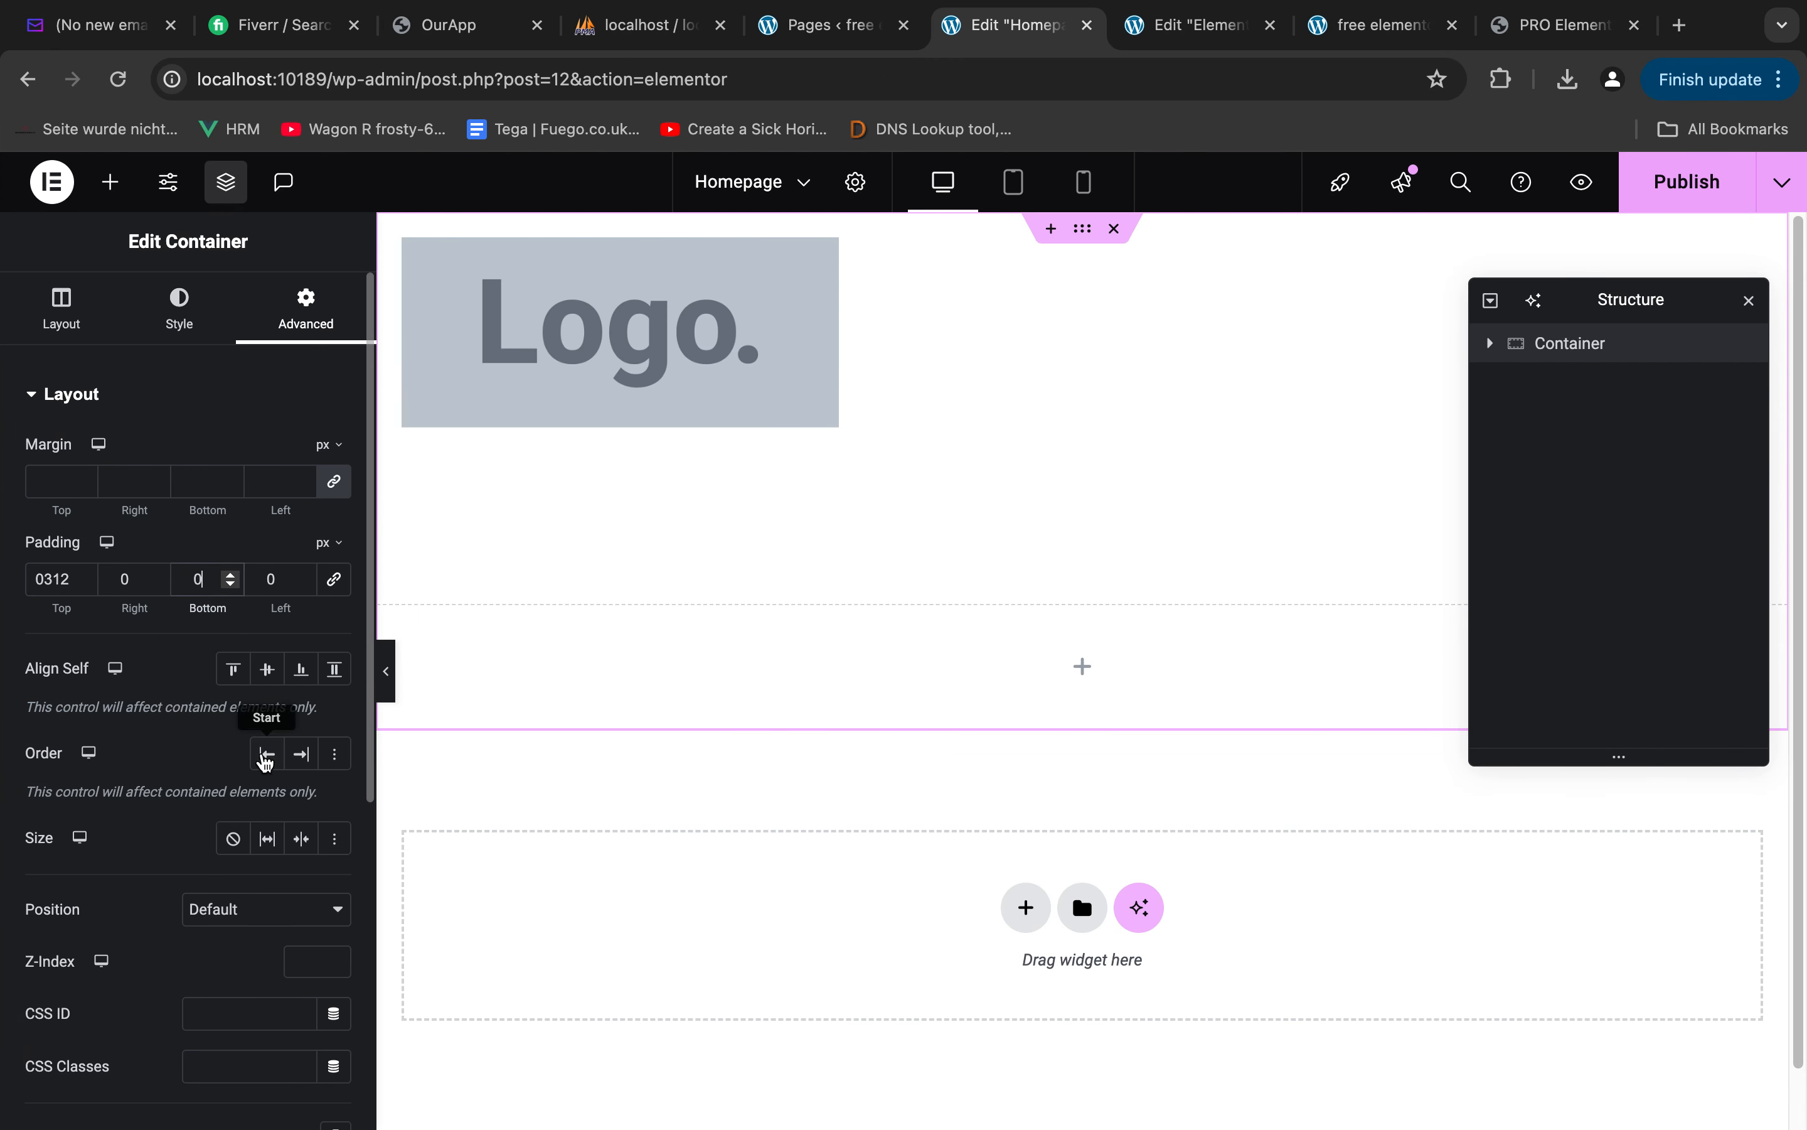
type("41")
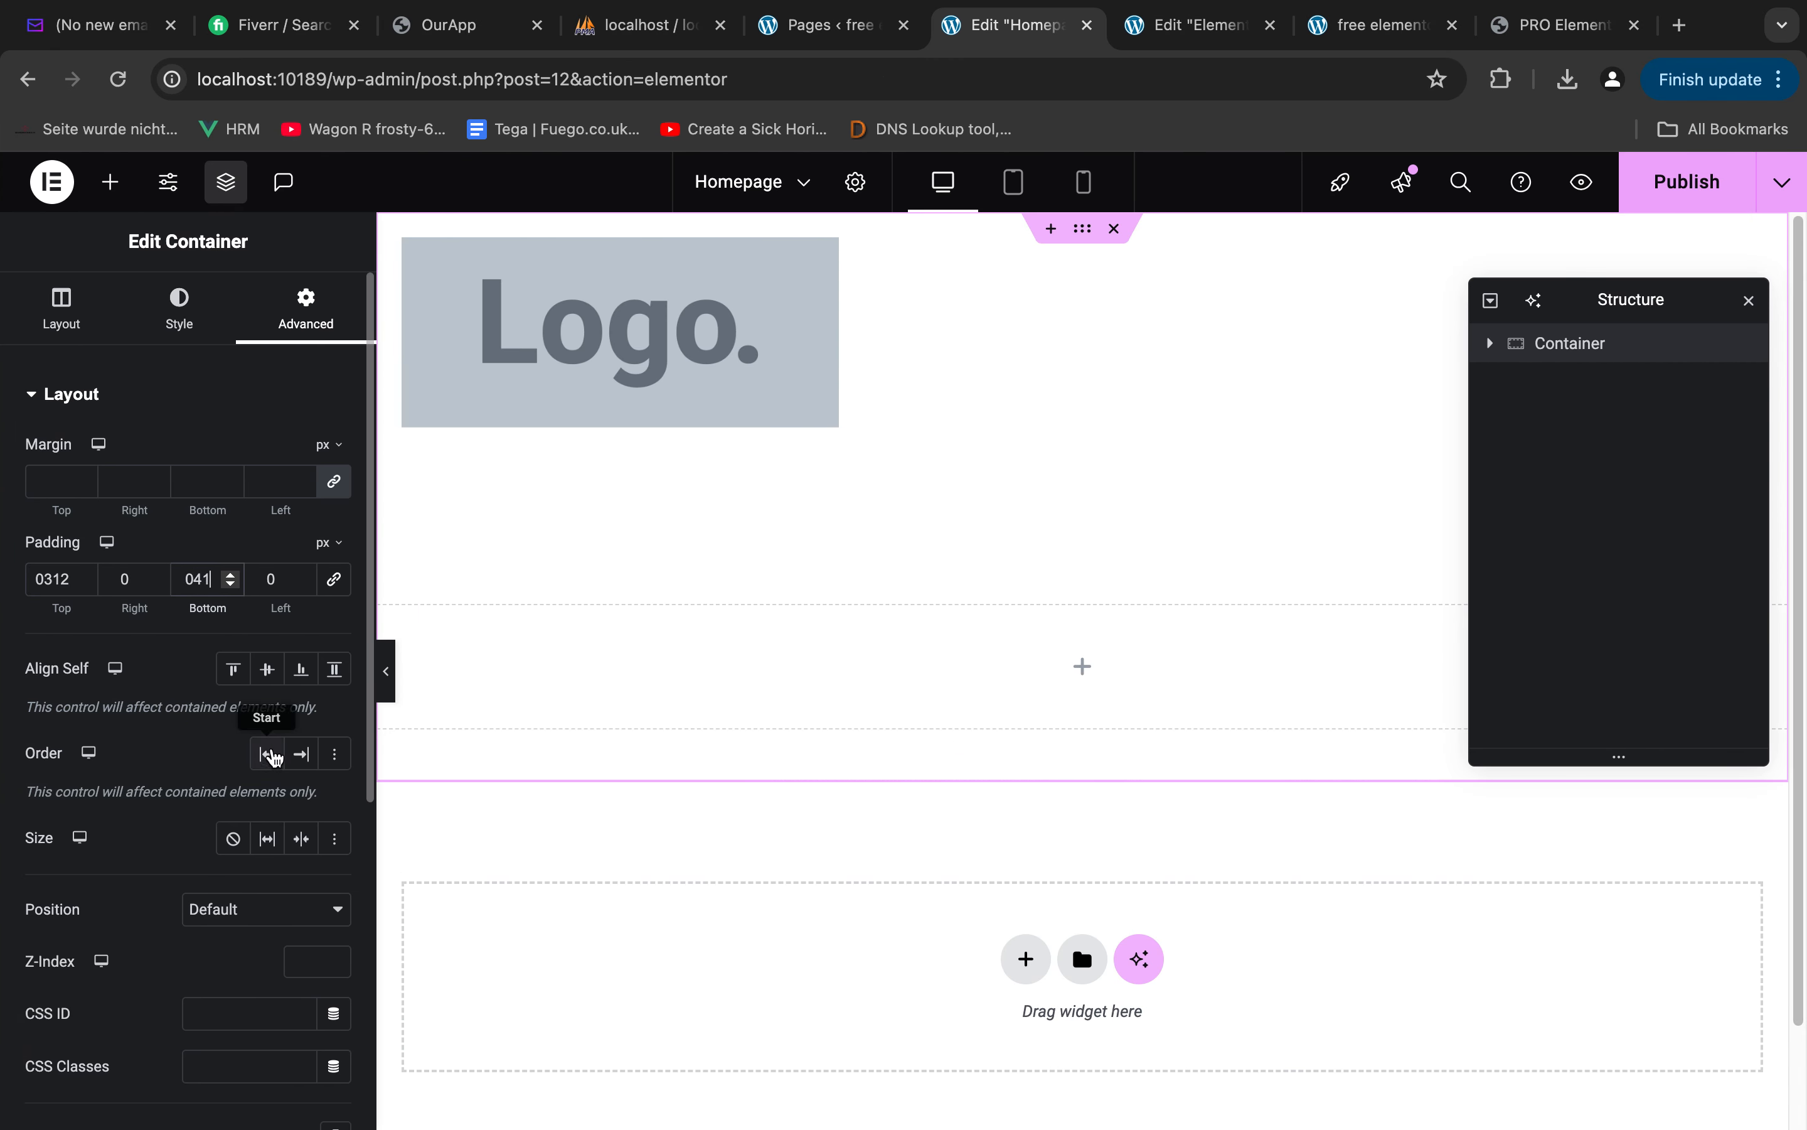
Set the hero container's background type to classic and open the selection of its background image
left_click(232, 384)
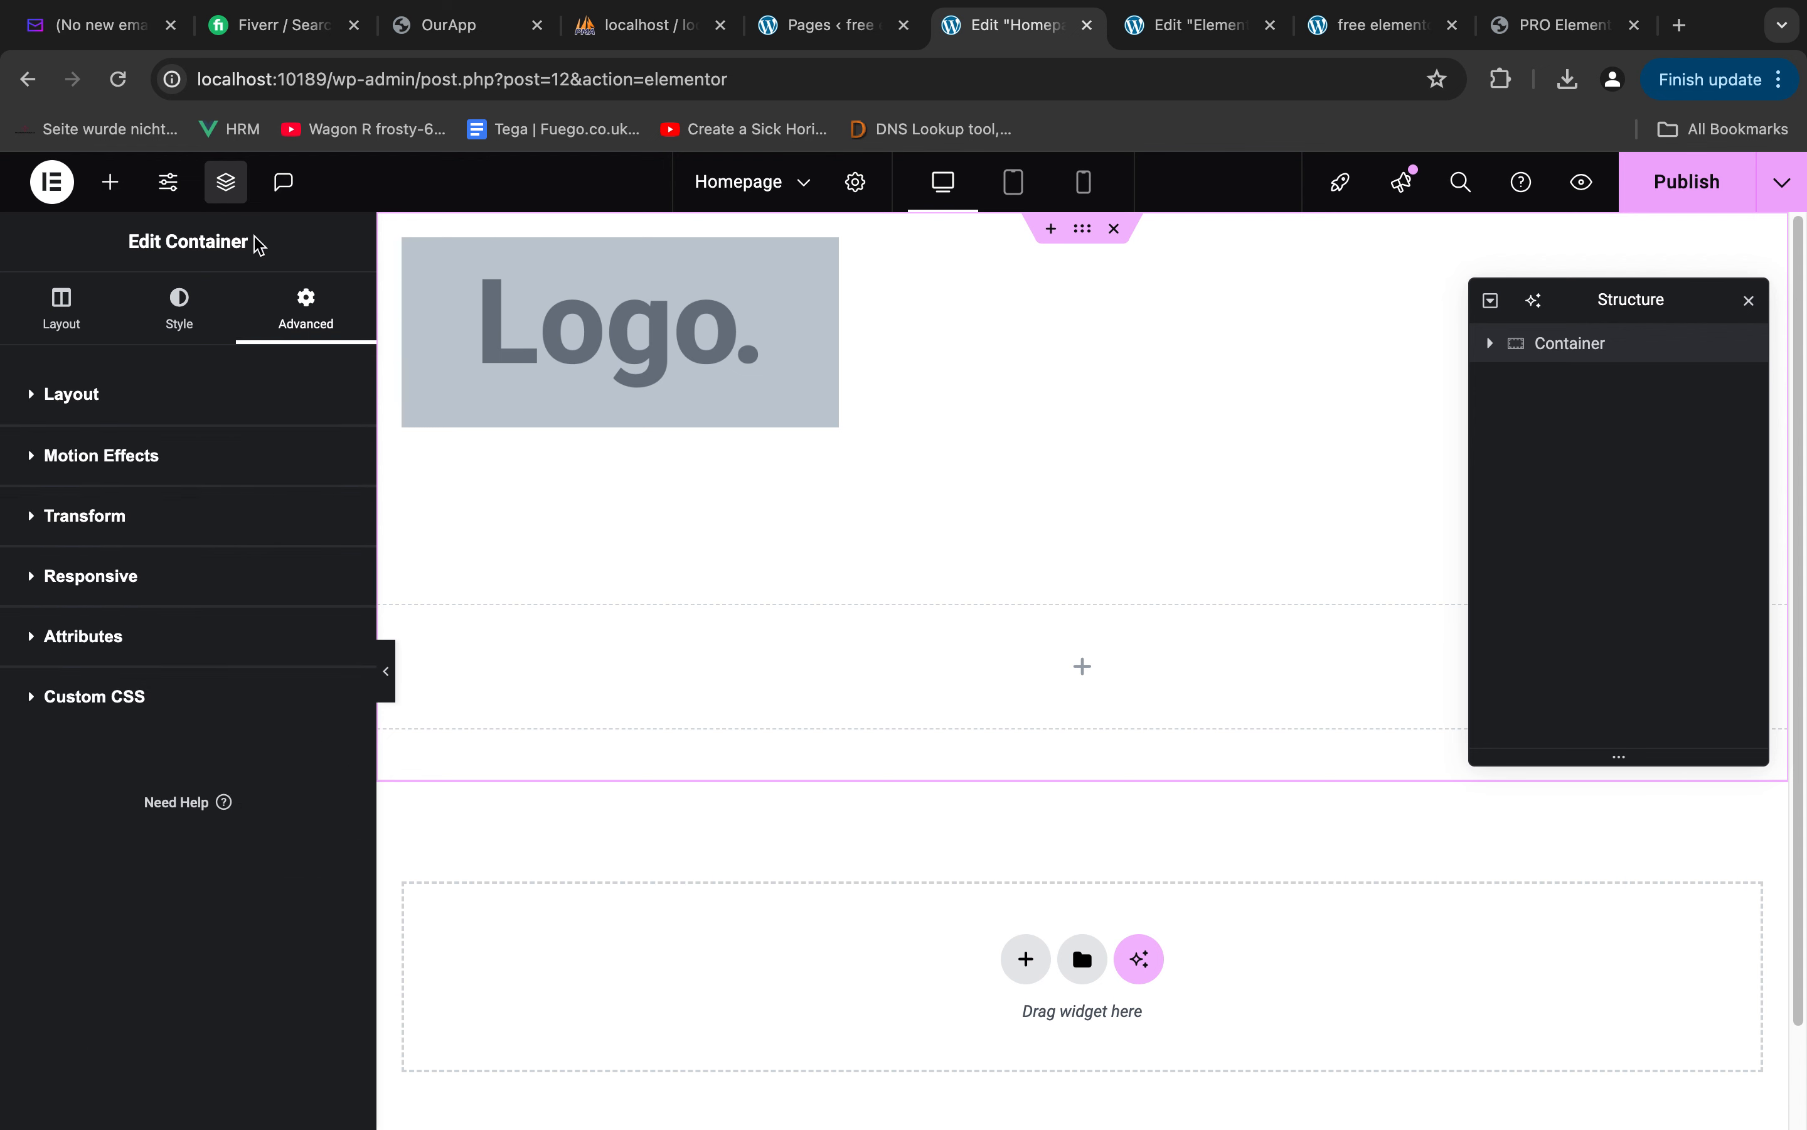
left_click(193, 334)
left_click(233, 507)
left_click(258, 675)
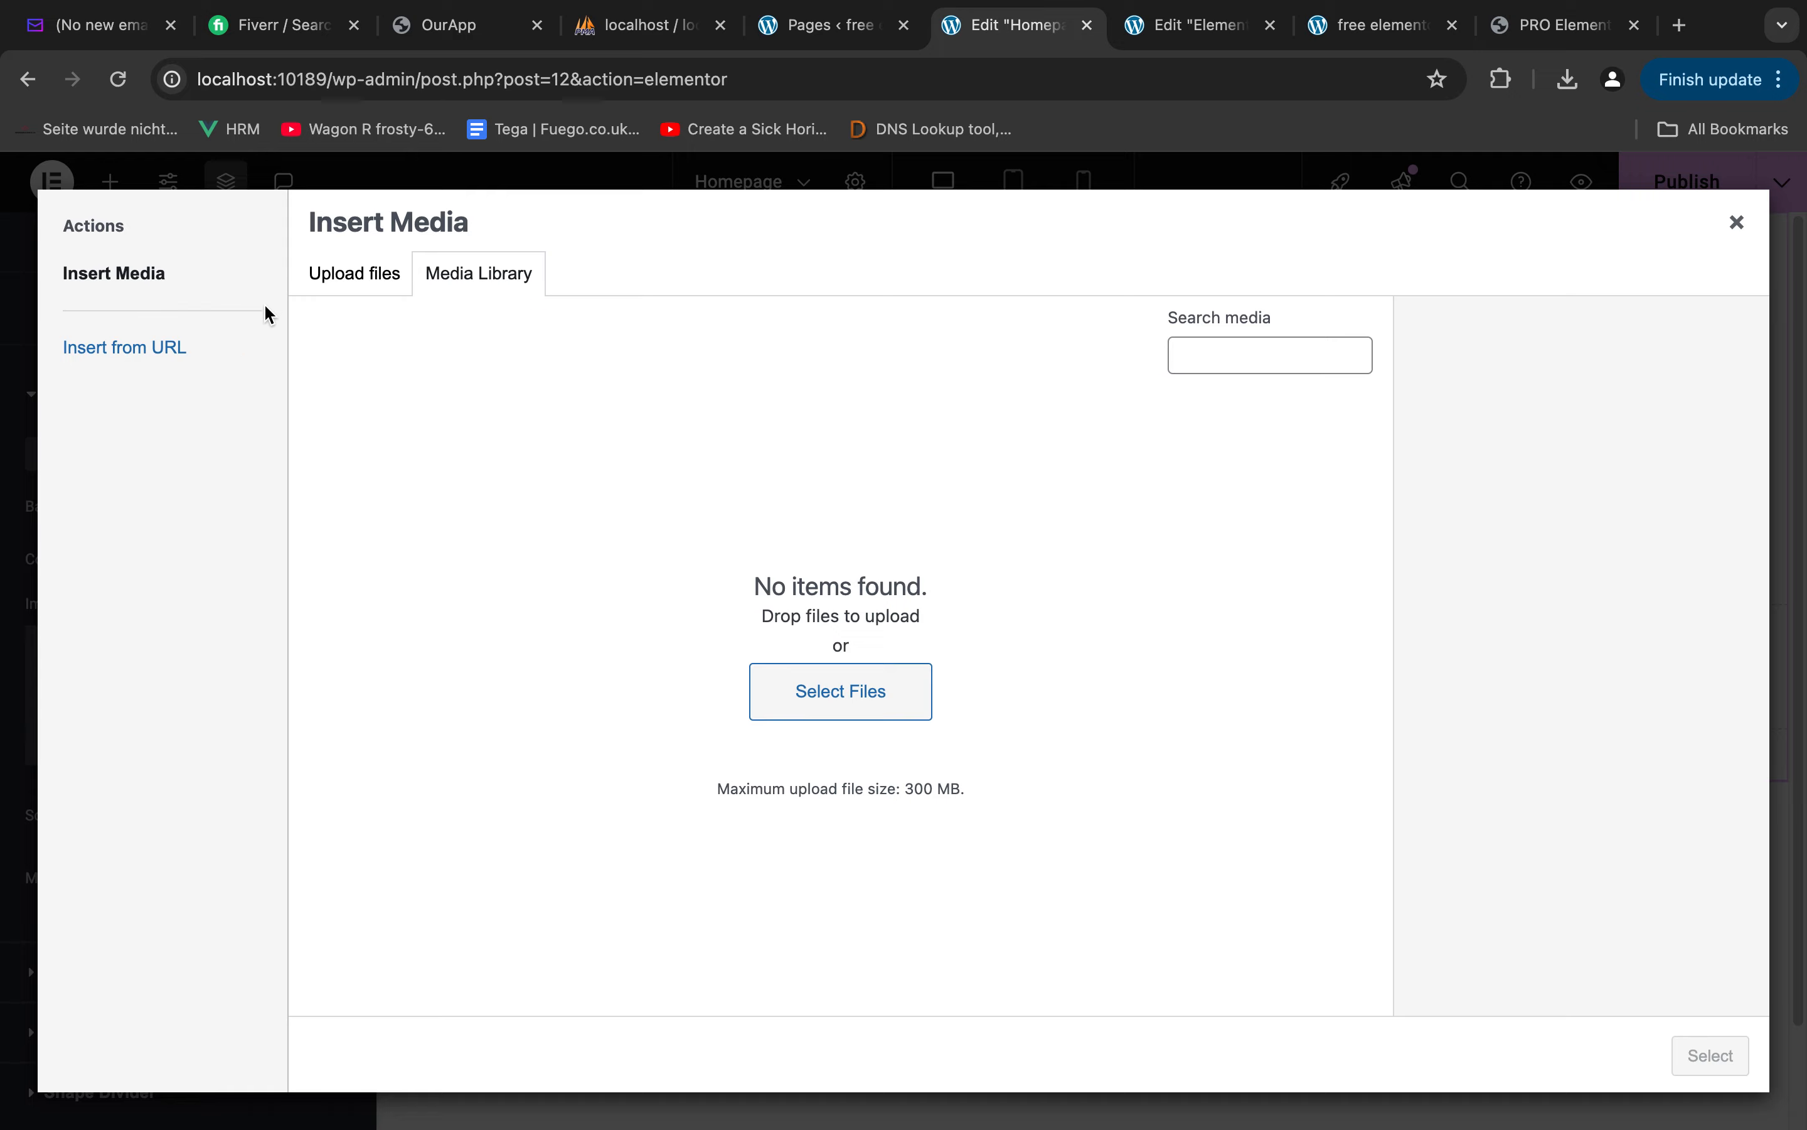
left_click(343, 275)
left_click(1003, 637)
left_click(1030, 636)
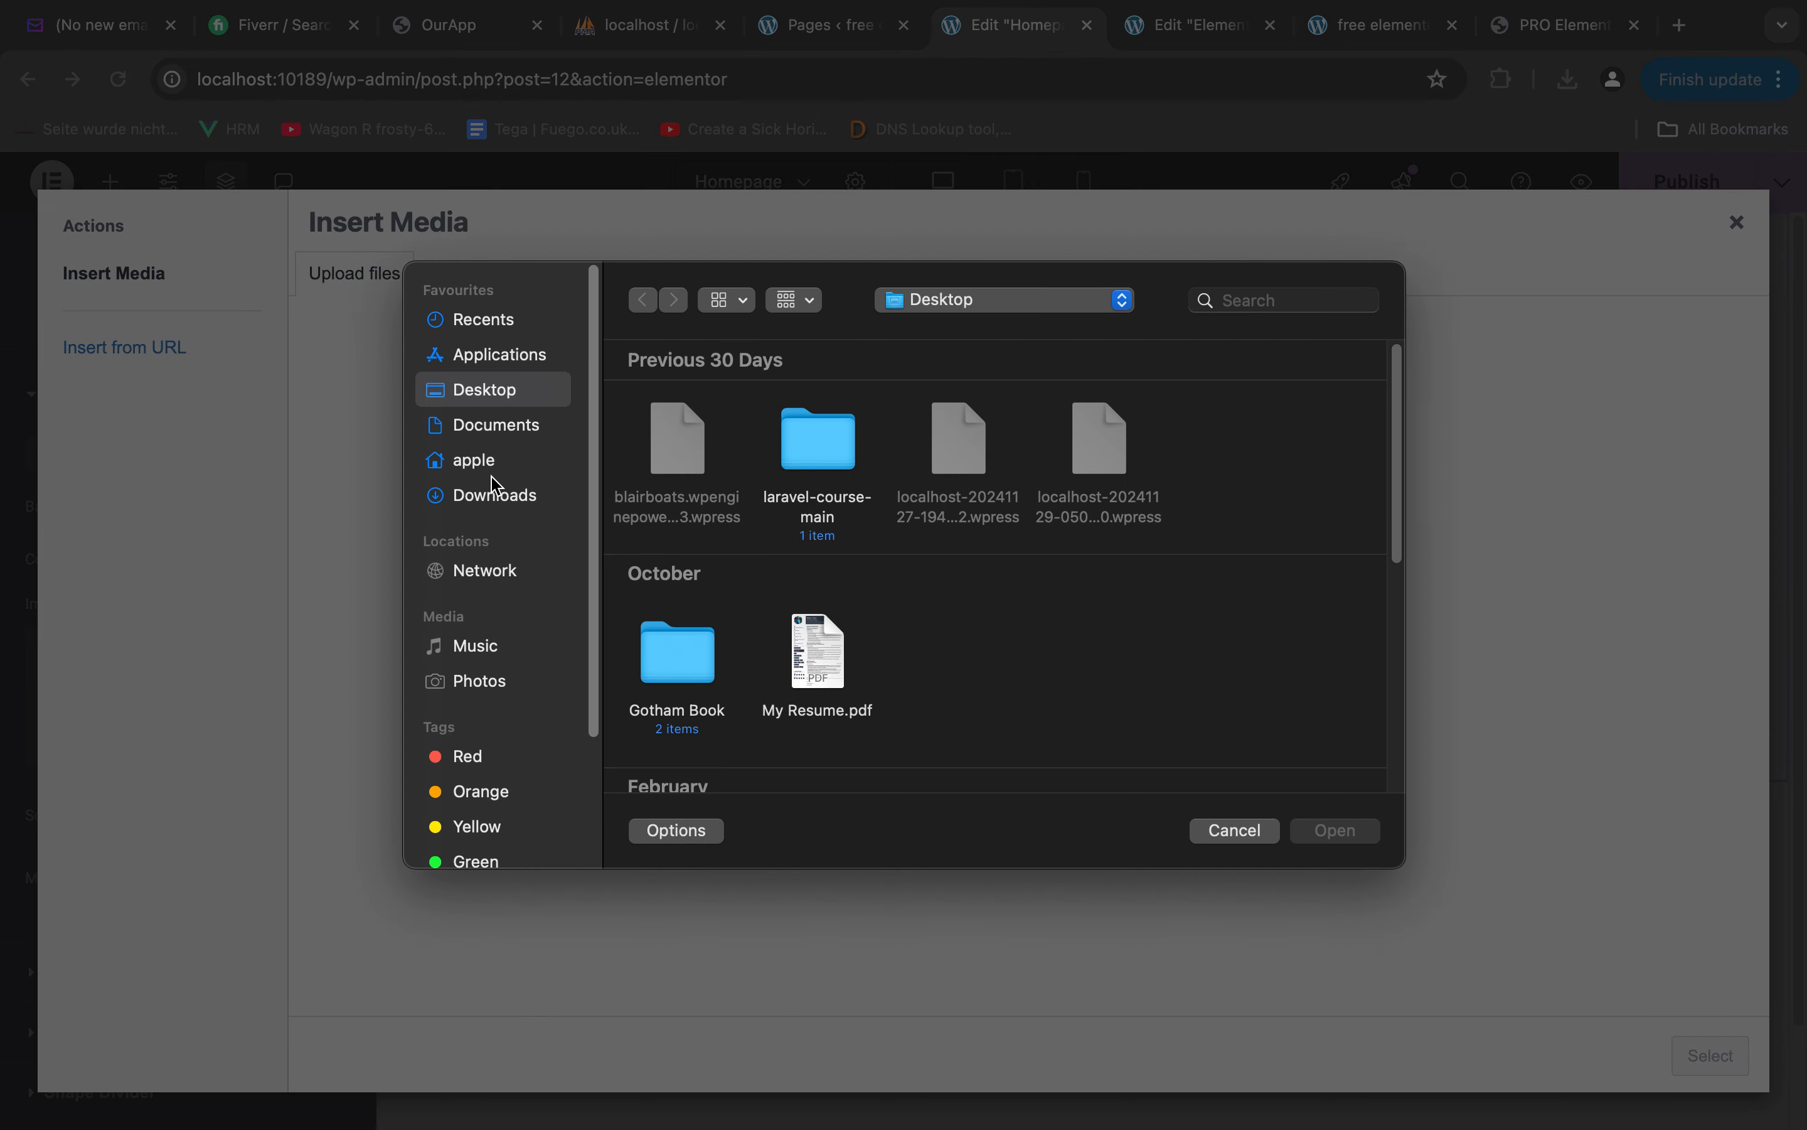
left_click(495, 493)
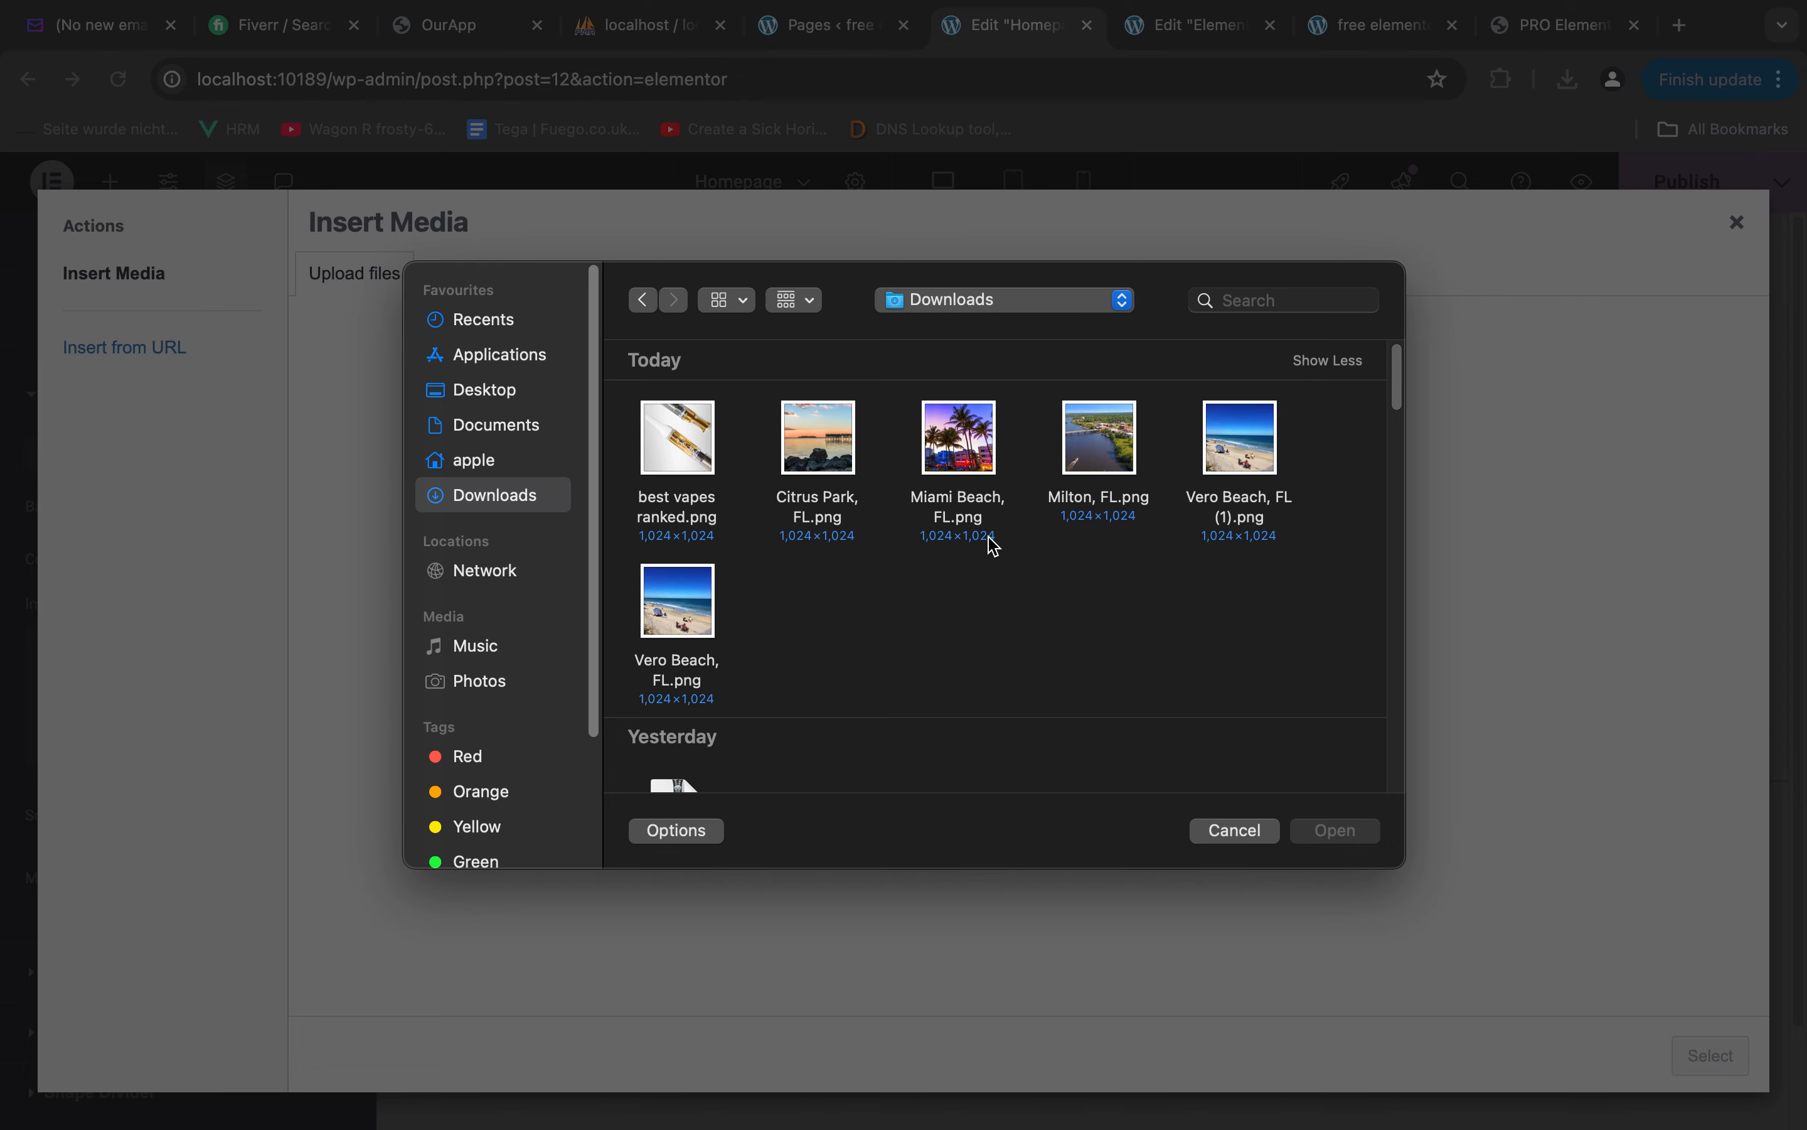
scroll(1000, 590, "down", 10)
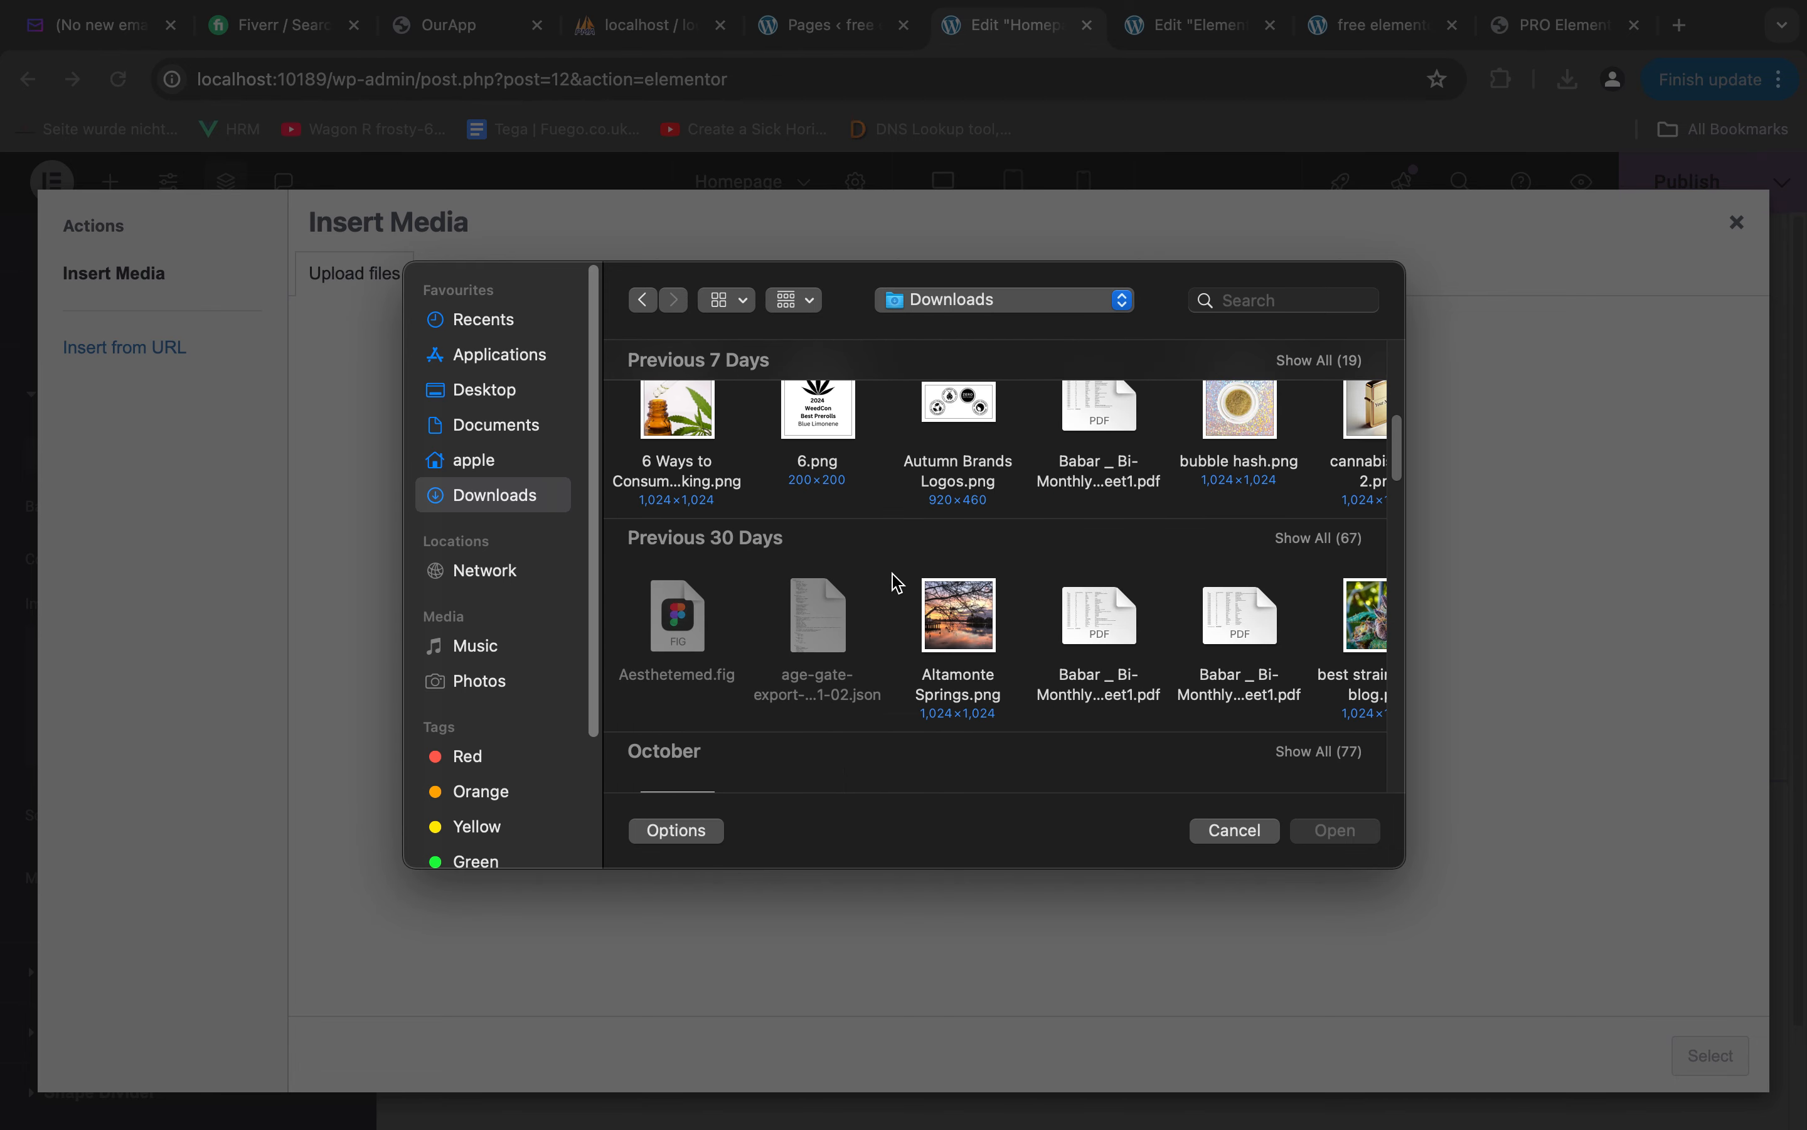
scroll(728, 559, "up", 10)
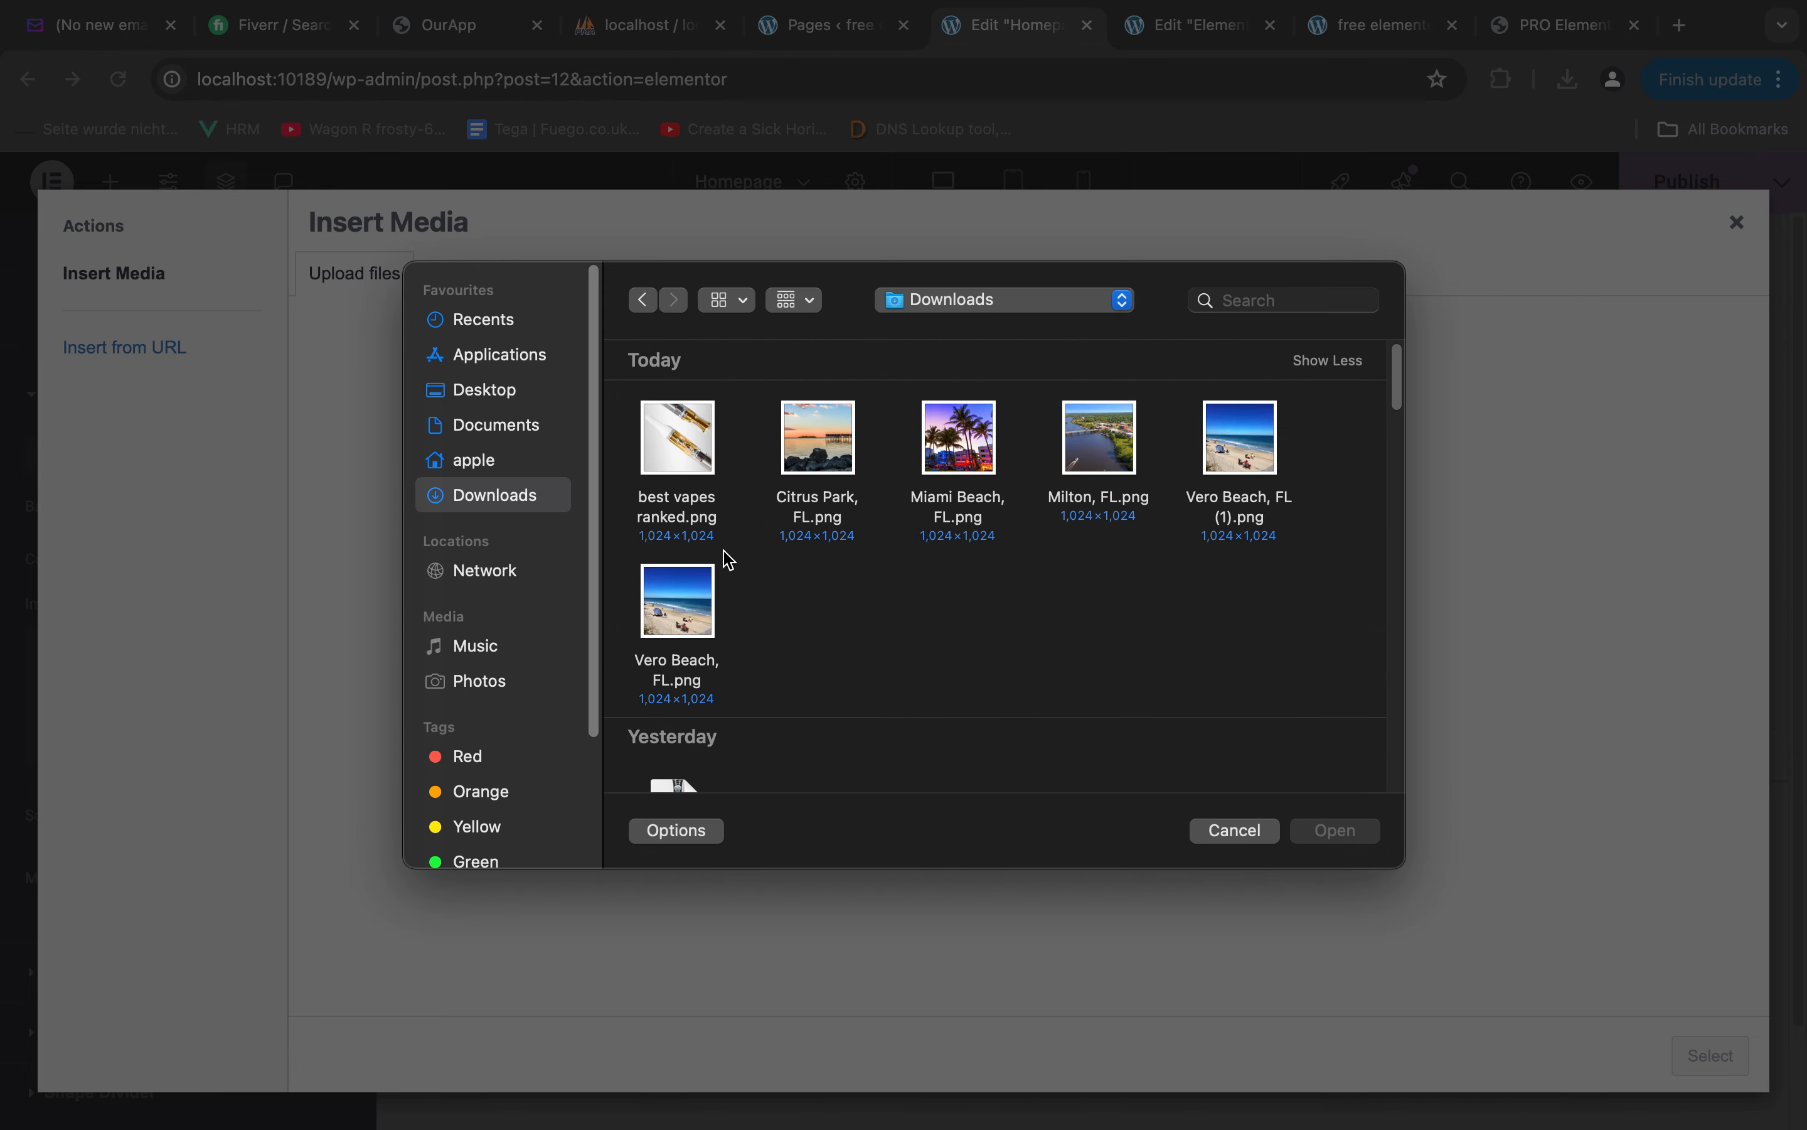
left_click(503, 401)
scroll(960, 609, "down", 3)
scroll(960, 609, "up", 3)
scroll(971, 609, "down", 5)
scroll(979, 611, "up", 5)
left_click(1234, 831)
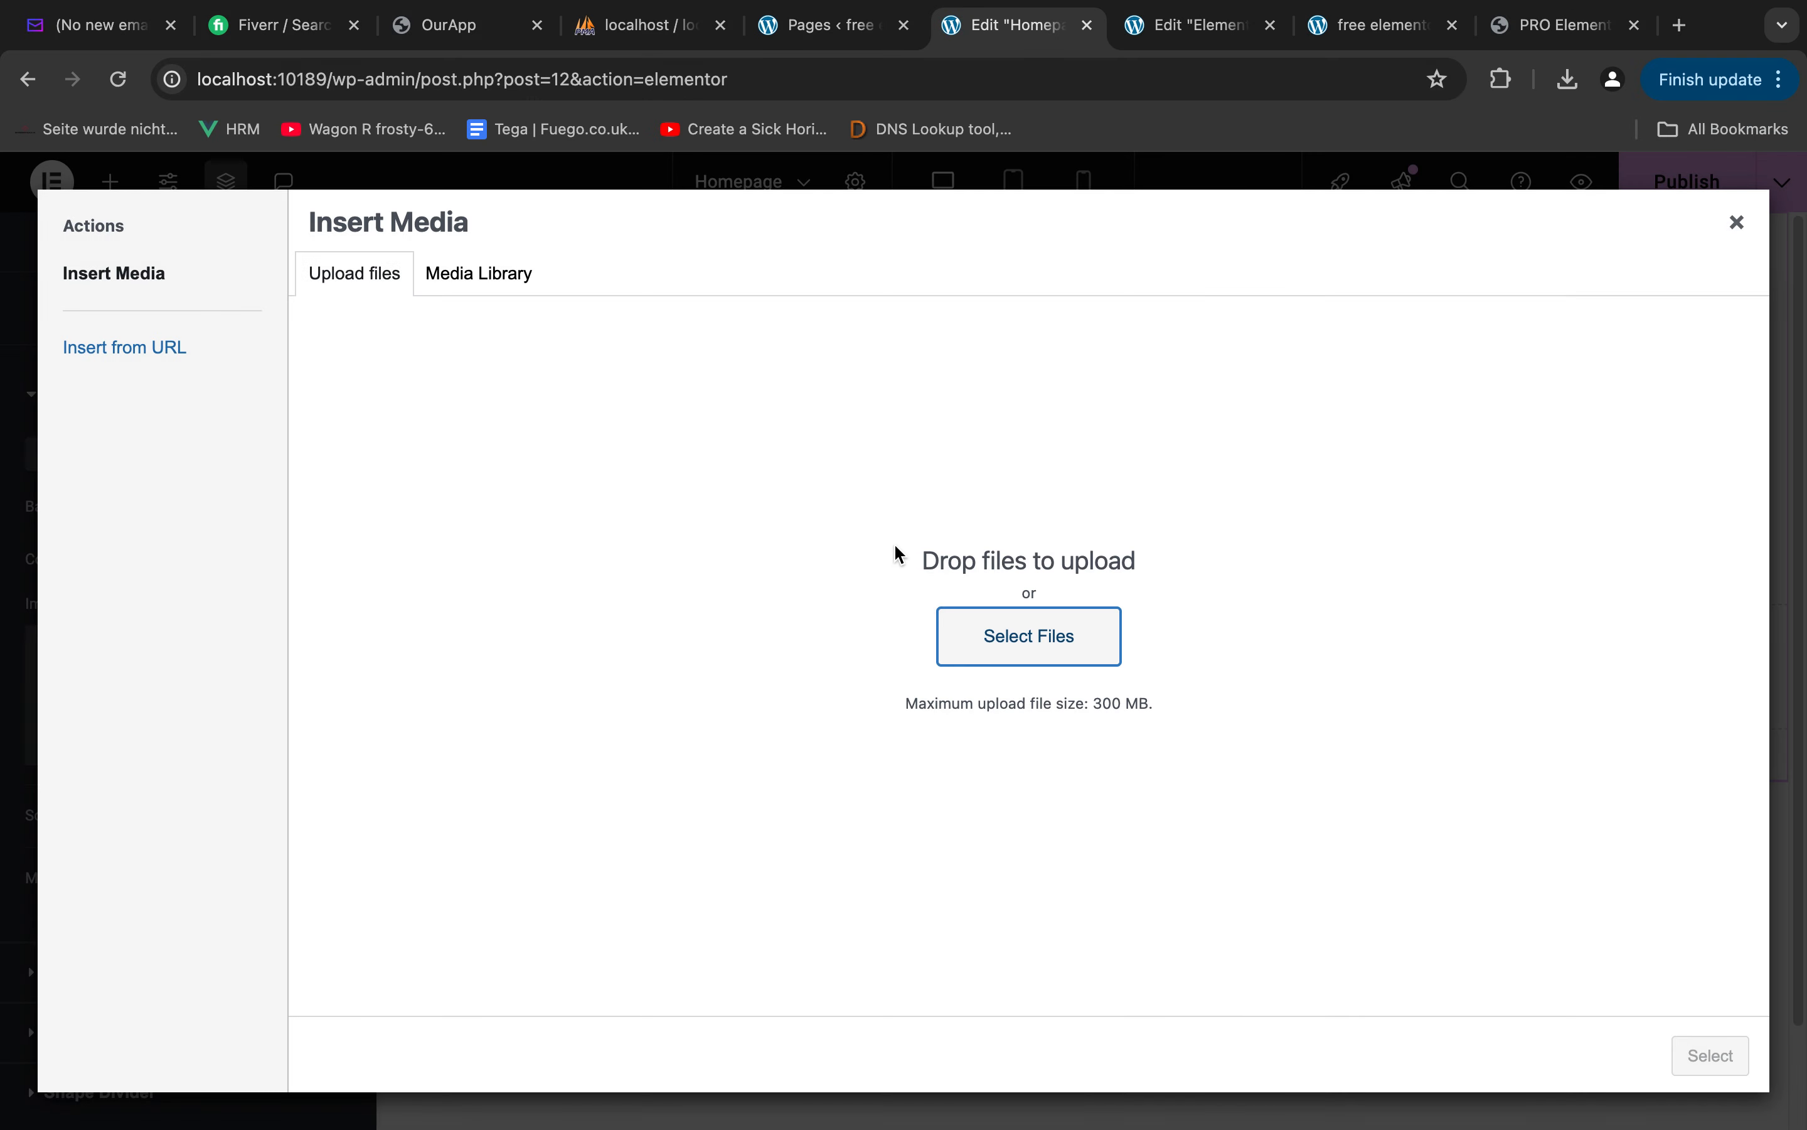
Switch to Figma, move the gradient overlay down off the hero photo, and select the photo with its export preview expanded
key("ctrl+Left")
left_click(661, 388)
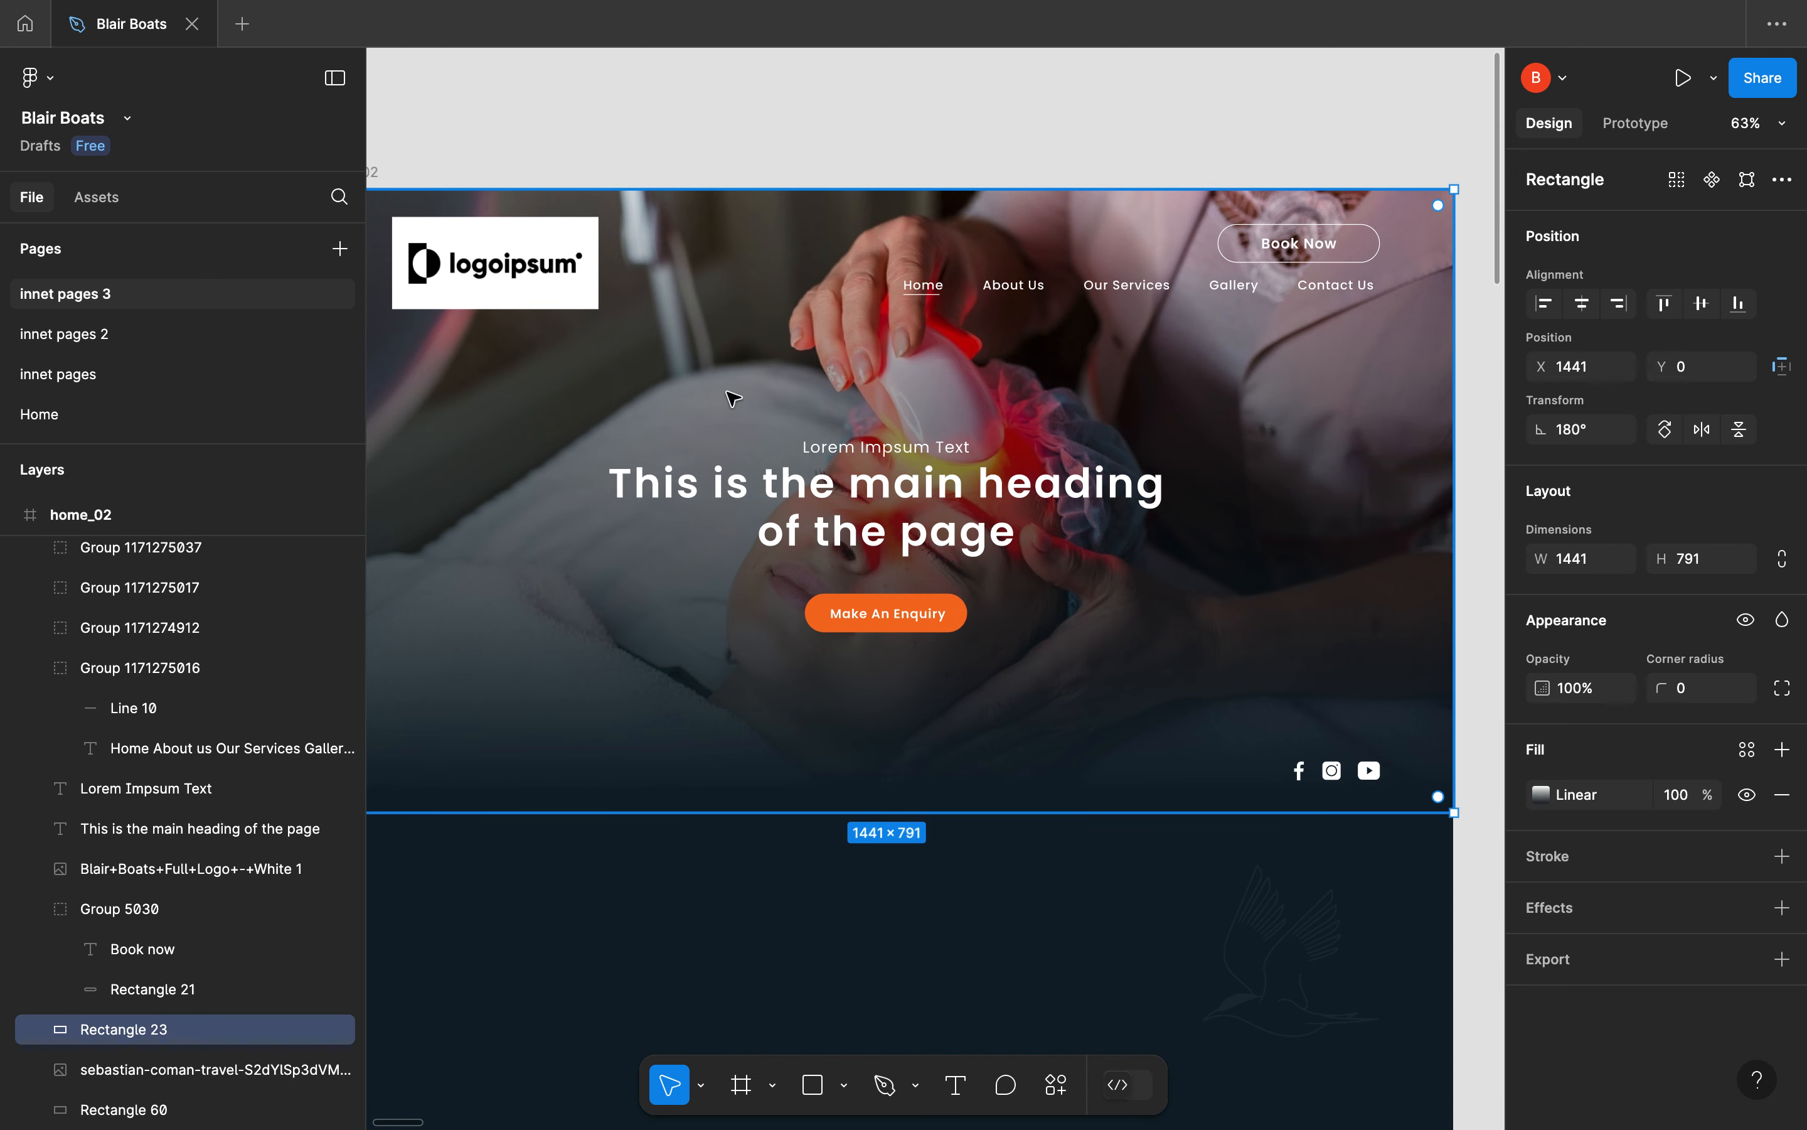
left_click_drag(731, 395, 736, 730)
left_click(770, 419)
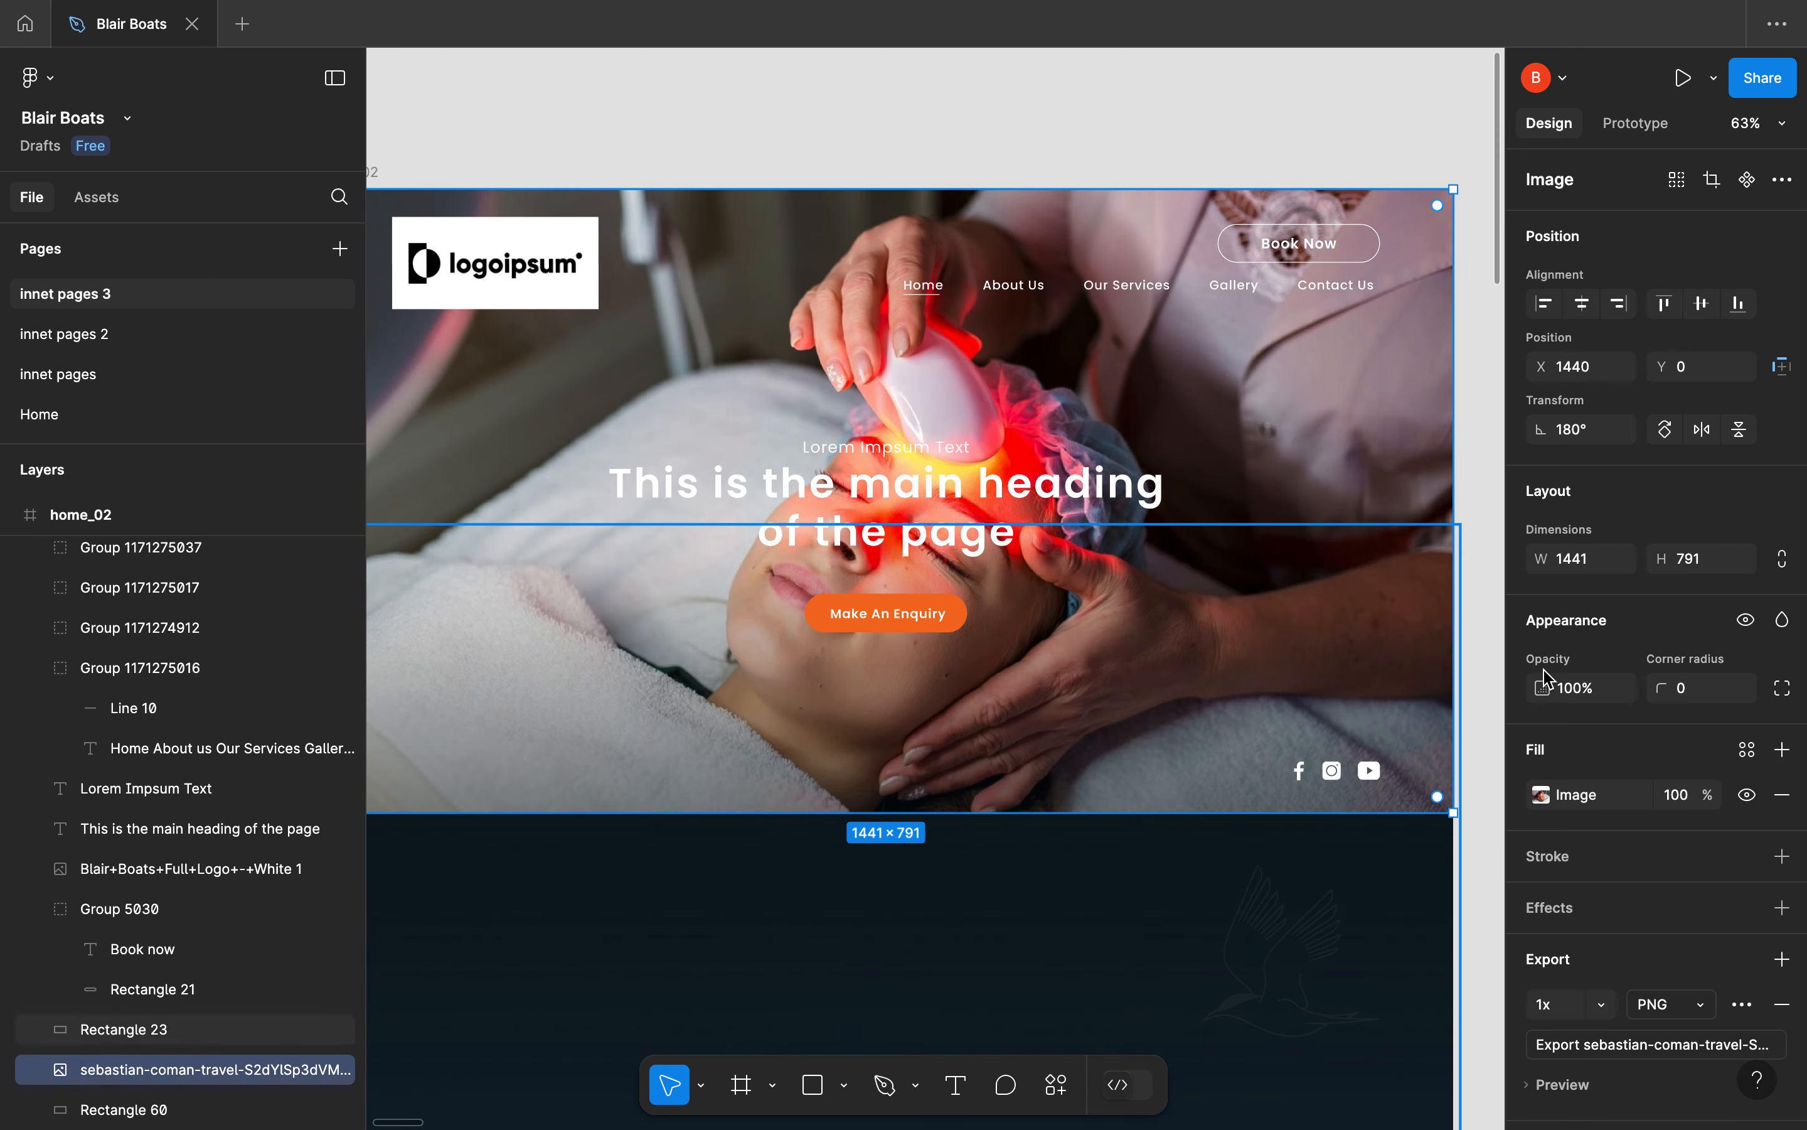
left_click(1597, 798)
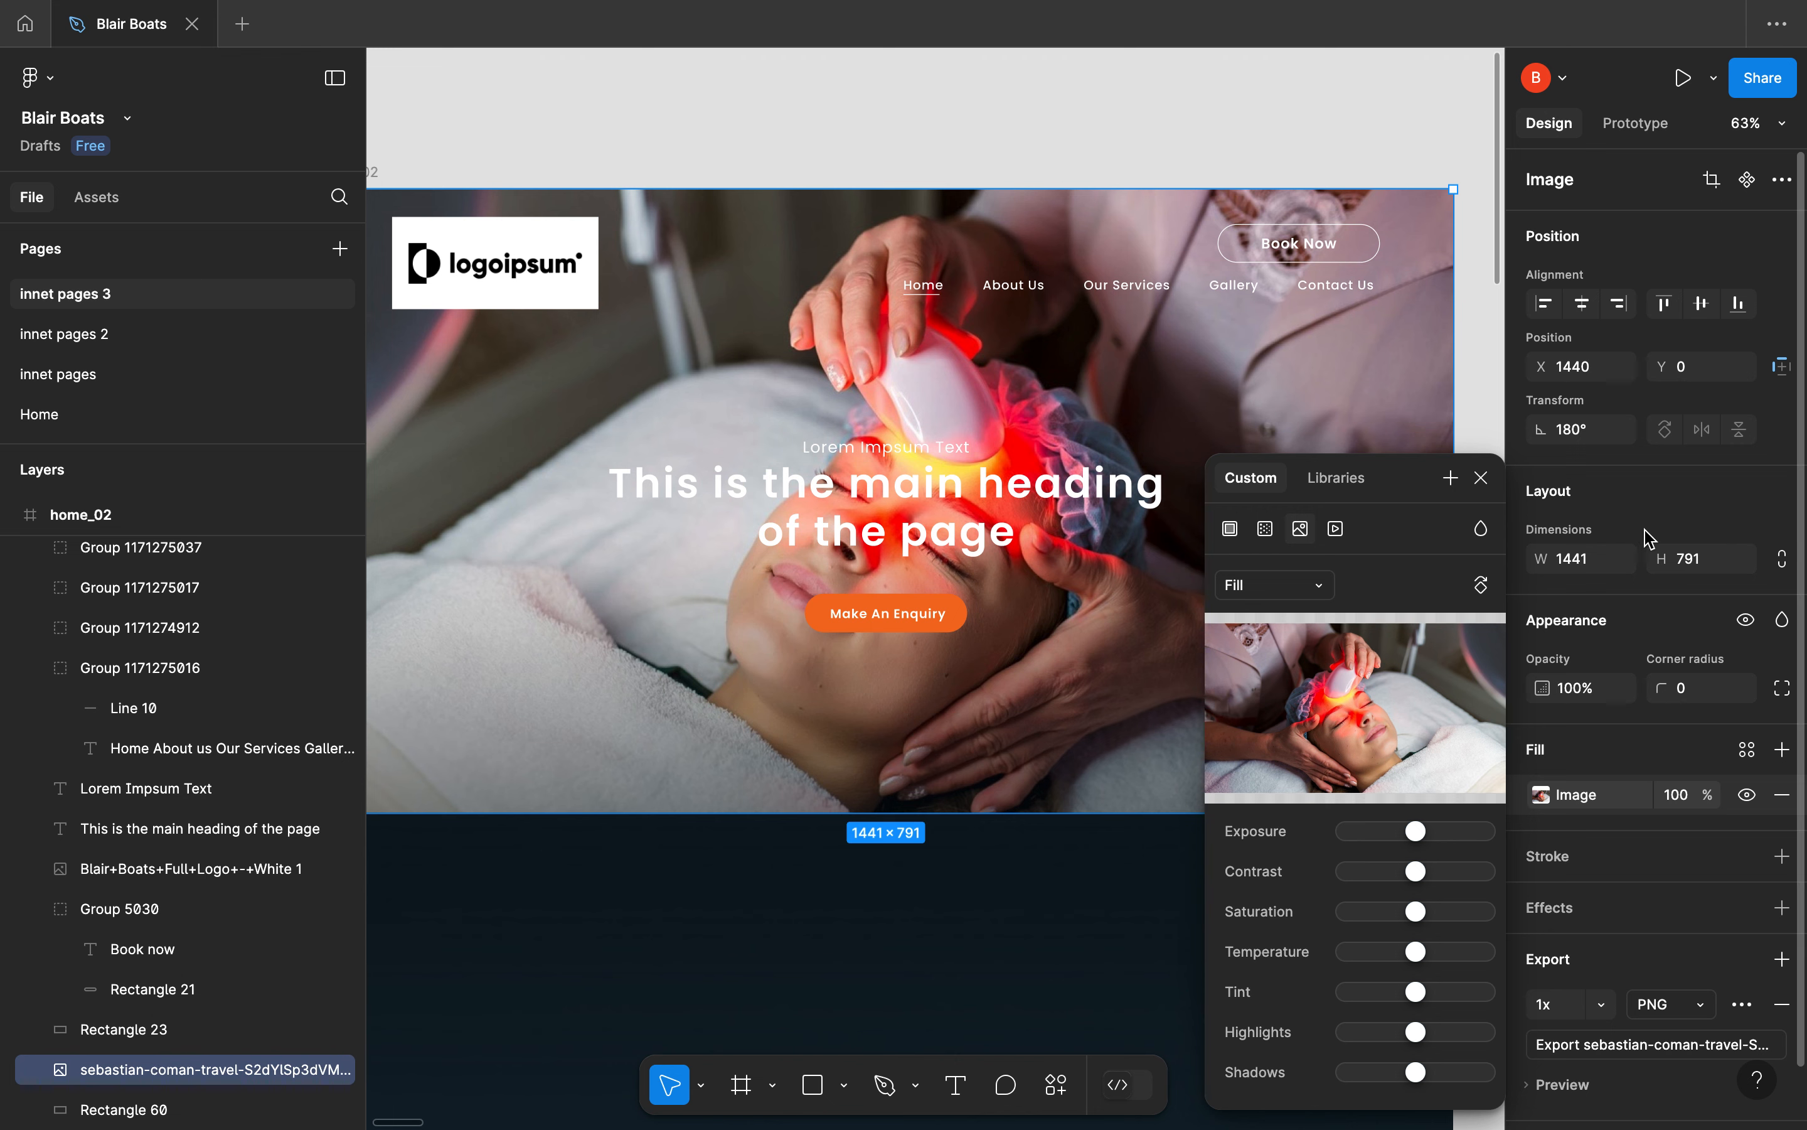
scroll(1681, 1050, "down", 1)
left_click(1562, 1031)
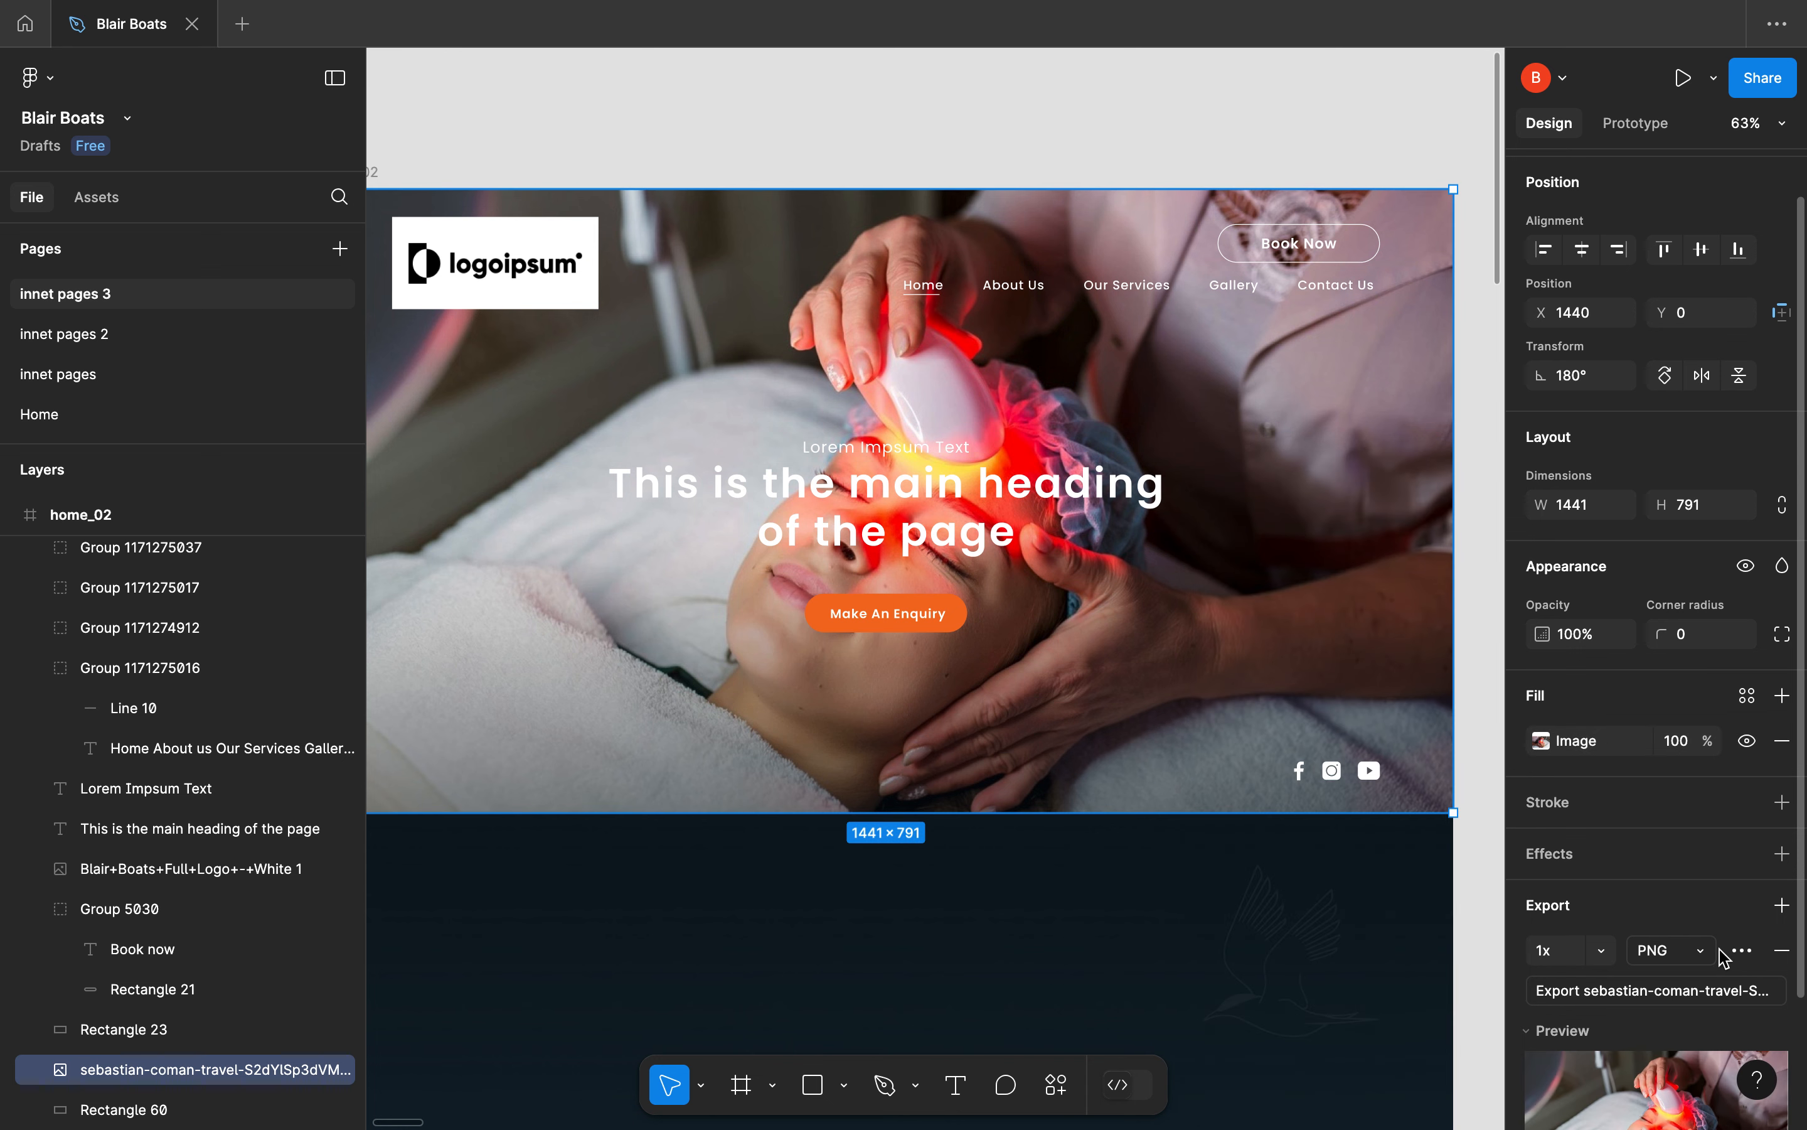
scroll(1675, 1006, "down", 3)
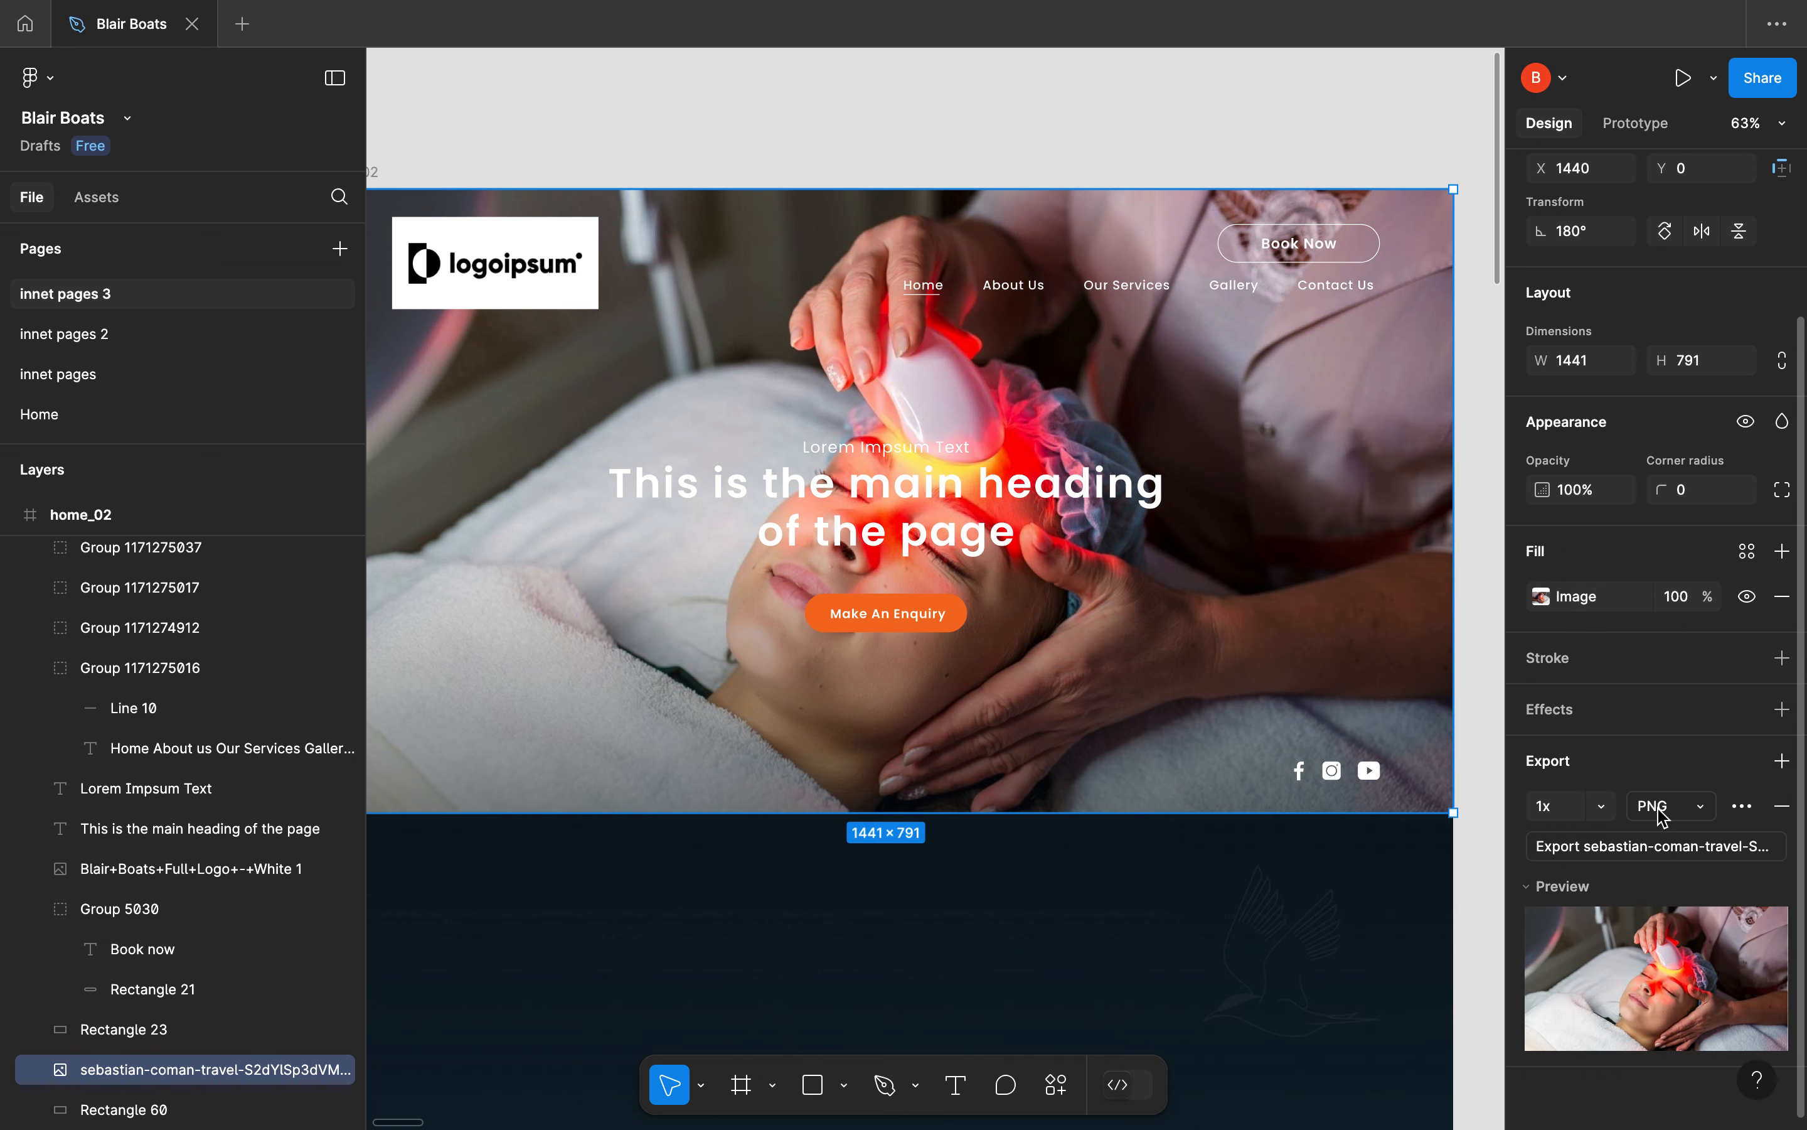
left_click(1784, 762)
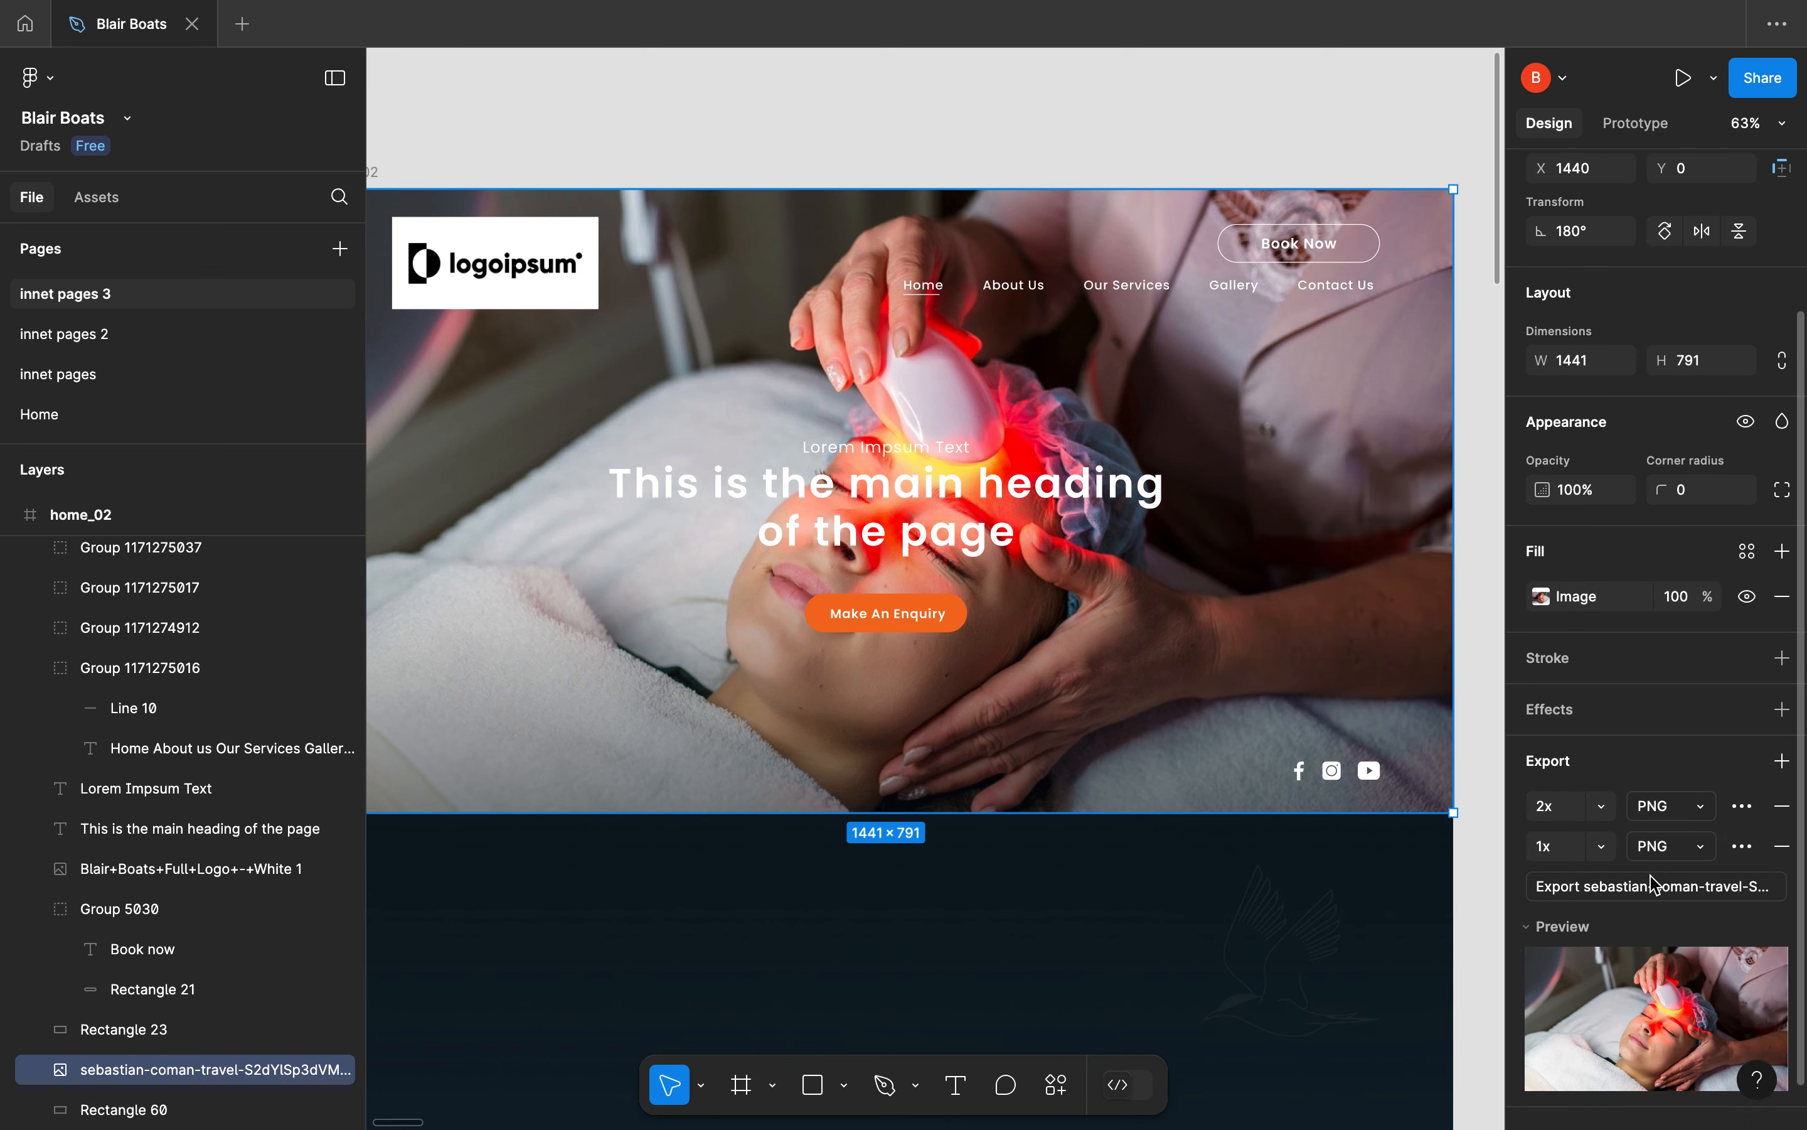
scroll(1669, 859, "down", 1)
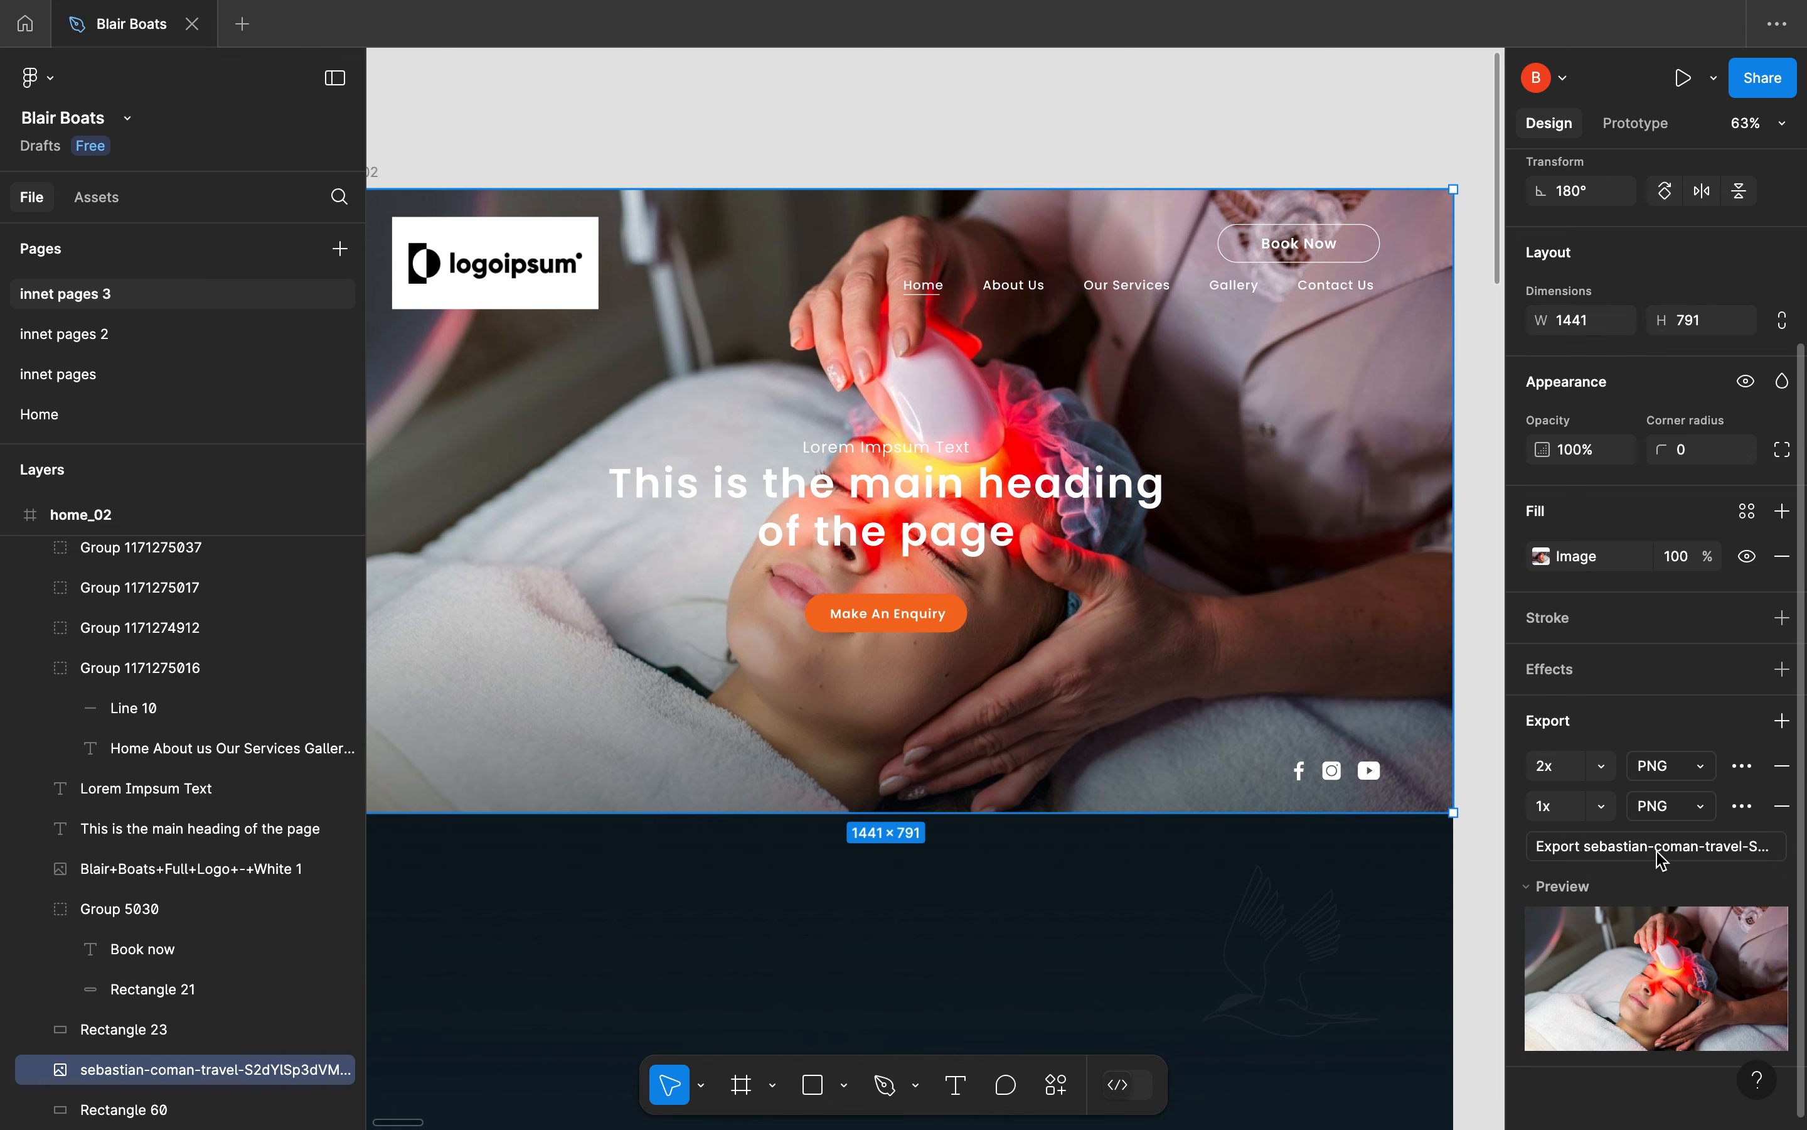
scroll(1659, 1104, "up", 5)
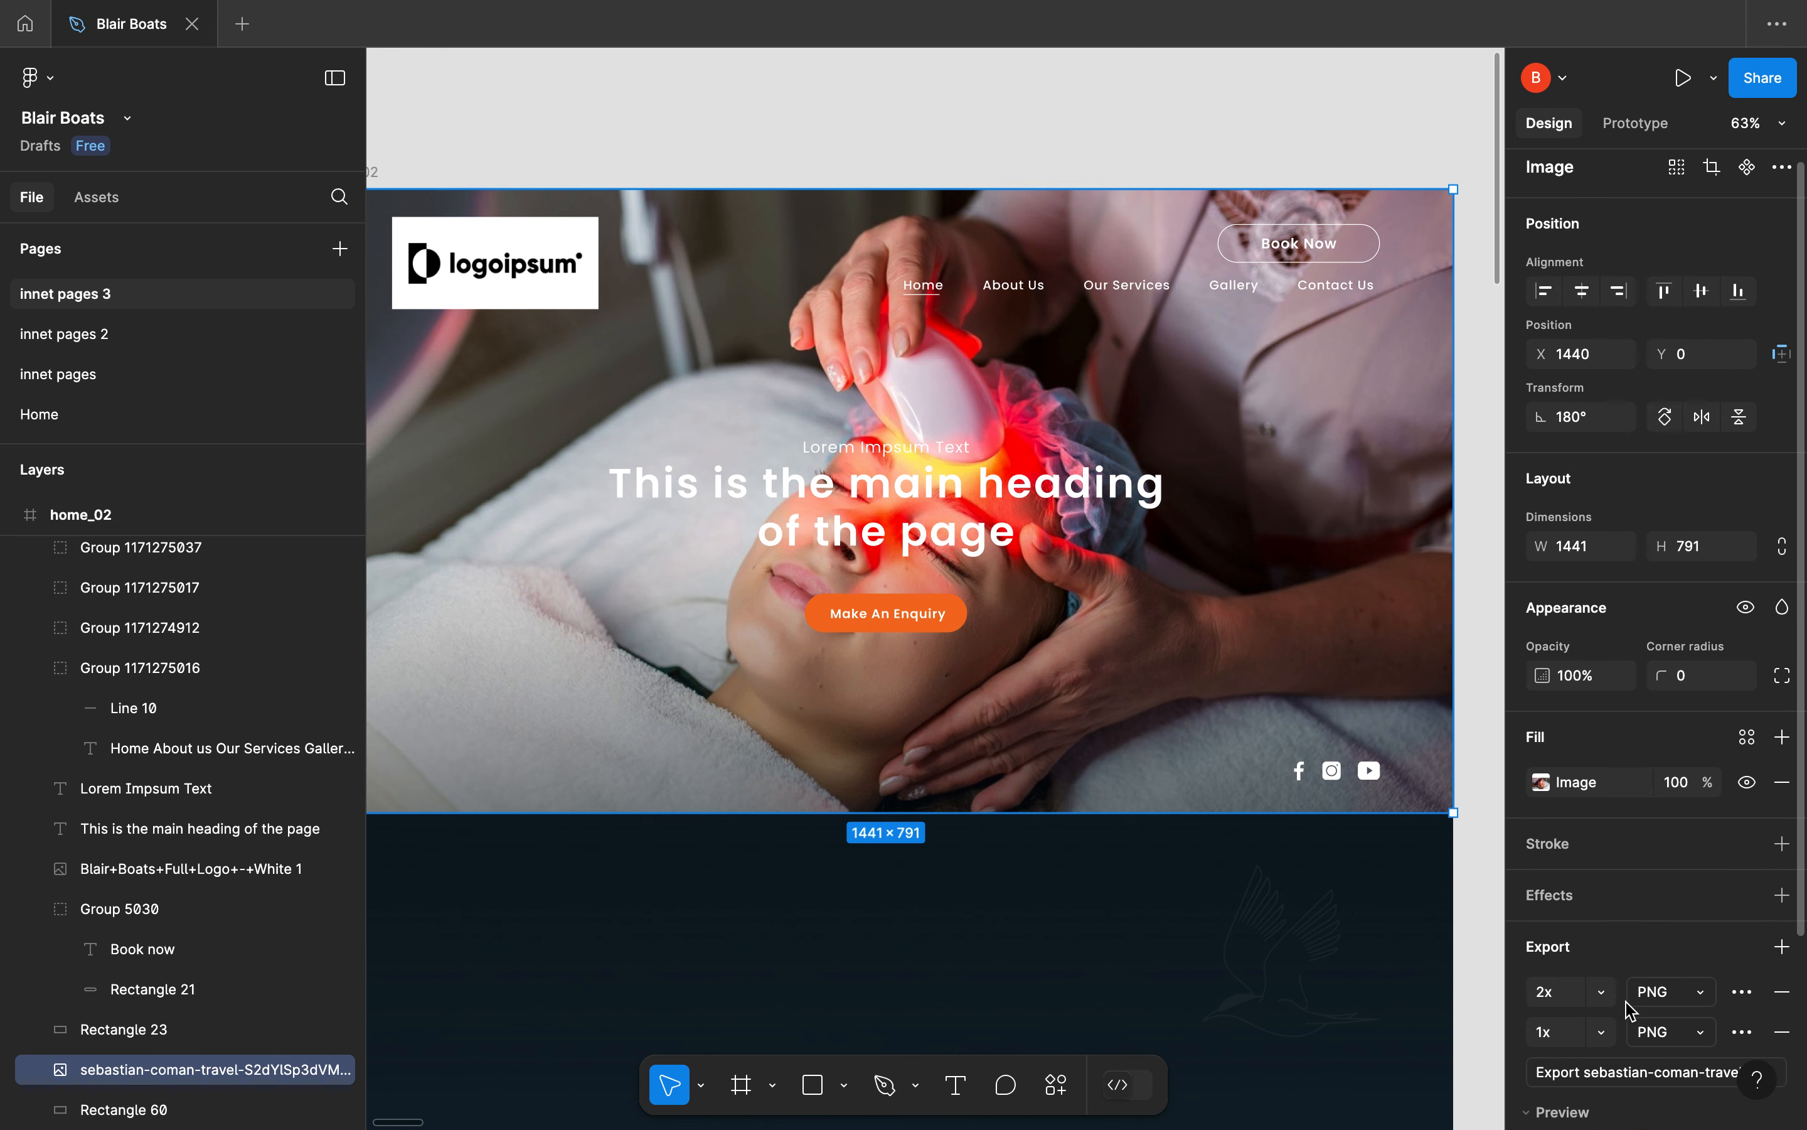
scroll(1626, 1024, "down", 5)
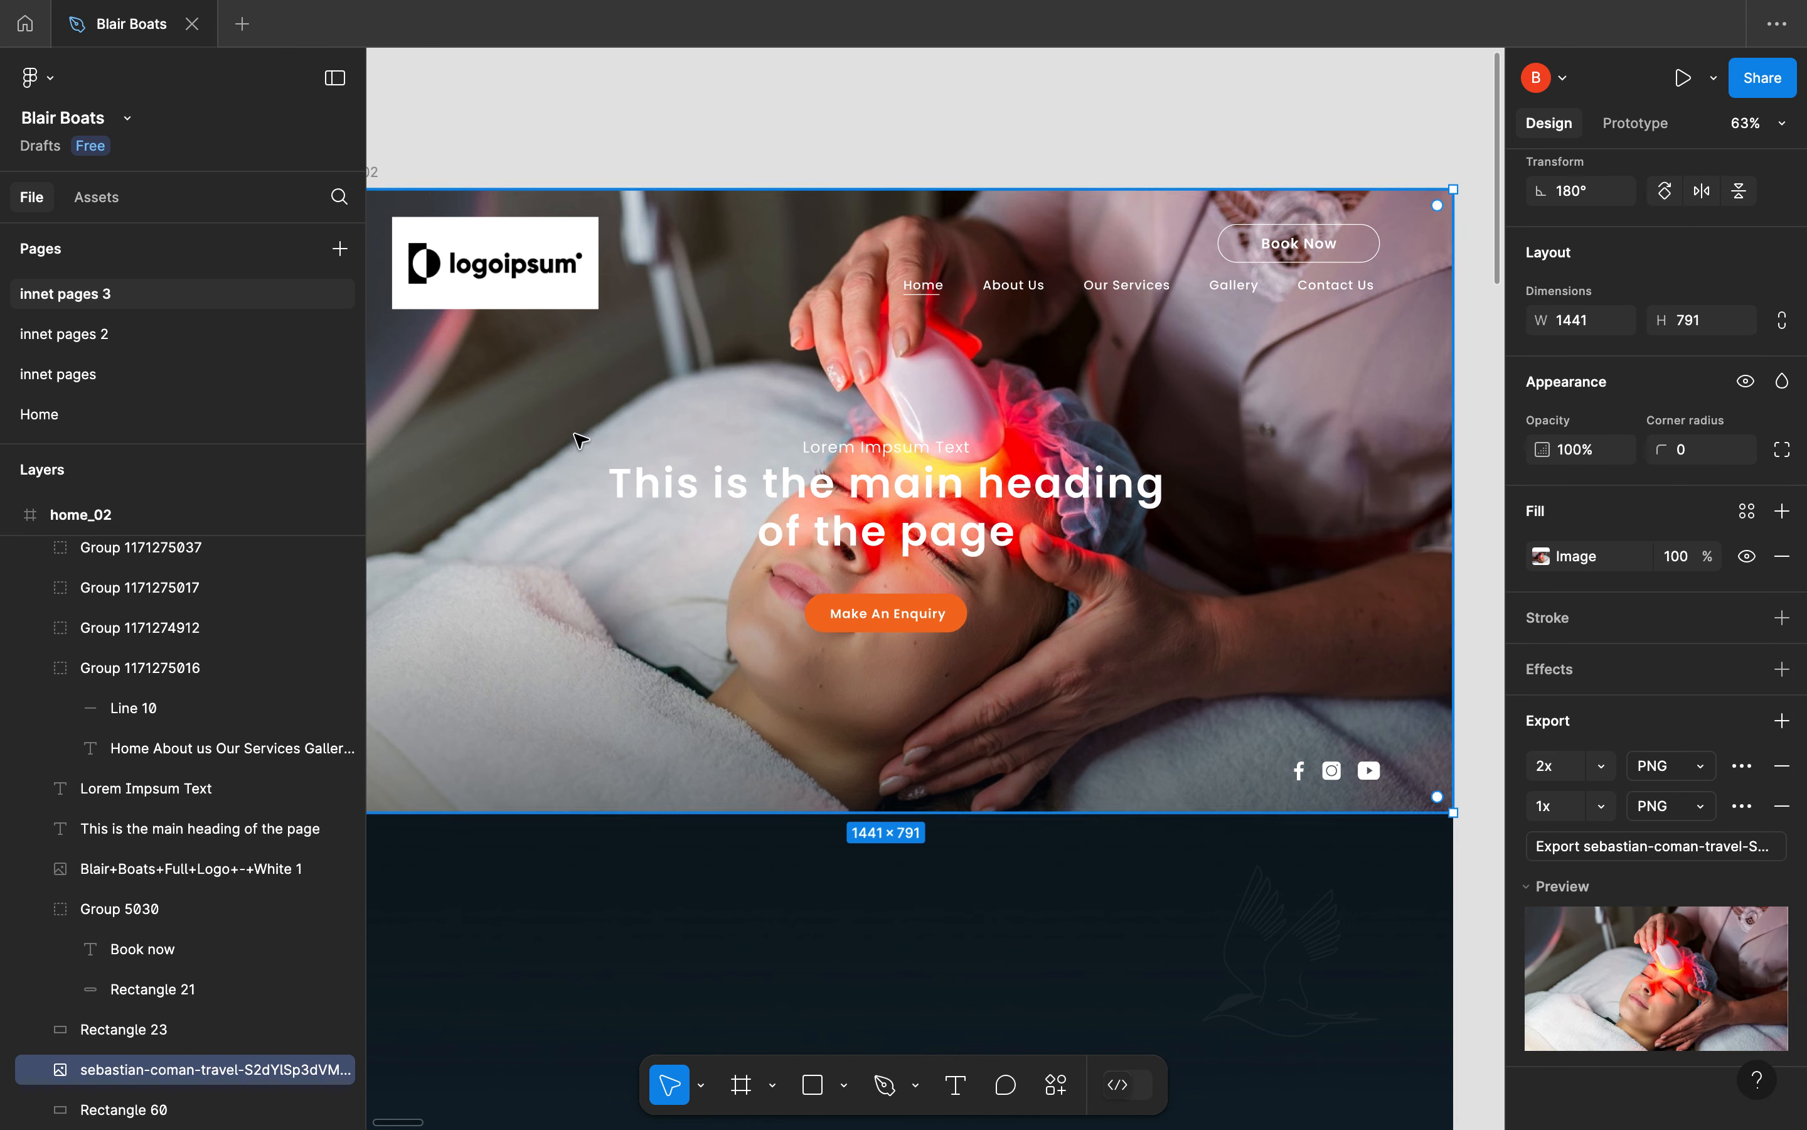
key("shift+h")
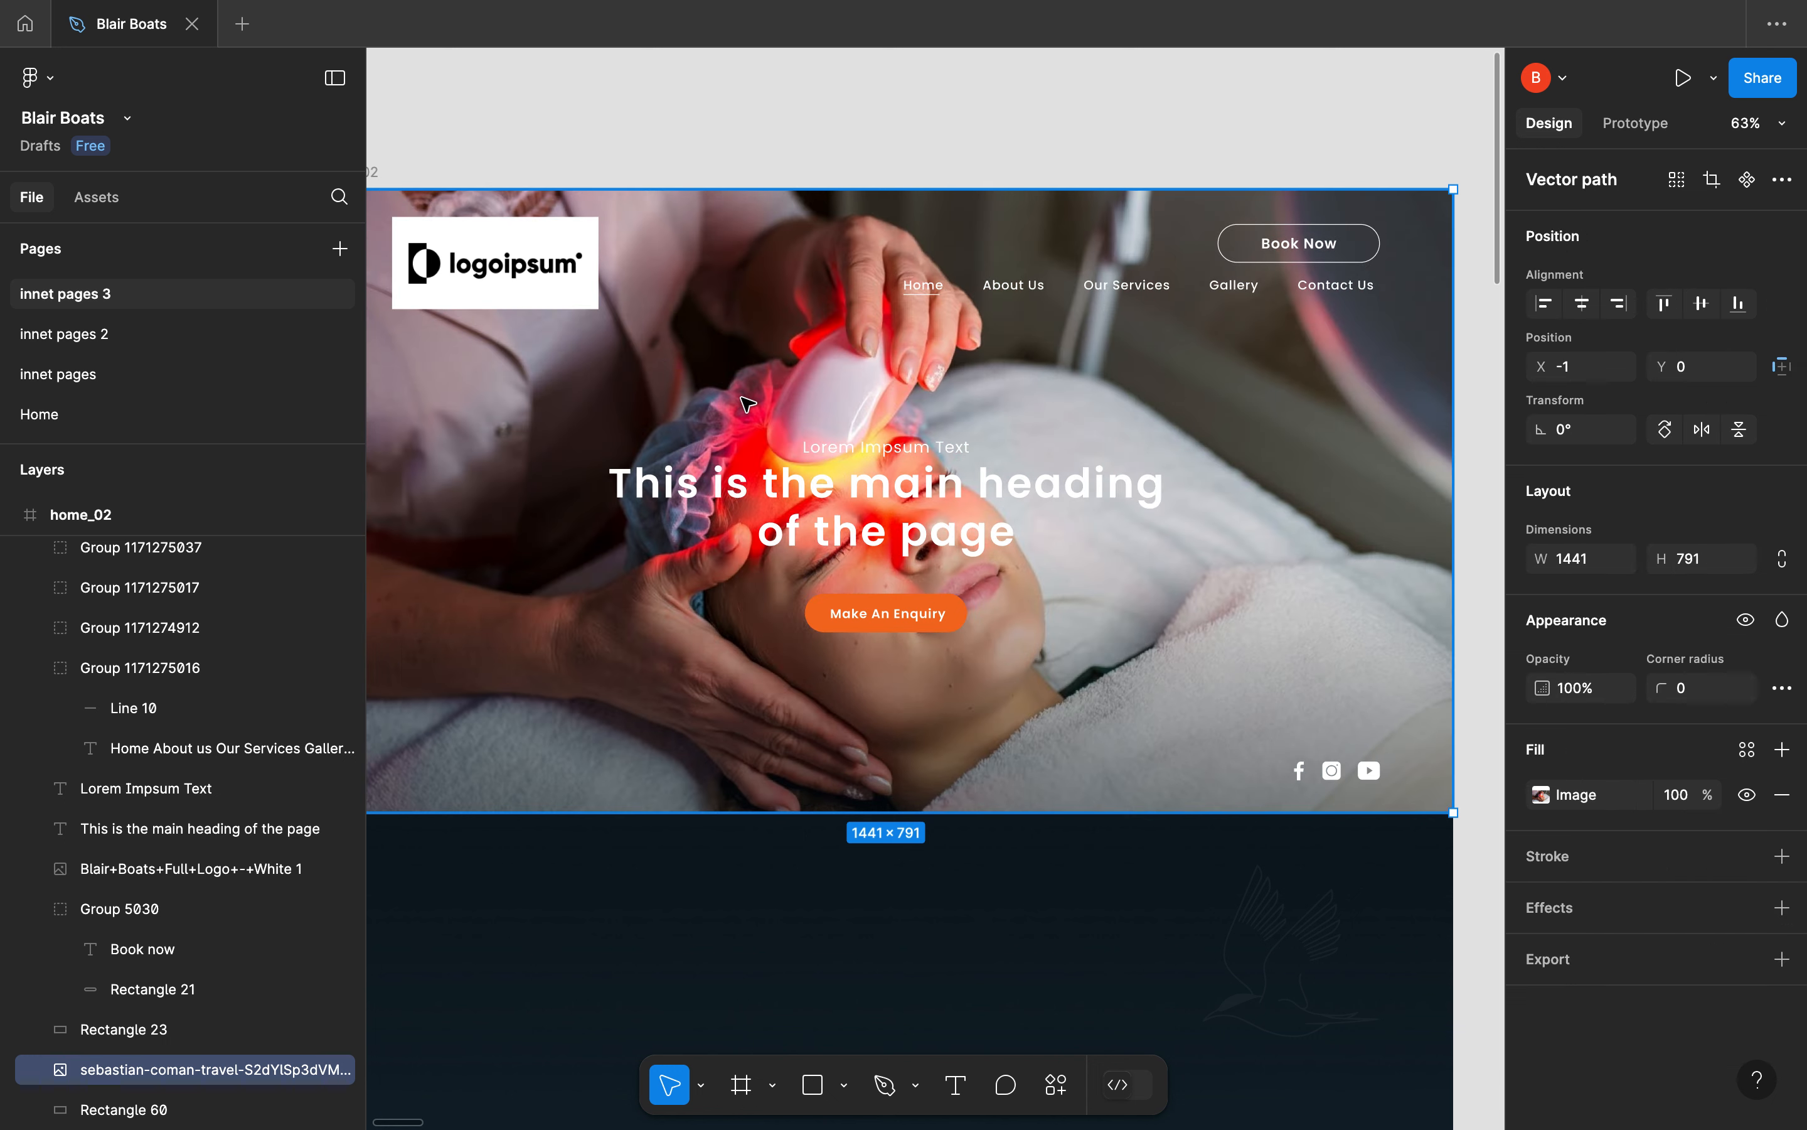
key("super+z")
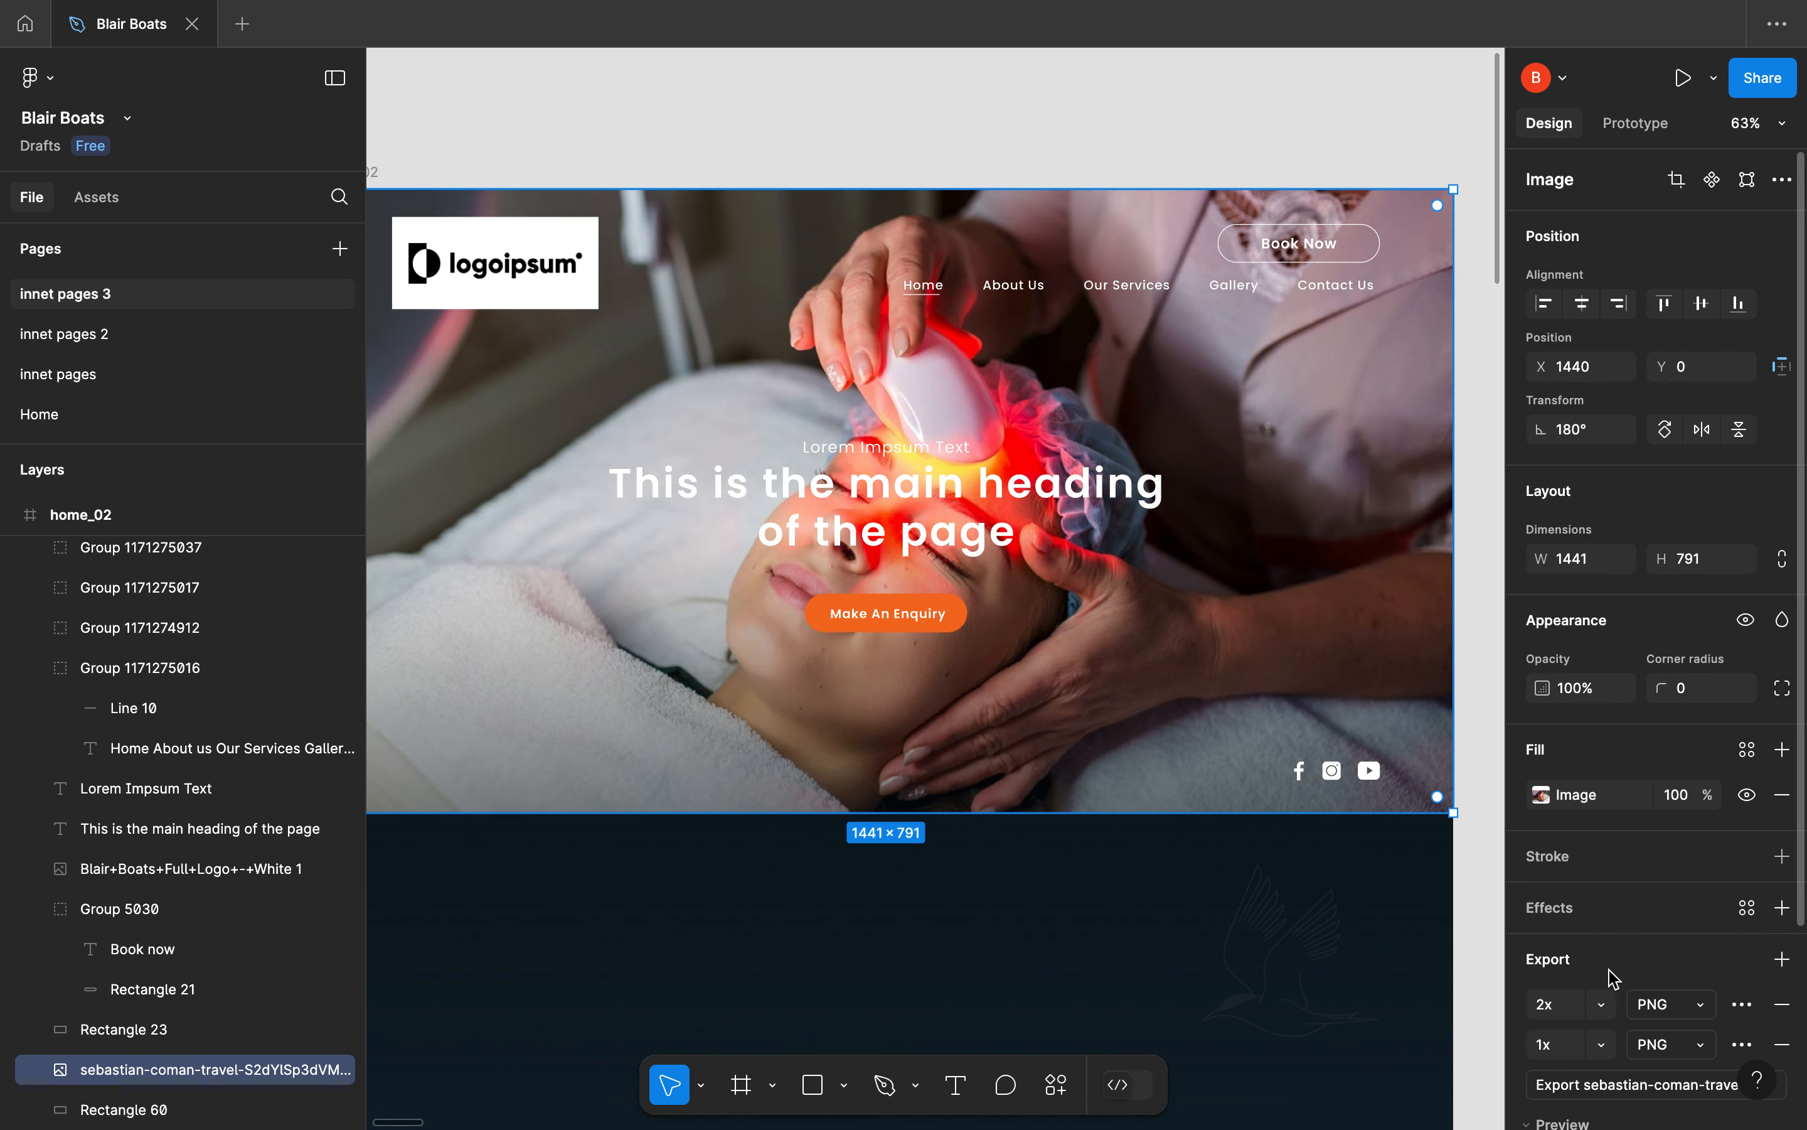
scroll(1610, 974, "down", 4)
key("super+z")
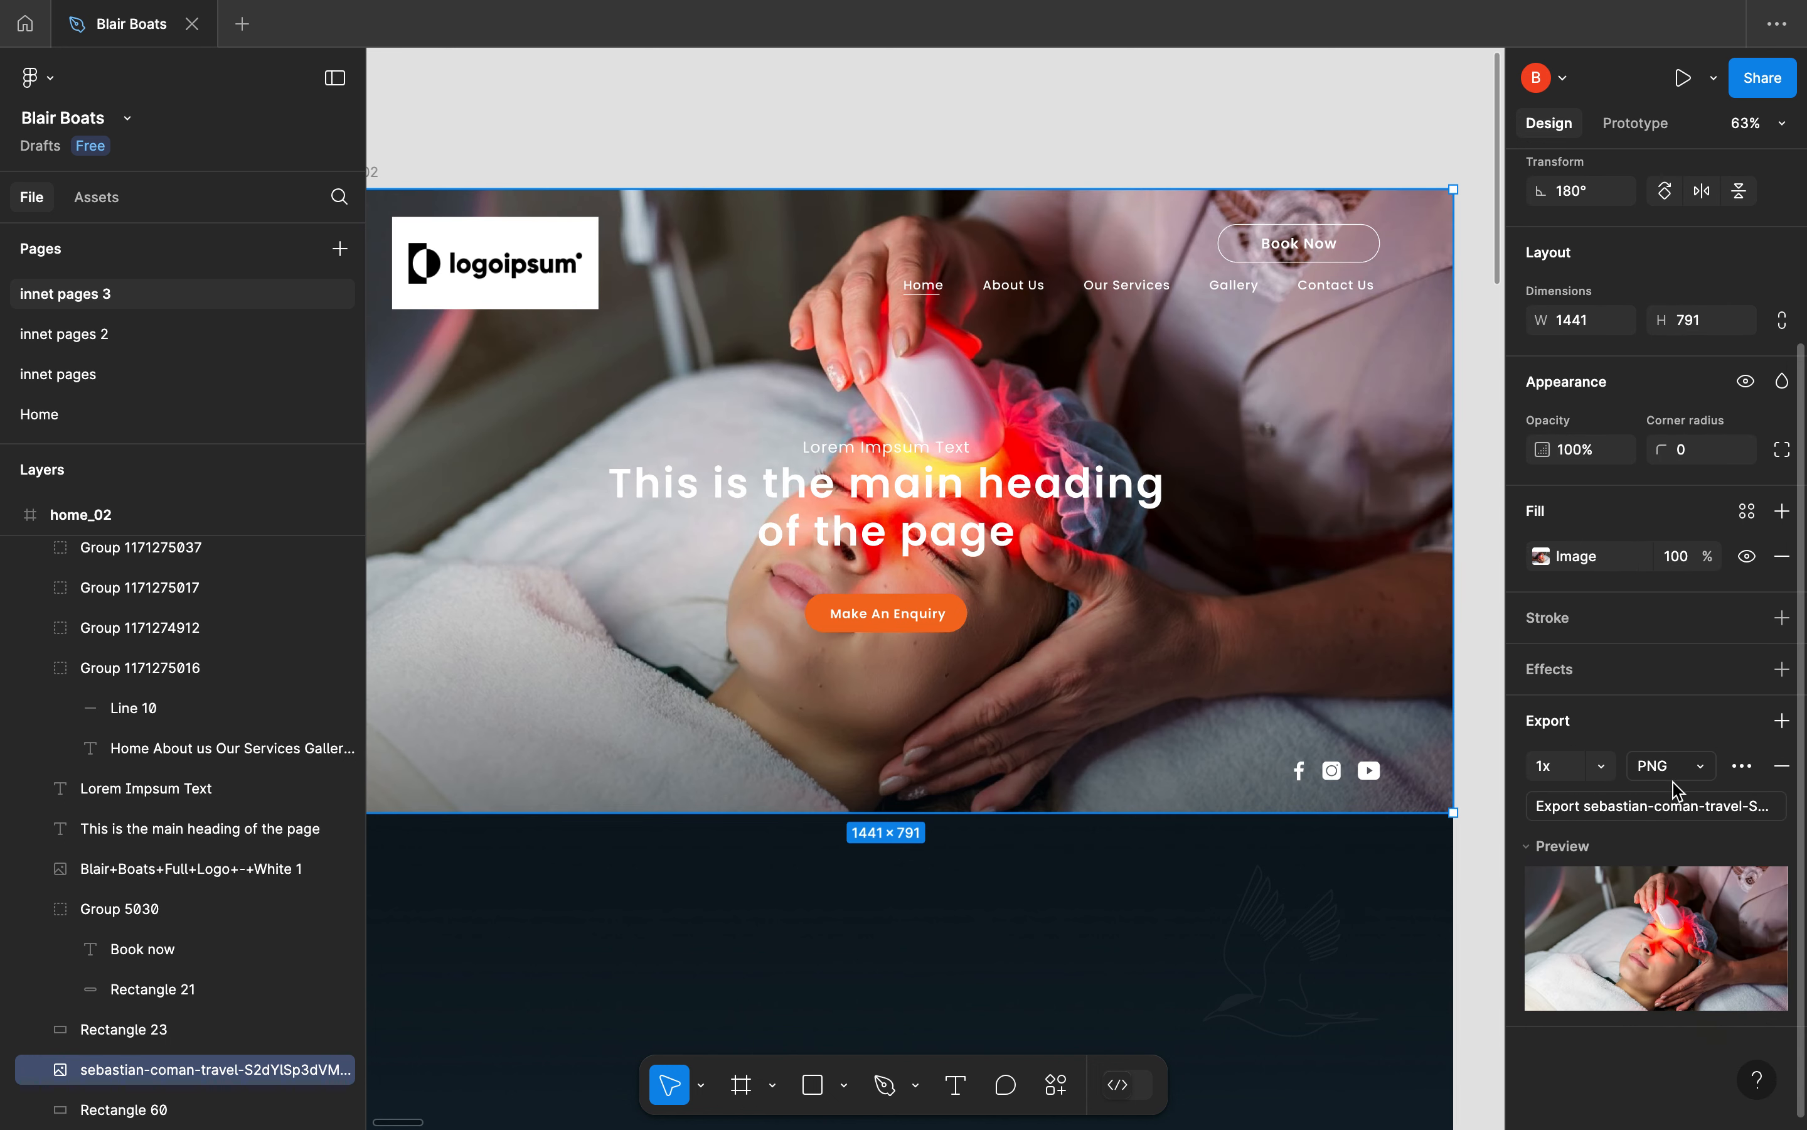
Export the selected hero photo as a 1x PNG into the Documents folder
left_click(1561, 849)
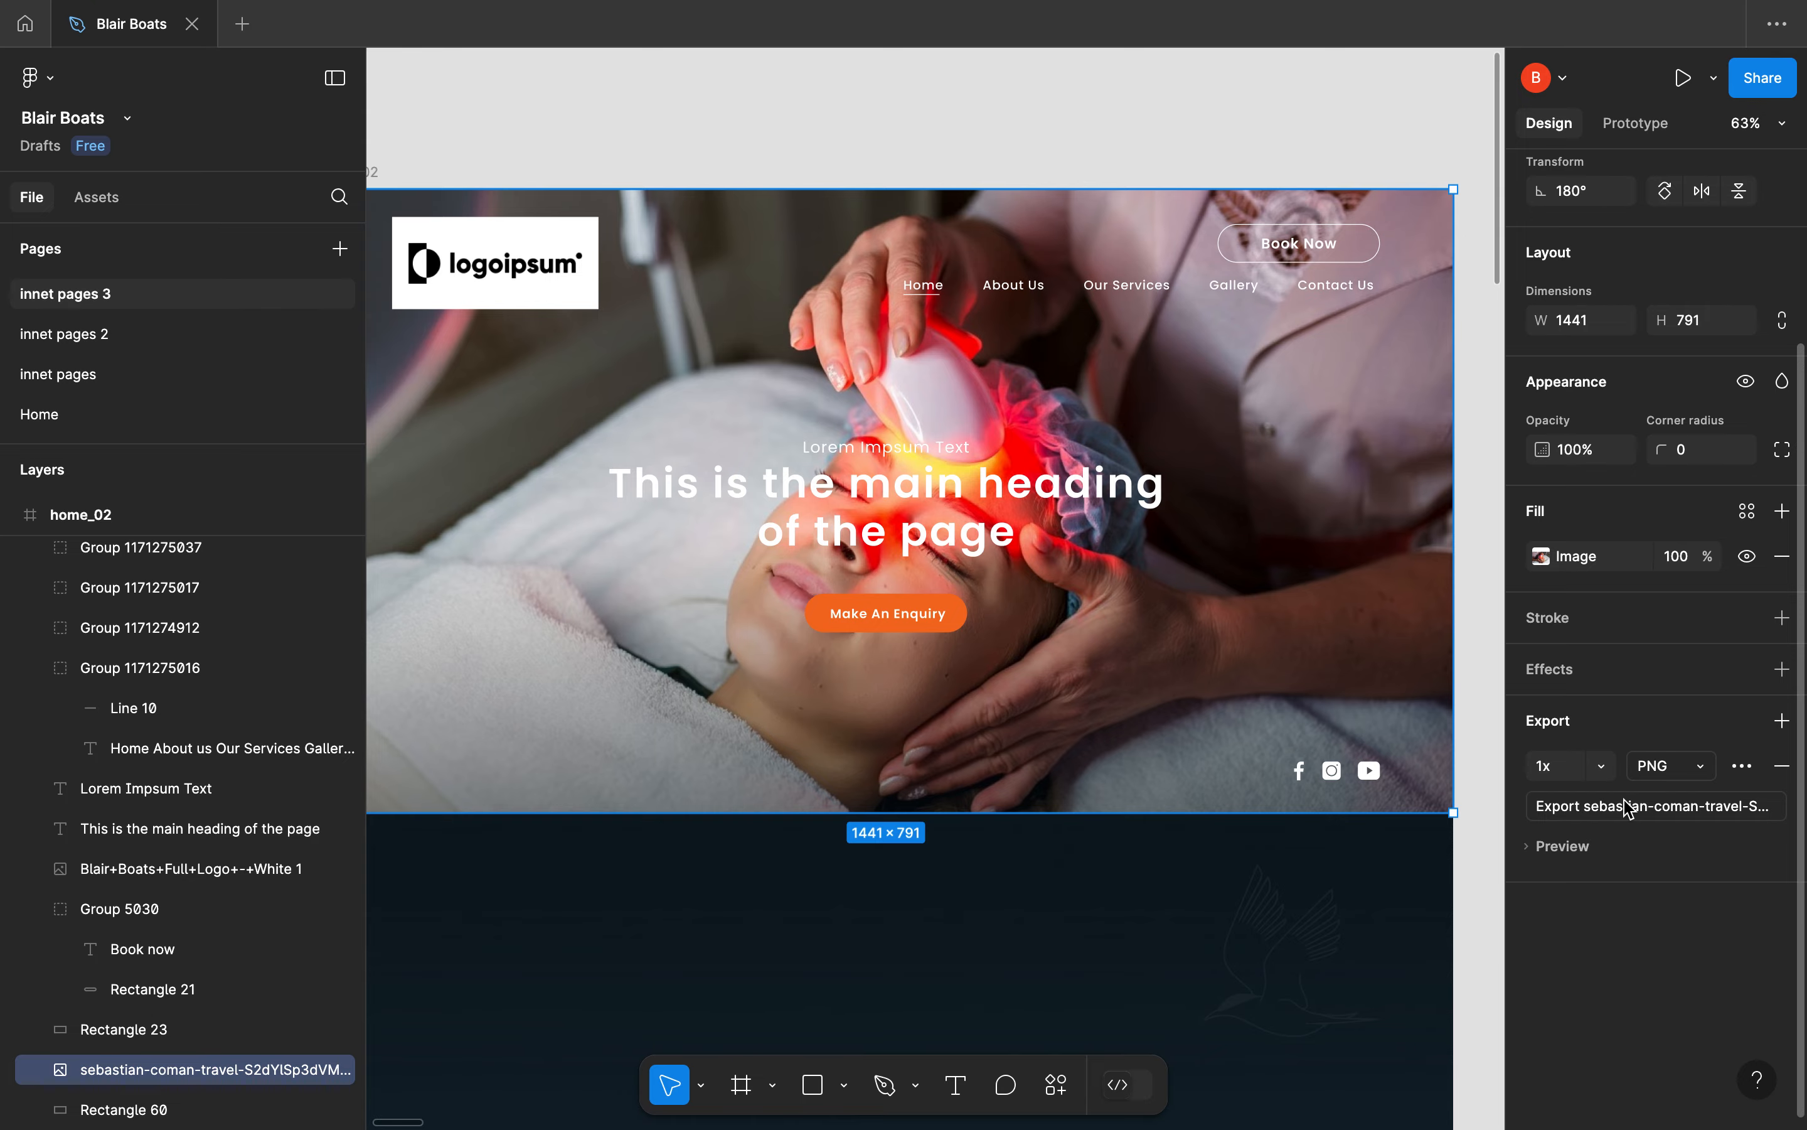
key("super+shift+e")
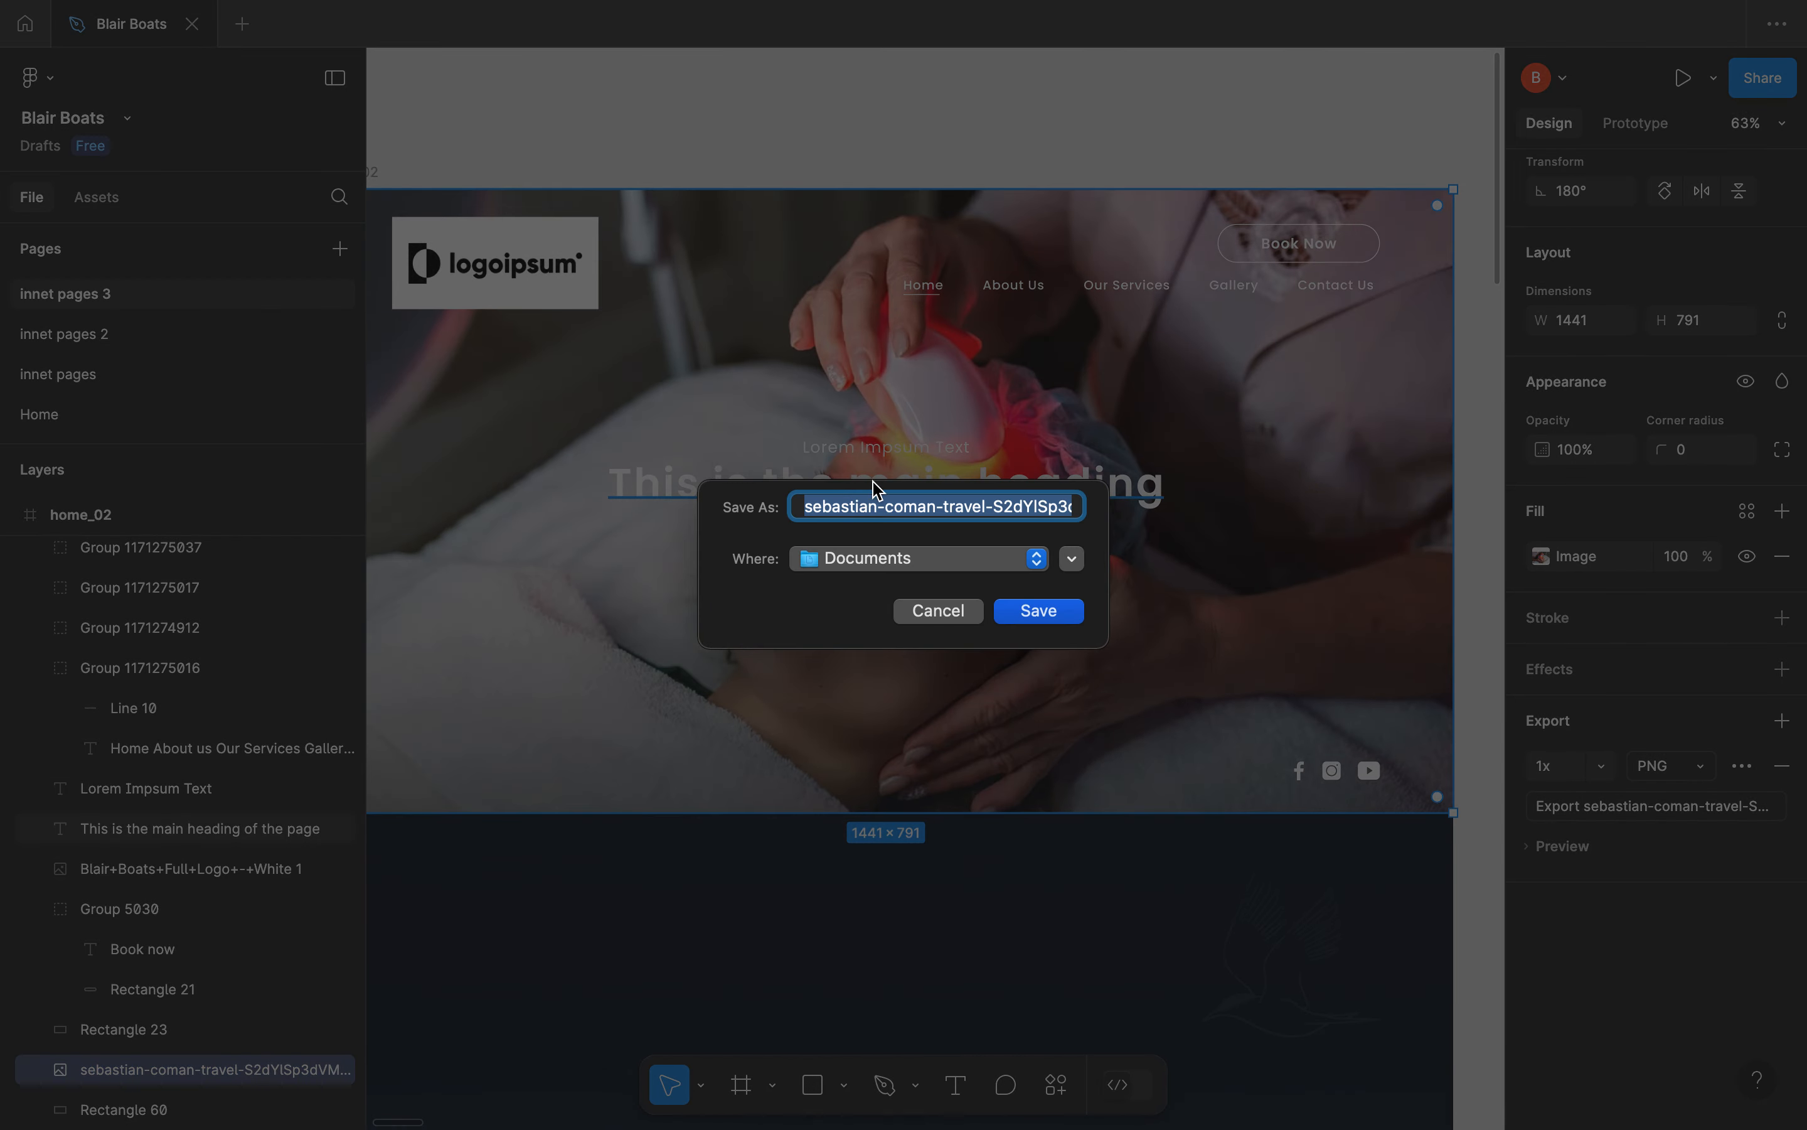
left_click(926, 561)
left_click(926, 562)
left_click(1041, 615)
Switch back to the WordPress media upload and use the exported PNG from Documents as the hero container's background image
key("ctrl+Left")
key("ctrl+Right")
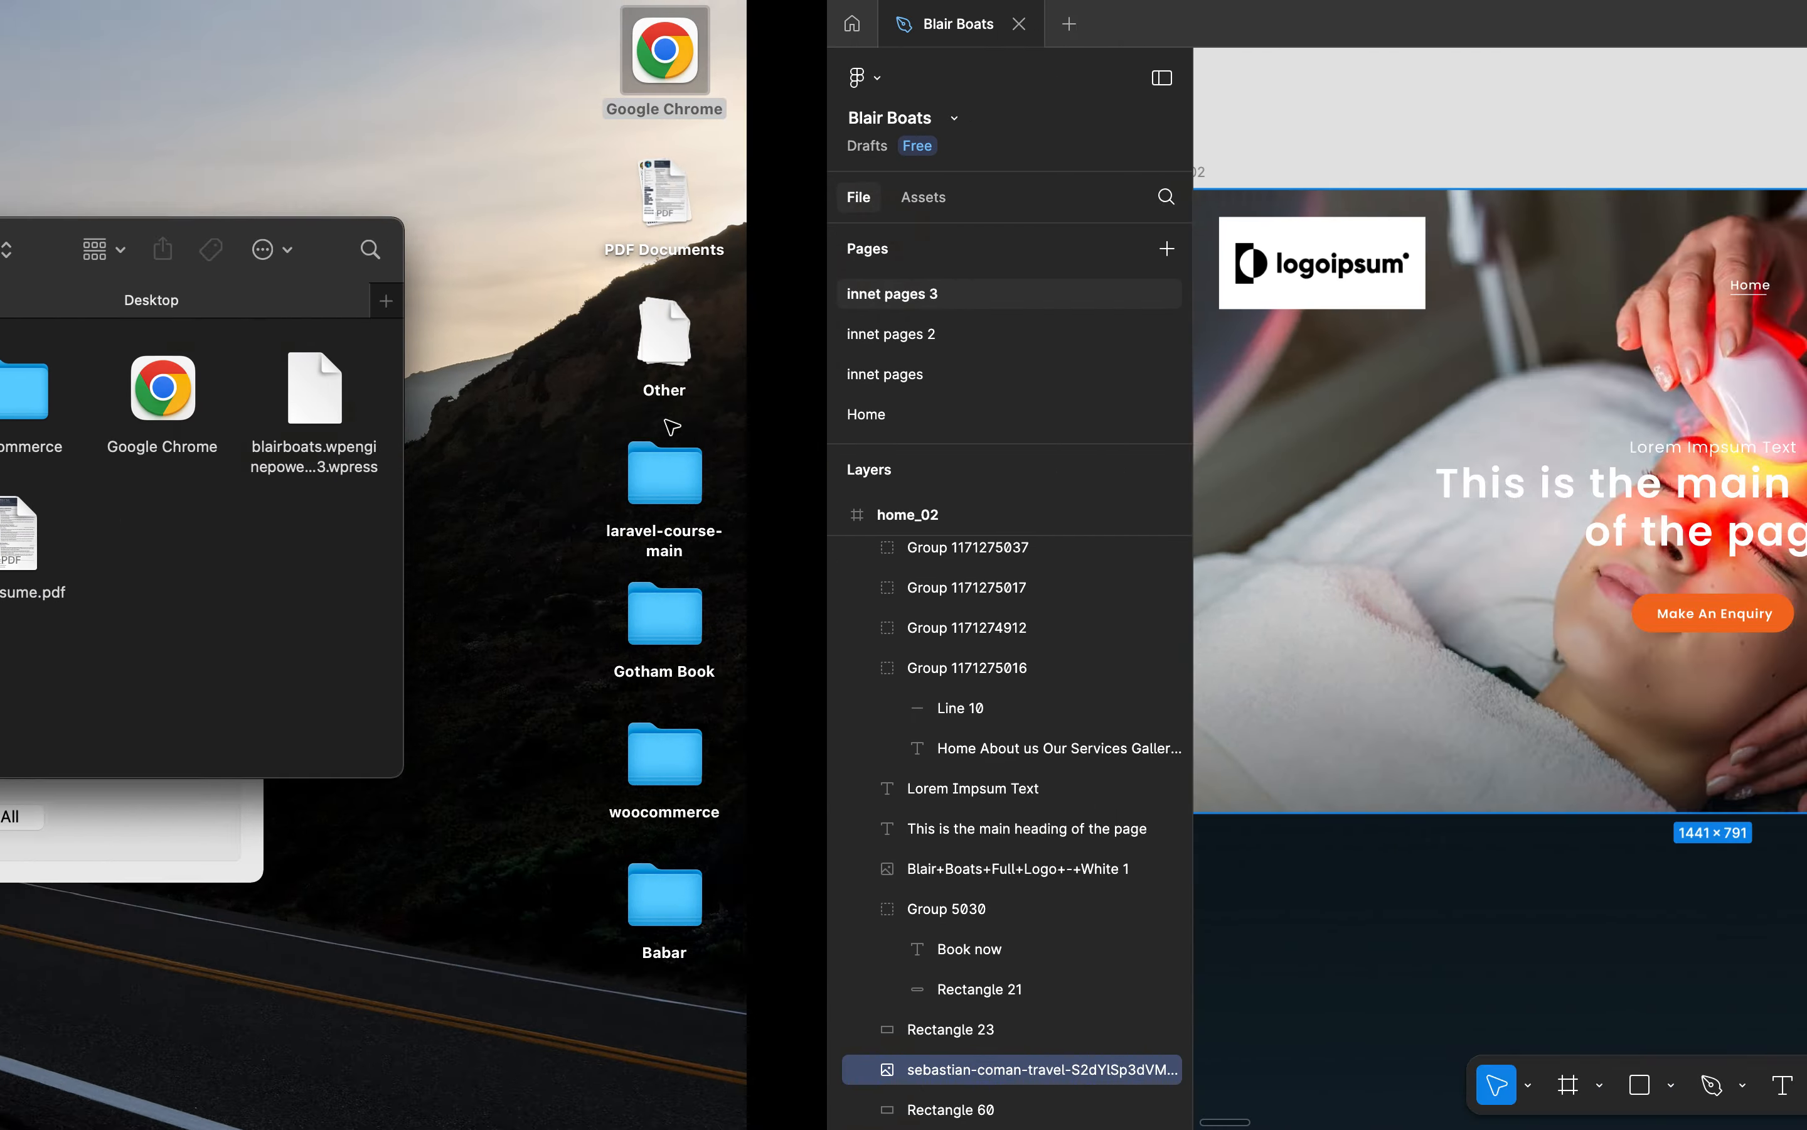
key("ctrl+Right")
left_click(1037, 664)
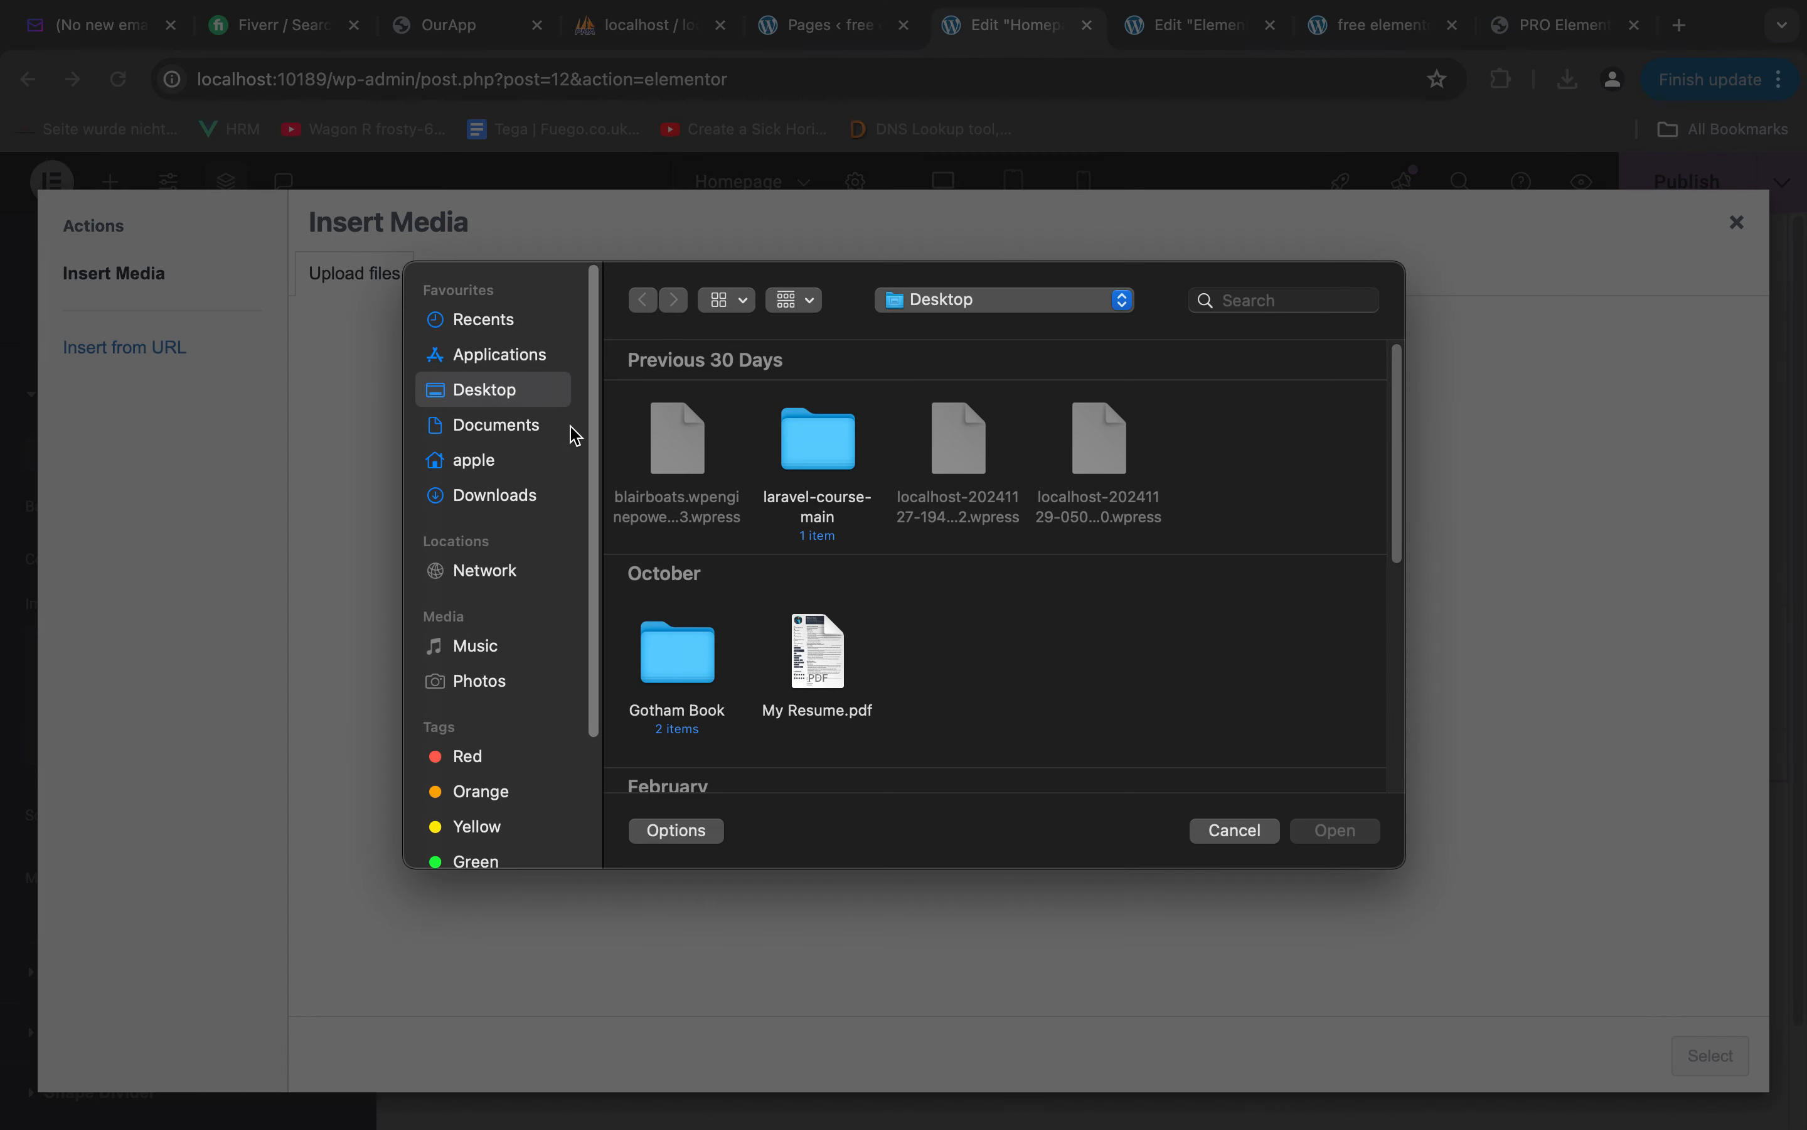
left_click(493, 426)
double_click(794, 446)
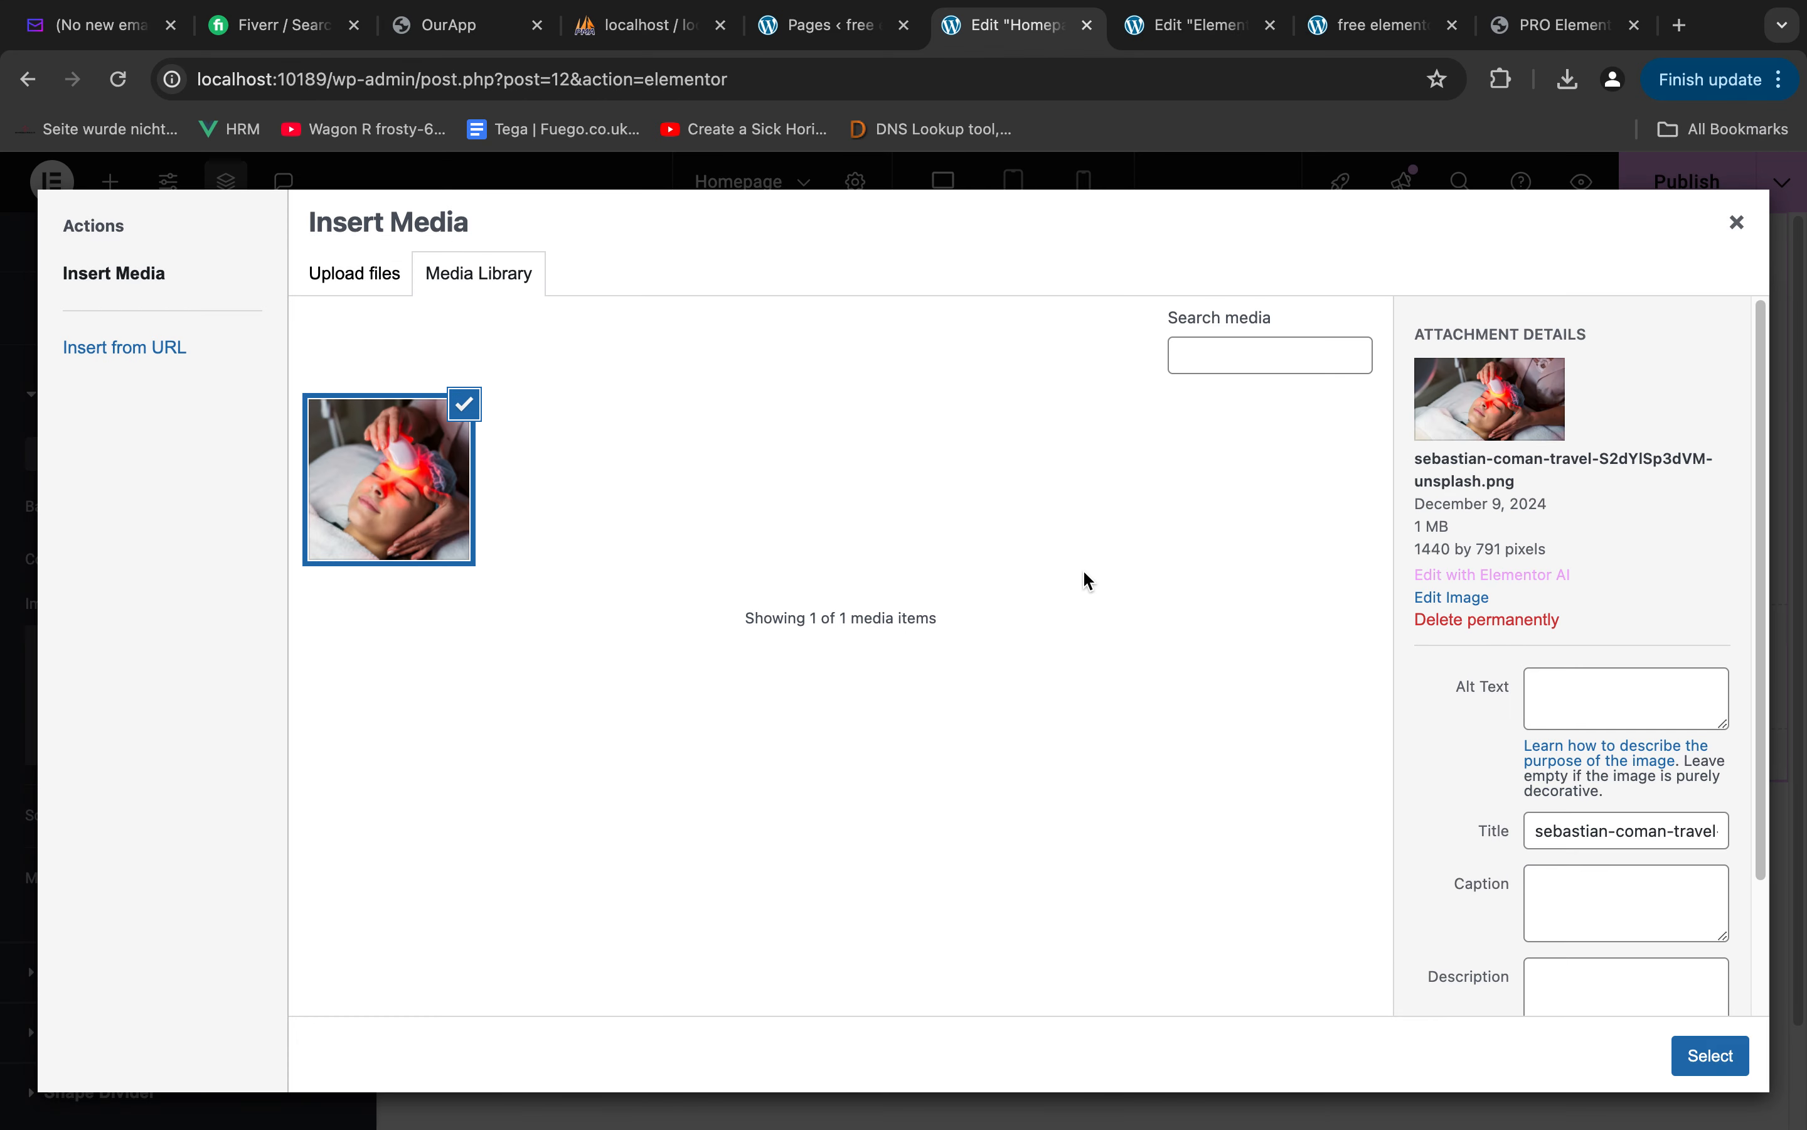
left_click(1709, 1055)
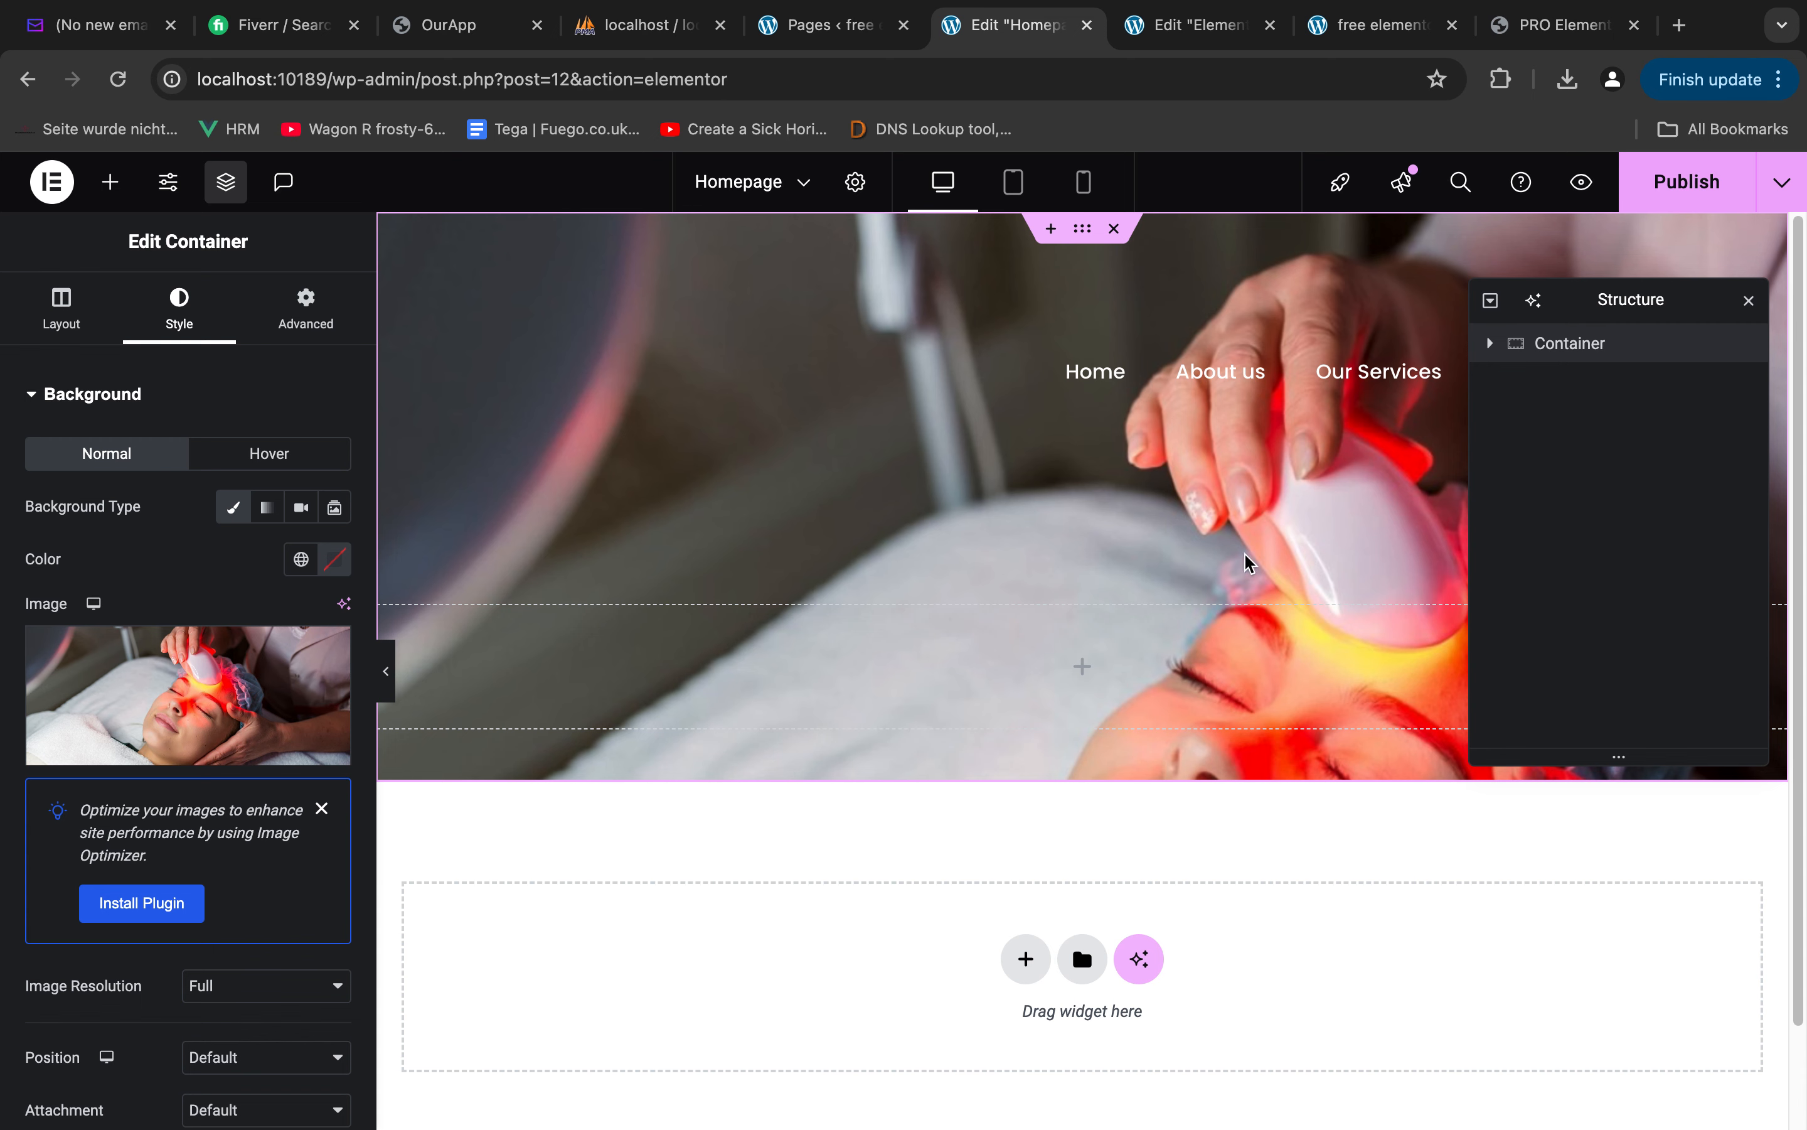
Set the hero background image's position to Center Center, repeat to No-repeat and display size to Cover
scroll(210, 554, "down", 7)
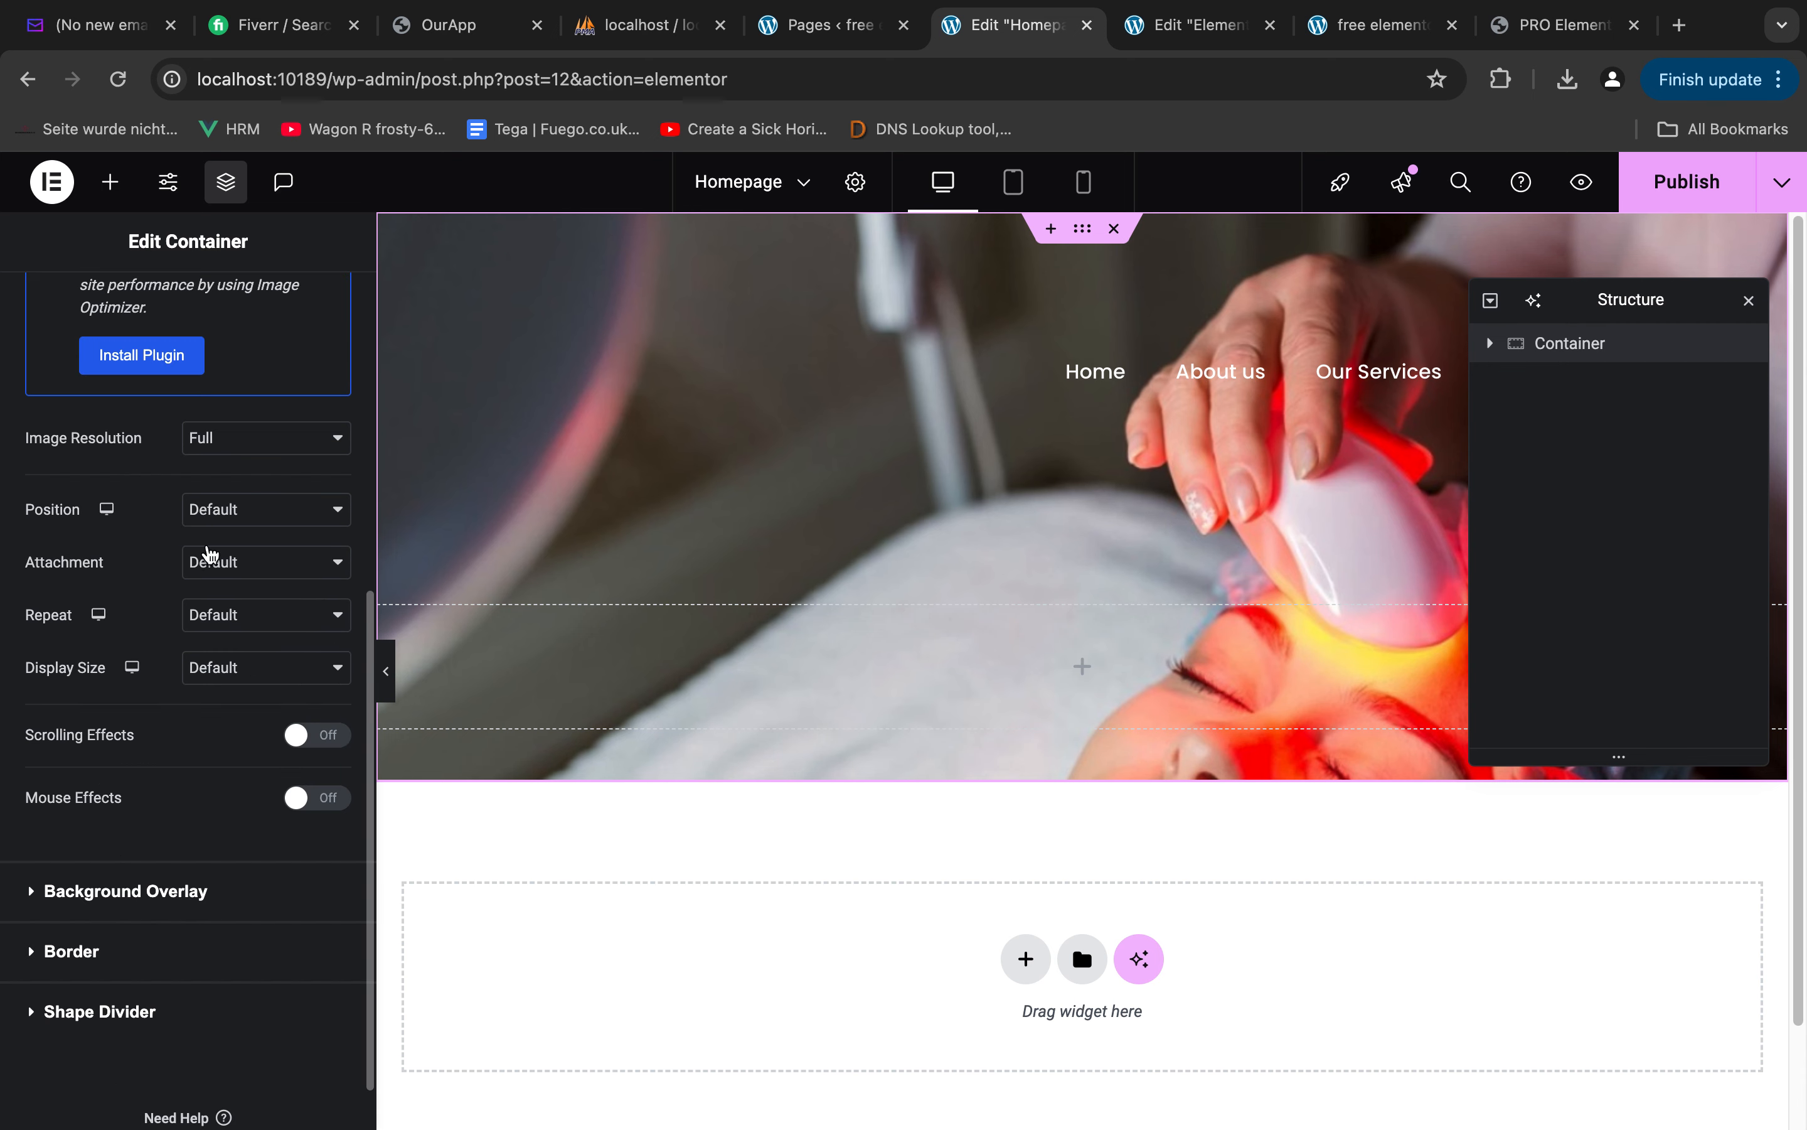
scroll(177, 495, "up", 1)
left_click(230, 568)
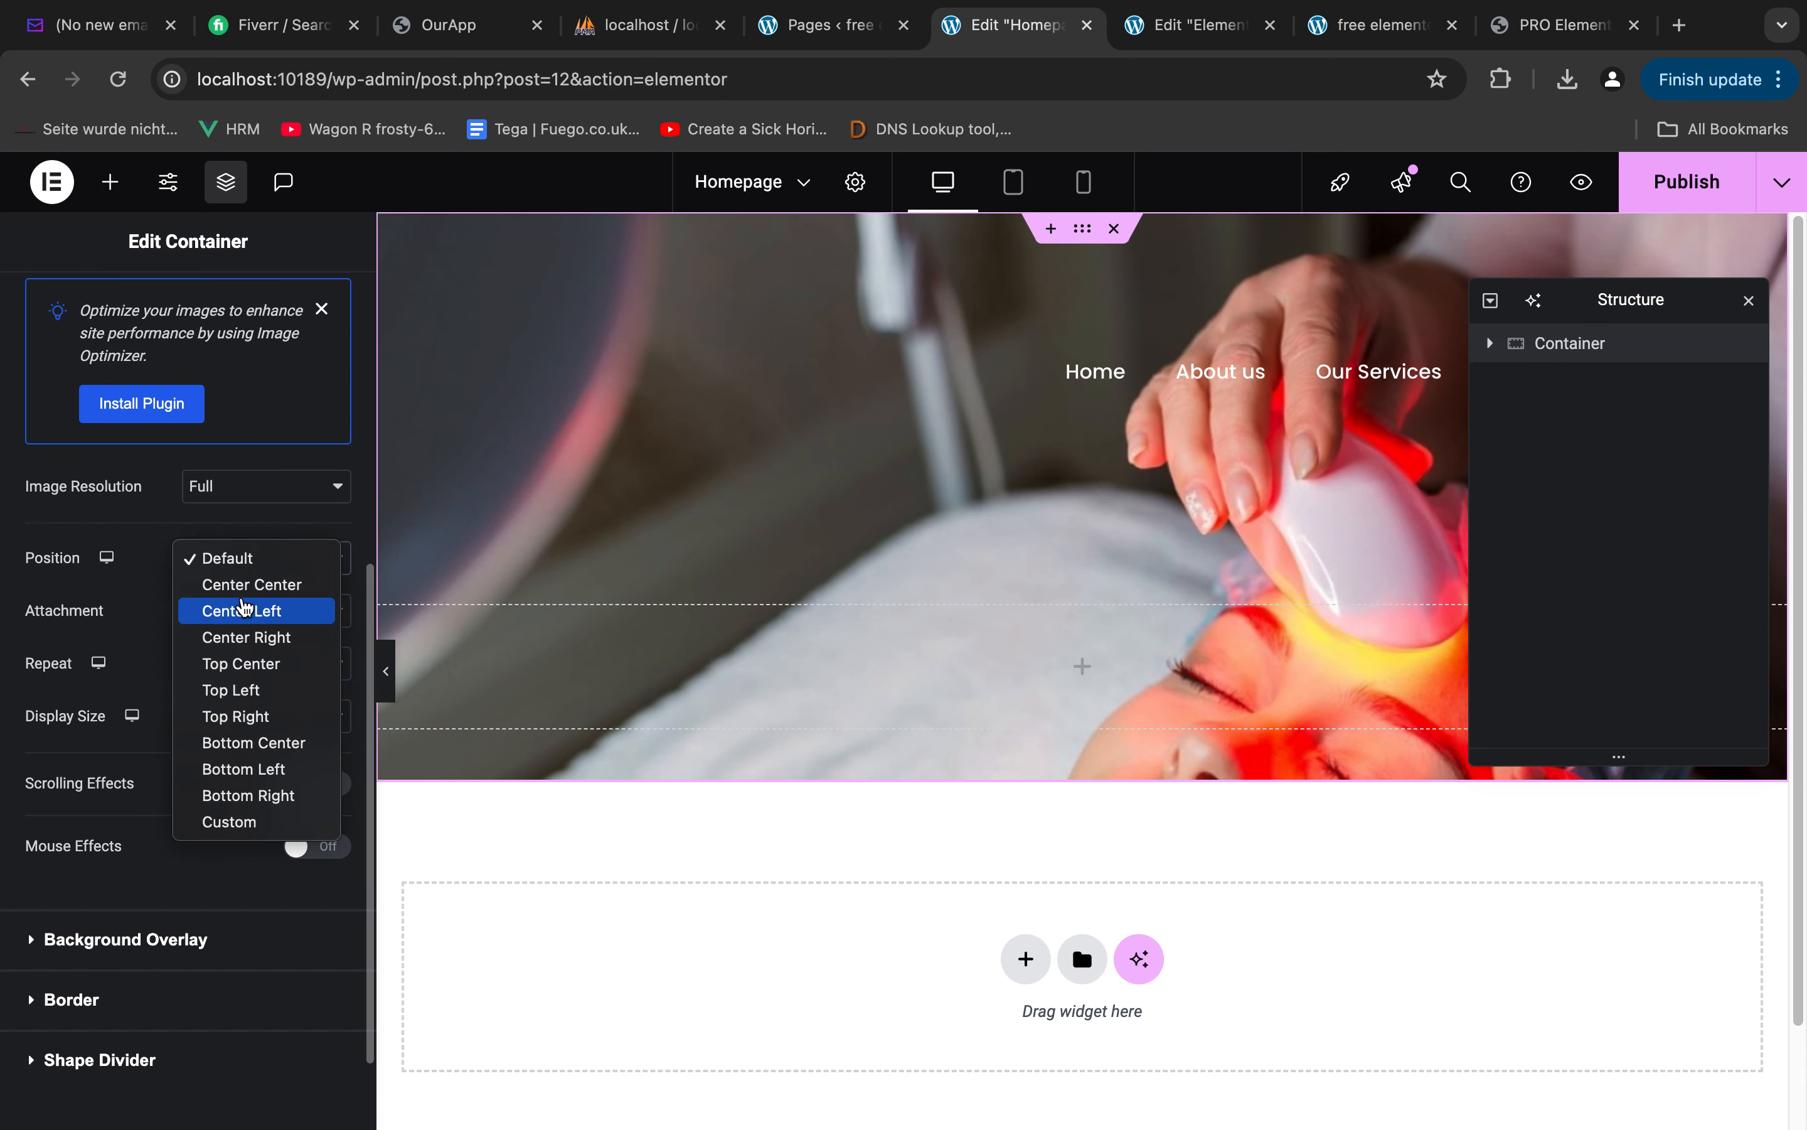
left_click(250, 579)
left_click(254, 614)
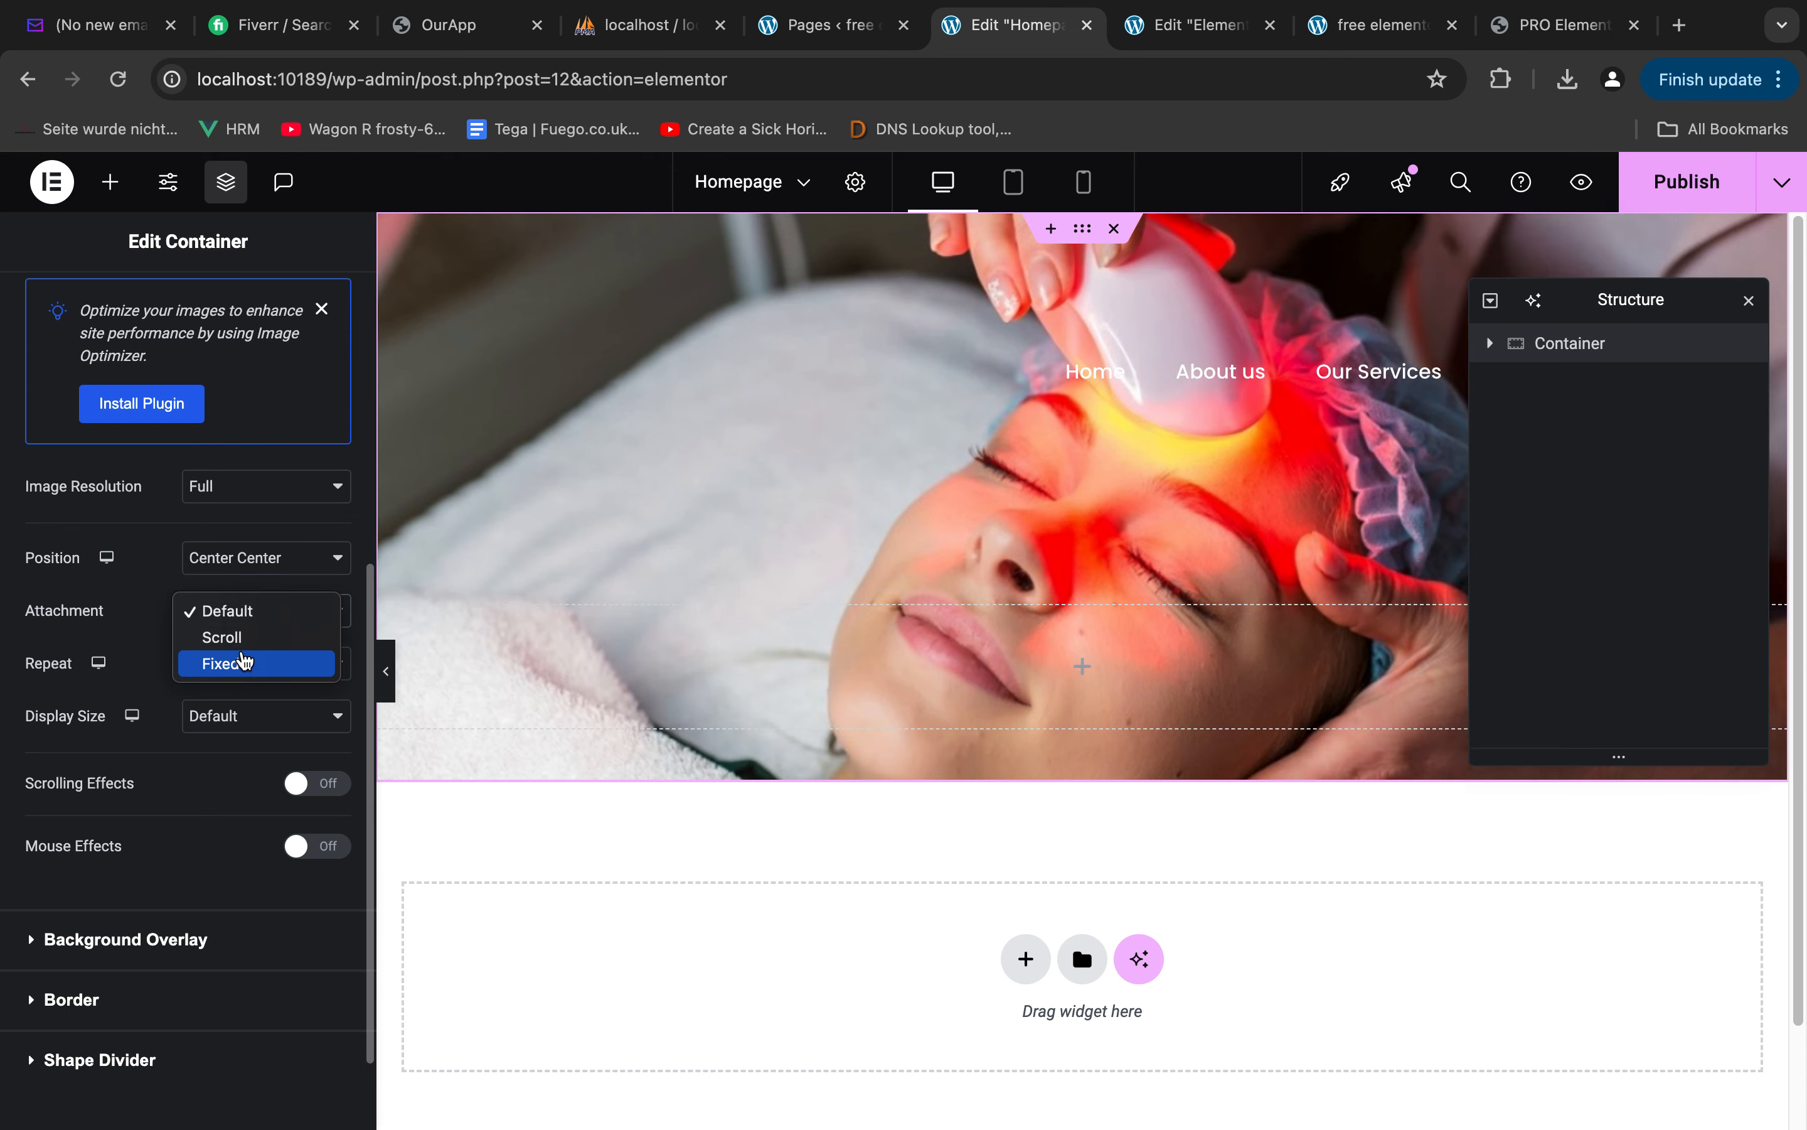
left_click(59, 562)
left_click(227, 667)
left_click(224, 687)
left_click(250, 721)
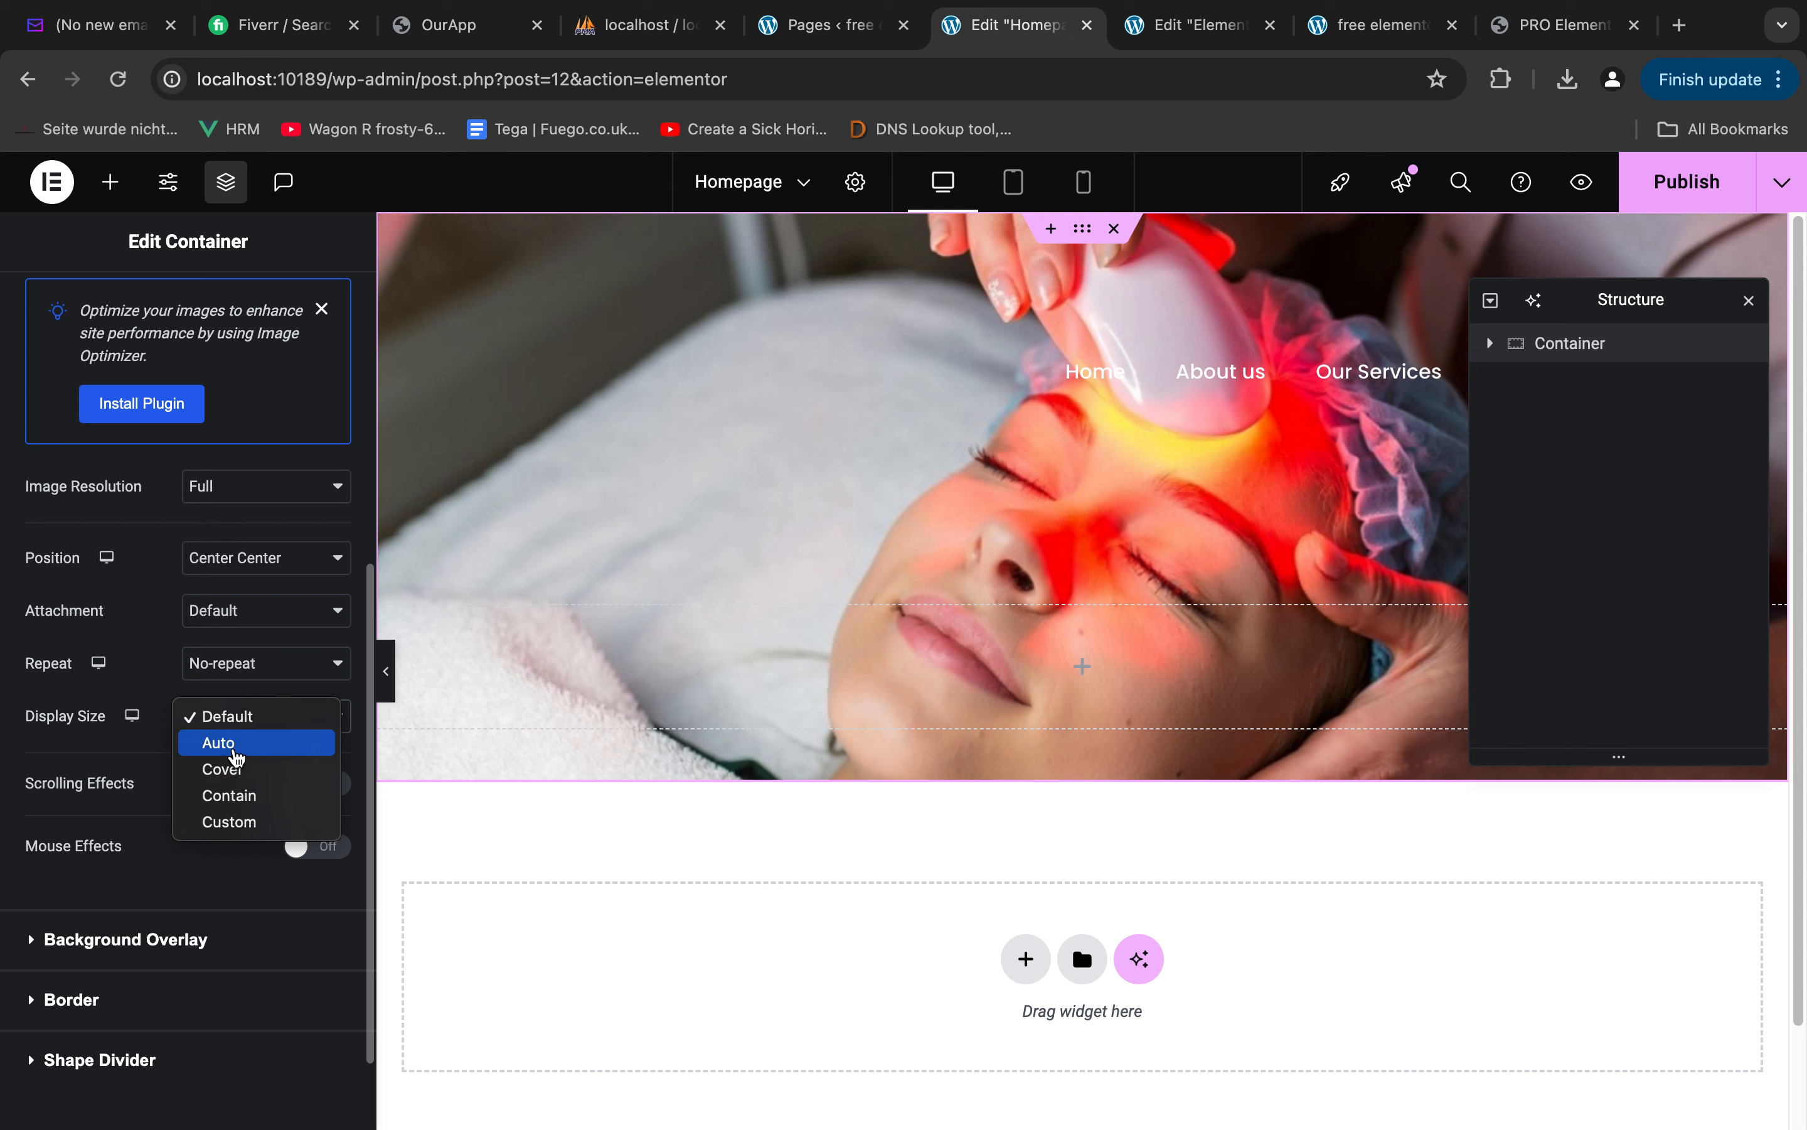
left_click(221, 769)
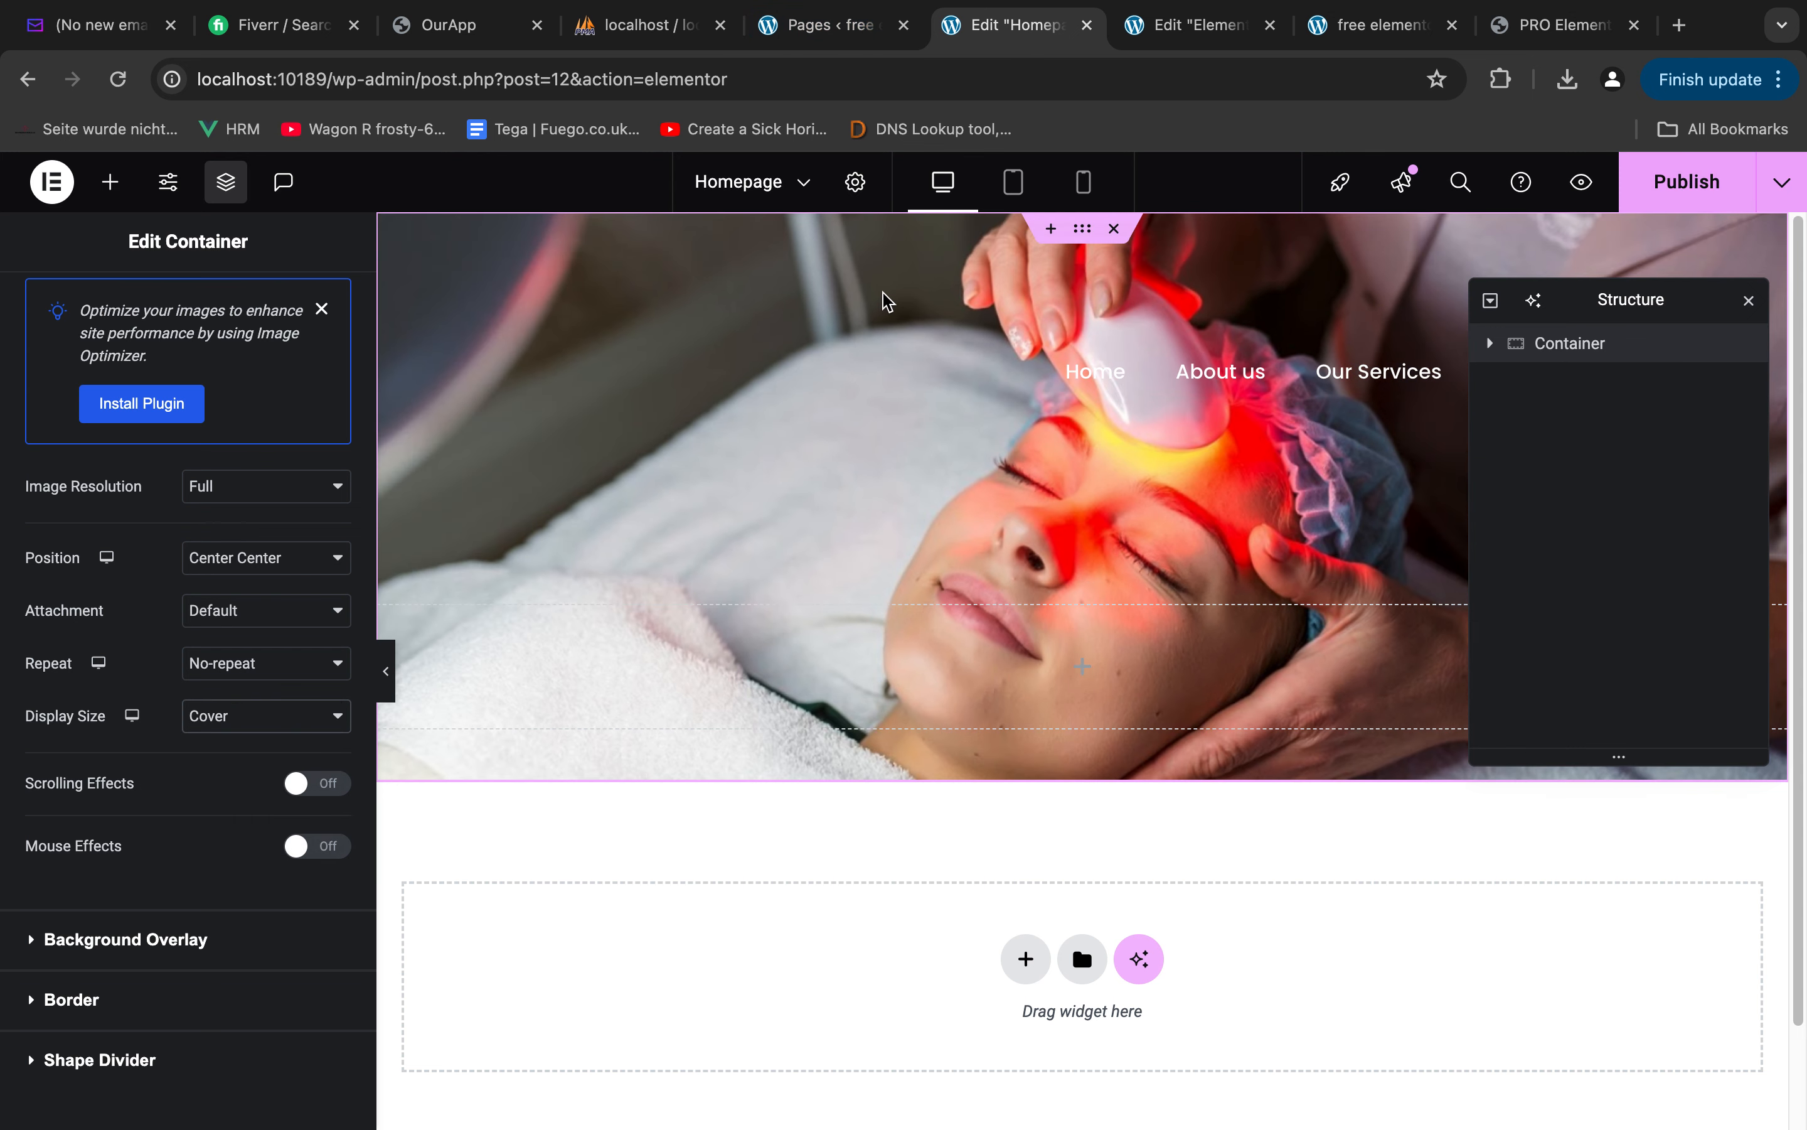
Open the hero container's background overlay settings, then in Figma undo the gradient overlay's move and open its linear fill
left_click(168, 939)
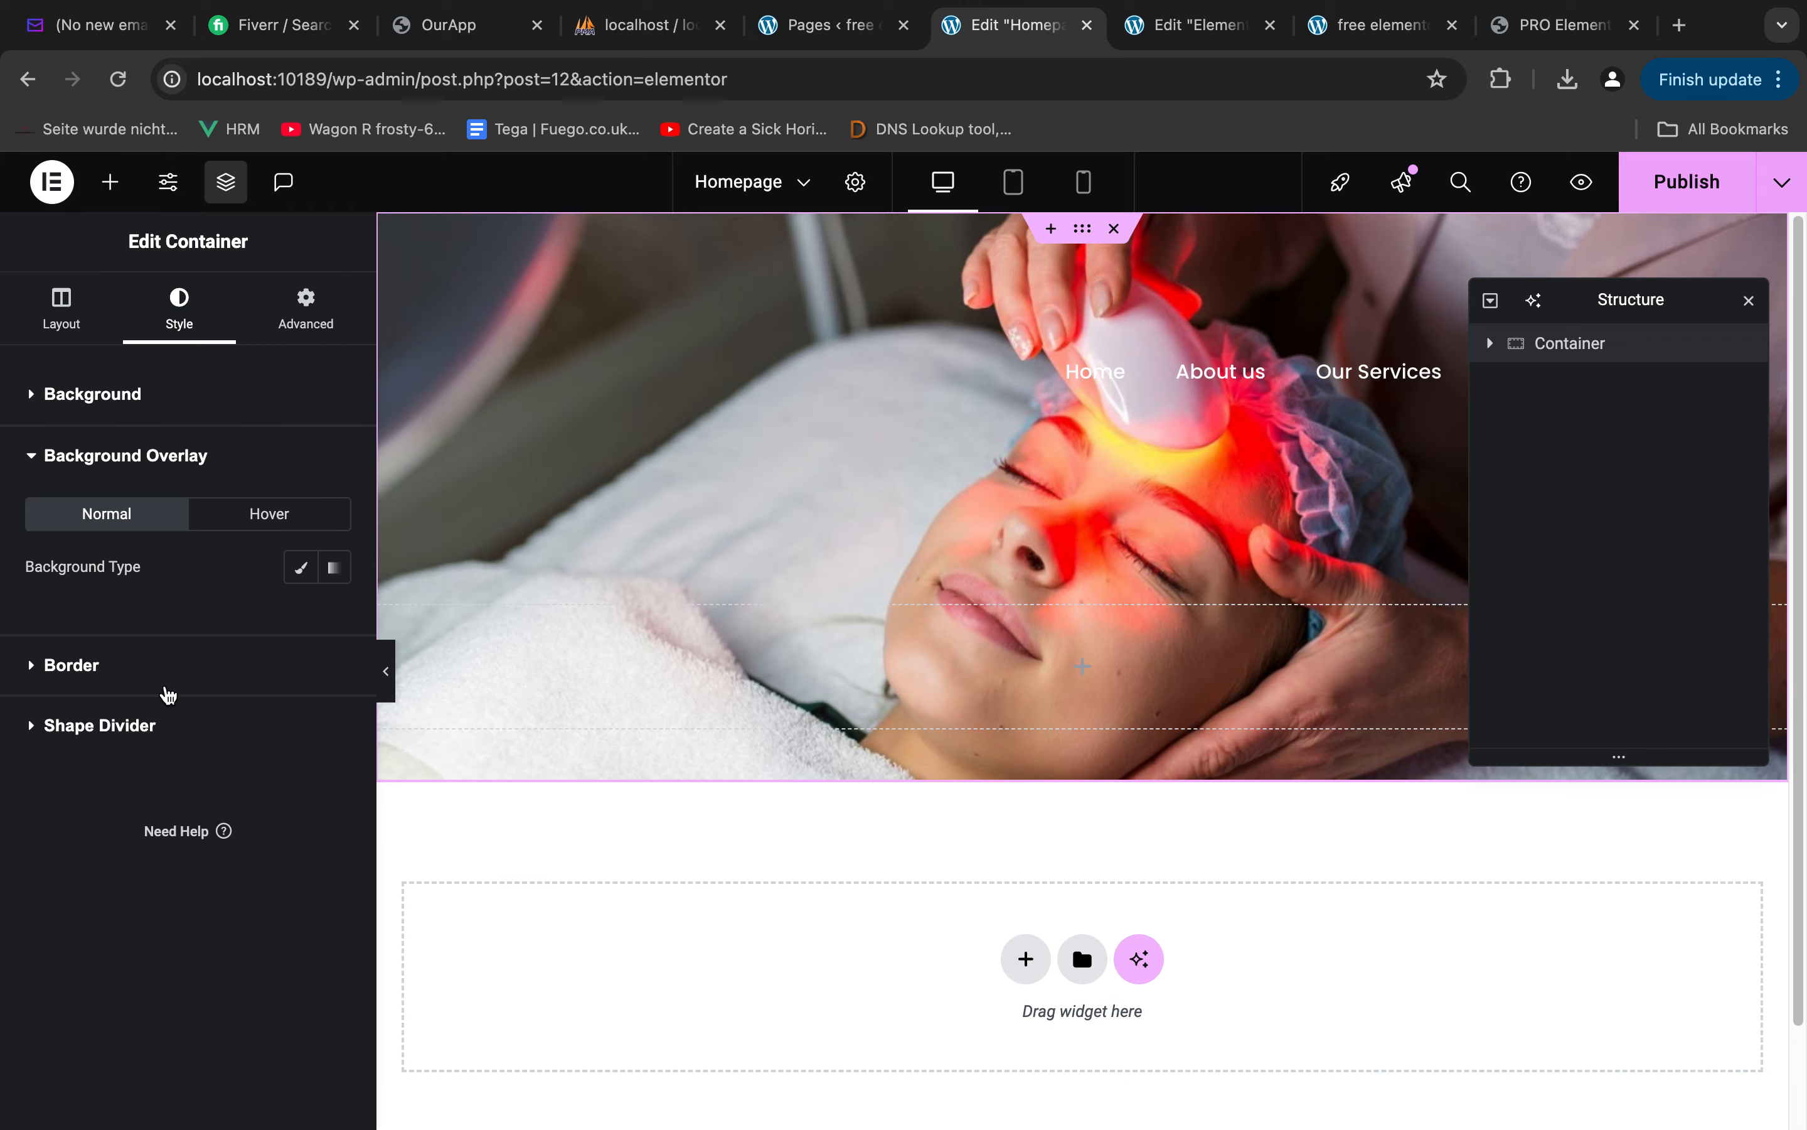
key("ctrl+Right")
key("ctrl+Right")
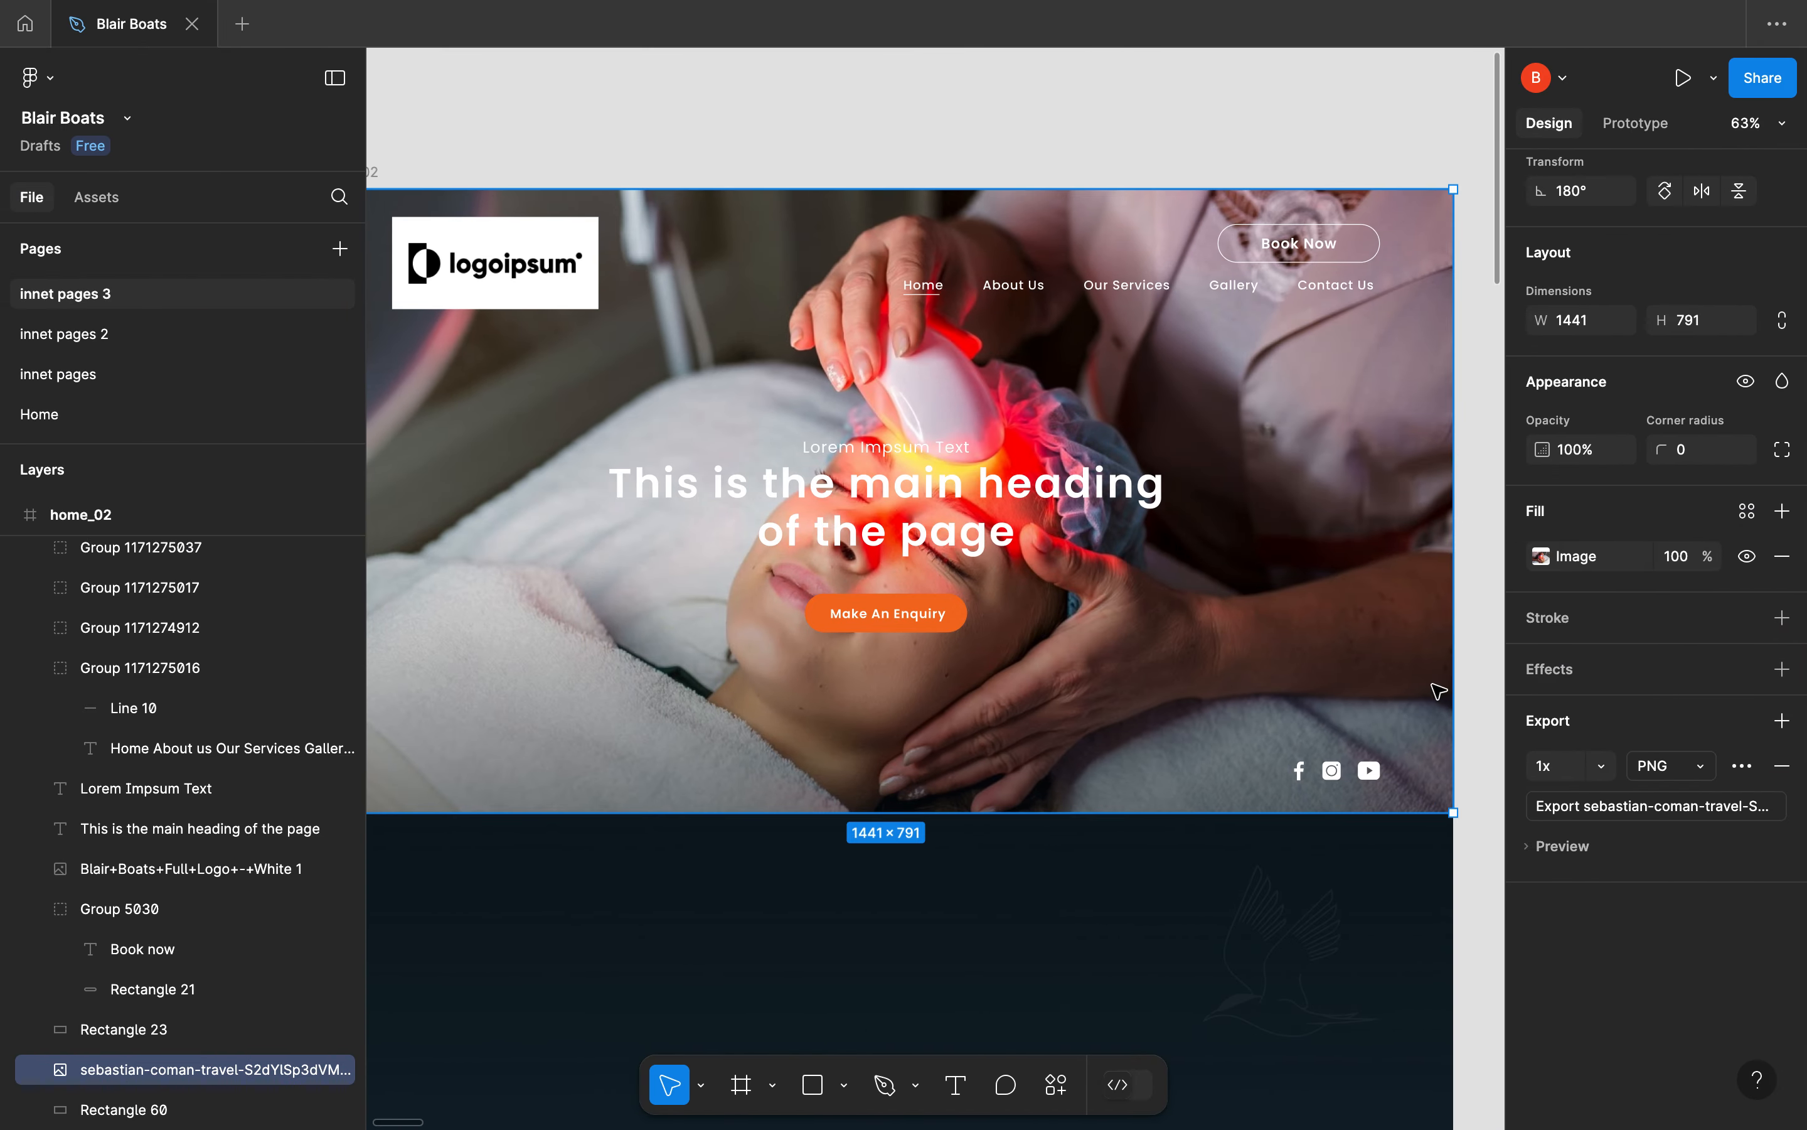
double_click(1227, 684)
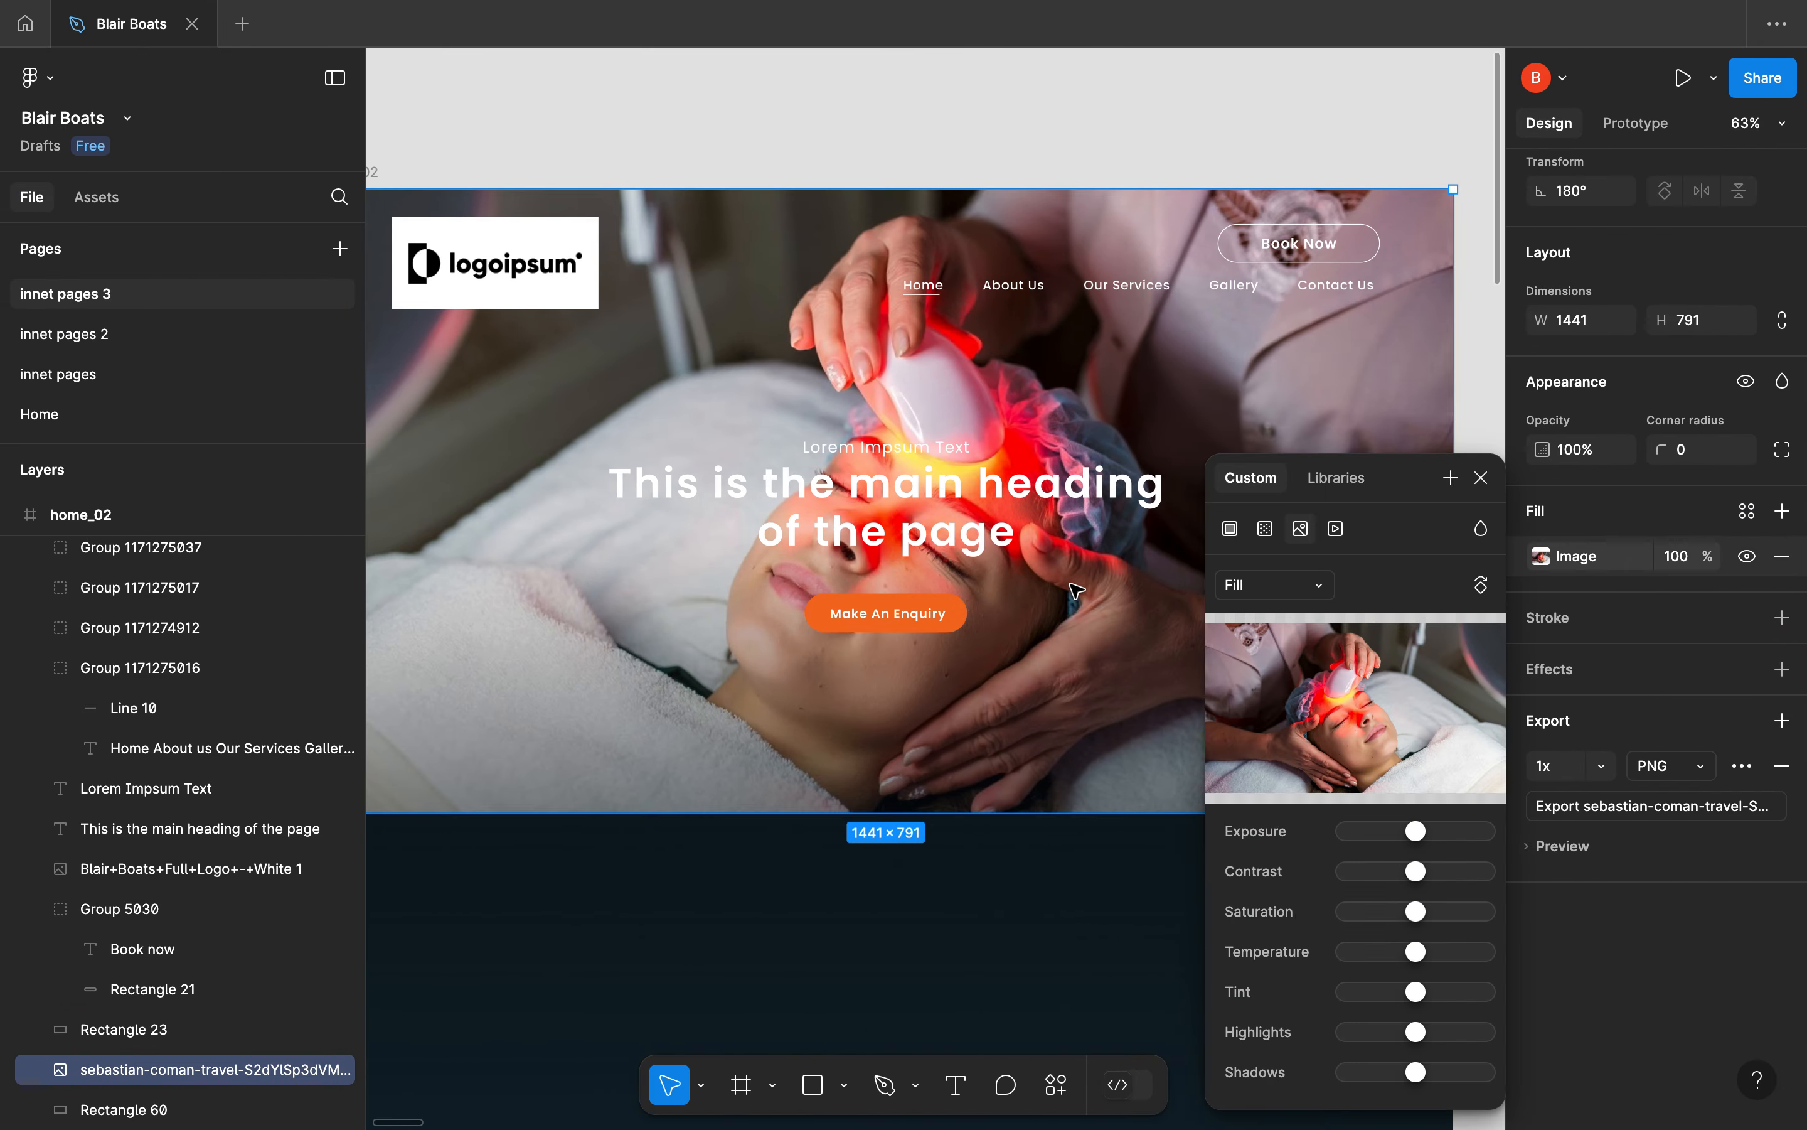
left_click(977, 498)
key("ctrl+z")
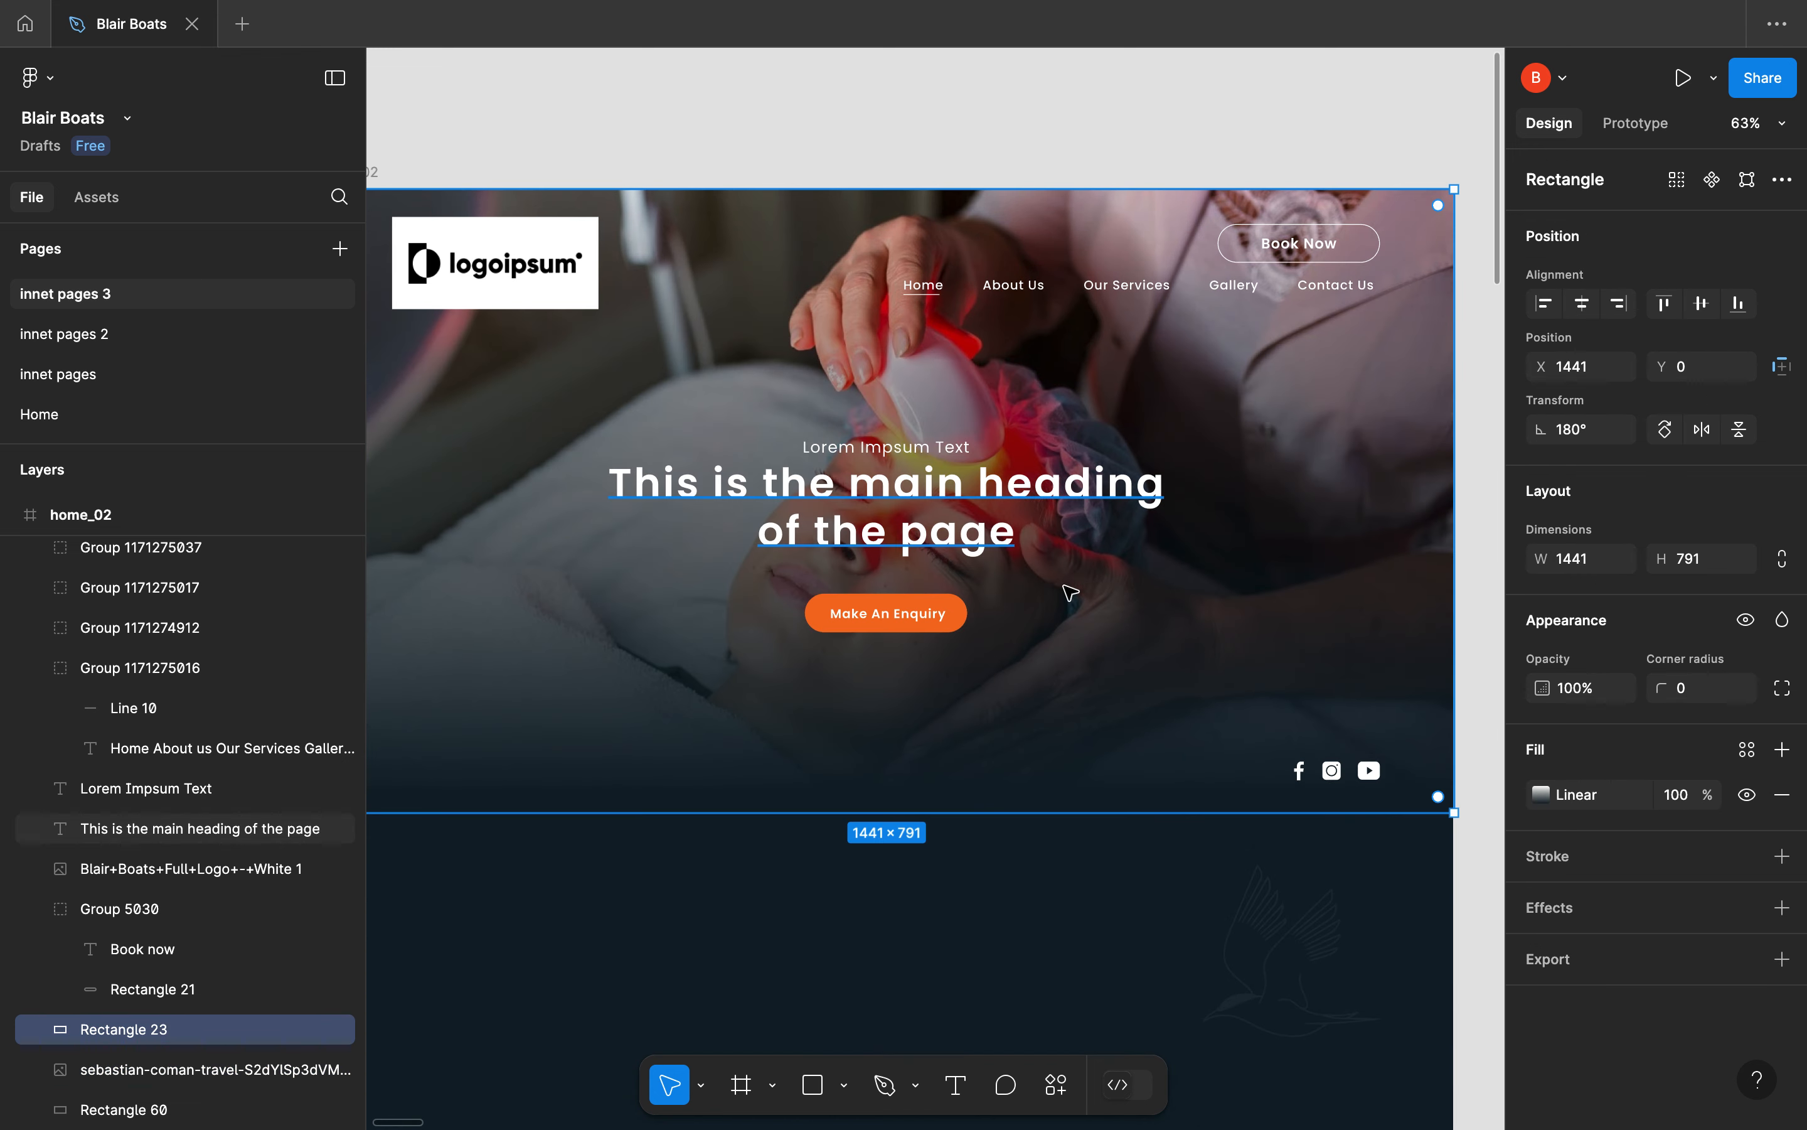
left_click(1585, 809)
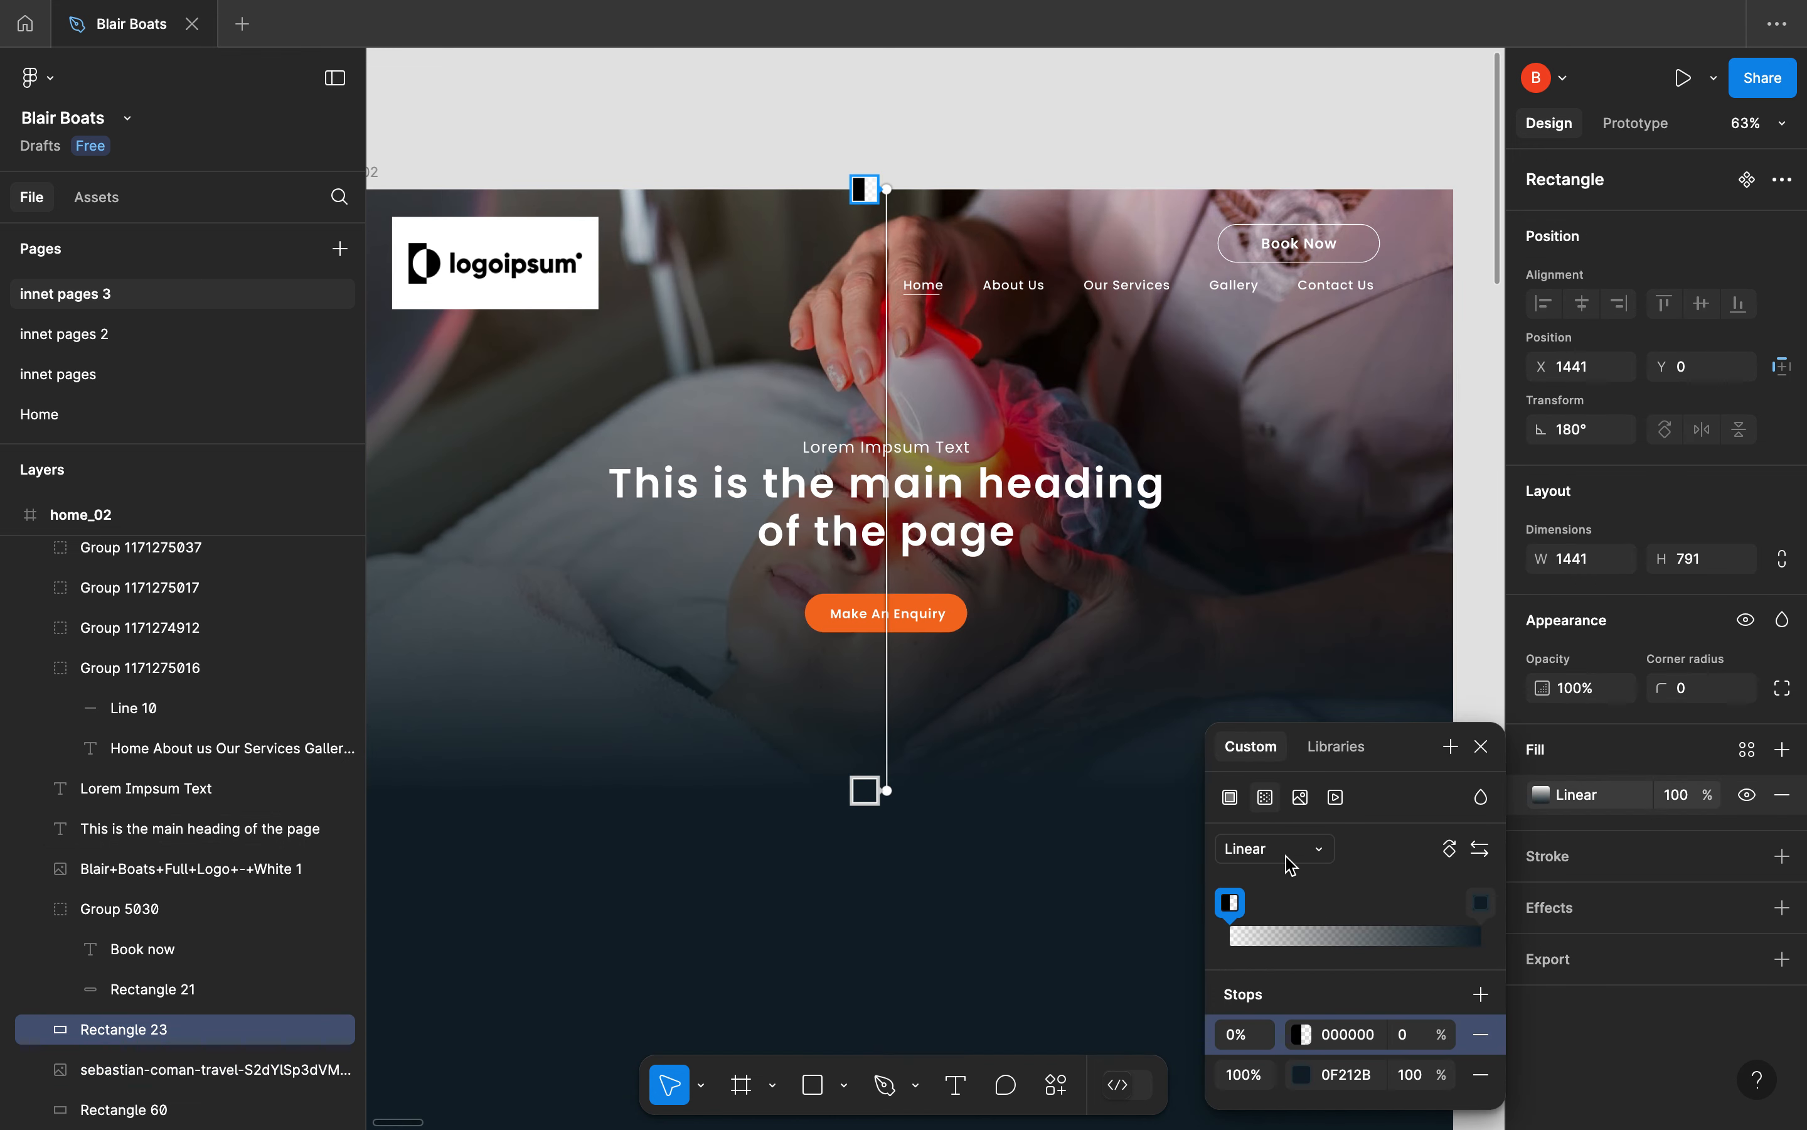
Switch to the WordPress editor and make the hero container's background overlay a gradient with first colour #000000
key("ctrl+Left")
key("ctrl+Right")
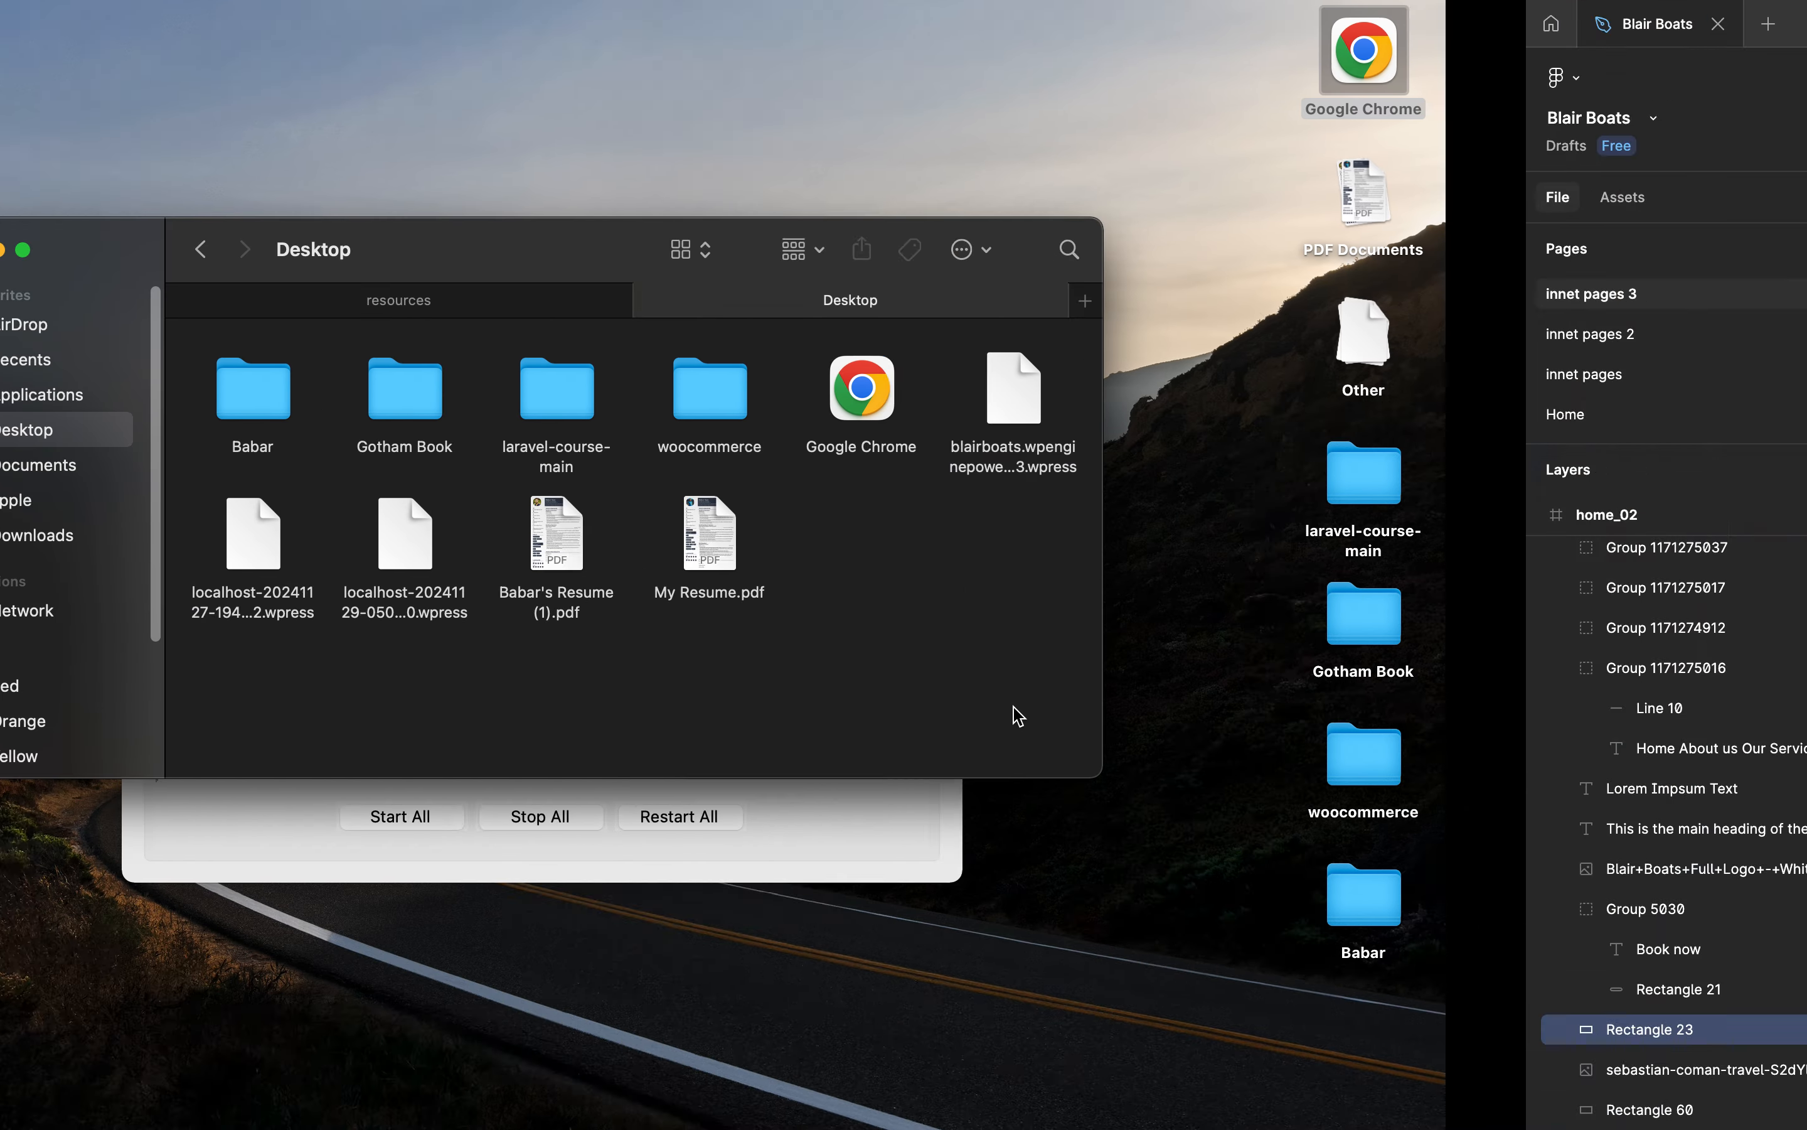
key("ctrl+Right")
left_click(301, 568)
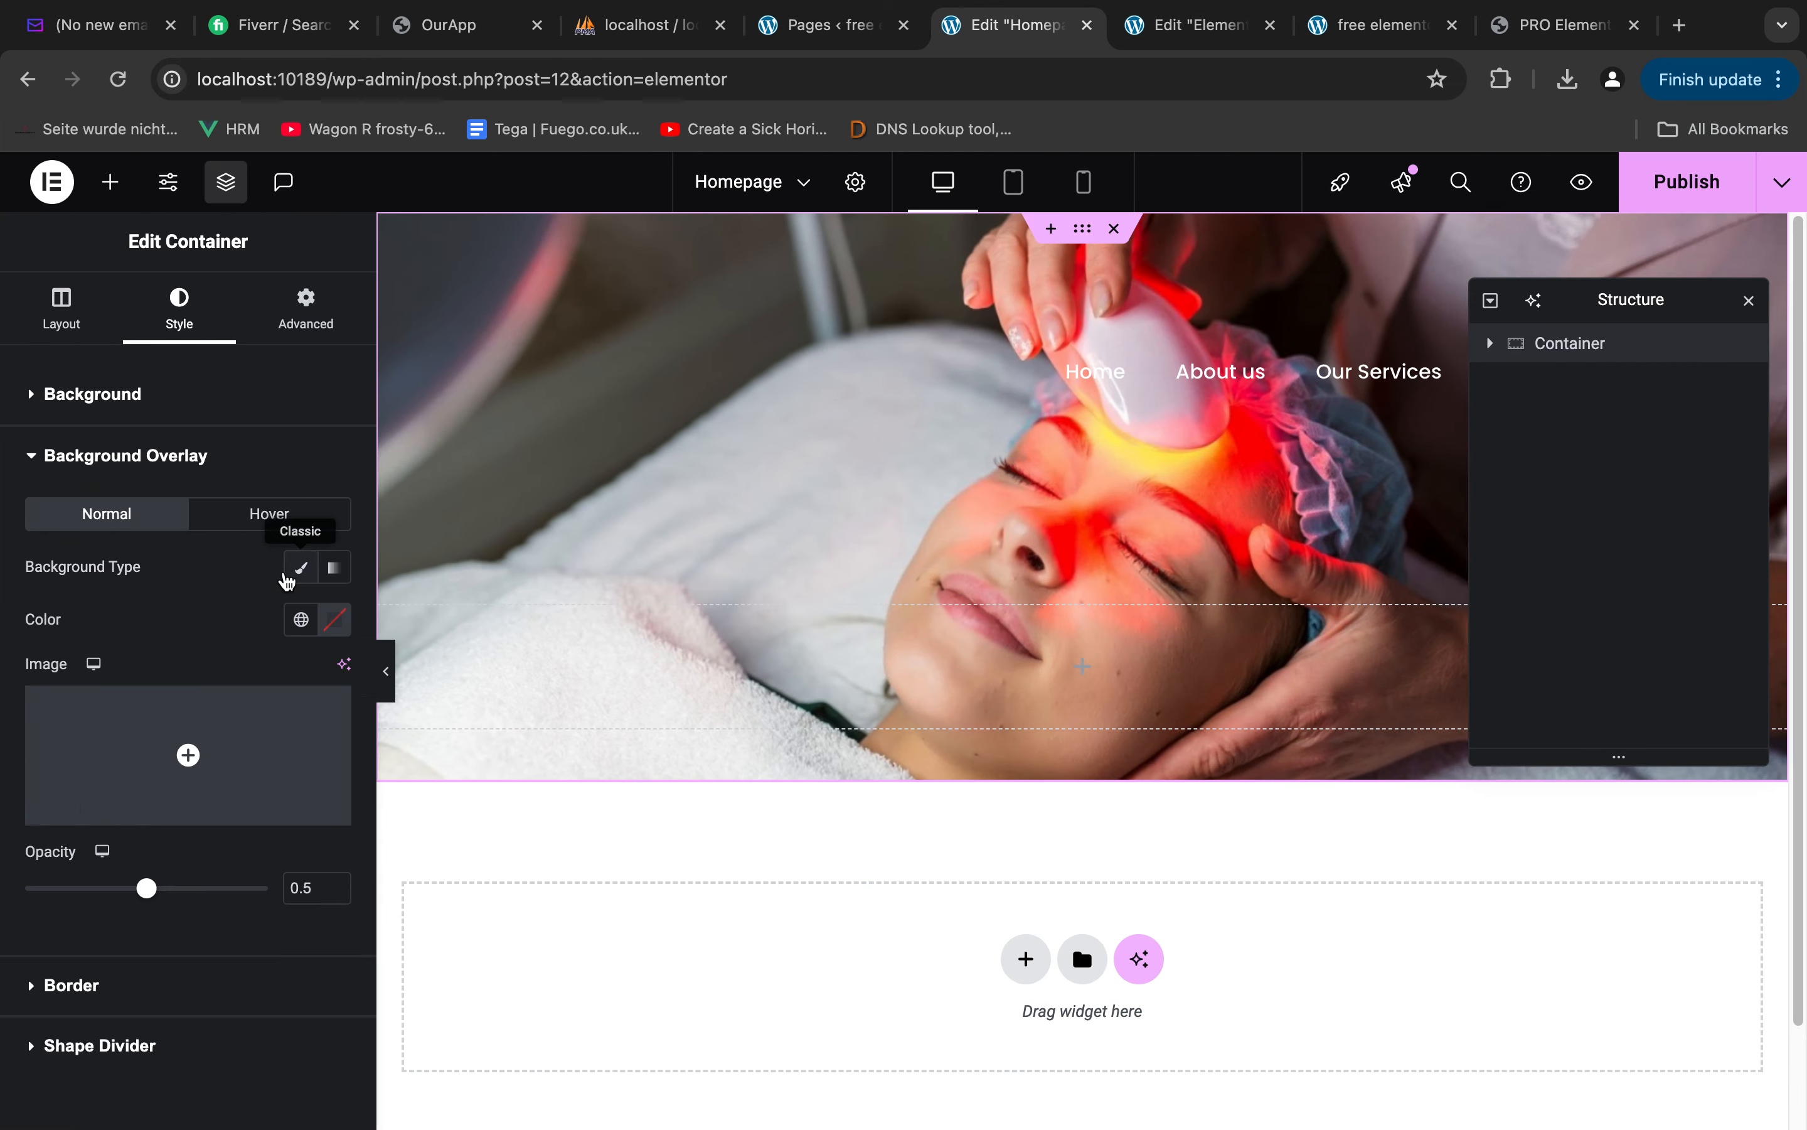
left_click(335, 568)
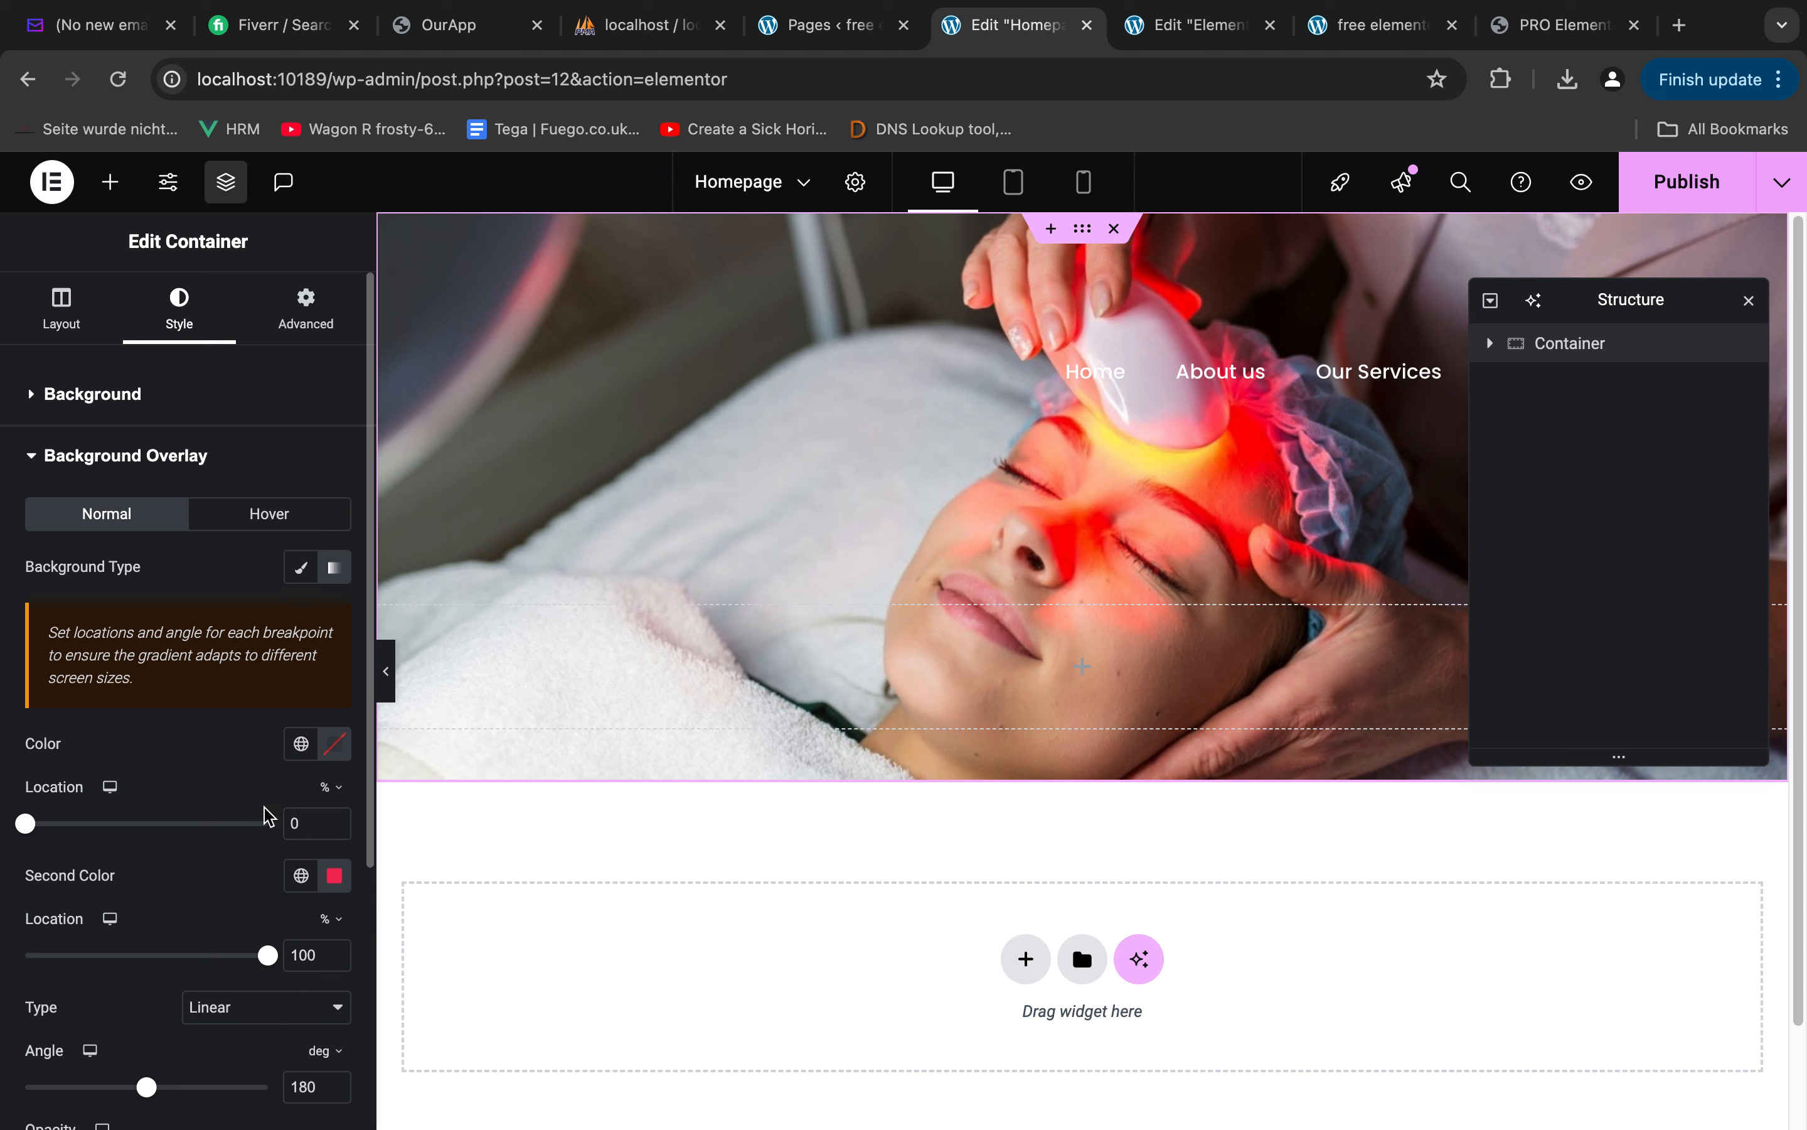
left_click(337, 753)
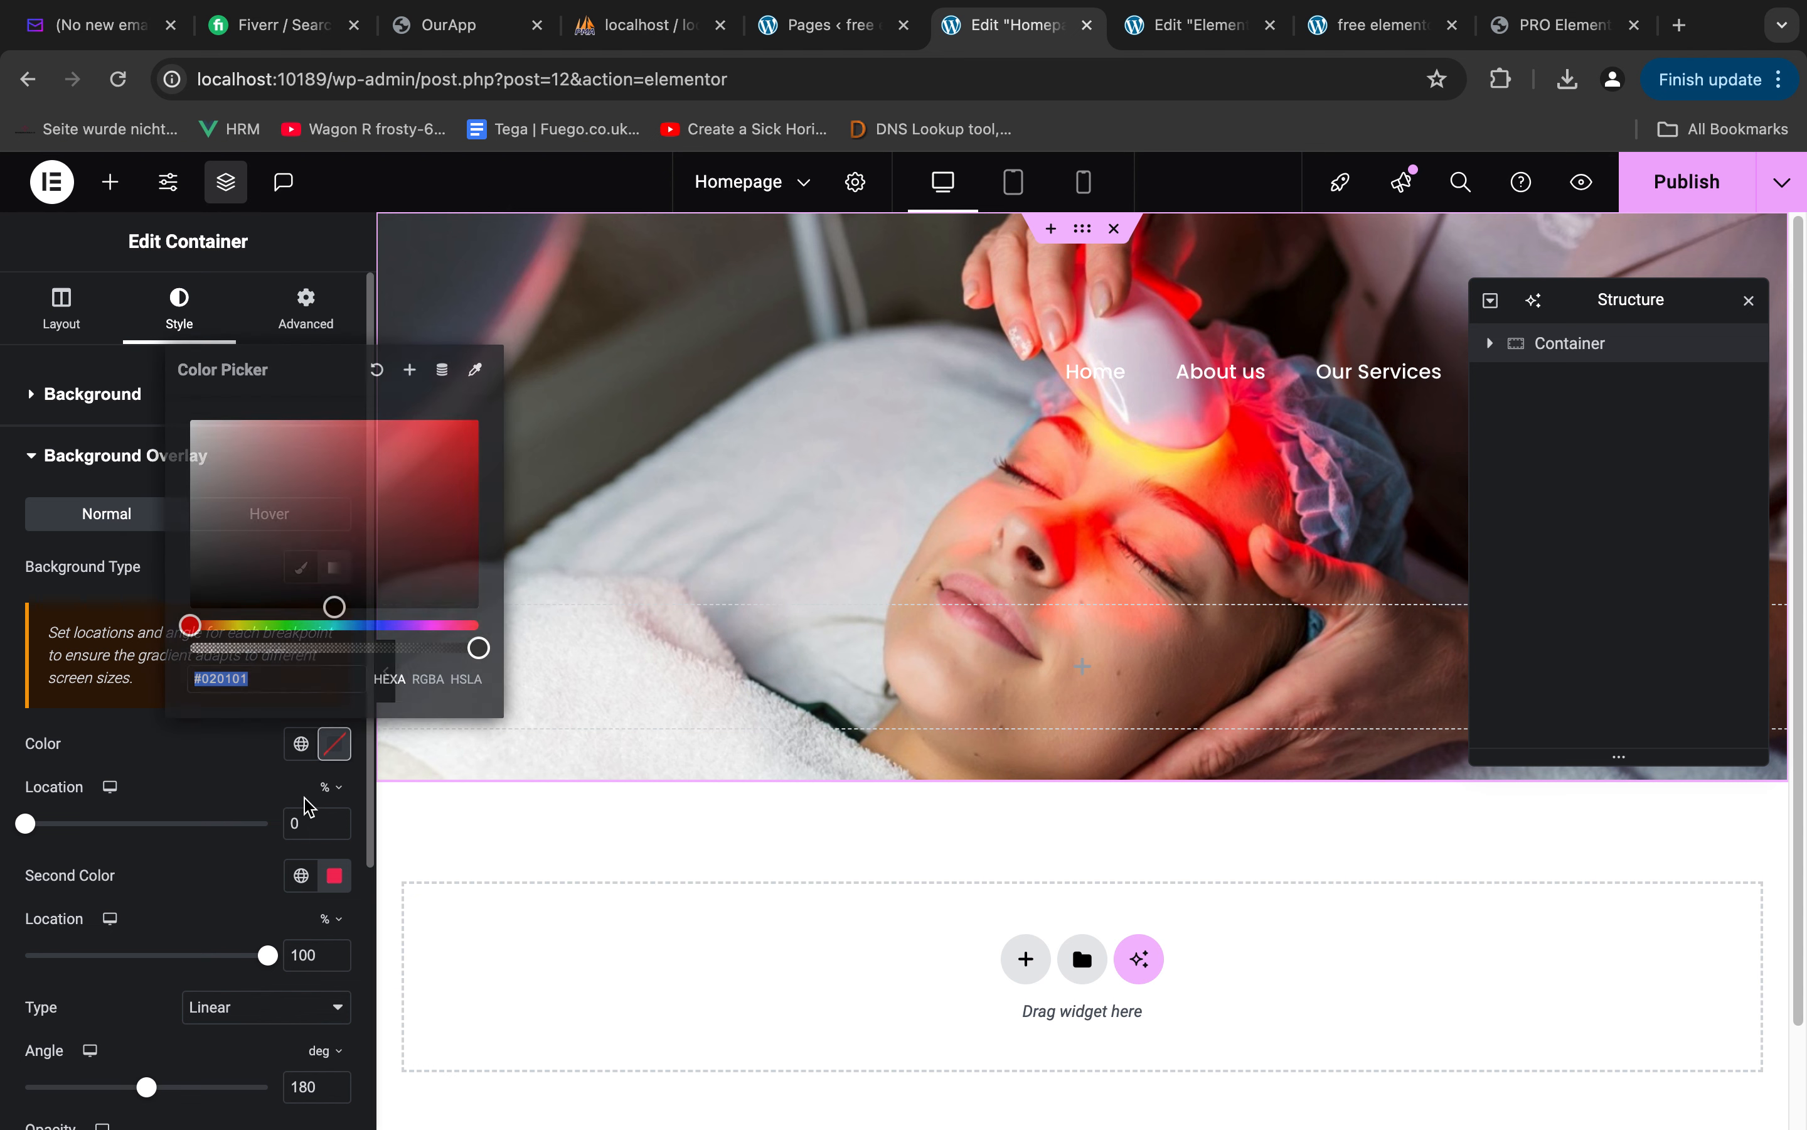
left_click_drag(270, 569, 95, 668)
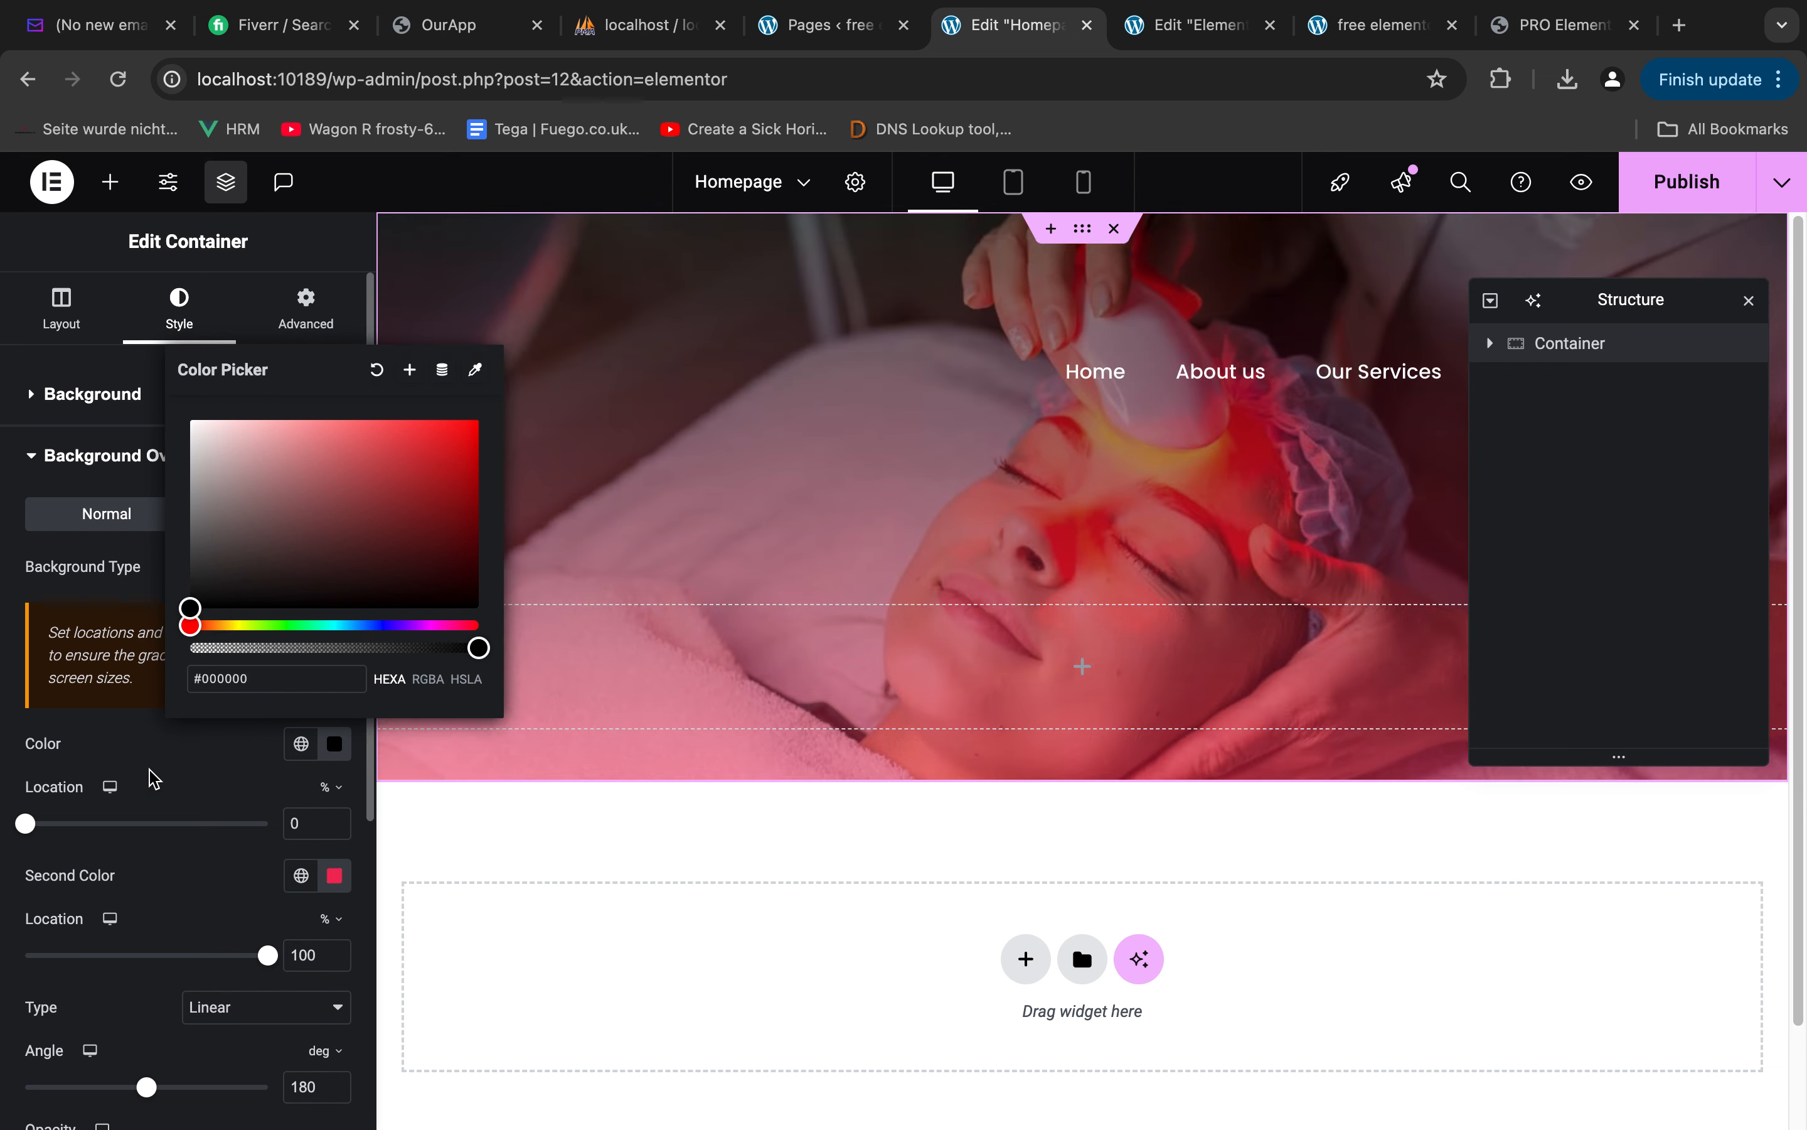
left_click(220, 784)
Set the overlay gradient's second colour to #000000 and check the remaining gradient settings
left_click(334, 875)
left_click_drag(290, 709, 82, 803)
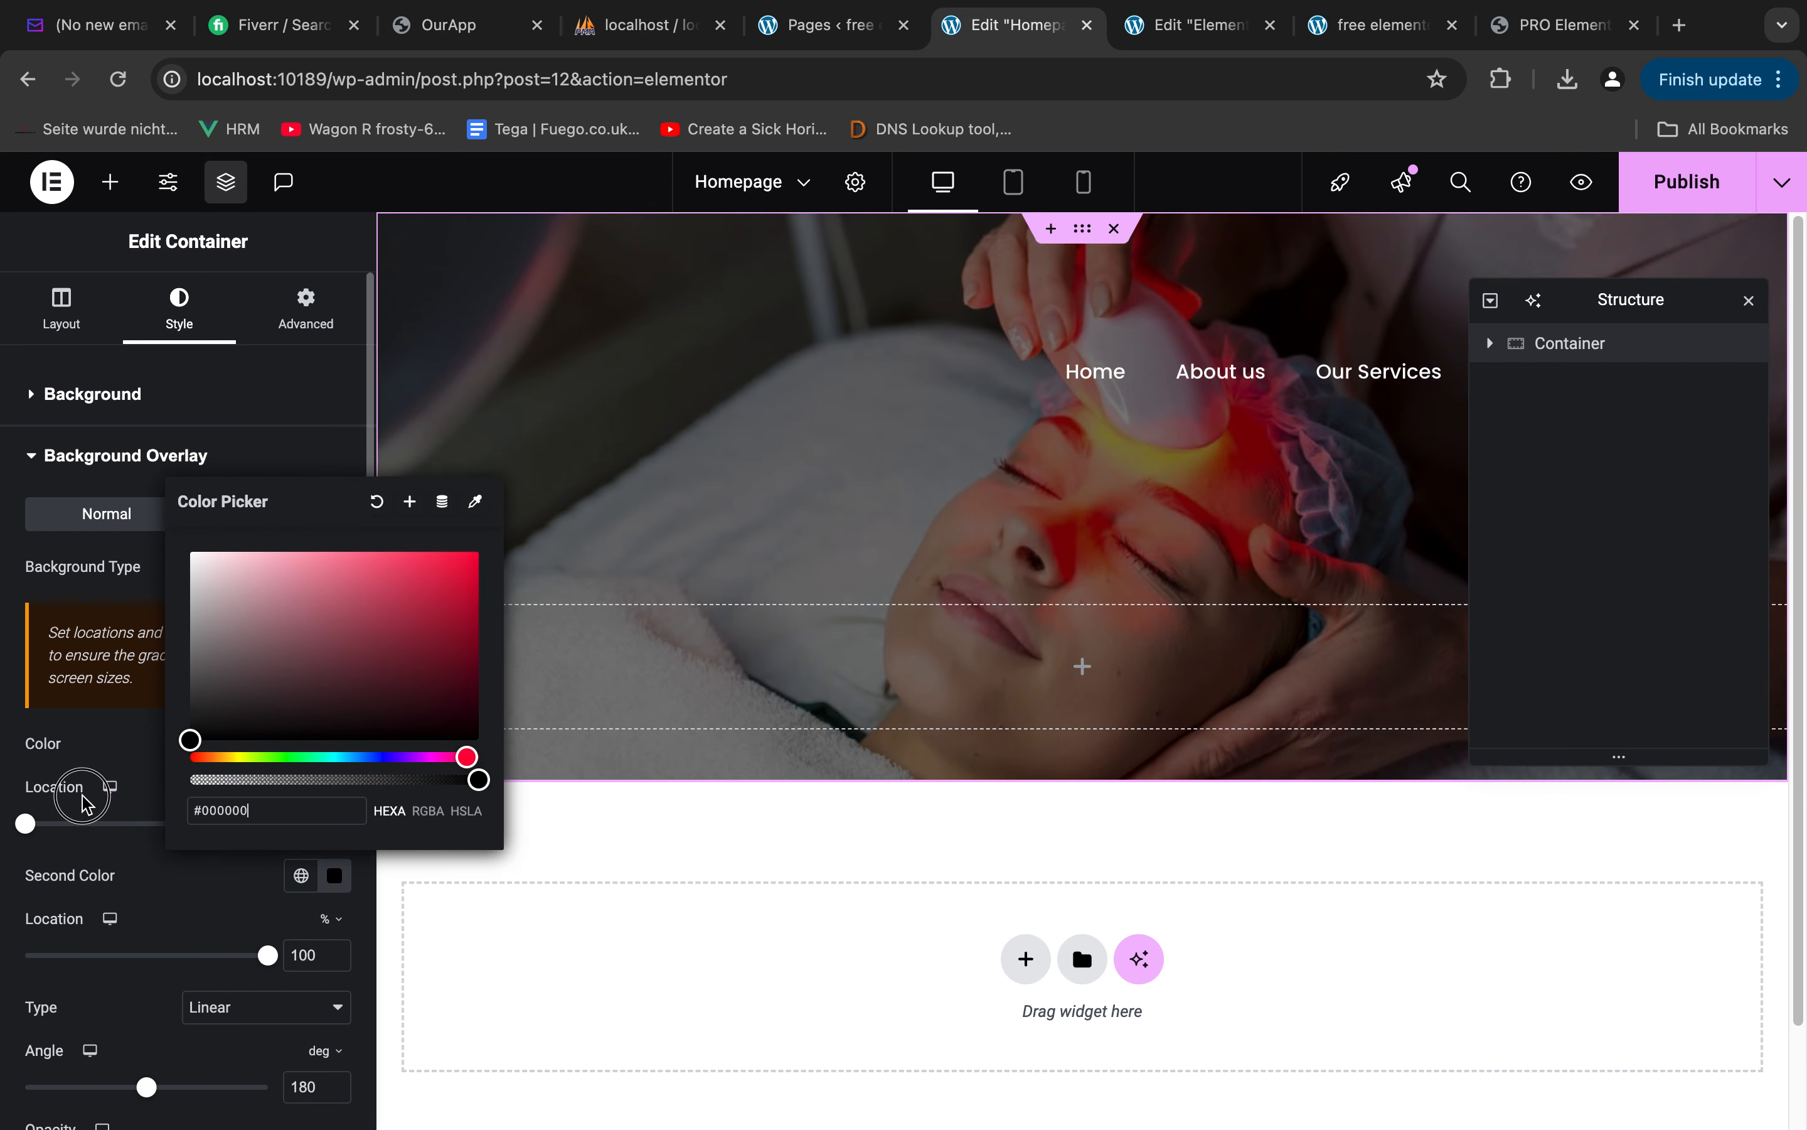
left_click(208, 883)
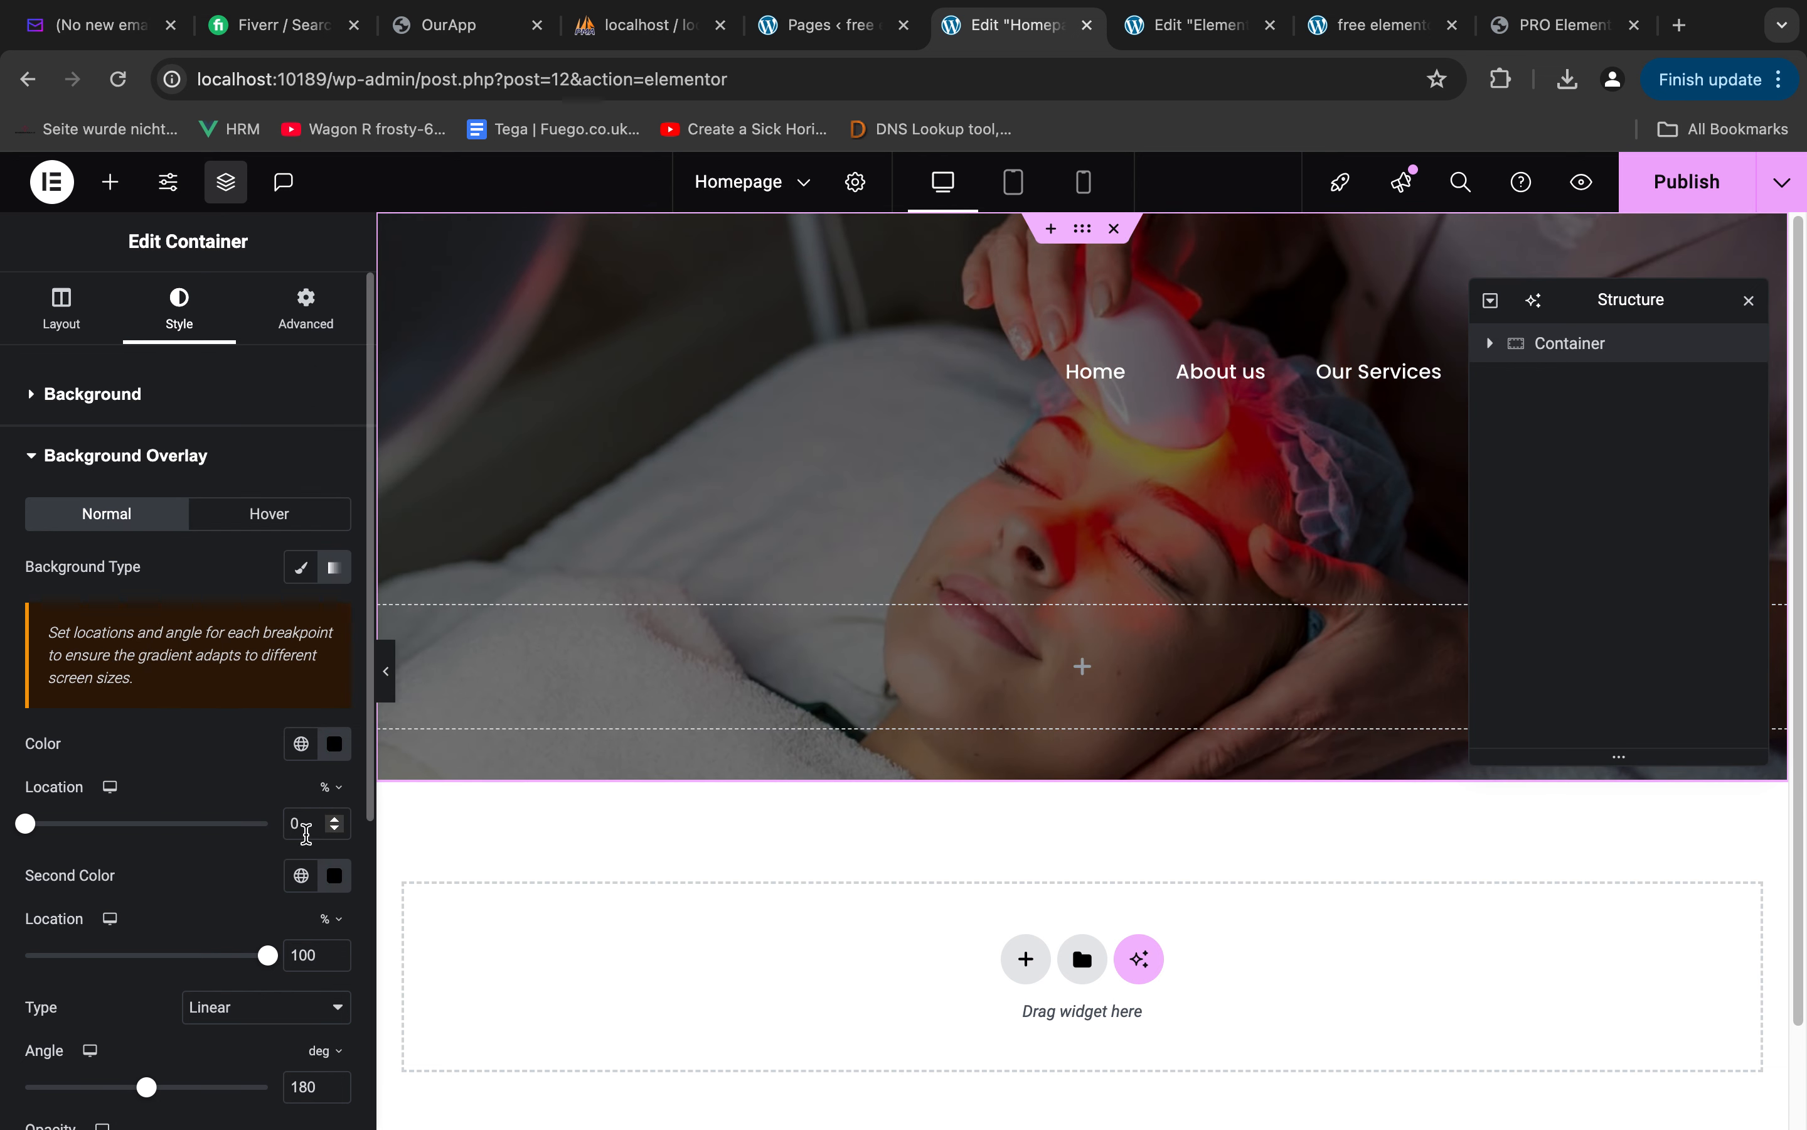
scroll(219, 944, "down", 3)
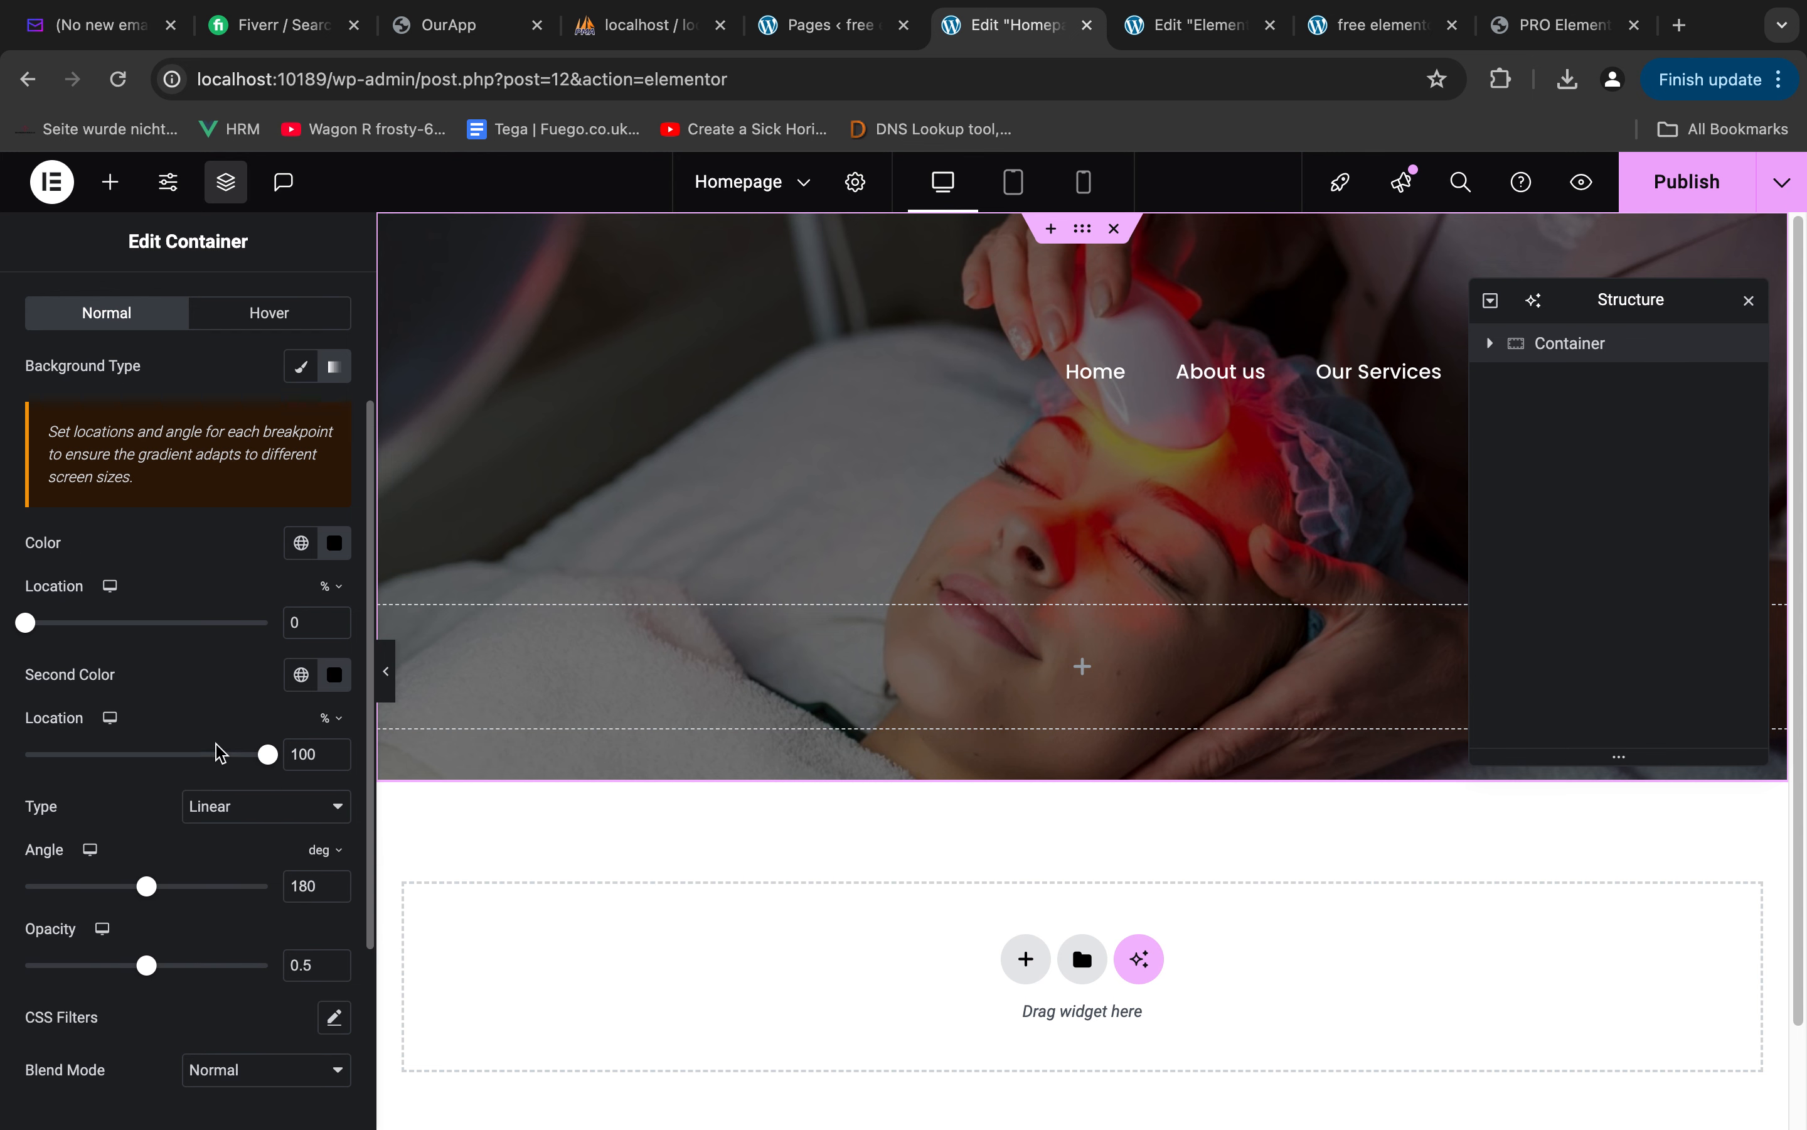
scroll(229, 682, "up", 3)
scroll(216, 682, "down", 5)
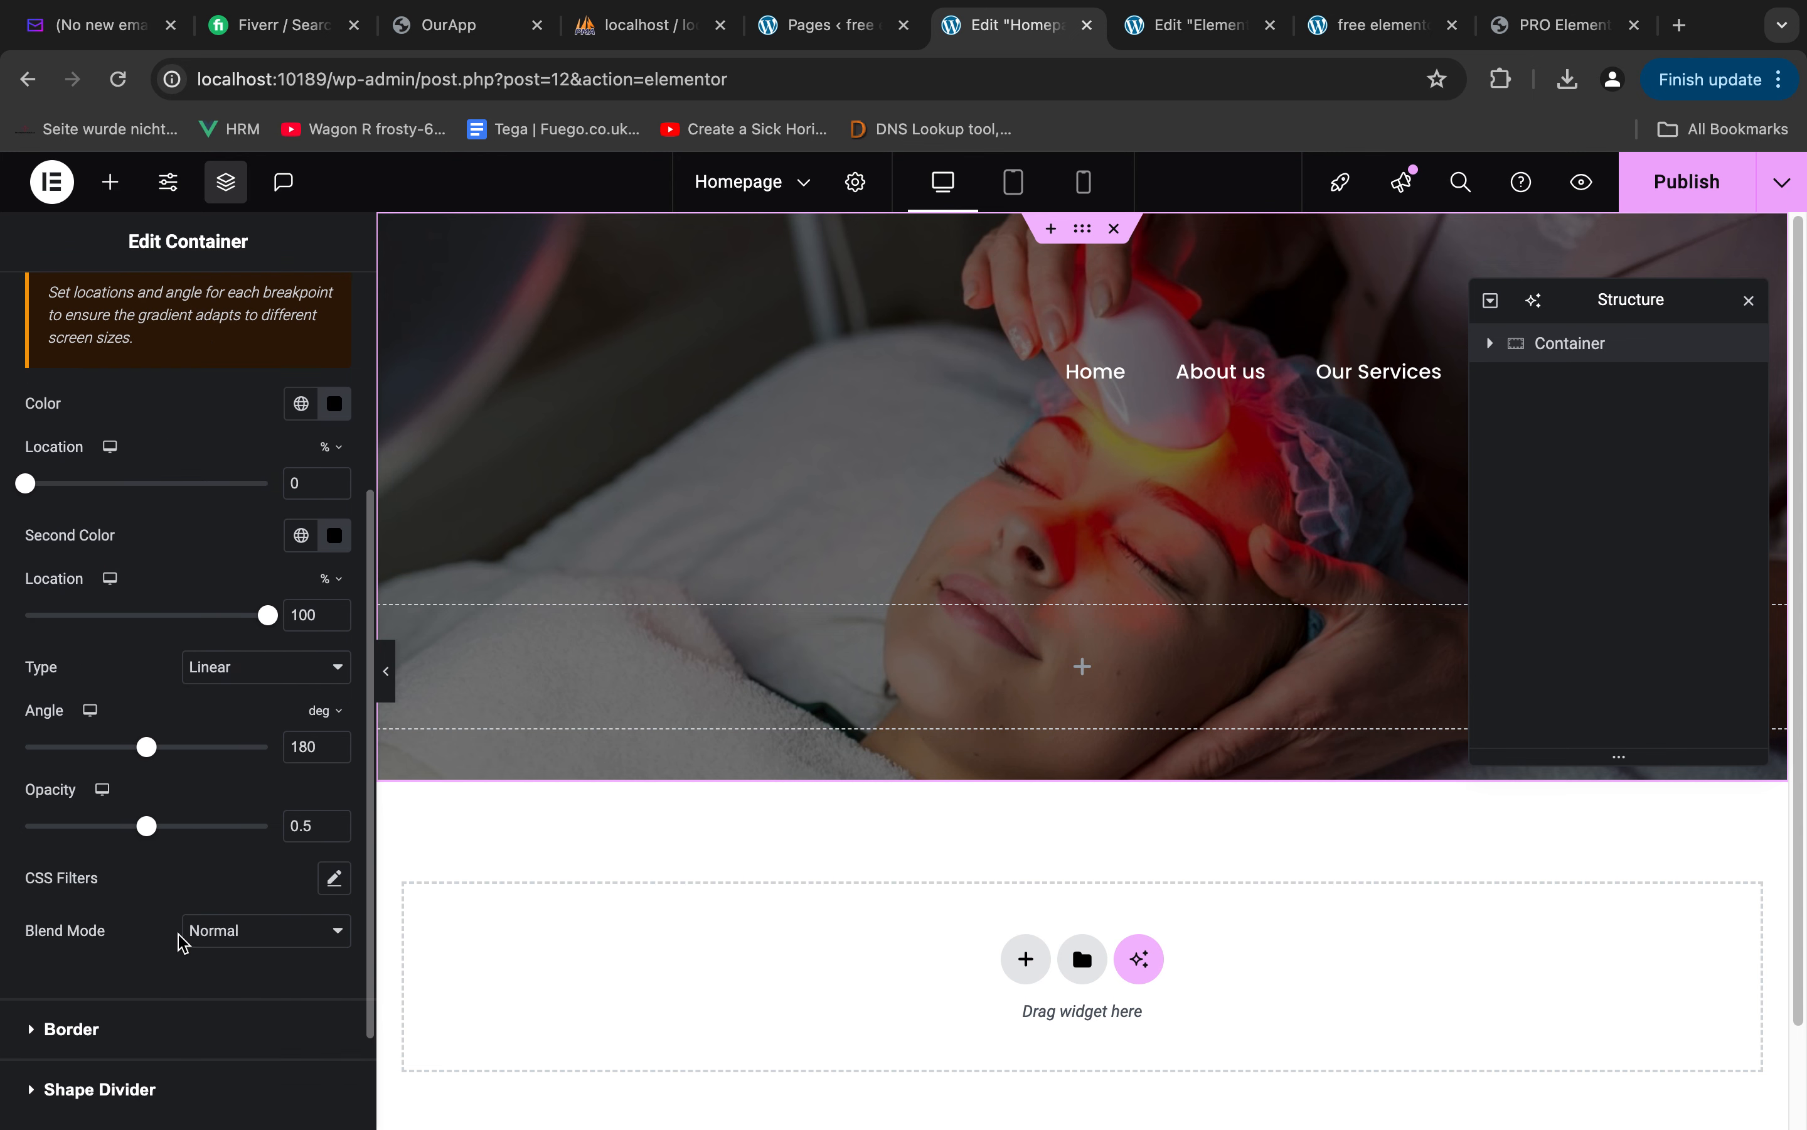
scroll(147, 775, "up", 2)
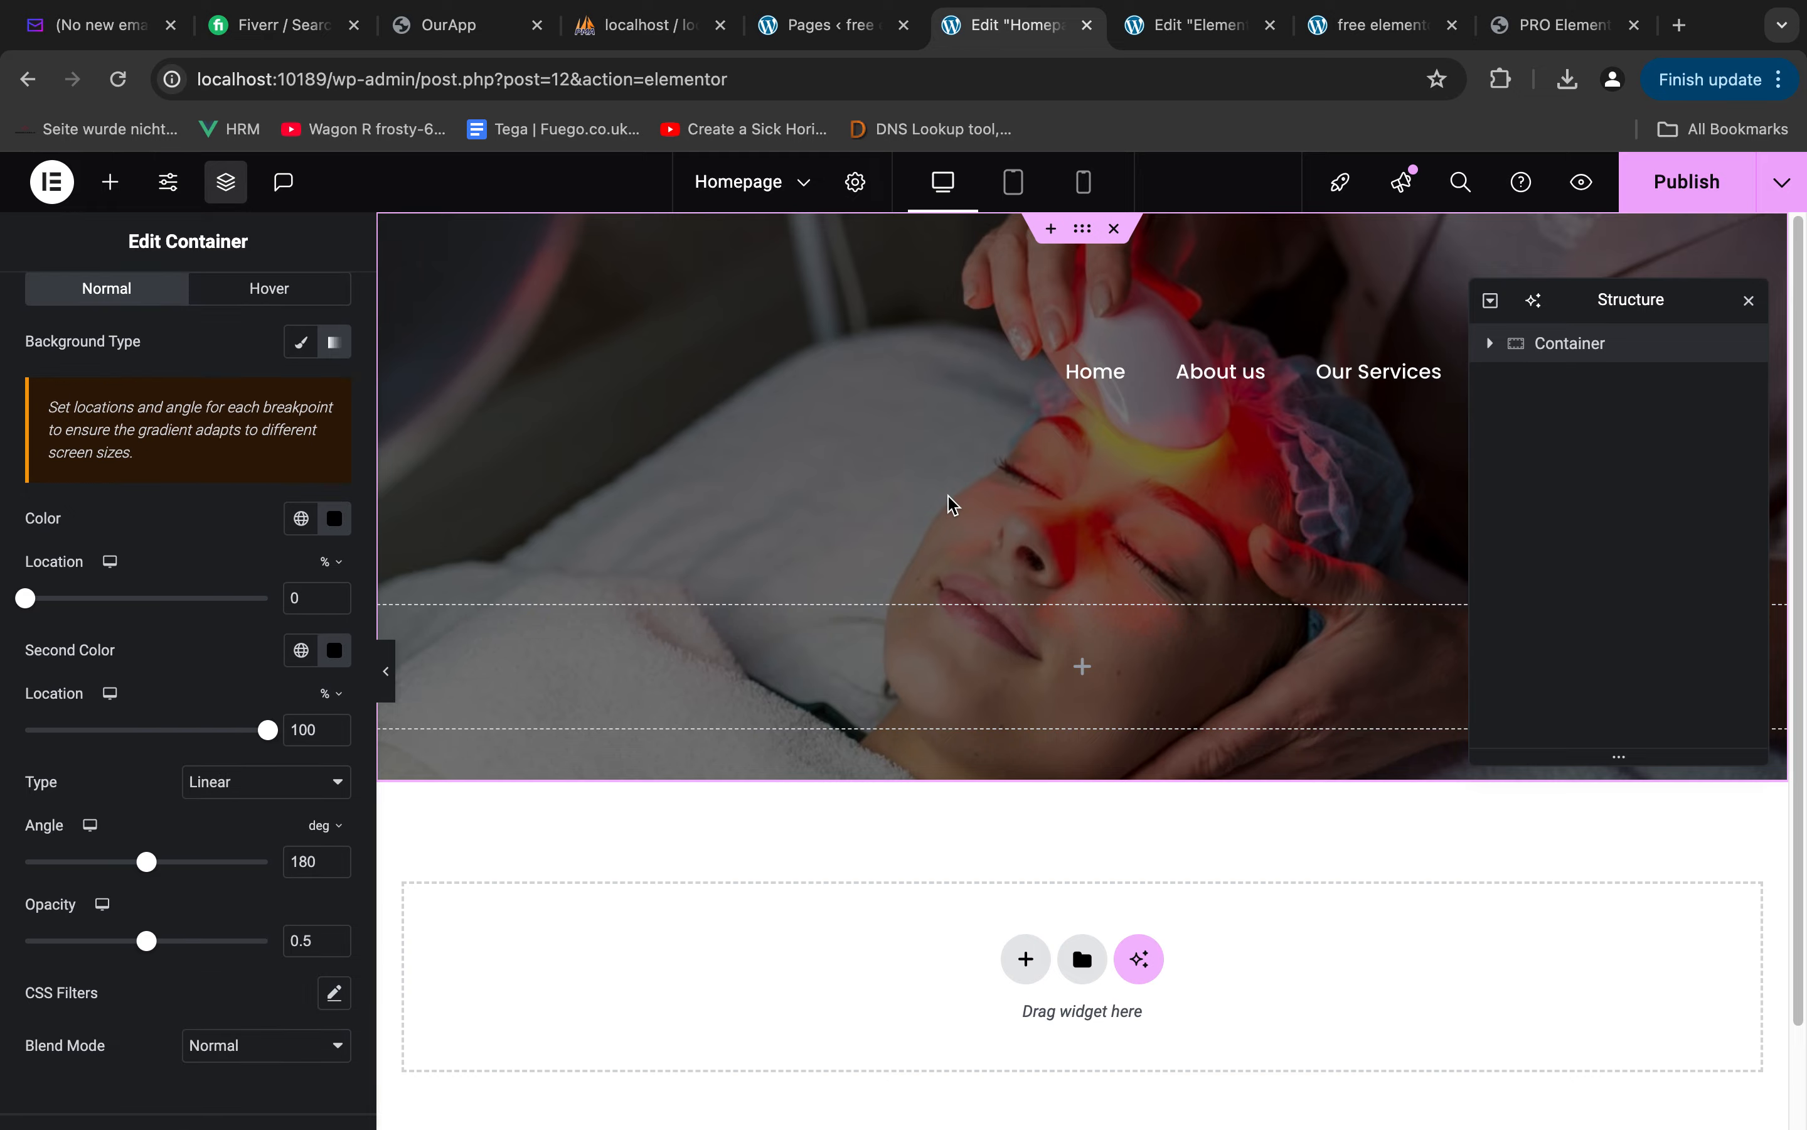
Switch to Figma, close the overlay's fill settings and copy the "Lorem Impsum Text" line above the main heading
key("ctrl+Right")
key("ctrl+Left")
key("ctrl+Left")
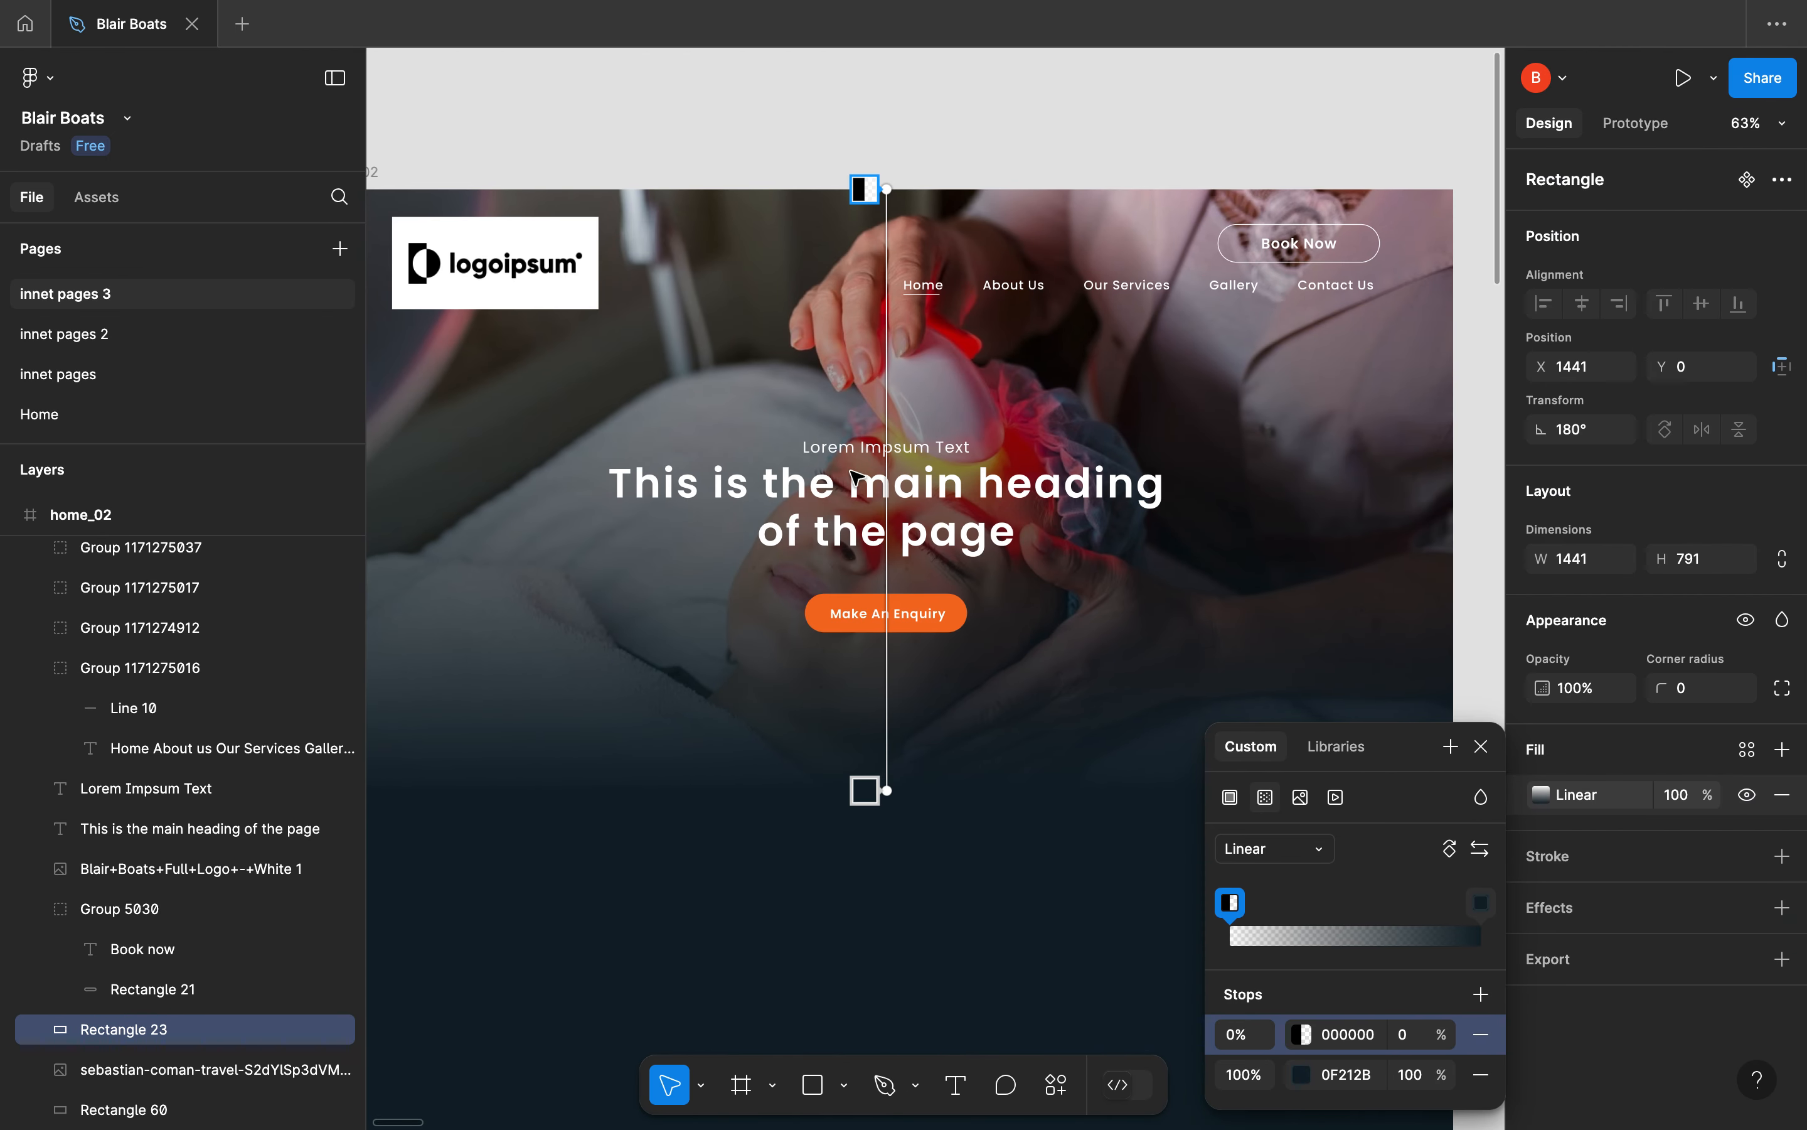
left_click(887, 448)
left_click(1482, 705)
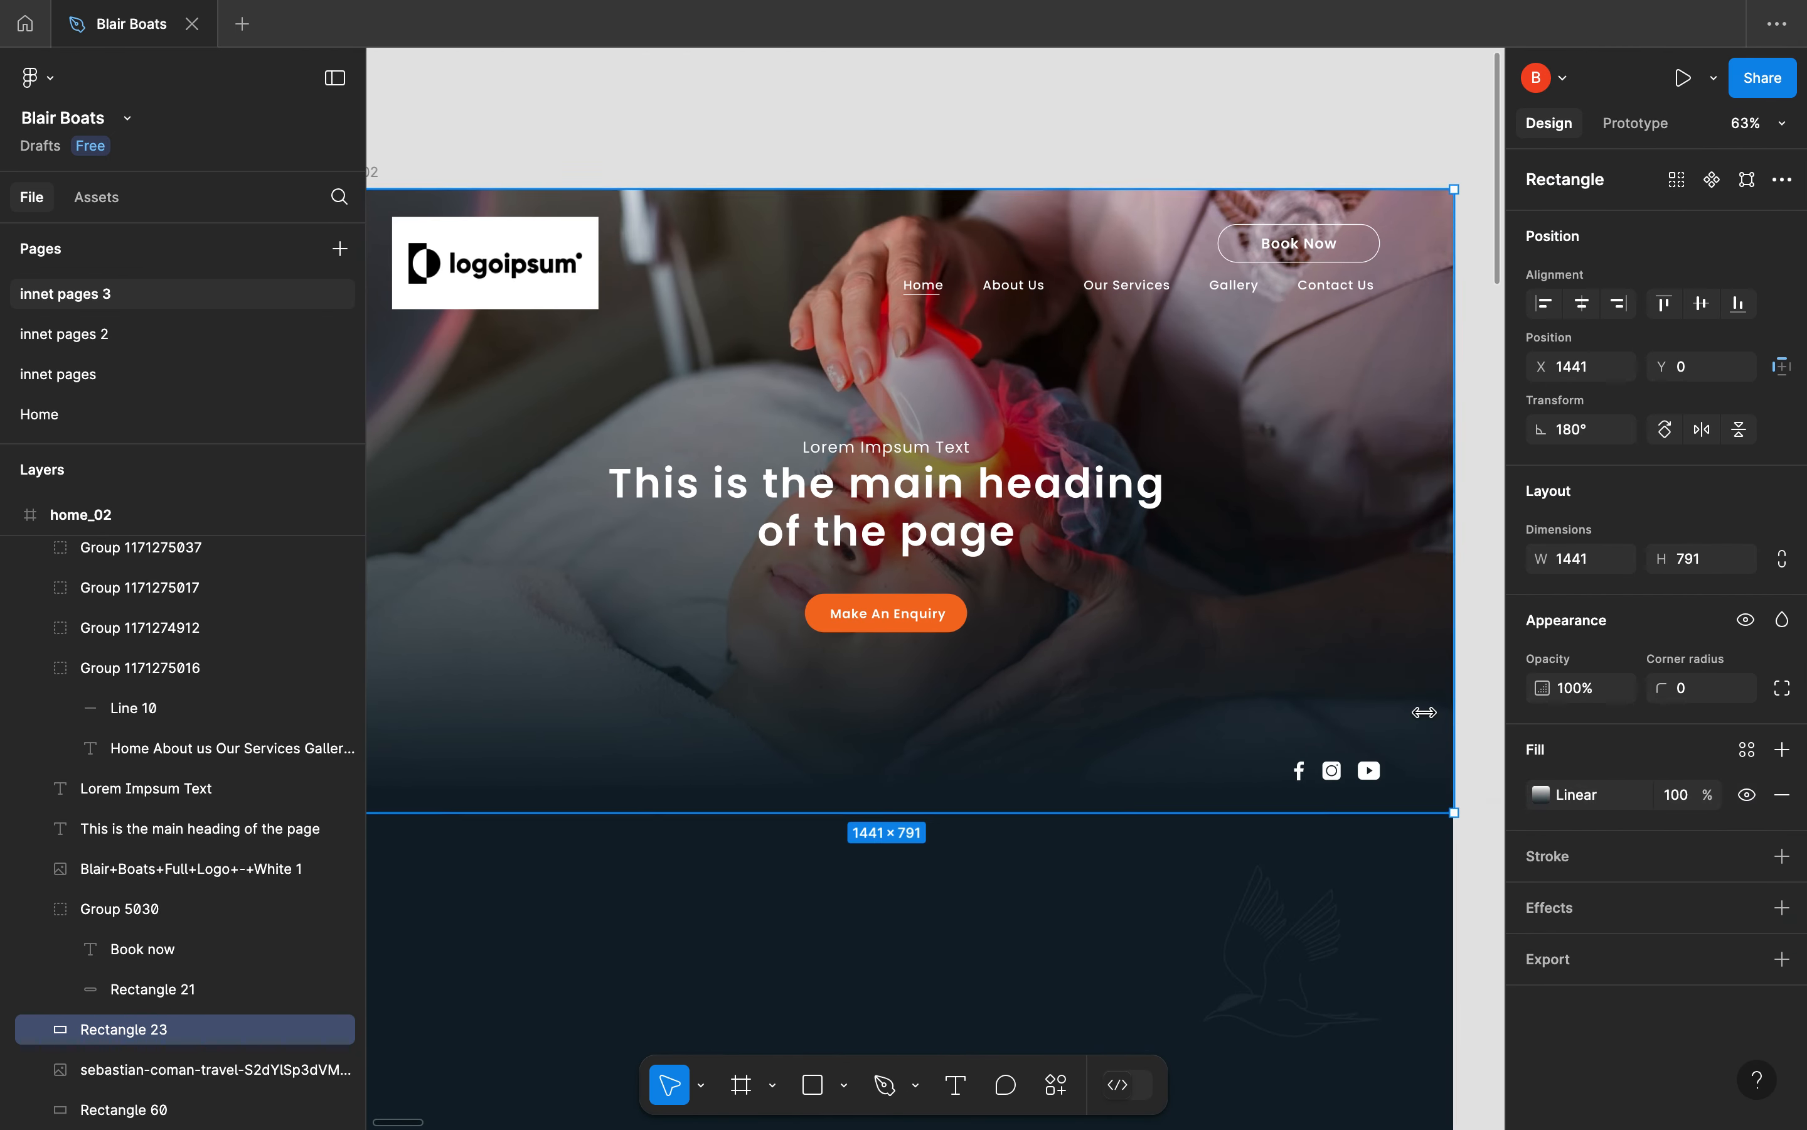
left_click(898, 451)
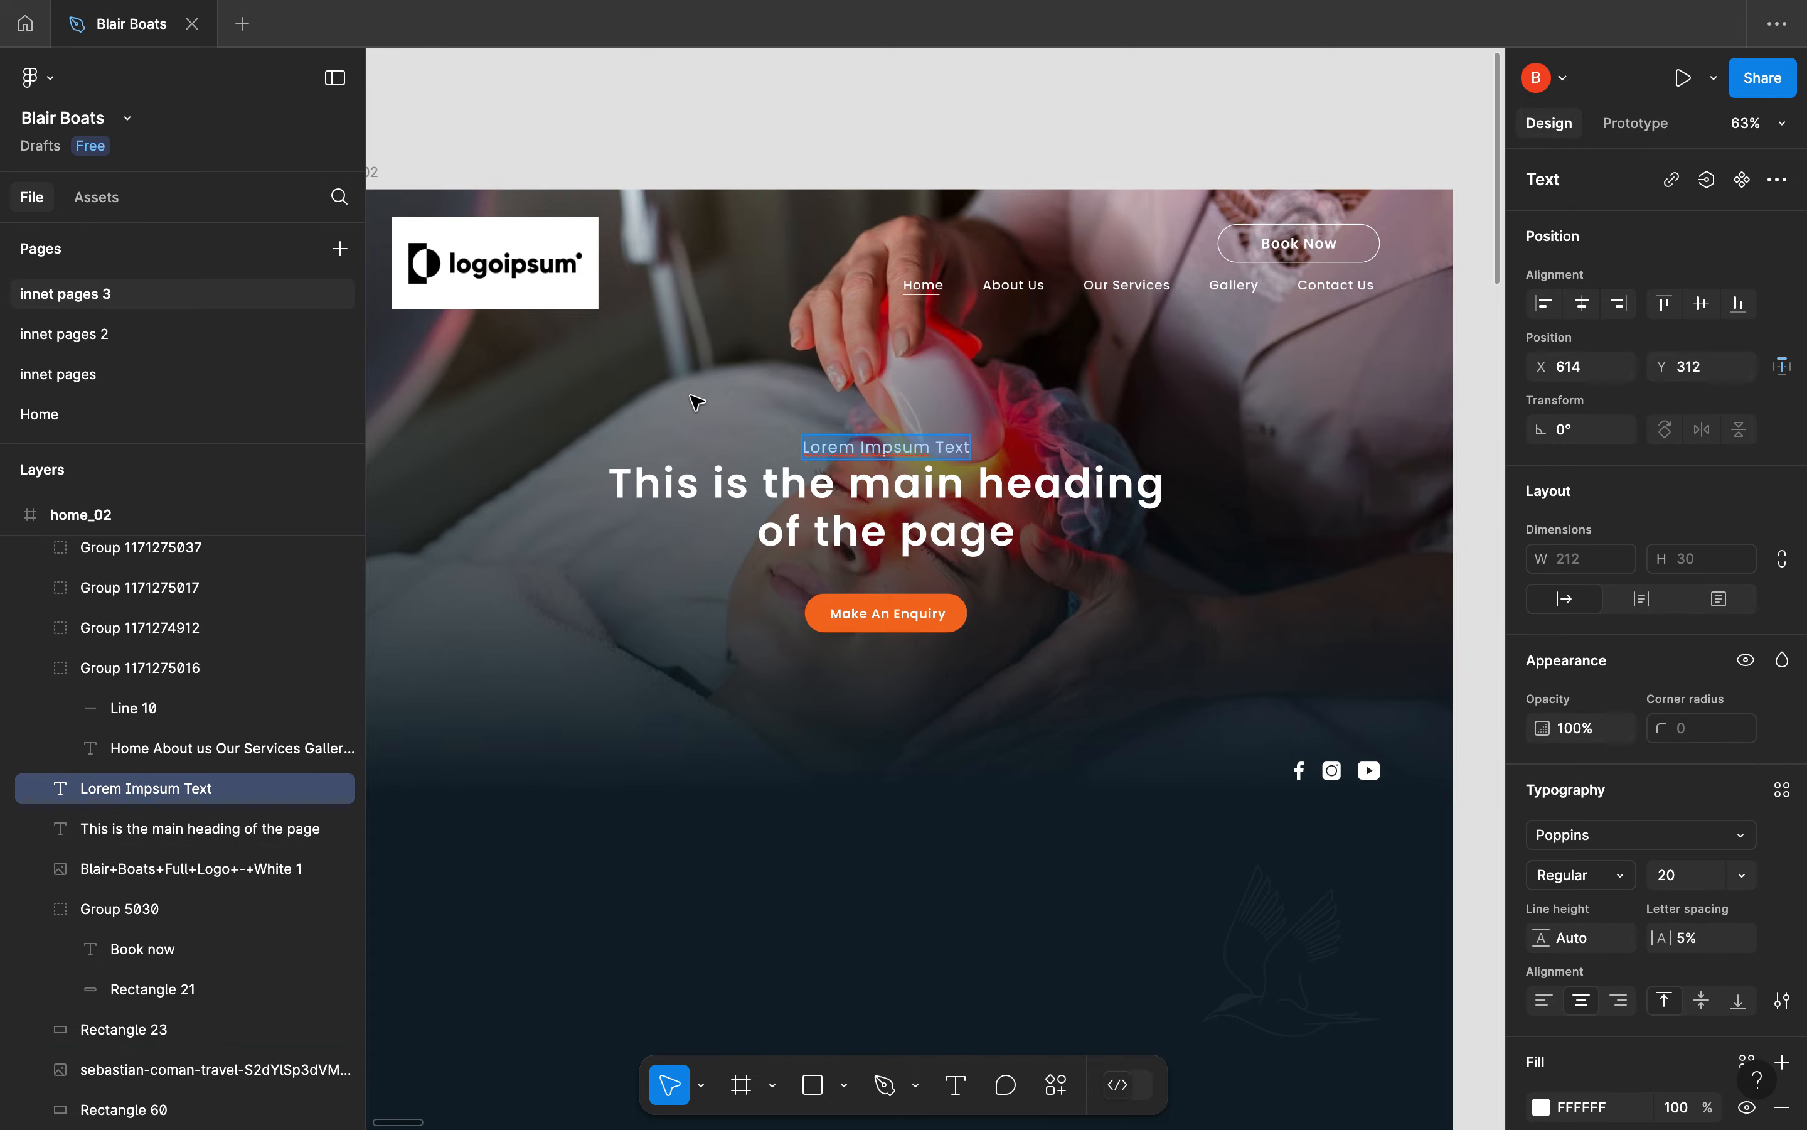
Switch back to the WordPress editor and add a Heading widget titled "Lorem Impsum Text" to the hero container, with HTML tag span
key("ctrl+Left")
key("ctrl+Right")
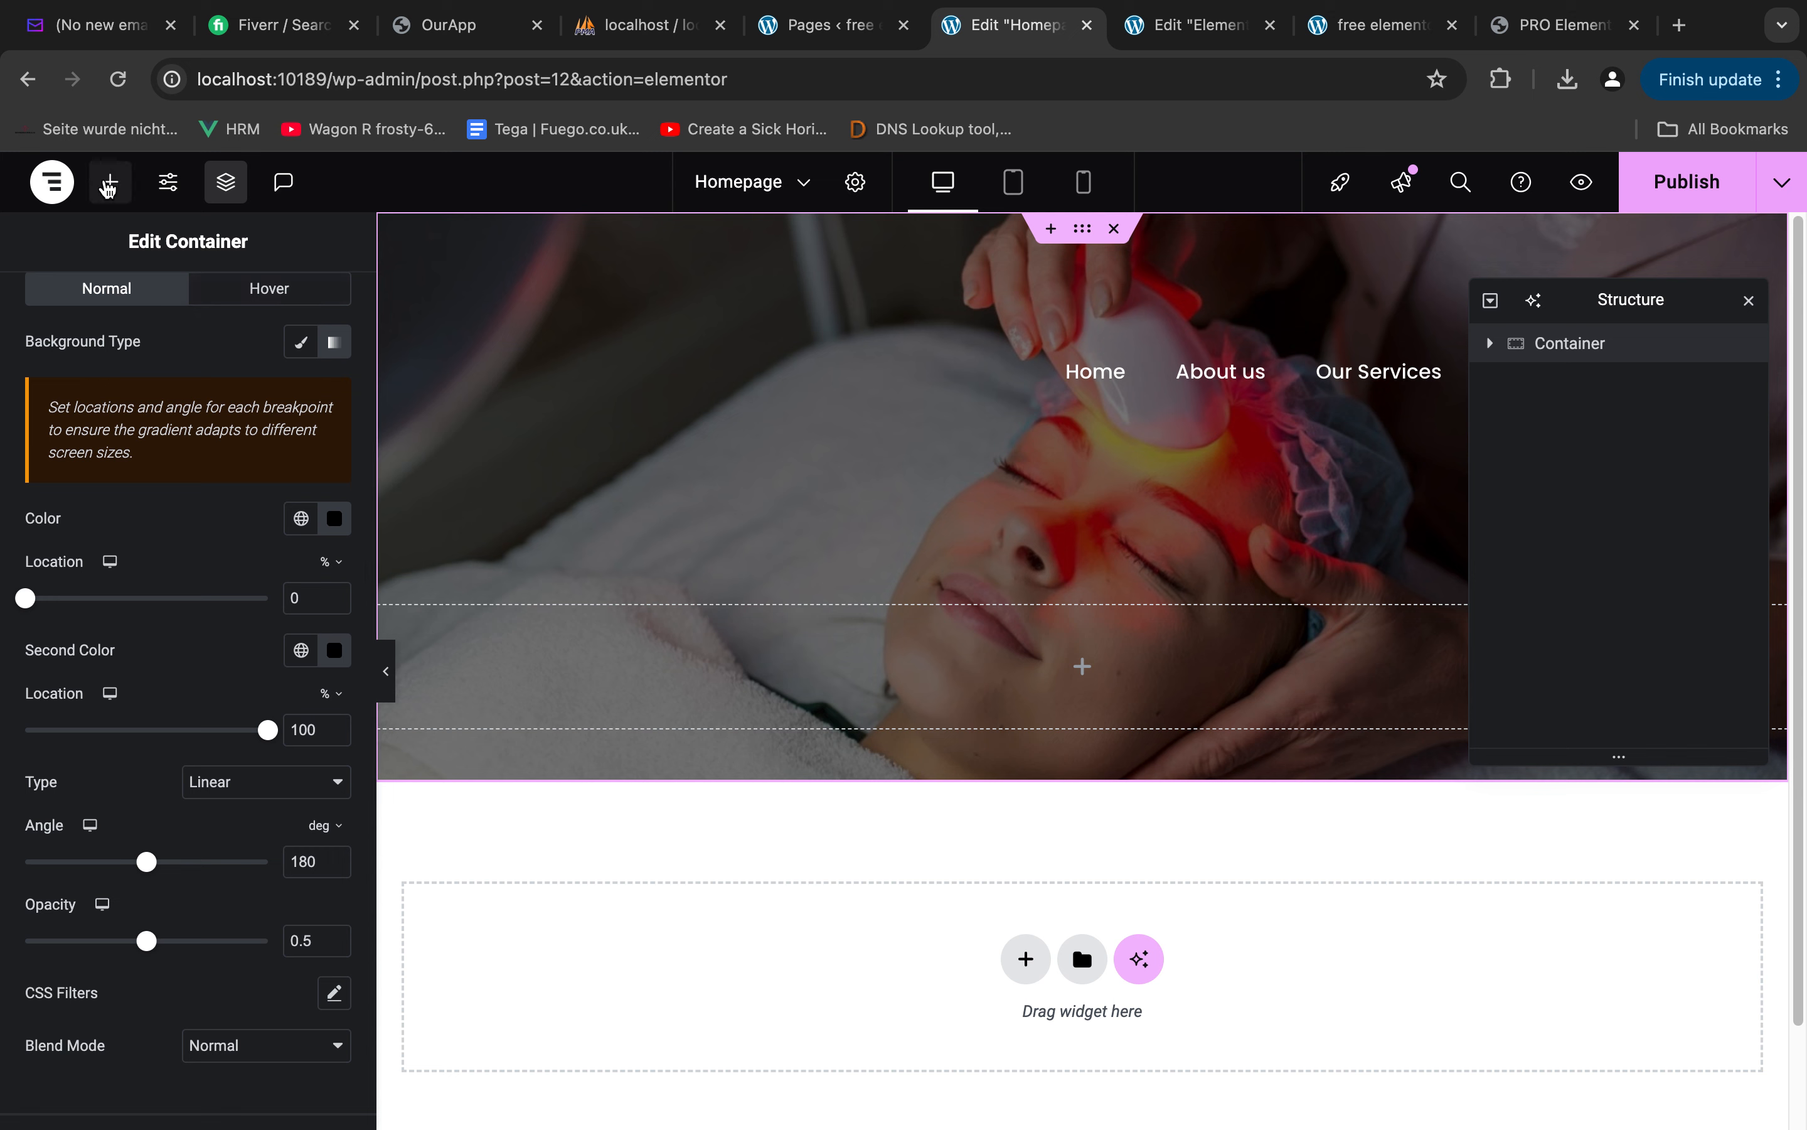
left_click(110, 183)
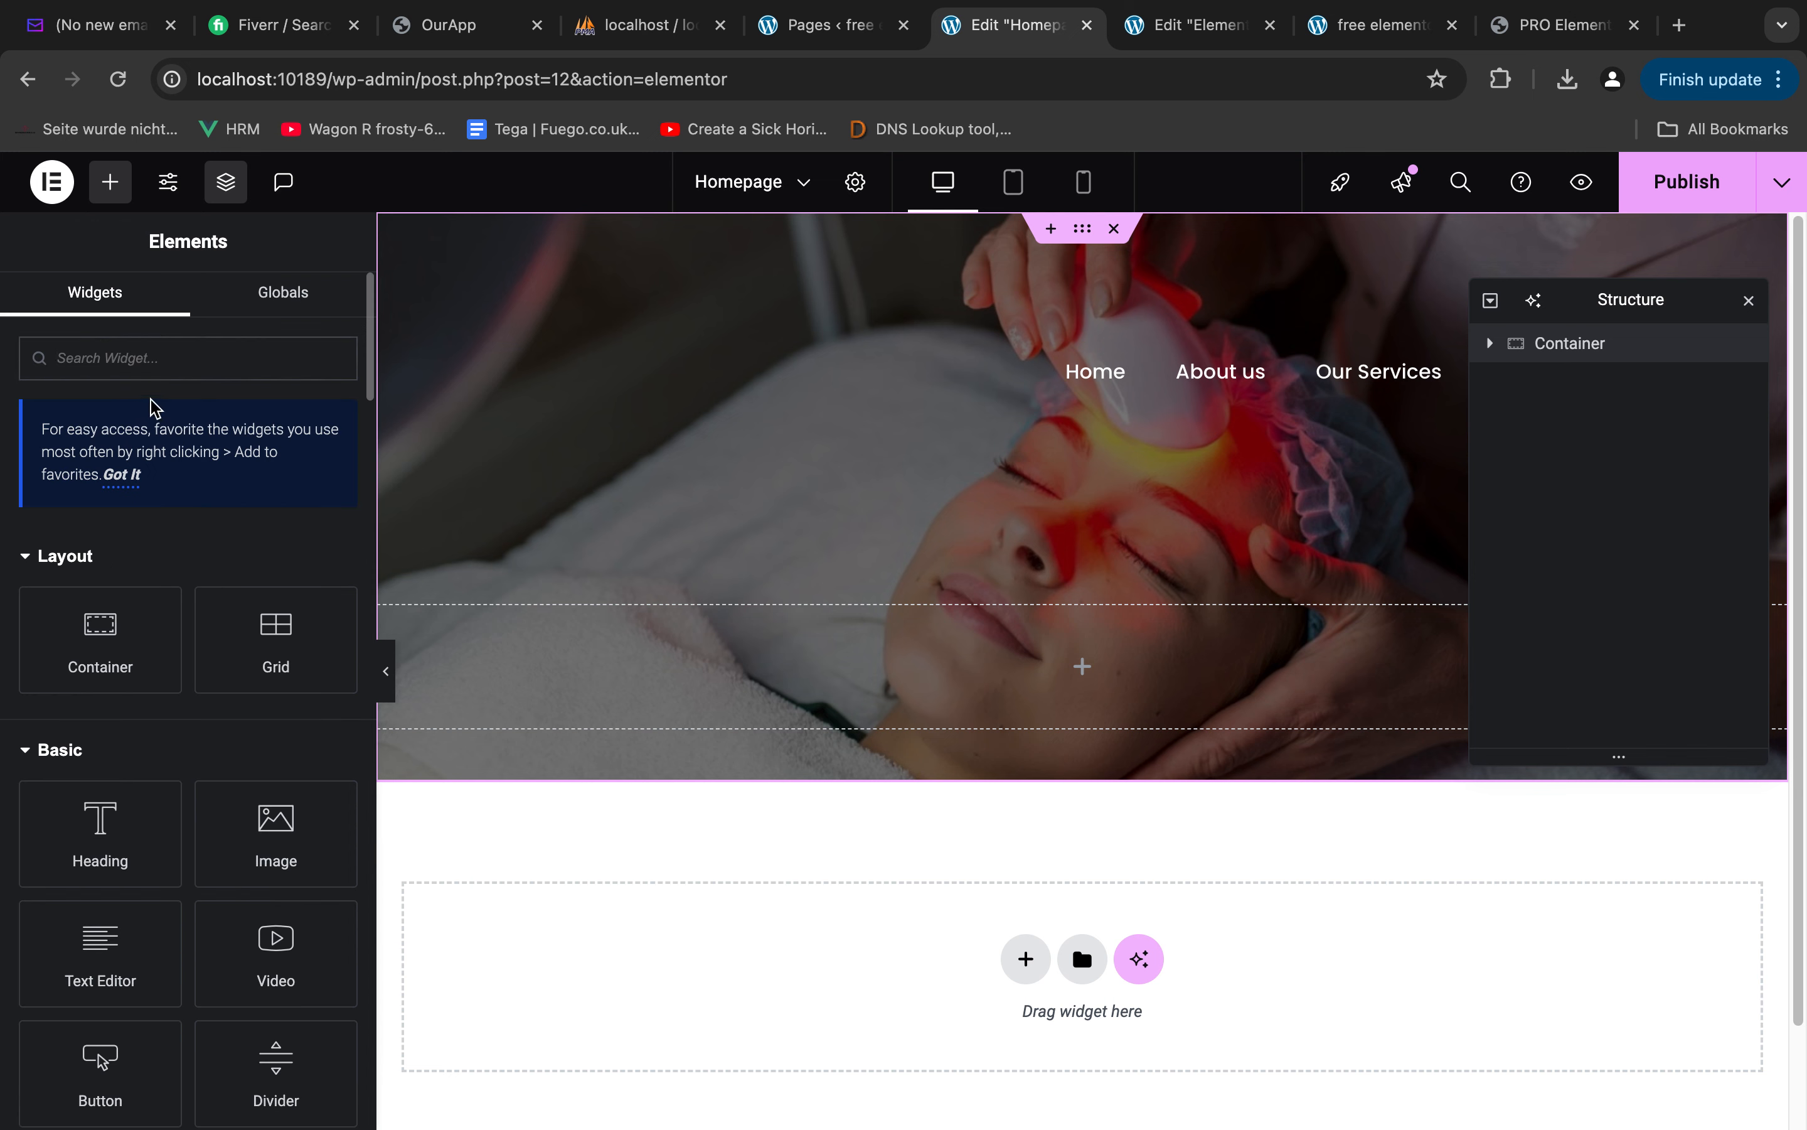
type("hea")
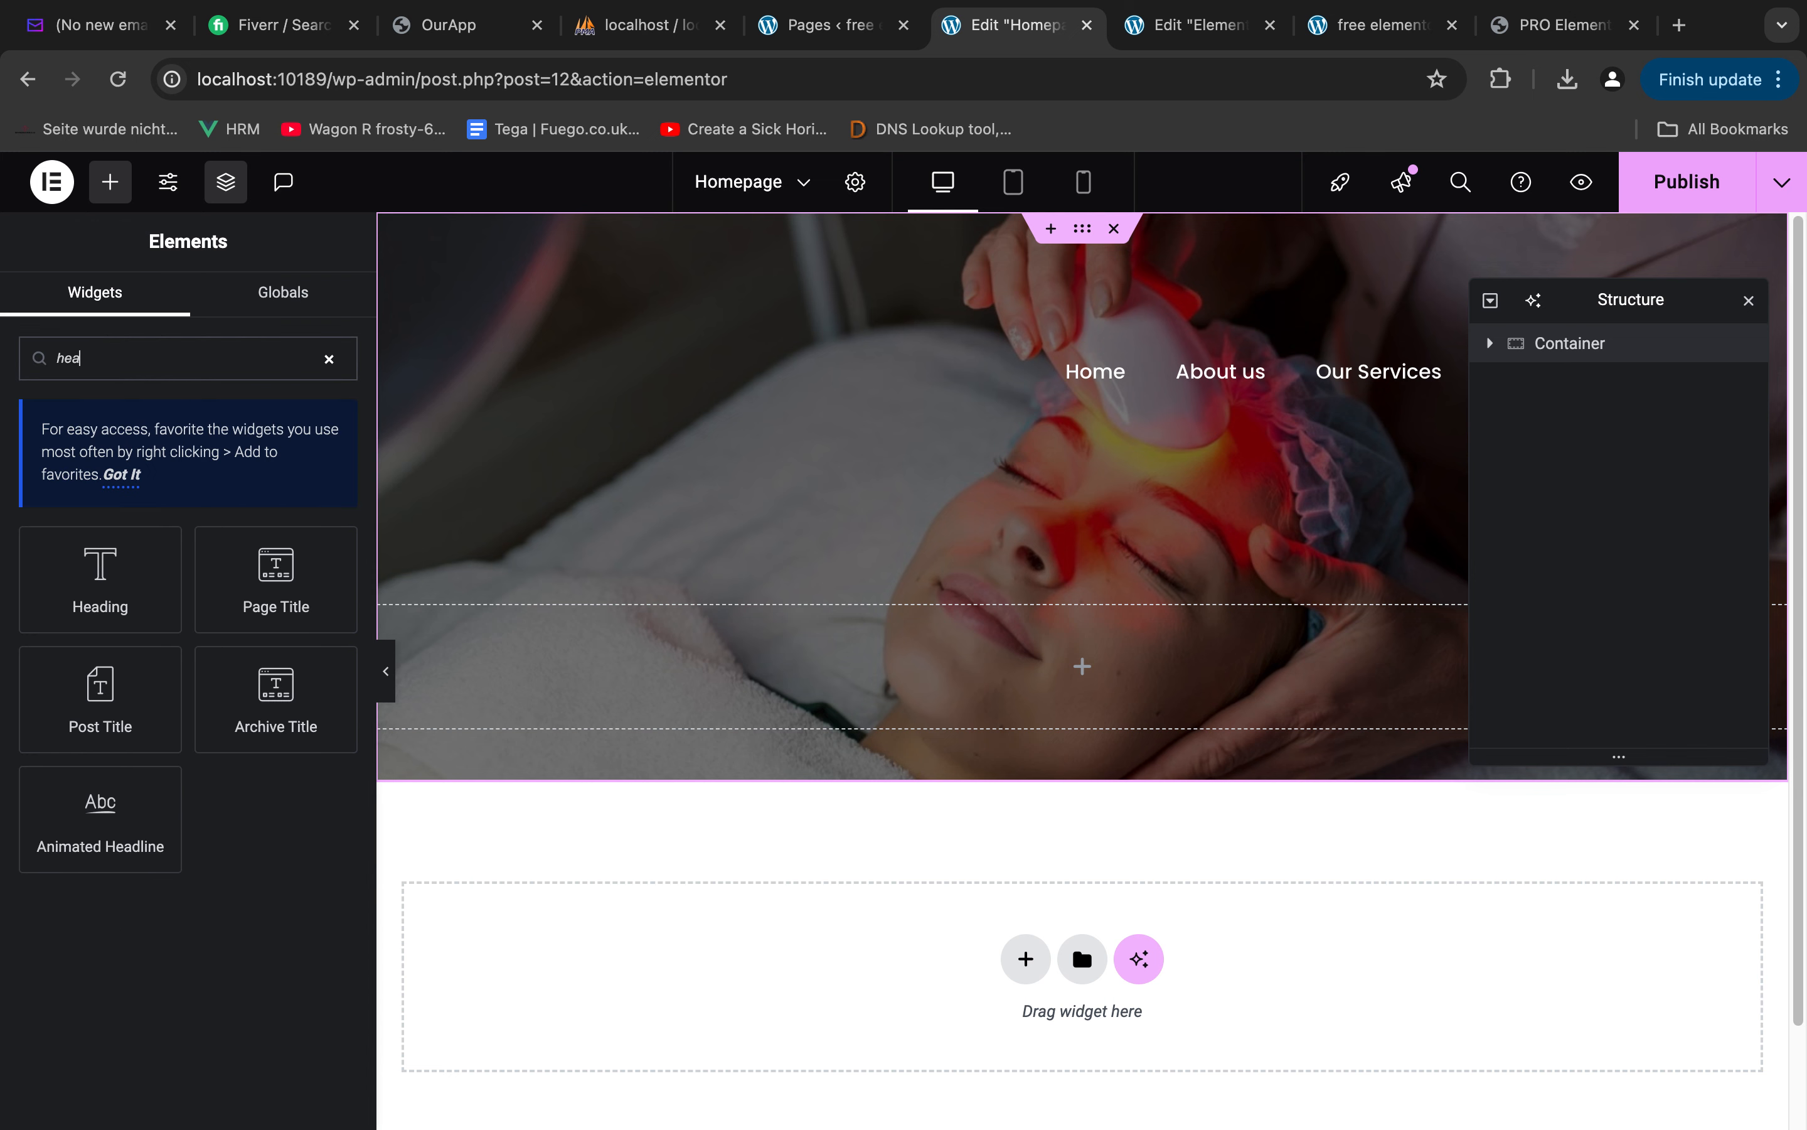
left_click_drag(114, 578, 1120, 663)
key("super+a")
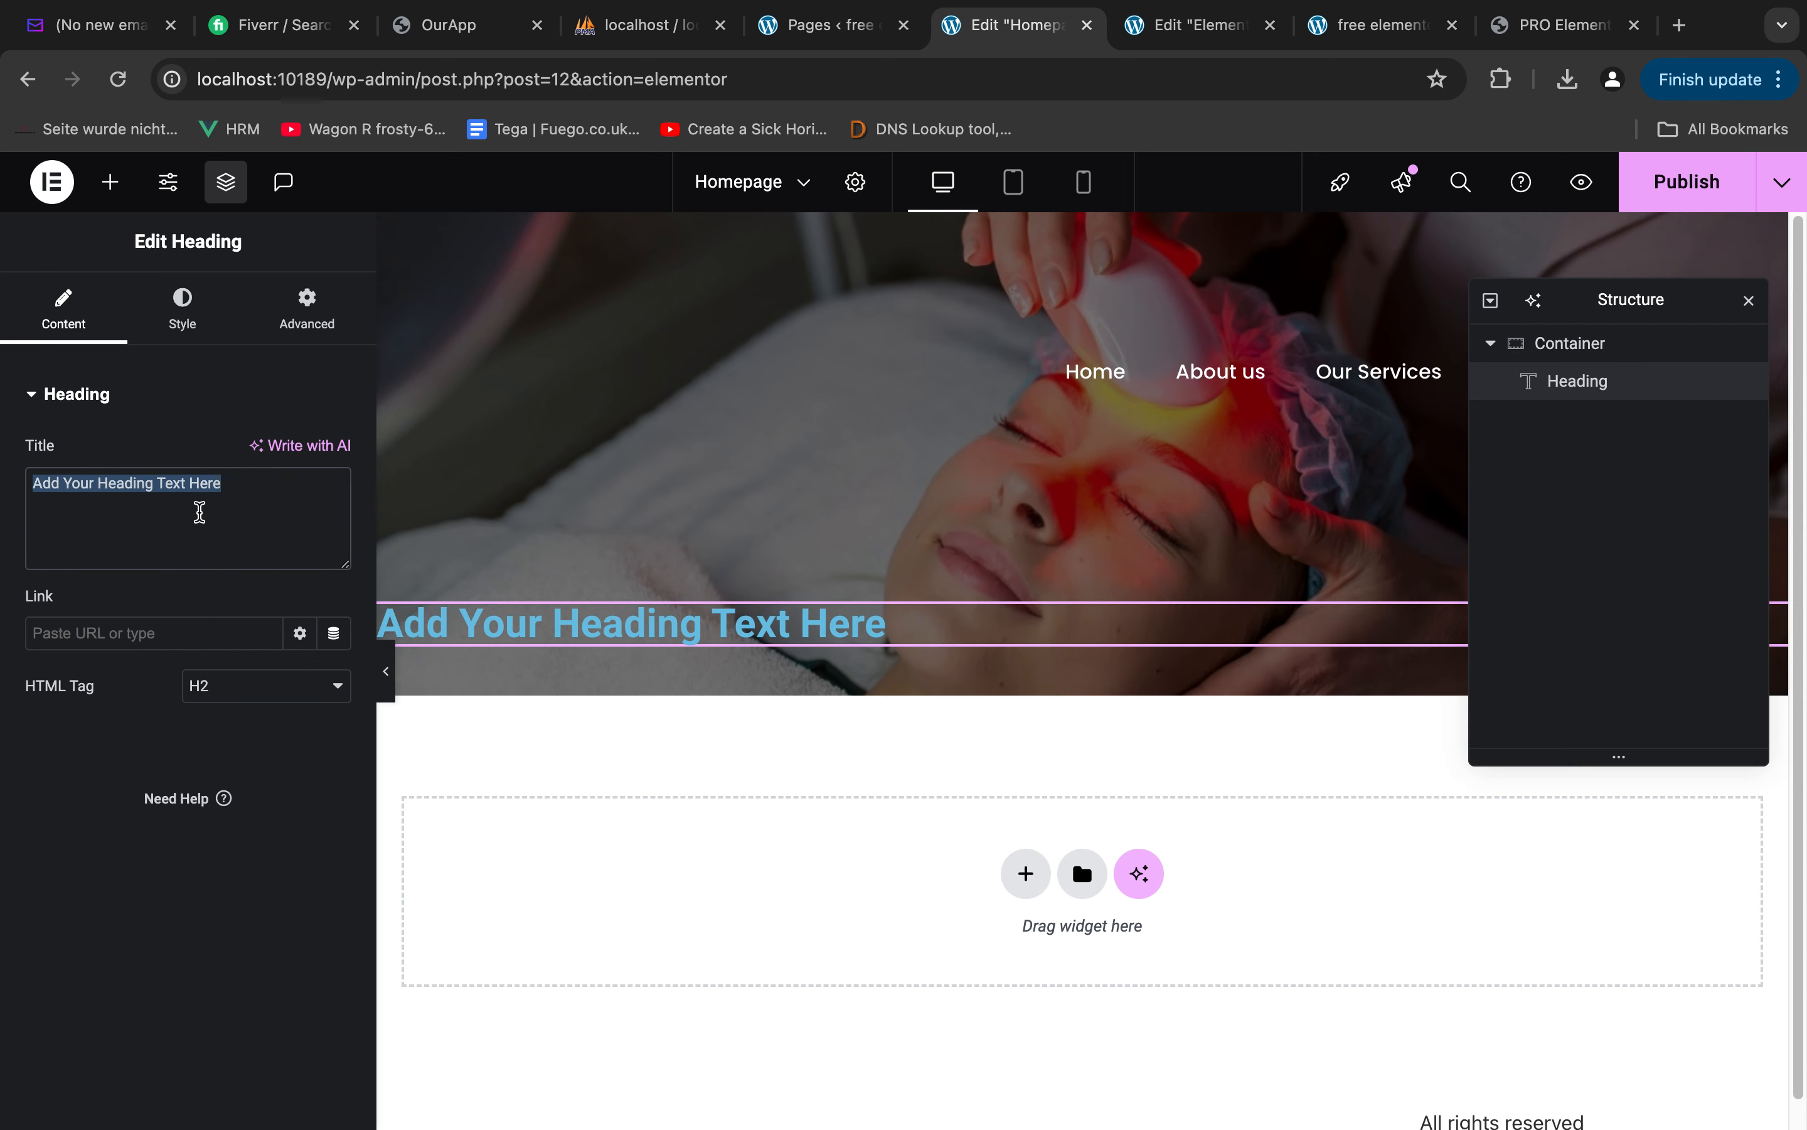
type("Lorem Impsum Text")
left_click(224, 685)
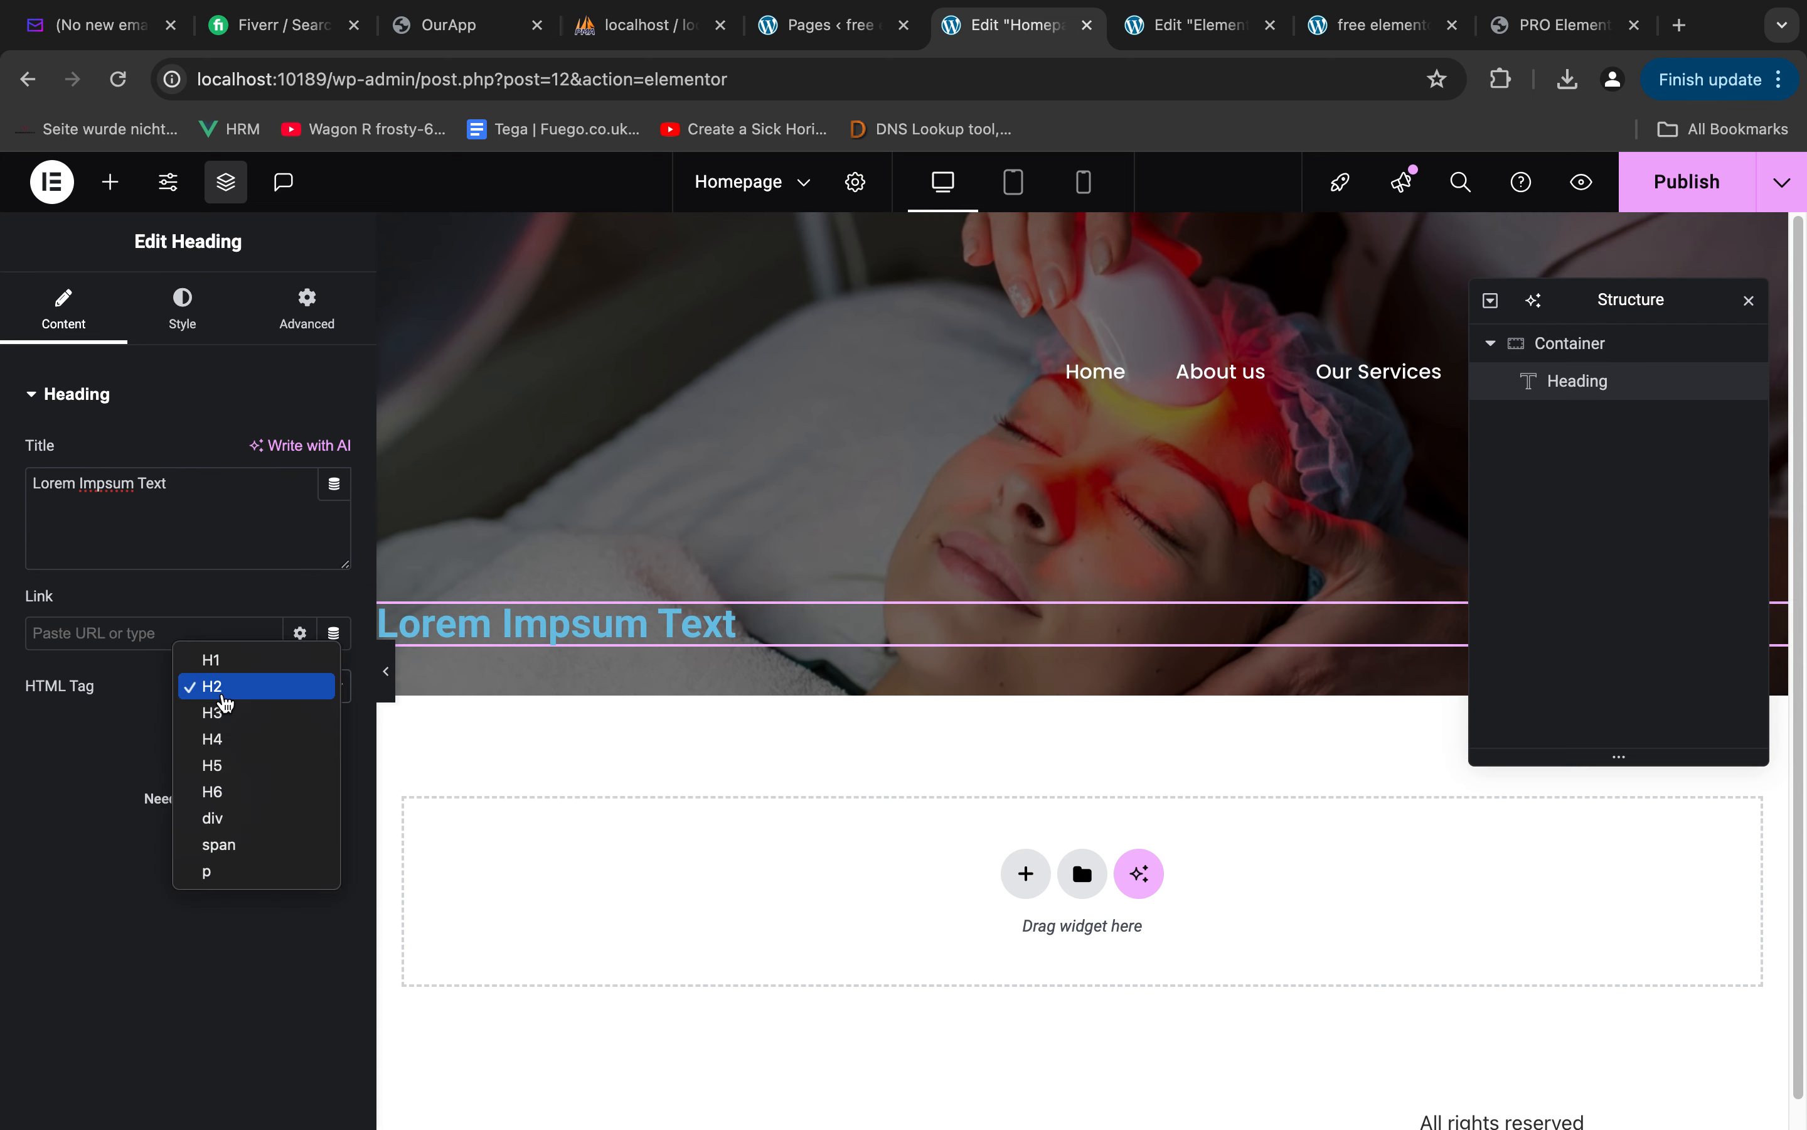
left_click(225, 846)
Switch to Figma and examine the typography and fill of the "Lorem Impsum Text" line
key("ctrl+Right")
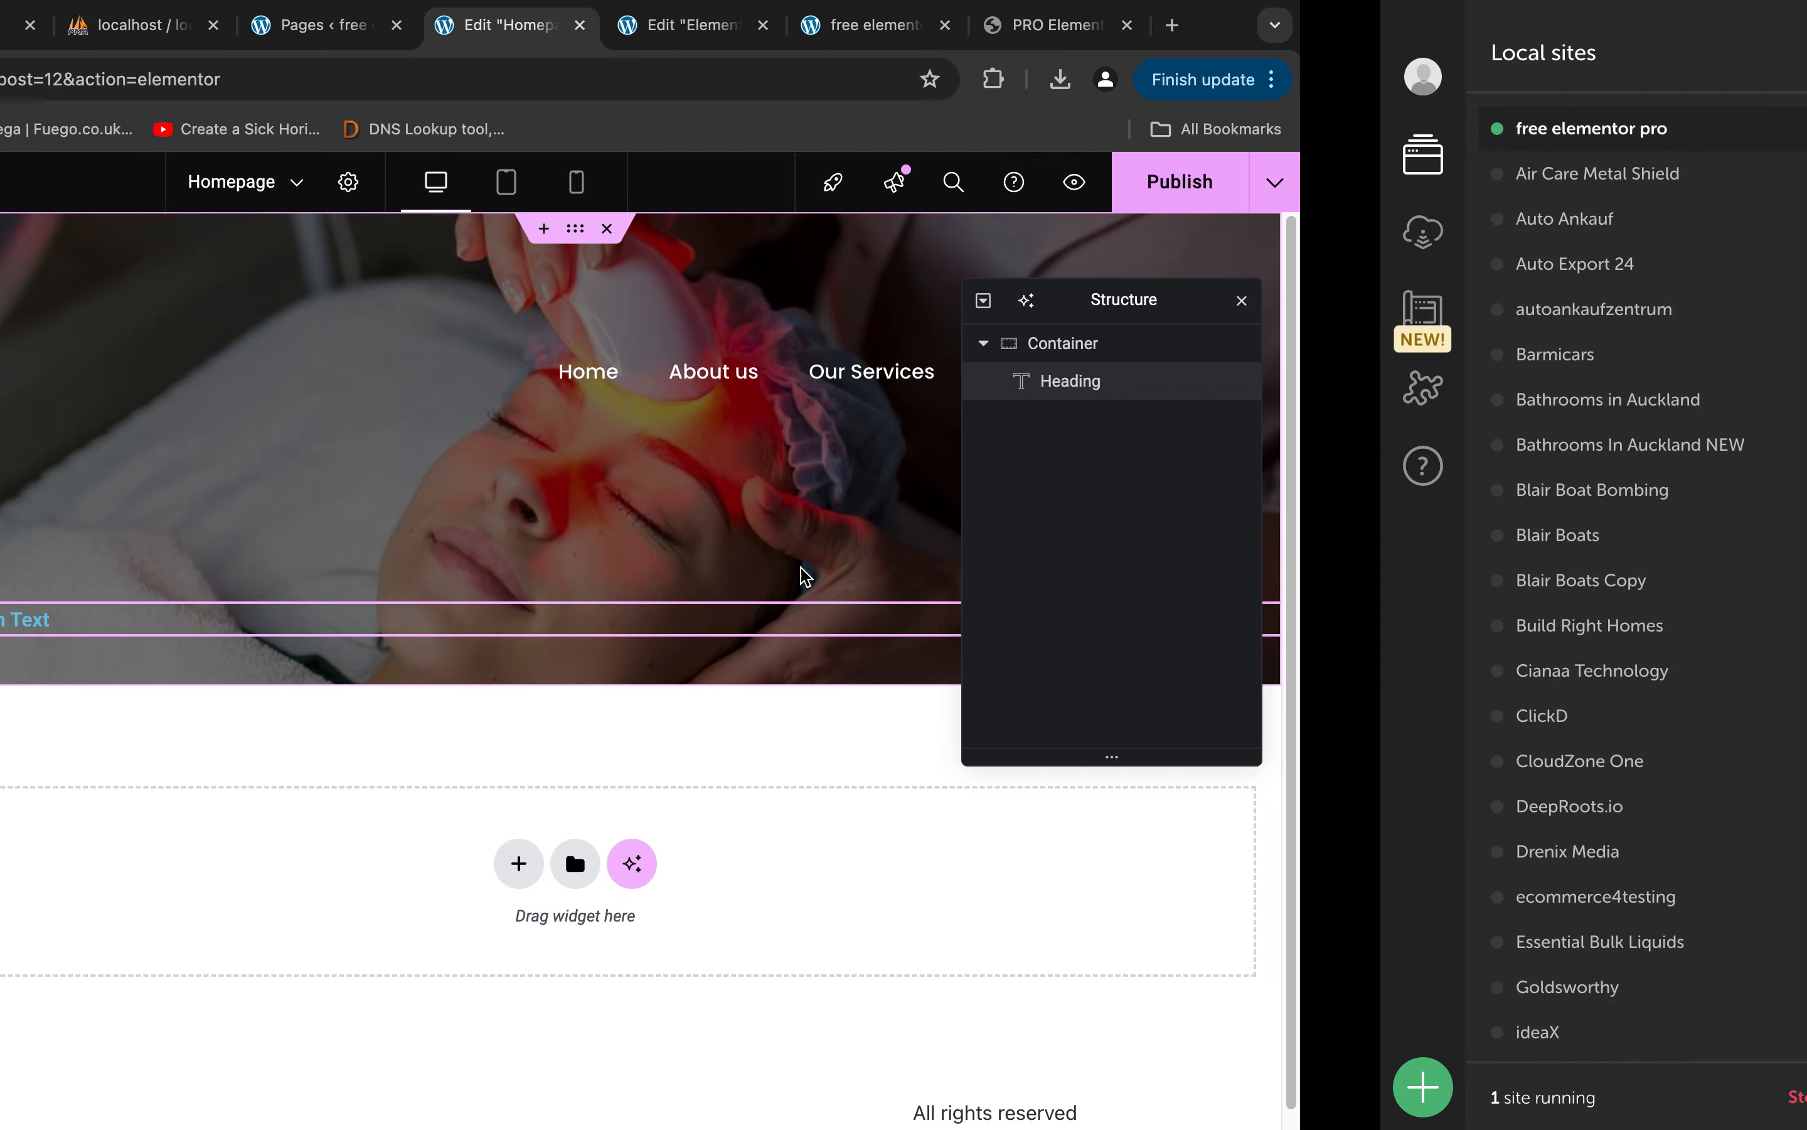
key("ctrl+Left")
key("ctrl+Left")
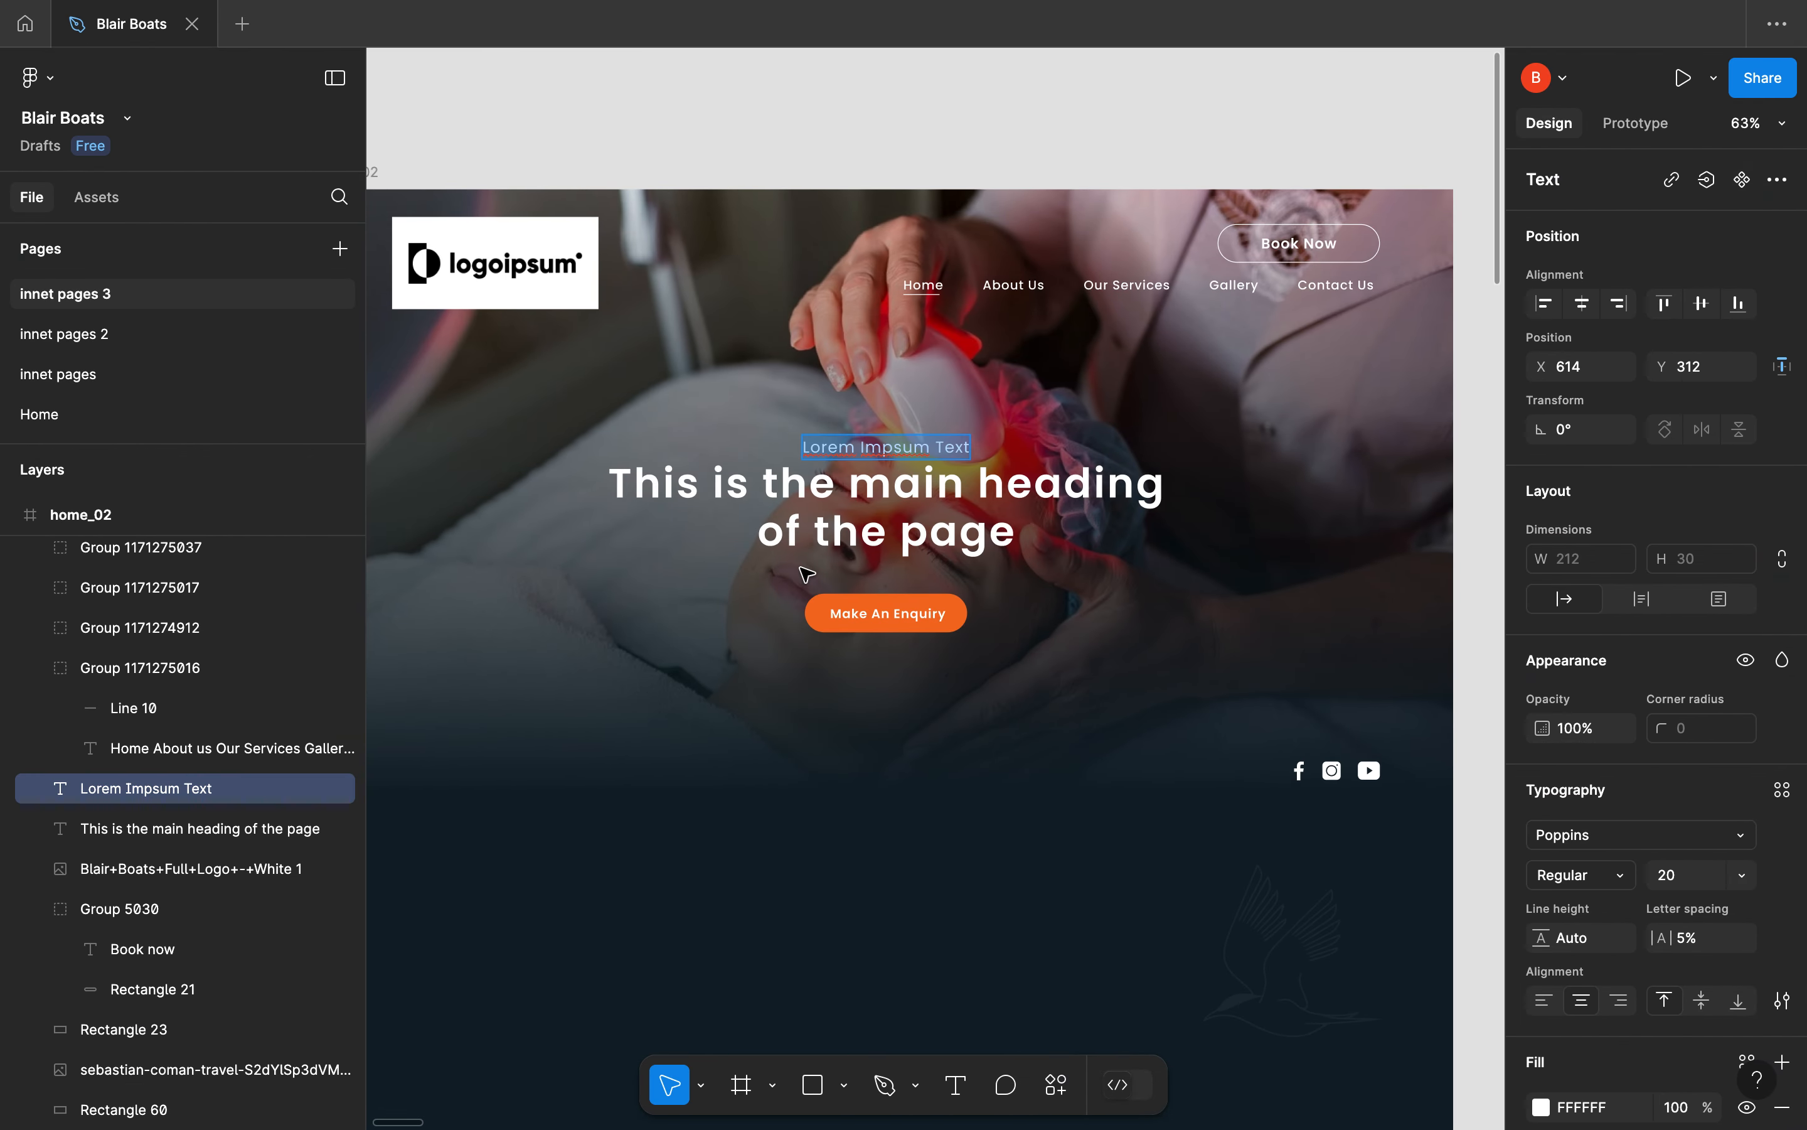
left_click(846, 485)
left_click(927, 446)
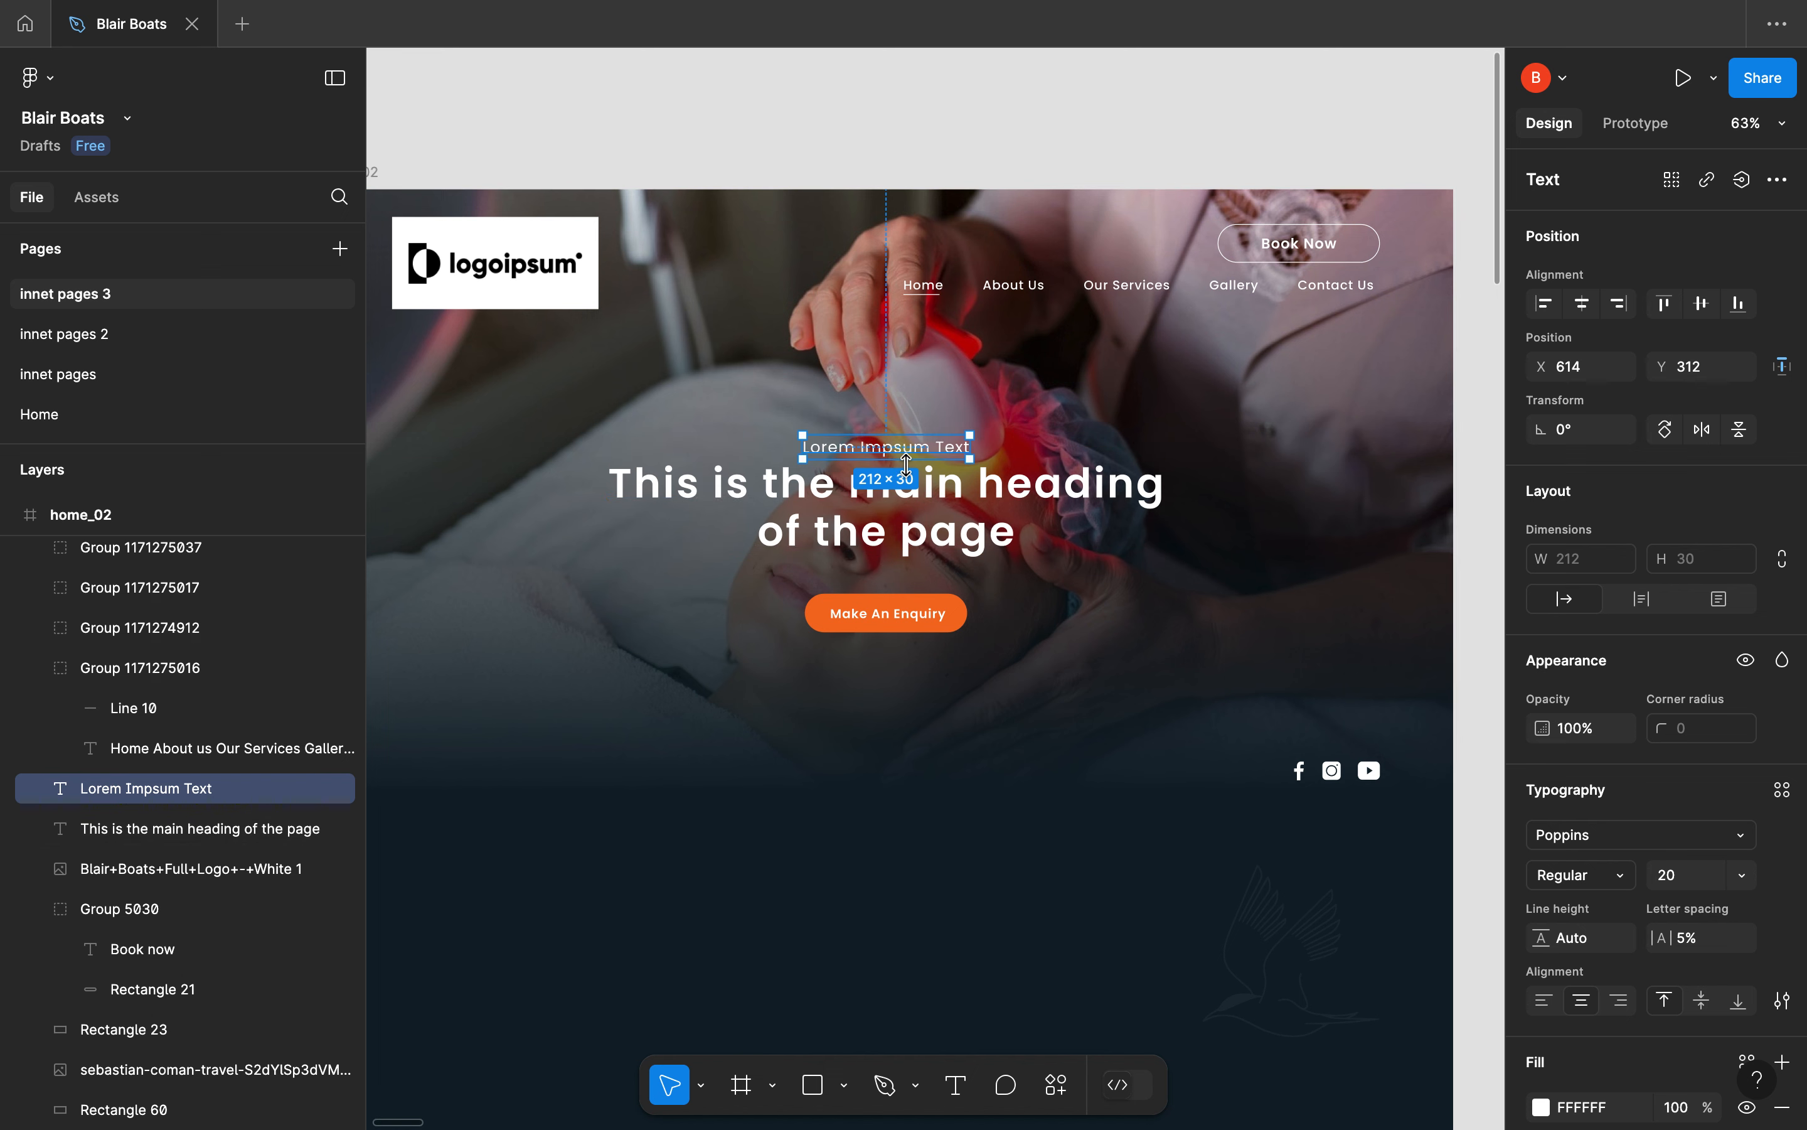
scroll(1653, 878, "down", 3)
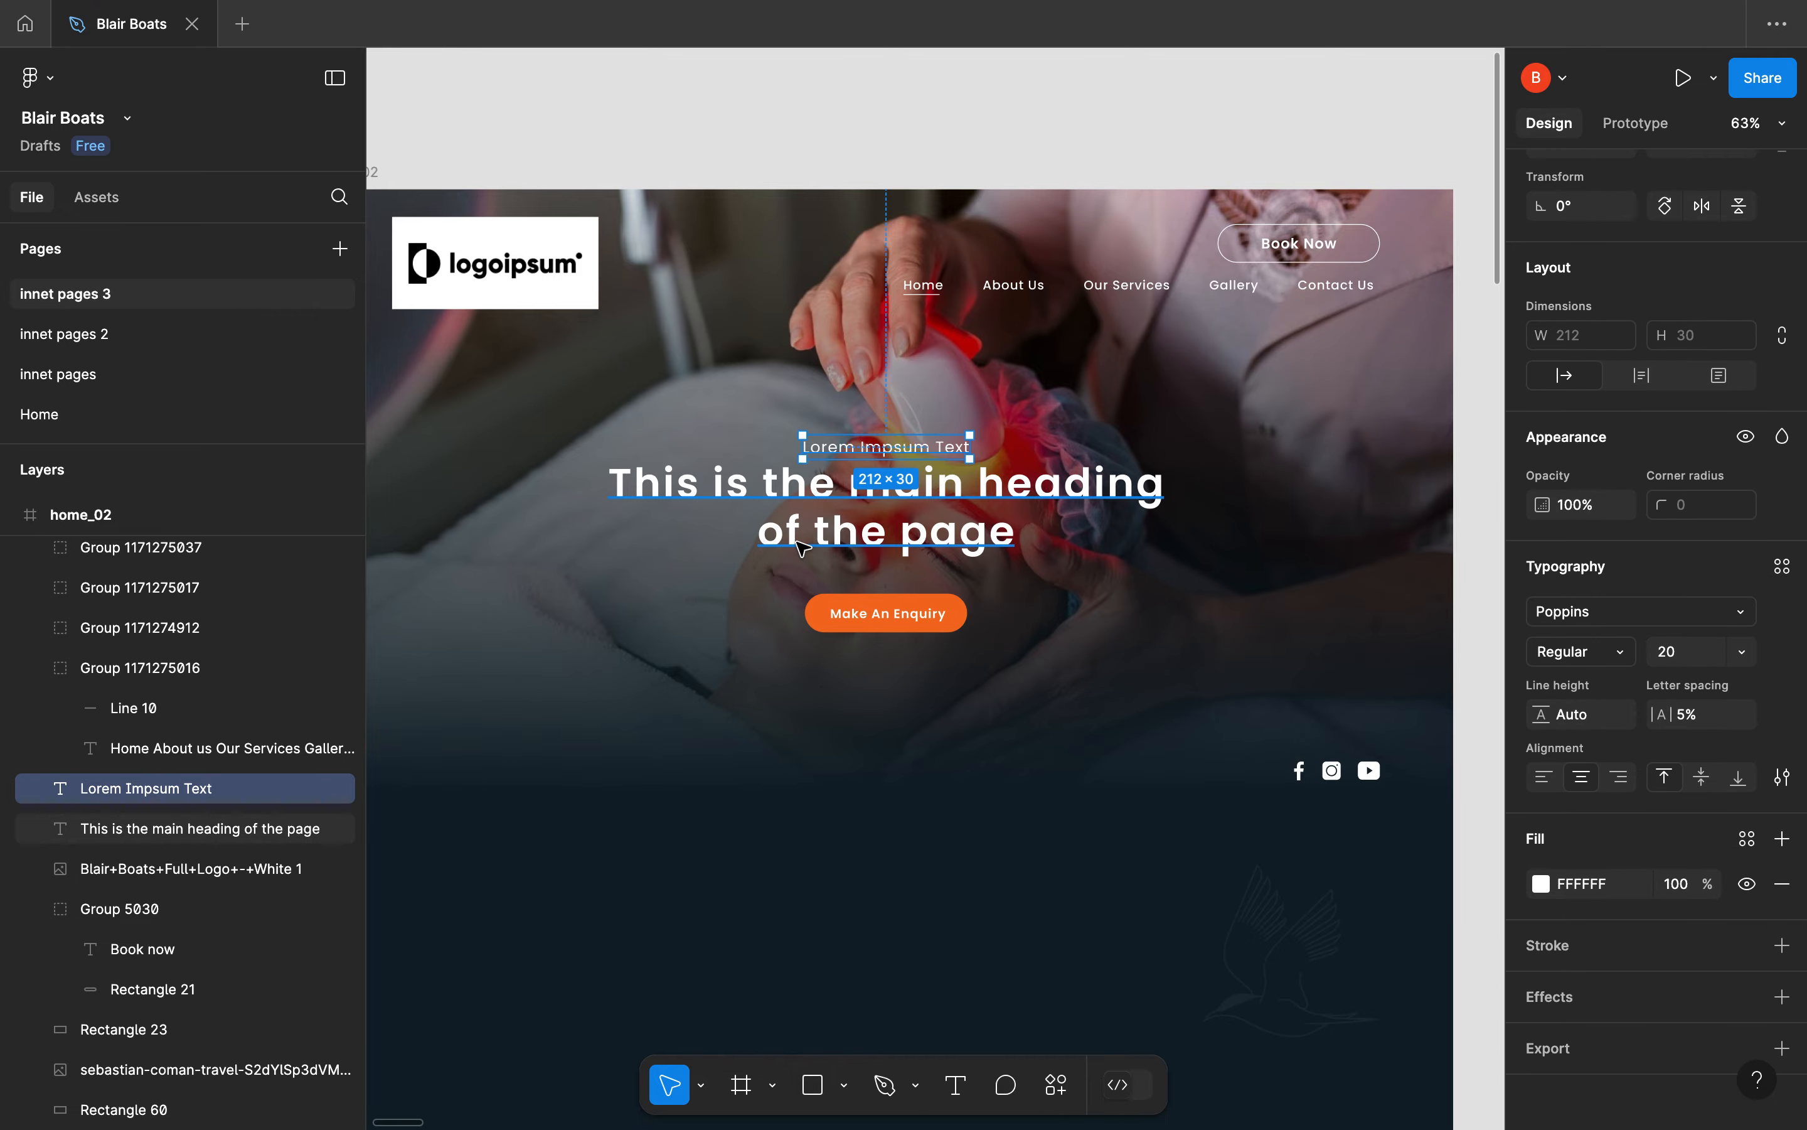
Switch back to the WordPress editor, centre-align the "Lorem Impsum Text" heading and set its text colour to white
key("ctrl+Left")
key("ctrl+Right")
key("ctrl+Right")
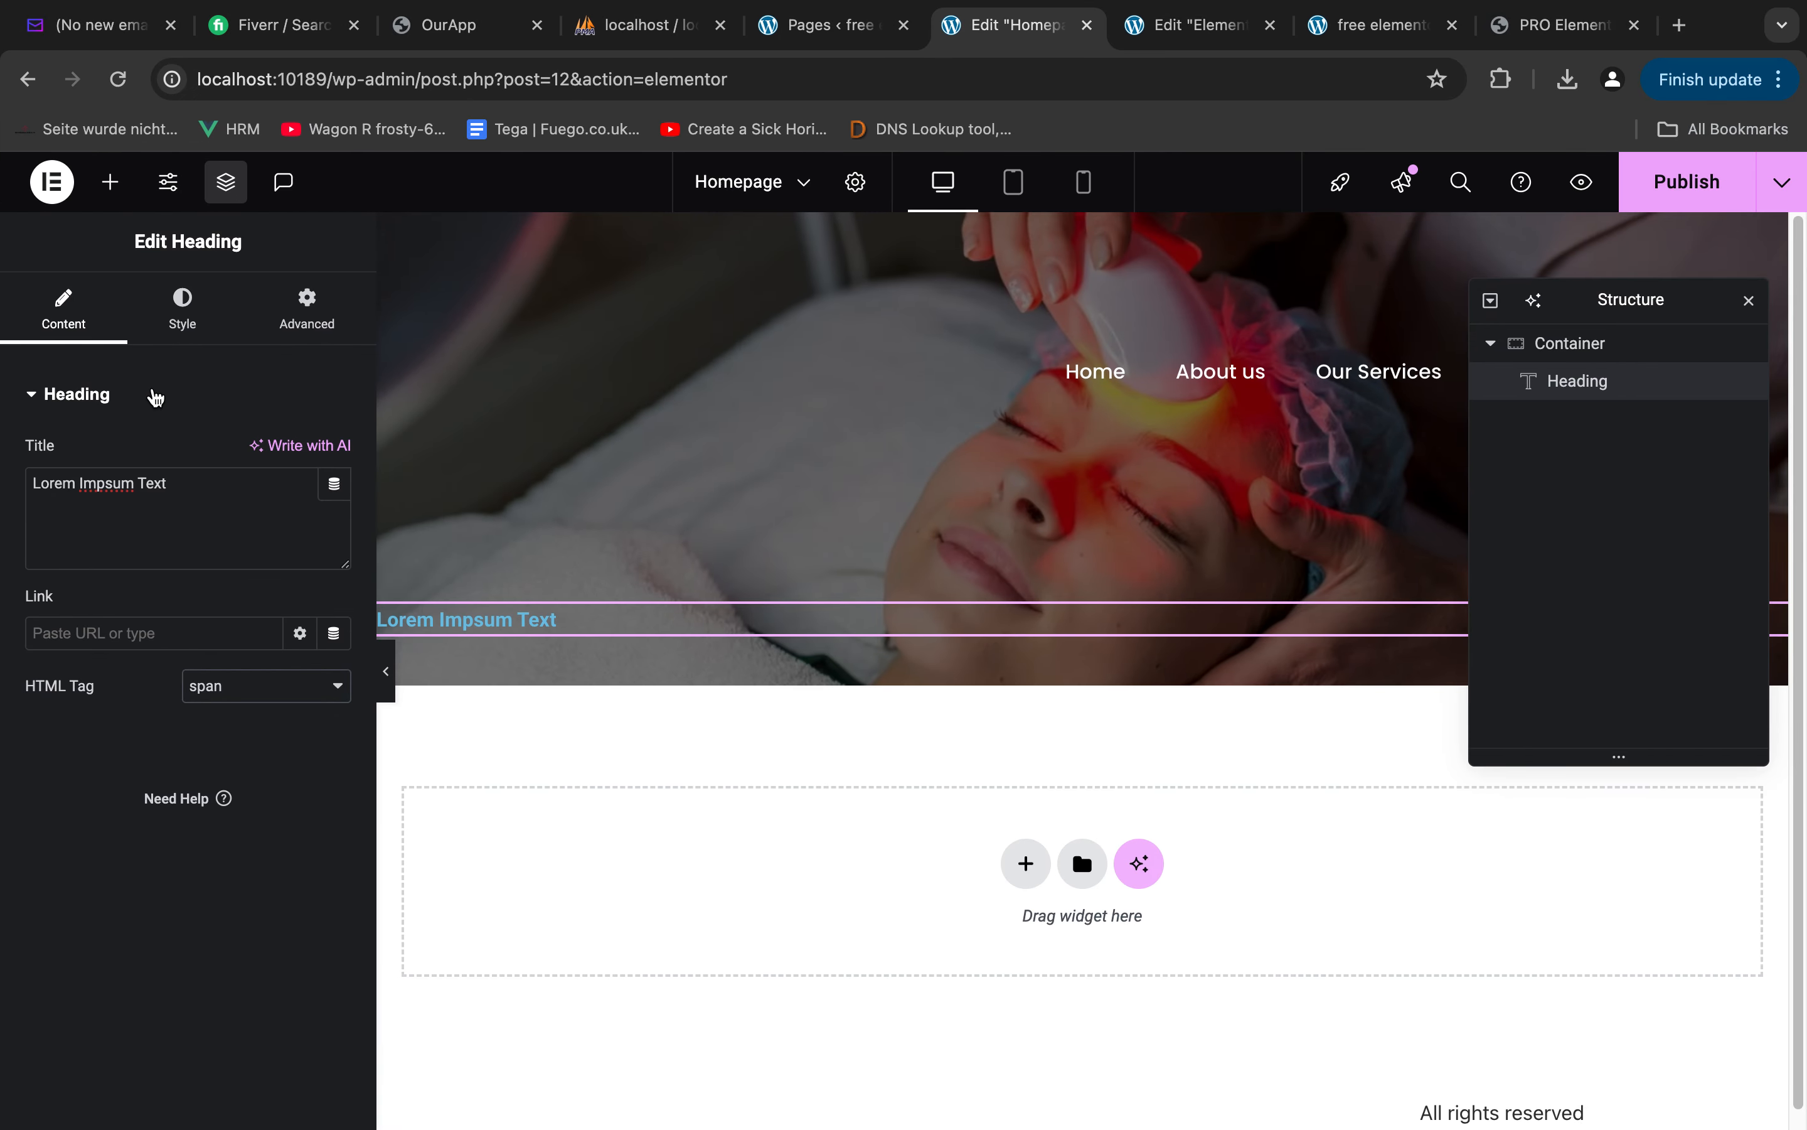
left_click(184, 335)
left_click(267, 454)
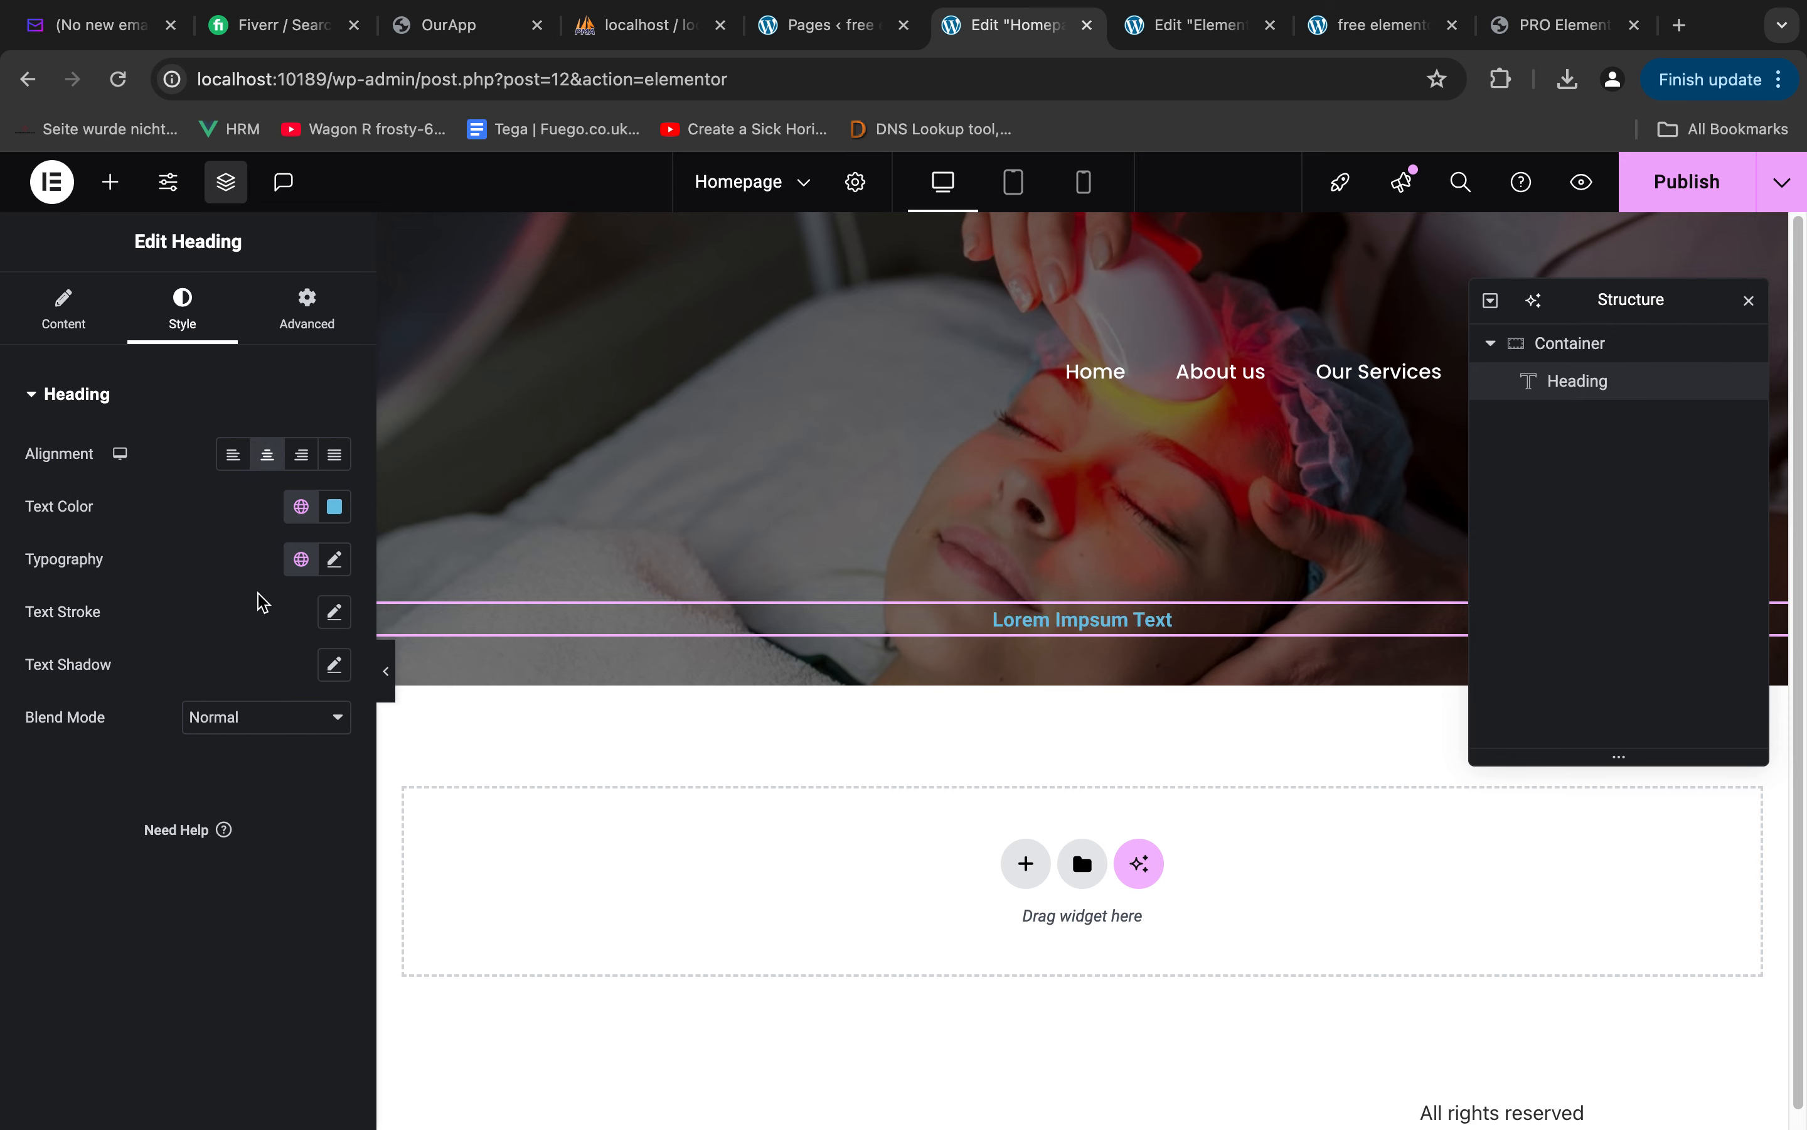
left_click(335, 506)
left_click_drag(311, 630, 133, 499)
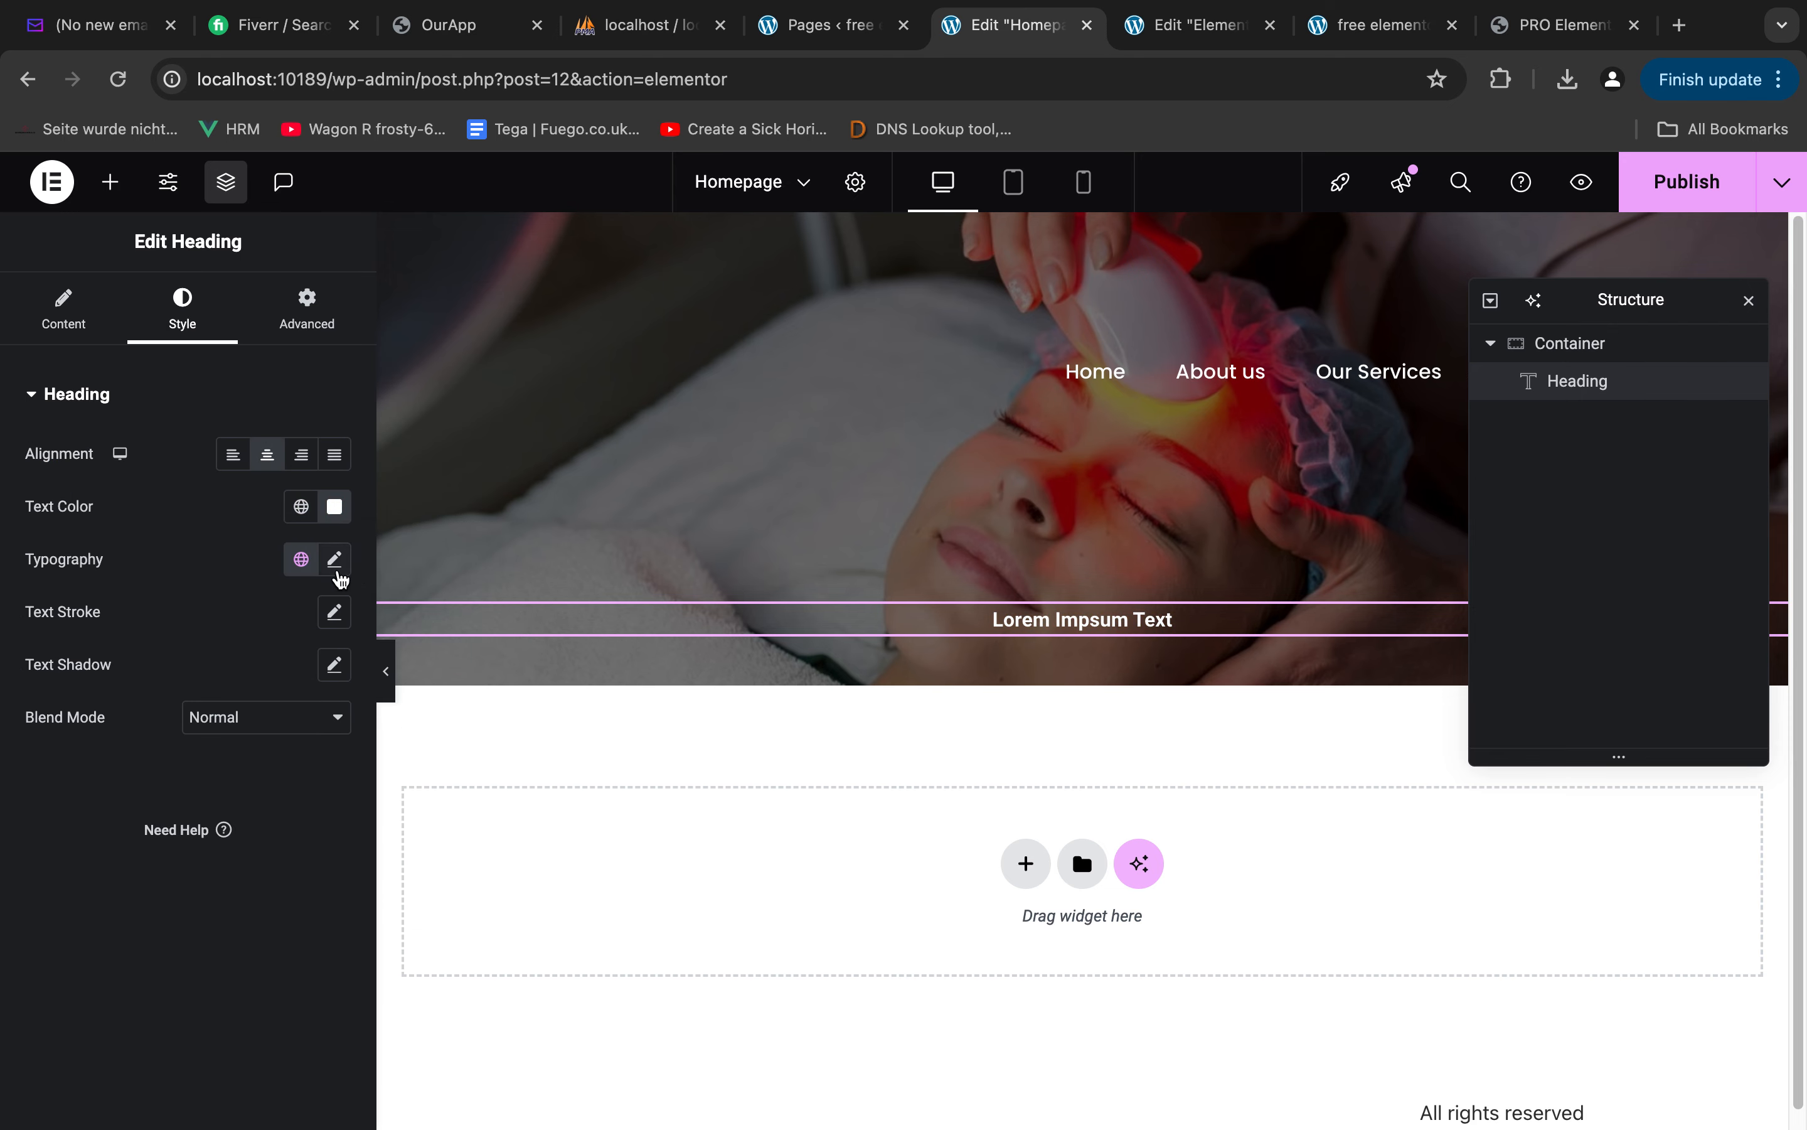
Set the "Lorem Impsum Text" heading's font family to Poppins
left_click(335, 559)
left_click(275, 678)
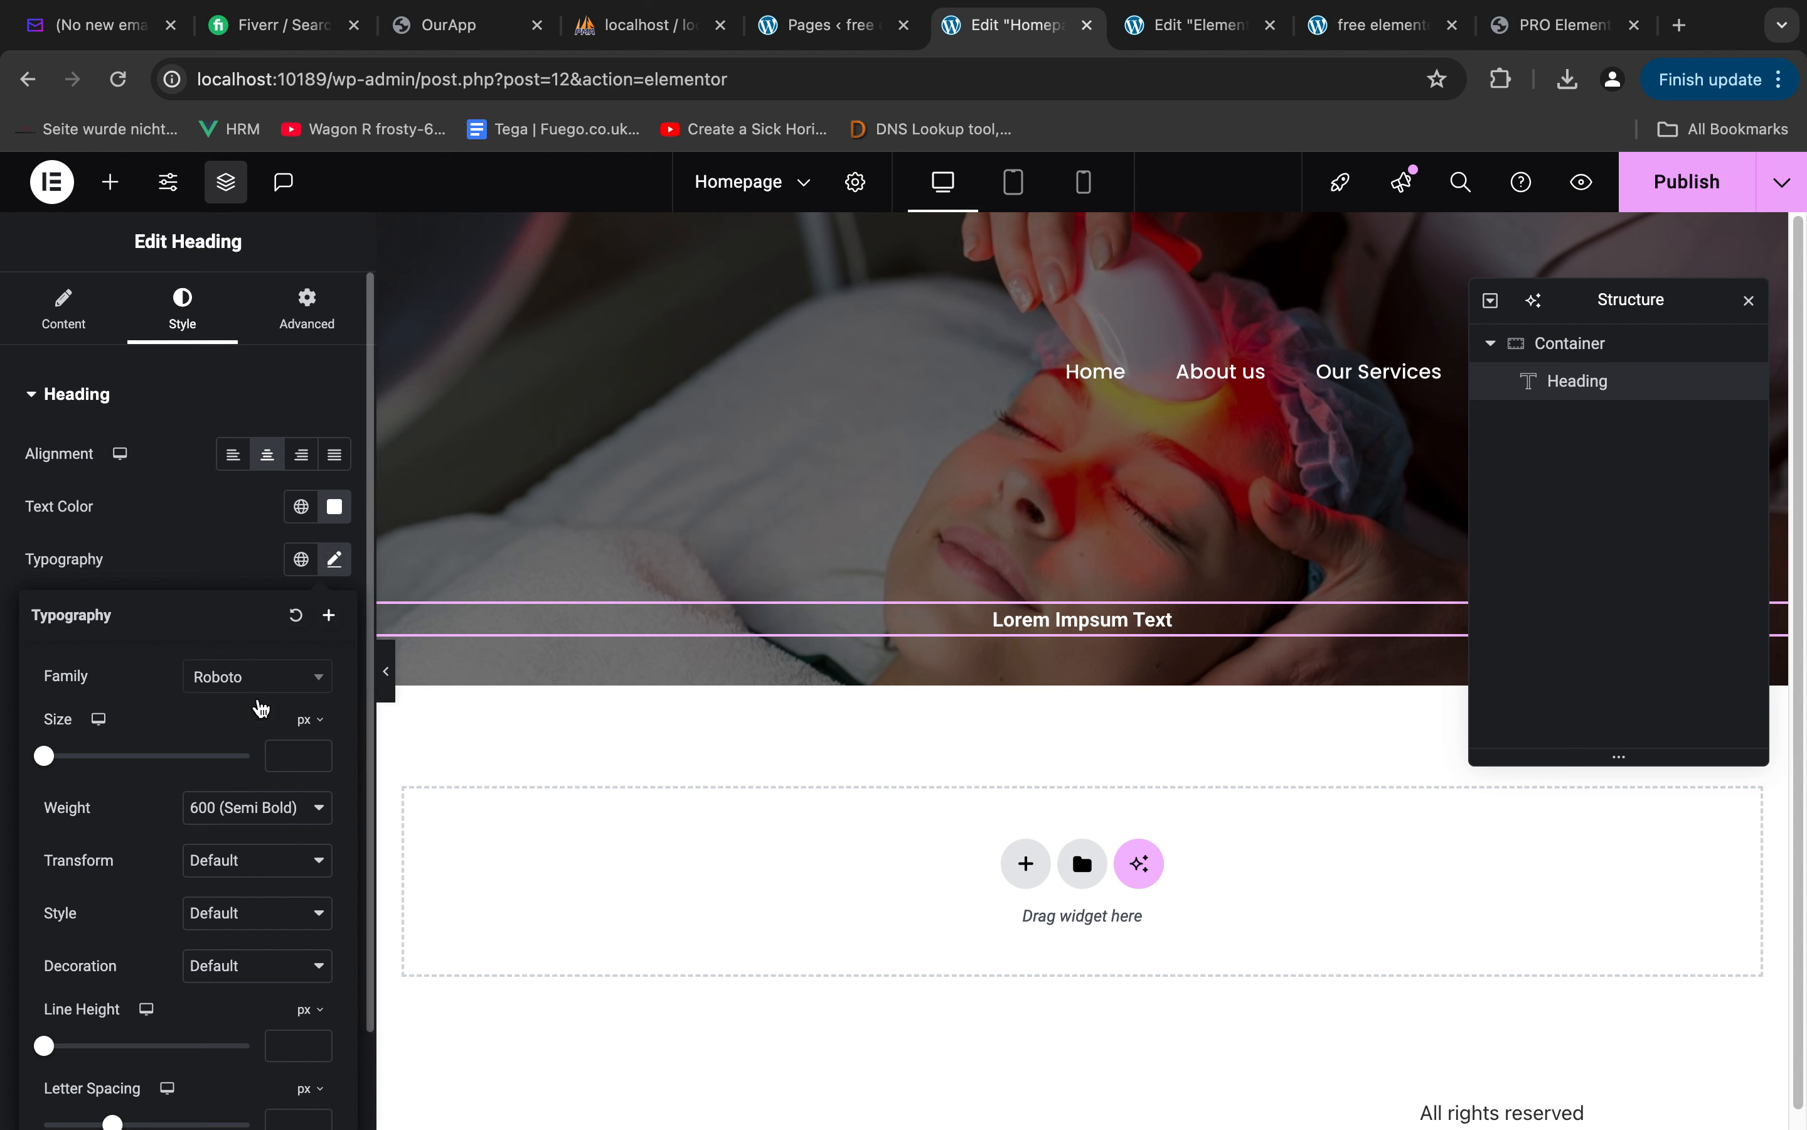
left_click(258, 689)
type("popp")
left_click(232, 777)
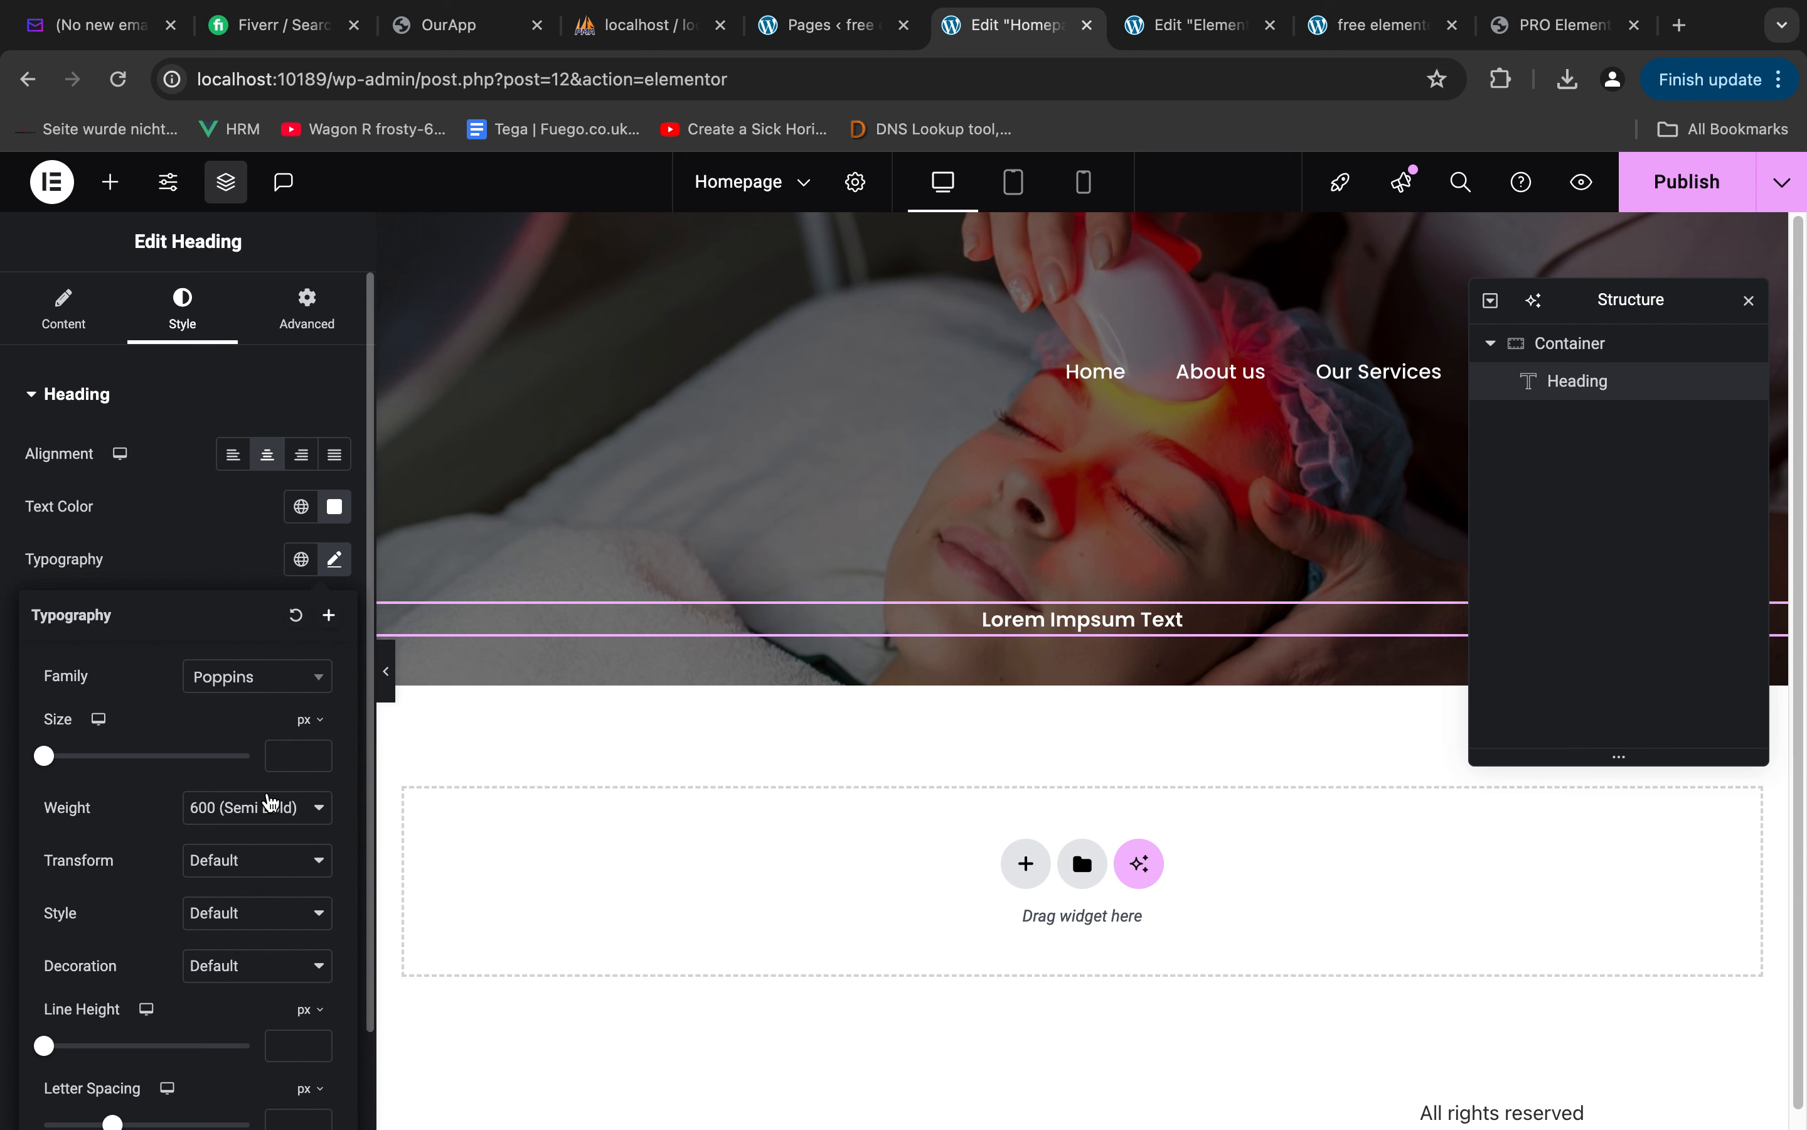
Set the "Lorem Impsum Text" heading's font size to 20 px and its weight to 400 (Normal)
left_click(291, 756)
type("20")
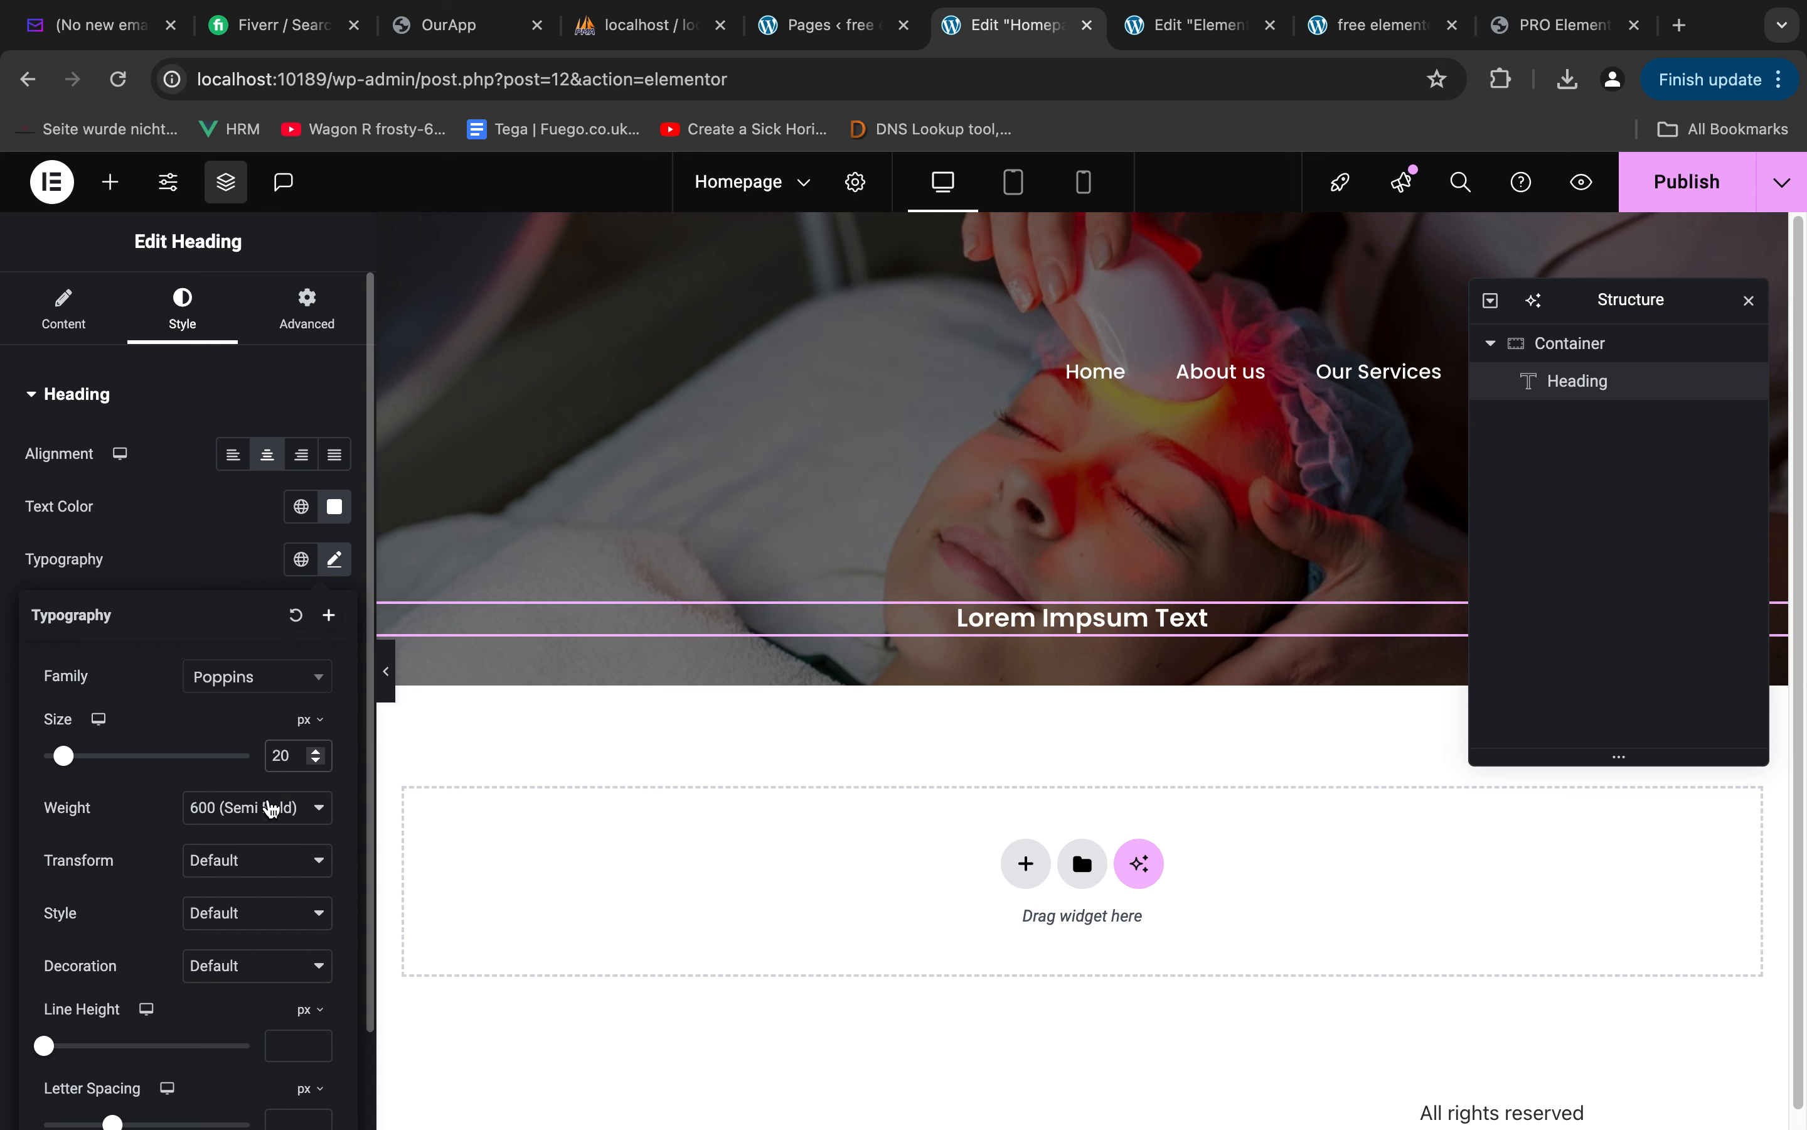
left_click(271, 809)
left_click(246, 753)
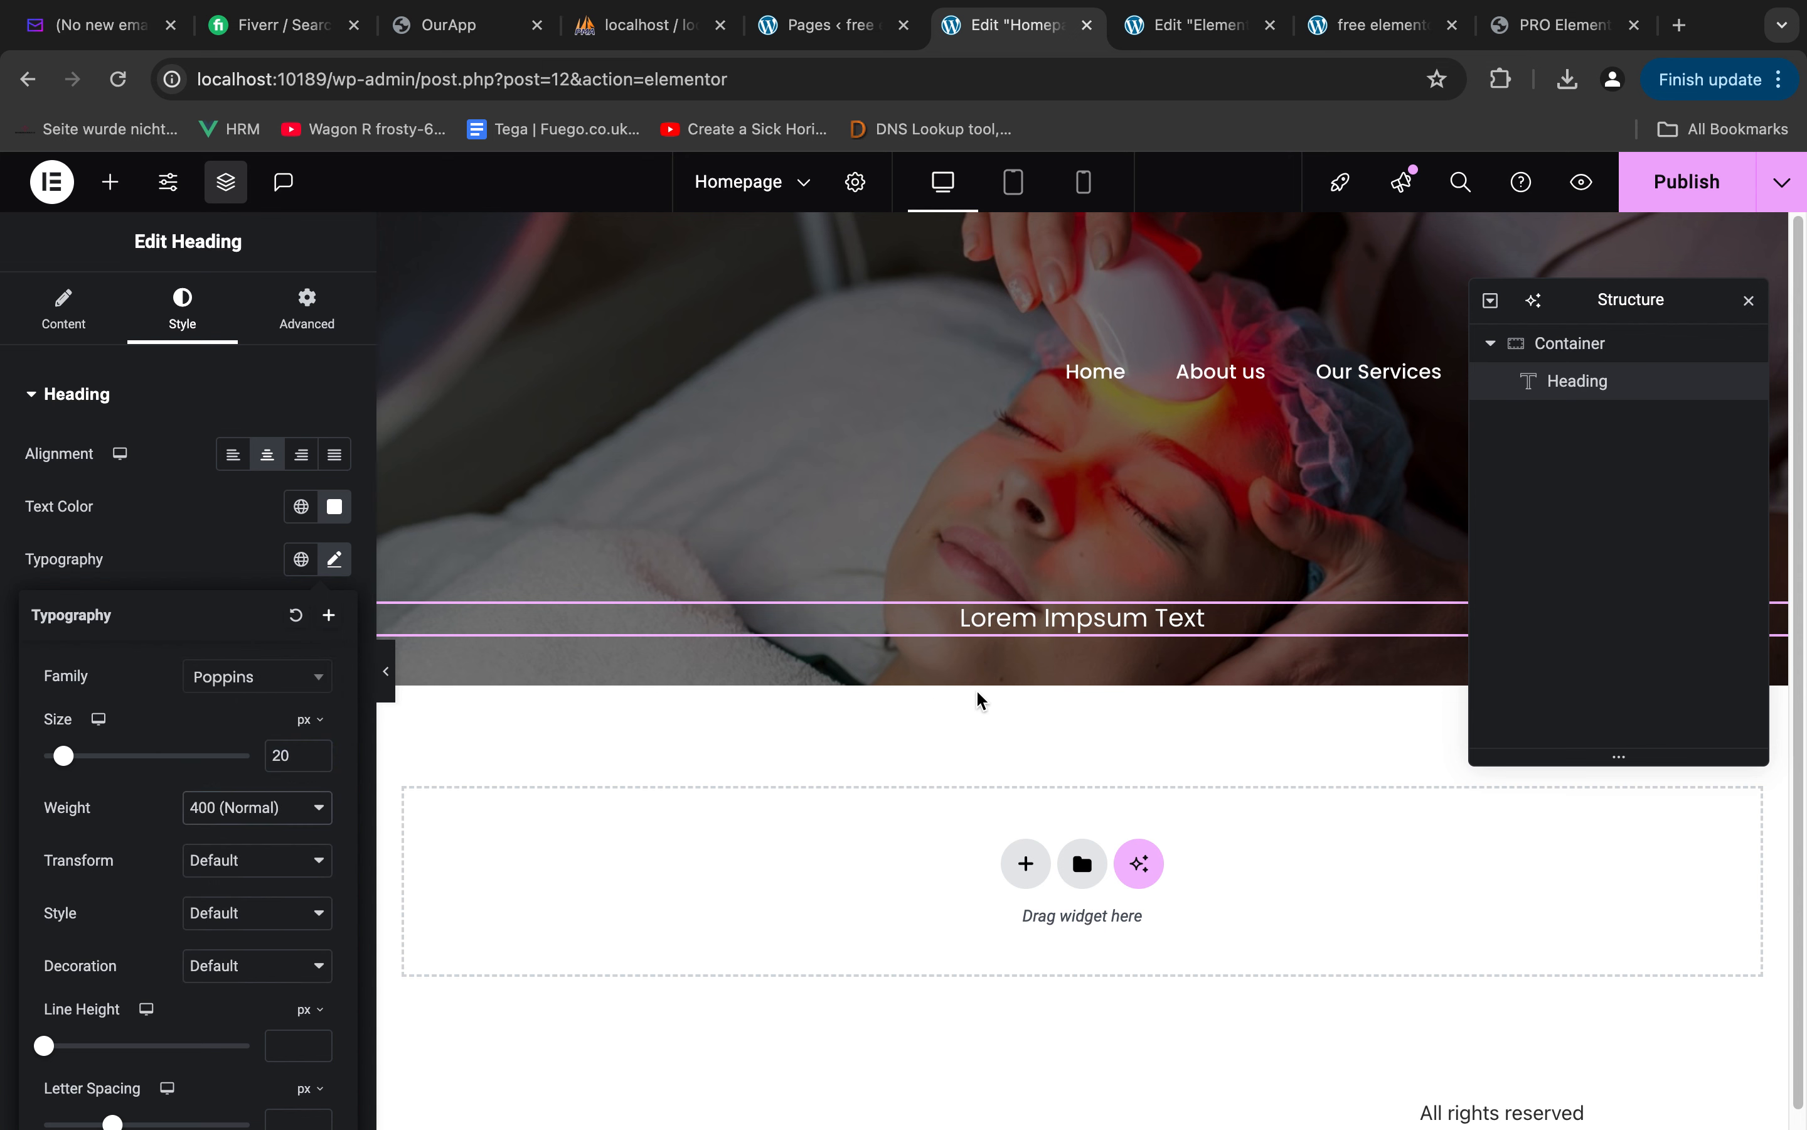
left_click(173, 513)
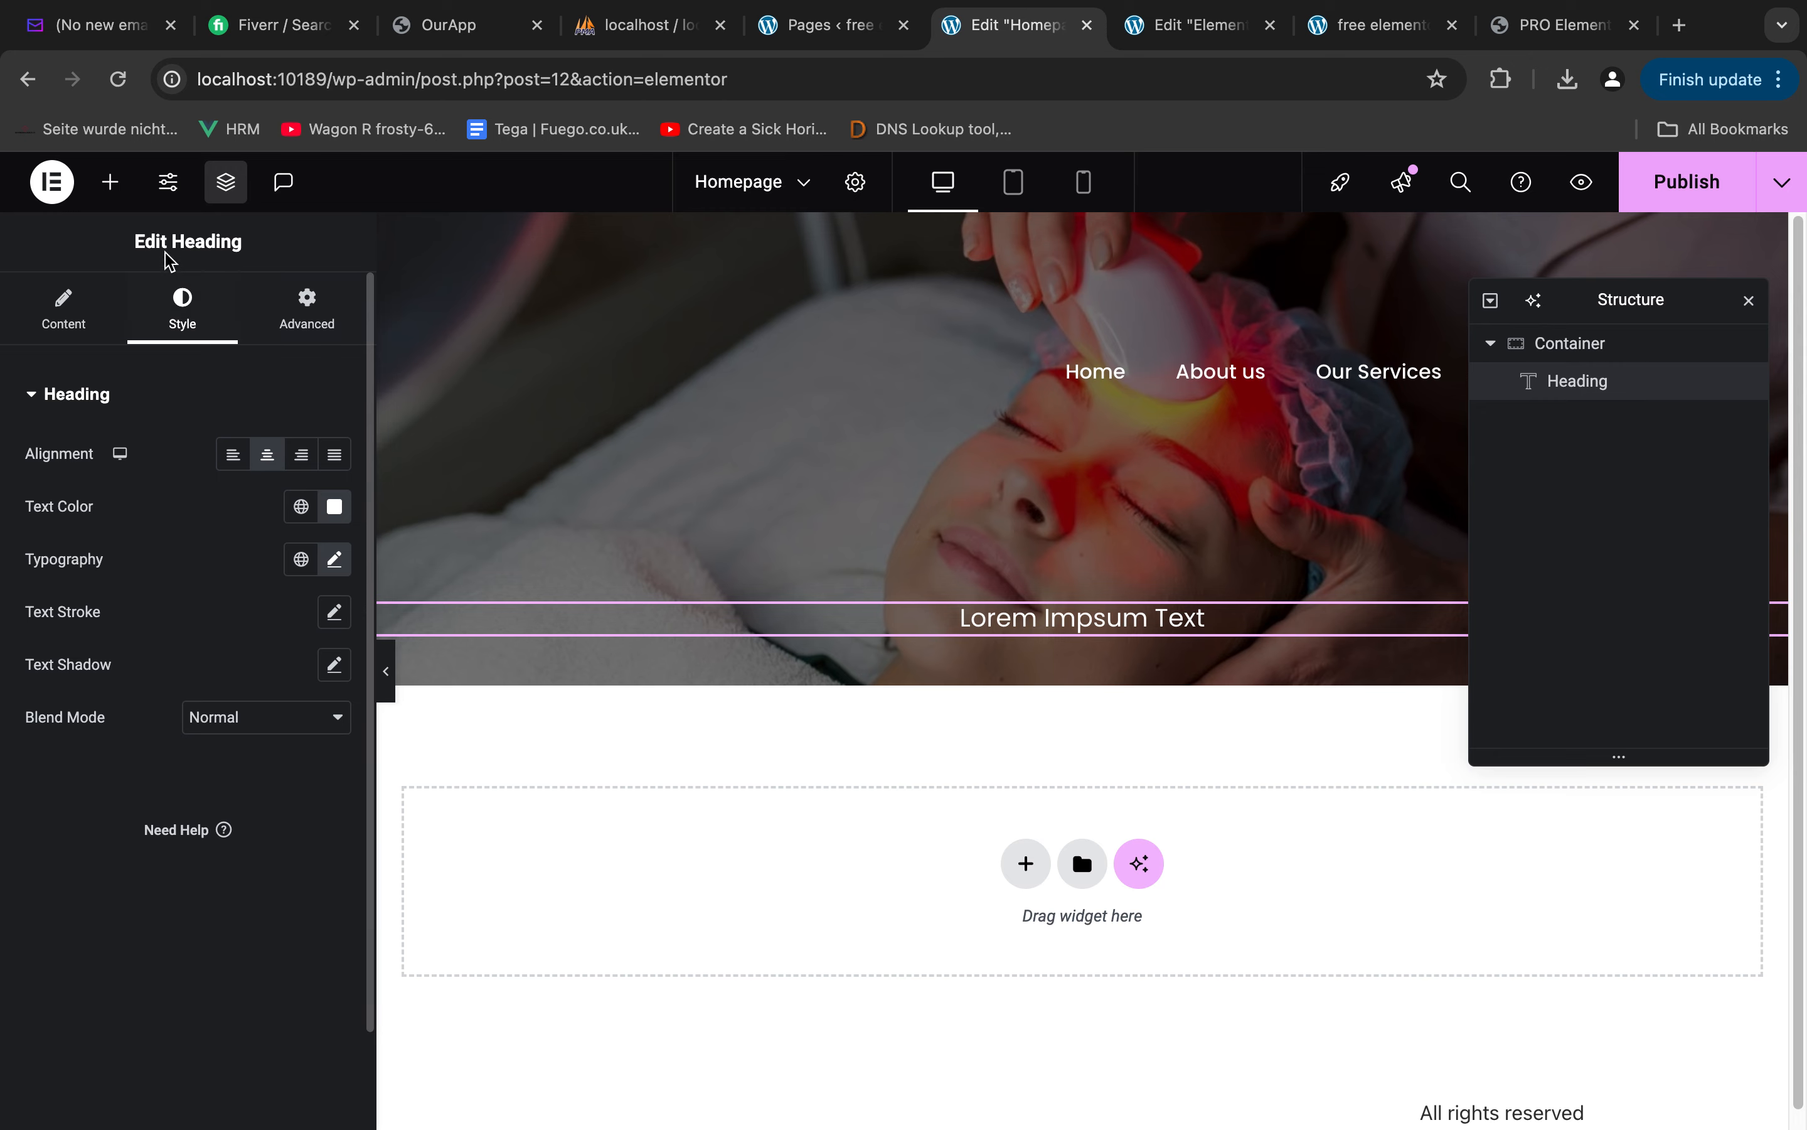
Add a second Heading widget to the hero container, directly below "Lorem Impsum Text"
left_click(109, 192)
type("head")
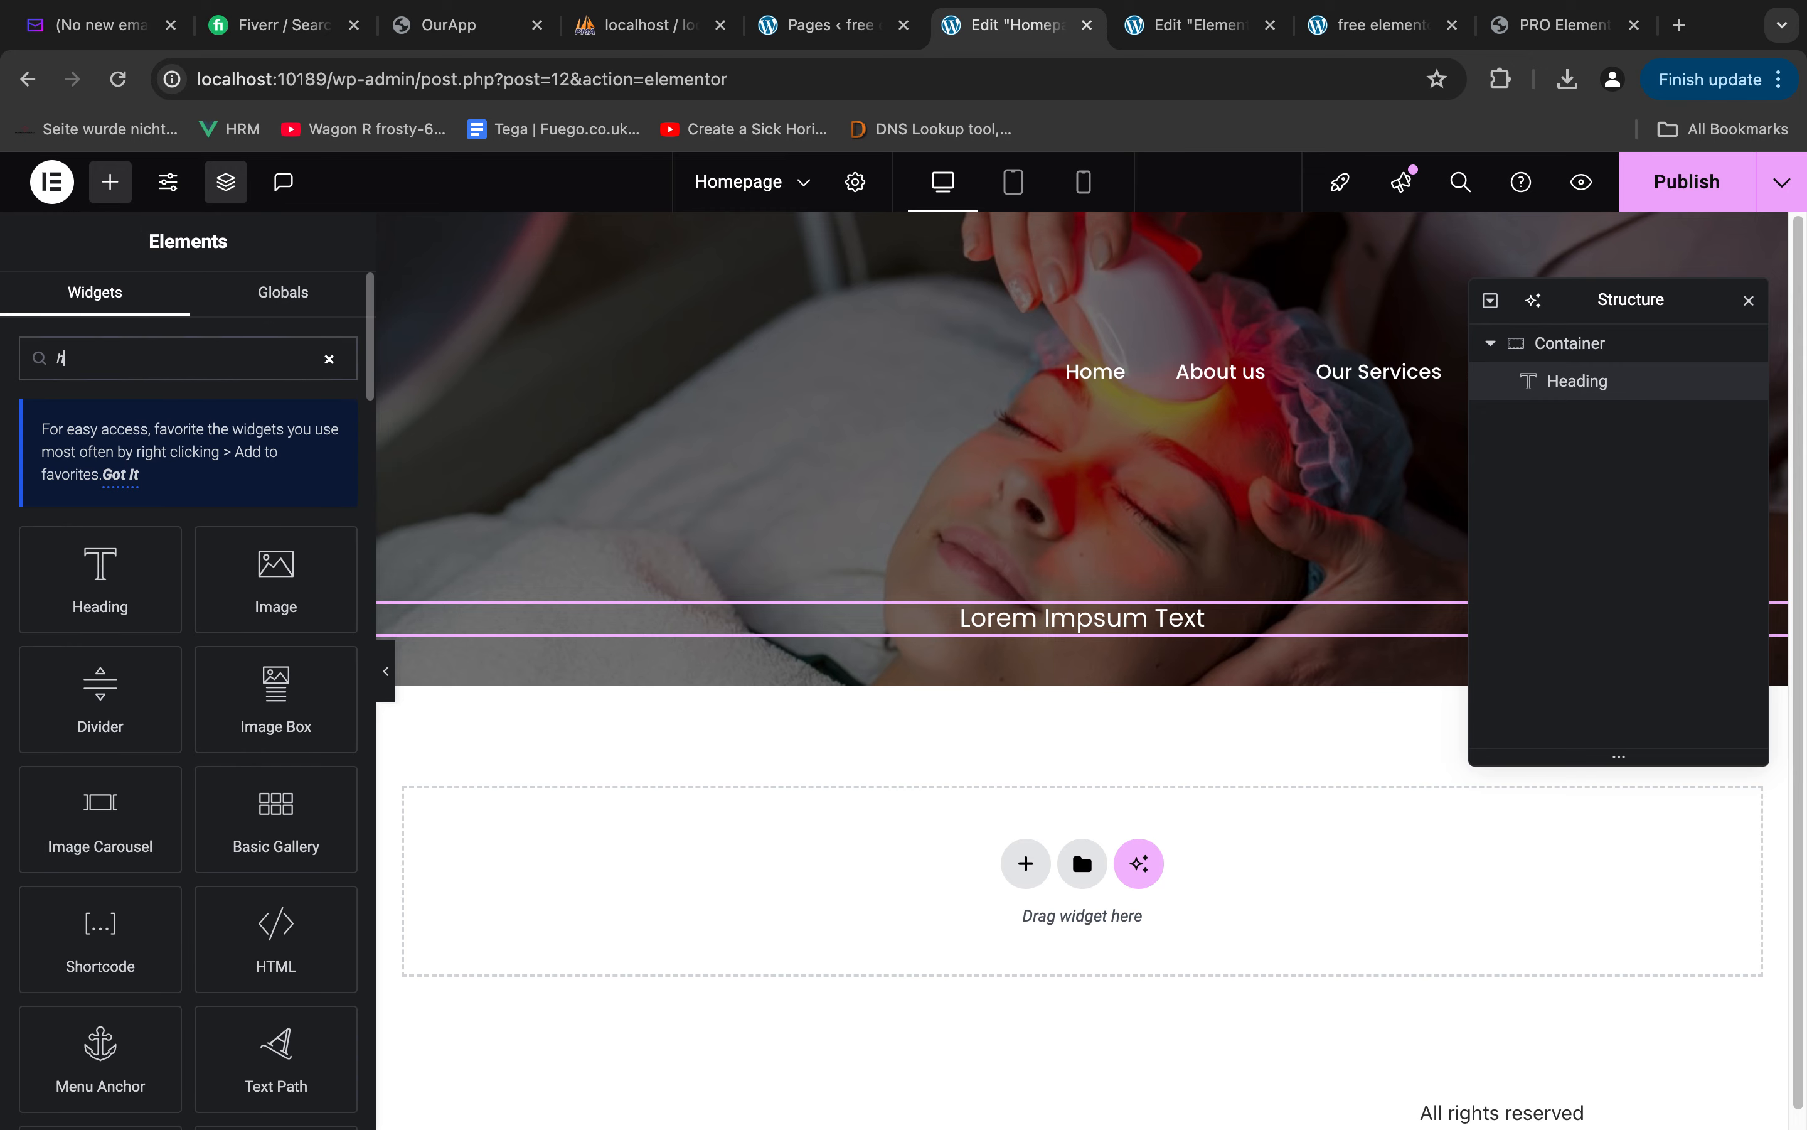
left_click_drag(100, 579, 1080, 651)
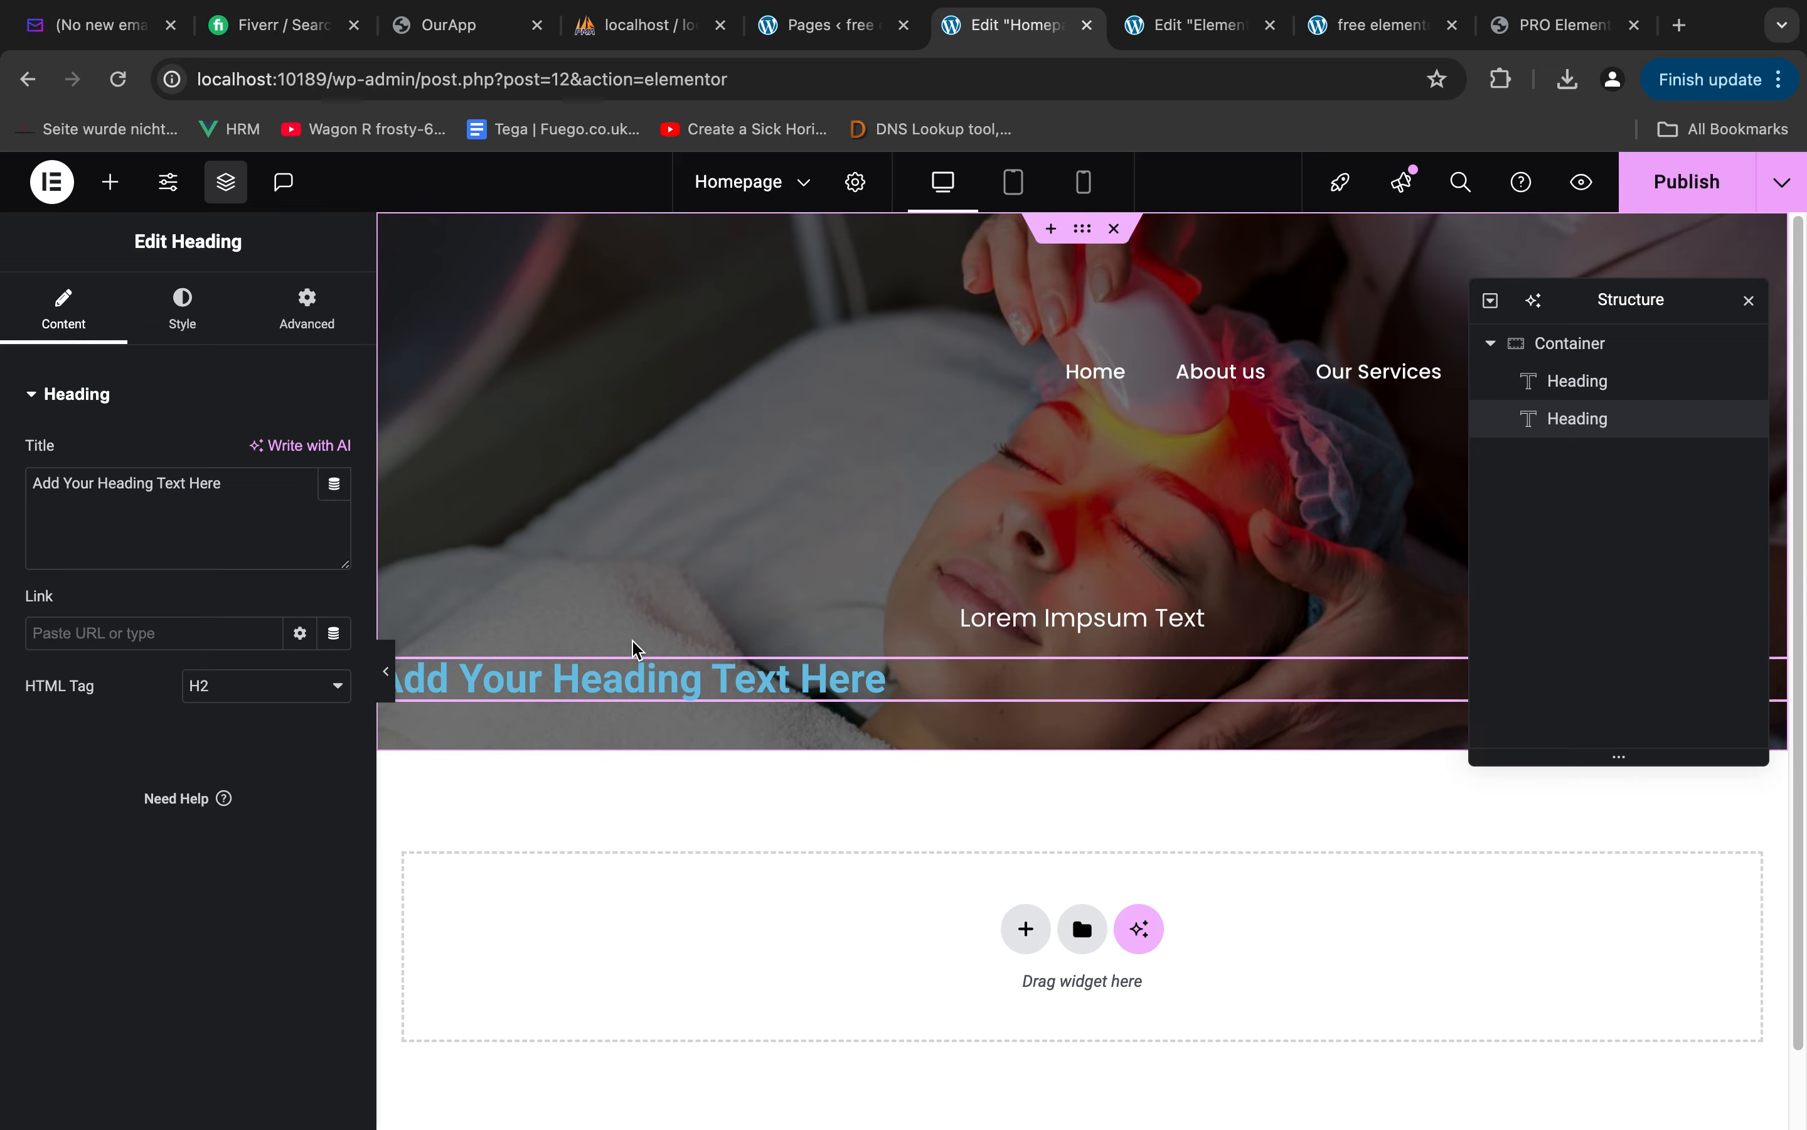
Switch to Figma, copy the text "This is the main heading of the page" and examine its typography
key("ctrl+Left")
double_click(923, 527)
key("super+c")
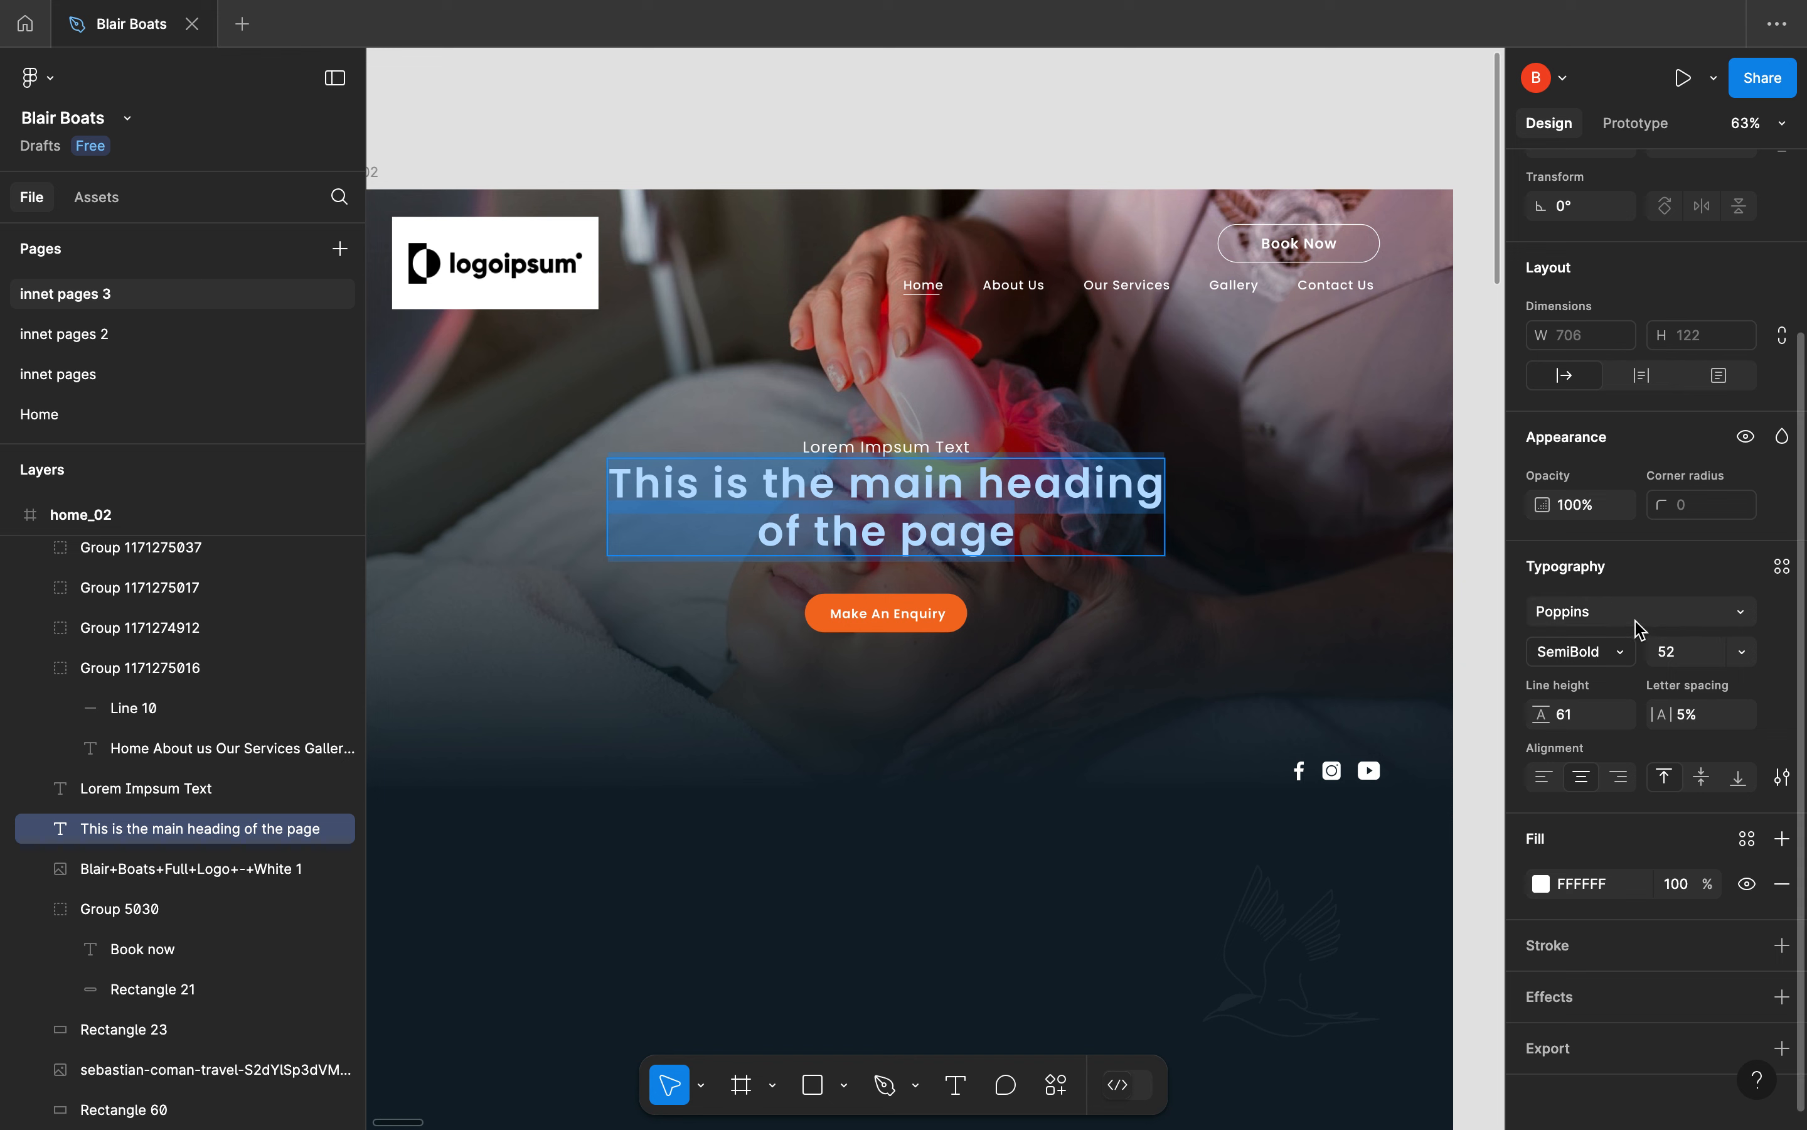
key("Escape")
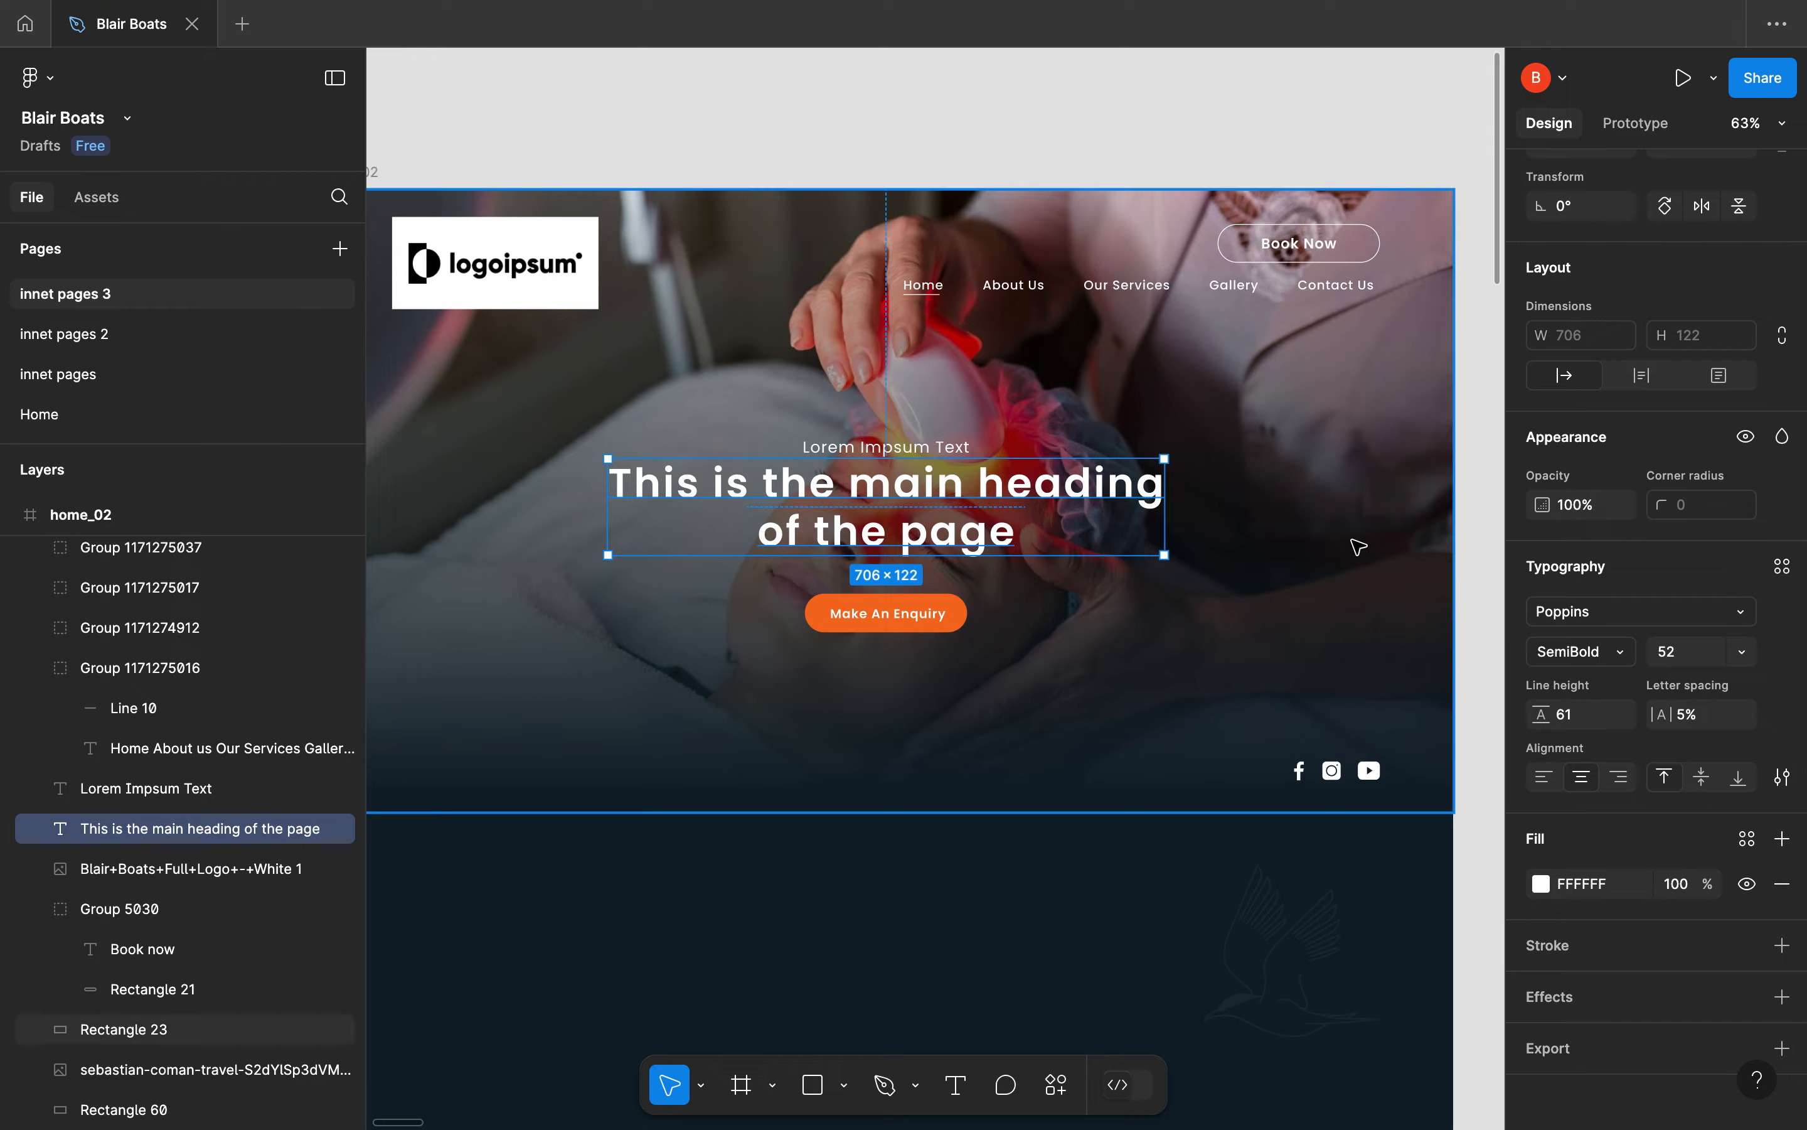
key("ctrl+Left")
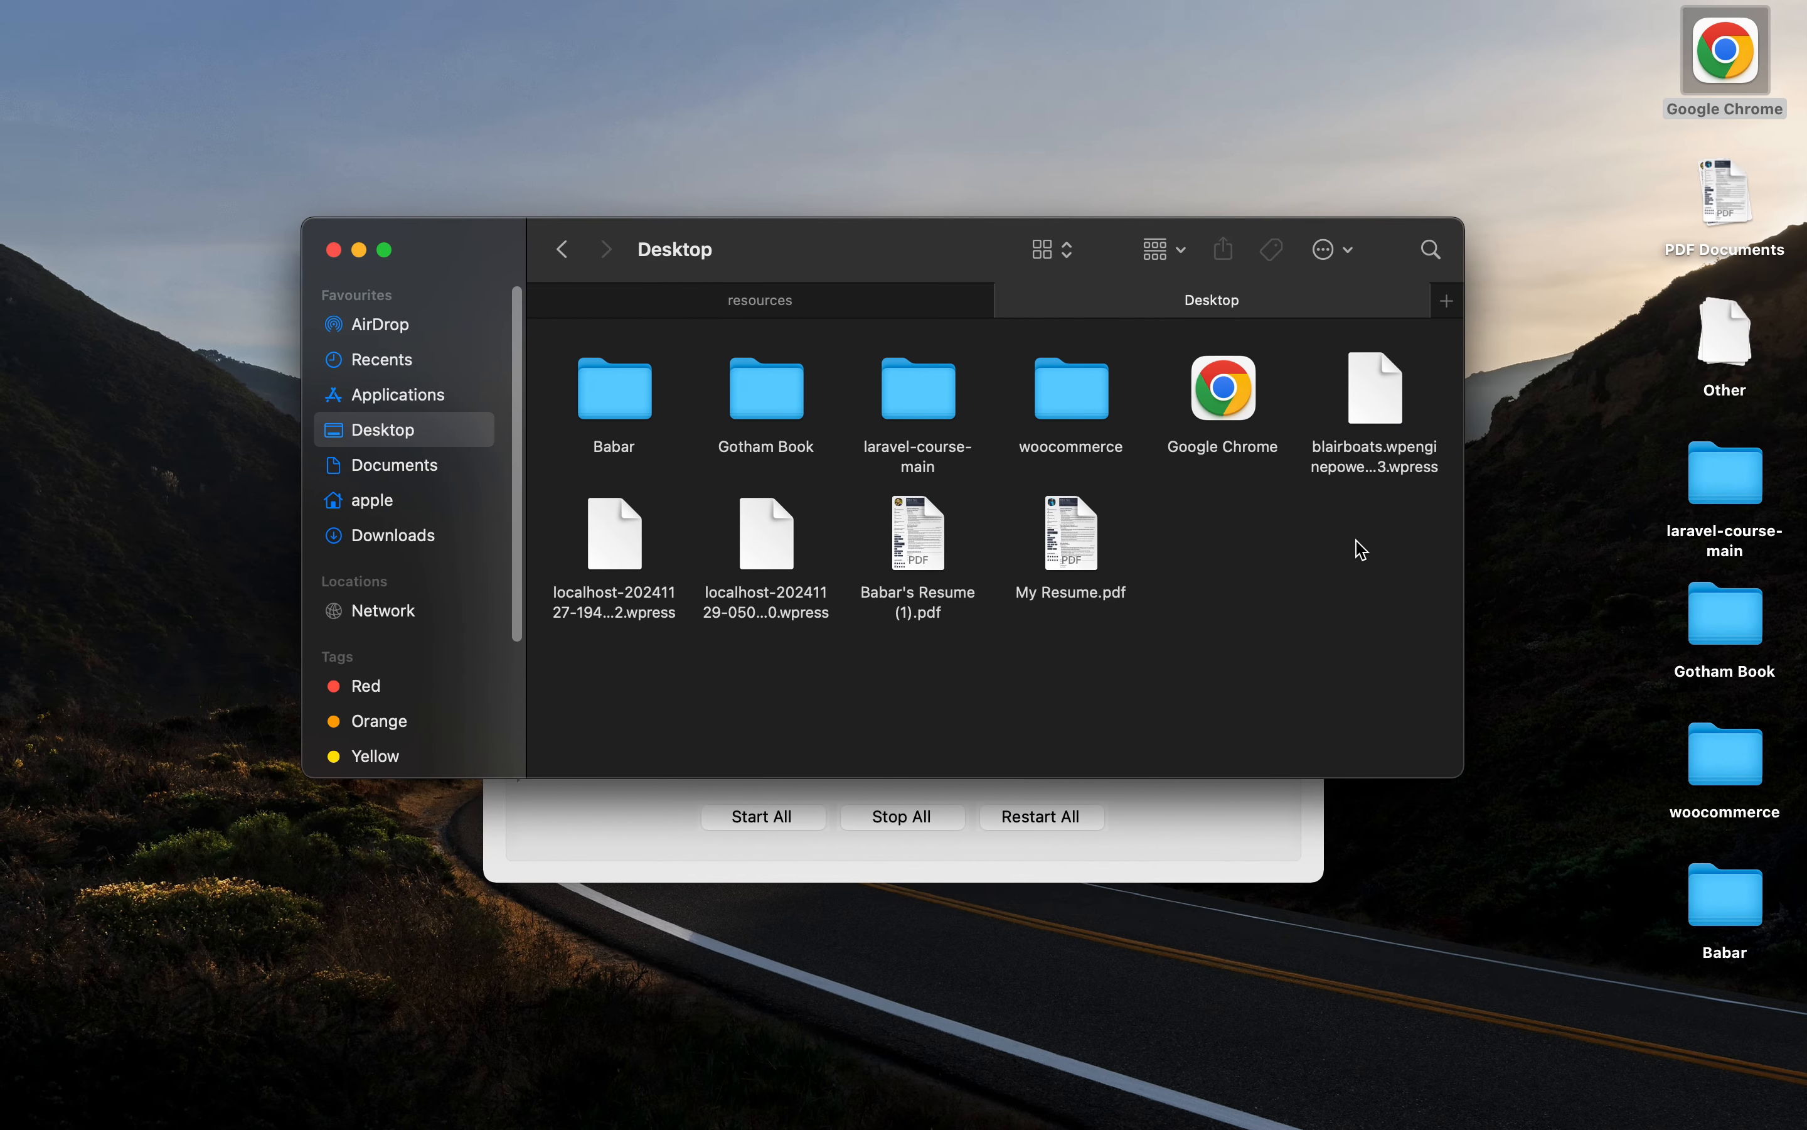
Switch back to the Elementor editor and set the second heading's title to "This is the main heading<br>of the page" on two lines
key("ctrl+Right")
key("ctrl+Right")
left_click(287, 537)
key("super+a")
key("super+v")
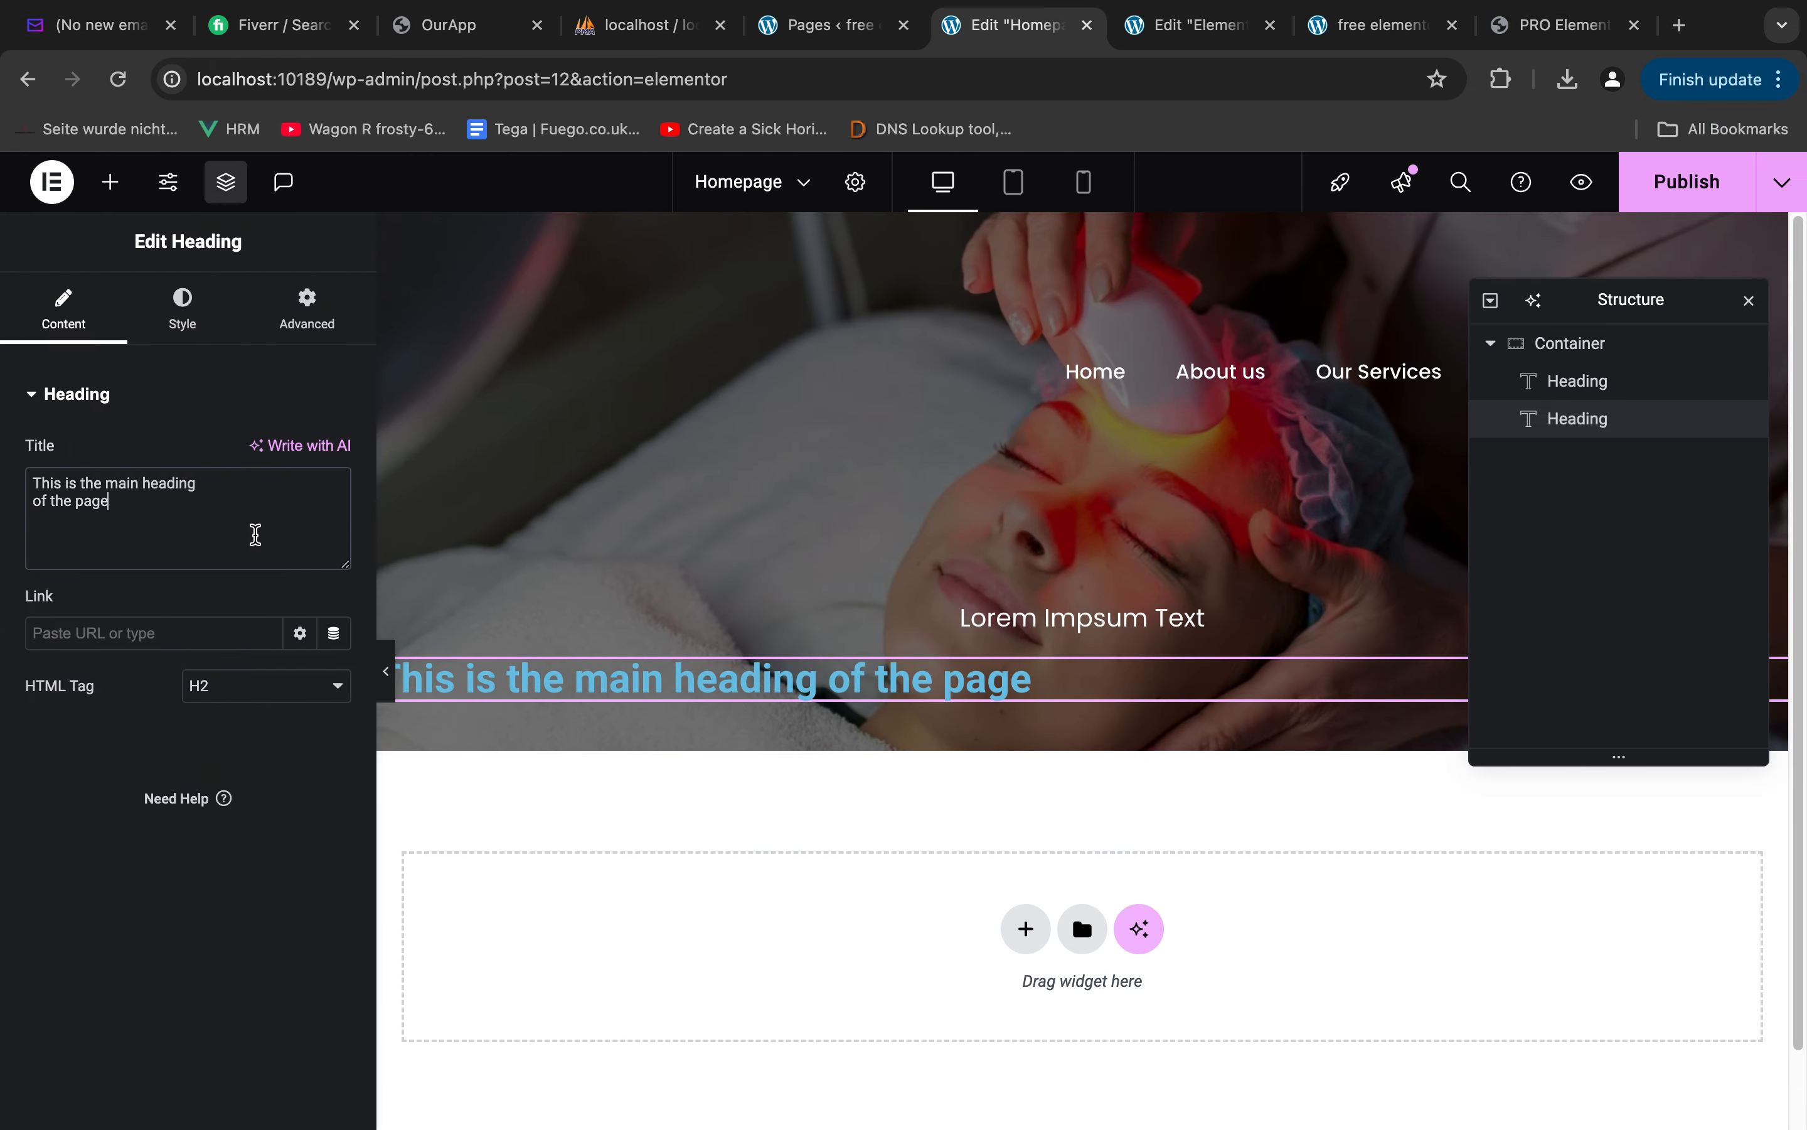
left_click(228, 493)
type("<br>")
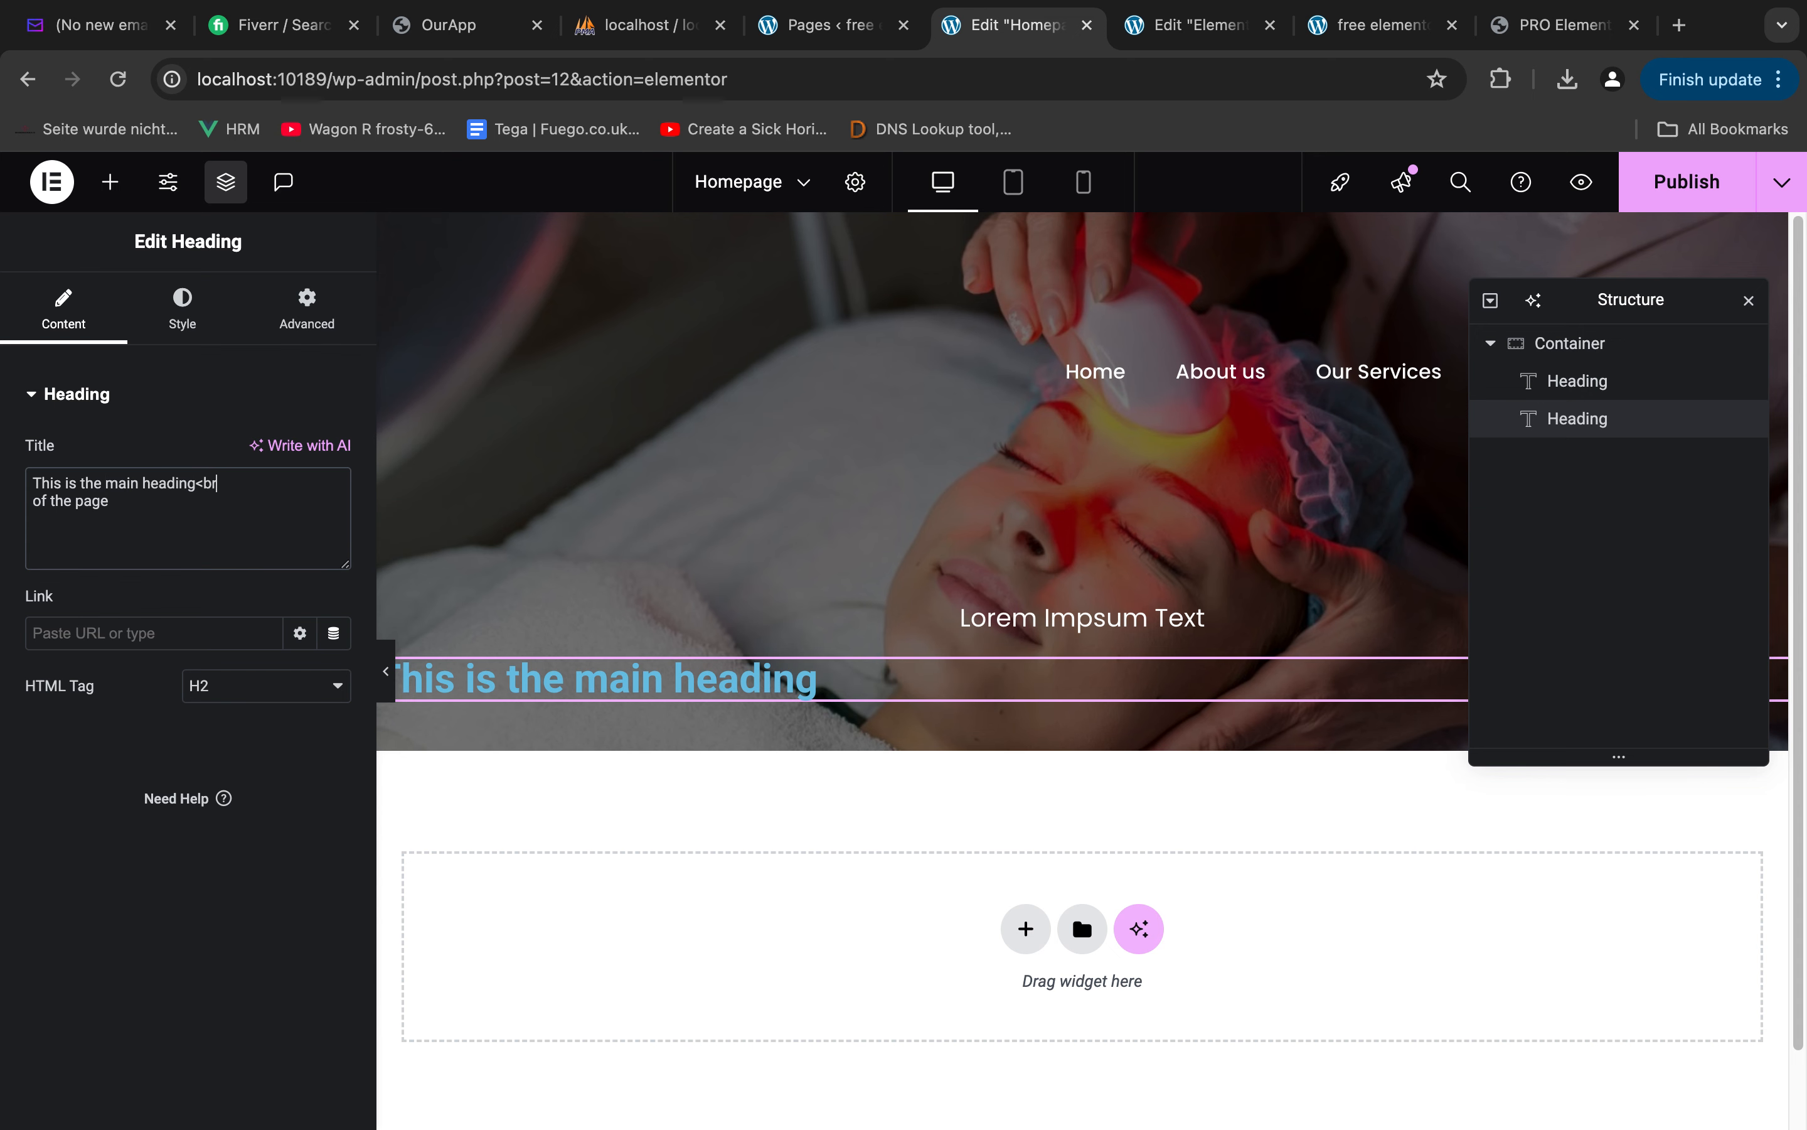
Center-align the "This is the main heading of the page" heading and set its HTML tag to H1
left_click(158, 342)
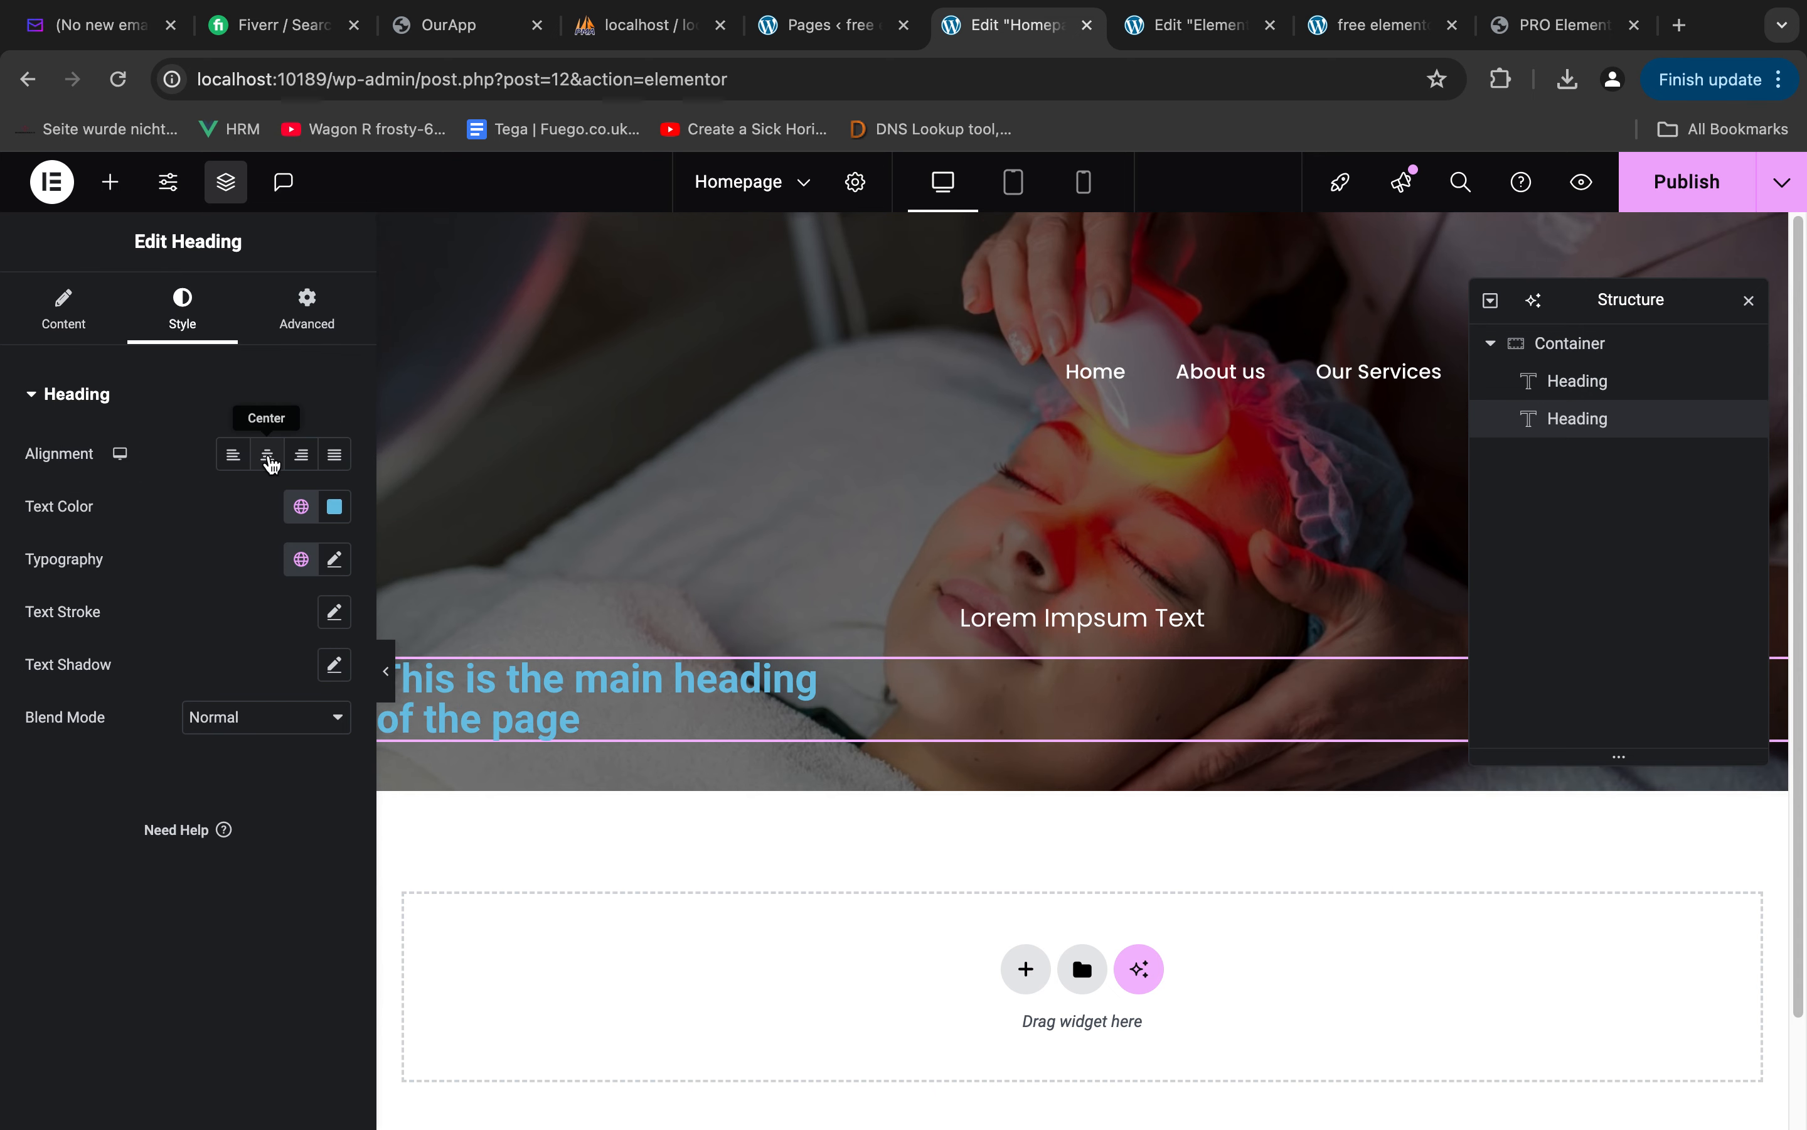
left_click(267, 457)
left_click(68, 314)
left_click(244, 683)
left_click(226, 659)
Set the main heading's text color to white
left_click(182, 310)
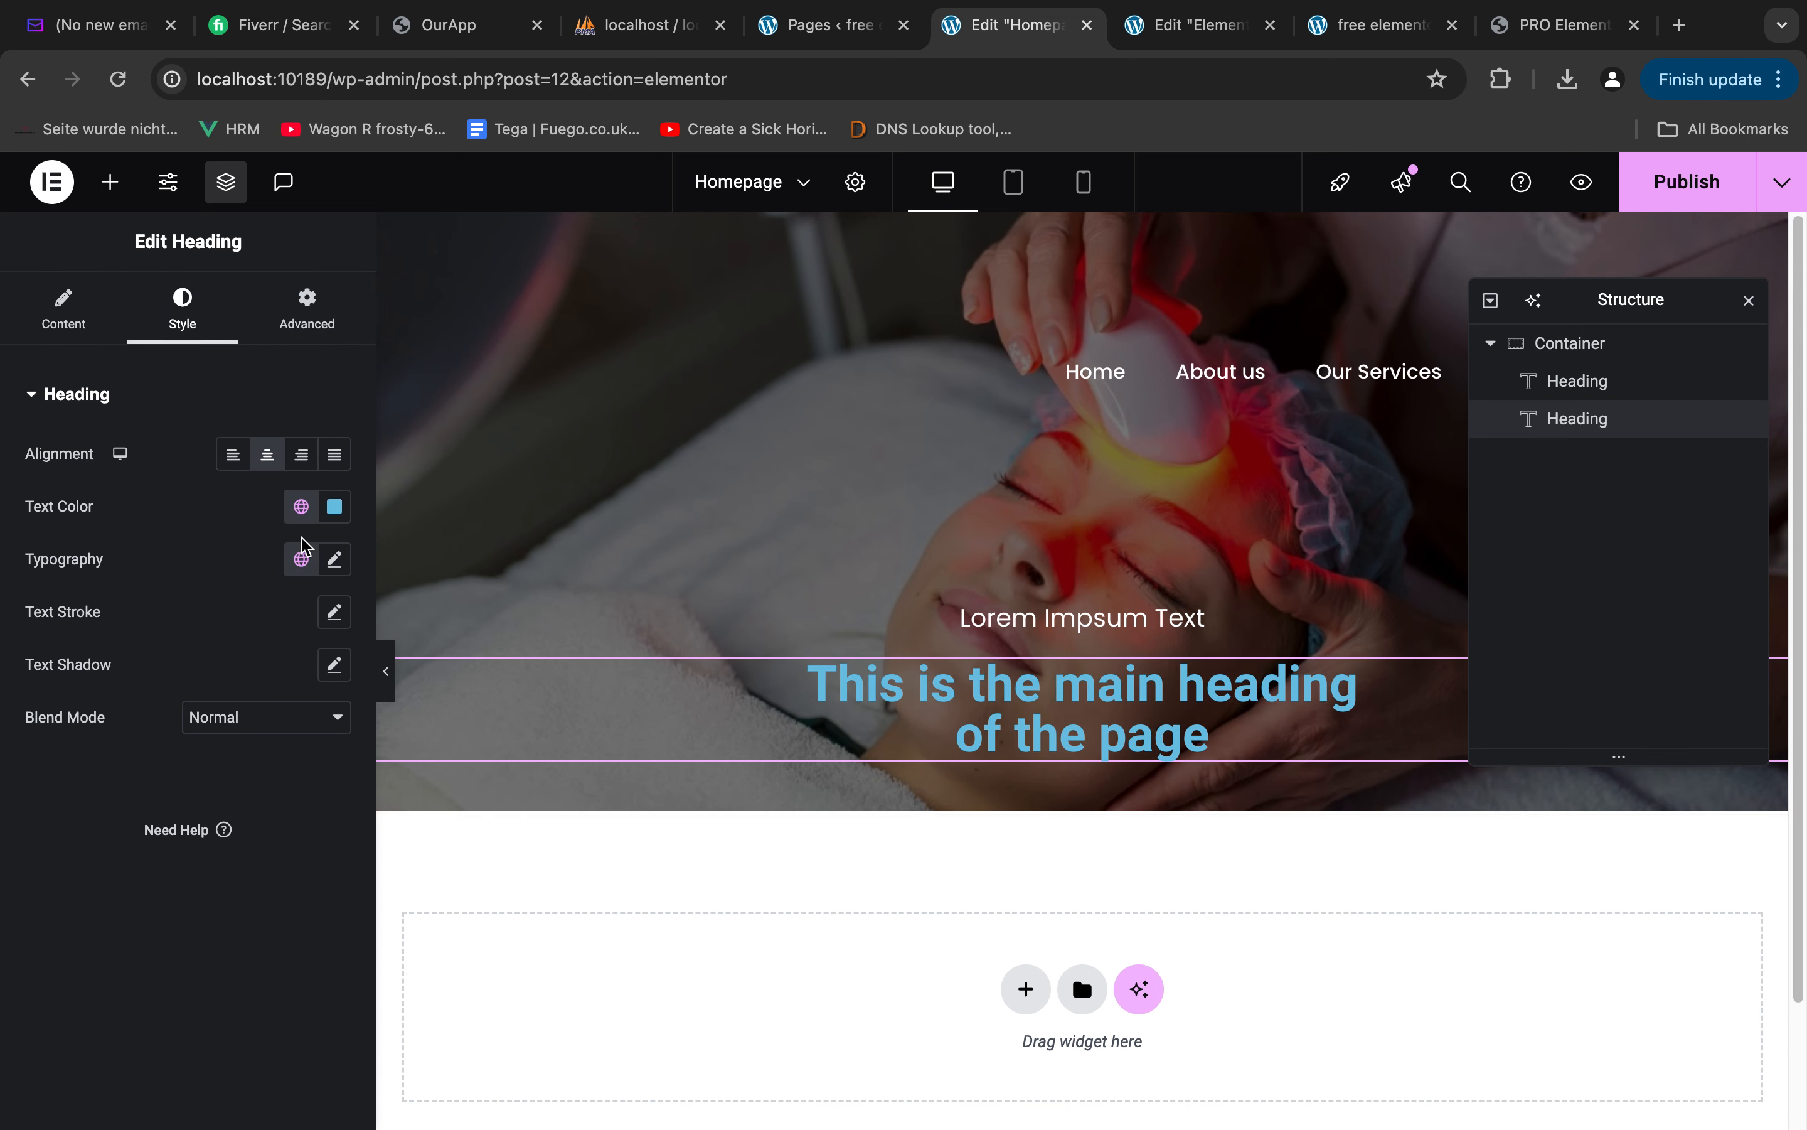
left_click(334, 506)
left_click_drag(331, 658, 129, 536)
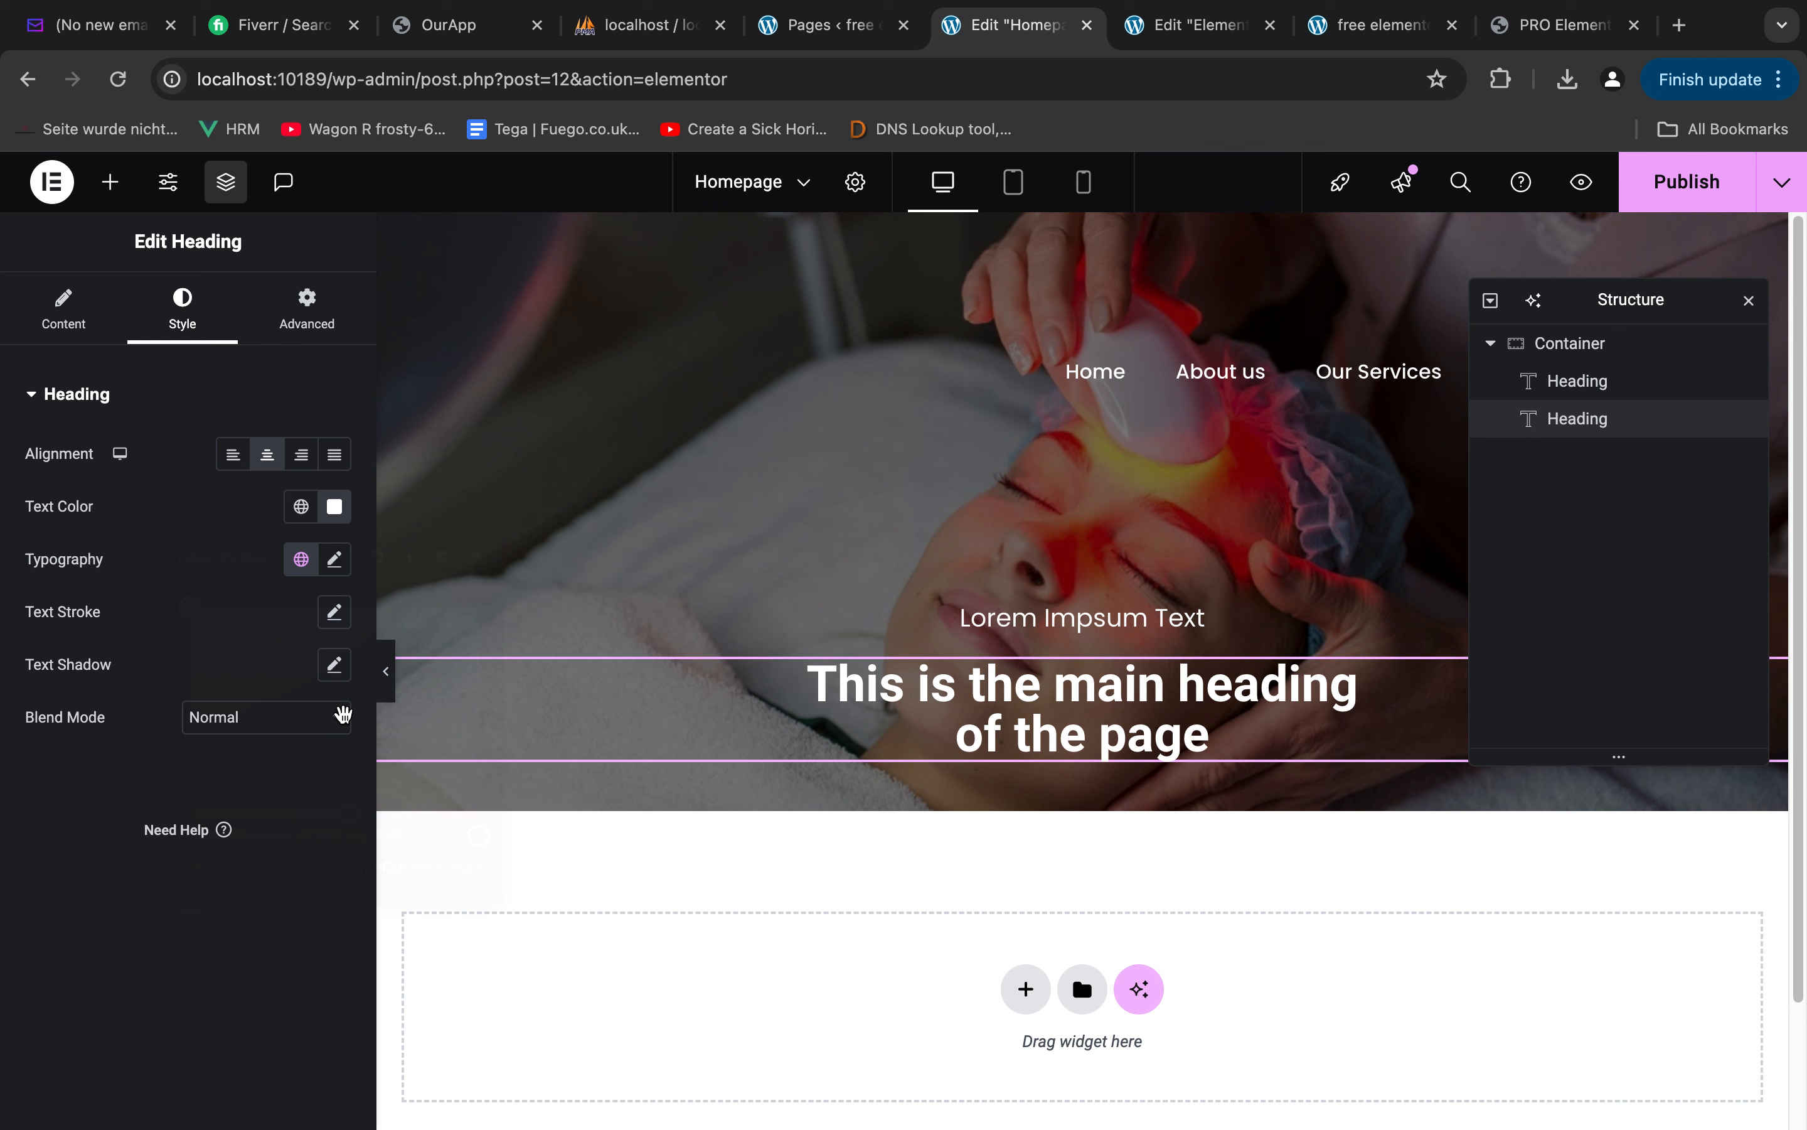
Set the main heading's font family to Poppins and its font size to 52 px
left_click(348, 575)
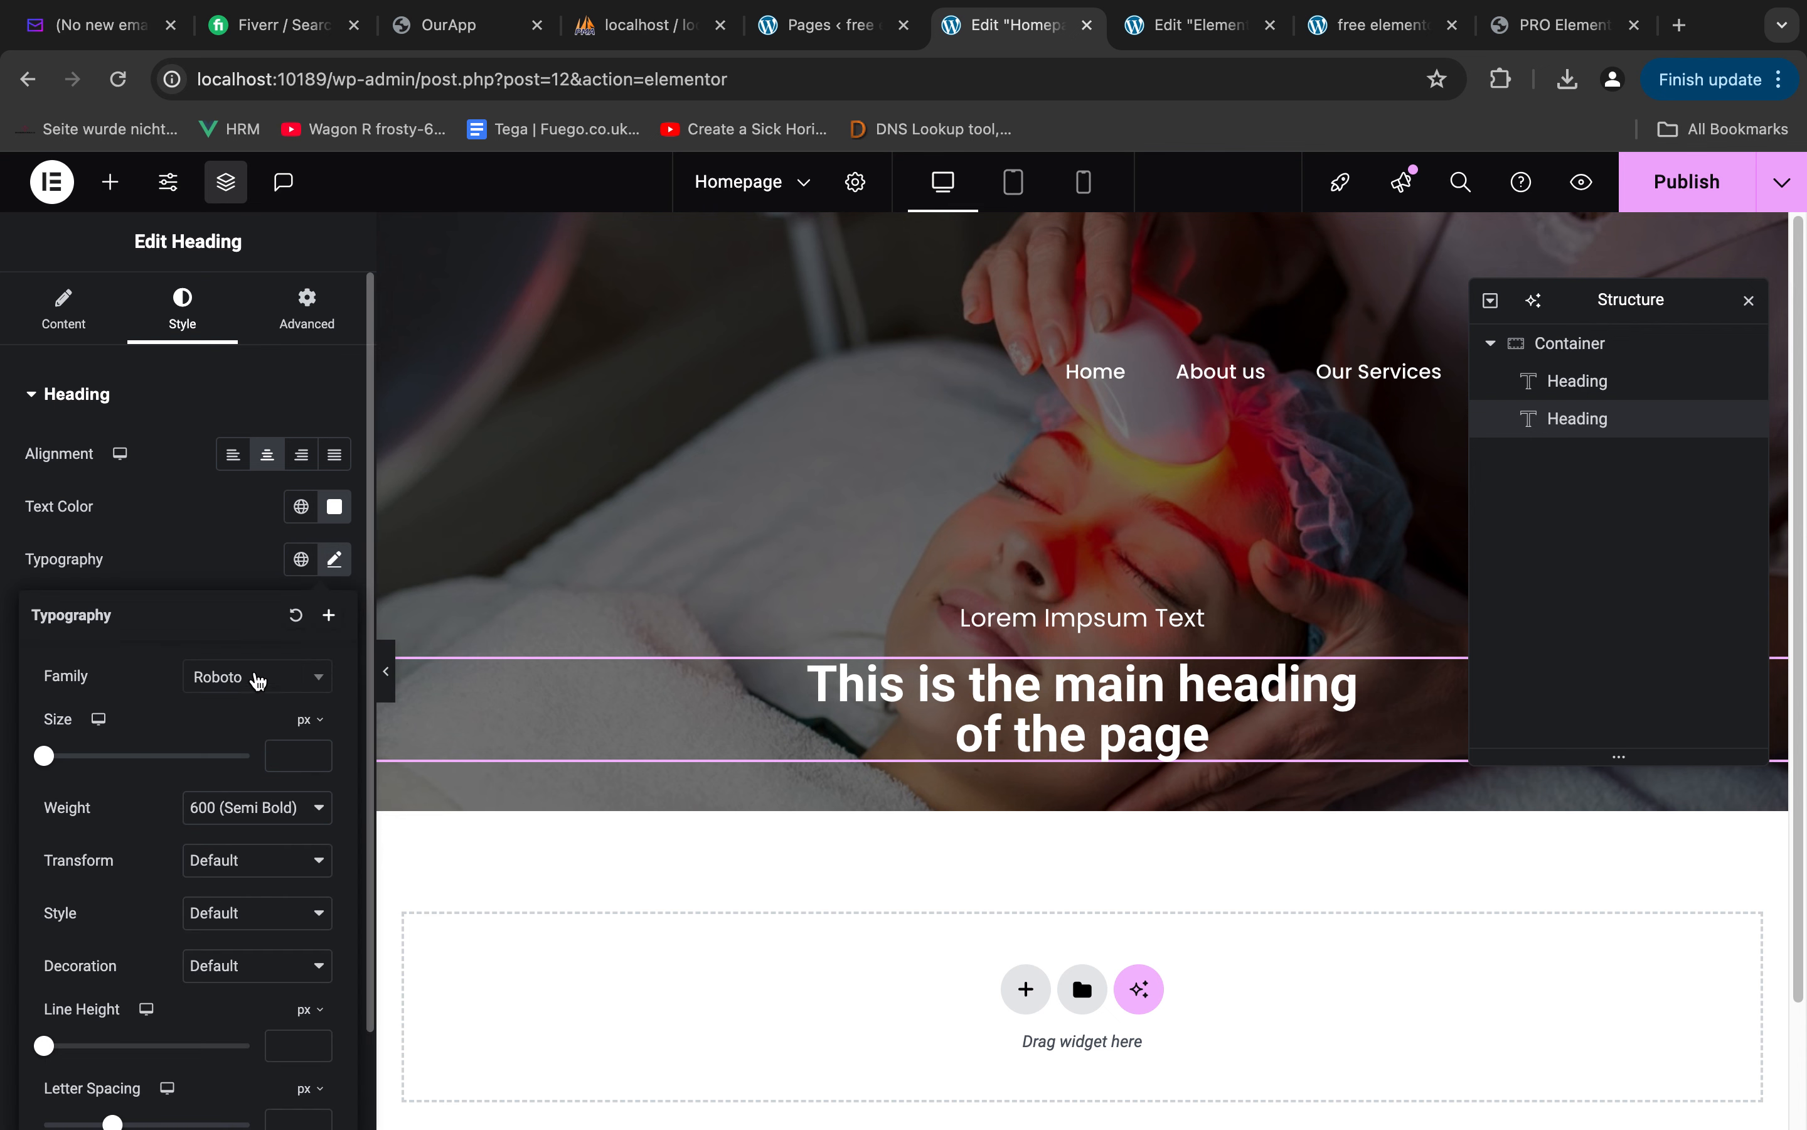
left_click(254, 678)
type("popp")
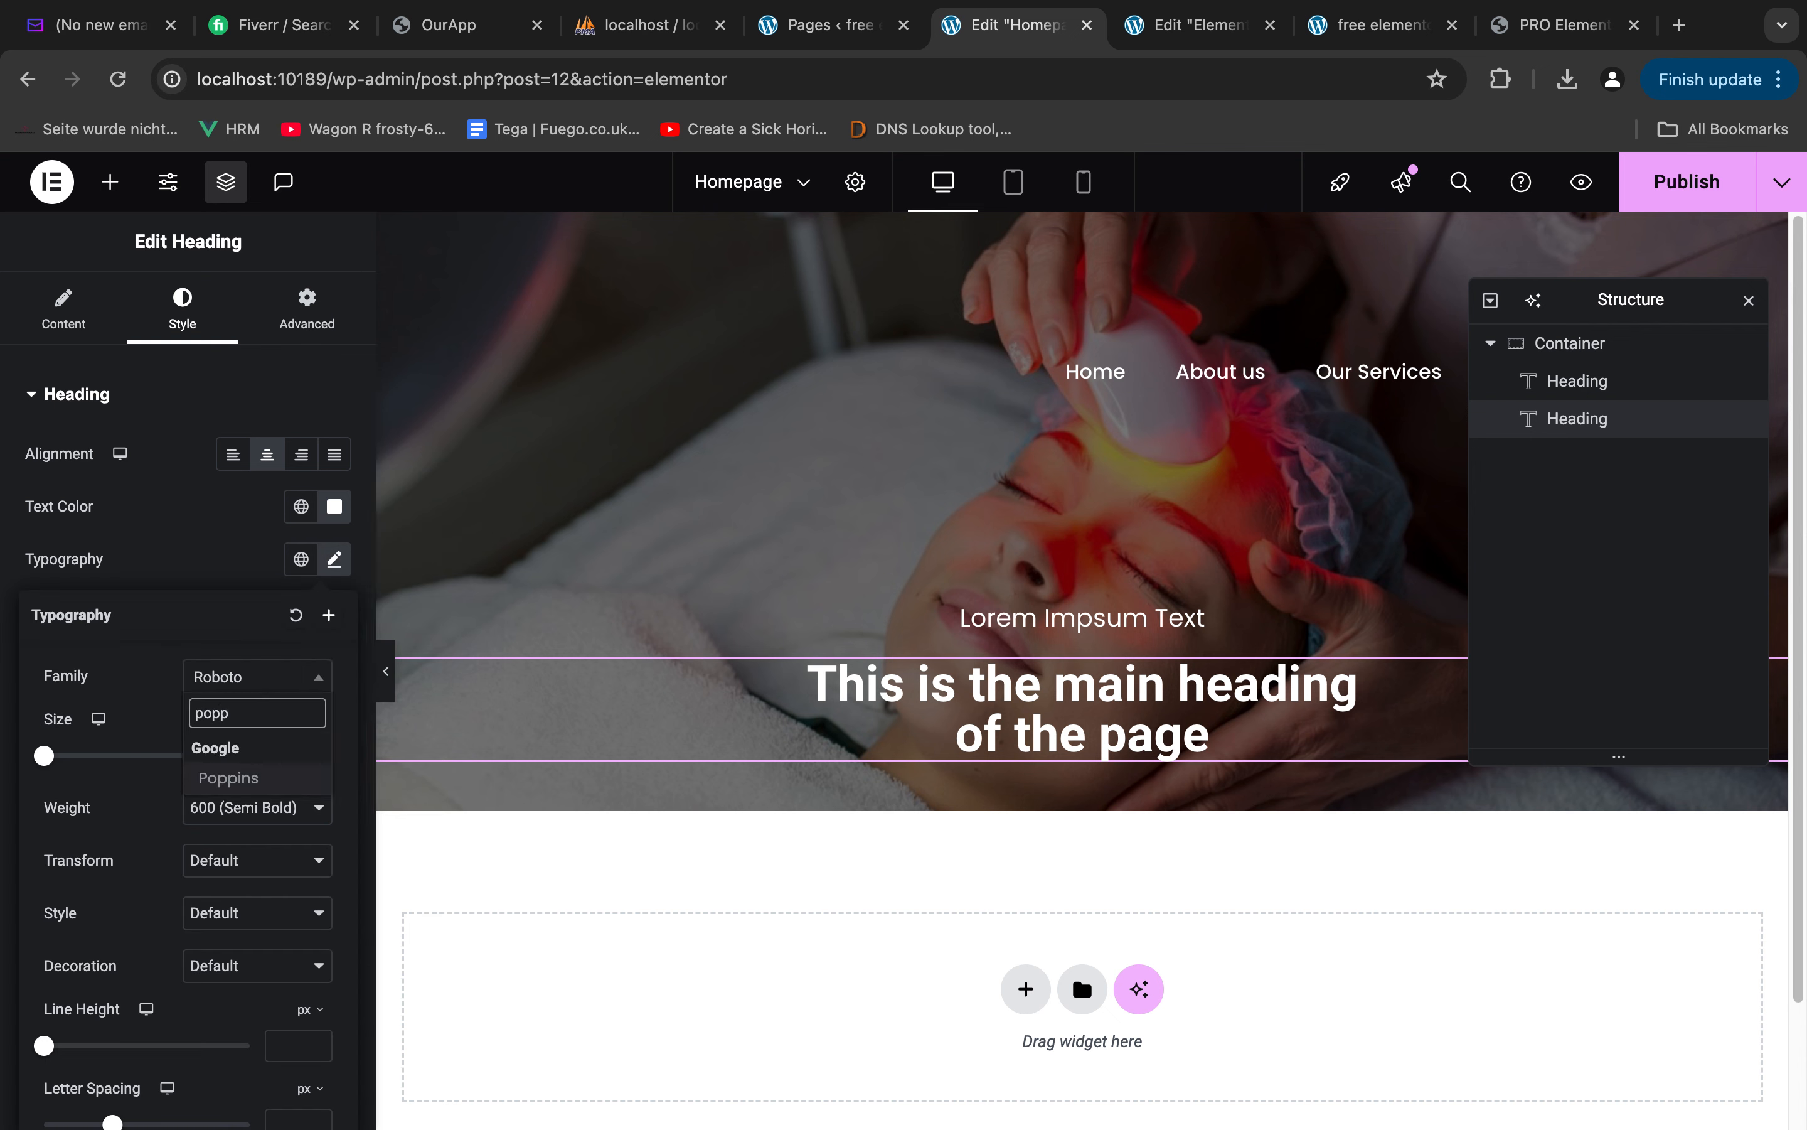
left_click(228, 779)
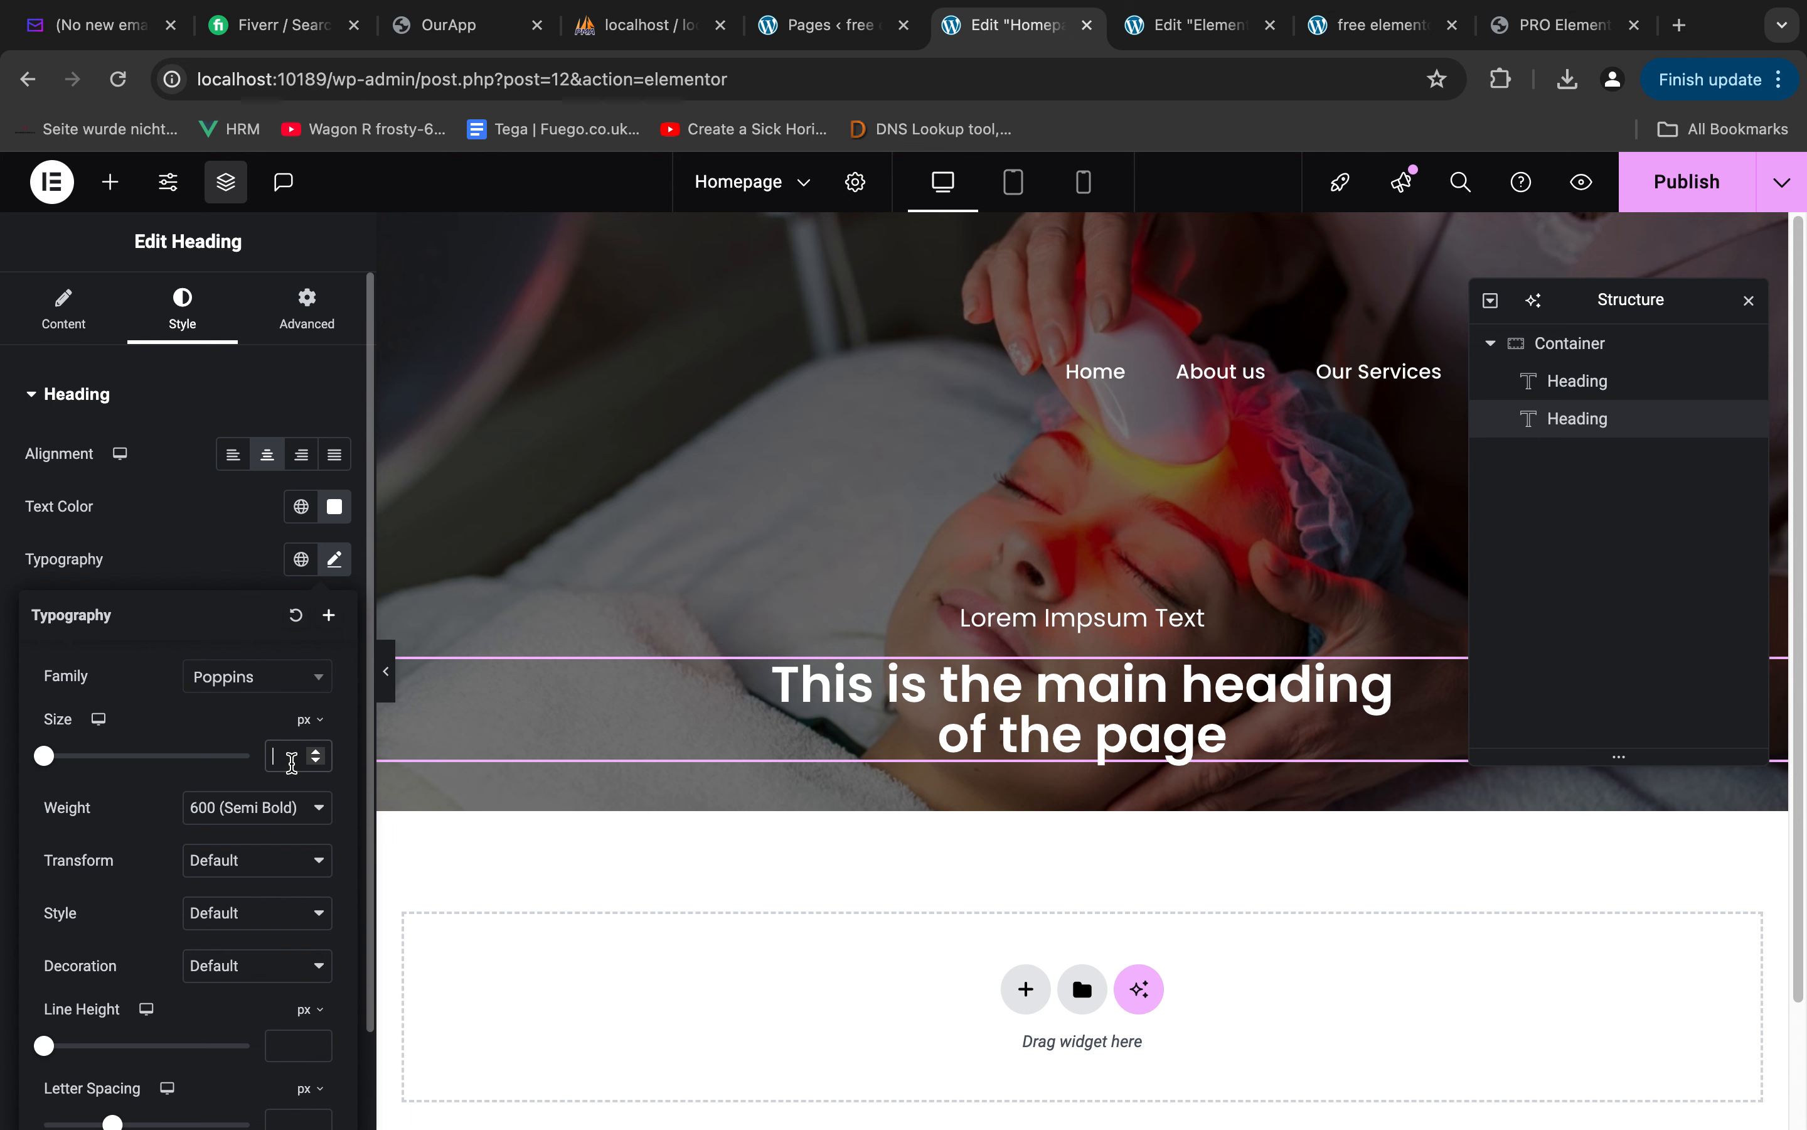
type("52")
left_click(195, 544)
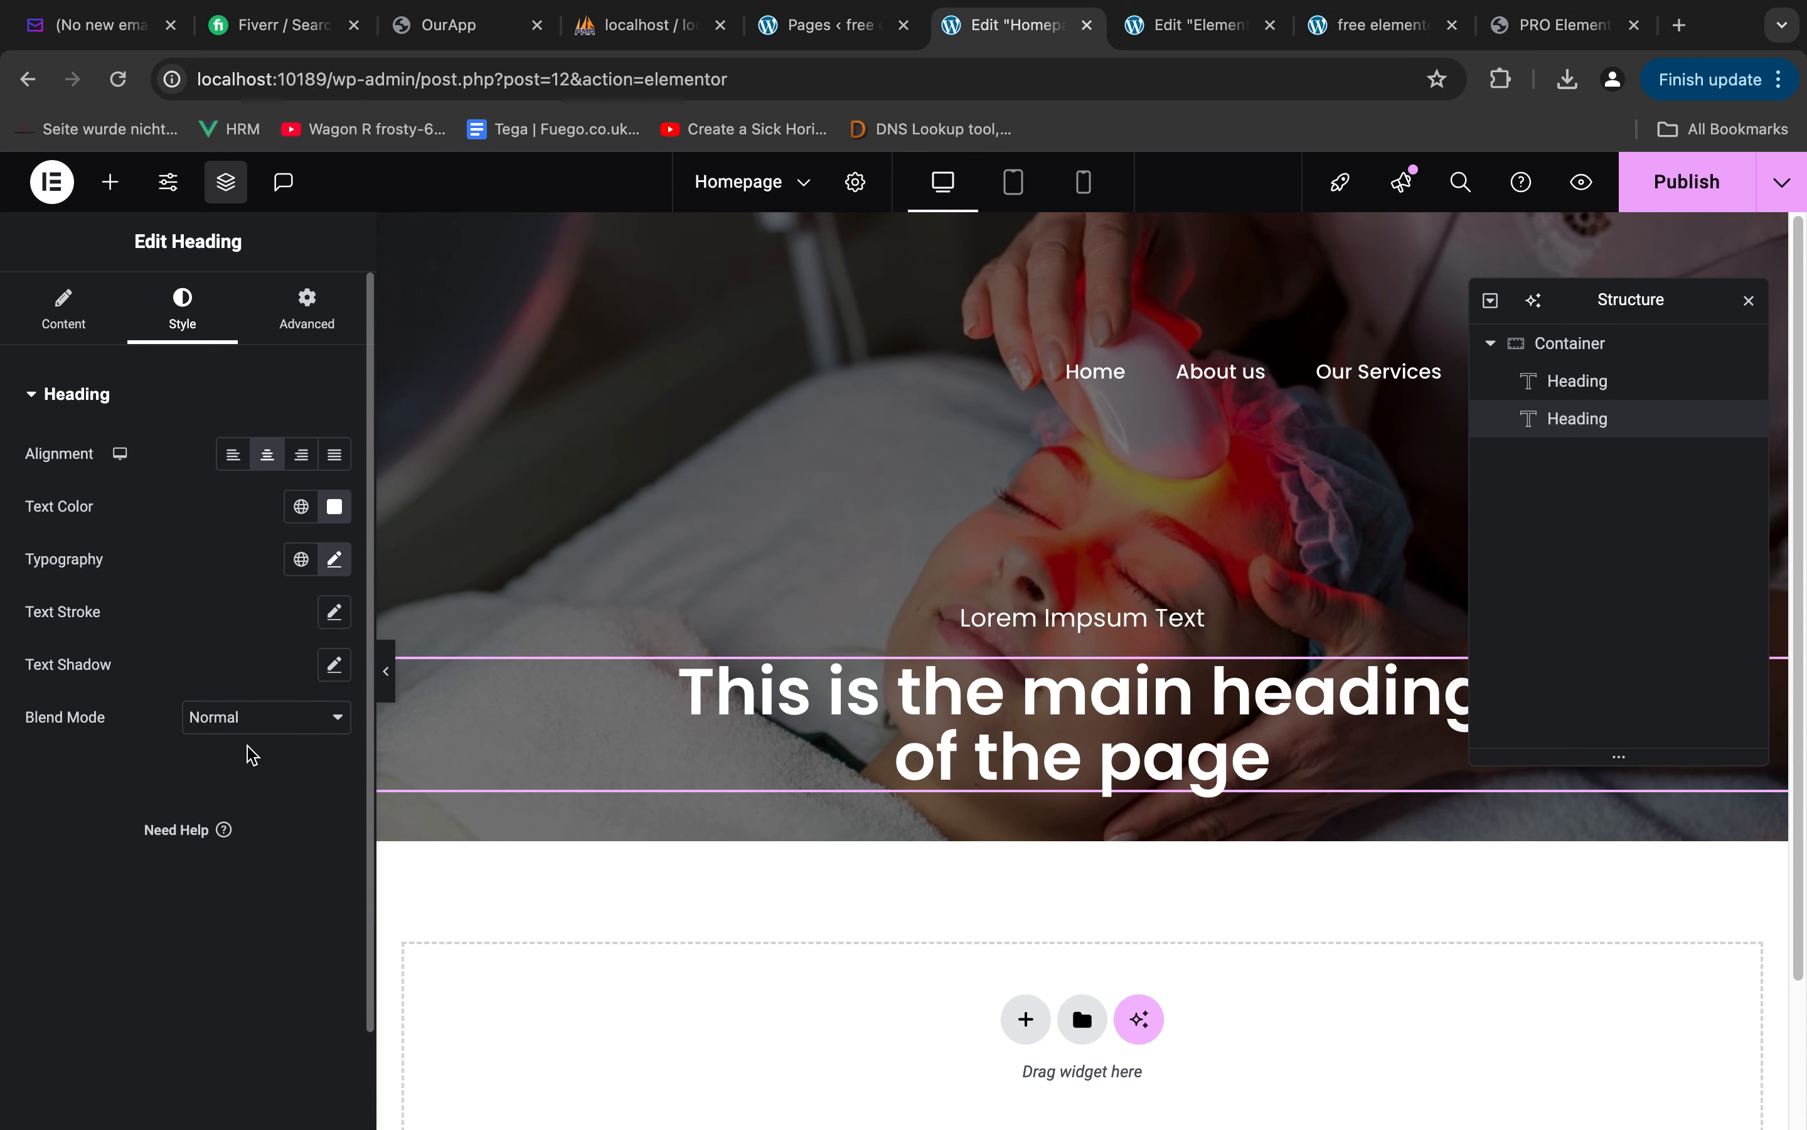
left_click(338, 562)
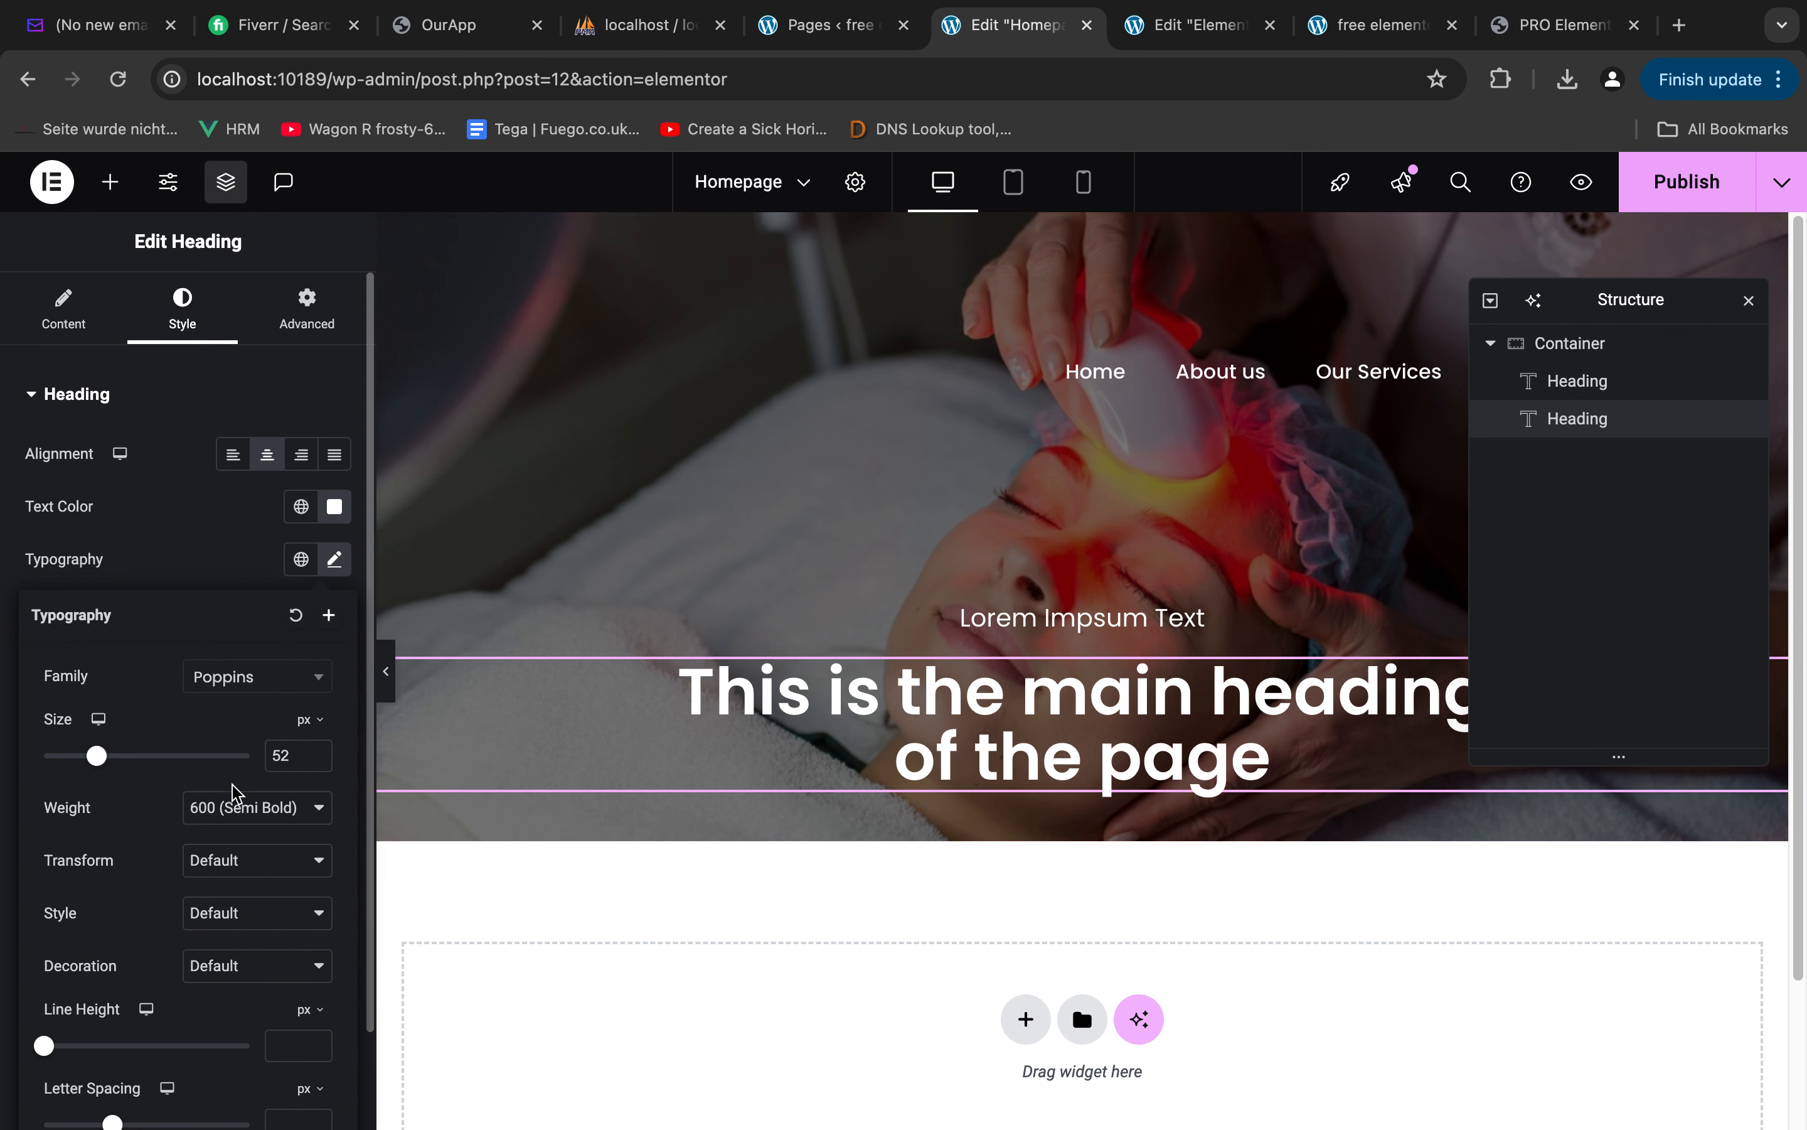
Unlink the main heading's margin values and set its bottom margin to 42 px
left_click(219, 552)
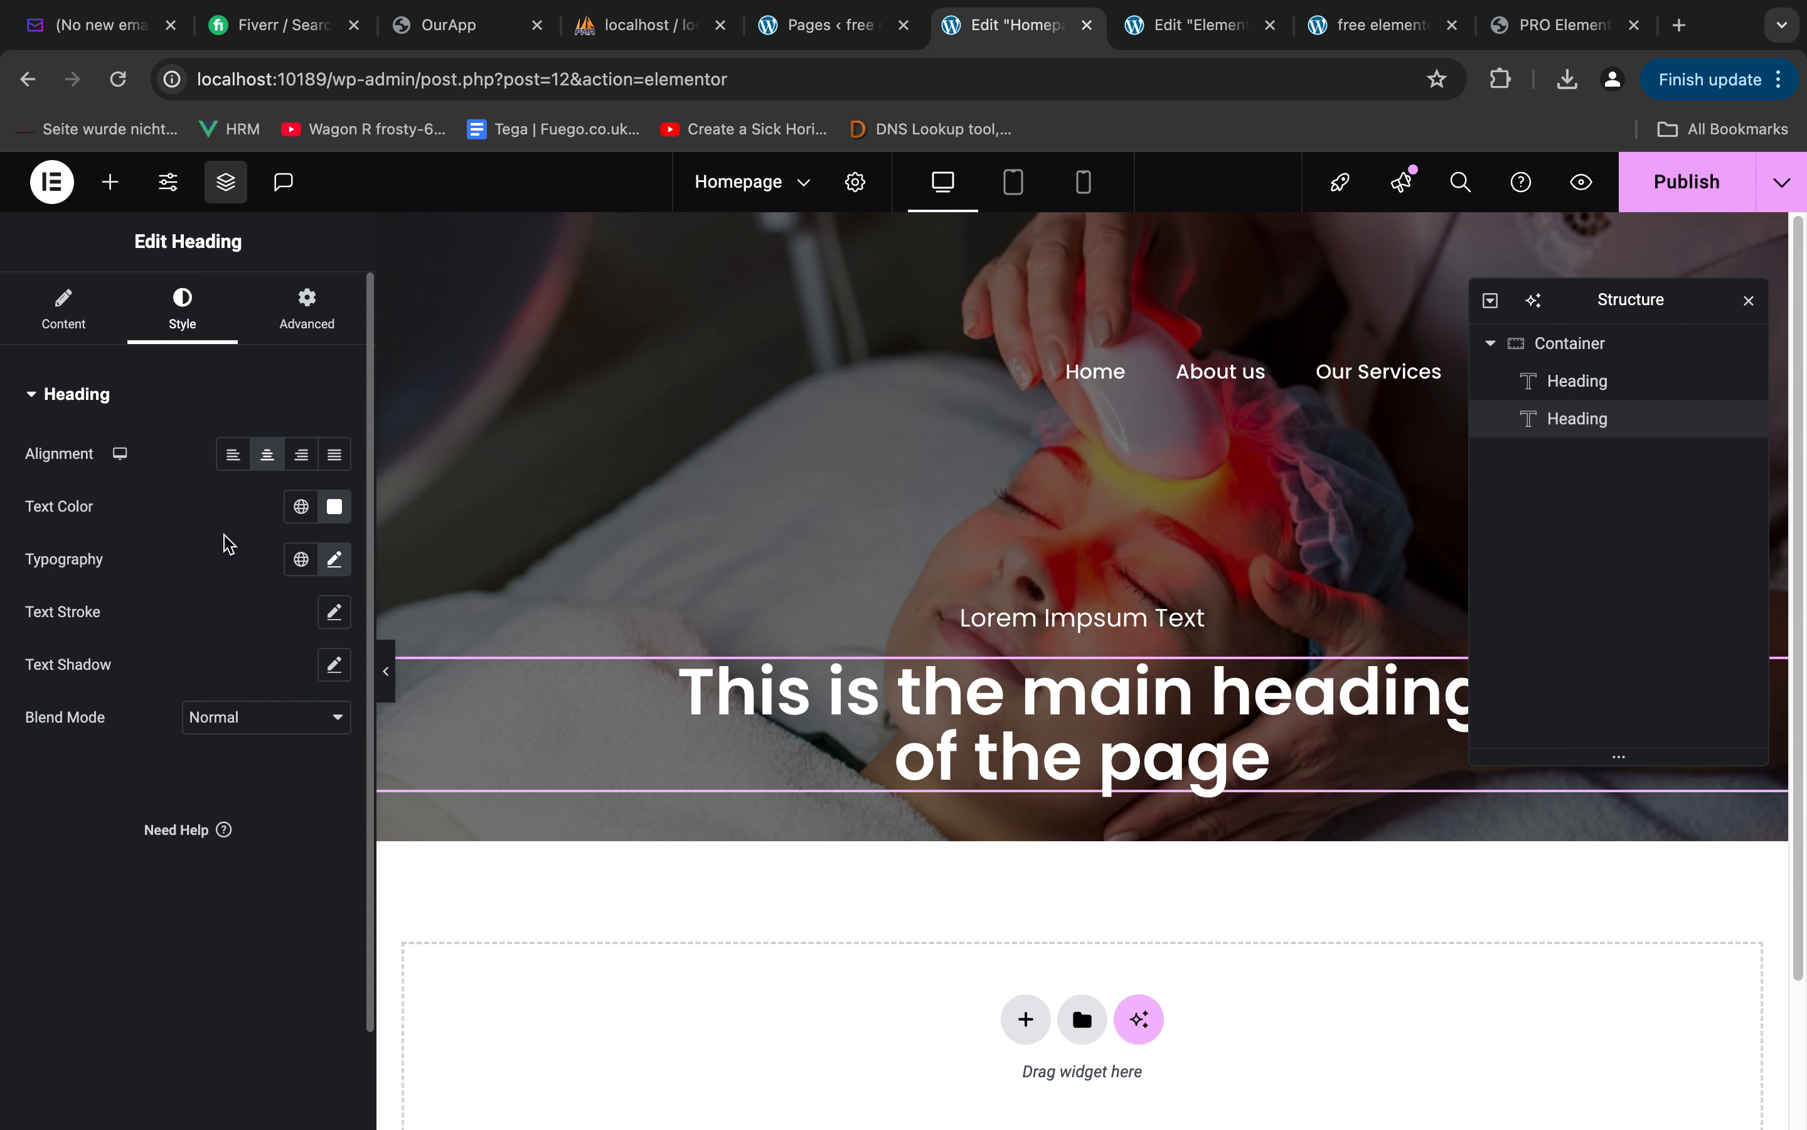
left_click(307, 310)
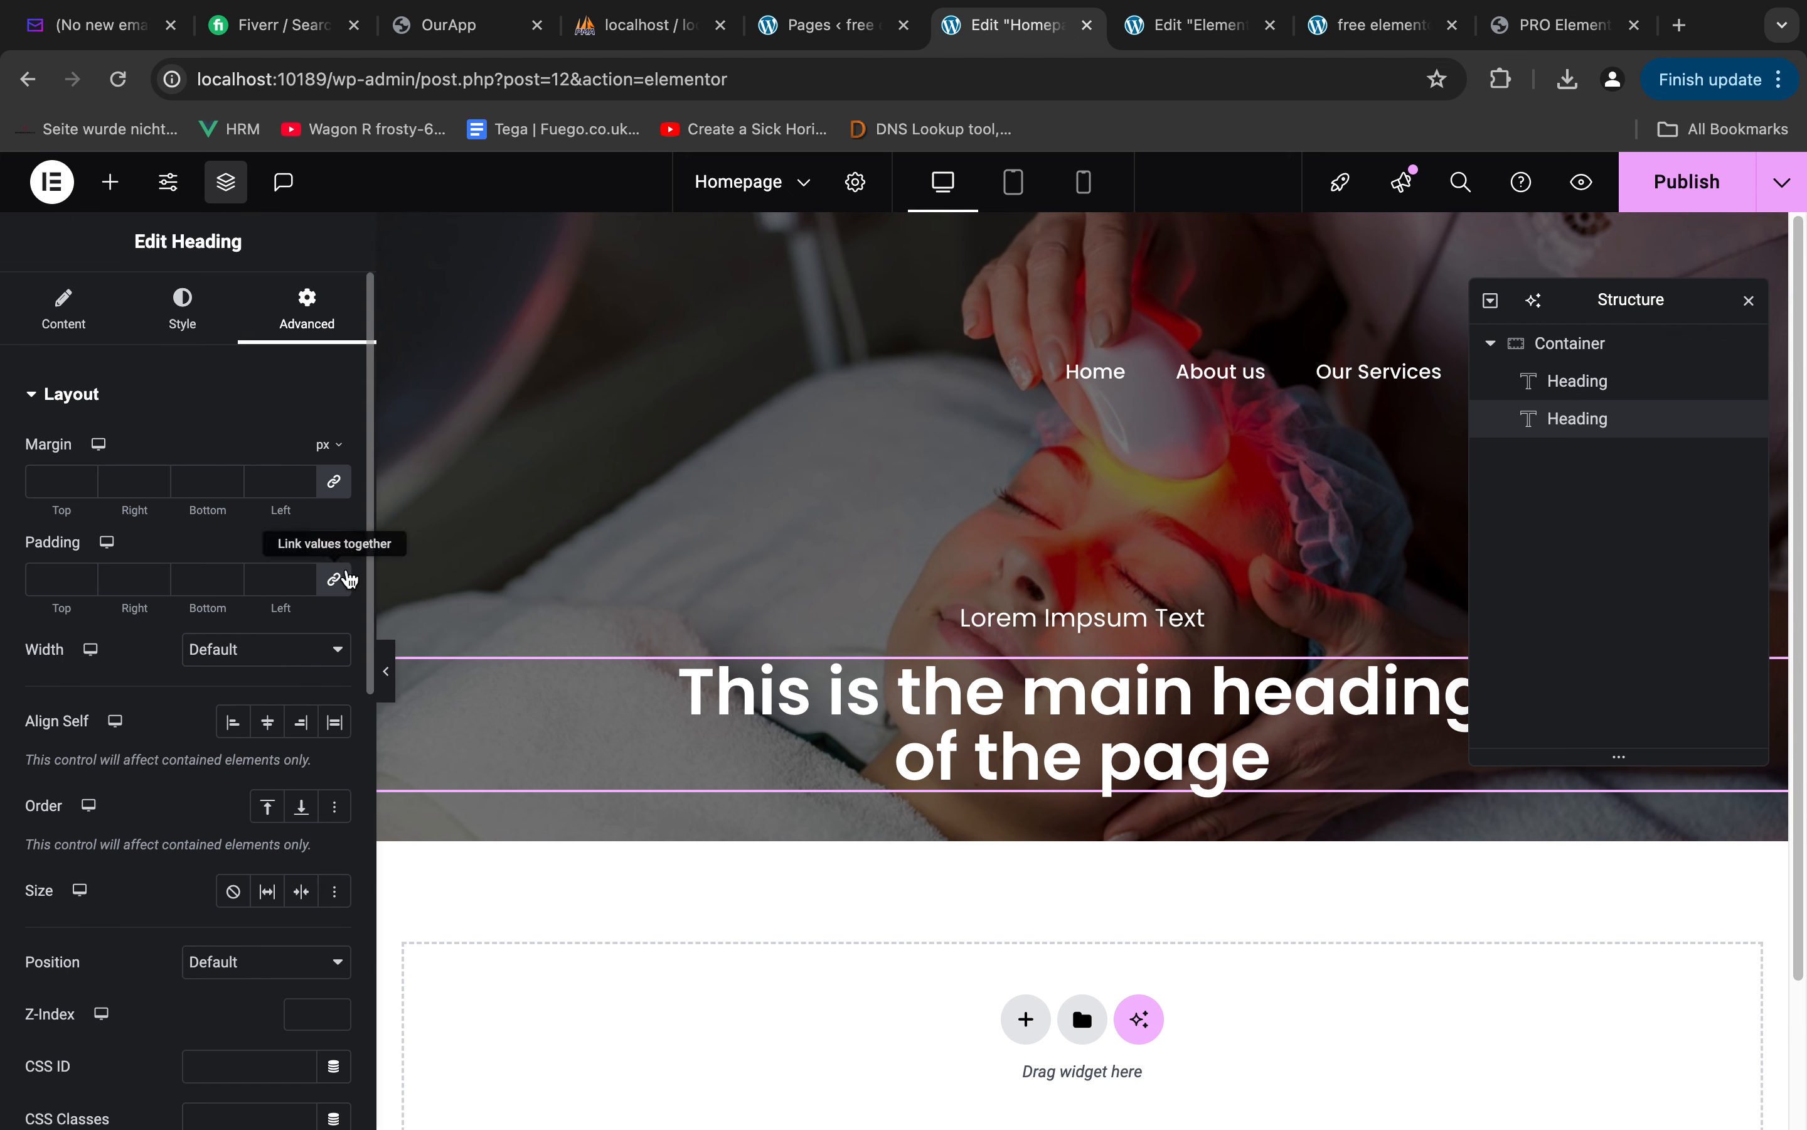
left_click(334, 481)
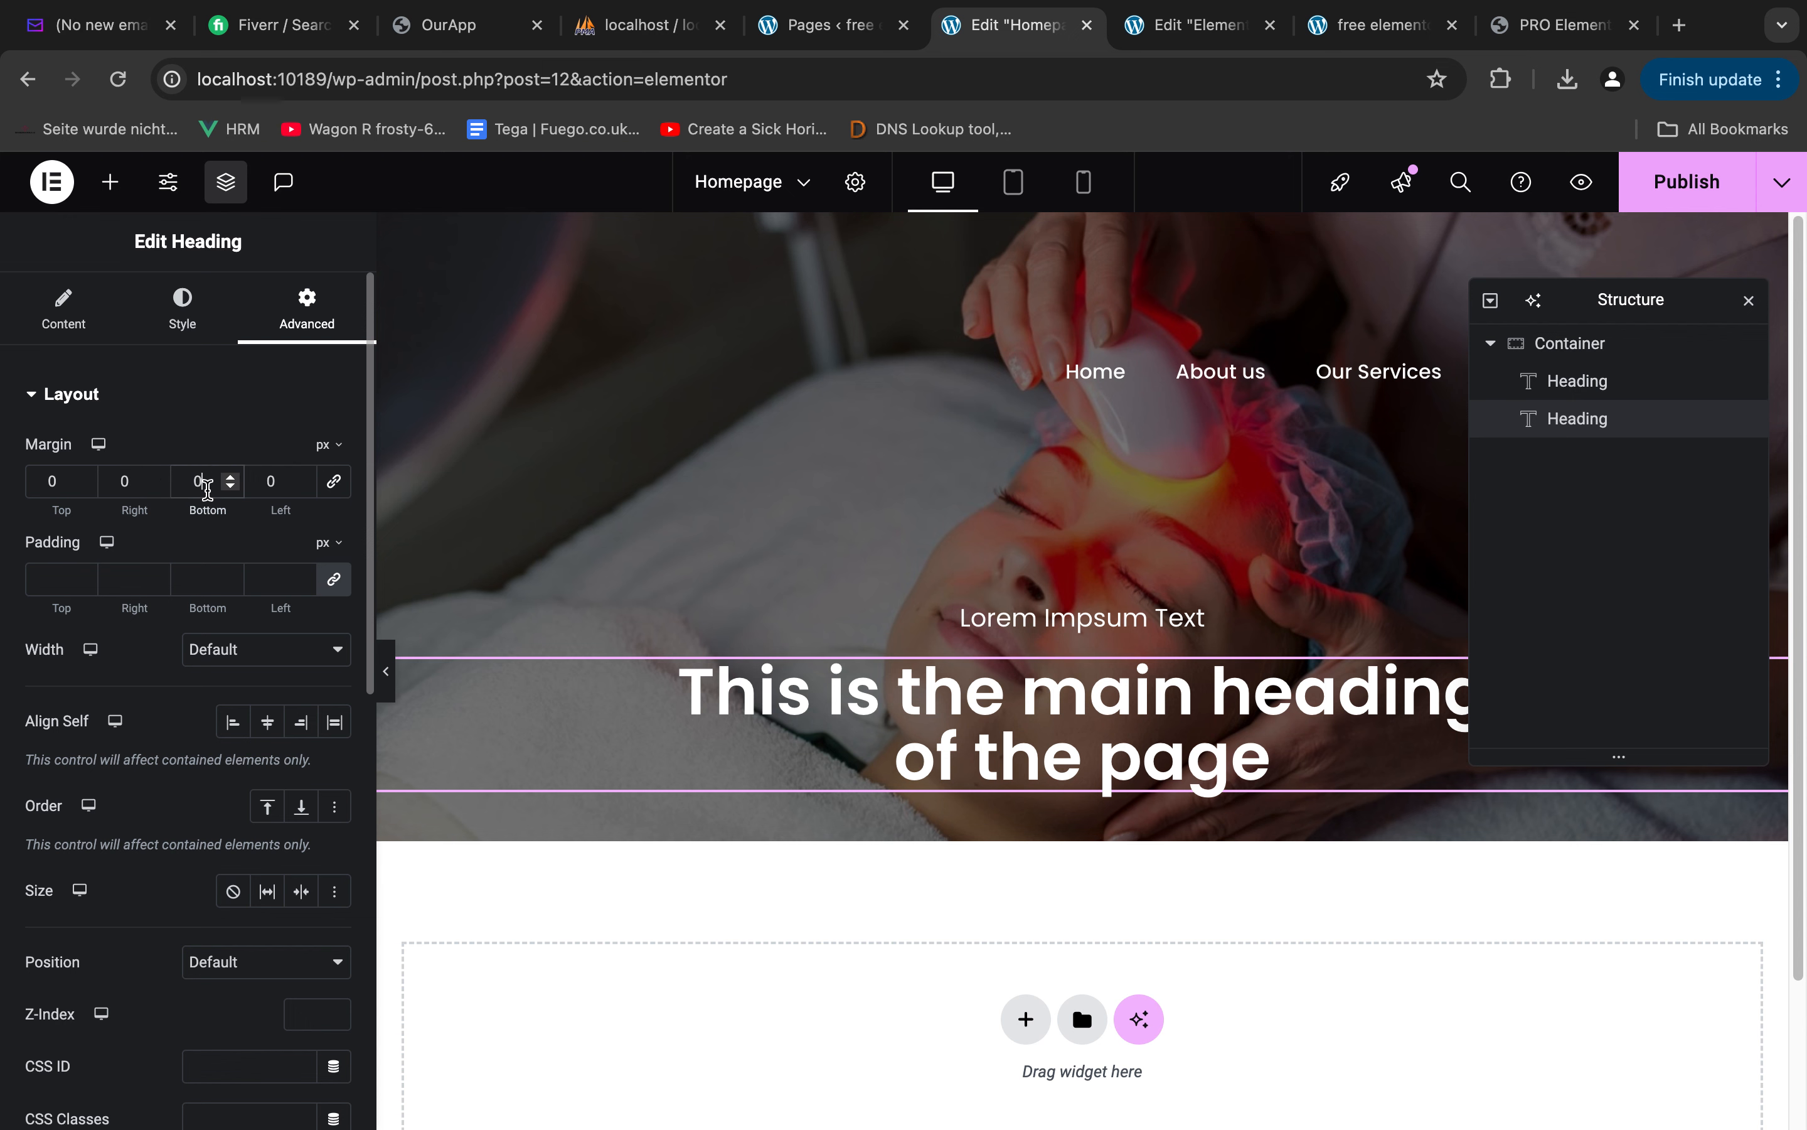
type("42")
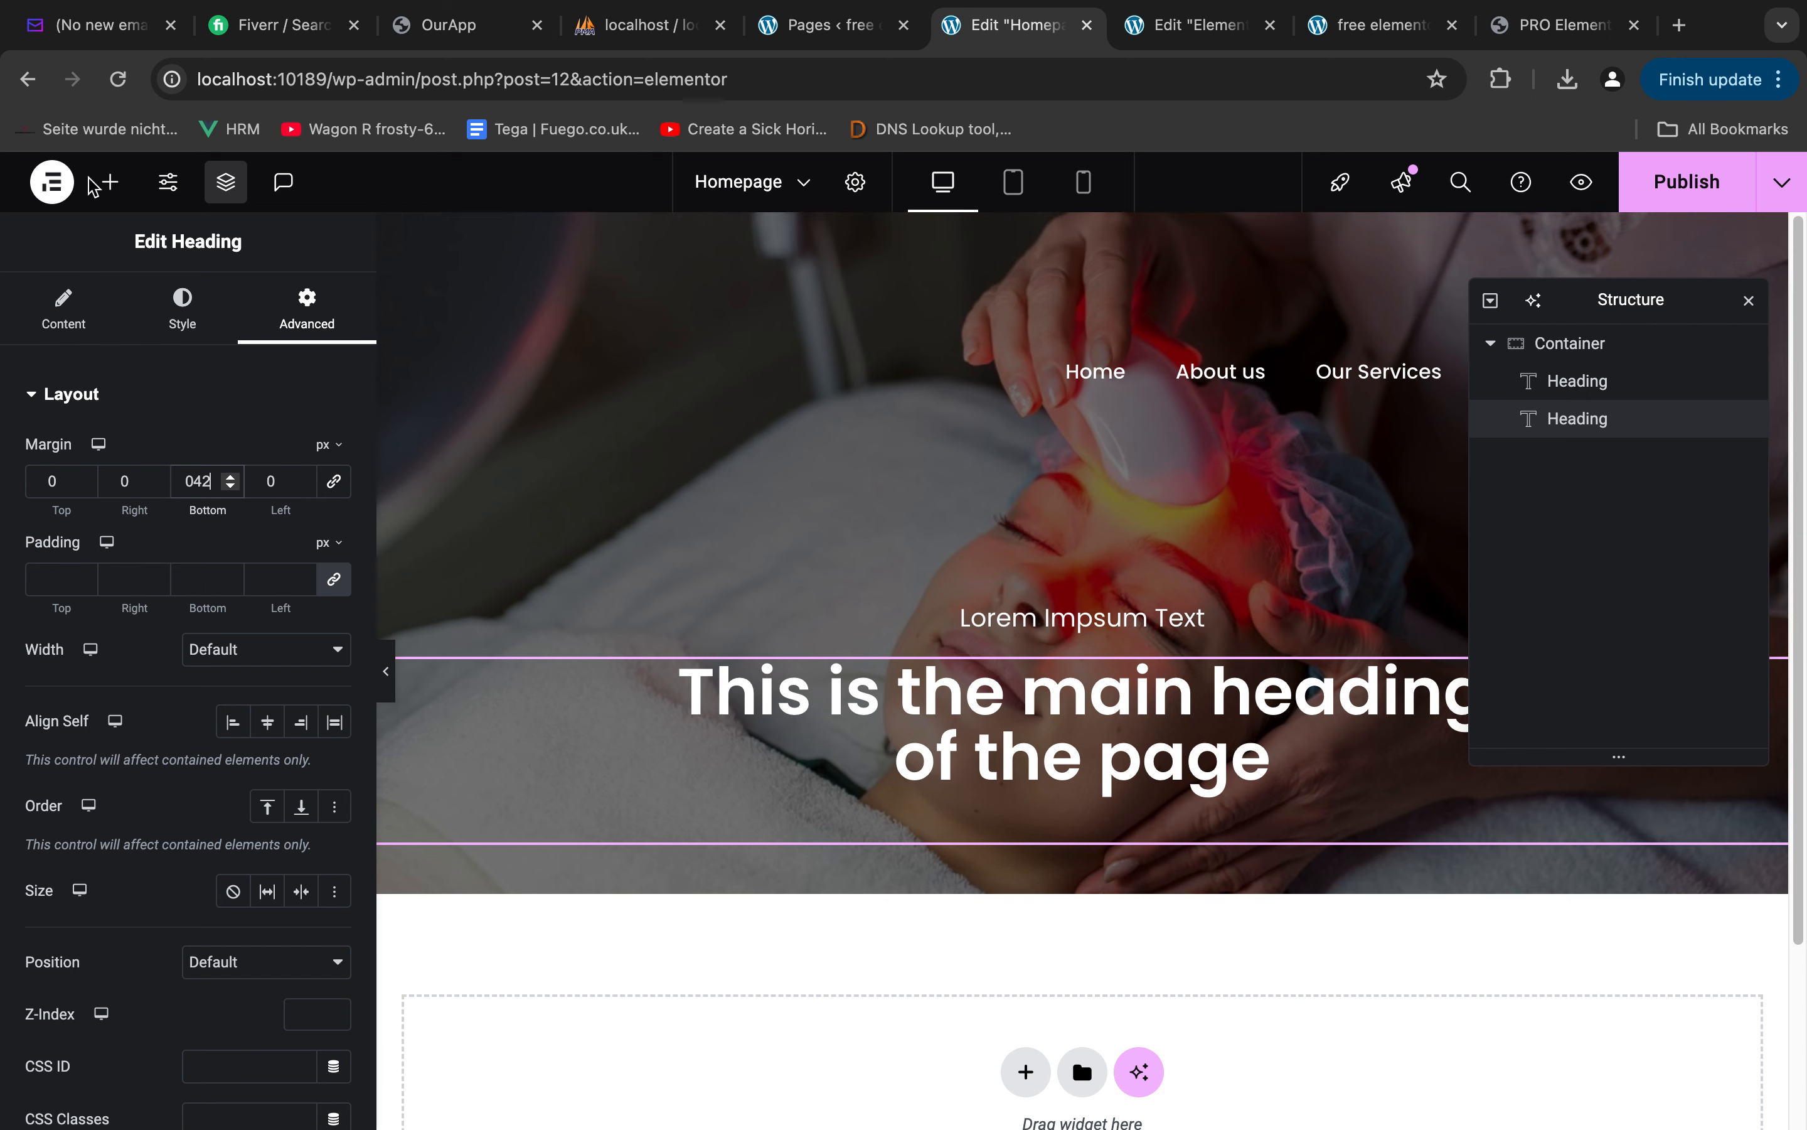
Add a Button widget below the main heading in the hero container and center it
left_click(105, 183)
type("butt")
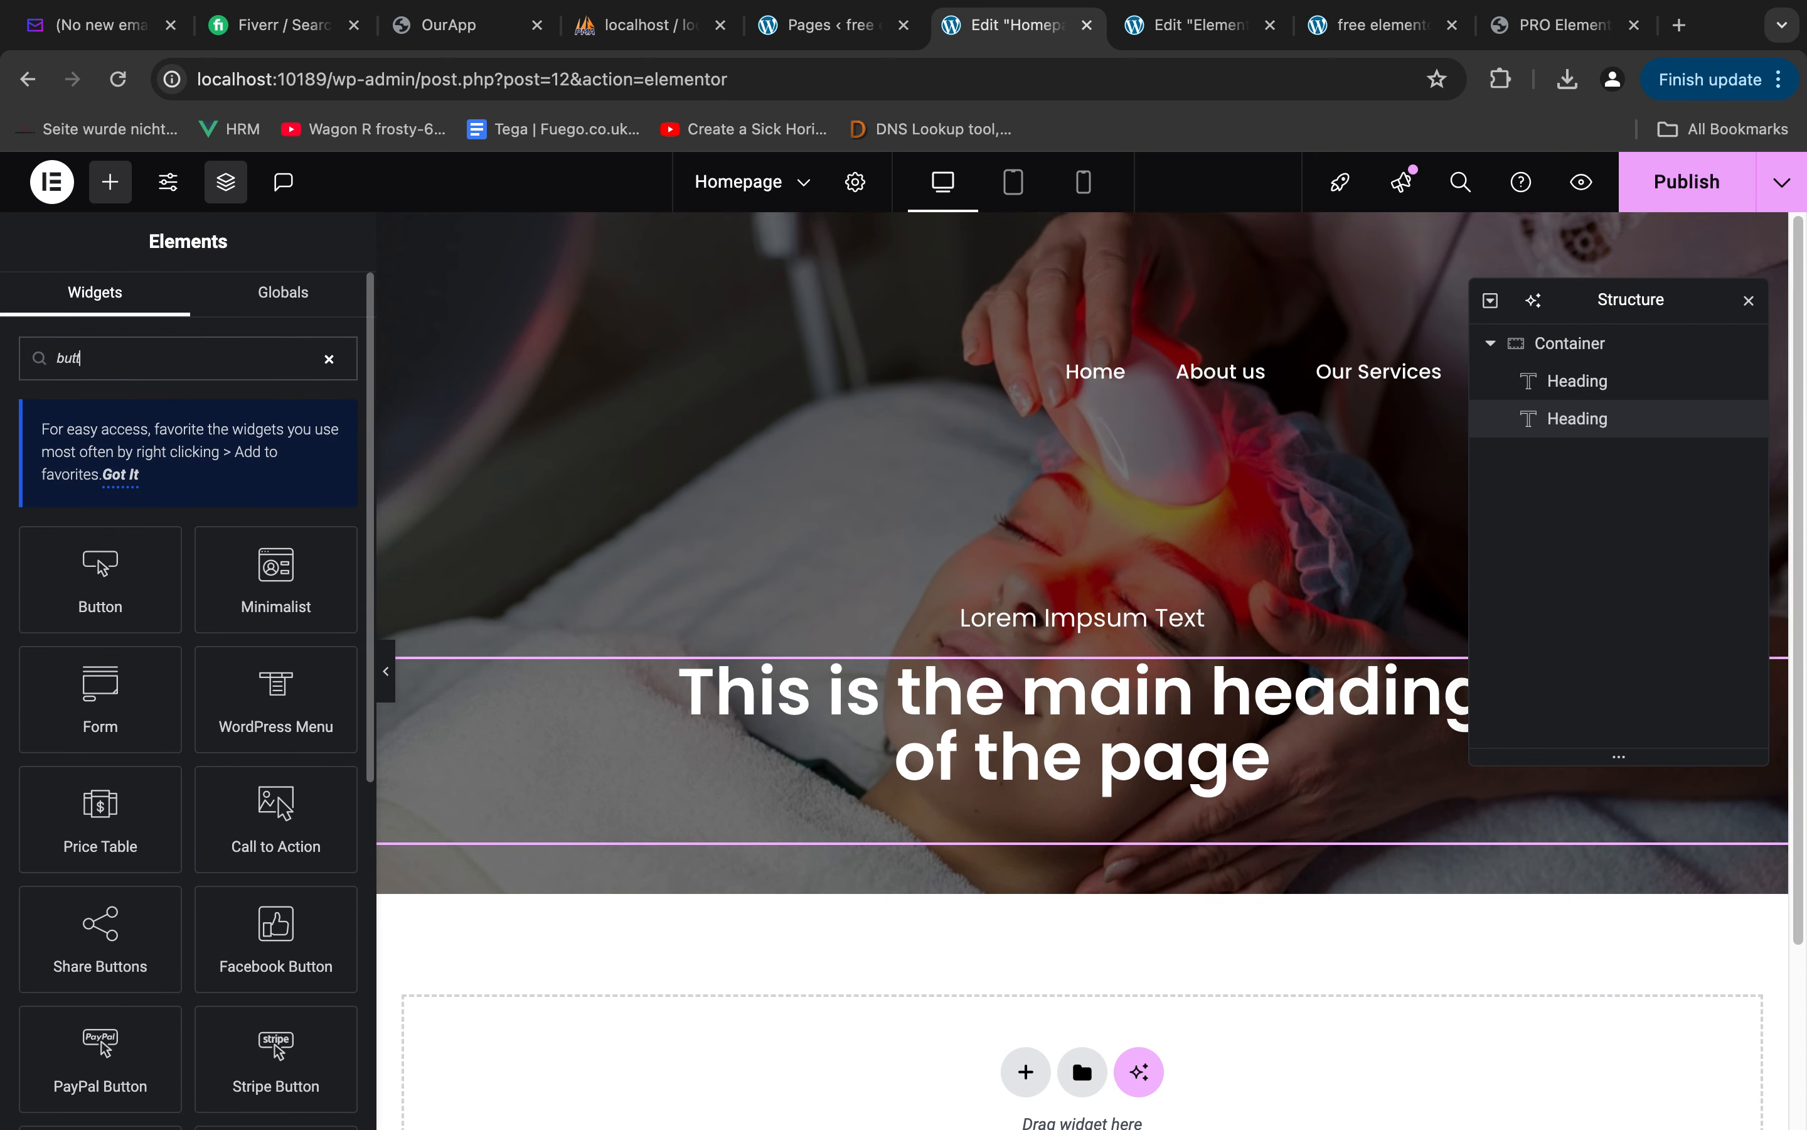
left_click_drag(99, 579, 1146, 839)
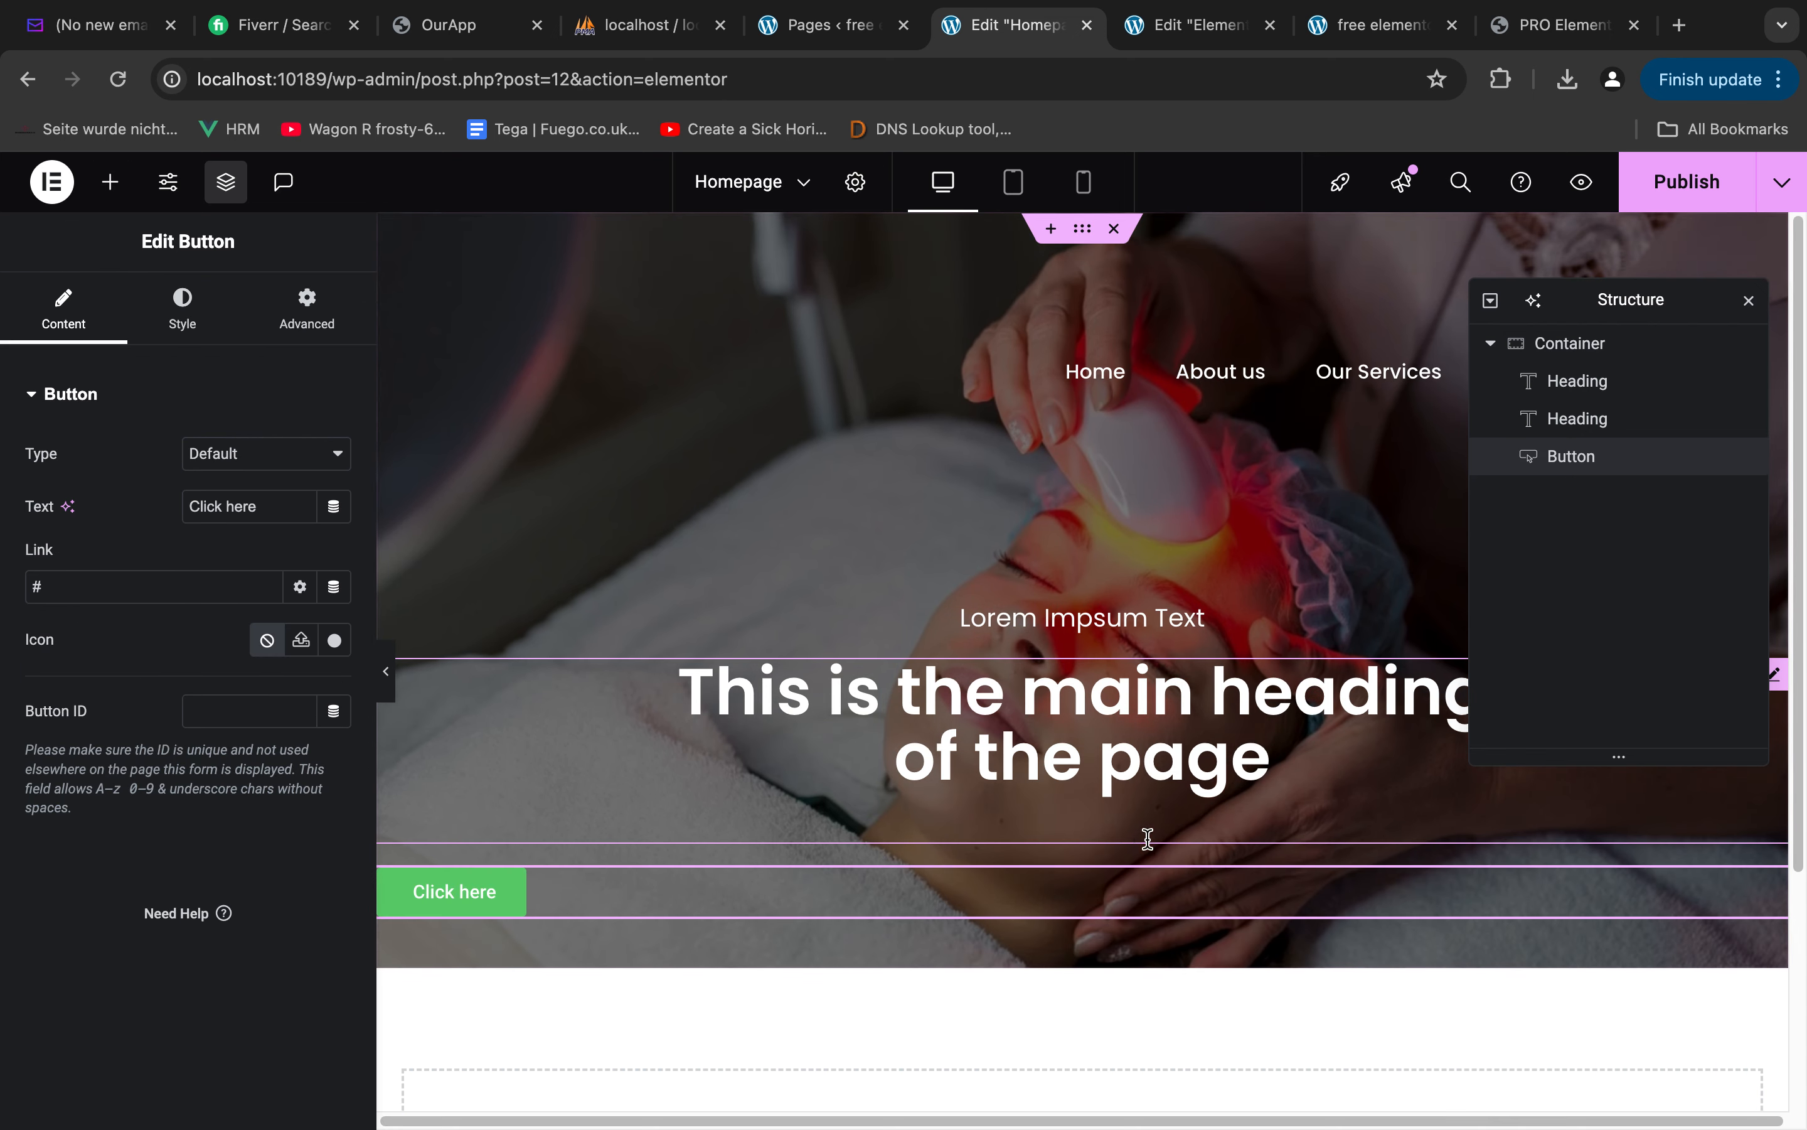
left_click(210, 346)
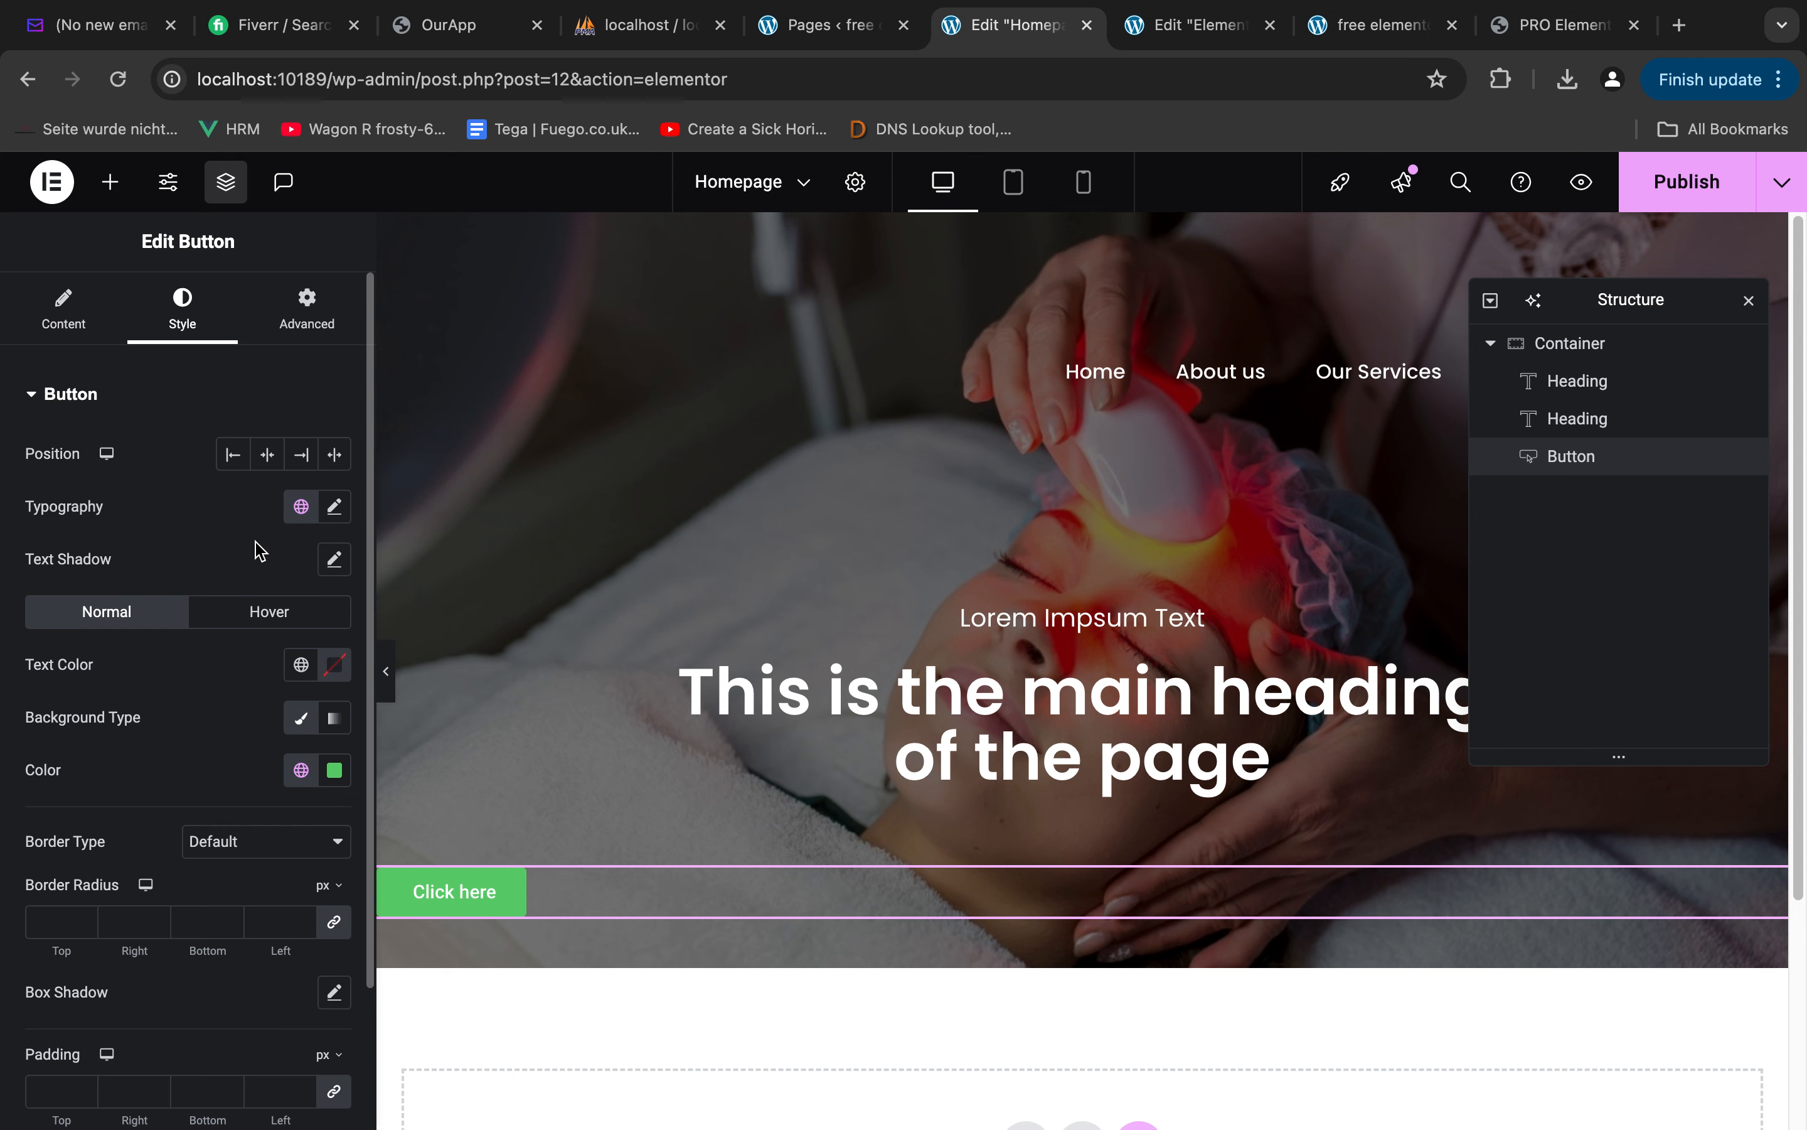
left_click(267, 454)
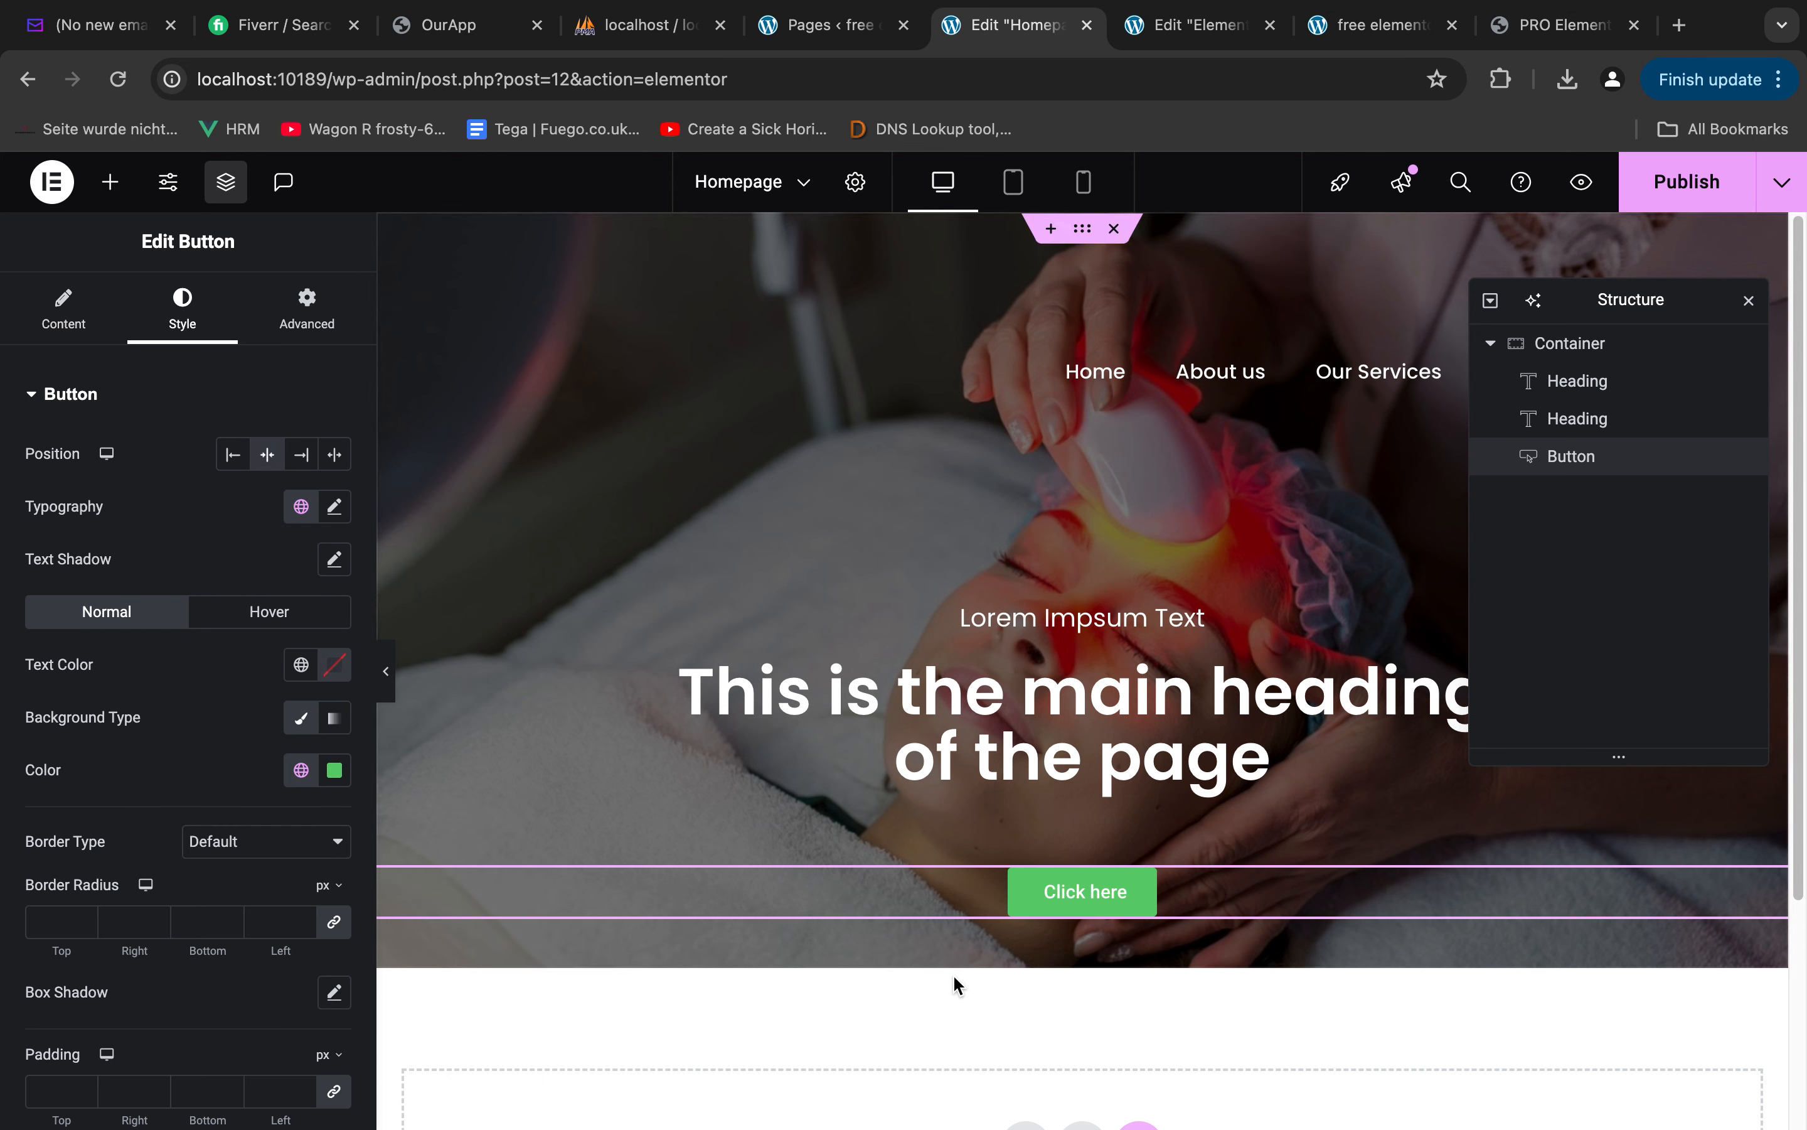
Switch to the Figma design and measure the label's spacing inside the Make An Enquiry button
left_click(63, 307)
key("ctrl+Right")
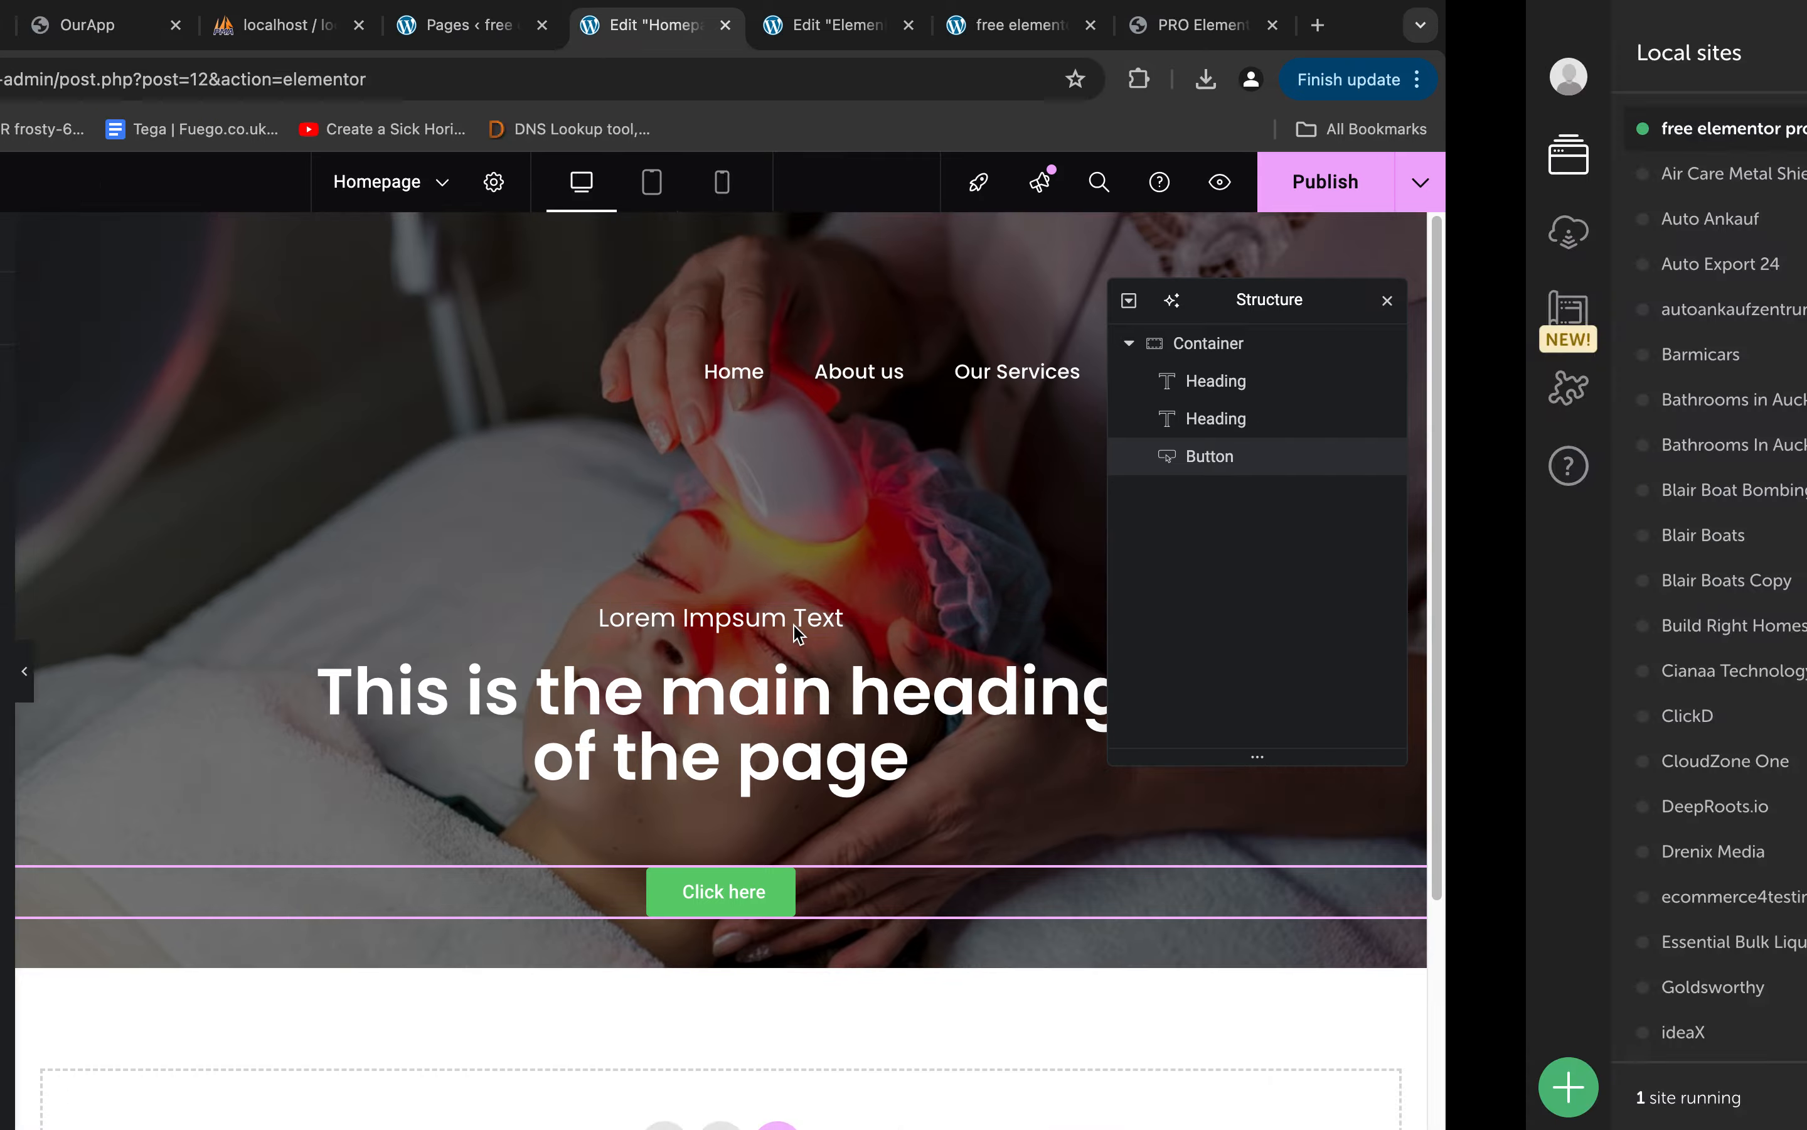
key("ctrl+Left")
key("ctrl+Left")
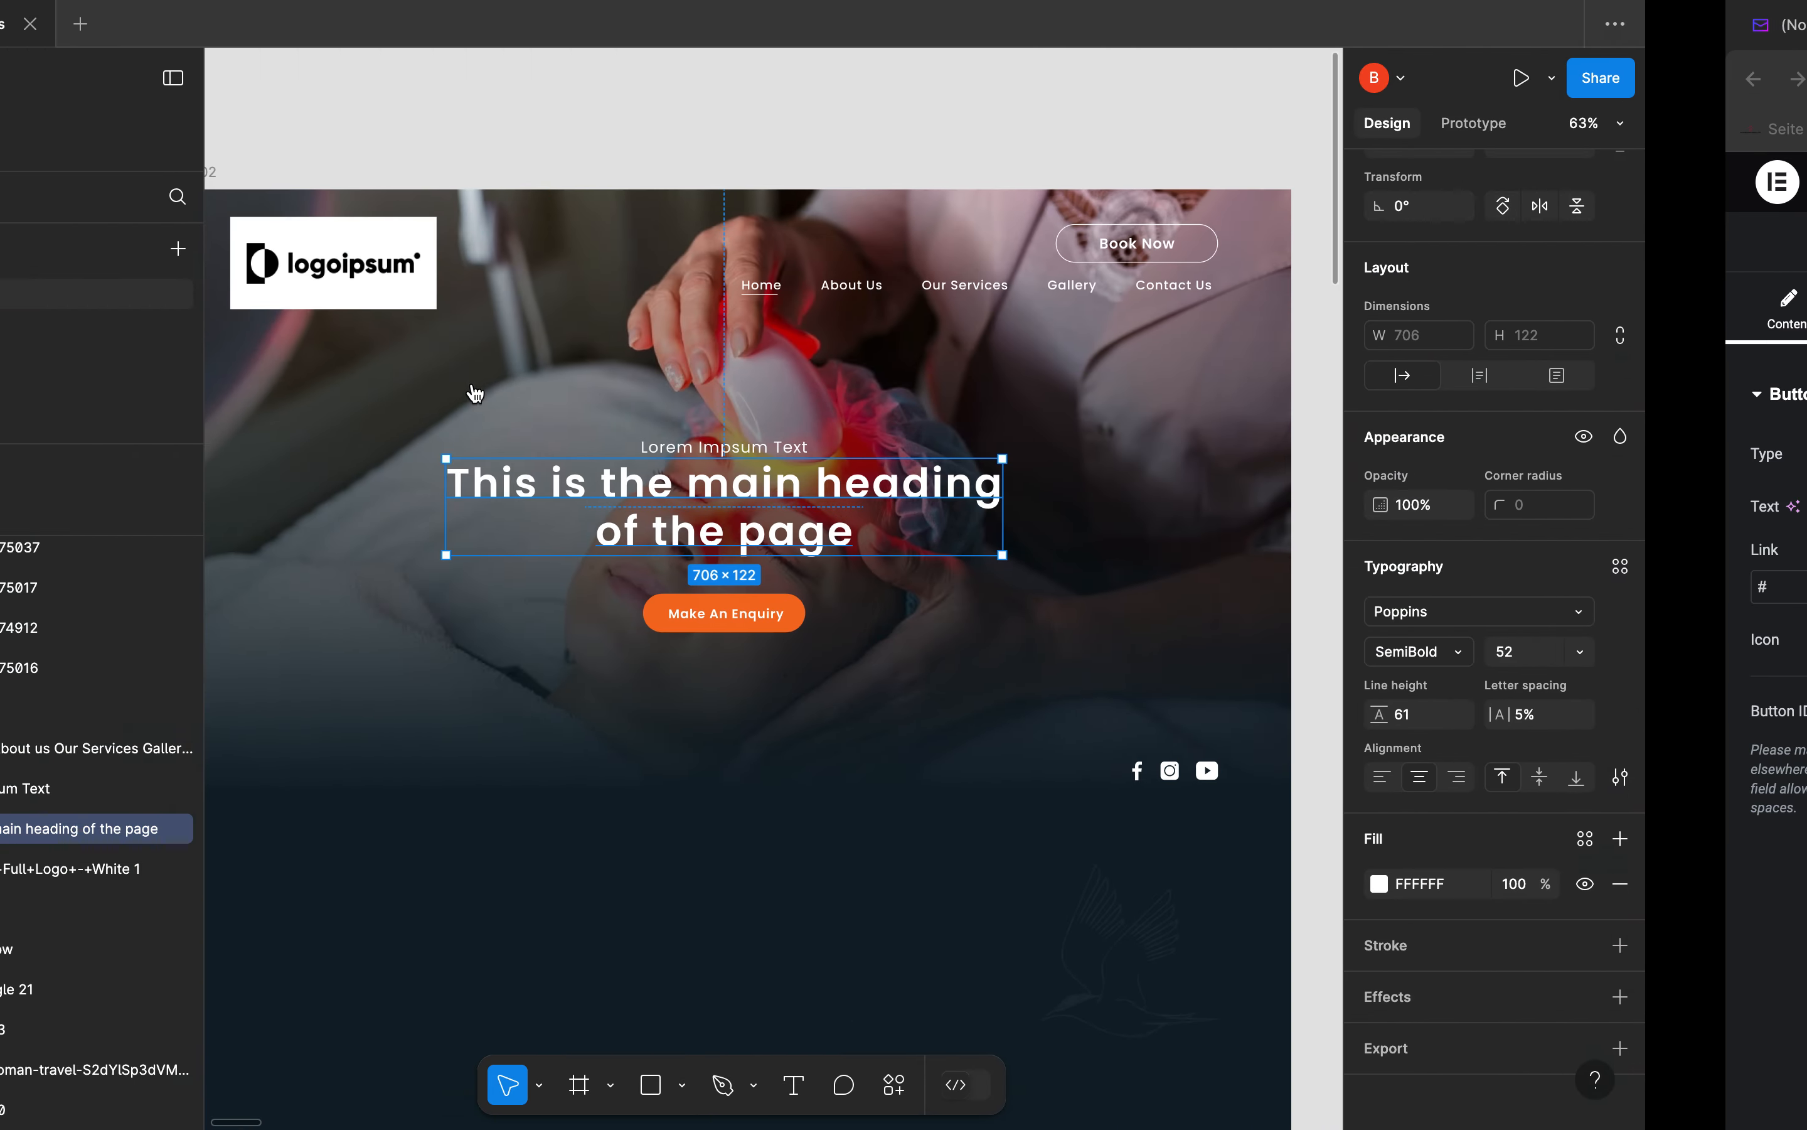
left_click(859, 616)
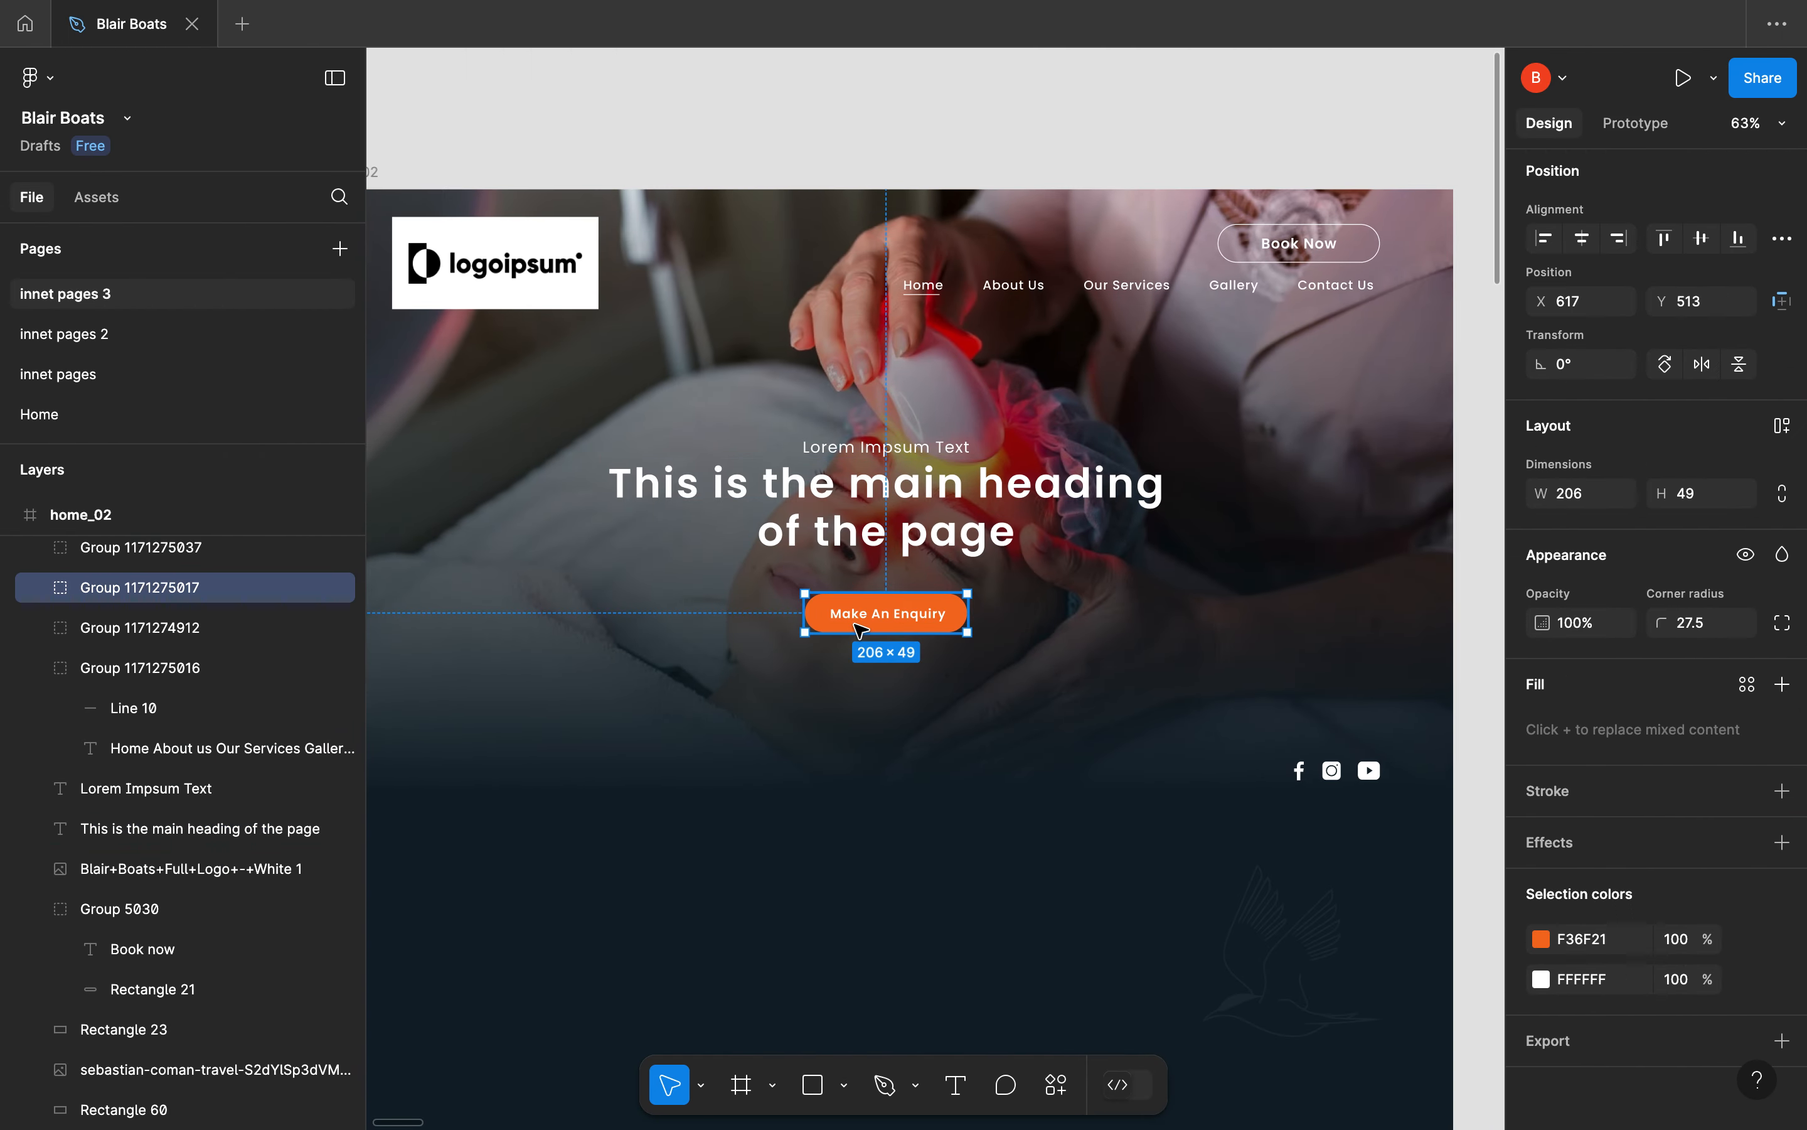
double_click(864, 617)
key("alt")
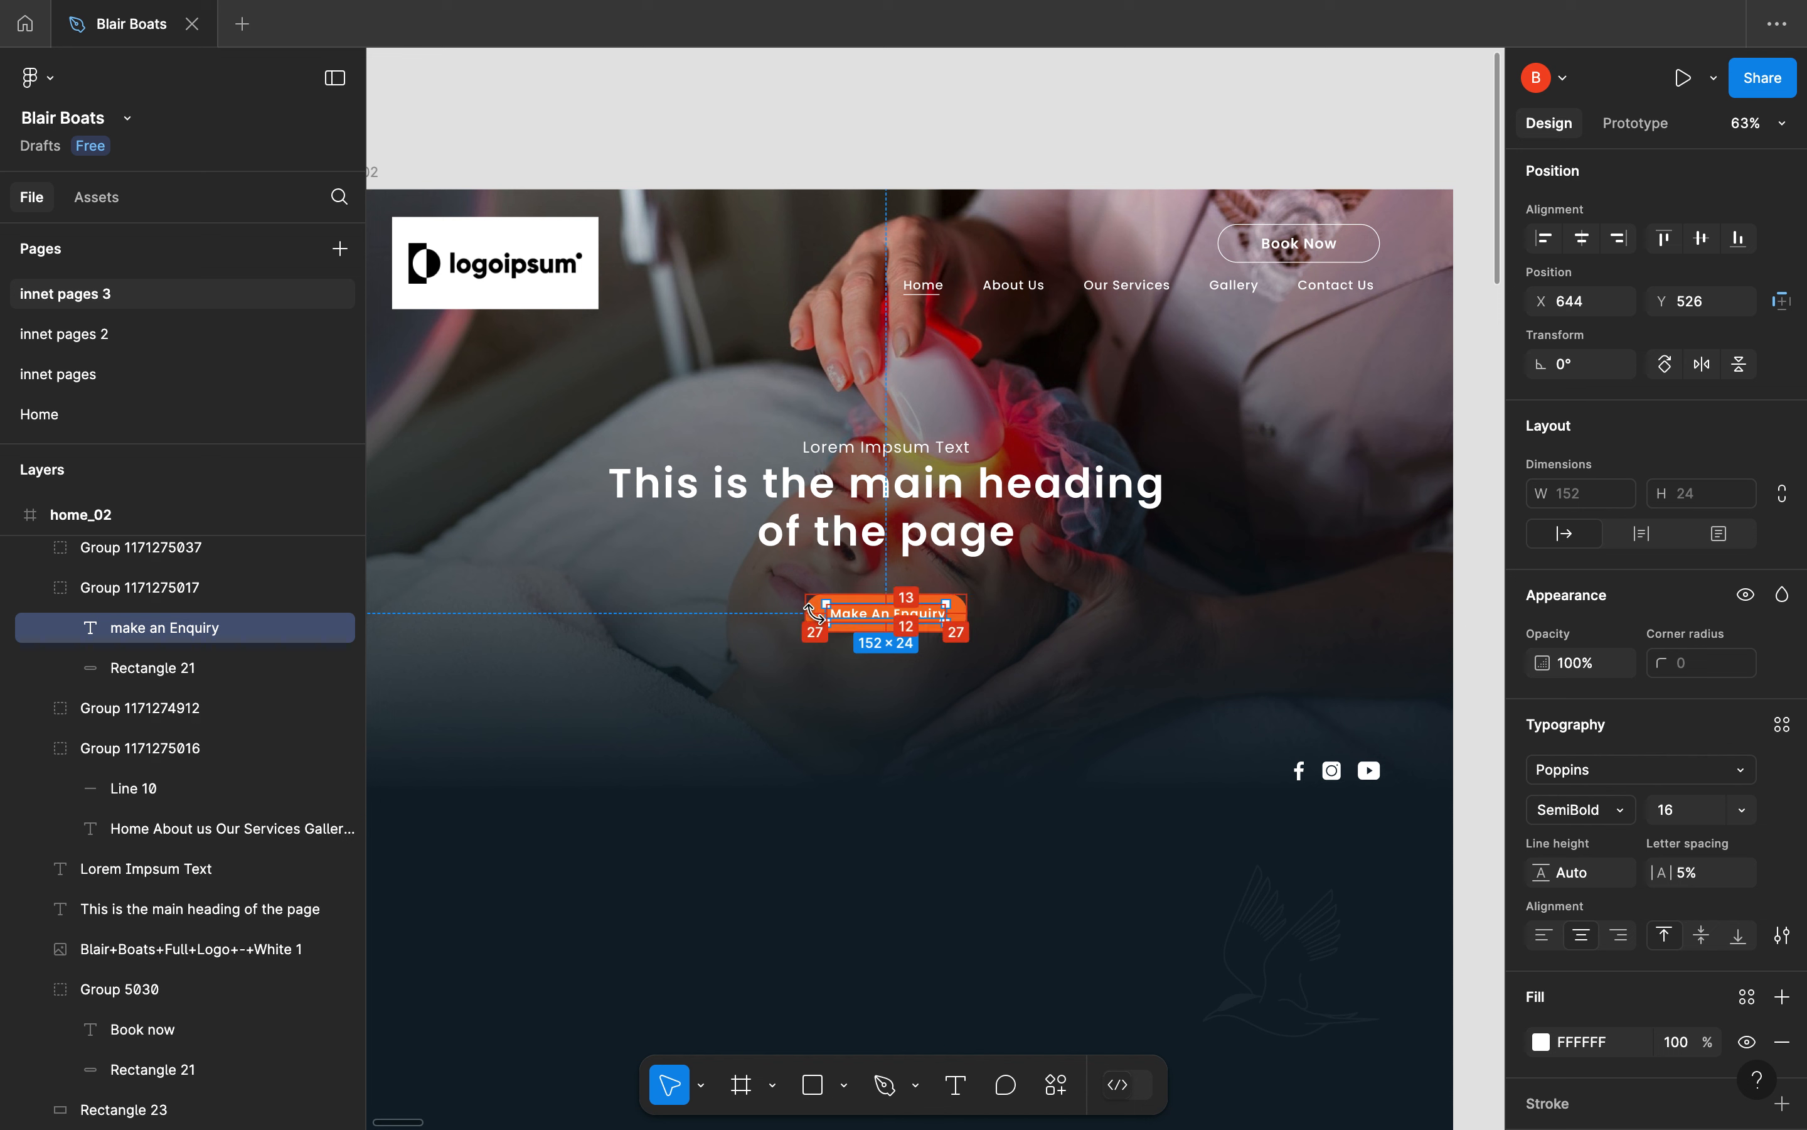
Switch back to Elementor and set the button's unlinked padding to 13 px top and bottom, 27 px right and left
key("ctrl+Left")
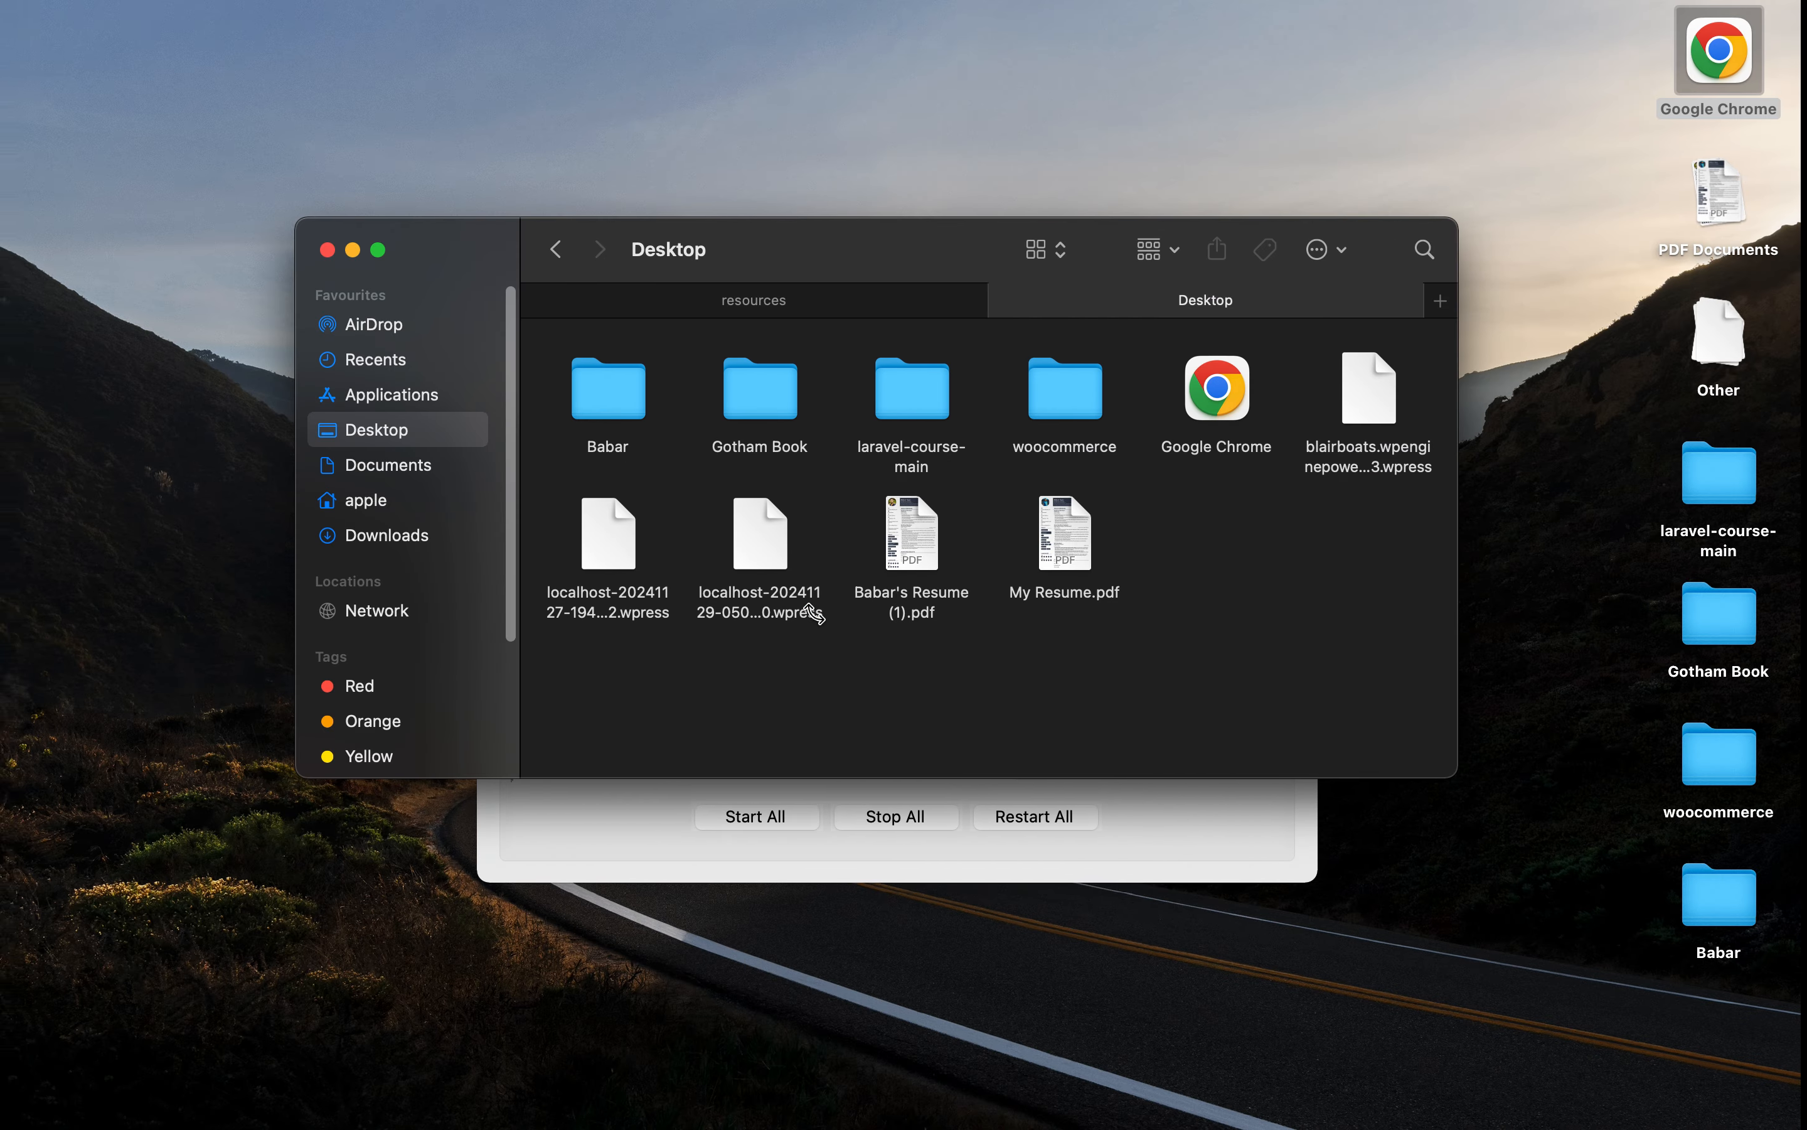
key("ctrl+Right")
key("ctrl+Right")
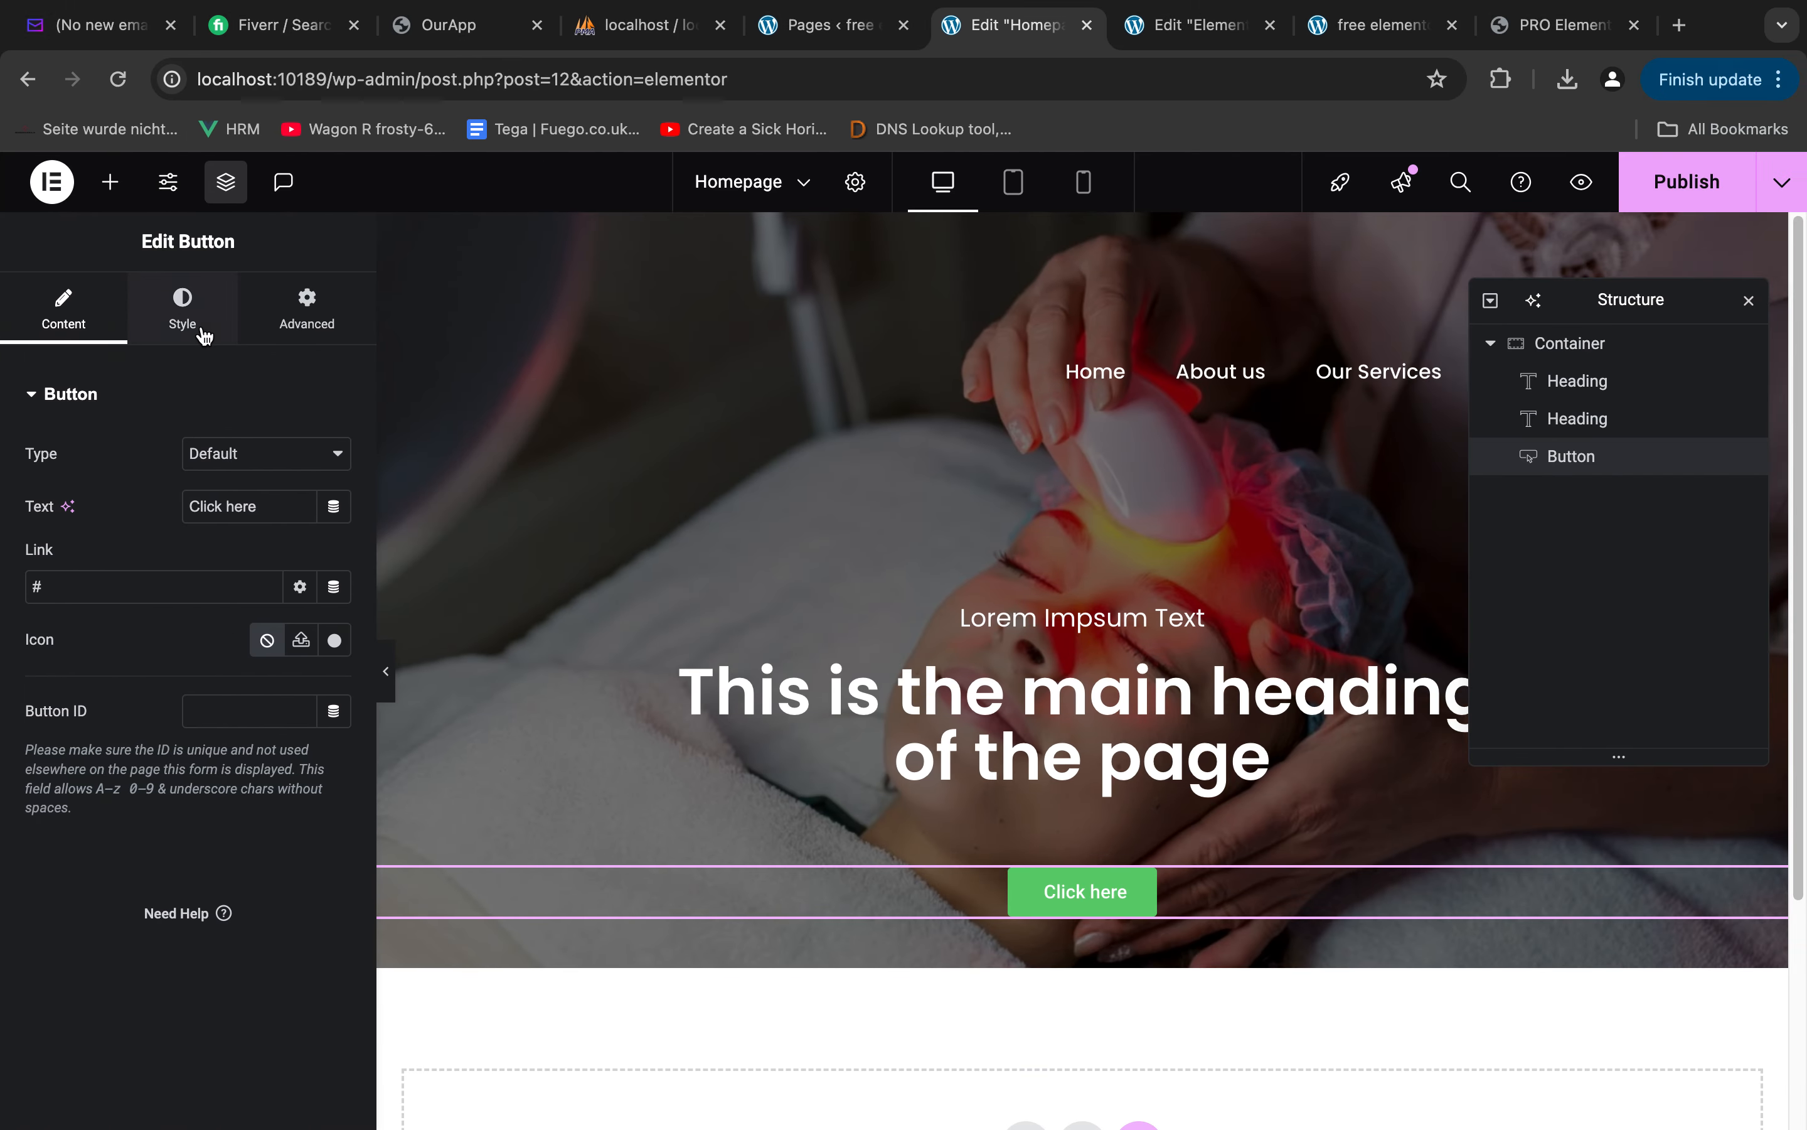
left_click(198, 329)
scroll(232, 775, "down", 3)
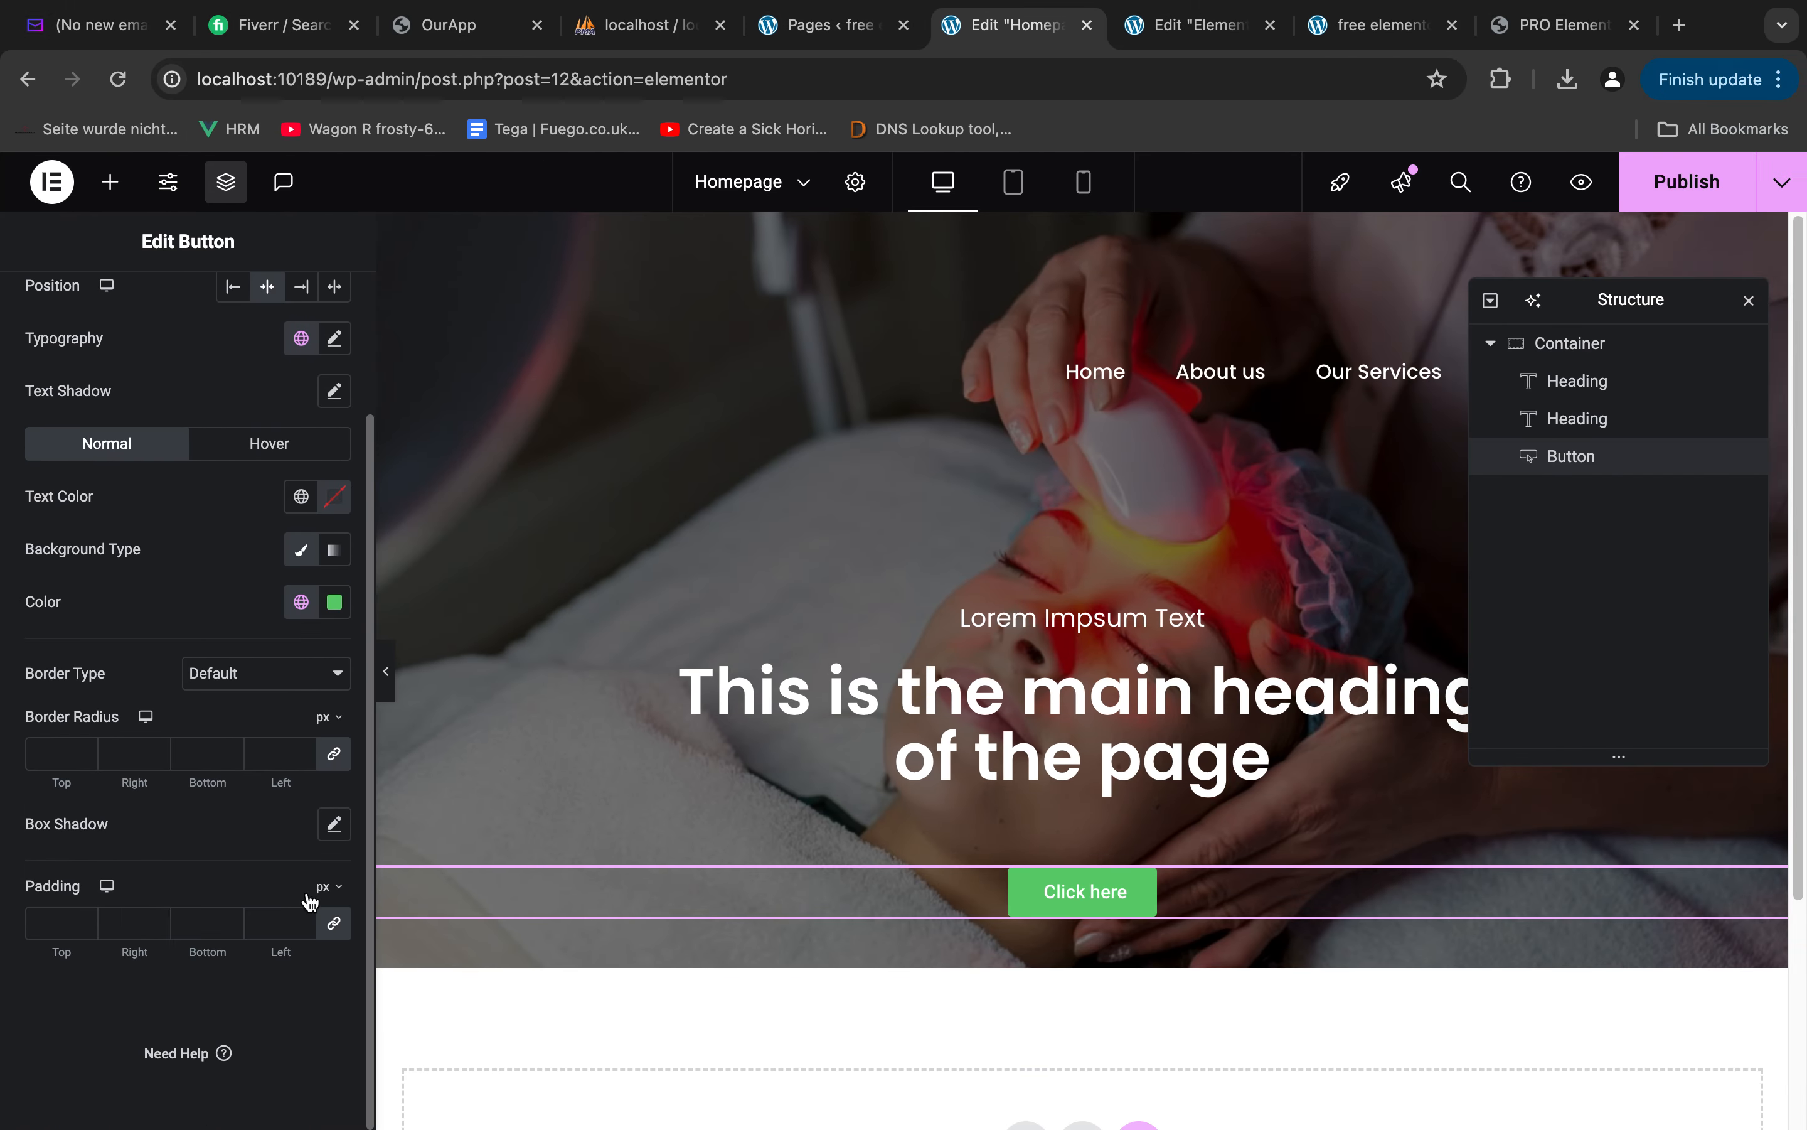
left_click(334, 925)
left_click(65, 929)
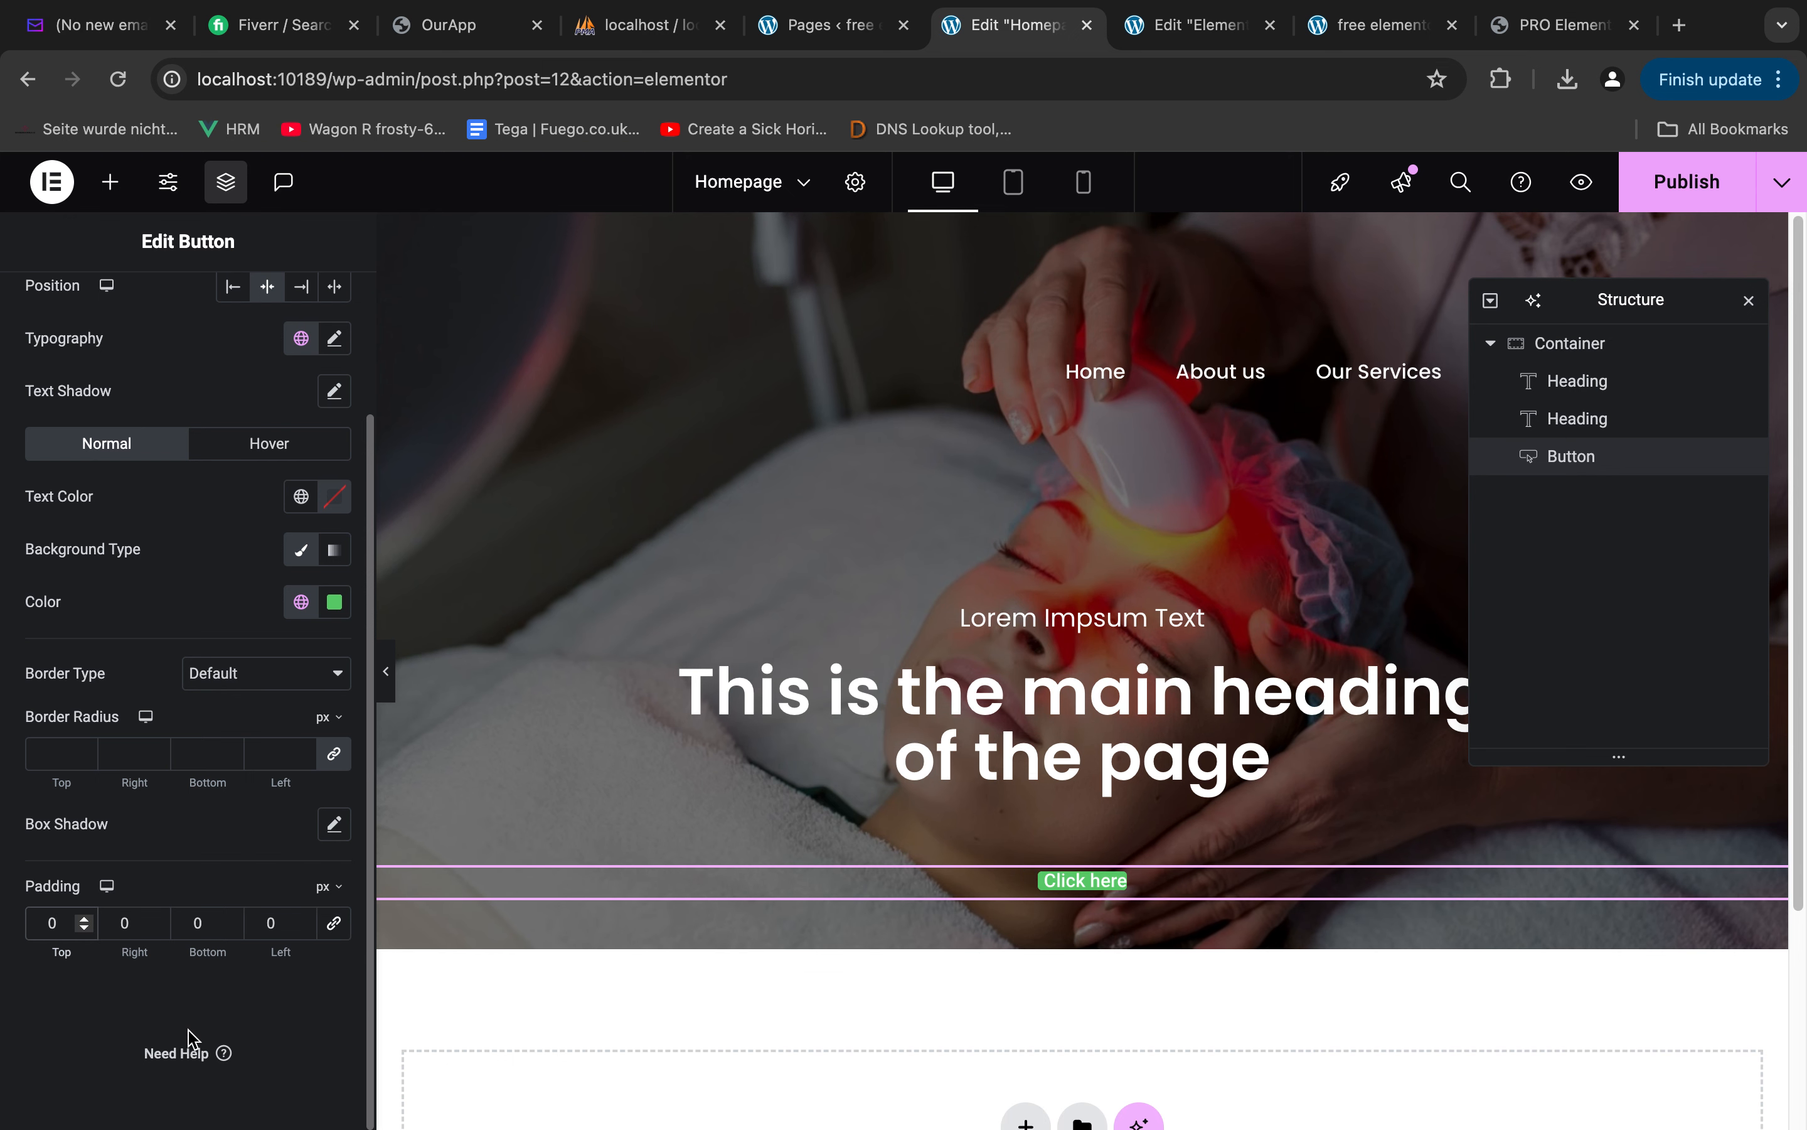
type("13")
key("Tab")
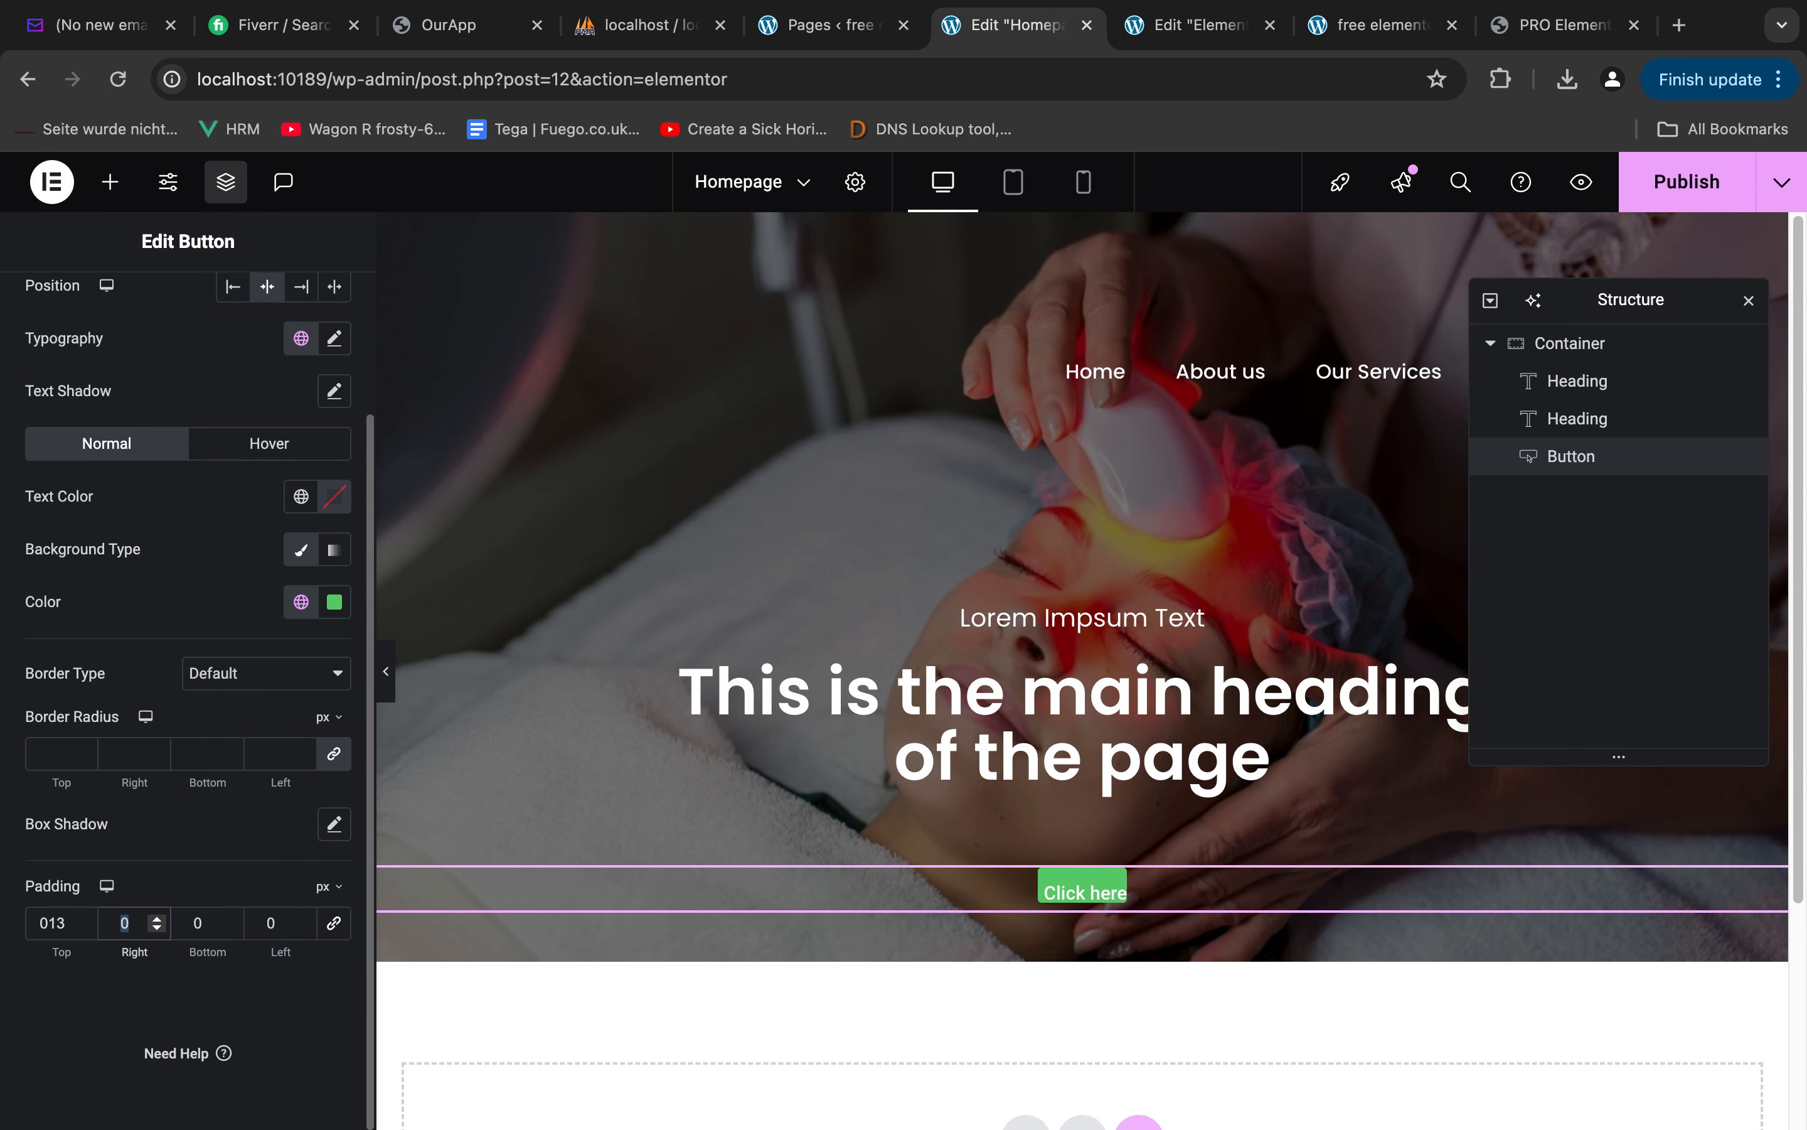
type("27")
key("Tab")
type("13")
key("Tab")
type("2")
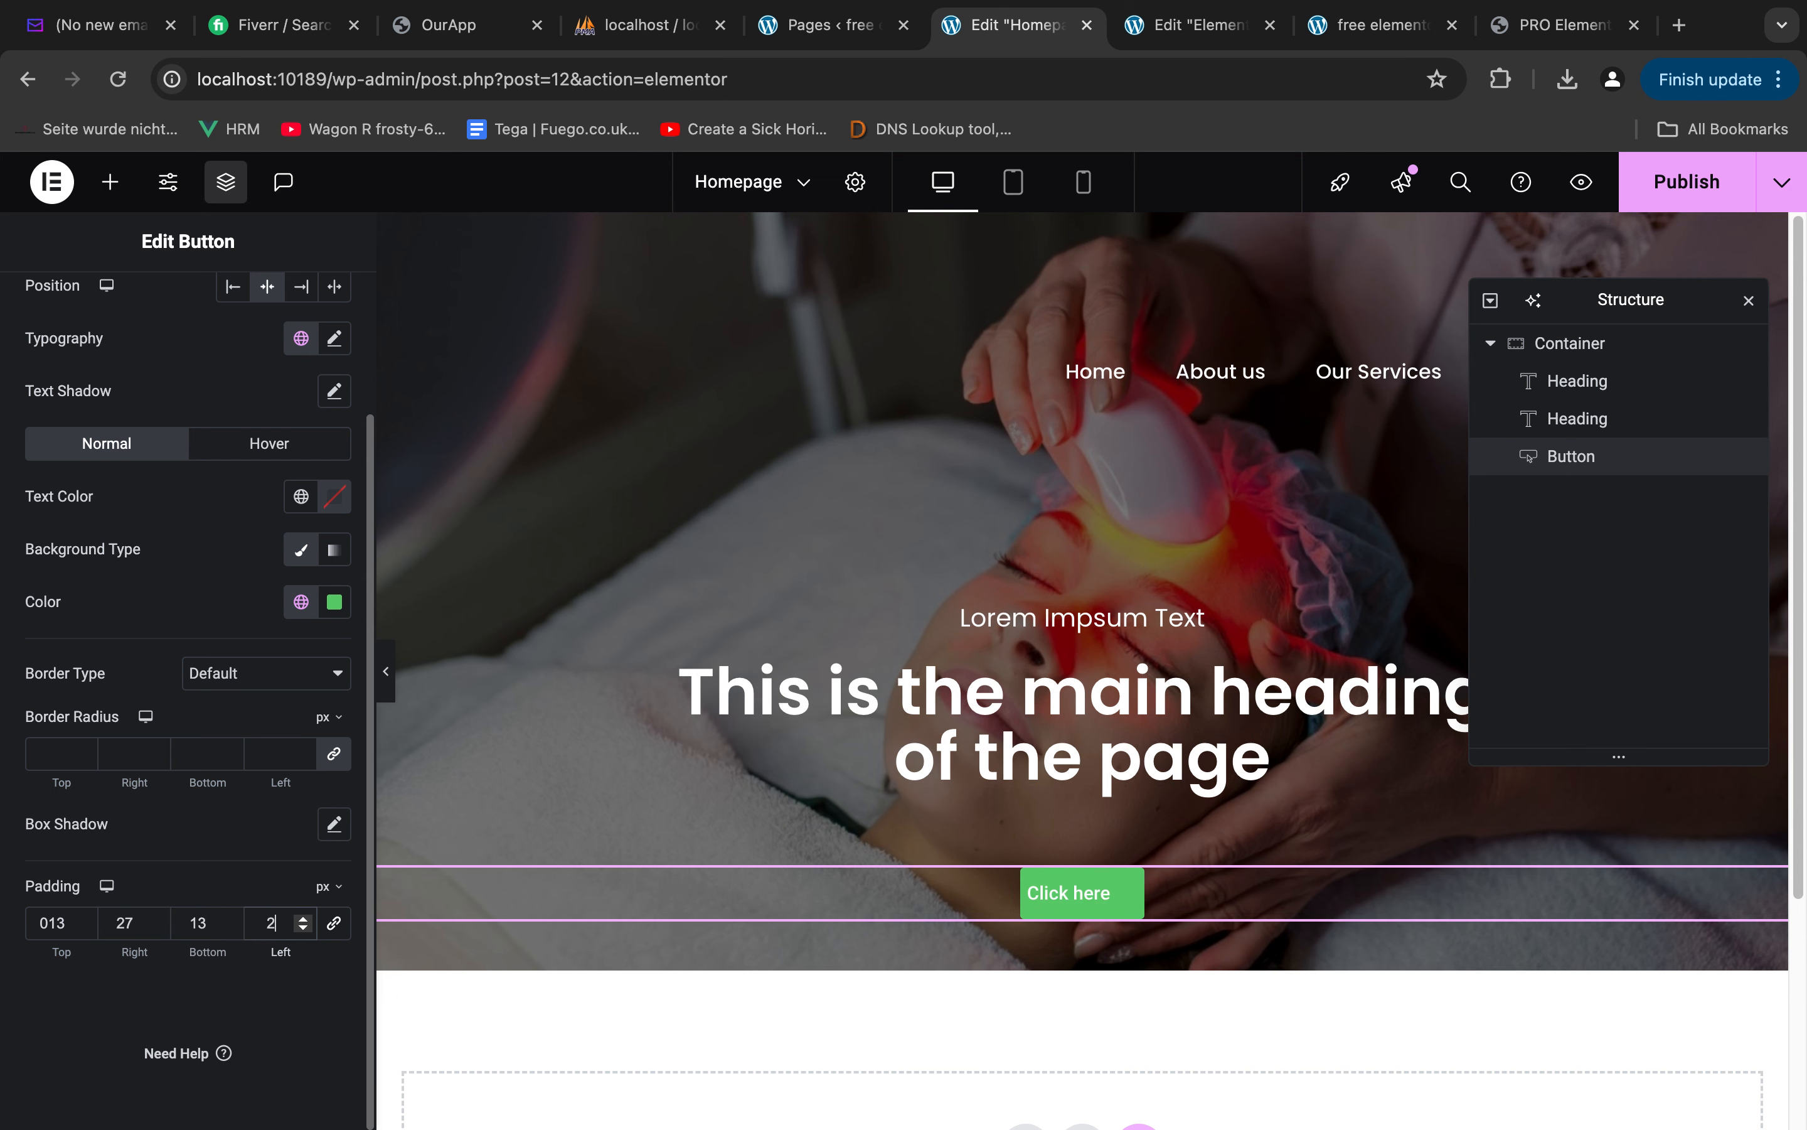
type("7")
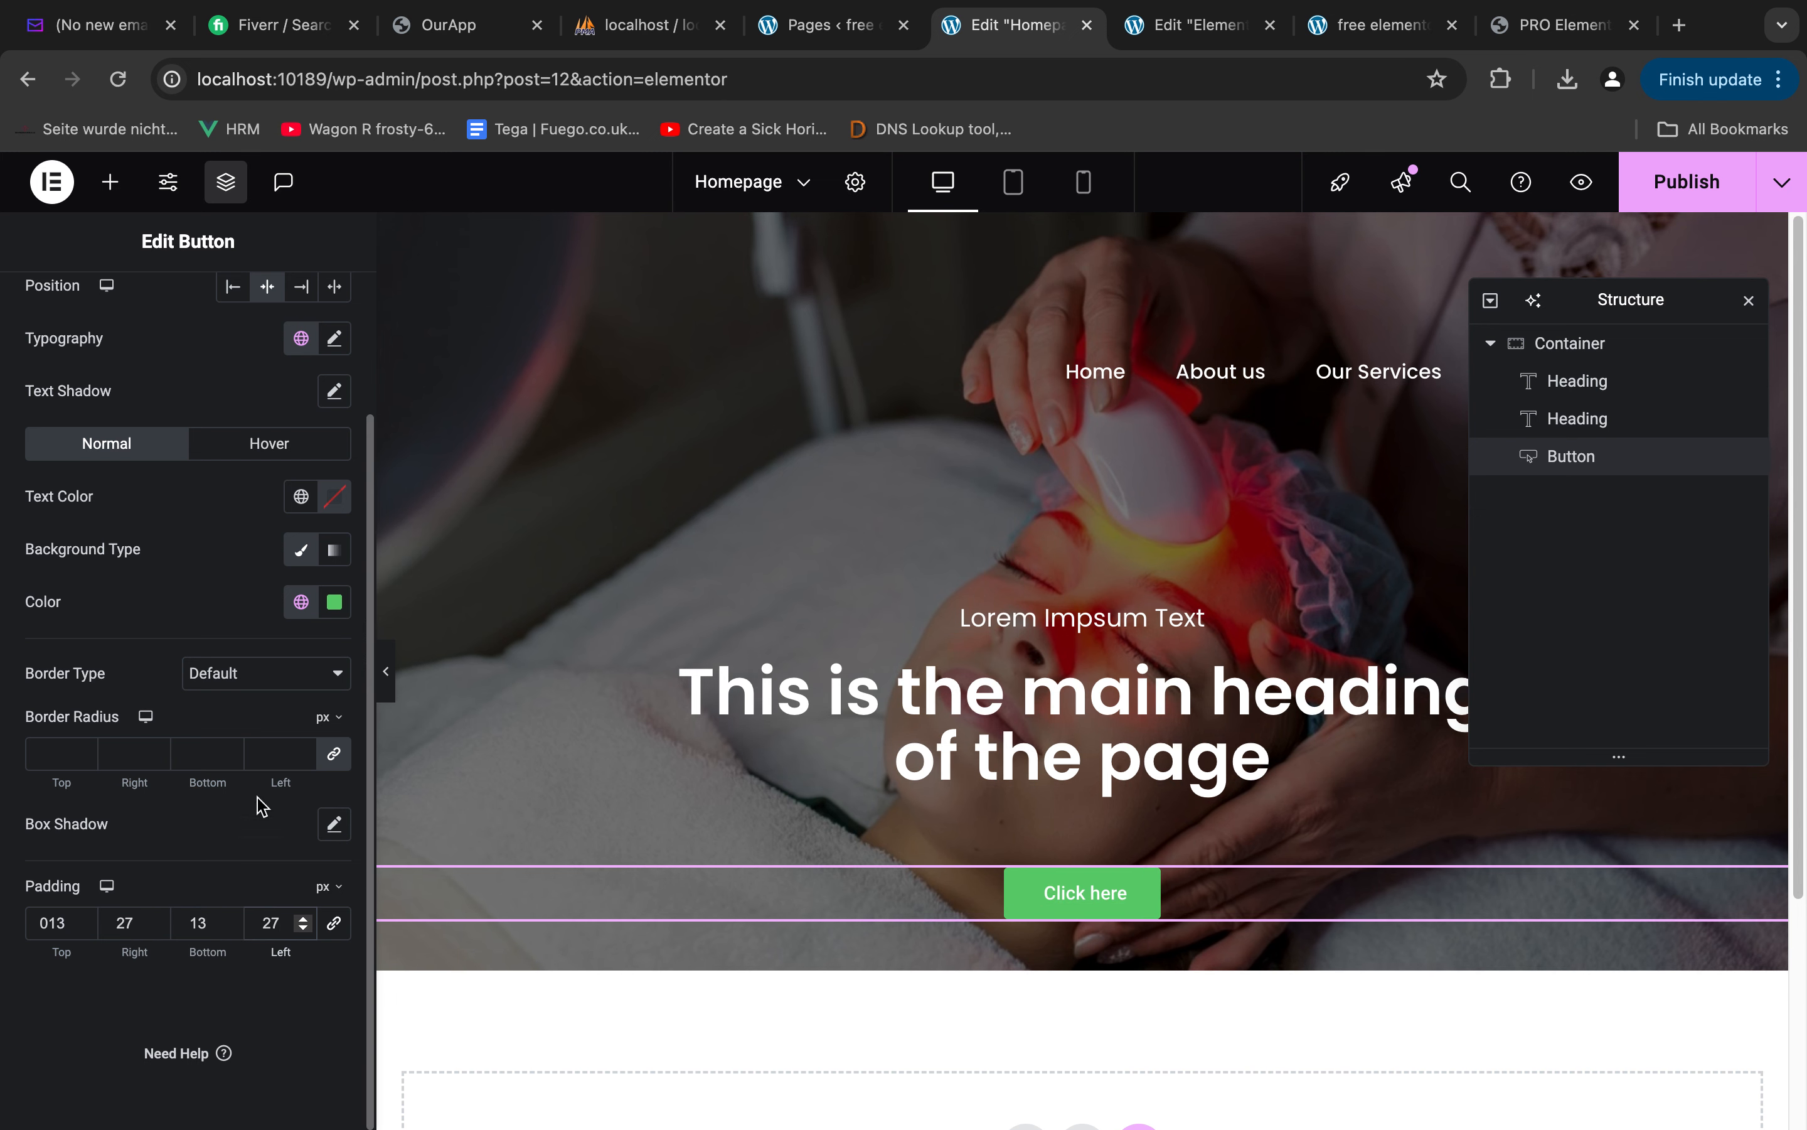
Set the button's border radius to 27 px on all corners
left_click(284, 679)
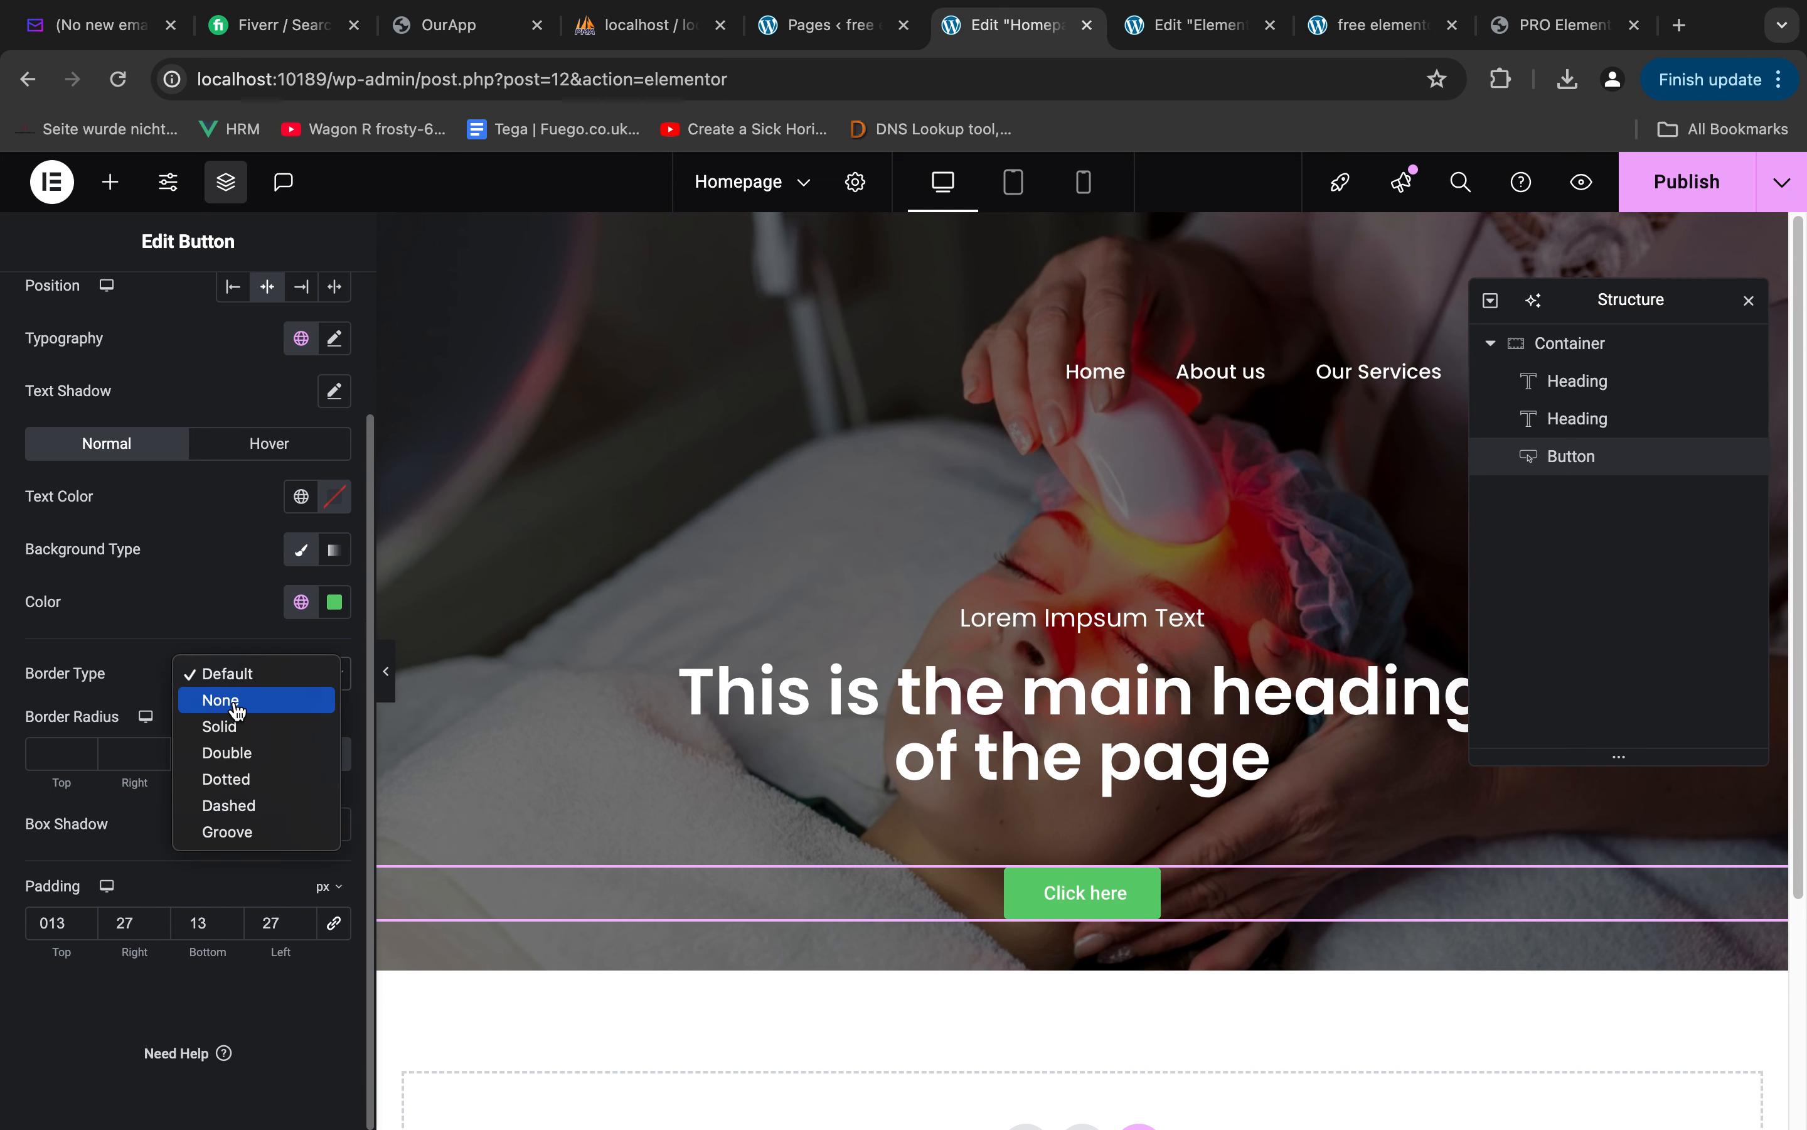
left_click(144, 828)
left_click(59, 753)
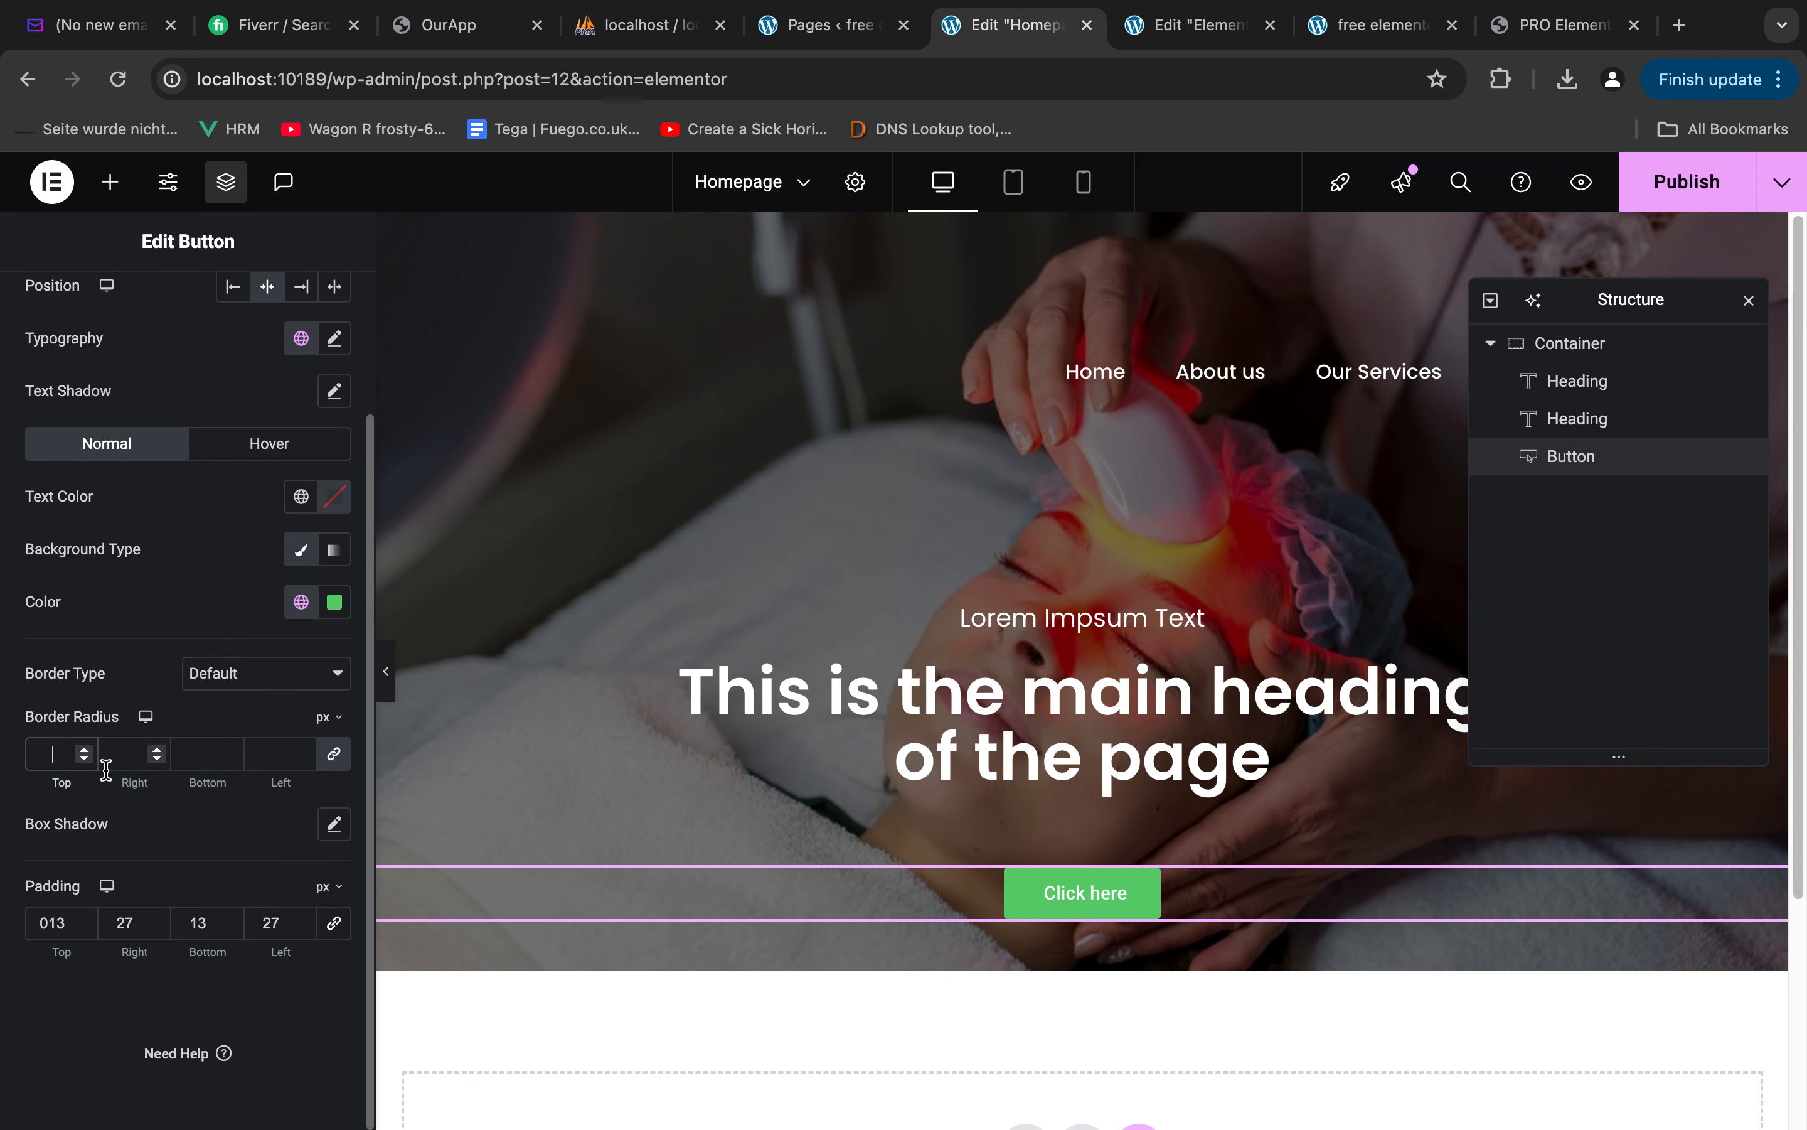
type("27")
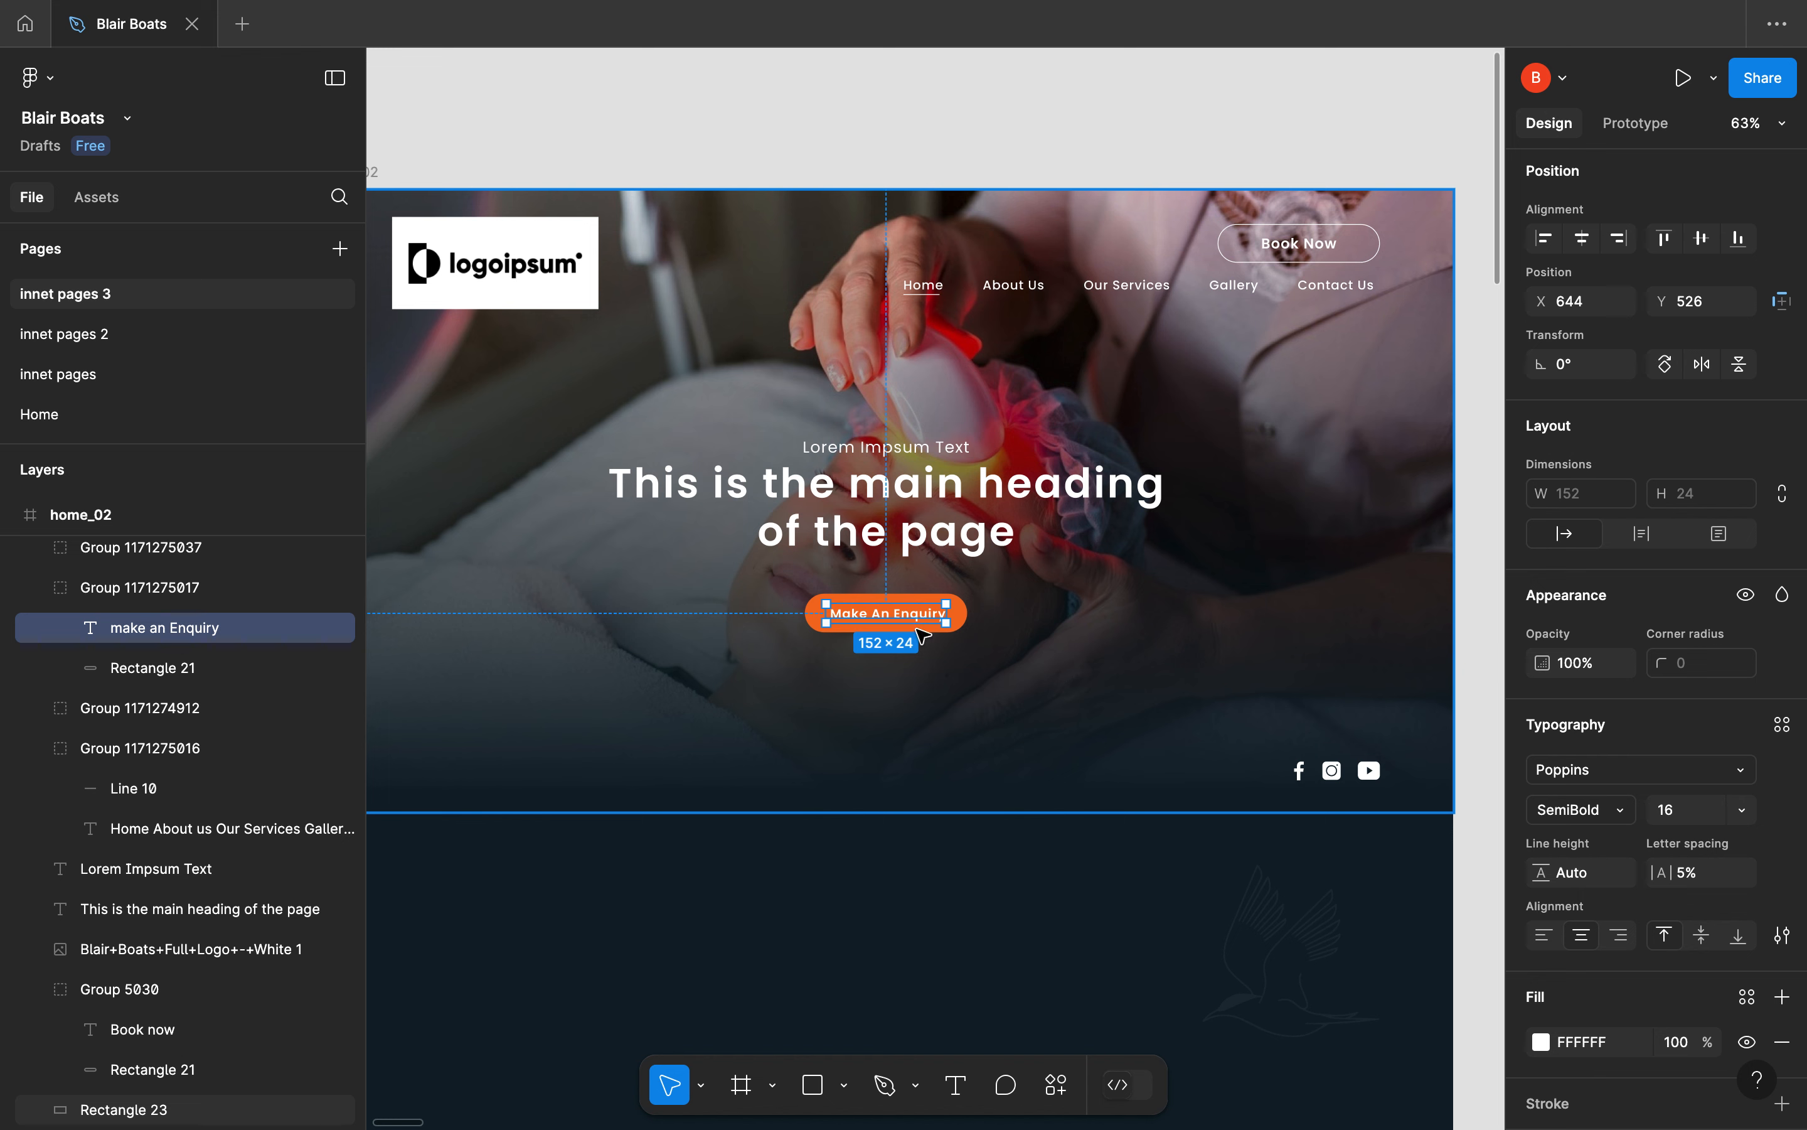
In the Figma design, select the Make An Enquiry button and copy its orange color code F36F21
left_click(986, 637)
left_click(963, 619)
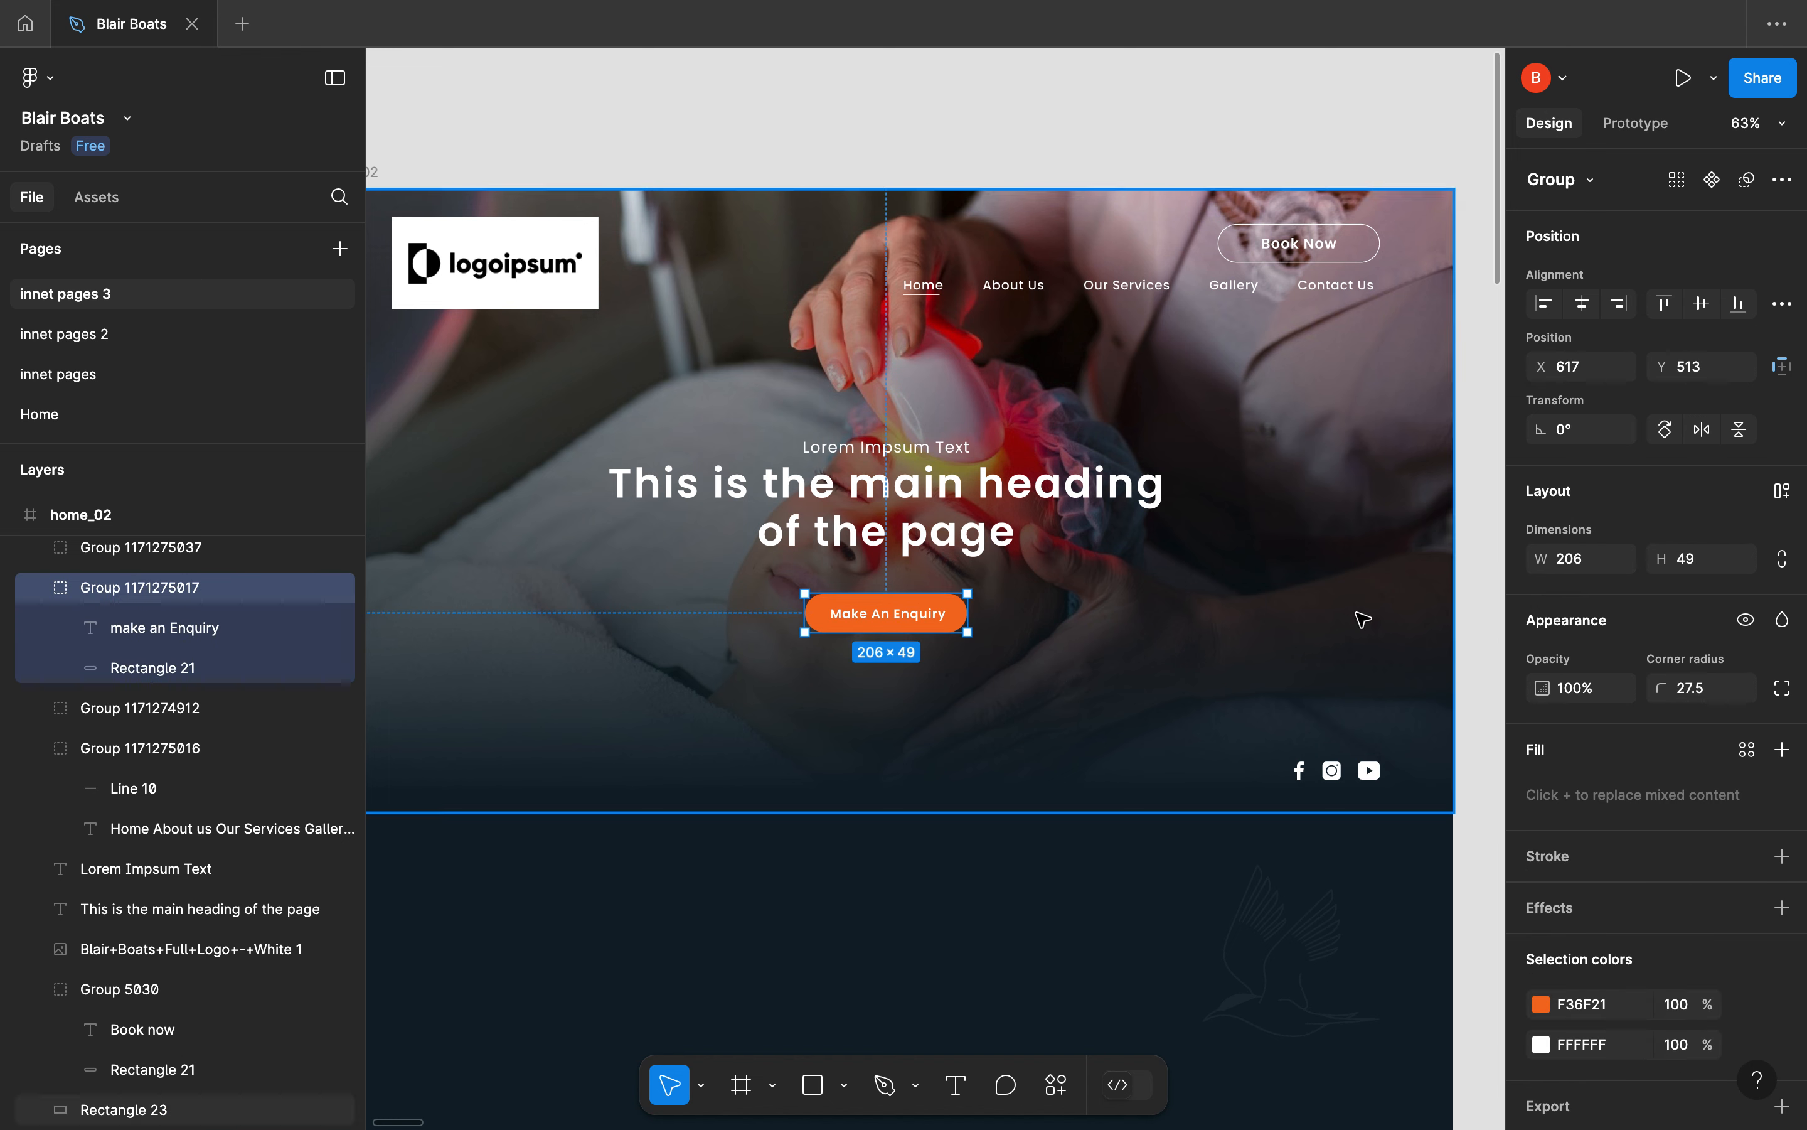
left_click(1585, 1009)
key("super+c")
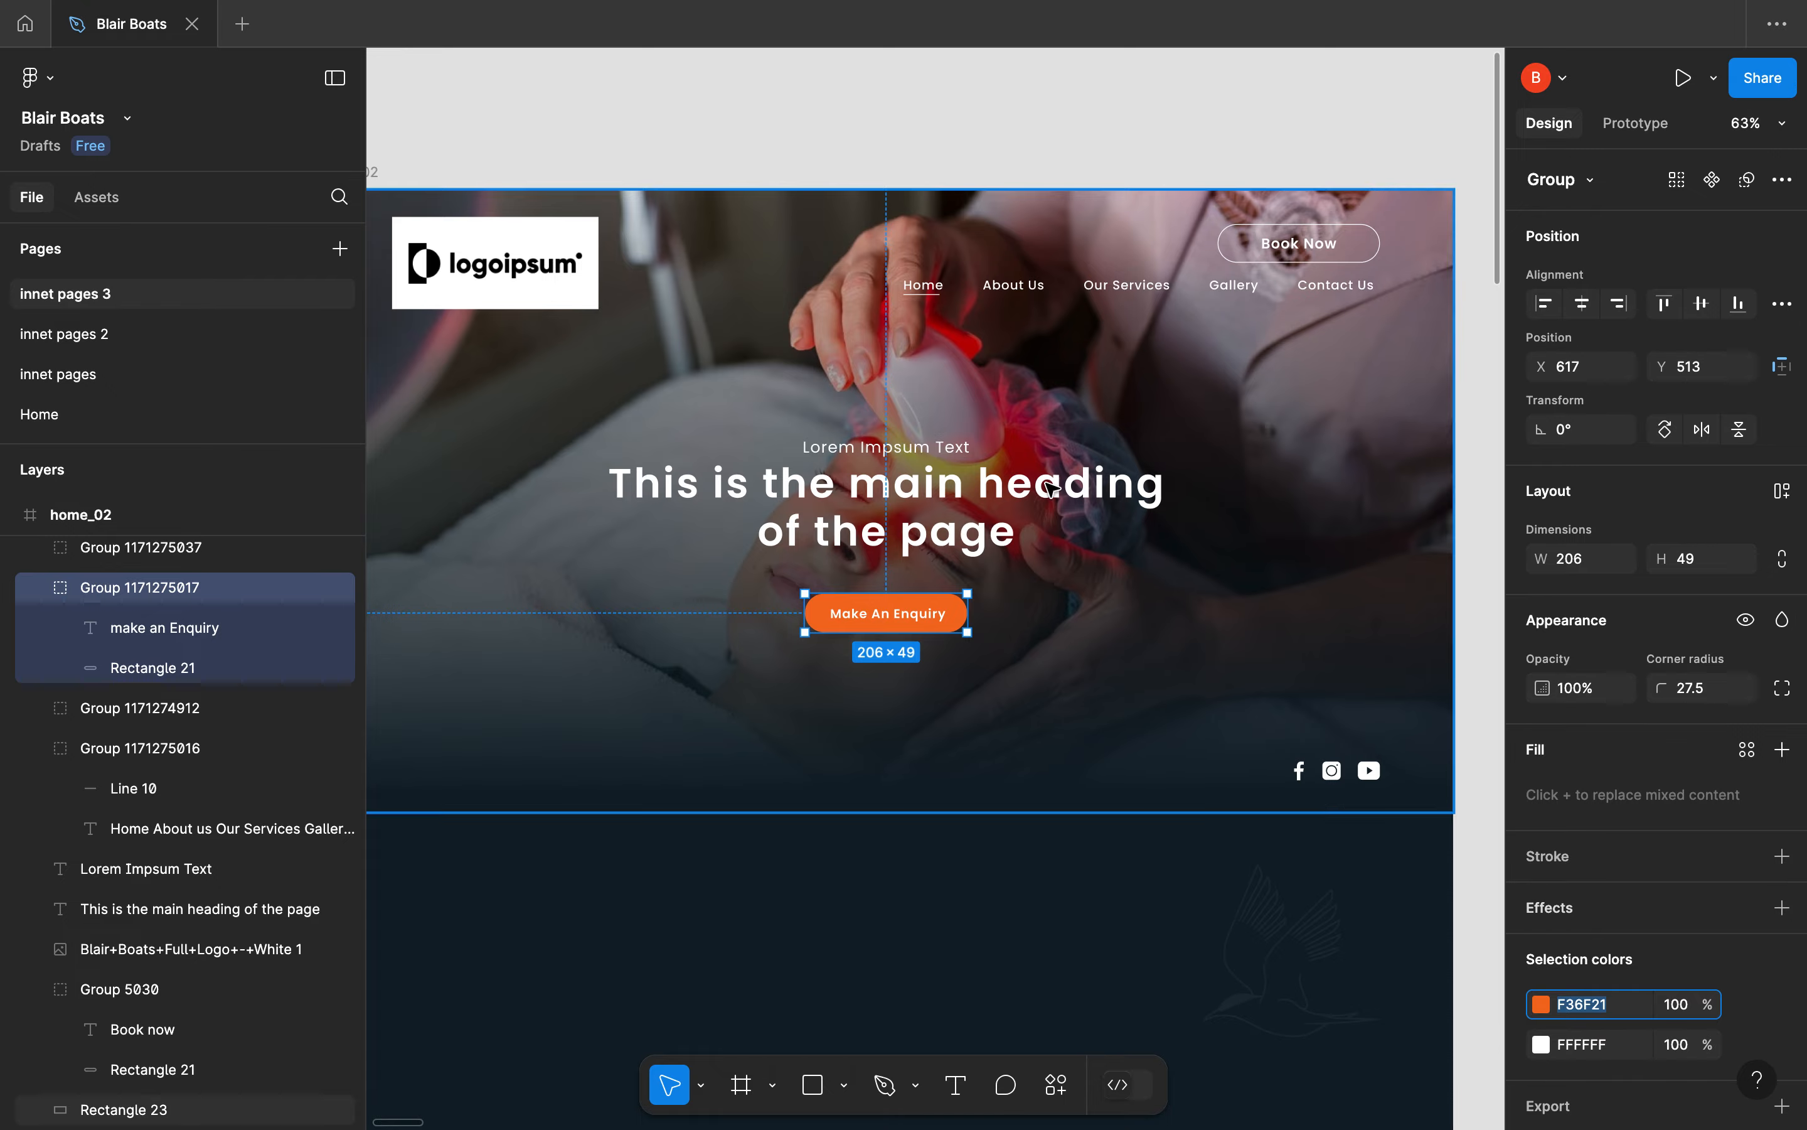
Return to Elementor and set the button's background color to #F36F21
key("ctrl+Left")
key("ctrl+Right")
key("ctrl+Right")
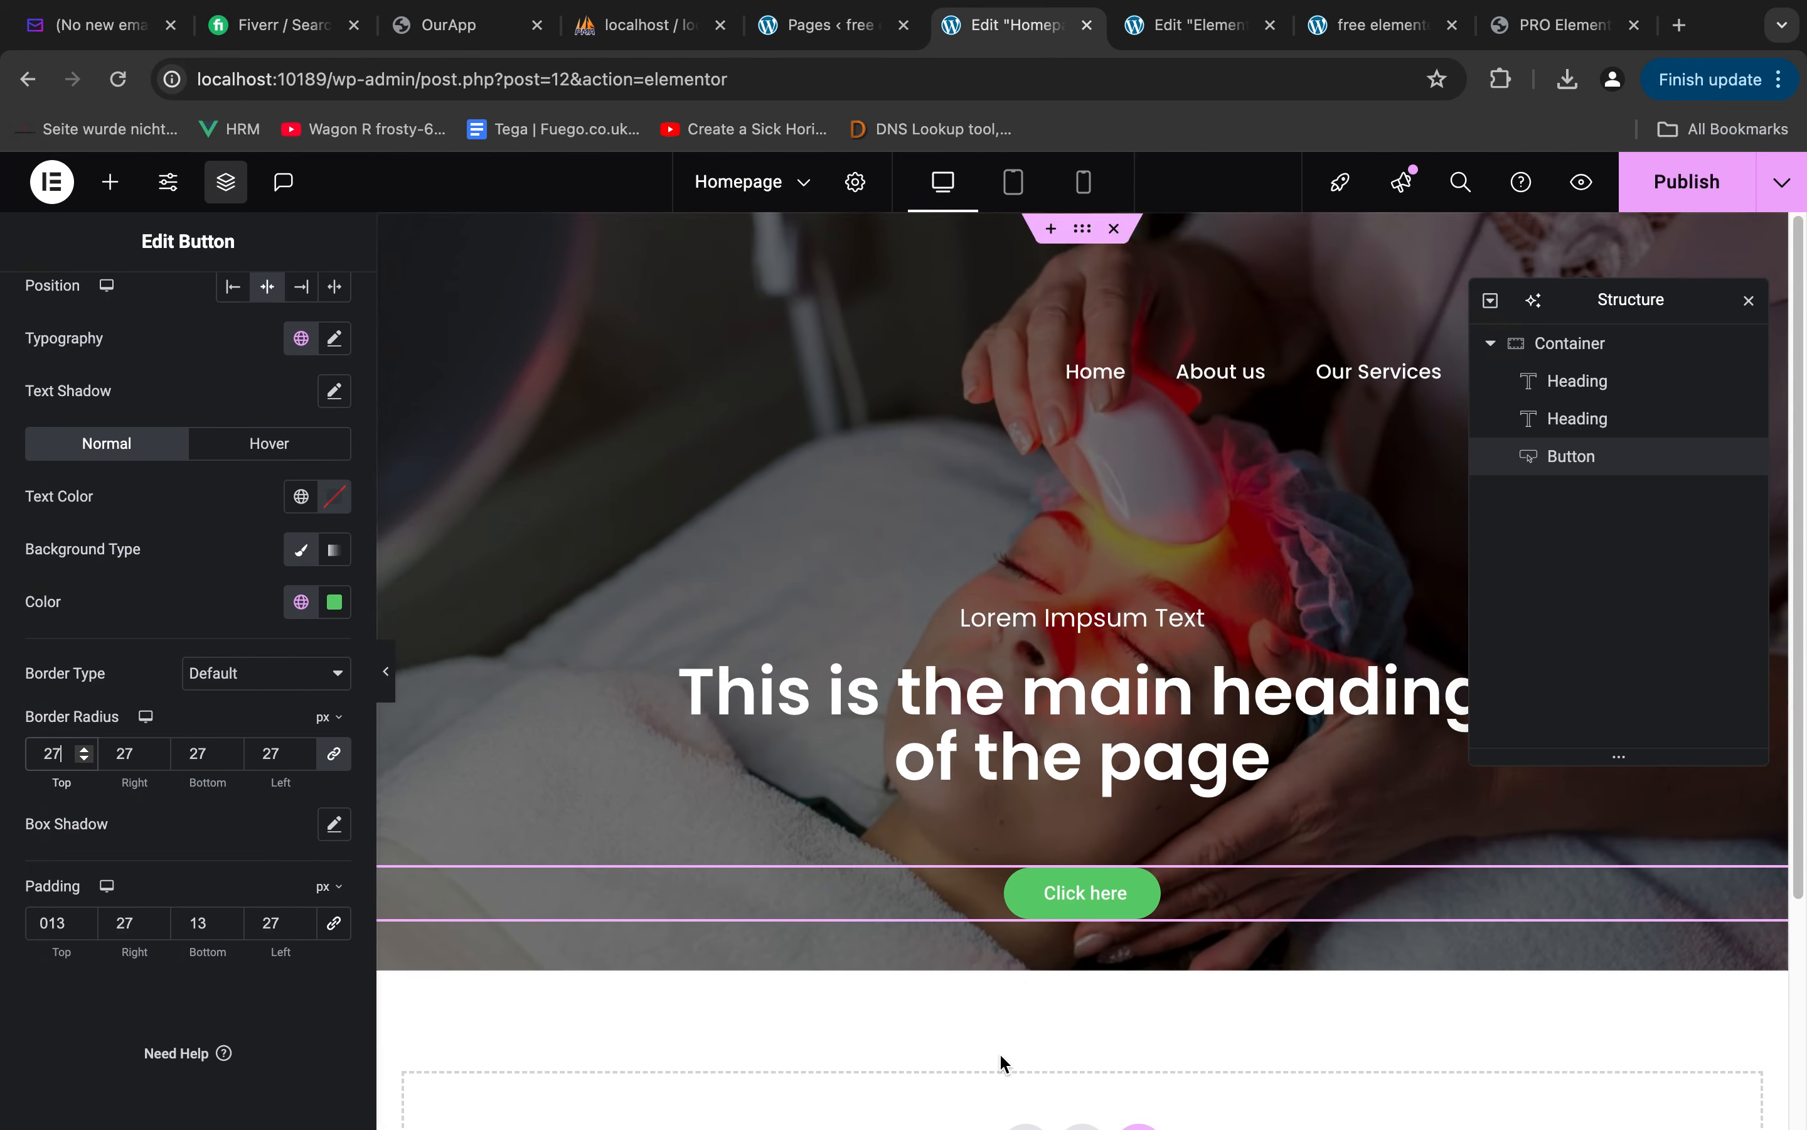
left_click(334, 601)
key("super+v")
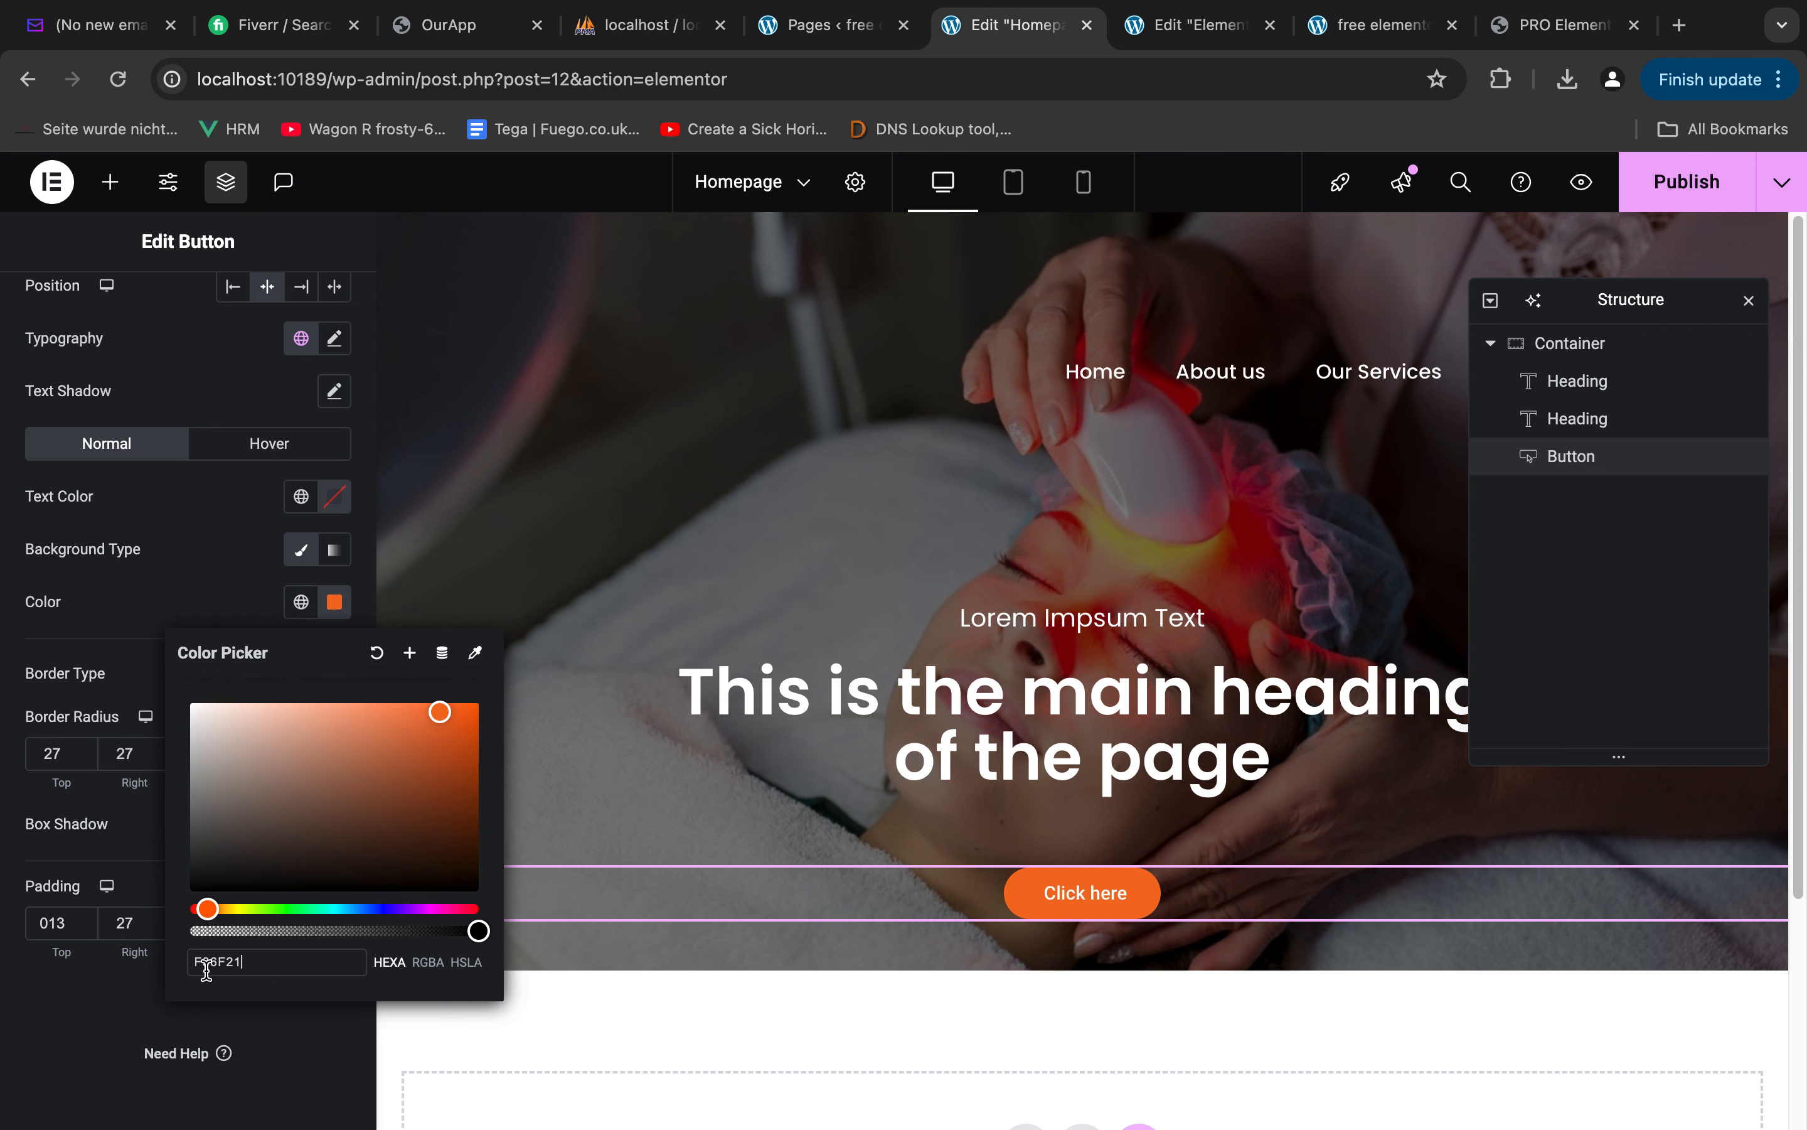
left_click(182, 598)
scroll(250, 448, "up", 3)
Switch to Figma, copy the Make An Enquiry button's label text and check its typography settings
key("ctrl+Left")
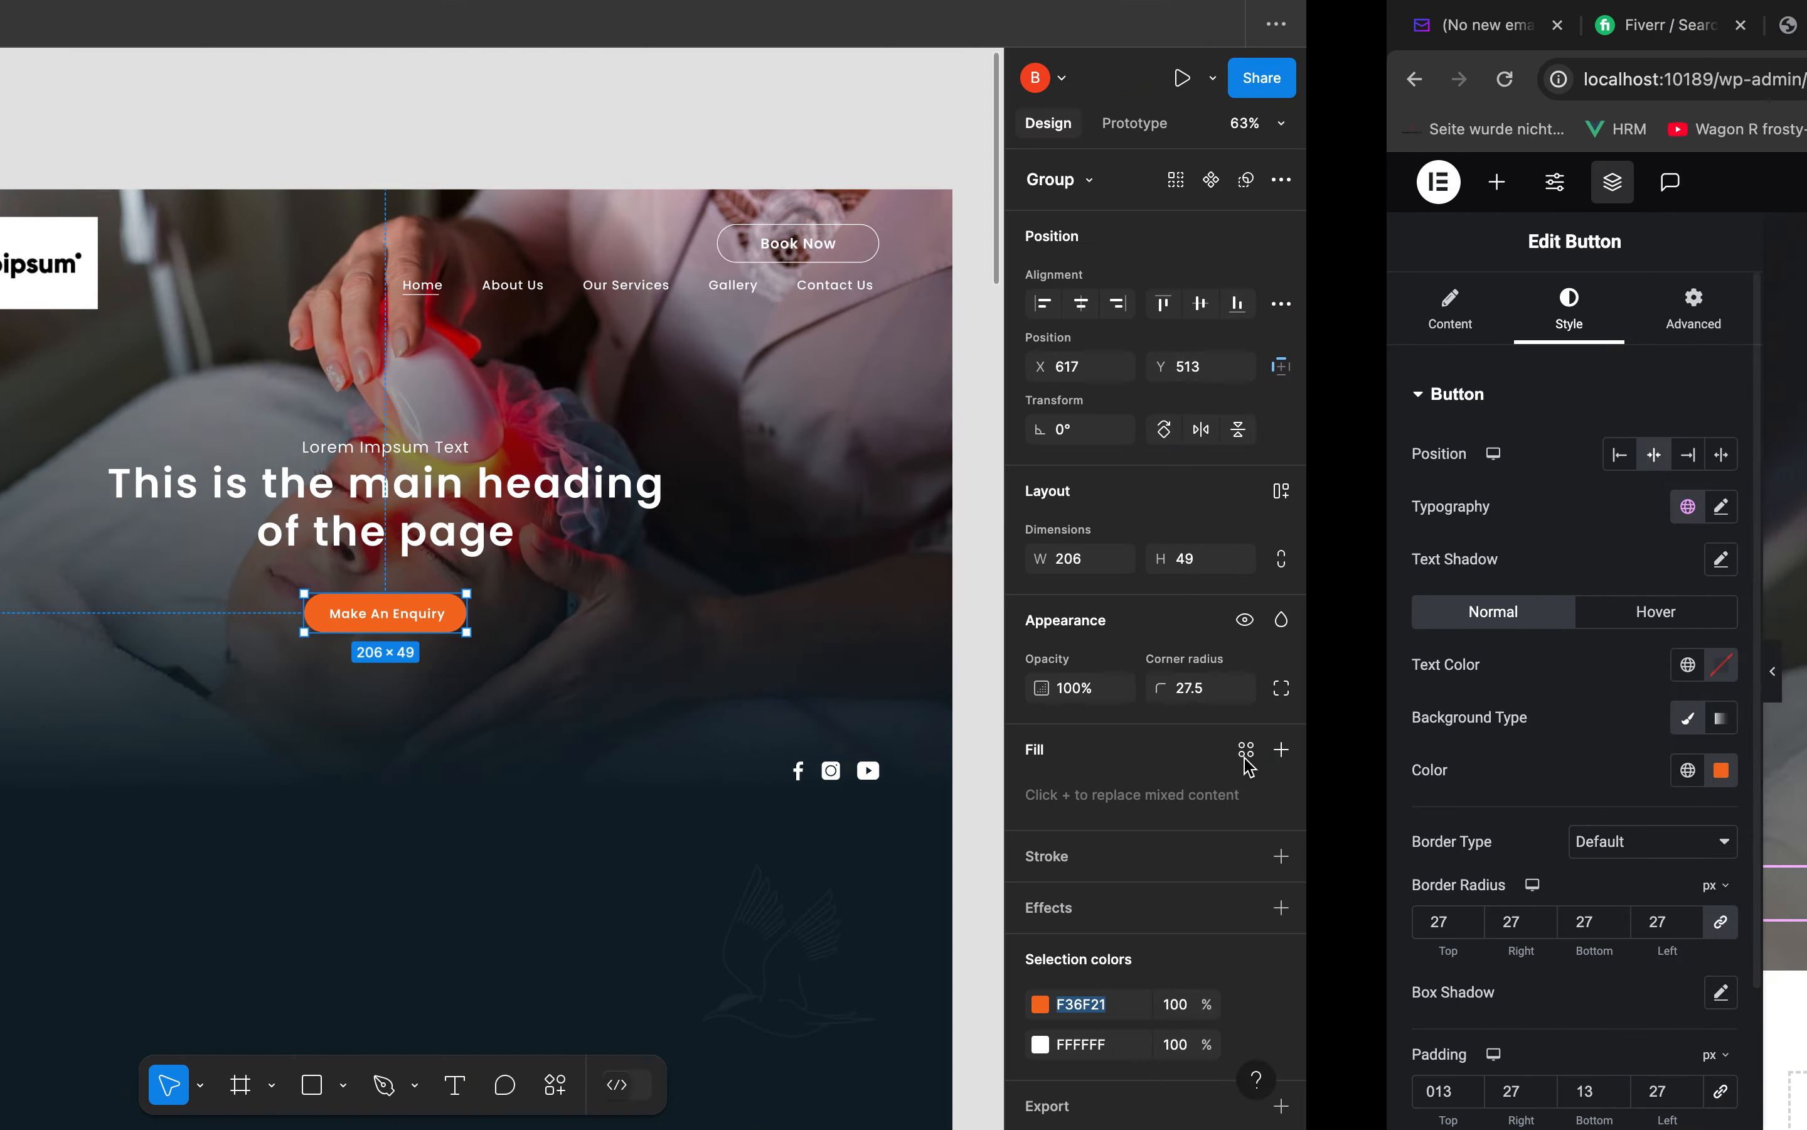
double_click(894, 614)
double_click(894, 615)
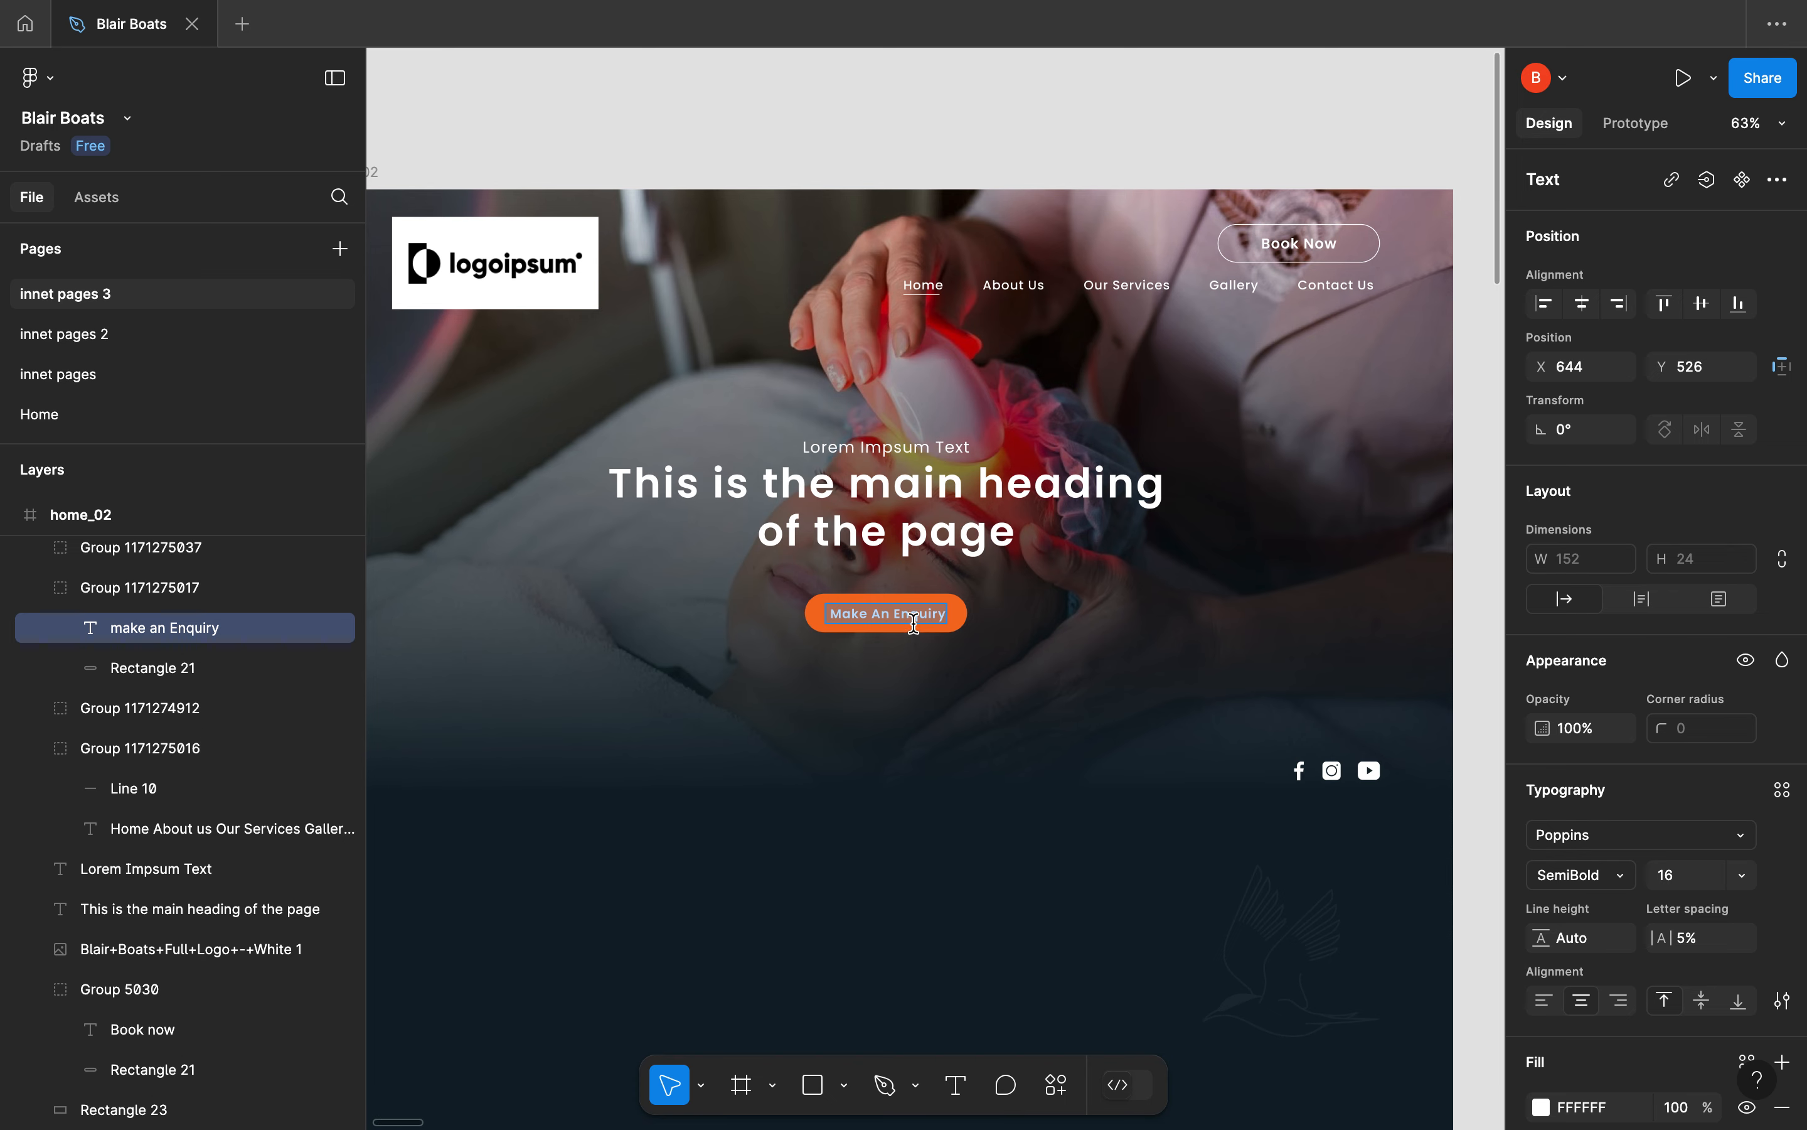
scroll(1606, 882, "down", 1)
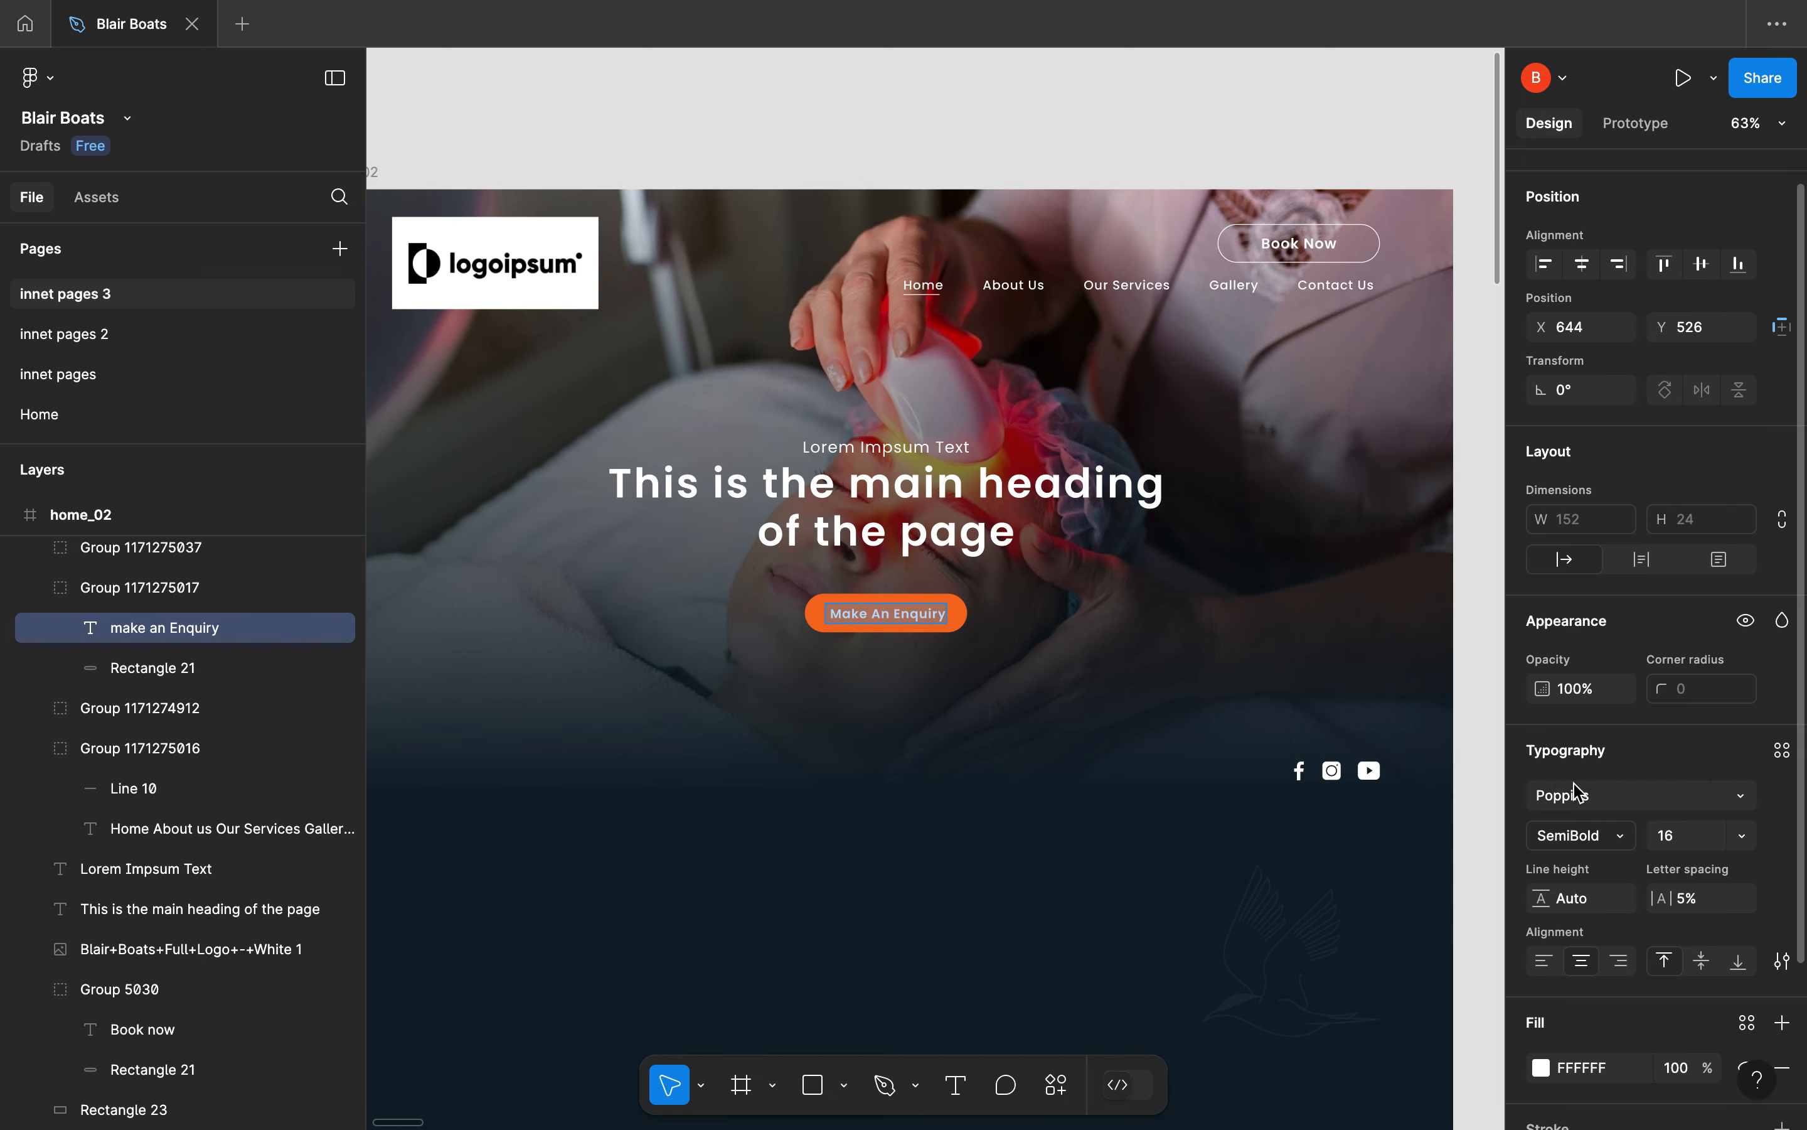
Return to Elementor and replace the button's text with "make an Enquiry"
key("ctrl+Left")
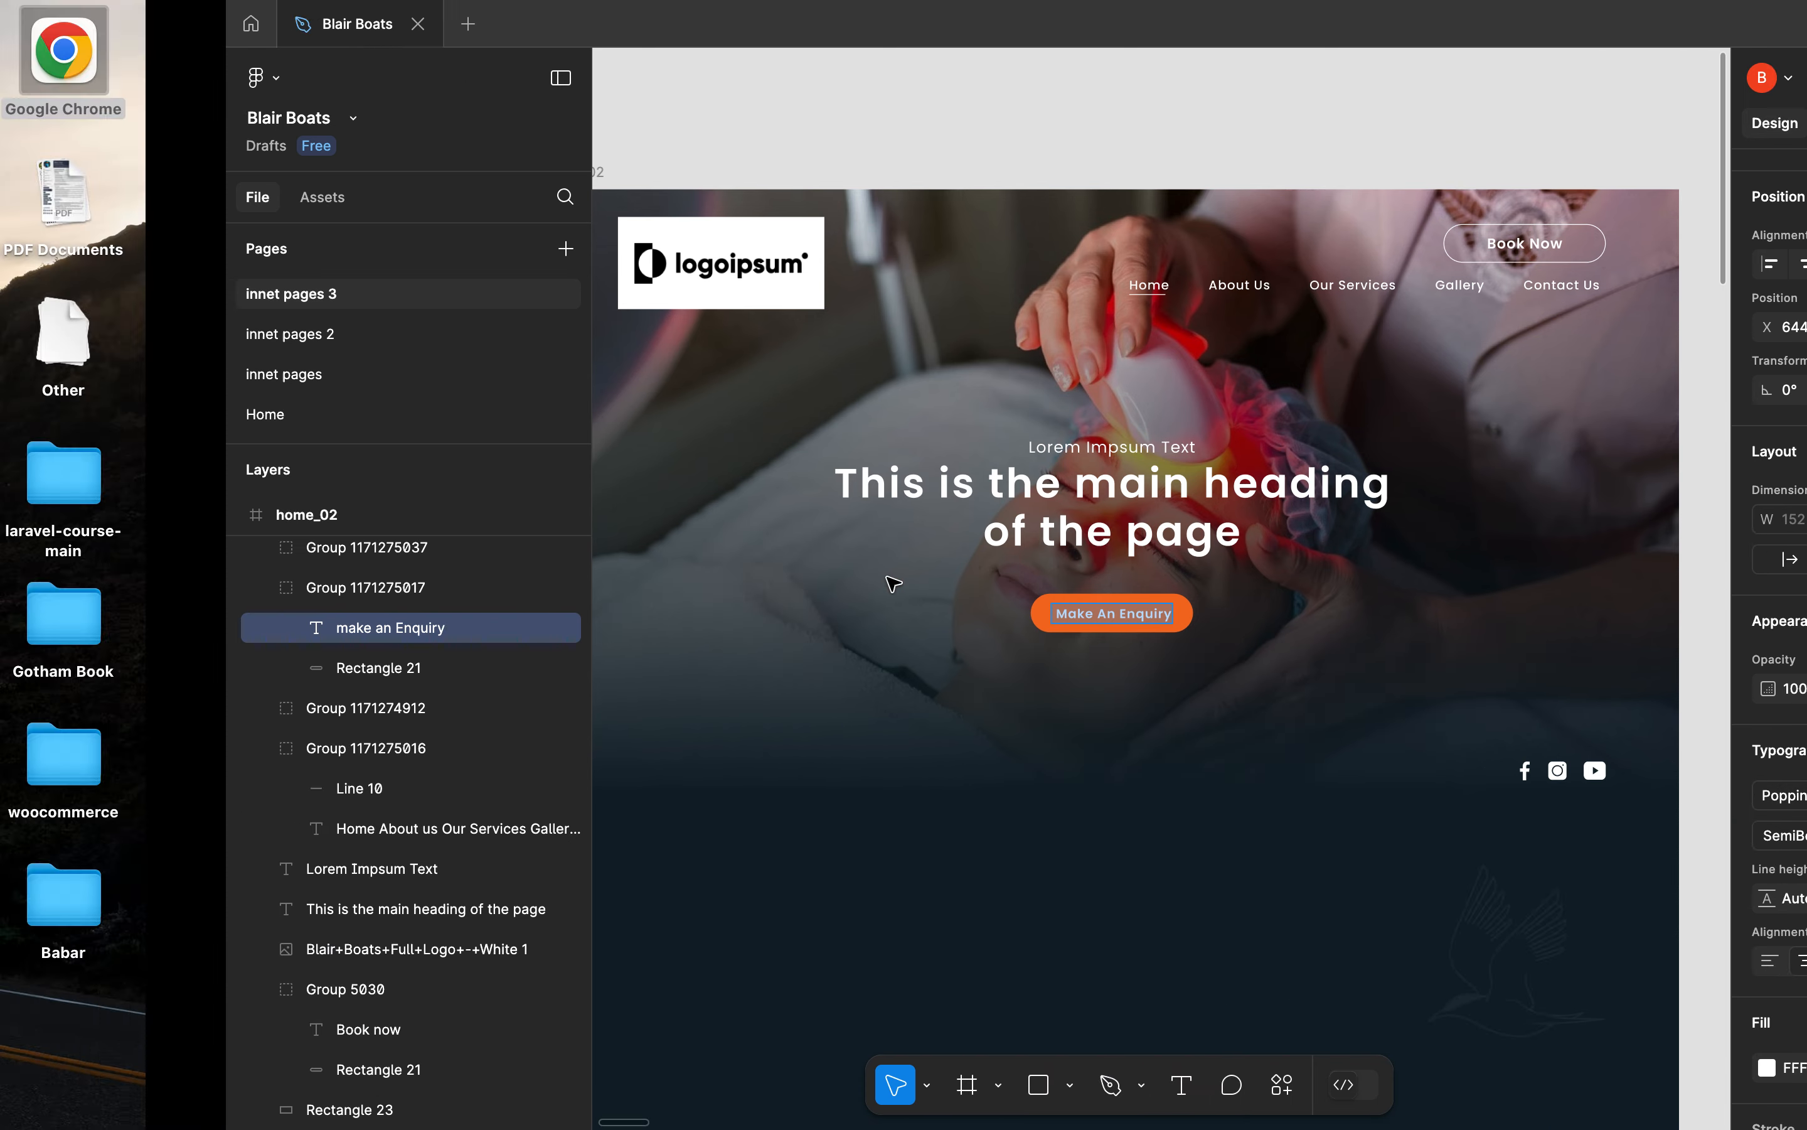
key("ctrl+Right")
key("ctrl+Right")
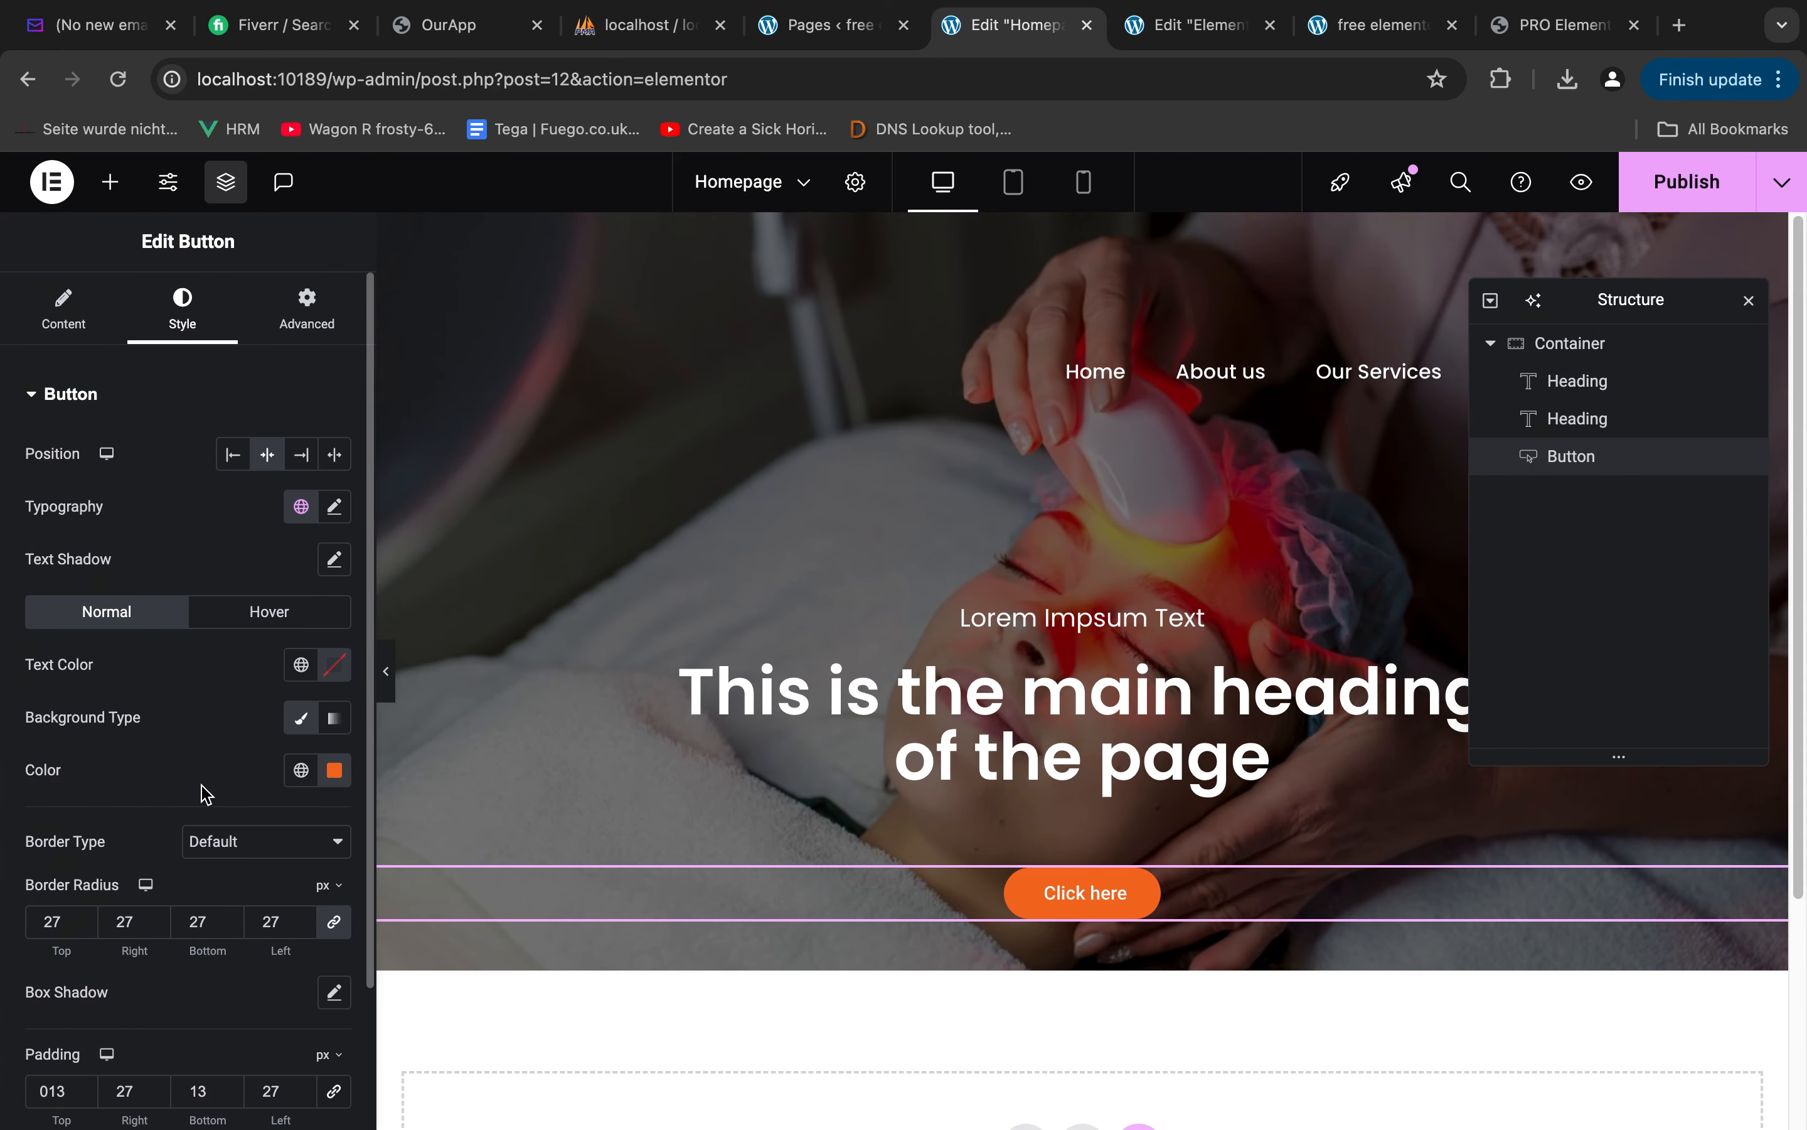
left_click(57, 320)
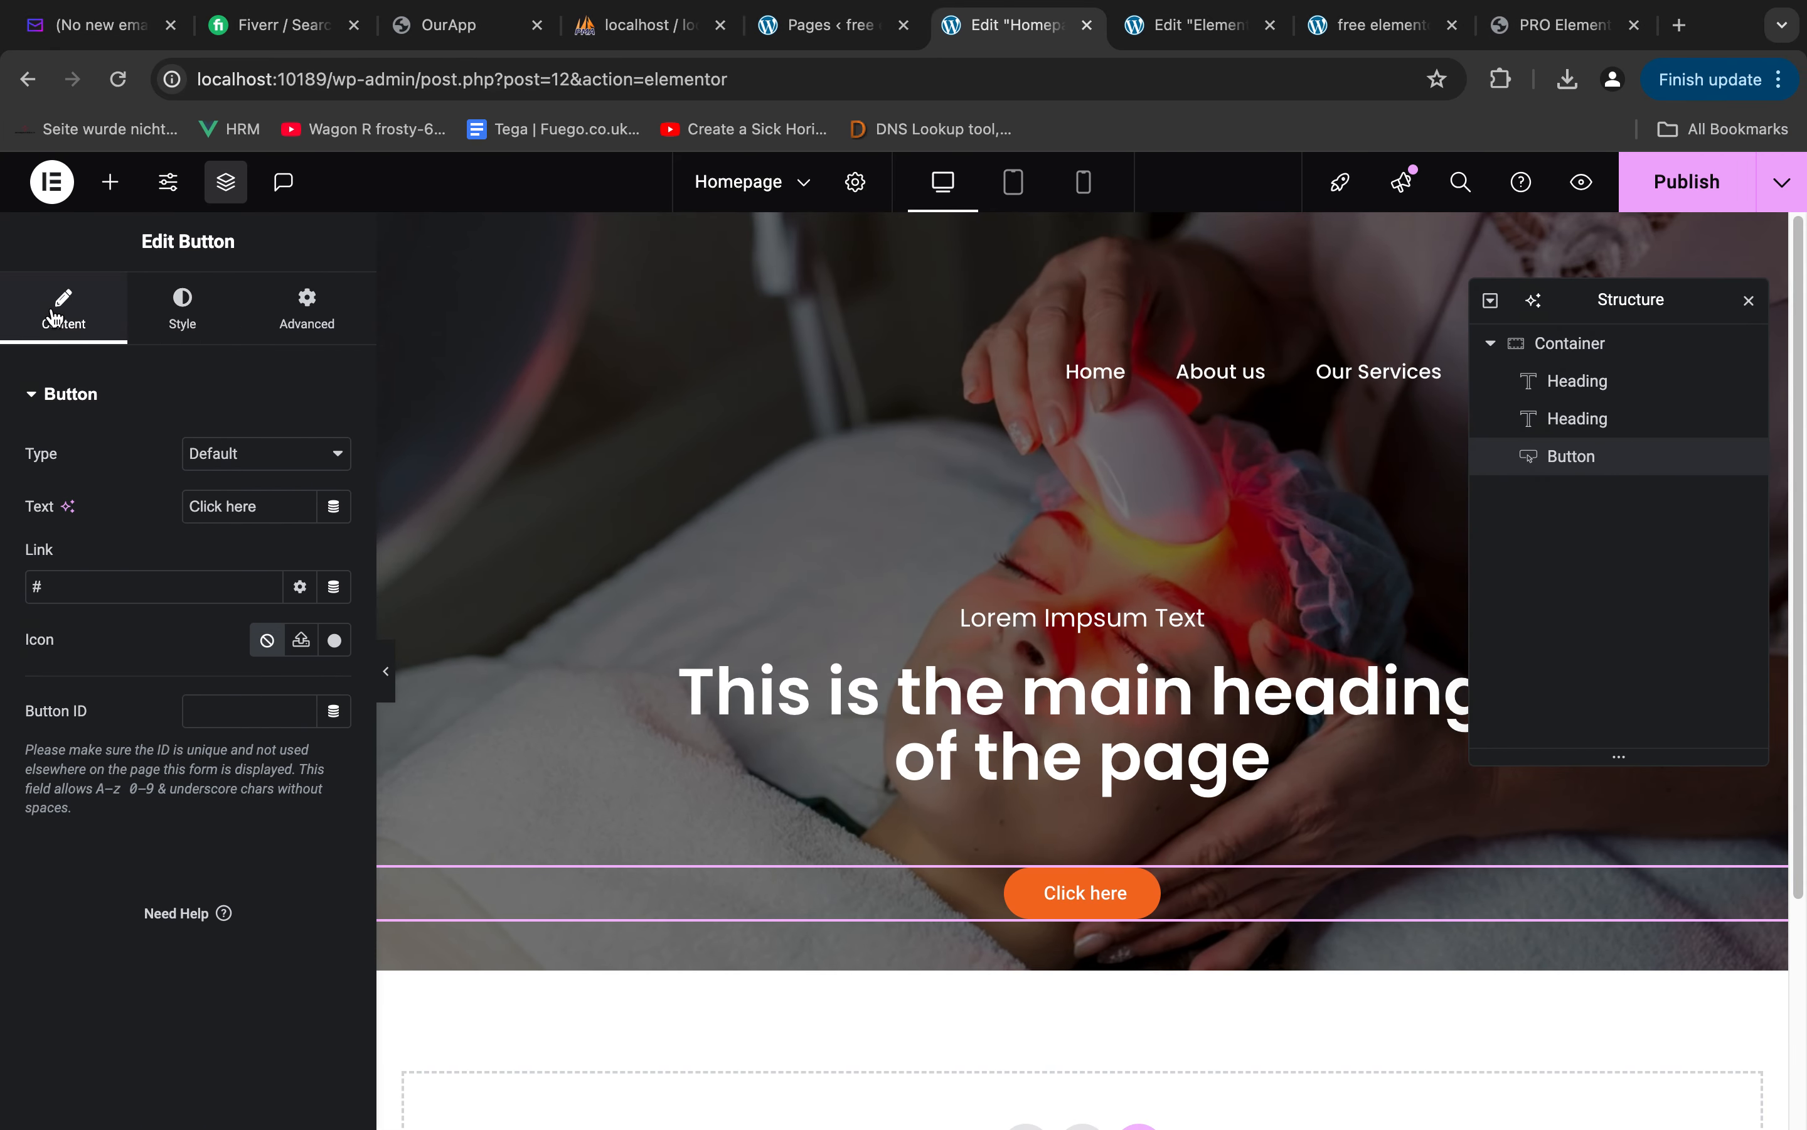
double_click(81, 592)
key("super+a")
type("make an Enquiry")
Set the enquiry button's typography to Poppins, size 16 px and weight 600 (Semi Bold)
left_click(182, 310)
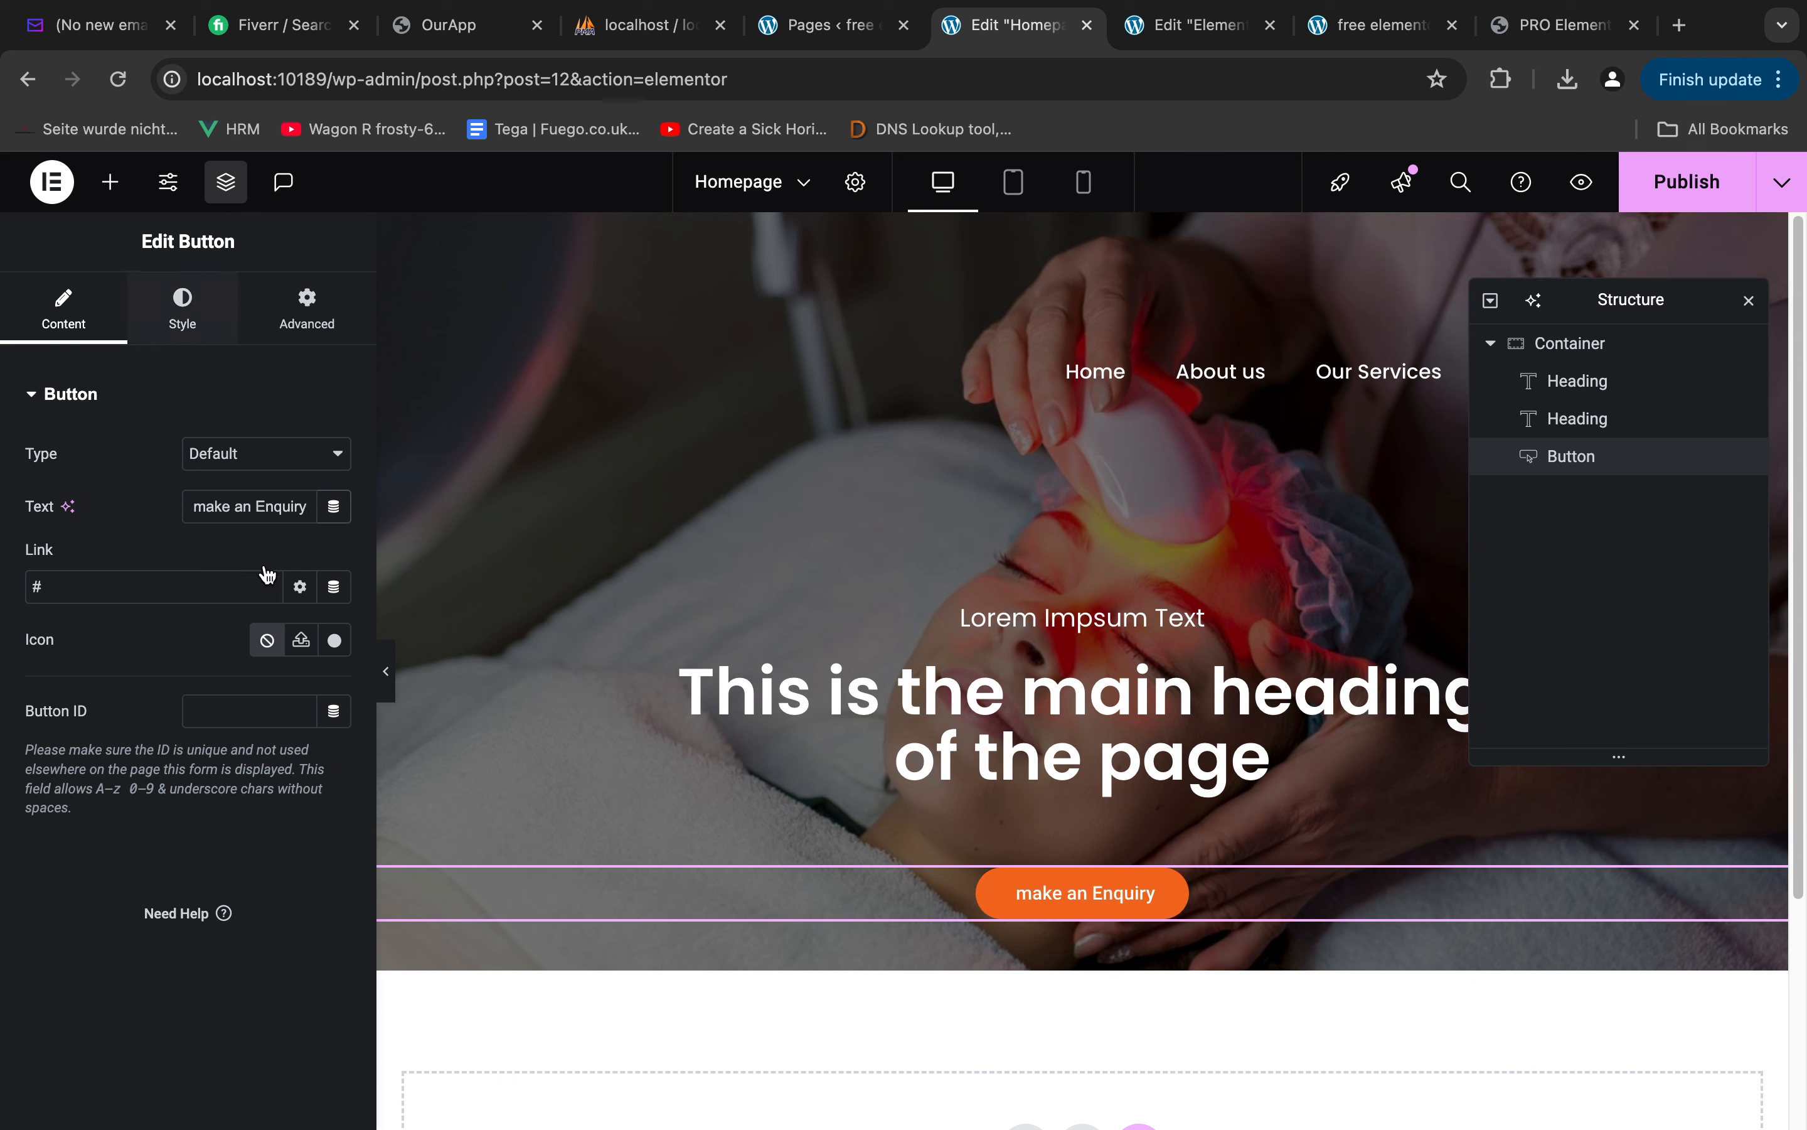
left_click(335, 505)
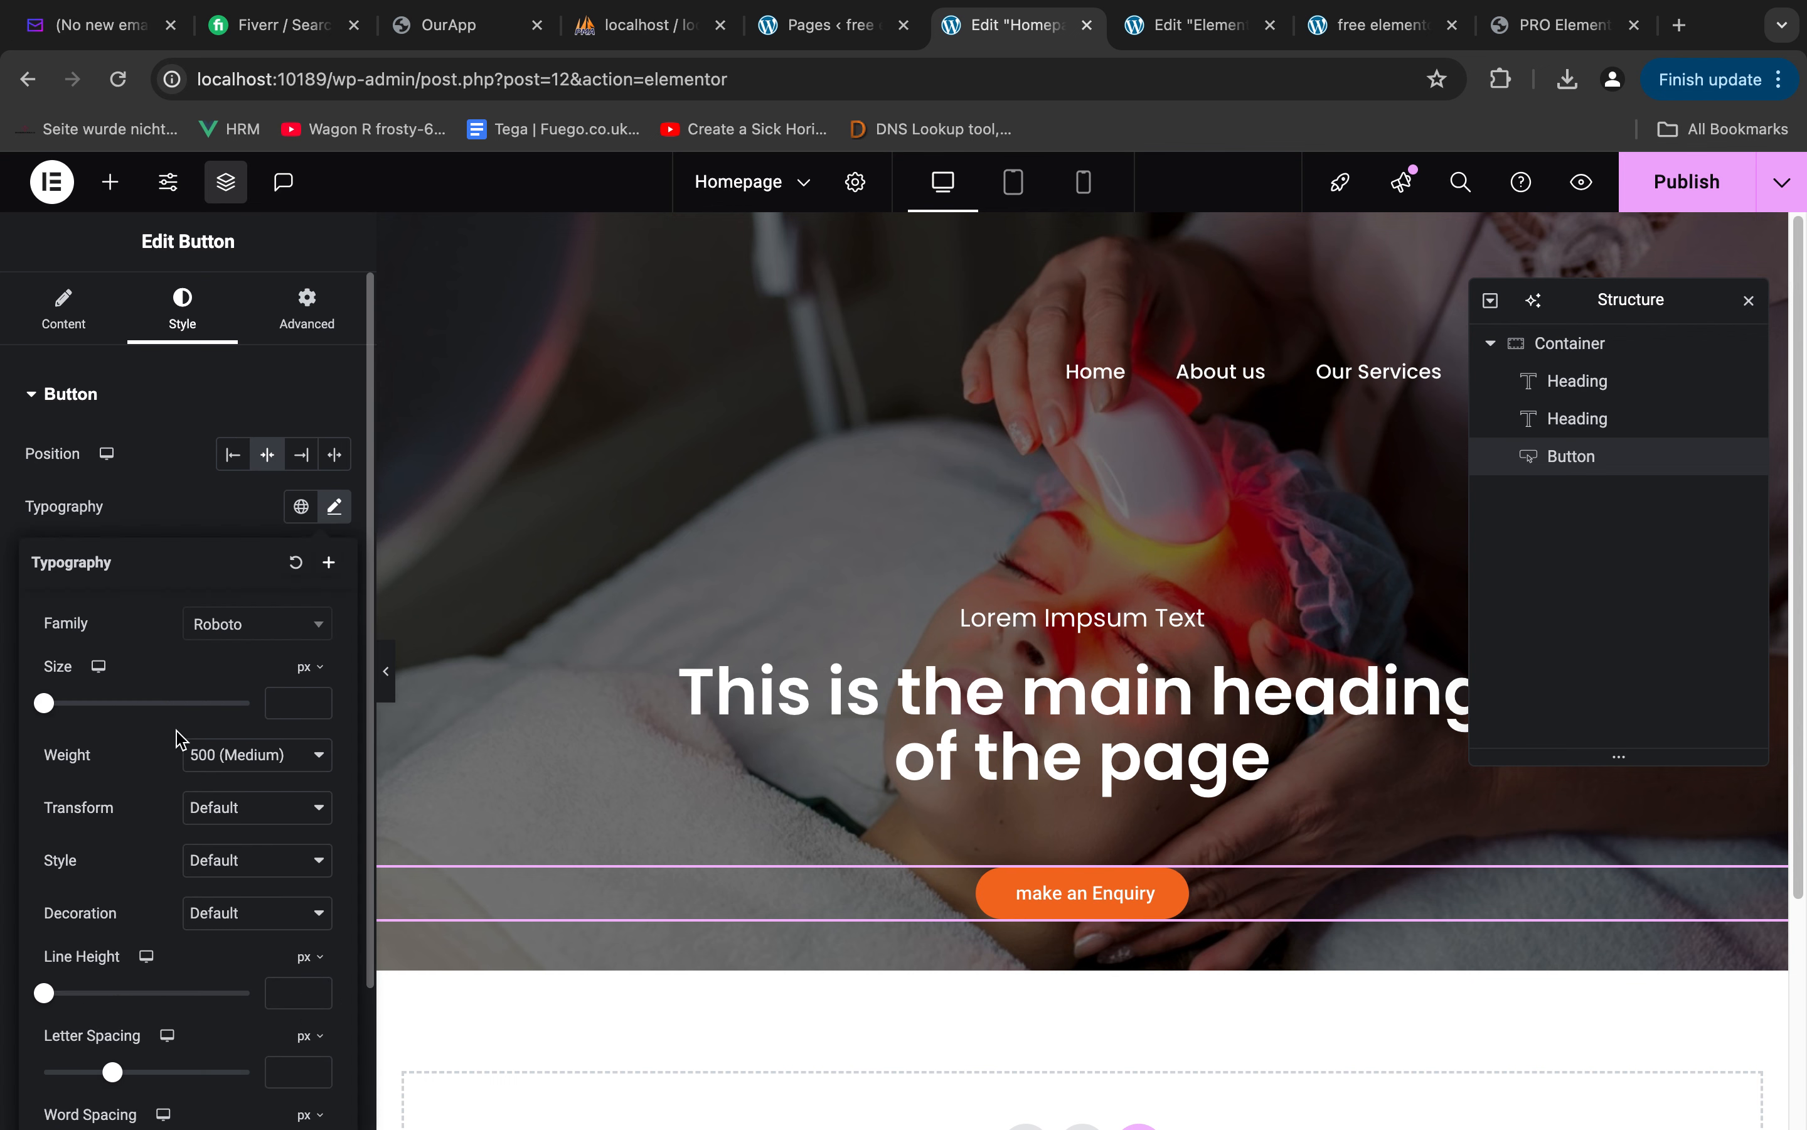
left_click(256, 624)
type("popp")
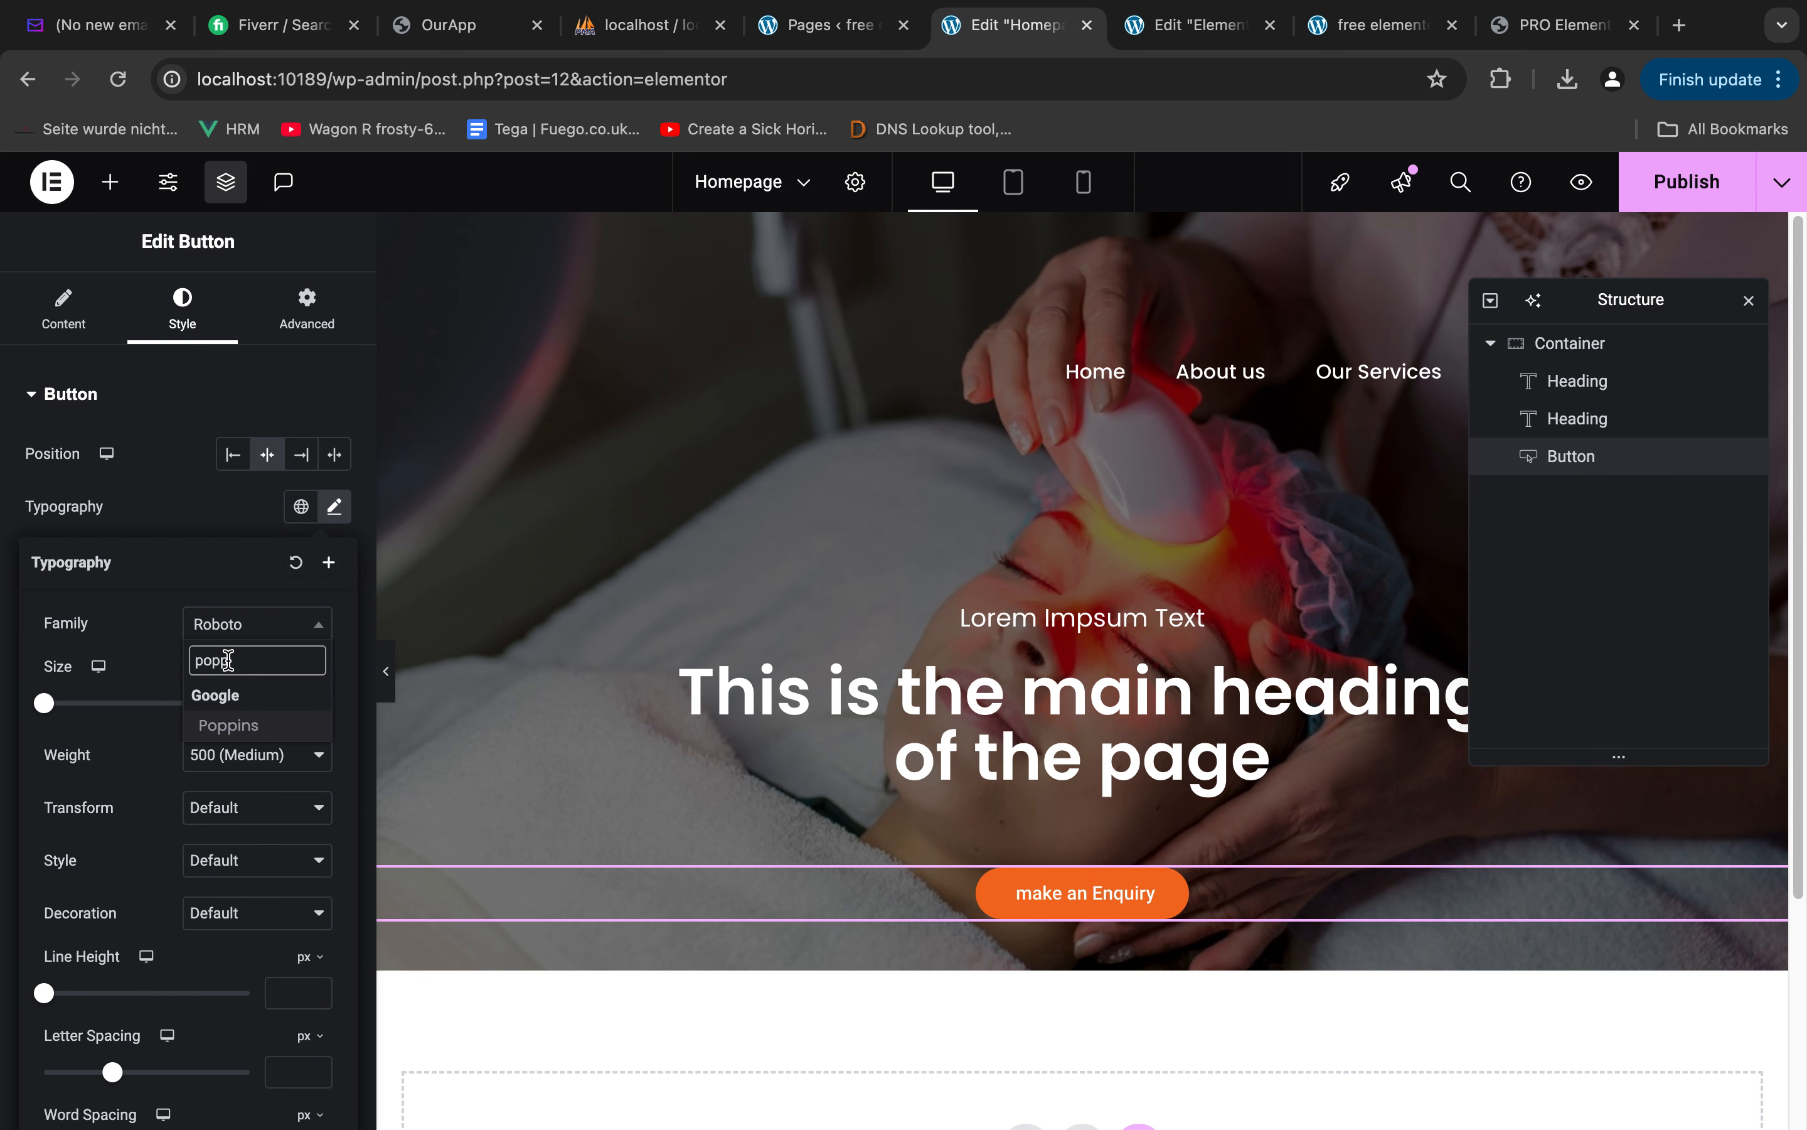
left_click(231, 725)
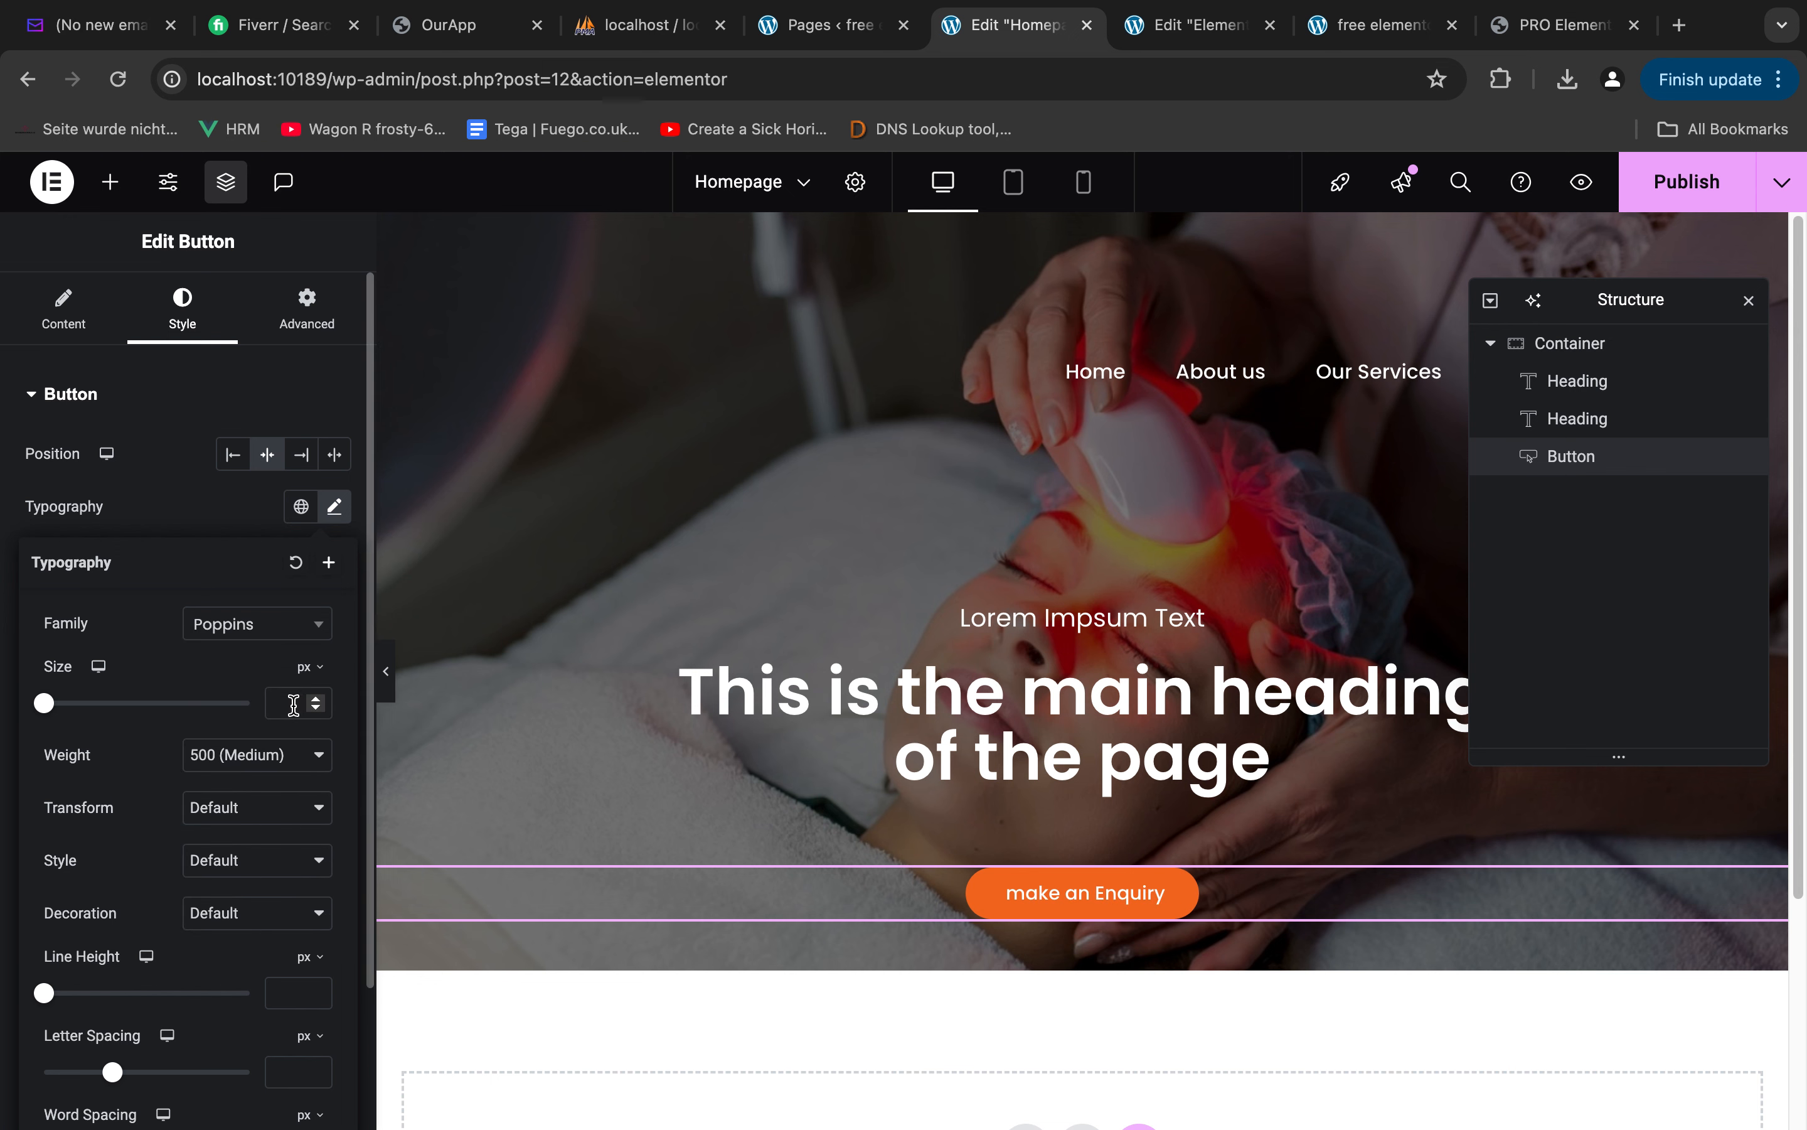
type("16")
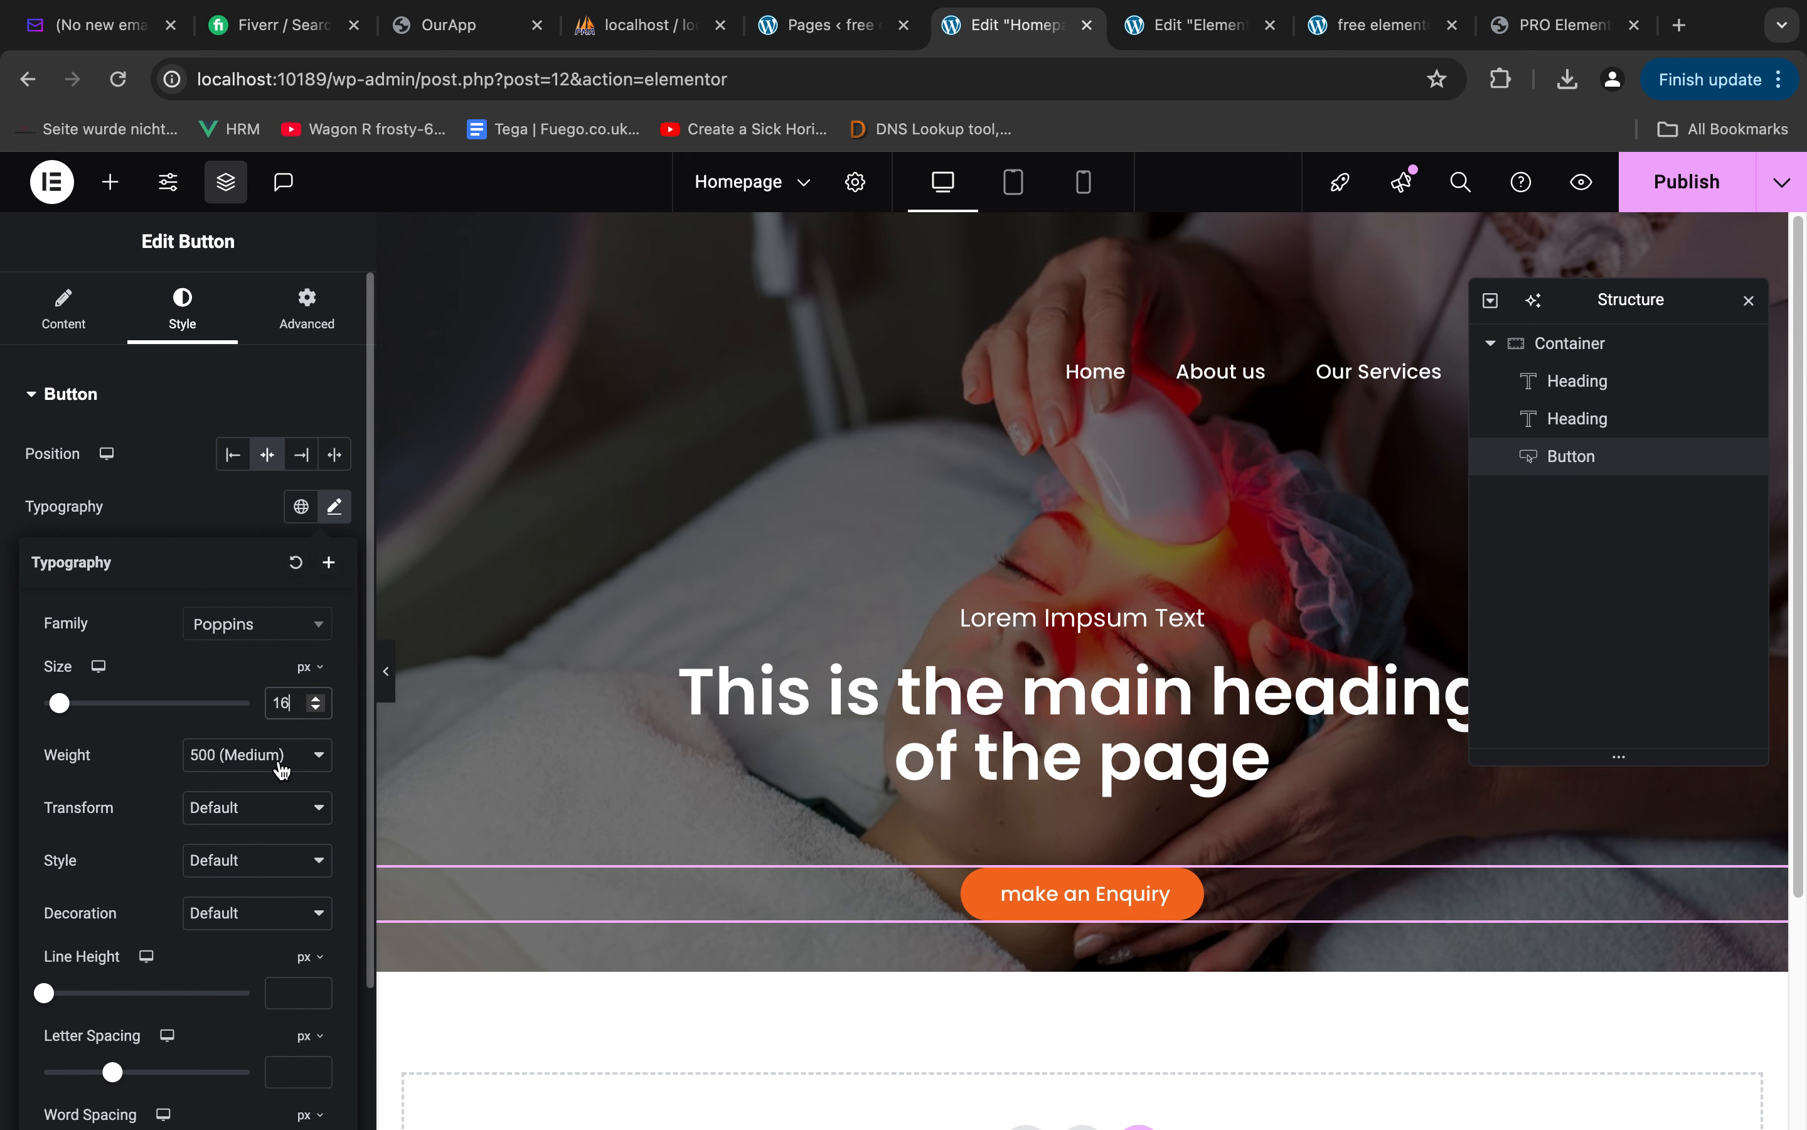
left_click(282, 762)
left_click(249, 782)
Check the button label in the Figma design, then return to Elementor and set the button's text transform to Capitalize
key("ctrl+Right")
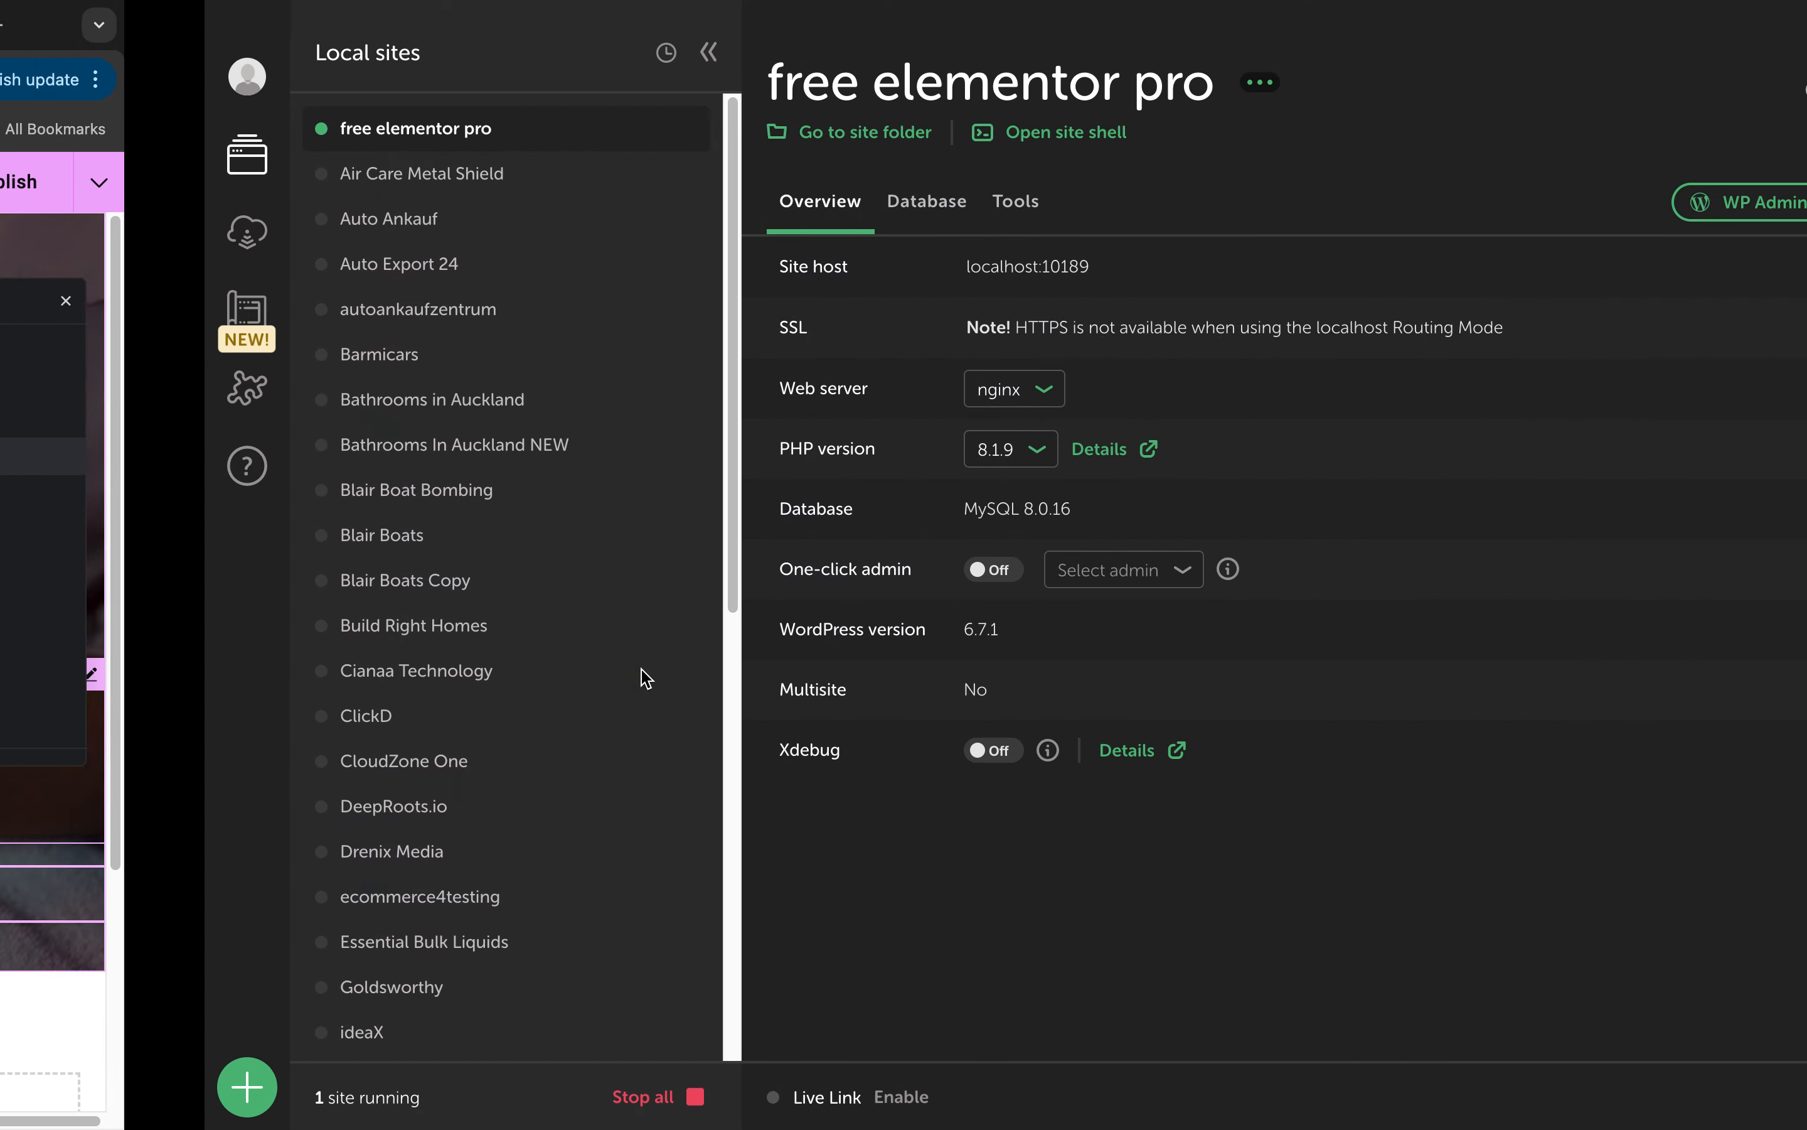
key("ctrl+Left")
key("ctrl+Left")
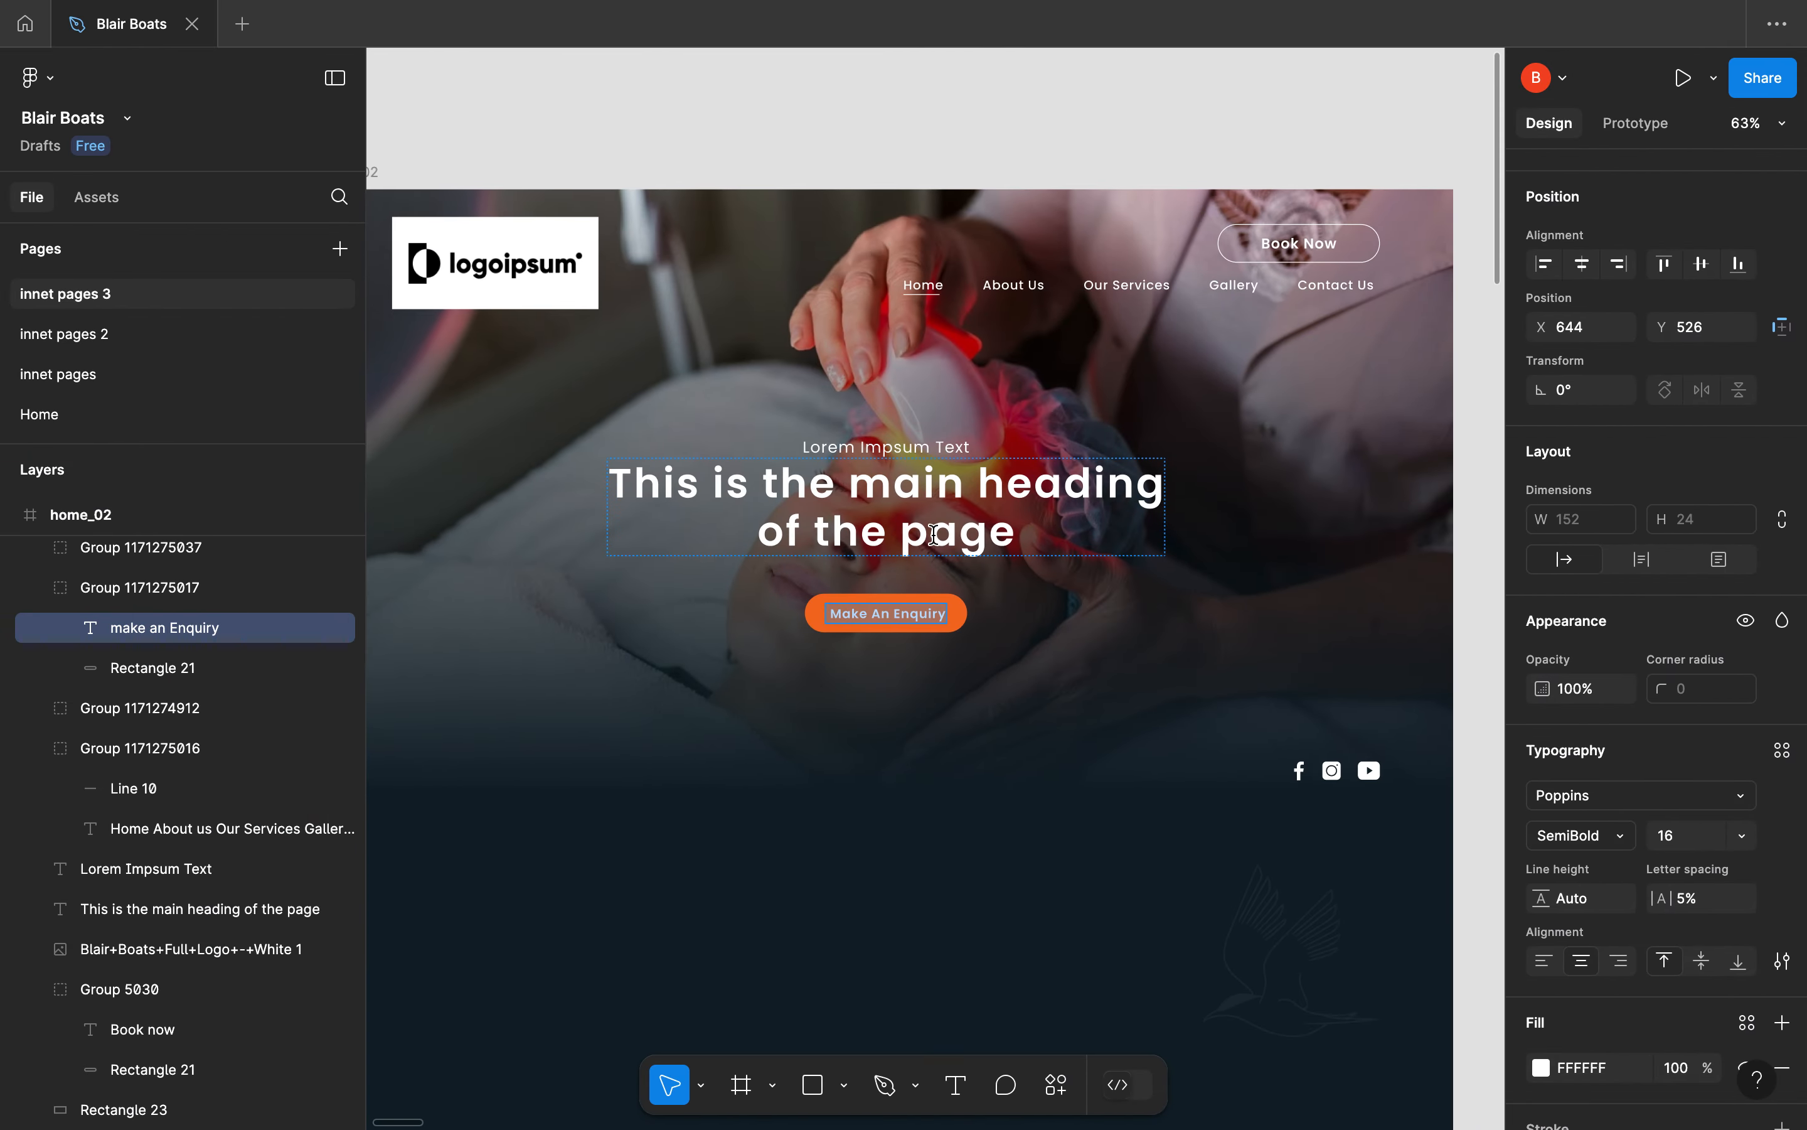
key("ctrl+Left")
key("ctrl+Right")
key("ctrl+Right")
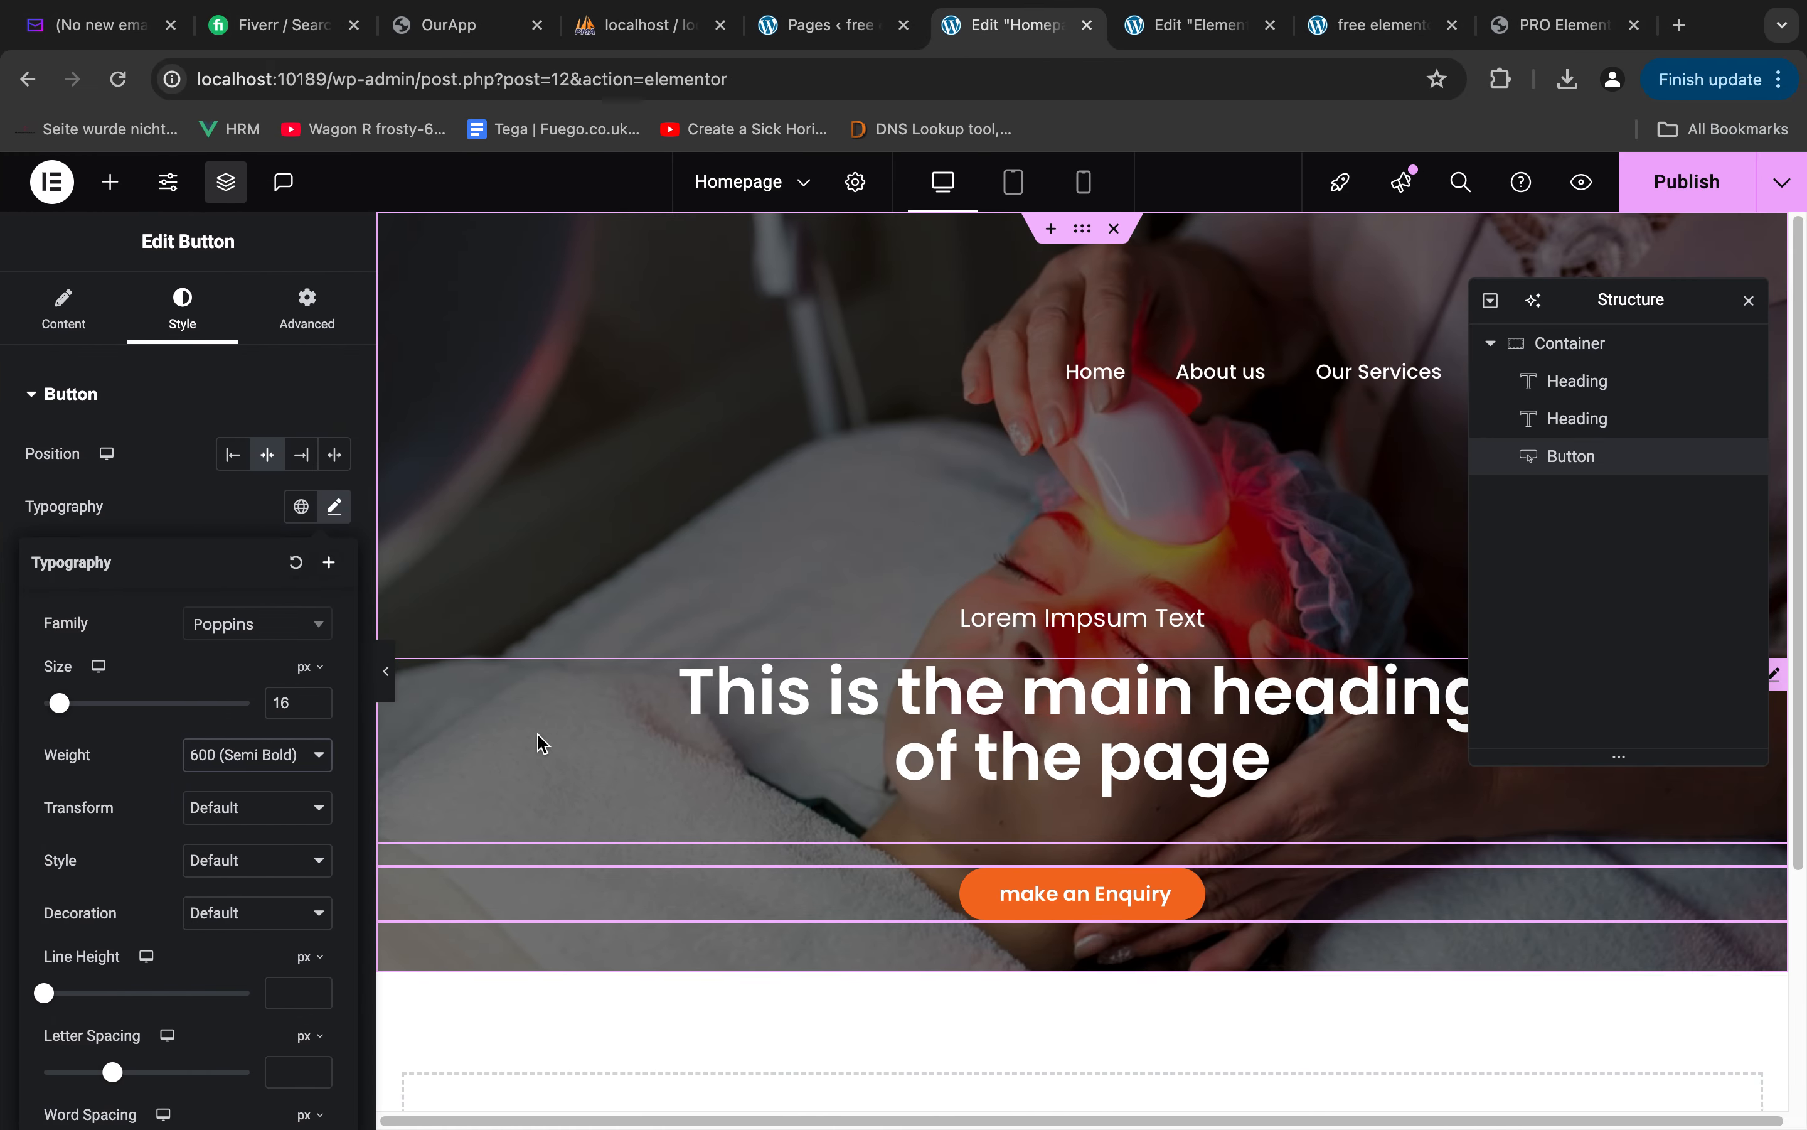
left_click(242, 822)
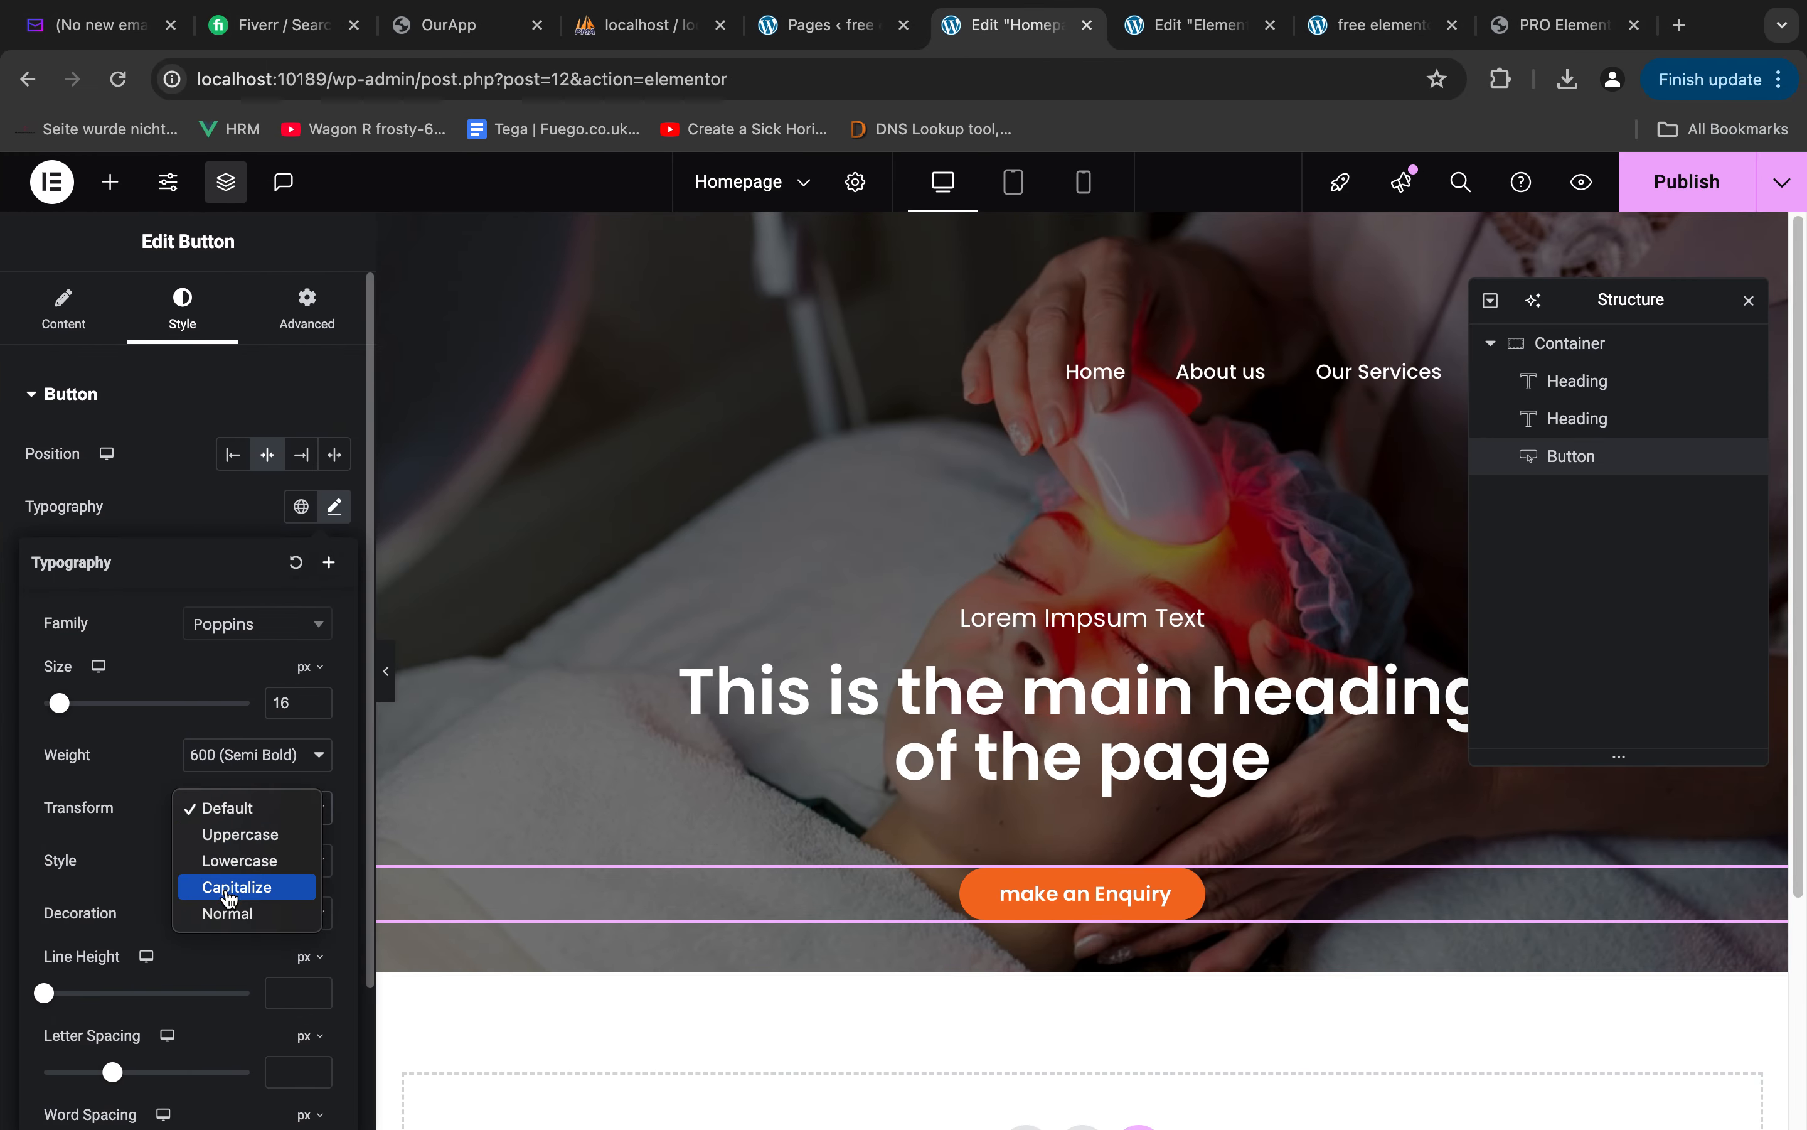
left_click(274, 888)
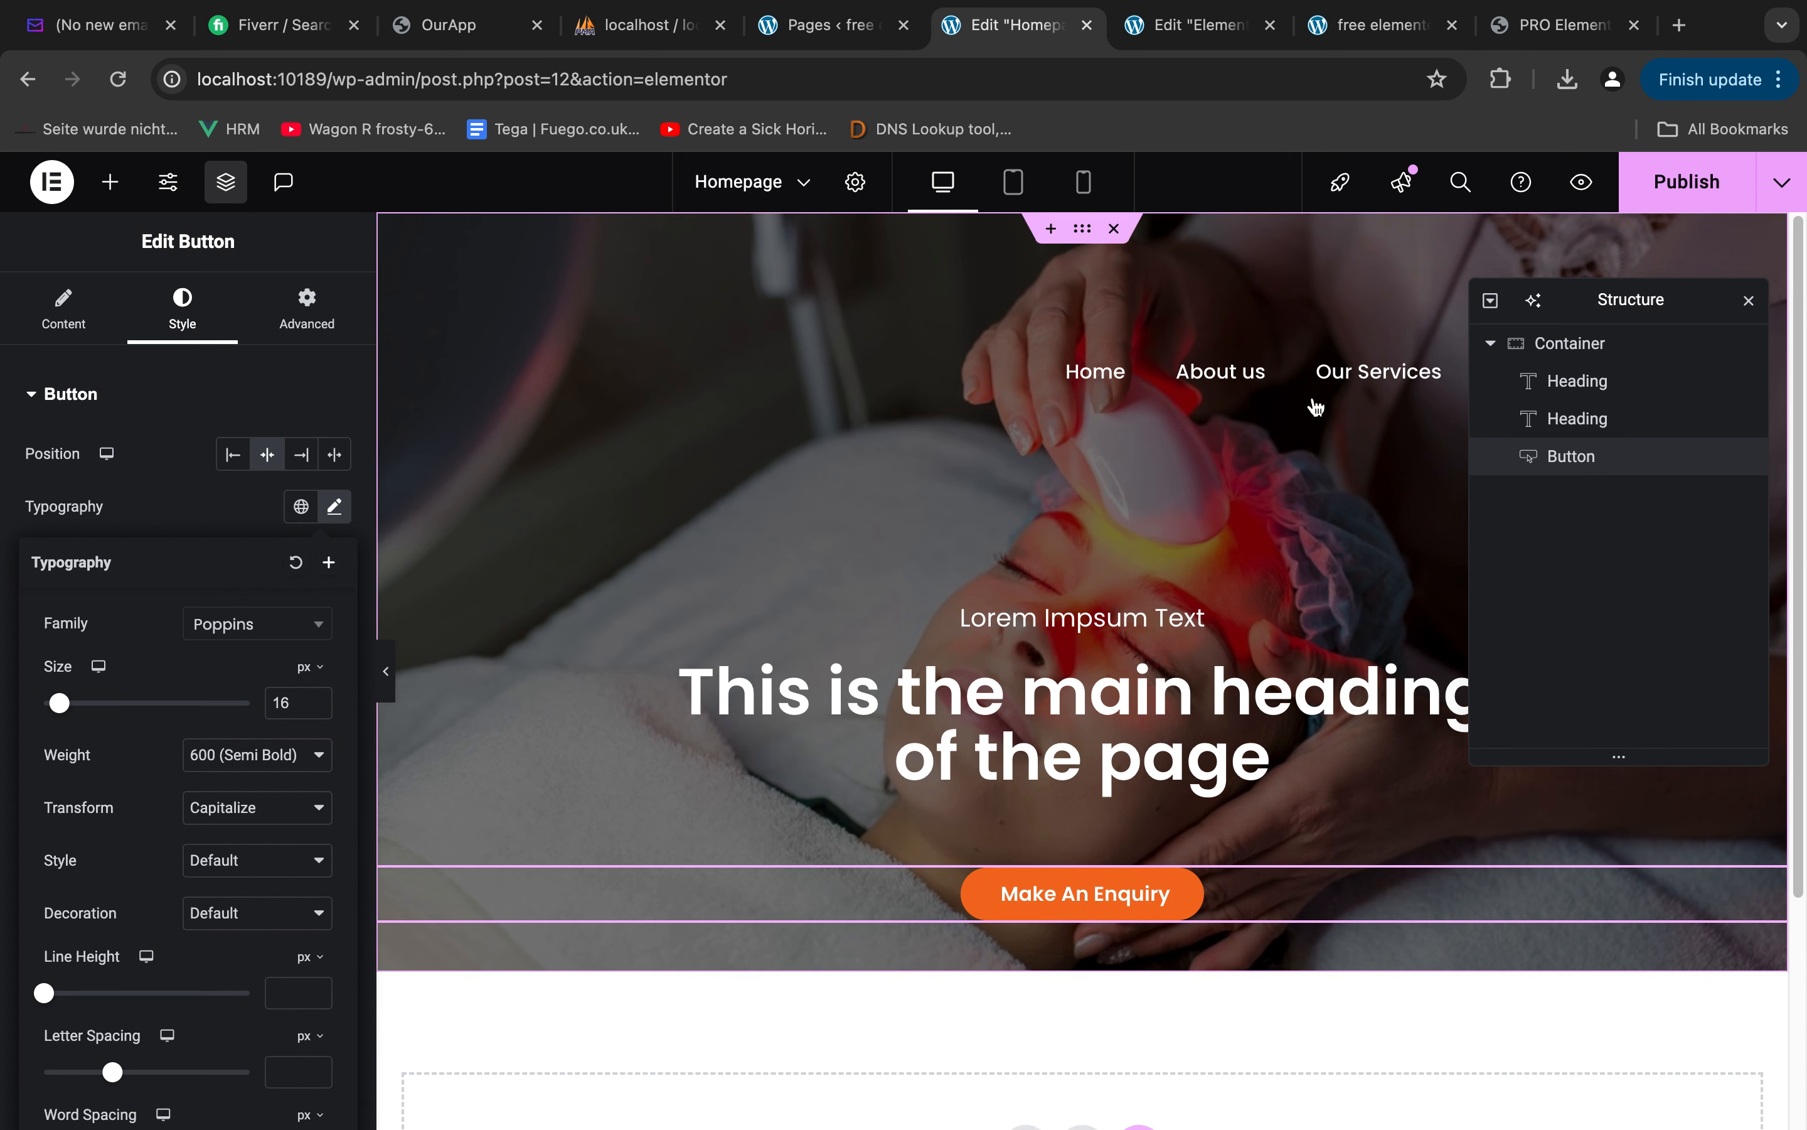
In Figma, select the Make An Enquiry button group and inspect its spacing within the hero
key("ctrl+Left")
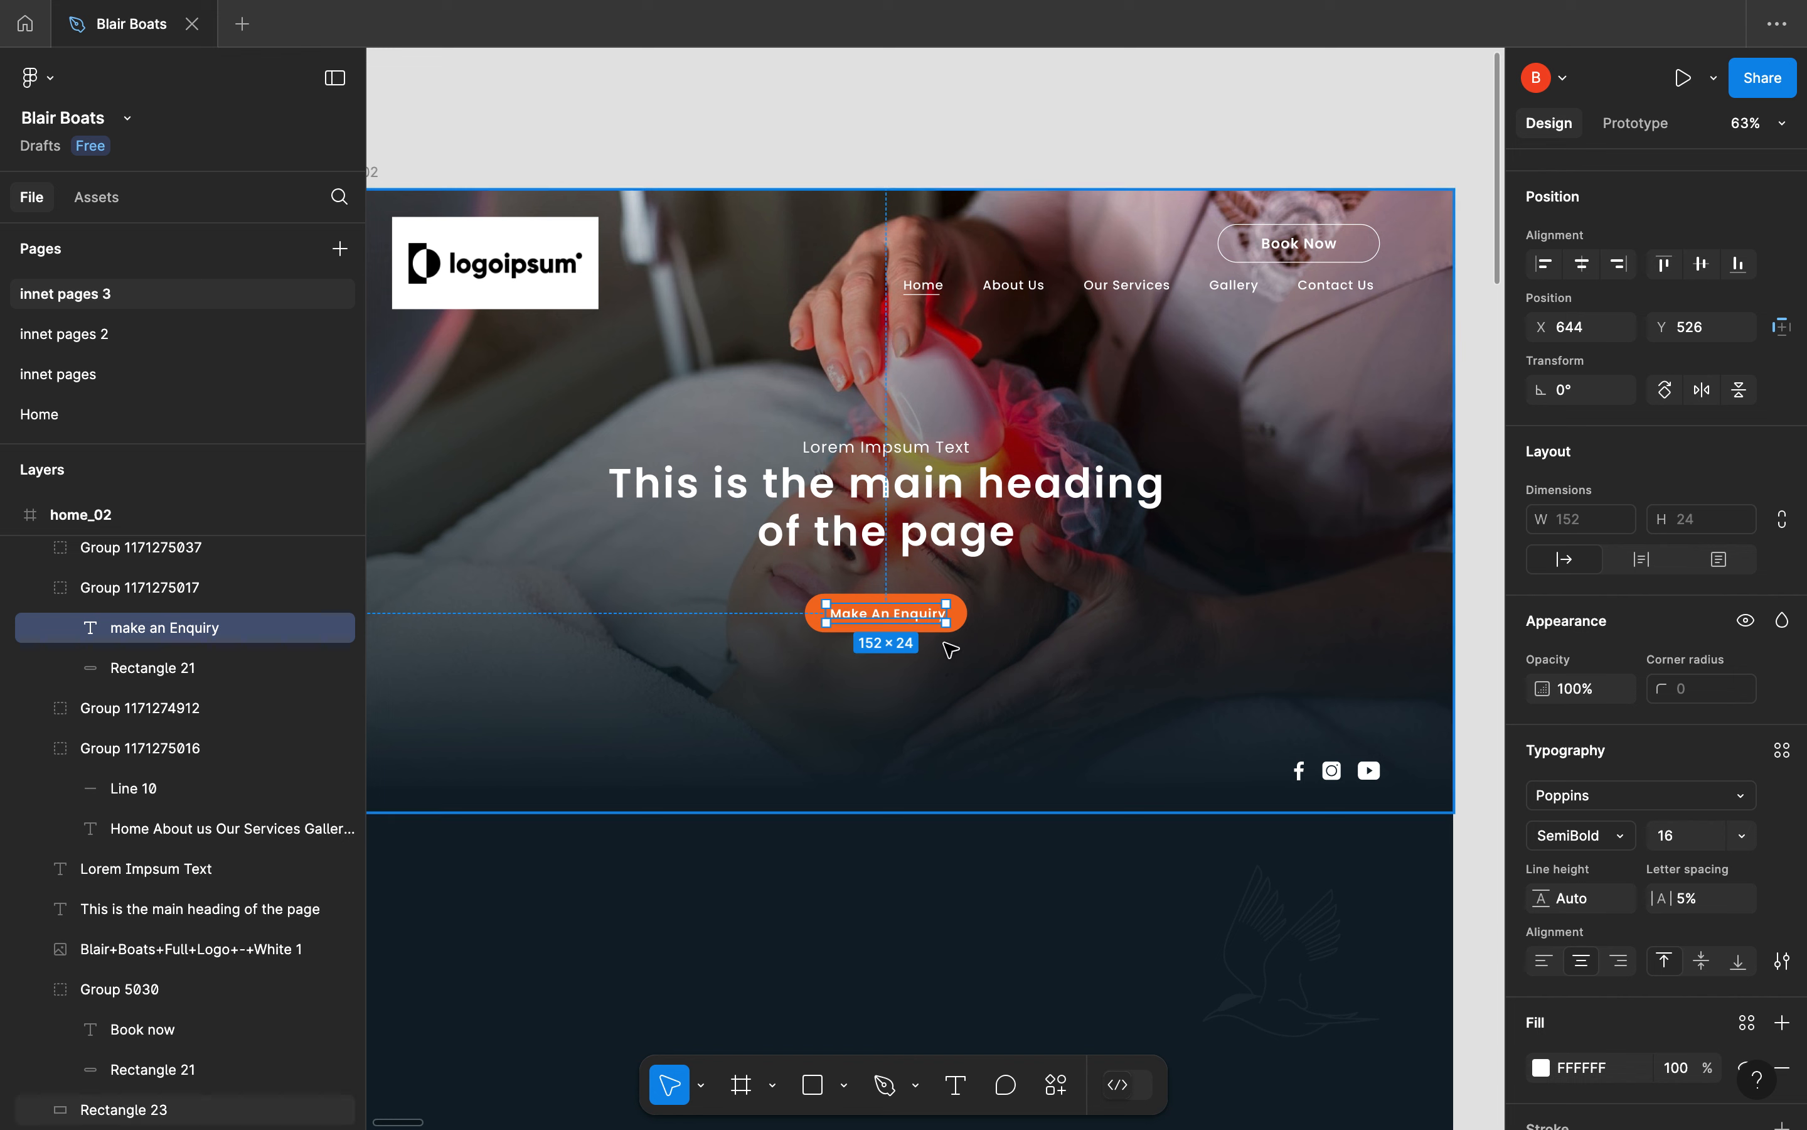
left_click(974, 625)
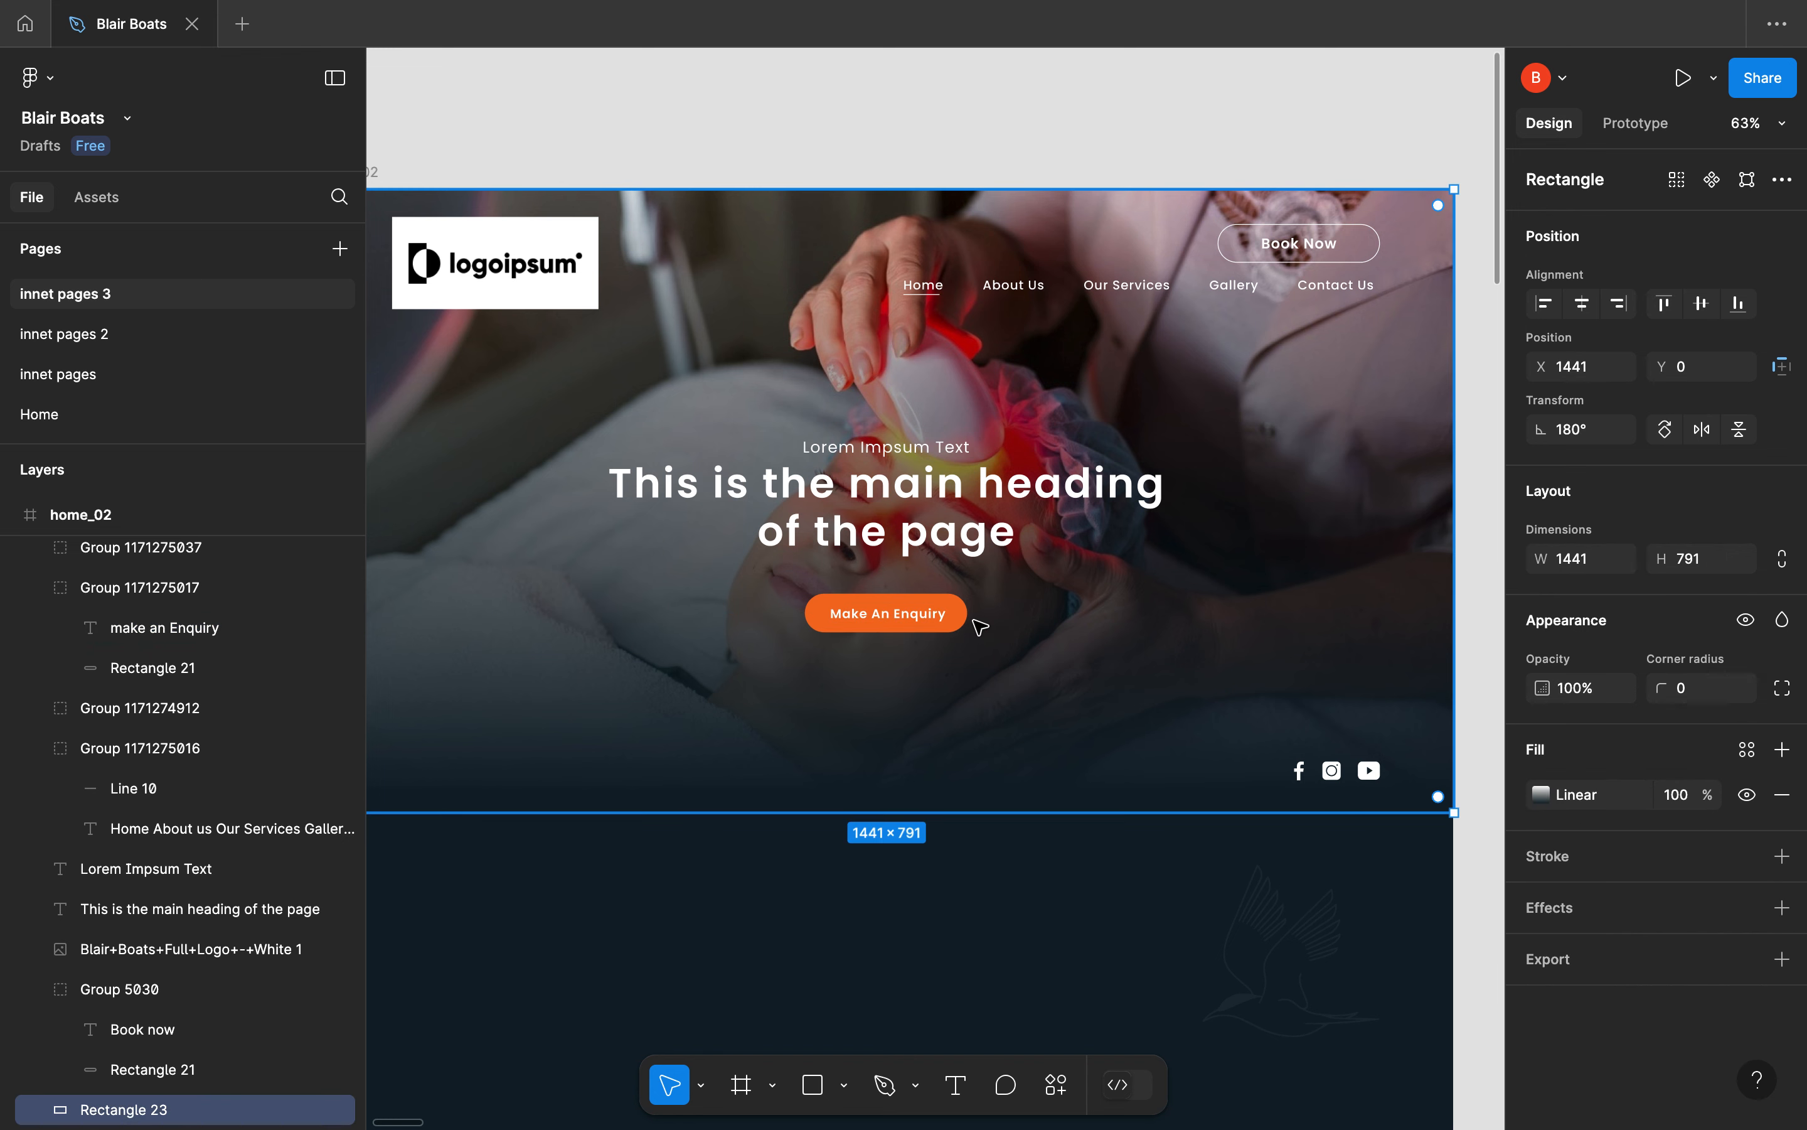
left_click(966, 622)
key("alt")
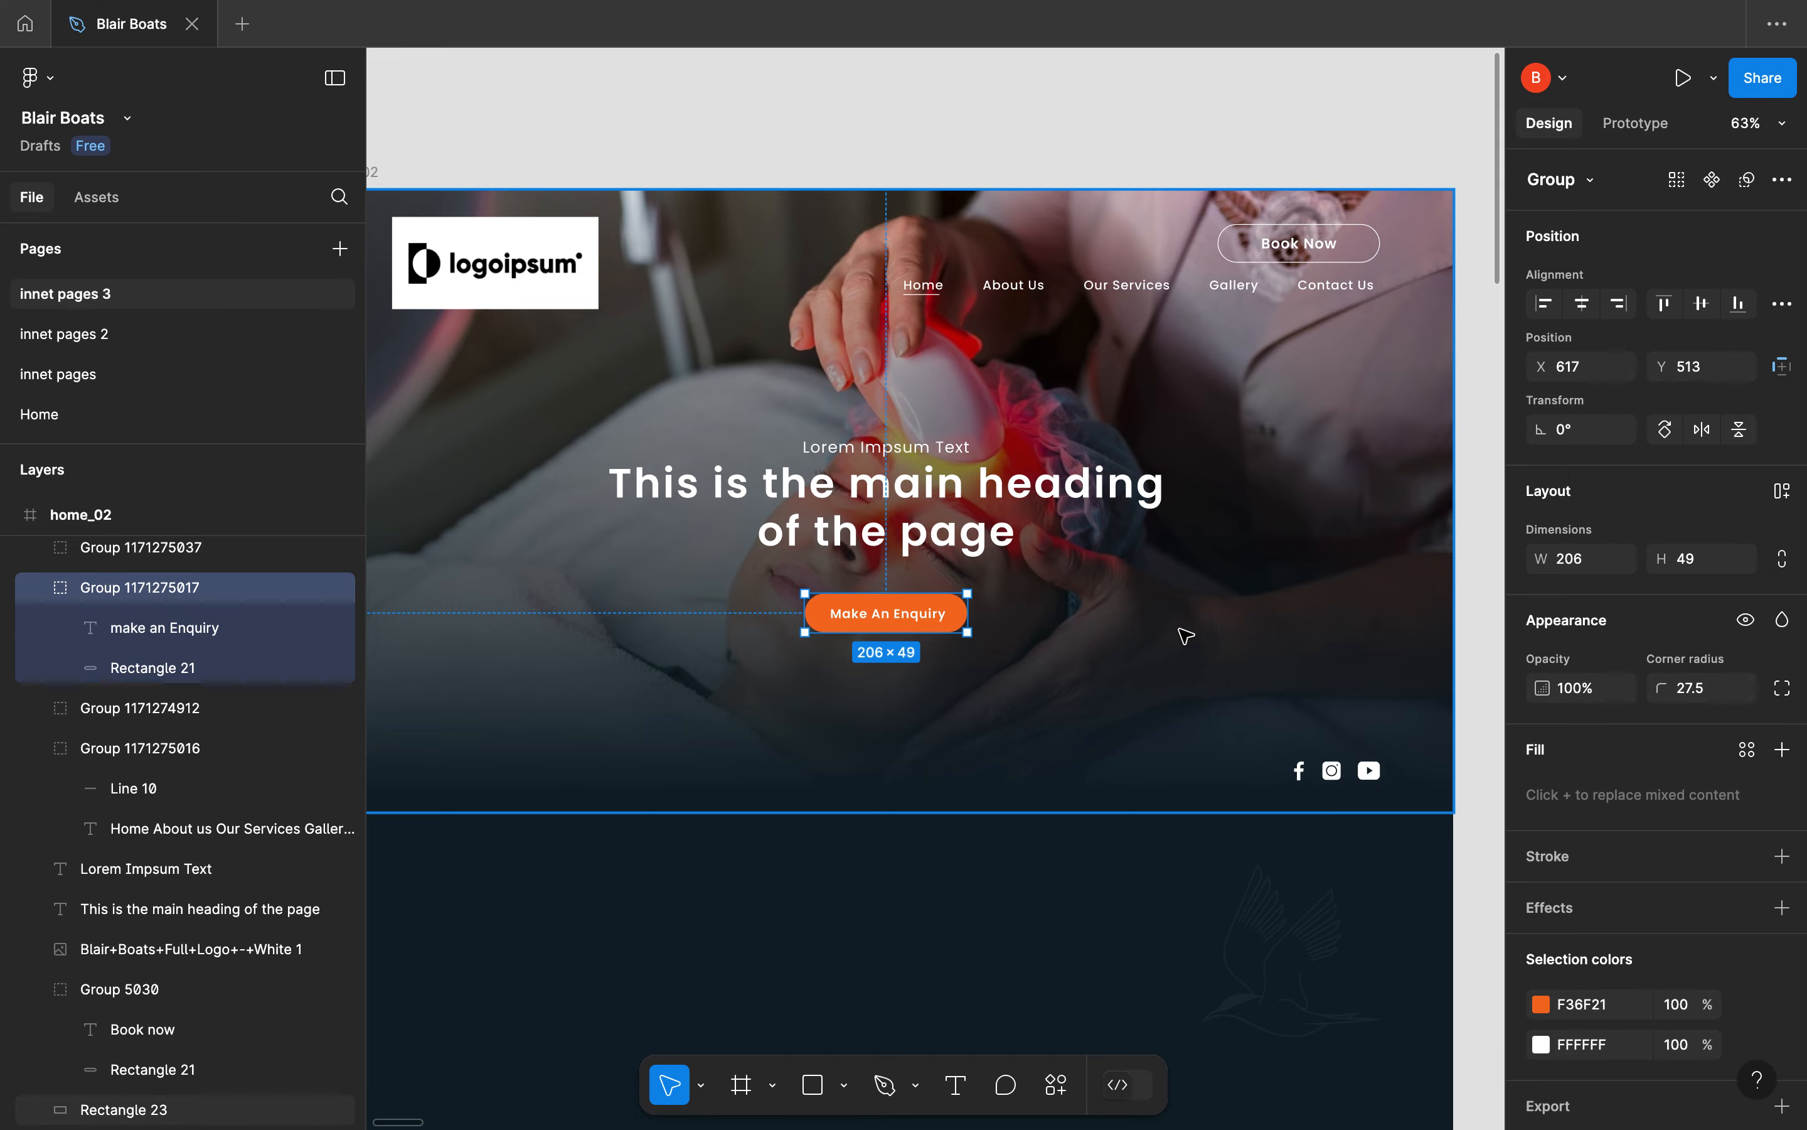
Return to Elementor and set the enquiry button's bottom margin to 140 px
key("ctrl+Right")
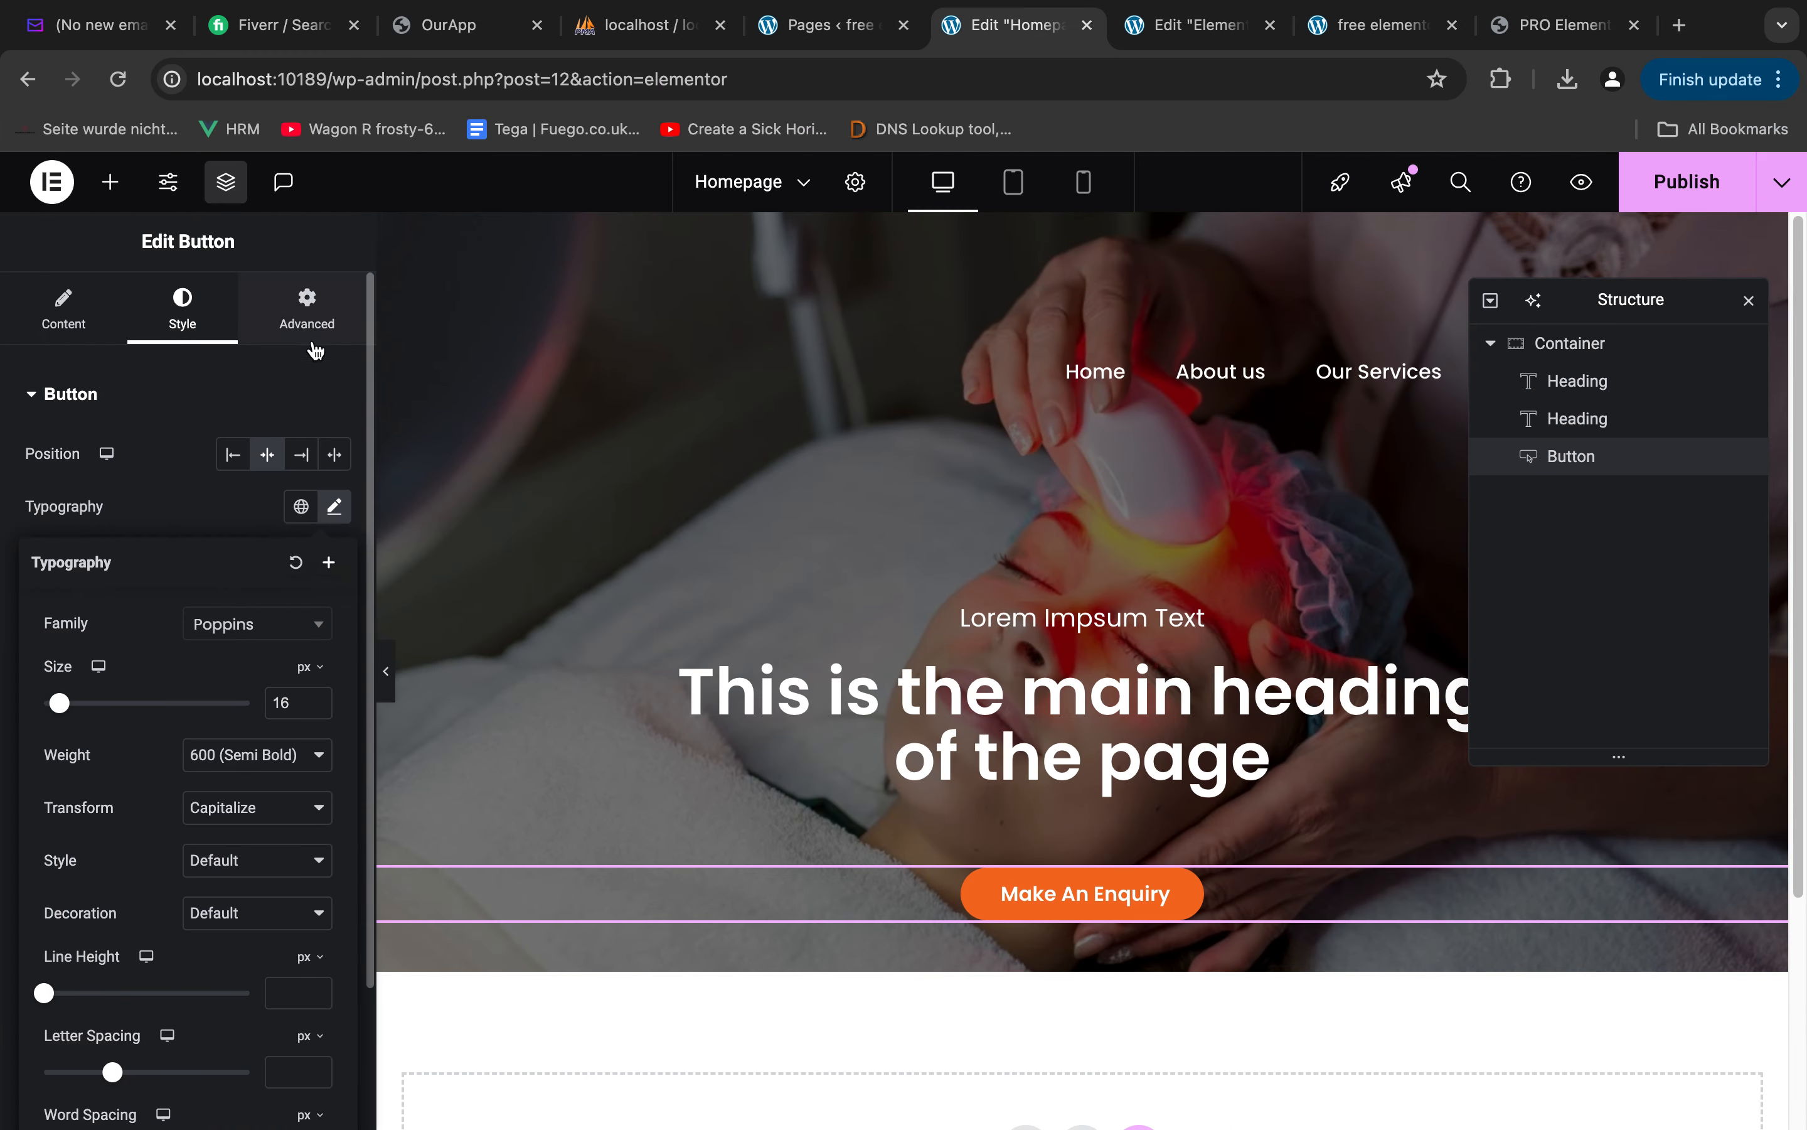
left_click(307, 336)
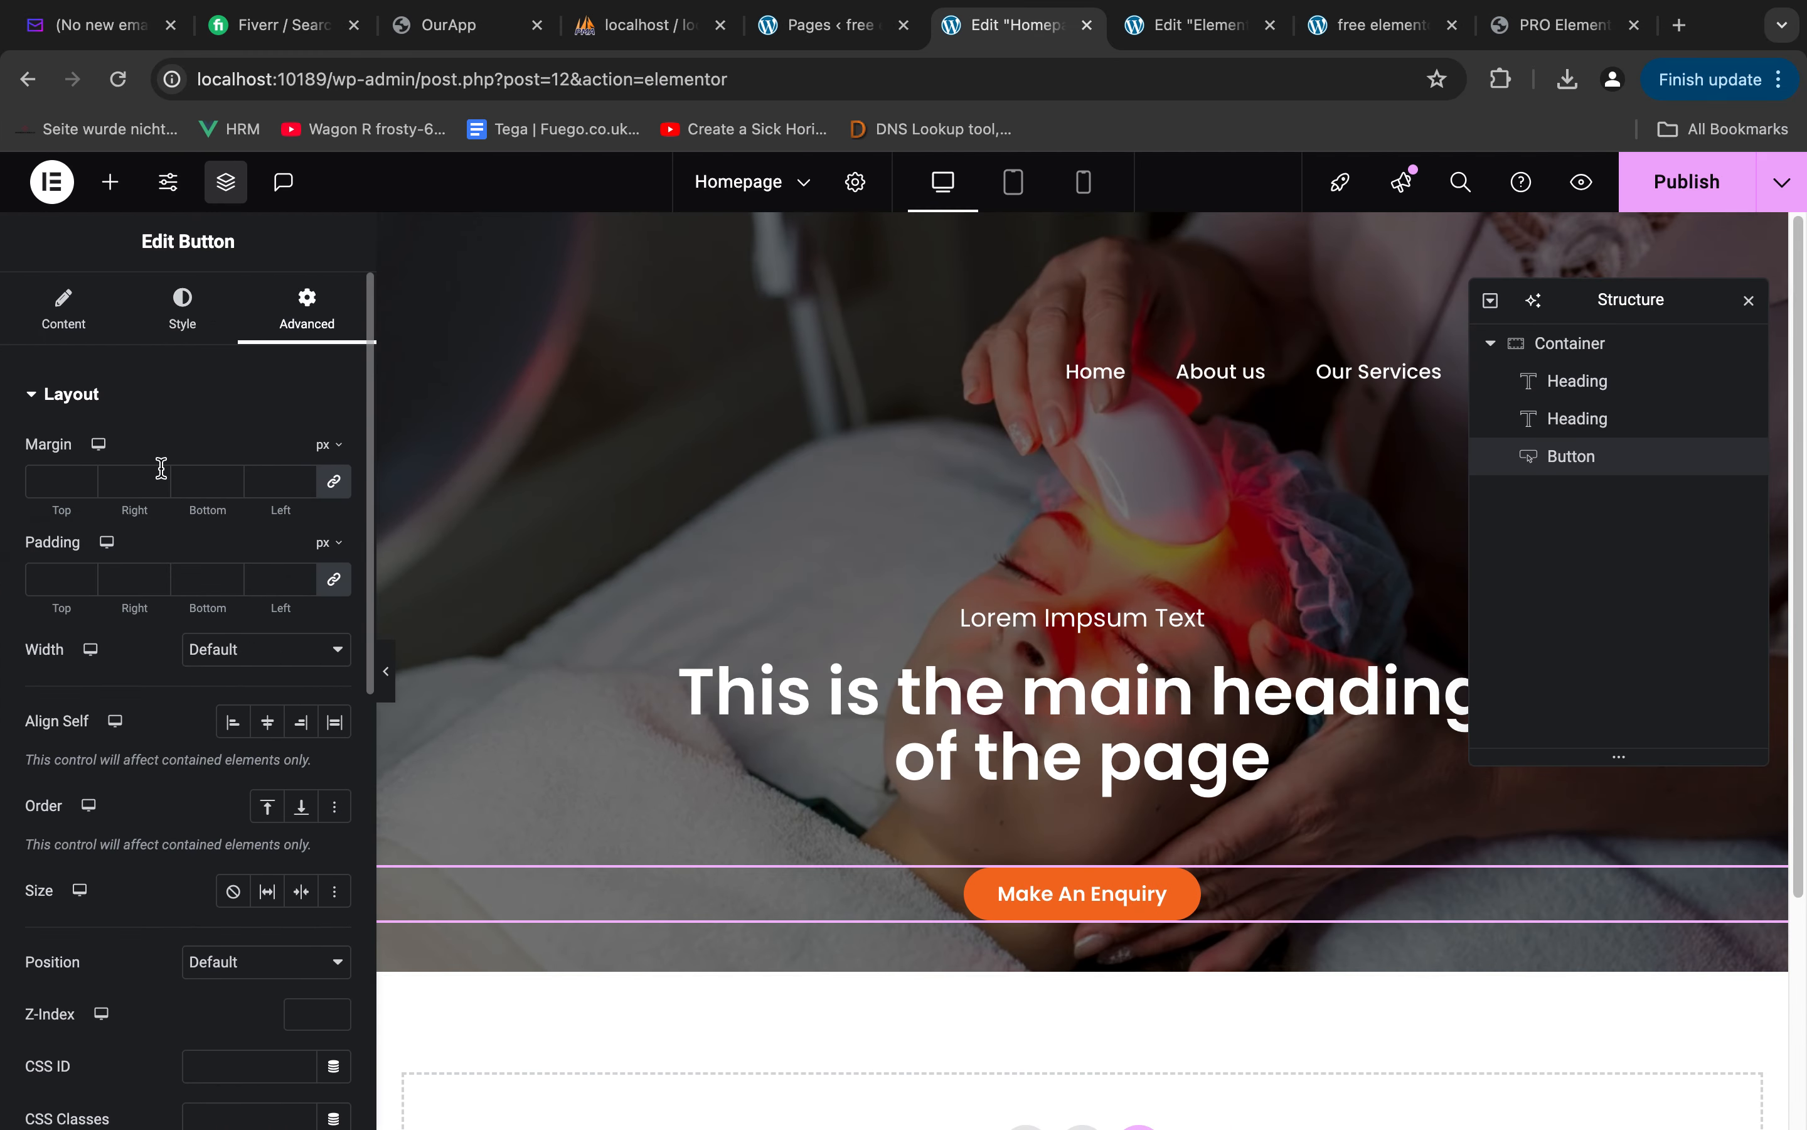
left_click(196, 480)
type("1")
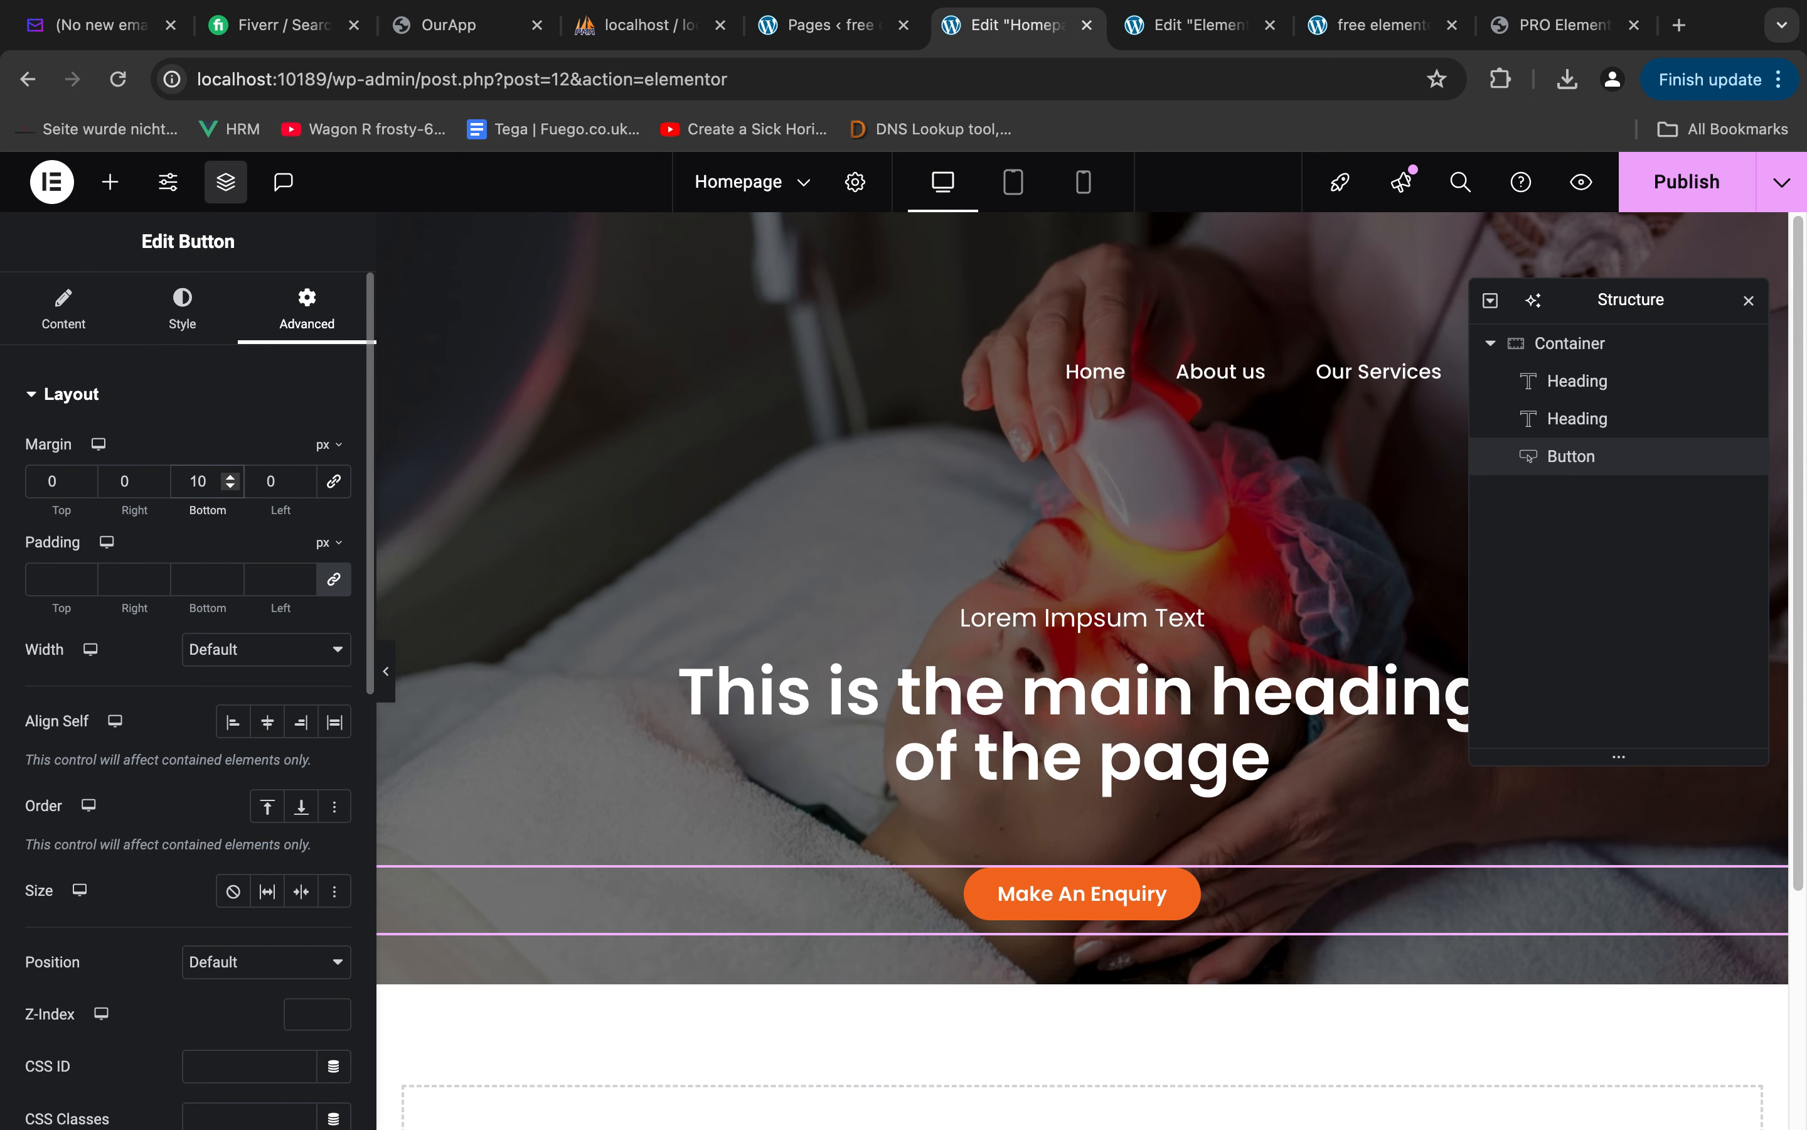
type("6")
key("BackSpace")
type("4")
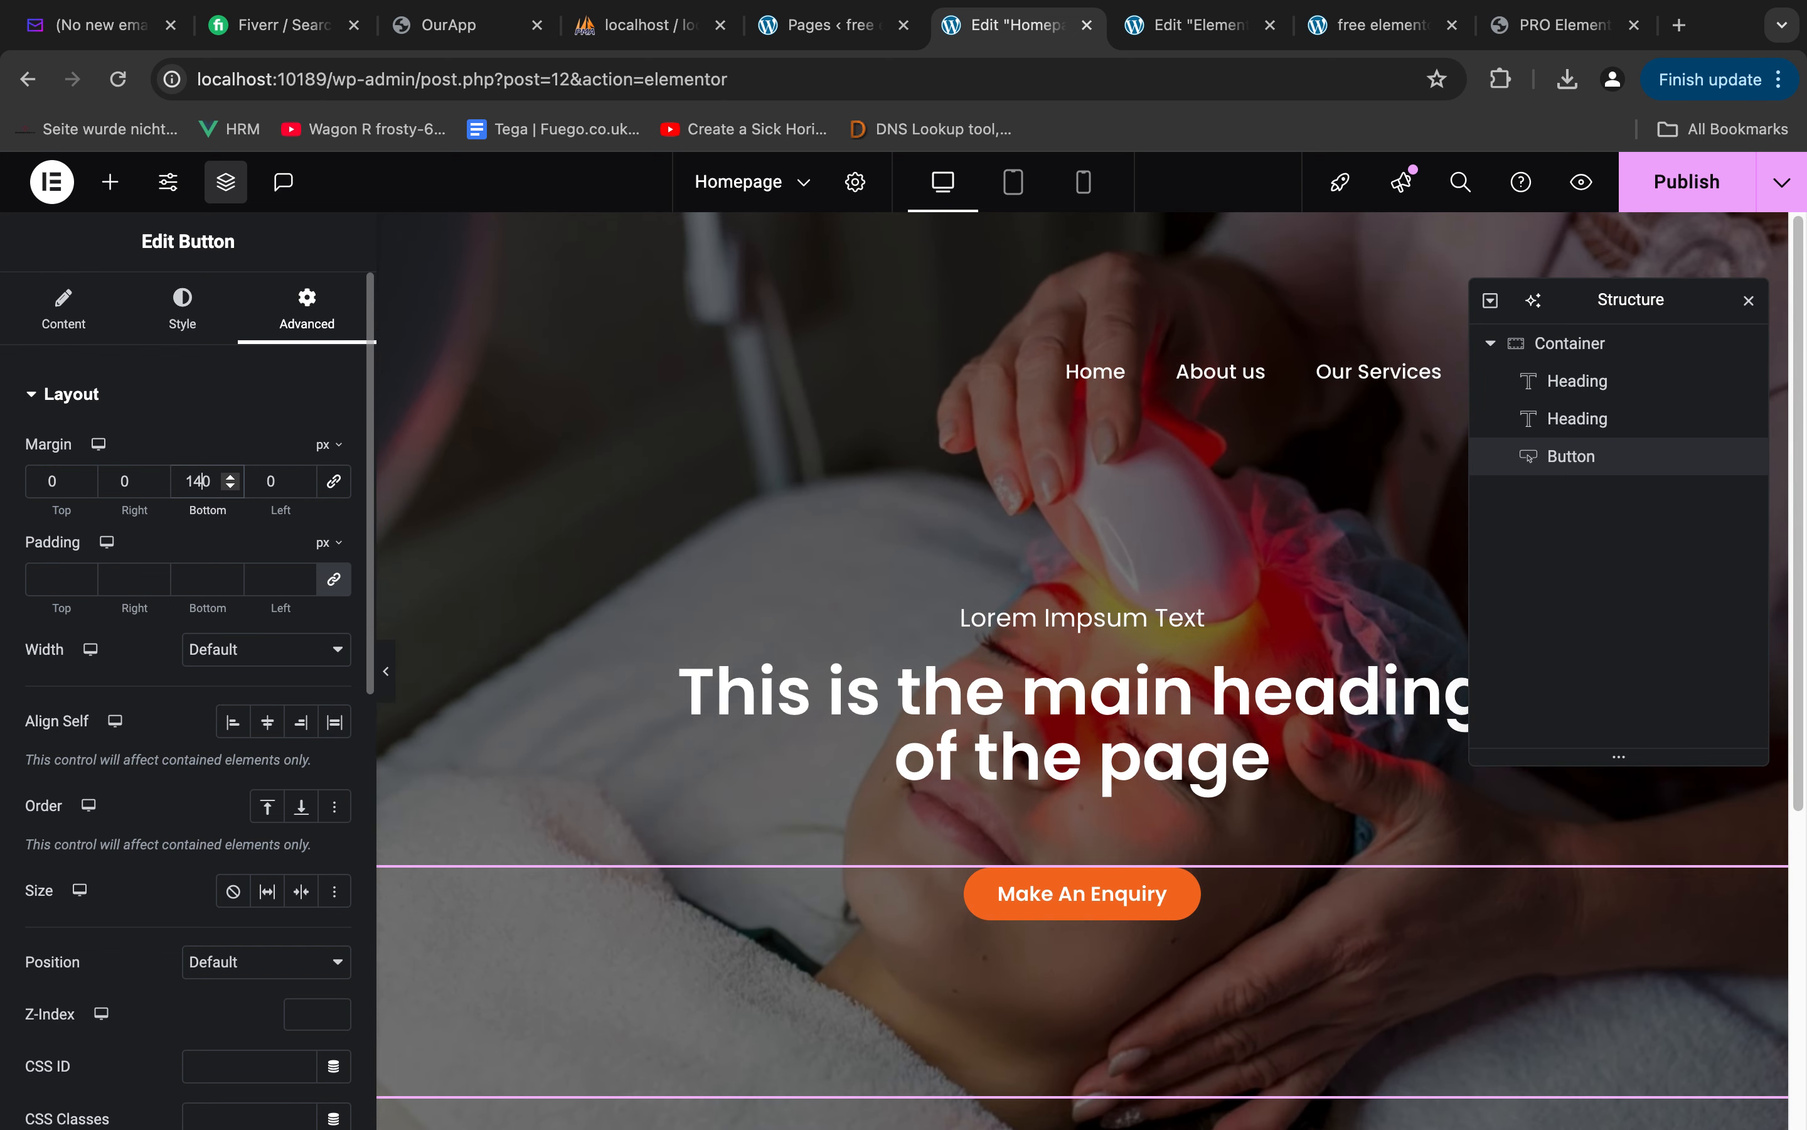
Find the Social Icons widget and add it below the enquiry button in the hero container
scroll(1283, 803, "down", 1)
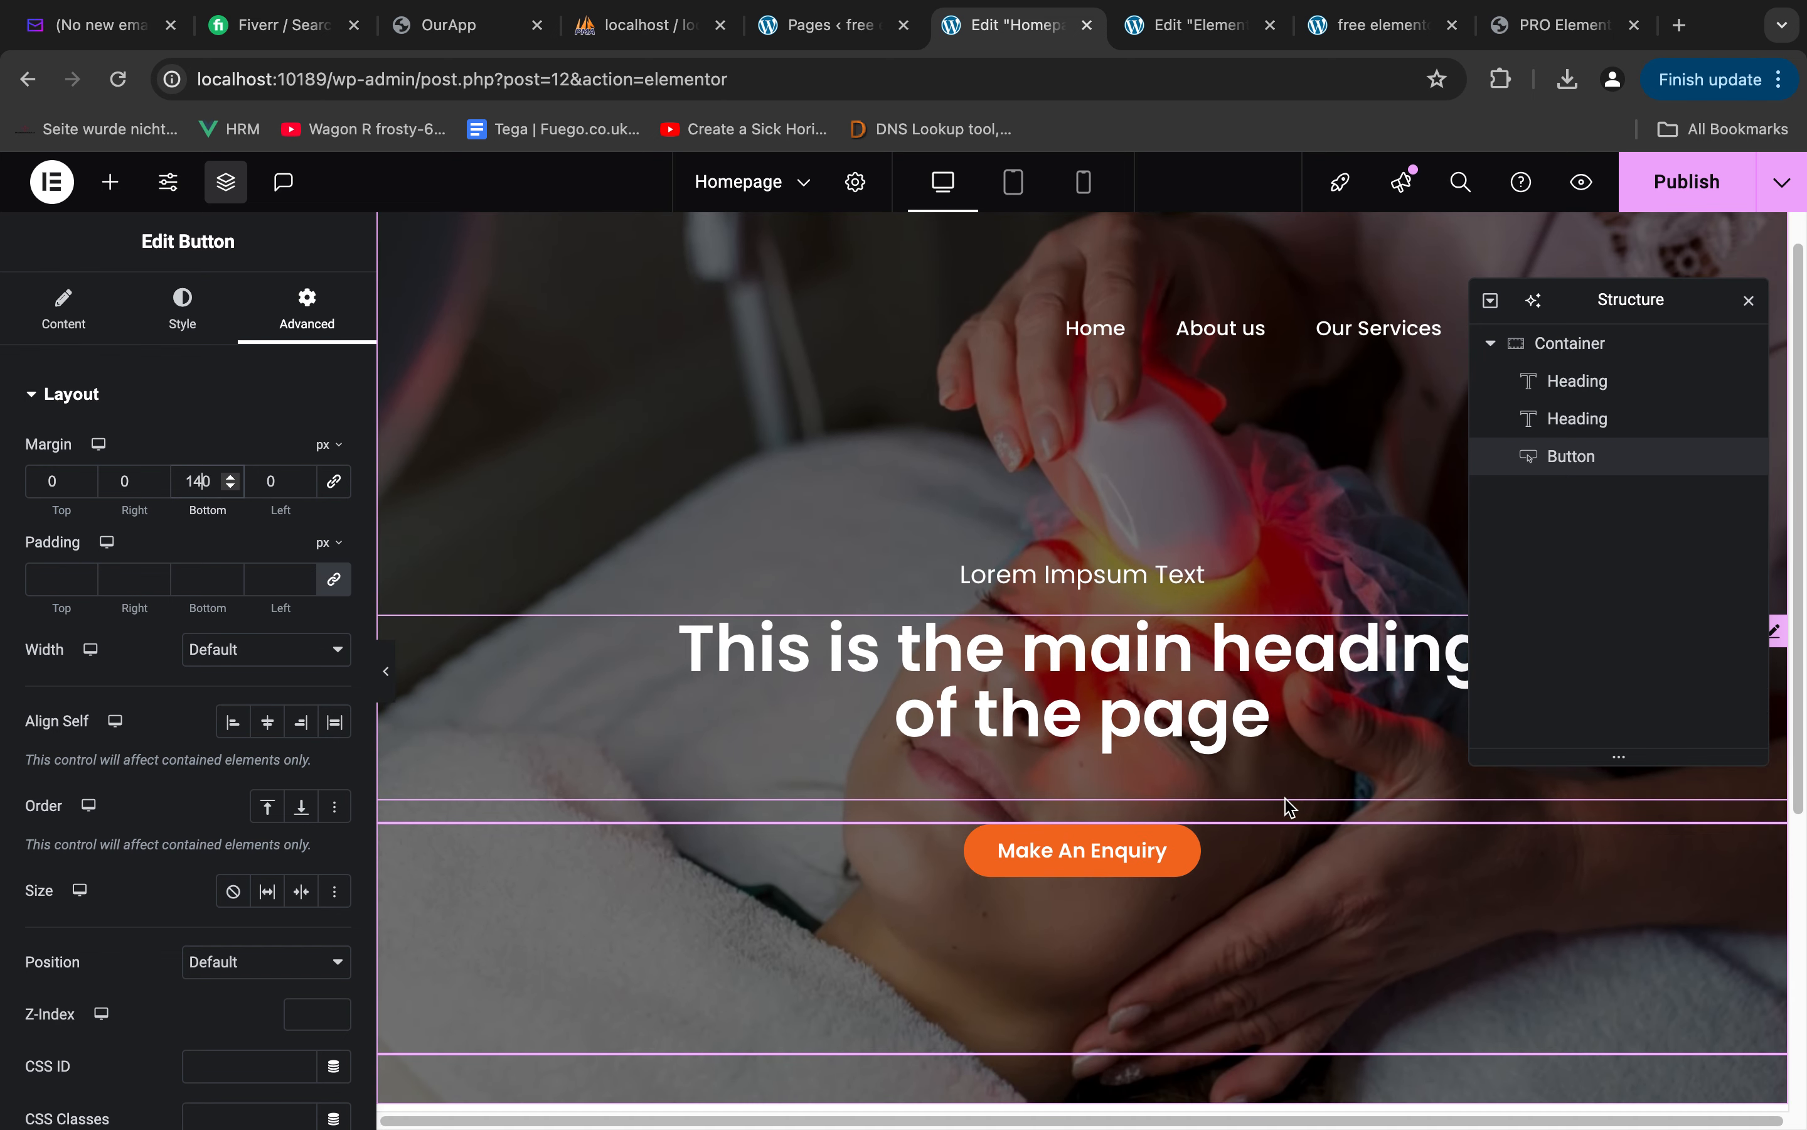
left_click(109, 181)
left_click(102, 338)
type("soci")
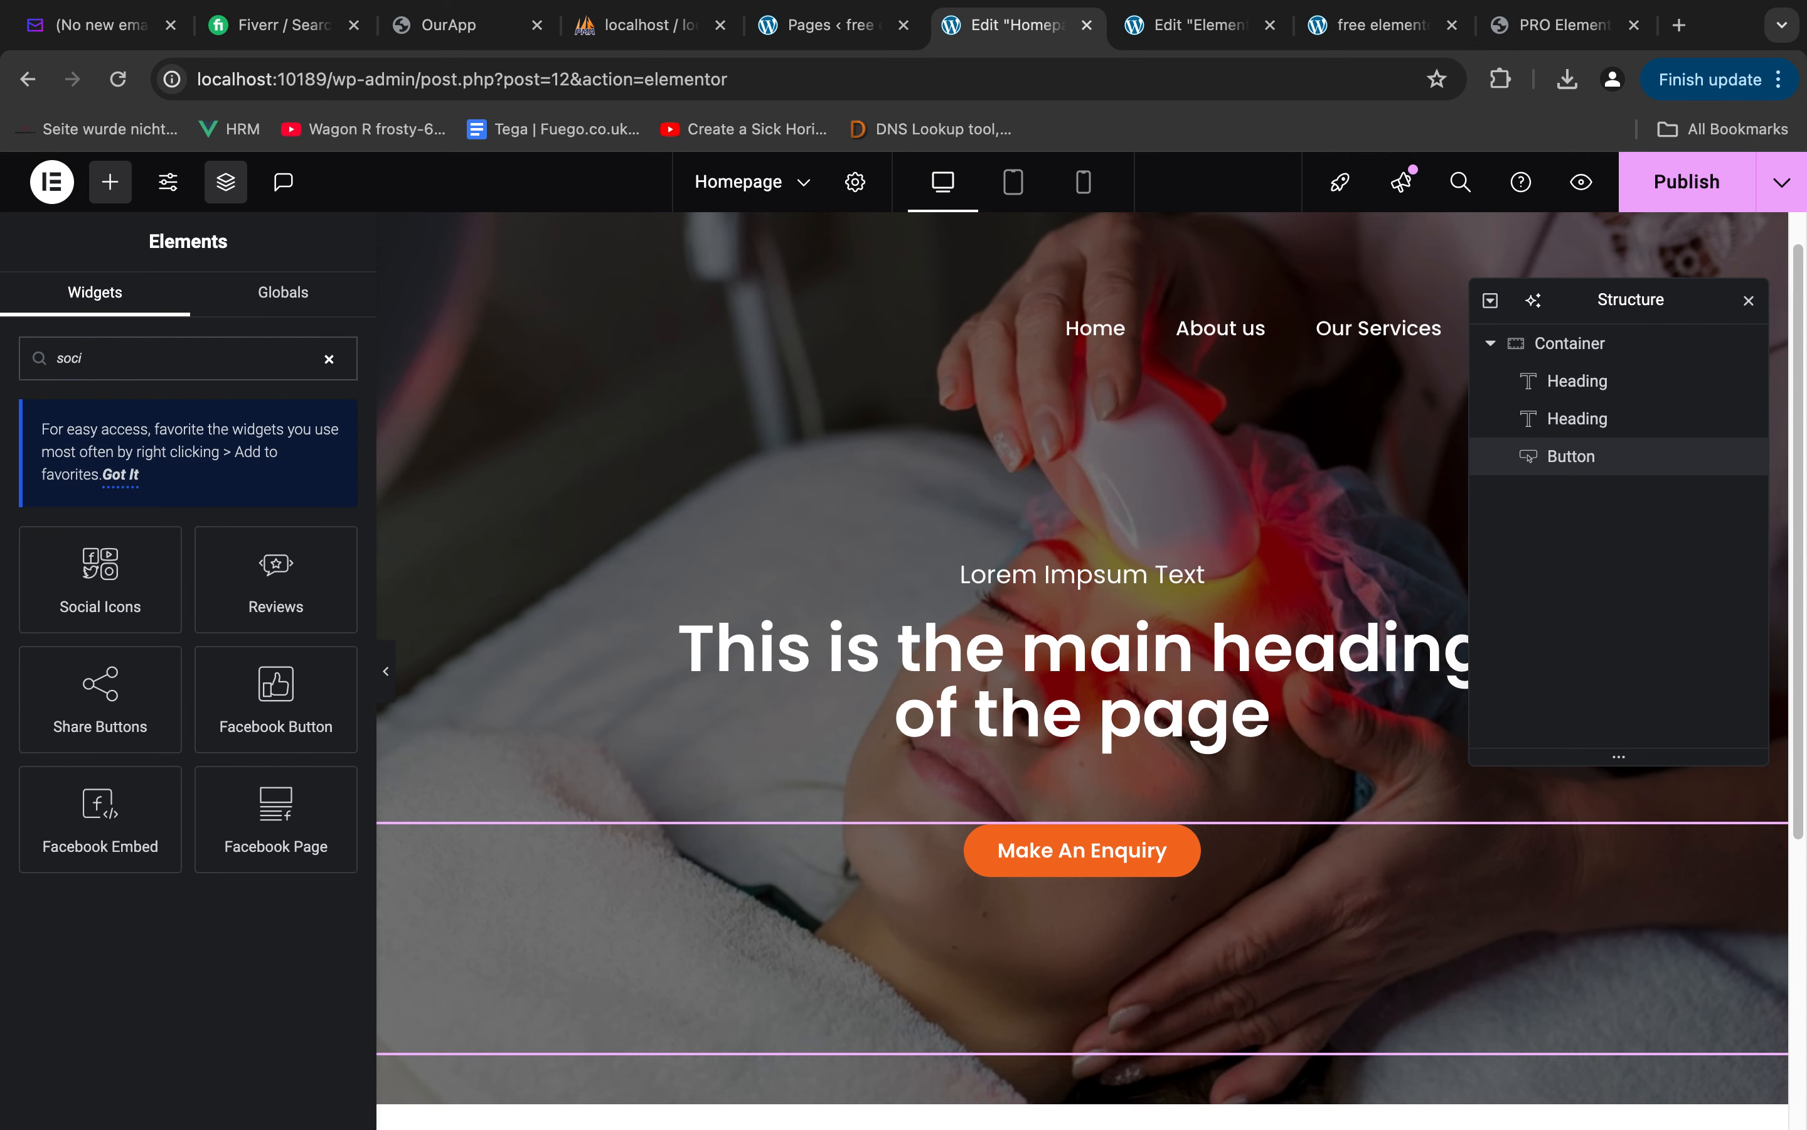
left_click_drag(89, 546, 1146, 993)
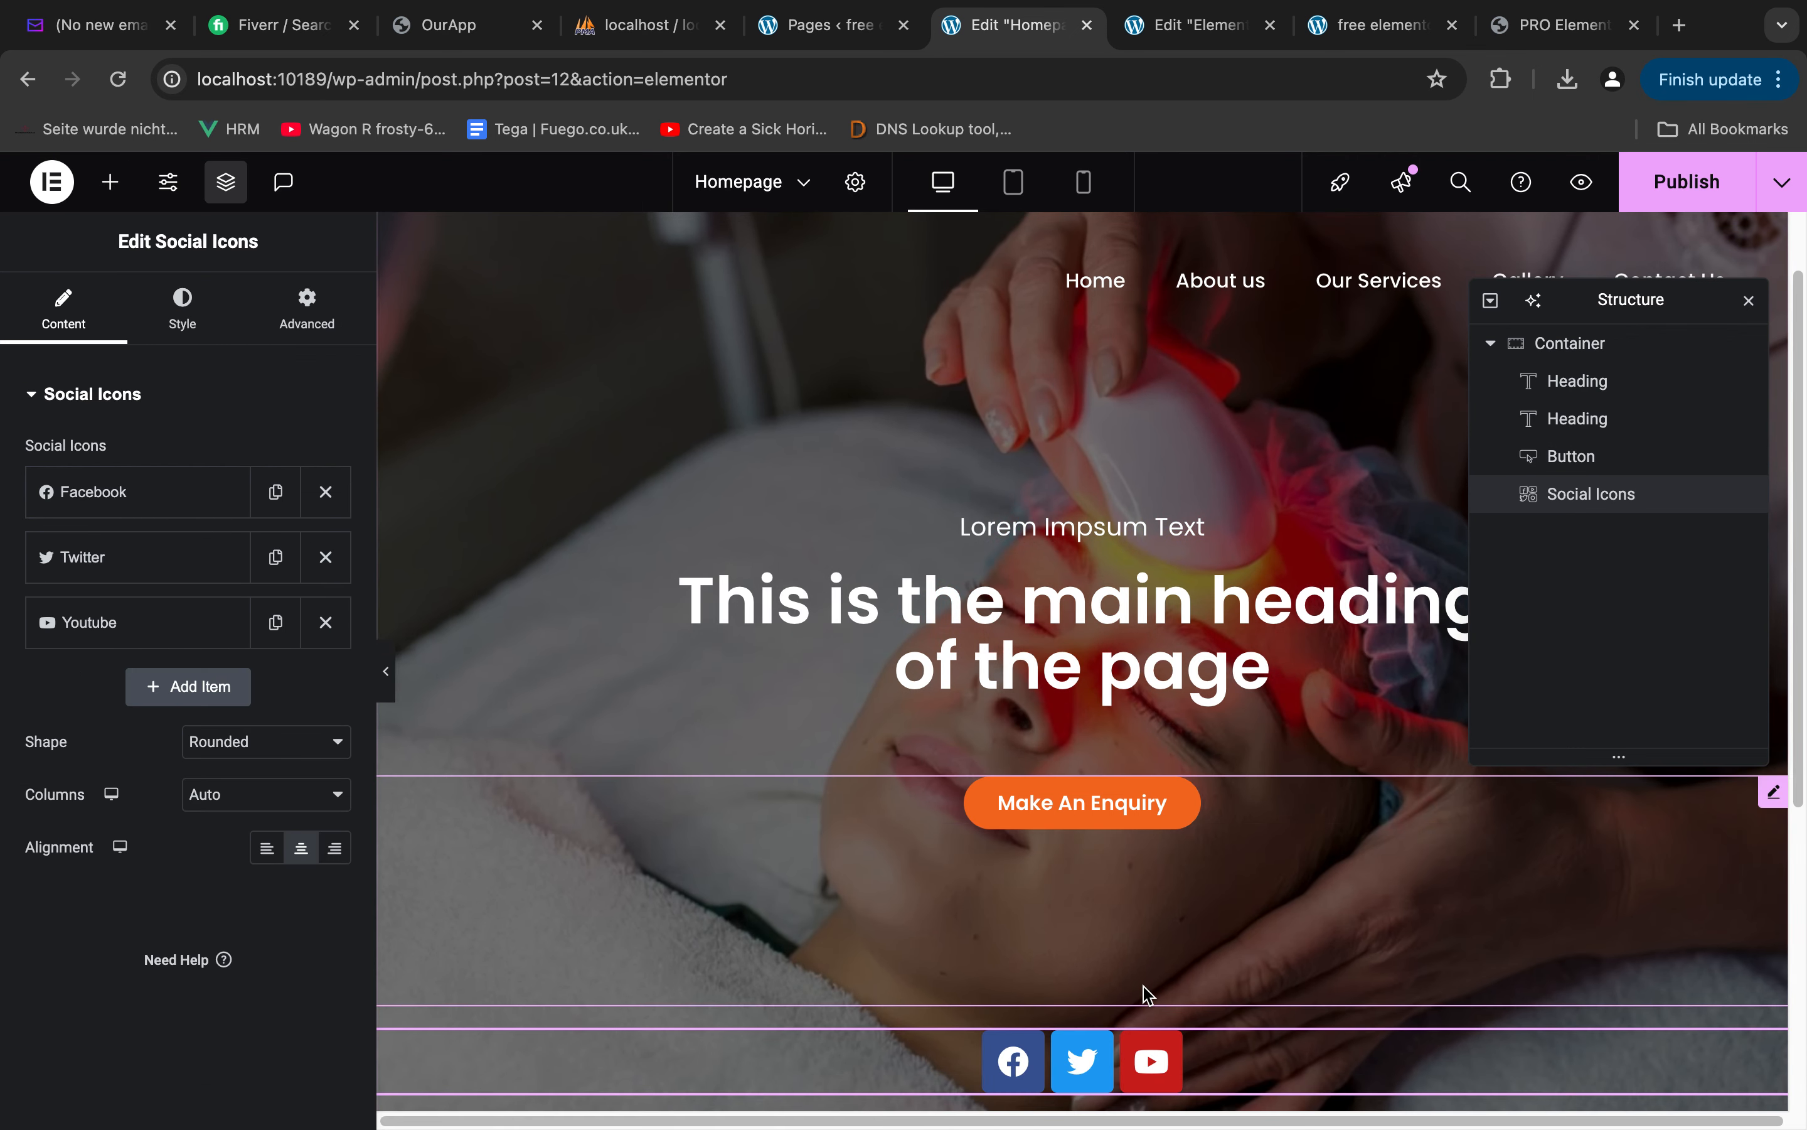
Align the social icons to the right of the hero
left_click(180, 318)
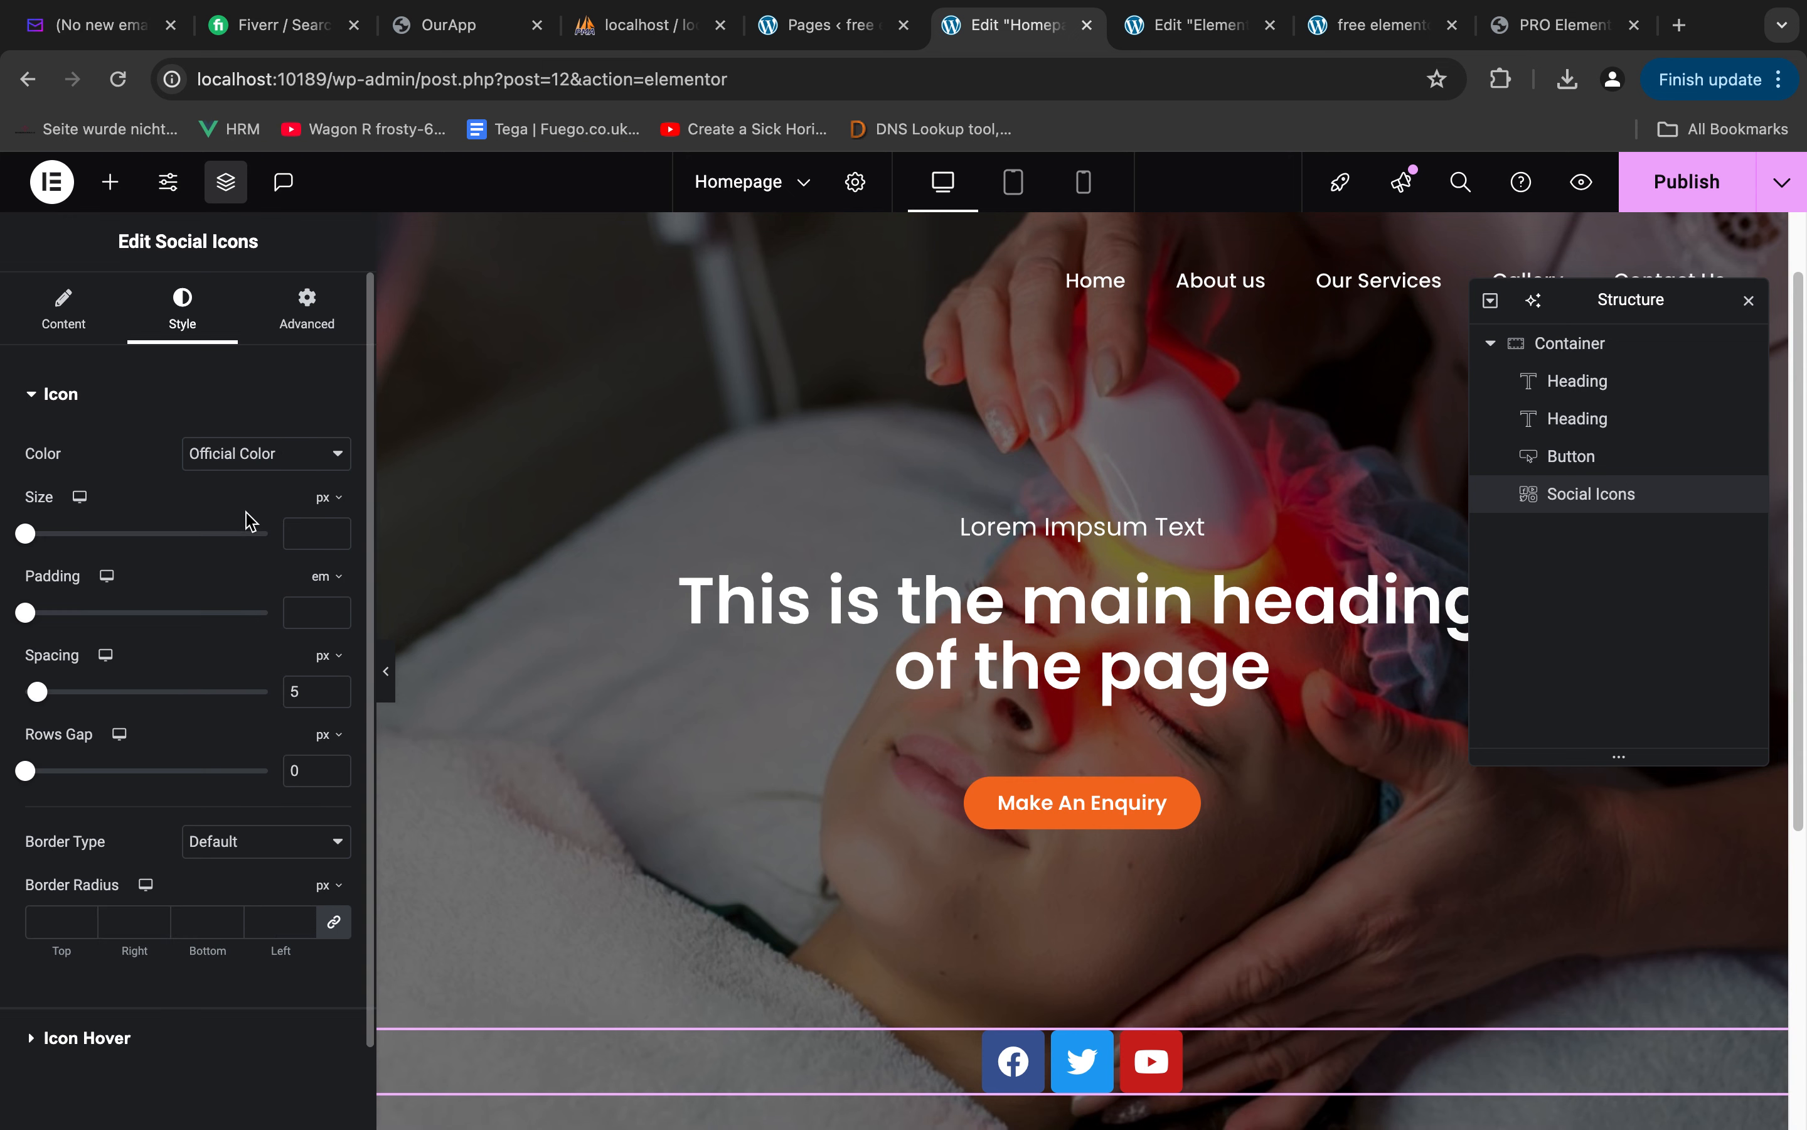
left_click(64, 314)
left_click(335, 848)
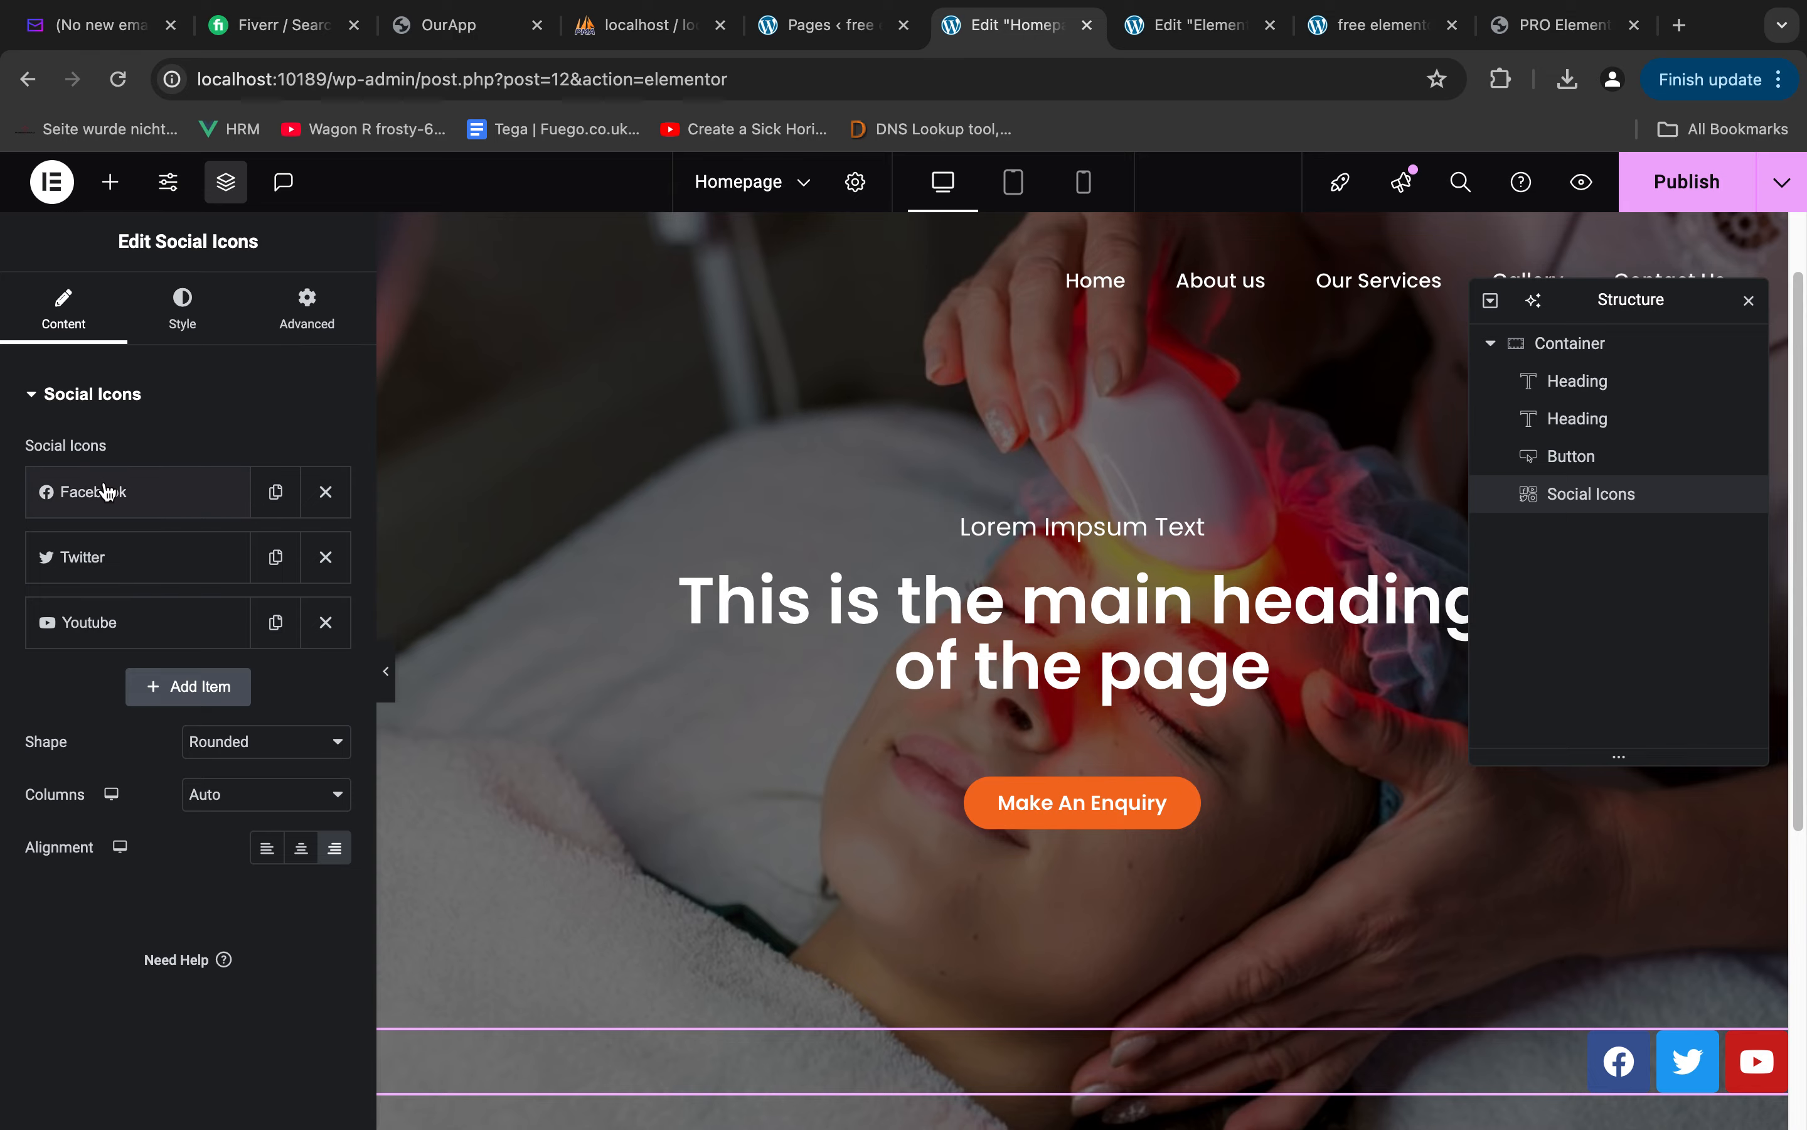
Check the Figma design, then switch the social icons to custom colors with a fully transparent primary color (#CFB8B800)
key("ctrl+Left")
key("ctrl+Right")
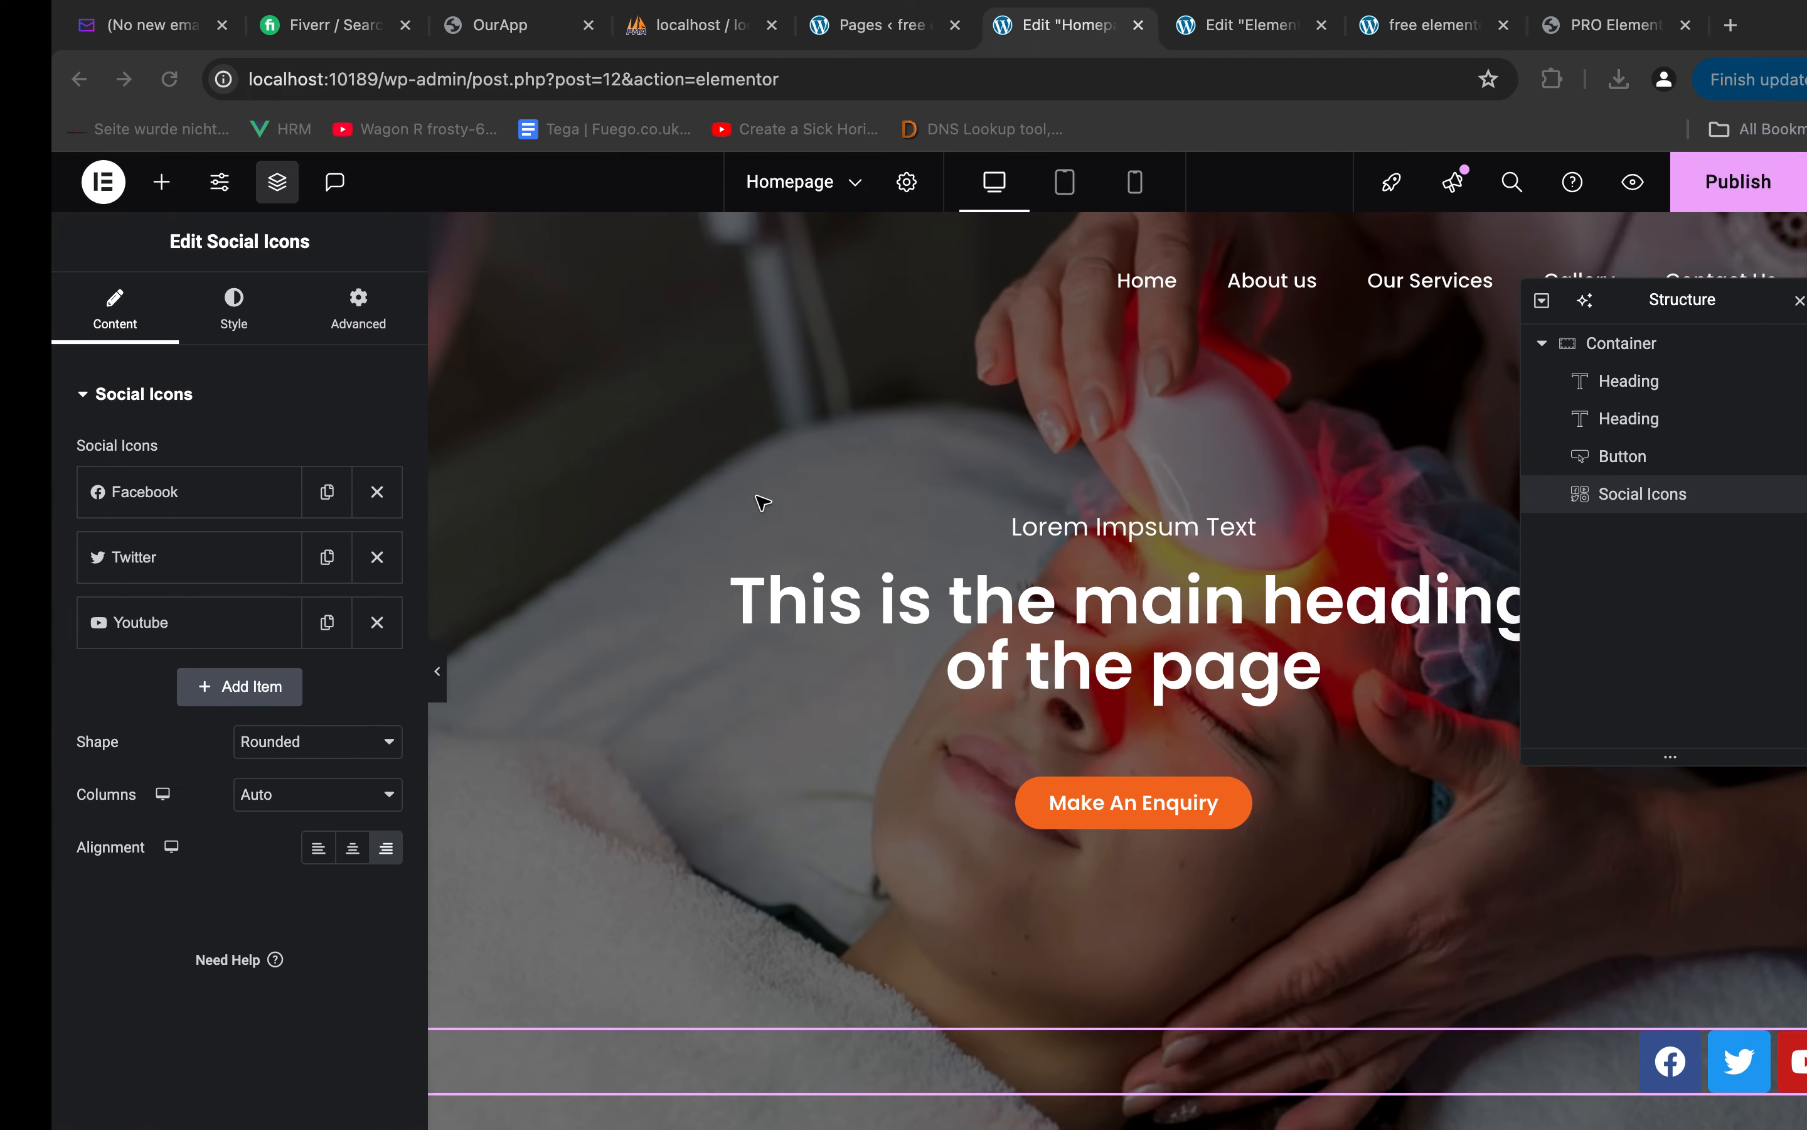
left_click(201, 340)
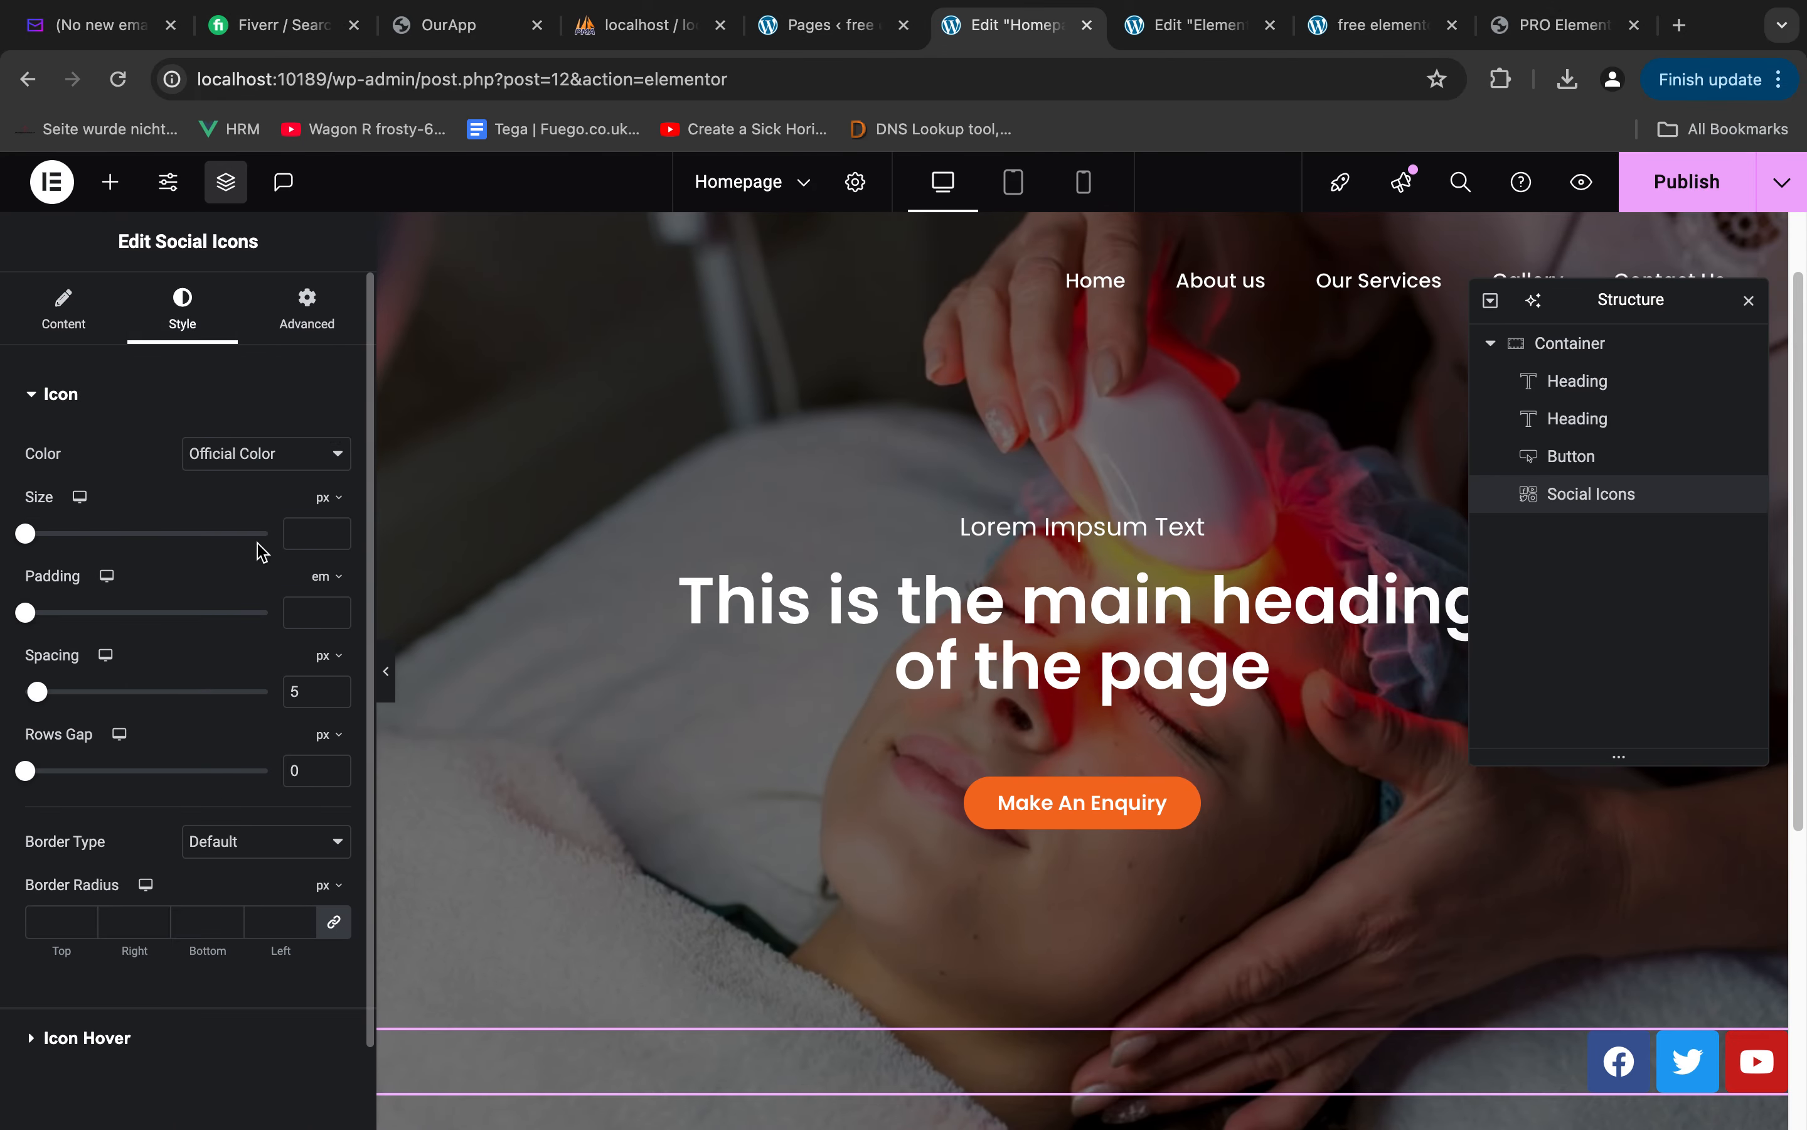
left_click(224, 470)
left_click(198, 482)
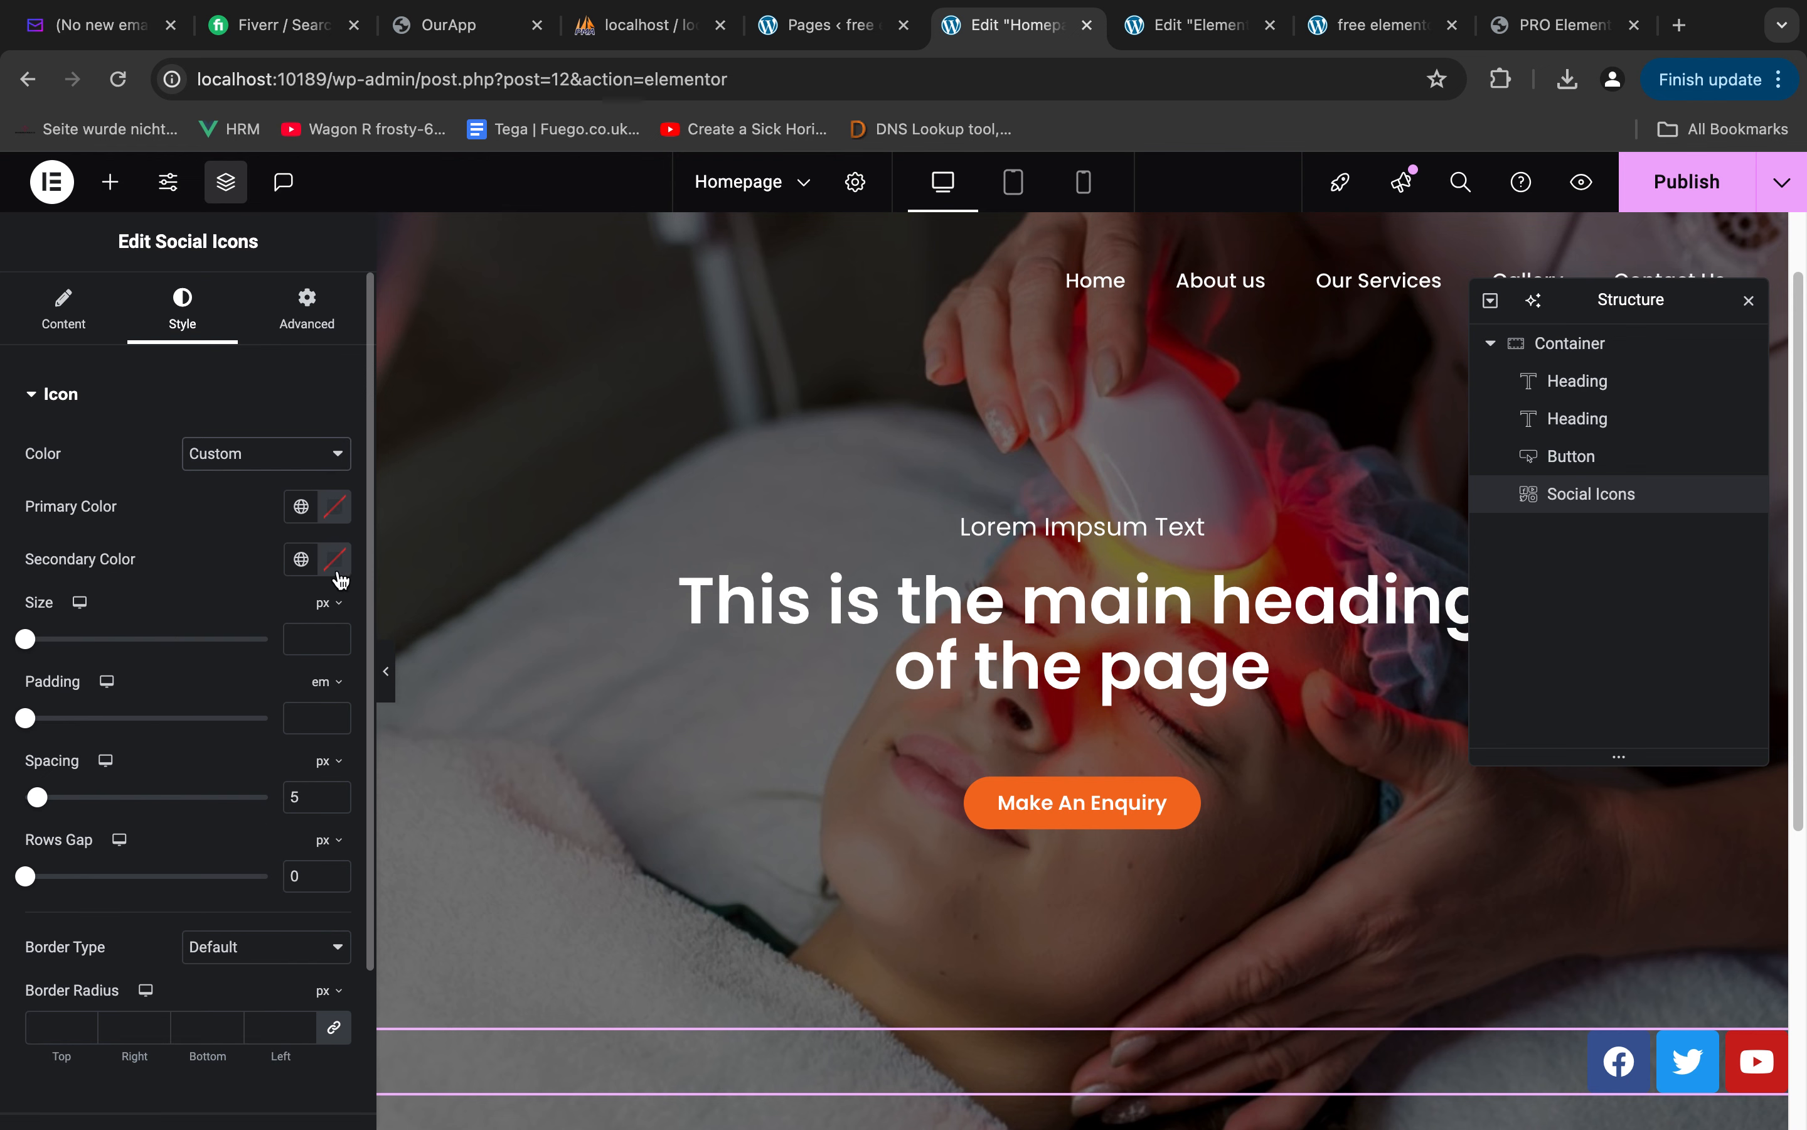
left_click(334, 506)
left_click_drag(323, 646, 223, 643)
left_click_drag(478, 836, 3, 785)
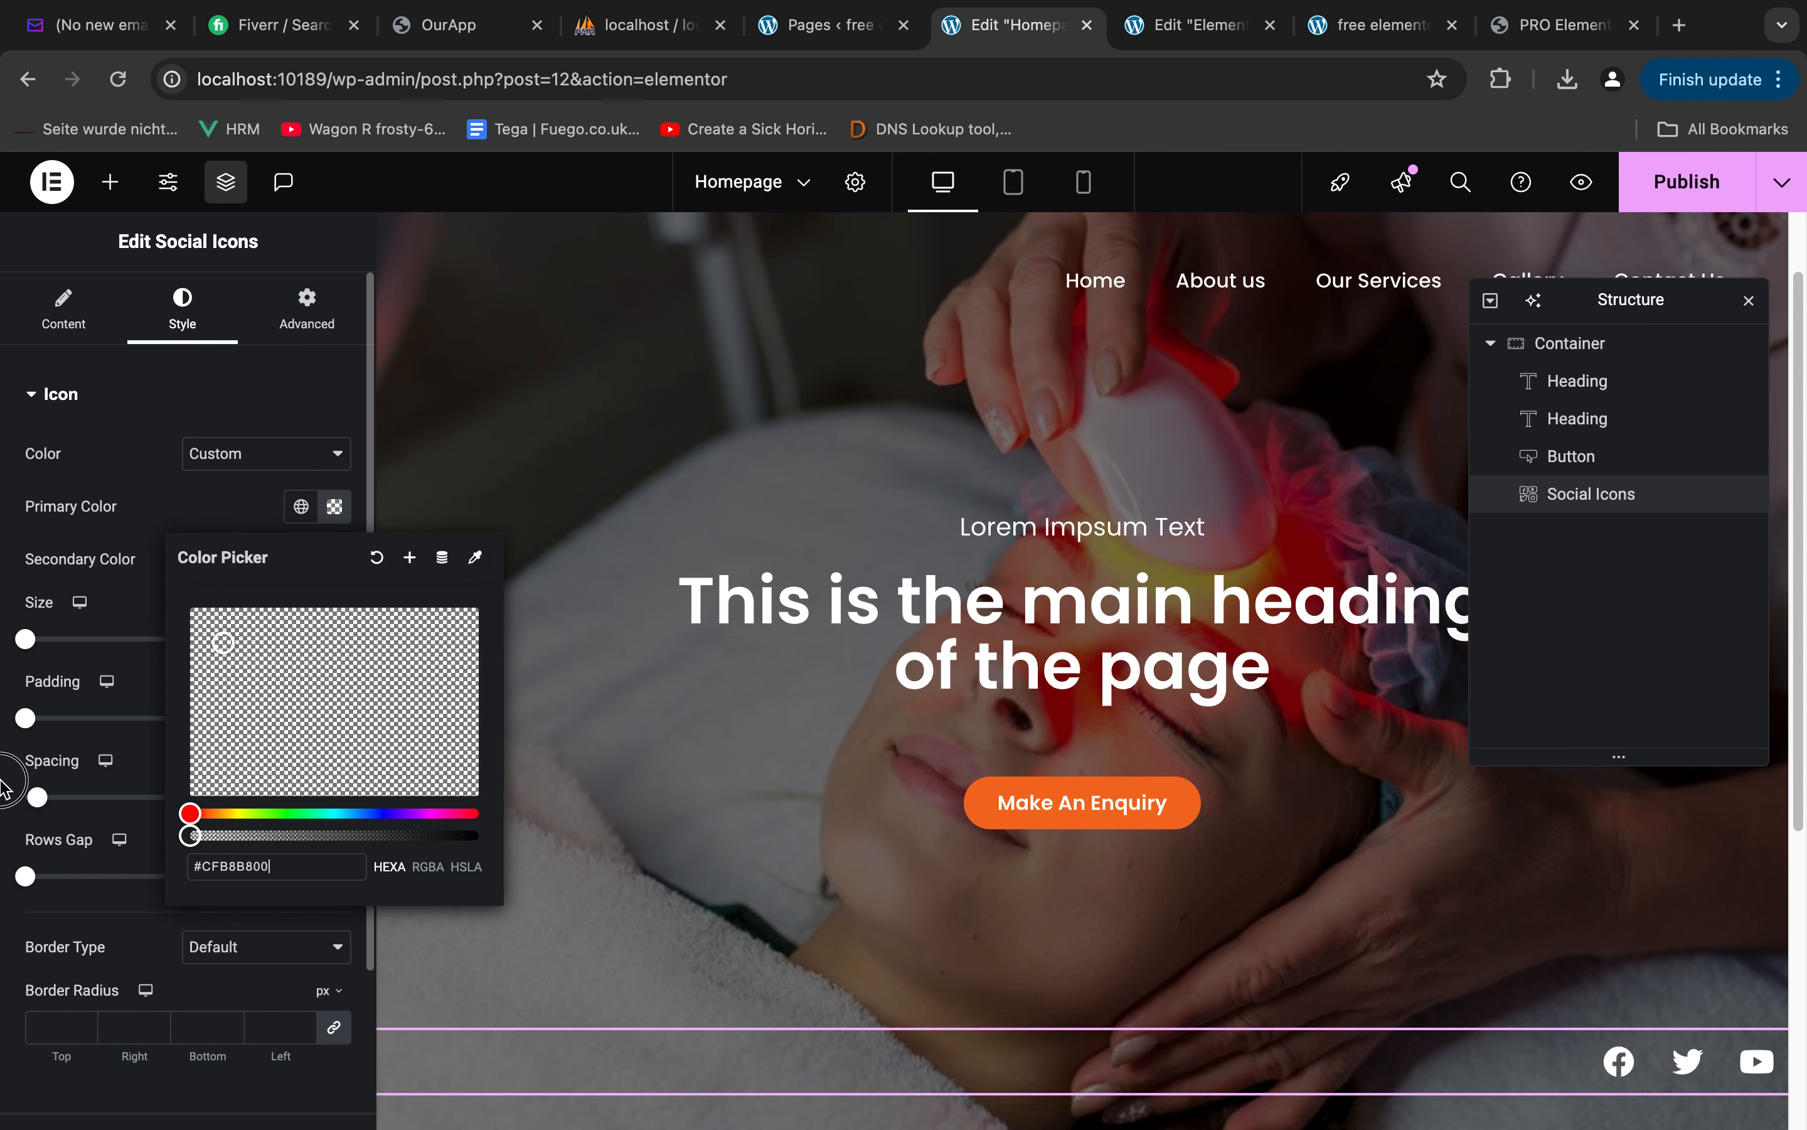
left_click(181, 480)
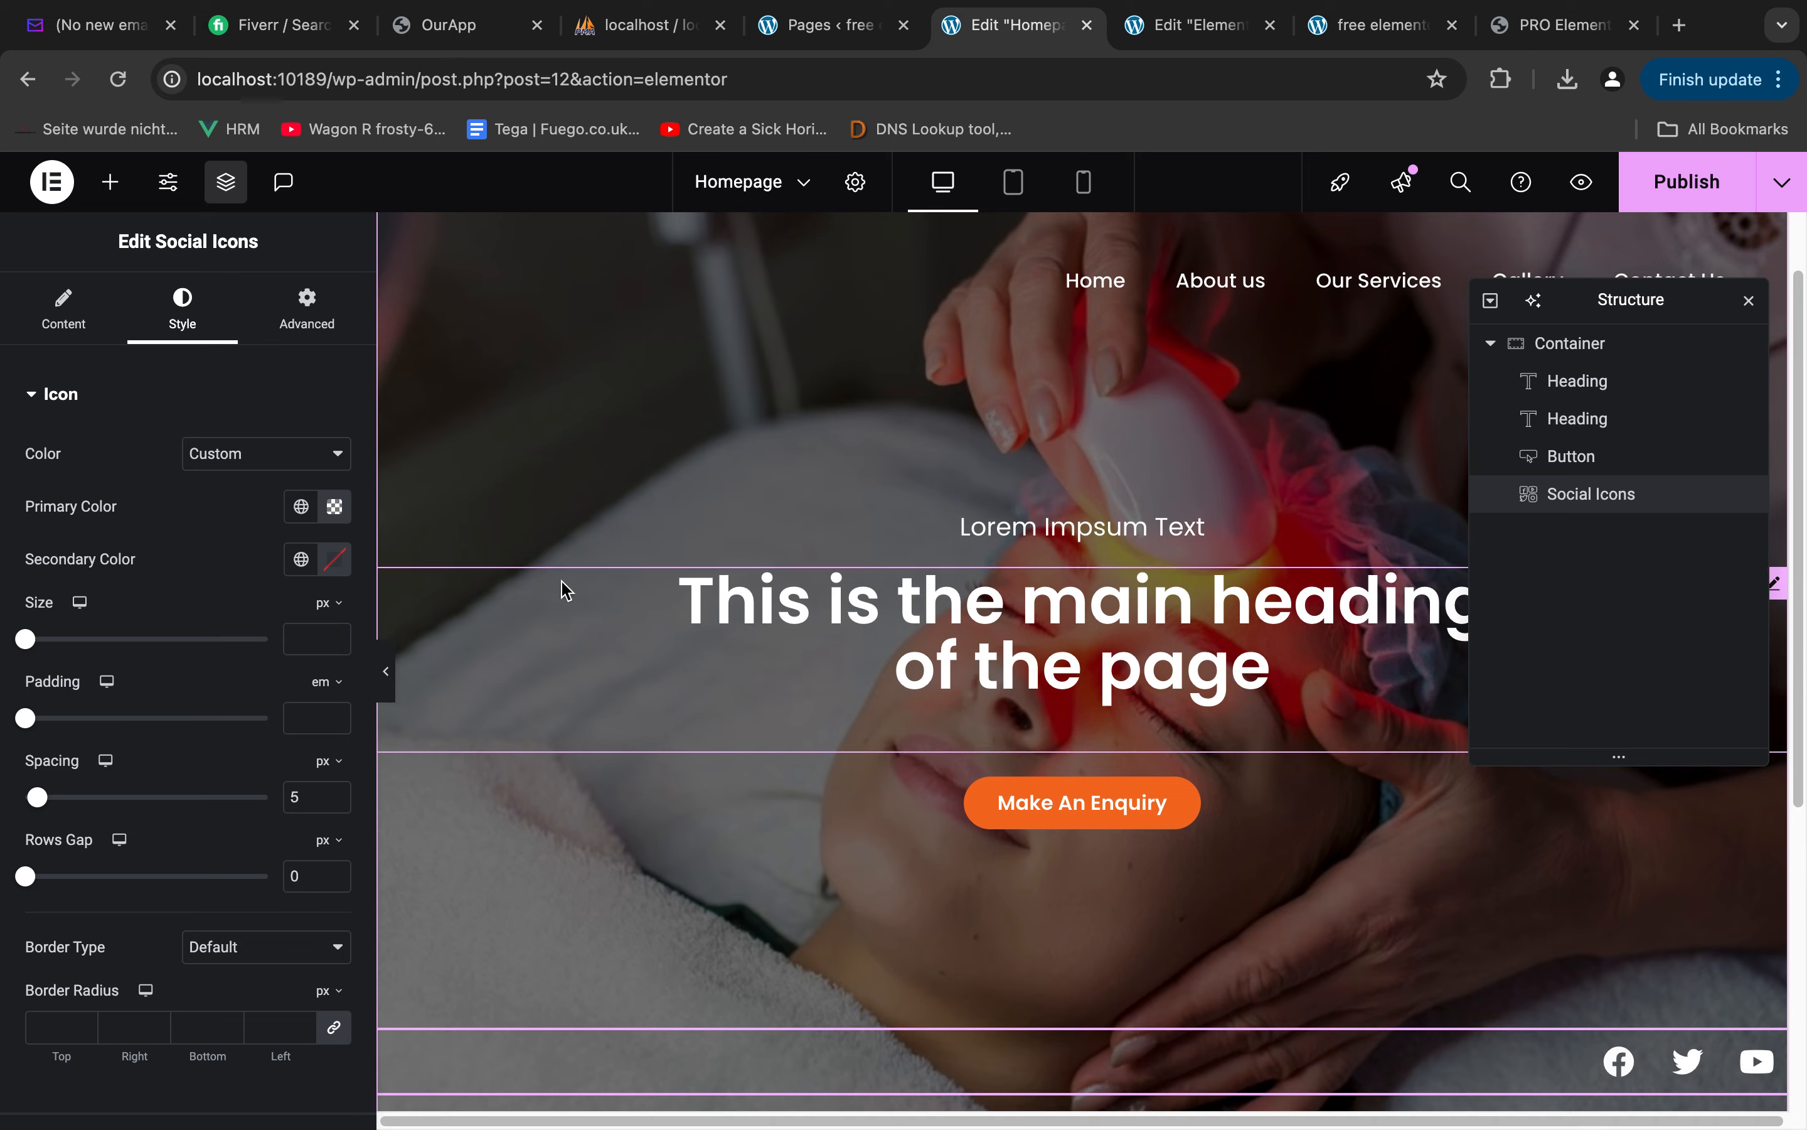
Set the social icons' secondary color to white (#FFFFFF)
left_click(334, 559)
left_click(194, 661)
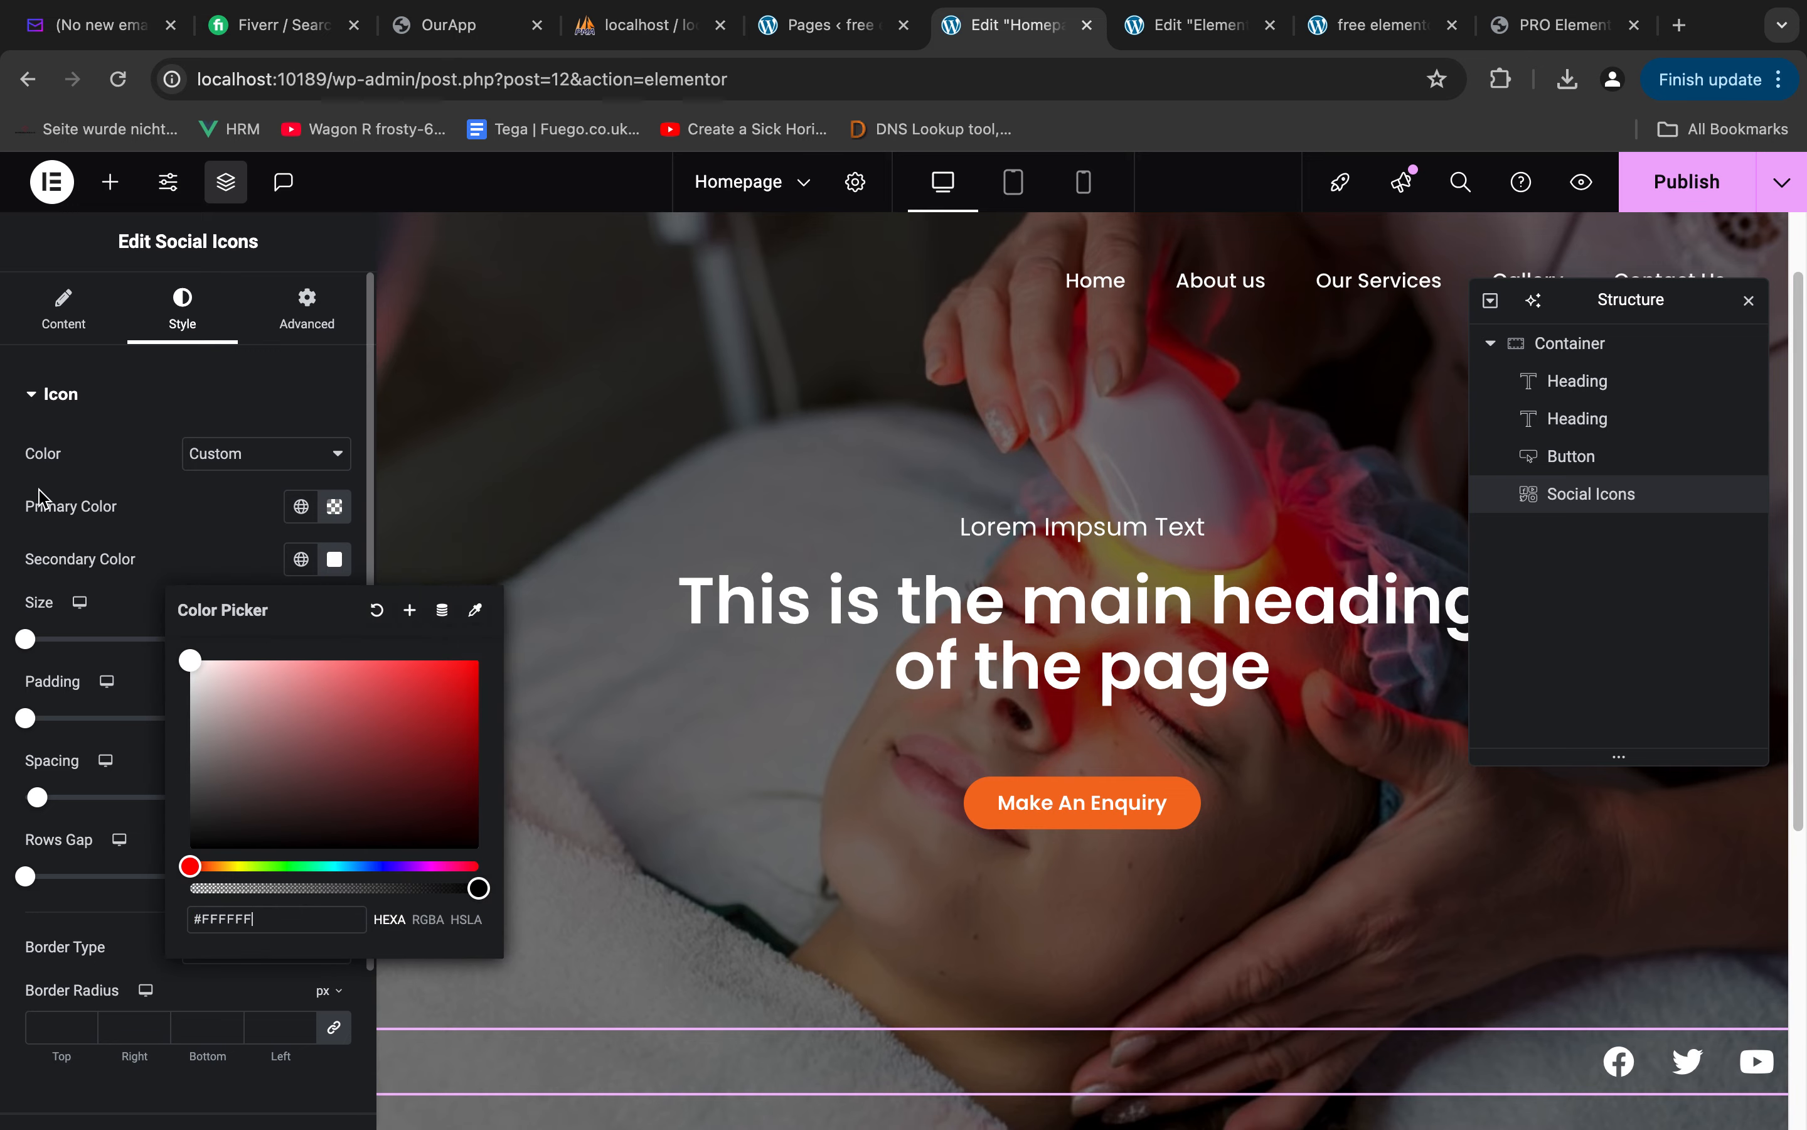
left_click(200, 528)
Compare the hero with the Figma design and publish the Homepage changes
key("ctrl+Right")
key("ctrl+Left")
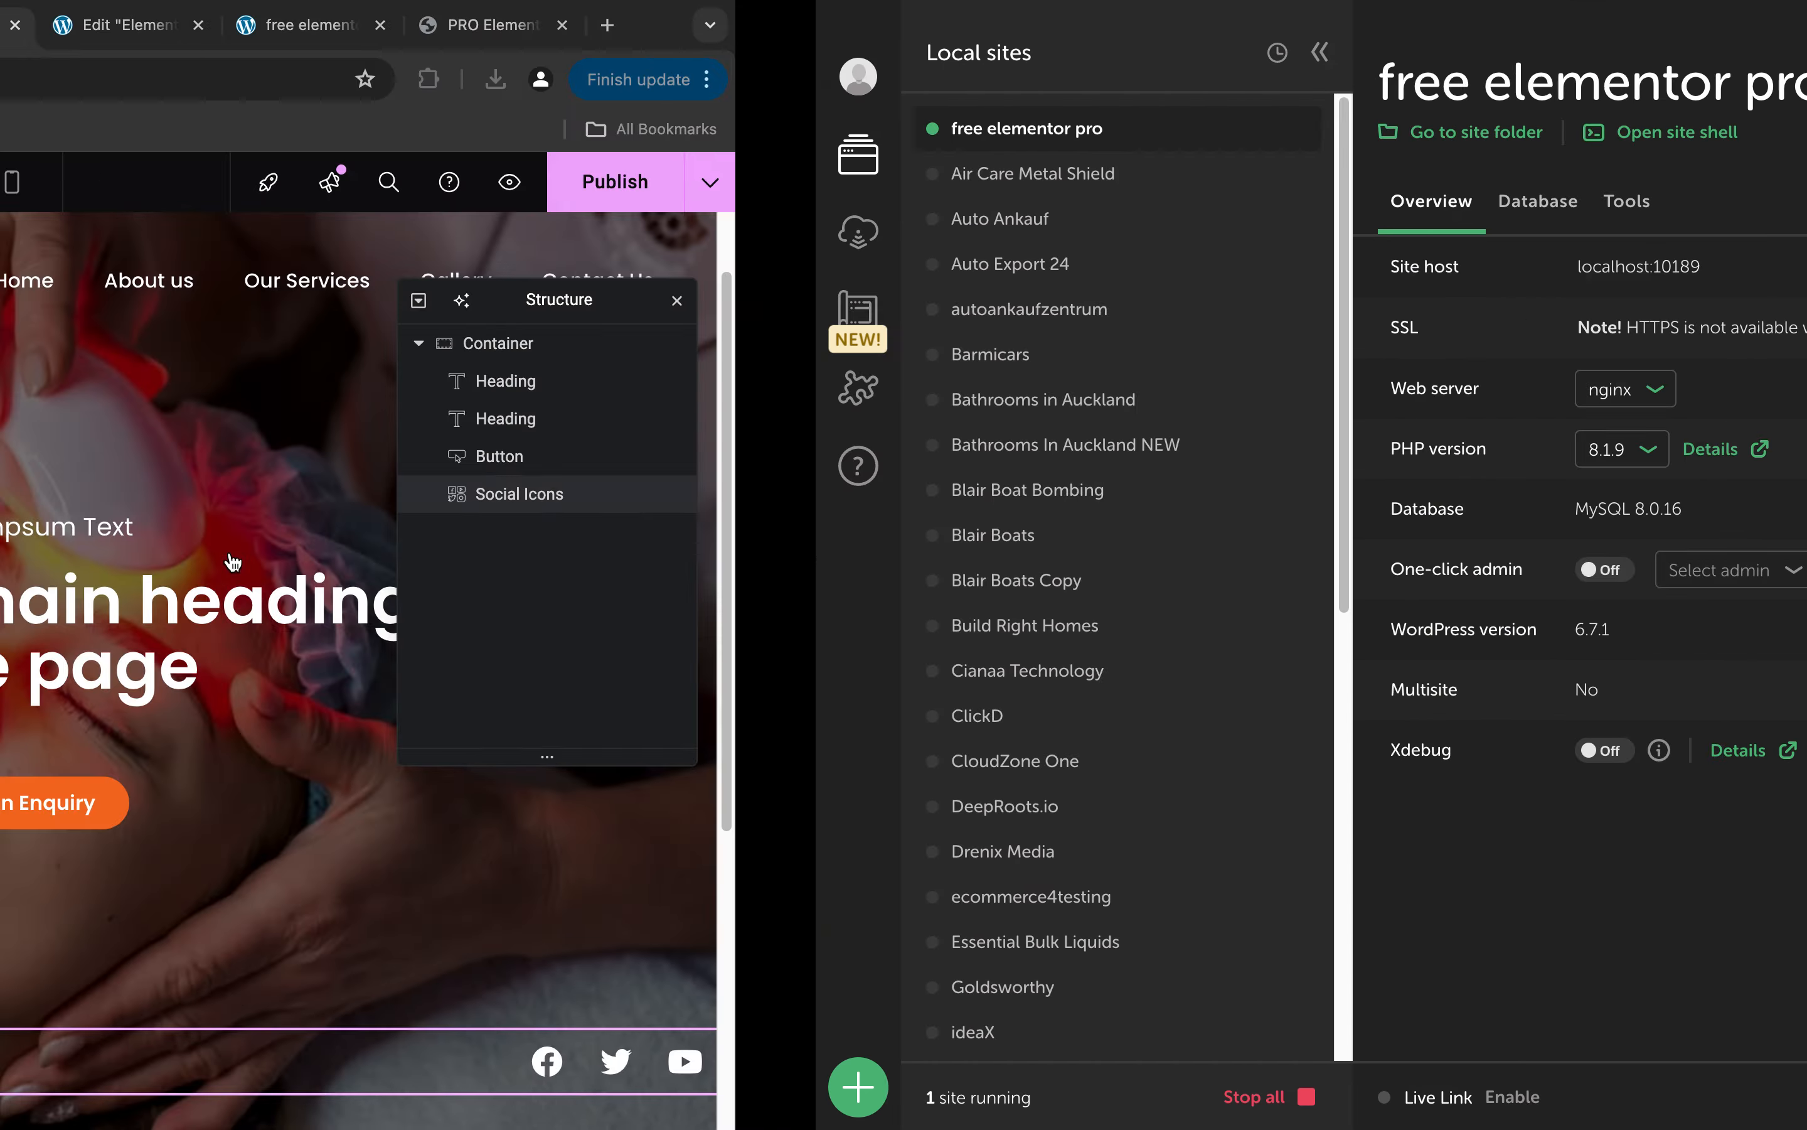
key("ctrl+Left")
key("ctrl+Right")
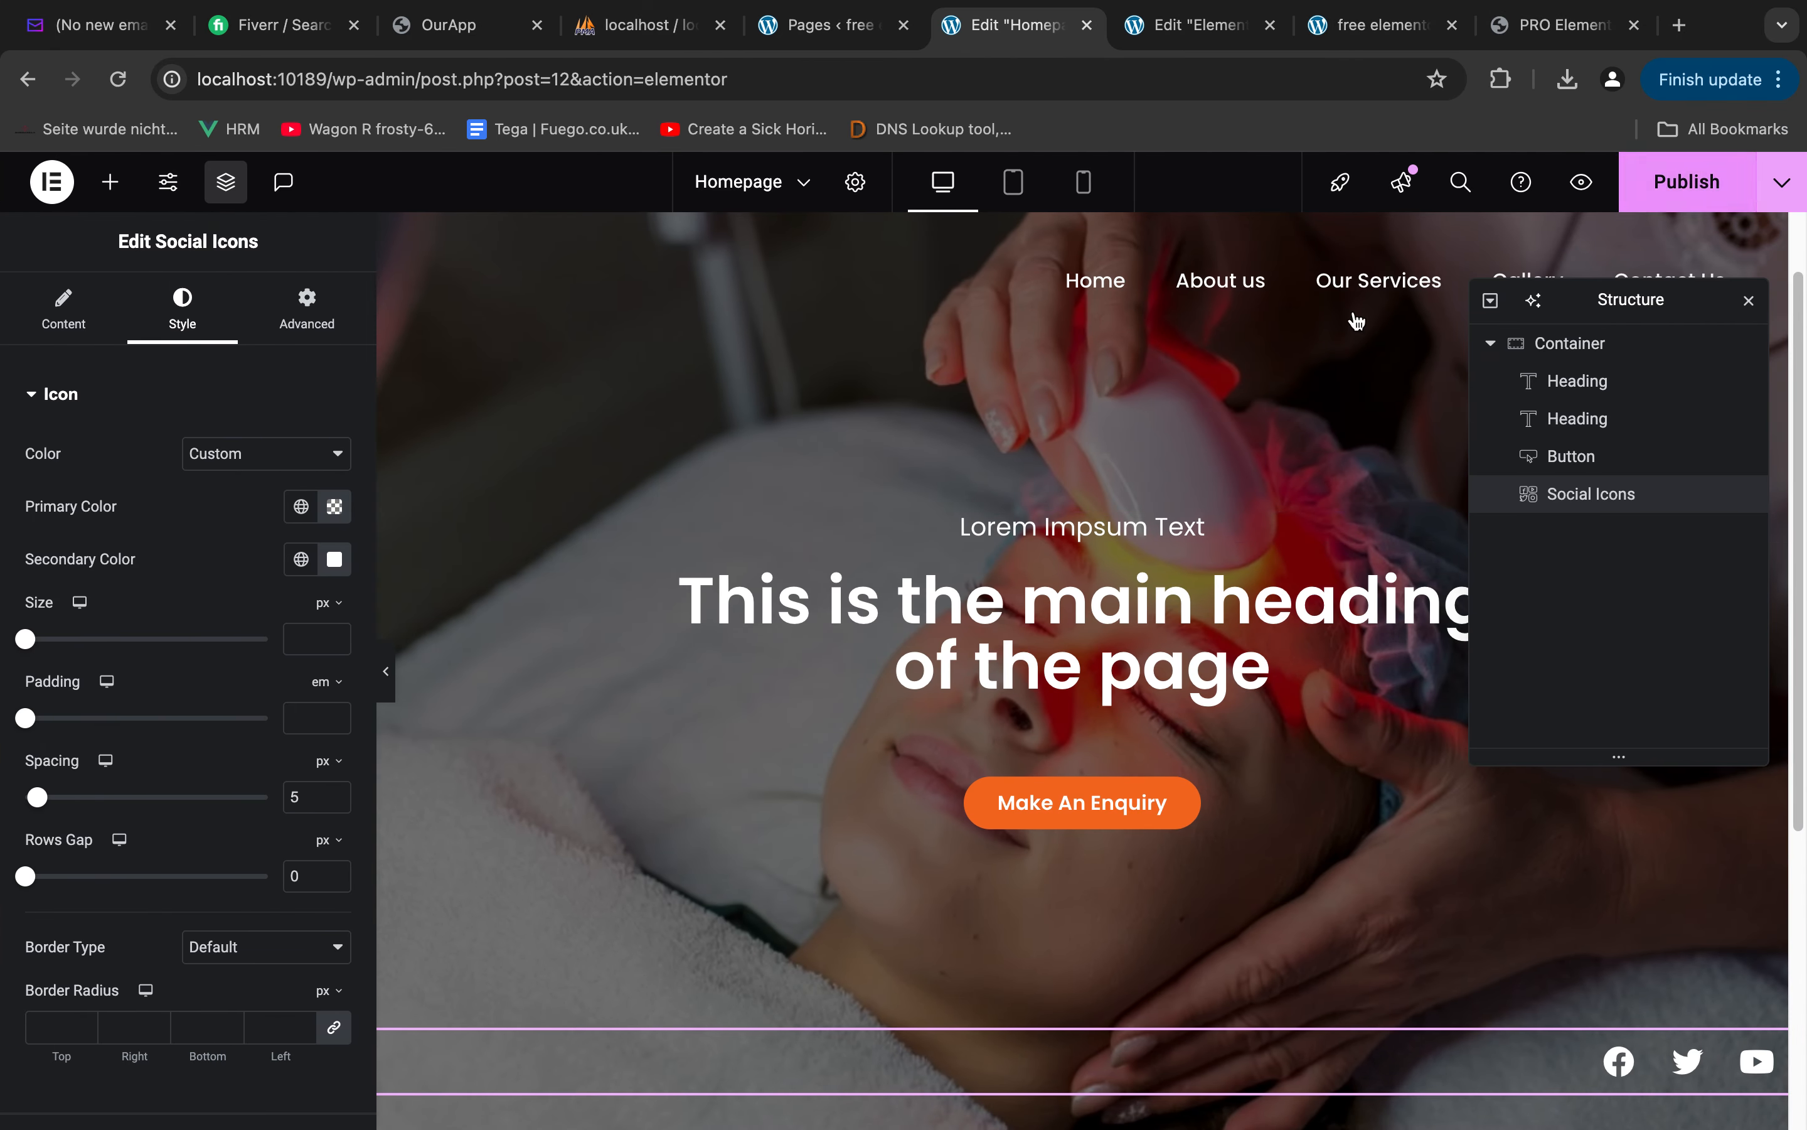
left_click(1677, 182)
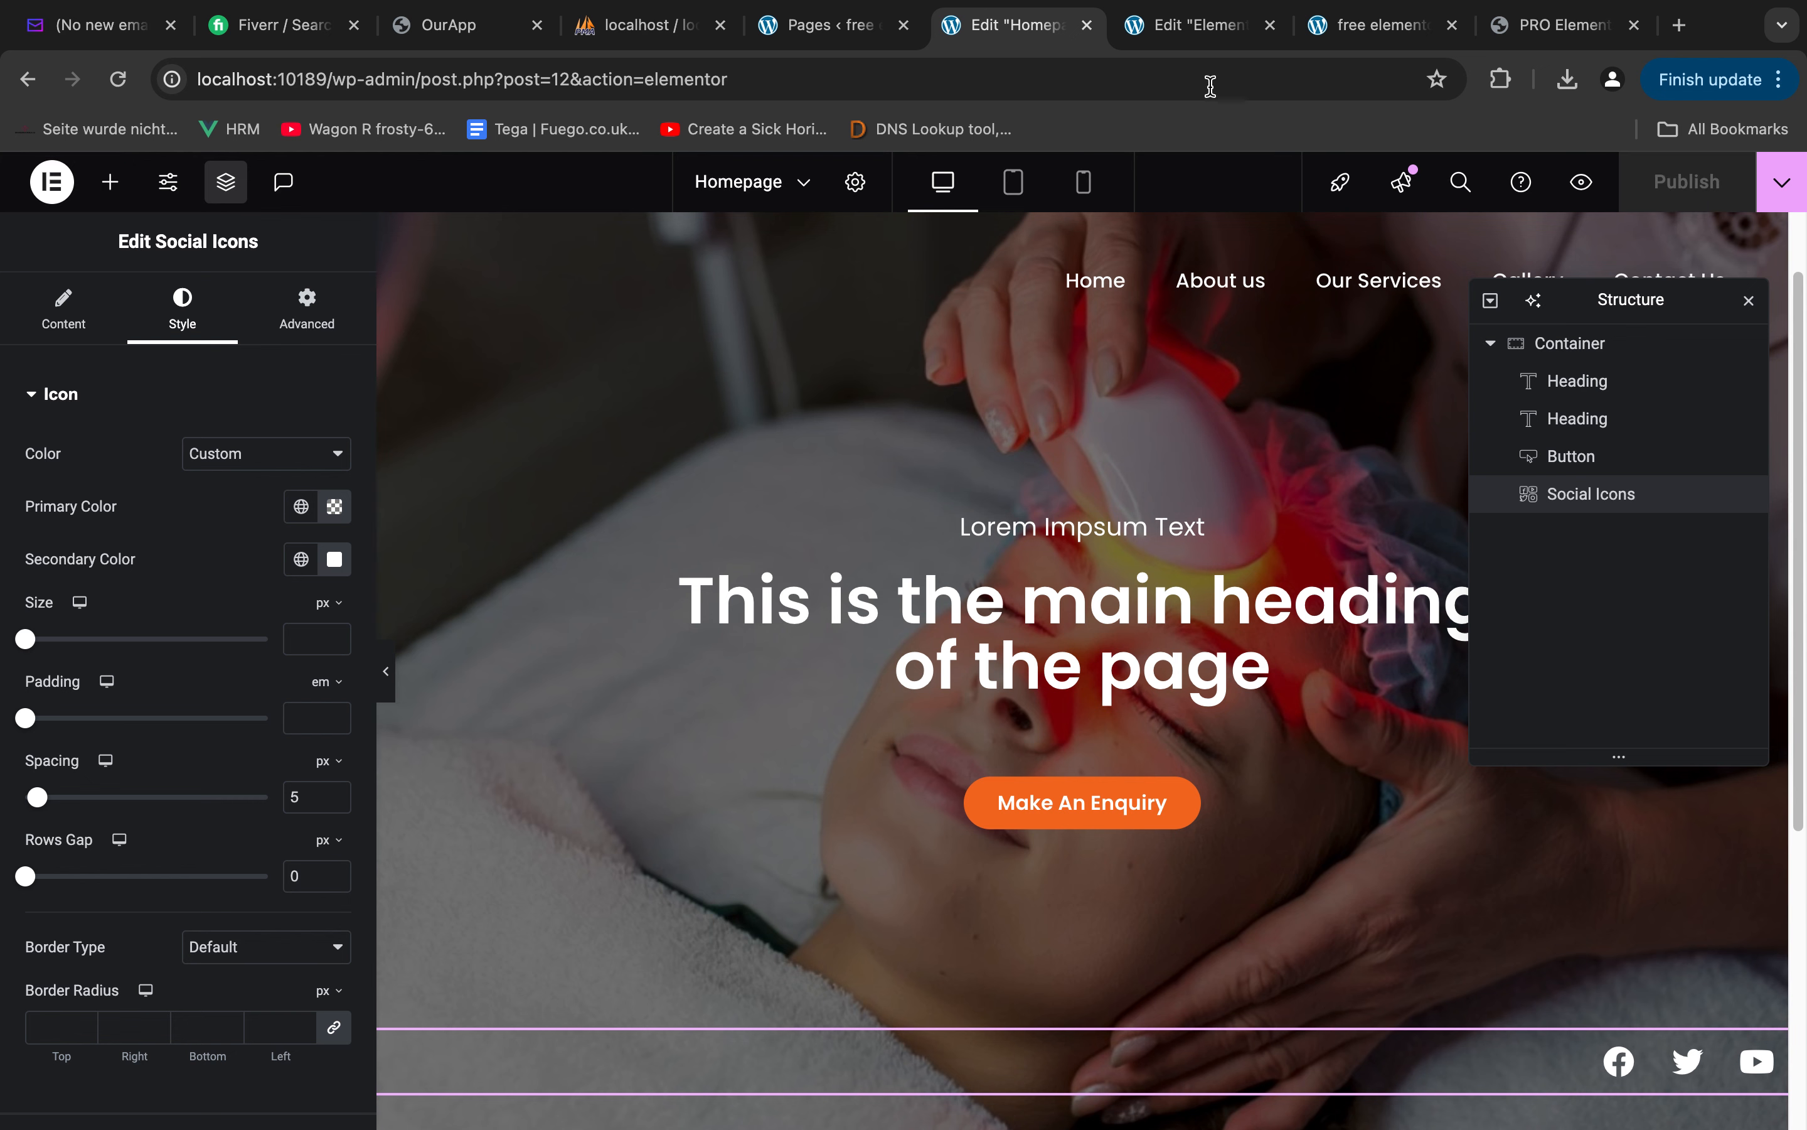
Reload the live site's home page and review the hero section from the menu down to the social icons
left_click(1374, 25)
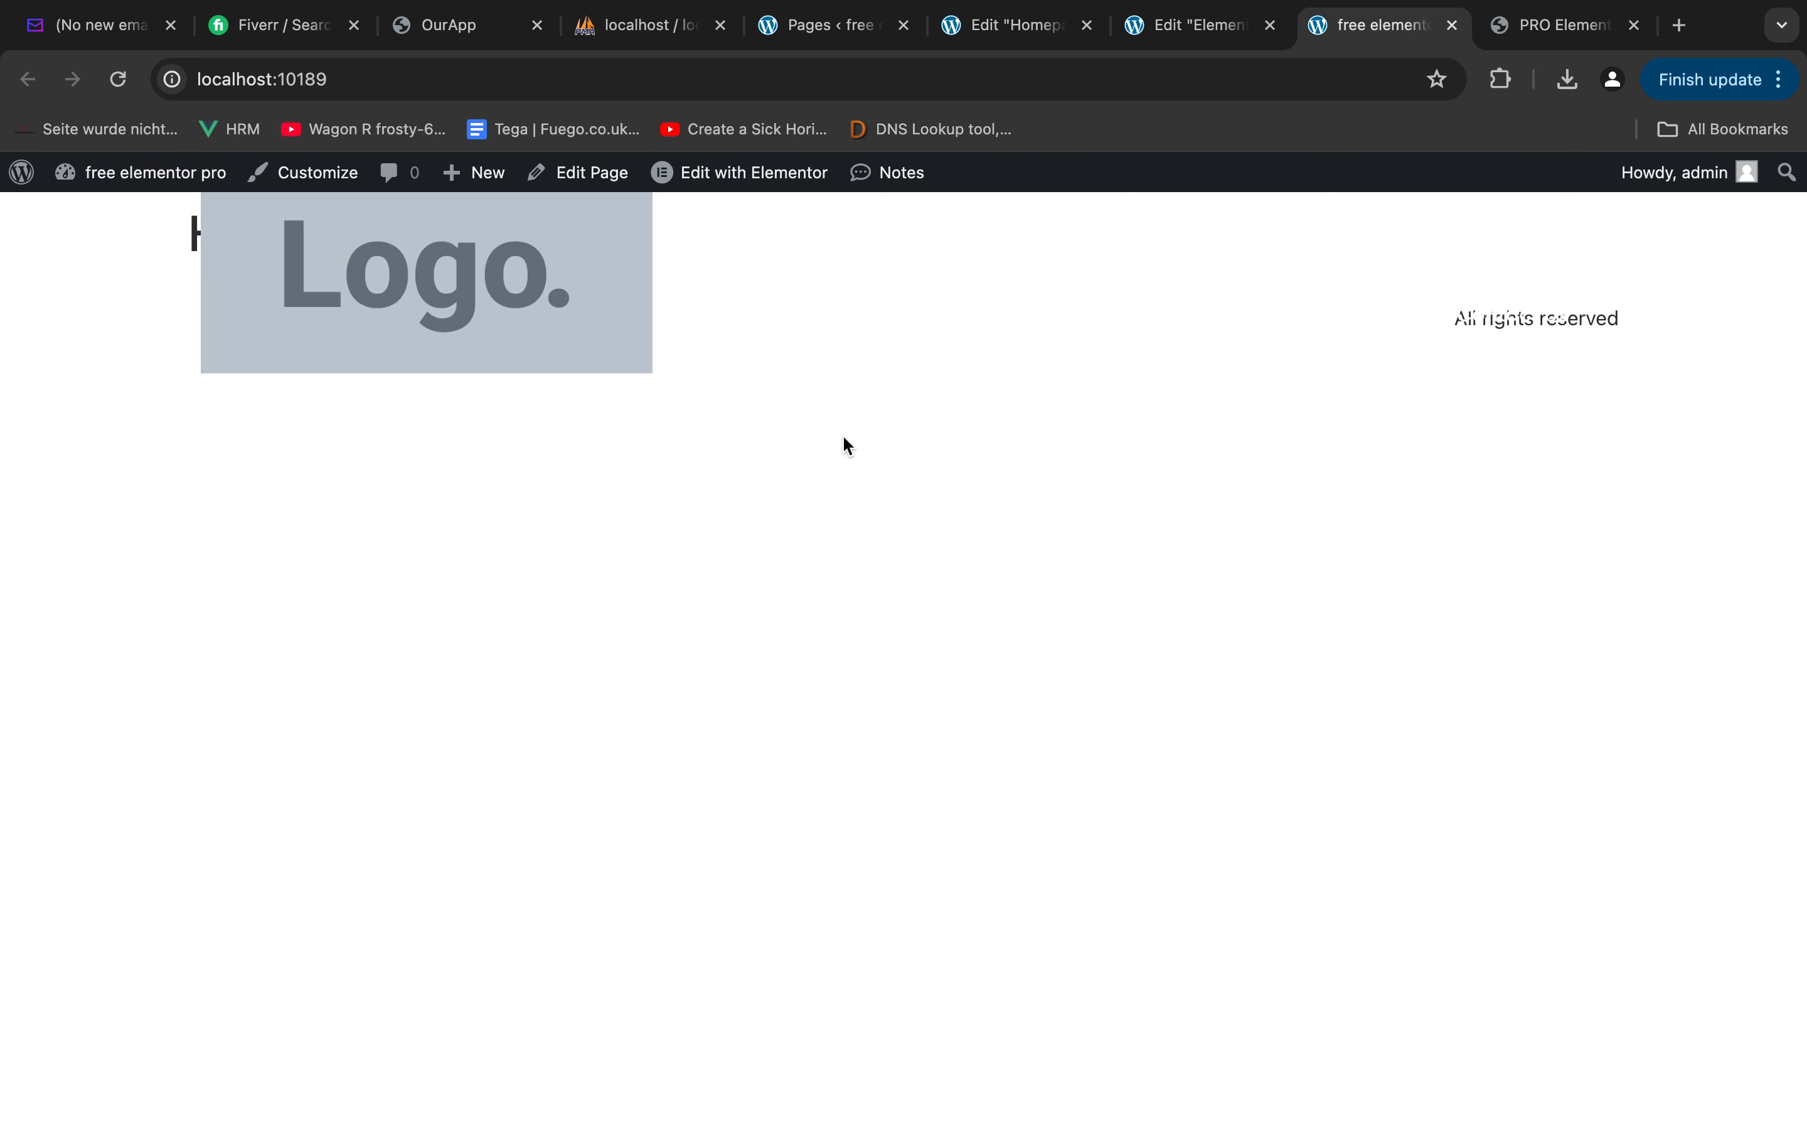
key("super+r")
scroll(1038, 632, "down", 2)
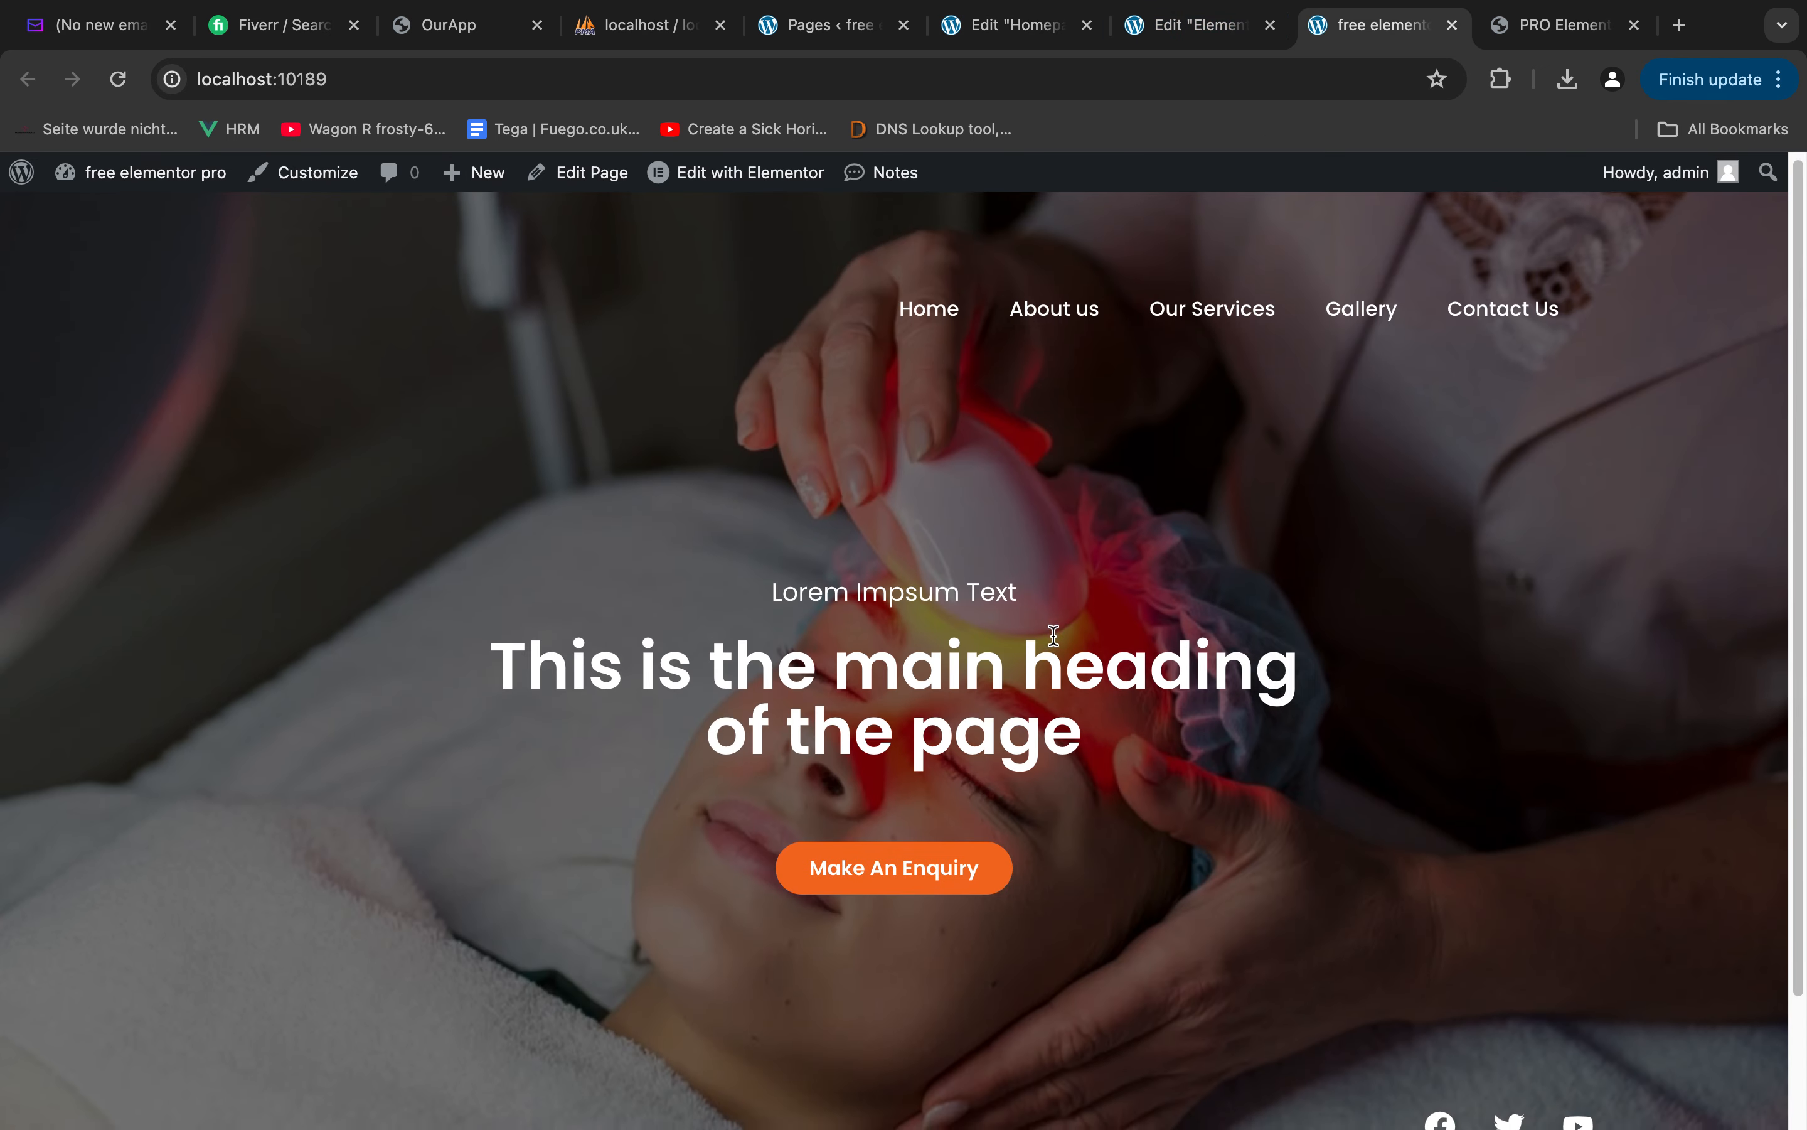
scroll(999, 564, "up", 2)
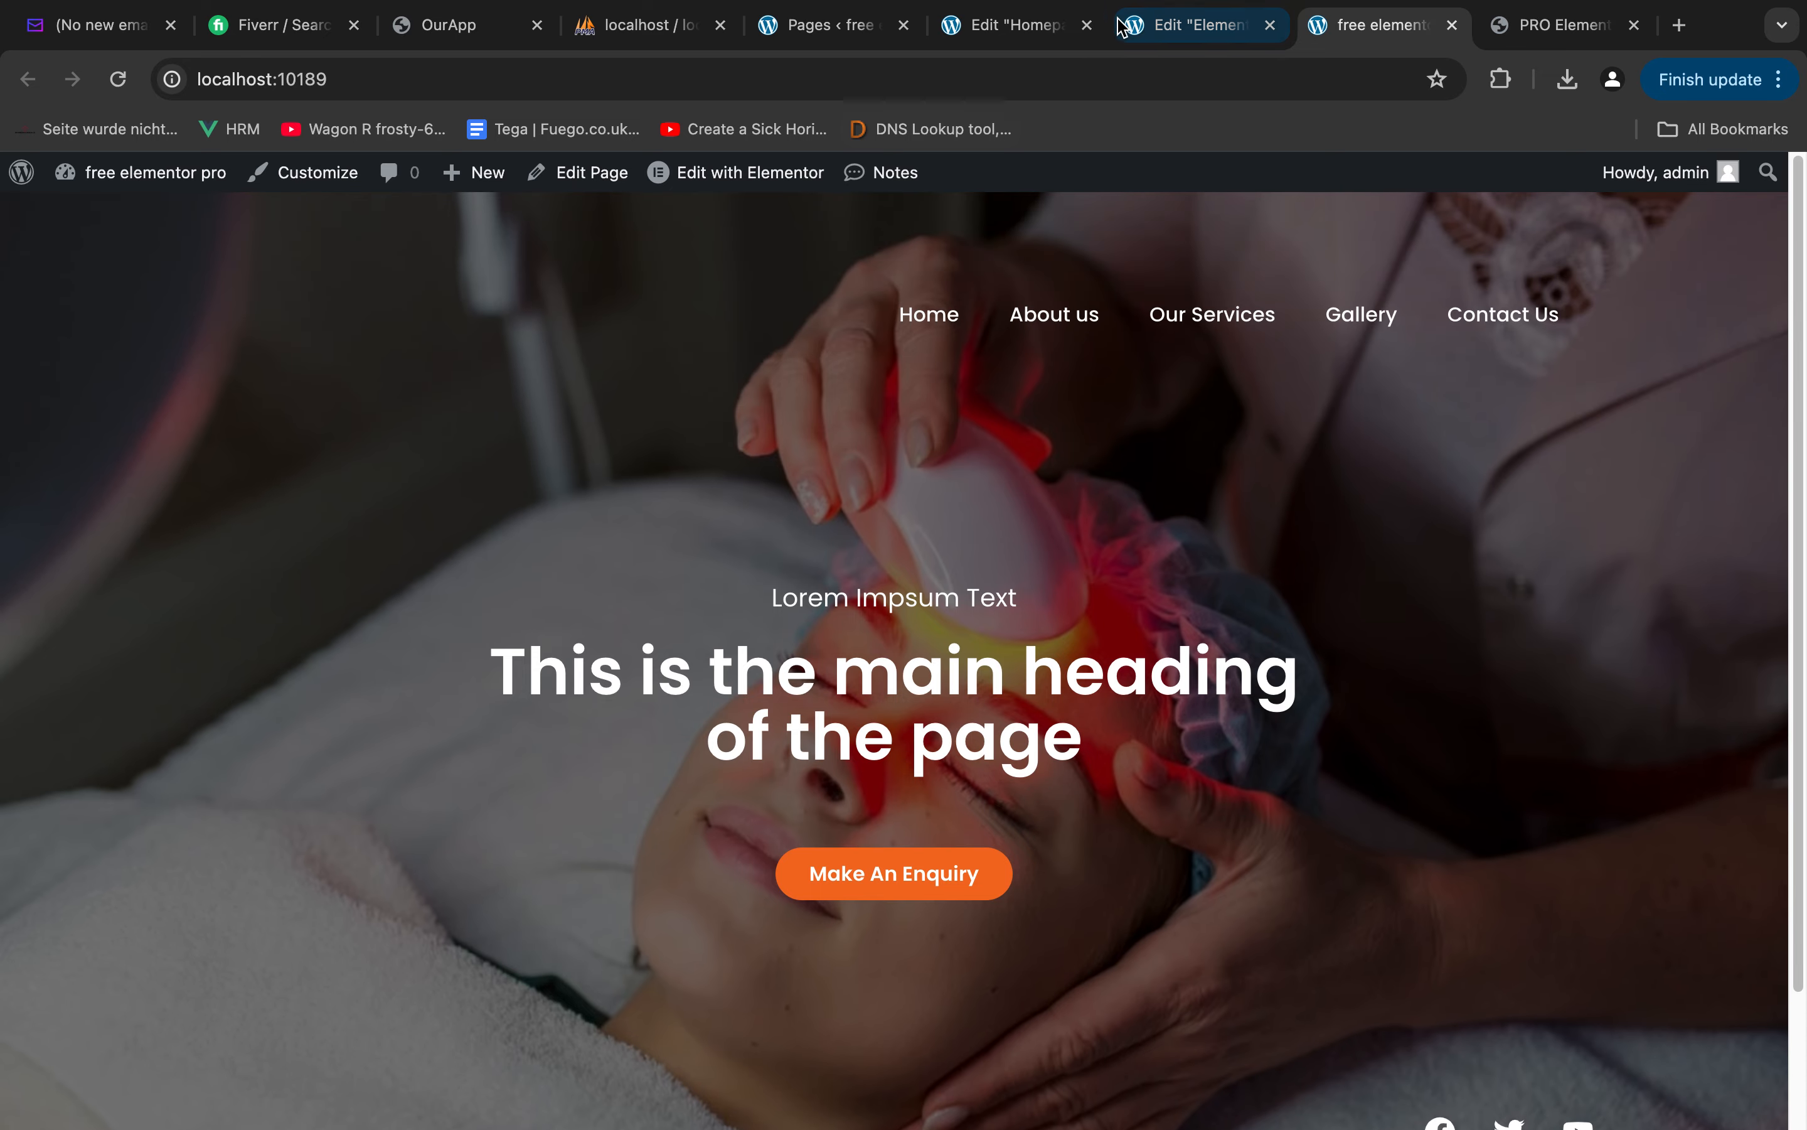
In the Elementor header template, set the header button's text color to white
left_click(1192, 25)
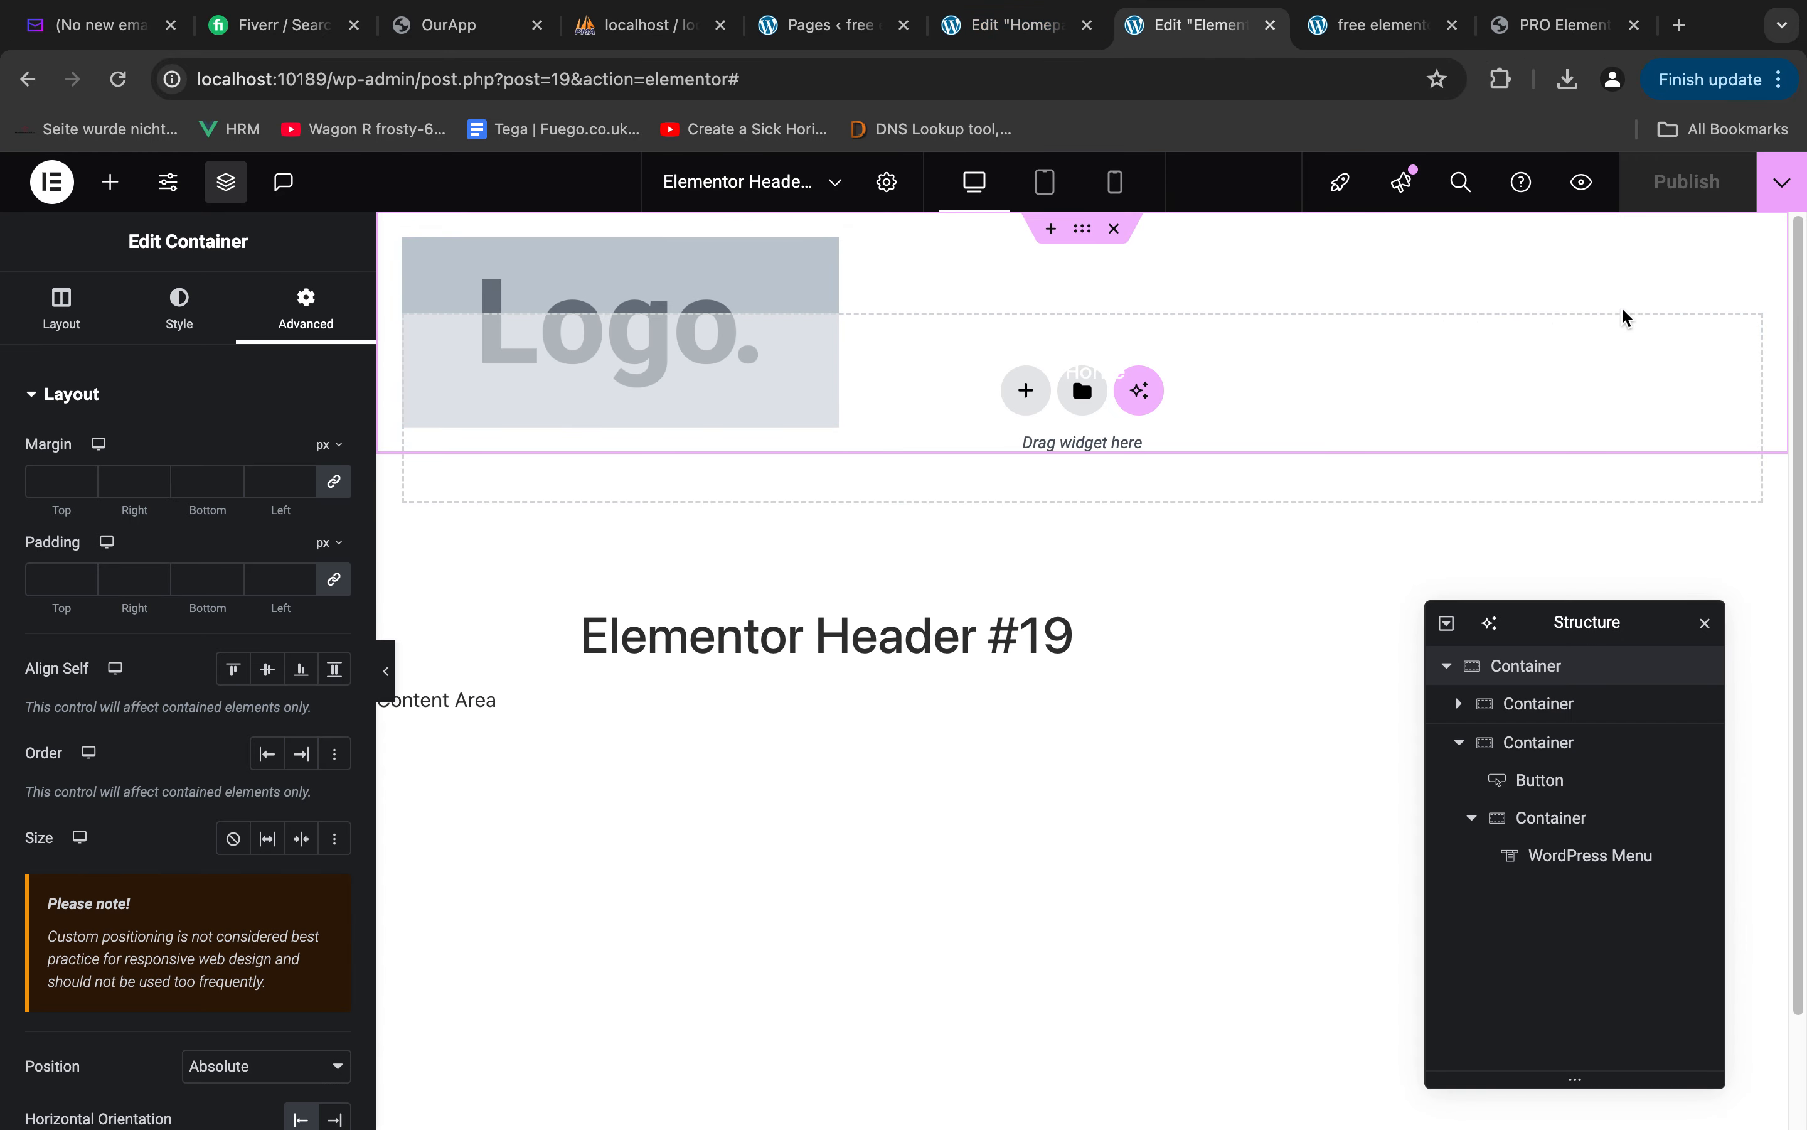
left_click(1584, 283)
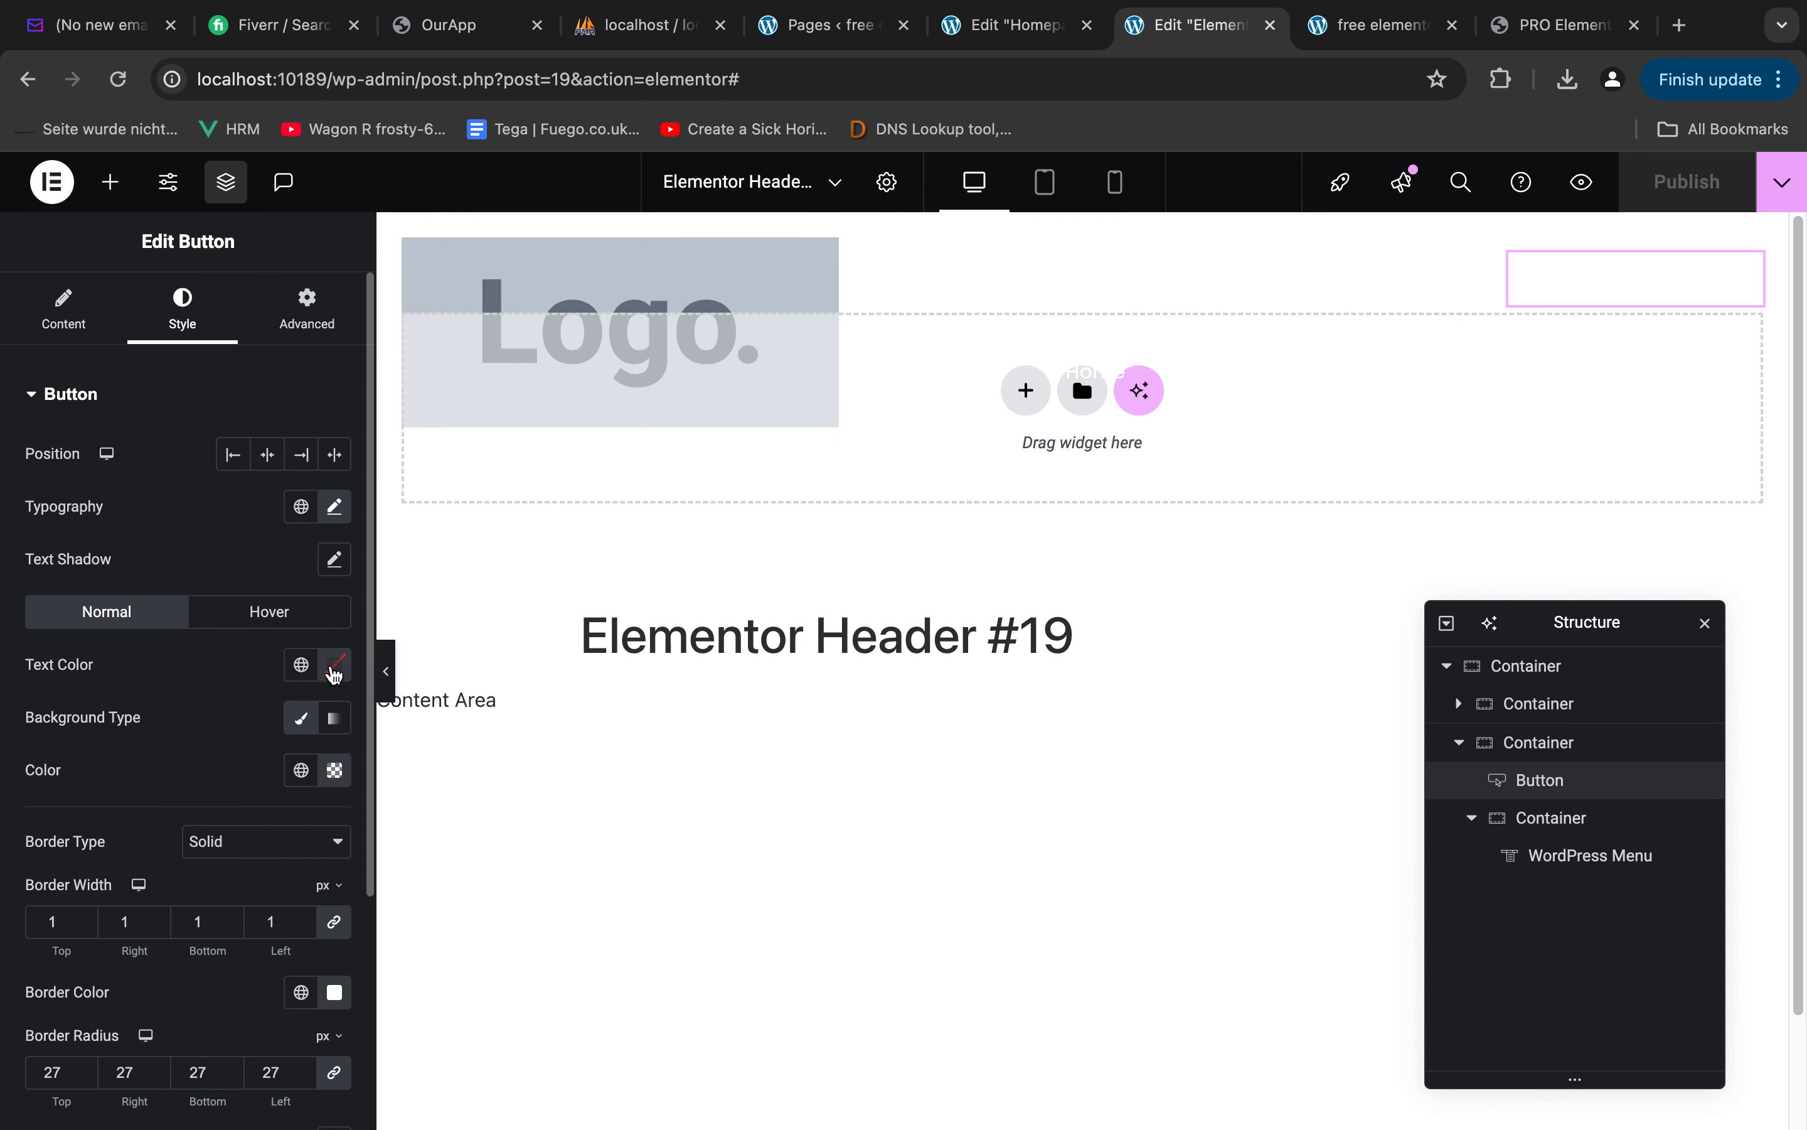
left_click(334, 672)
left_click_drag(289, 840, 50, 624)
left_click(173, 665)
scroll(265, 861, "down", 4)
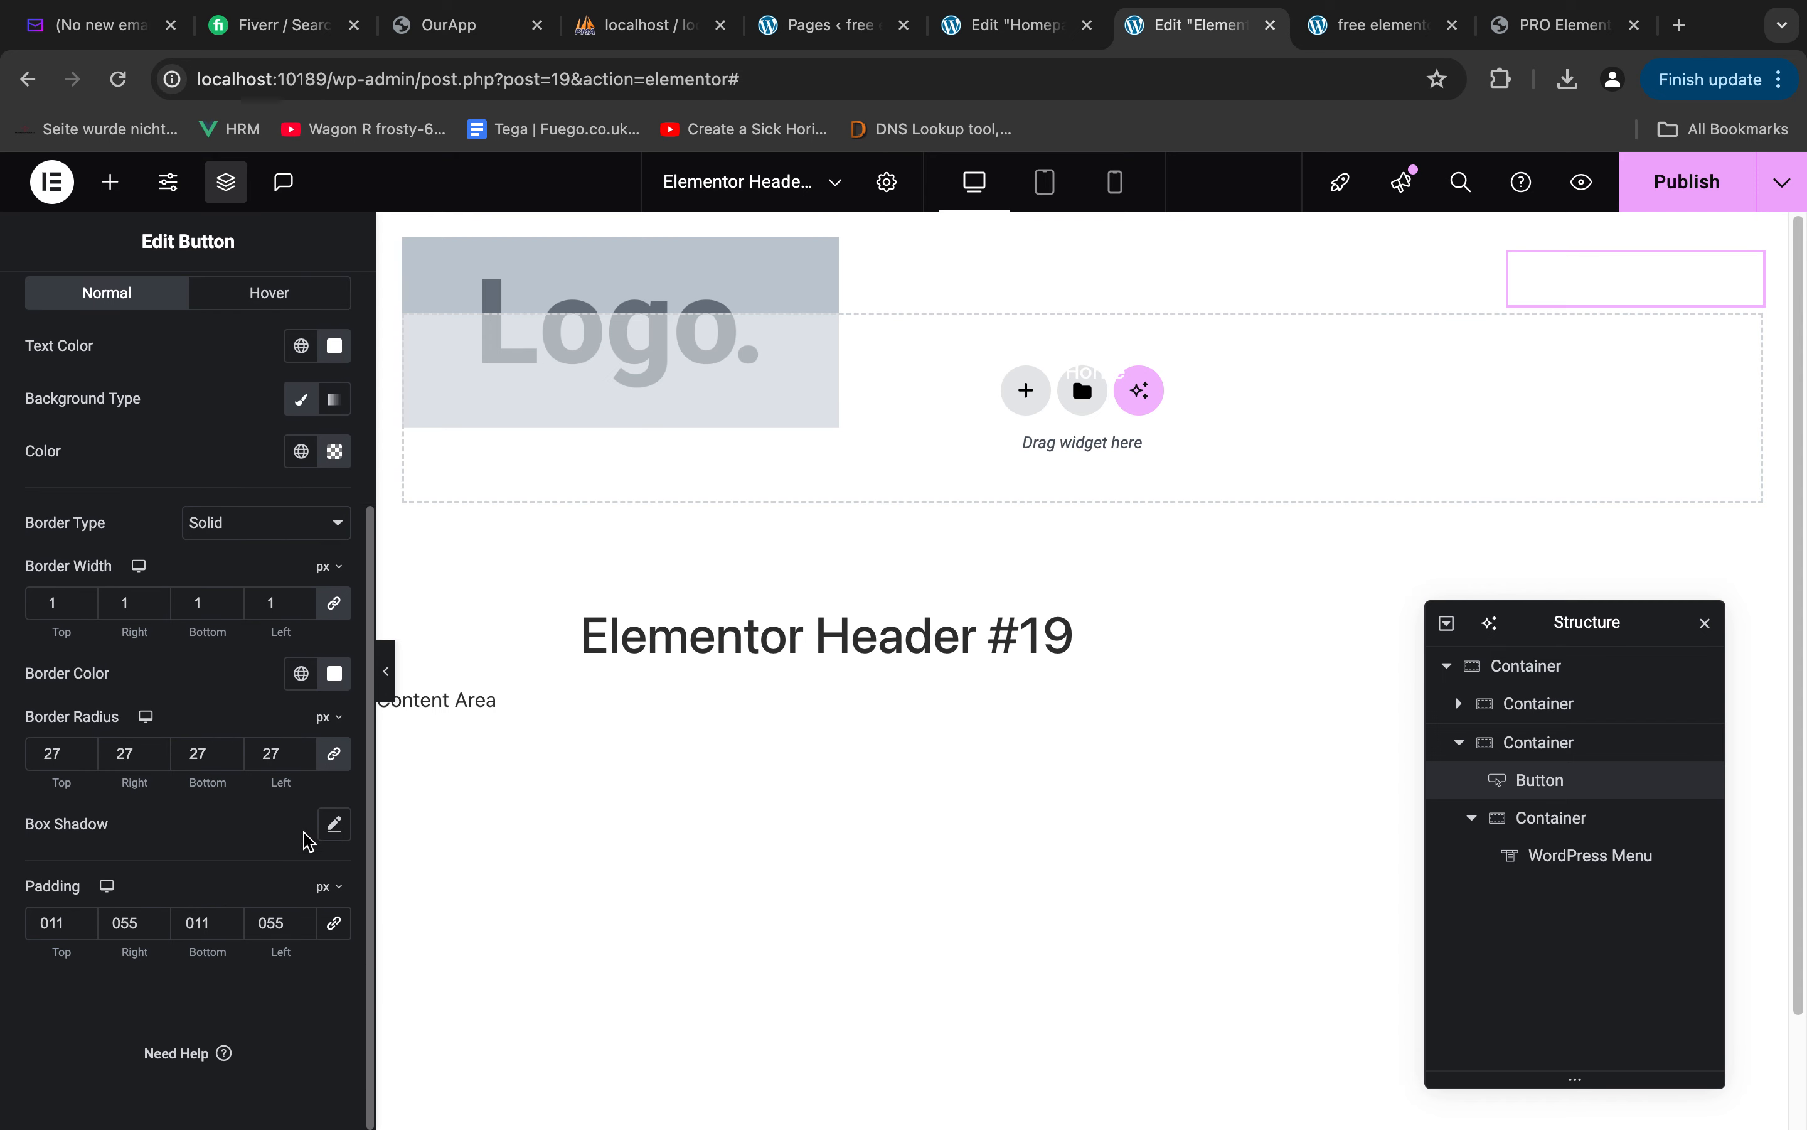
Set the header button's border color to white and publish the header template
left_click(333, 676)
left_click_drag(274, 852, 49, 639)
left_click(249, 676)
left_click(1686, 204)
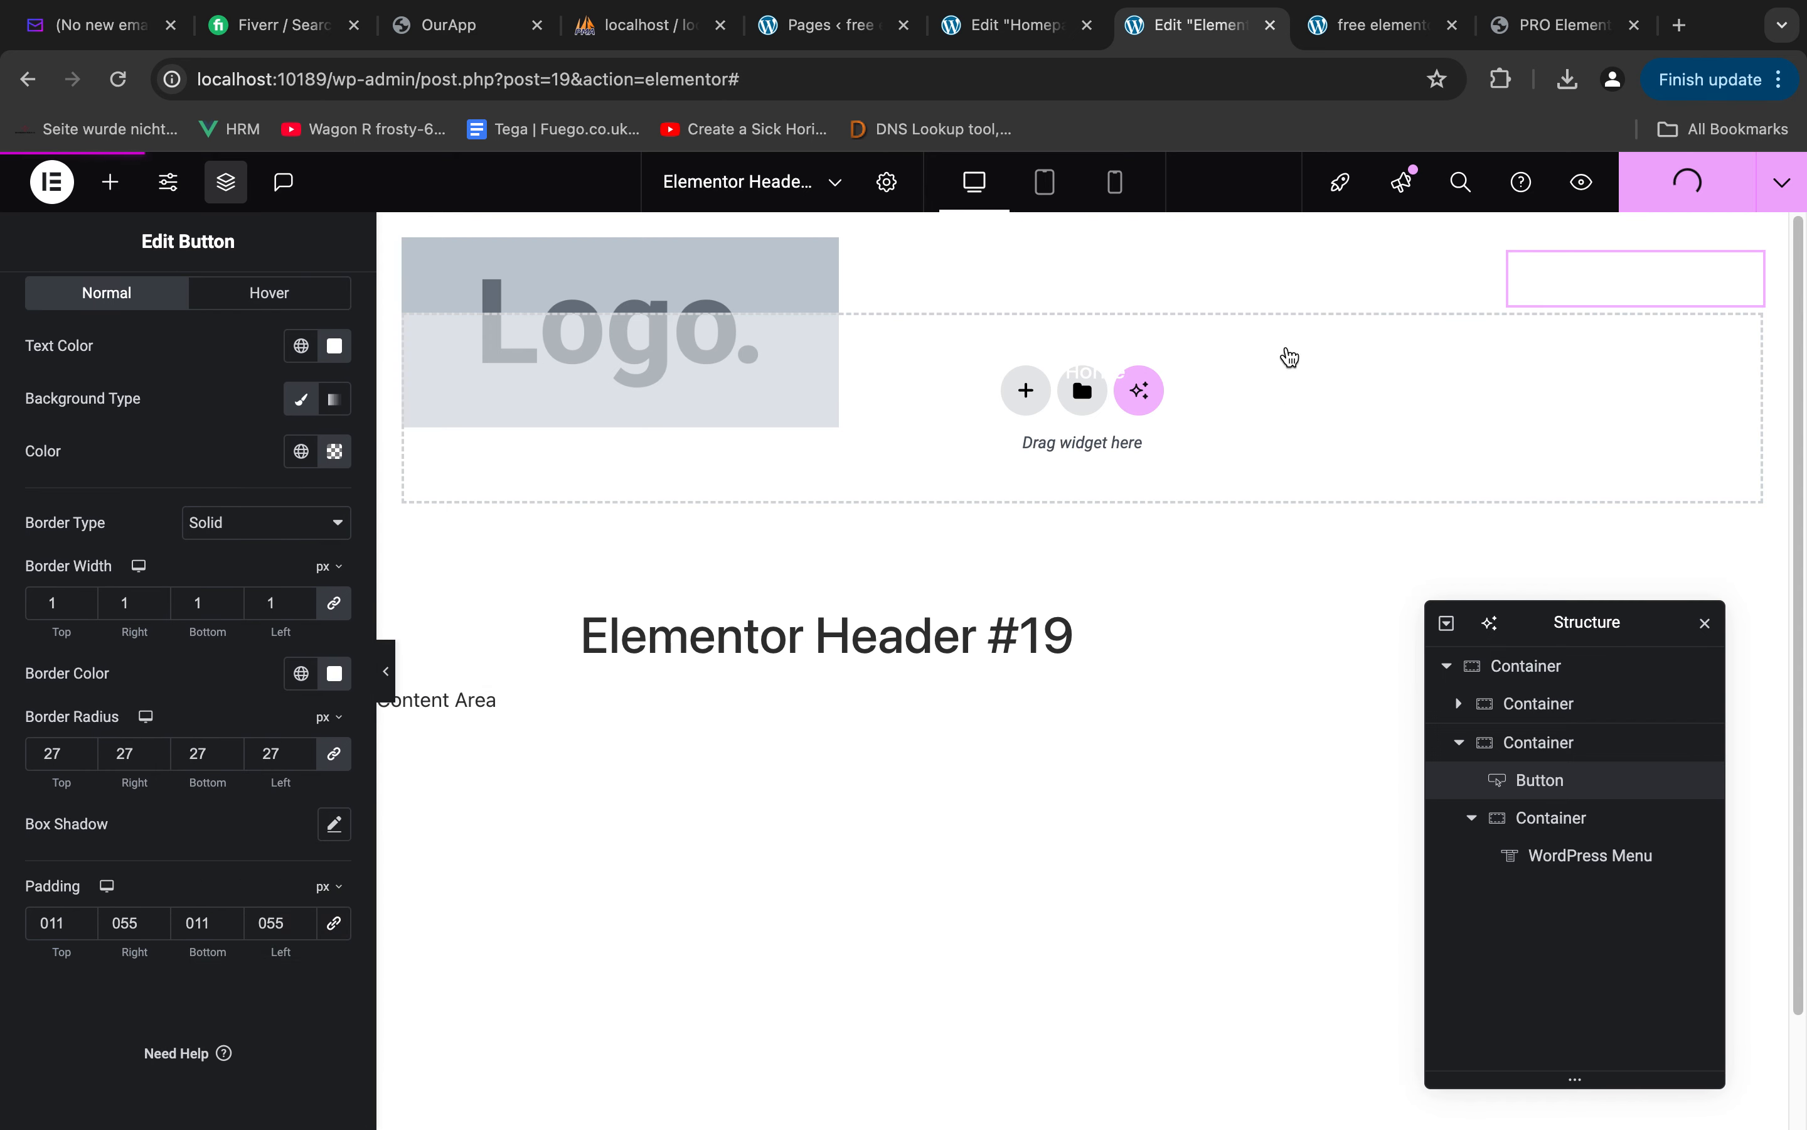
Open the developer tools on the live home page and inspect the About us menu item
left_click(1378, 24)
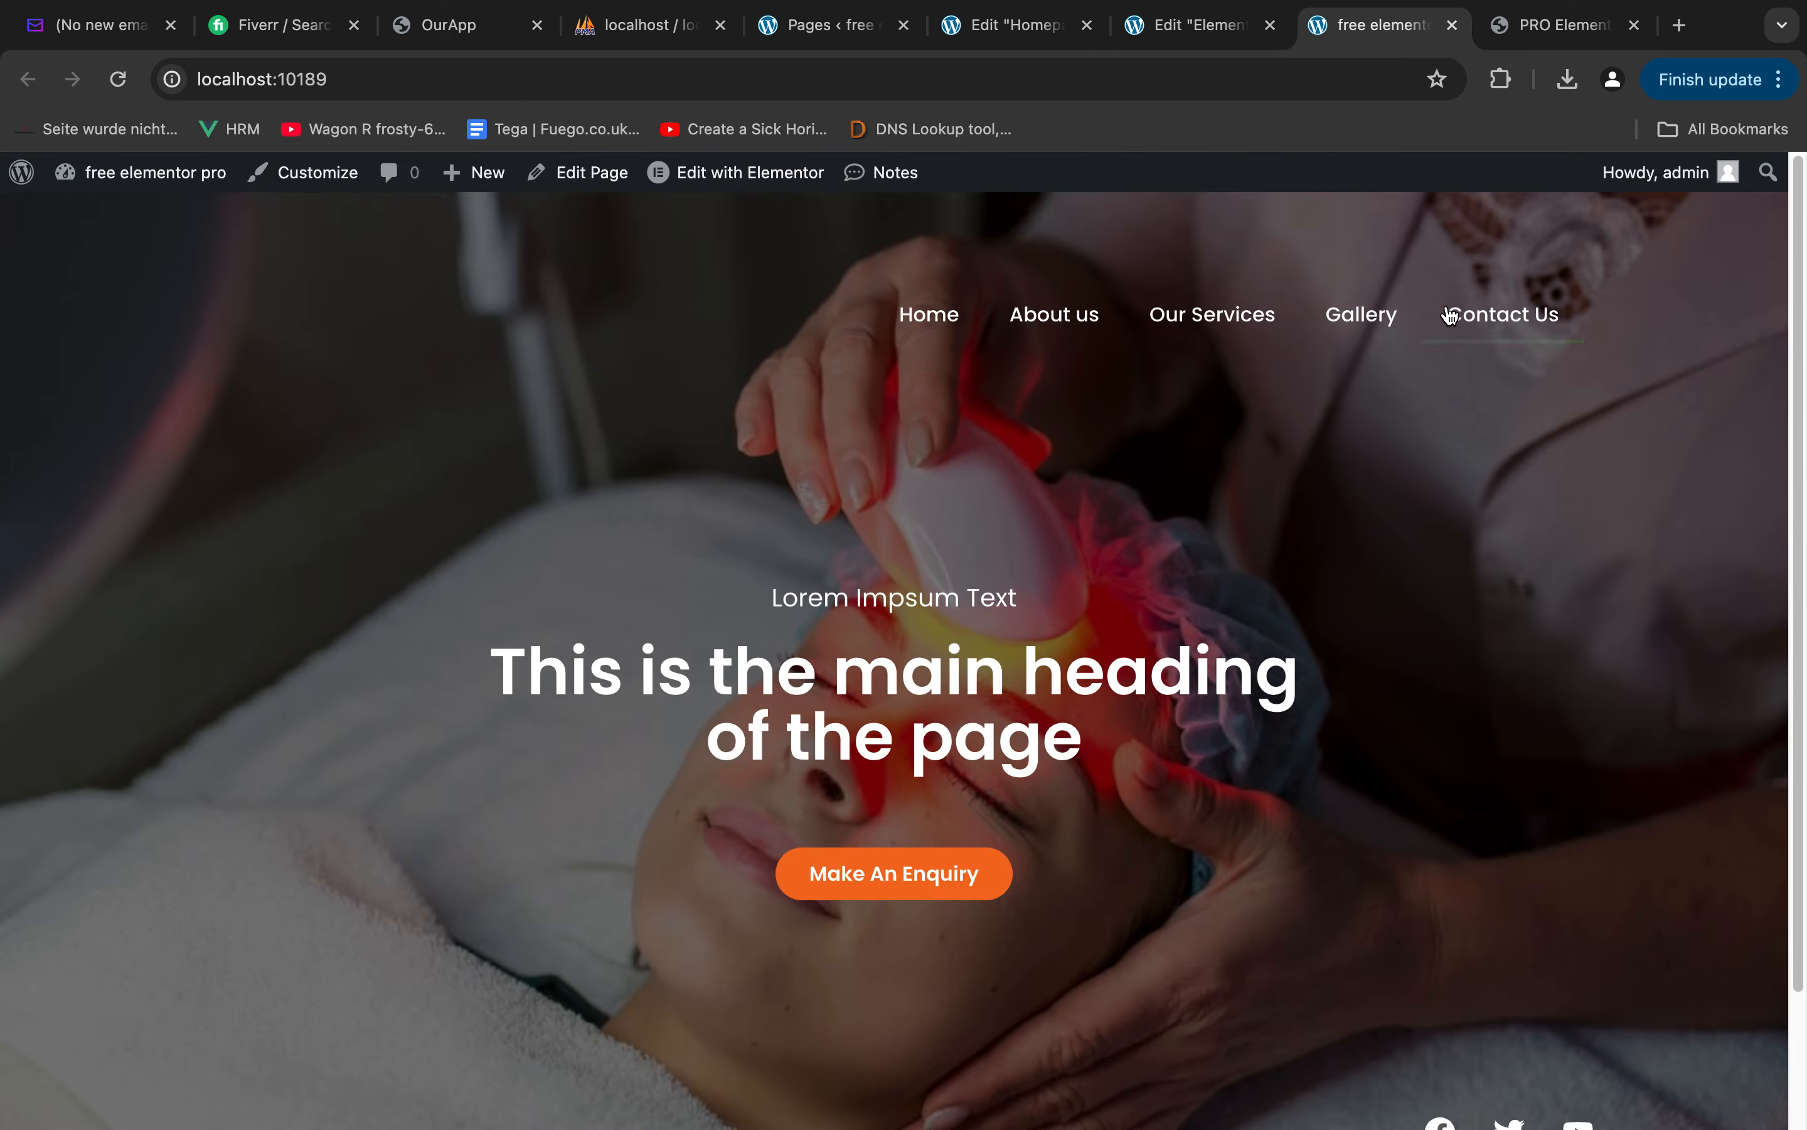
right_click(1461, 258)
key("Return")
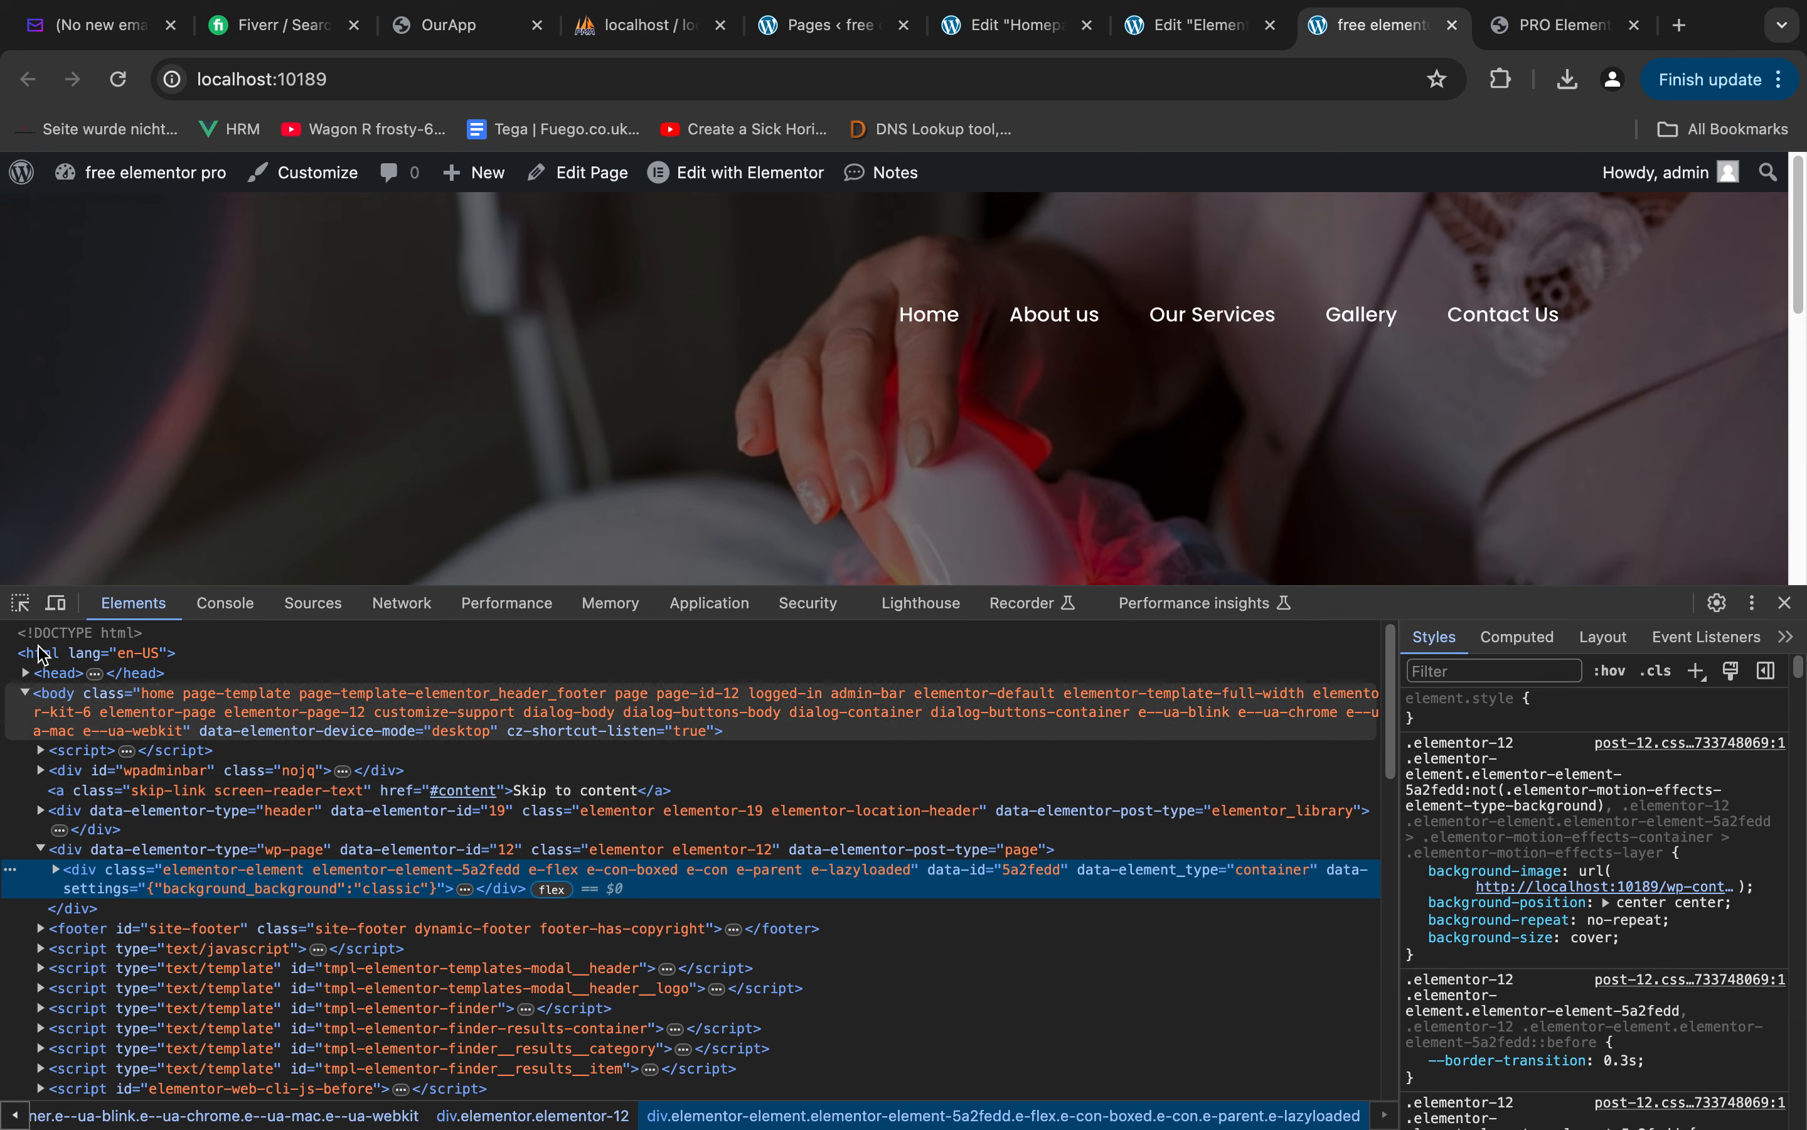
left_click(20, 603)
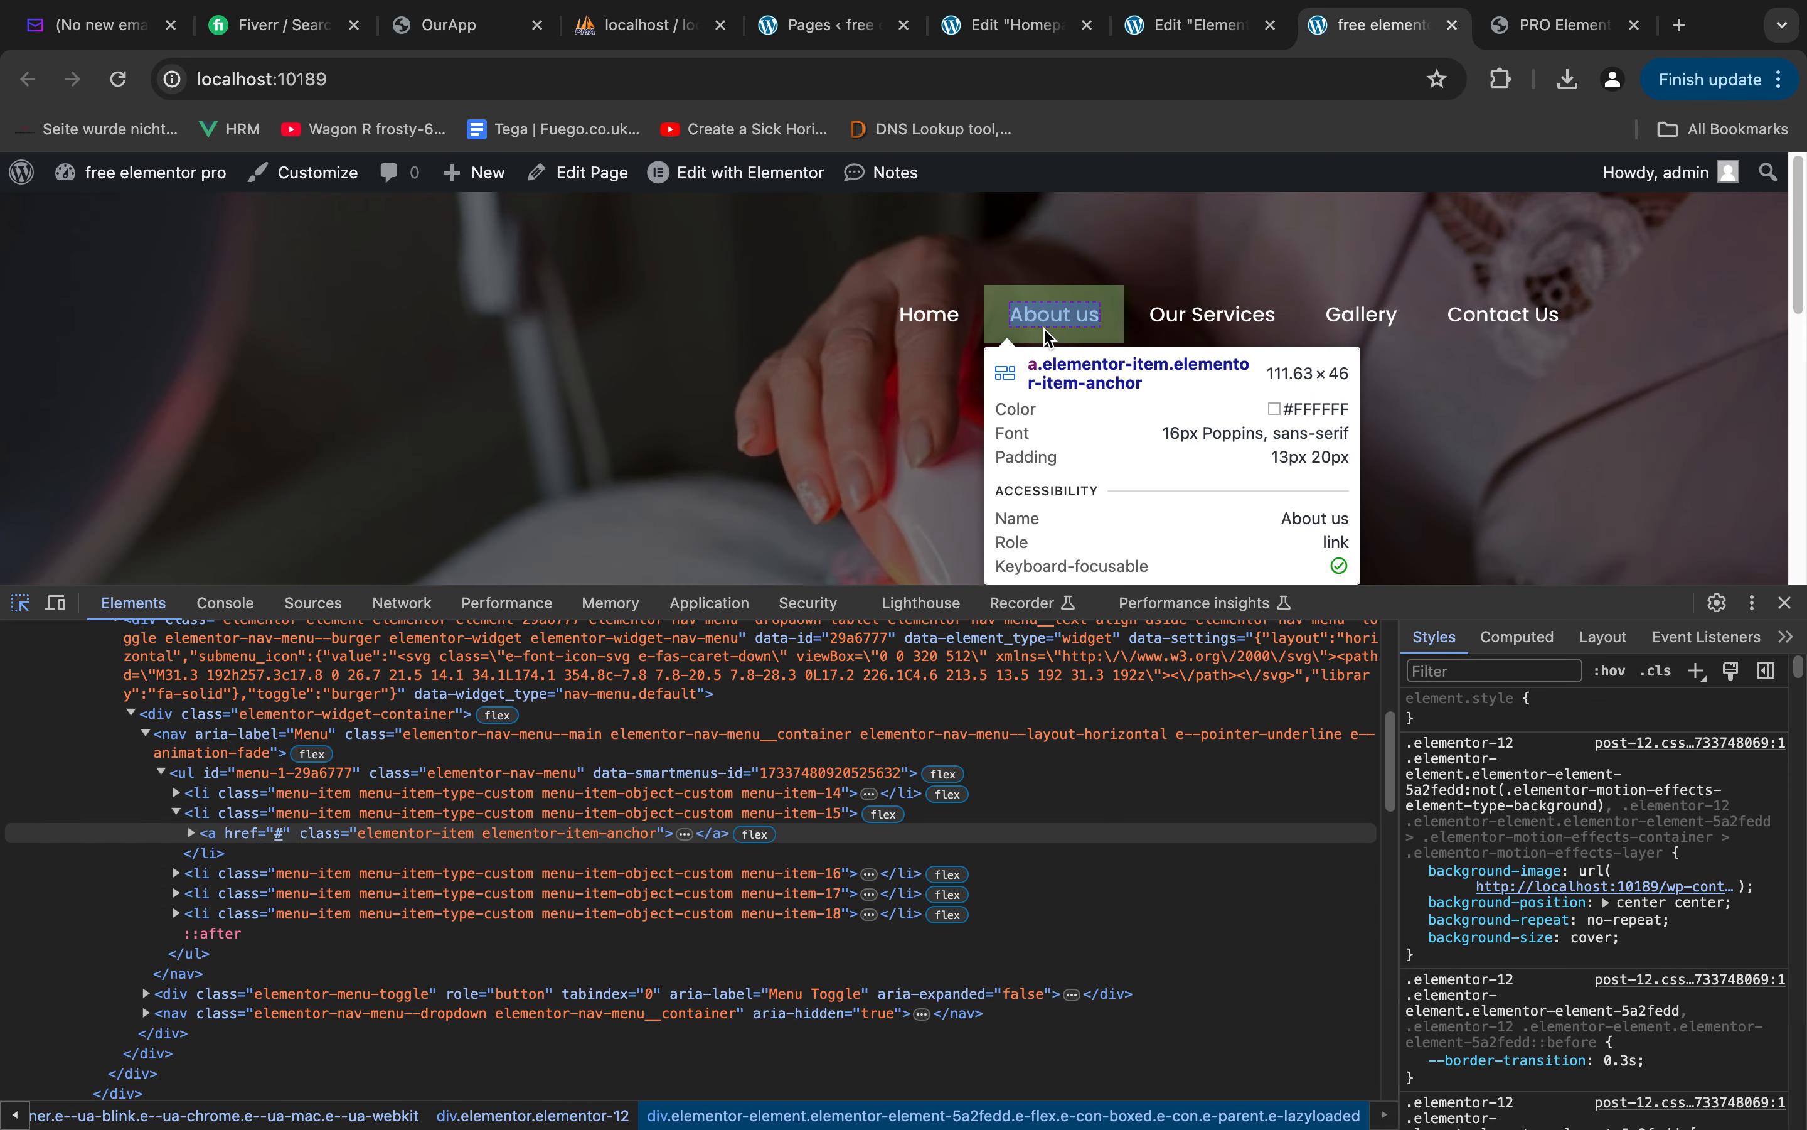
left_click(1049, 336)
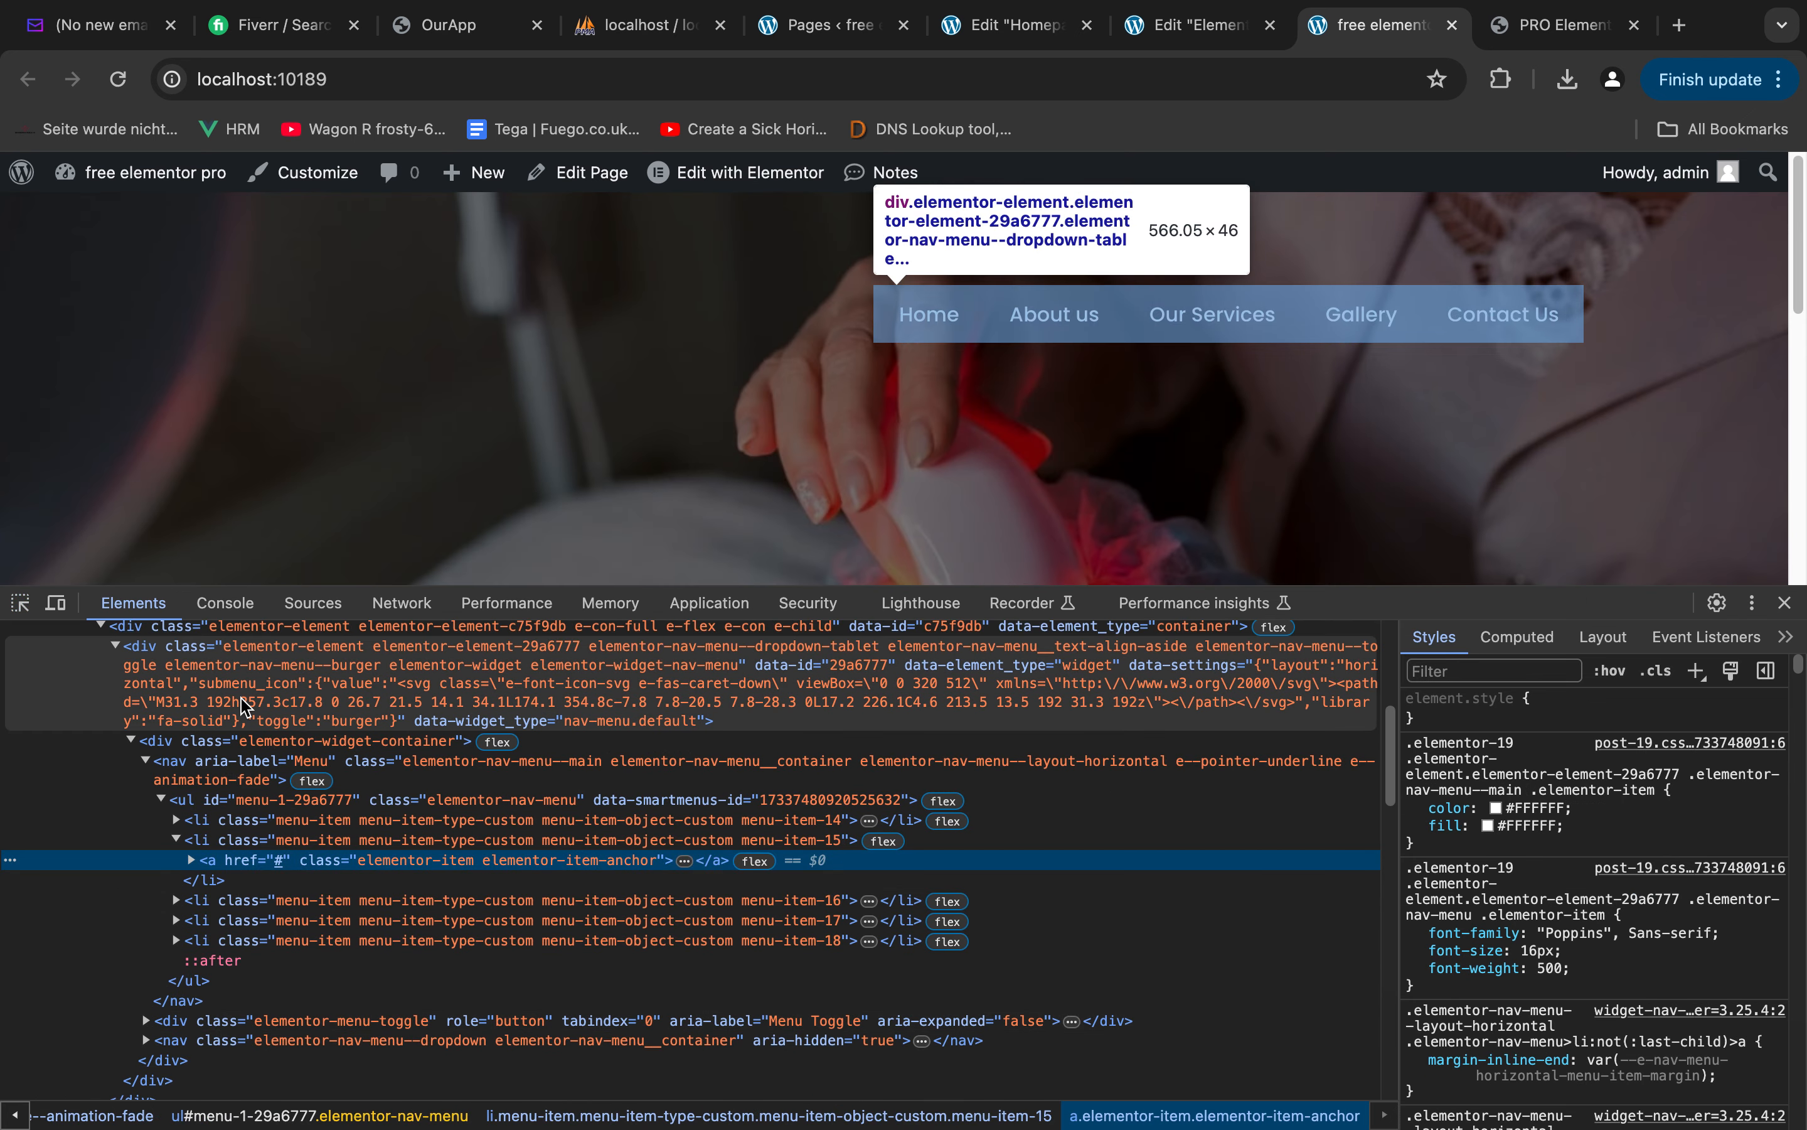
Expand the header button widget's markup down to its link element and examine its styles
scroll(240, 702, "up", 2)
scroll(233, 655, "up", 3)
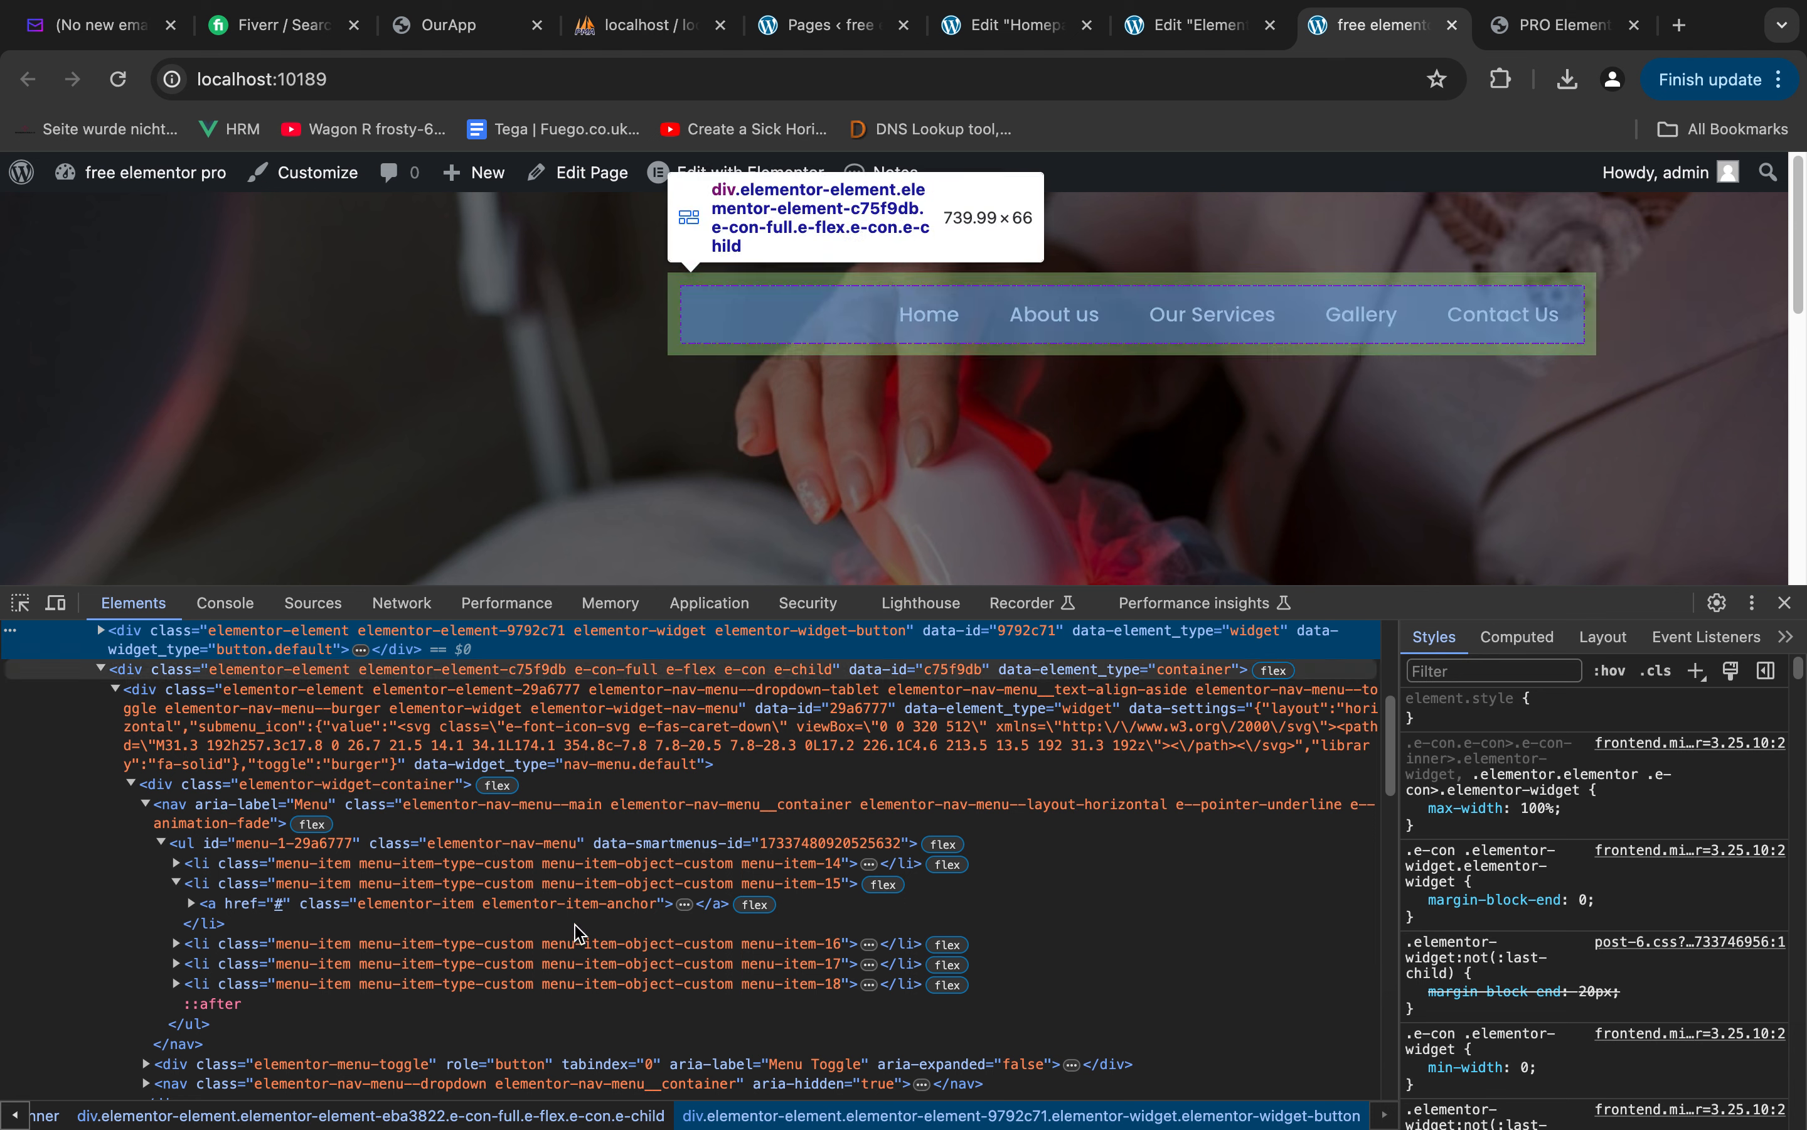
left_click(110, 705)
left_click(103, 698)
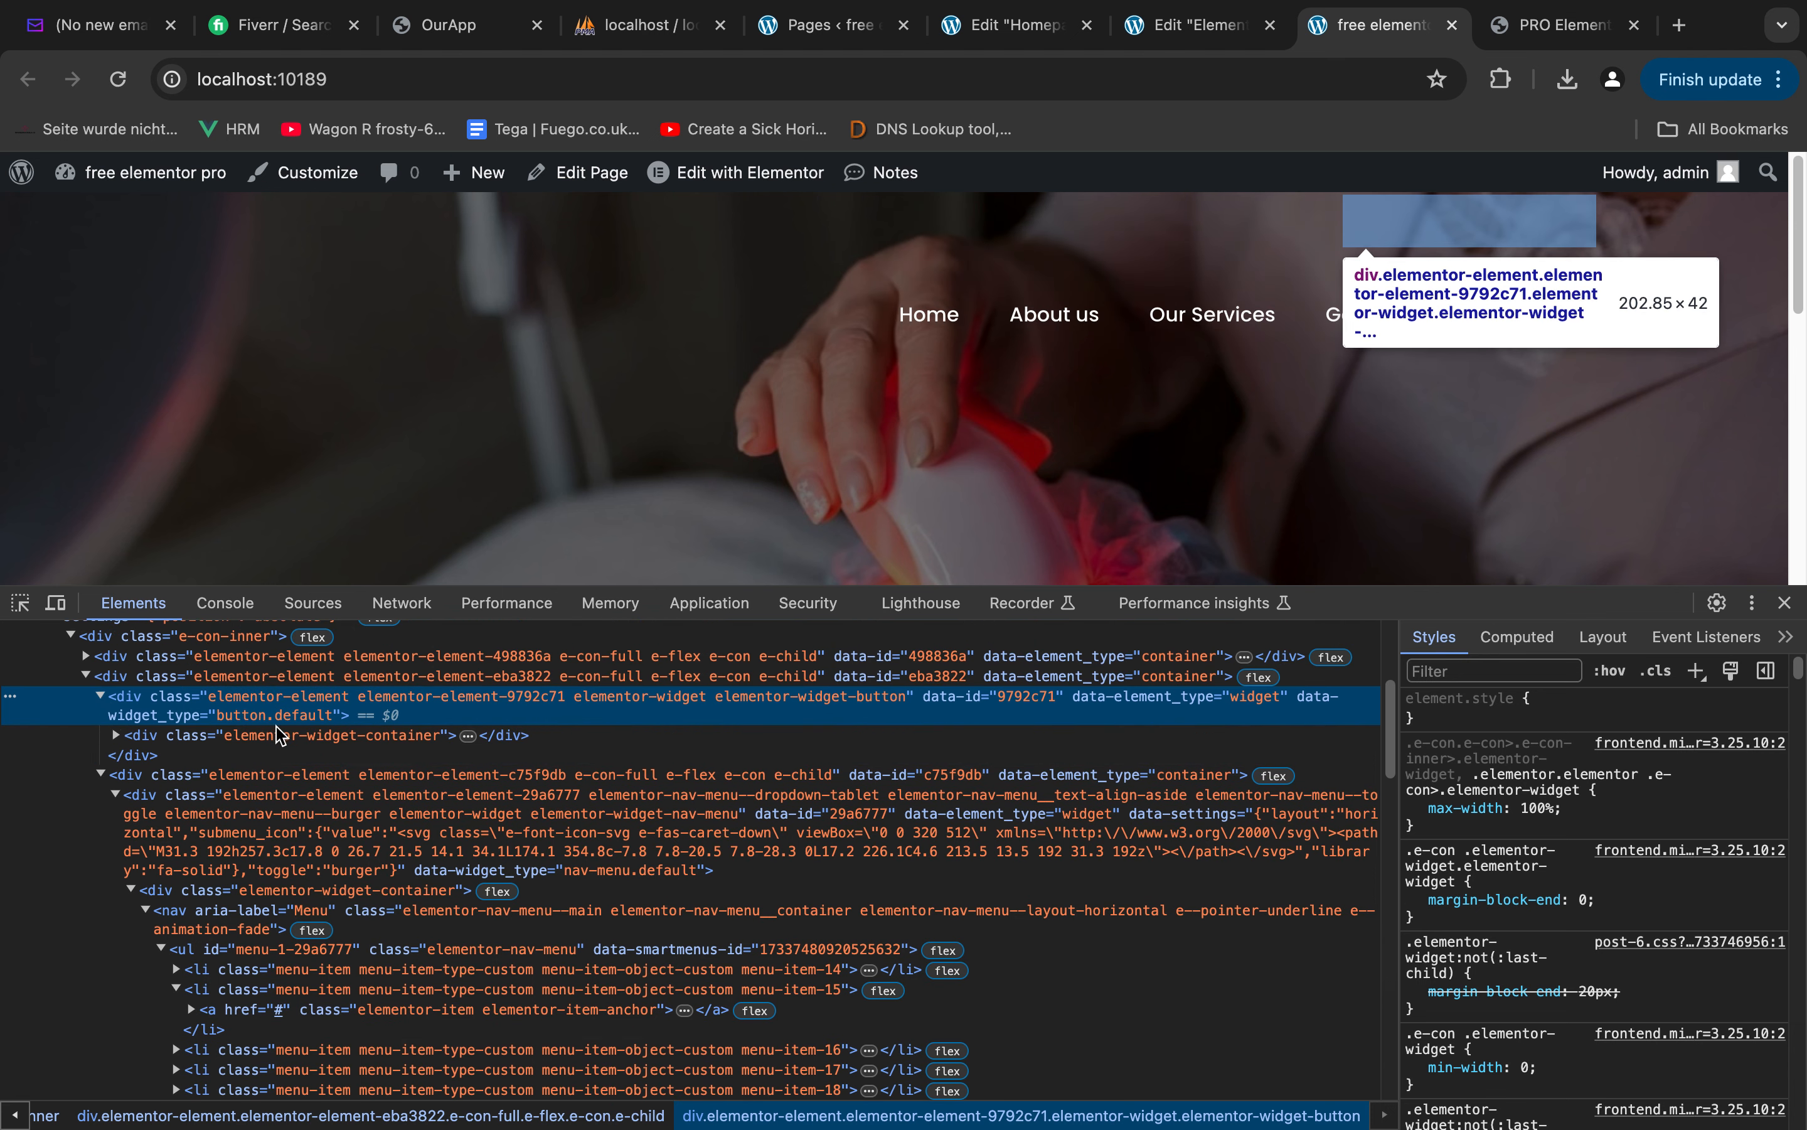
left_click(115, 734)
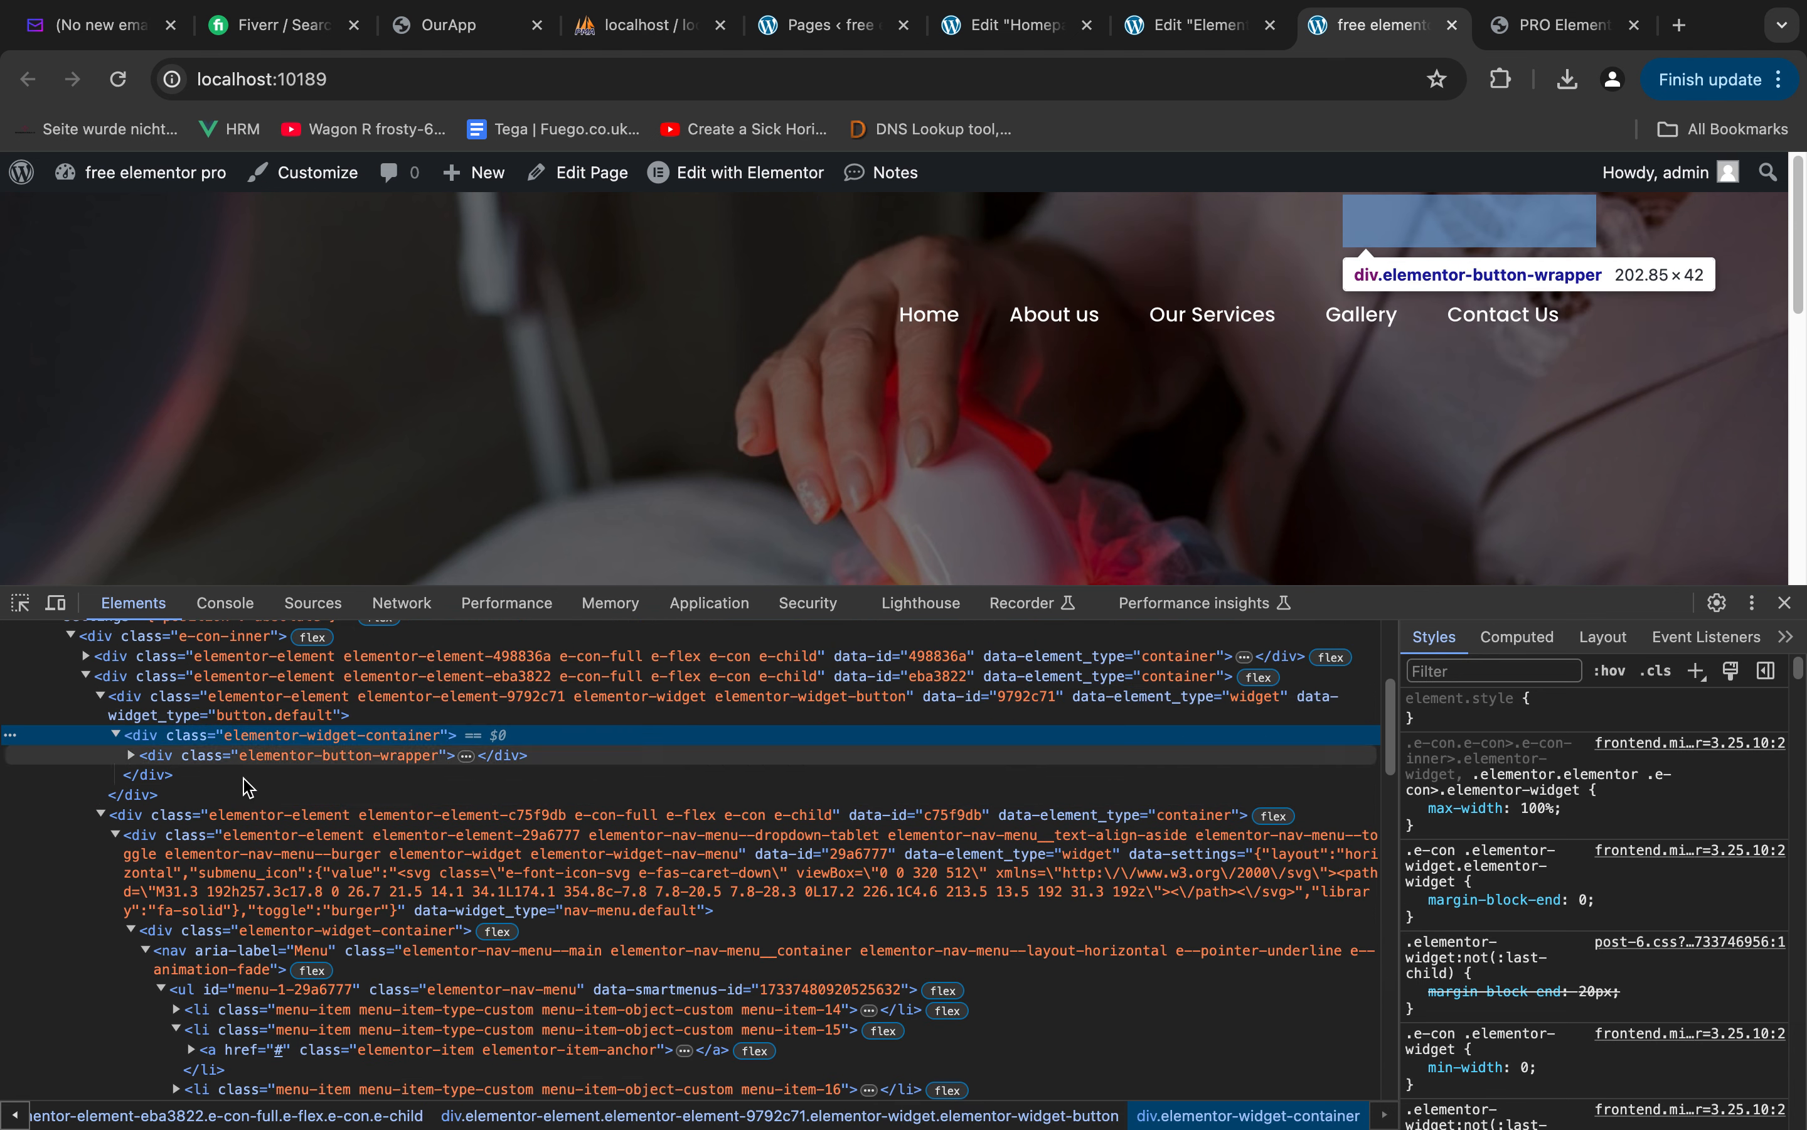
left_click(132, 755)
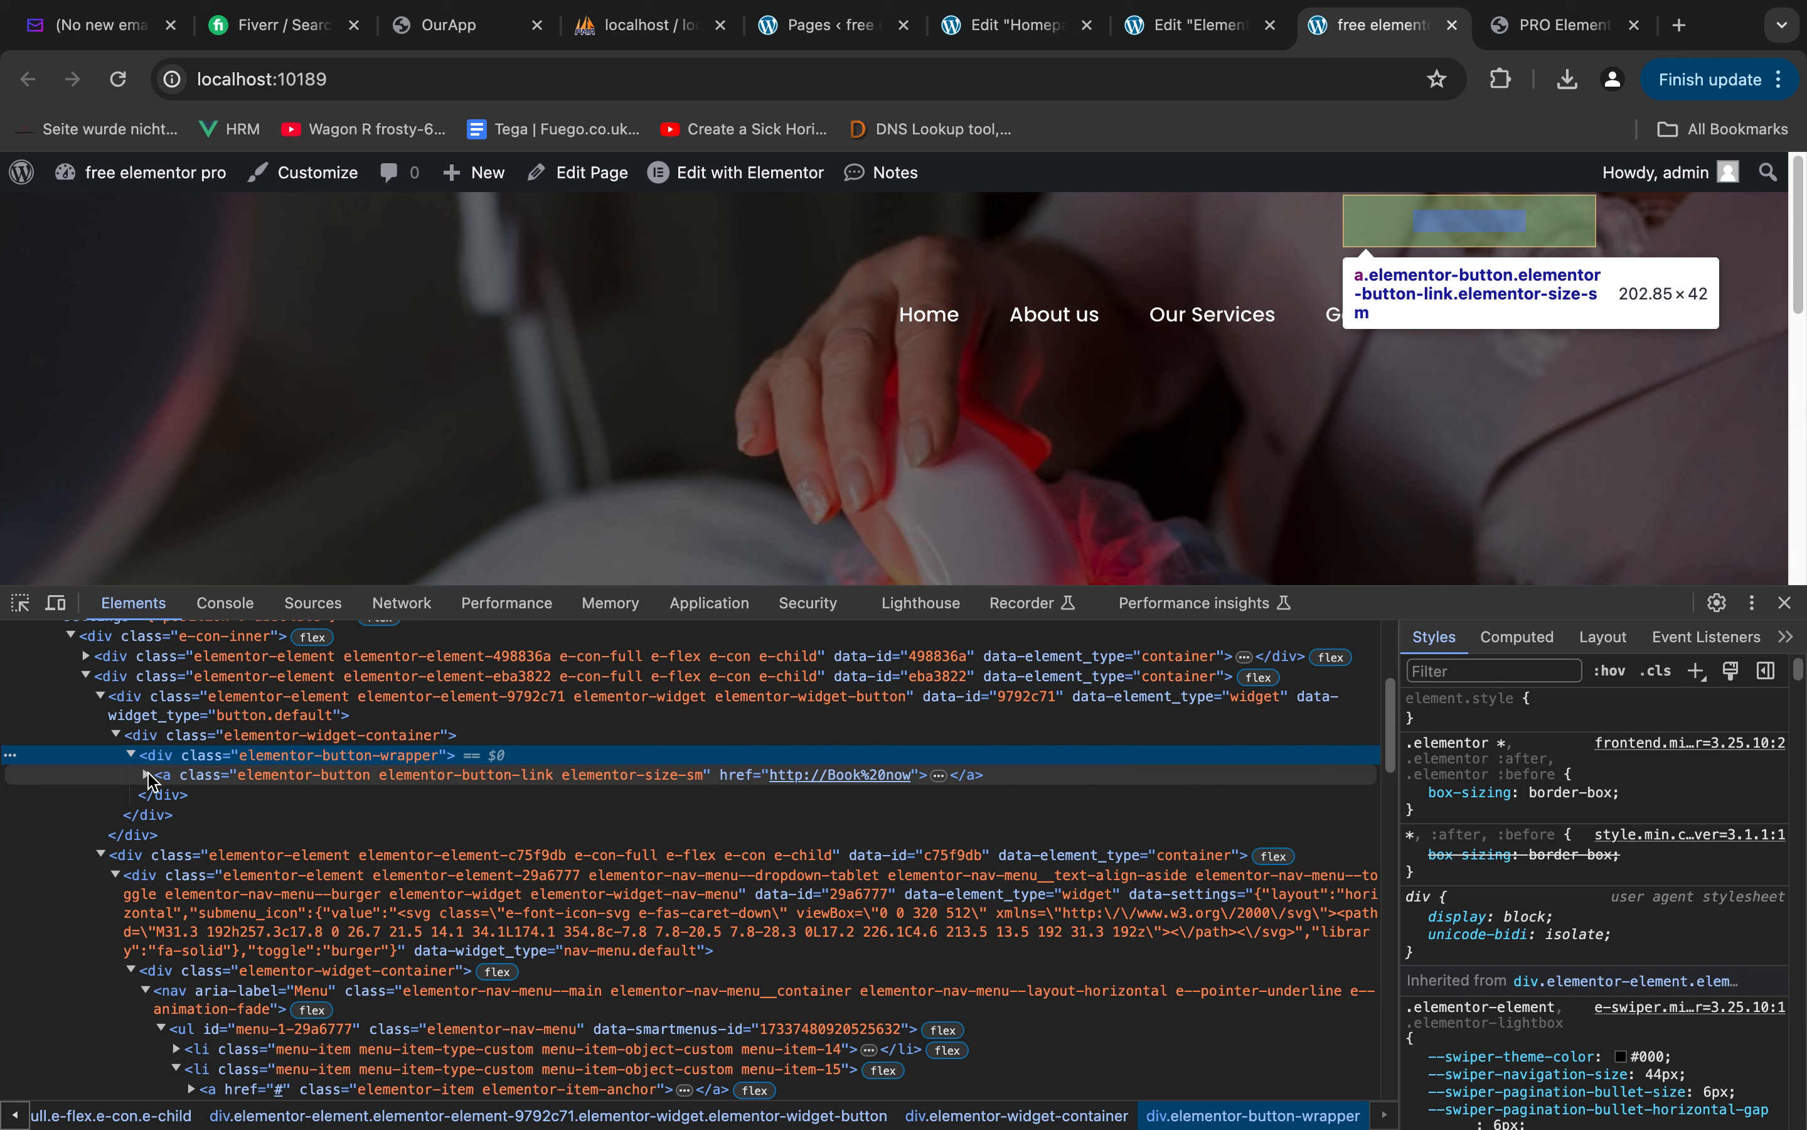
left_click(152, 777)
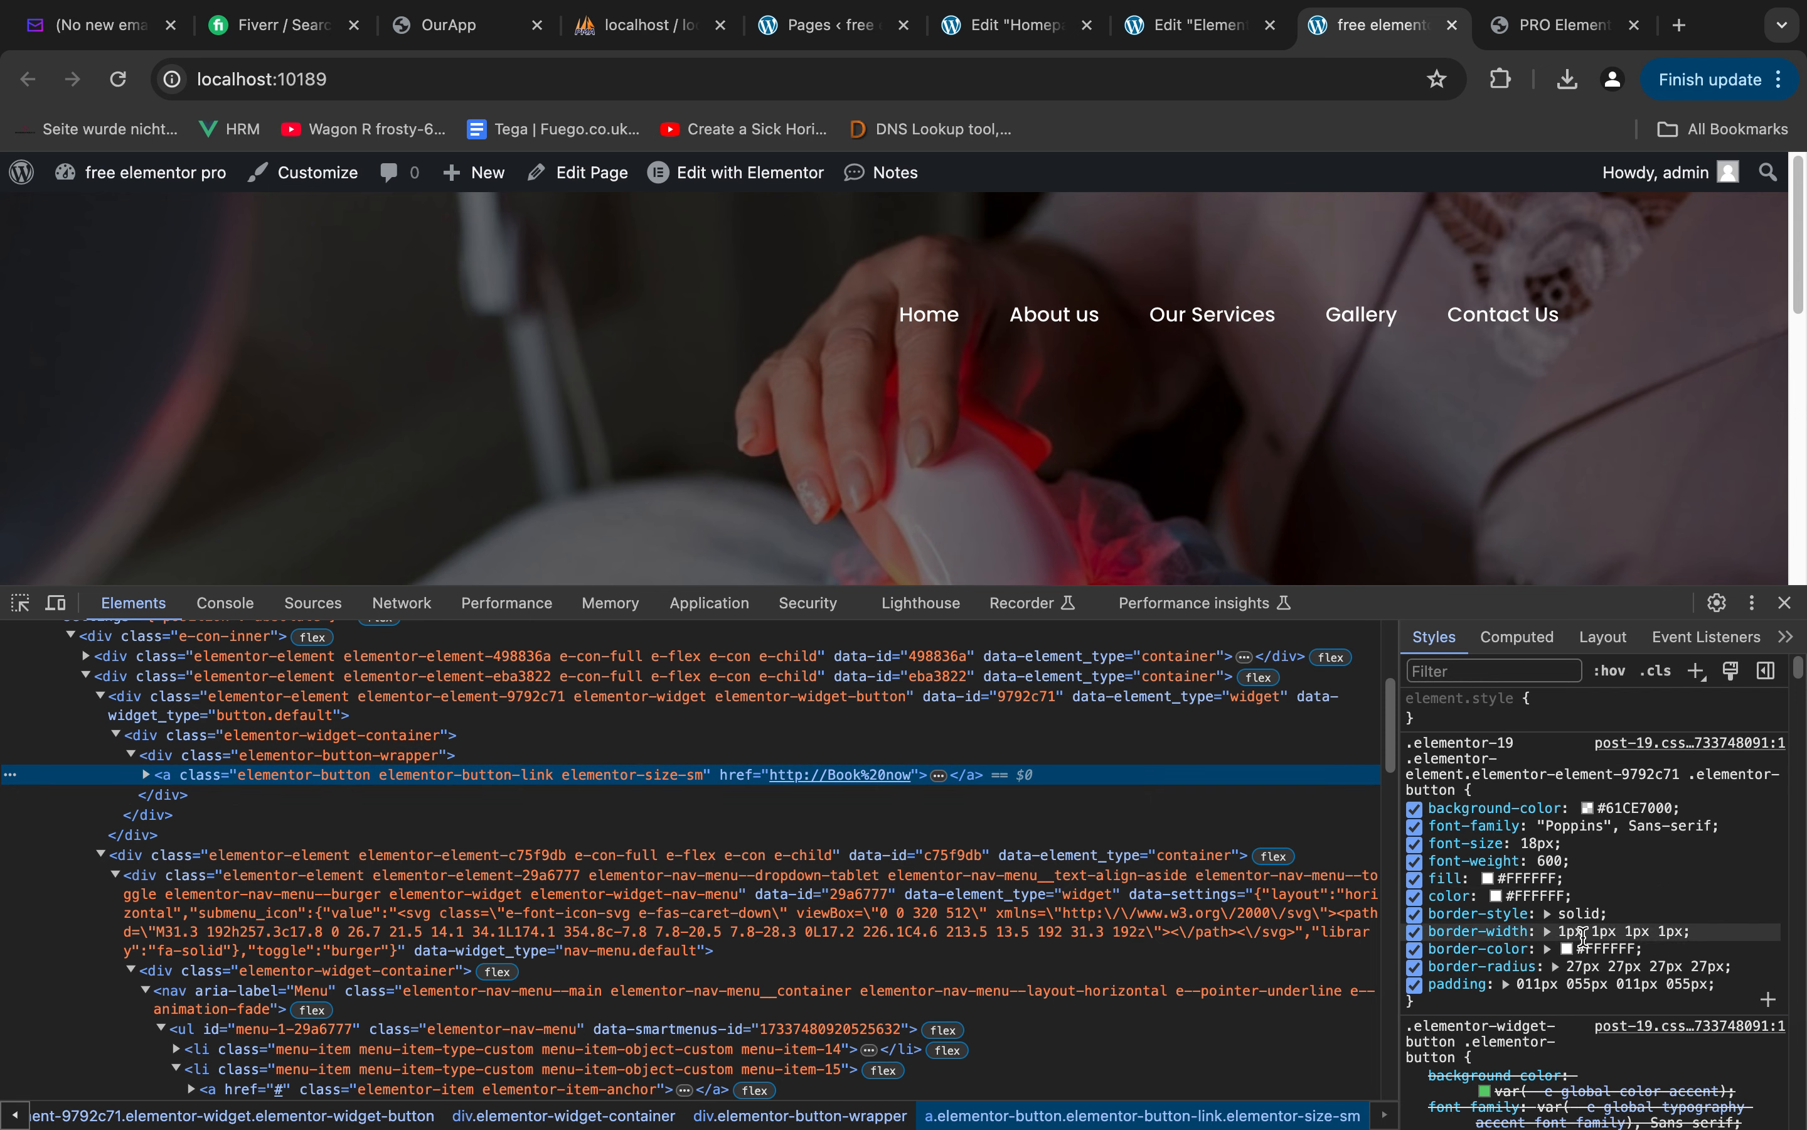
Try adding color: #fff !important to the header button's CSS rule in the developer tools
left_click(1571, 1002)
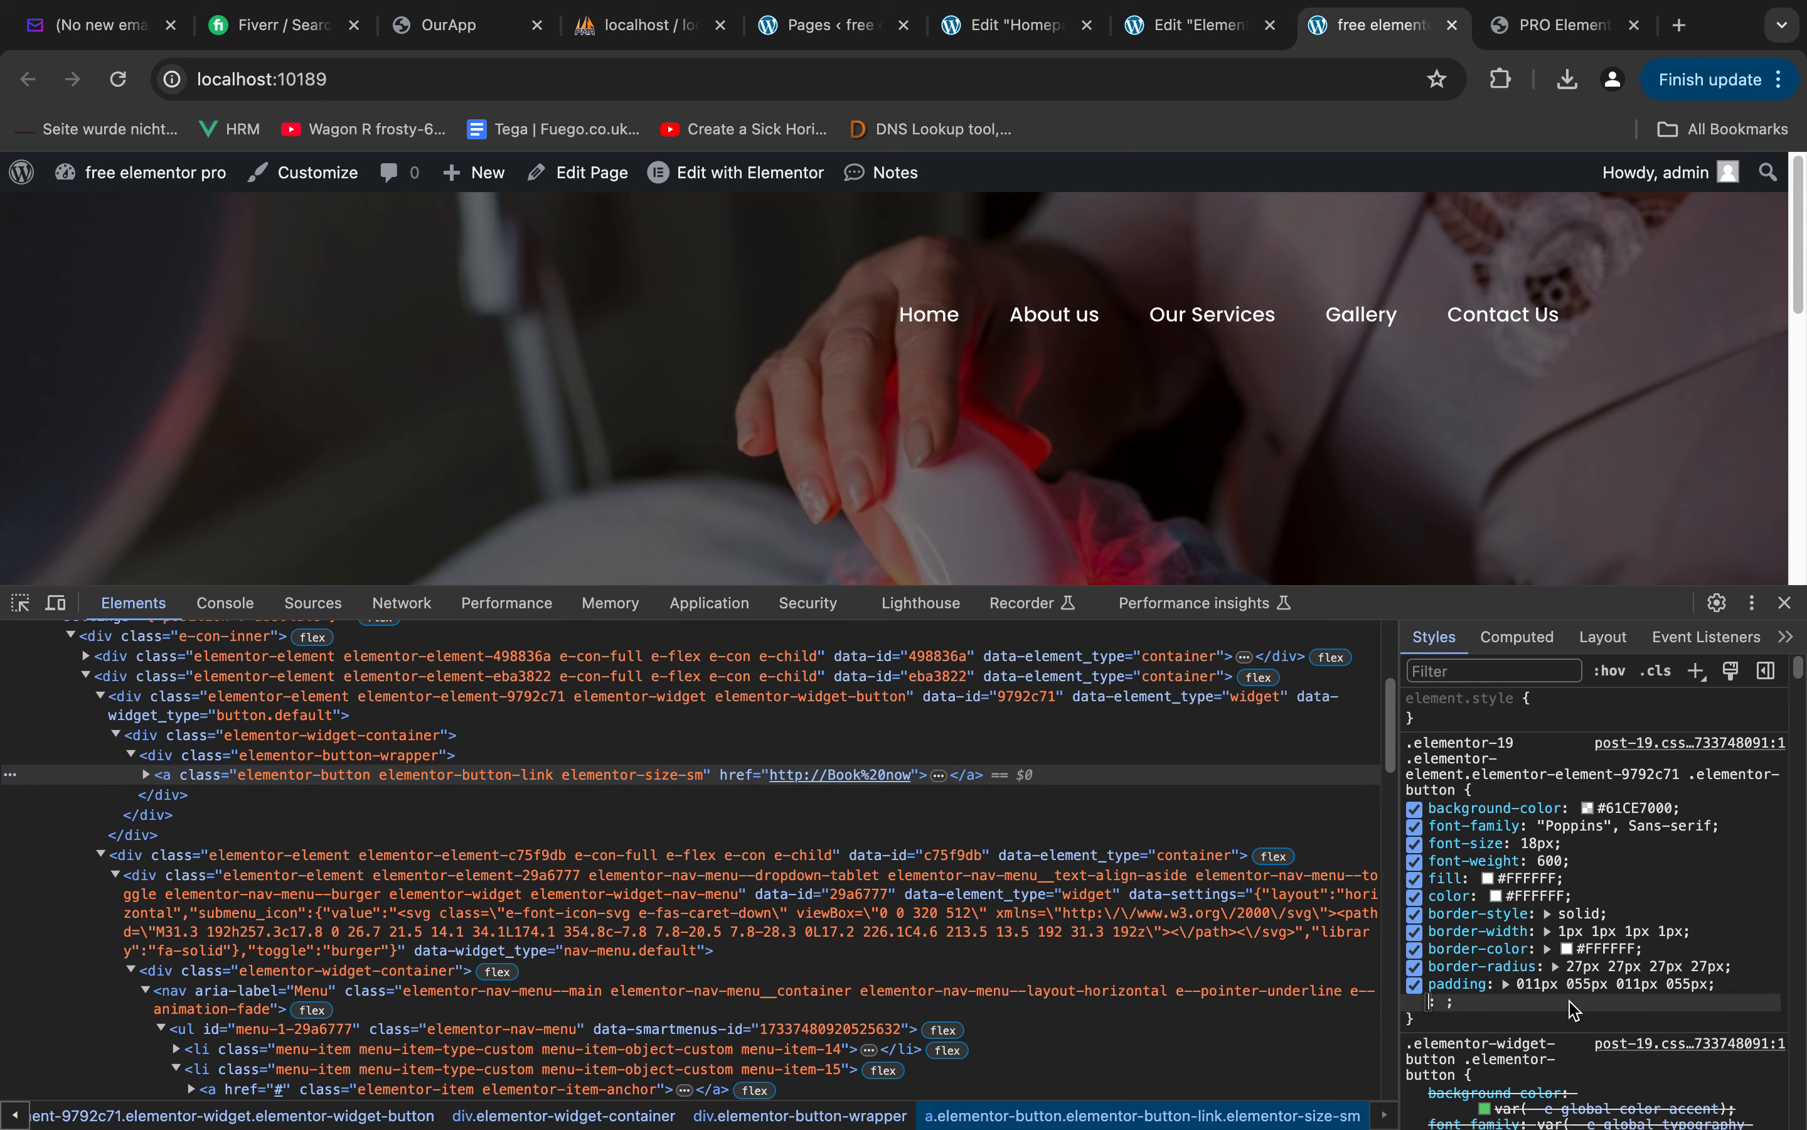
type("color: ")
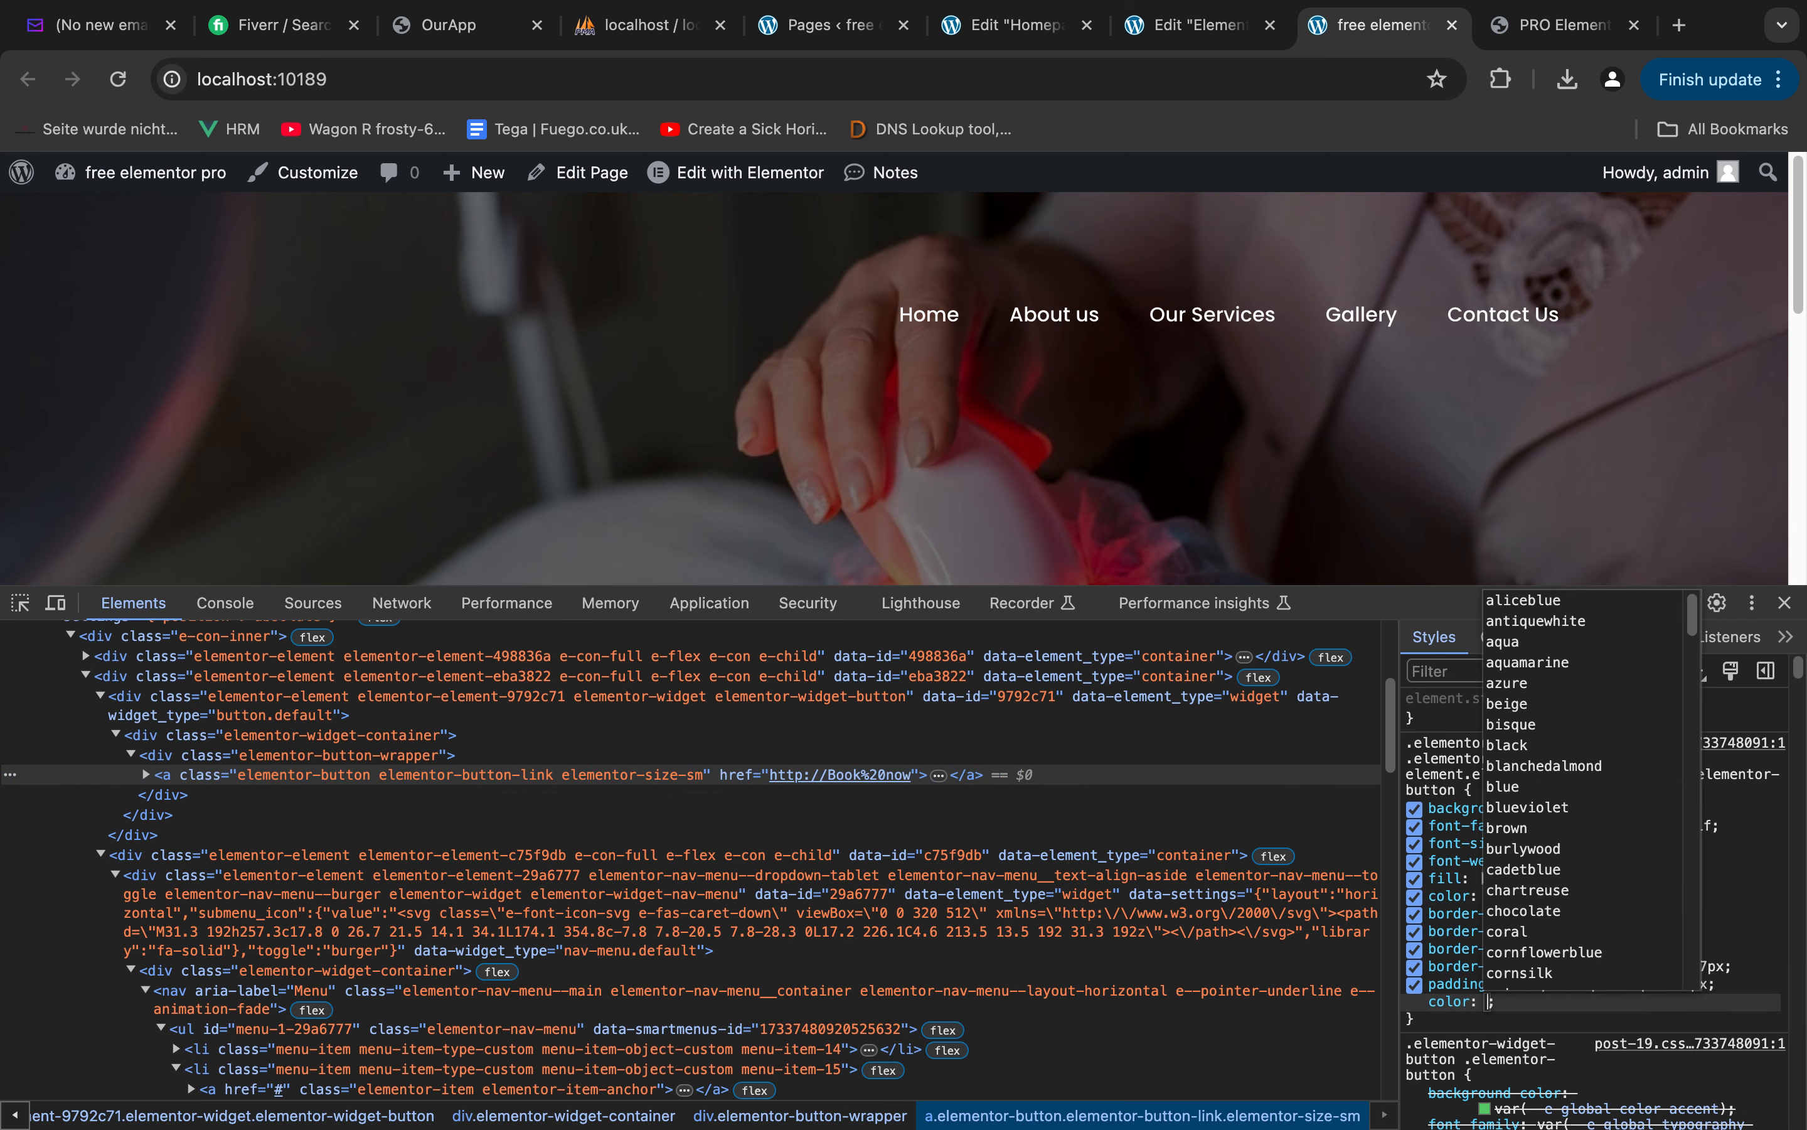
type("#fff !important")
key("Return")
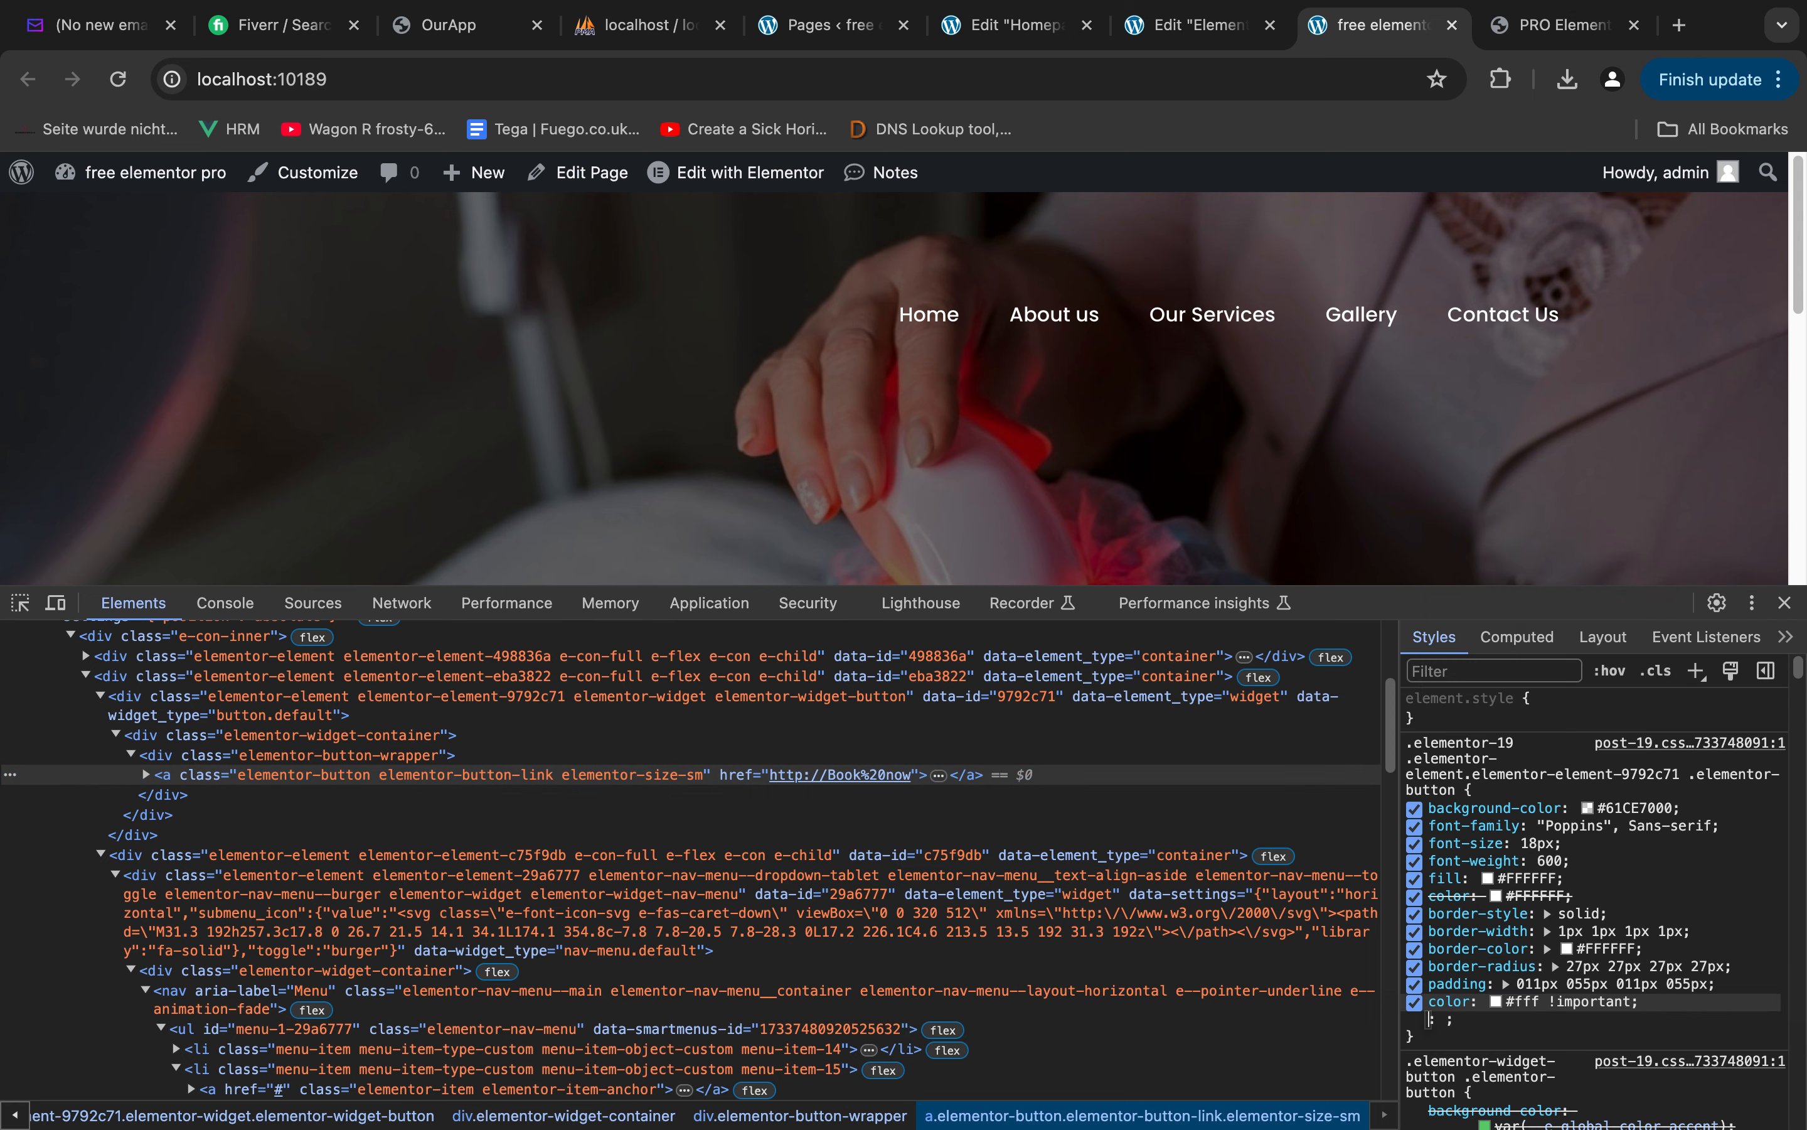
Test an inline z-index: 9 on the header's outer container in the developer tools
scroll(179, 807, "up", 3)
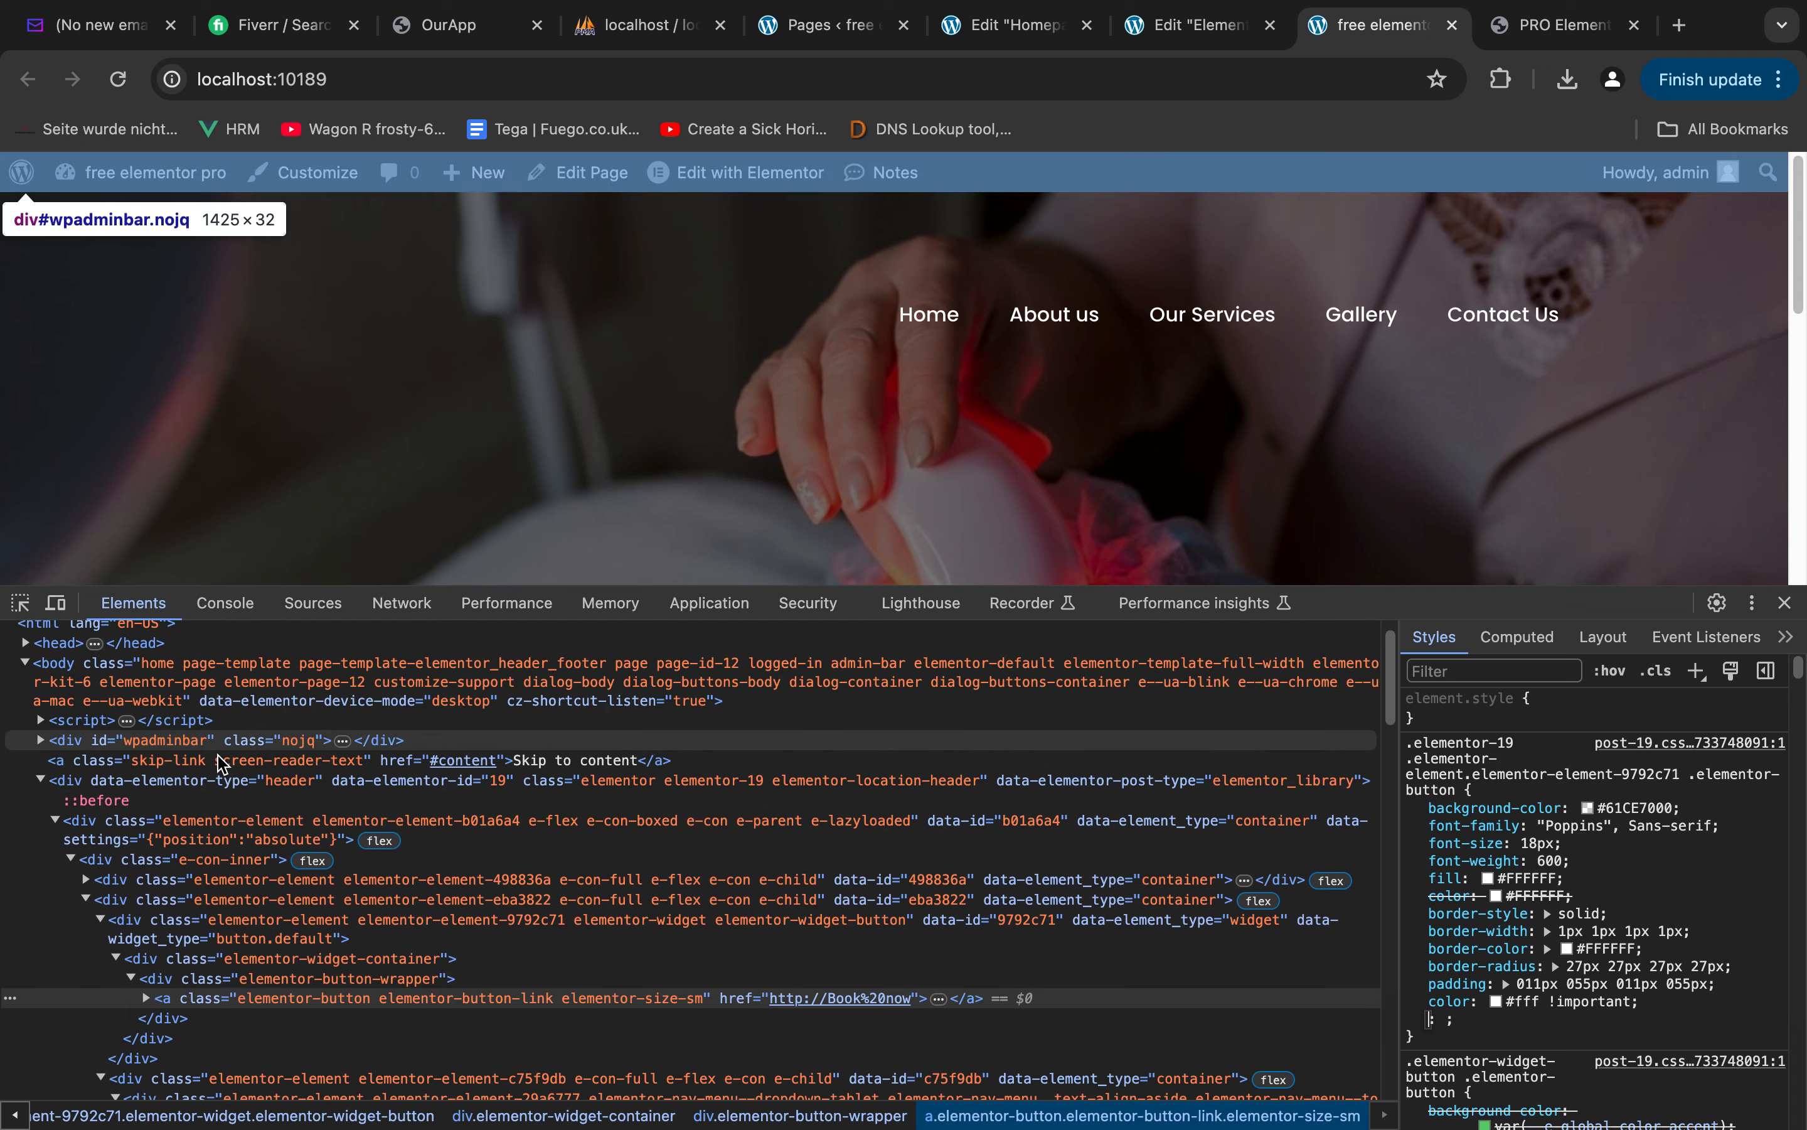
left_click(180, 822)
left_click(1574, 736)
type("z-index:9")
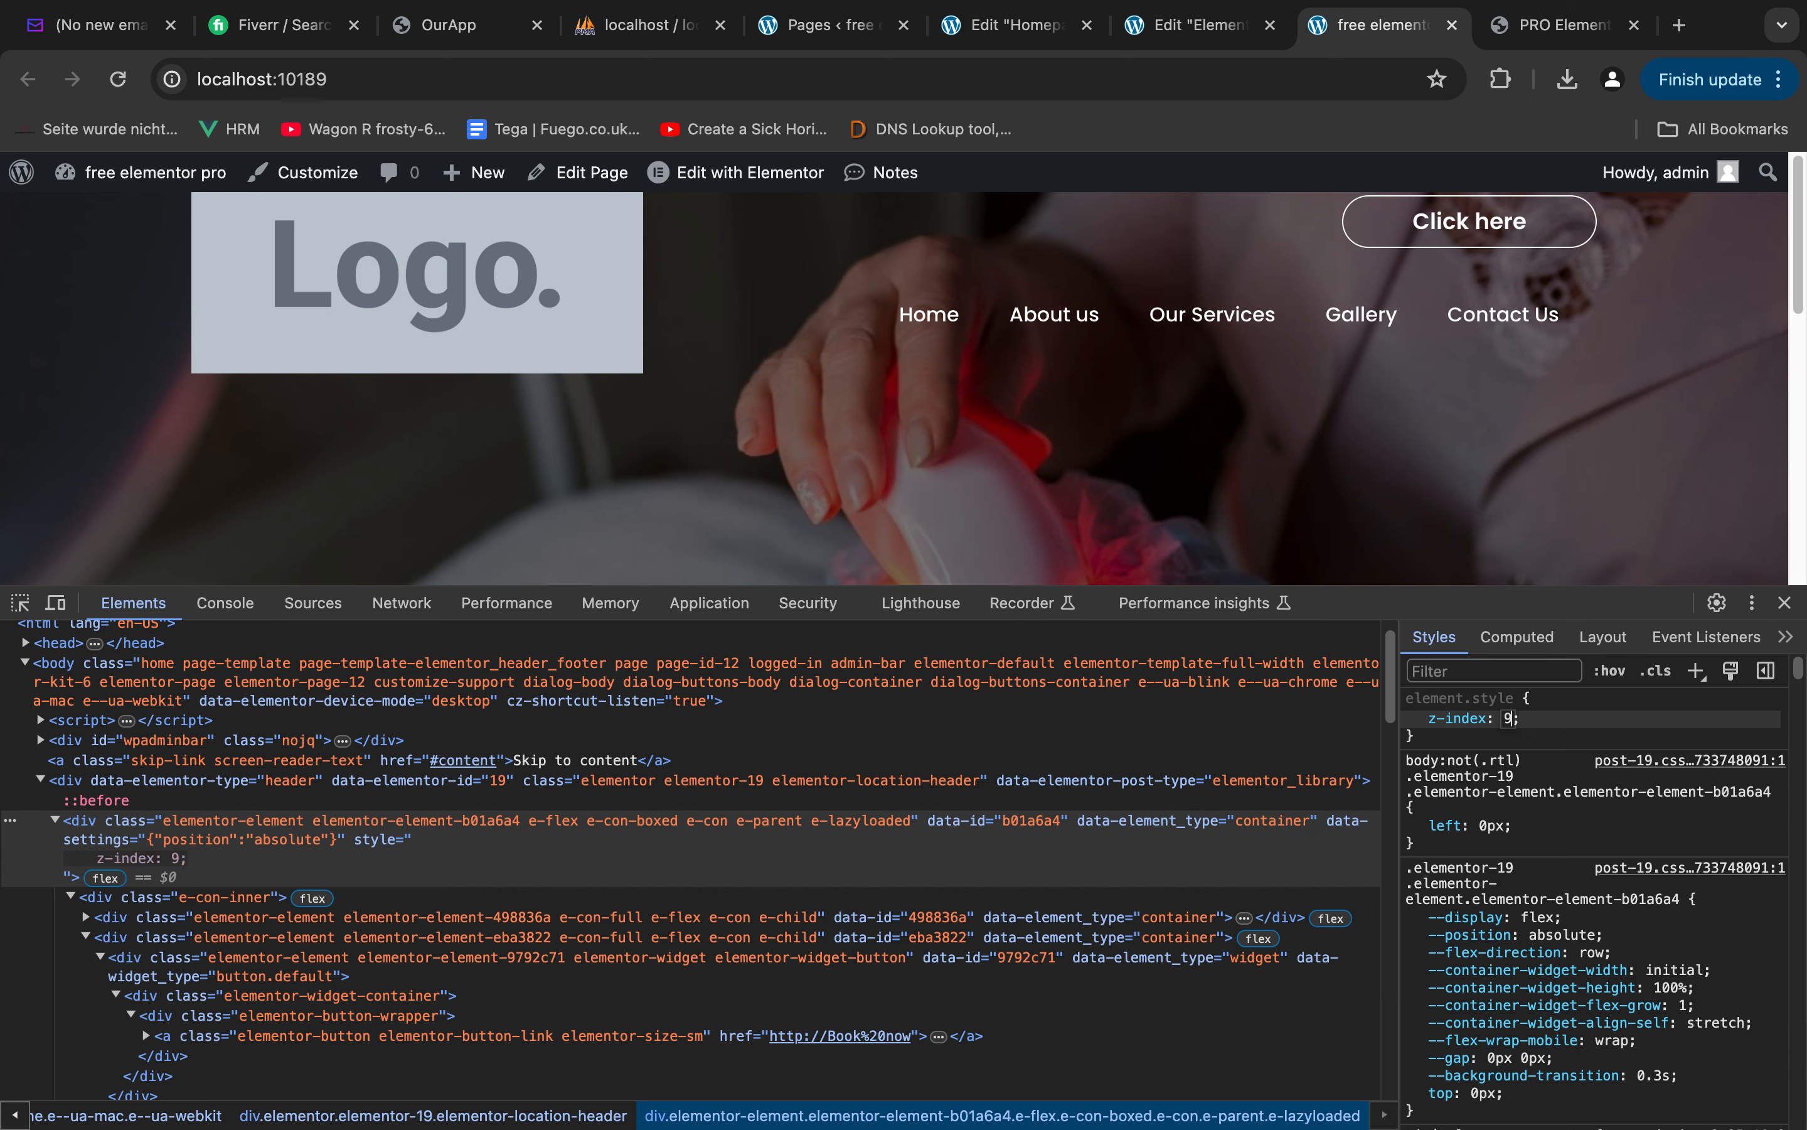
key("Return")
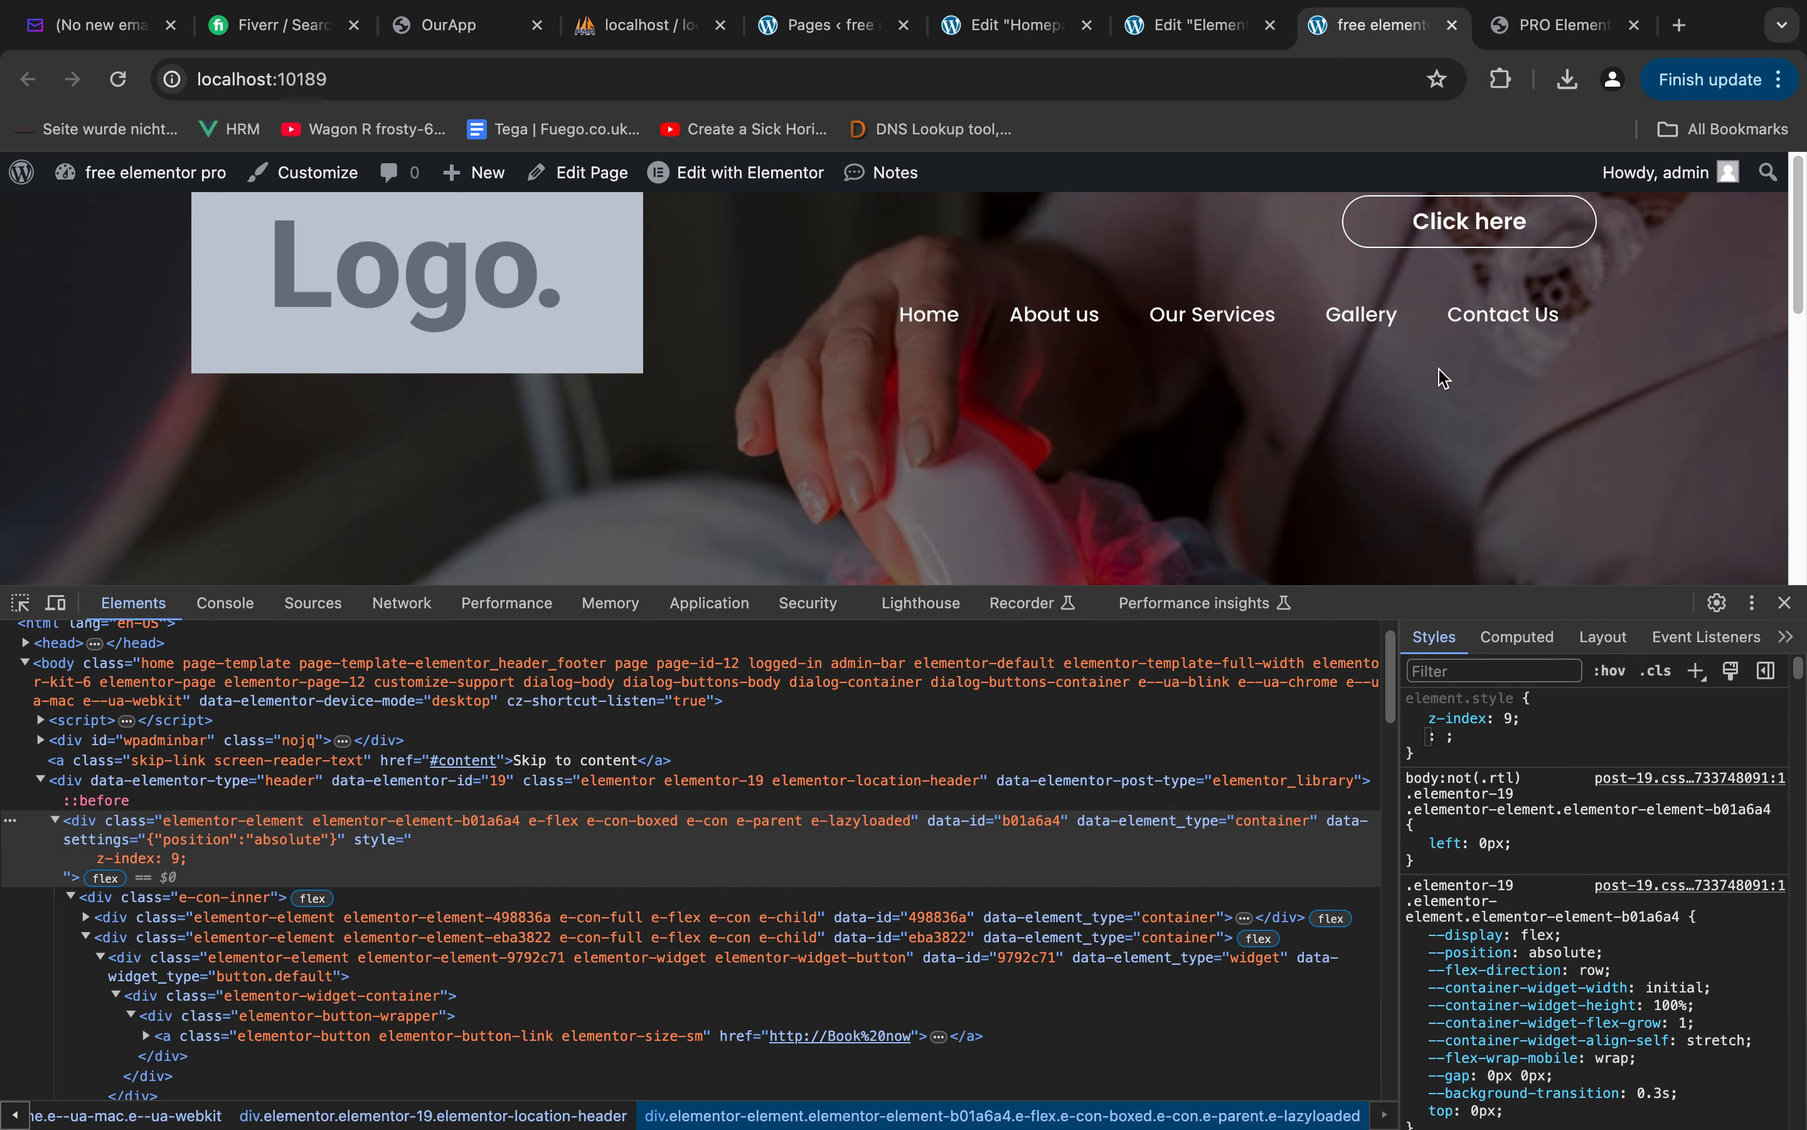
In the header template, give the outermost container a custom CSS selector rule with width: 100%
left_click(1008, 30)
left_click(1162, 30)
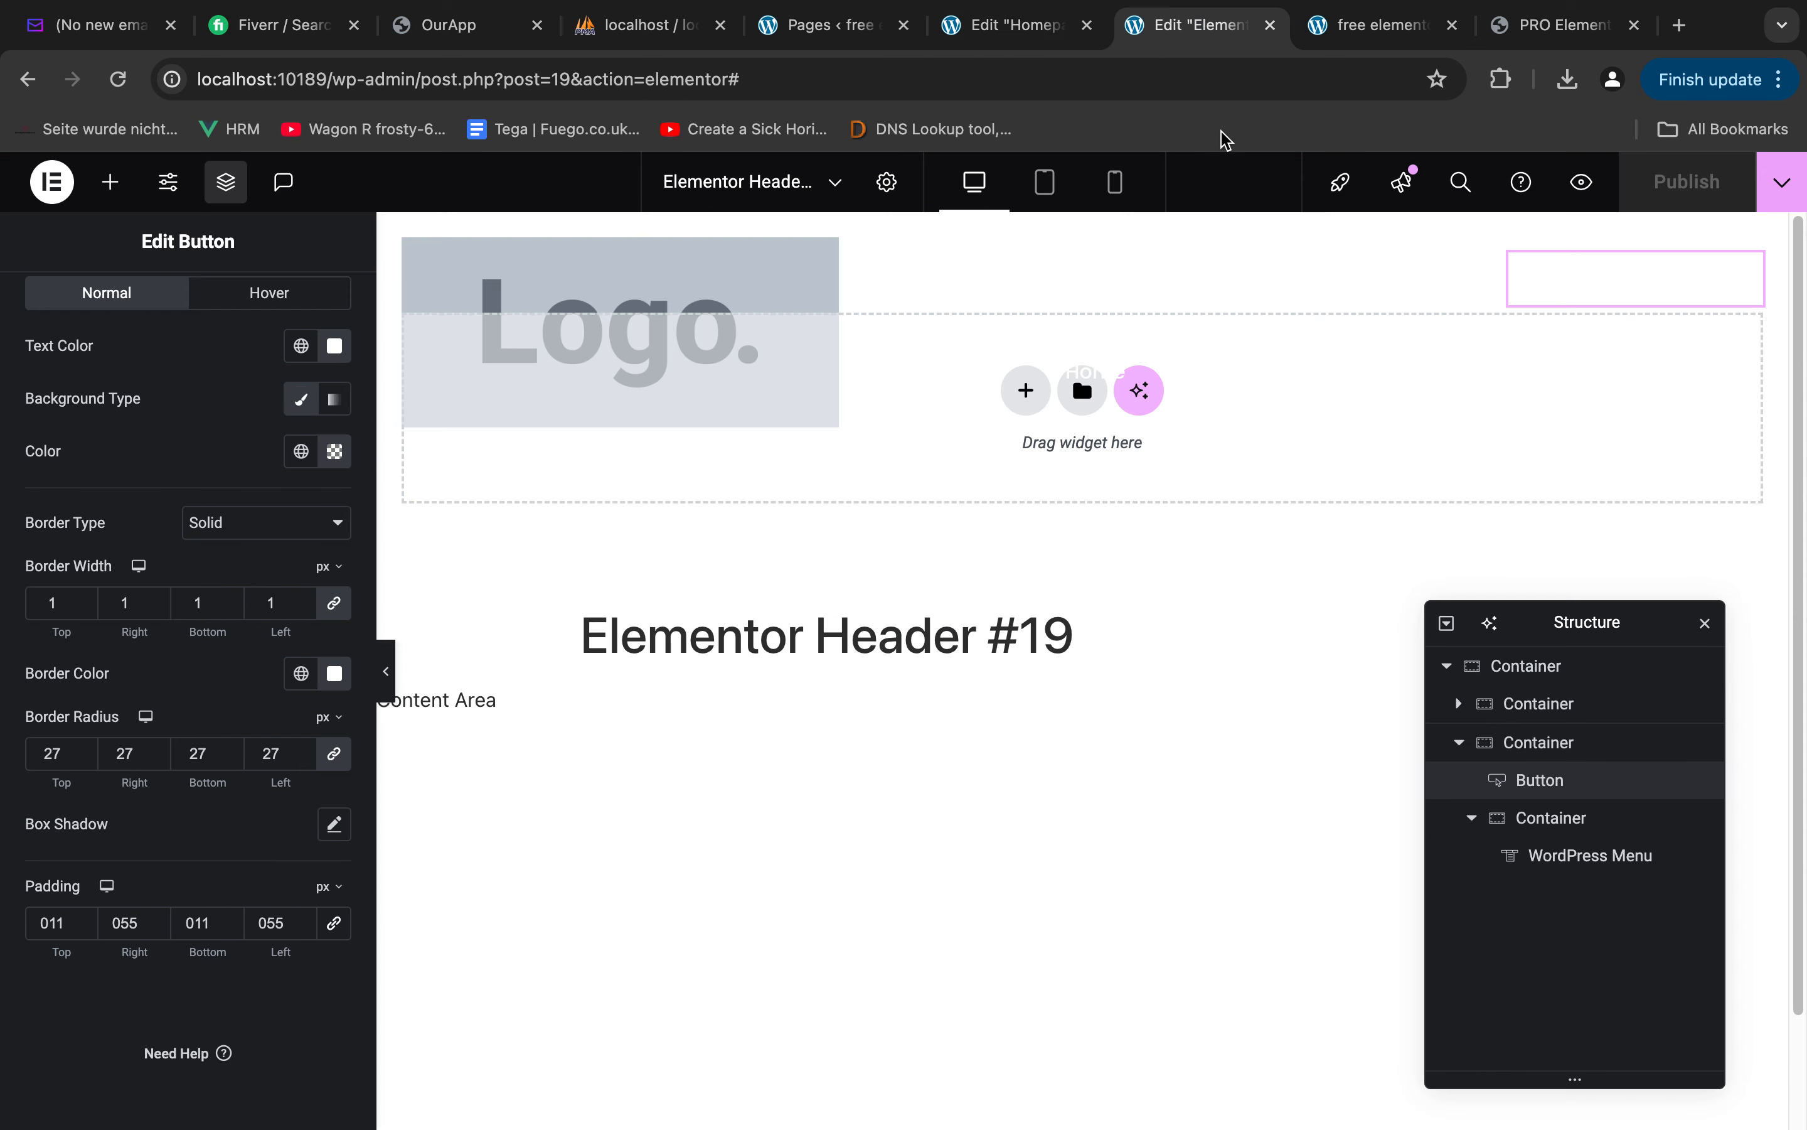
scroll(170, 350, "up", 5)
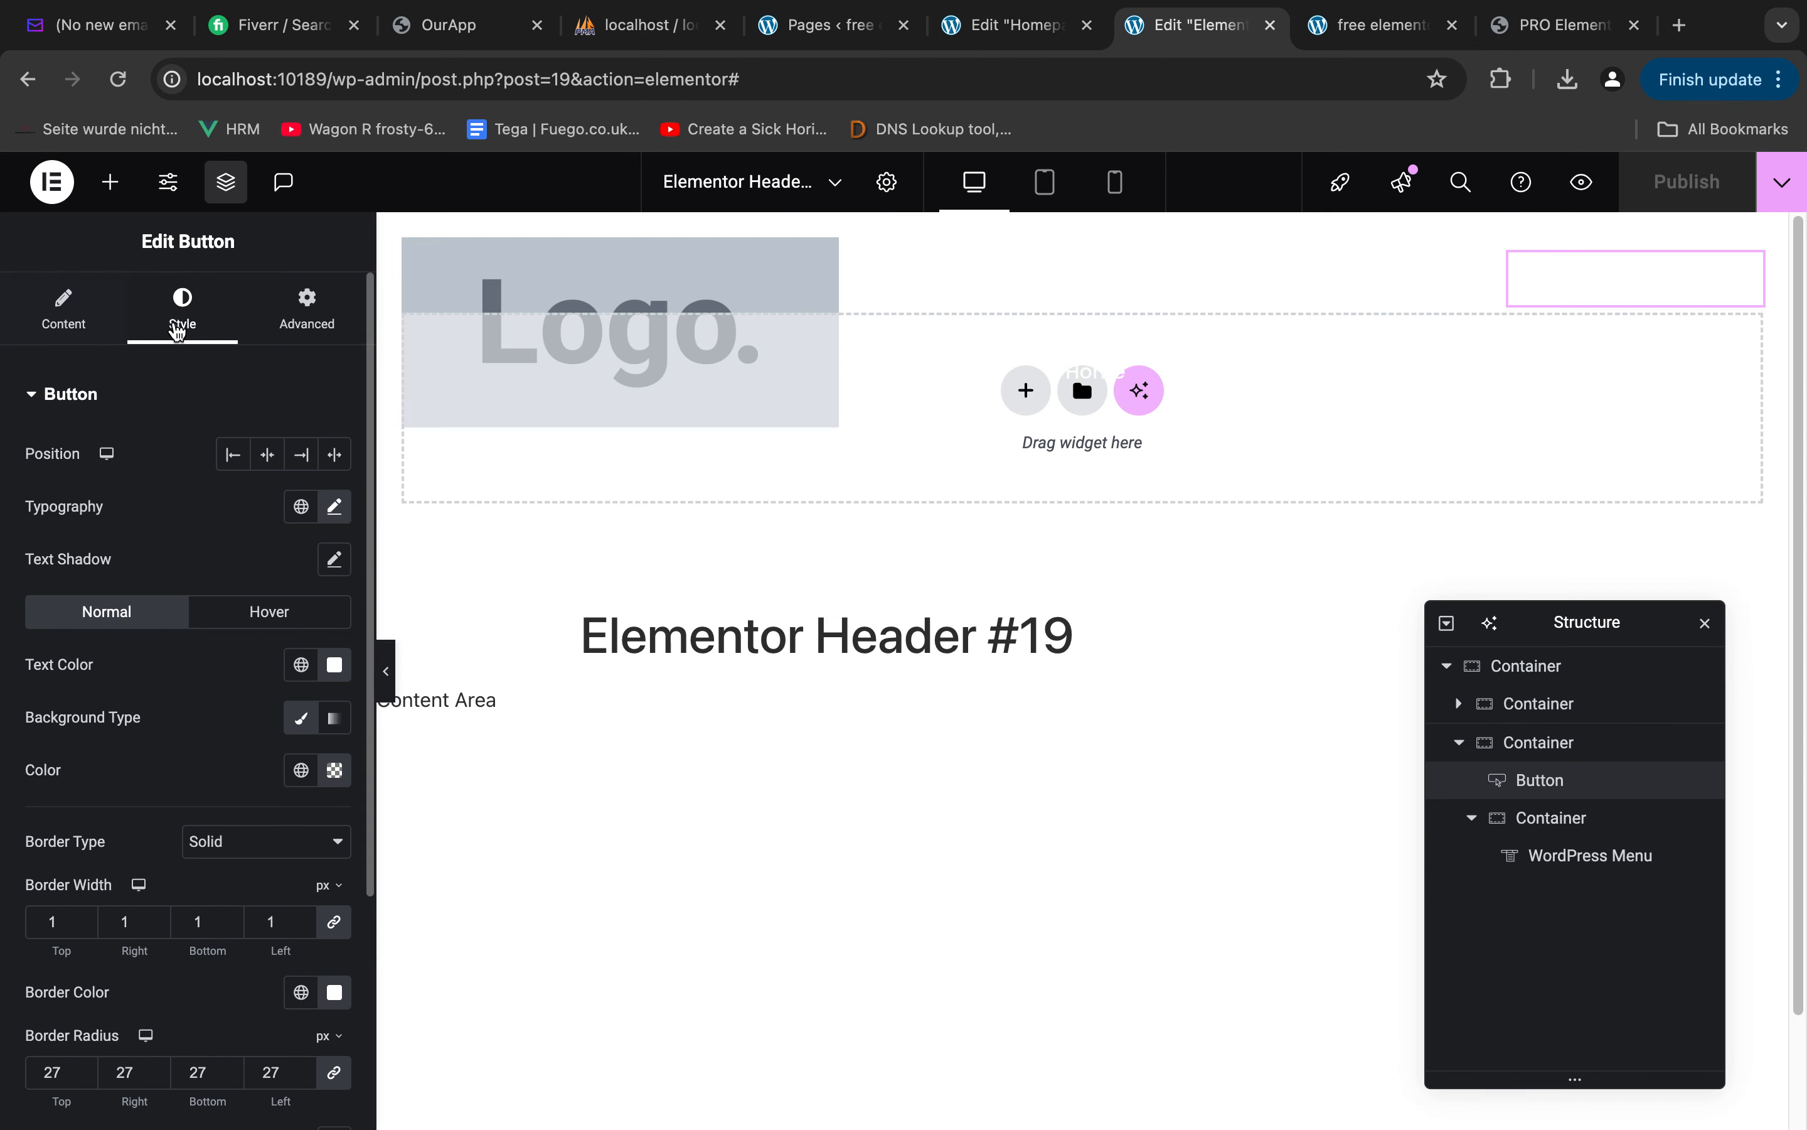
left_click(1508, 666)
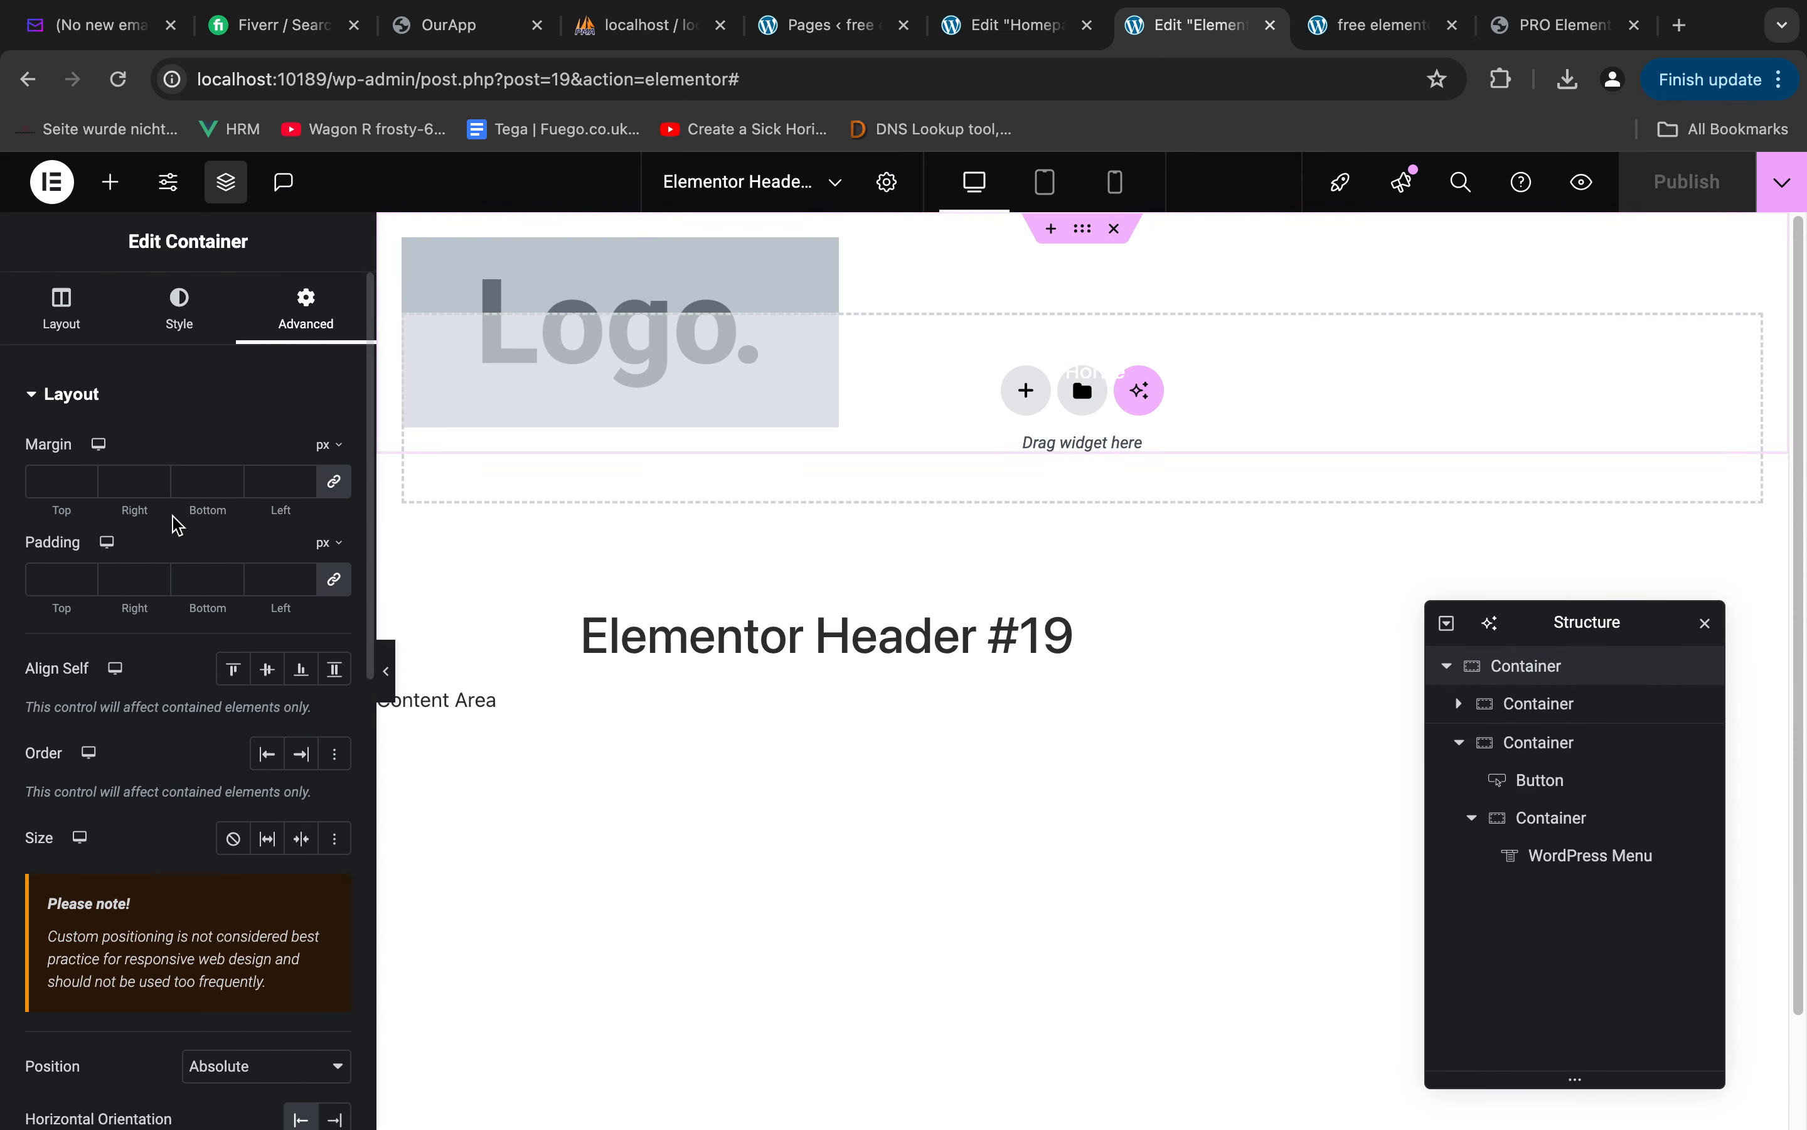
scroll(201, 583, "down", 8)
left_click(162, 946)
left_click(202, 856)
type("s")
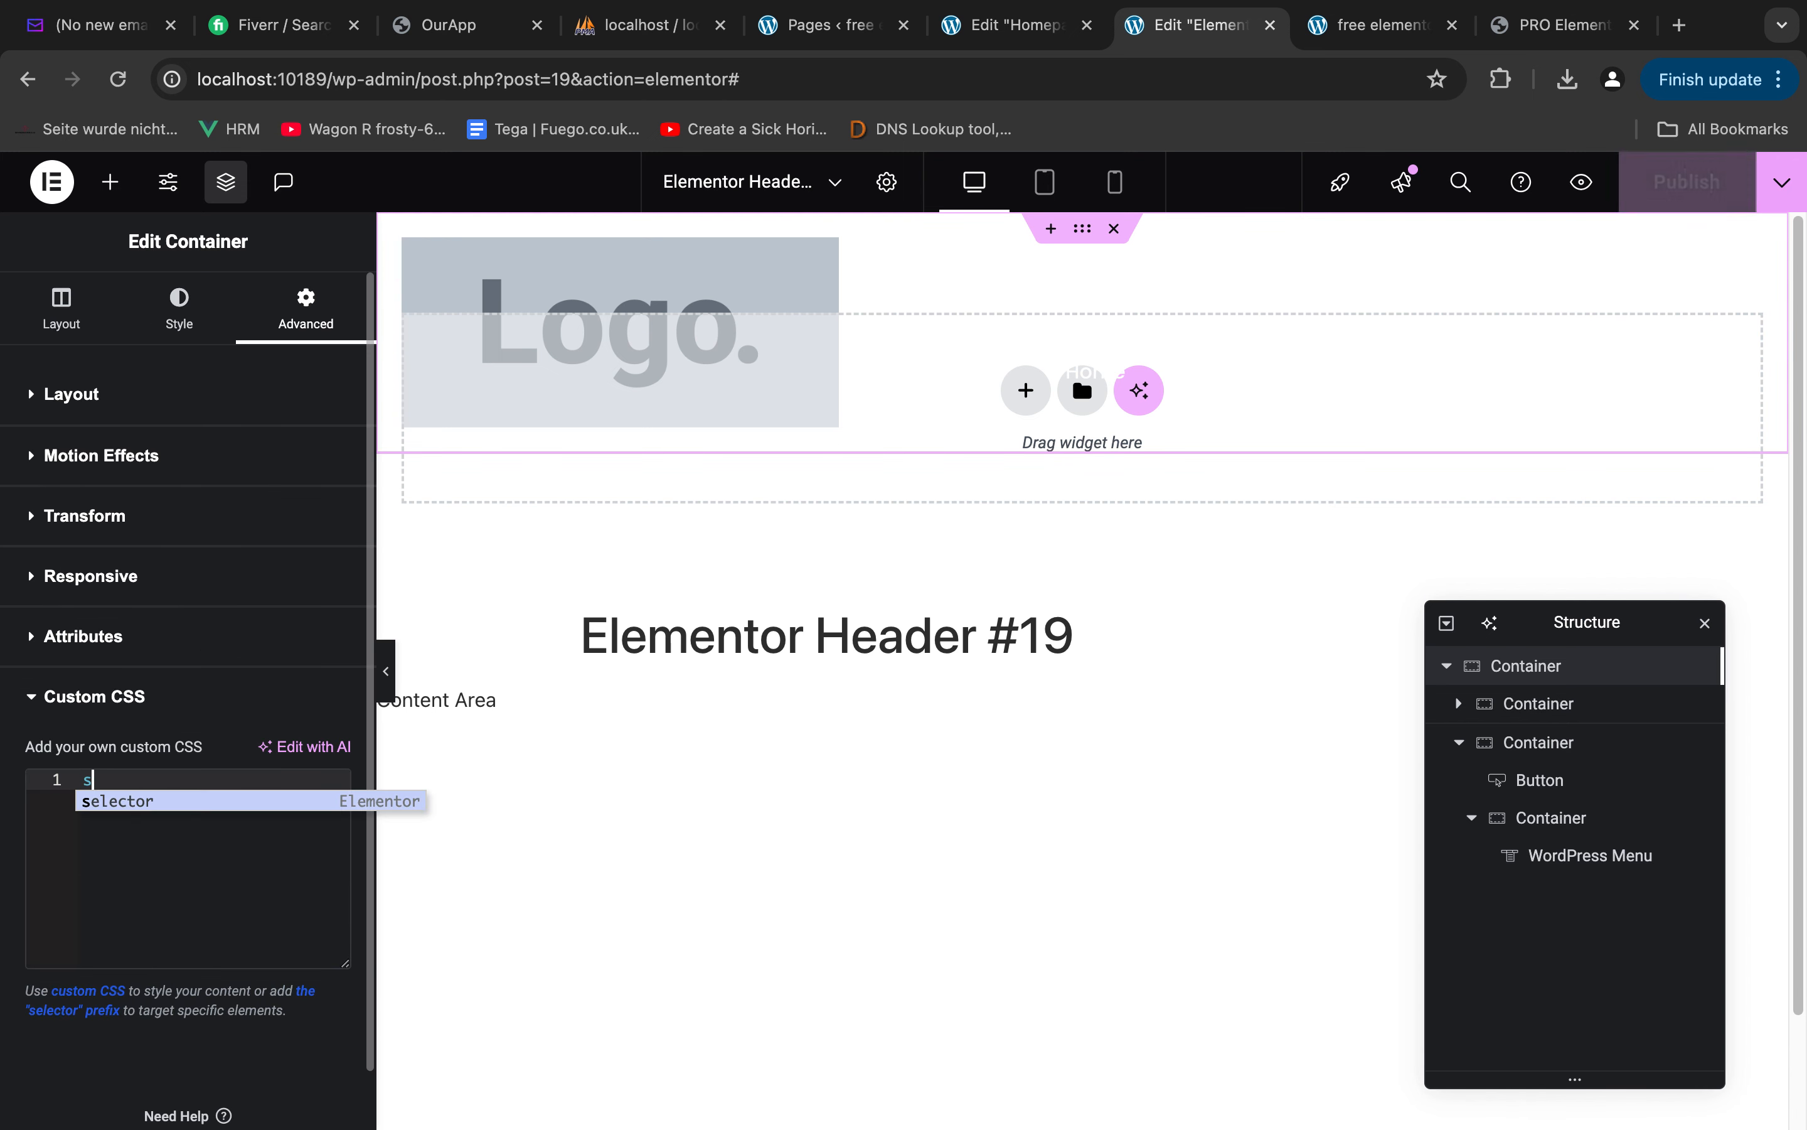
type("elector")
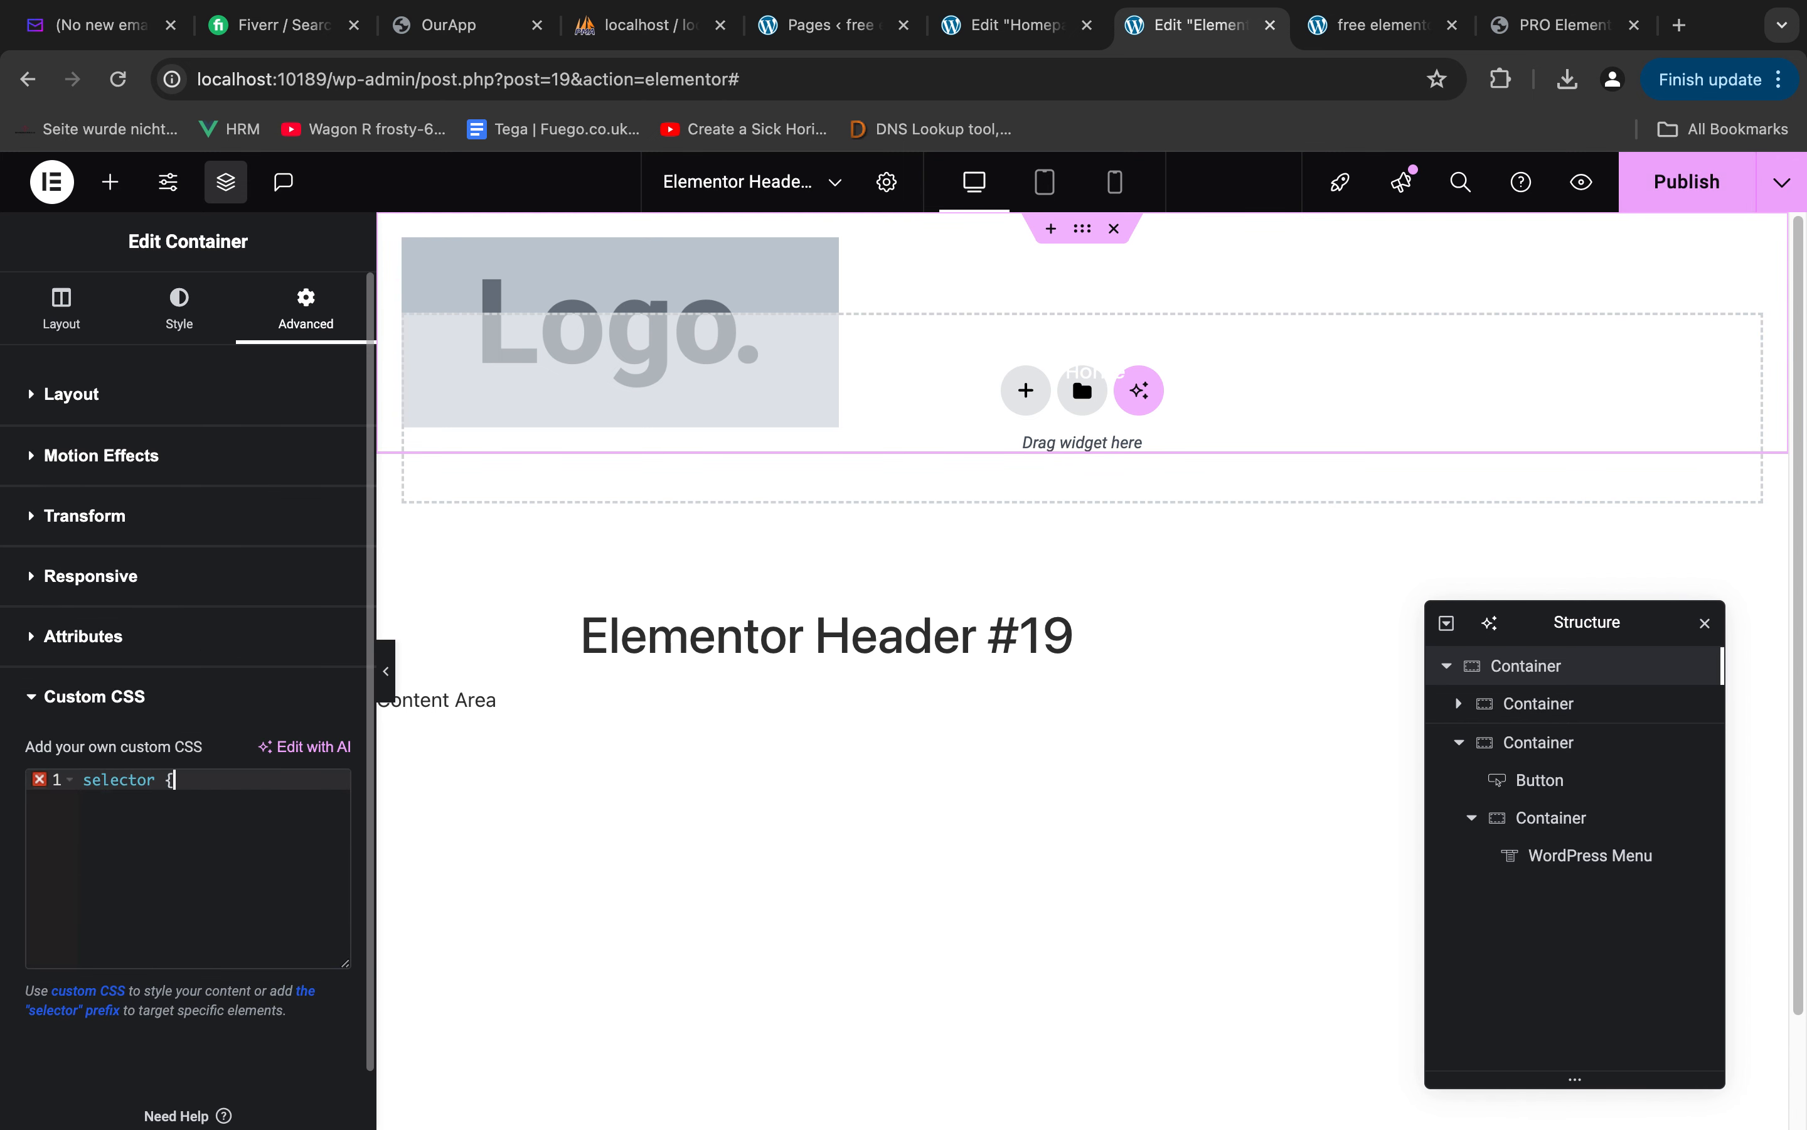
type(" {")
key("Return")
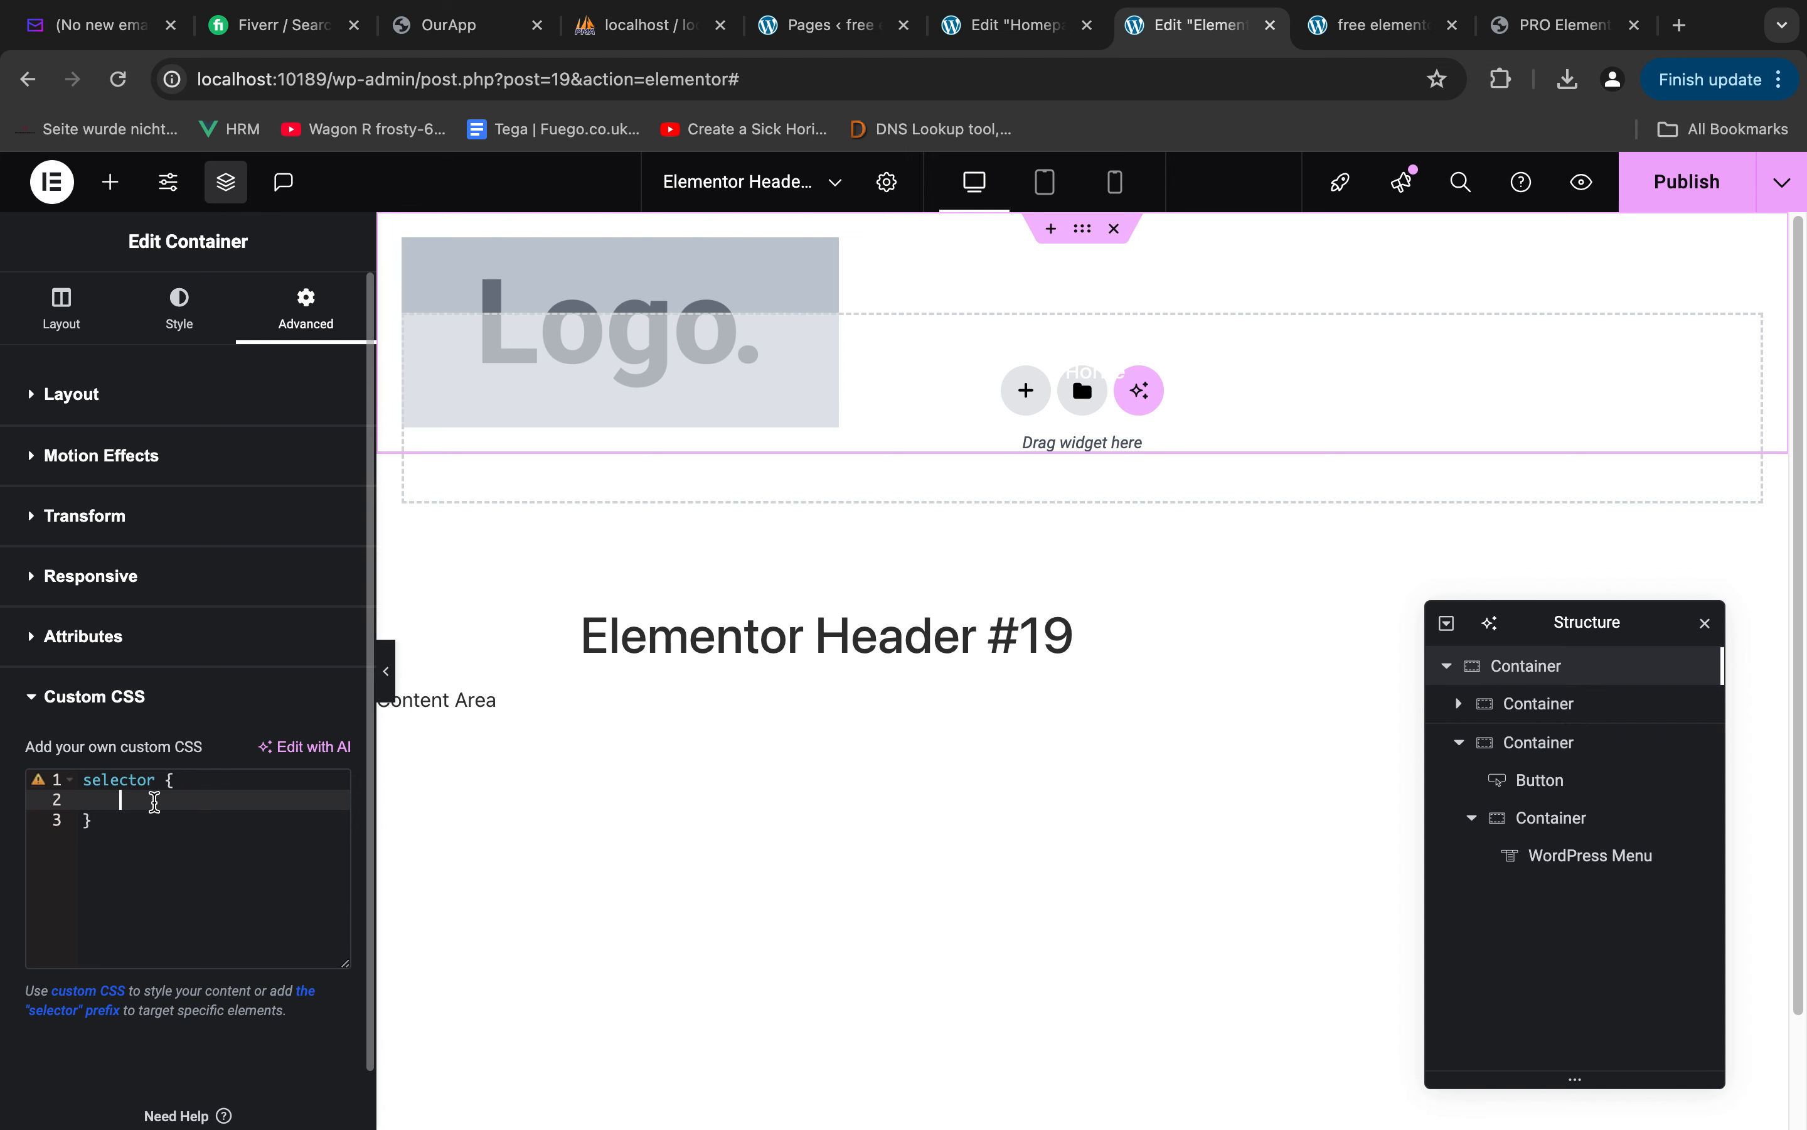
type("width: 100%;")
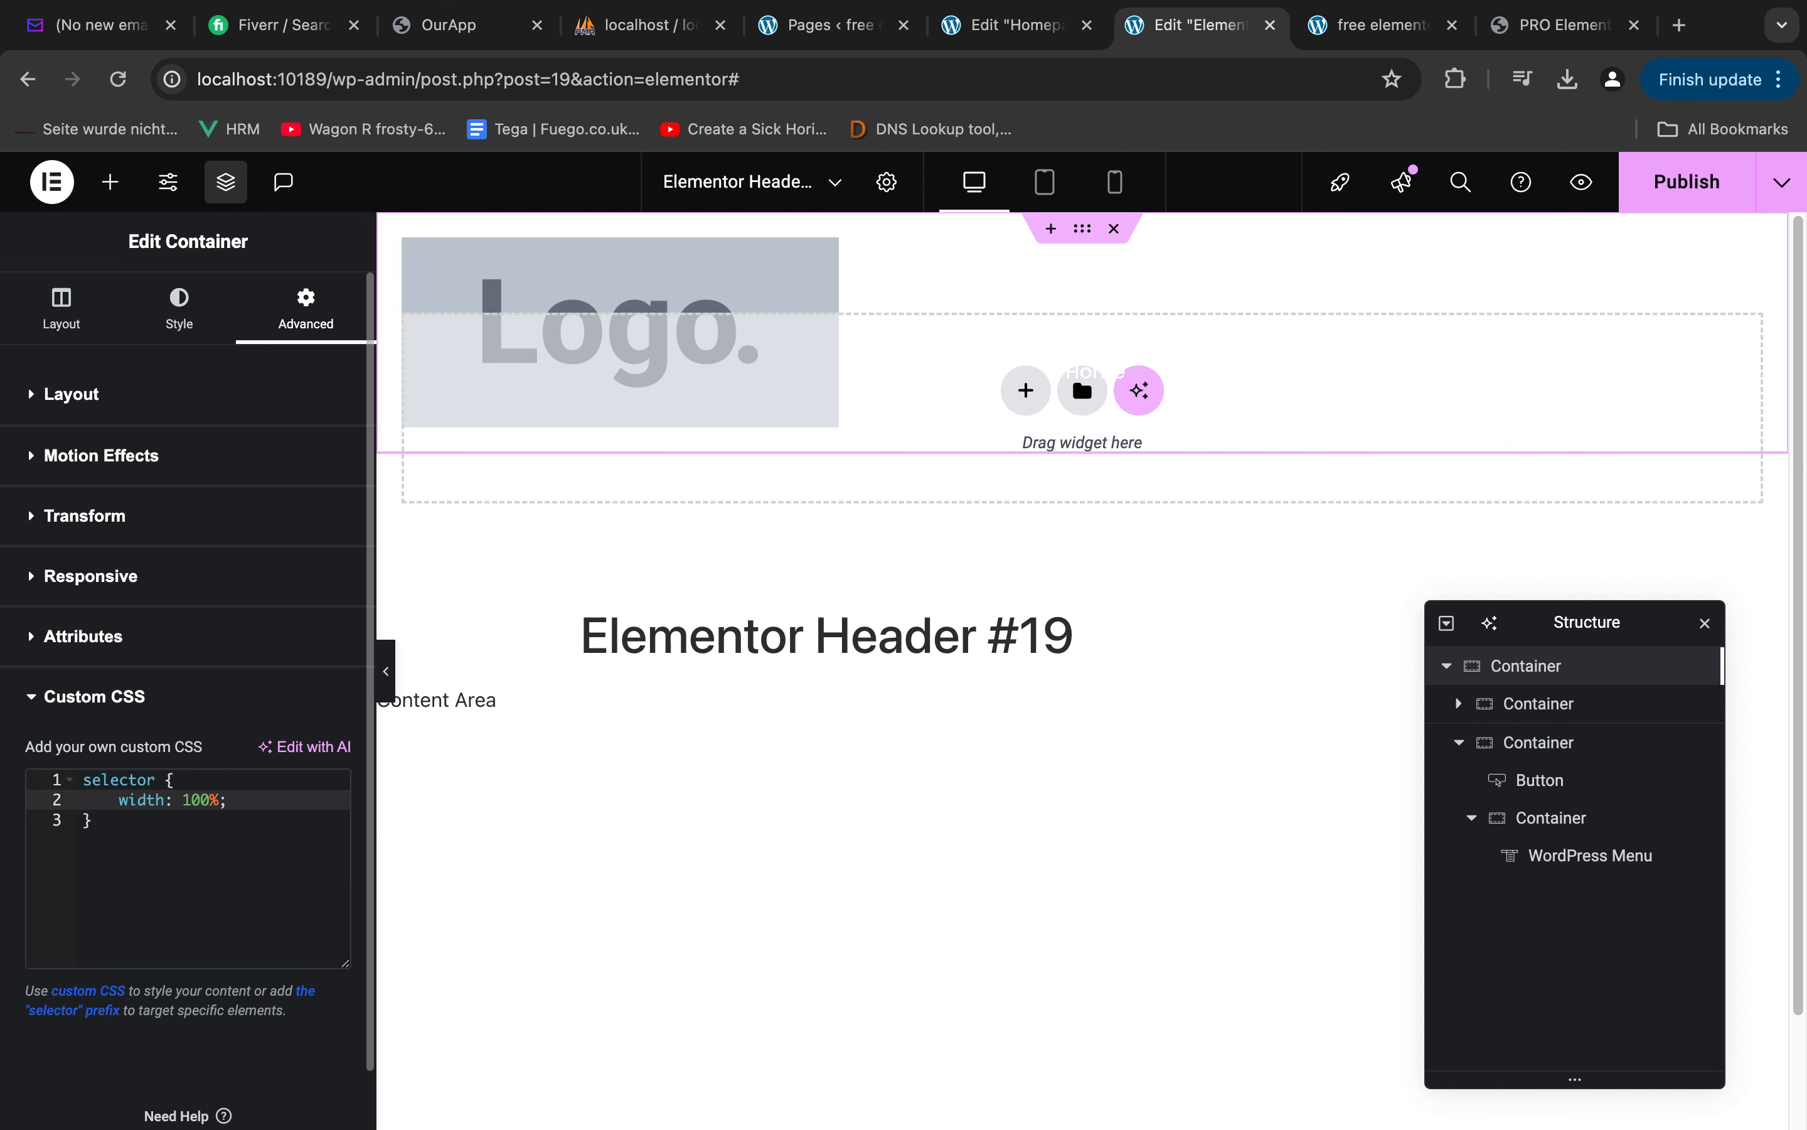
Add z-index: 9 to the outer container's custom CSS rule and publish the header
key("Return")
type("z-index: ")
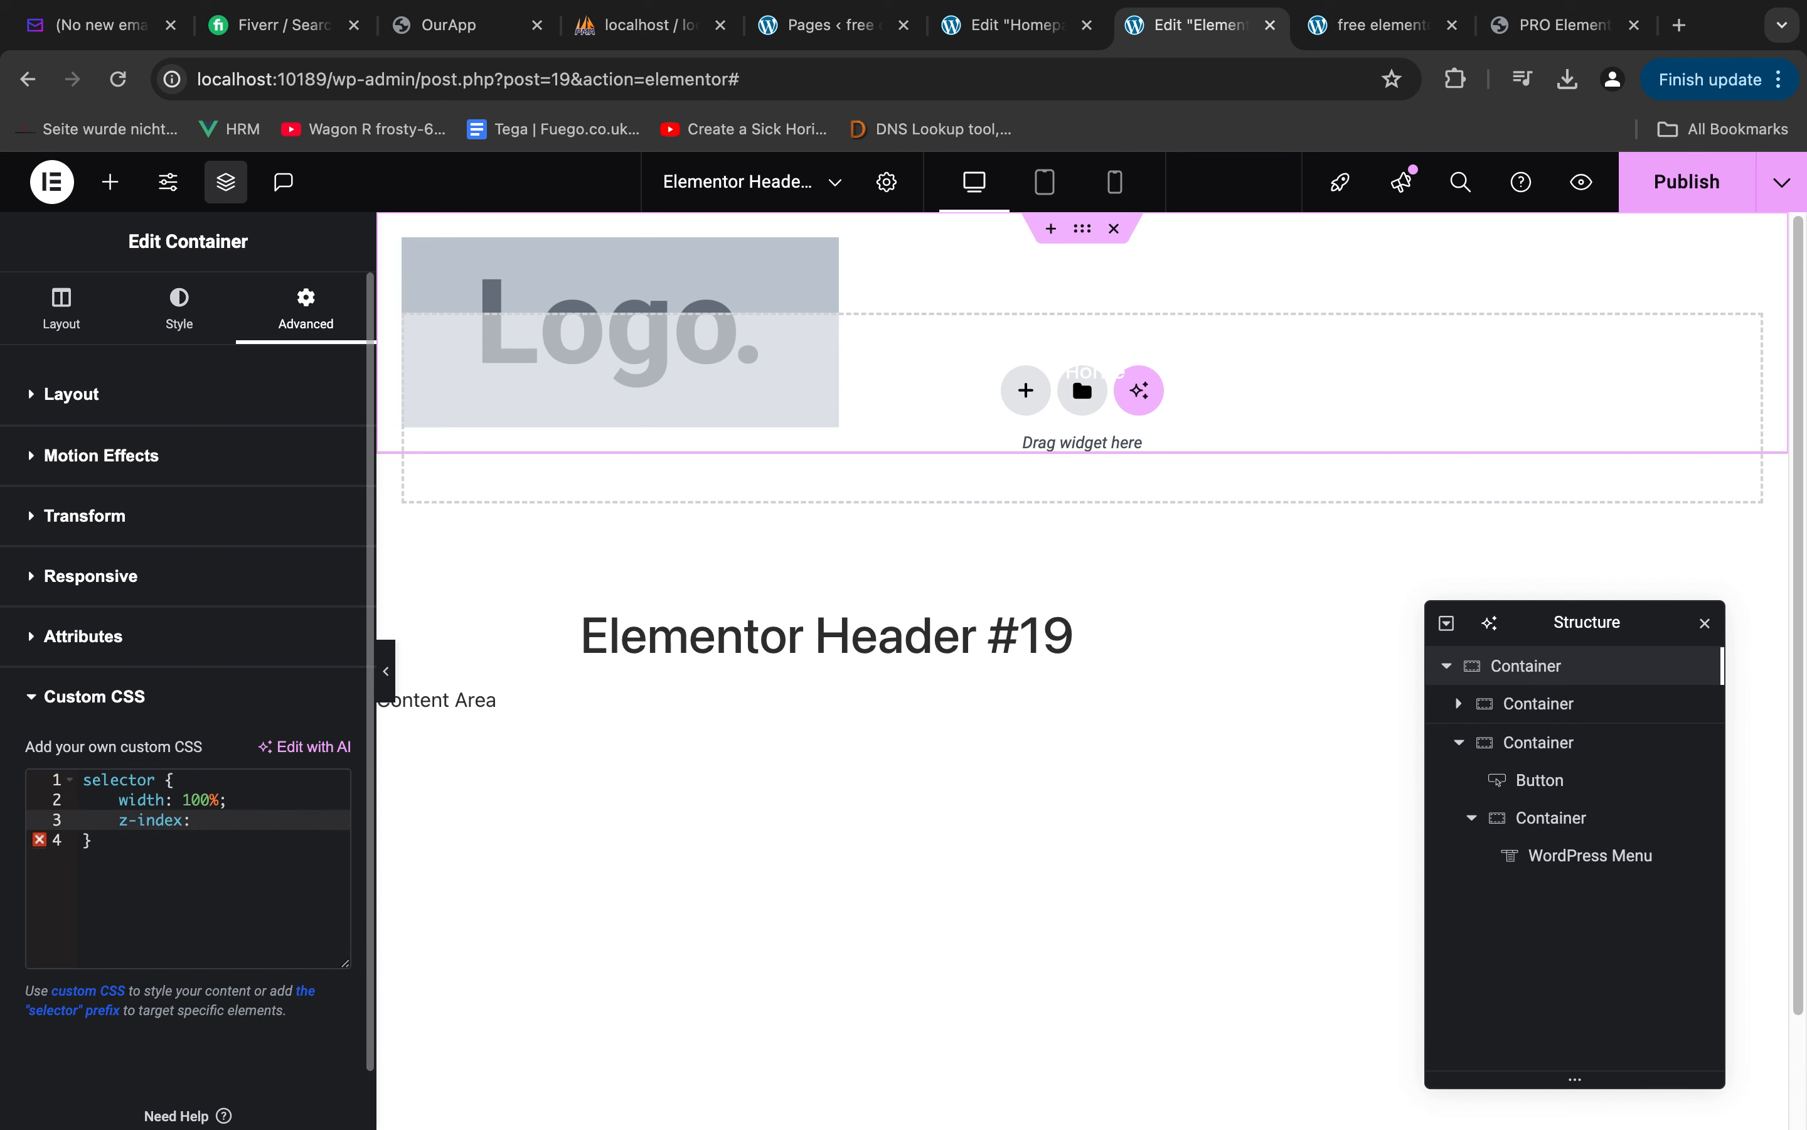
type("9")
left_click(1707, 179)
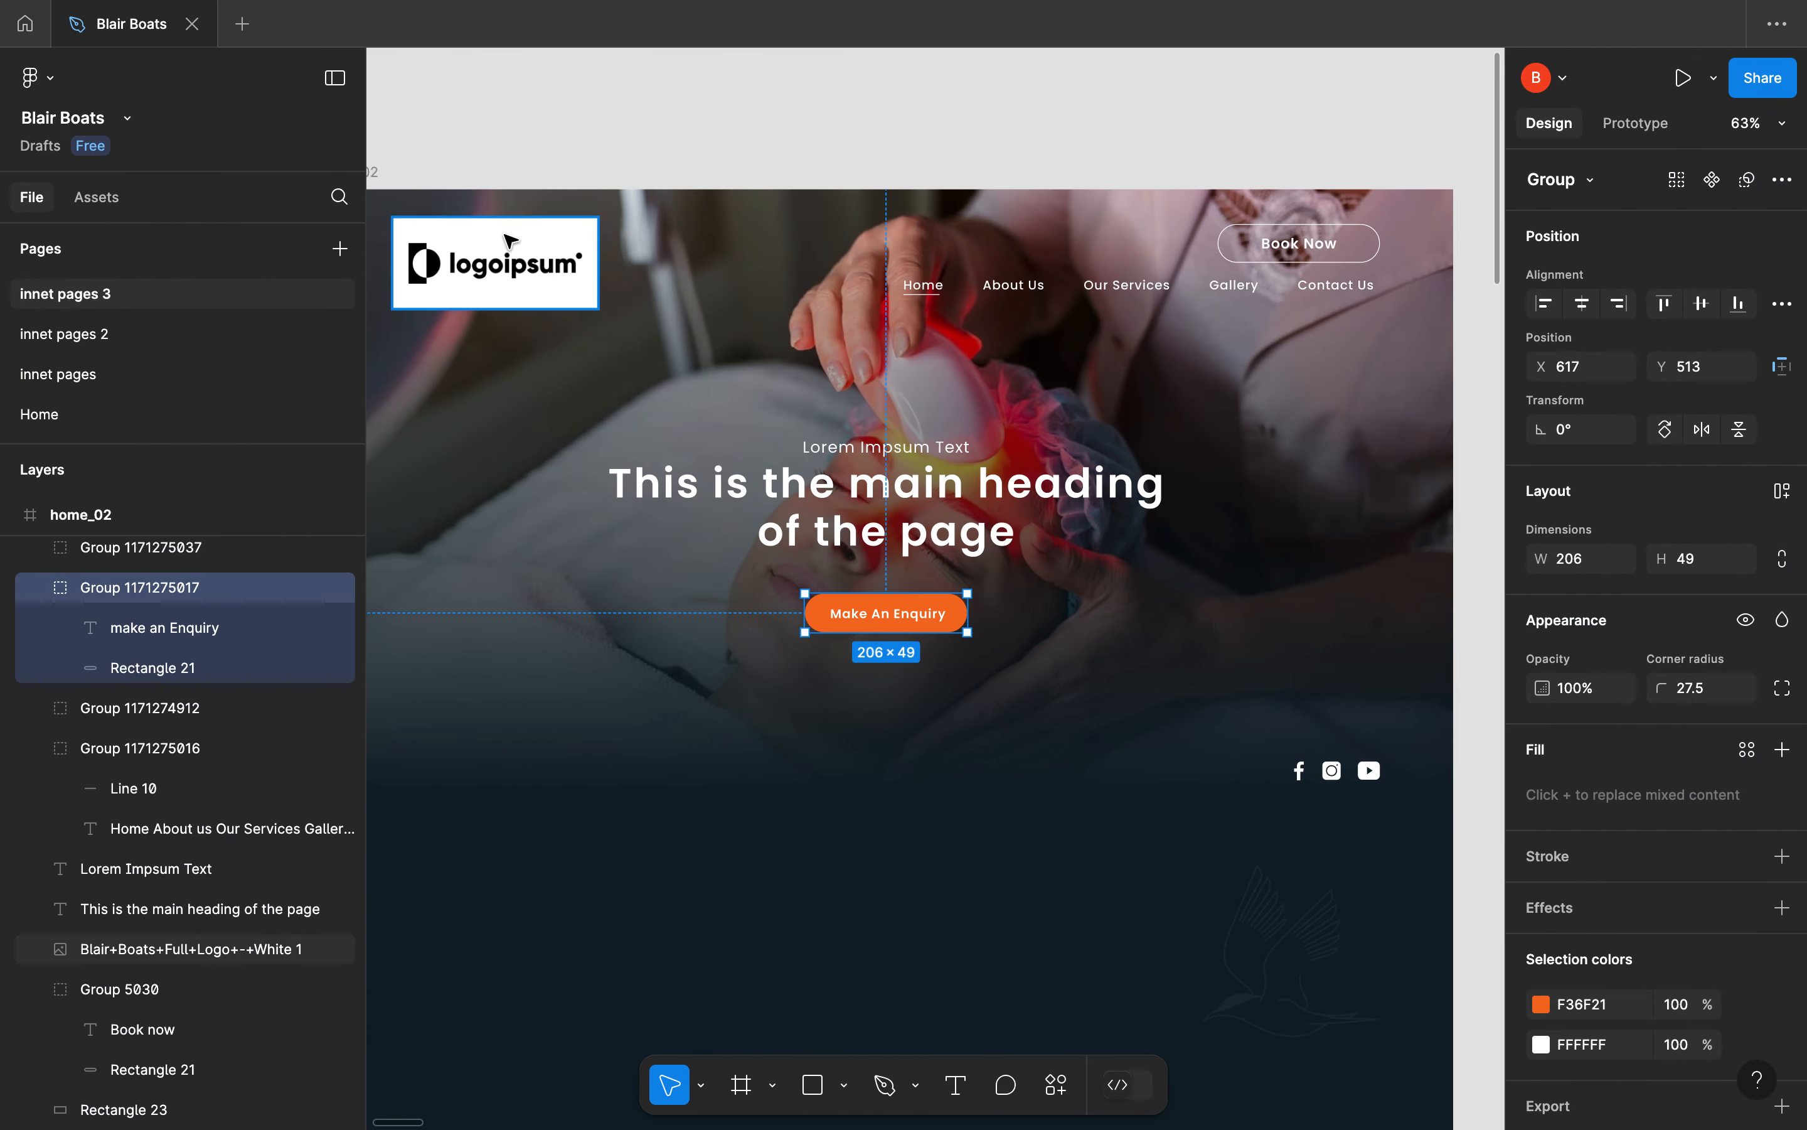
Check the logo and header spacing in the Figma design, then return to the header template
left_click(411, 243)
key("ctrl+Left")
key("ctrl+Right")
key("ctrl+Right")
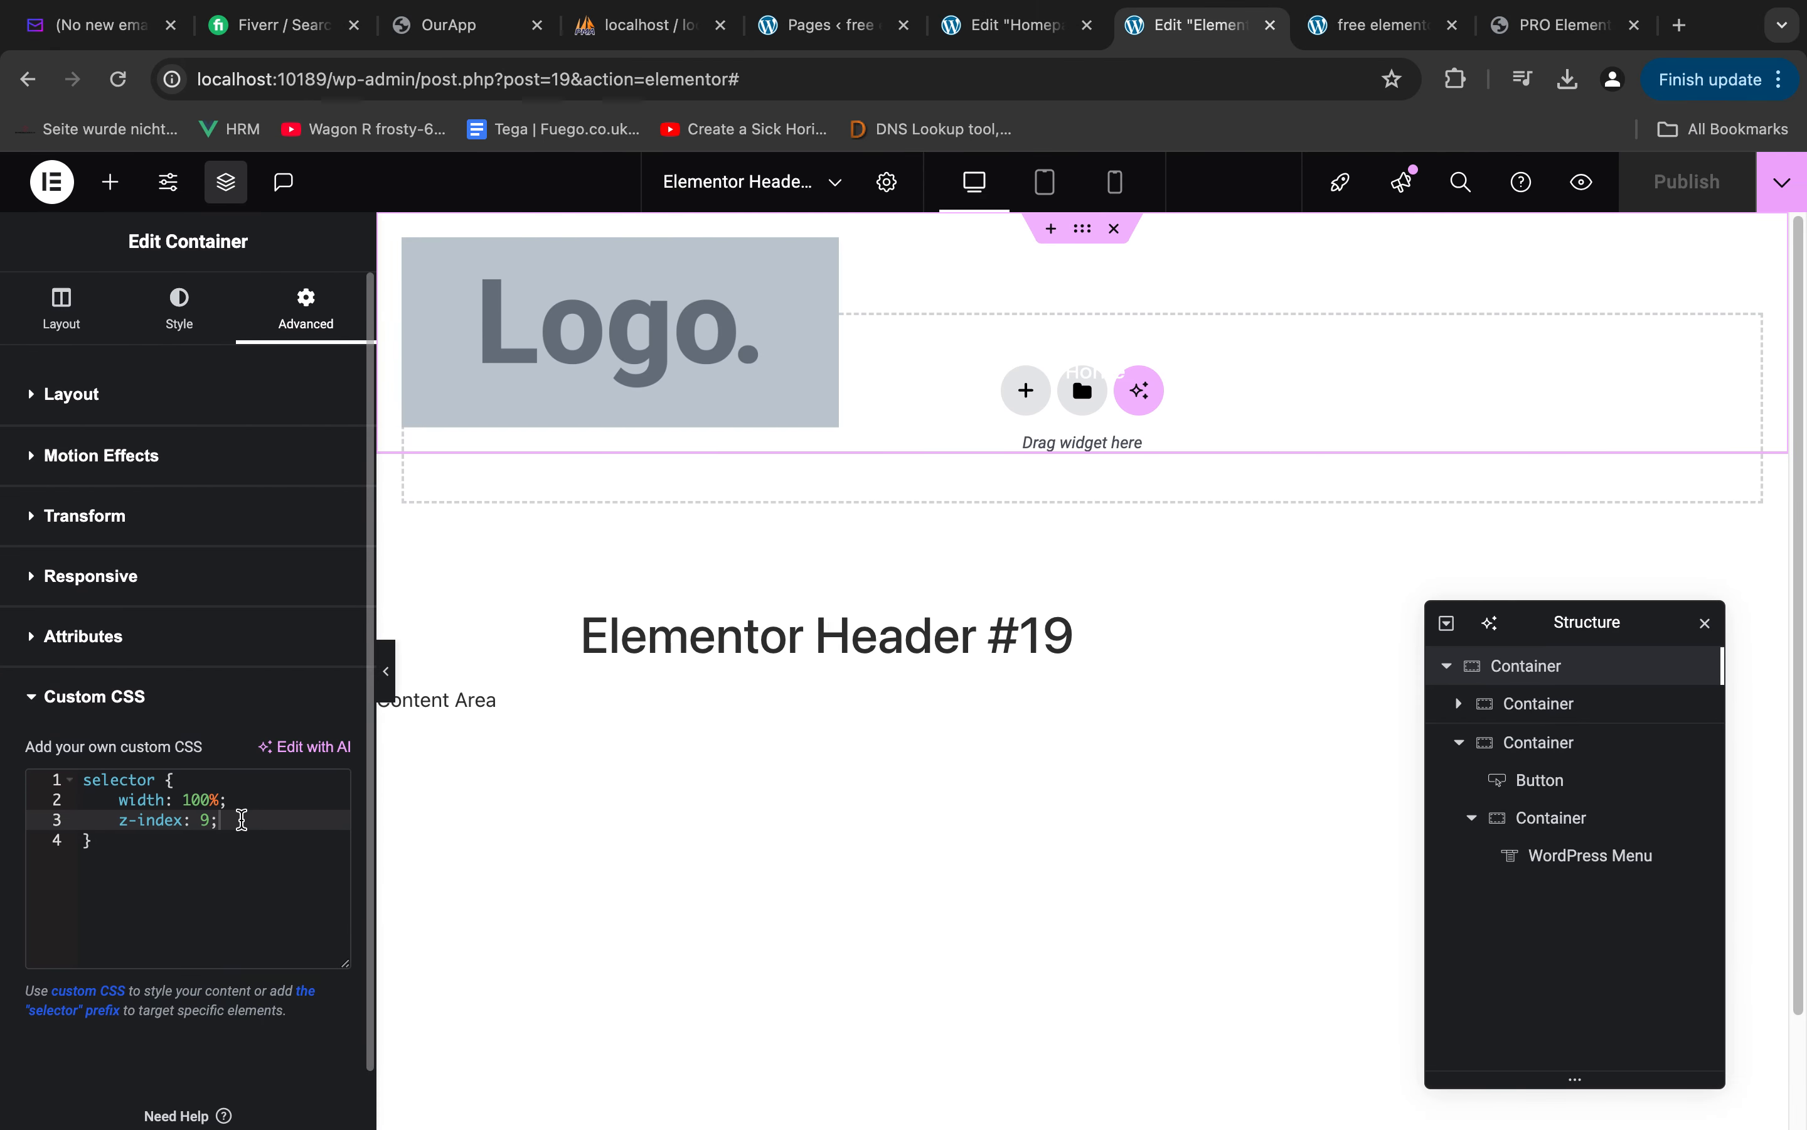
Add padding-top: 20px to the outer container's custom CSS rule
key("Return")
type("padding")
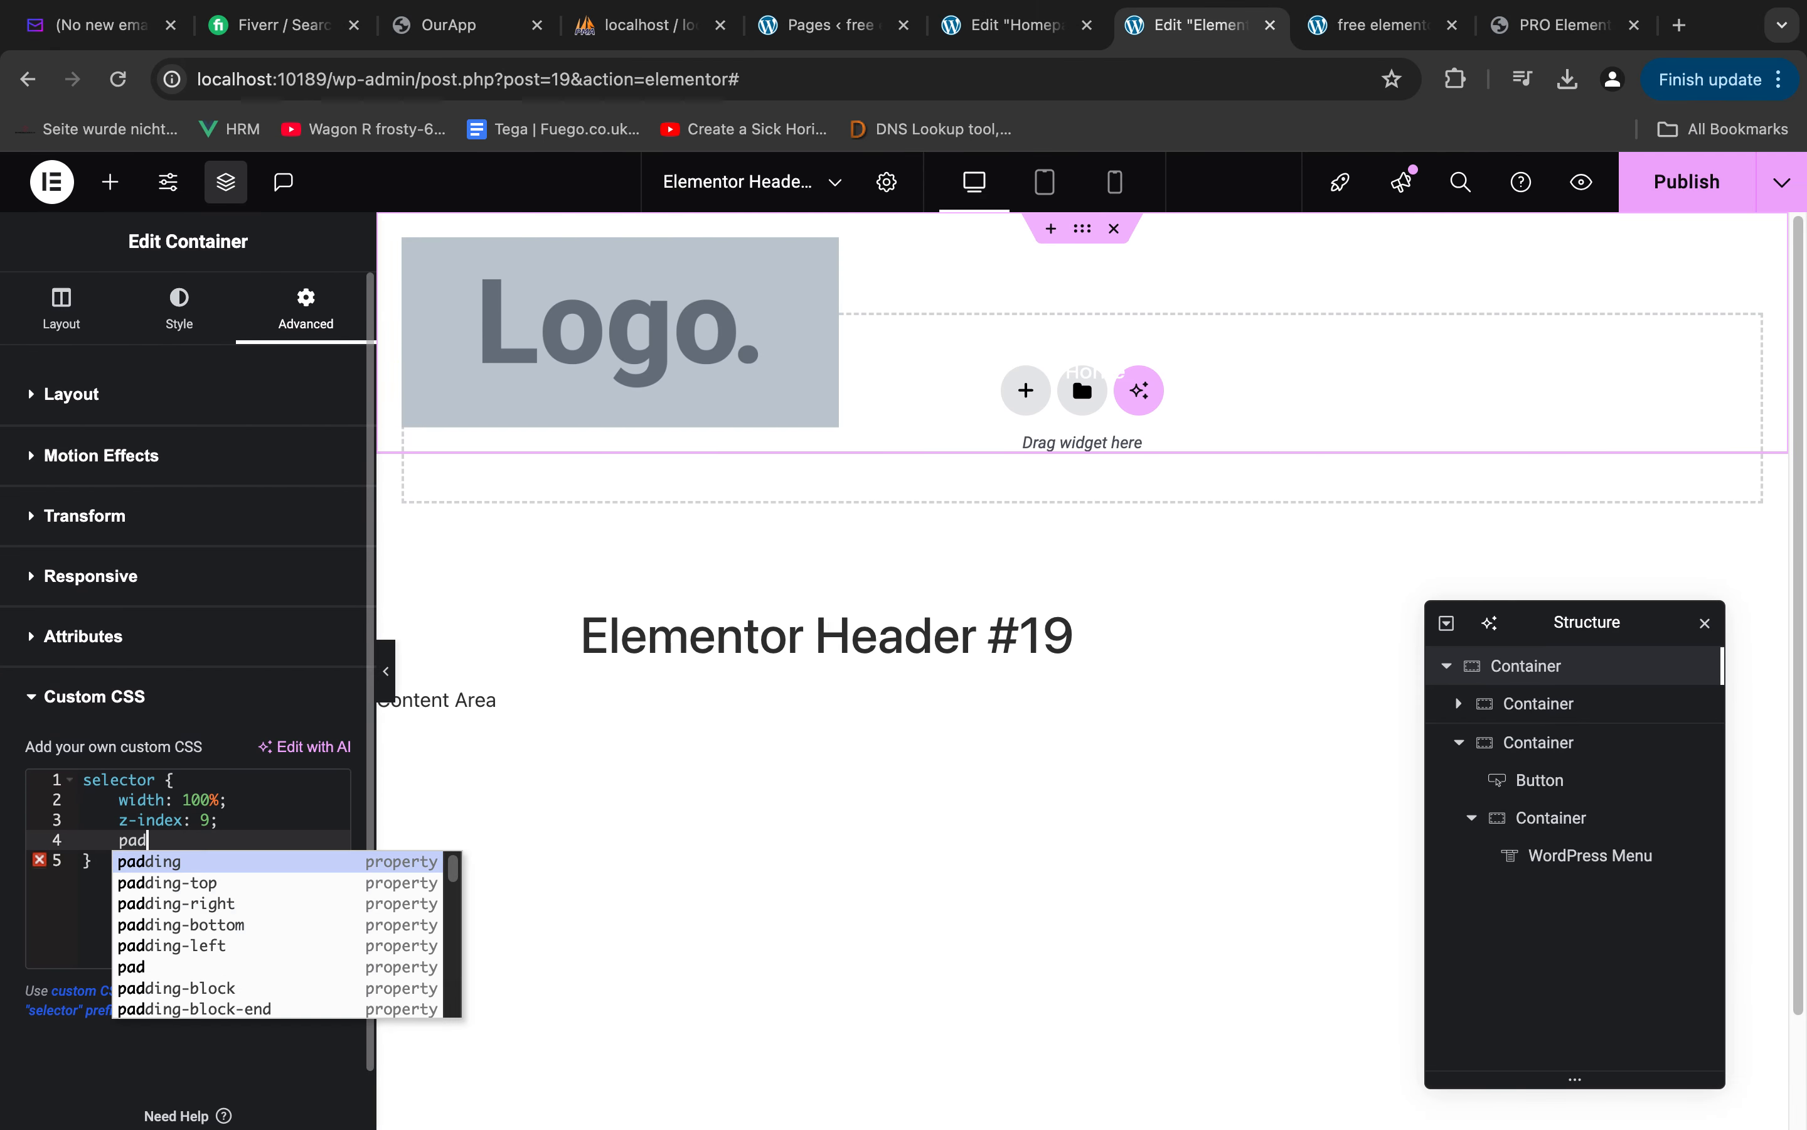
key("Return")
key("BackSpace")
key("BackSpace")
type("-top")
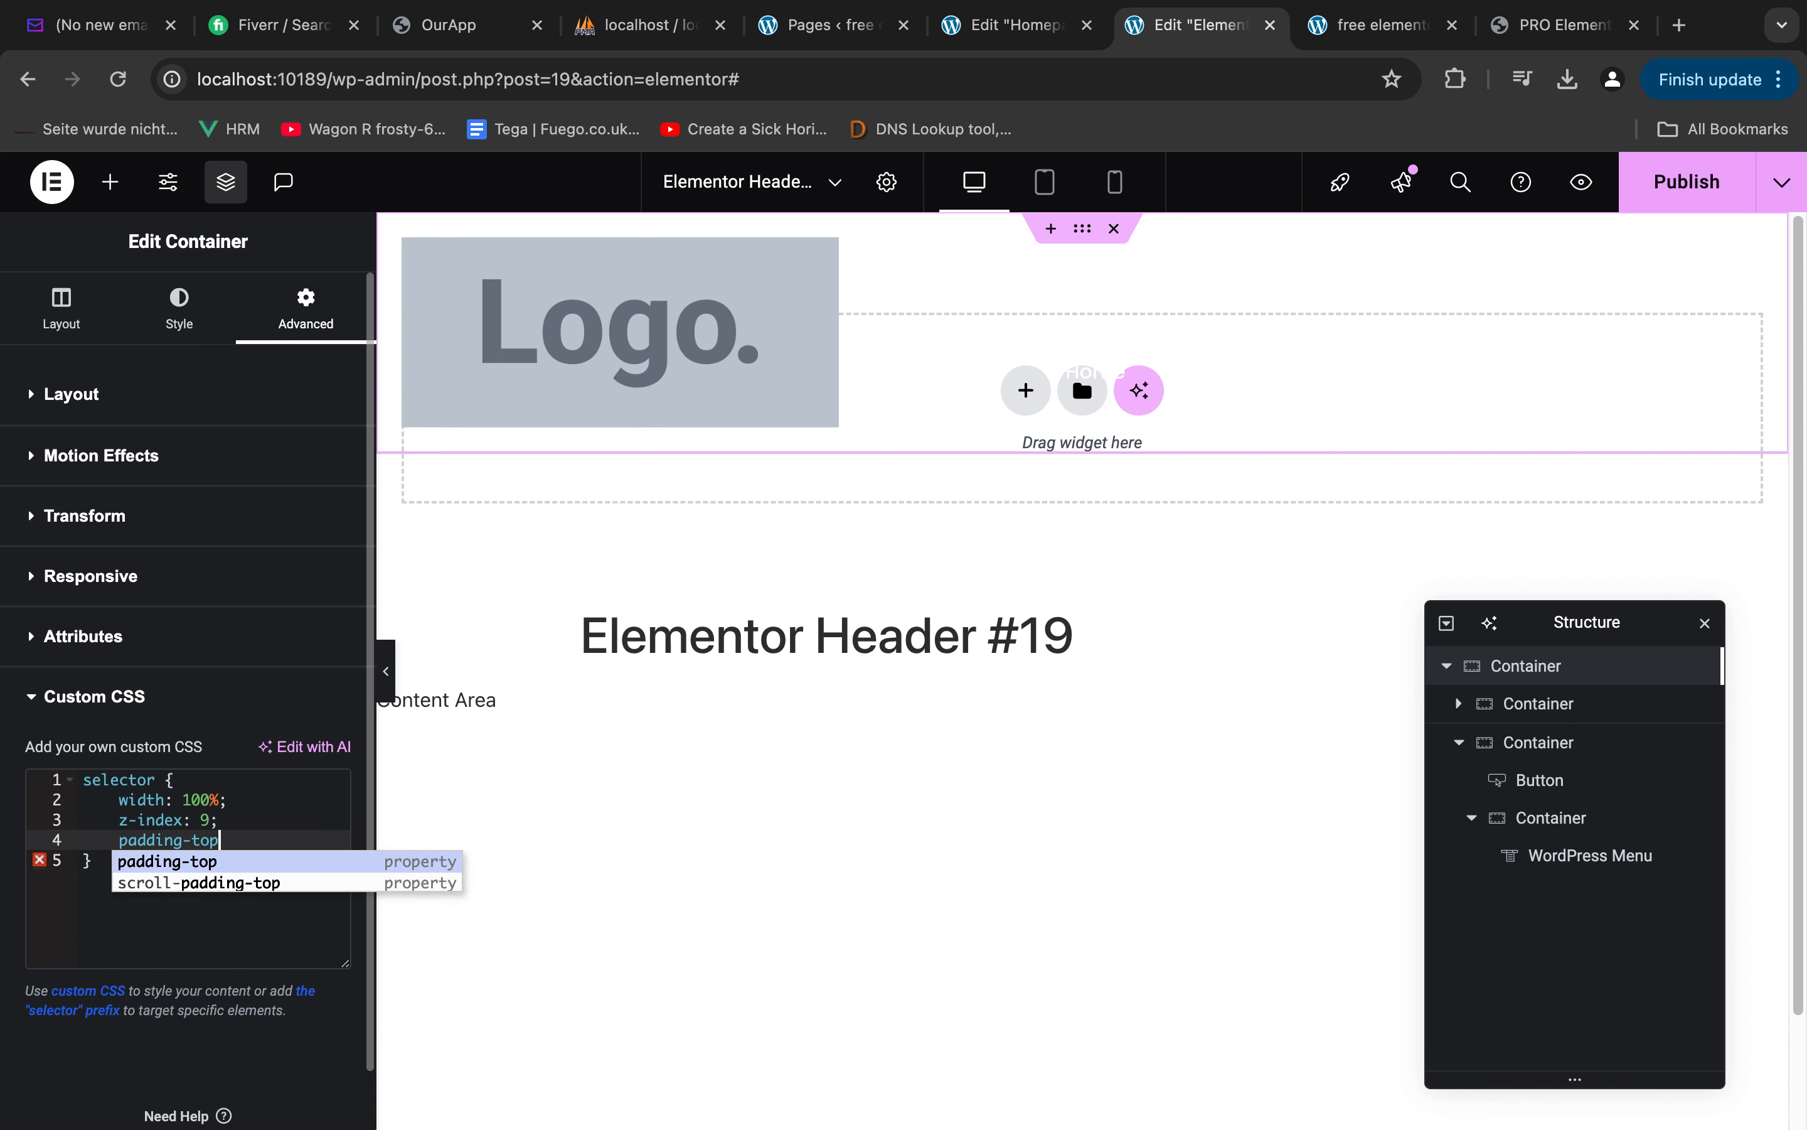
key("Return")
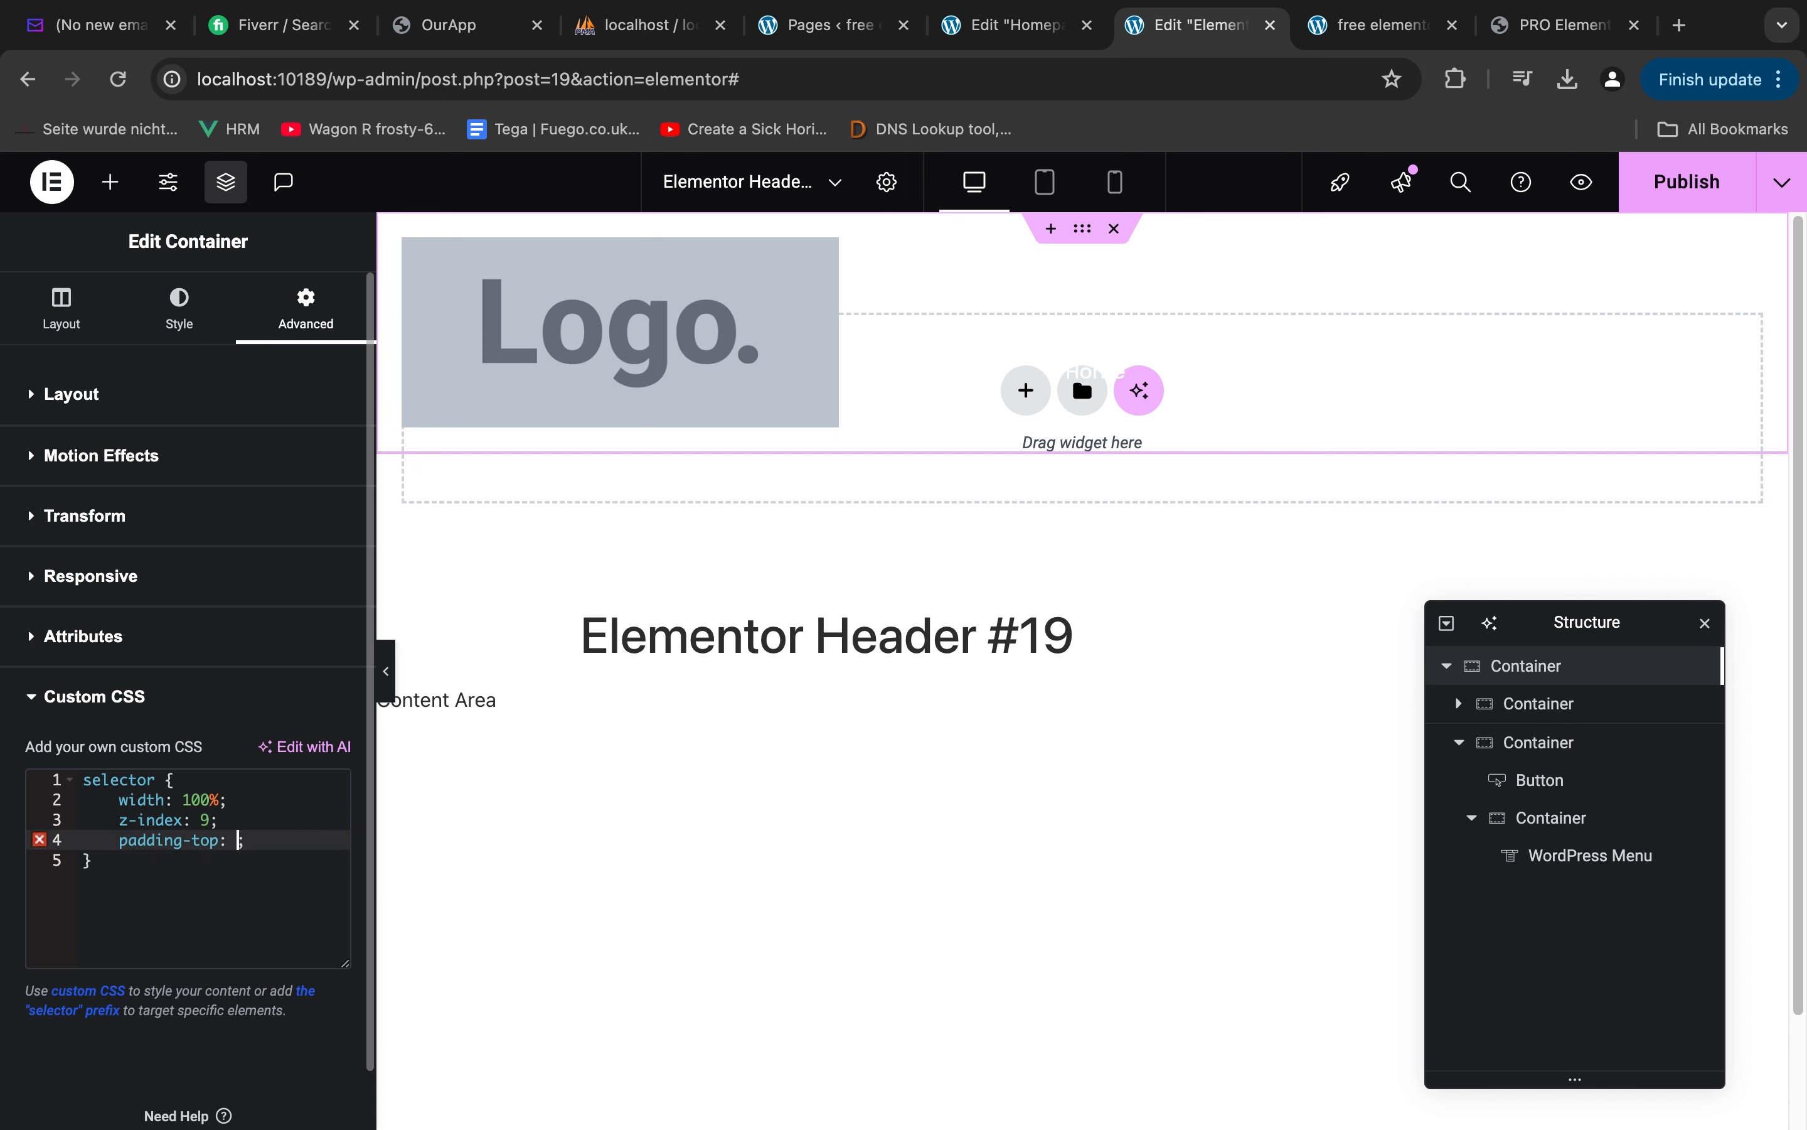
type("20px;")
Add padding-bottom: 20px to the outer container's custom CSS rule and publish the header
key("Return")
type("pad")
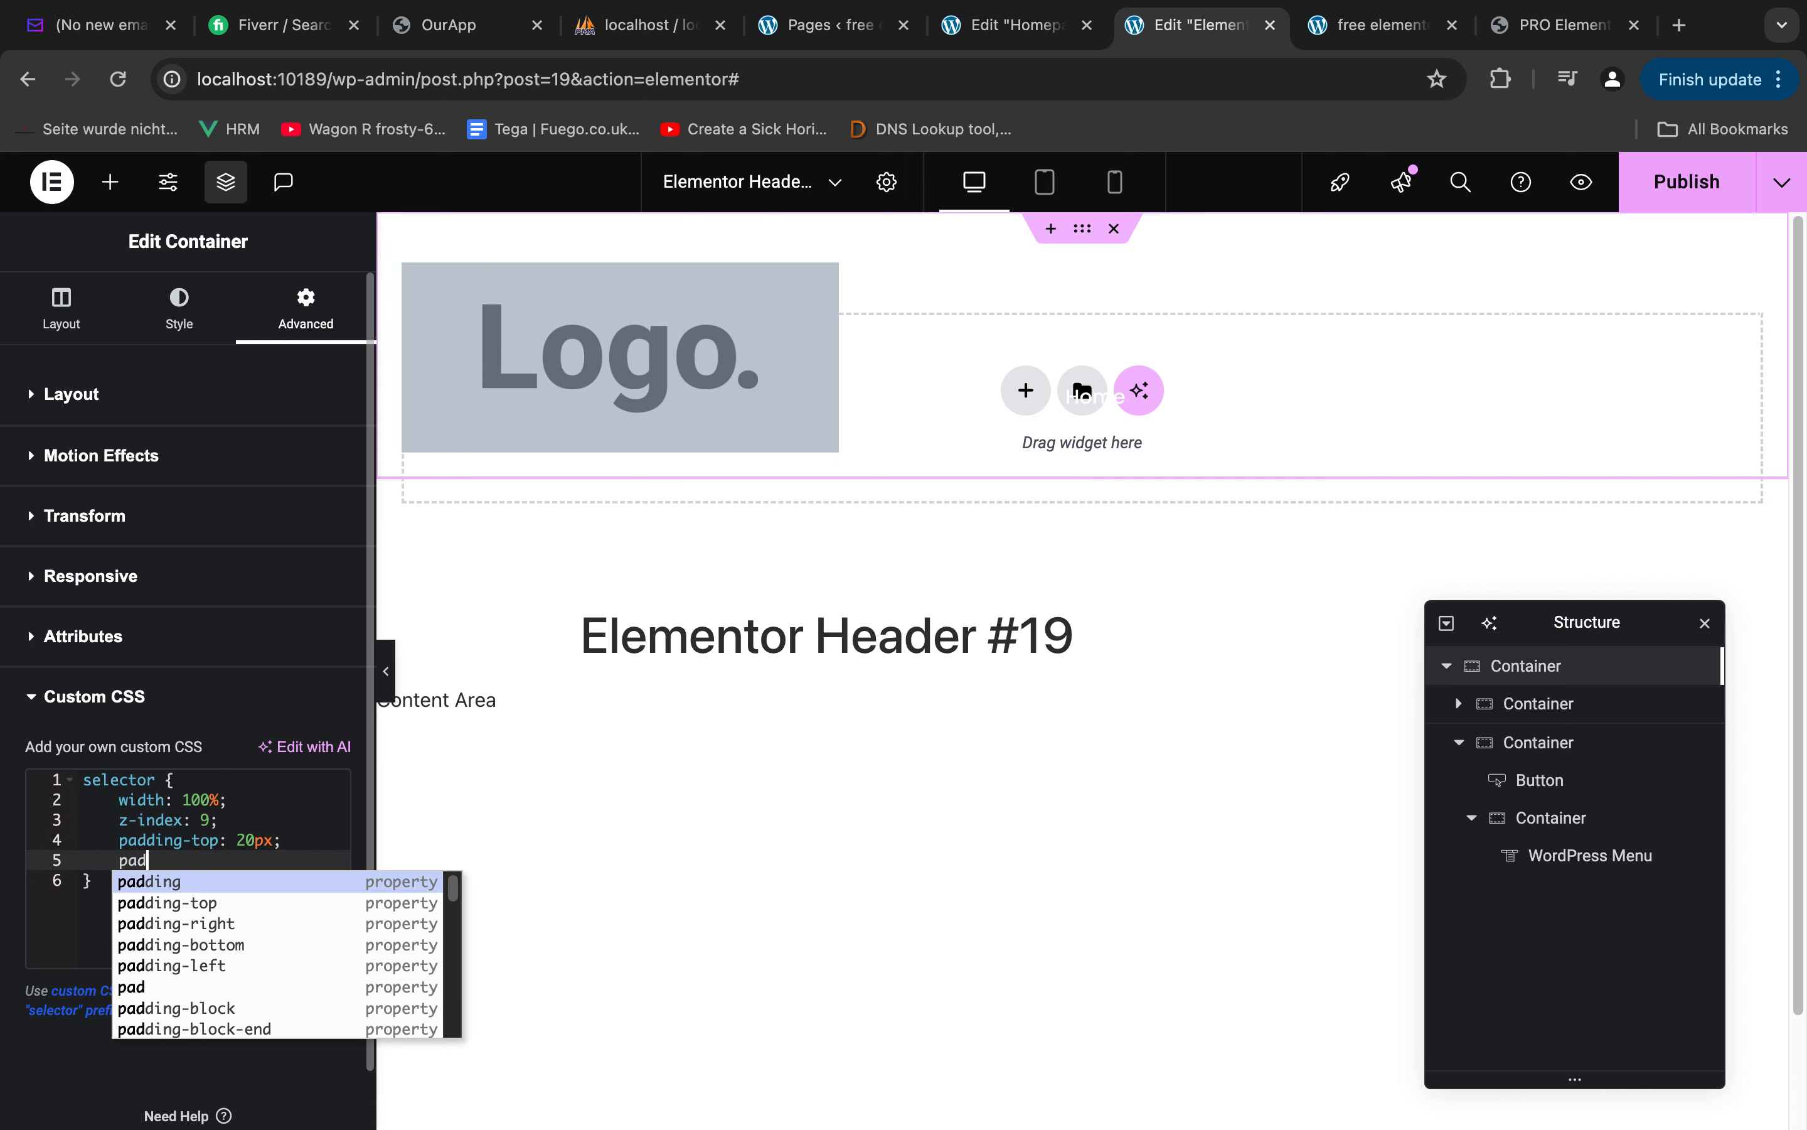
type("ding")
key("Down")
key("Down")
key("Down")
key("Return")
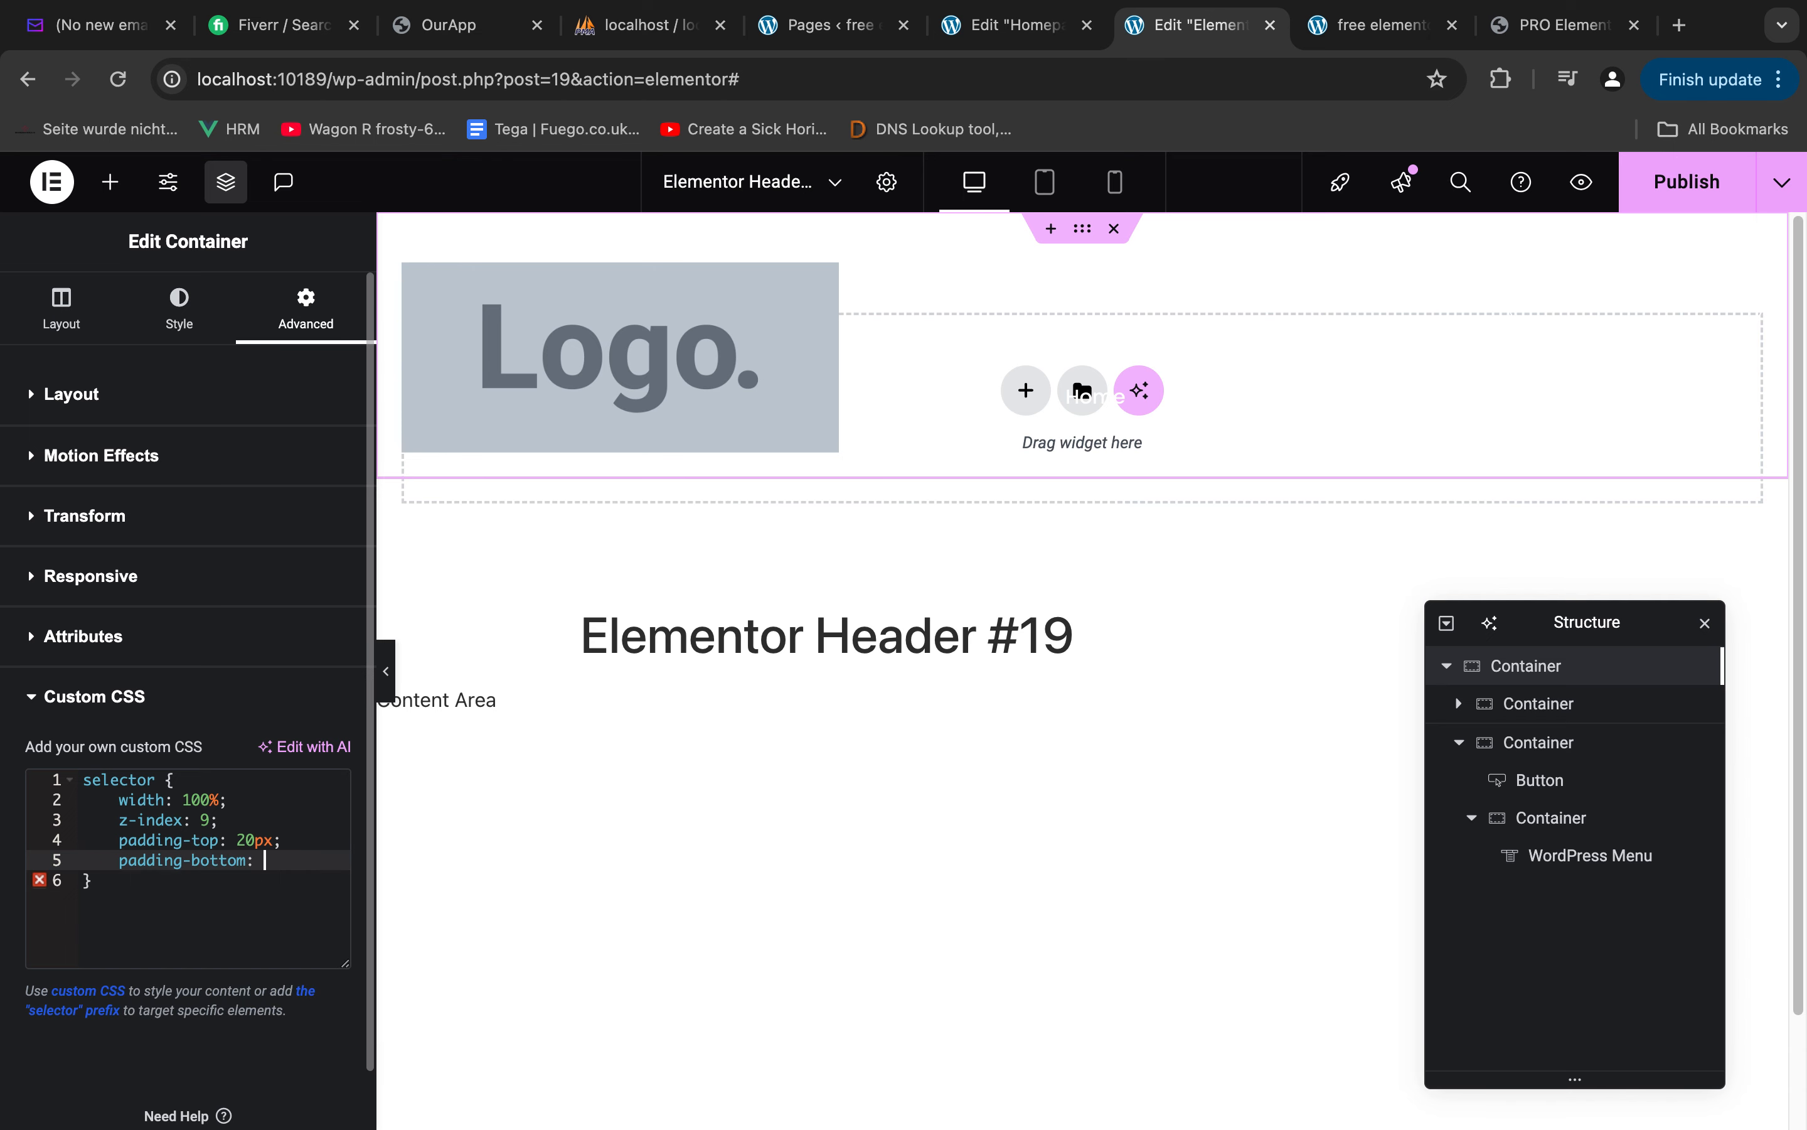
type("20px;")
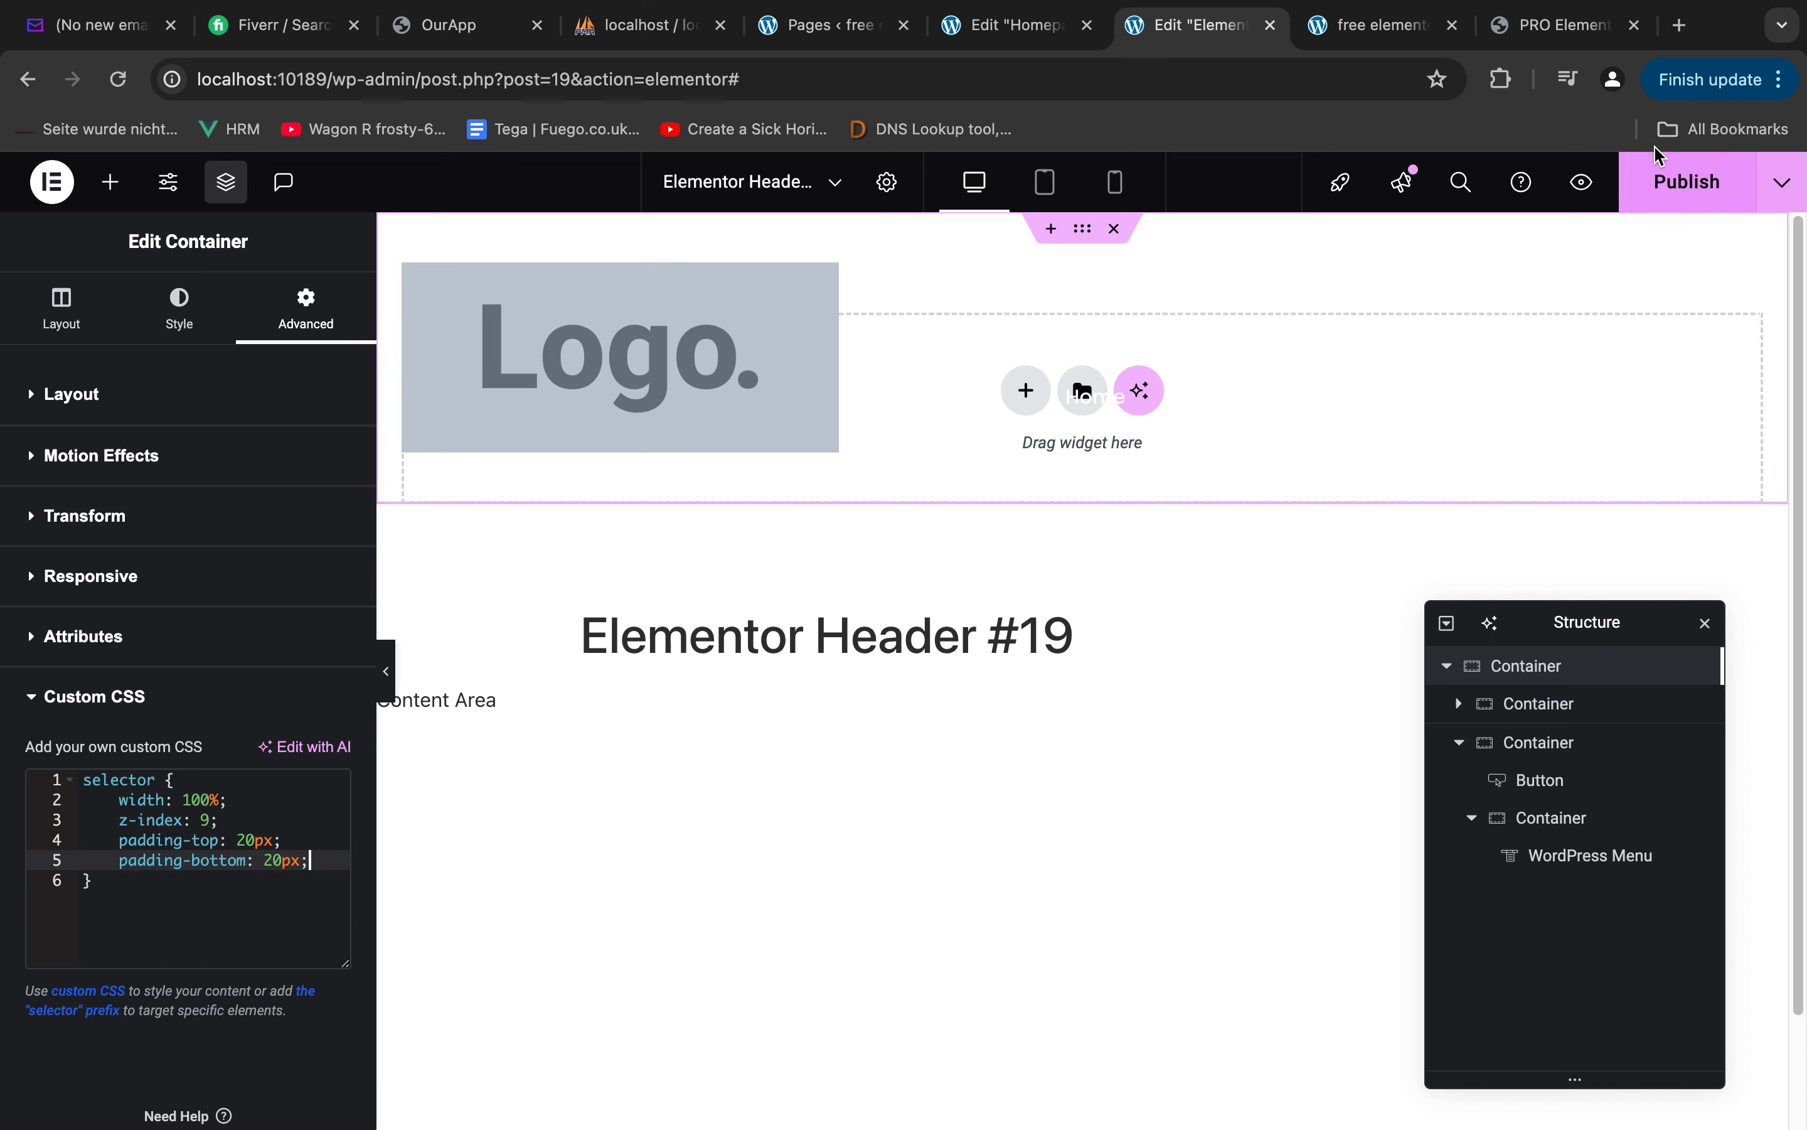
left_click(1664, 181)
Reload the live home page, close the developer tools and review the header over the hero section
left_click(1412, 28)
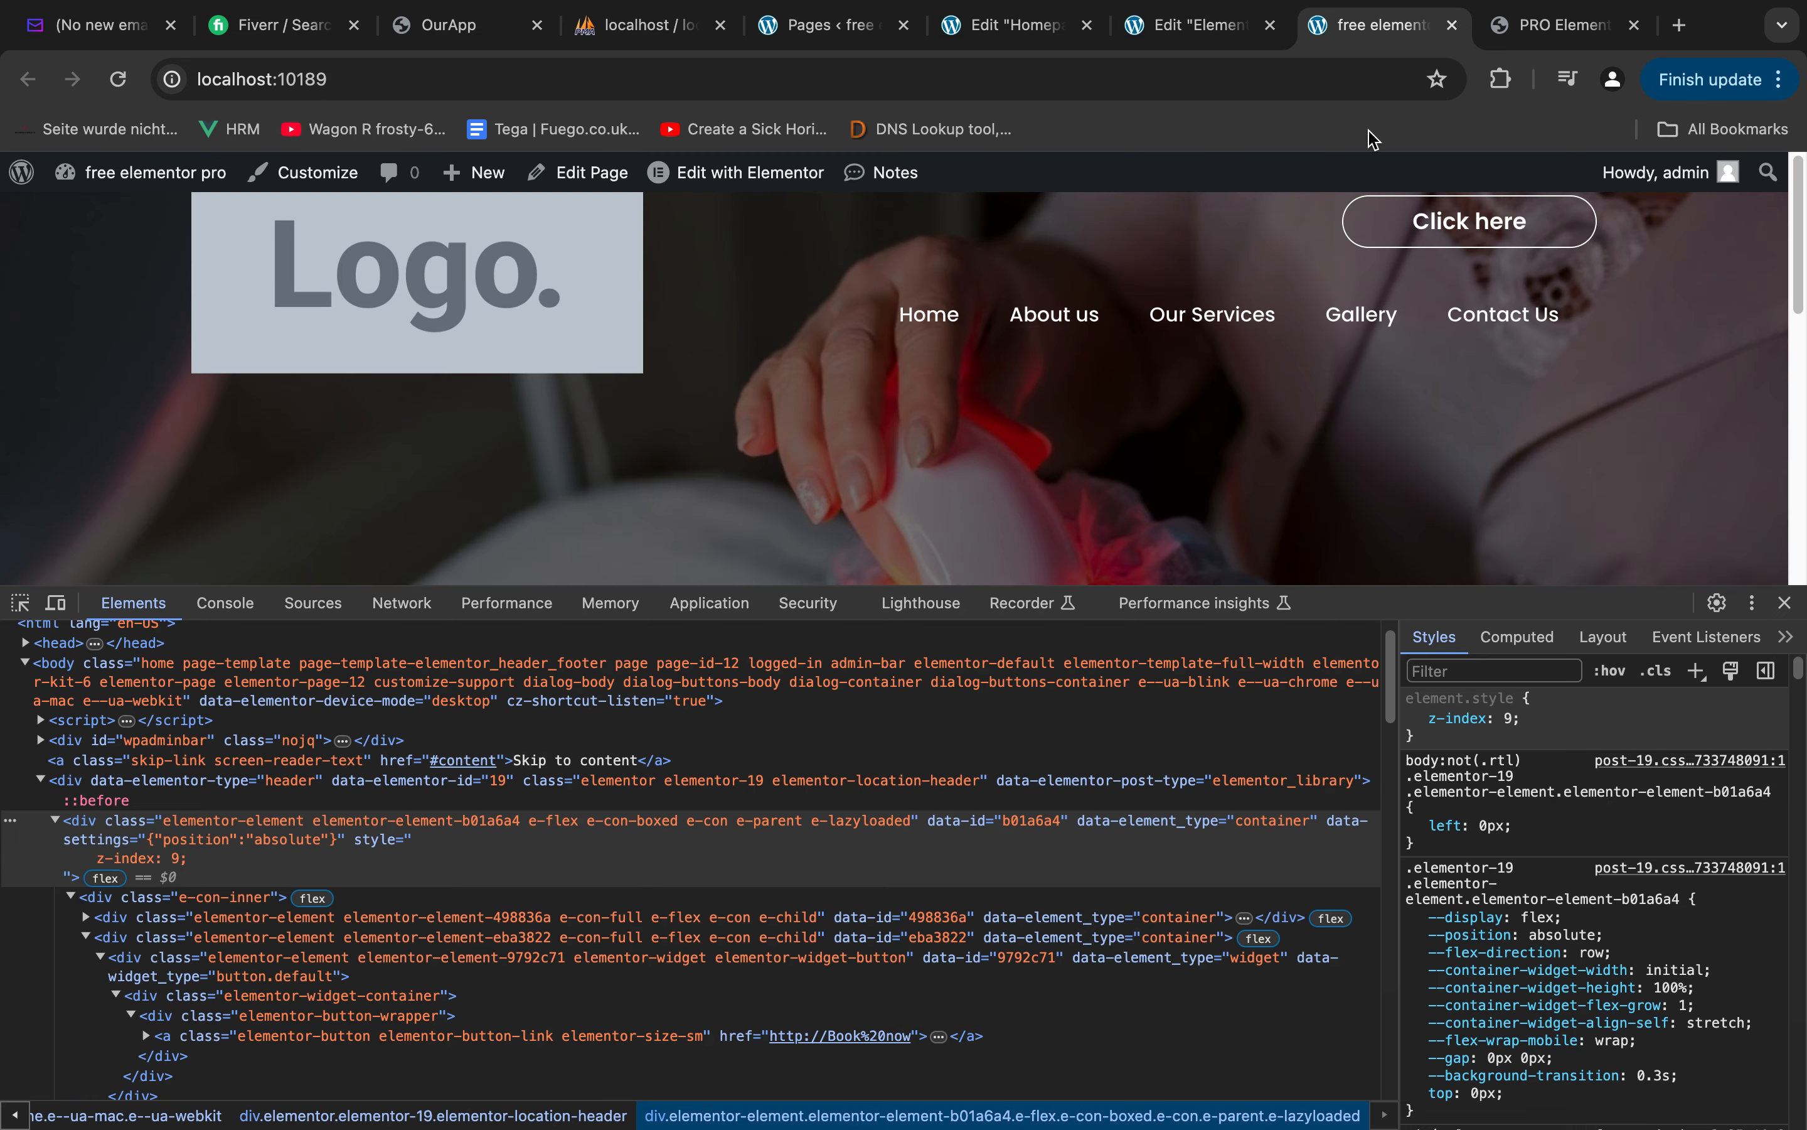
key("super+r")
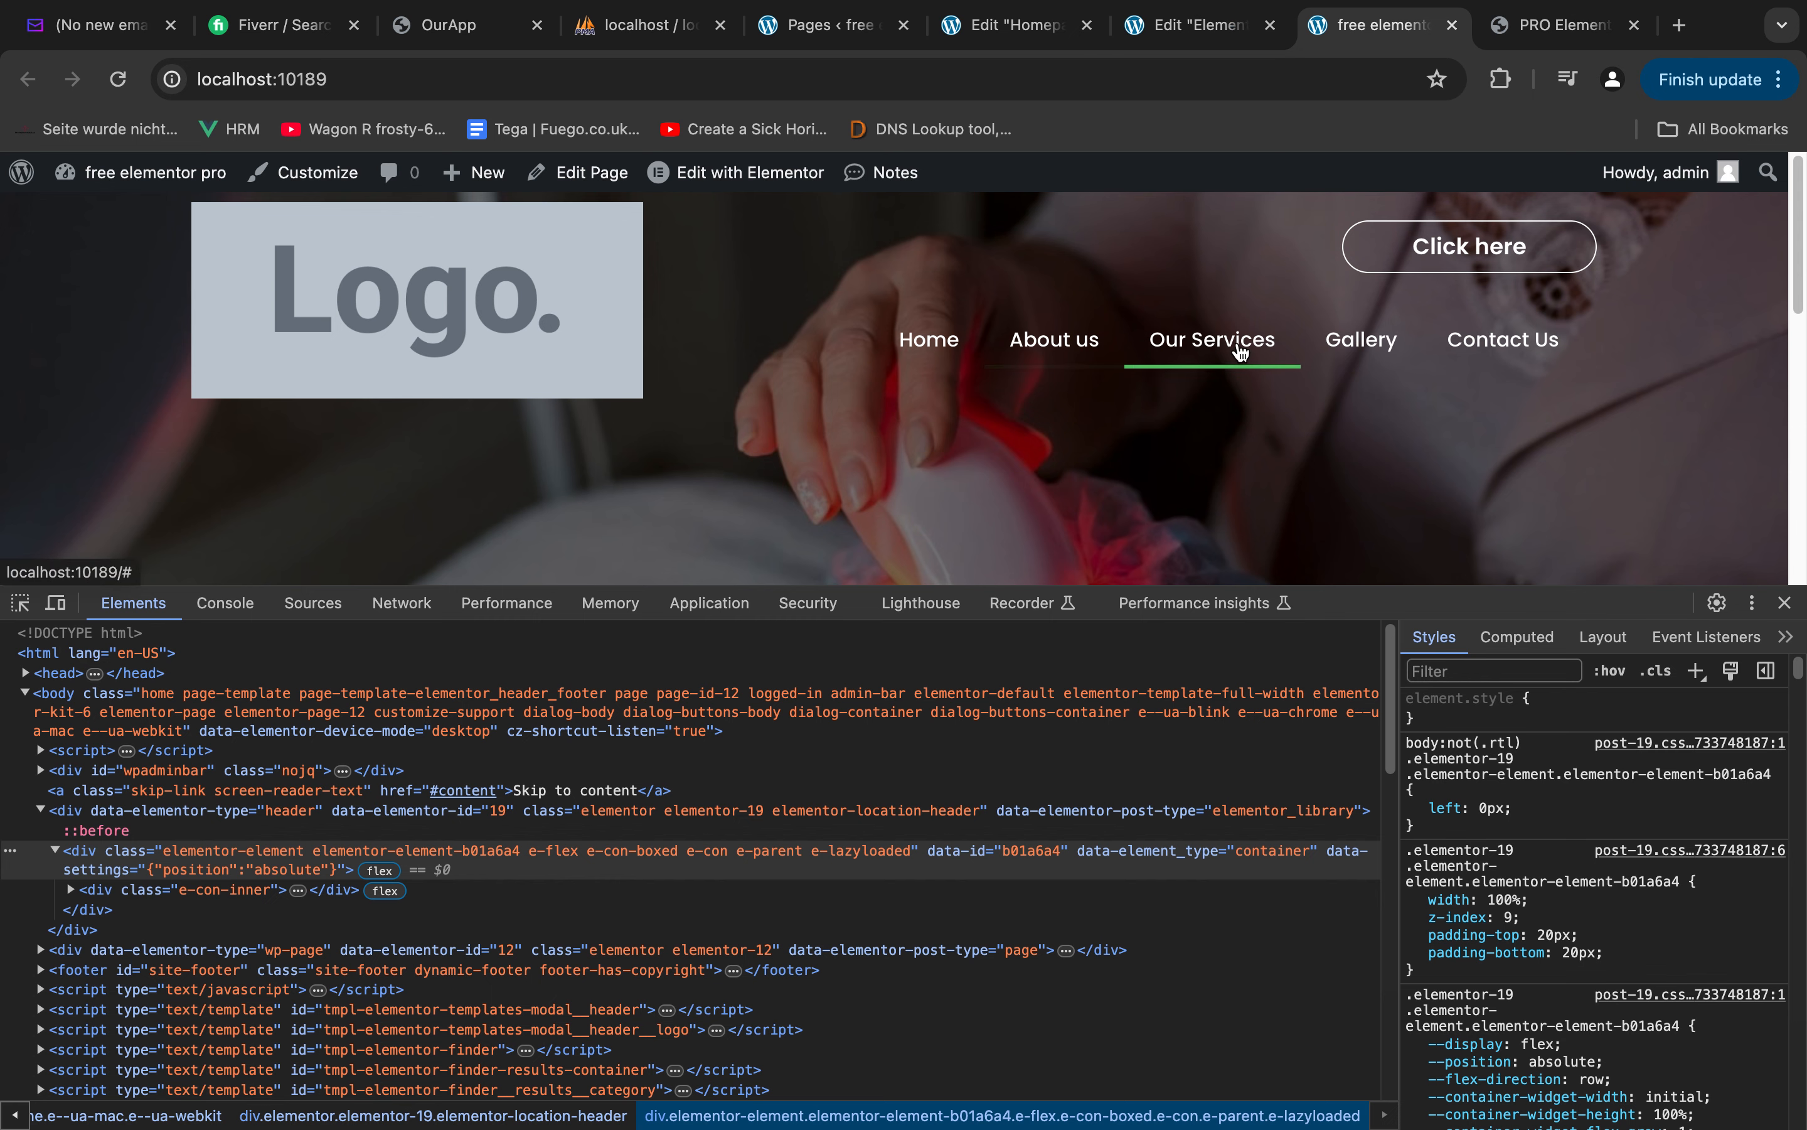
left_click(1785, 604)
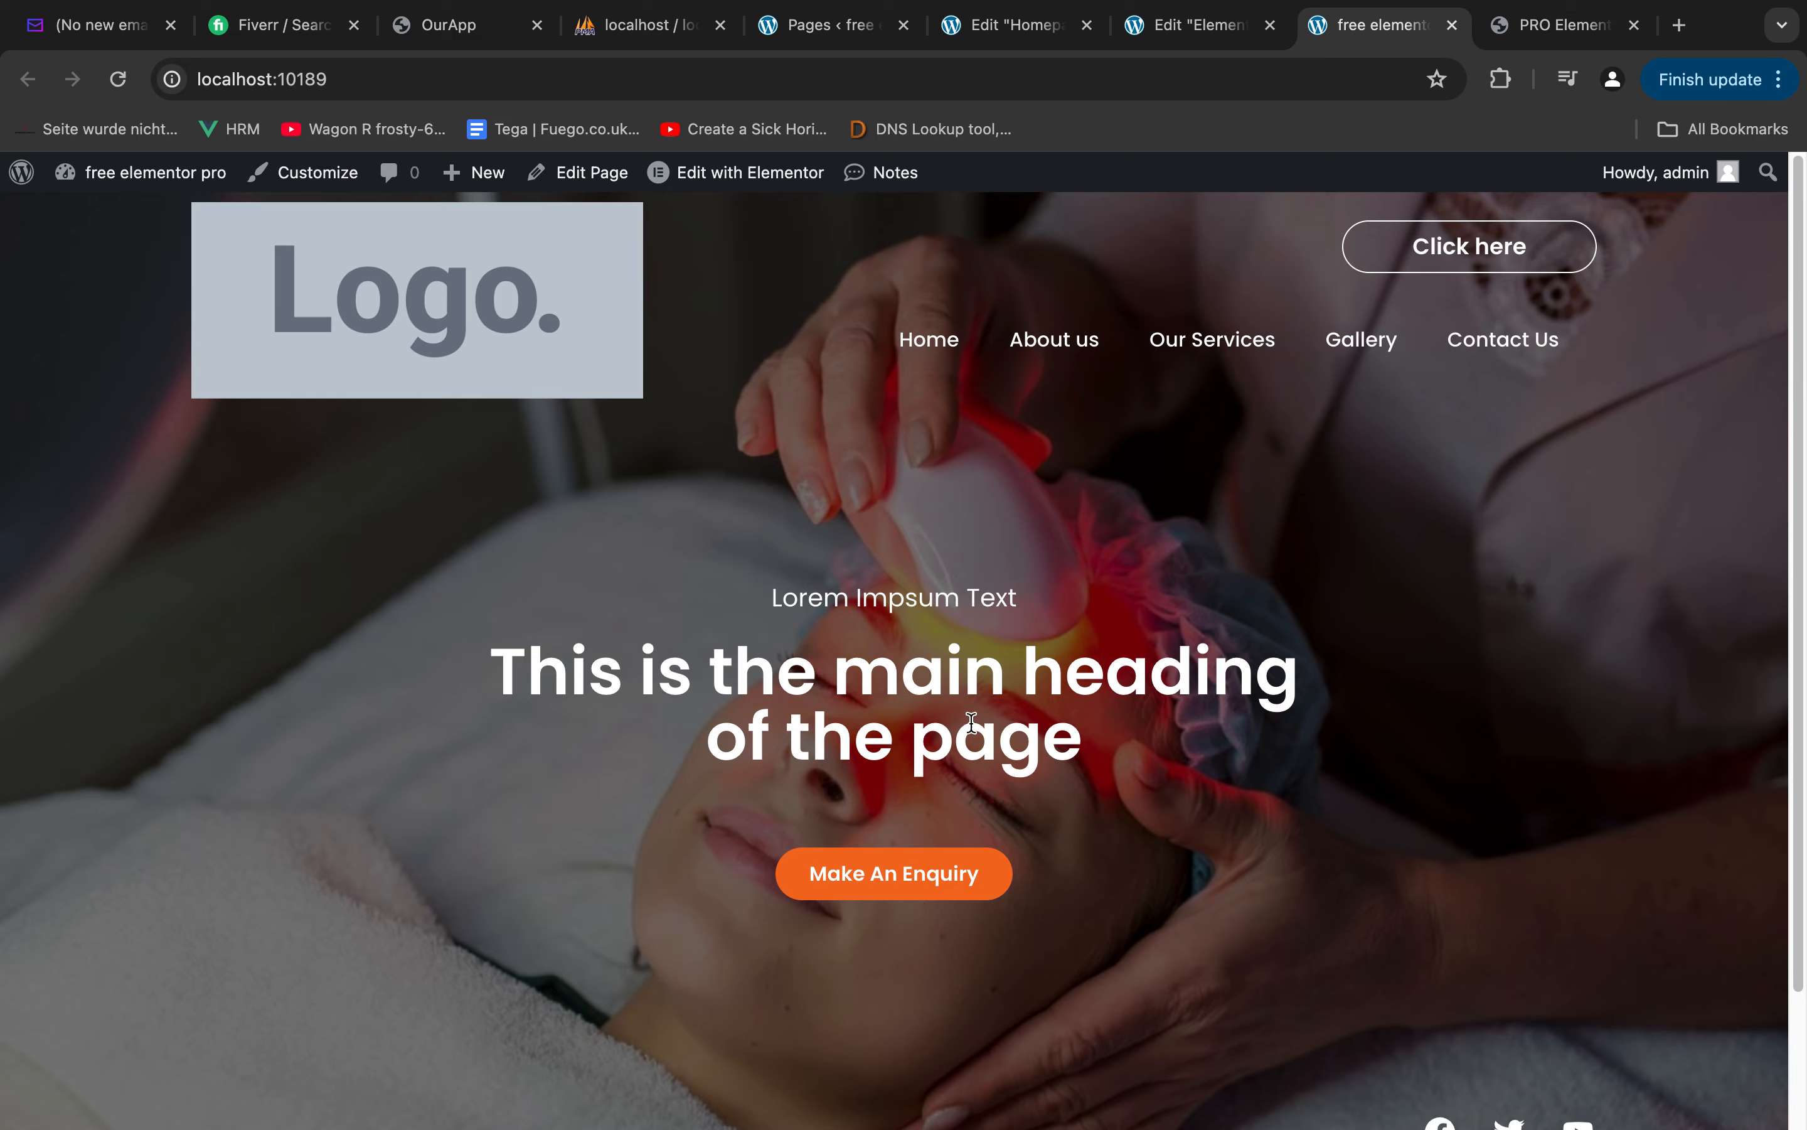
key("ctrl+Right")
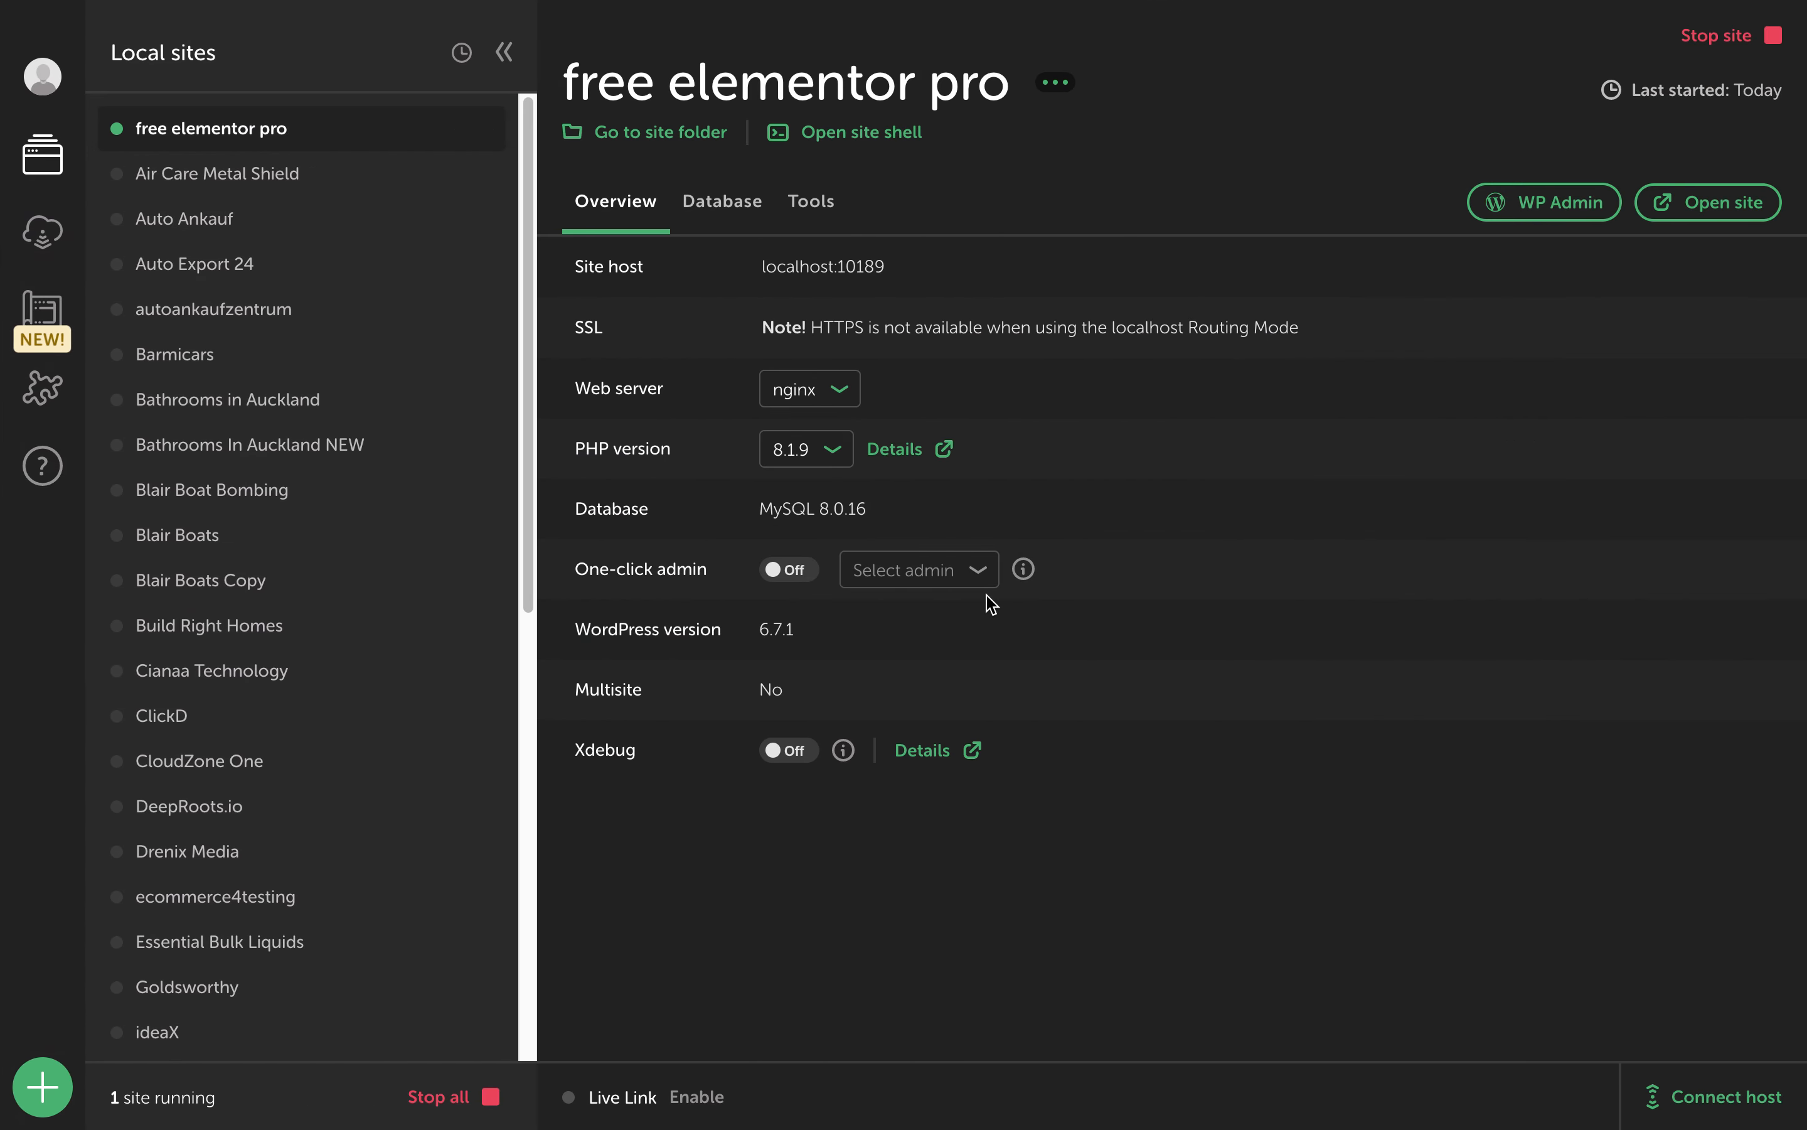
key("ctrl+Left")
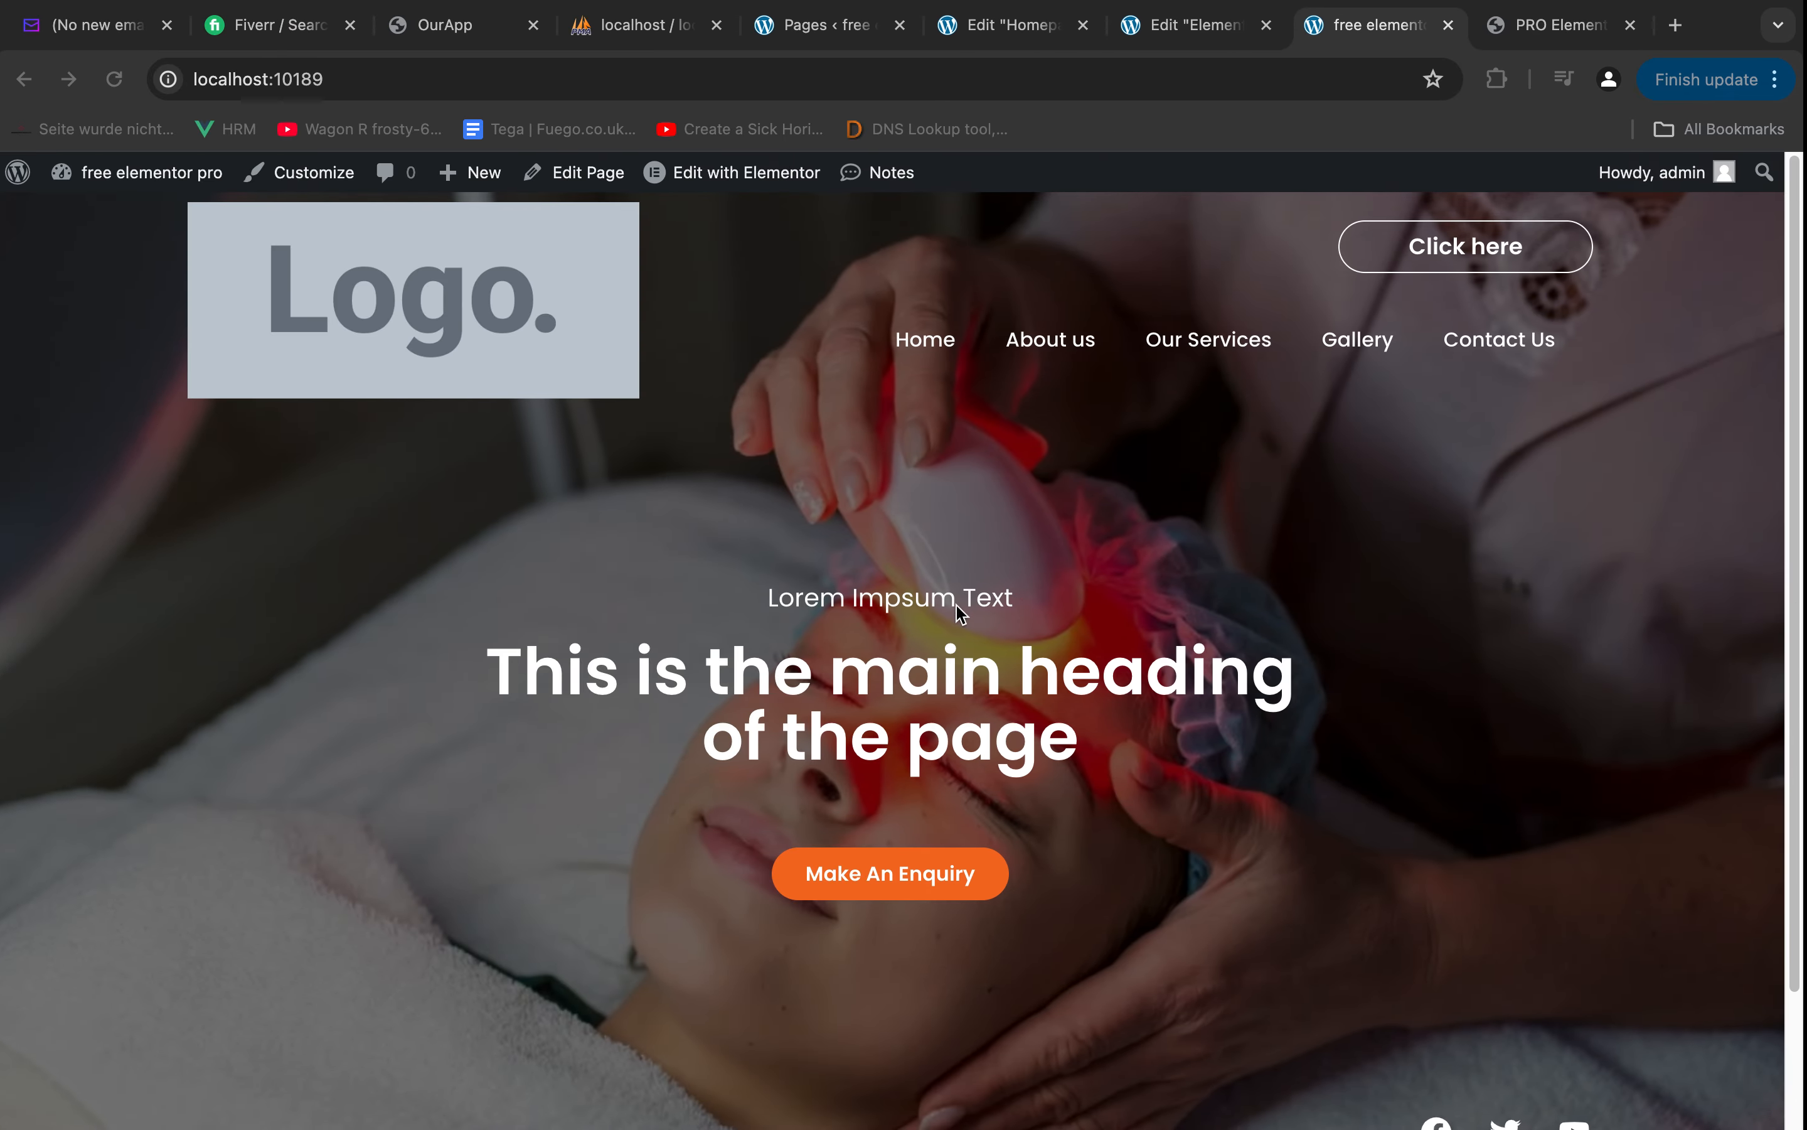